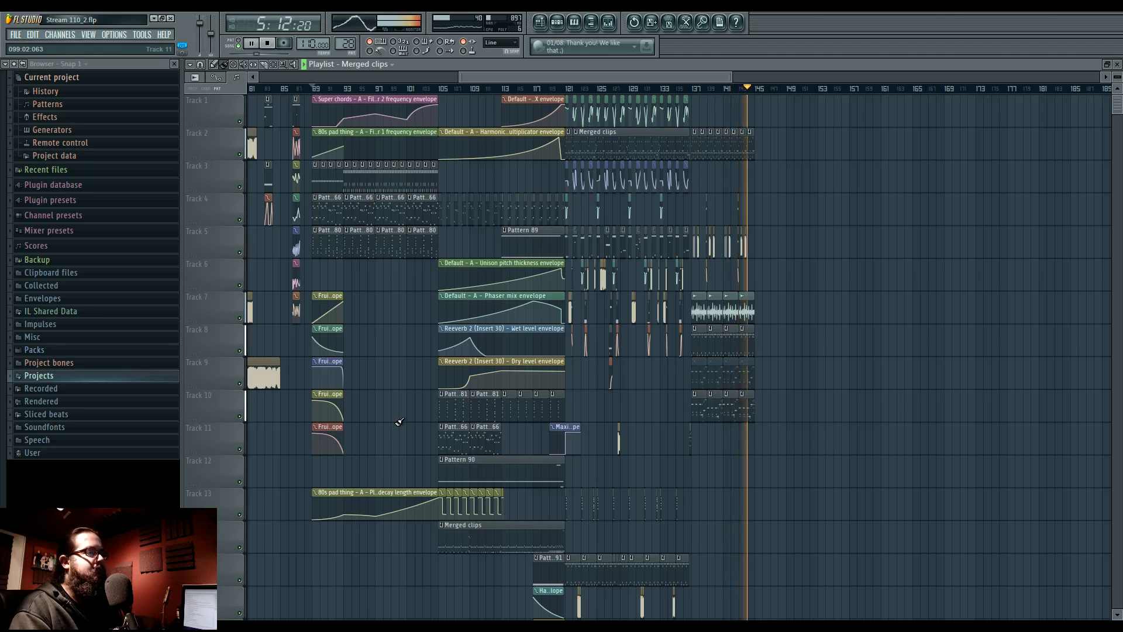
# Stop playback, highlight the arrangement section from bar 89 to bar 105, and clear its clip selection.
pyautogui.press('space')
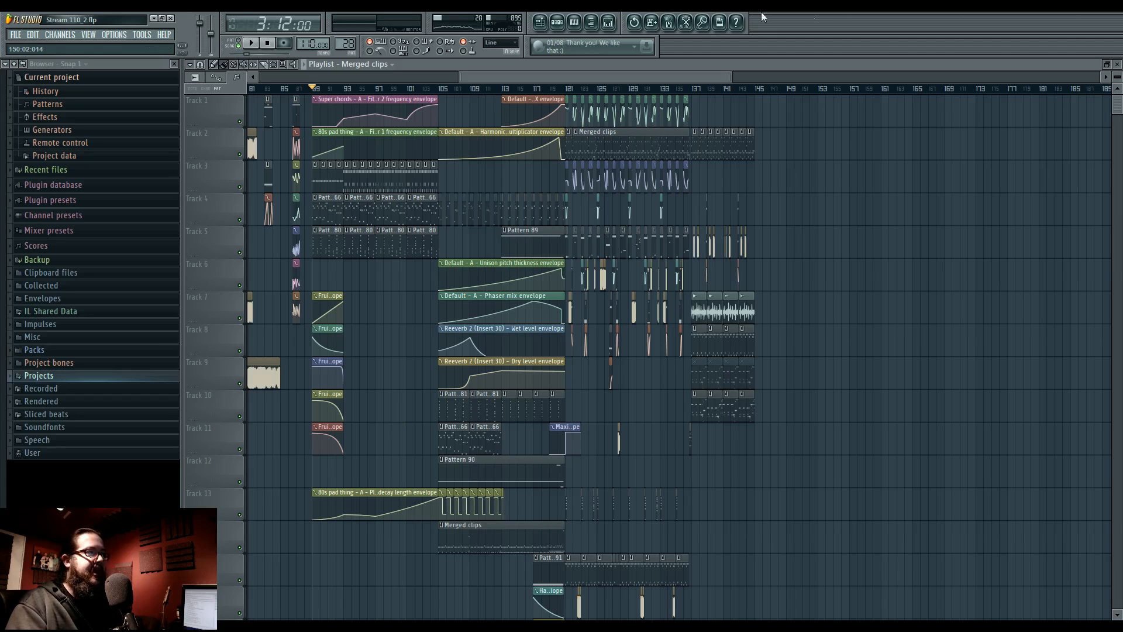
pyautogui.moveTo(439, 90); pyautogui.dragTo(373, 90)
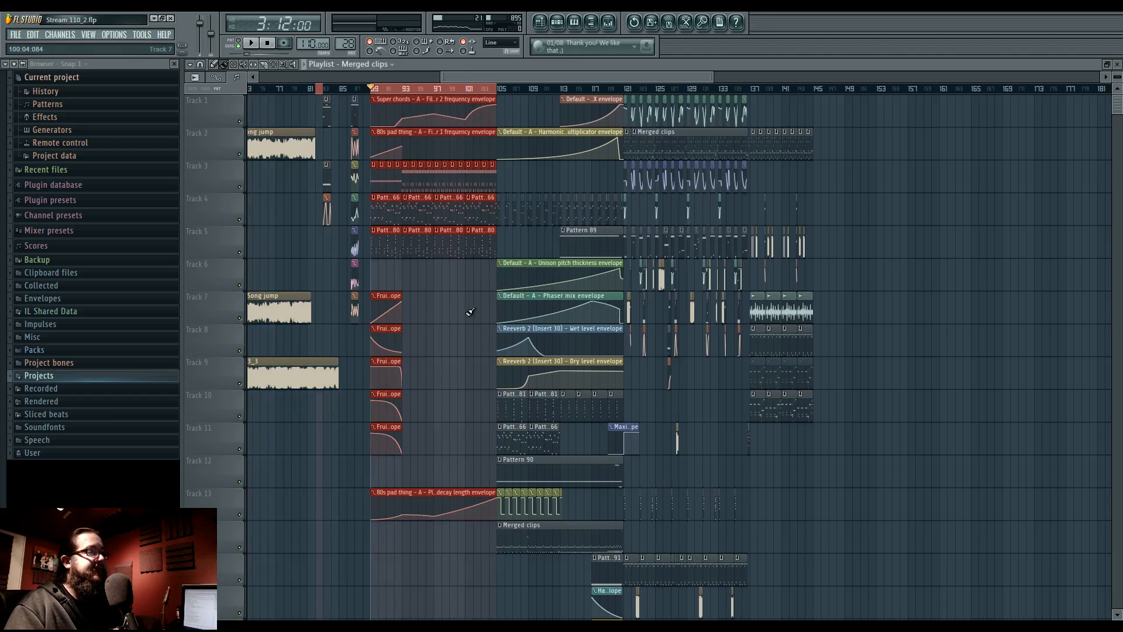
pyautogui.hotkey('ctrl', 'd')
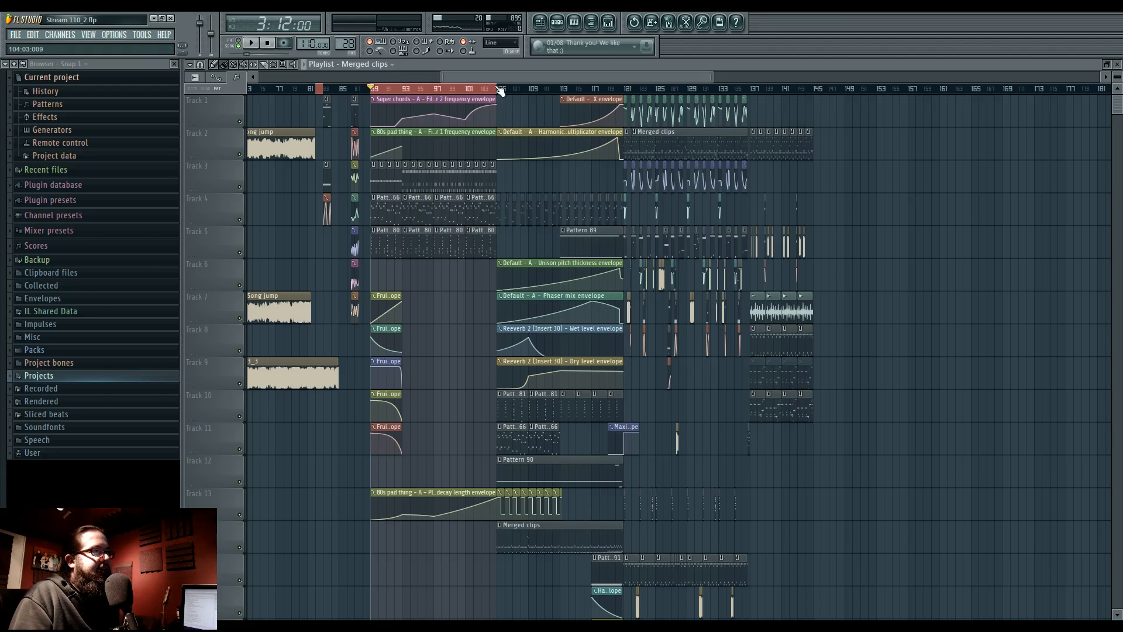
# Select the arrangement section from bar 105 to bar 121 and examine its clips across the upper and lower tracks.
pyautogui.moveTo(496, 89); pyautogui.dragTo(624, 89)
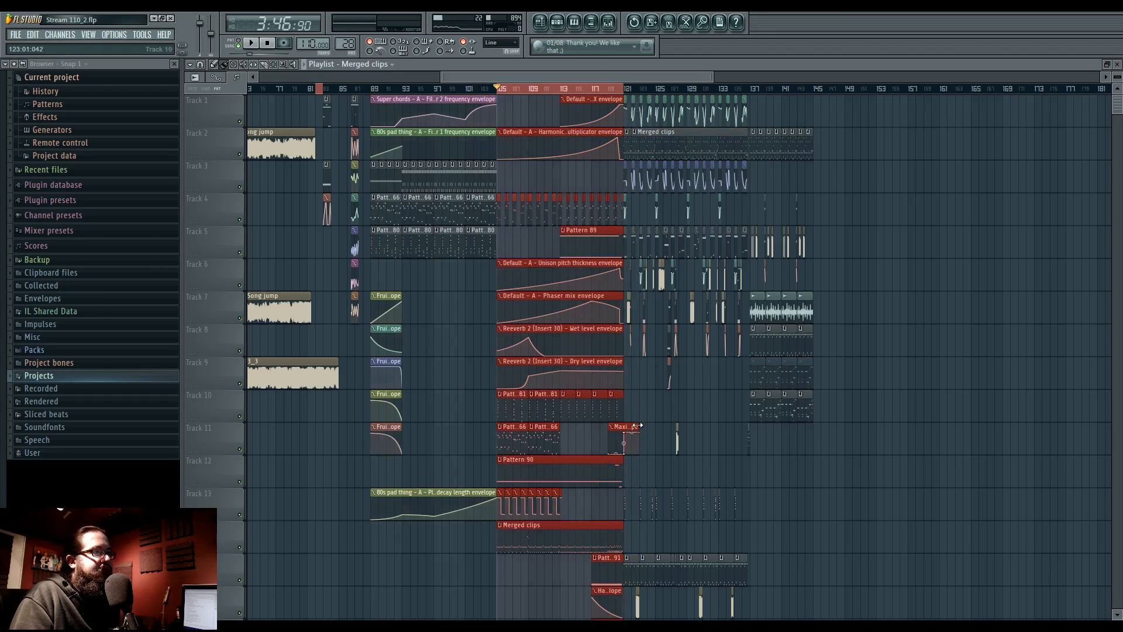
pyautogui.moveTo(730, 433); pyautogui.dragTo(614, 236)
pyautogui.moveTo(686, 363); pyautogui.dragTo(822, 565)
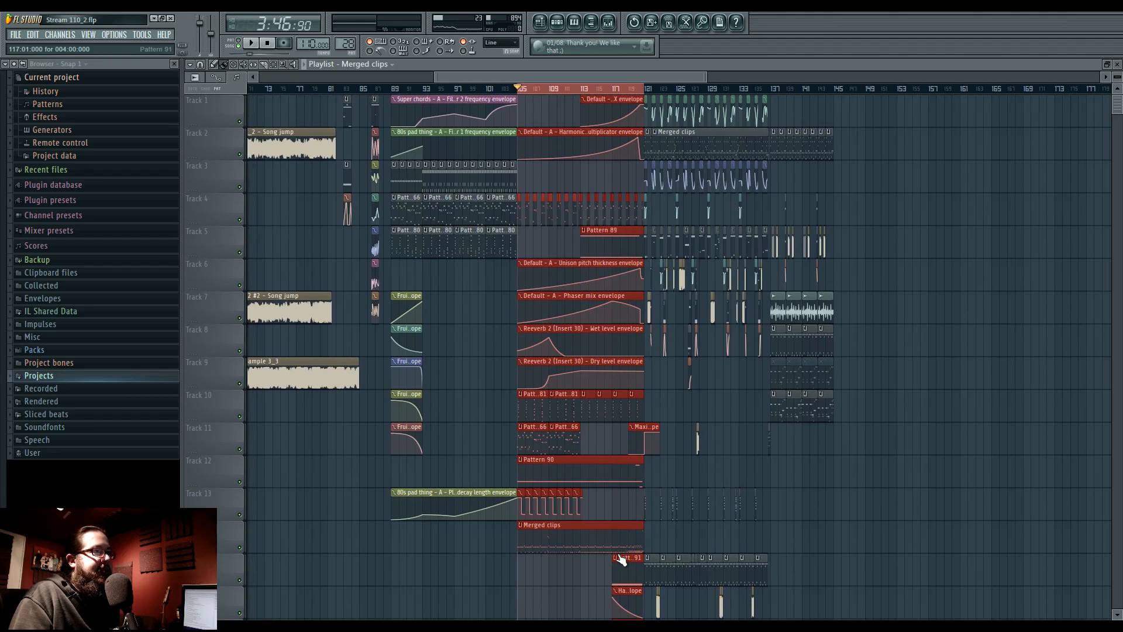
pyautogui.moveTo(606, 546); pyautogui.dragTo(594, 321)
pyautogui.moveTo(558, 468); pyautogui.dragTo(501, 386)
pyautogui.scroll(-4, 501, 396)
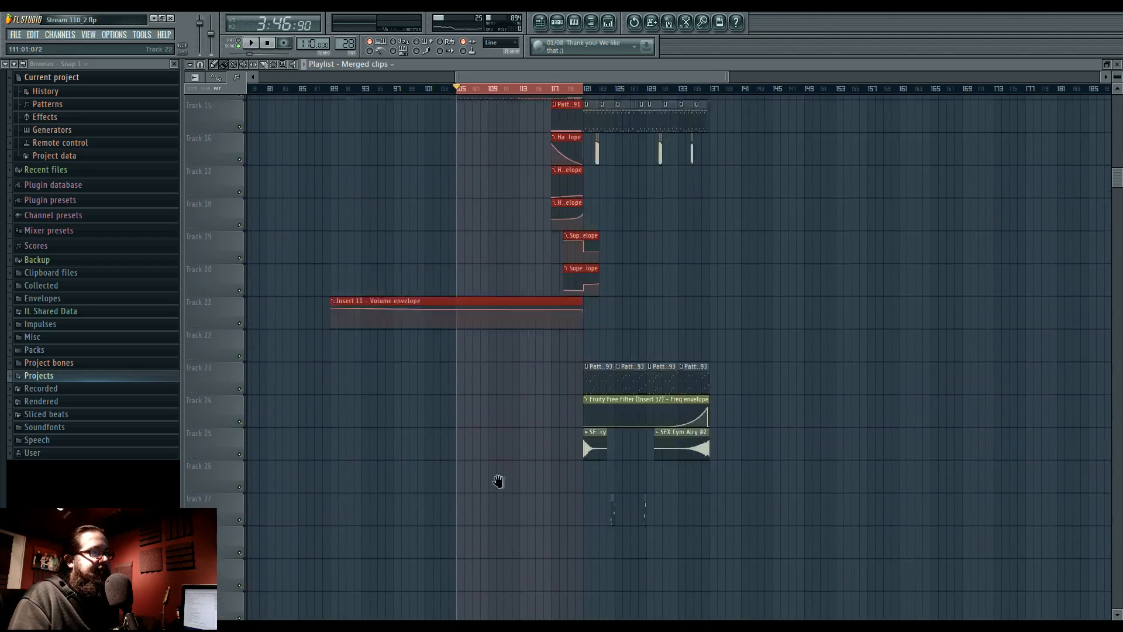
pyautogui.scroll(6, 502, 433)
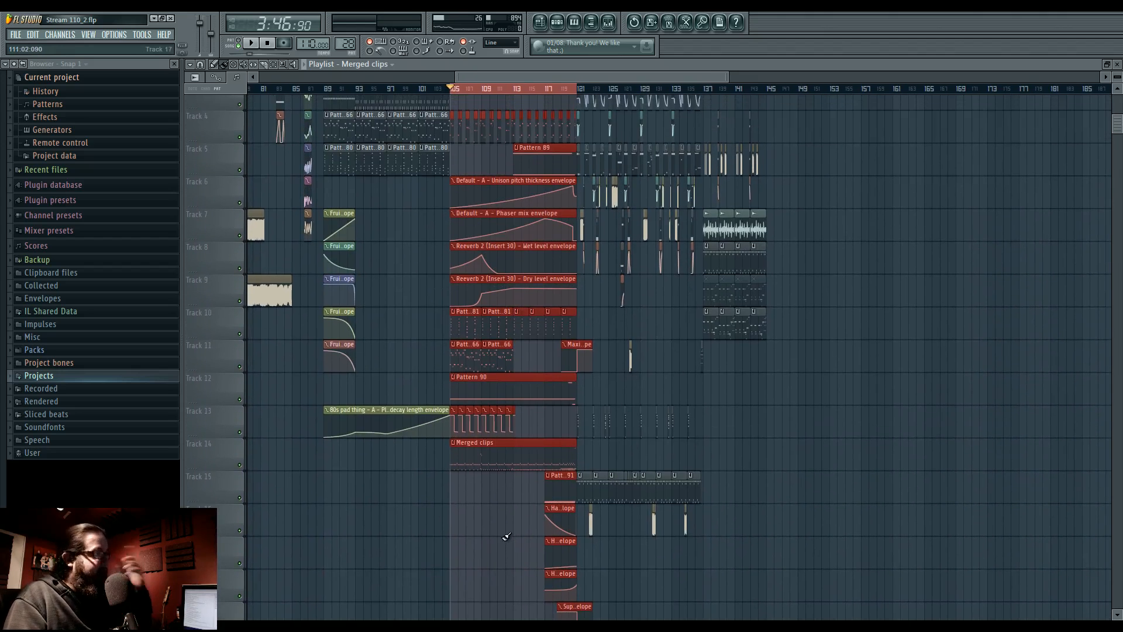
pyautogui.moveTo(753, 420); pyautogui.dragTo(673, 548)
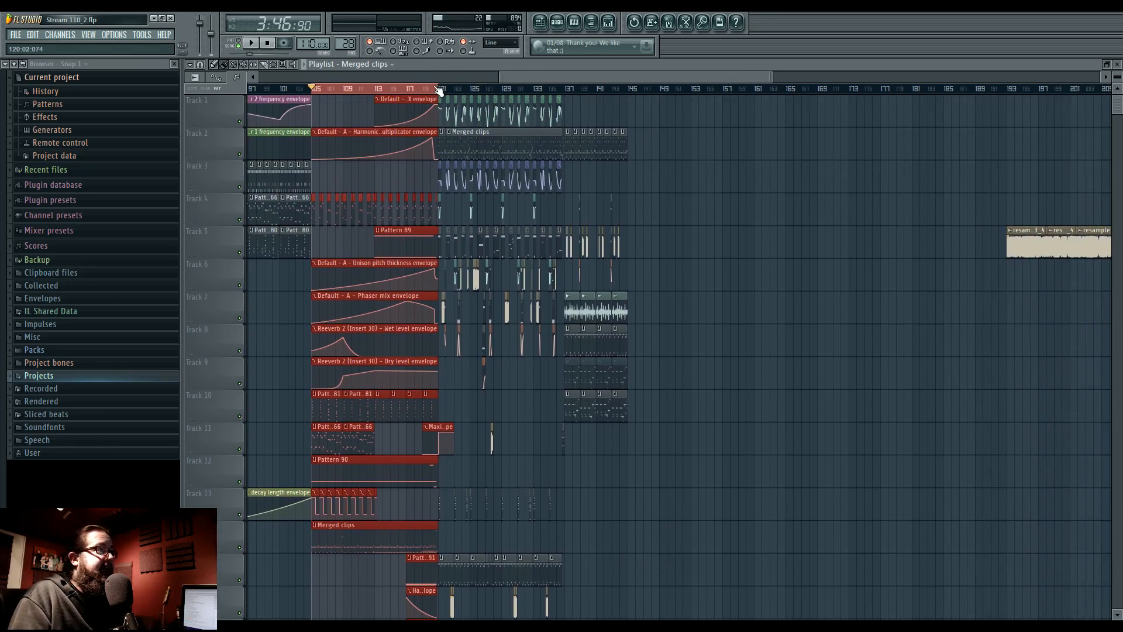
# Select the arrangement section from bar 121 to bar 137 and look over its clips.
pyautogui.moveTo(442, 93); pyautogui.dragTo(564, 102)
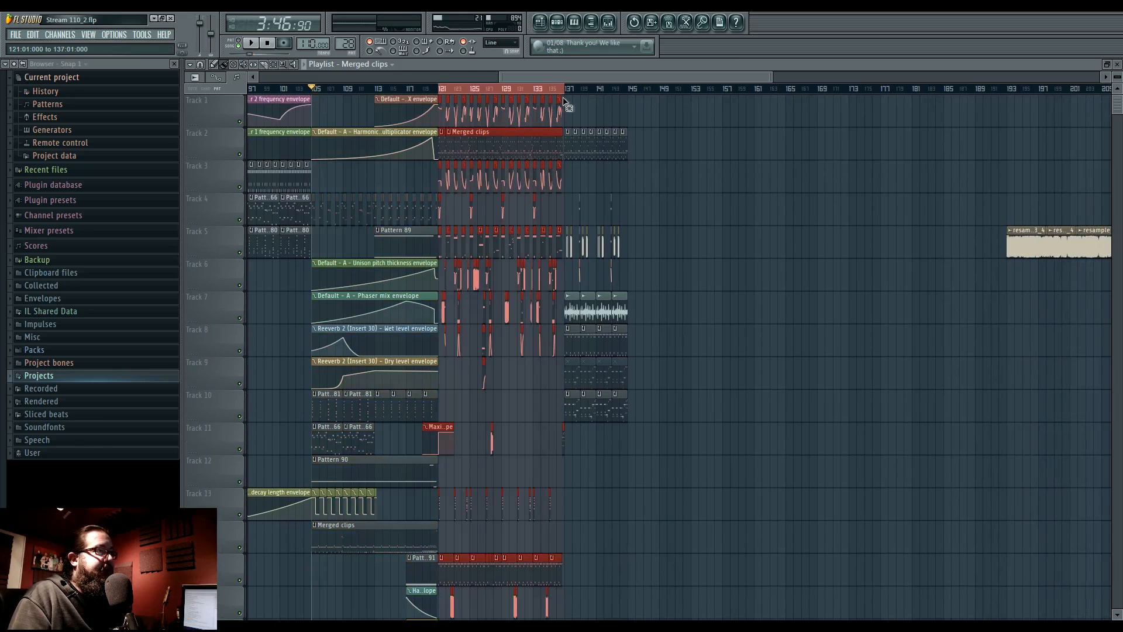
pyautogui.moveTo(525, 410); pyautogui.dragTo(565, 289)
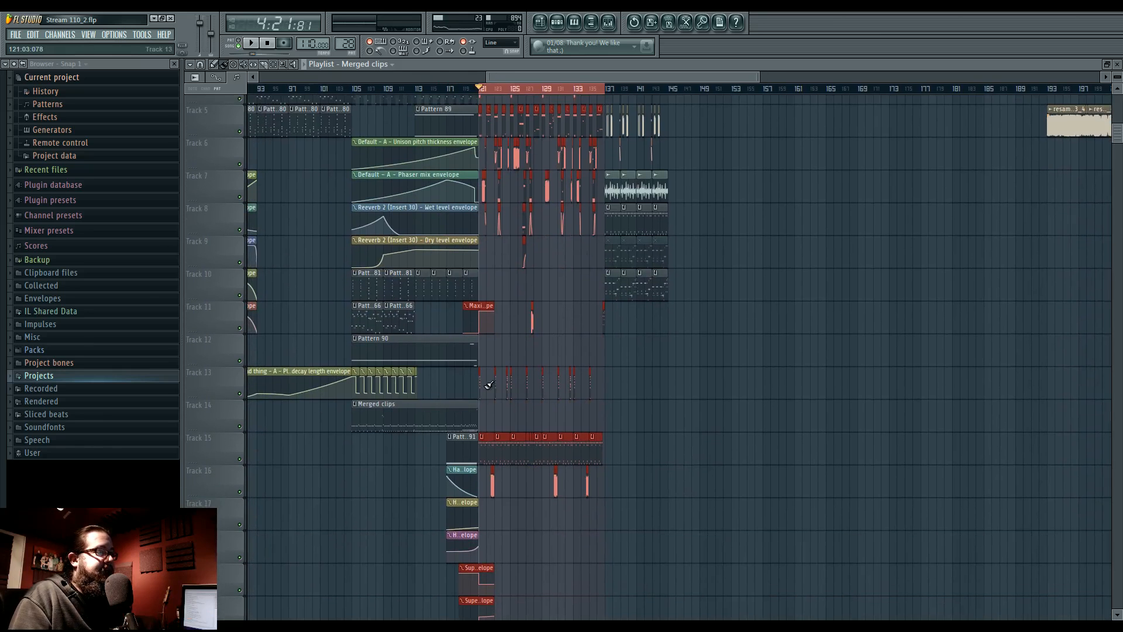
pyautogui.scroll(4, 551, 390)
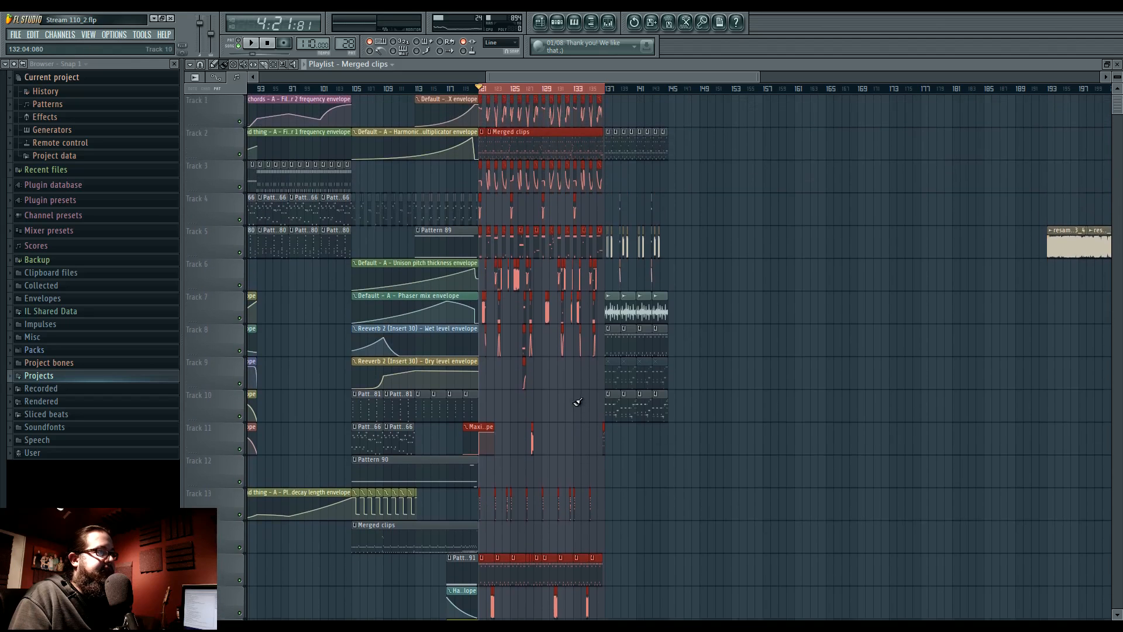
# Highlight the closing arrangement section from bar 137 to bar 145 and clear the time selection.
pyautogui.moveTo(609, 96); pyautogui.dragTo(670, 97)
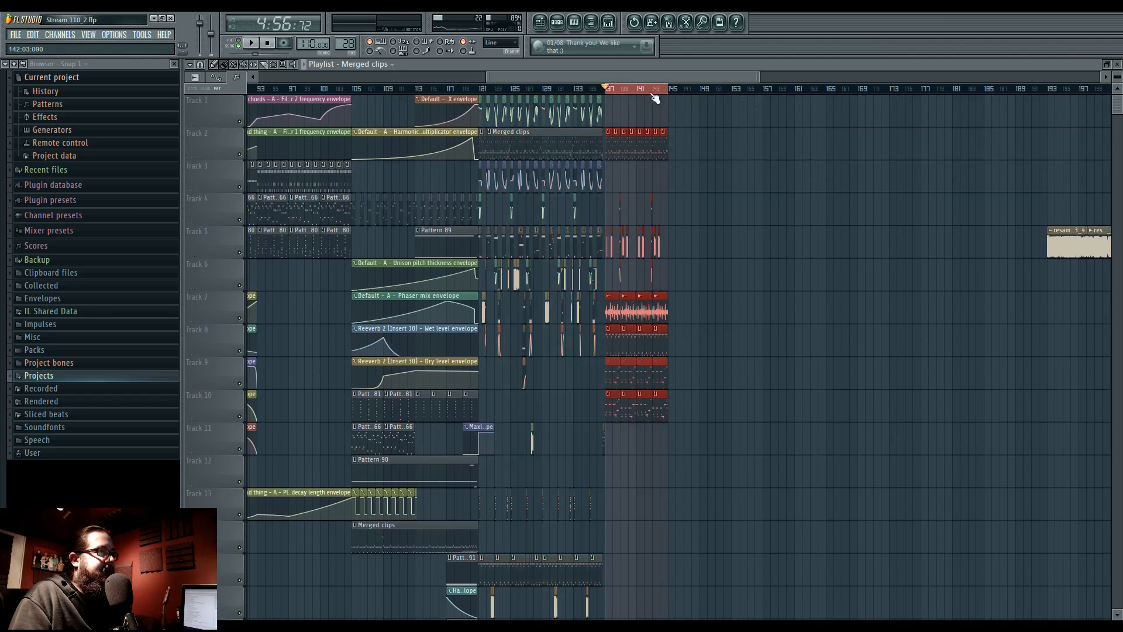
pyautogui.moveTo(590, 94); pyautogui.dragTo(646, 101)
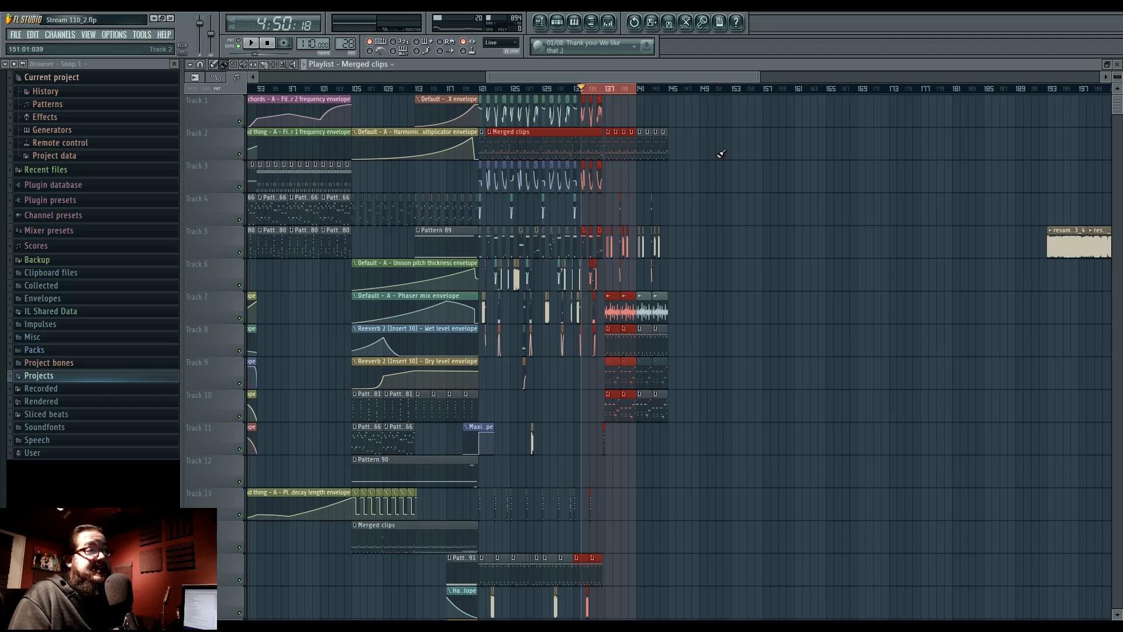
pyautogui.moveTo(607, 89); pyautogui.dragTo(668, 90)
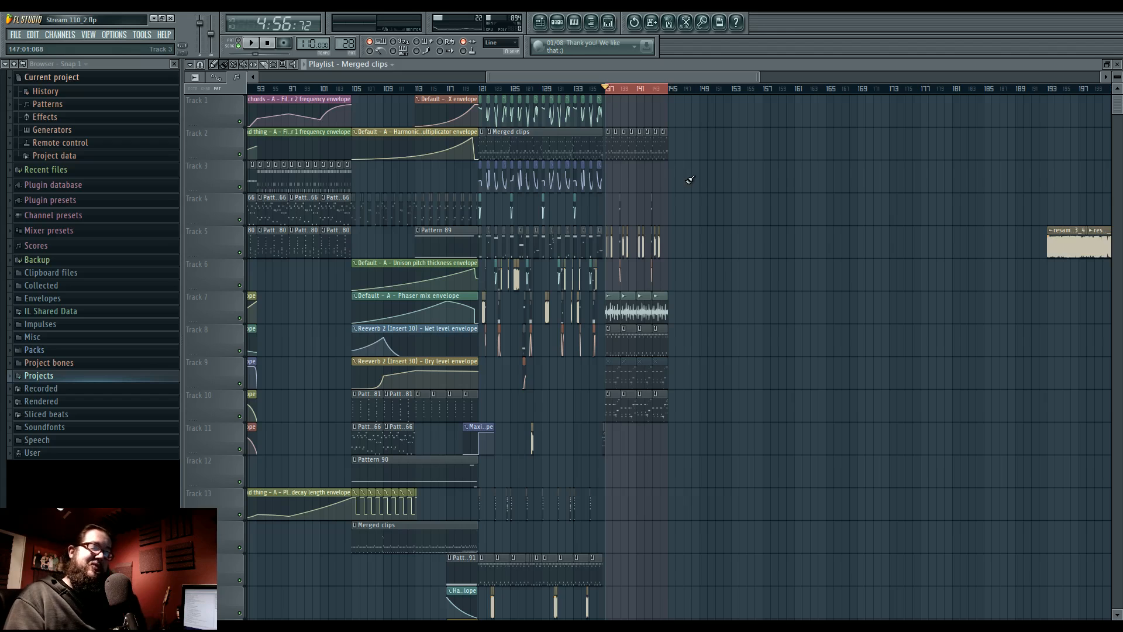
pyautogui.rightClick(639, 91)
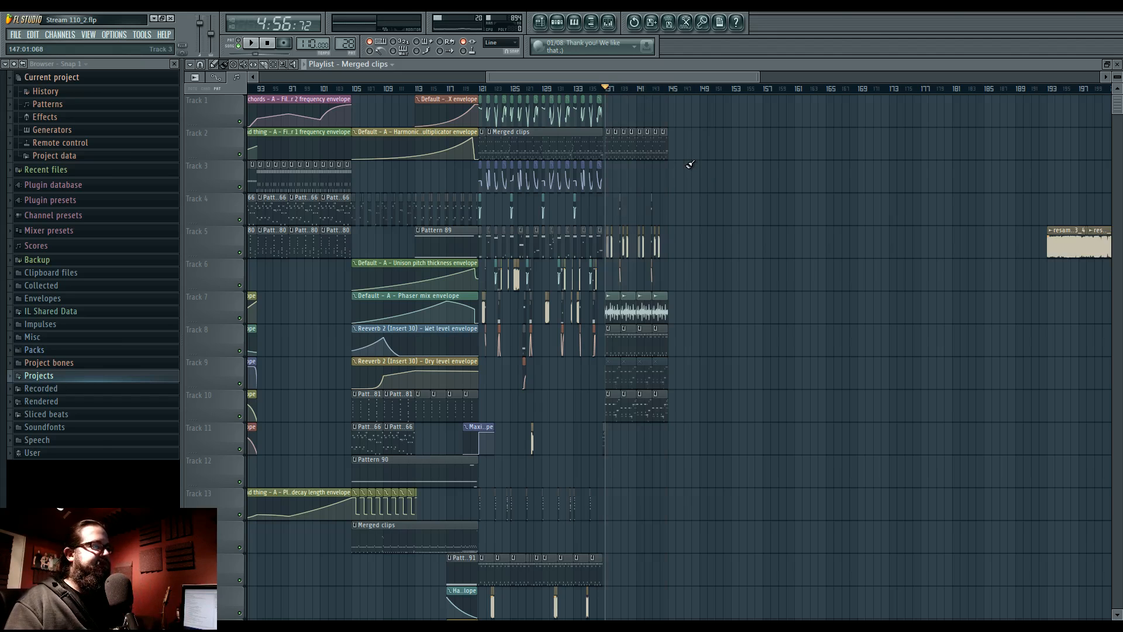
# Open the Track 13 clip at bar 131 in the piano roll and play its pattern.
pyautogui.scroll(2, 565, 500)
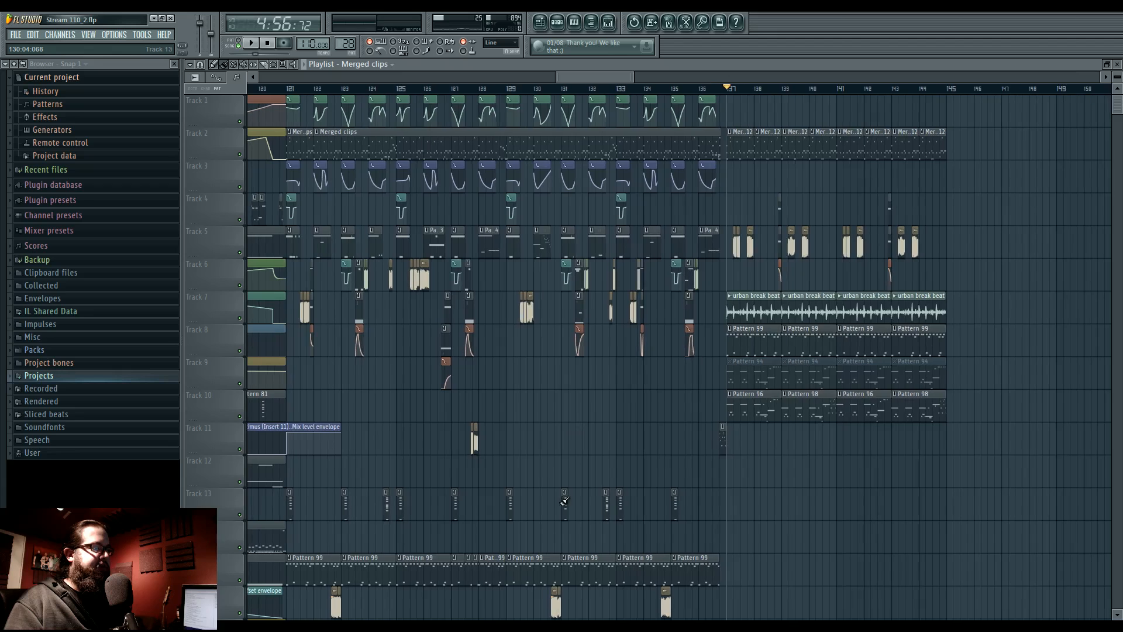
pyautogui.doubleClick(565, 512)
pyautogui.click(250, 45)
# Show the mixer and inspect the Fruity Parametric EQ 2 on Insert 31 while the chord plays.
pyautogui.click(608, 22)
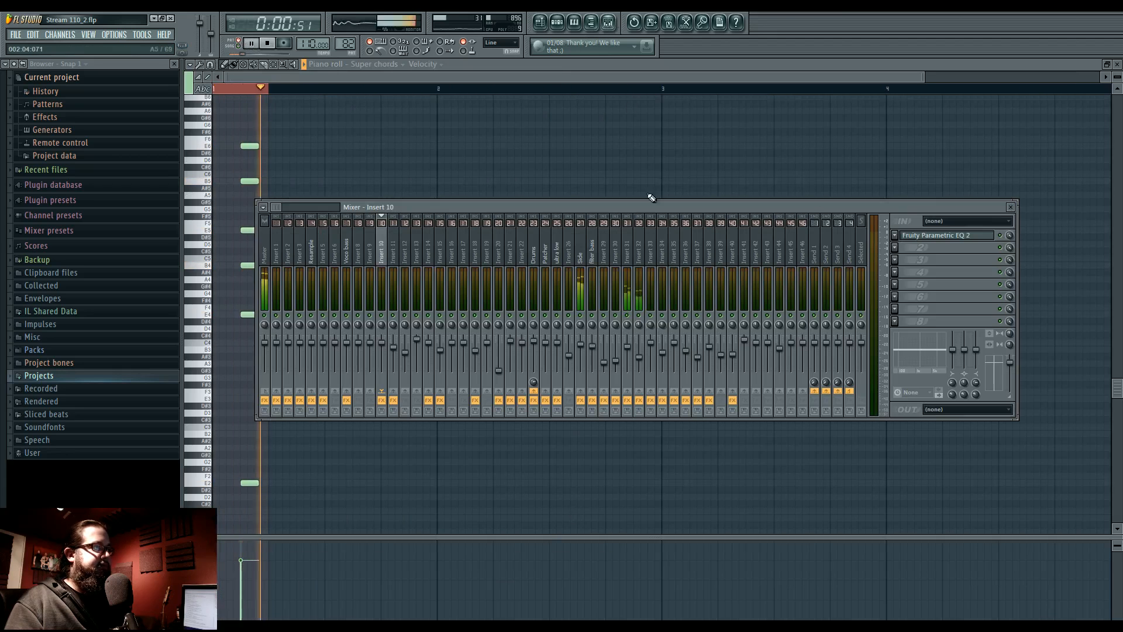
pyautogui.click(627, 285)
pyautogui.click(940, 248)
pyautogui.moveTo(264, 234); pyautogui.dragTo(320, 259)
pyautogui.click(640, 315)
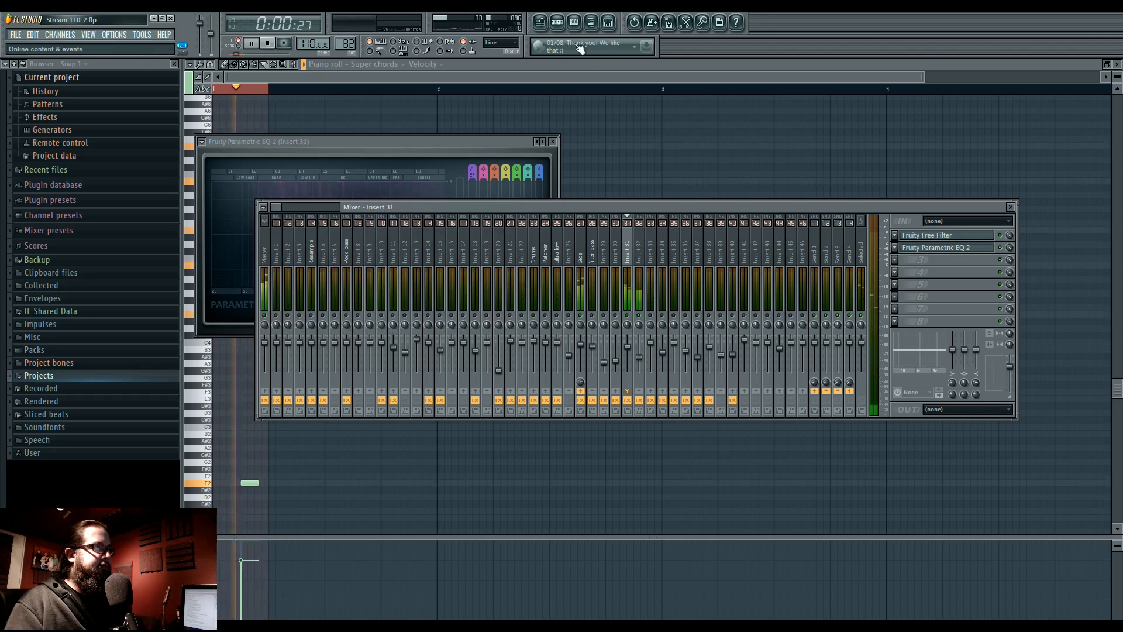
# Return to the playlist and play the song from around bar 99.
pyautogui.click(539, 23)
pyautogui.press('space')
pyautogui.moveTo(522, 386); pyautogui.dragTo(787, 388)
pyautogui.scroll(-3, 787, 389)
pyautogui.moveTo(410, 233); pyautogui.dragTo(486, 233)
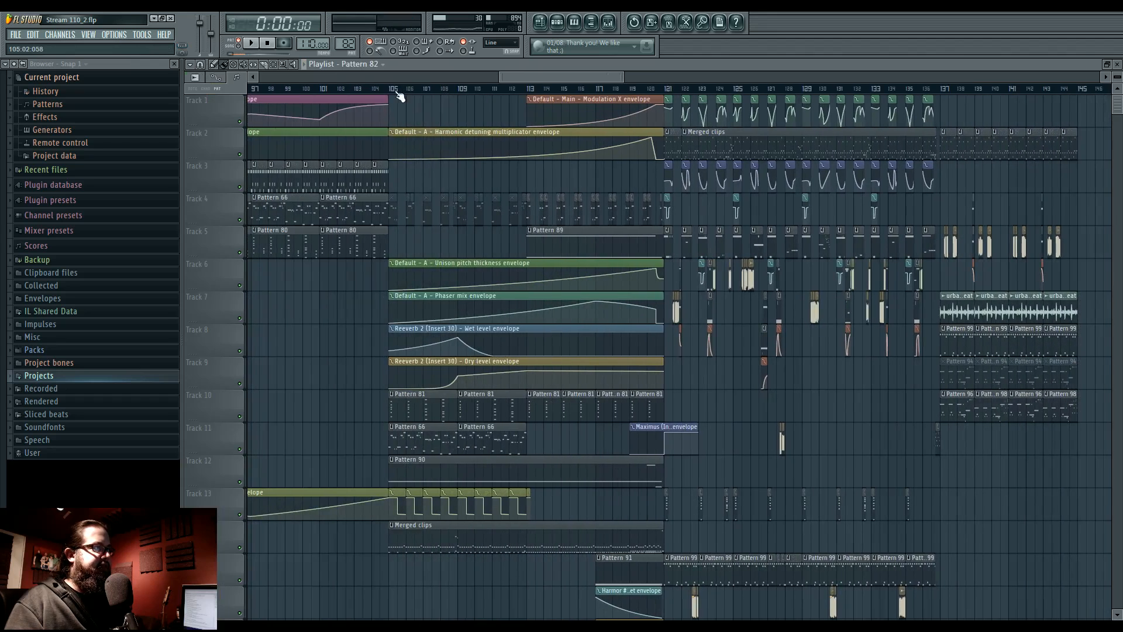
pyautogui.press('space')
pyautogui.click(293, 89)
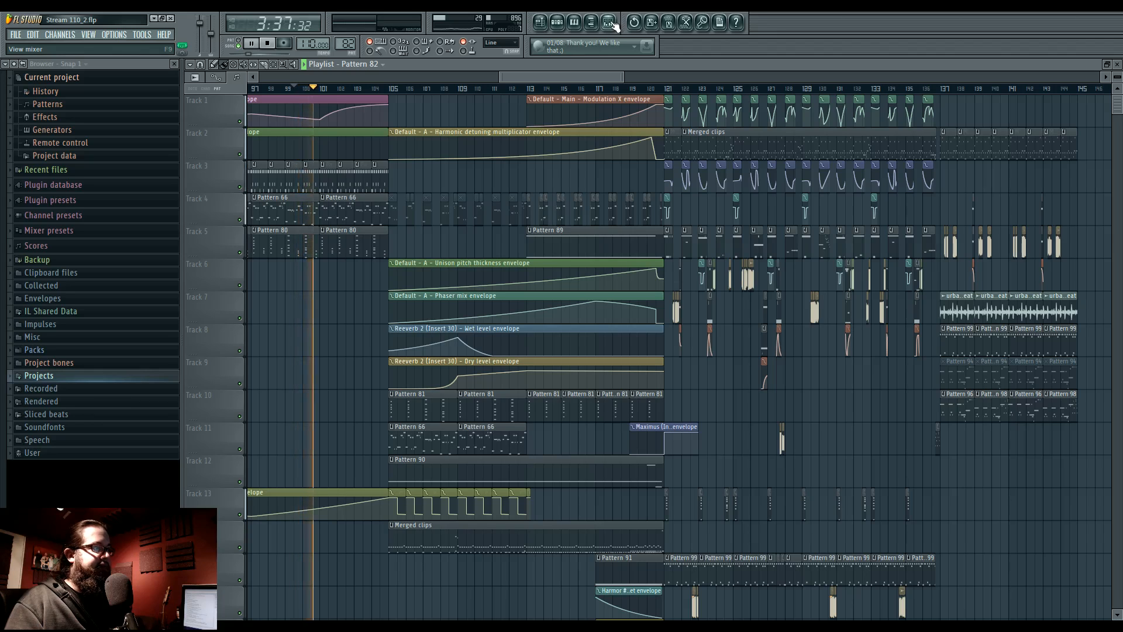
# Compare playback from bar 121 with the passage around bars 107 to 109, and stop playback.
pyautogui.click(666, 88)
pyautogui.click(608, 22)
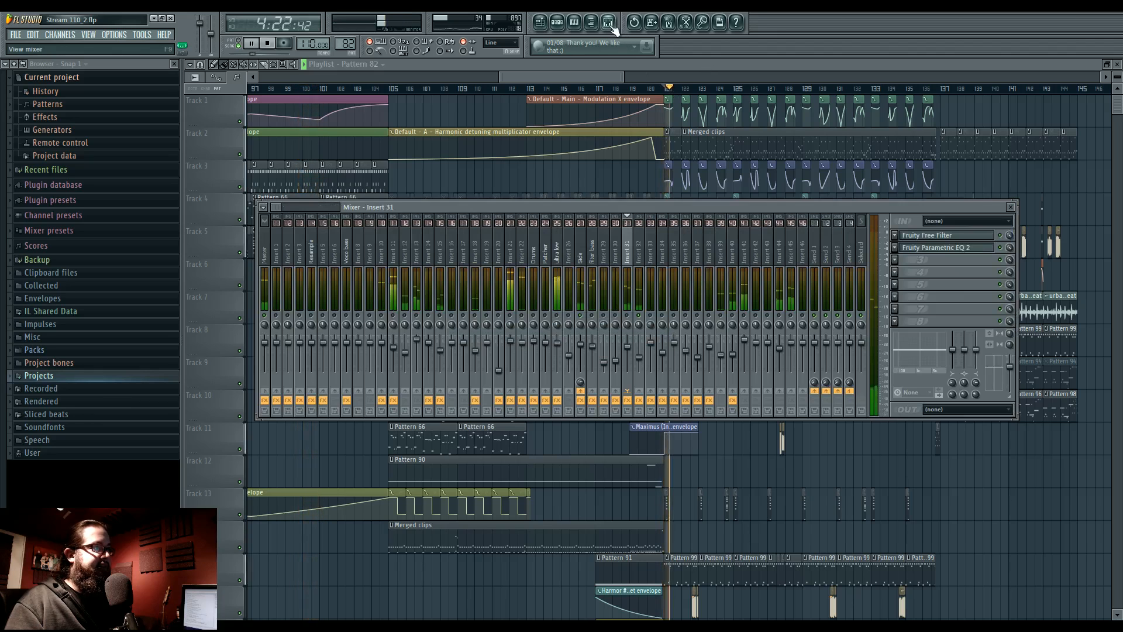
pyautogui.click(453, 89)
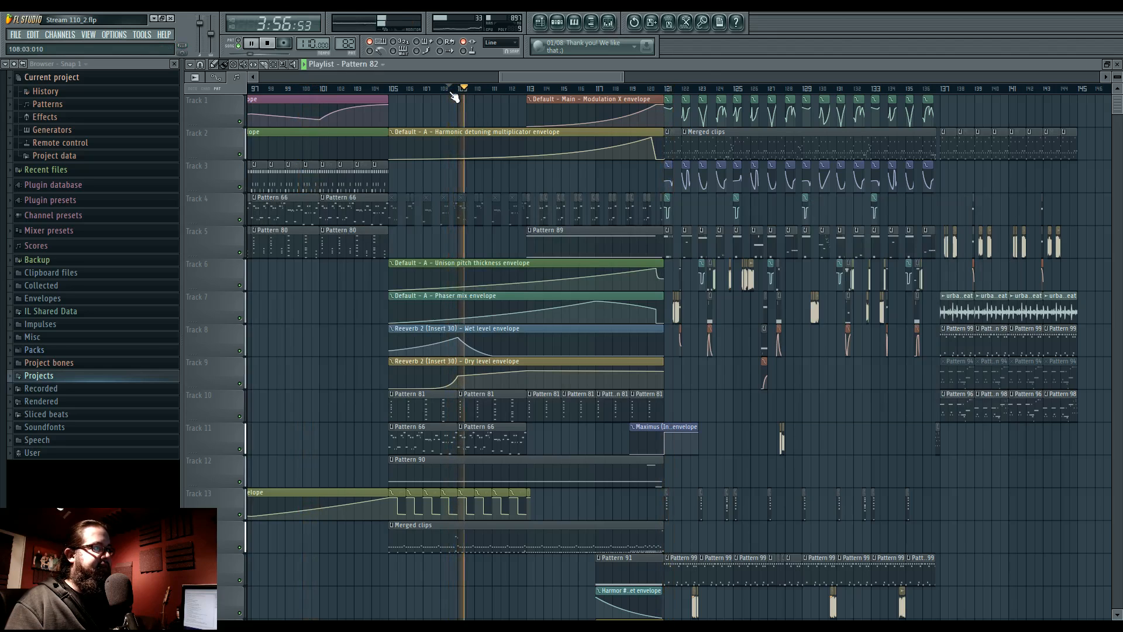
pyautogui.click(437, 89)
pyautogui.click(430, 89)
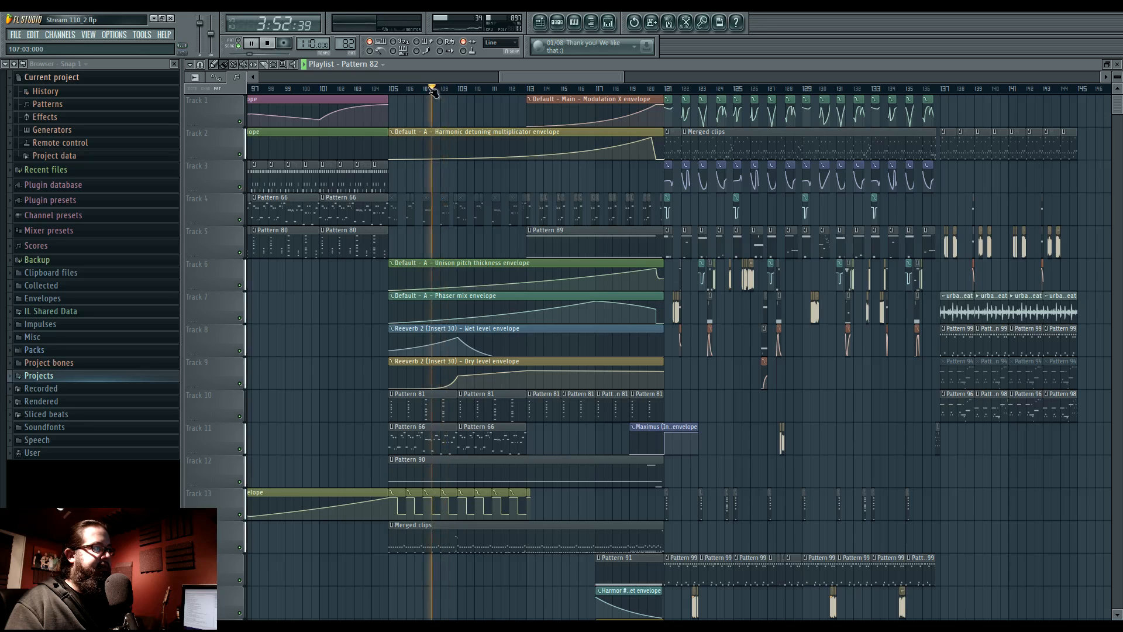
pyautogui.click(423, 88)
pyautogui.click(663, 90)
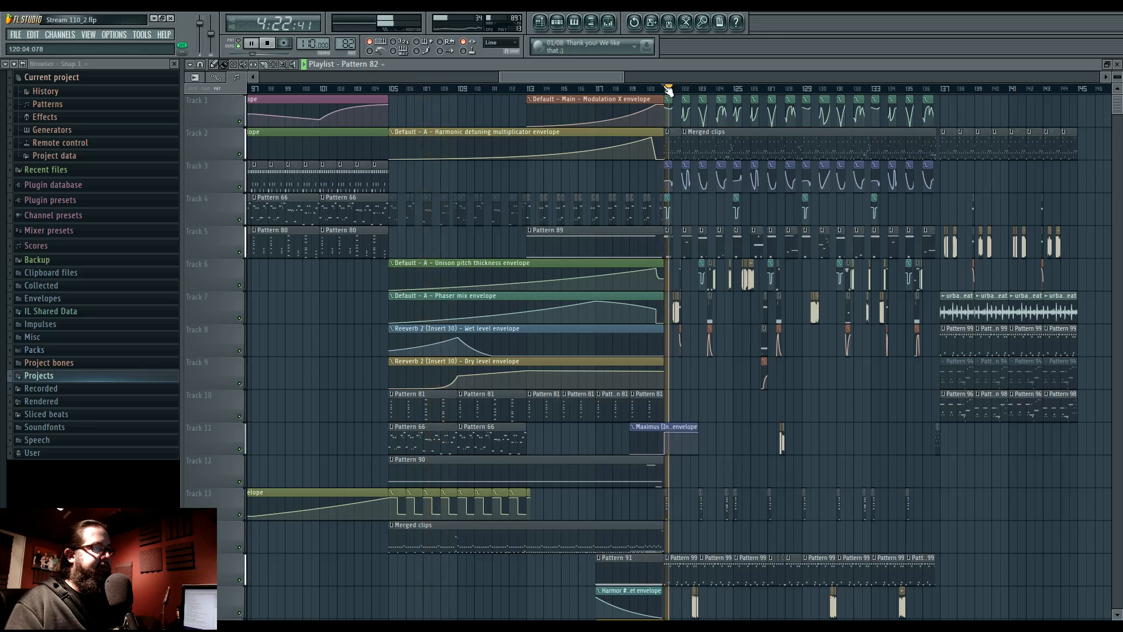
pyautogui.press('space')
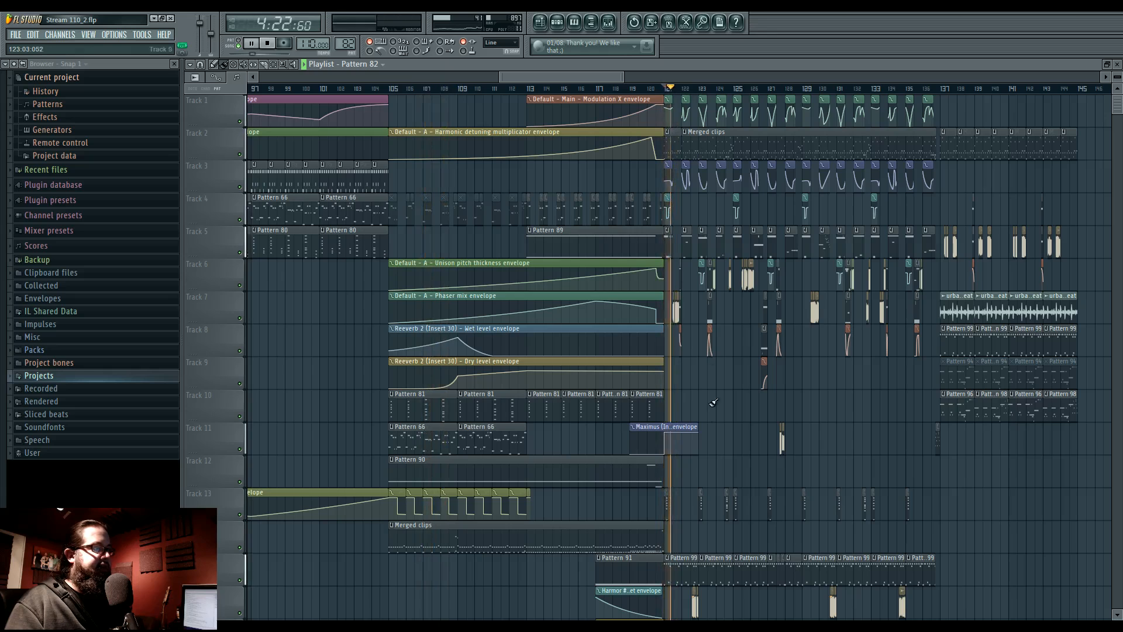
# Open the Track 13 clip at bar 121 in the piano roll and bring its Super chords notes into close view.
pyautogui.doubleClick(666, 509)
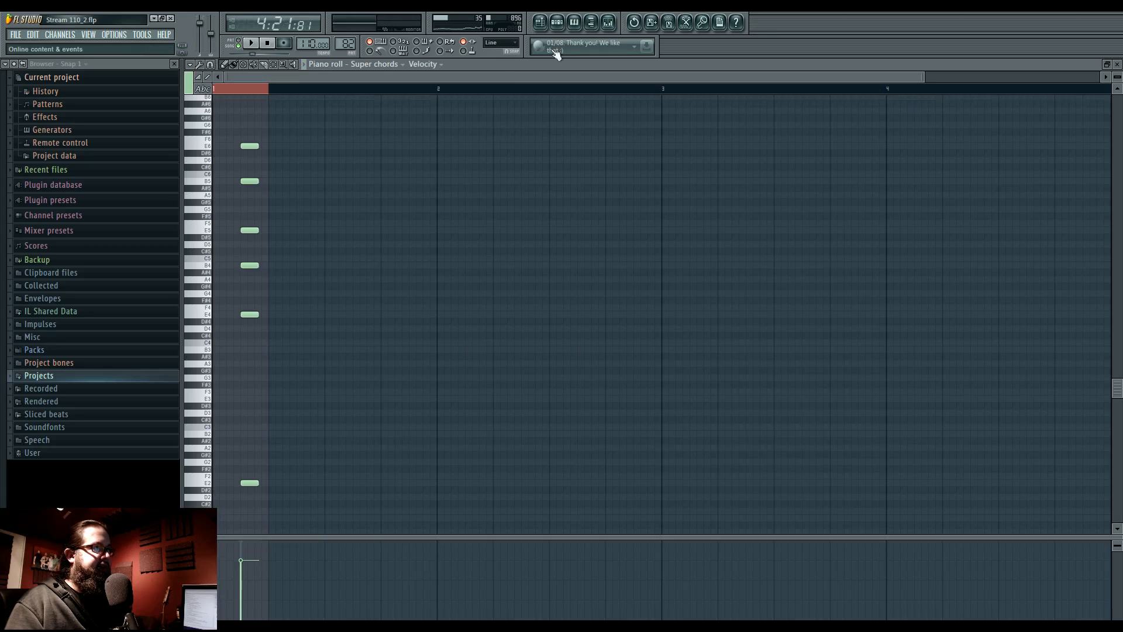
pyautogui.click(557, 22)
pyautogui.press('space')
pyautogui.press('space')
pyautogui.click(392, 354)
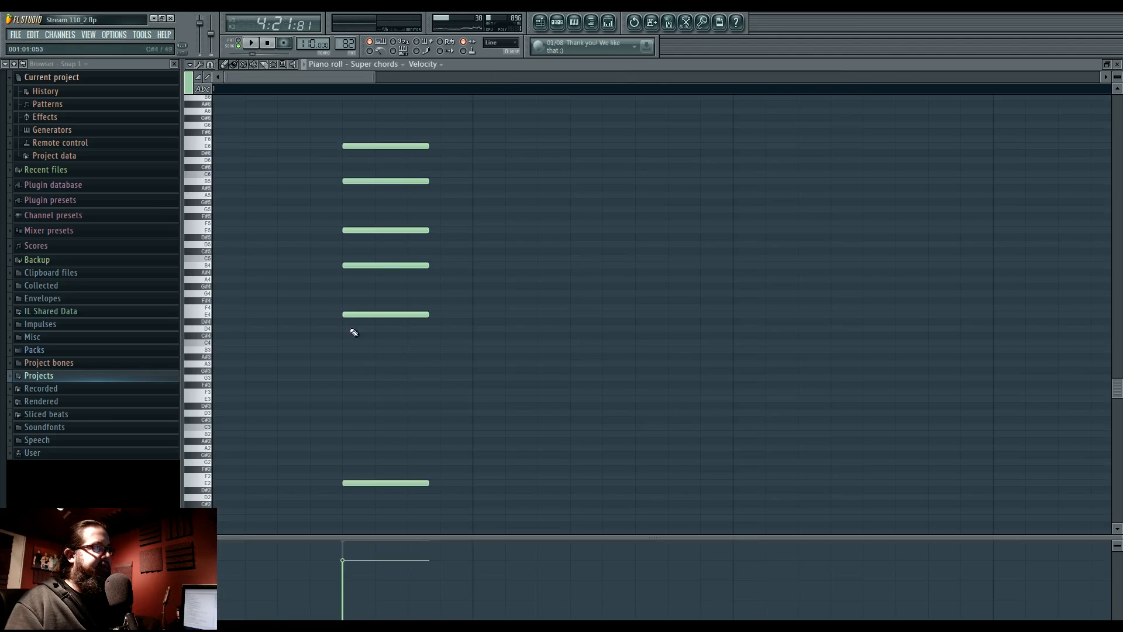
pyautogui.scroll(5, 410, 380)
pyautogui.scroll(-3, 484, 439)
# Examine the chord's voicing by selecting its notes from E4 to E6 and its middle notes from B4 to B5.
pyautogui.moveTo(238, 237); pyautogui.dragTo(437, 474)
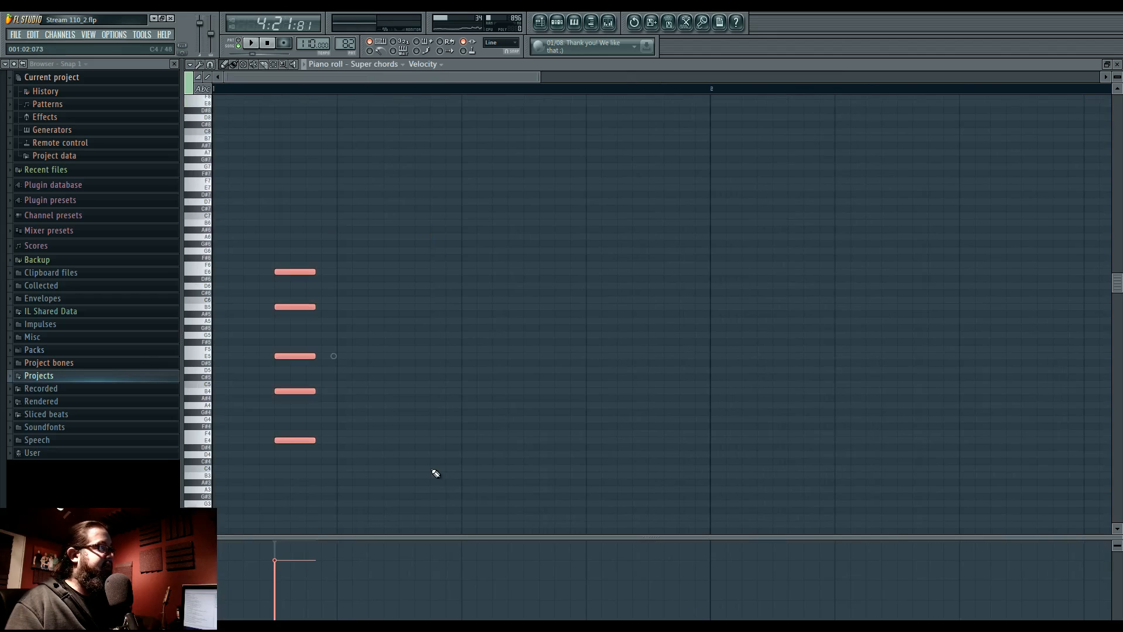
pyautogui.click(374, 286)
pyautogui.moveTo(248, 290); pyautogui.dragTo(367, 402)
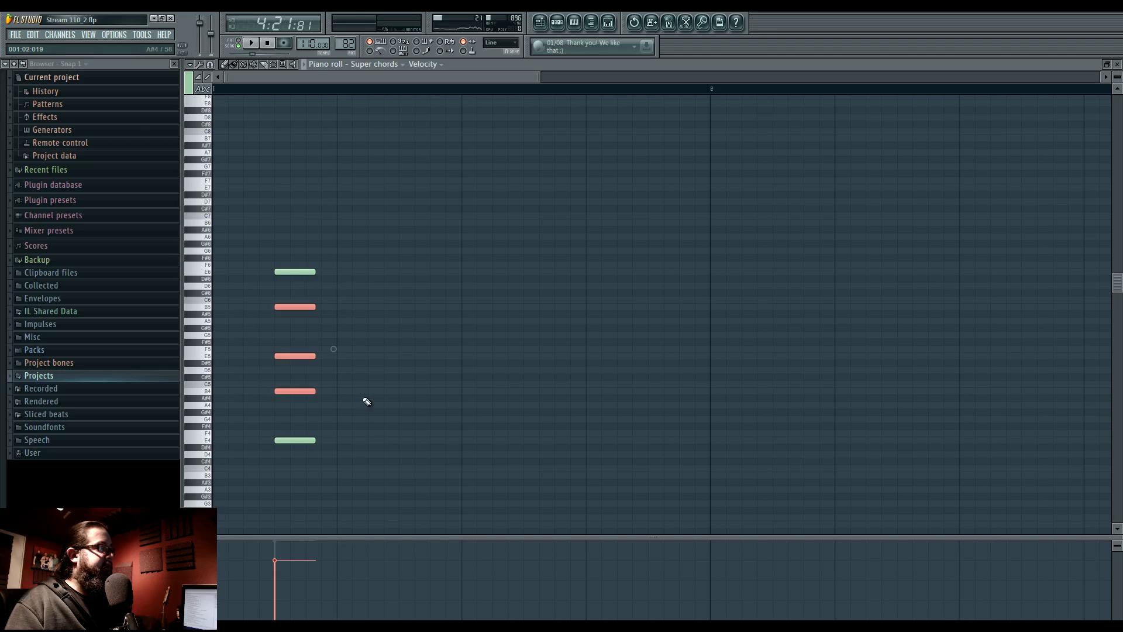
pyautogui.click(364, 400)
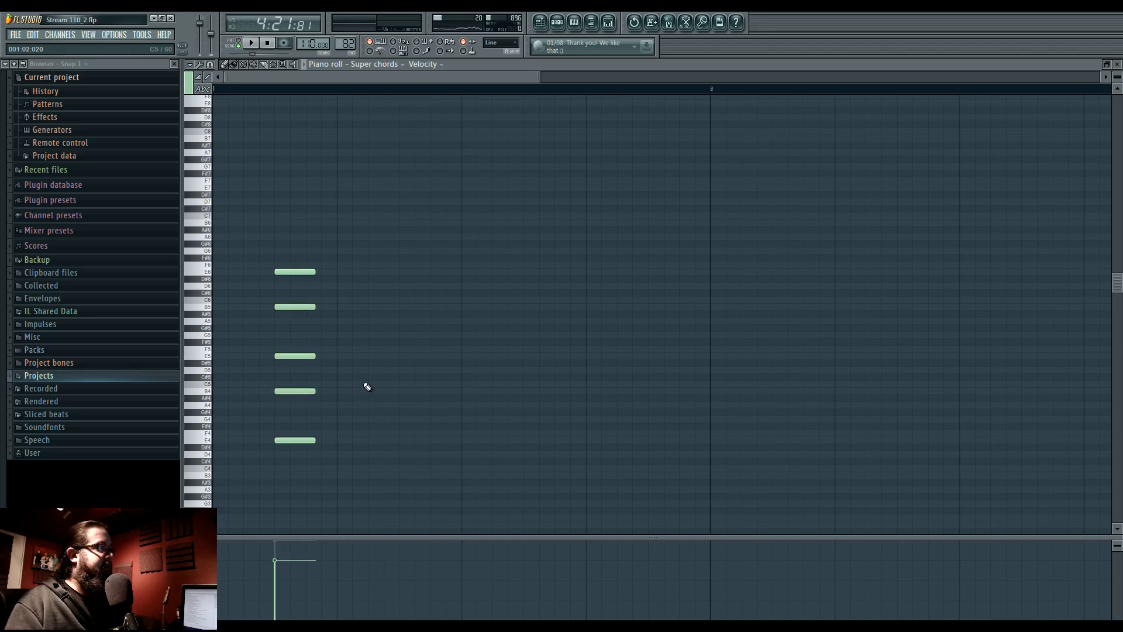
# Add B6 and E7 notes one octave above the chord's top two notes and make them one step long.
pyautogui.moveTo(238, 244); pyautogui.dragTo(343, 319)
pyautogui.click(273, 222)
pyautogui.moveTo(278, 187); pyautogui.dragTo(304, 191)
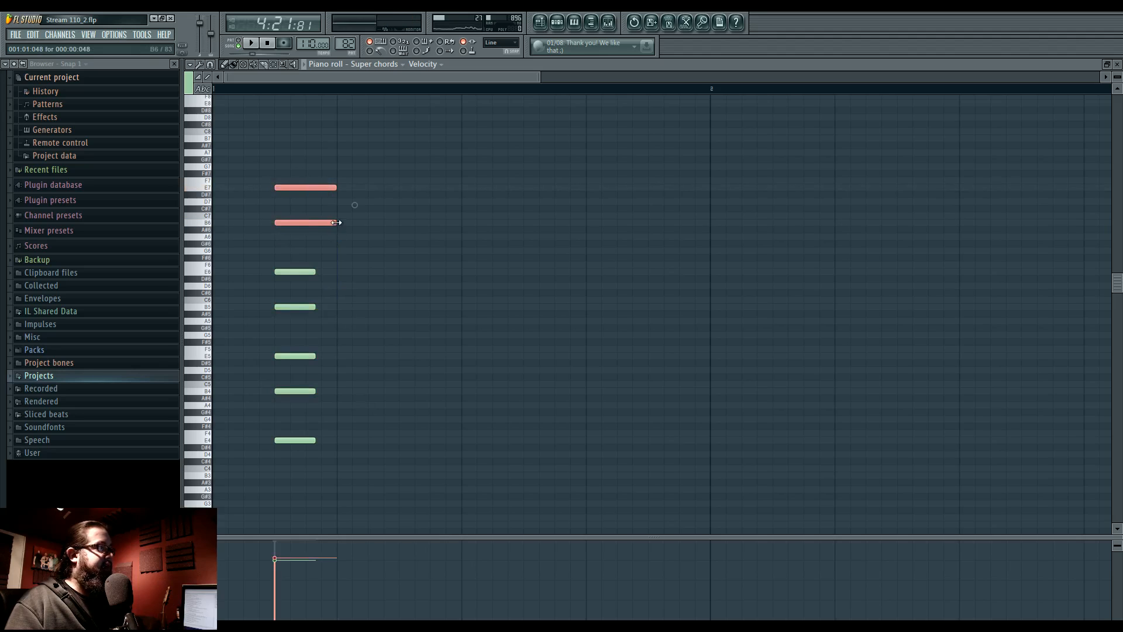
pyautogui.rightClick(351, 262)
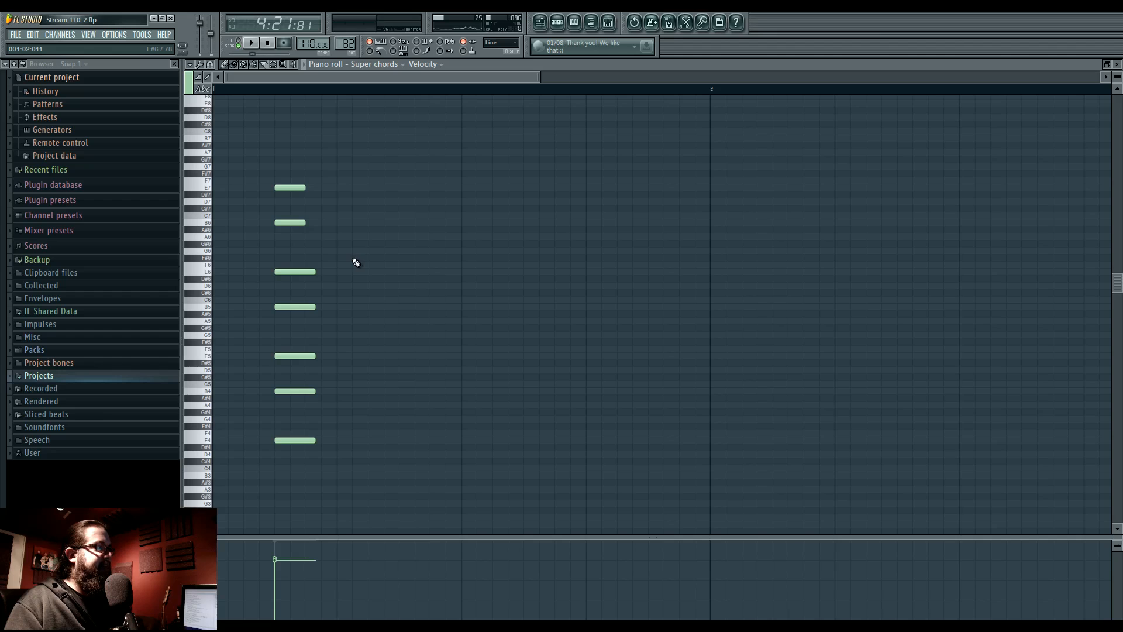
# Play the extended chord pattern, stop it, and return to the playlist.
pyautogui.click(252, 45)
pyautogui.click(268, 45)
pyautogui.press('space')
pyautogui.press('space')
pyautogui.click(539, 24)
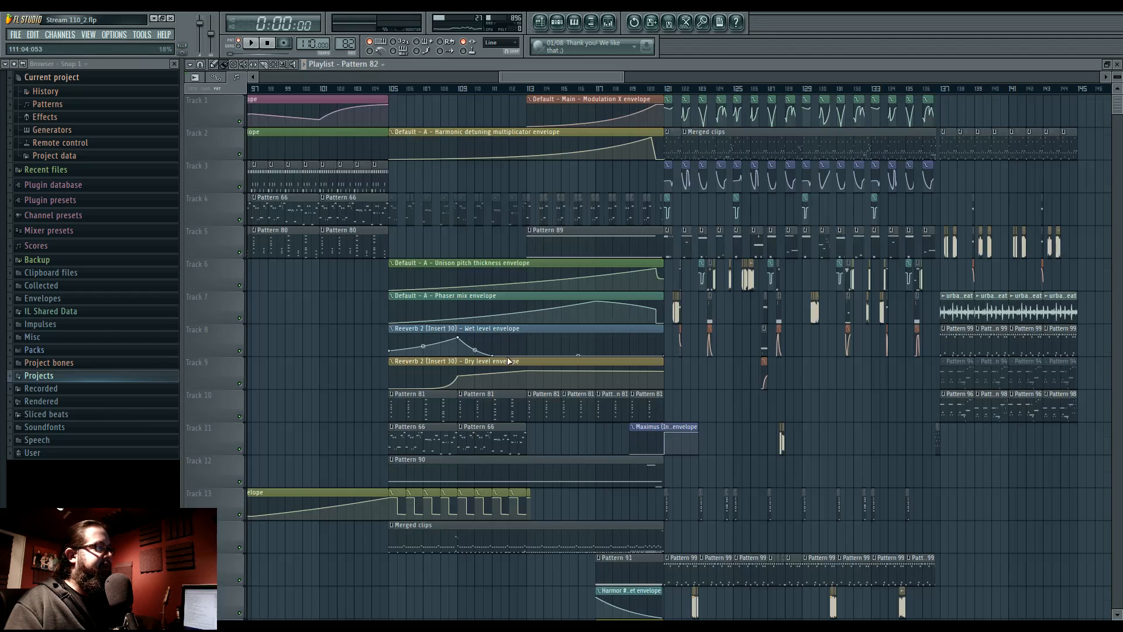
# Open the Pattern 81 clip on Track 10 at bar 113, audition it, and return to the playlist.
pyautogui.doubleClick(535, 408)
pyautogui.click(252, 44)
pyautogui.click(266, 43)
pyautogui.click(539, 24)
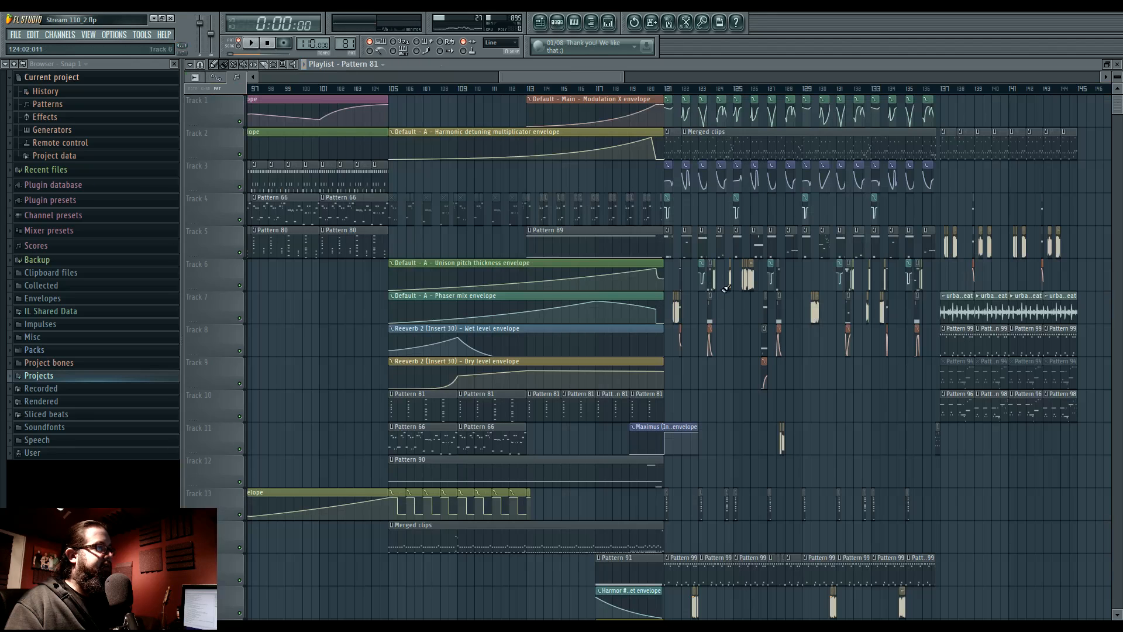
# Reopen the Track 13 chord clip at bar 121 in the piano roll and play it with its lower notes in view.
pyautogui.doubleClick(667, 501)
pyautogui.scroll(-4, 384, 311)
pyautogui.press('space')
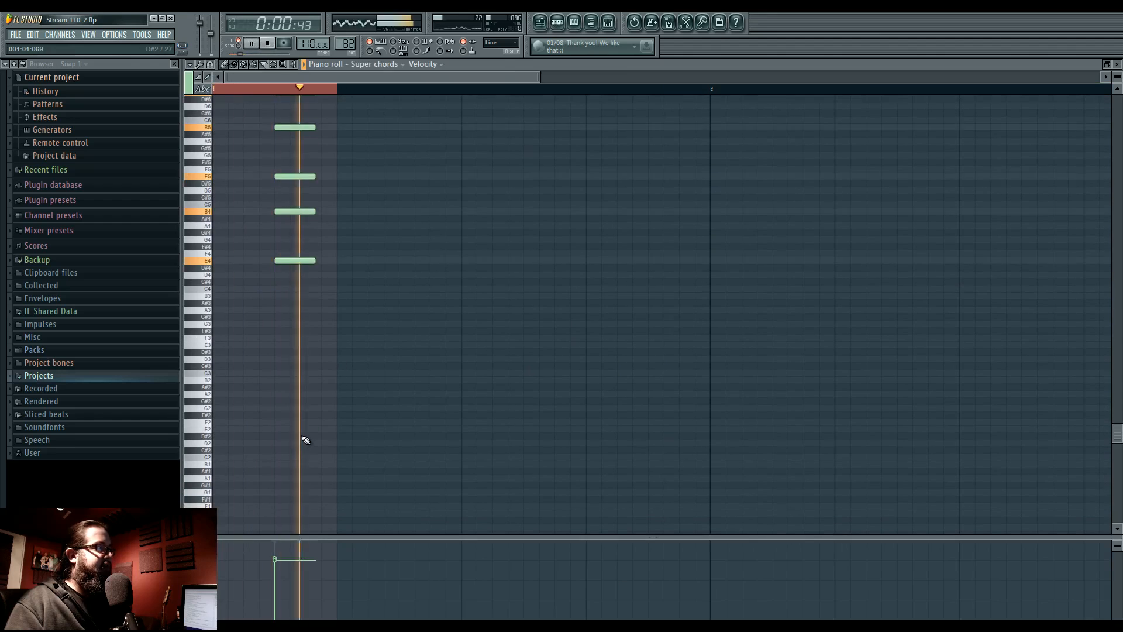
# Stop playback, add an E2 bass note below the chord aligned with its start, and return to the playlist.
pyautogui.press('space')
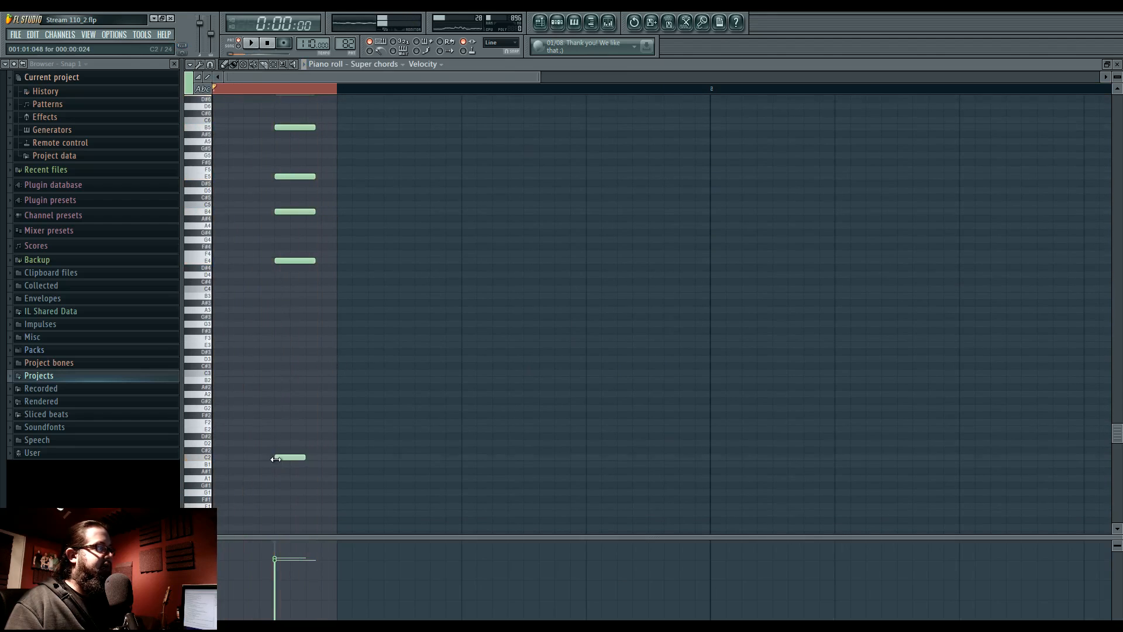
pyautogui.click(295, 430)
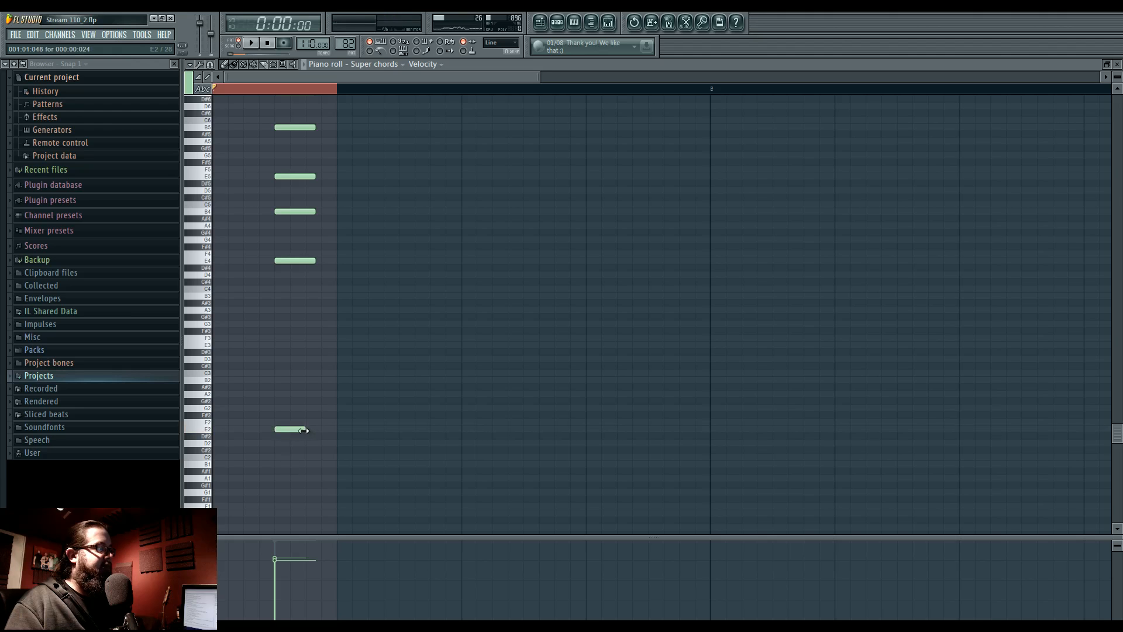
pyautogui.scroll(3, 319, 434)
pyautogui.click(539, 23)
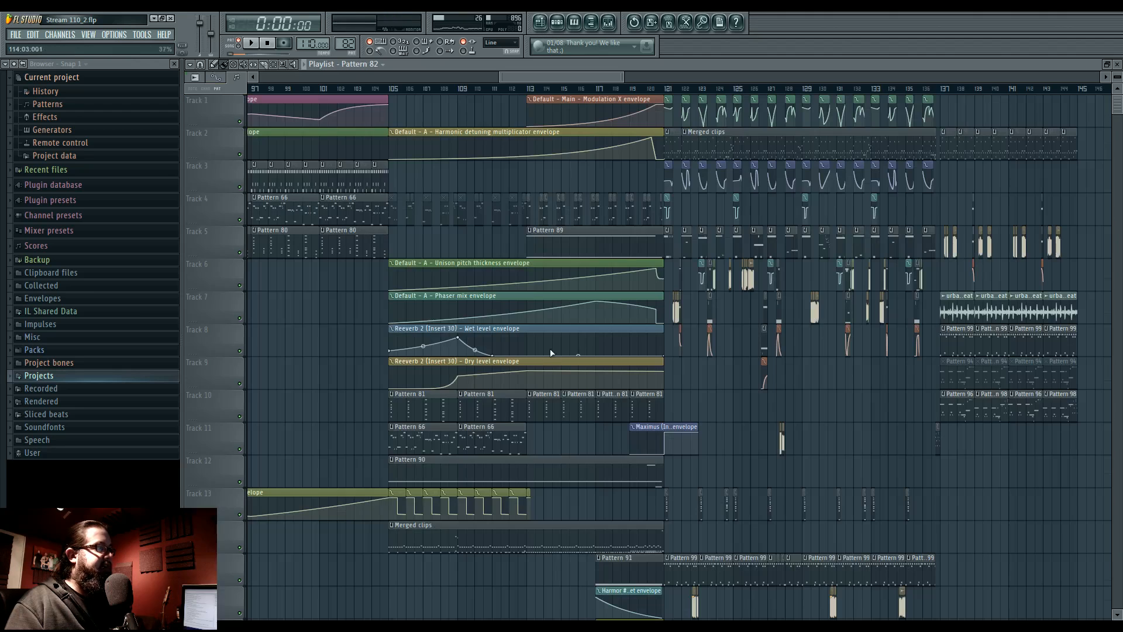
# Compare the Pattern 81 chord voicing on Track 10 with the Pattern 82 chord on Track 13 in the piano roll.
pyautogui.doubleClick(544, 419)
pyautogui.scroll(2, 328, 263)
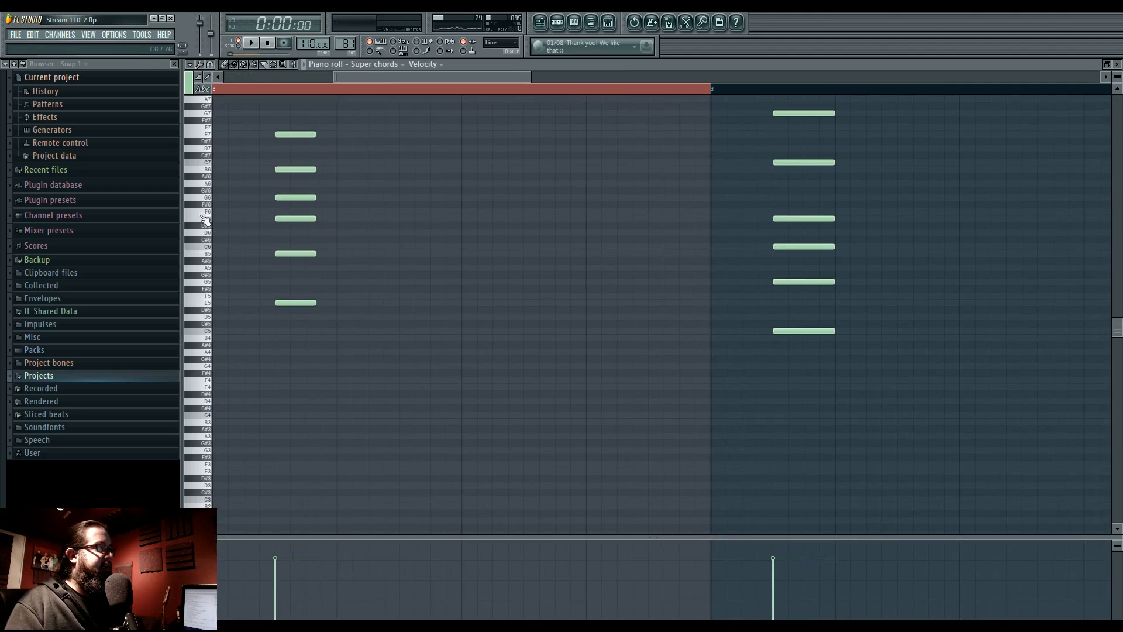
pyautogui.press('F5')
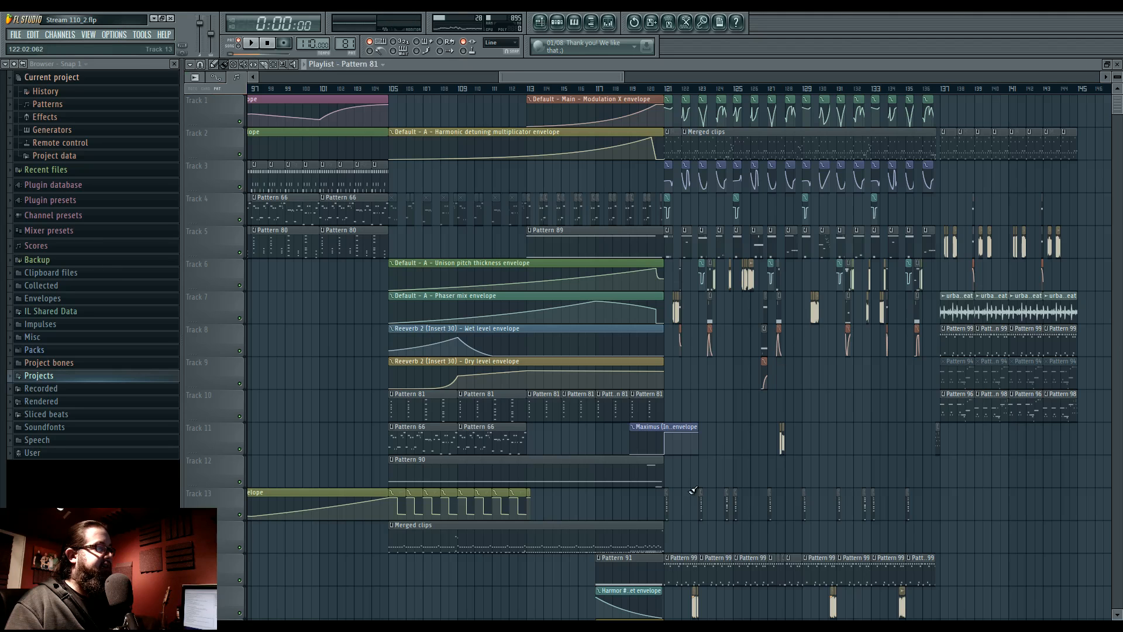
pyautogui.press('F7')
pyautogui.scroll(2, 310, 331)
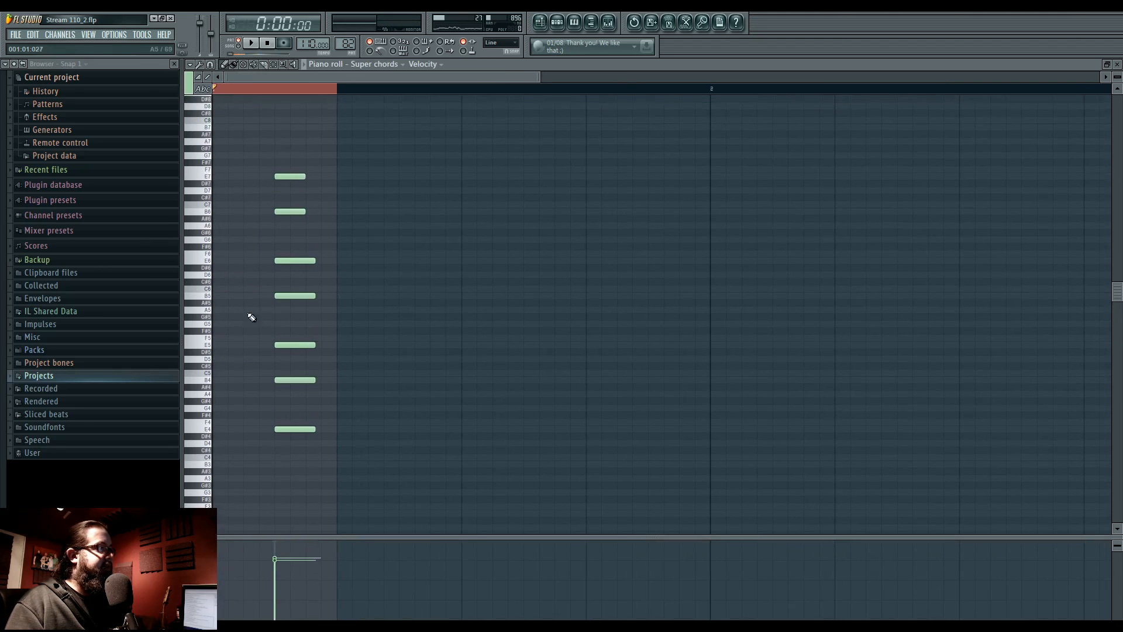
# Add a G6 note between the chord's E6 and B6 notes and audition the chord repeatedly.
pyautogui.rightClick(305, 324)
pyautogui.click(557, 22)
pyautogui.click(608, 23)
pyautogui.press('space')
pyautogui.press('space')
pyautogui.click(586, 439)
pyautogui.click(274, 239)
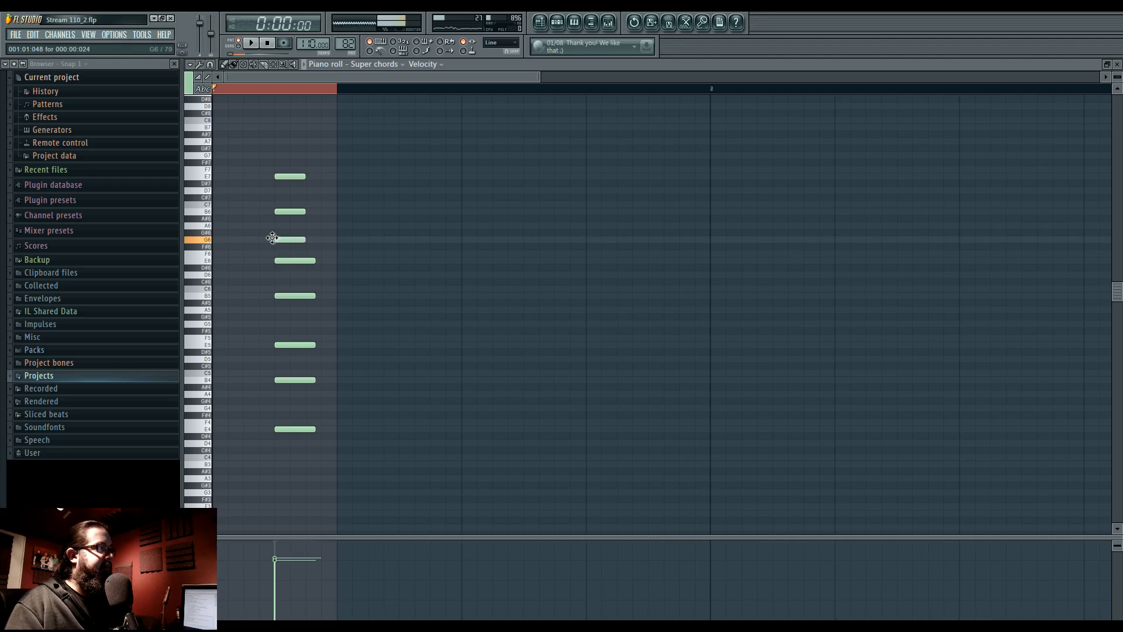
pyautogui.moveTo(272, 238)
pyautogui.mouseDown()
pyautogui.moveTo(273, 276)
pyautogui.moveTo(271, 235)
pyautogui.mouseUp()
pyautogui.press('space')
pyautogui.press('space')
pyautogui.press('space')
pyautogui.press('space')
pyautogui.press('space')
pyautogui.press('space')
# Add a B7 note on top of the chord, aligned with its start, and audition the result.
pyautogui.moveTo(274, 156); pyautogui.dragTo(276, 127)
pyautogui.press('space')
pyautogui.press('space')
pyautogui.press('space')
pyautogui.press('space')
pyautogui.press('space')
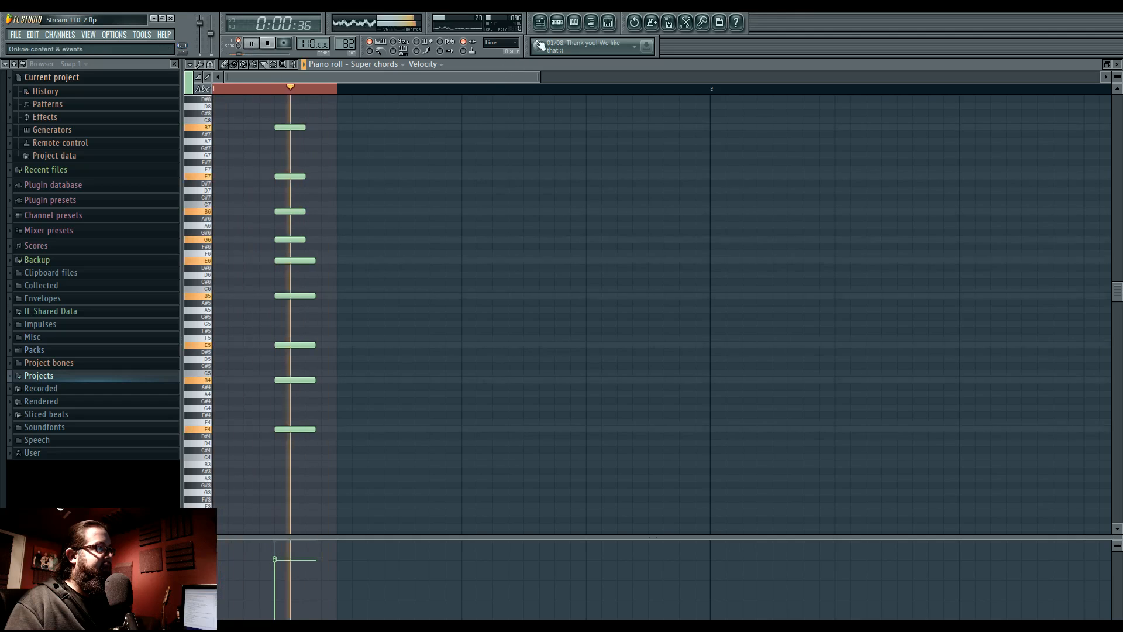
pyautogui.press('space')
# Play the song from bar 121 in the playlist with the mixer open to check the chord levels.
pyautogui.press('F5')
pyautogui.click(667, 91)
pyautogui.press('space')
pyautogui.press('F9')
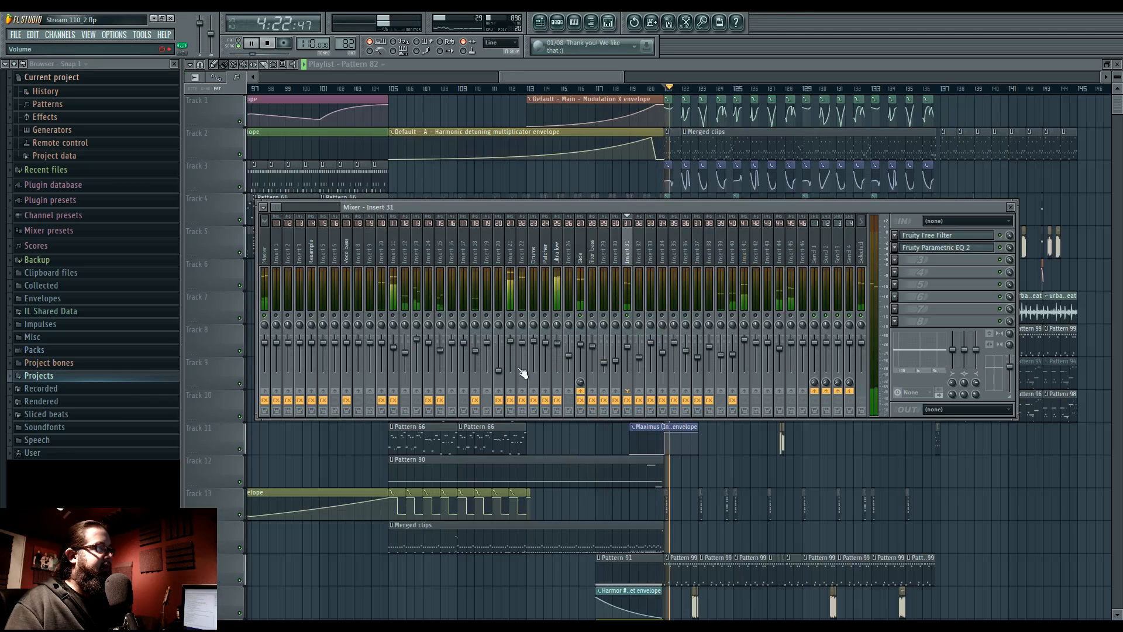
pyautogui.press('space')
pyautogui.press('space')
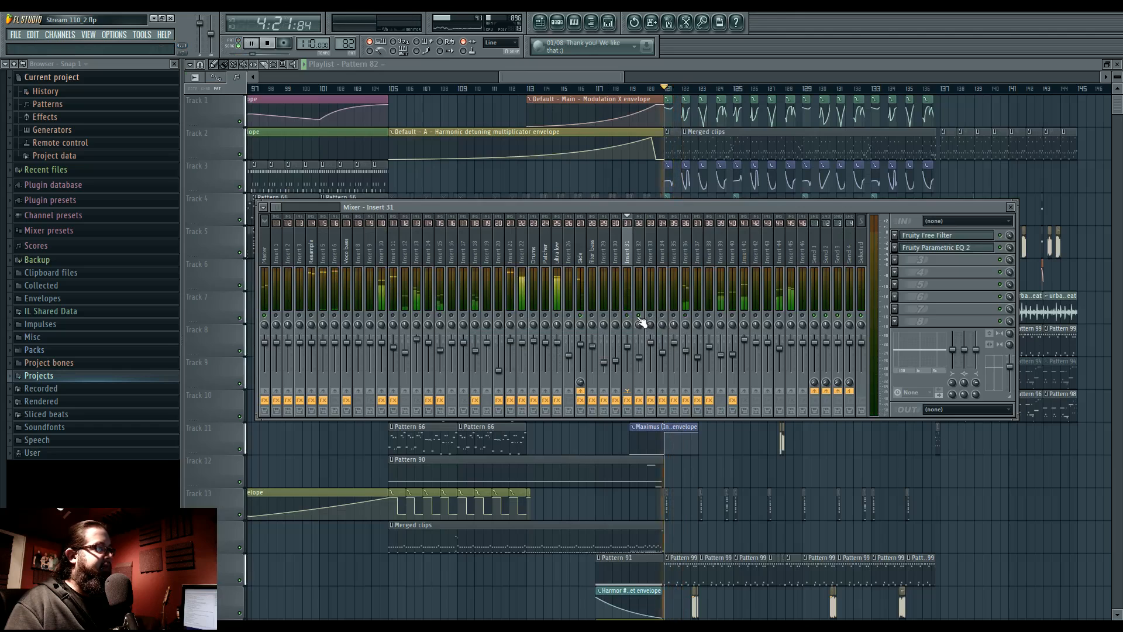
pyautogui.press('space')
# Show the channel rack, toggle mixer Insert 32, and replay the section from bar 121.
pyautogui.click(564, 25)
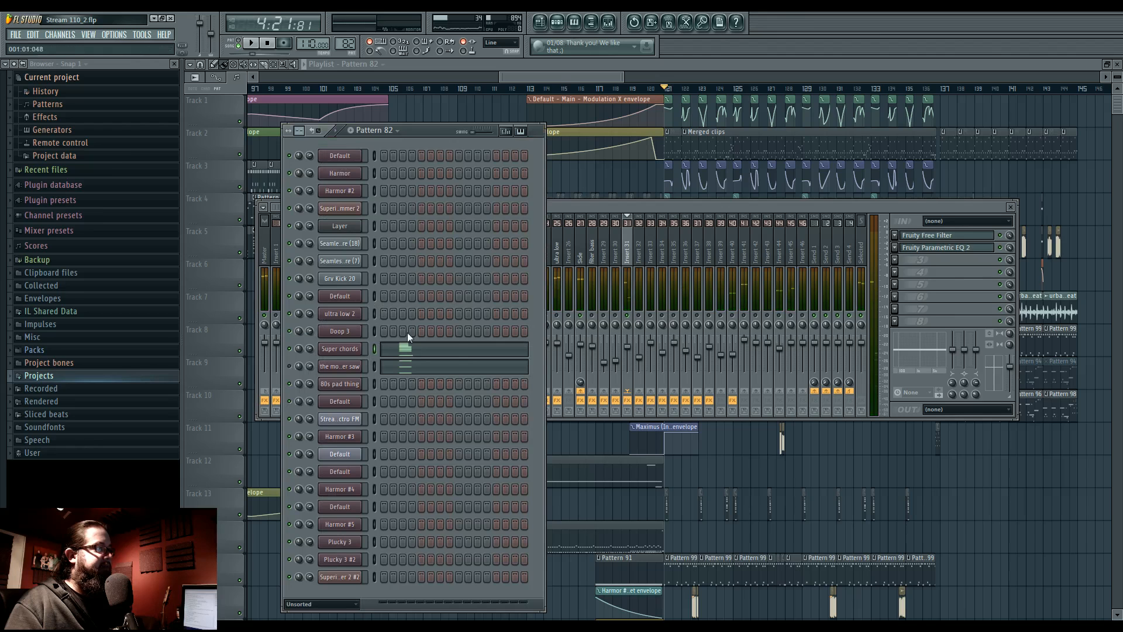
pyautogui.click(642, 320)
pyautogui.press('space')
pyautogui.click(416, 153)
pyautogui.press('space')
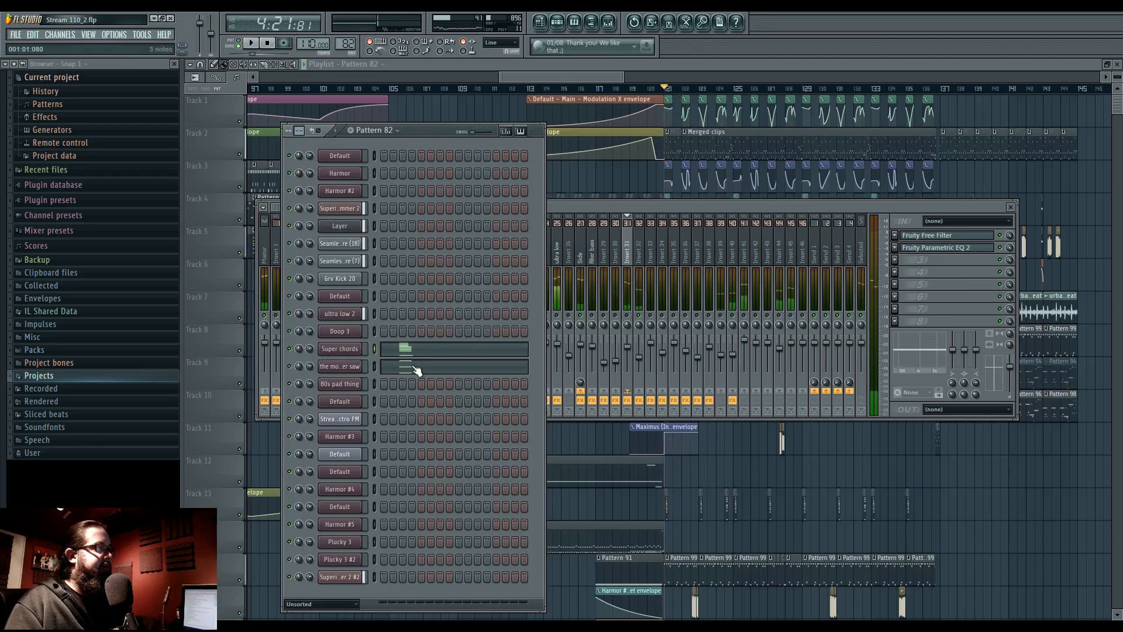
# Open the super saw channel's Harmor, set part A's unison type to Hz, and bow its unison pitch thickness envelope upward.
pyautogui.click(343, 370)
pyautogui.click(819, 181)
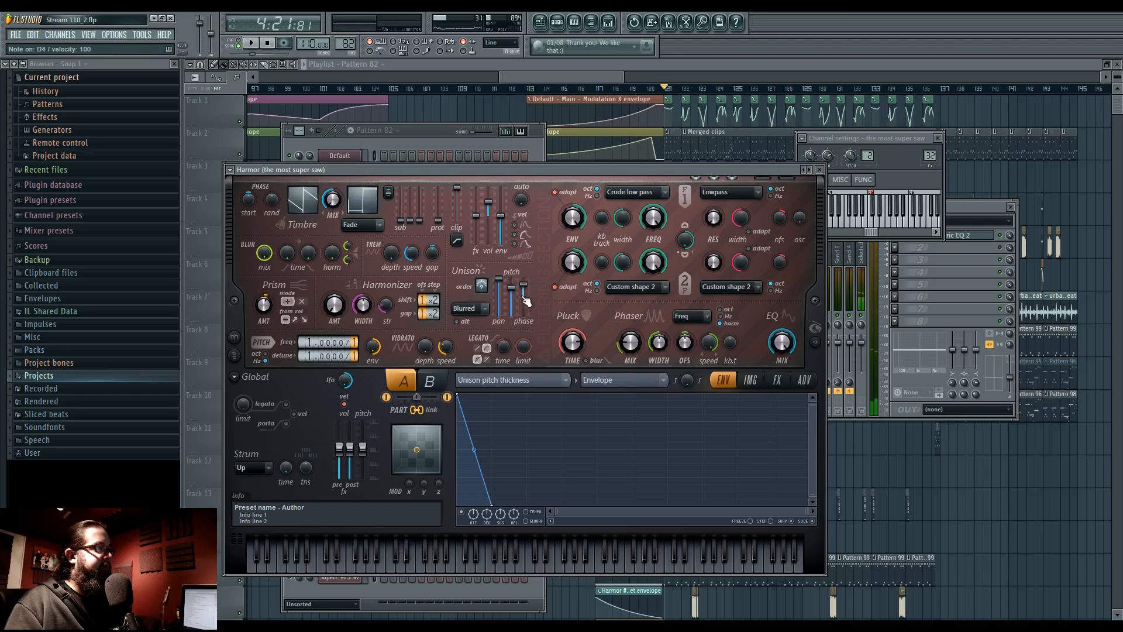
pyautogui.click(393, 570)
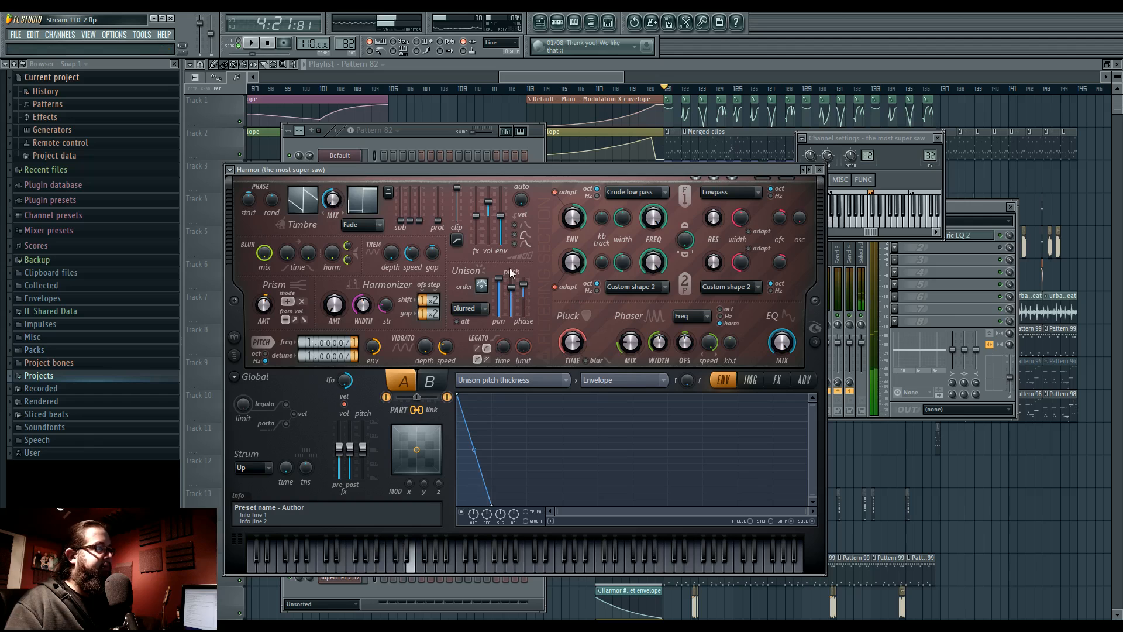
pyautogui.click(469, 308)
pyautogui.click(468, 330)
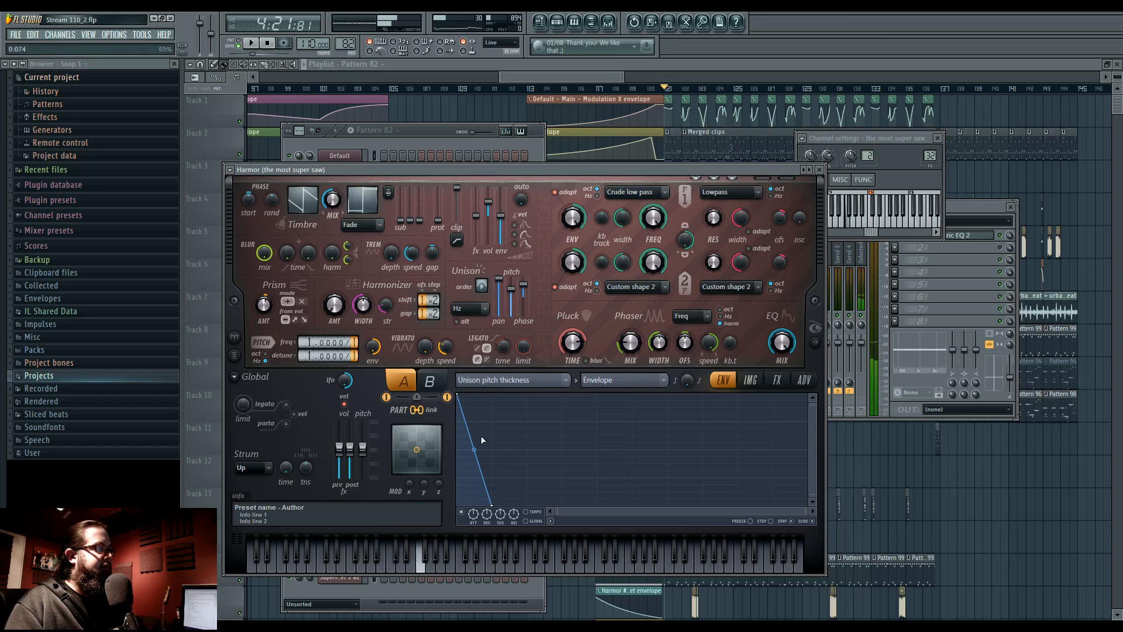
pyautogui.moveTo(473, 449); pyautogui.dragTo(474, 404)
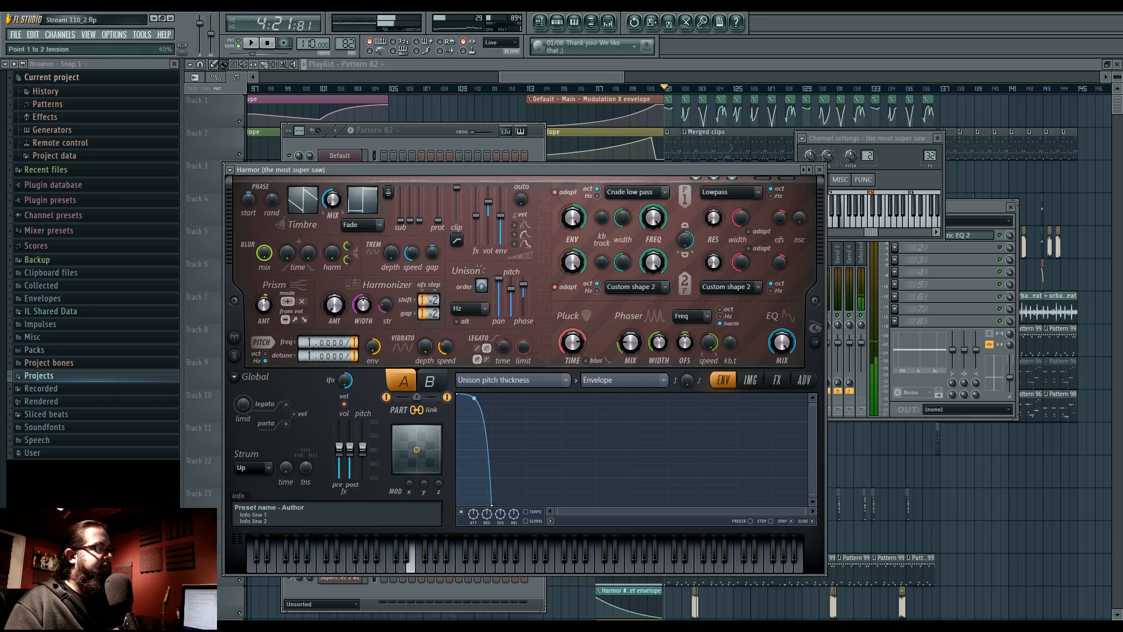
# Set Harmor part B's unison type to Uniform, then raise the end of its unison pitch thickness envelope and disable that envelope.
pyautogui.click(430, 380)
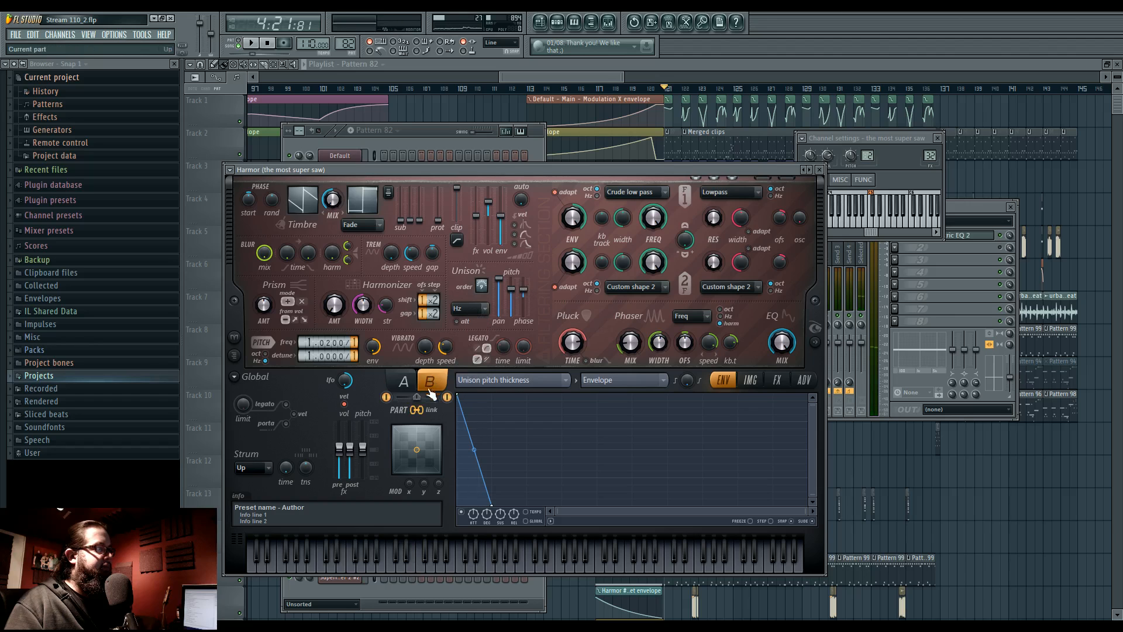
pyautogui.click(466, 311)
pyautogui.click(478, 326)
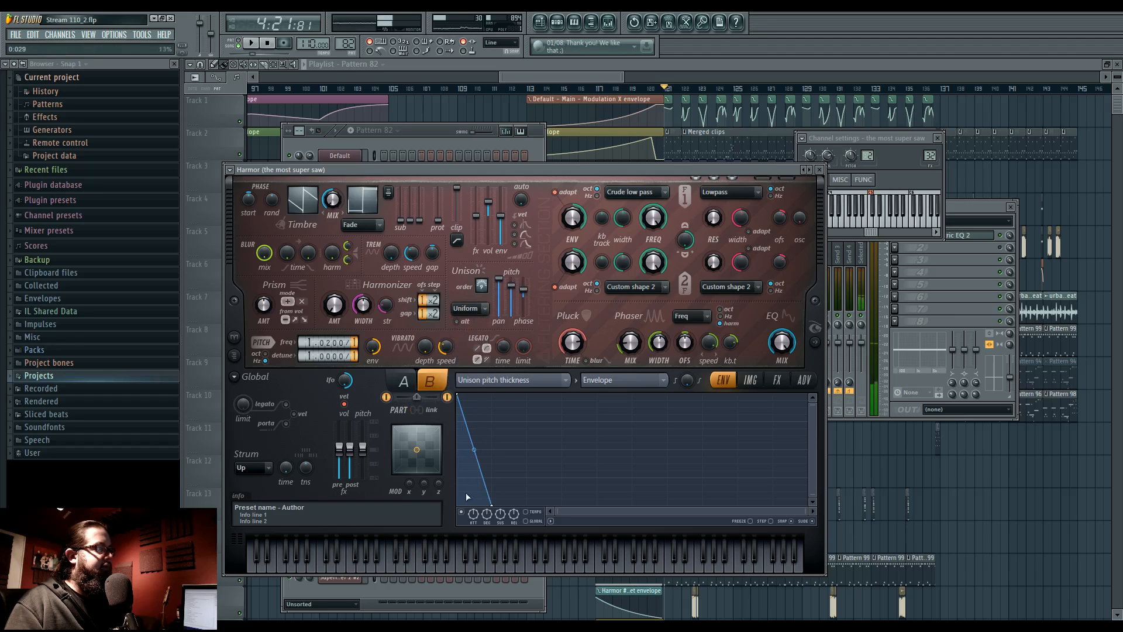
pyautogui.moveTo(491, 507); pyautogui.dragTo(493, 470)
pyautogui.click(461, 512)
pyautogui.press('space')
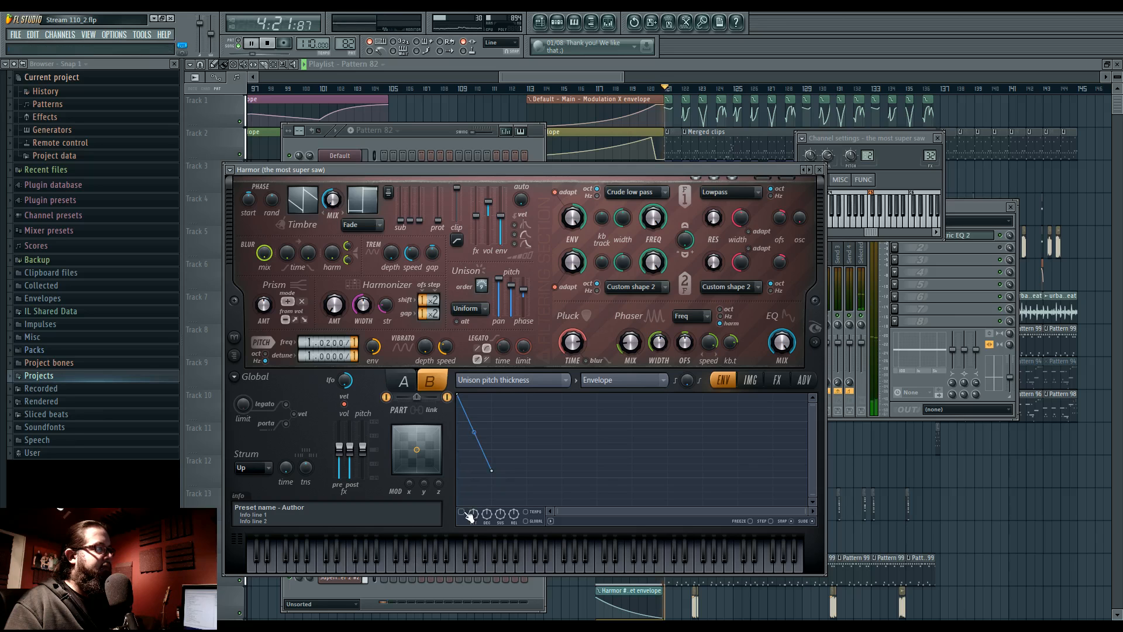
# Replay the section from bar 121 with the mixer open and close all floating windows.
pyautogui.click(609, 22)
pyautogui.press('space')
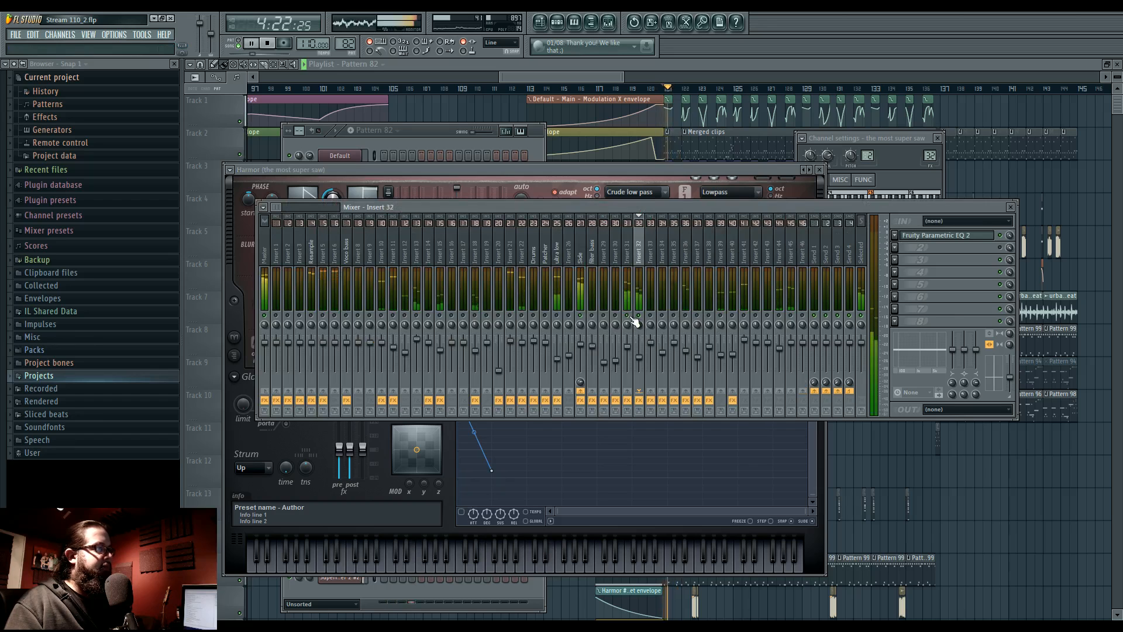
pyautogui.click(608, 22)
pyautogui.click(607, 25)
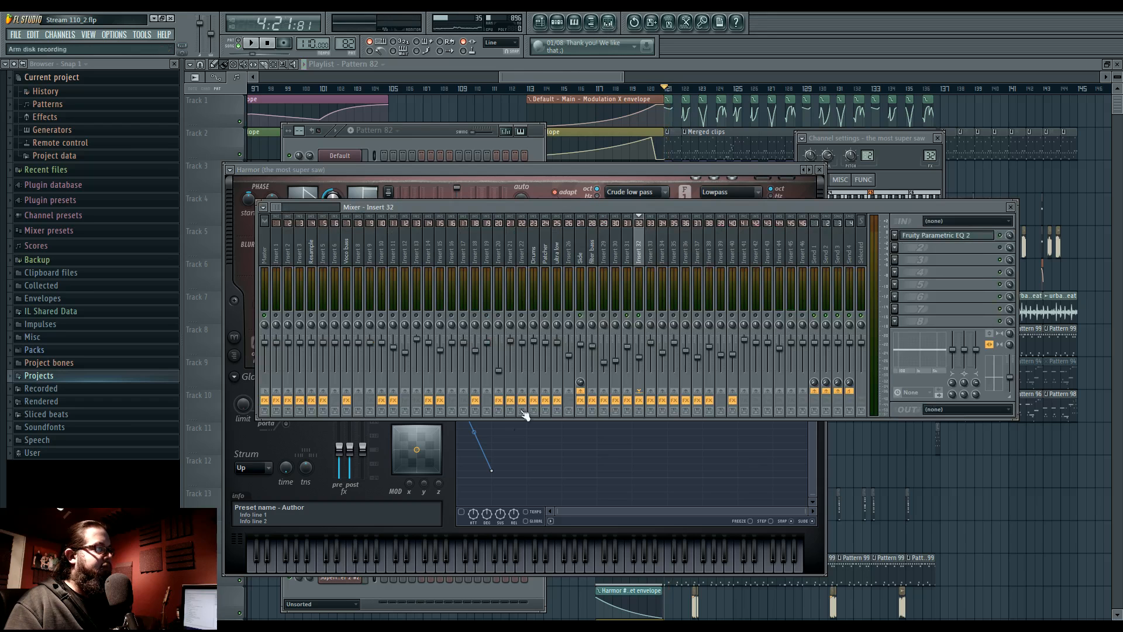
pyautogui.press('space')
pyautogui.press('F12')
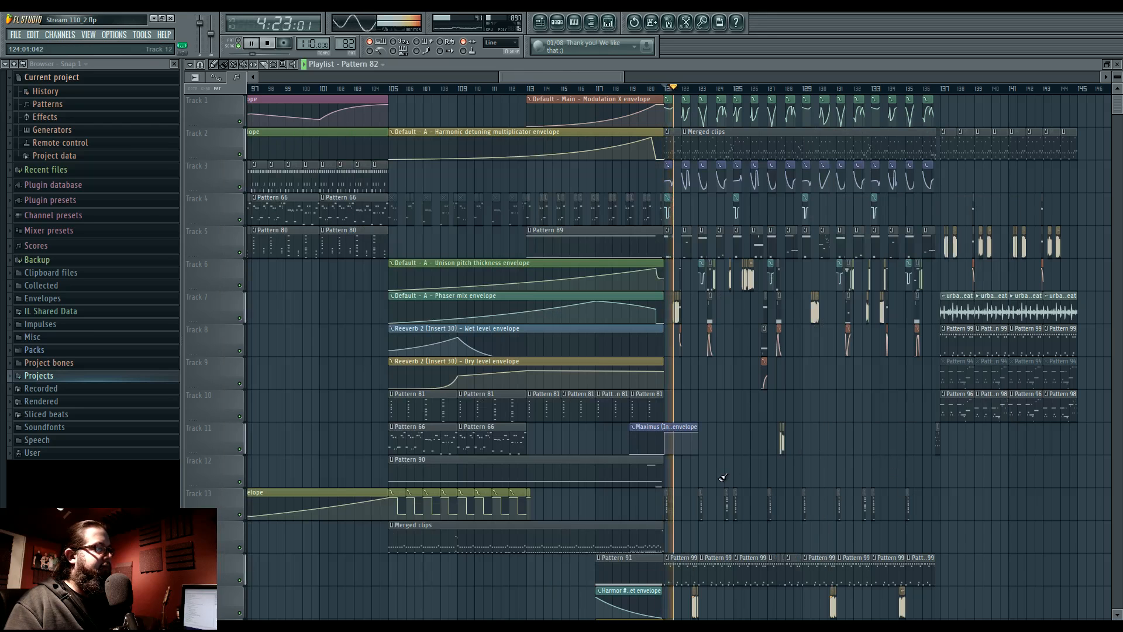
# Listen through the section from bar 121, following its clips in the playlist, and stop playback.
pyautogui.scroll(3, 724, 478)
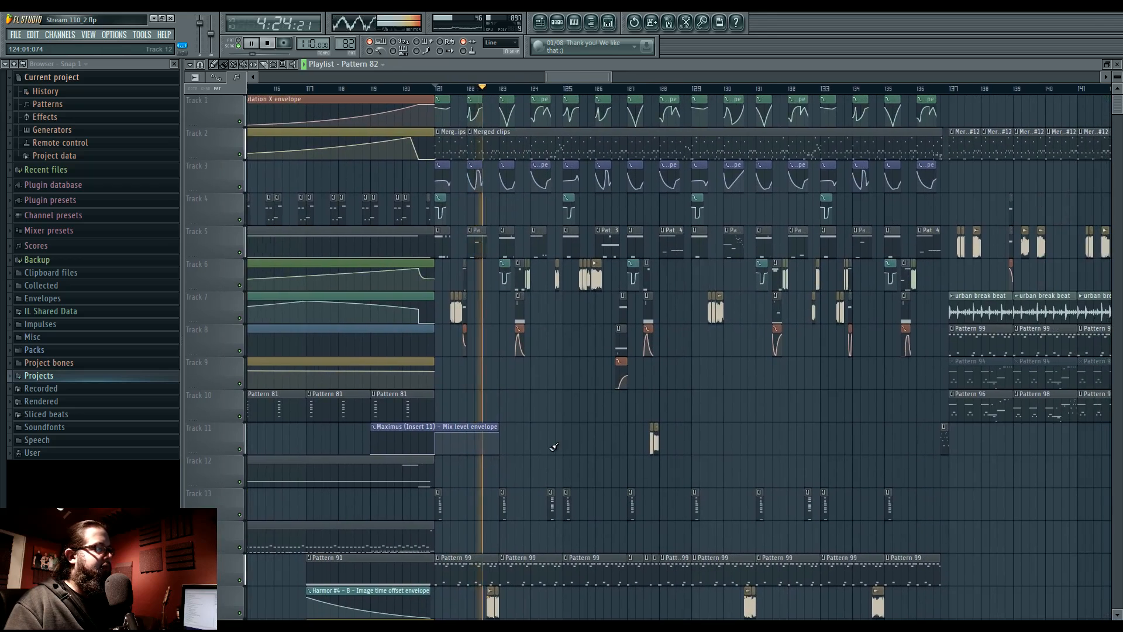
pyautogui.scroll(2, 532, 454)
pyautogui.scroll(1, 524, 478)
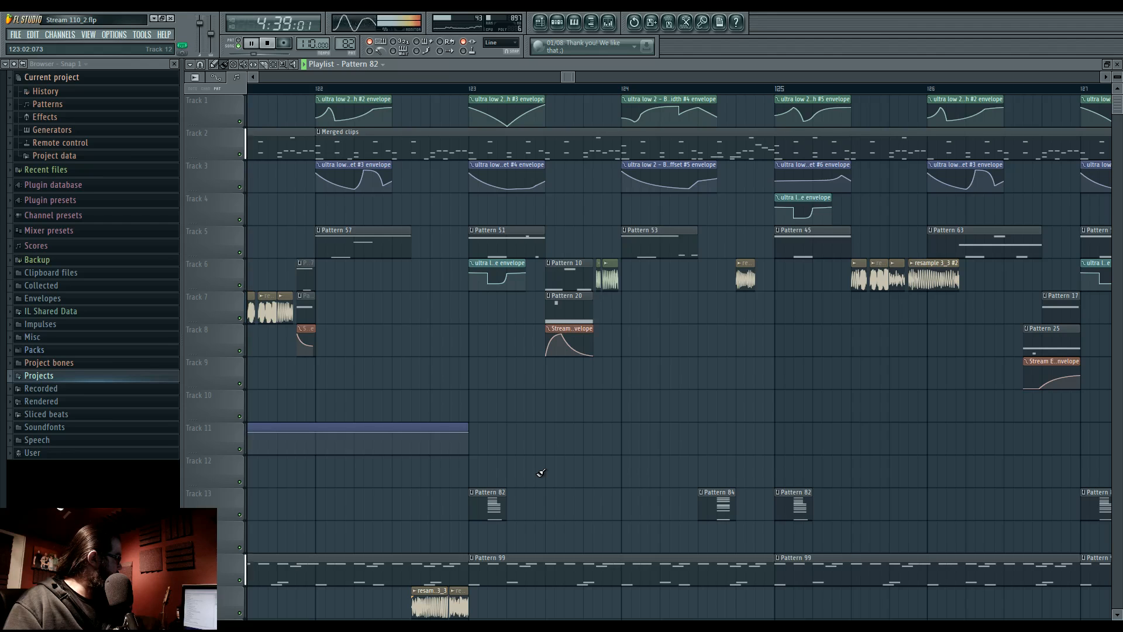
pyautogui.scroll(-5, 540, 472)
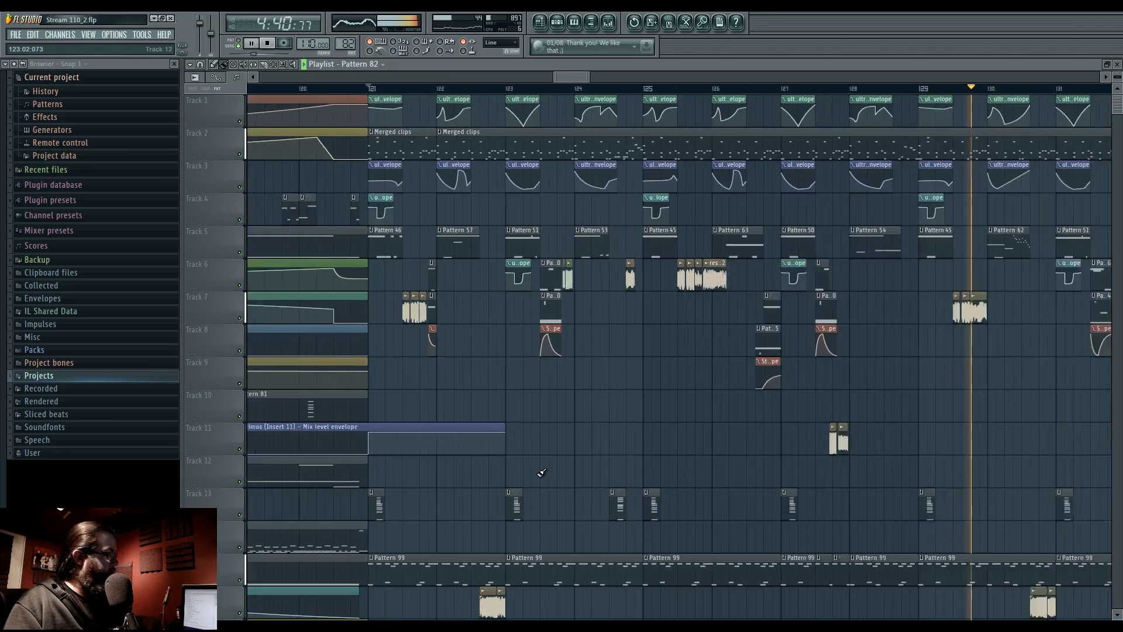
pyautogui.press('space')
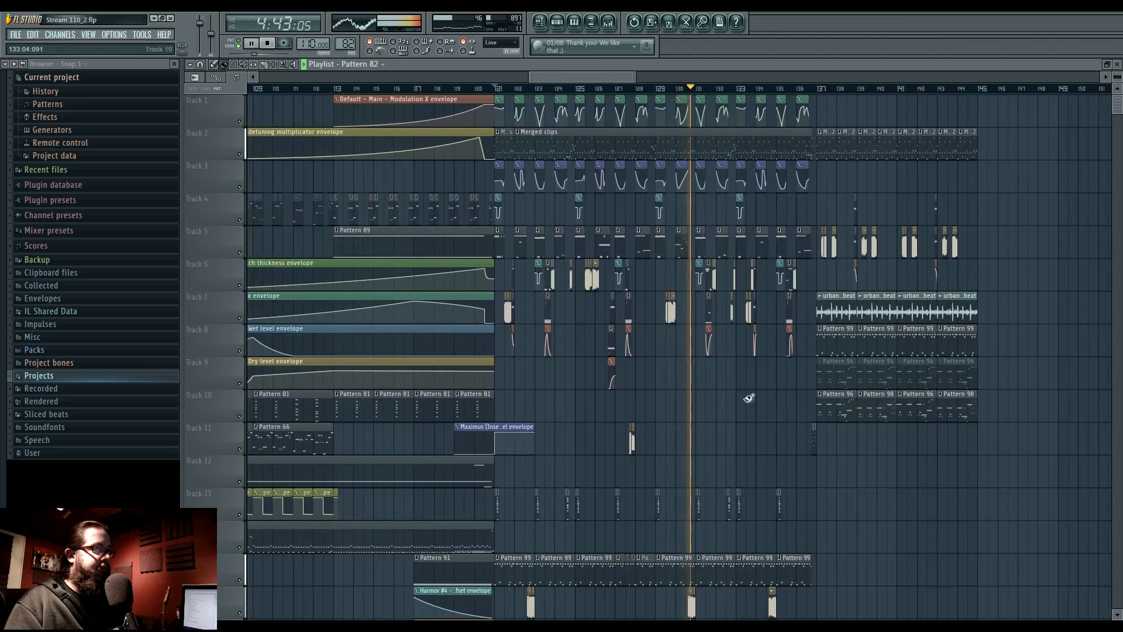
# Open the Track 2 merged drum clip near bar 128 in the piano roll, audition it, and show the channel rack.
pyautogui.scroll(3, 562, 411)
pyautogui.scroll(4, 561, 411)
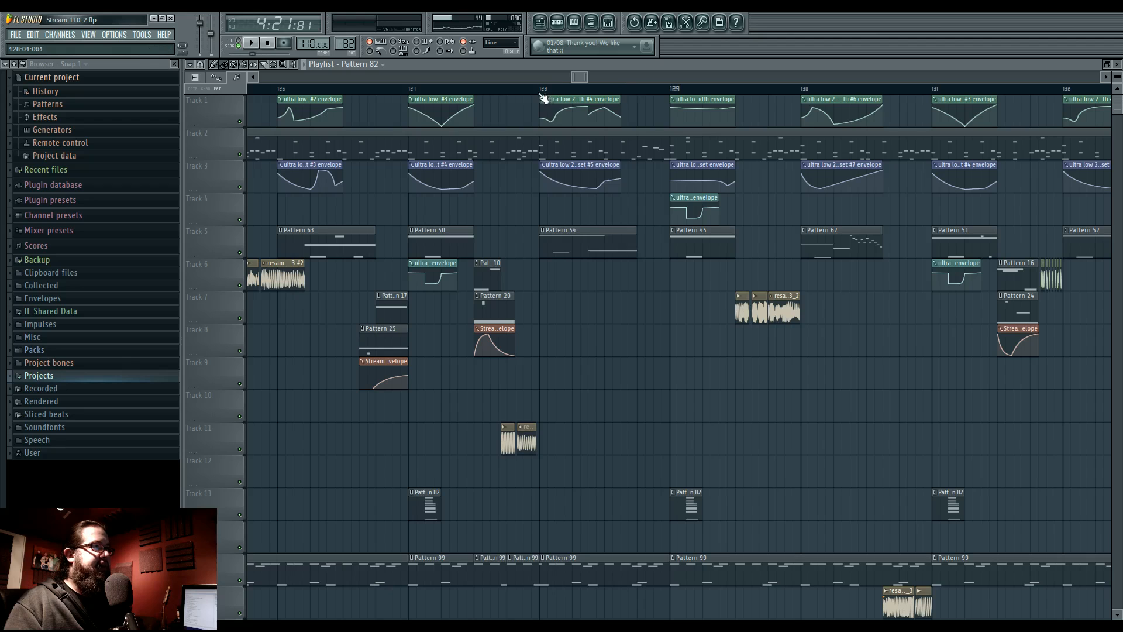
pyautogui.doubleClick(545, 138)
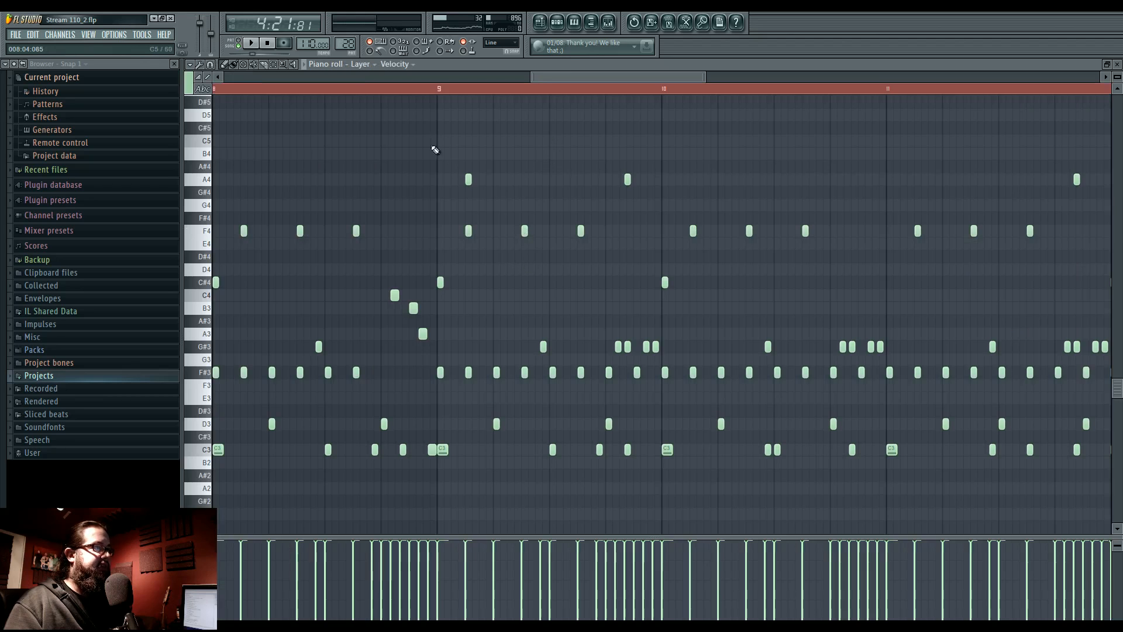
pyautogui.click(385, 92)
pyautogui.press('space')
pyautogui.click(559, 24)
pyautogui.press('space')
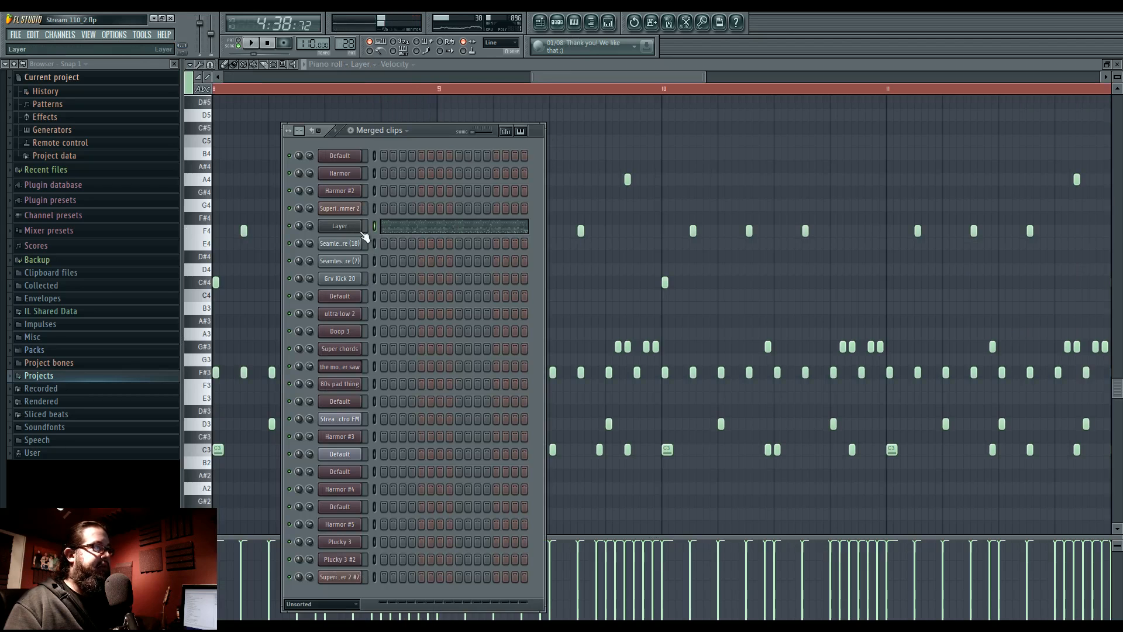
# Open the Superior Drummer 2 channel and examine the pitch settings of the three rack toms and two floor toms.
pyautogui.click(340, 208)
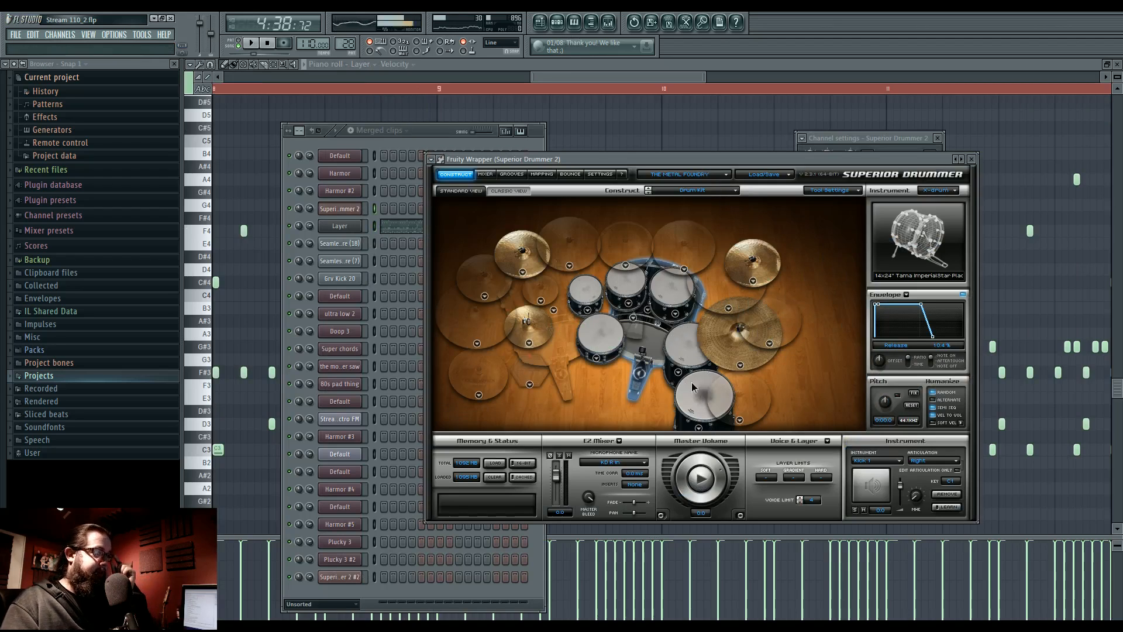
pyautogui.click(588, 285)
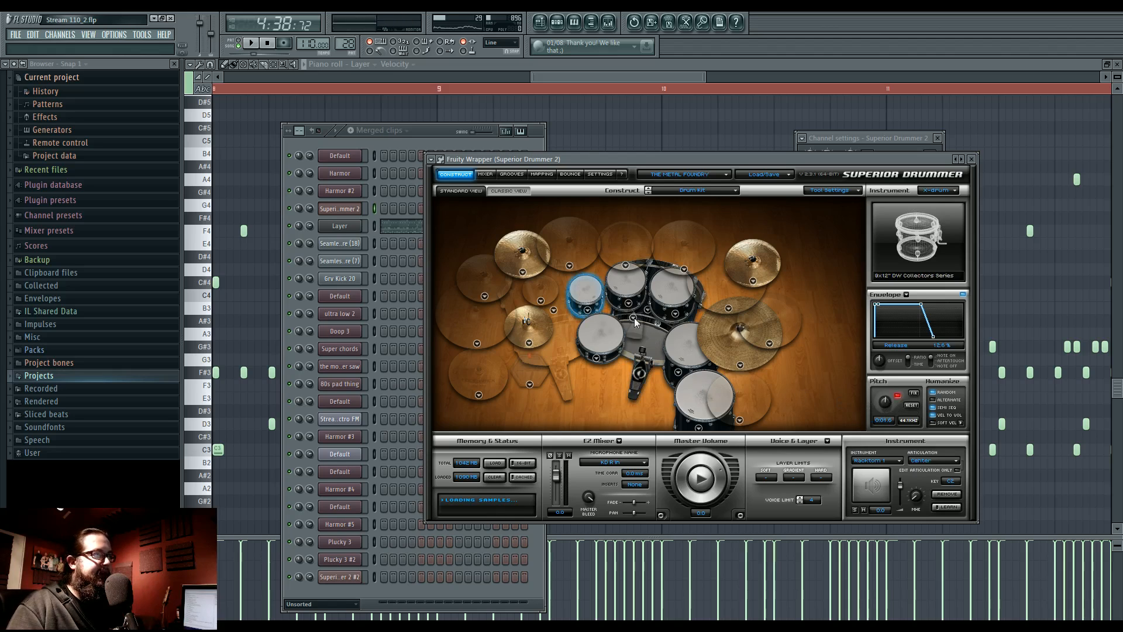
pyautogui.click(625, 288)
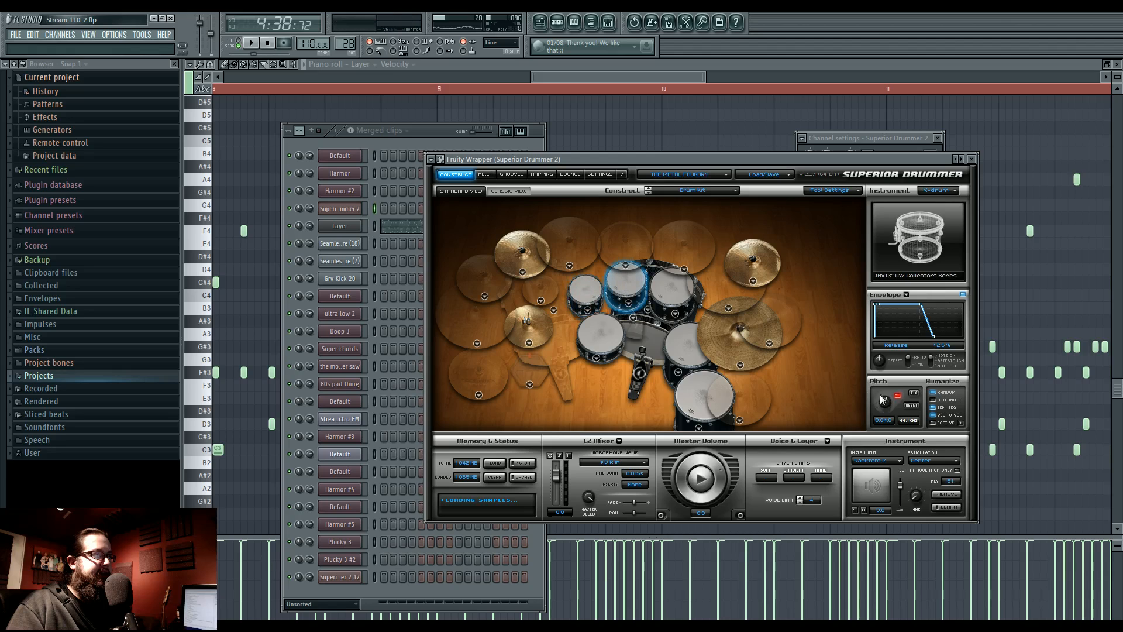
pyautogui.click(668, 293)
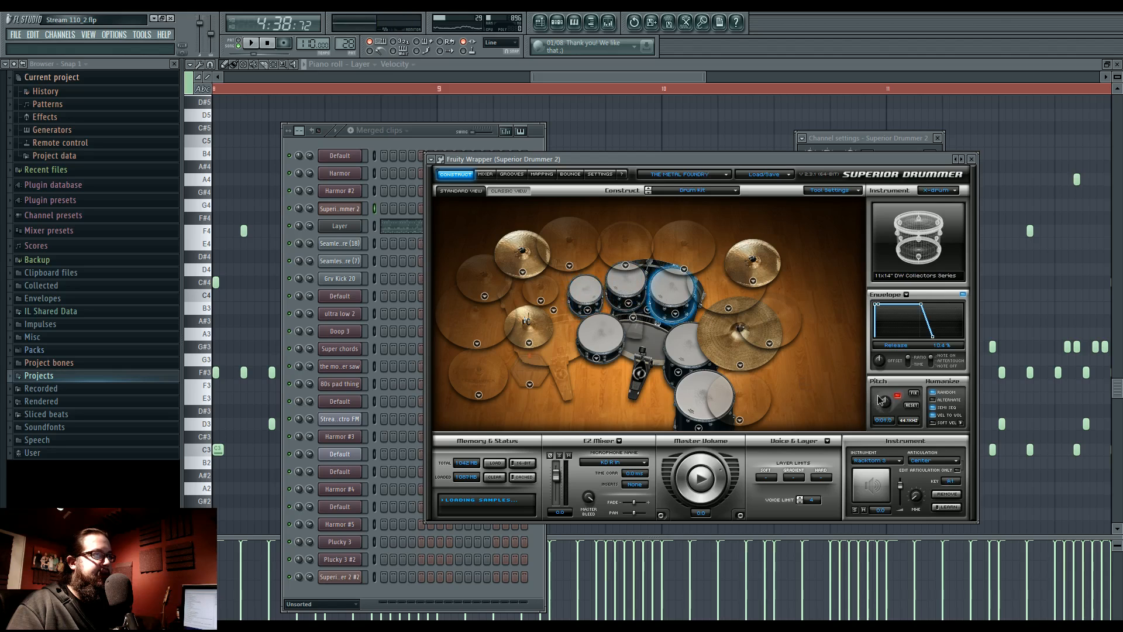
pyautogui.click(686, 355)
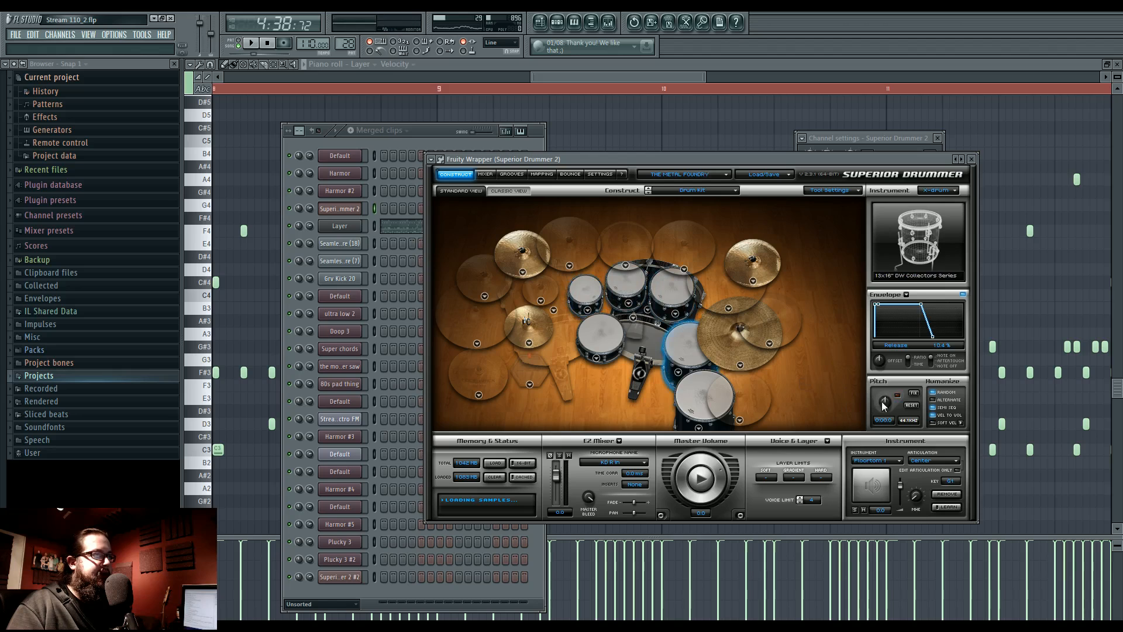
pyautogui.click(701, 405)
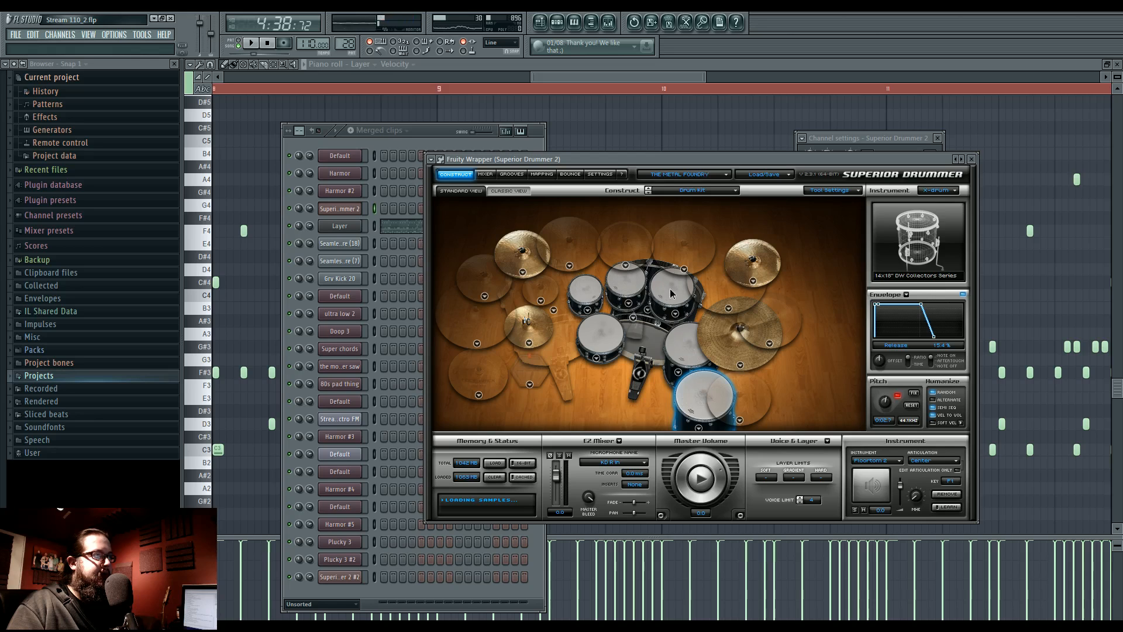
# Check the first rack tom and change Floortom 1 to the 12x15" Tama ImperialStar 1975 Small.
pyautogui.click(625, 286)
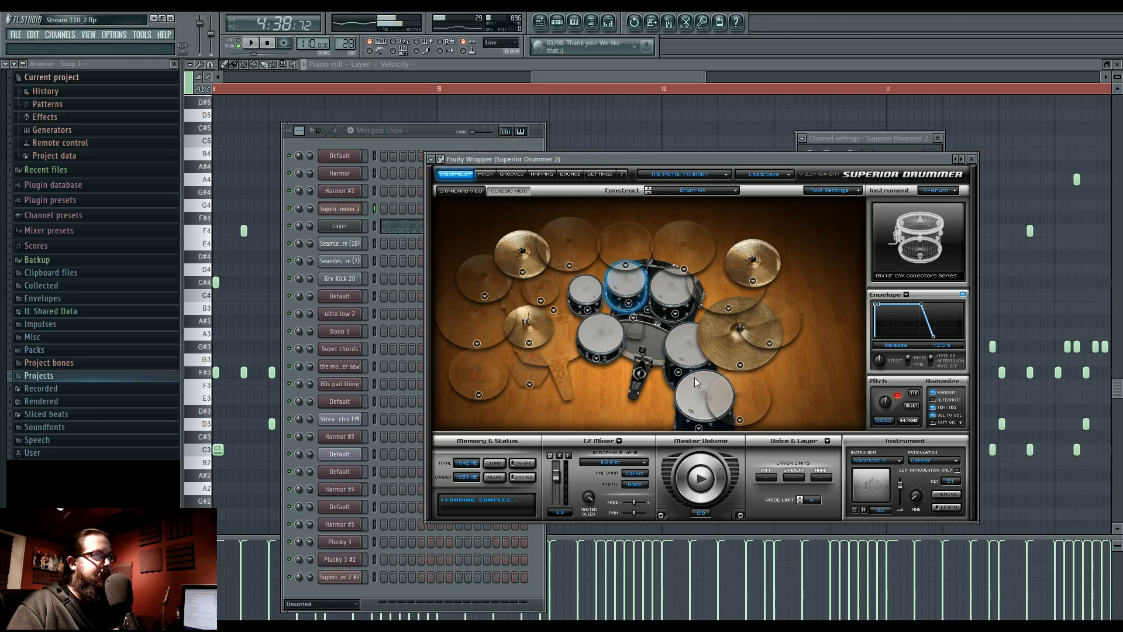
pyautogui.click(685, 345)
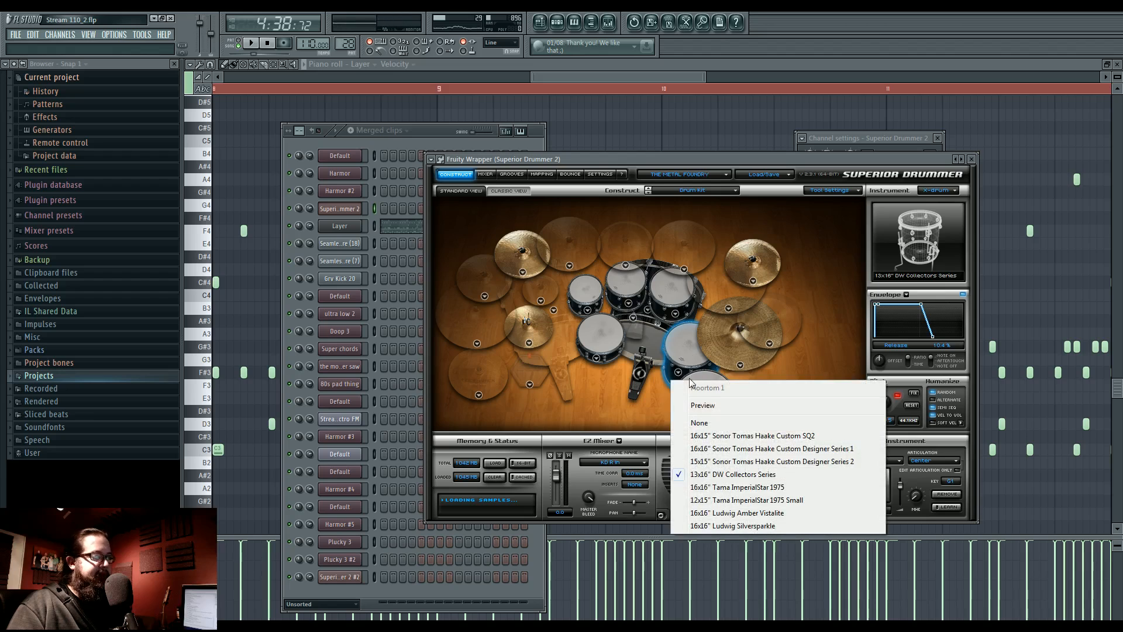
pyautogui.click(777, 504)
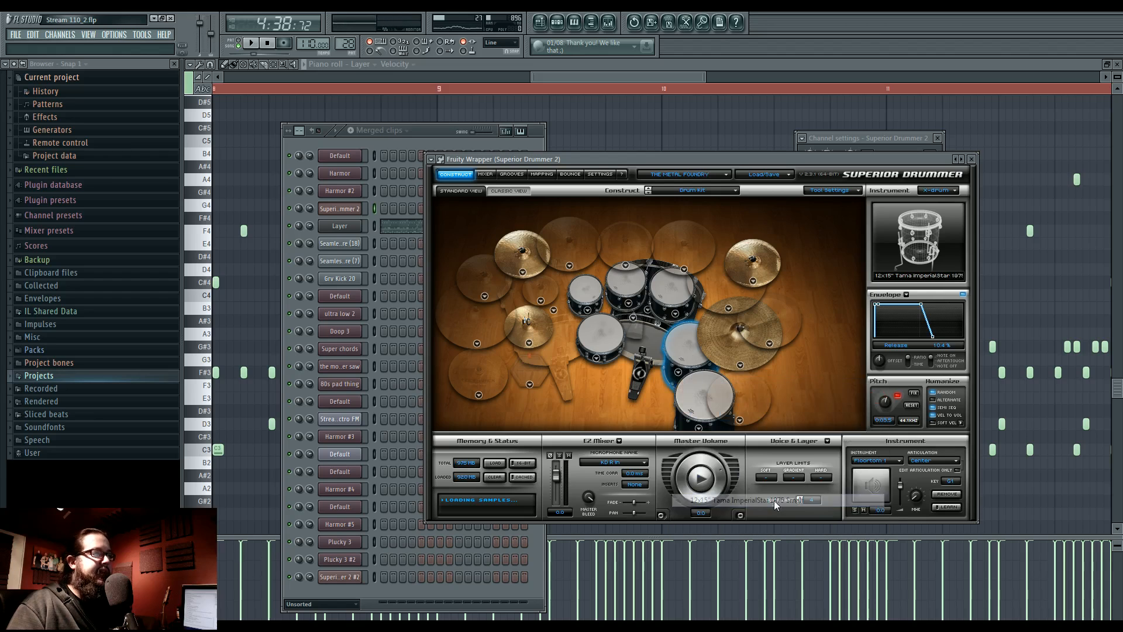
pyautogui.click(698, 428)
pyautogui.click(810, 567)
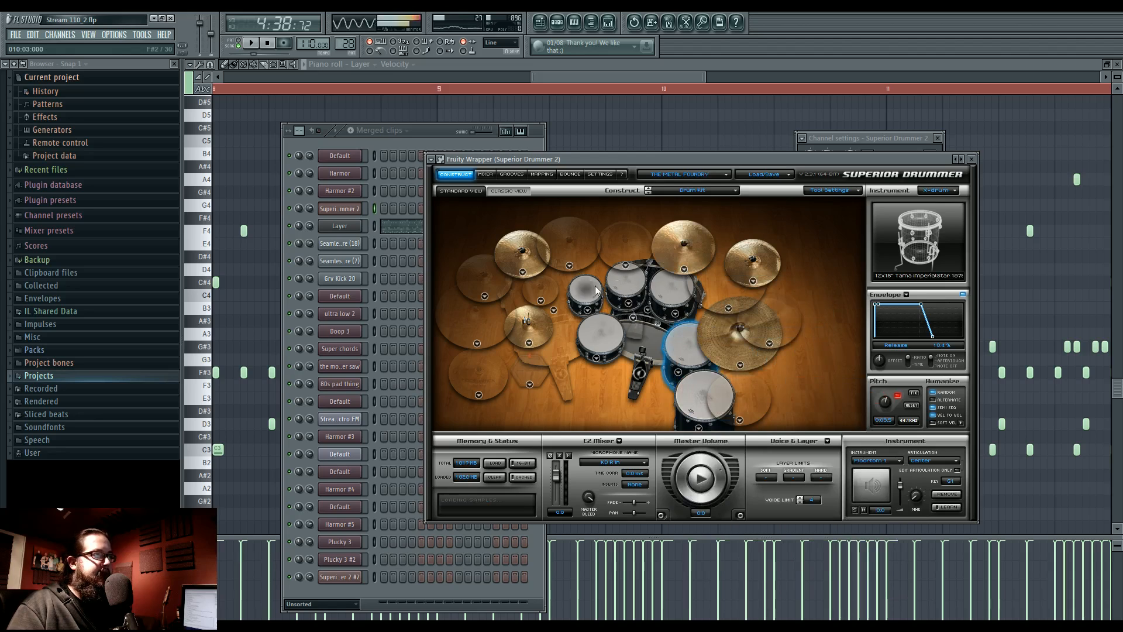
# Preview the 21" Sabian HHX Groove Crash Ride in the Cymbal 4 position and set that position to None.
pyautogui.click(690, 299)
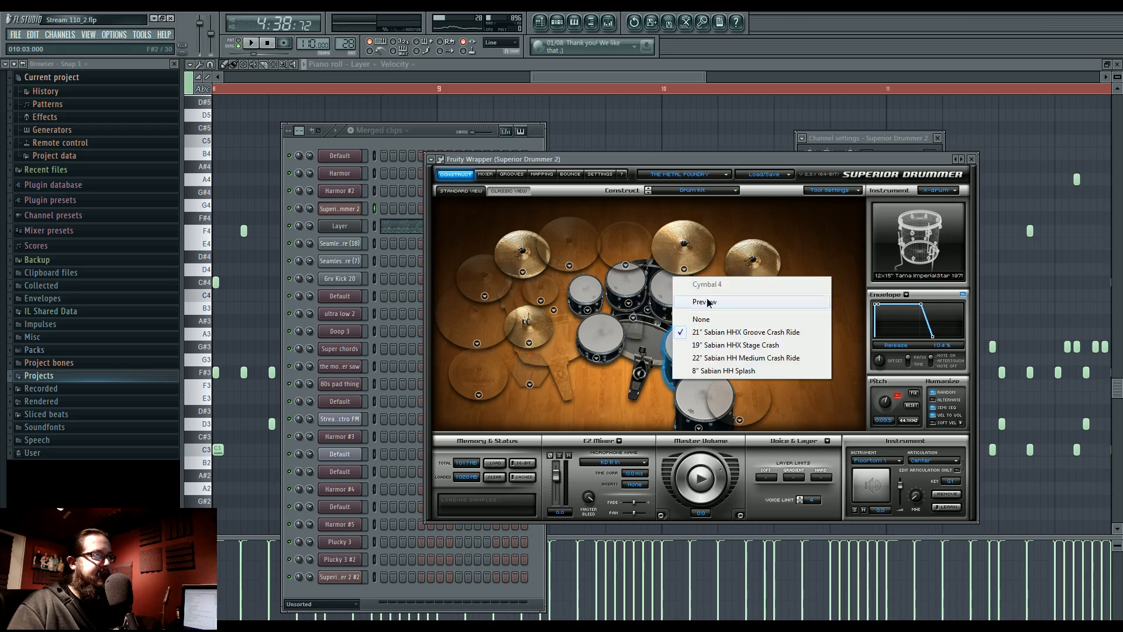
pyautogui.click(690, 301)
pyautogui.click(767, 298)
pyautogui.click(702, 281)
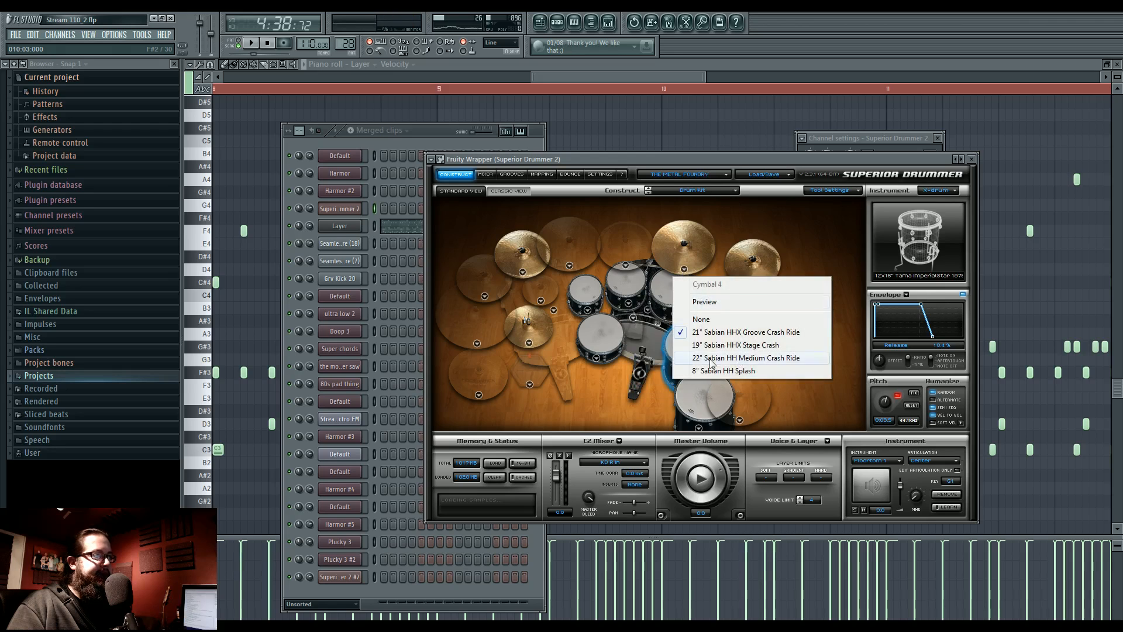
pyautogui.click(715, 320)
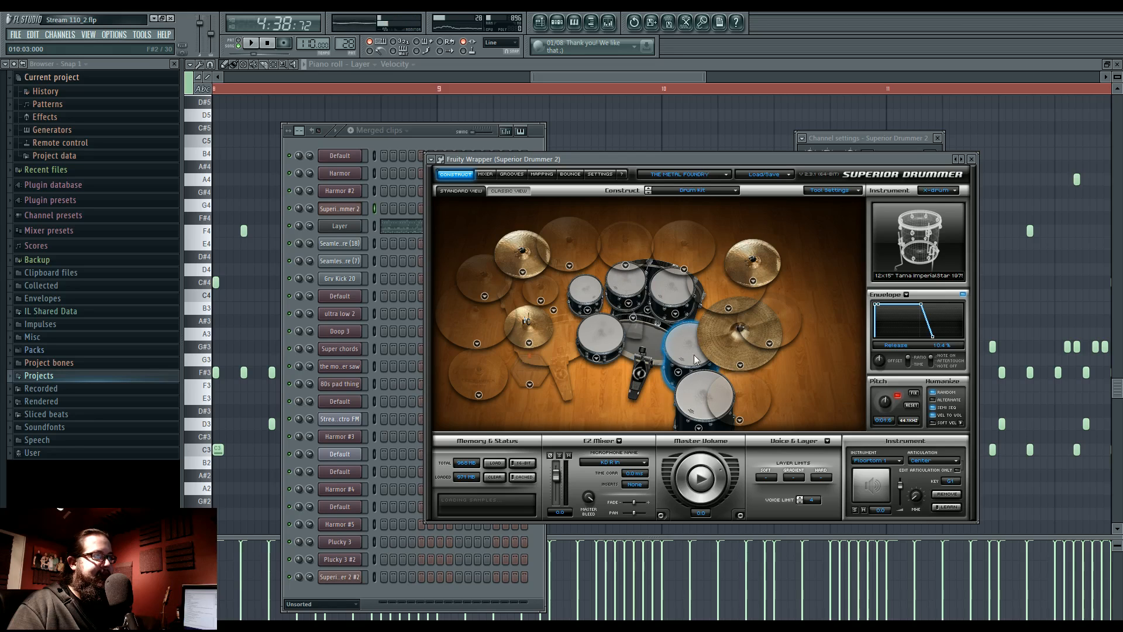
# Return to the drum pattern's piano roll and look over its tom fills between bars 8 and 16.
pyautogui.click(260, 44)
pyautogui.click(267, 43)
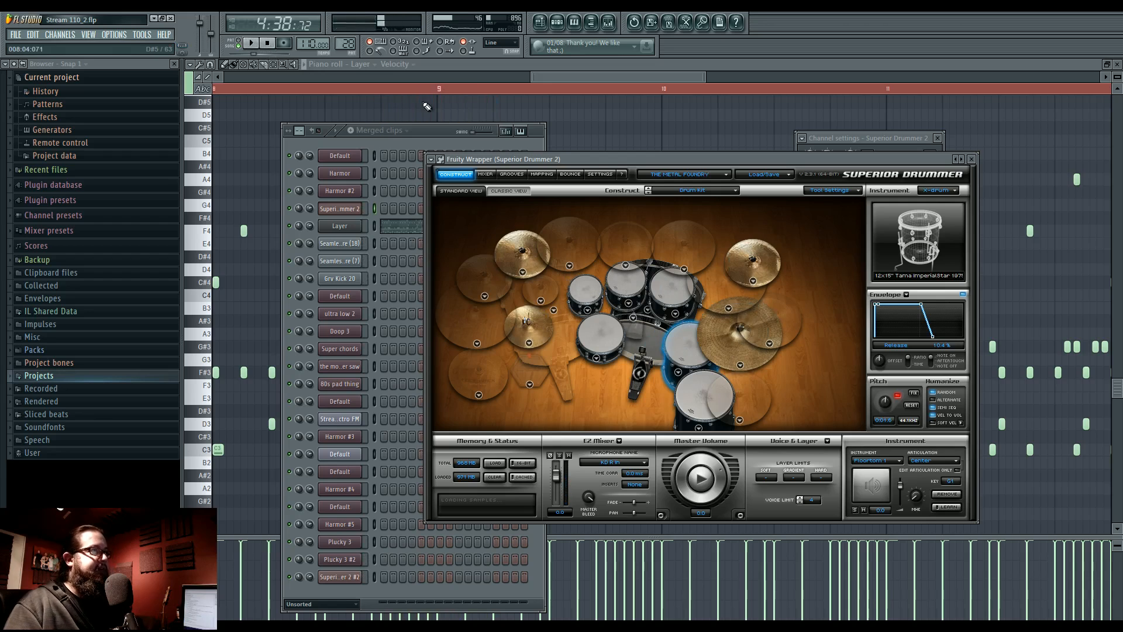
pyautogui.click(426, 106)
pyautogui.scroll(-10, 738, 307)
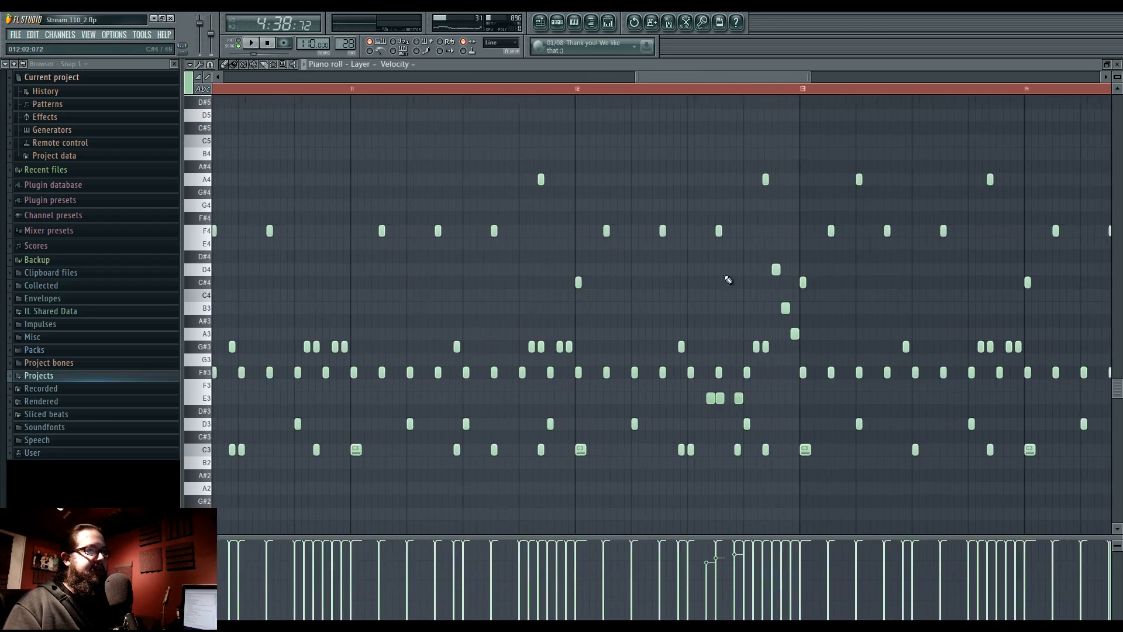
pyautogui.click(745, 102)
pyautogui.rightClick(745, 104)
pyautogui.press('space')
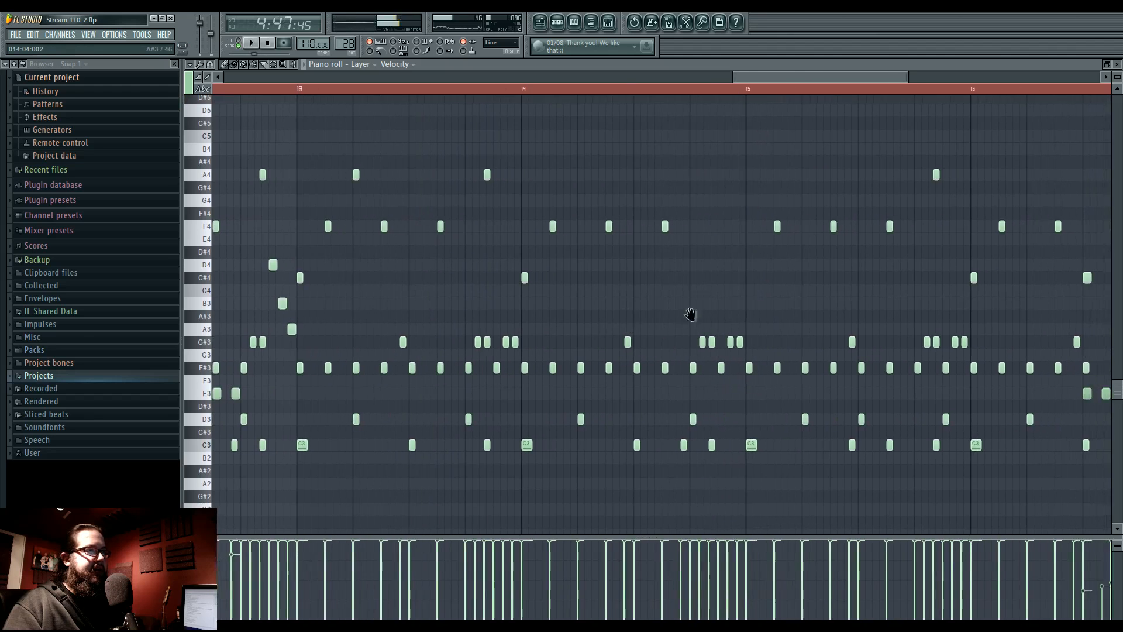
pyautogui.moveTo(690, 314); pyautogui.dragTo(354, 311)
pyautogui.moveTo(433, 329); pyautogui.dragTo(883, 351)
pyautogui.moveTo(432, 333); pyautogui.dragTo(943, 360)
pyautogui.moveTo(442, 357); pyautogui.dragTo(959, 373)
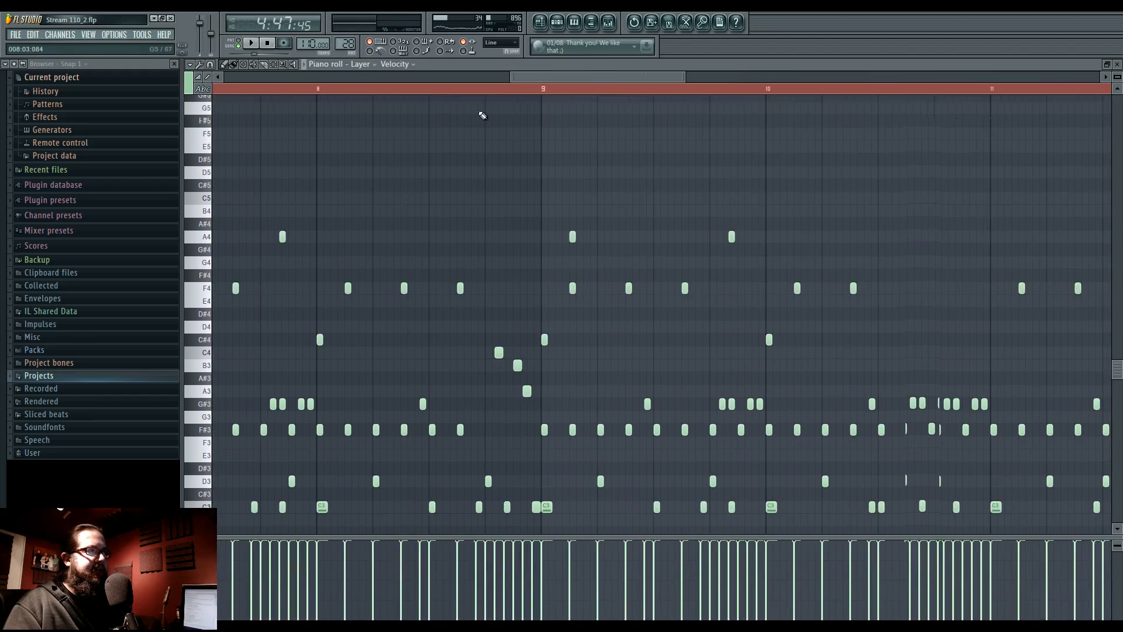
pyautogui.scroll(-5, 442, 236)
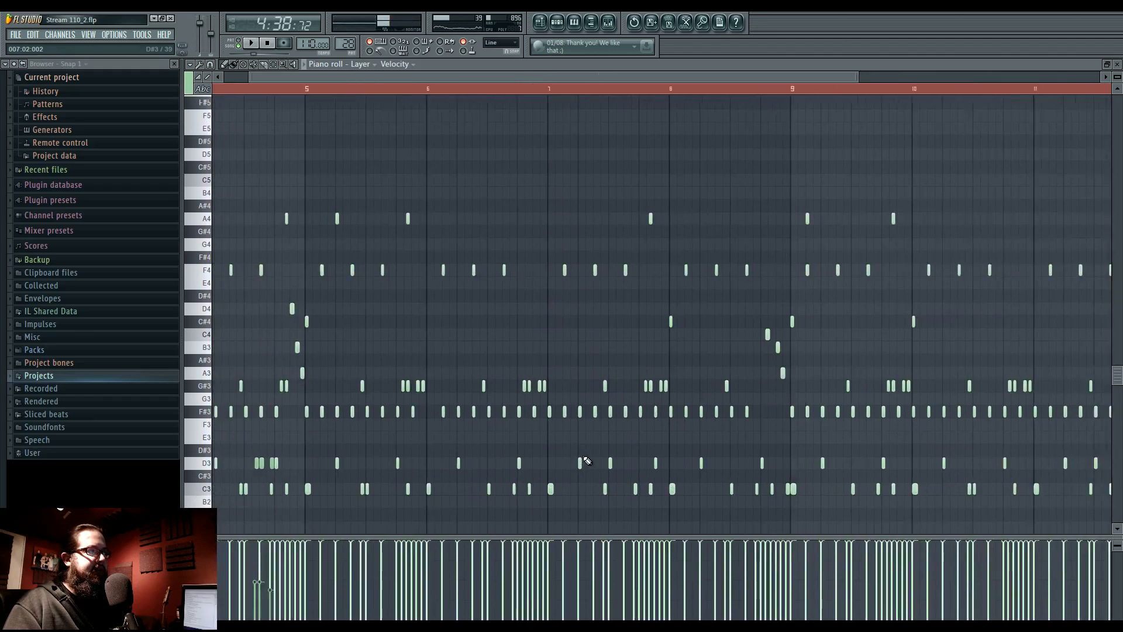
# Play the pattern through the tom fills before bars 5 and 9 while examining their notes.
pyautogui.click(421, 89)
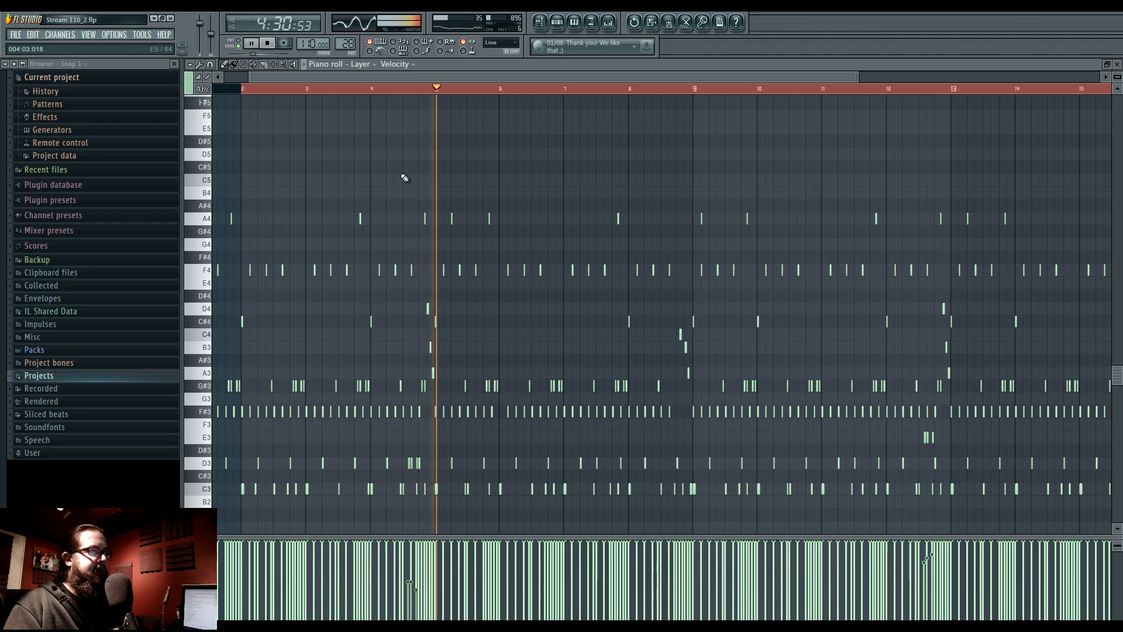
pyautogui.scroll(3, 417, 414)
pyautogui.scroll(4, 418, 414)
pyautogui.moveTo(747, 435); pyautogui.dragTo(436, 346)
pyautogui.press('space')
pyautogui.moveTo(813, 386); pyautogui.dragTo(459, 328)
pyautogui.click(519, 90)
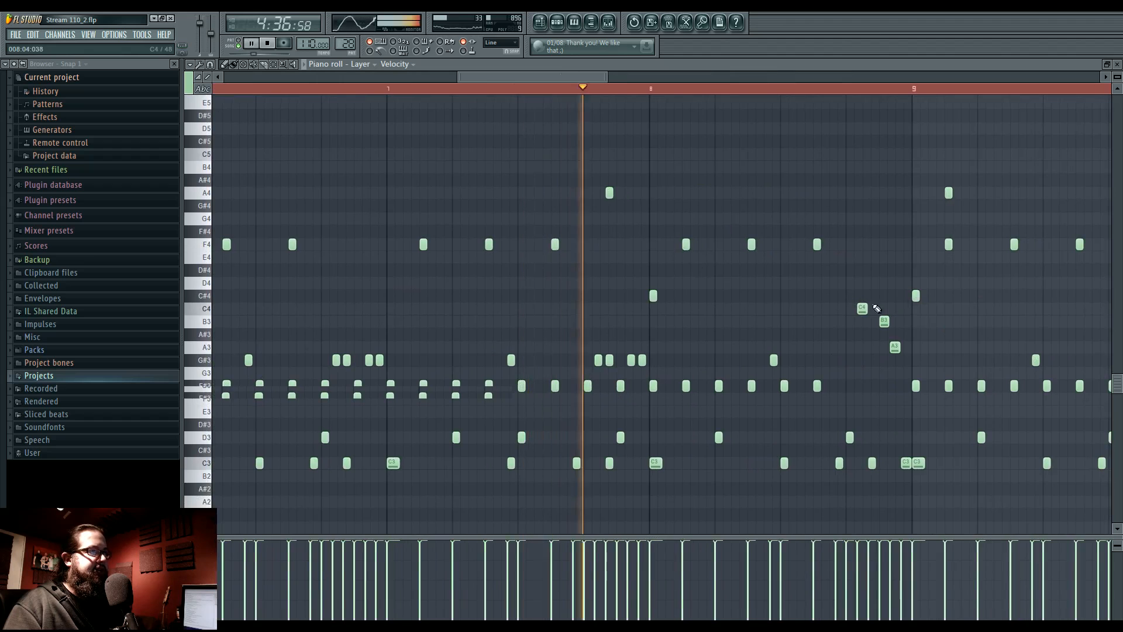
pyautogui.click(725, 90)
pyautogui.press('space')
pyautogui.press('space')
# Lower the last two tom notes of the fill before bar 9 to G3 and F3 and audition the fill.
pyautogui.moveTo(764, 392); pyautogui.dragTo(594, 390)
pyautogui.scroll(2, 596, 405)
pyautogui.scroll(2, 596, 404)
pyautogui.moveTo(622, 350); pyautogui.dragTo(622, 403)
pyautogui.moveTo(585, 324); pyautogui.dragTo(585, 374)
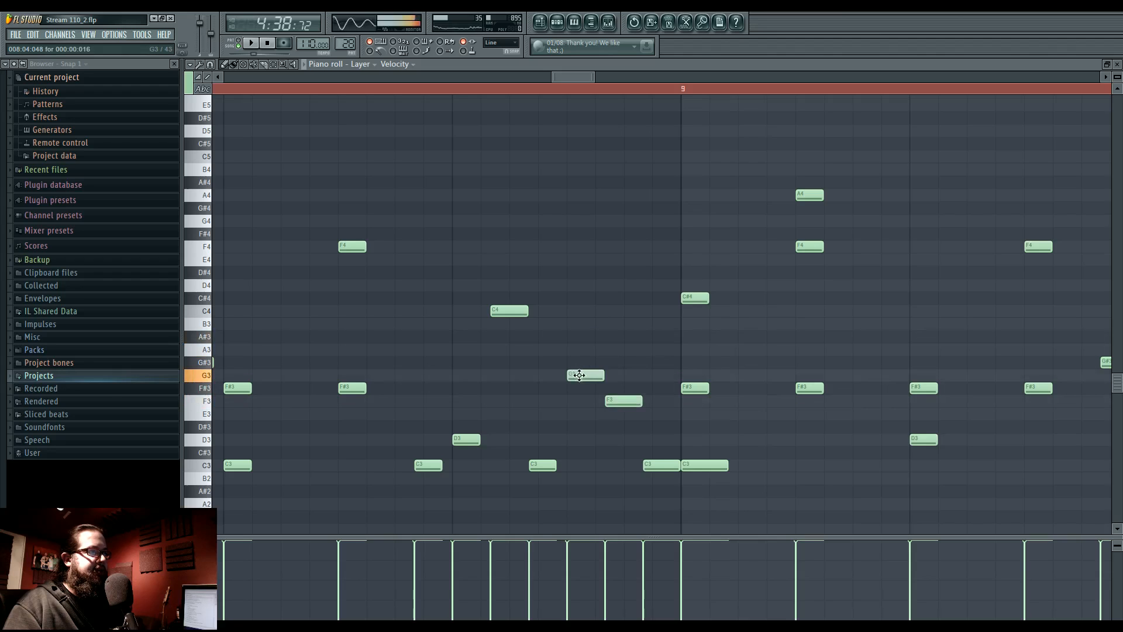
pyautogui.click(455, 92)
pyautogui.click(454, 92)
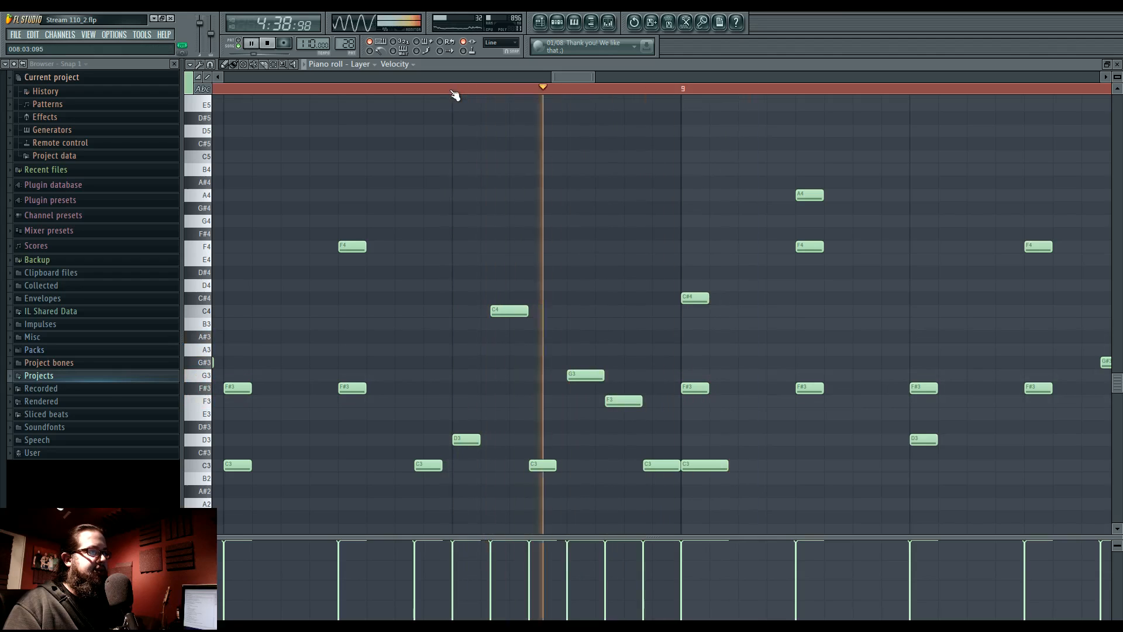
pyautogui.press('space')
pyautogui.click(489, 284)
pyautogui.rightClick(491, 285)
pyautogui.click(516, 300)
pyautogui.rightClick(517, 301)
pyautogui.press('space')
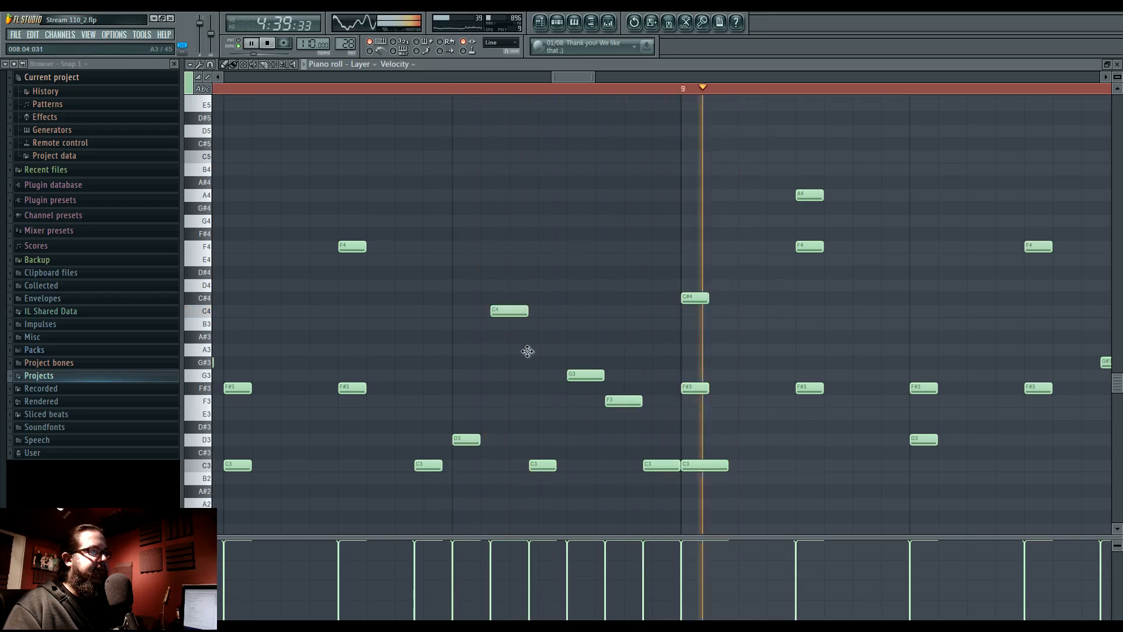
pyautogui.press('space')
# Set the piano roll snap to 1/4 step and try an A3 note between the fill's C4 and G3 notes.
pyautogui.click(209, 64)
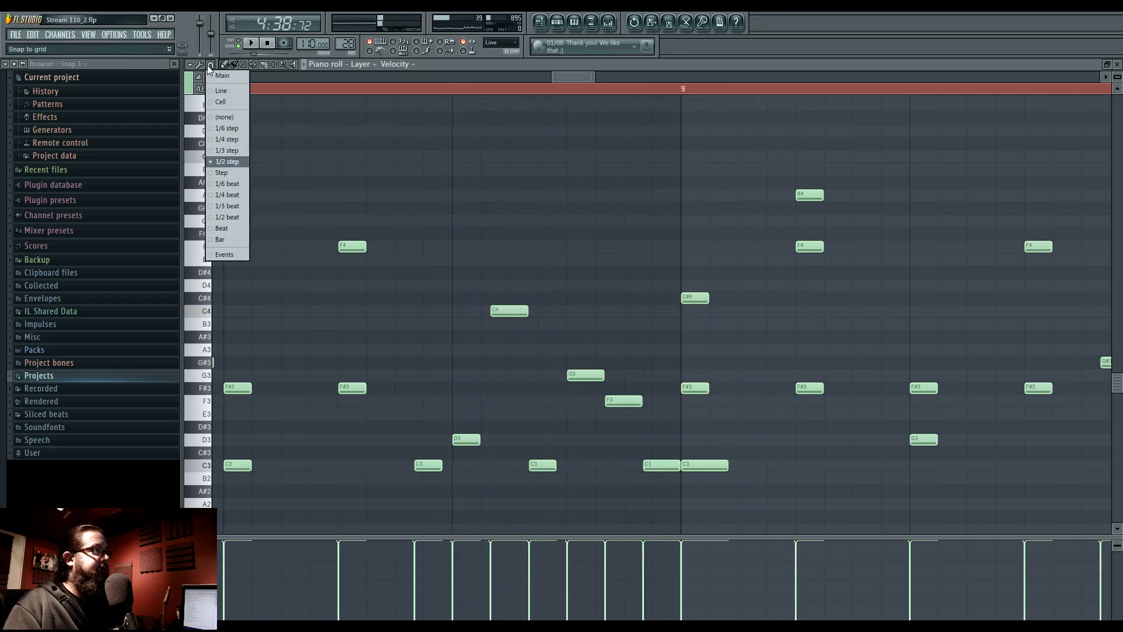
pyautogui.click(235, 141)
pyautogui.click(541, 349)
pyautogui.press('space')
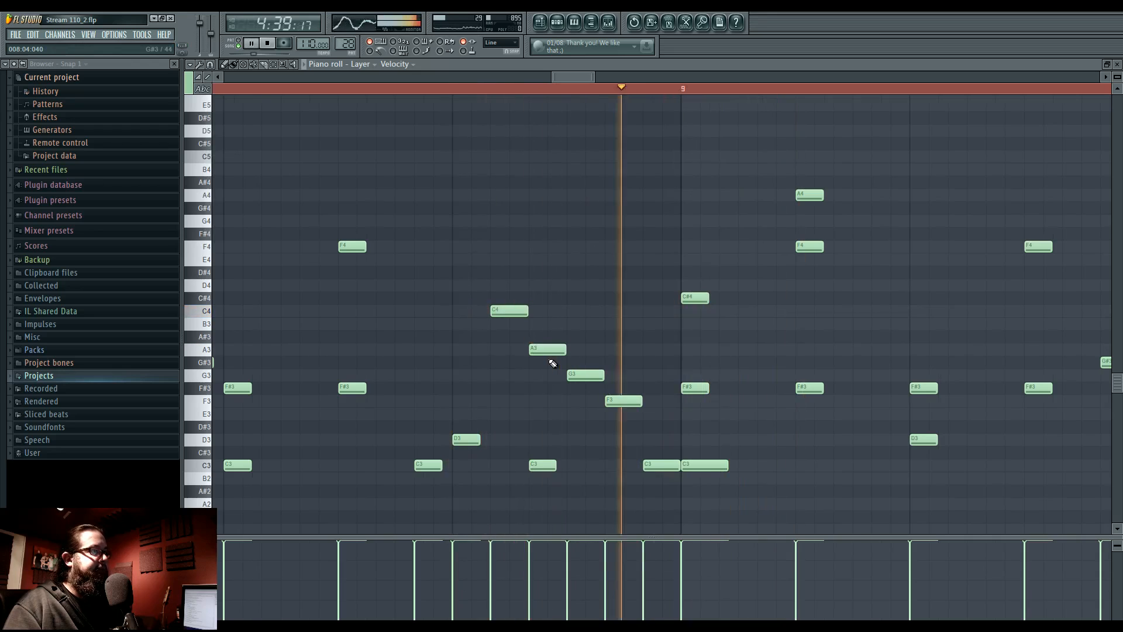
pyautogui.rightClick(546, 351)
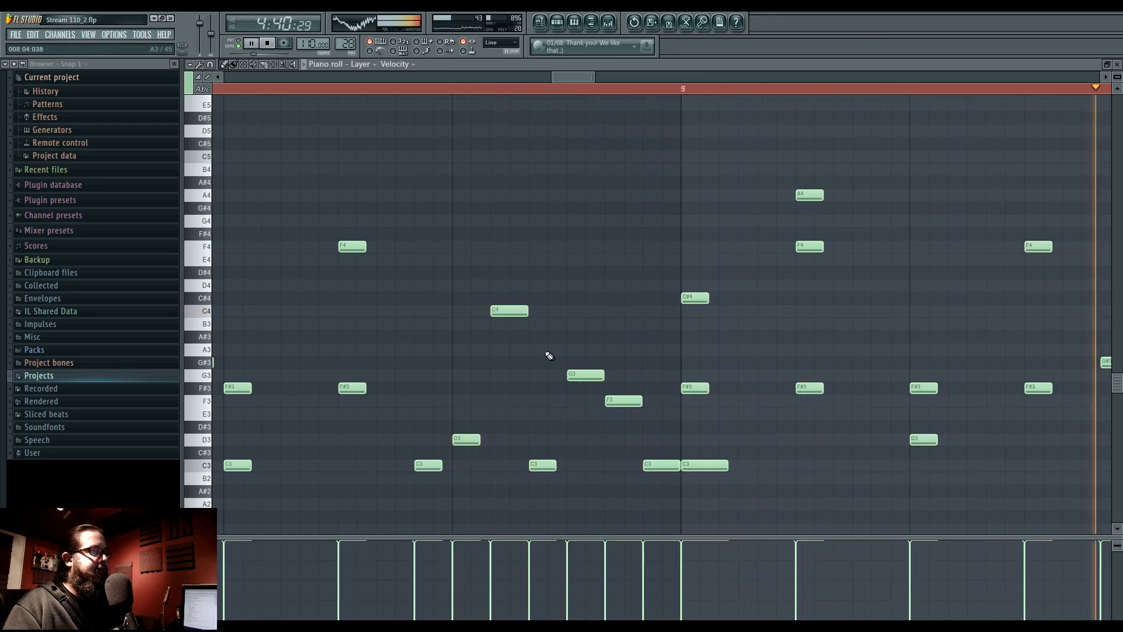
pyautogui.press('space')
# Play the pattern through bar 12 and examine the tom fill leading into bar 13.
pyautogui.scroll(-3, 585, 325)
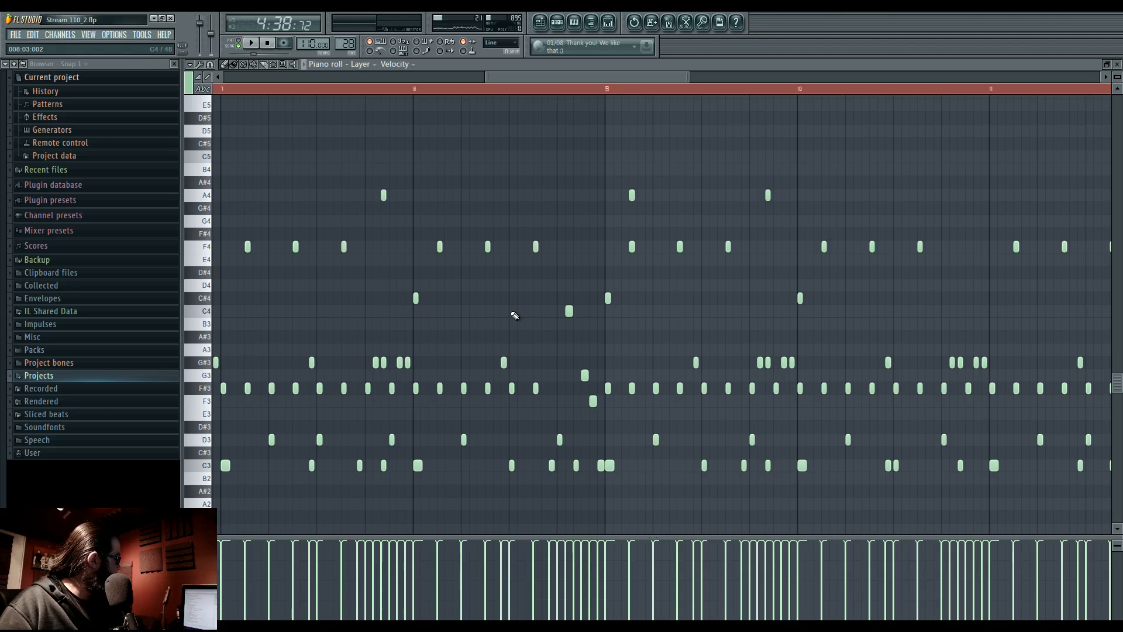
pyautogui.scroll(-3, 522, 320)
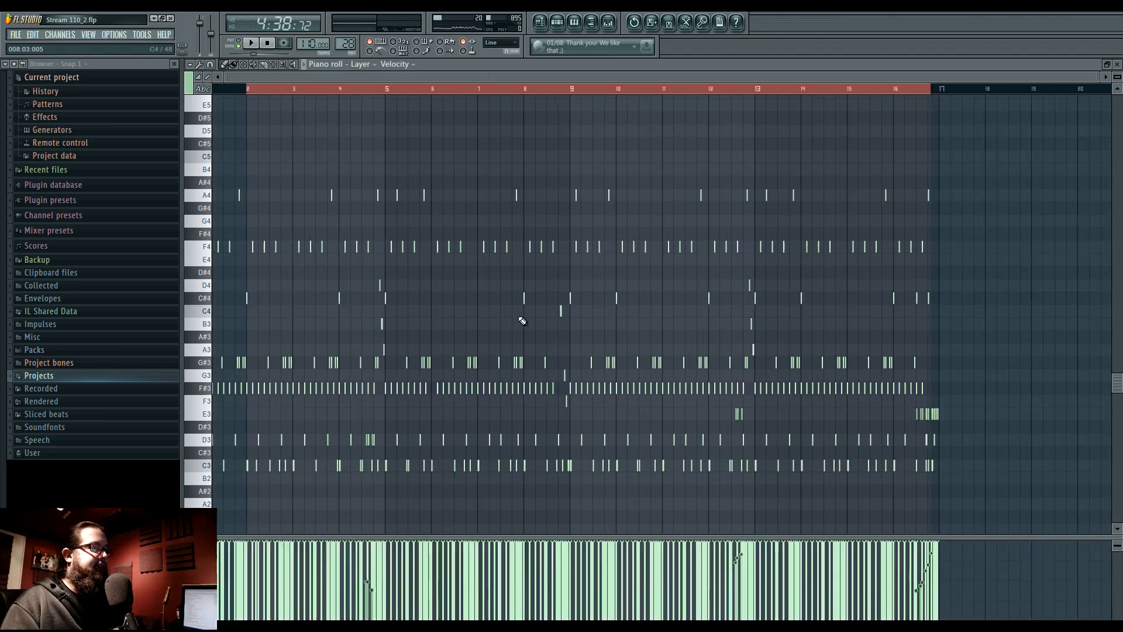
pyautogui.press('space')
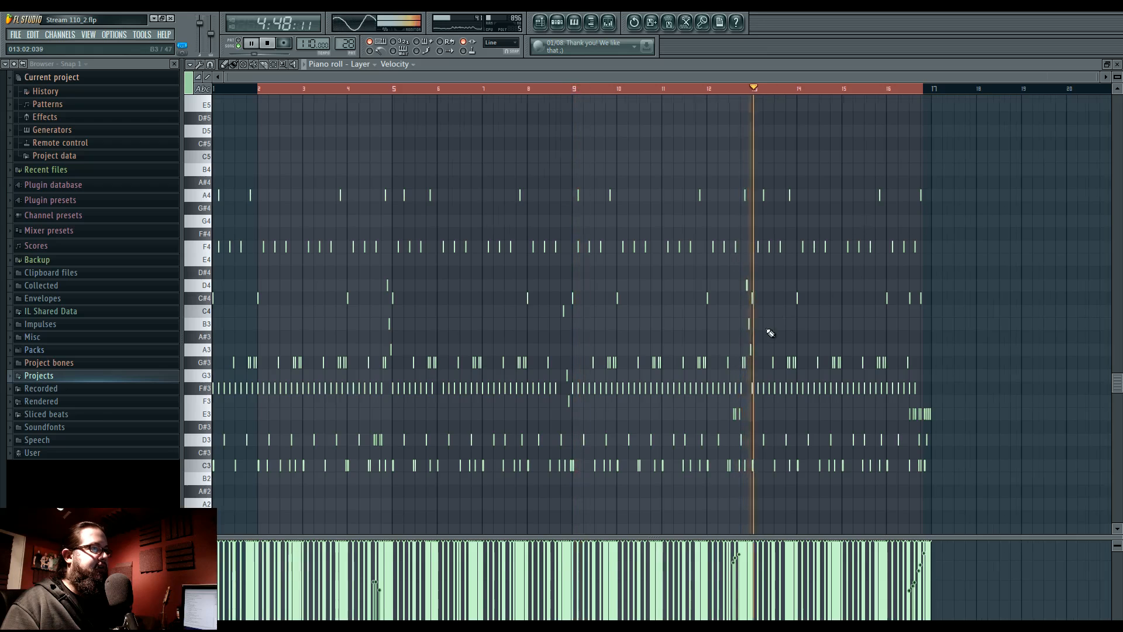
pyautogui.scroll(4, 751, 332)
pyautogui.click(516, 89)
pyautogui.scroll(1, 711, 330)
pyautogui.moveTo(672, 310); pyautogui.dragTo(602, 321)
pyautogui.press('space')
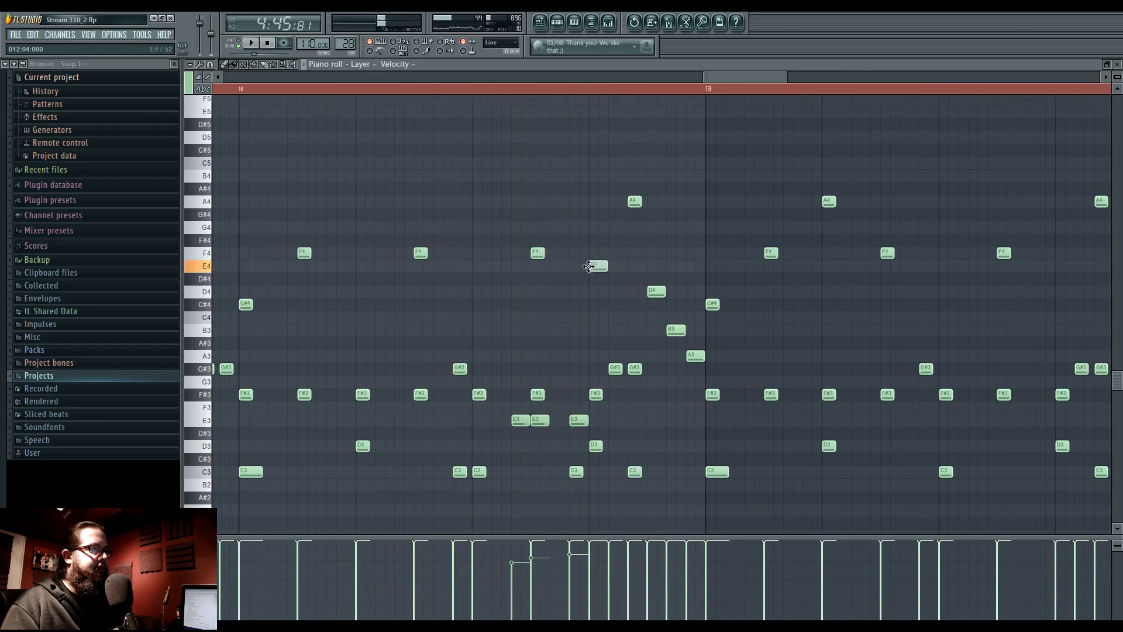
# Start the bar 12 fill with D4 and short C4 and B3 notes, clear the overlapping F#3, G#3 and A4 hits, and audition it.
pyautogui.moveTo(594, 266); pyautogui.dragTo(595, 290)
pyautogui.scroll(1, 621, 321)
pyautogui.click(621, 321)
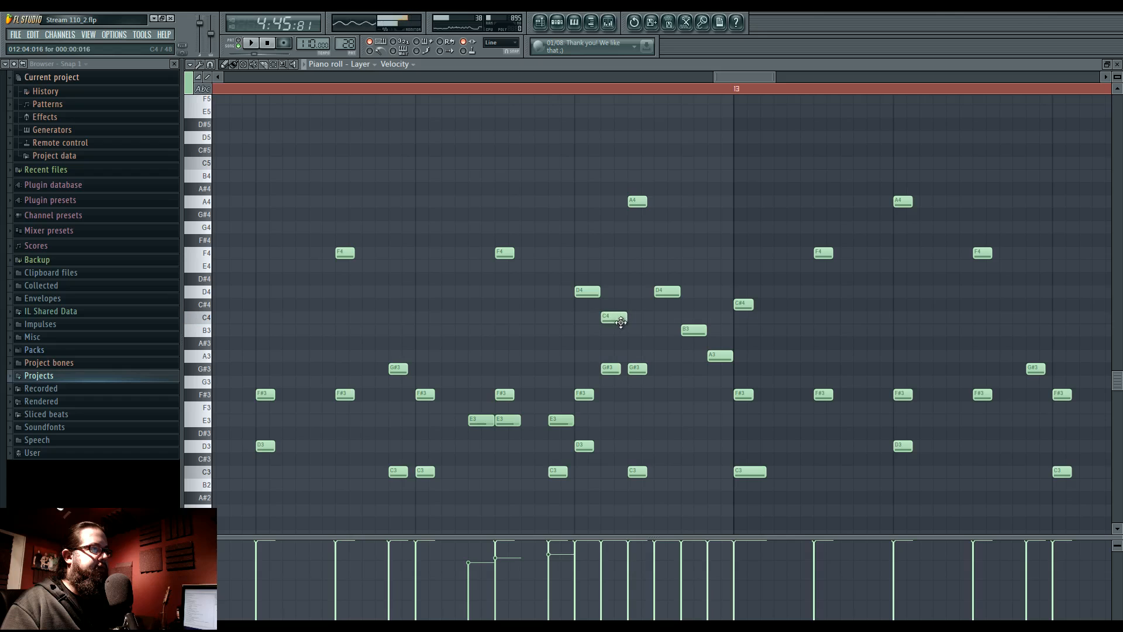
pyautogui.click(619, 331)
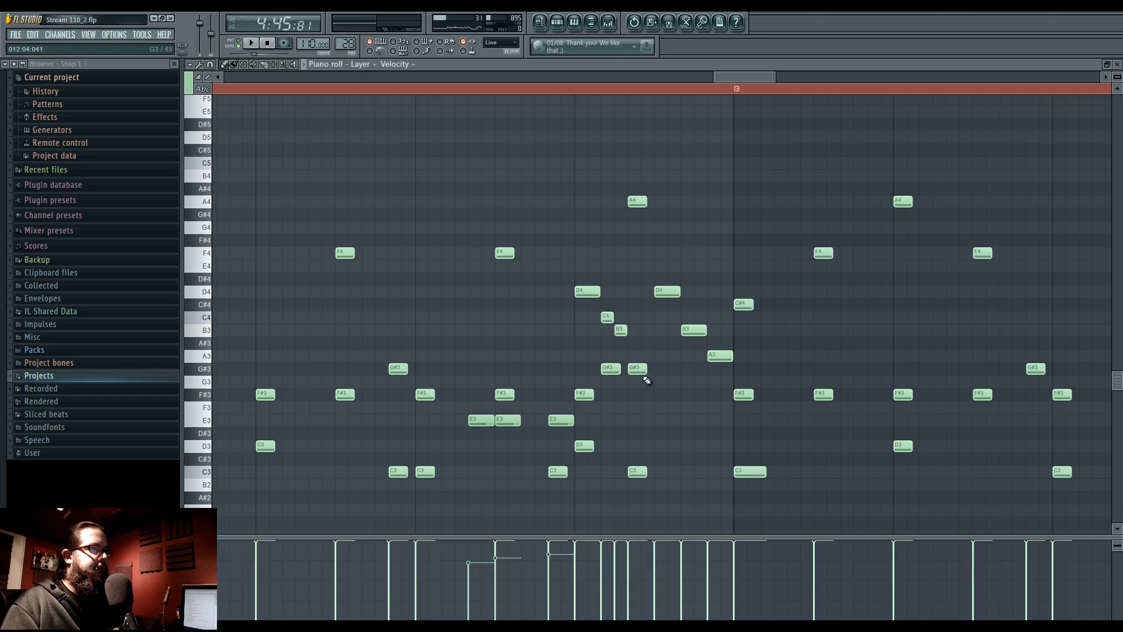
pyautogui.press('space')
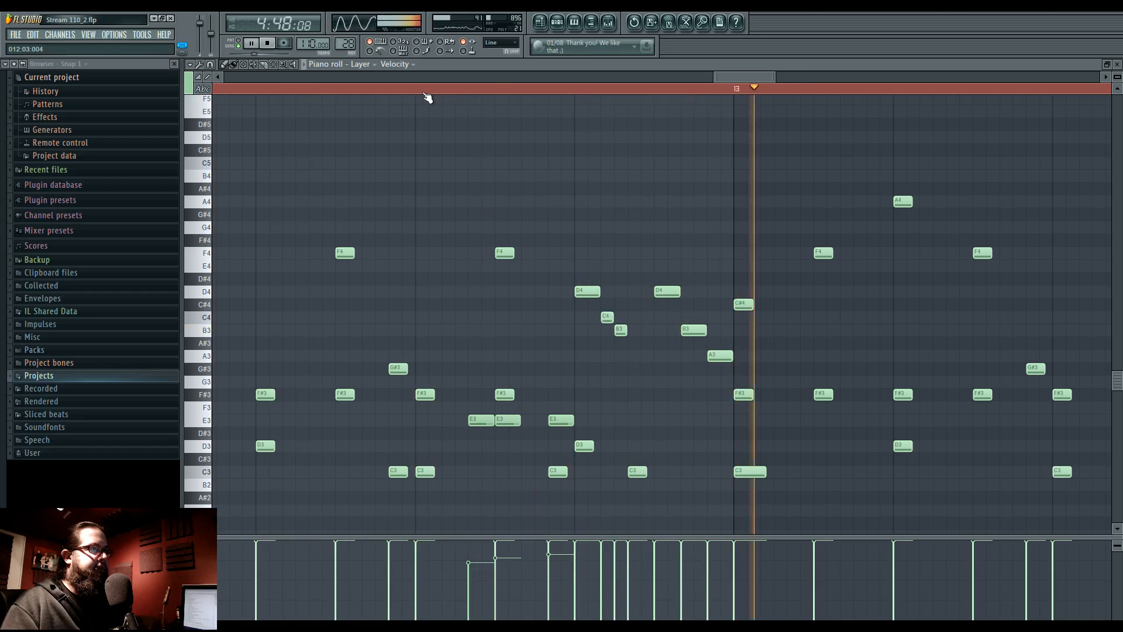
pyautogui.press('space')
pyautogui.press('space')
# Lower the last three tom notes of the bar 12 fill to A3, G3 and D3 and play it back.
pyautogui.moveTo(668, 290); pyautogui.dragTo(717, 421)
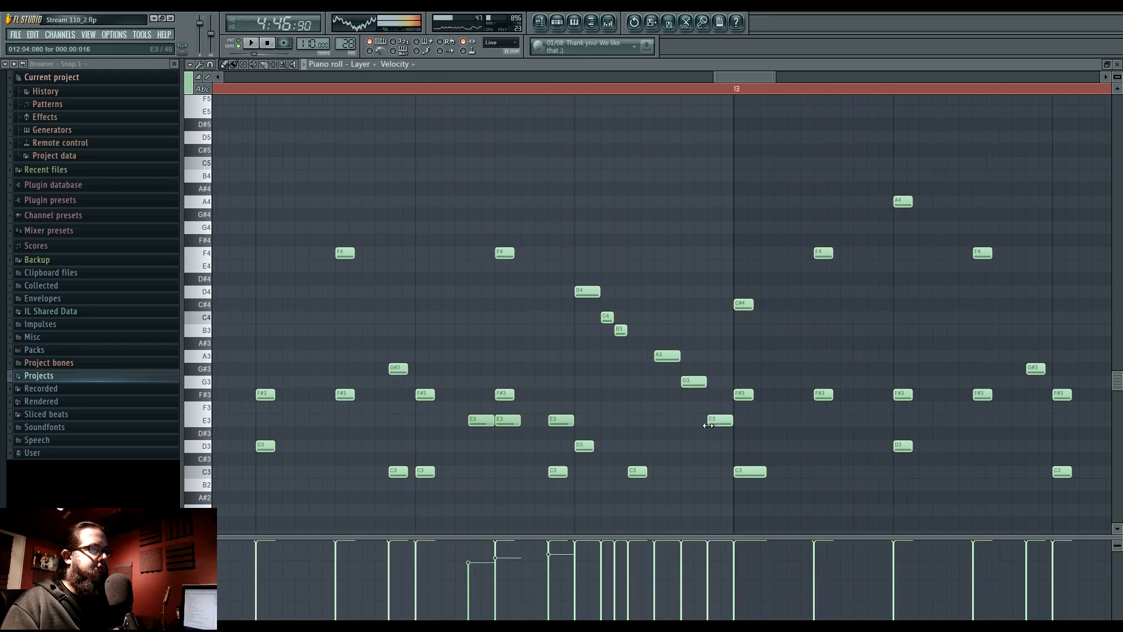
pyautogui.moveTo(713, 425); pyautogui.dragTo(717, 446)
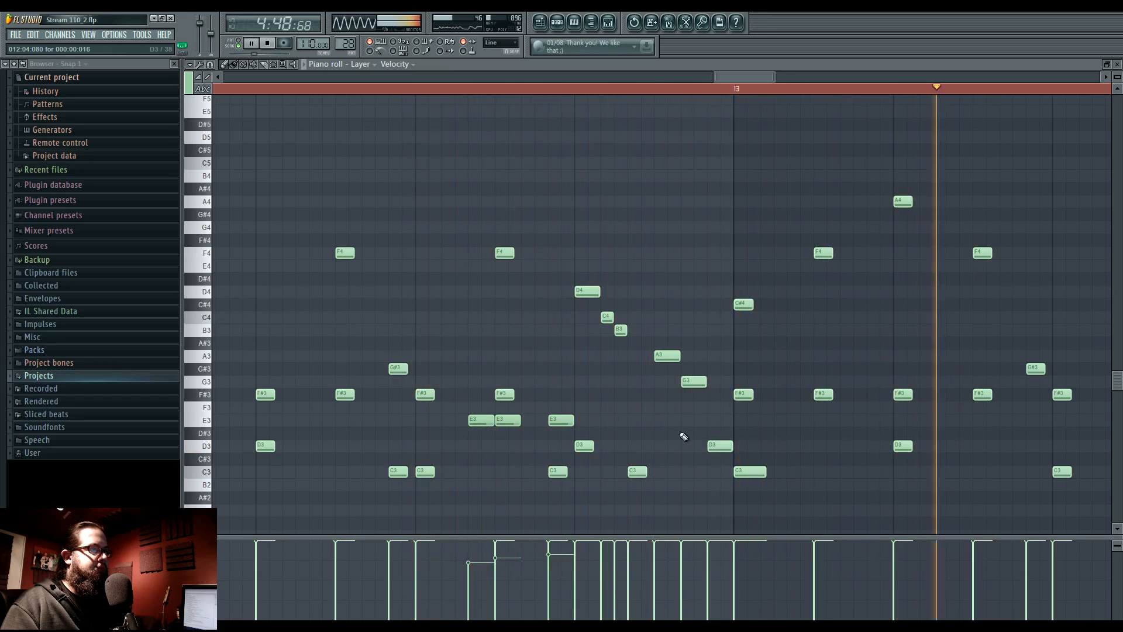
pyautogui.press('space')
# Move the short C4 and B3 notes ahead of the D4 note, delete the D3 hit on beat 4, and audition the fill.
pyautogui.moveTo(596, 311); pyautogui.dragTo(615, 293)
pyautogui.rightClick(589, 446)
pyautogui.press('space')
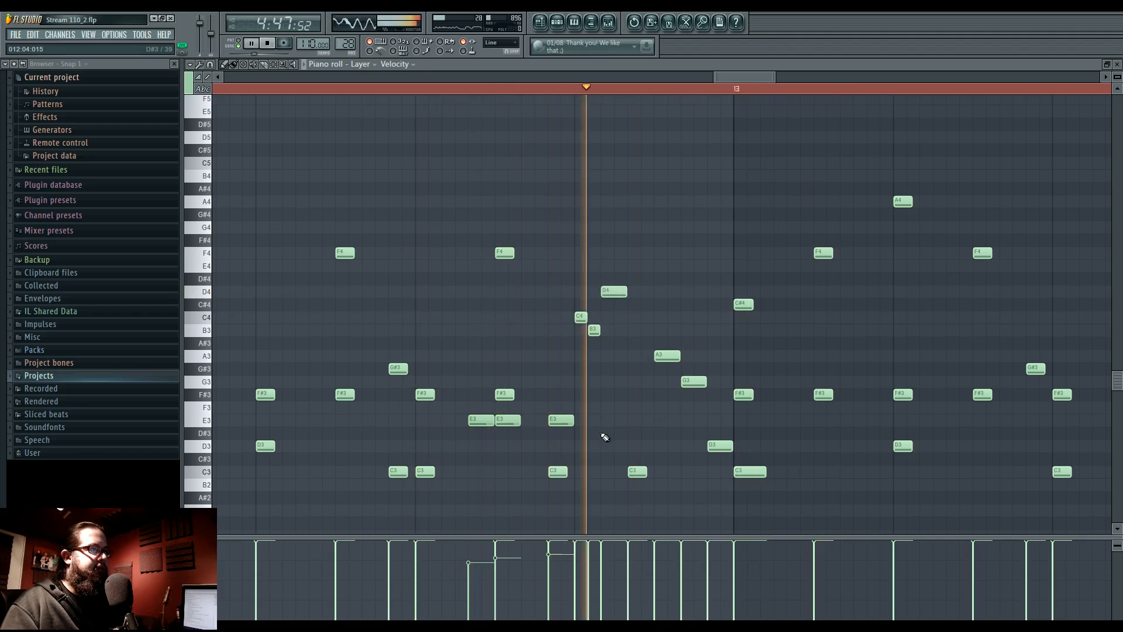
pyautogui.press('space')
pyautogui.press('space')
pyautogui.press('space')
# Reduce the velocities of the short C4 and B3 notes, making the C4 softer, and replay the fill.
pyautogui.moveTo(584, 313); pyautogui.dragTo(618, 324)
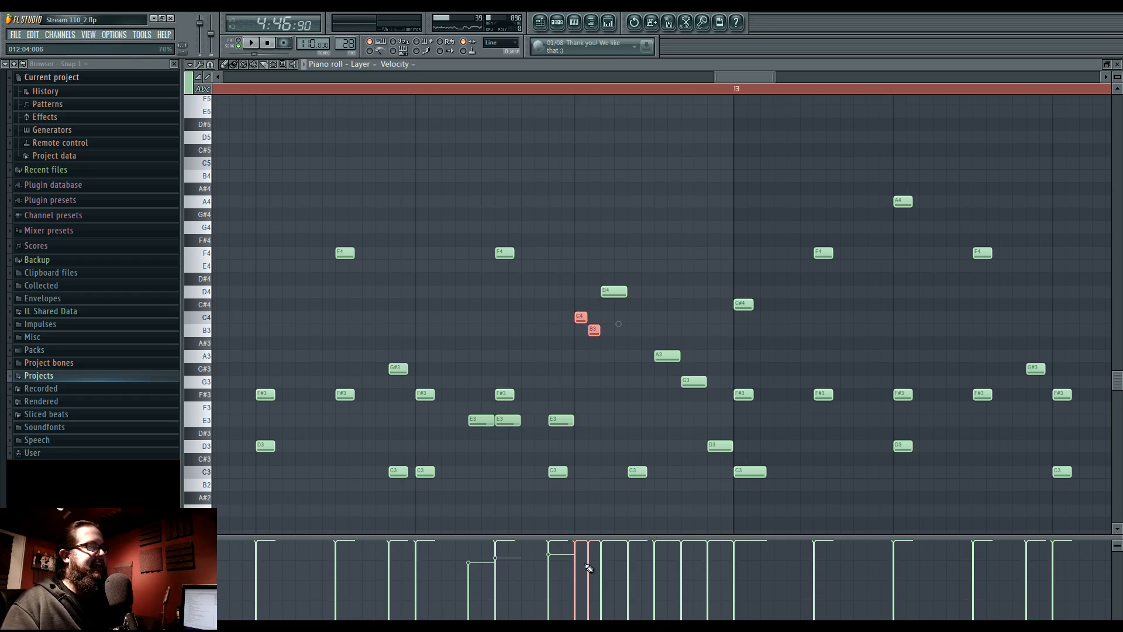
pyautogui.press('space')
pyautogui.moveTo(588, 547); pyautogui.dragTo(575, 571)
pyautogui.press('space')
pyautogui.press('space')
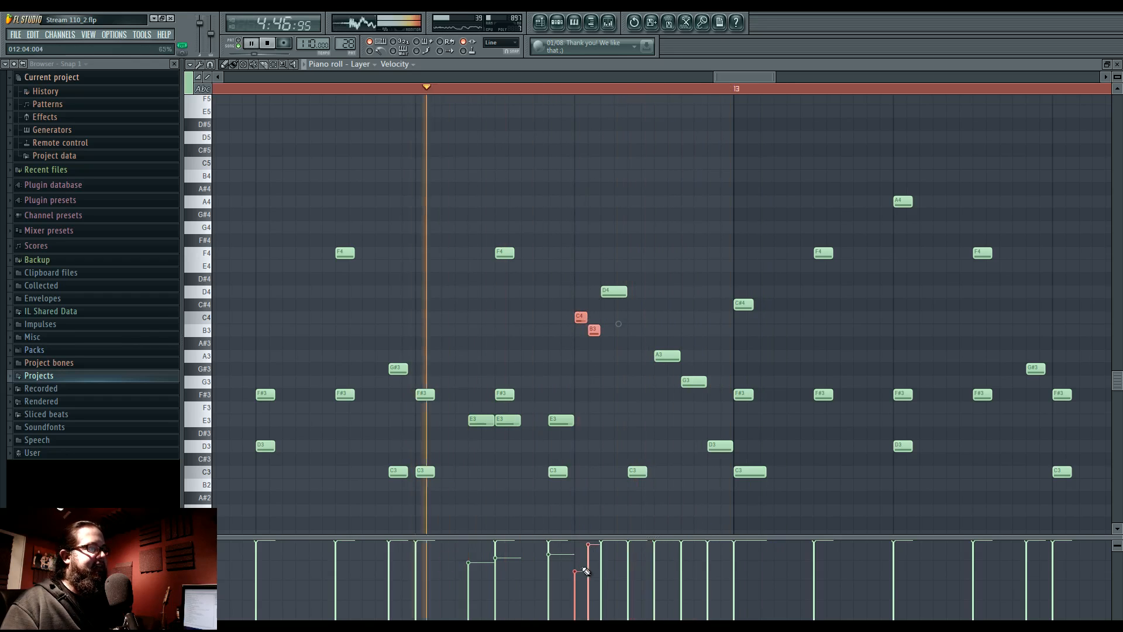
pyautogui.click(633, 391)
pyautogui.press('space')
# Replace the fill's long A3 note with a short G3 followed by a short A3 and audition it.
pyautogui.moveTo(661, 355); pyautogui.dragTo(673, 356)
pyautogui.click(658, 380)
pyautogui.press('space')
pyautogui.press('space')
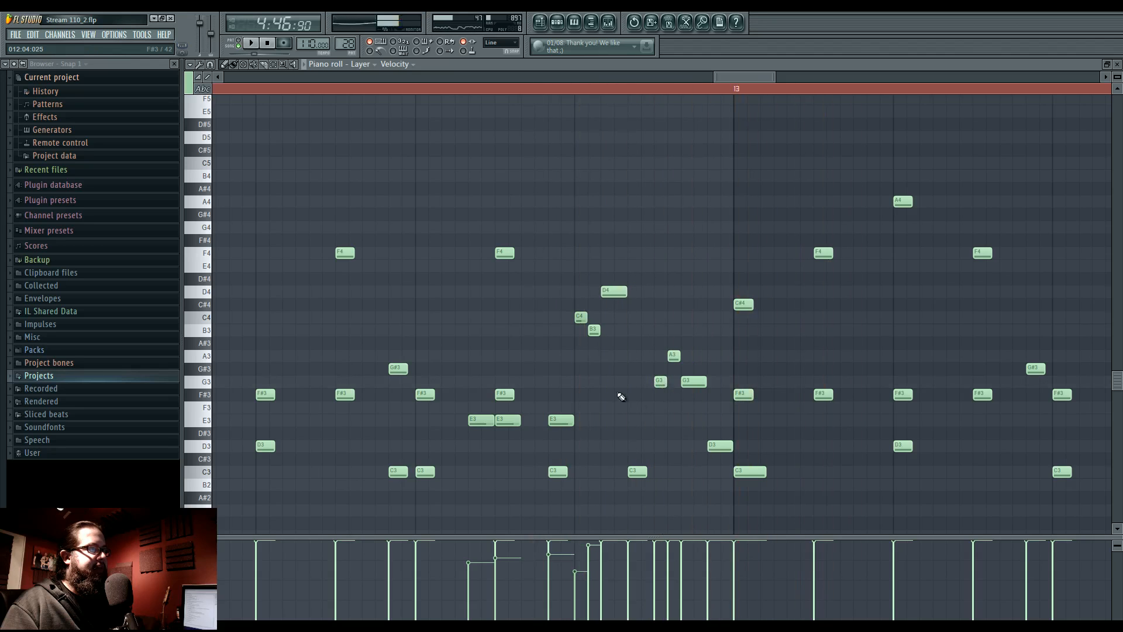
# Switch playback to pattern mode and play the fill from beat 3 of bar 12.
pyautogui.click(609, 25)
pyautogui.click(609, 26)
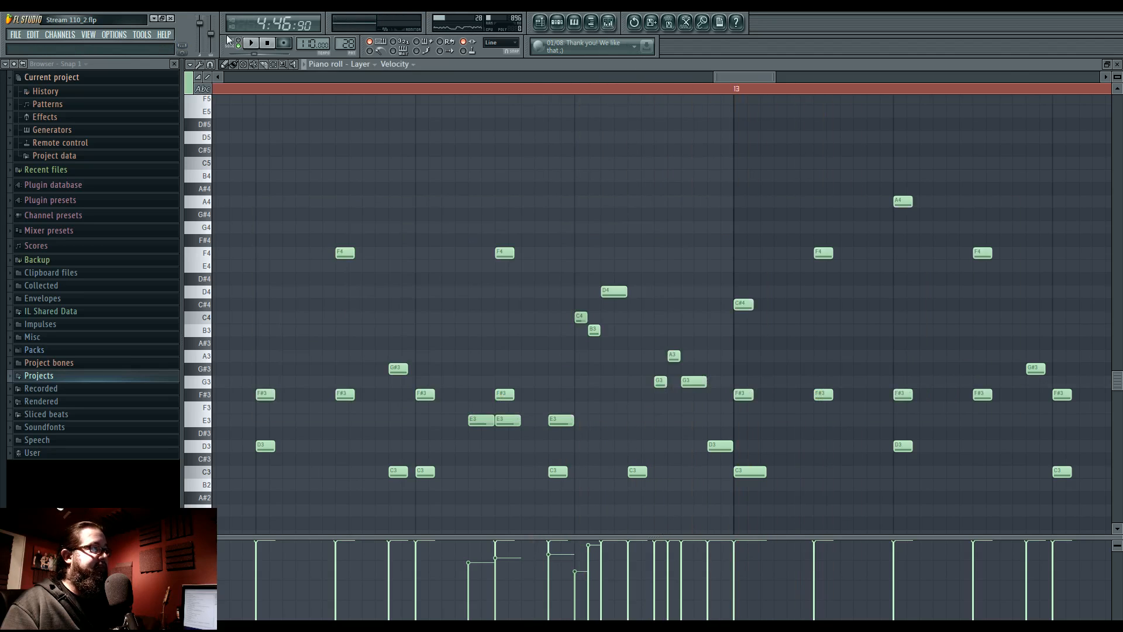
pyautogui.click(253, 45)
pyautogui.click(411, 99)
pyautogui.click(416, 91)
pyautogui.click(416, 93)
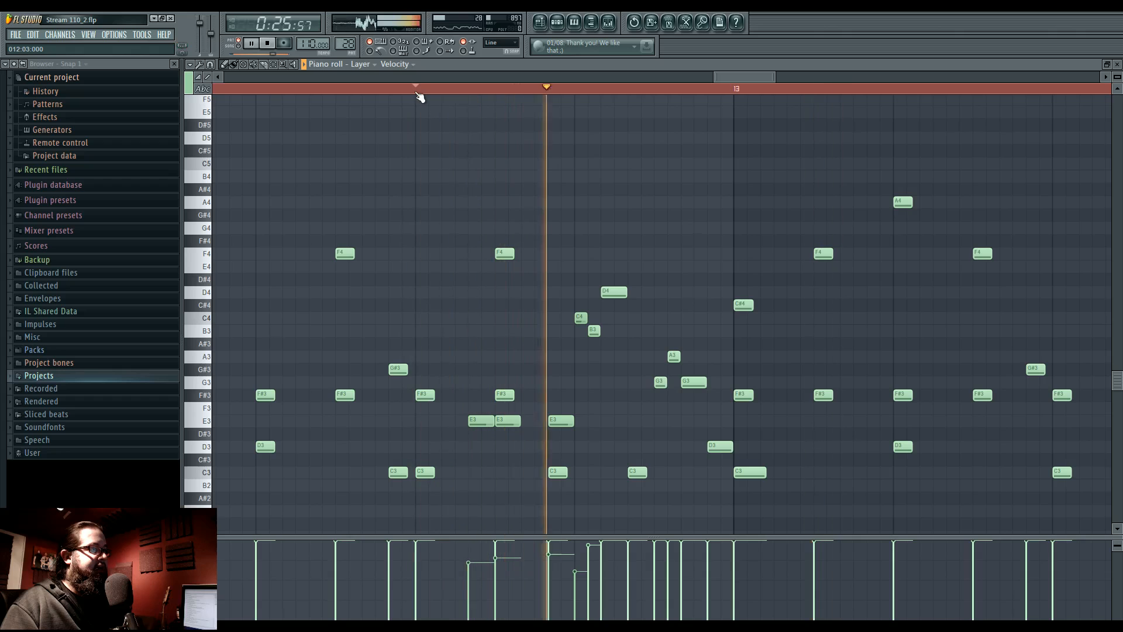
# Replace the fill's short C4 on beat 4 with a short D3 hit and raise the short B3 note to full velocity.
pyautogui.click(579, 446)
pyautogui.rightClick(580, 318)
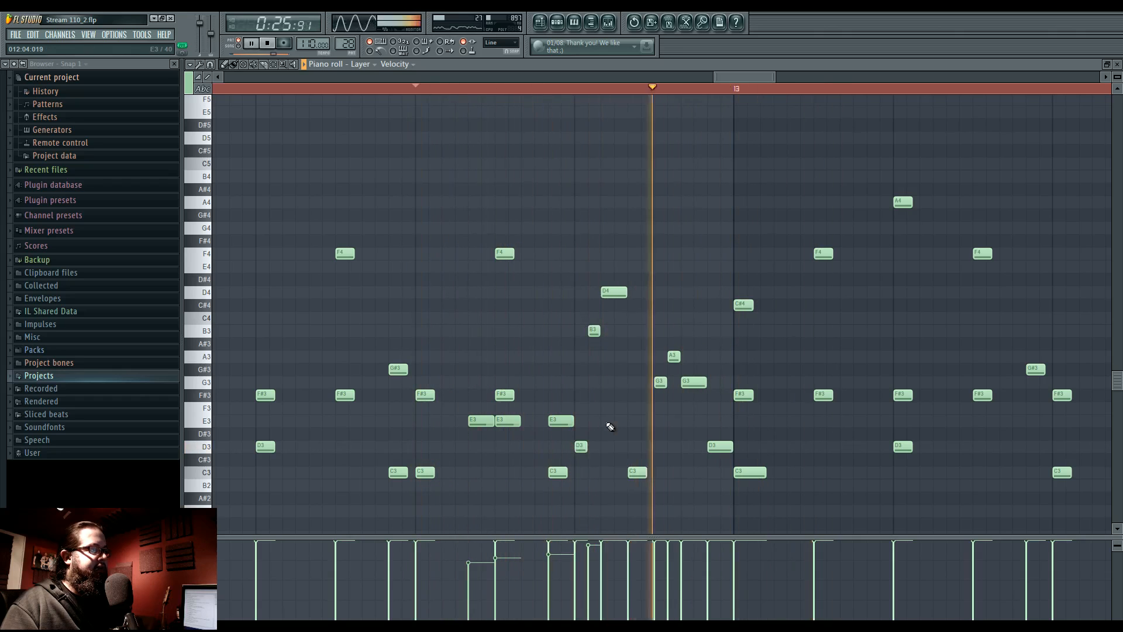
pyautogui.keyDown('ctrl'); pyautogui.click(593, 331); pyautogui.keyUp('ctrl')
pyautogui.moveTo(588, 547); pyautogui.dragTo(591, 523)
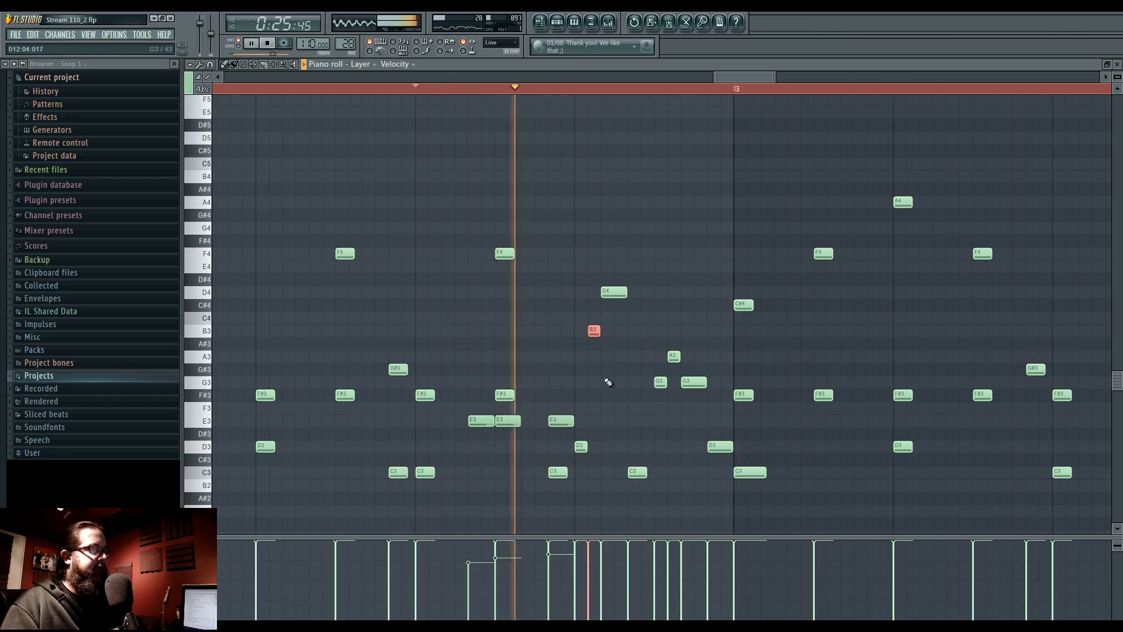
pyautogui.press('space')
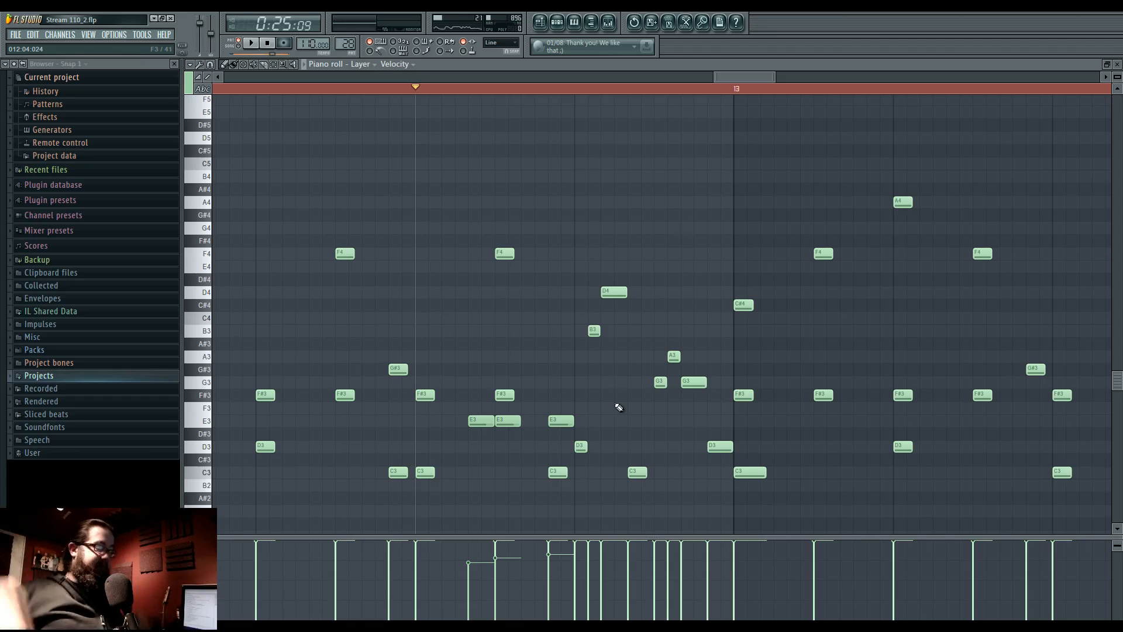
# Replay the fill from beat 3 of bar 12 and stop playback.
pyautogui.press('space')
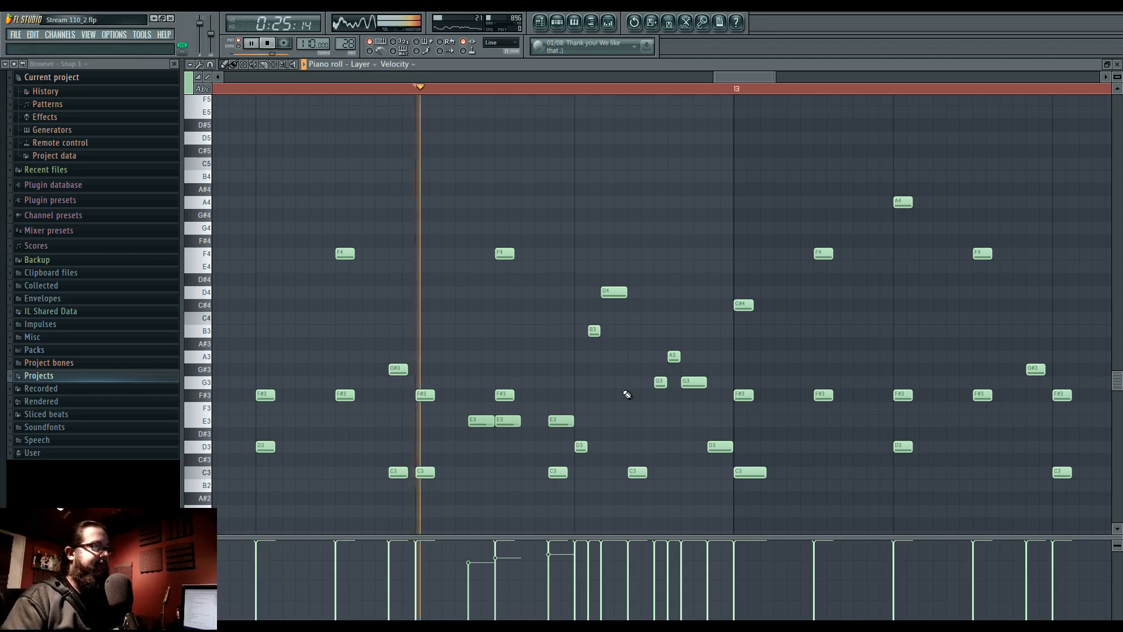
pyautogui.press('space')
pyautogui.press('space')
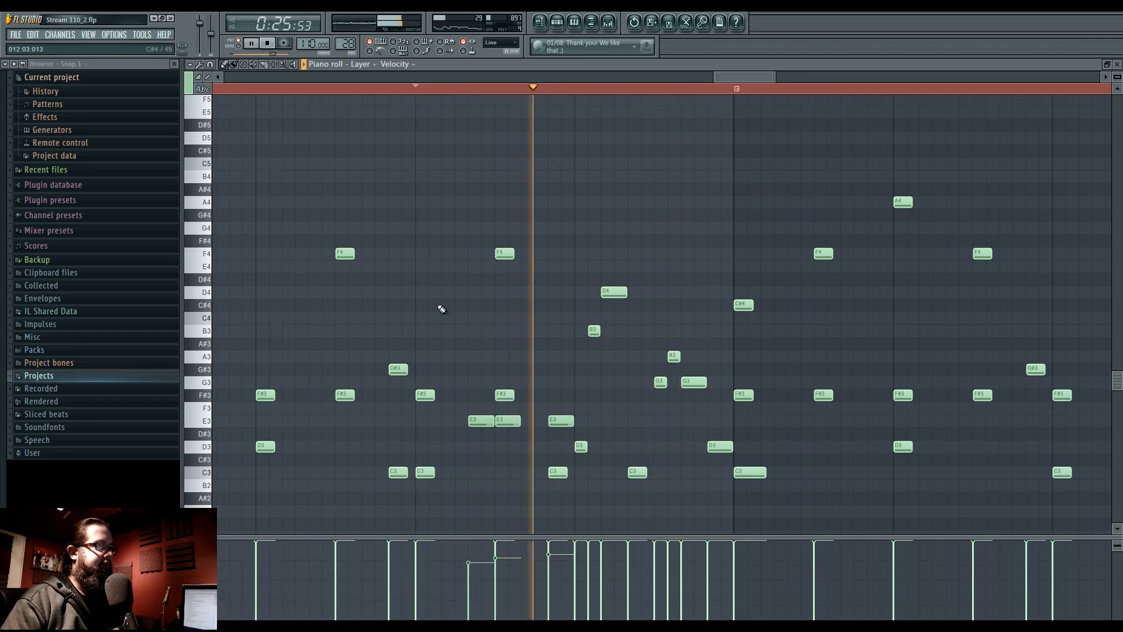
pyautogui.press('space')
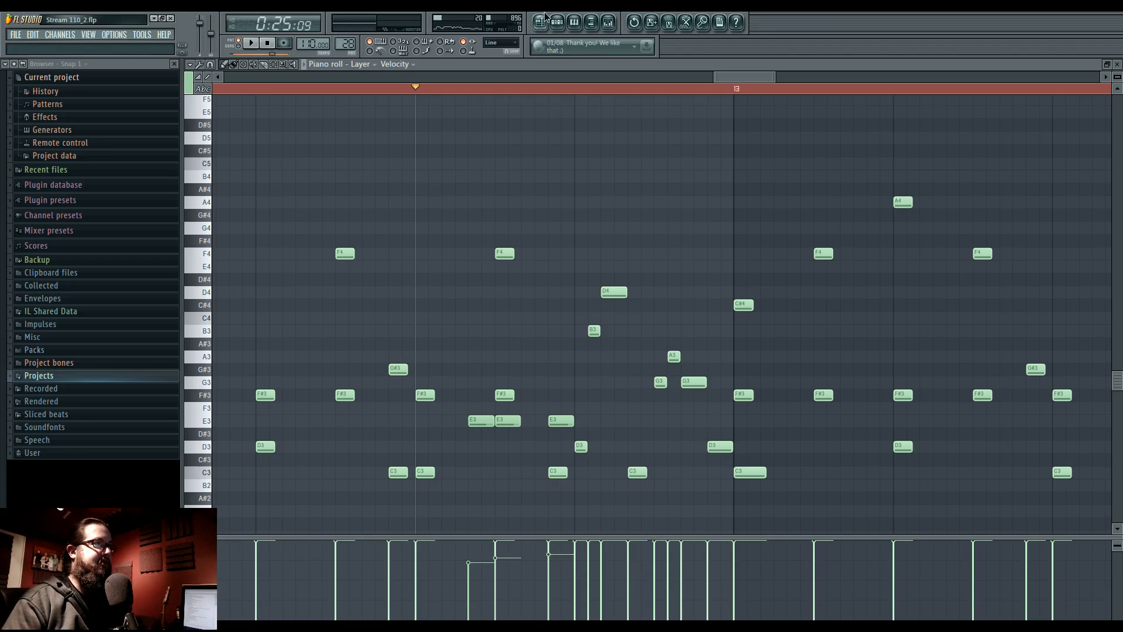
# Open the playlist and examine the arrangement of clips from about bar 119 to bar 145.
pyautogui.click(541, 22)
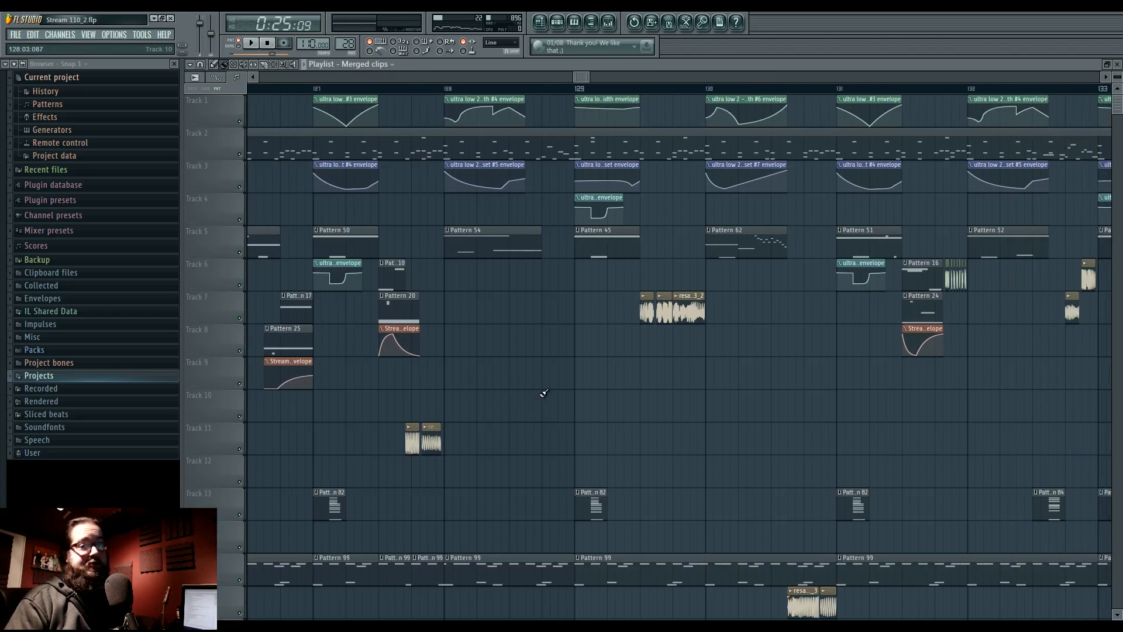
pyautogui.scroll(-3, 544, 393)
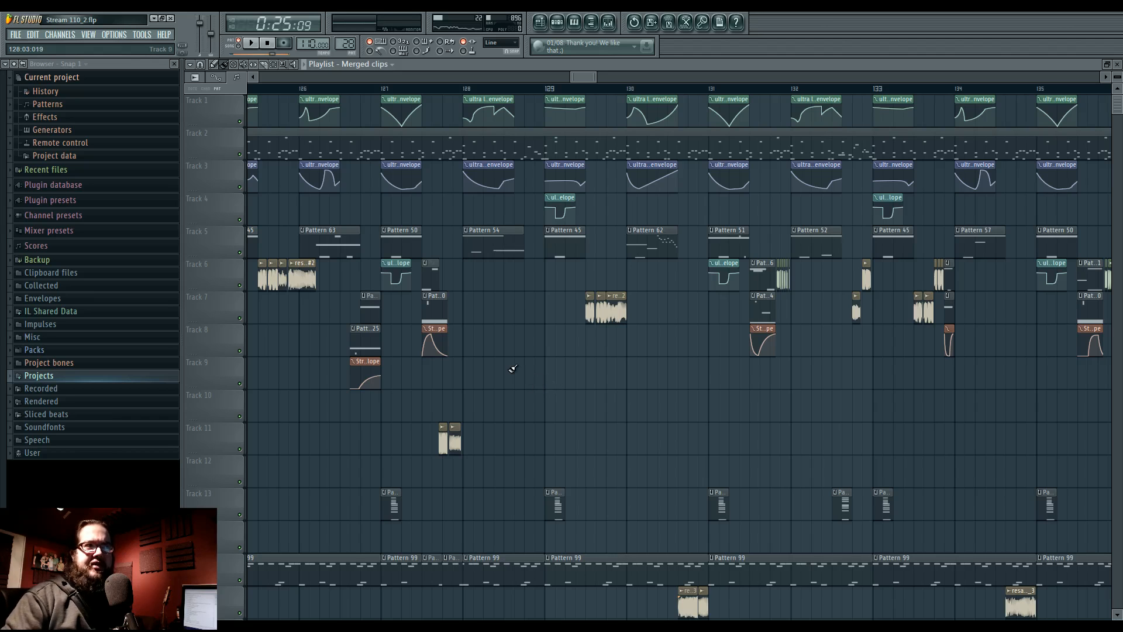
pyautogui.scroll(-2, 514, 368)
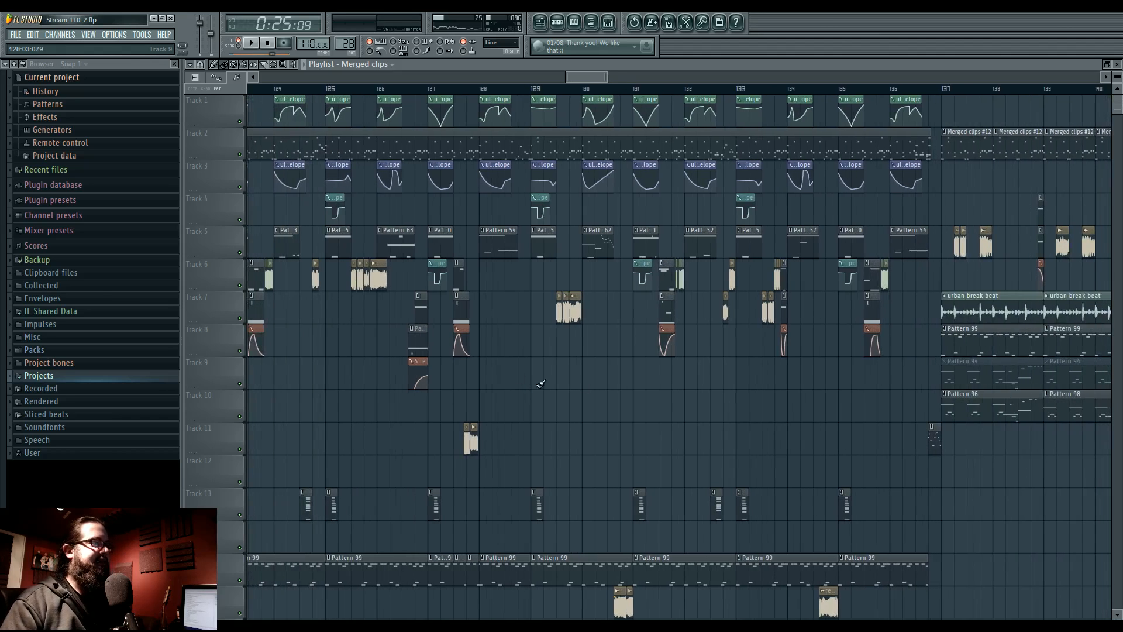
pyautogui.moveTo(638, 389); pyautogui.dragTo(608, 390)
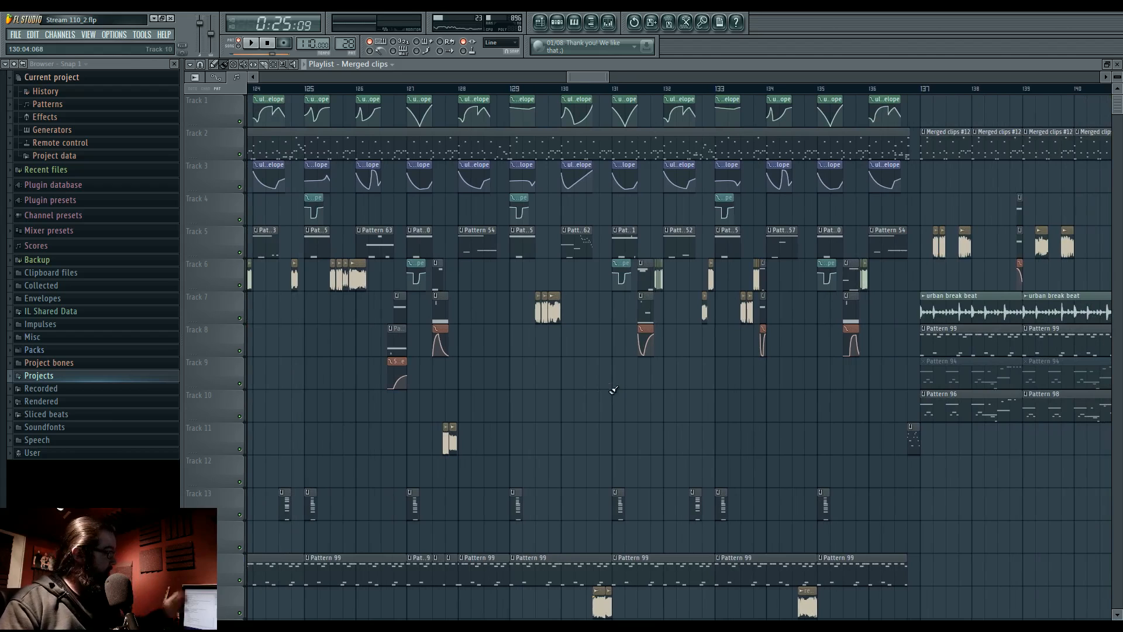
pyautogui.scroll(-3, 607, 363)
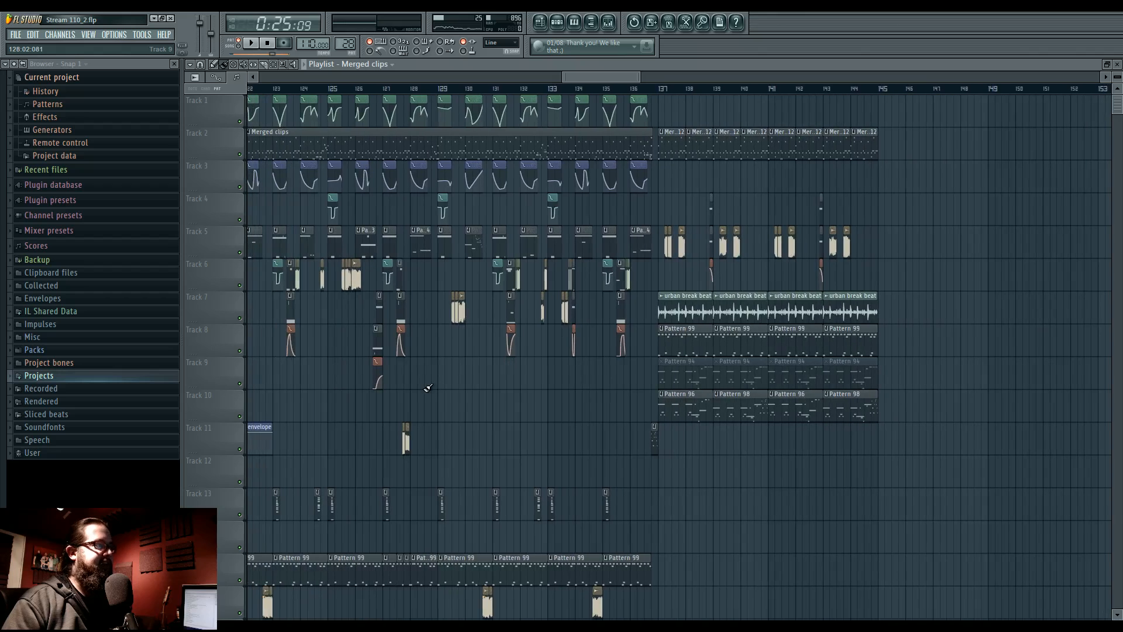
pyautogui.moveTo(446, 389); pyautogui.dragTo(553, 360)
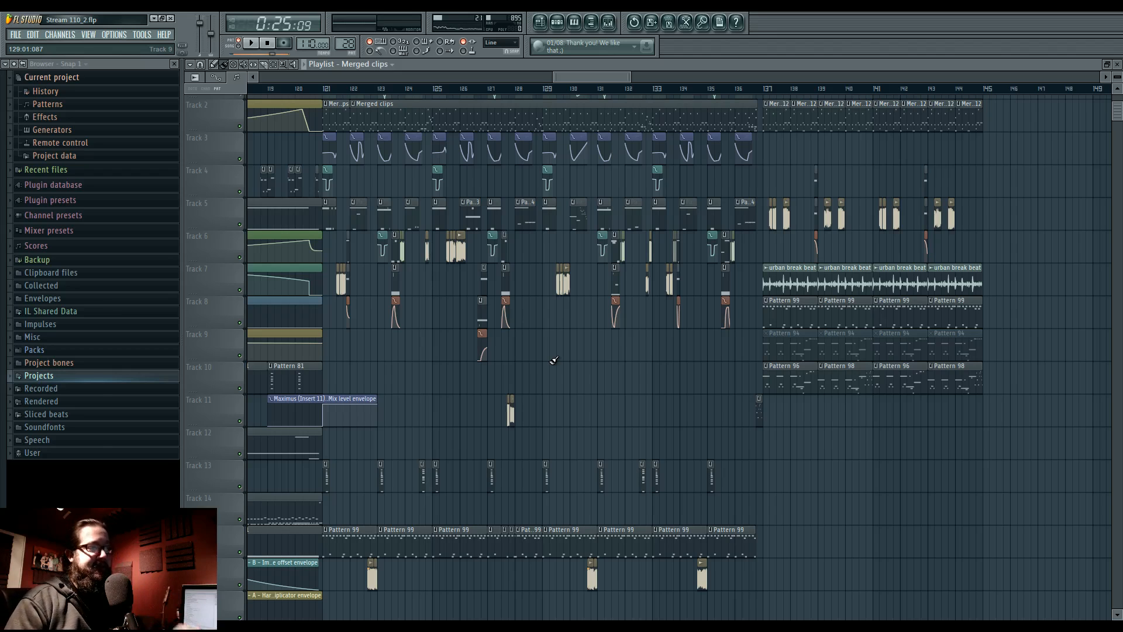
pyautogui.moveTo(456, 390); pyautogui.dragTo(570, 428)
pyautogui.moveTo(803, 451); pyautogui.dragTo(670, 447)
pyautogui.click(609, 23)
pyautogui.press('F9')
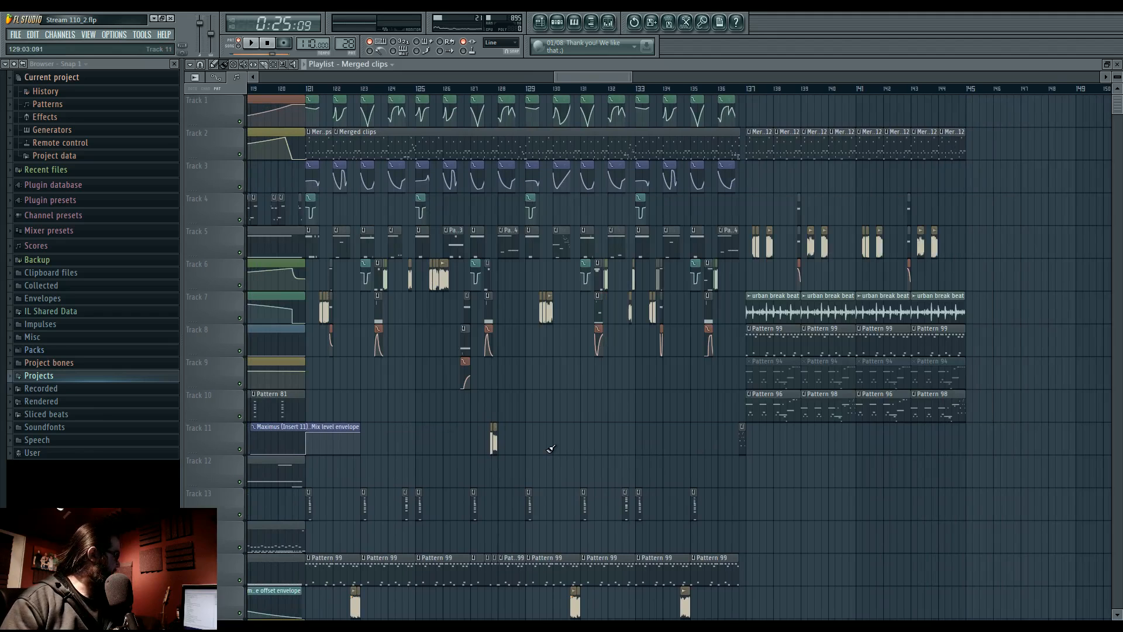
# Play the song section starting at bar 137 and pick the Pattern 96 clip there.
pyautogui.moveTo(588, 436); pyautogui.dragTo(518, 431)
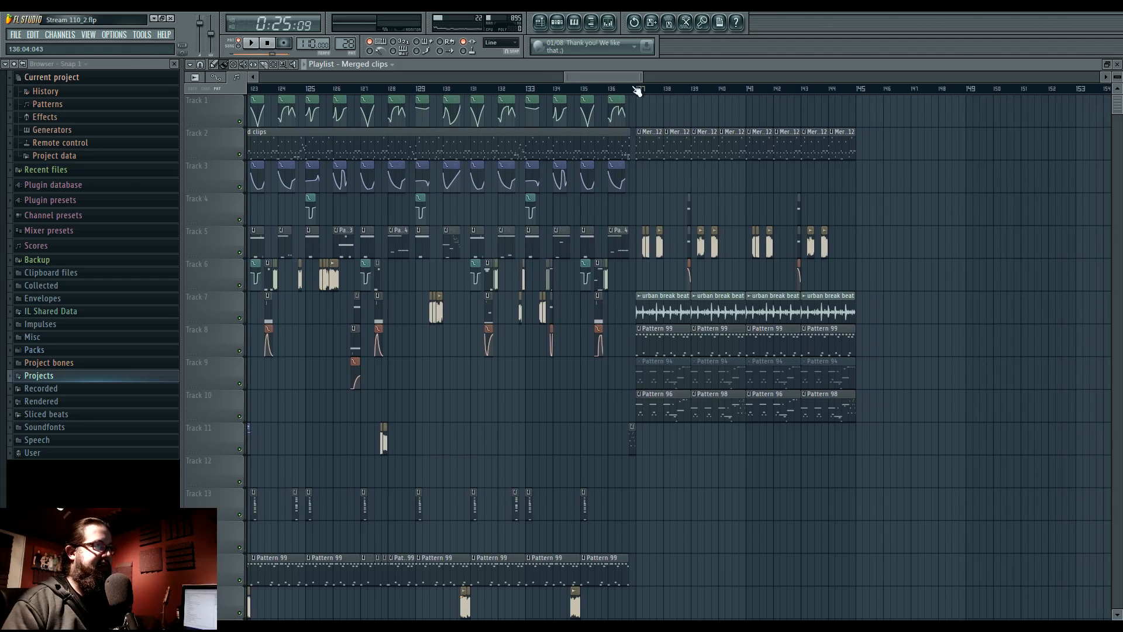
pyautogui.press('space')
pyautogui.scroll(3, 601, 454)
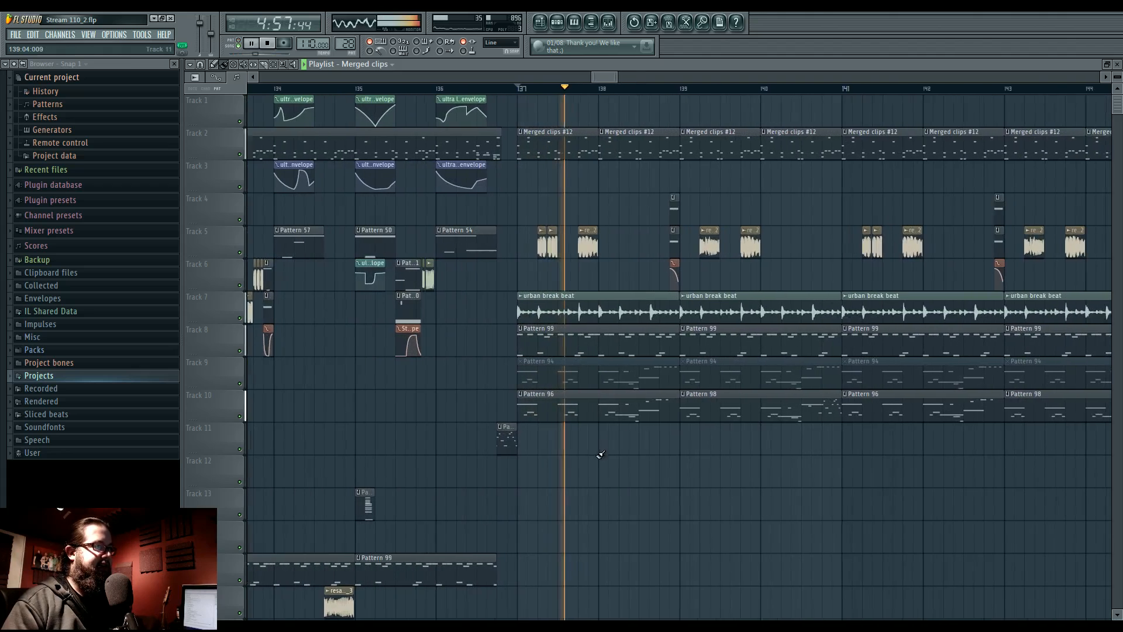
pyautogui.click(592, 409)
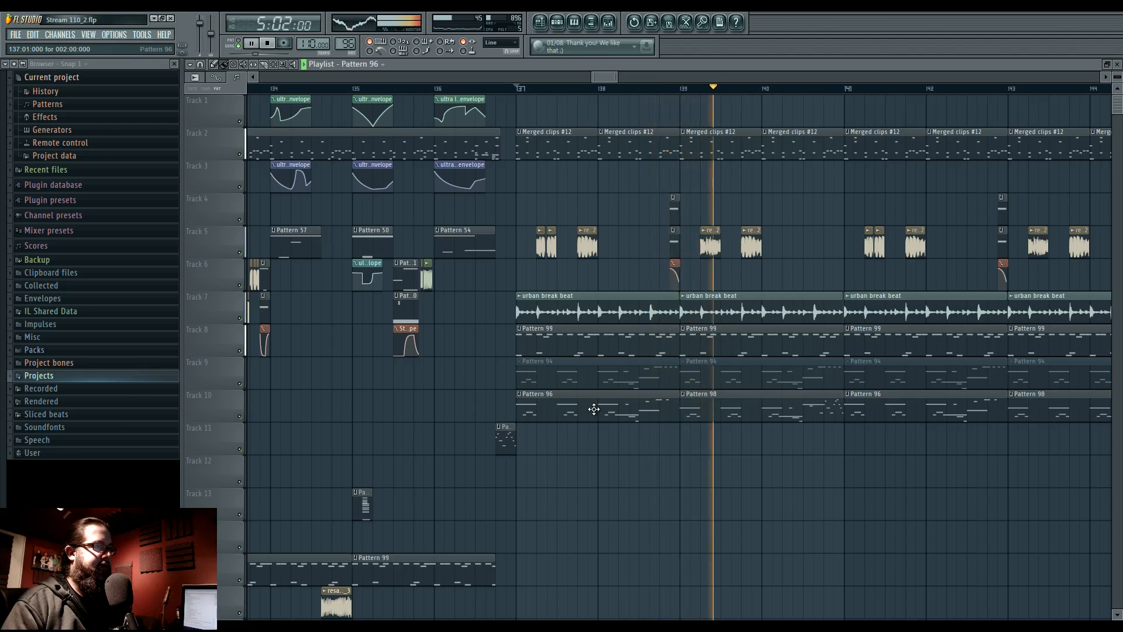
pyautogui.keyDown('ctrl'); pyautogui.scroll(2, 793, 453); pyautogui.keyUp('ctrl')
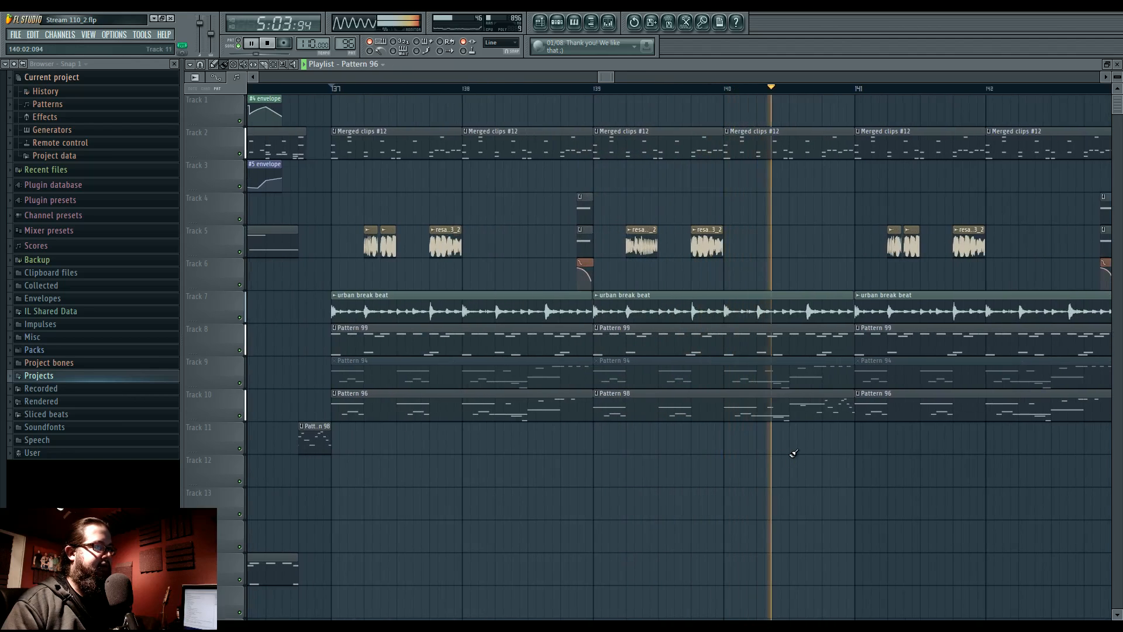
# Make the Pattern 98 clip at bar 139 unique and open its notes in the piano roll.
pyautogui.click(597, 393)
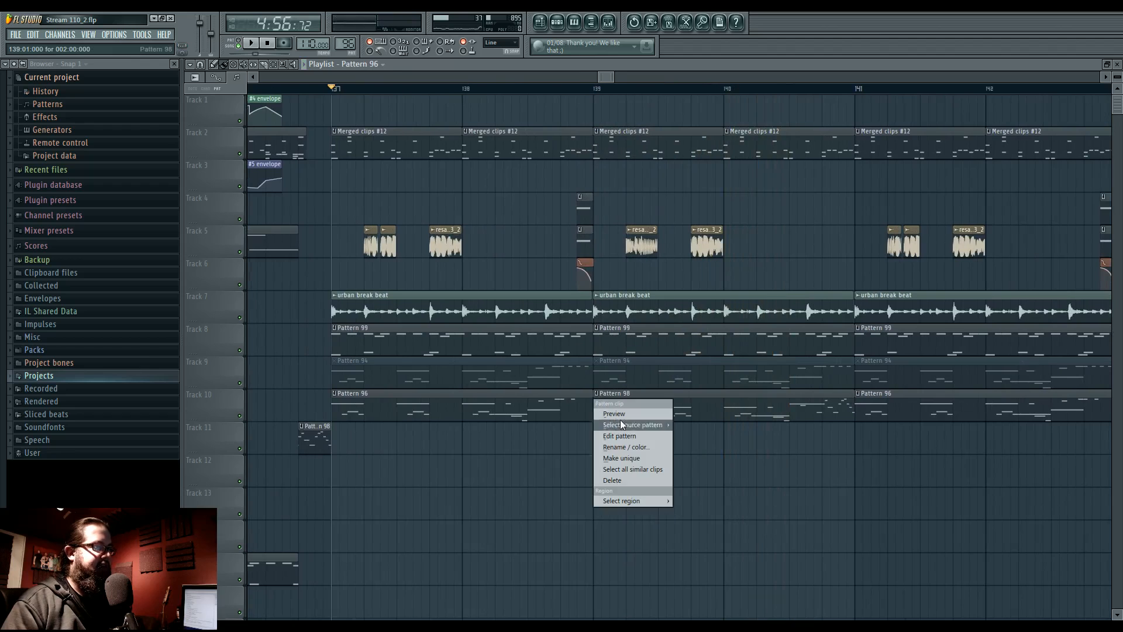
pyautogui.click(857, 468)
pyautogui.moveTo(778, 466); pyautogui.dragTo(627, 461)
pyautogui.keyDown('ctrl'); pyautogui.scroll(-2, 500, 454); pyautogui.keyUp('ctrl')
pyautogui.click(517, 388)
pyautogui.click(550, 453)
pyautogui.doubleClick(575, 408)
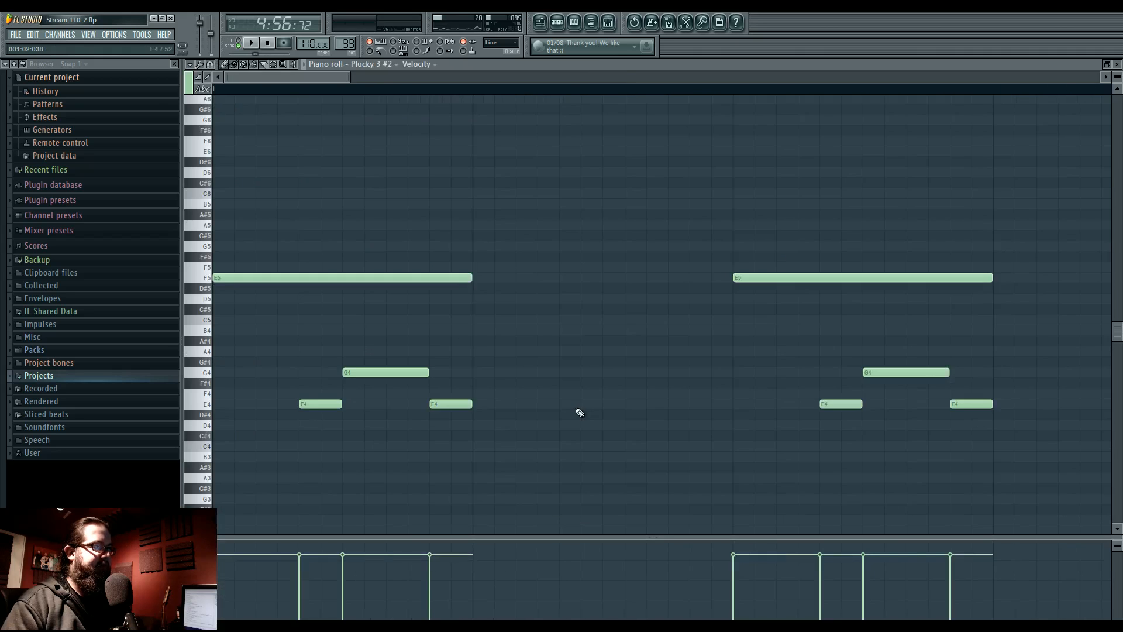
# Audition the Plucky 3 #2 melody from bar 2 and delete the fast run of notes on beat 4.
pyautogui.scroll(-5, 577, 408)
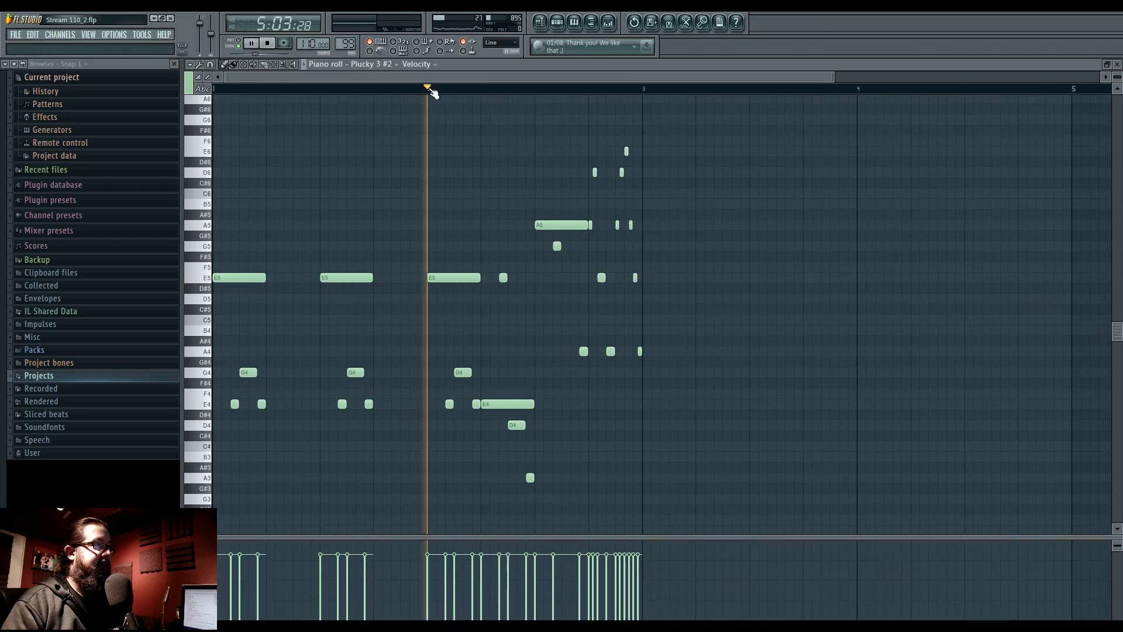
pyautogui.press('space')
pyautogui.press('space')
pyautogui.keyDown('ctrl'); pyautogui.scroll(1, 566, 235); pyautogui.keyUp('ctrl')
pyautogui.scroll(2, 569, 239)
pyautogui.press('space')
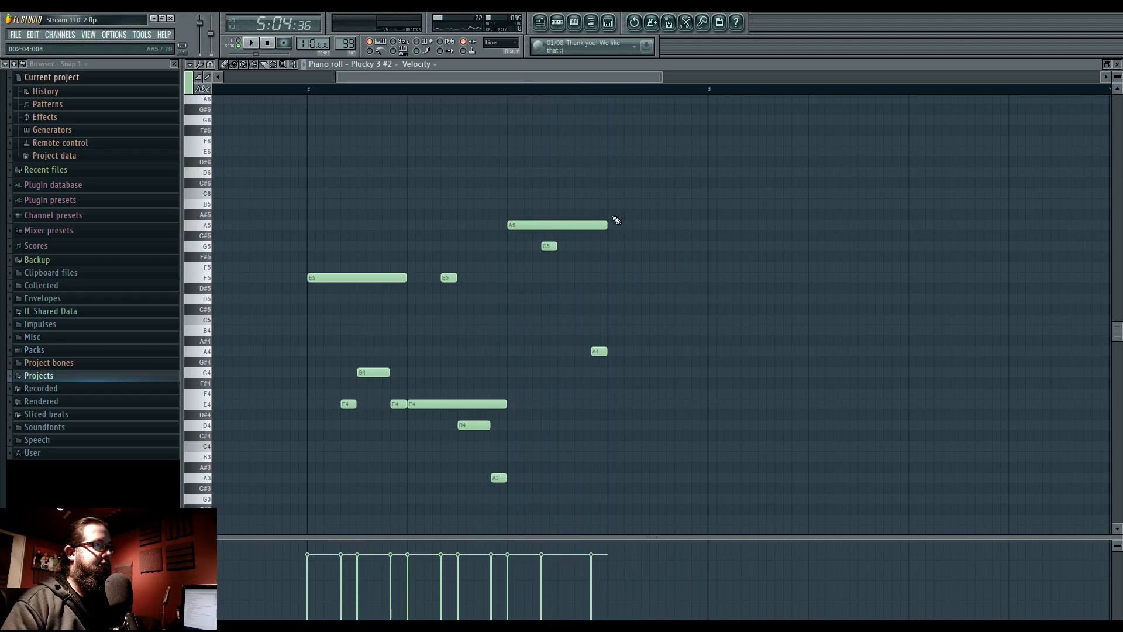
# Add descending A5, G5 and D5 notes across beat 4 of bar 2 and audition them.
pyautogui.click(640, 246)
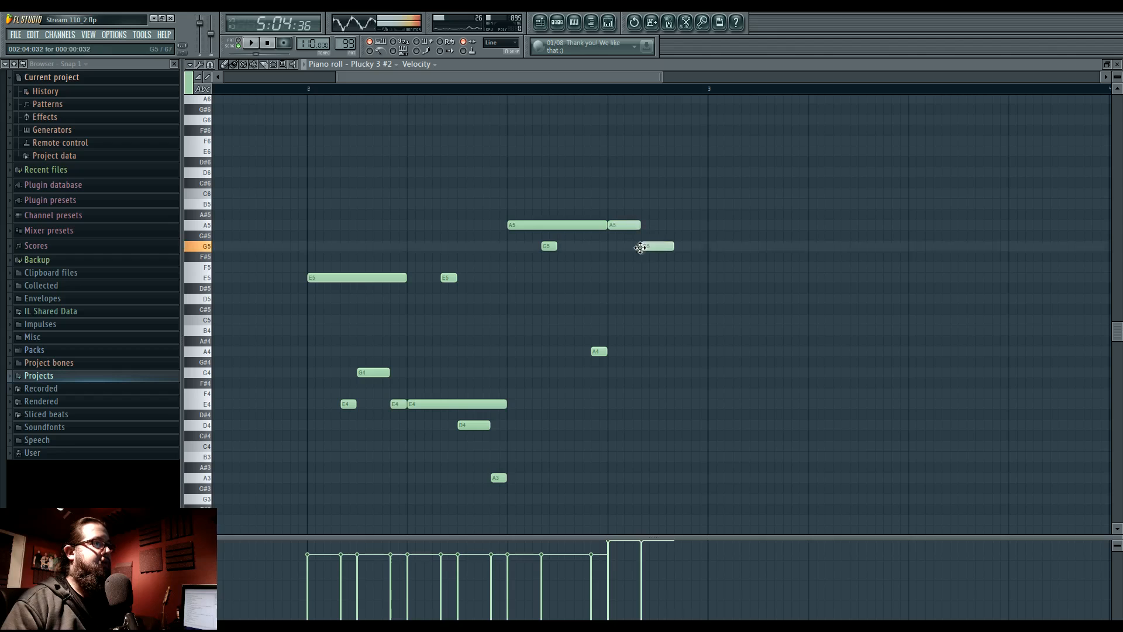
pyautogui.moveTo(678, 269); pyautogui.dragTo(681, 297)
pyautogui.press('space')
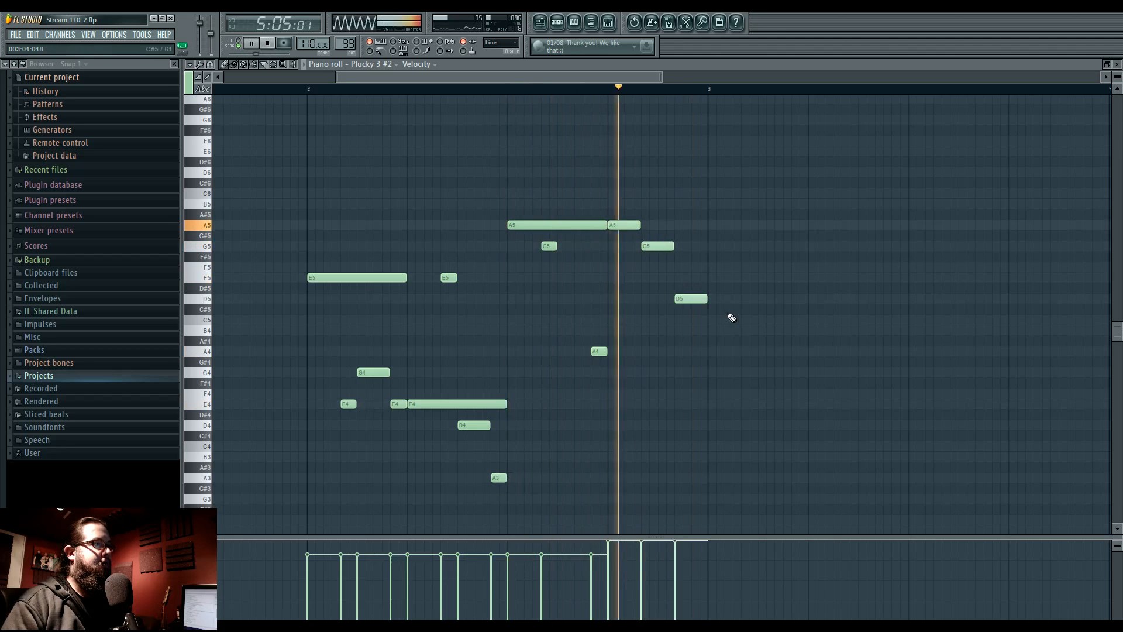
pyautogui.press('space')
# Return to the playlist, make the Merged clips #12 clip at bar 140 unique, and open its drum notes.
pyautogui.press('F5')
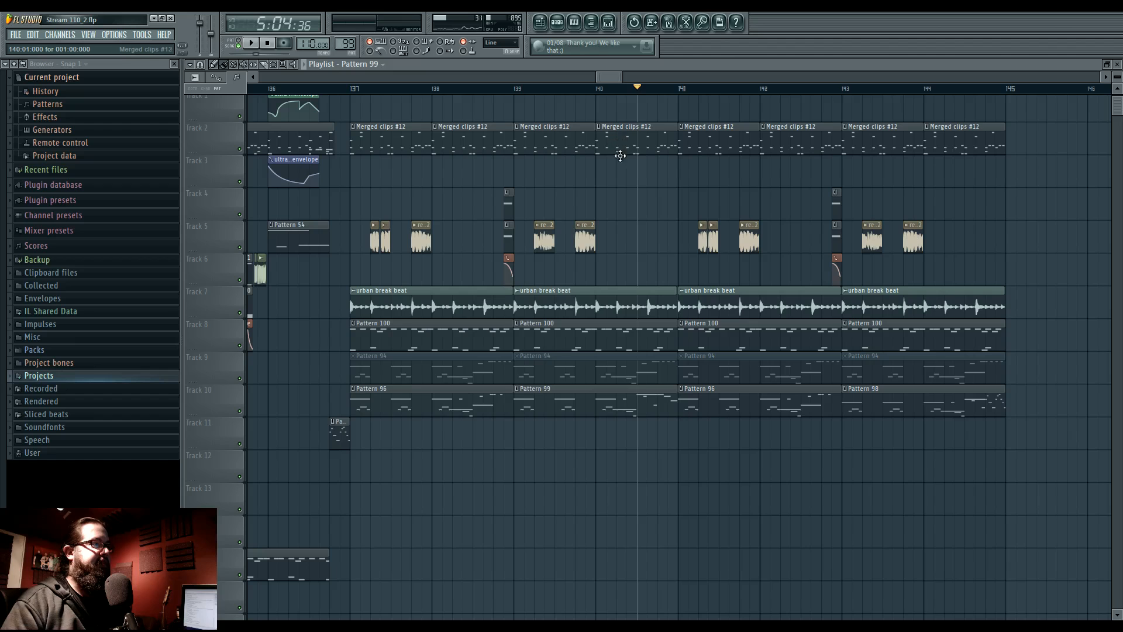
pyautogui.click(603, 133)
pyautogui.click(630, 191)
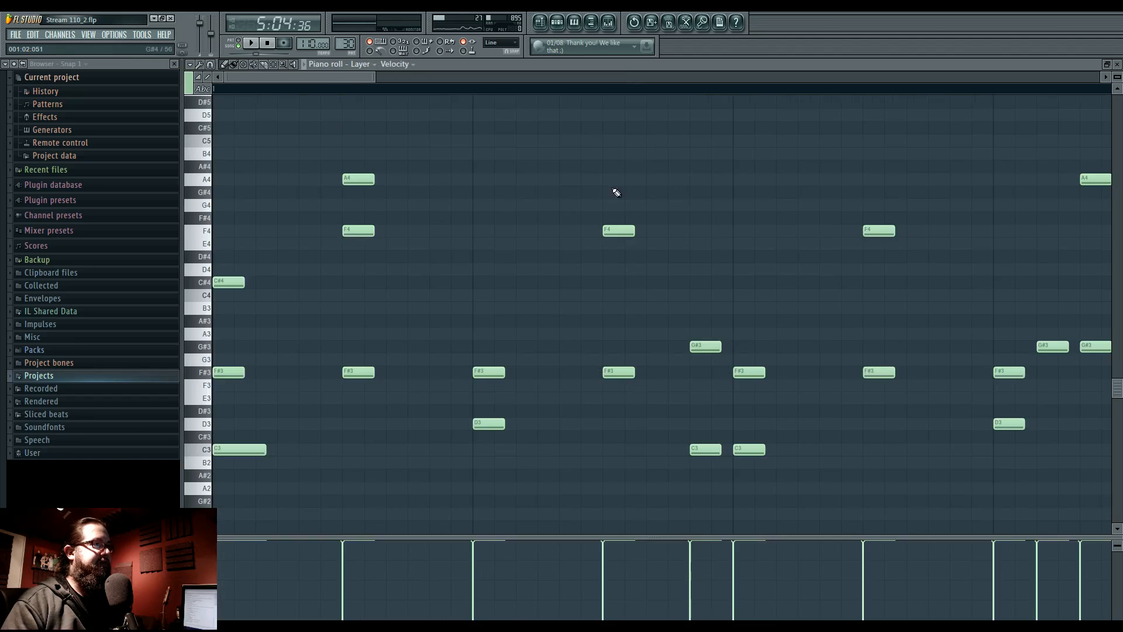
# Add a short A5 note on beat 4 of the drum pattern's first bar and audition it.
pyautogui.scroll(-2, 751, 299)
pyautogui.scroll(4, 680, 298)
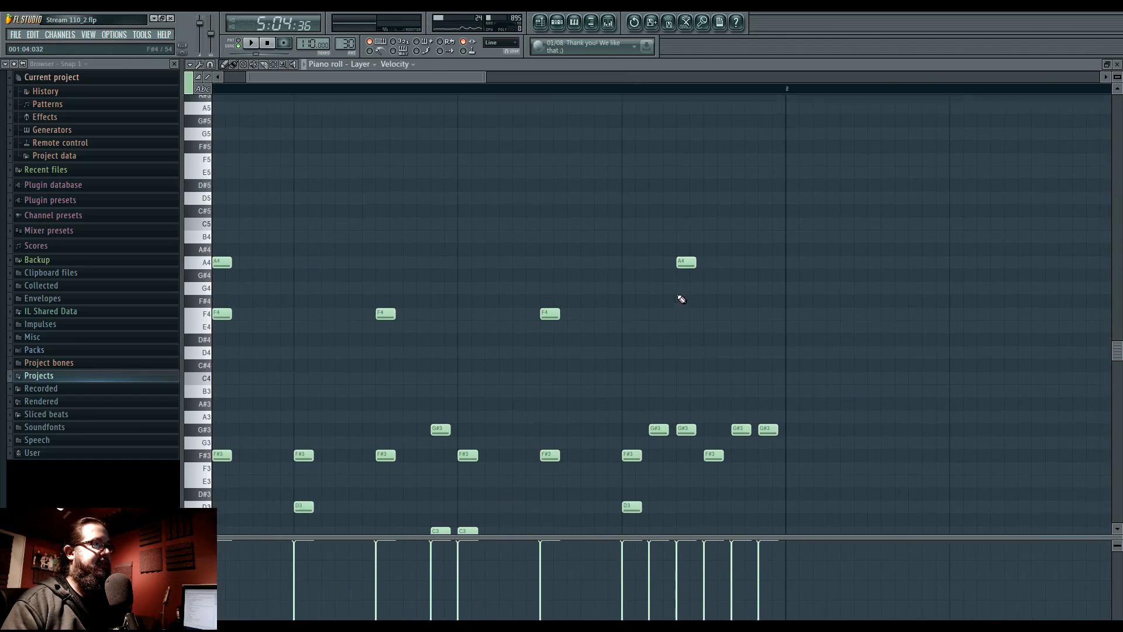
pyautogui.click(624, 167)
pyautogui.rightClick(624, 169)
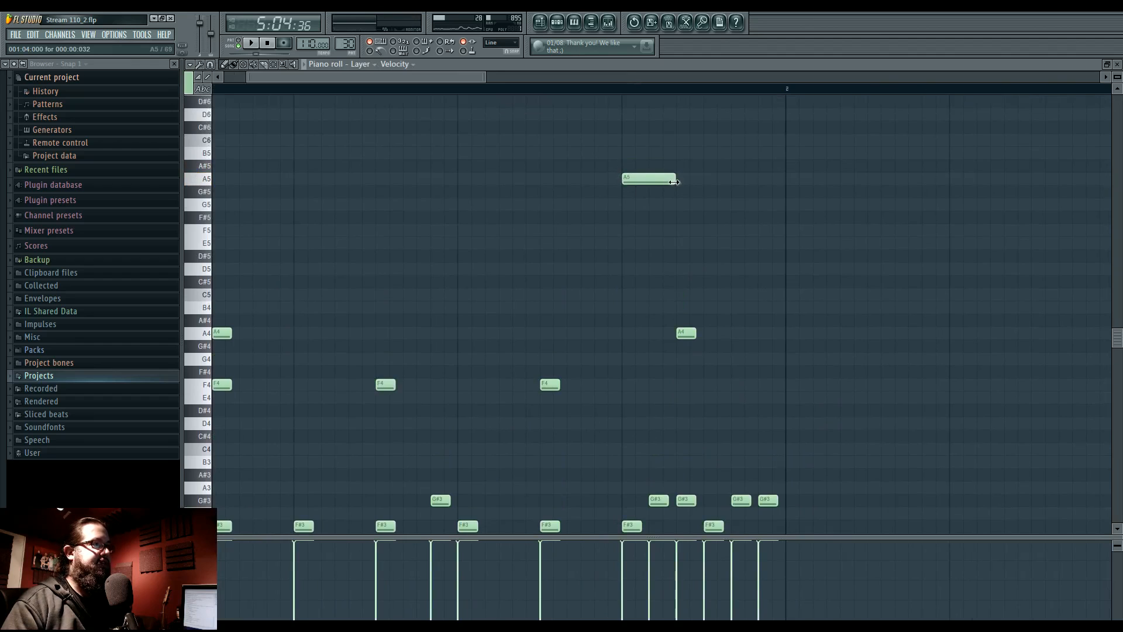
pyautogui.scroll(-4, 657, 232)
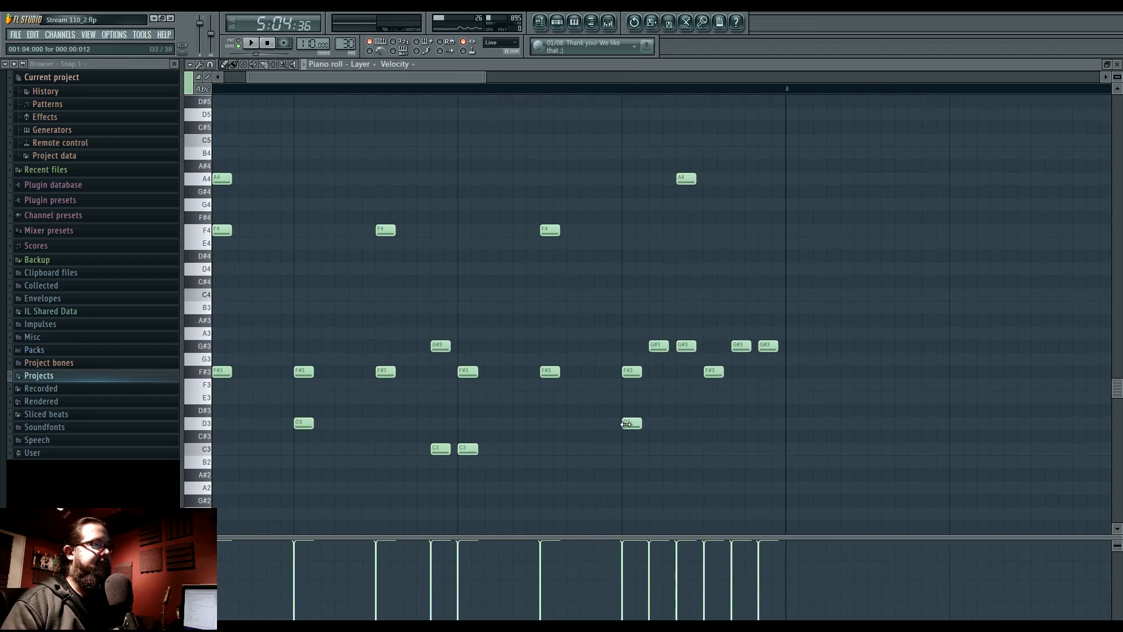
pyautogui.scroll(3, 638, 425)
pyautogui.press('space')
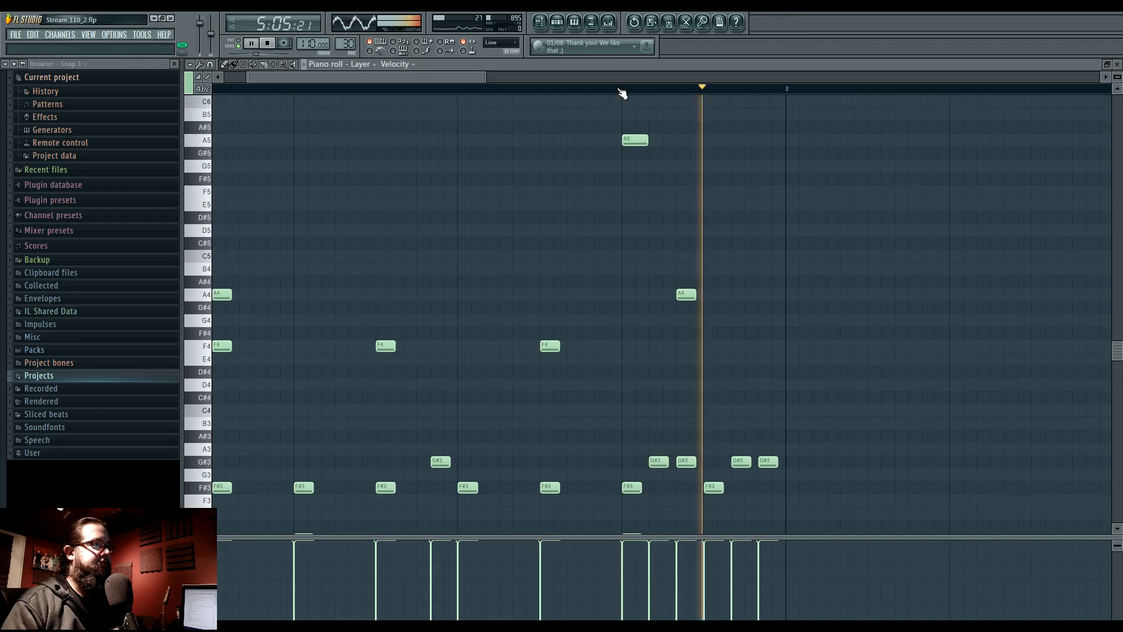
pyautogui.press('space')
# Delete the F#3, G#3 and A4 hits on beat 4 of the drum pattern.
pyautogui.scroll(-3, 657, 330)
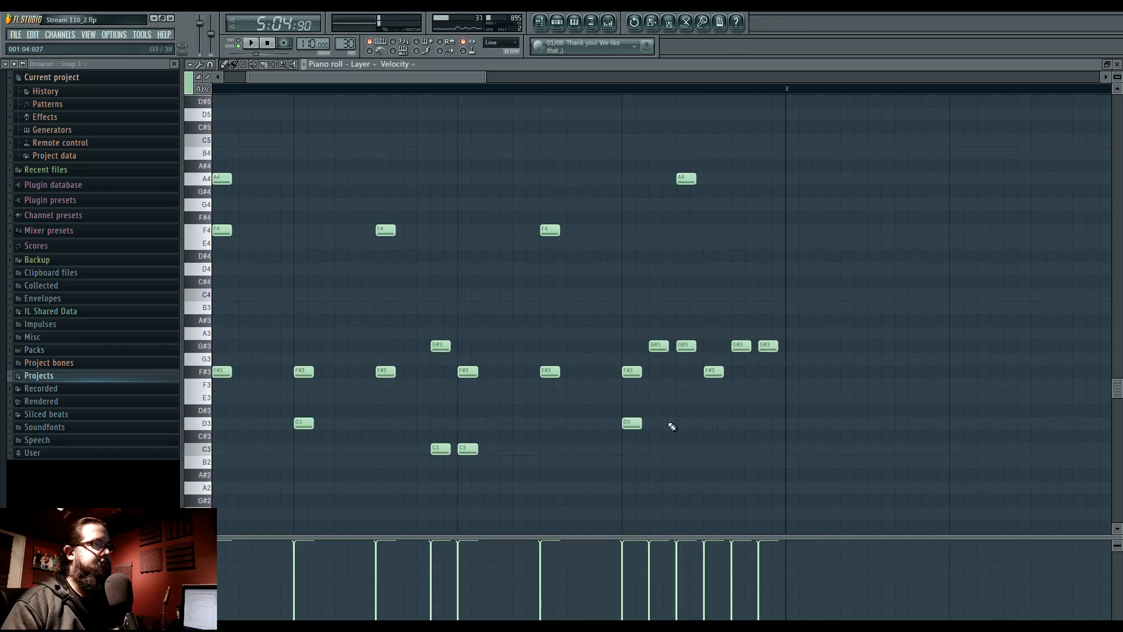
pyautogui.rightClick(632, 372)
pyautogui.rightClick(658, 346)
pyautogui.rightClick(686, 346)
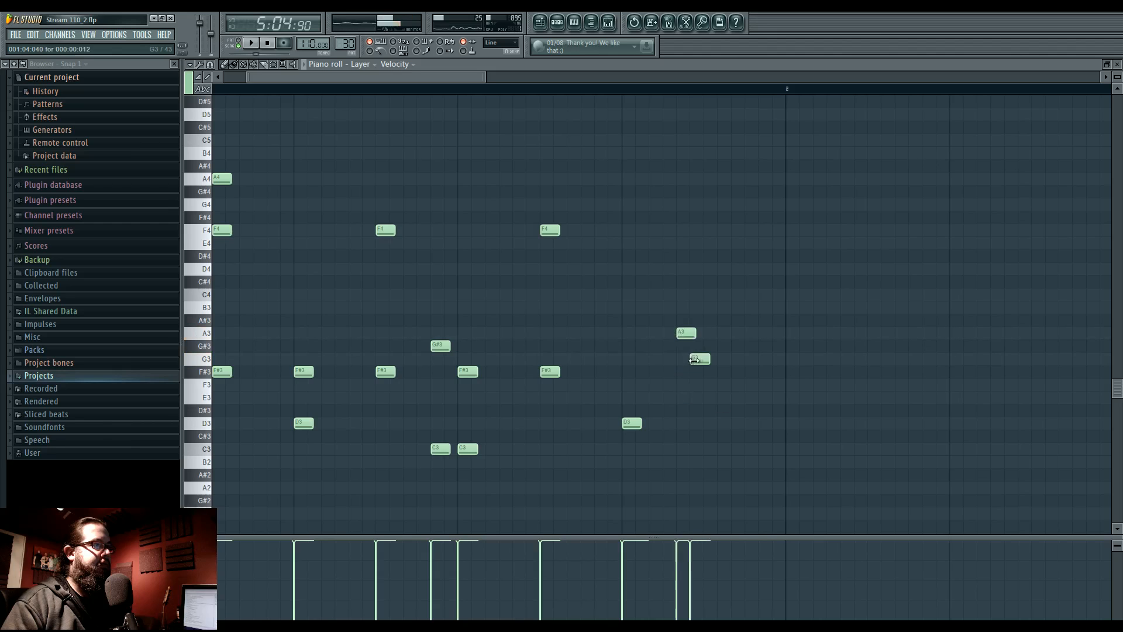
# Replace the trial A3 and G3 hits on beat 4 with short A#6, A6, G6 and F6 notes and audition them.
pyautogui.rightClick(700, 358)
pyautogui.rightClick(686, 332)
pyautogui.scroll(7, 672, 319)
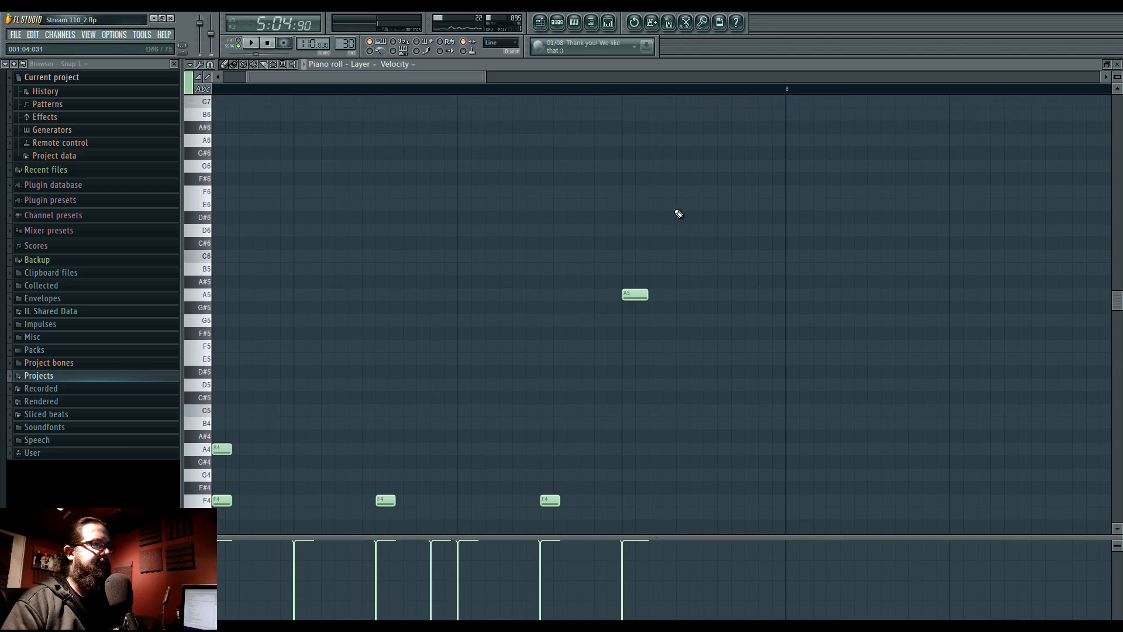
pyautogui.rightClick(680, 154)
pyautogui.scroll(3, 681, 211)
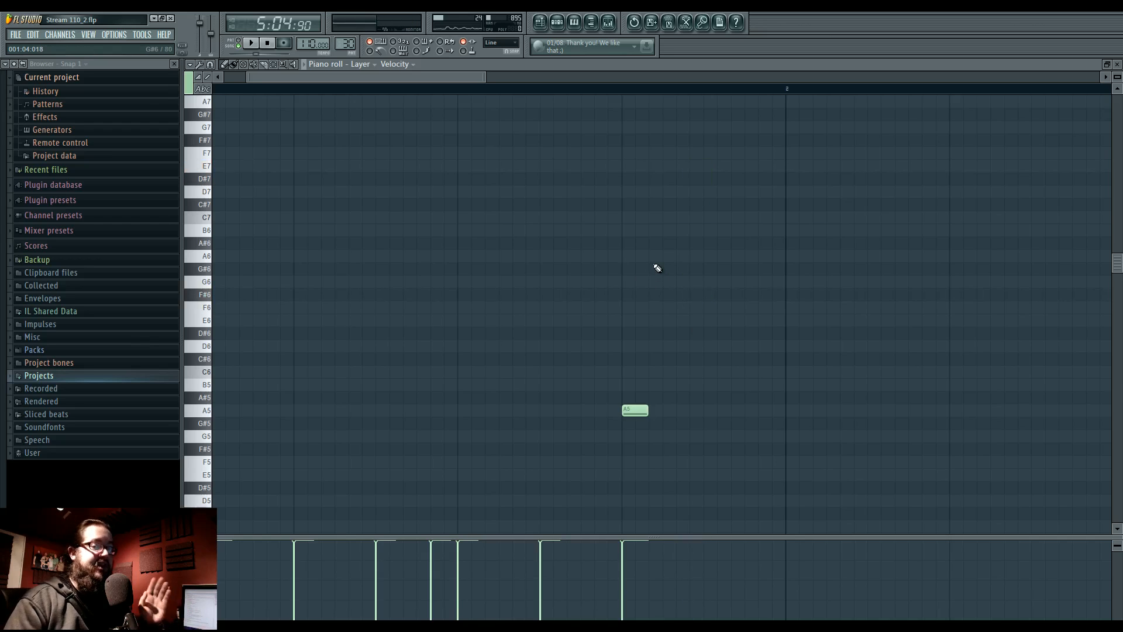
pyautogui.click(678, 241)
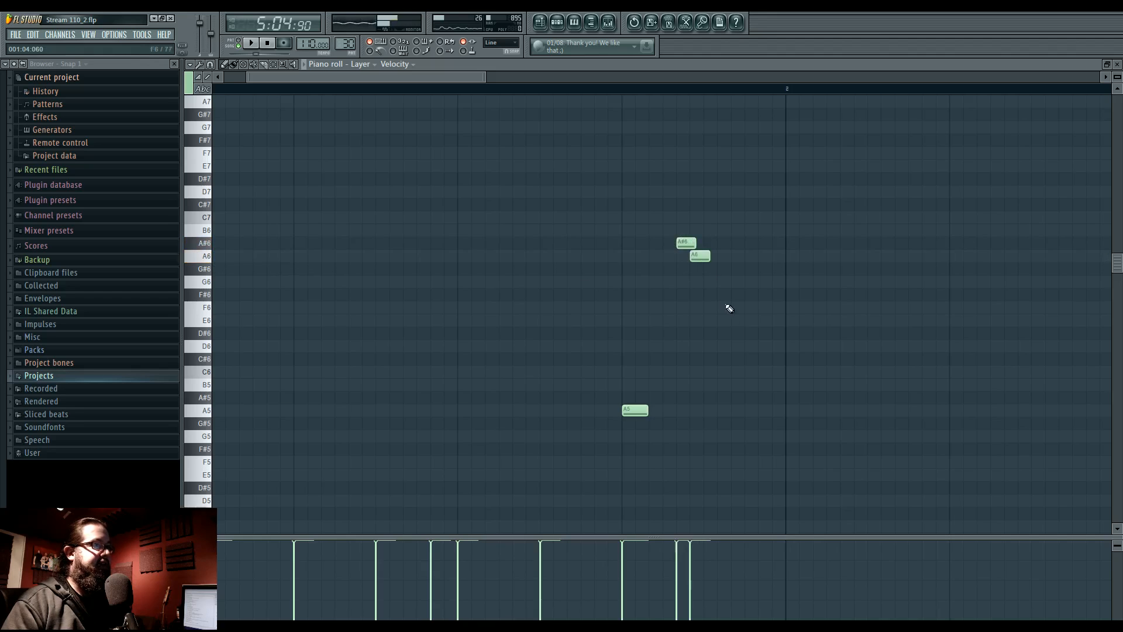
pyautogui.press('space')
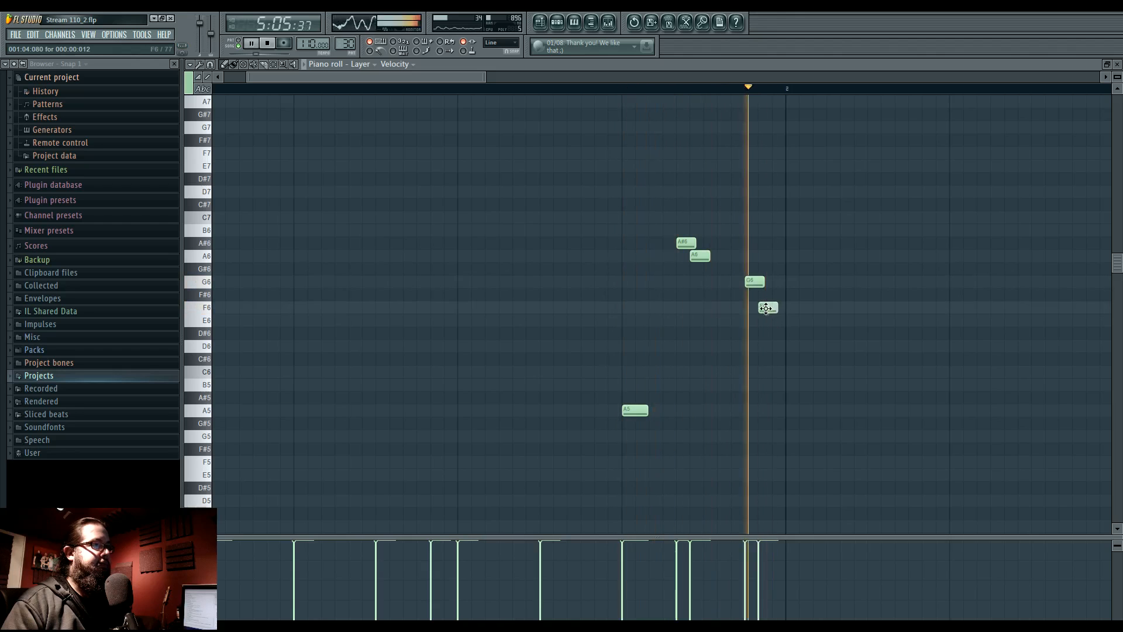
# Try shifting the F6 note of the beat 4 fill slightly earlier and audition the fill.
pyautogui.moveTo(764, 308); pyautogui.dragTo(762, 308)
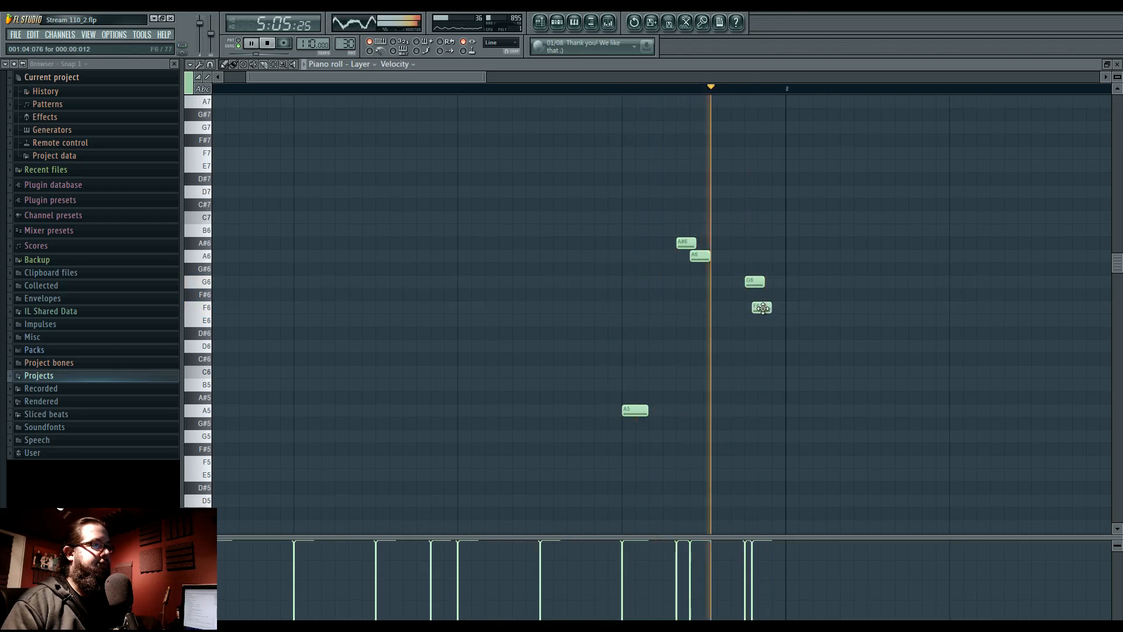
pyautogui.scroll(-8, 734, 319)
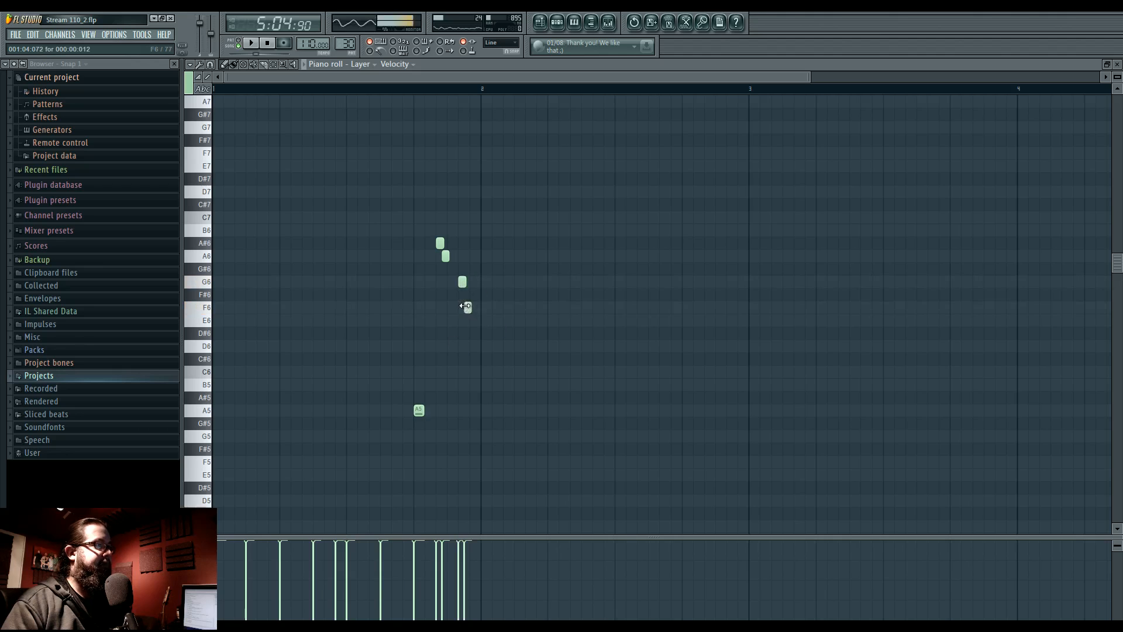
pyautogui.scroll(4, 465, 306)
pyautogui.press('space')
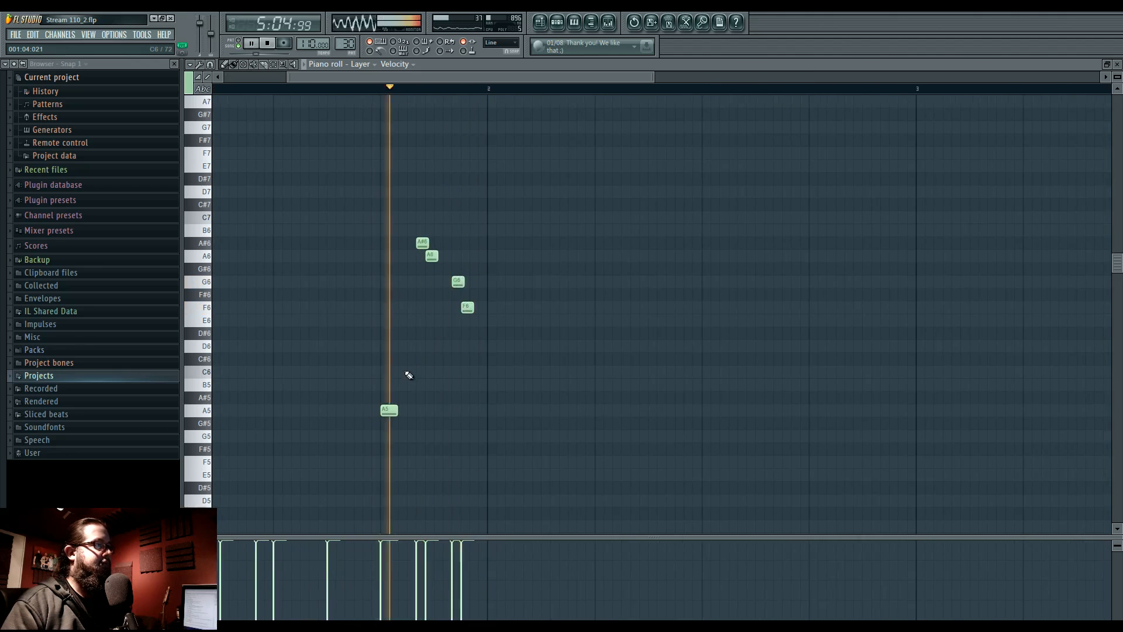
pyautogui.moveTo(404, 361); pyautogui.dragTo(522, 259)
pyautogui.scroll(2, 523, 266)
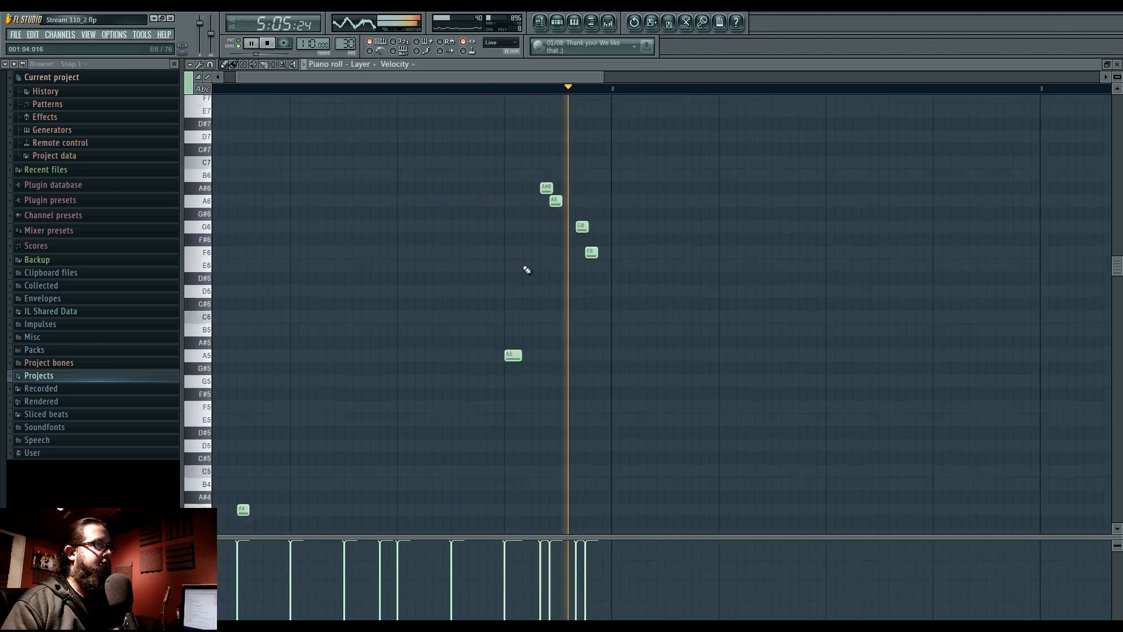
pyautogui.scroll(2, 524, 269)
pyautogui.scroll(-5, 510, 354)
pyautogui.scroll(-7, 585, 261)
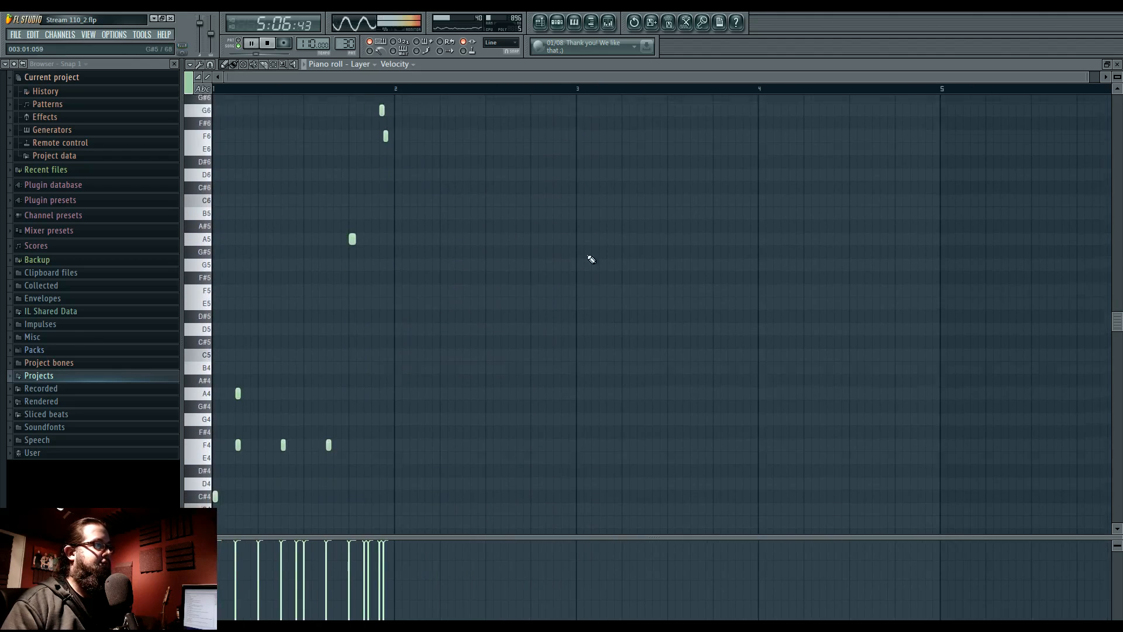
pyautogui.scroll(4, 281, 349)
# Return to the playlist, play from bar 140, and trim the urban break beat and Pattern 101 clips to end at beat 4 of that bar.
pyautogui.click(541, 22)
pyautogui.scroll(2, 767, 334)
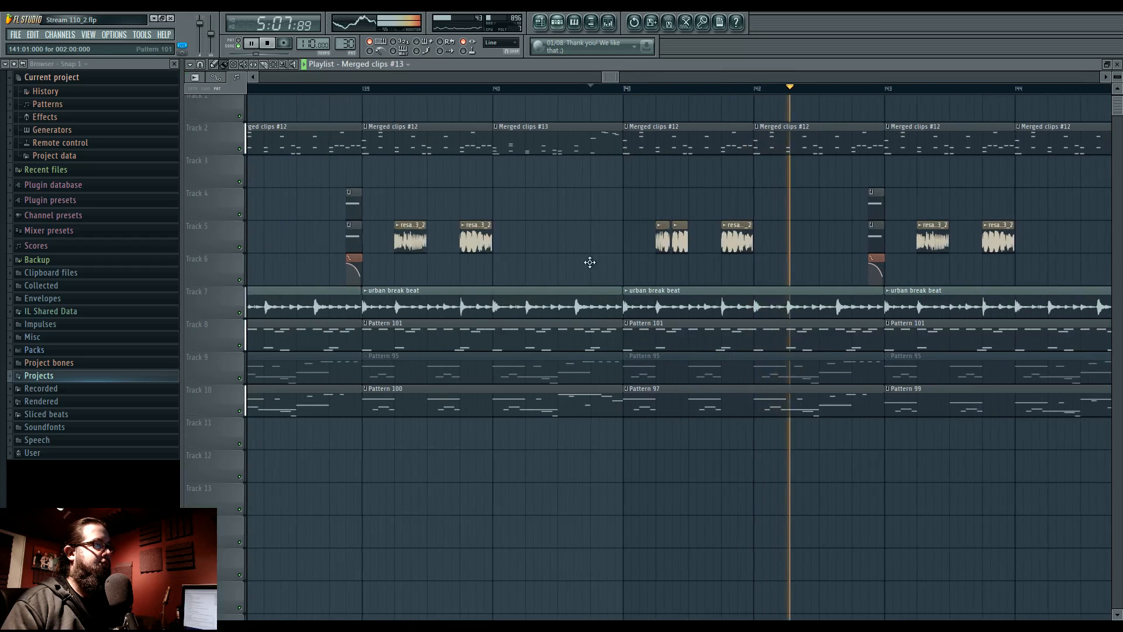
pyautogui.click(497, 89)
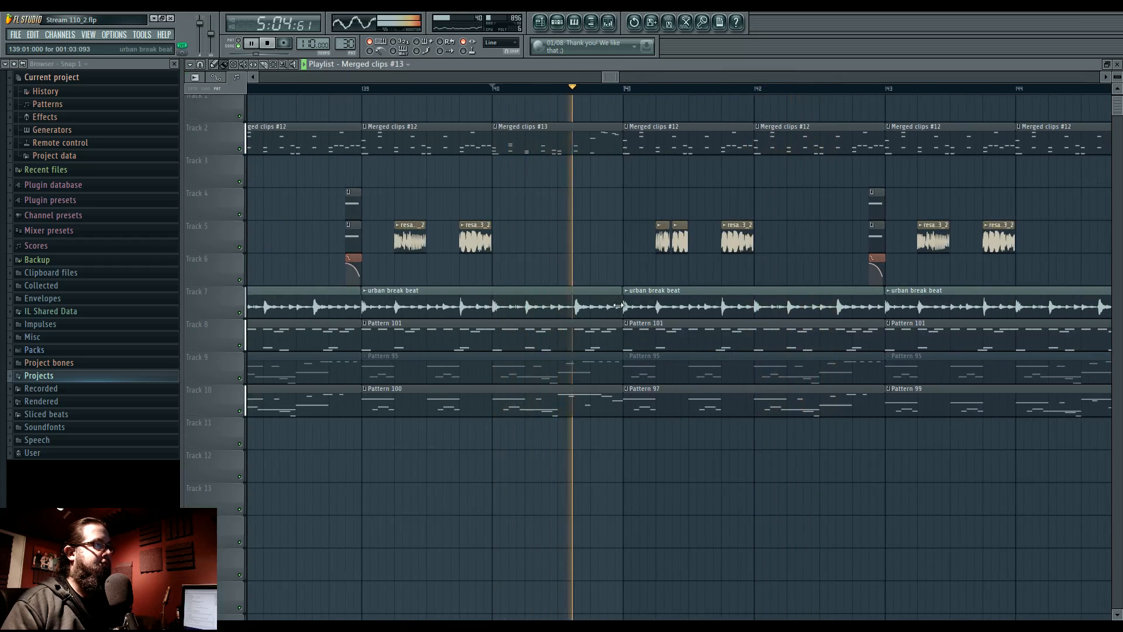
pyautogui.moveTo(619, 305); pyautogui.dragTo(591, 307)
pyautogui.scroll(2, 597, 310)
pyautogui.scroll(1, 608, 268)
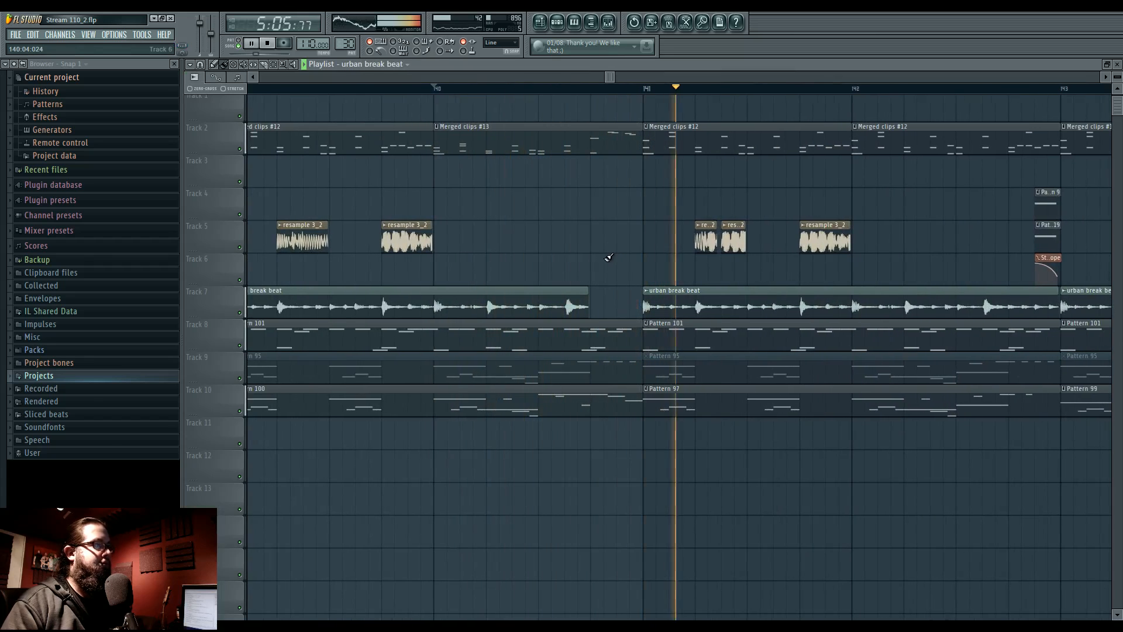
pyautogui.click(631, 342)
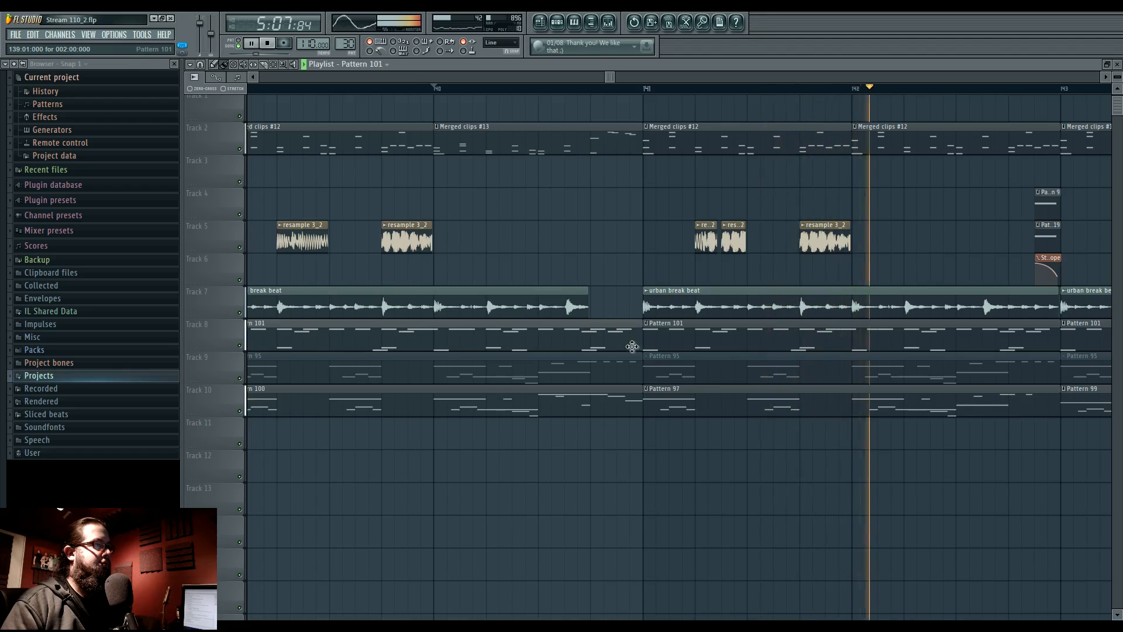
pyautogui.moveTo(636, 342); pyautogui.dragTo(589, 344)
pyautogui.click(599, 403)
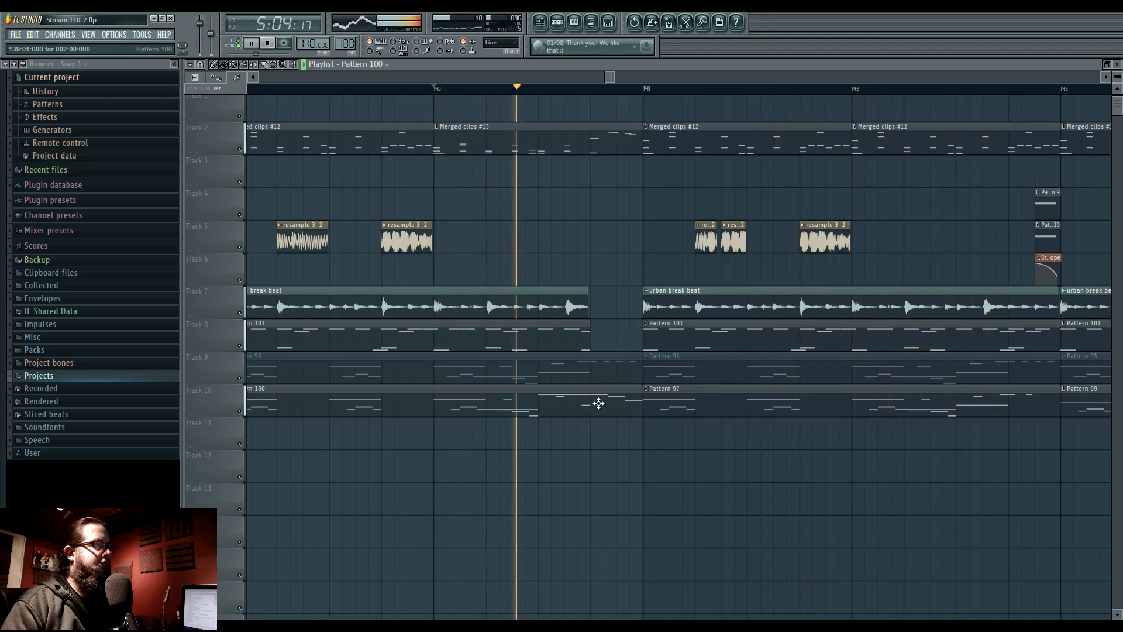
# Add short C#4 and A4 hits on beat 4 of the first bar in the Merged clips #13 drum pattern and audition them.
pyautogui.doubleClick(593, 138)
pyautogui.scroll(6, 582, 464)
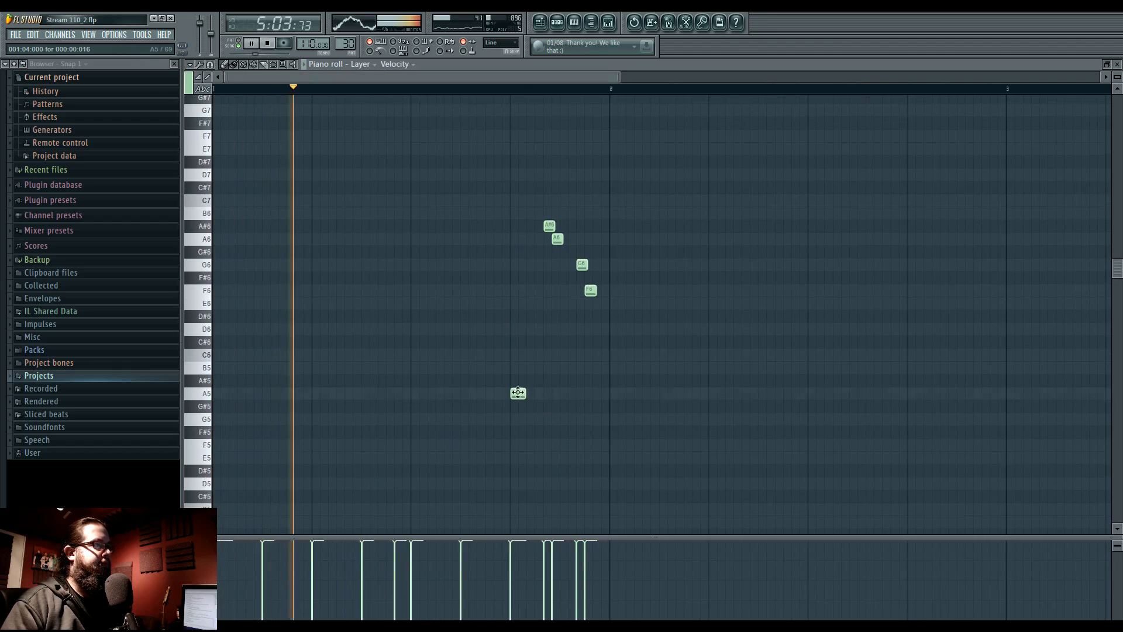
pyautogui.scroll(-4, 518, 397)
pyautogui.click(517, 342)
pyautogui.press('space')
pyautogui.click(204, 342)
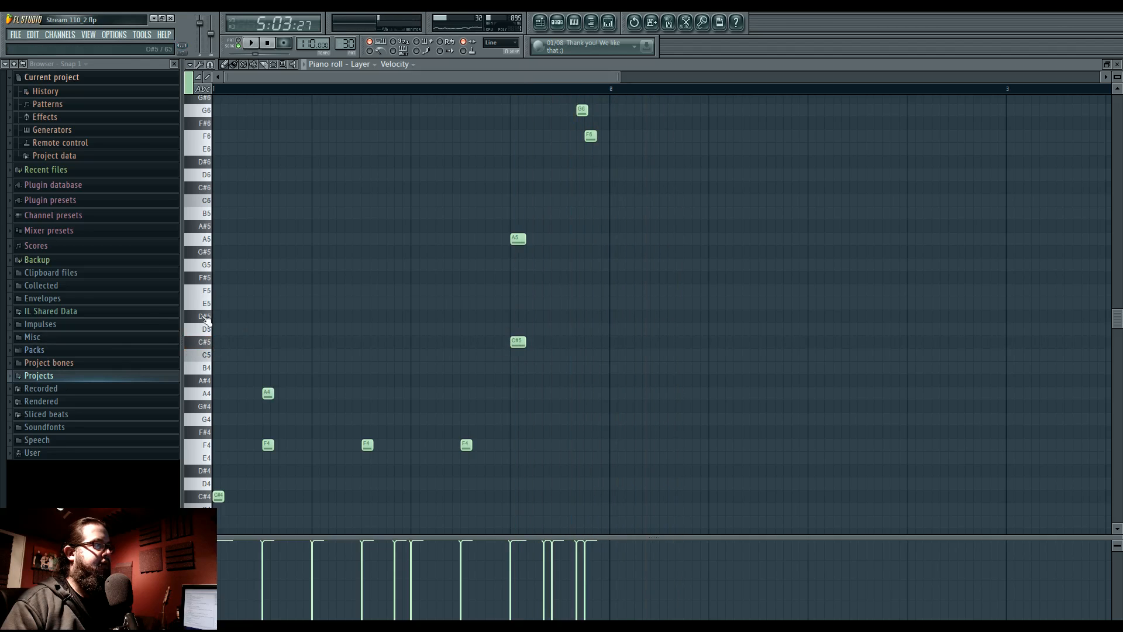
pyautogui.scroll(-4, 507, 343)
pyautogui.click(510, 344)
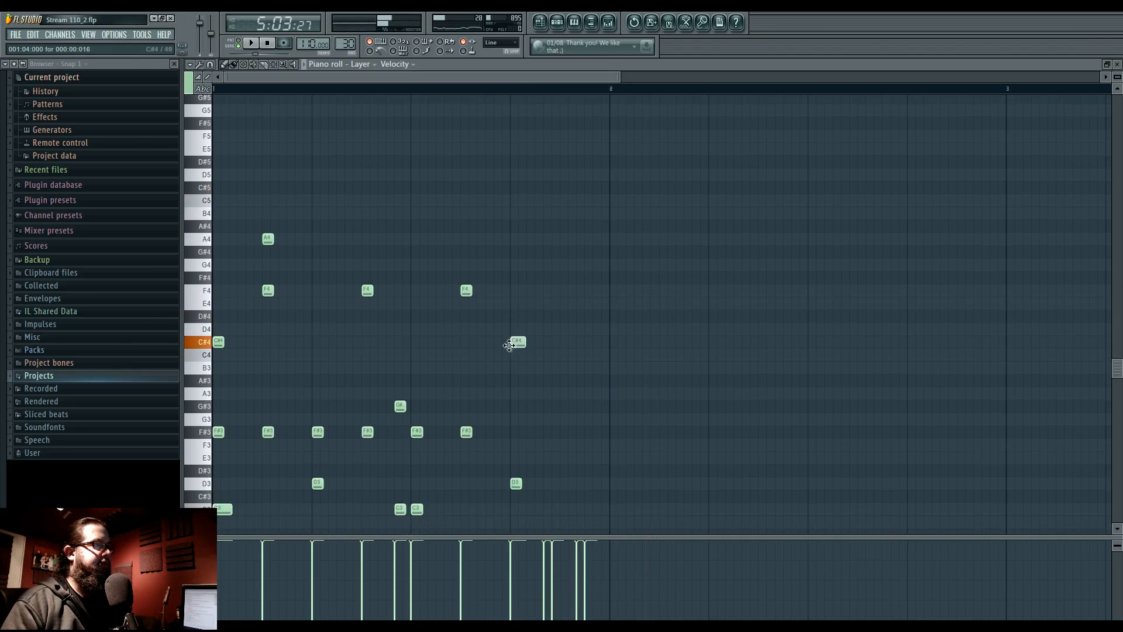
pyautogui.press('space')
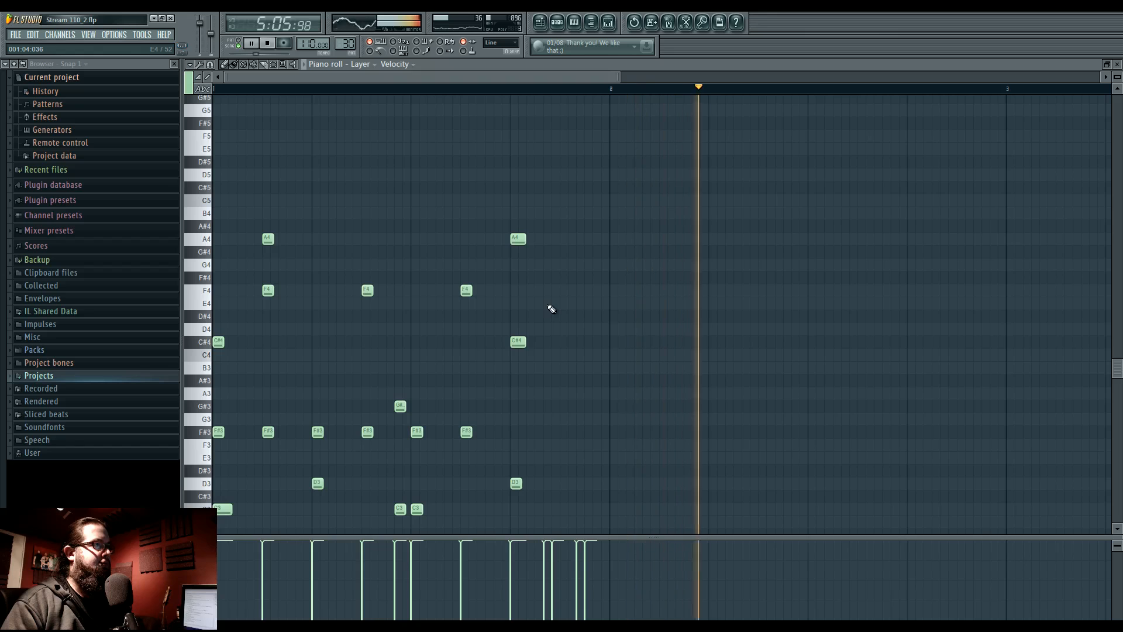
# Return to the playlist and listen to the section from around bar 139 through bar 144.
pyautogui.click(539, 24)
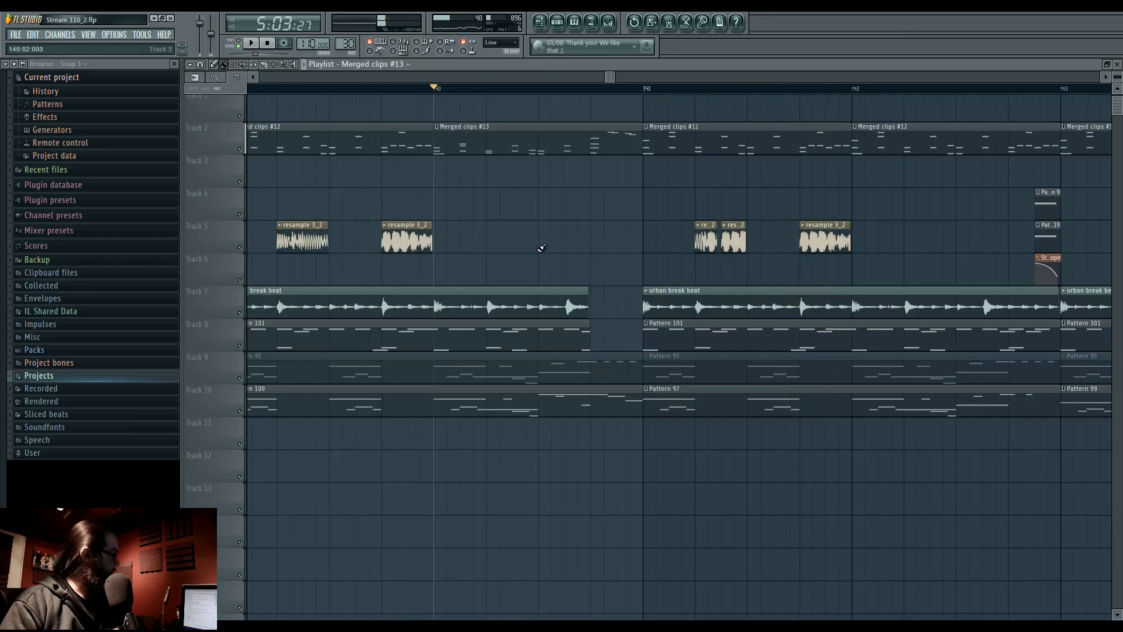
pyautogui.press('space')
pyautogui.moveTo(543, 264); pyautogui.dragTo(669, 269)
pyautogui.click(338, 89)
pyautogui.press('space')
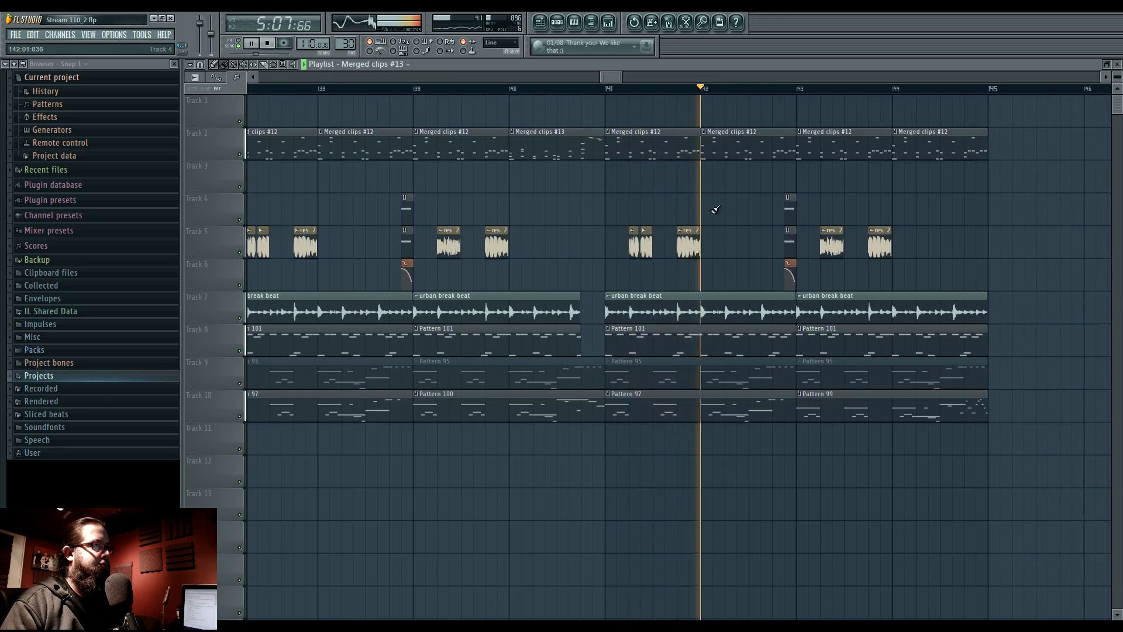
pyautogui.moveTo(745, 199); pyautogui.dragTo(661, 204)
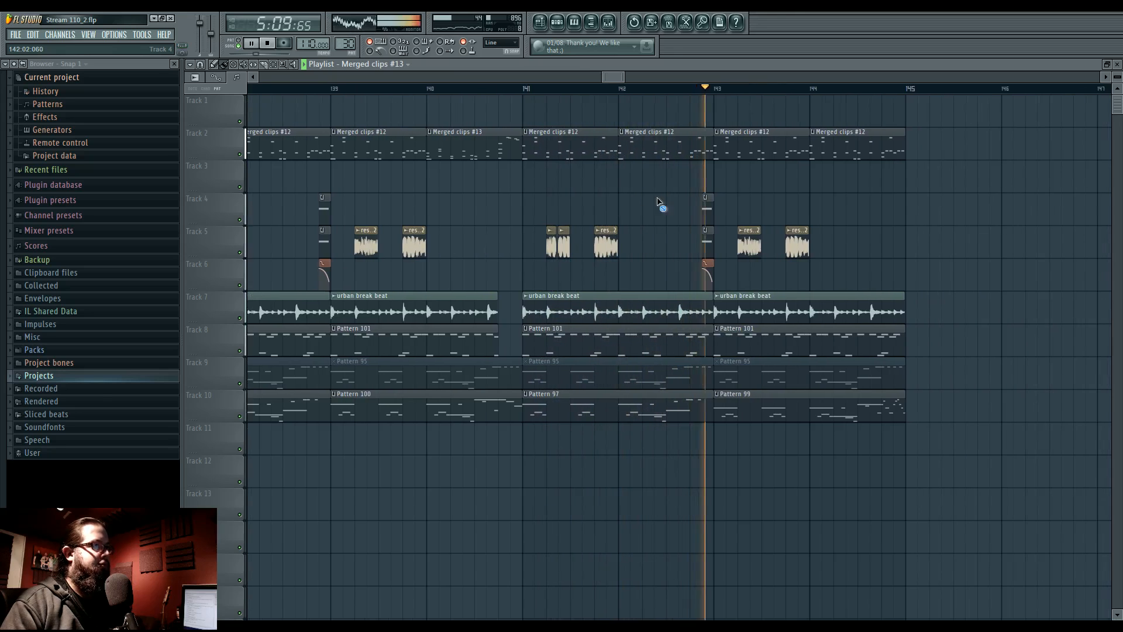
pyautogui.moveTo(866, 199); pyautogui.dragTo(792, 201)
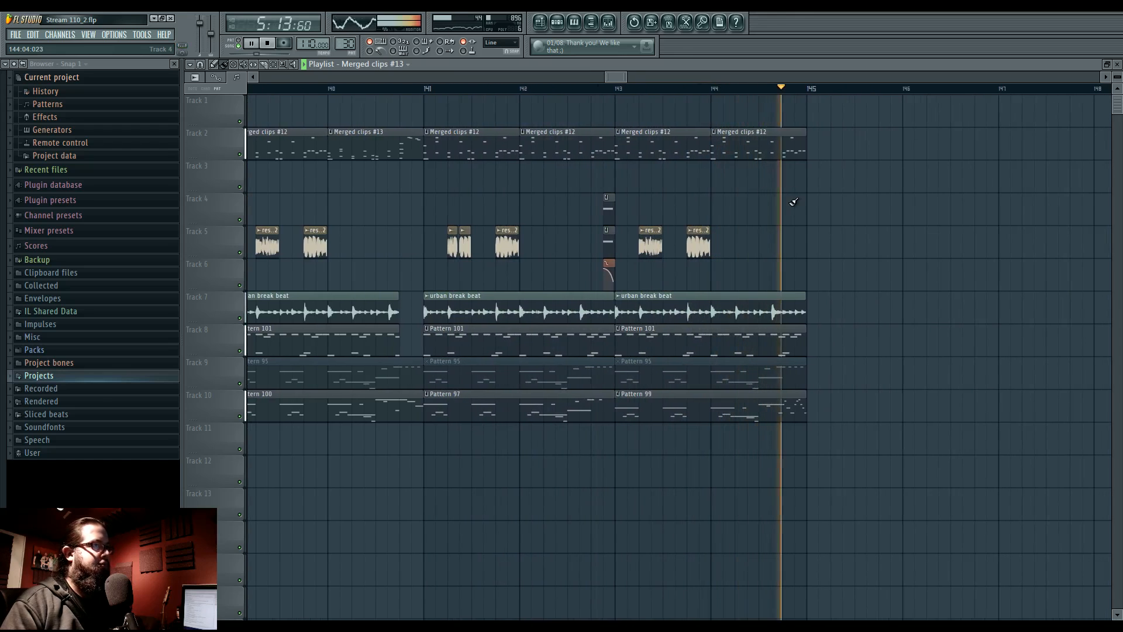
pyautogui.press('space')
# Go back to bar 121 and play the earlier section, examining its clips up to about bar 124.
pyautogui.scroll(-4, 662, 204)
pyautogui.moveTo(622, 210); pyautogui.dragTo(773, 216)
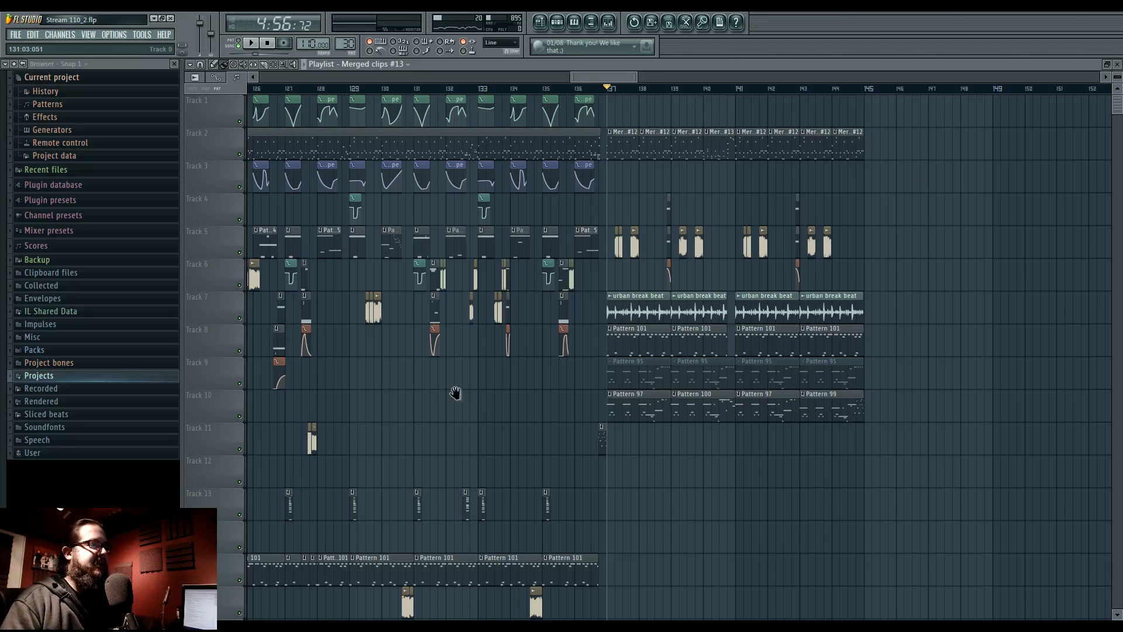
pyautogui.moveTo(455, 392); pyautogui.dragTo(708, 417)
pyautogui.click(364, 88)
pyautogui.press('space')
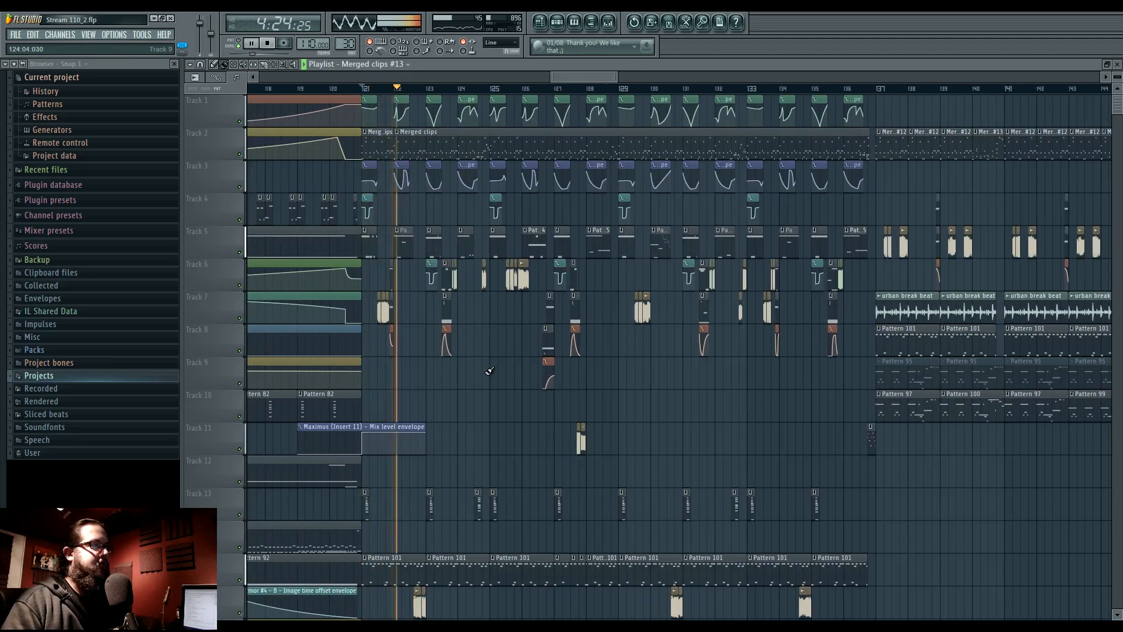
pyautogui.scroll(8, 428, 370)
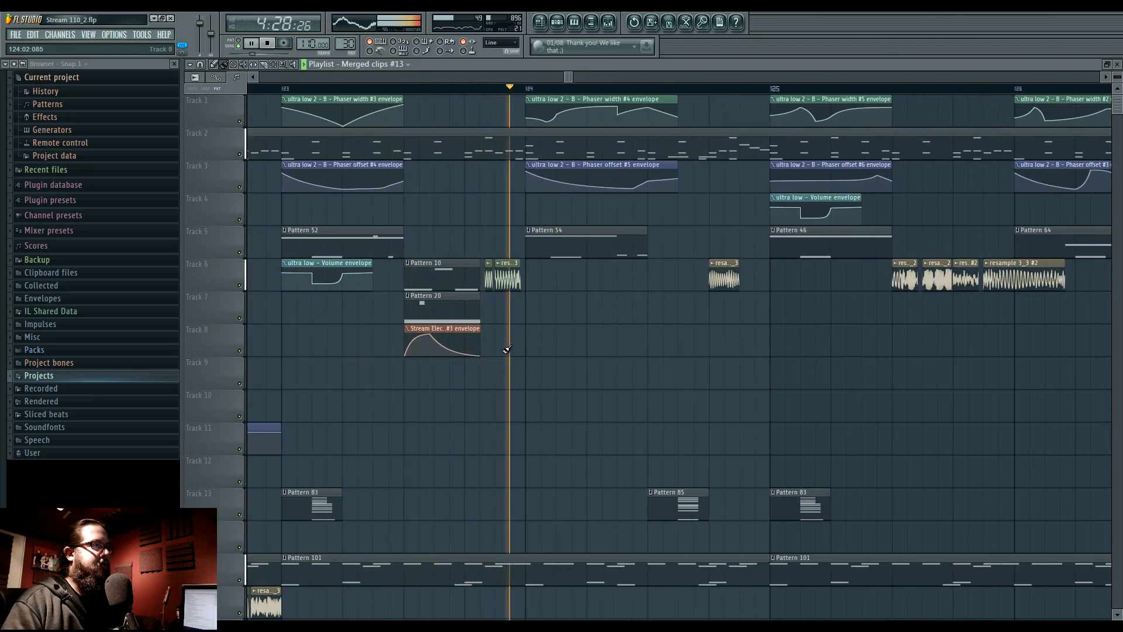
pyautogui.scroll(4, 544, 354)
pyautogui.press('space')
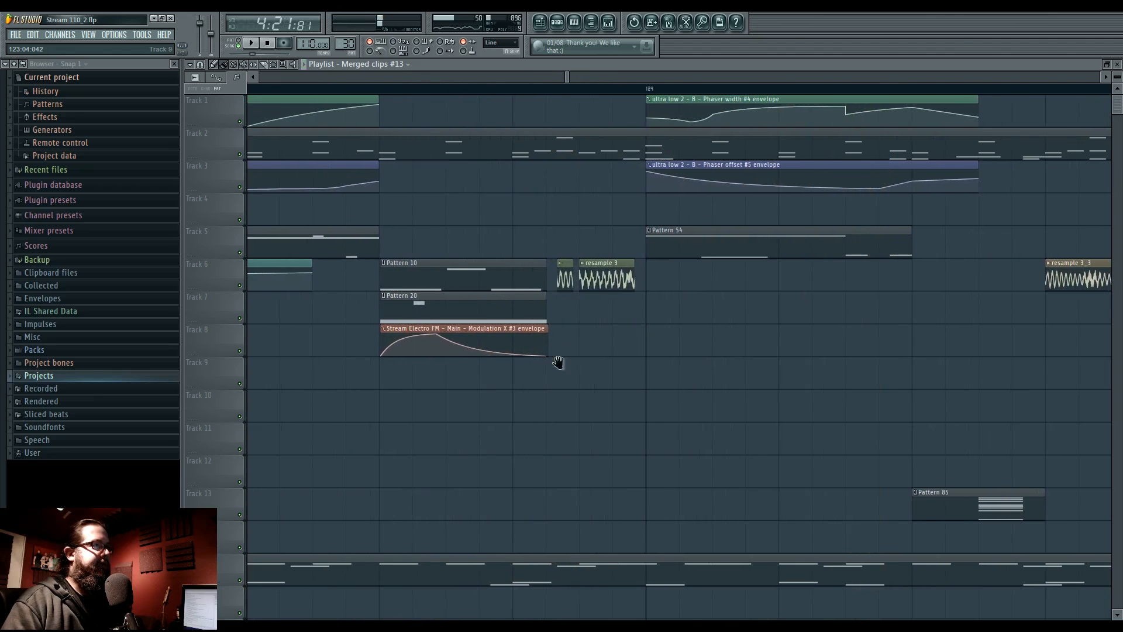
# Replay the passage from around beat 3 of bar 121 to bar 124, examining how the bass and resample clips fit together.
pyautogui.hscroll(-8, 563, 363)
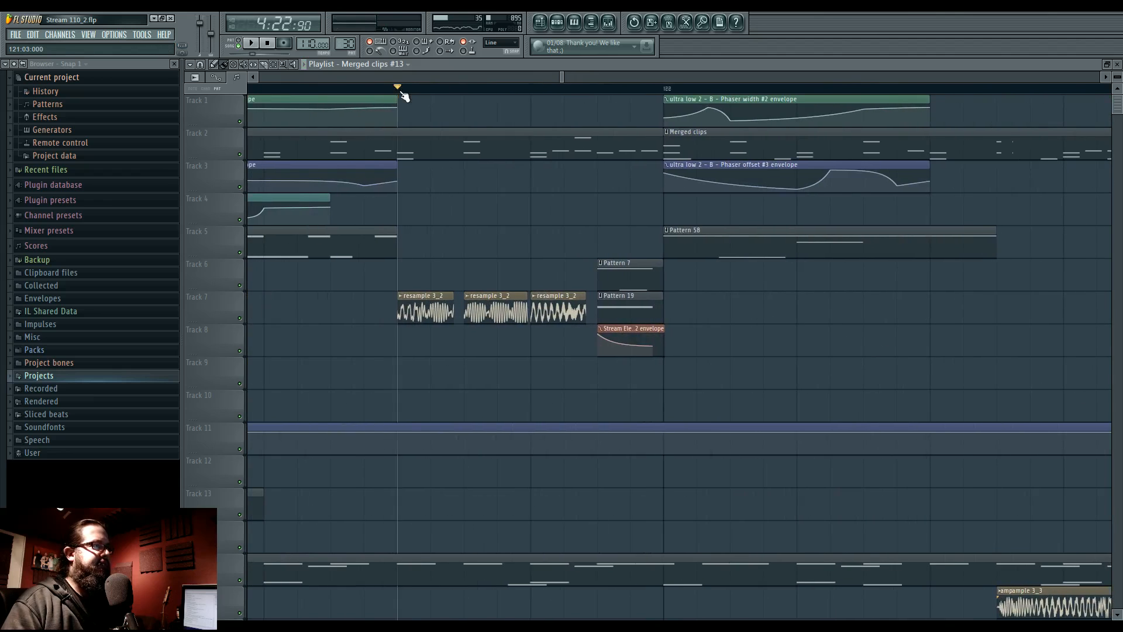
pyautogui.press('space')
pyautogui.press('space')
pyautogui.hscroll(-5, 413, 114)
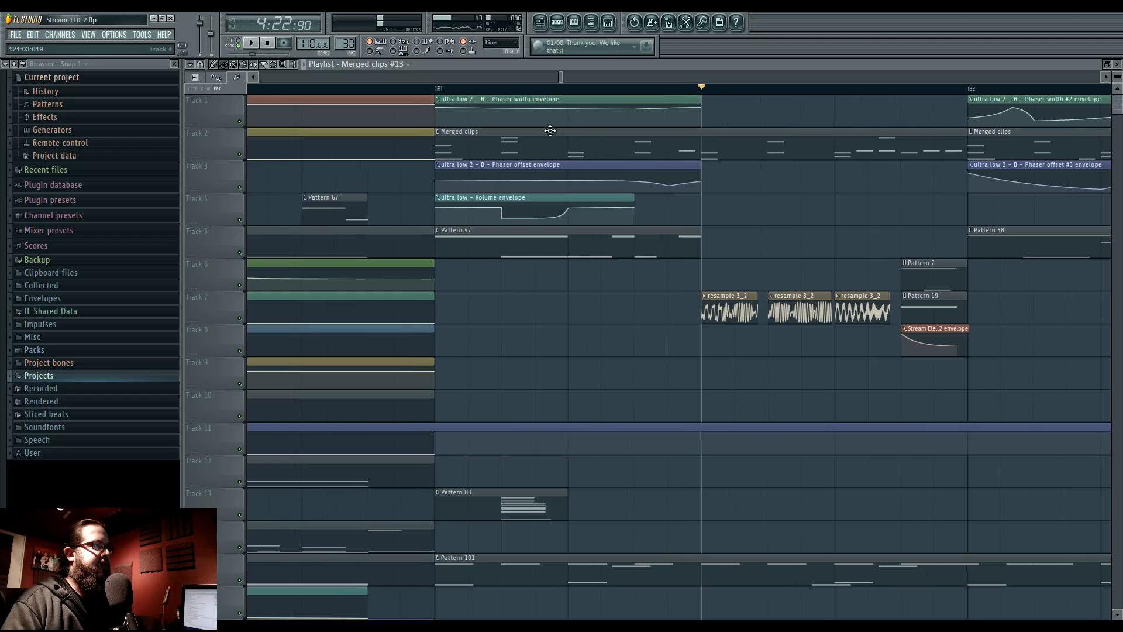
pyautogui.press('space')
pyautogui.press('space')
pyautogui.click(670, 89)
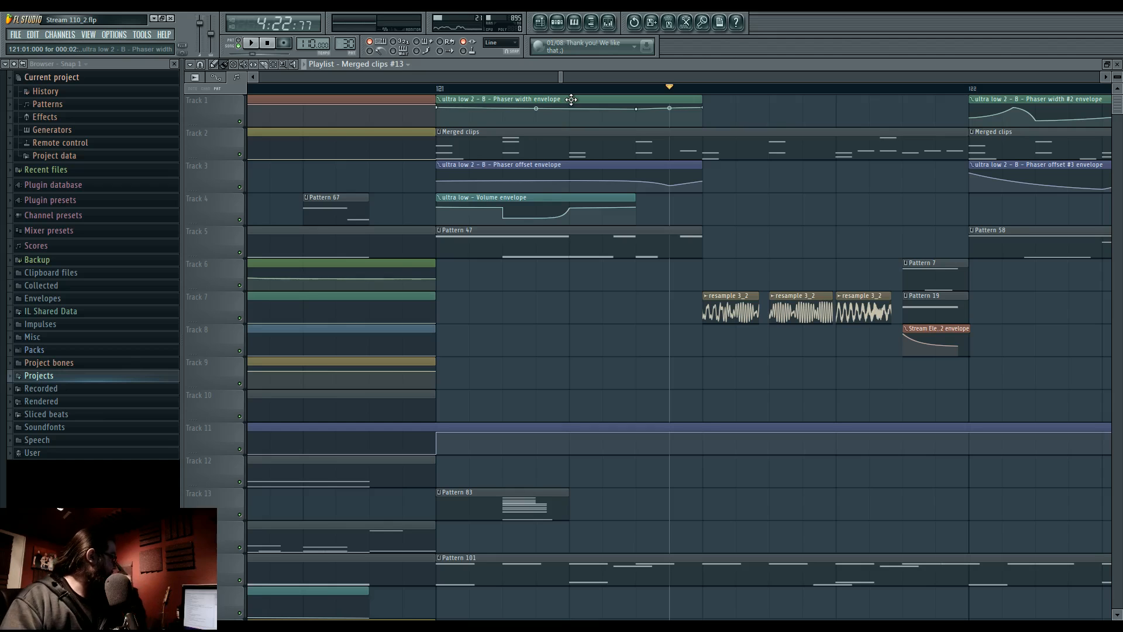
pyautogui.moveTo(589, 368); pyautogui.dragTo(323, 369)
pyautogui.press('space')
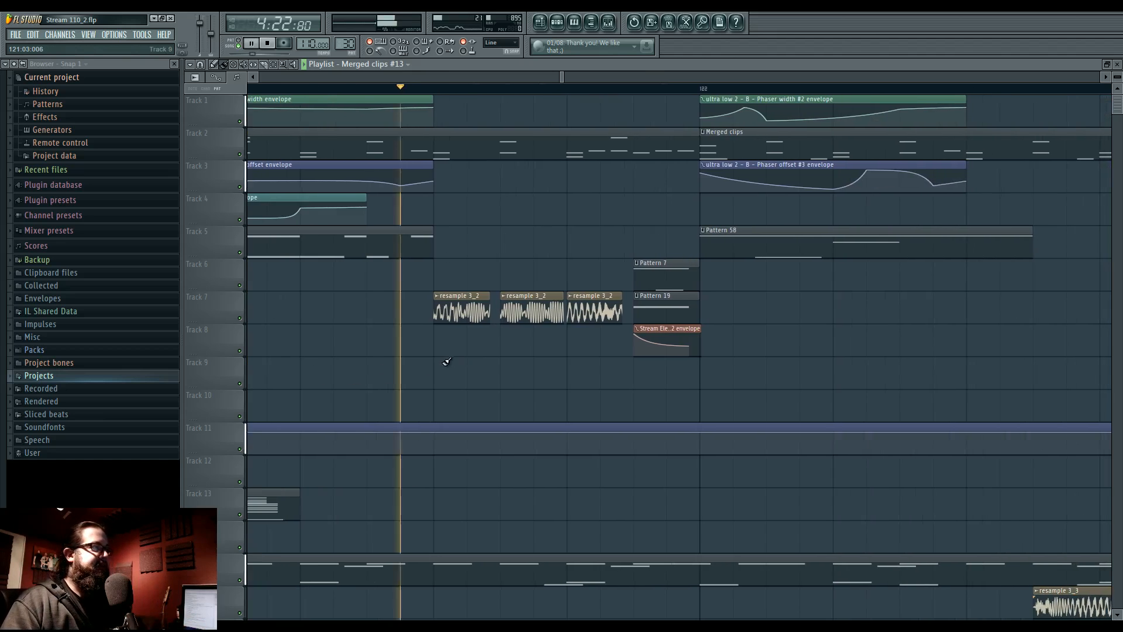
pyautogui.moveTo(843, 340); pyautogui.dragTo(495, 349)
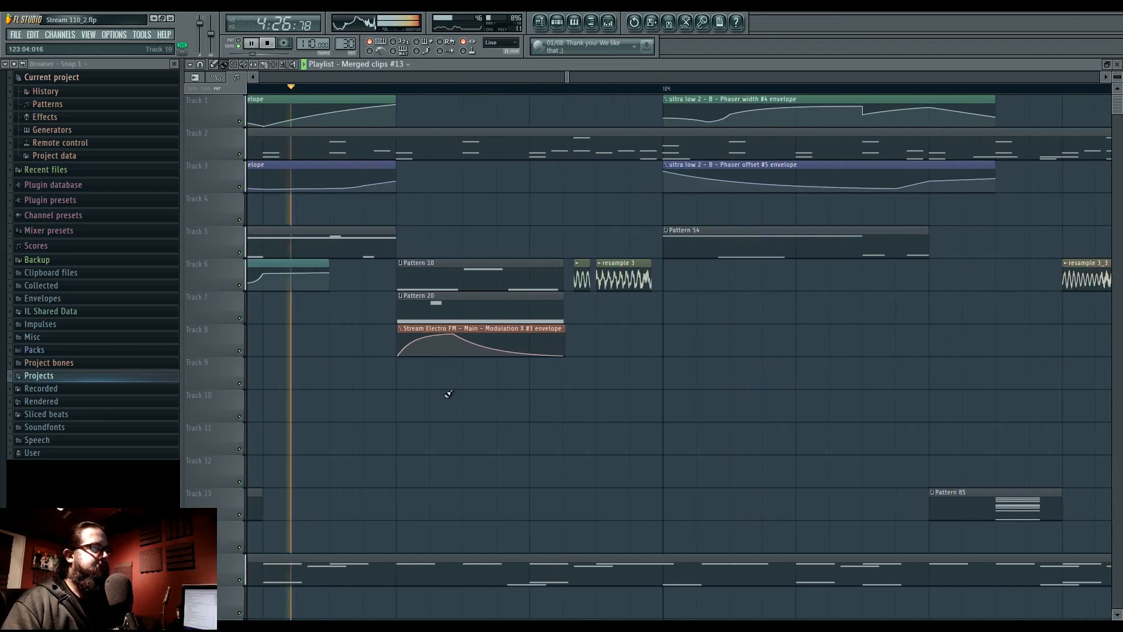
pyautogui.moveTo(409, 372); pyautogui.dragTo(602, 372)
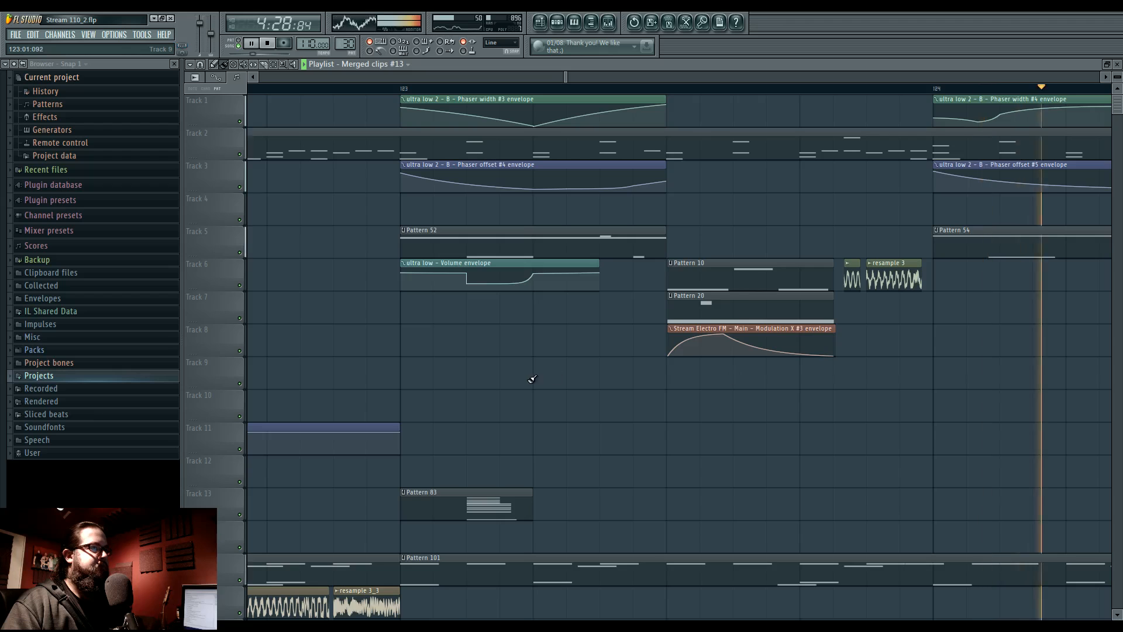
pyautogui.moveTo(480, 369); pyautogui.dragTo(868, 370)
pyautogui.scroll(-3, 868, 369)
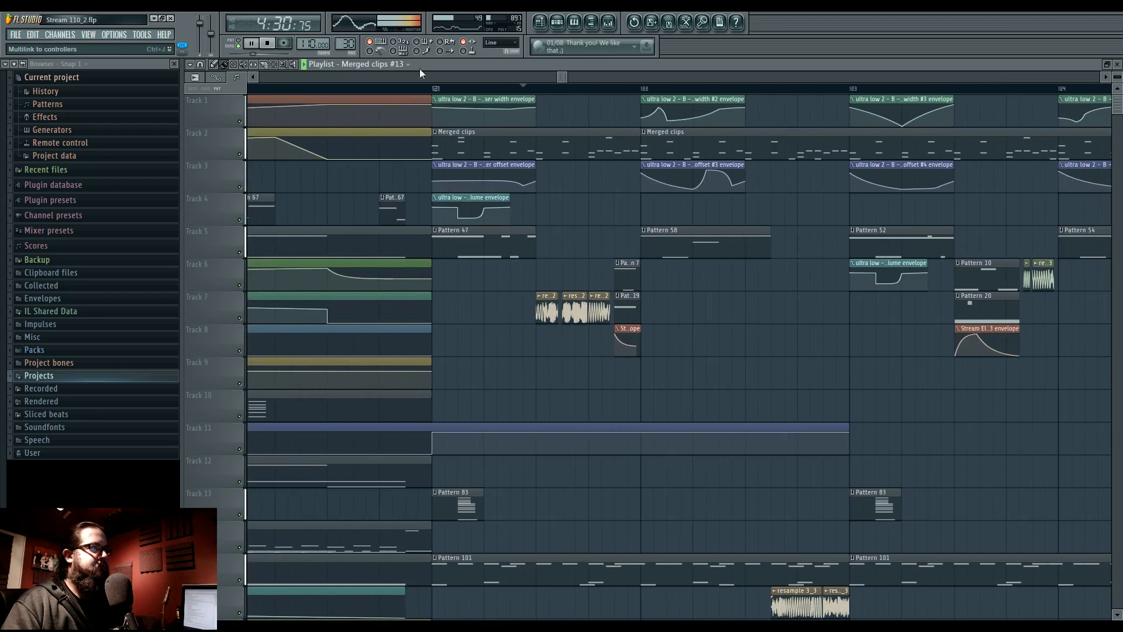
pyautogui.scroll(2, 624, 336)
pyautogui.moveTo(924, 306); pyautogui.dragTo(601, 319)
pyautogui.press('space')
# Make the Pattern 52 clip at bar 123 unique and open its bass notes.
pyautogui.click(501, 232)
pyautogui.click(524, 298)
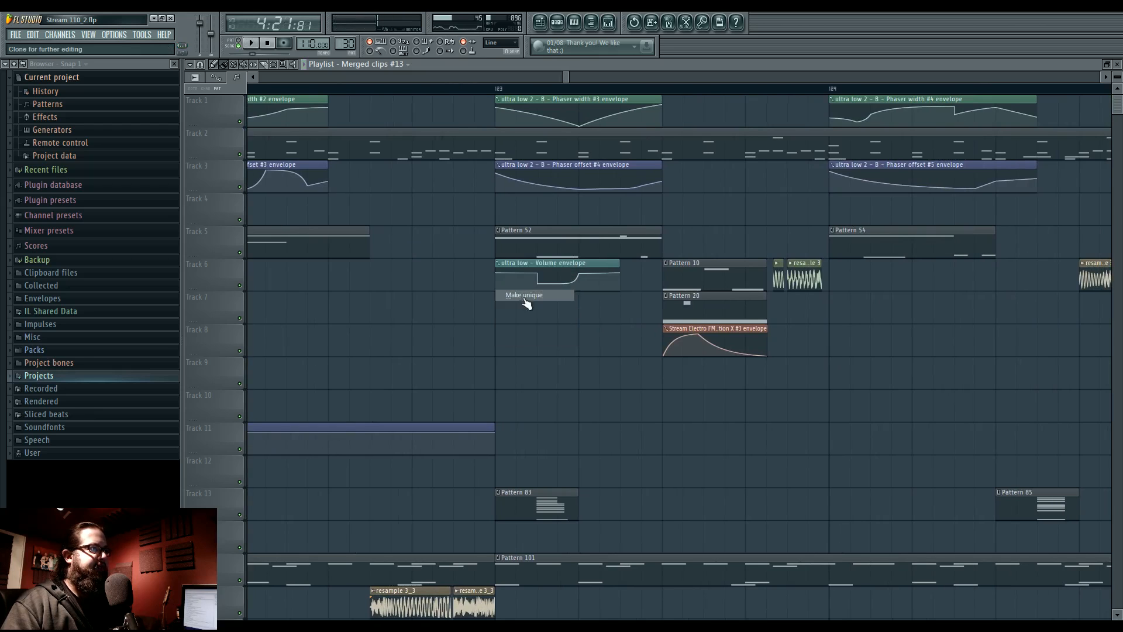
pyautogui.doubleClick(585, 238)
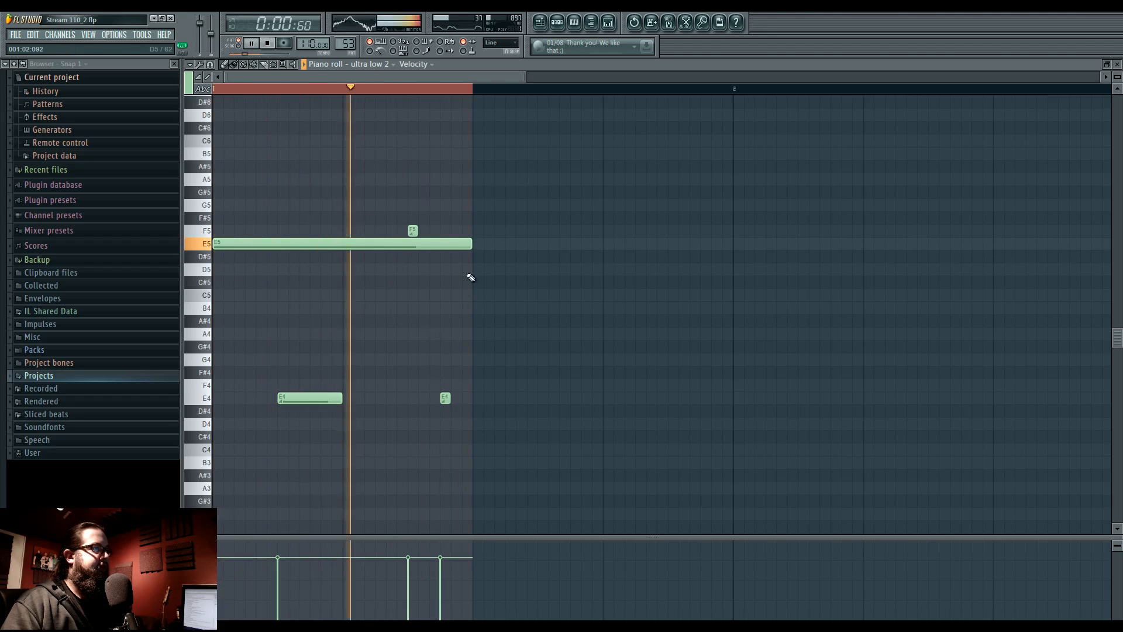
# Shorten the long E5 bass note, replace the last short E4 note with a higher one, and play from bar 123.
pyautogui.moveTo(469, 244); pyautogui.dragTo(429, 244)
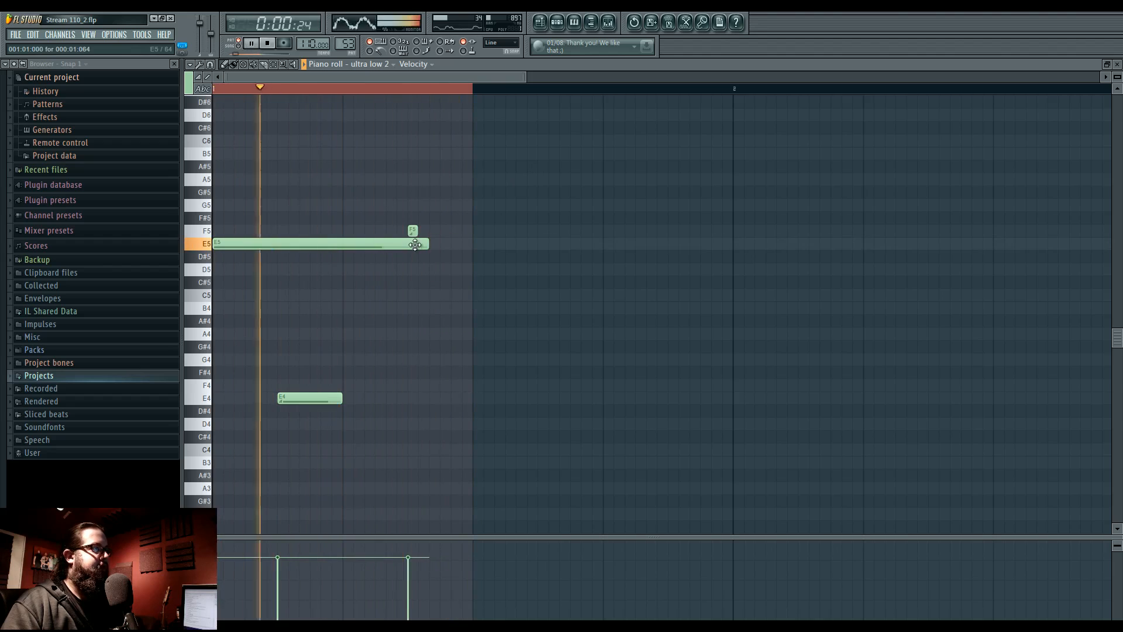
pyautogui.click(453, 140)
pyautogui.moveTo(667, 140); pyautogui.dragTo(461, 211)
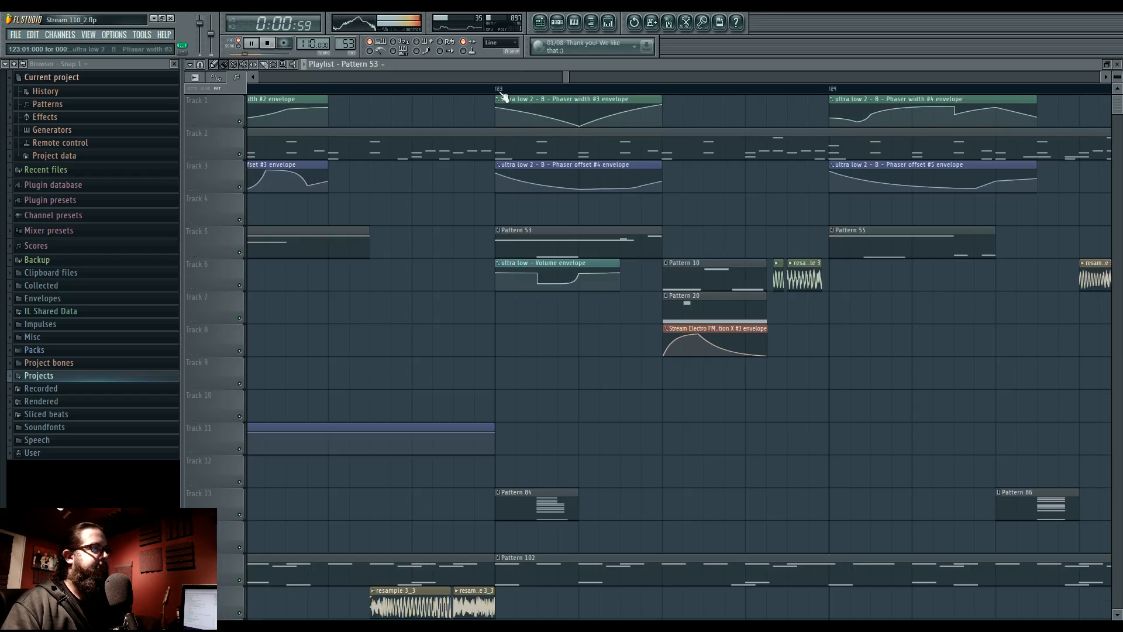
pyautogui.click(497, 89)
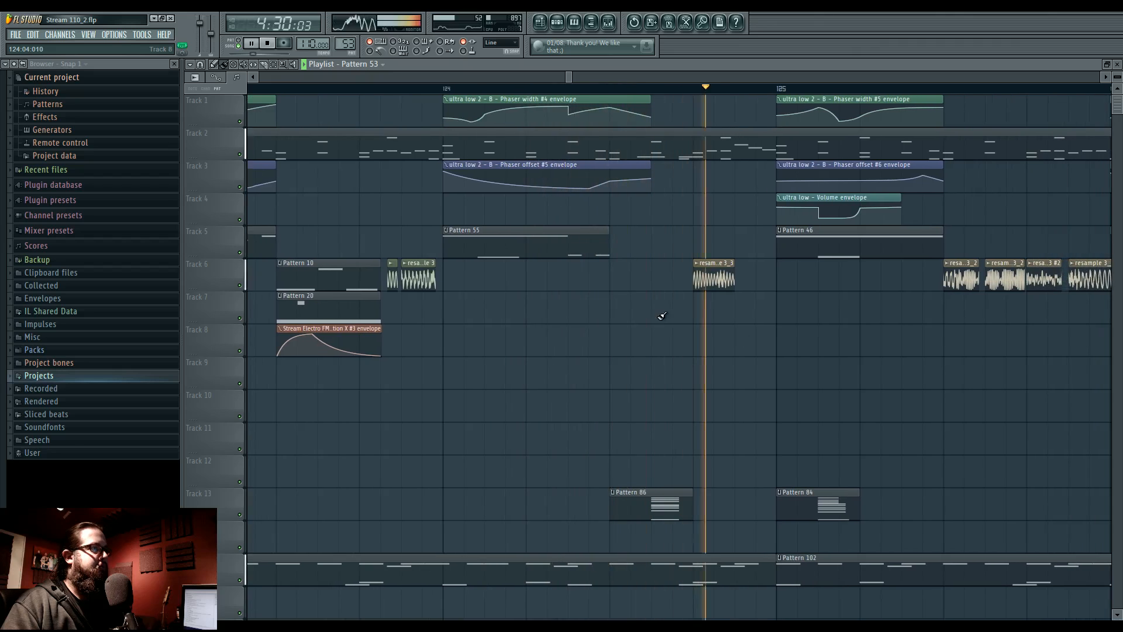
# Make the Pattern 55 clip at bar 124 unique.
pyautogui.click(446, 230)
pyautogui.click(472, 295)
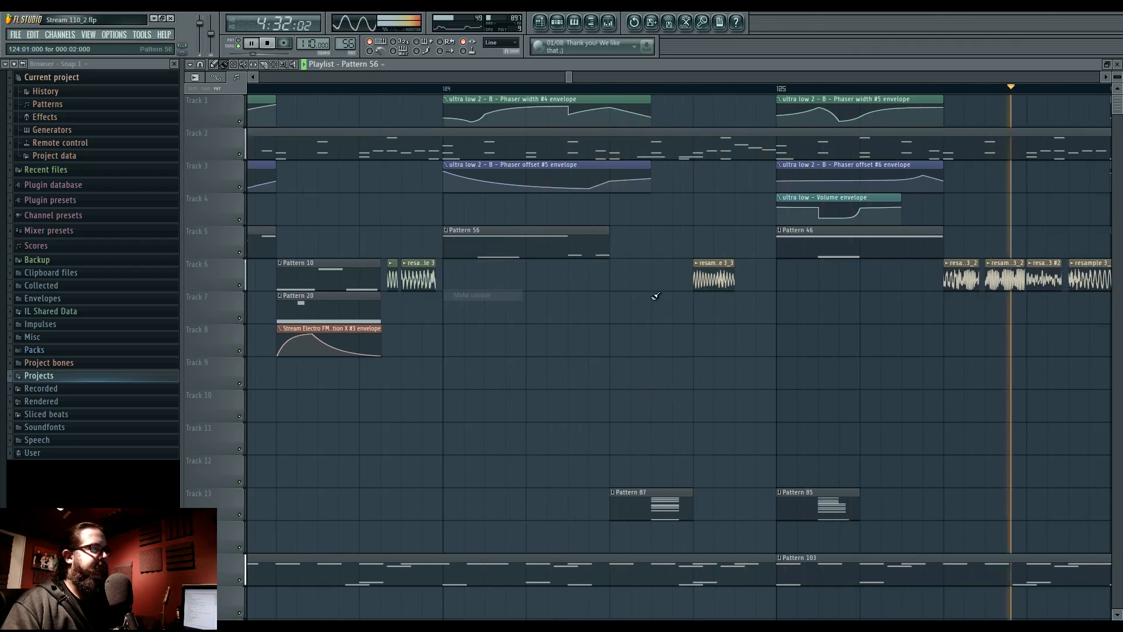
# In the Pattern 56 clip at bar 124, delete the last short A4 note and lengthen the remaining A4 note to the pattern's end.
pyautogui.doubleClick(549, 253)
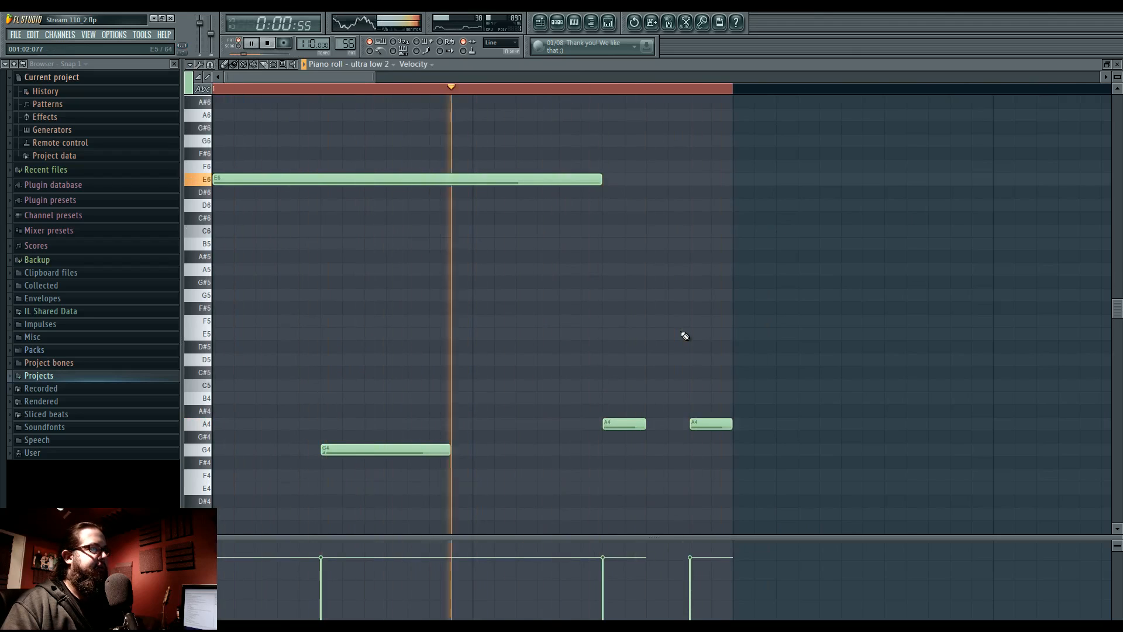
pyautogui.rightClick(710, 423)
pyautogui.moveTo(646, 424); pyautogui.dragTo(720, 423)
pyautogui.click(539, 25)
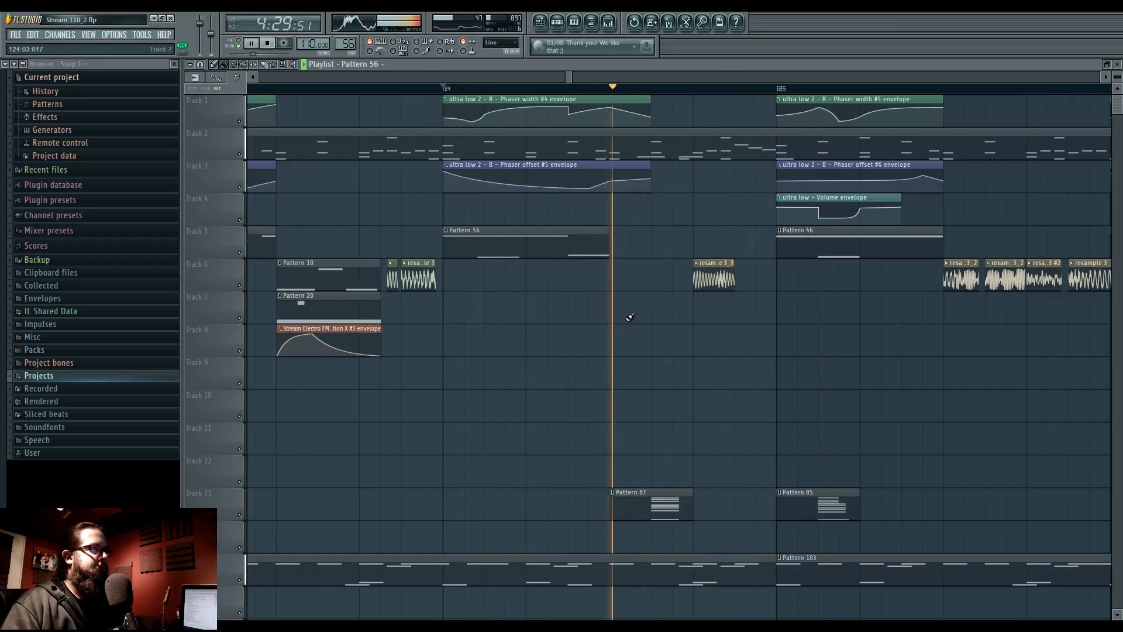
pyautogui.scroll(-3, 631, 321)
pyautogui.press('space')
# Open the Pattern 104 clip's Plucky 3 #2 notes on Track 27 and play the pattern on its own.
pyautogui.scroll(-5, 640, 374)
pyautogui.doubleClick(645, 438)
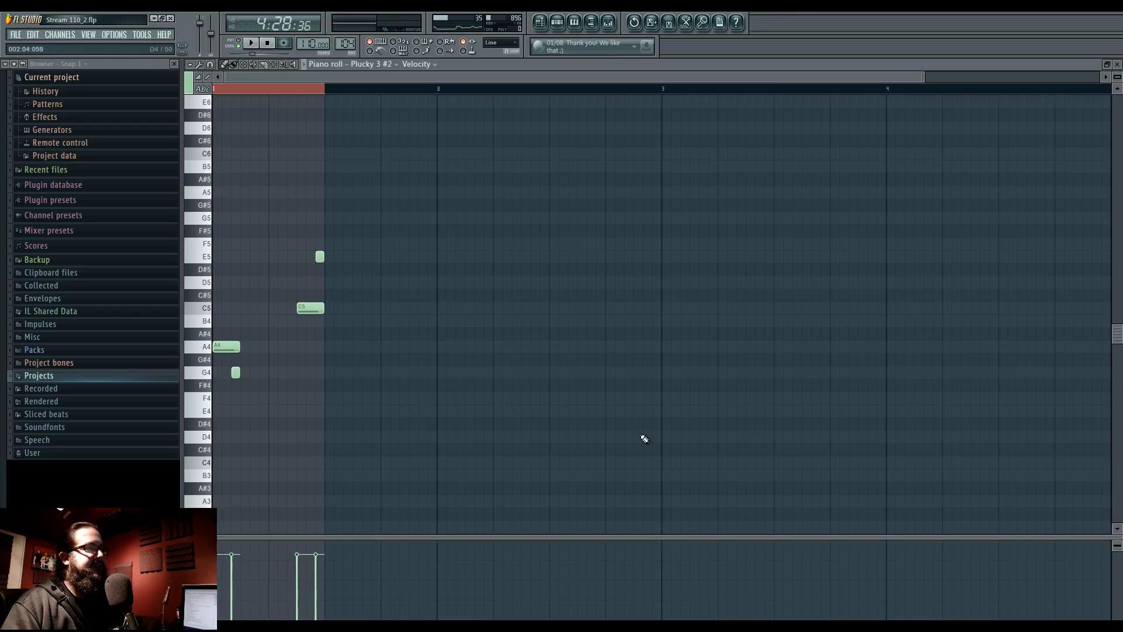
pyautogui.click(250, 45)
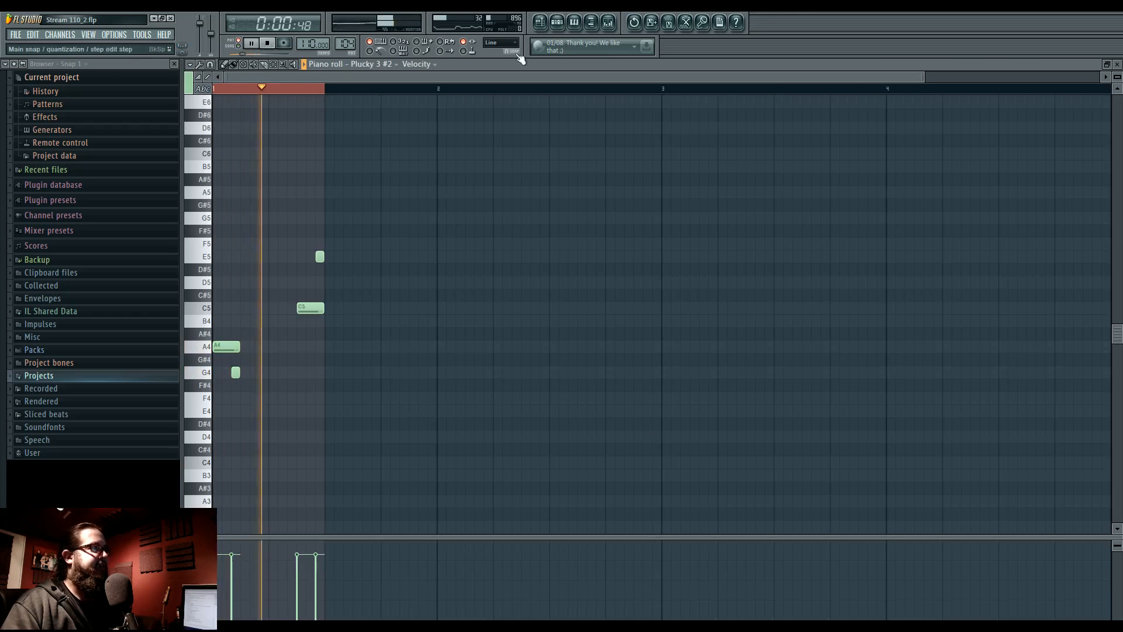
# In Insert 38's Fruity Parametric EQ 2, reduce the high shelf boost and shift the band 5 cut down to about 4909 Hz.
pyautogui.click(608, 23)
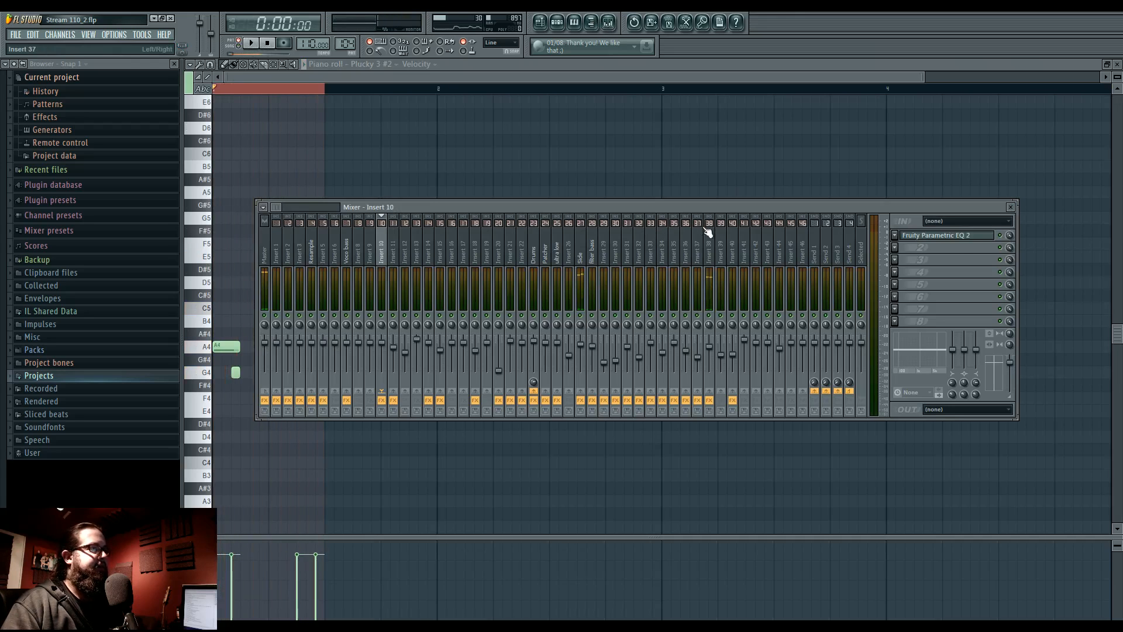
pyautogui.click(934, 247)
pyautogui.press('space')
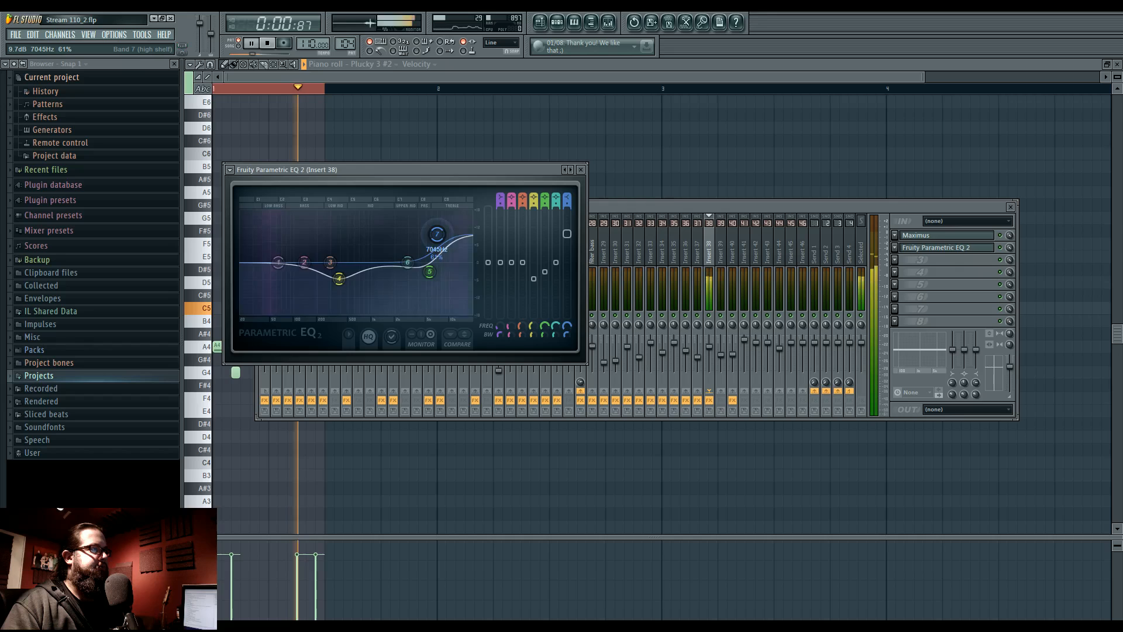
pyautogui.moveTo(440, 248); pyautogui.dragTo(425, 269)
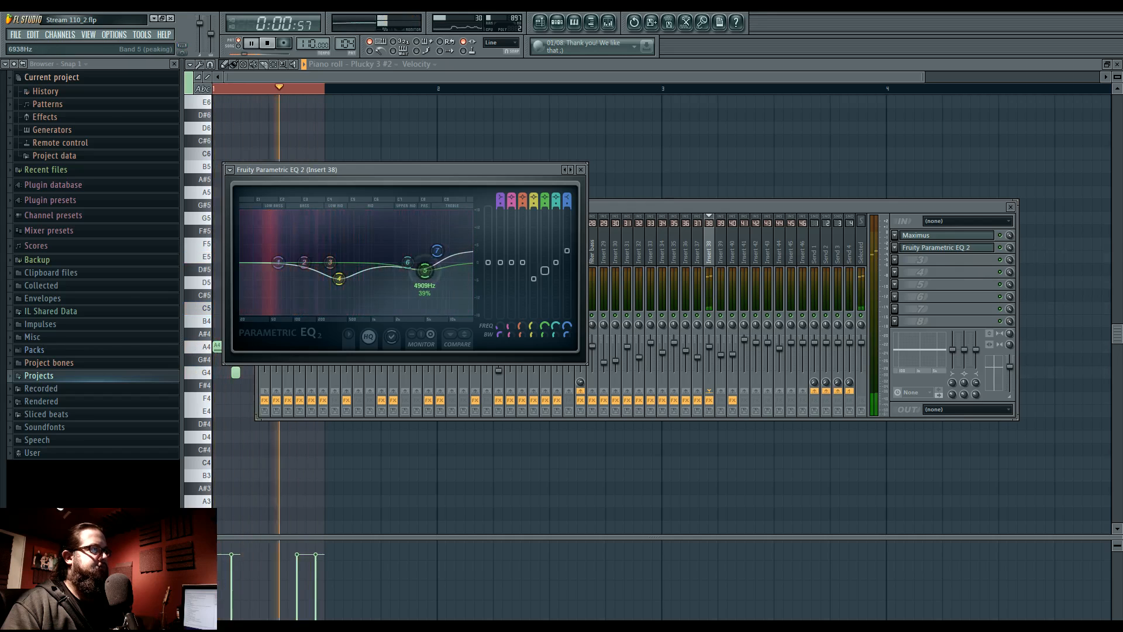
pyautogui.click(572, 64)
pyautogui.press('space')
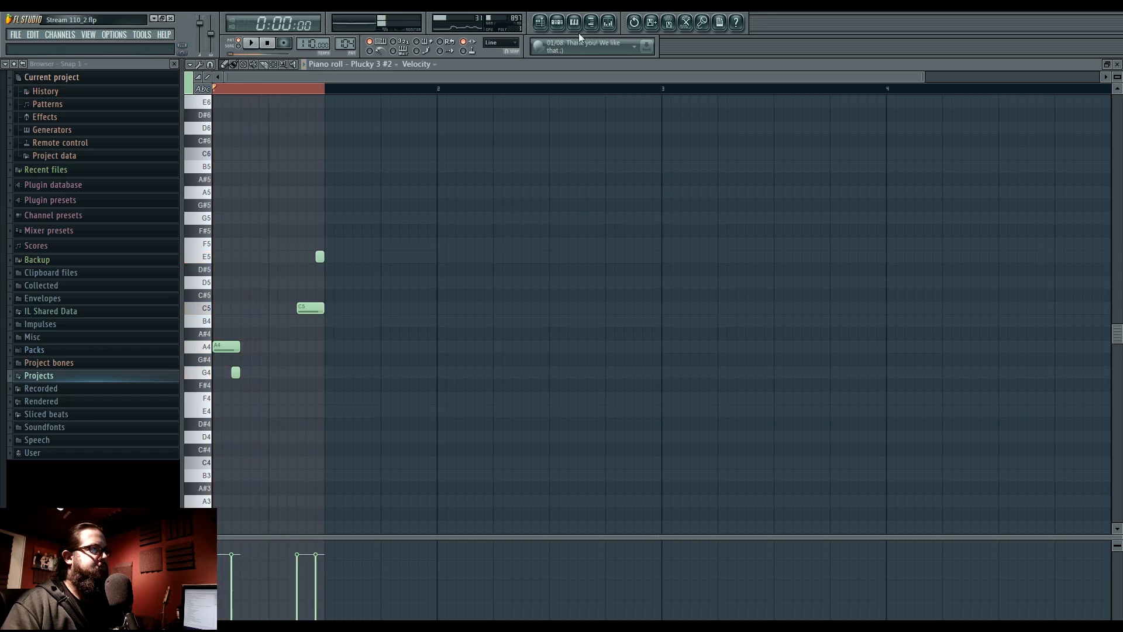
# Play the pluck pattern and examine the Maximus on the Side mixer track, including its low and master bands.
pyautogui.click(612, 25)
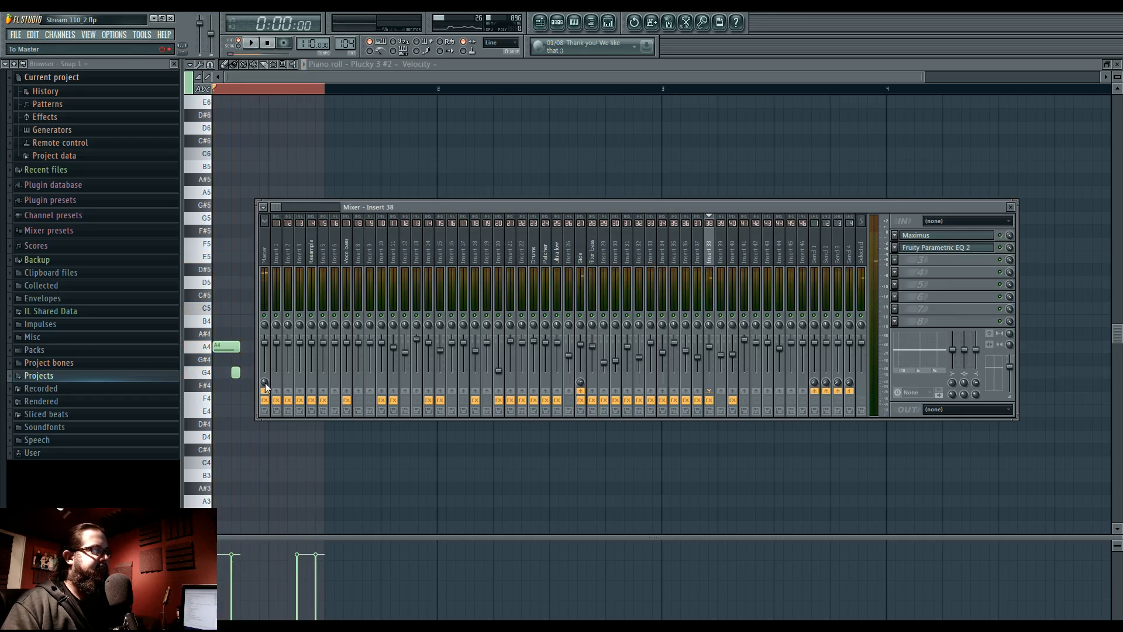
pyautogui.press('space')
pyautogui.click(582, 258)
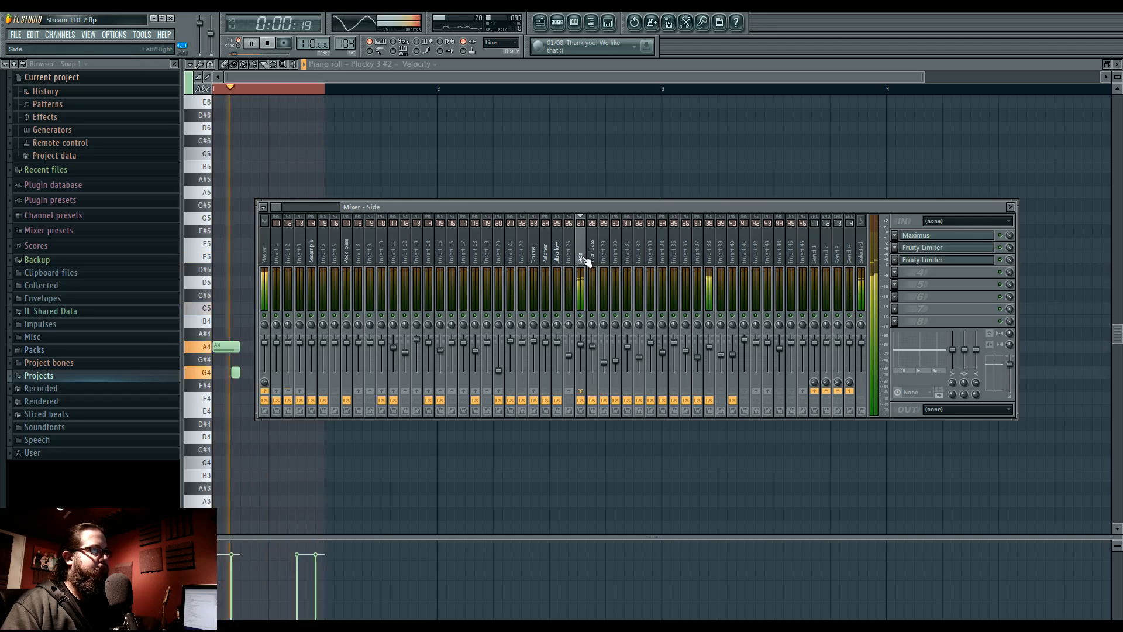
pyautogui.click(948, 235)
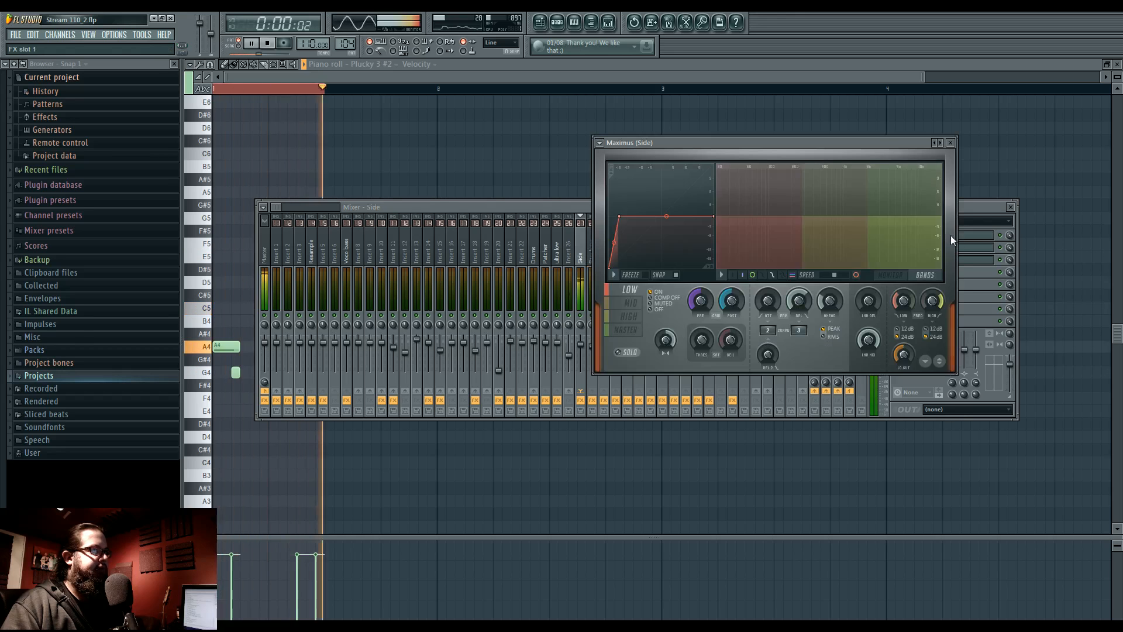
pyautogui.moveTo(794, 146); pyautogui.dragTo(631, 166)
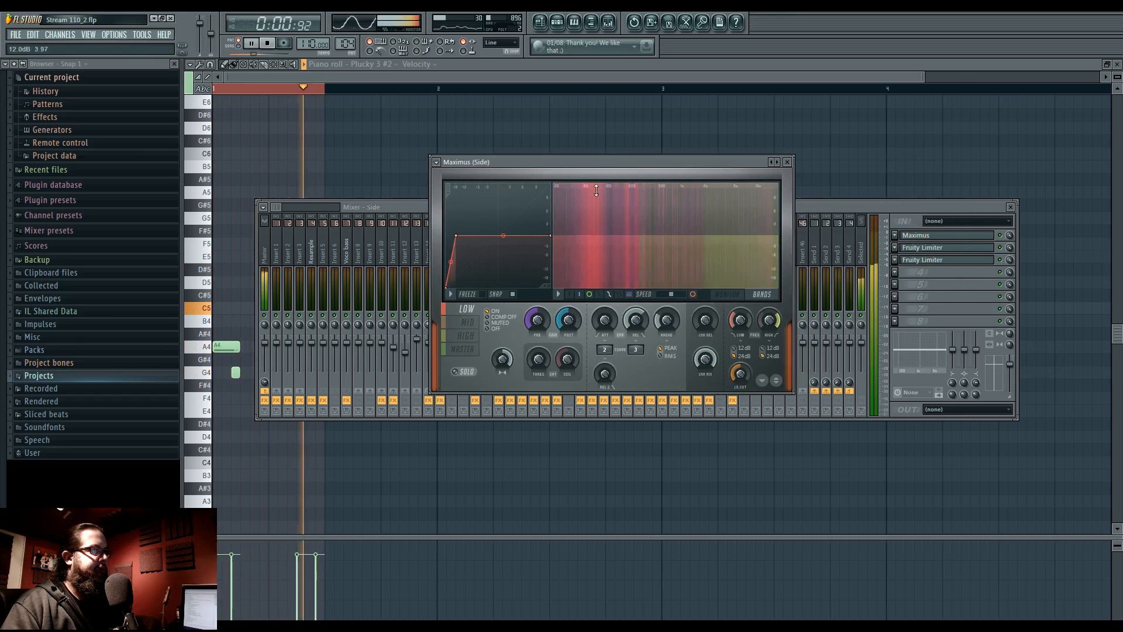
pyautogui.click(462, 349)
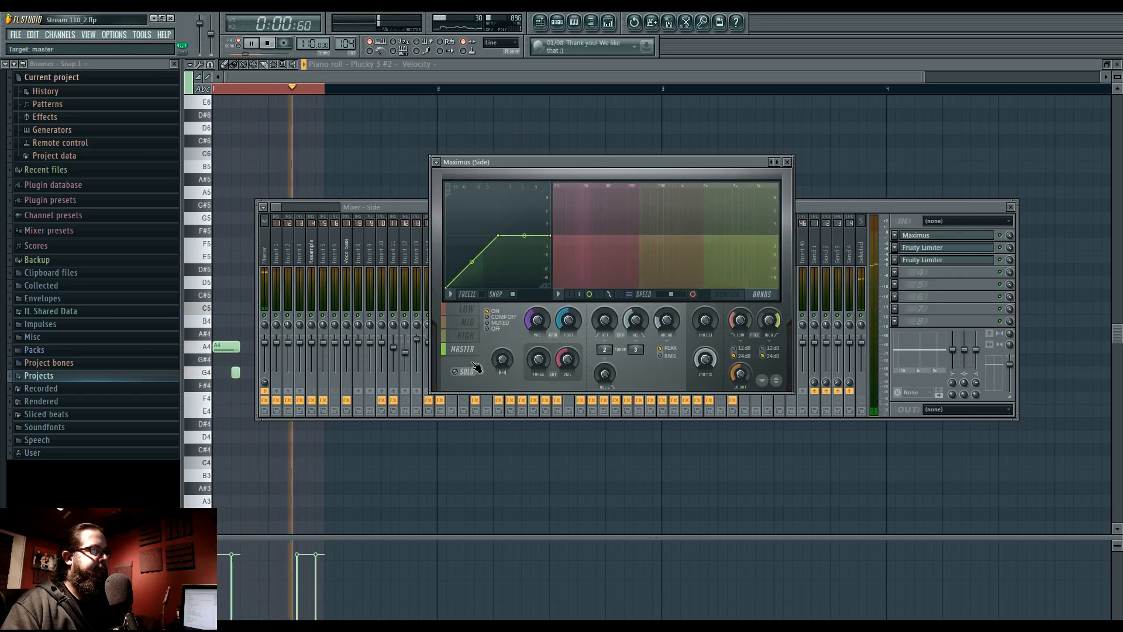
# Check the two Fruity Limiter effects on the Side mixer track.
pyautogui.click(923, 248)
pyautogui.click(922, 261)
pyautogui.press('space')
pyautogui.click(922, 261)
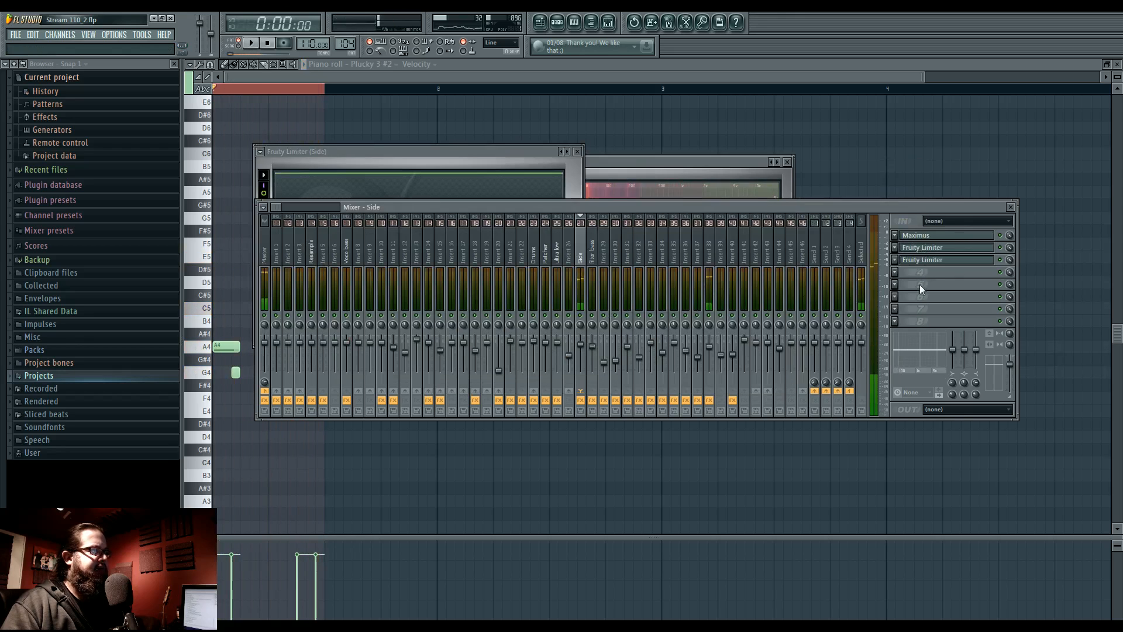
# Play the pluck pattern and remove Insert 38's direct routing to the Master.
pyautogui.press('space')
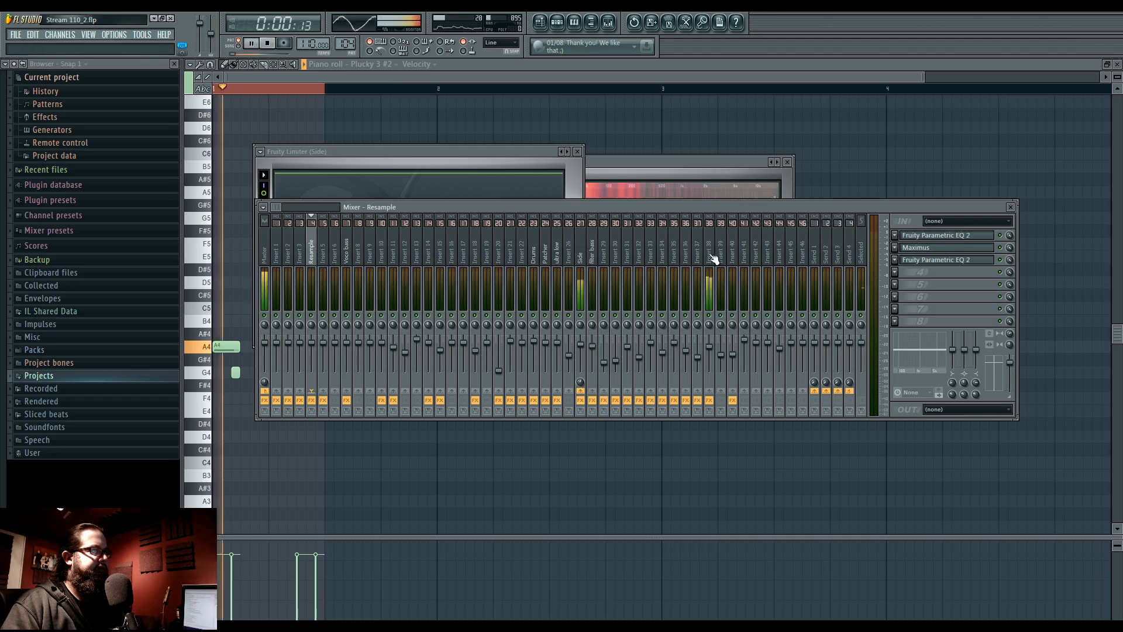
pyautogui.click(710, 258)
pyautogui.click(267, 391)
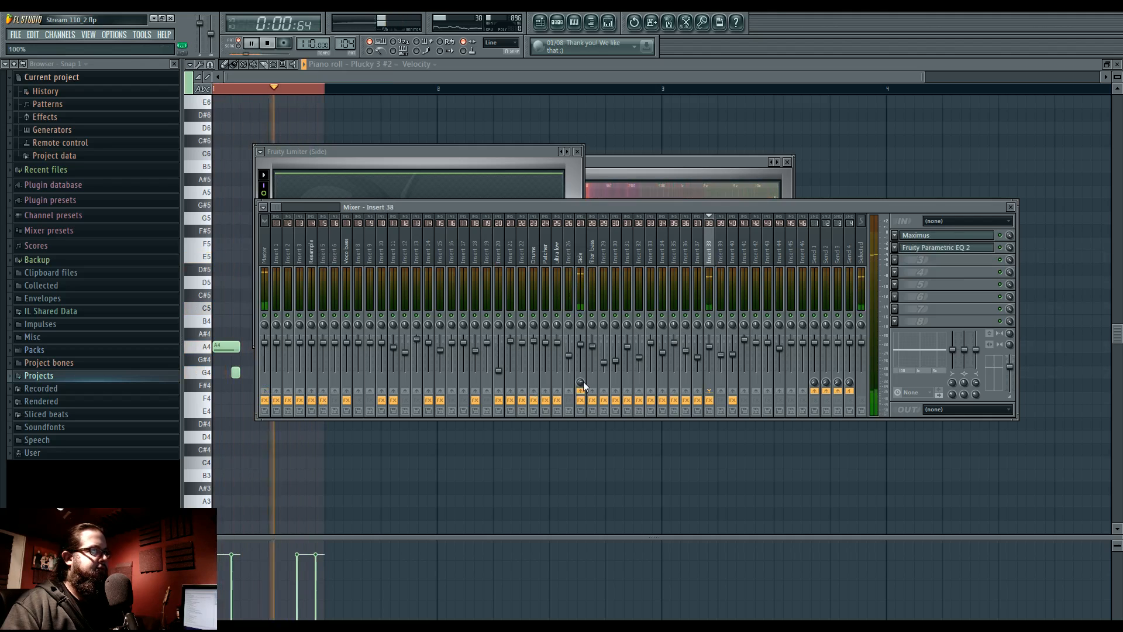
pyautogui.press('space')
# Open the resample 3_3 clip on Track 16 before bar 123 and check its mixer routing and the Side track's effects during playback.
pyautogui.press('F5')
pyautogui.scroll(-5, 570, 203)
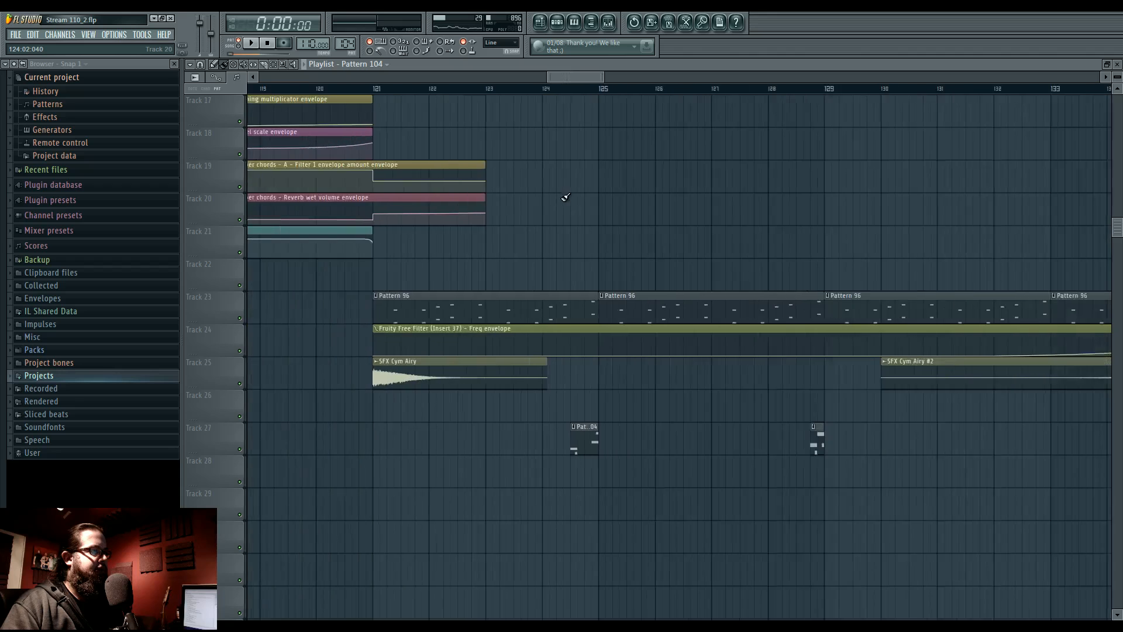
pyautogui.moveTo(621, 214); pyautogui.dragTo(636, 258)
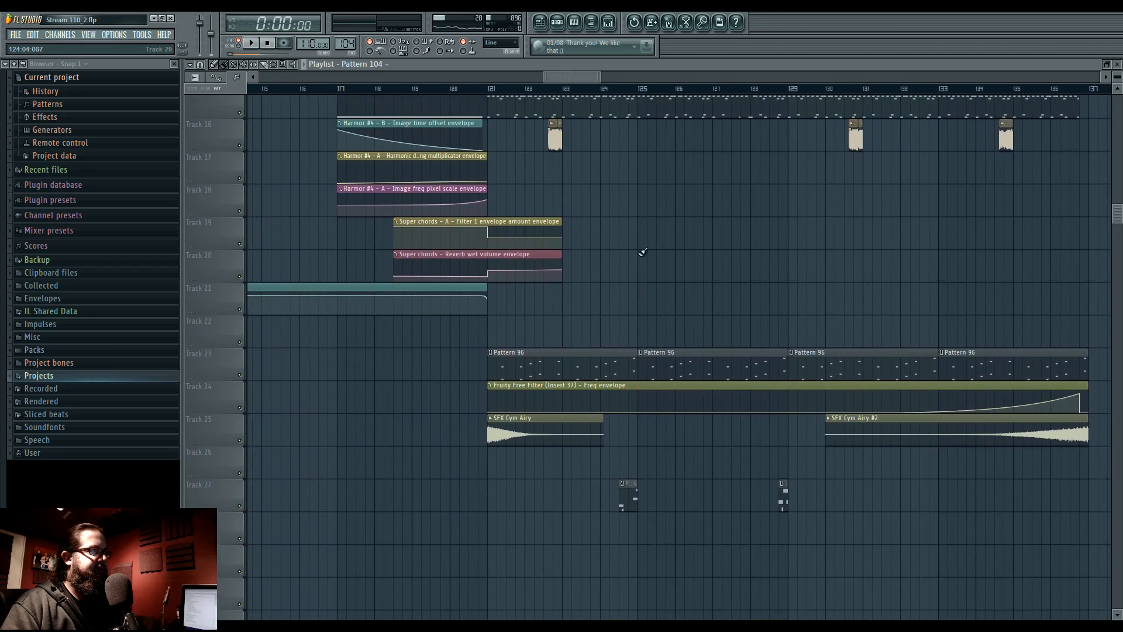
pyautogui.doubleClick(556, 139)
pyautogui.doubleClick(929, 155)
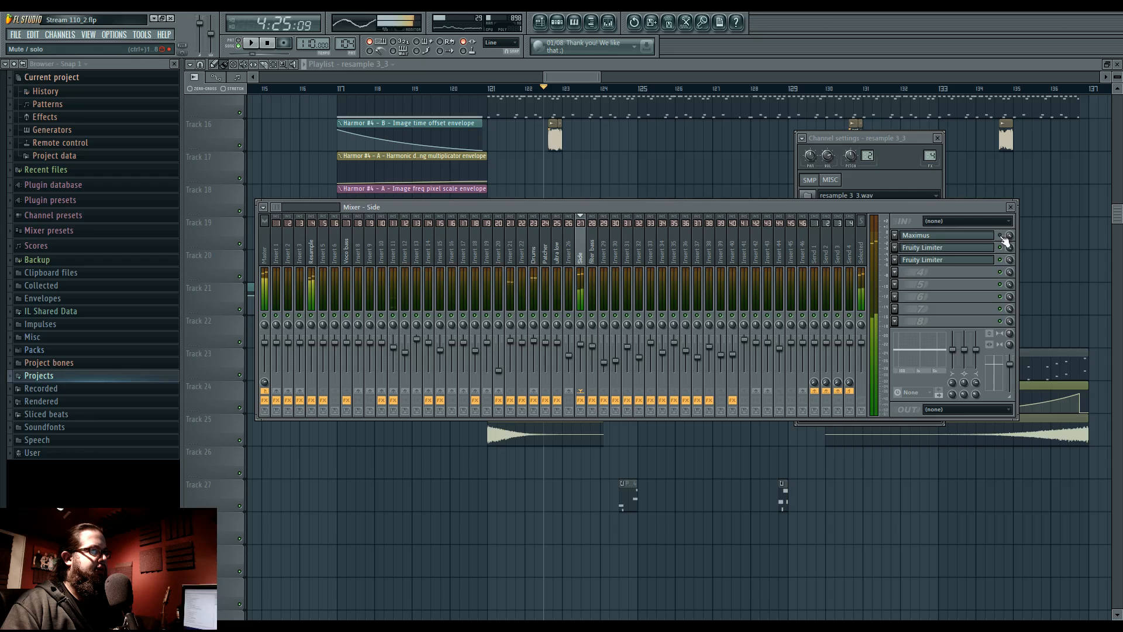
pyautogui.rightClick(694, 170)
pyautogui.press('space')
# Listen to the passage from bar 123 to bar 125, and play the Plucky 3 #2 pattern alone while watching its mixer levels.
pyautogui.moveTo(667, 183); pyautogui.dragTo(529, 435)
pyautogui.scroll(3, 454, 397)
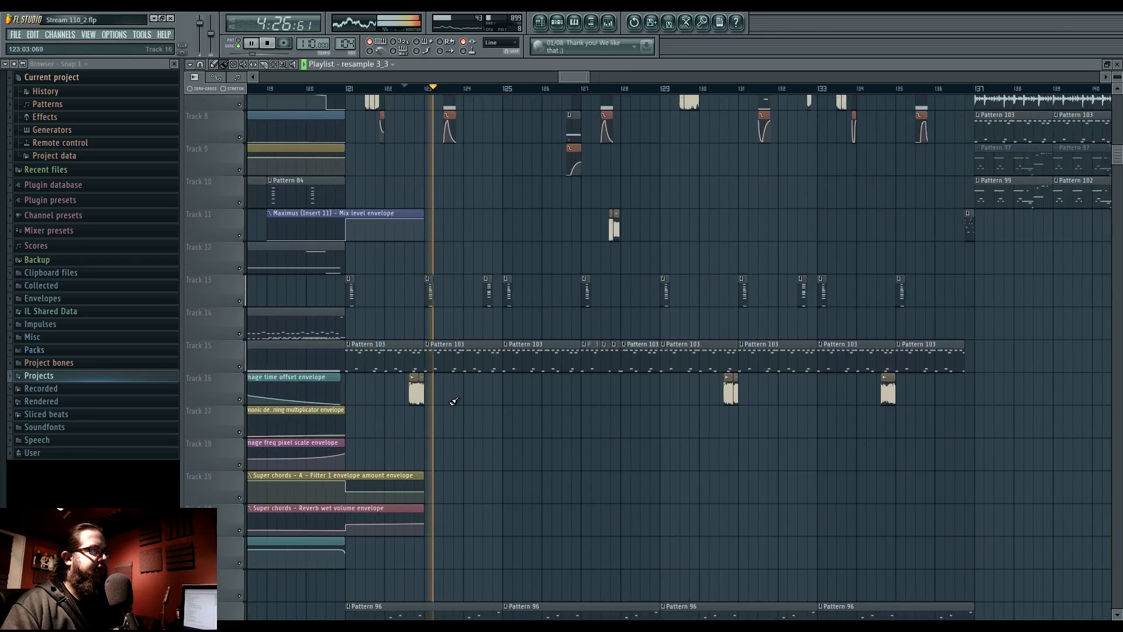
pyautogui.moveTo(481, 315); pyautogui.dragTo(487, 468)
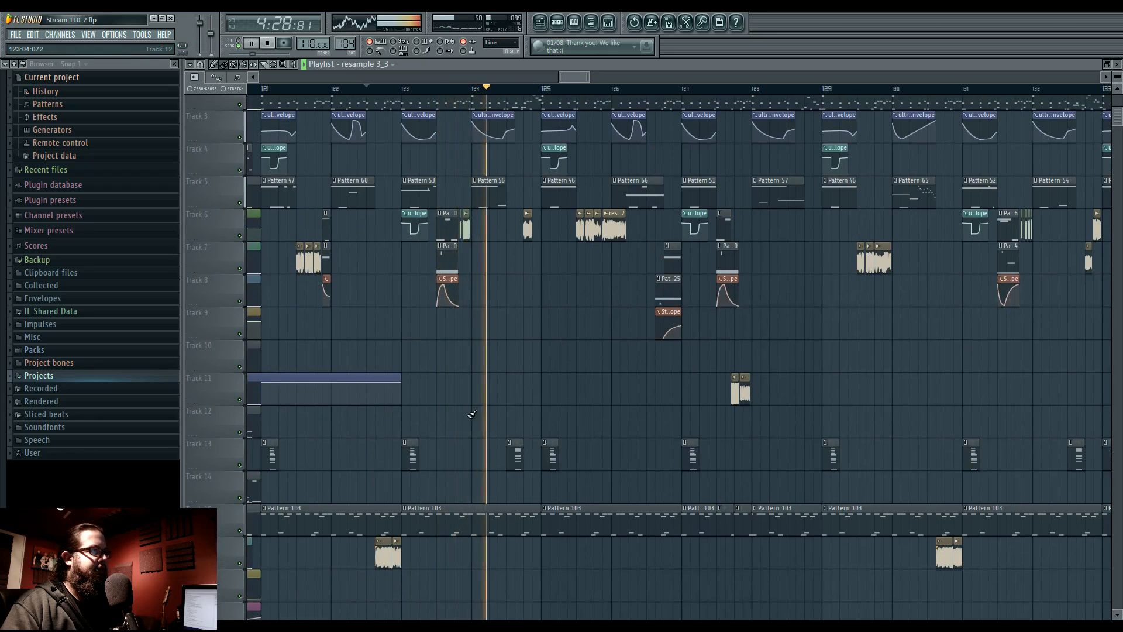
pyautogui.moveTo(486, 418); pyautogui.dragTo(558, 328)
pyautogui.doubleClick(581, 426)
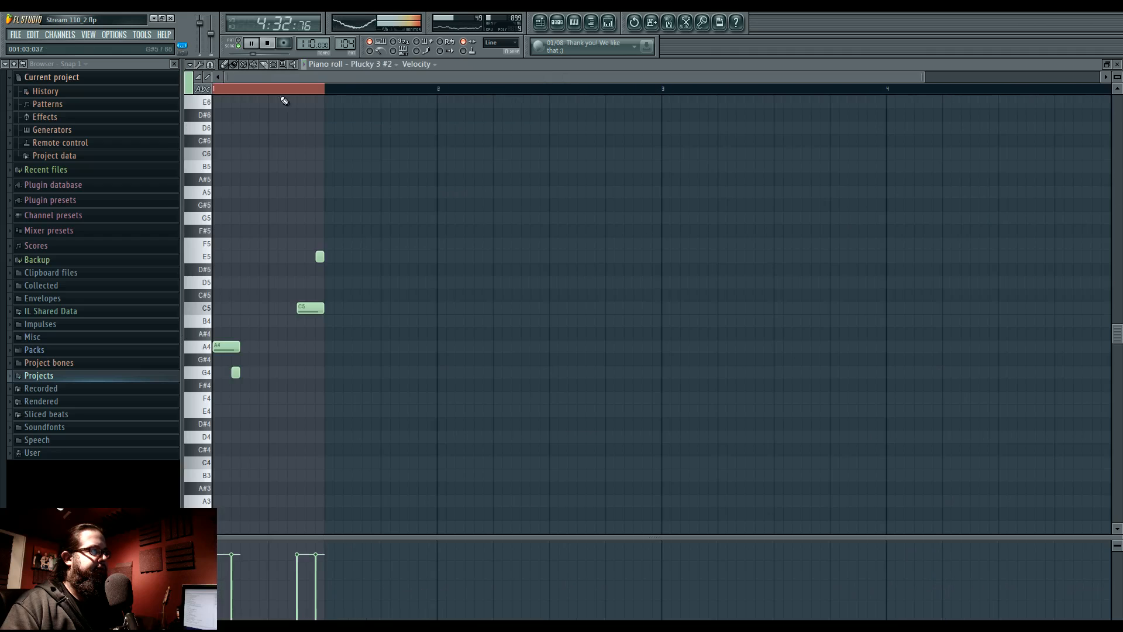
pyautogui.click(239, 44)
pyautogui.click(611, 24)
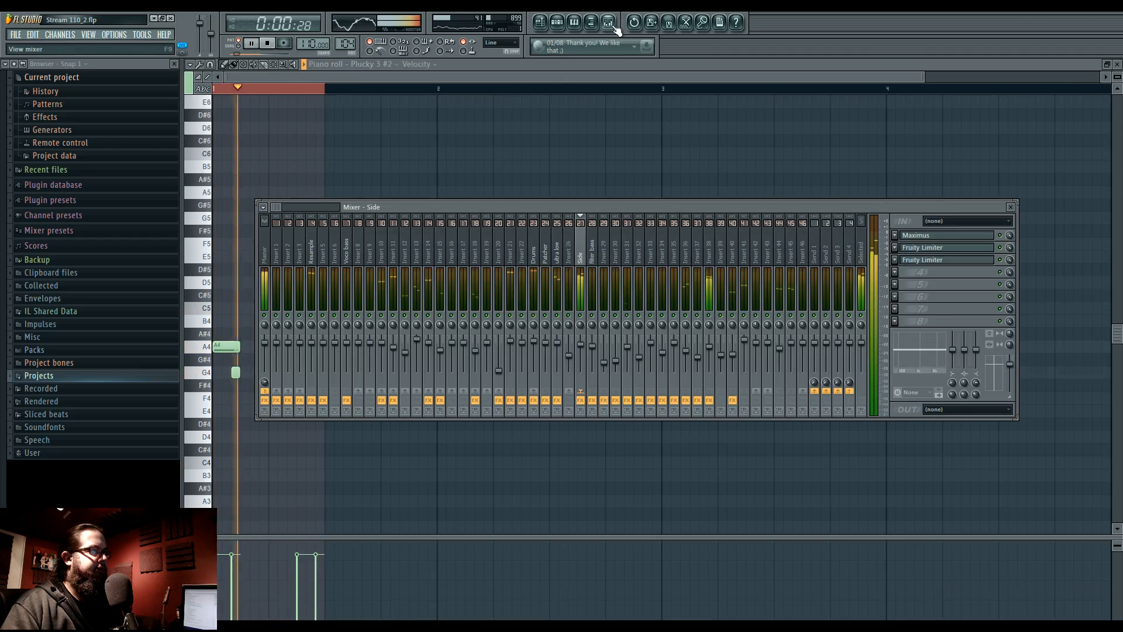
pyautogui.click(540, 22)
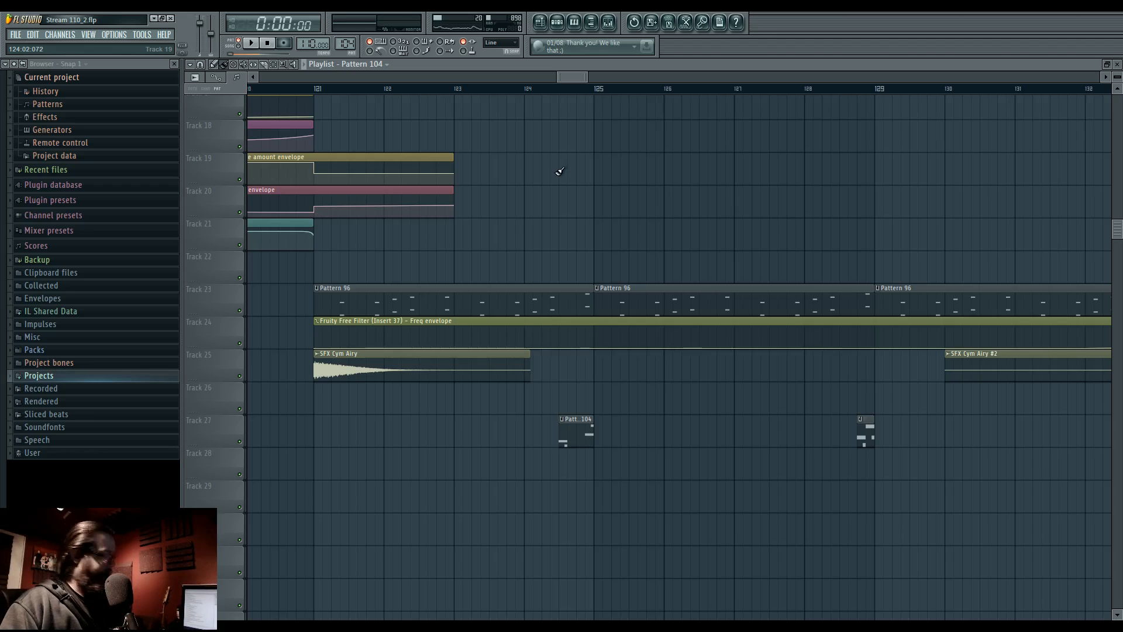
# Move the two short pluck pattern clips before bars 125 and 129 from Track 27 up to Track 11.
pyautogui.scroll(-3, 589, 230)
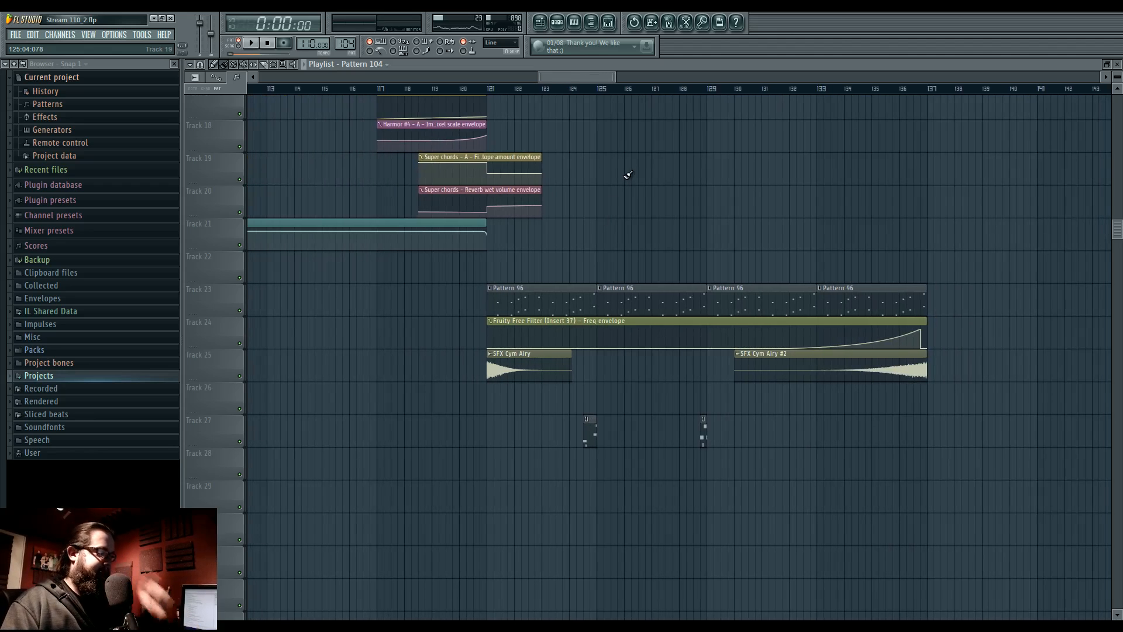
pyautogui.scroll(6, 649, 175)
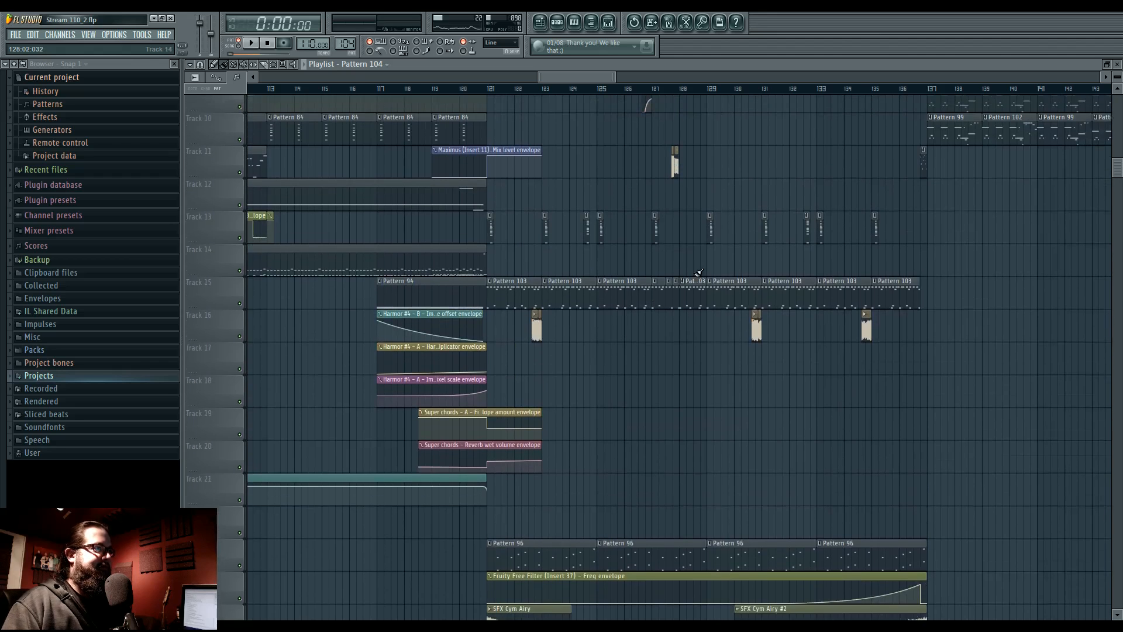
pyautogui.scroll(-3, 652, 381)
pyautogui.moveTo(571, 514); pyautogui.dragTo(762, 546)
pyautogui.scroll(6, 591, 537)
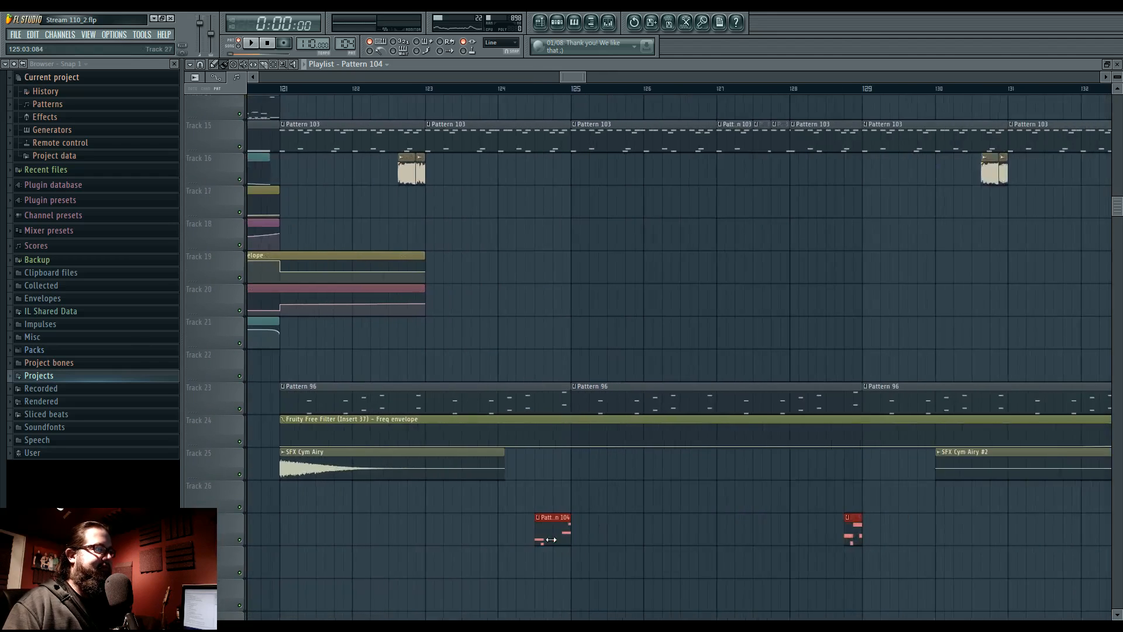
pyautogui.moveTo(571, 536); pyautogui.dragTo(583, 445)
pyautogui.scroll(-5, 451, 413)
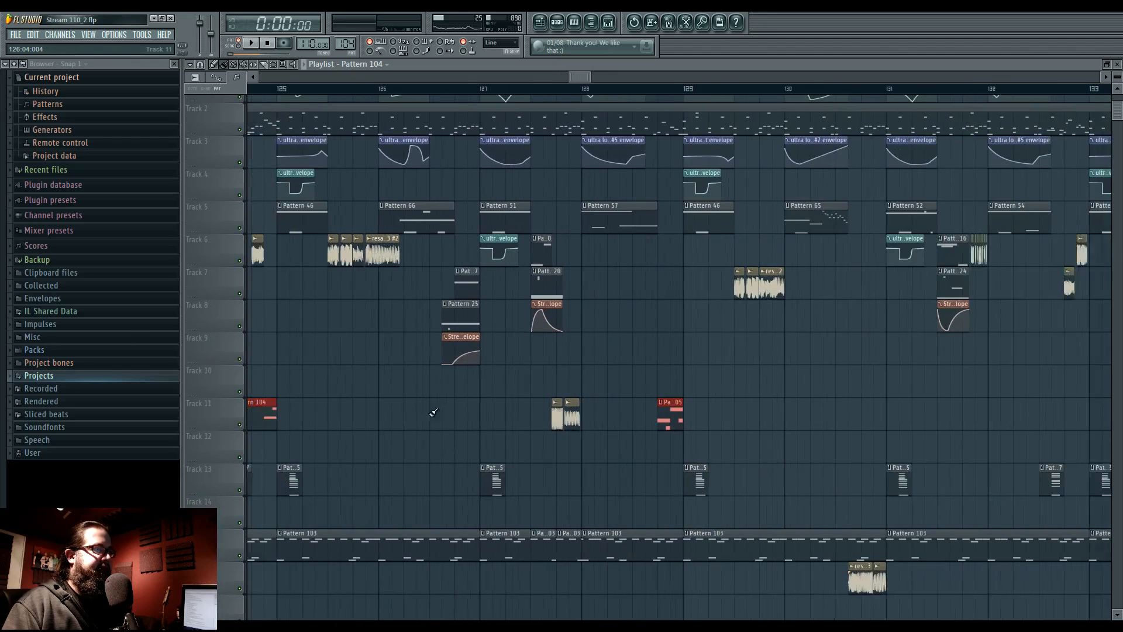
# Look over the arrangement from bar 121 to bar 137 around the pluck clips on Track 11.
pyautogui.scroll(5, 569, 373)
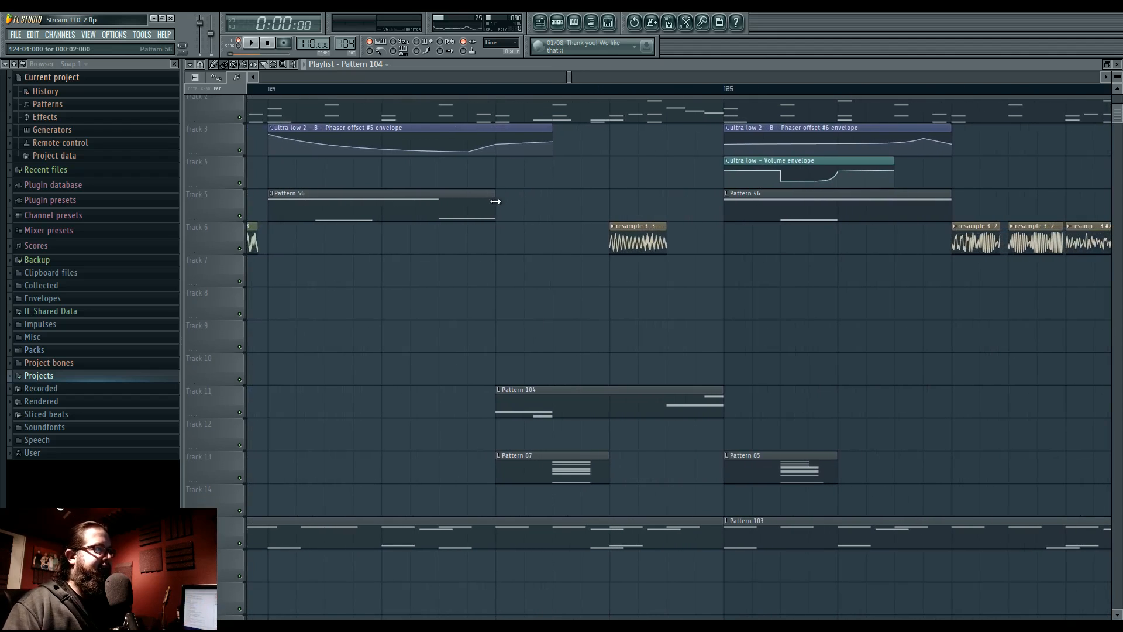
pyautogui.scroll(-10, 550, 369)
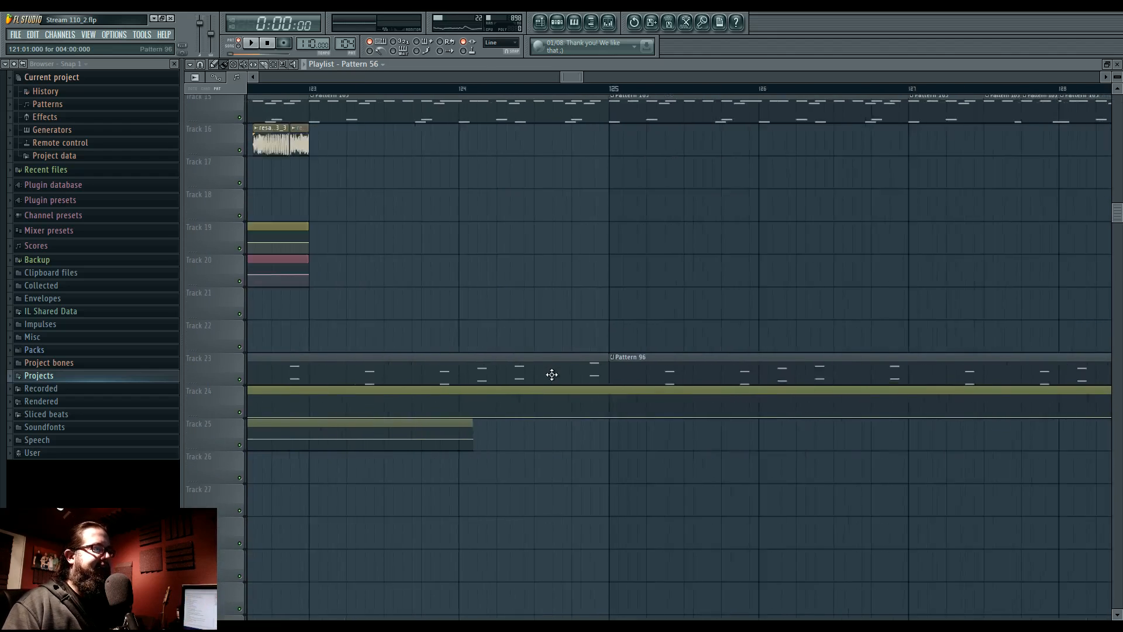
pyautogui.scroll(10, 555, 387)
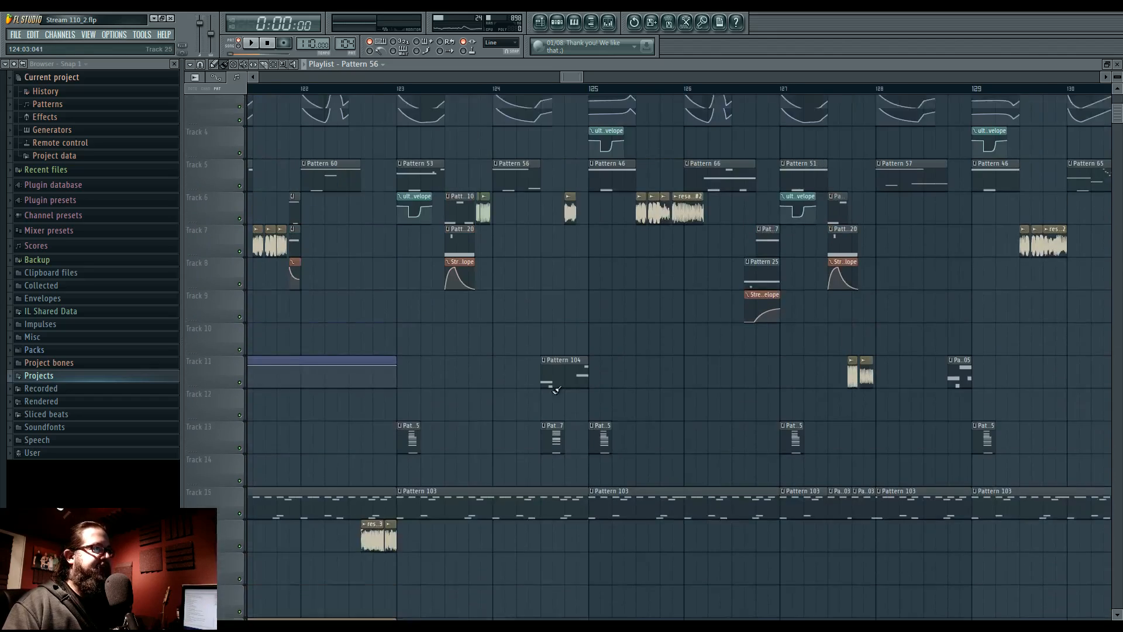
pyautogui.hscroll(4, 551, 397)
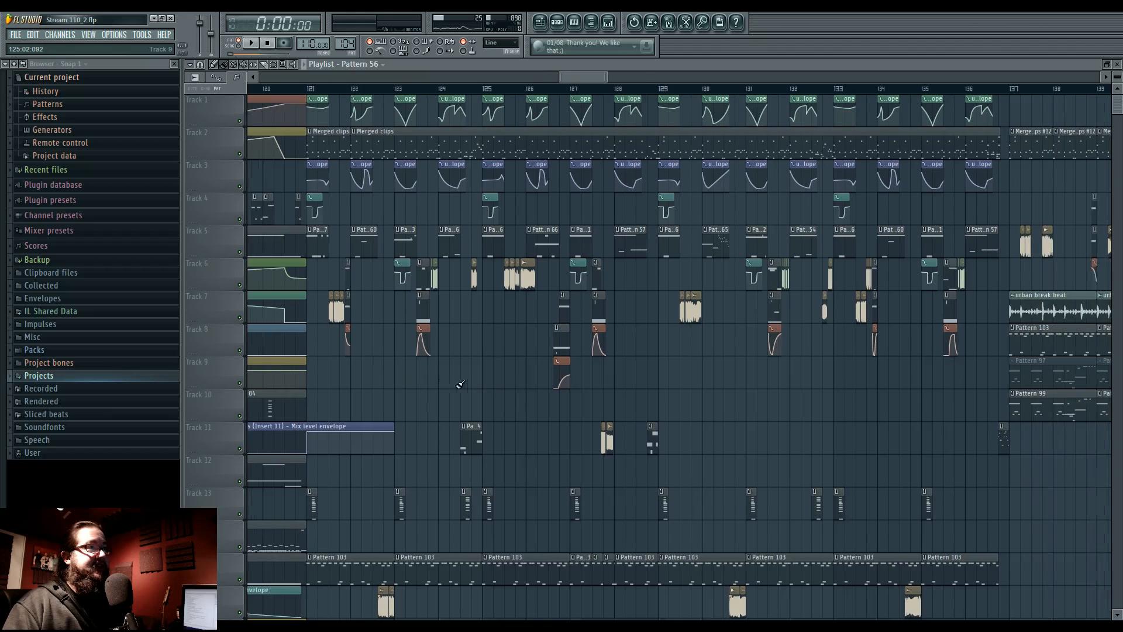
pyautogui.moveTo(713, 405); pyautogui.dragTo(864, 403)
pyautogui.moveTo(669, 413); pyautogui.dragTo(678, 351)
pyautogui.moveTo(691, 453); pyautogui.dragTo(629, 347)
pyautogui.moveTo(547, 275); pyautogui.dragTo(717, 361)
# Play the section's ending around bar 136 and examine the clips leading from there to bar 141.
pyautogui.moveTo(1003, 318); pyautogui.dragTo(525, 398)
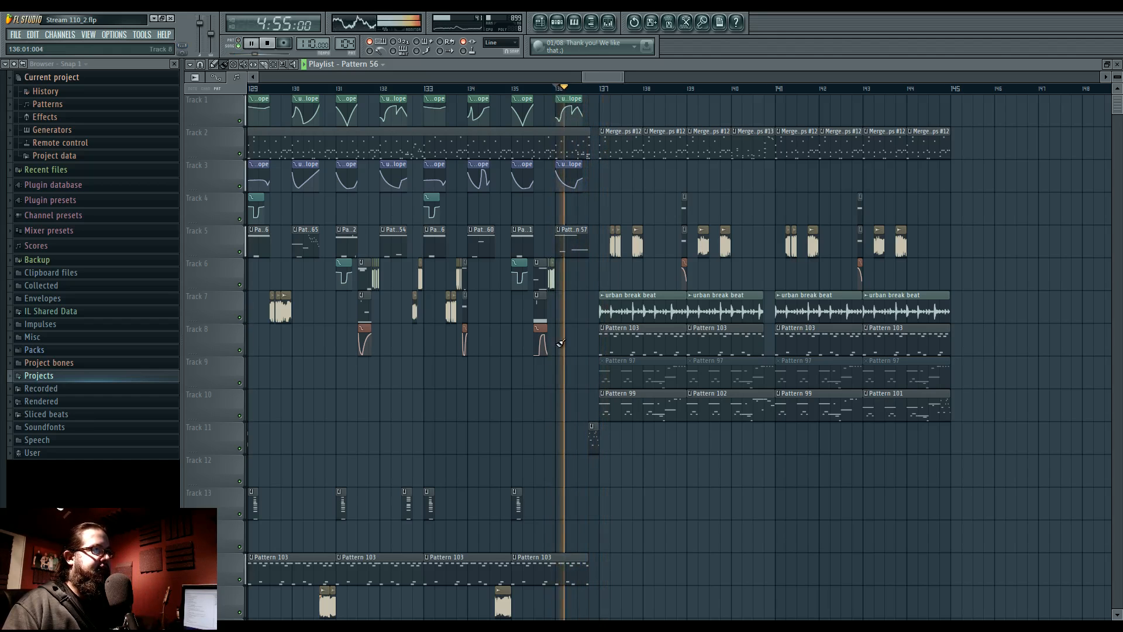
pyautogui.scroll(3, 560, 342)
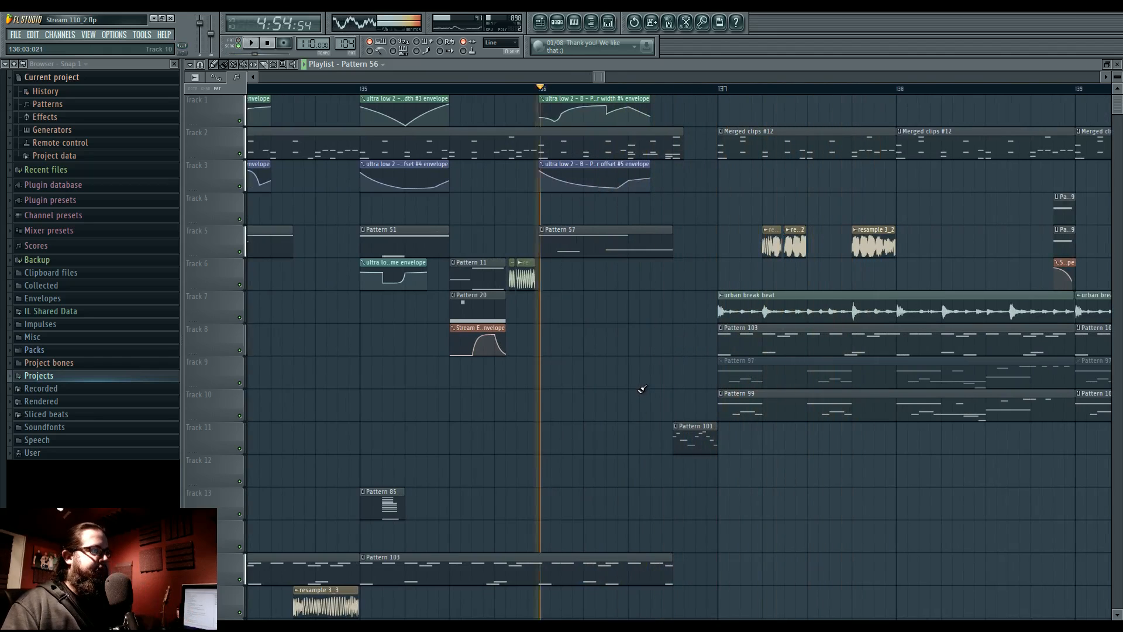
pyautogui.moveTo(643, 392); pyautogui.dragTo(562, 392)
pyautogui.press('space')
pyautogui.scroll(-2, 592, 438)
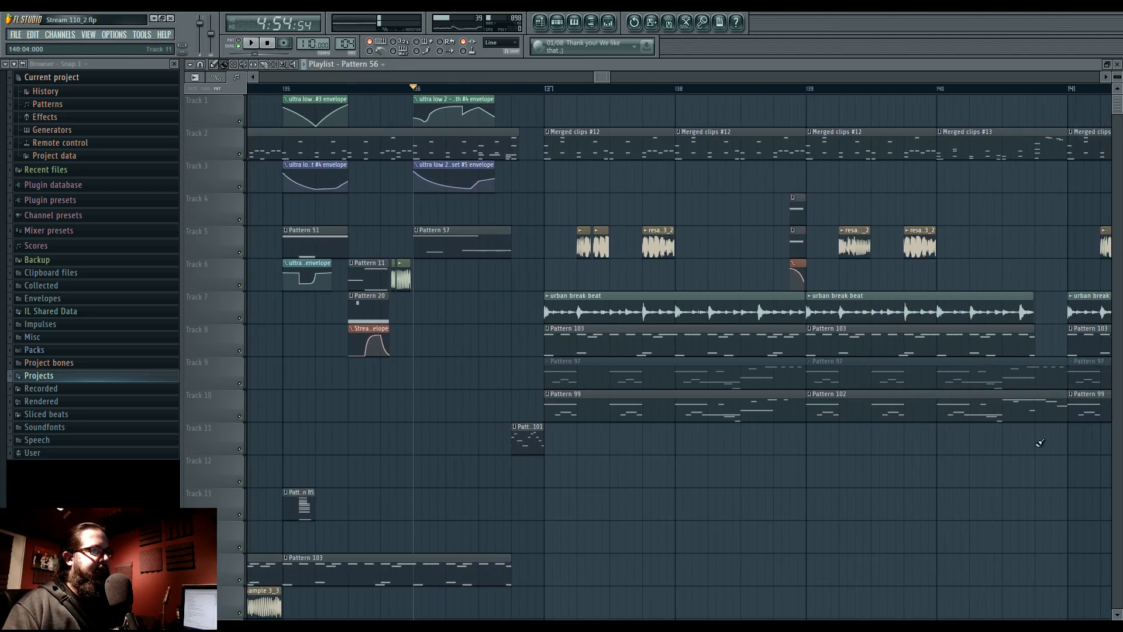
# Add a one-beat Pattern 102 clip on Track 12 just before bar 137 and play the transition.
pyautogui.click(401, 466)
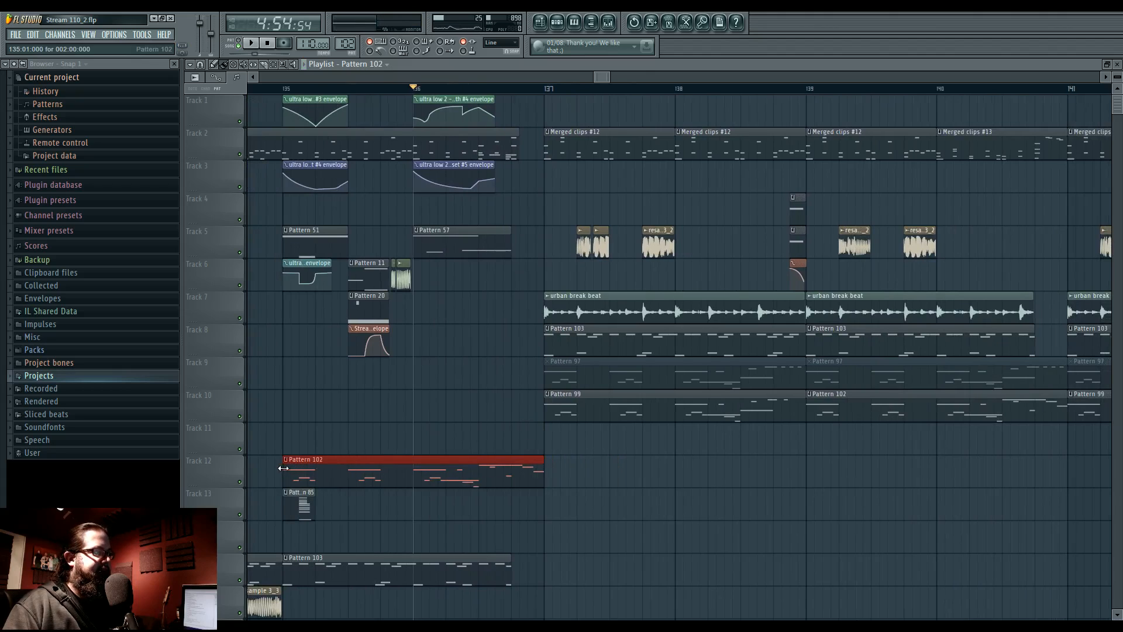
pyautogui.press('space')
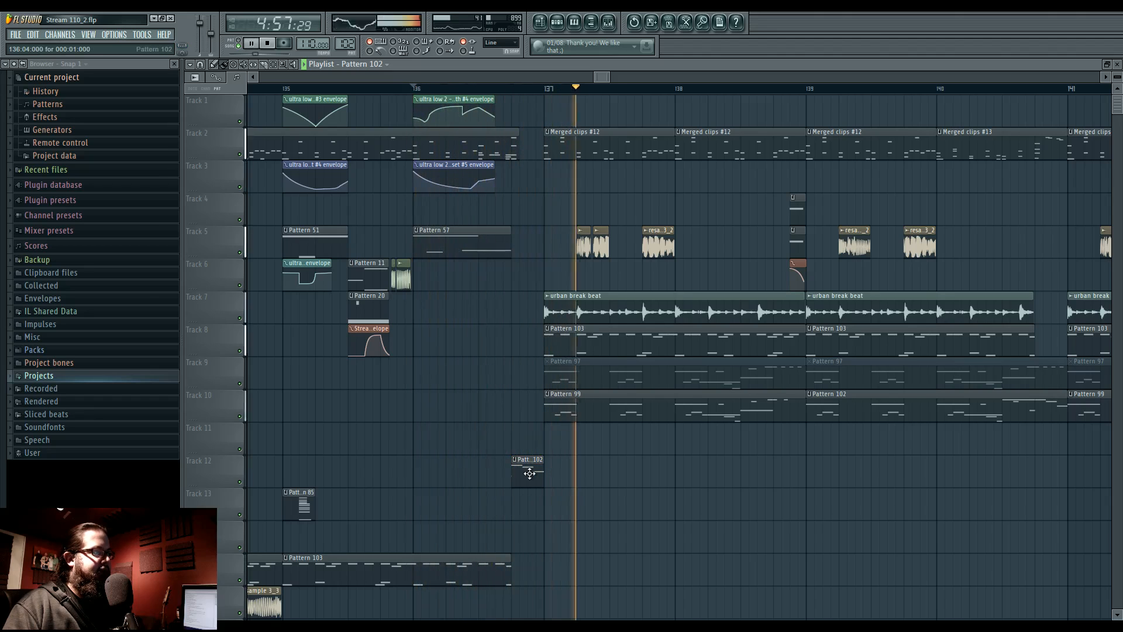
pyautogui.scroll(3, 468, 375)
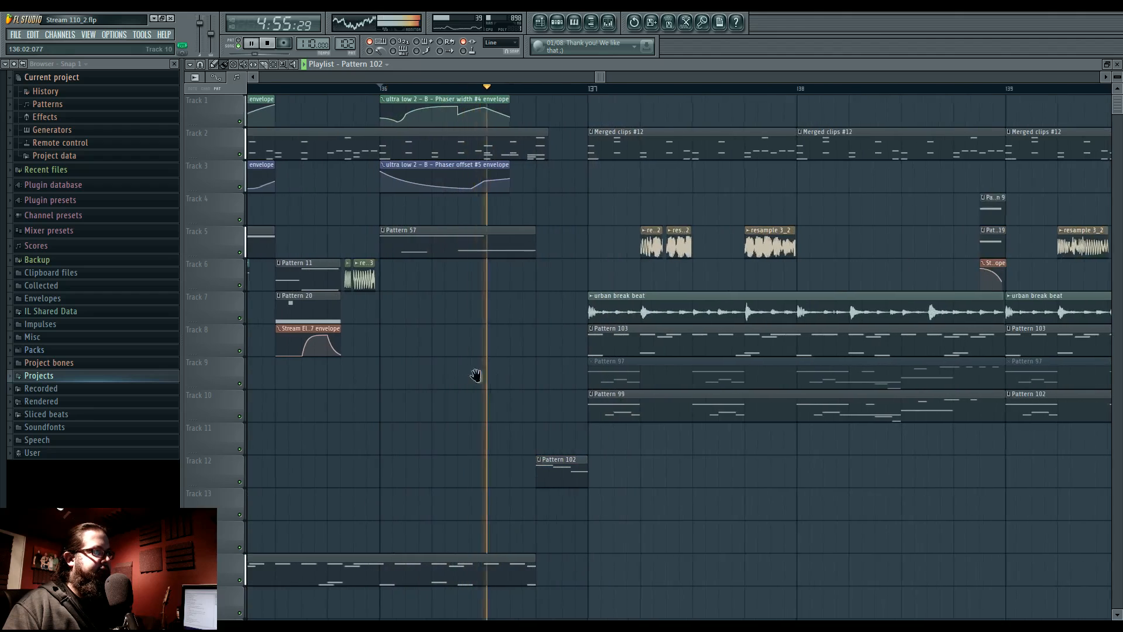
pyautogui.moveTo(458, 368); pyautogui.dragTo(504, 381)
pyautogui.scroll(-4, 476, 384)
pyautogui.press('space')
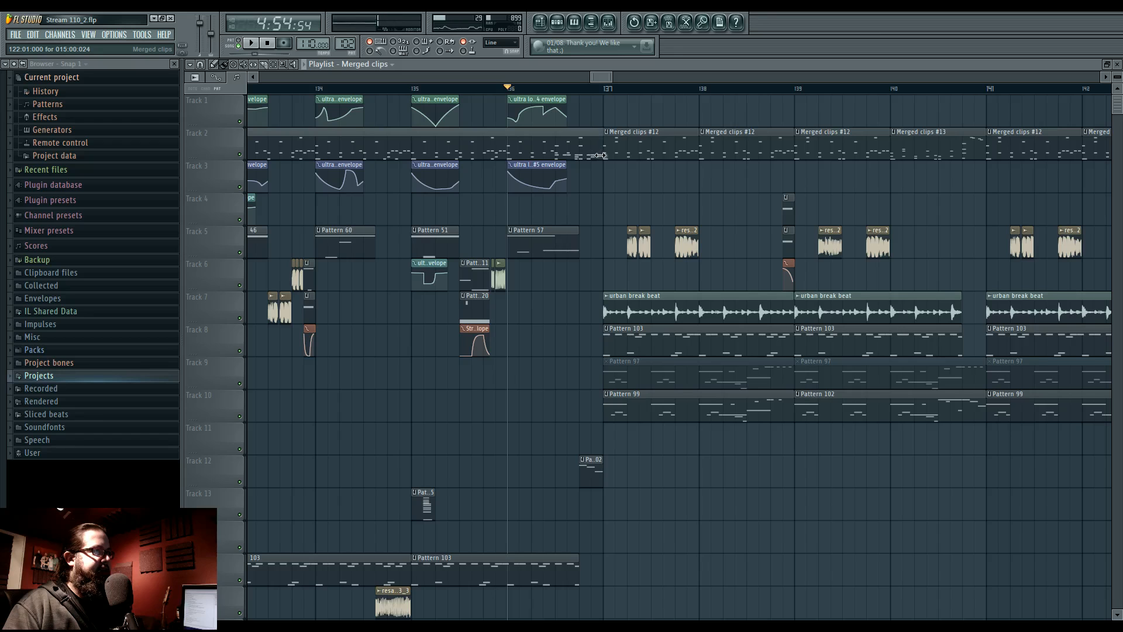
# Open the merged drum clip on Track 2 and delete the four consecutive E3 notes in its final beat.
pyautogui.doubleClick(583, 148)
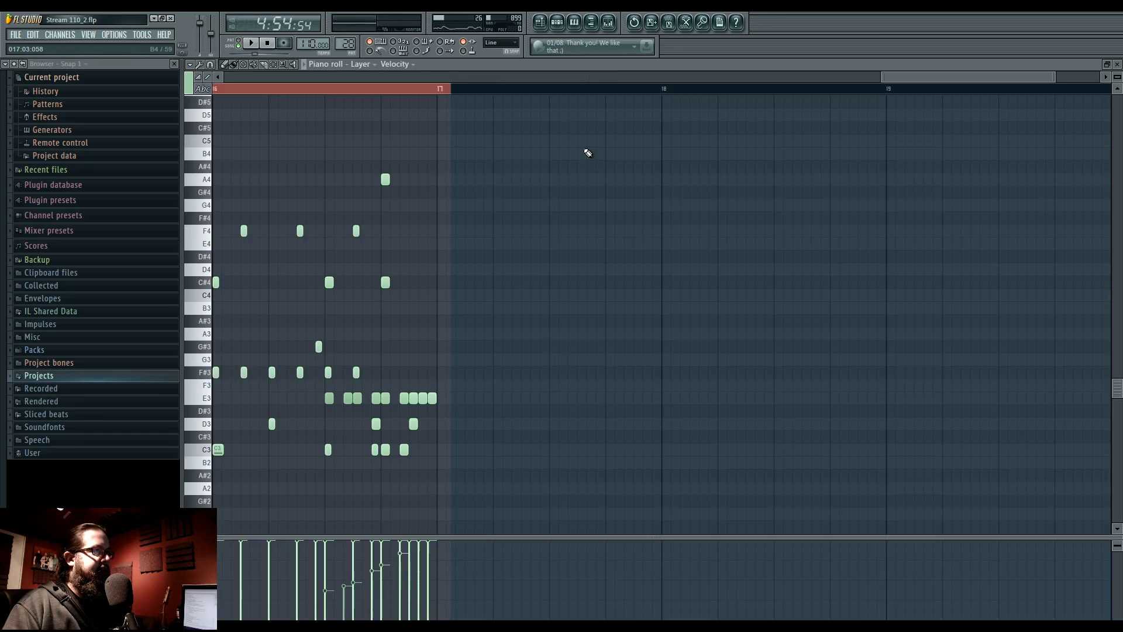
pyautogui.scroll(4, 386, 379)
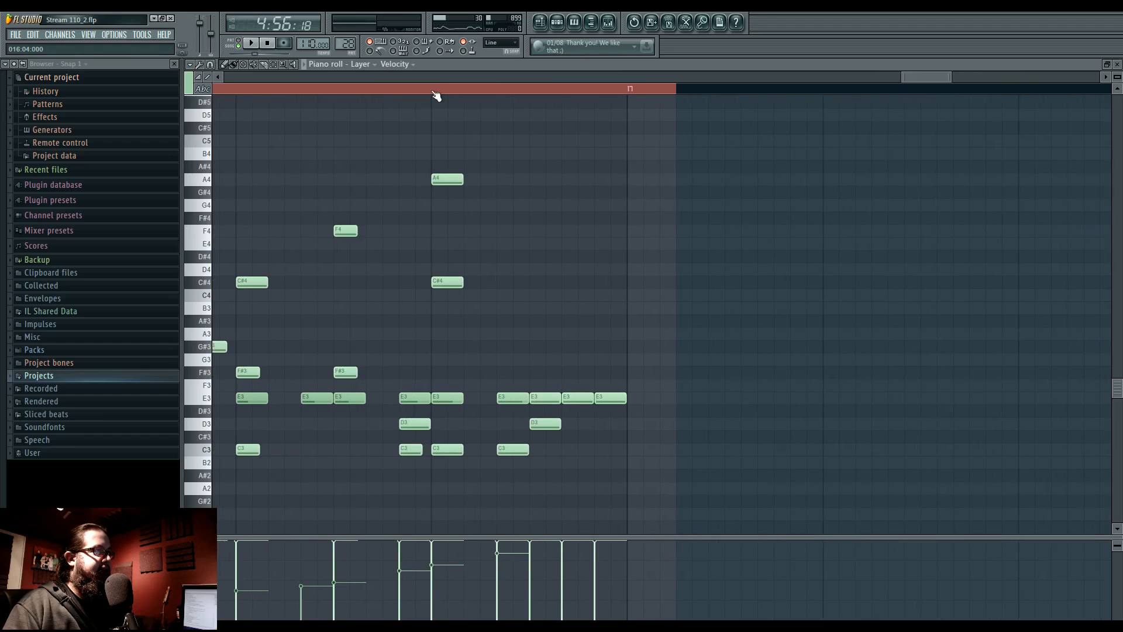
pyautogui.press('space')
pyautogui.rightClick(512, 398)
pyautogui.rightClick(544, 397)
pyautogui.rightClick(577, 398)
pyautogui.rightClick(609, 397)
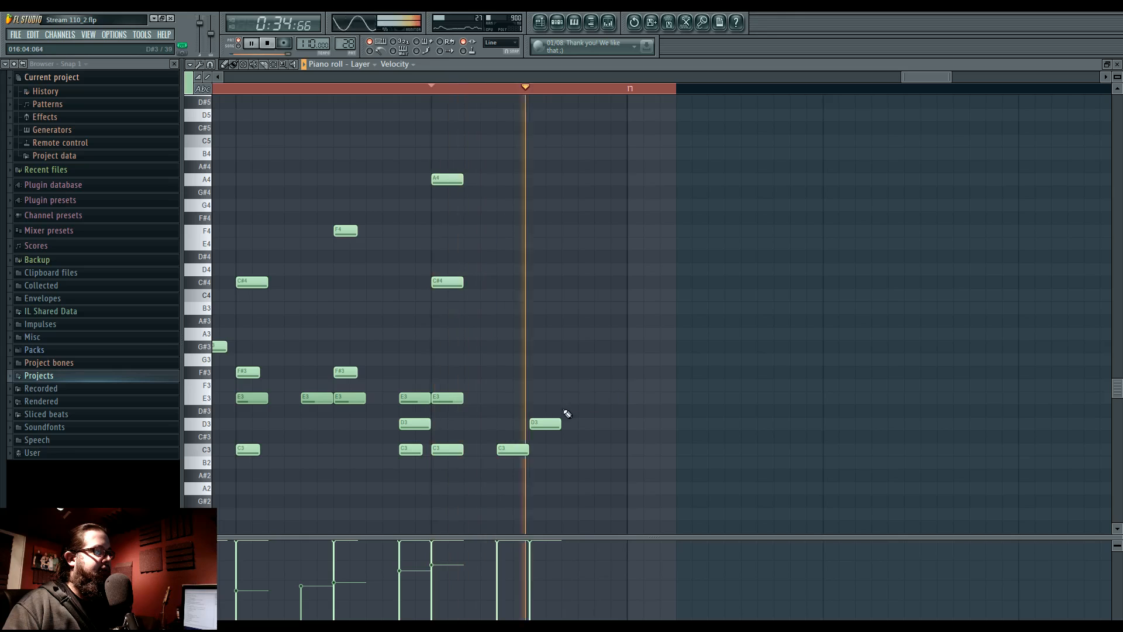
# Build two stacked hits of C3, F3 and G3 in the drum fill's final beat, offset their timing slightly, and play them.
pyautogui.press('space')
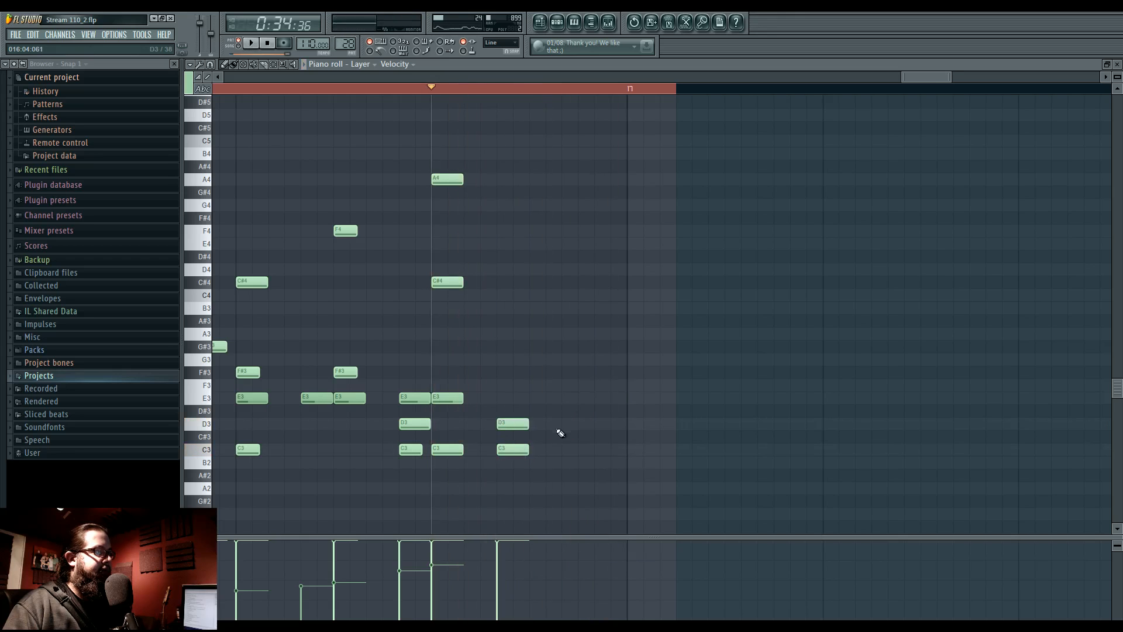
pyautogui.press('space')
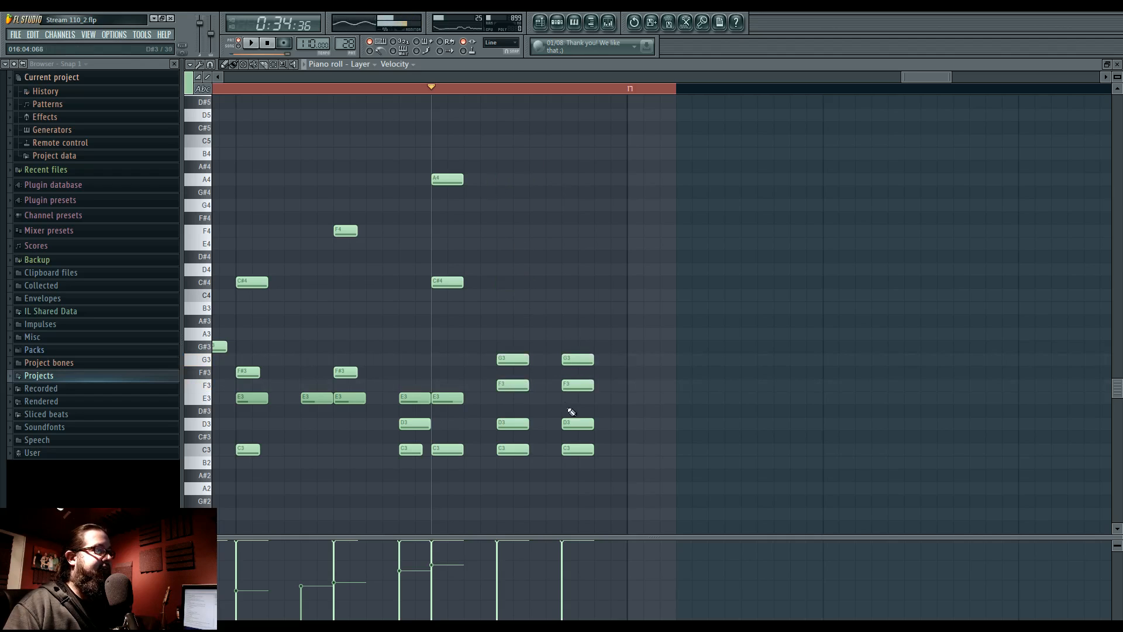
pyautogui.press('space')
pyautogui.moveTo(579, 386); pyautogui.dragTo(578, 386)
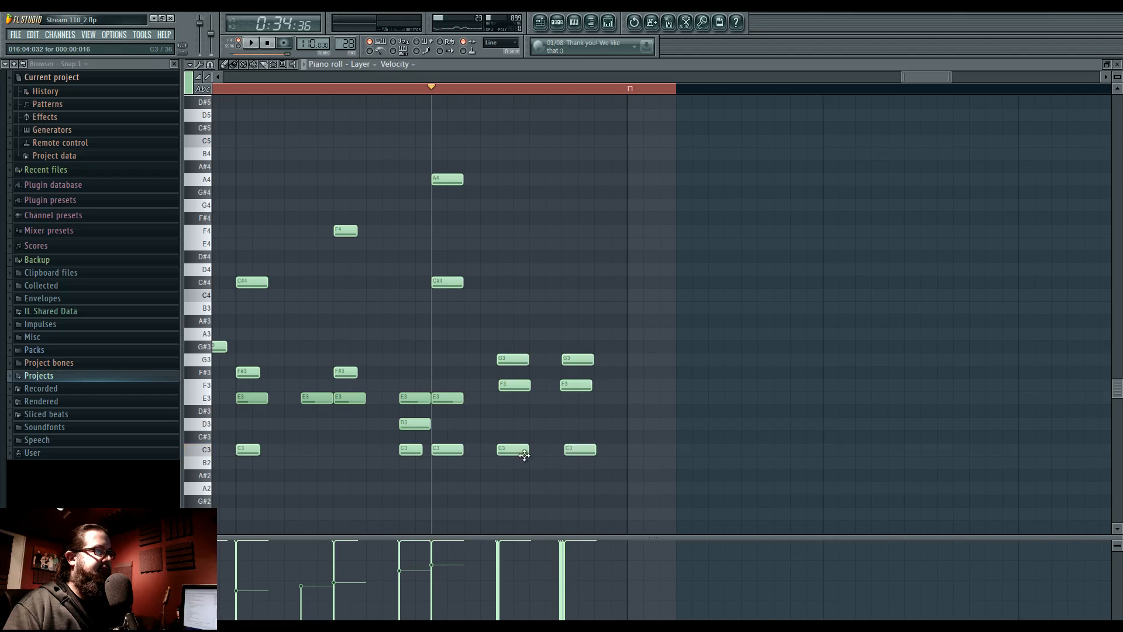
pyautogui.moveTo(517, 449); pyautogui.dragTo(513, 450)
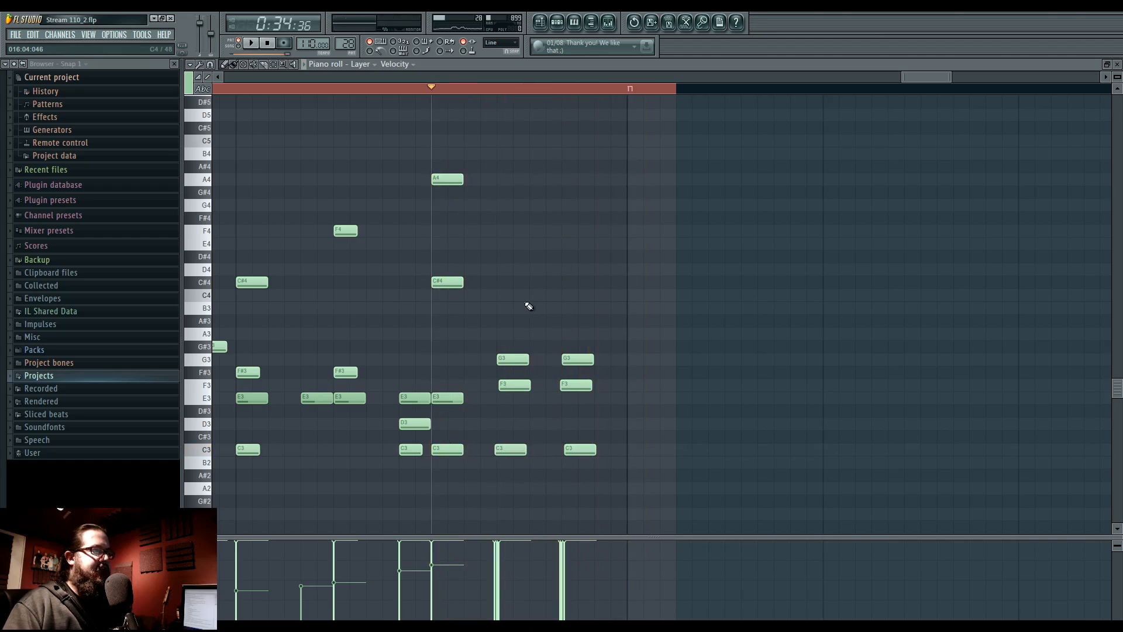
pyautogui.press('space')
pyautogui.press('space')
# Play the arrangement from bar 136 through the edited fill into bar 138 and examine the clips around the transition.
pyautogui.click(536, 24)
pyautogui.click(509, 89)
pyautogui.press('space')
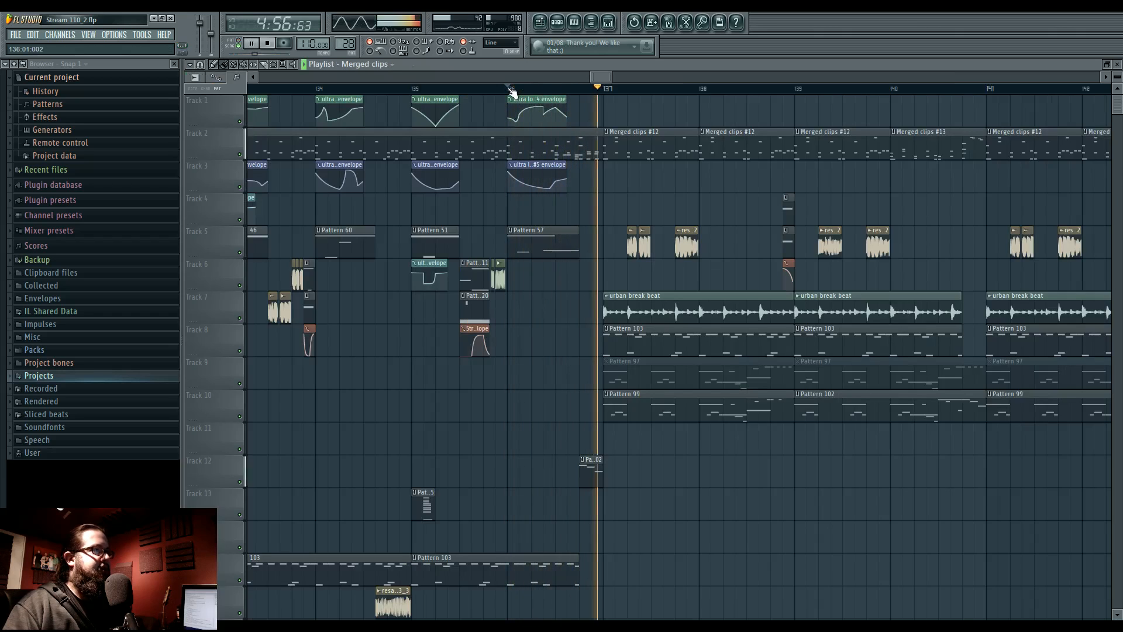
pyautogui.click(512, 90)
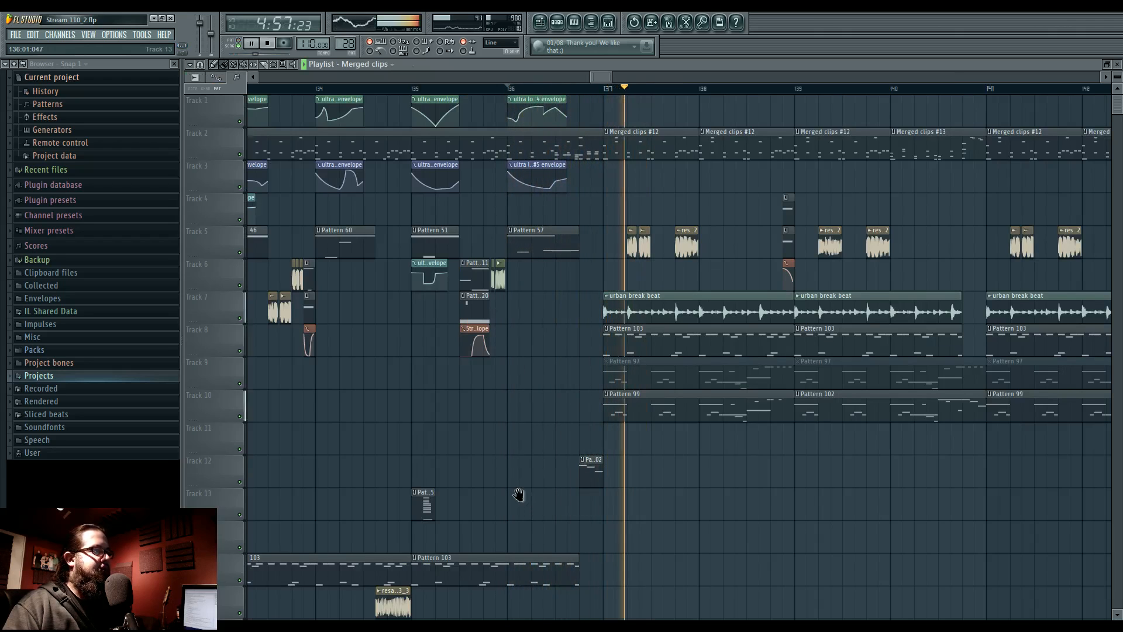
pyautogui.scroll(-3, 529, 387)
pyautogui.scroll(3, 528, 386)
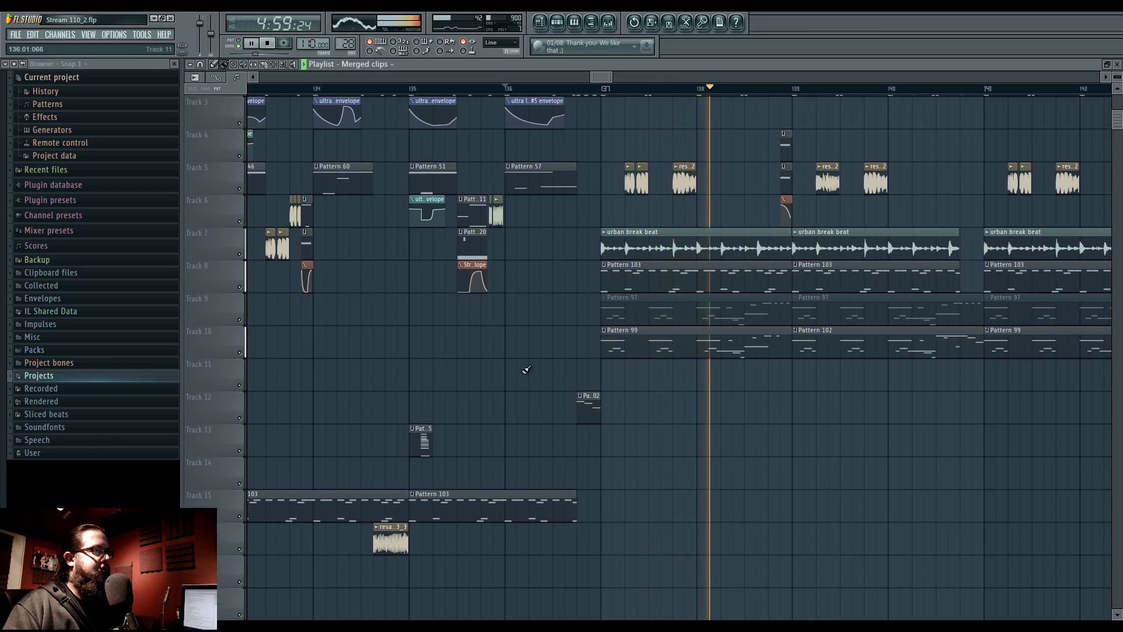
pyautogui.hscroll(1, 503, 409)
pyautogui.press('space')
pyautogui.press('space')
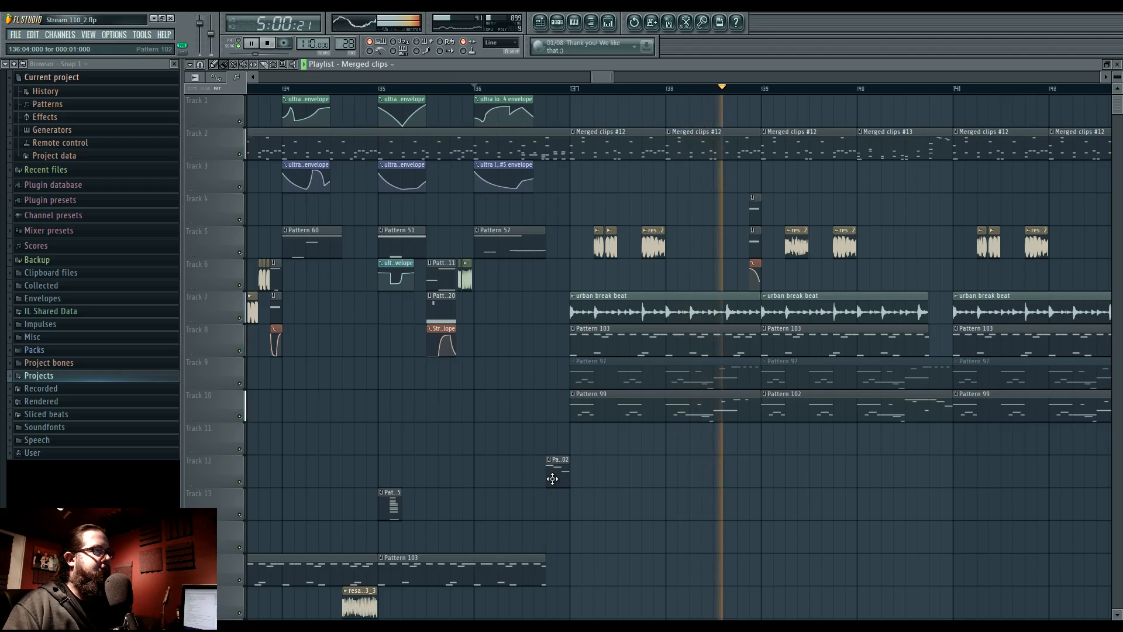
pyautogui.press('space')
# Create a volume automation clip for the SFX Cym Airy #2 mixer track, Insert 37, spanning the last beat before bar 137.
pyautogui.moveTo(542, 505); pyautogui.dragTo(582, 242)
pyautogui.moveTo(634, 398)
pyautogui.mouseDown()
pyautogui.moveTo(627, 301)
pyautogui.moveTo(592, 386)
pyautogui.mouseUp()
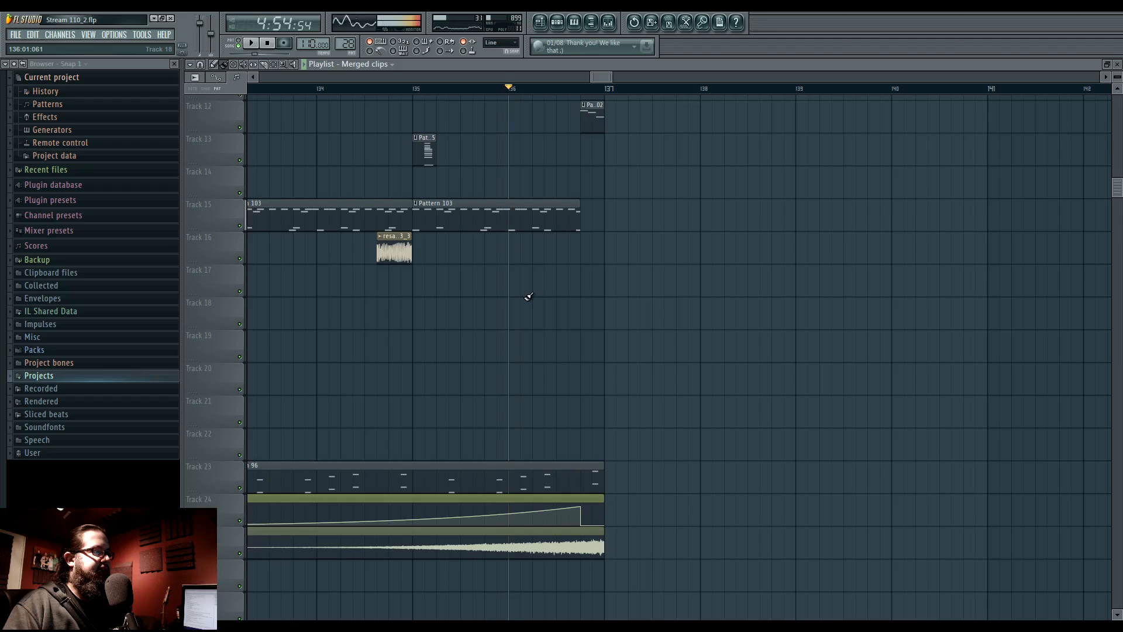
pyautogui.moveTo(585, 89); pyautogui.dragTo(605, 91)
pyautogui.doubleClick(598, 546)
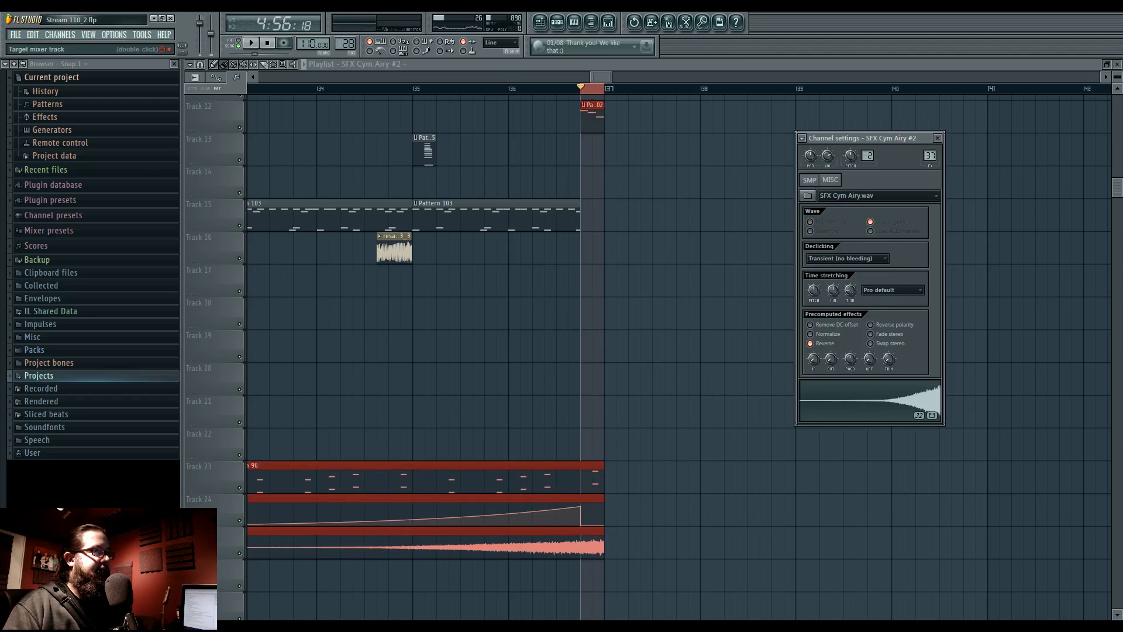
pyautogui.doubleClick(930, 155)
pyautogui.rightClick(697, 356)
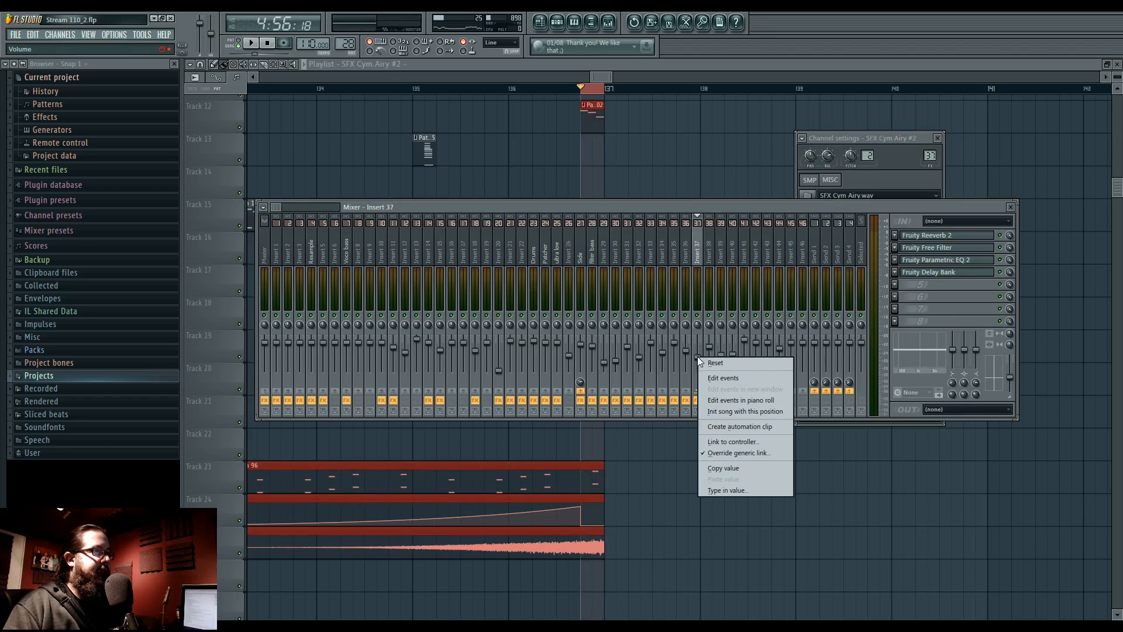
pyautogui.click(746, 427)
pyautogui.moveTo(592, 98); pyautogui.dragTo(585, 512)
pyautogui.scroll(5, 585, 512)
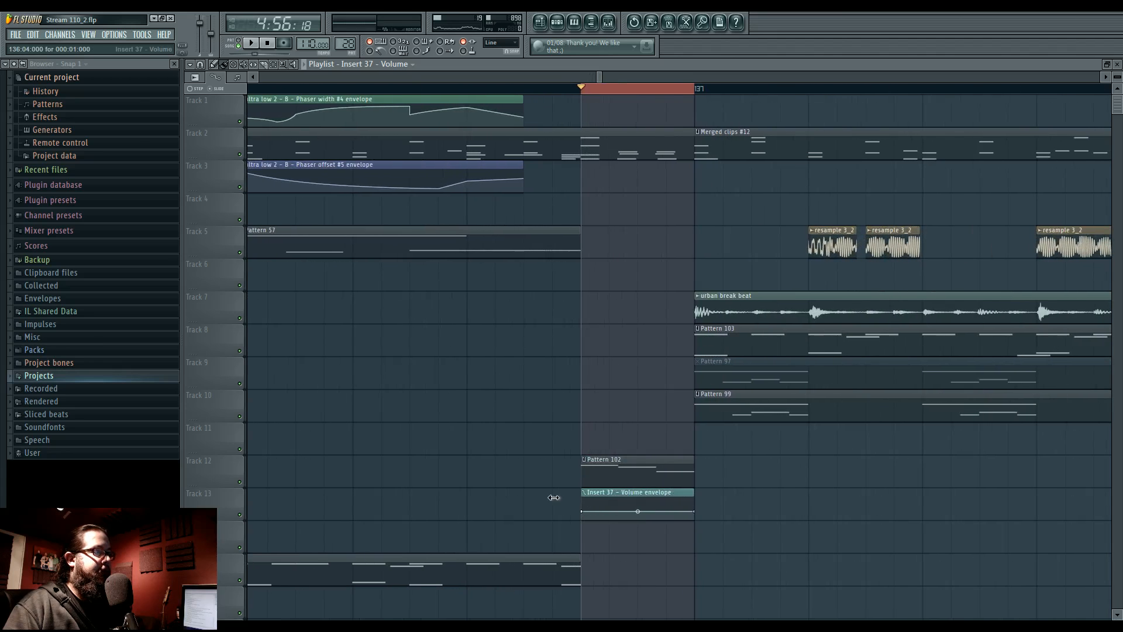
# Extend the Insert 37 volume envelope slightly past both ends of the beat, shape it to drop before the beat and recover after bar 137, and play it.
pyautogui.moveTo(690, 494); pyautogui.dragTo(727, 494)
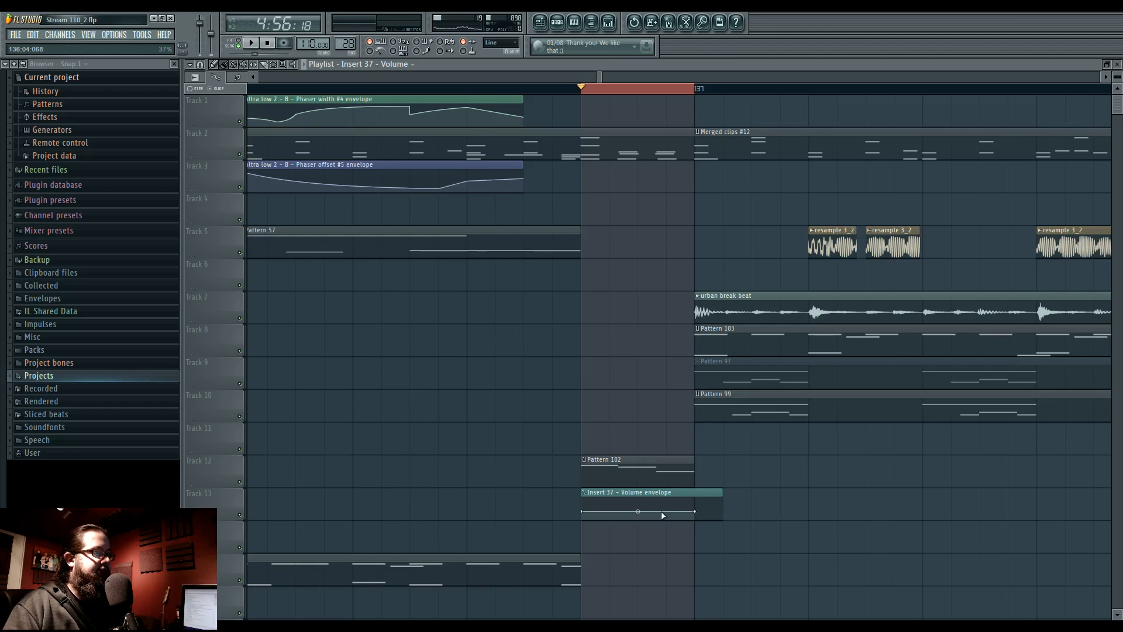
pyautogui.moveTo(695, 511); pyautogui.dragTo(673, 501)
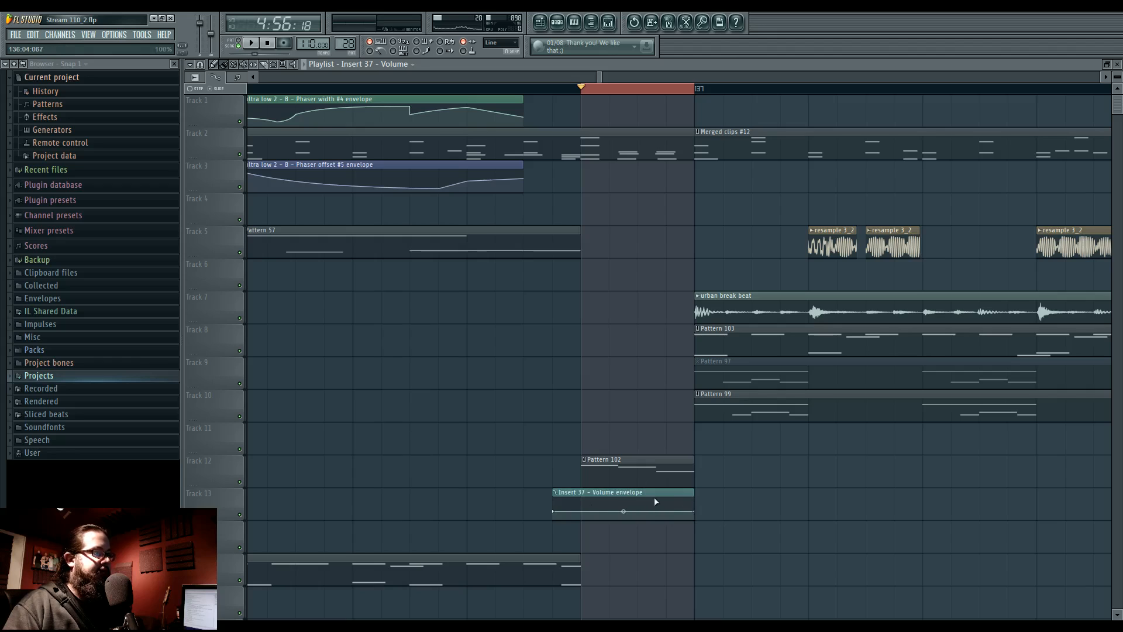
pyautogui.moveTo(581, 512); pyautogui.dragTo(585, 530)
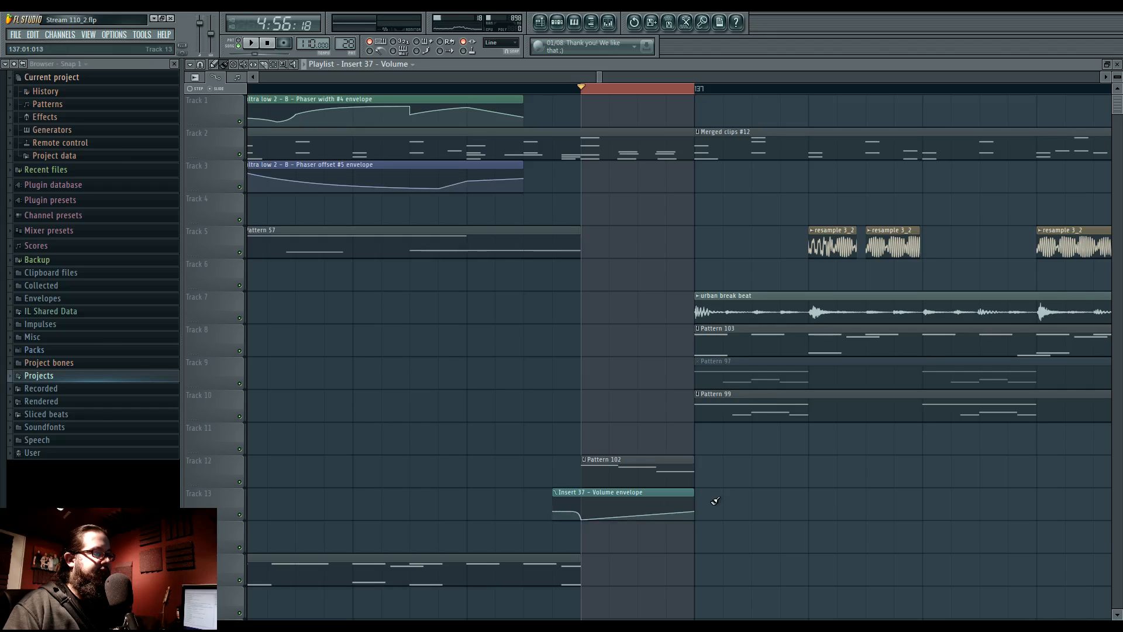
pyautogui.moveTo(667, 515); pyautogui.dragTo(671, 536)
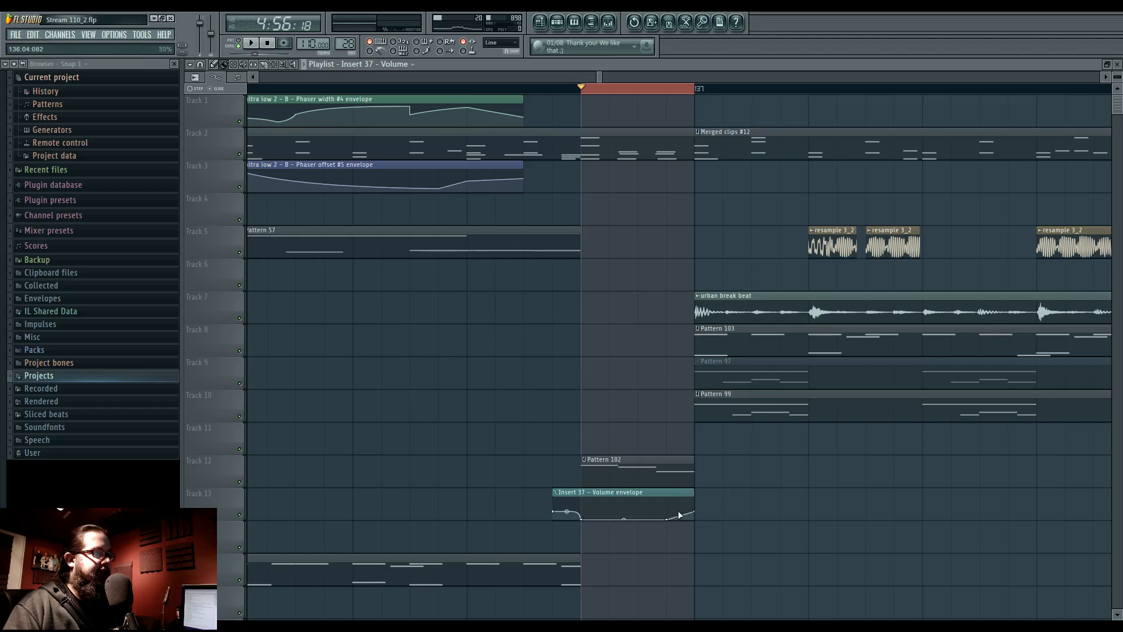
pyautogui.moveTo(696, 507); pyautogui.dragTo(724, 507)
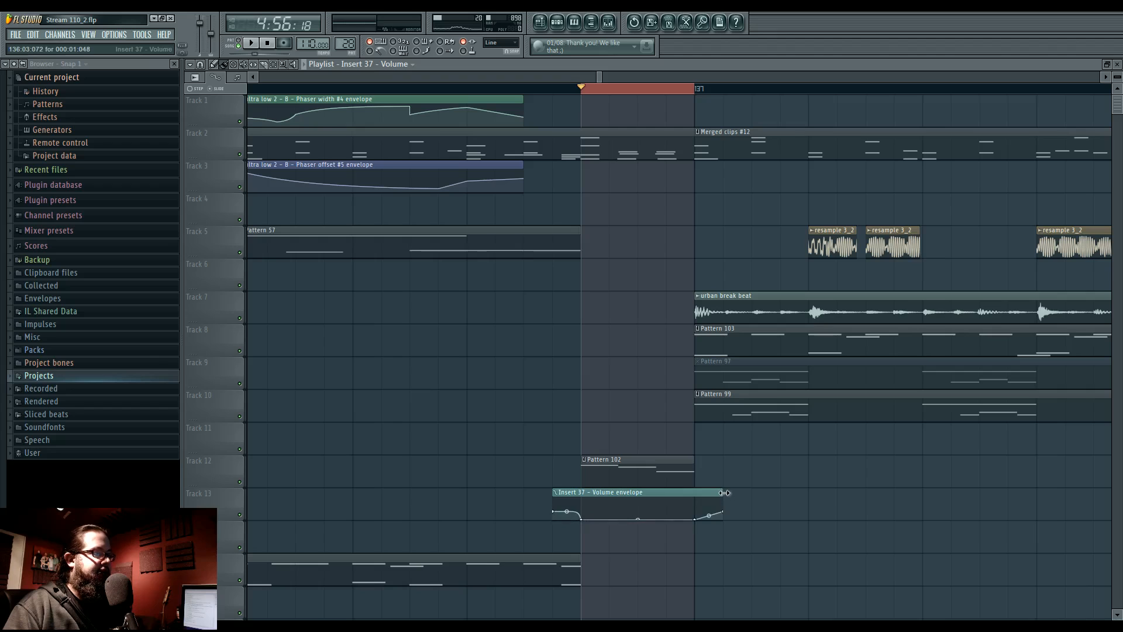
pyautogui.press('space')
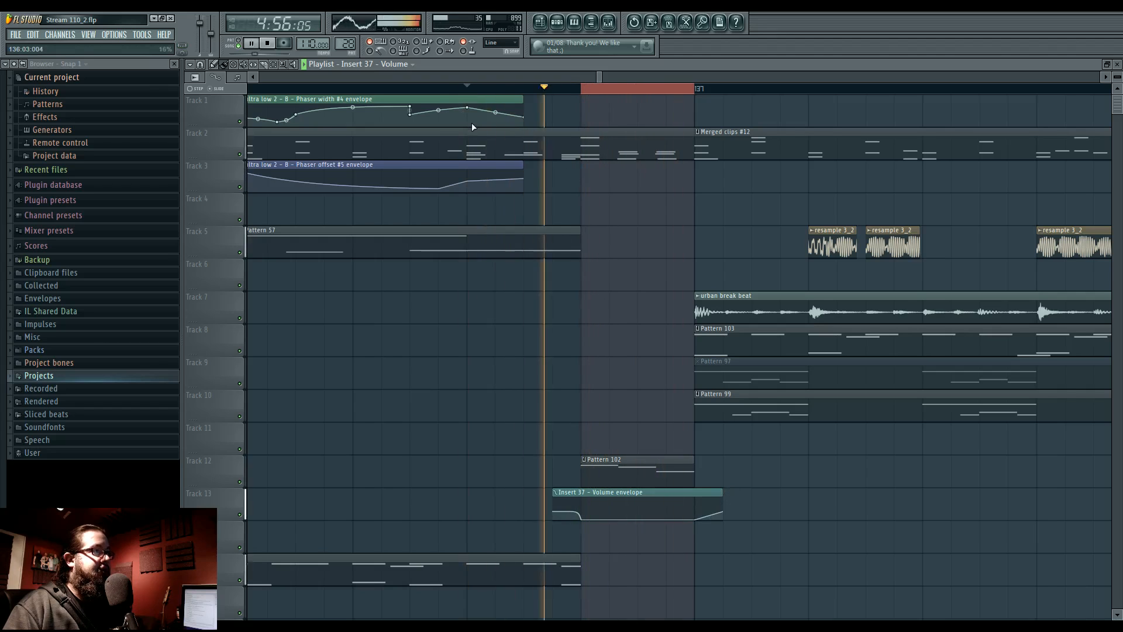
pyautogui.press('space')
# Reopen the merged drum clip's notes and delete the C#4 and A4 notes at the start of the last beat.
pyautogui.scroll(-3, 523, 399)
pyautogui.press('space')
pyautogui.moveTo(523, 391); pyautogui.dragTo(635, 383)
pyautogui.doubleClick(643, 147)
pyautogui.press('space')
pyautogui.rightClick(817, 282)
pyautogui.rightClick(814, 179)
pyautogui.press('space')
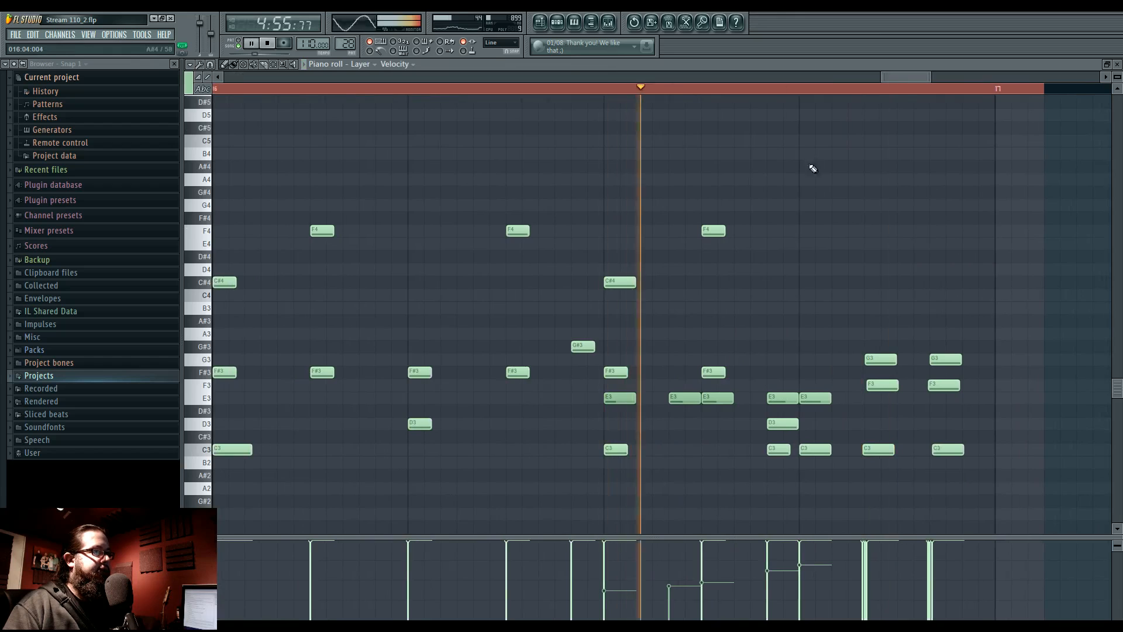
# Lower the last beat's opening E3 note to D3, delete the C3 note beneath it, and play the fill.
pyautogui.press('space')
pyautogui.moveTo(842, 358); pyautogui.dragTo(619, 374)
pyautogui.moveTo(593, 414); pyautogui.dragTo(597, 439)
pyautogui.press('space')
pyautogui.rightClick(603, 462)
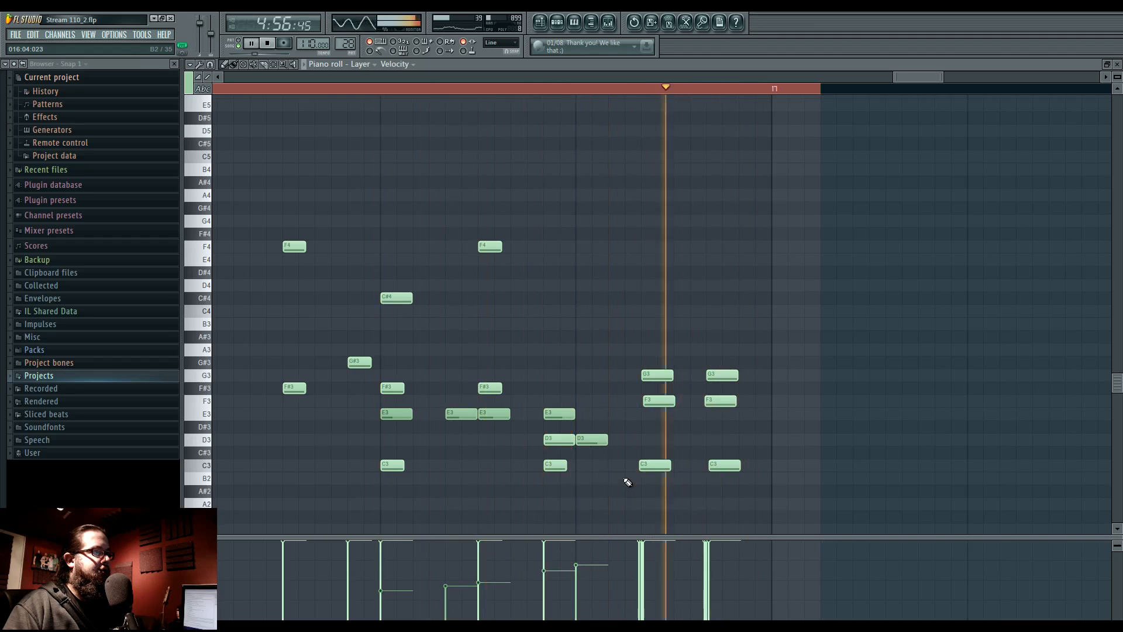
pyautogui.press('space')
# Play the revised fill into bar 138 in the playlist and look over the arrangement back to bar 119.
pyautogui.click(539, 24)
pyautogui.press('space')
pyautogui.rightClick(594, 89)
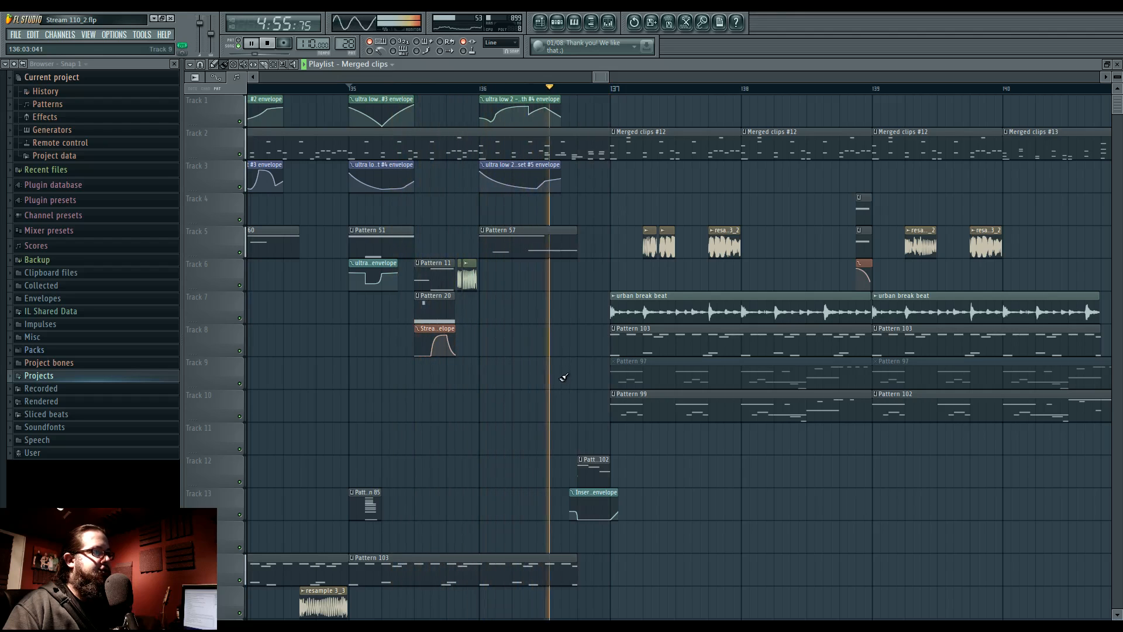
pyautogui.scroll(-2, 573, 406)
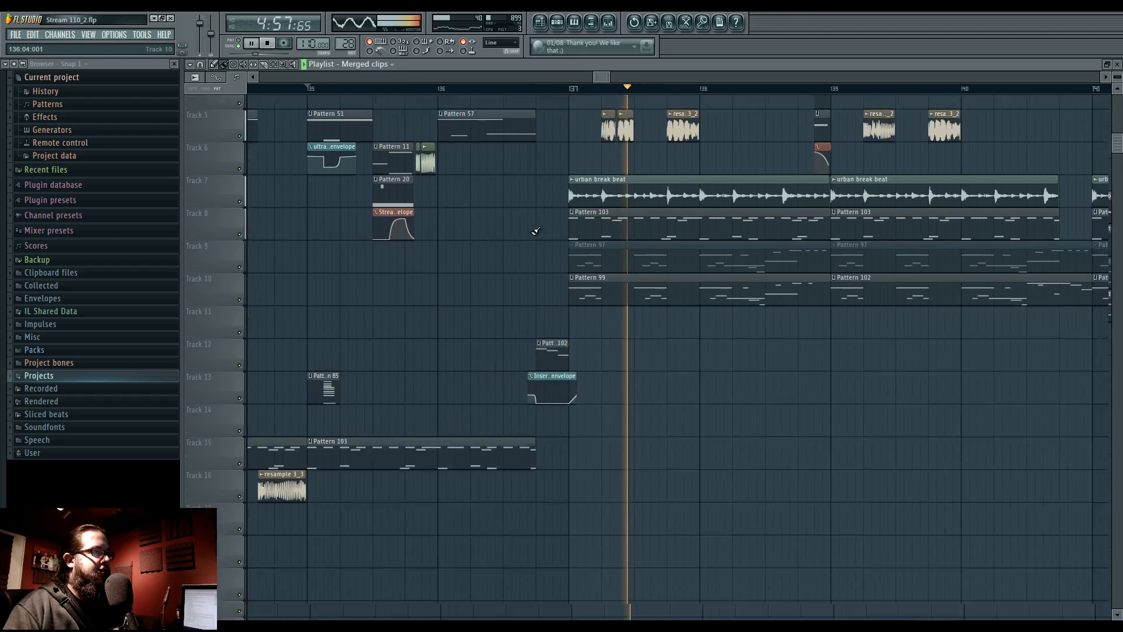
pyautogui.scroll(2, 621, 409)
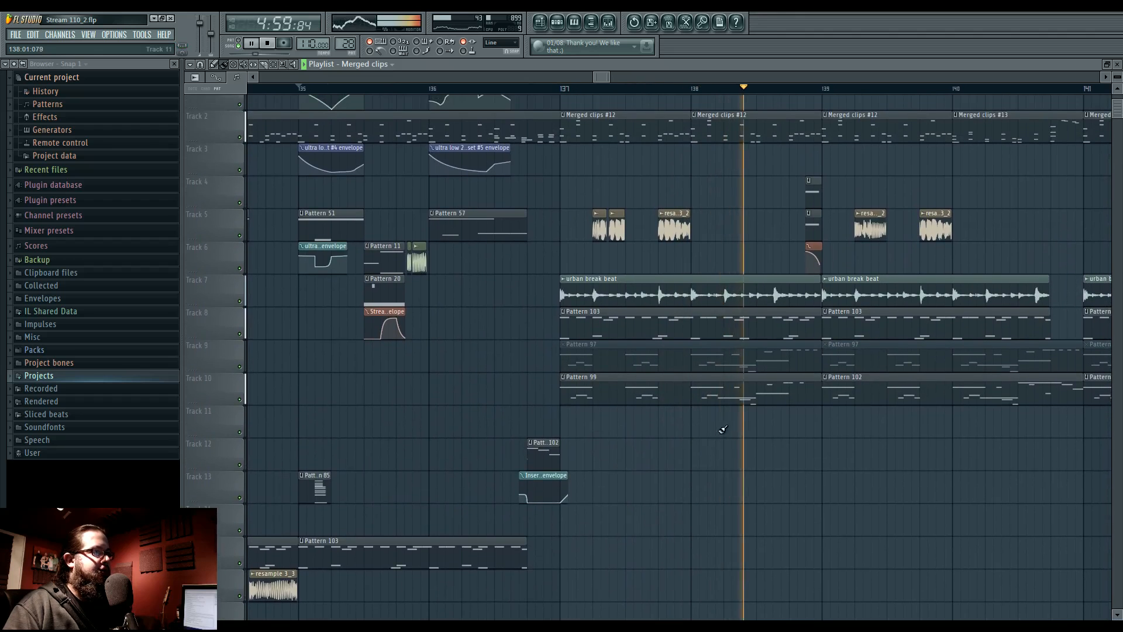
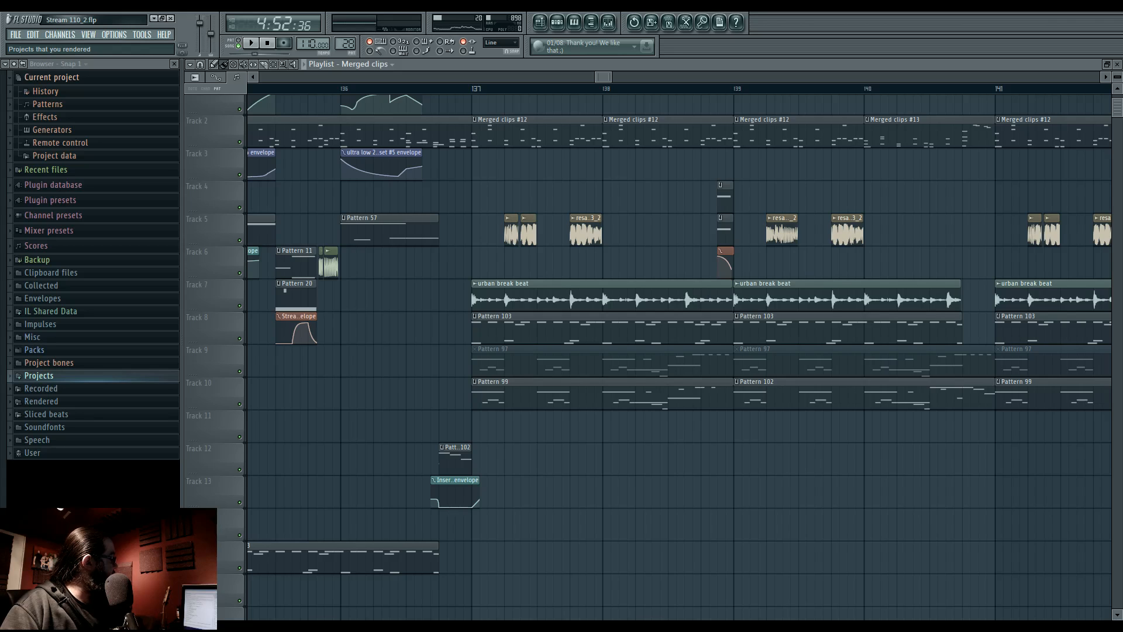
pyautogui.scroll(-4, 431, 388)
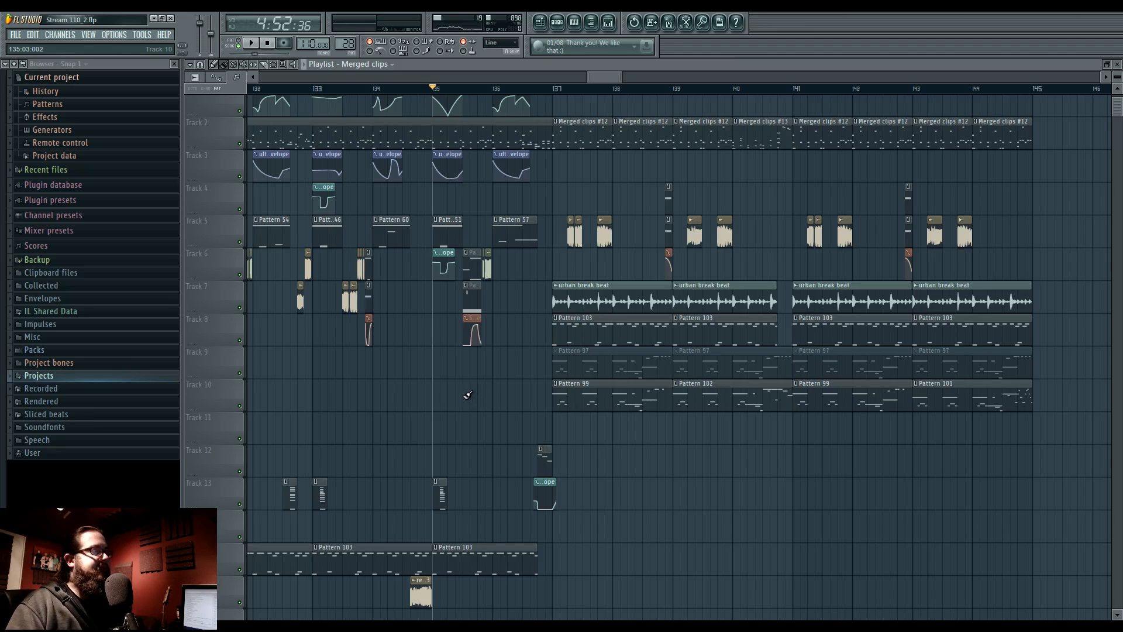
pyautogui.scroll(-5, 485, 389)
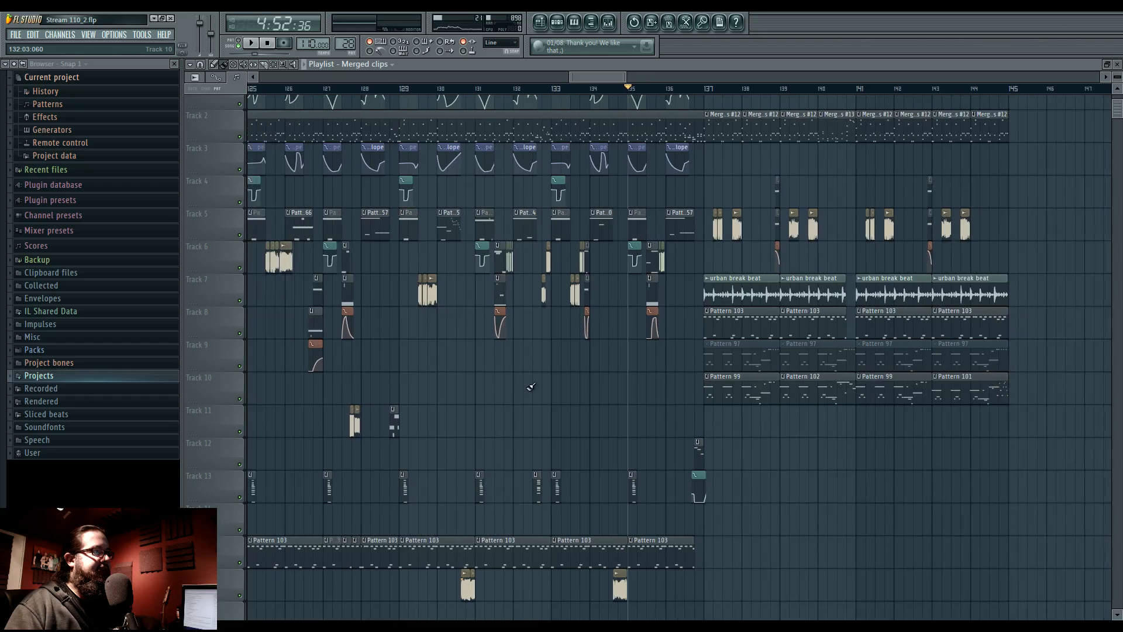
pyautogui.moveTo(572, 427); pyautogui.dragTo(619, 431)
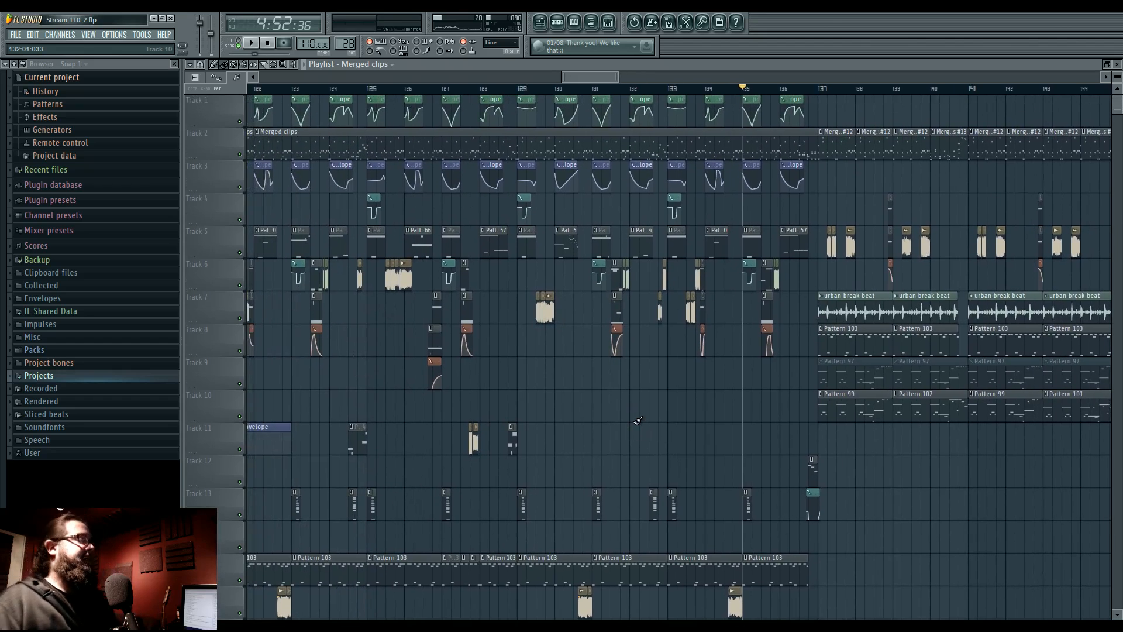
pyautogui.moveTo(616, 412); pyautogui.dragTo(731, 414)
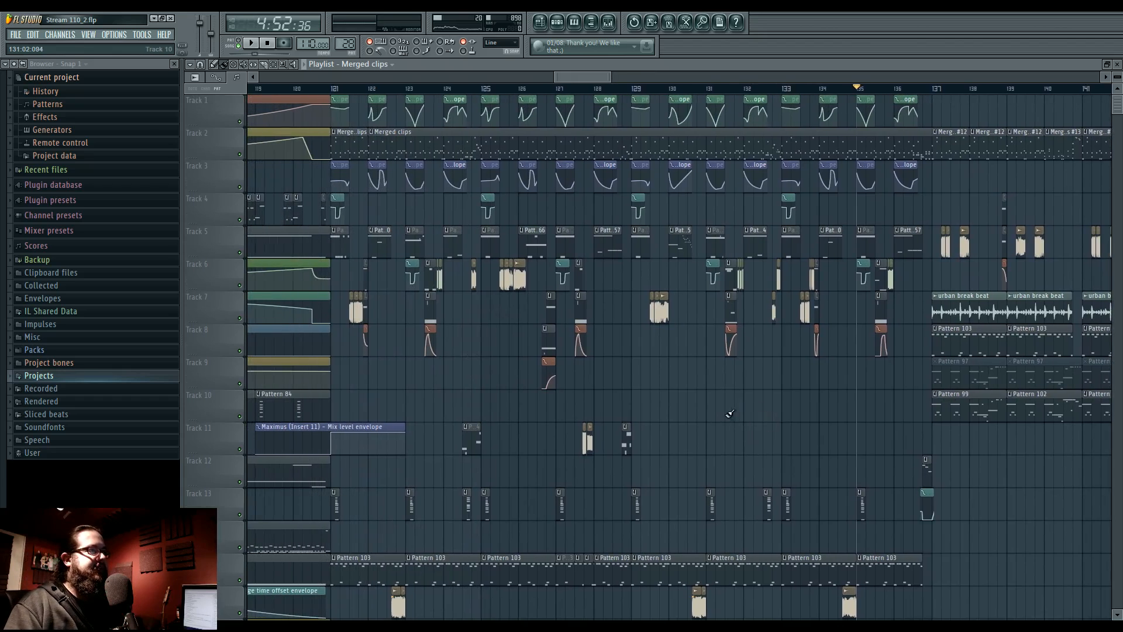
# Play the arrangement from bar 133 through the transition into bar 137 and look over the surrounding clips.
pyautogui.hscroll(10, 687, 398)
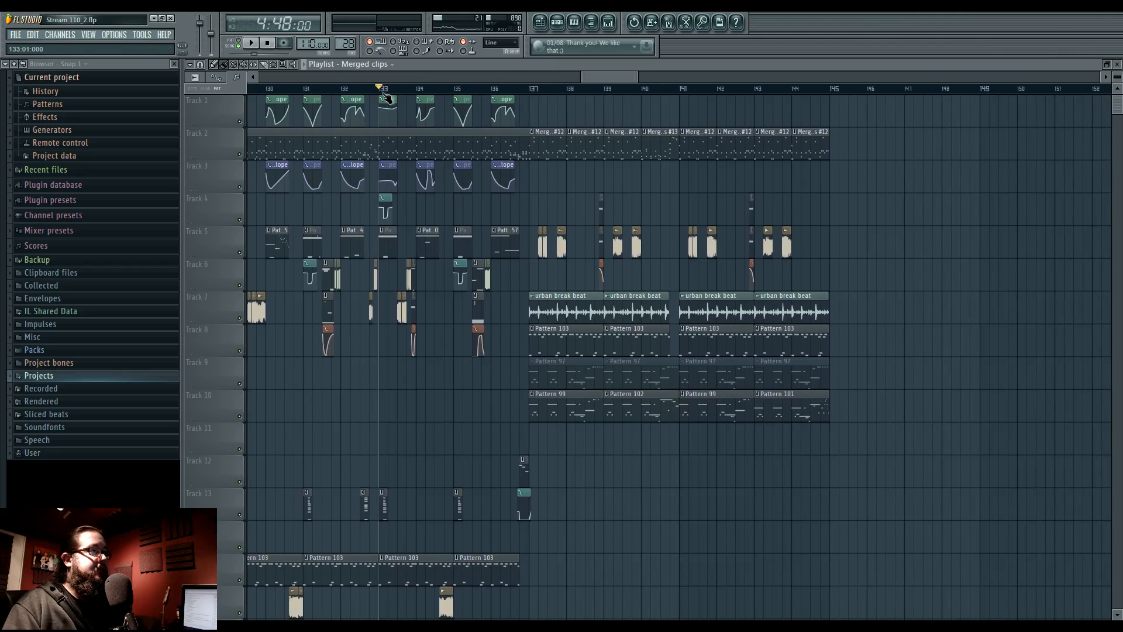
pyautogui.click(381, 88)
pyautogui.press('space')
pyautogui.hscroll(-4, 509, 417)
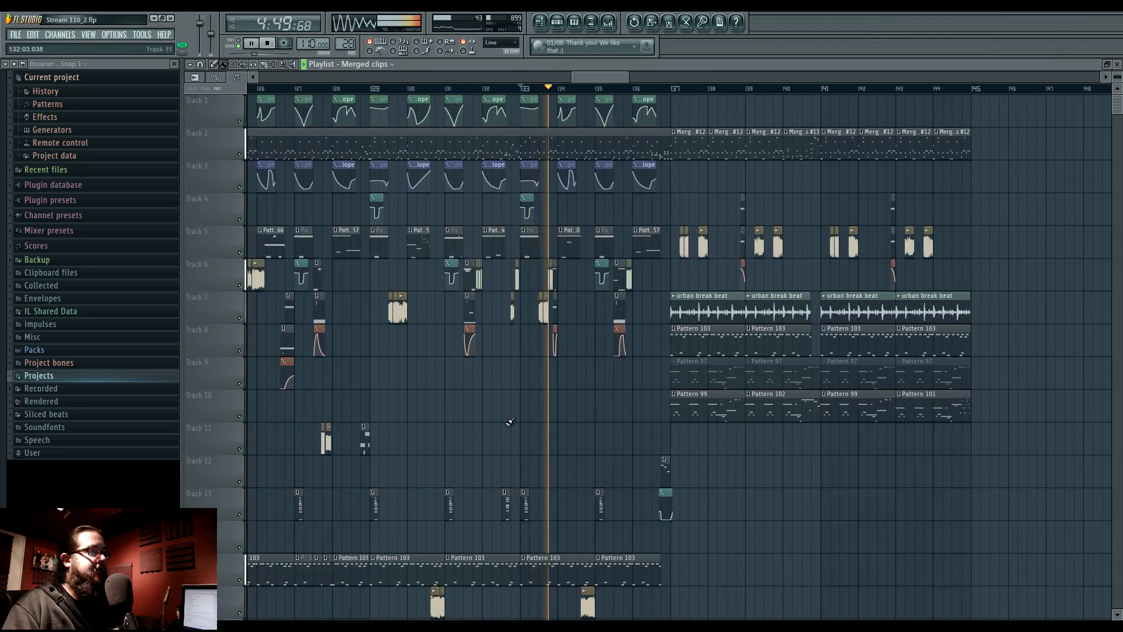
pyautogui.hscroll(-8, 510, 412)
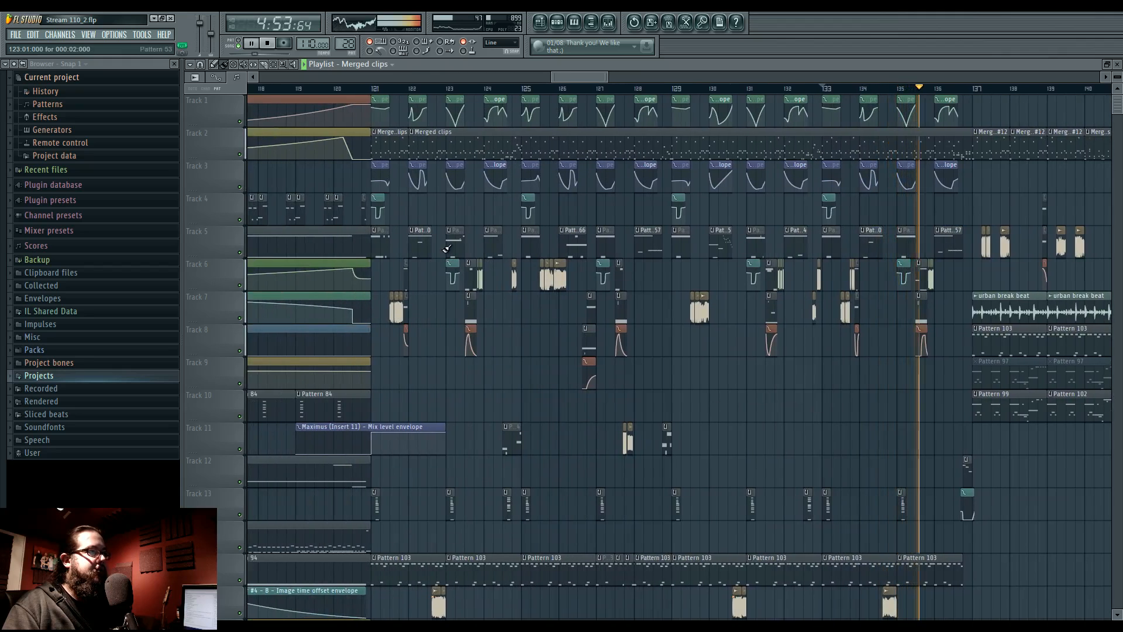
pyautogui.moveTo(683, 240)
pyautogui.mouseDown()
pyautogui.moveTo(683, 273)
pyautogui.moveTo(683, 240)
pyautogui.mouseUp()
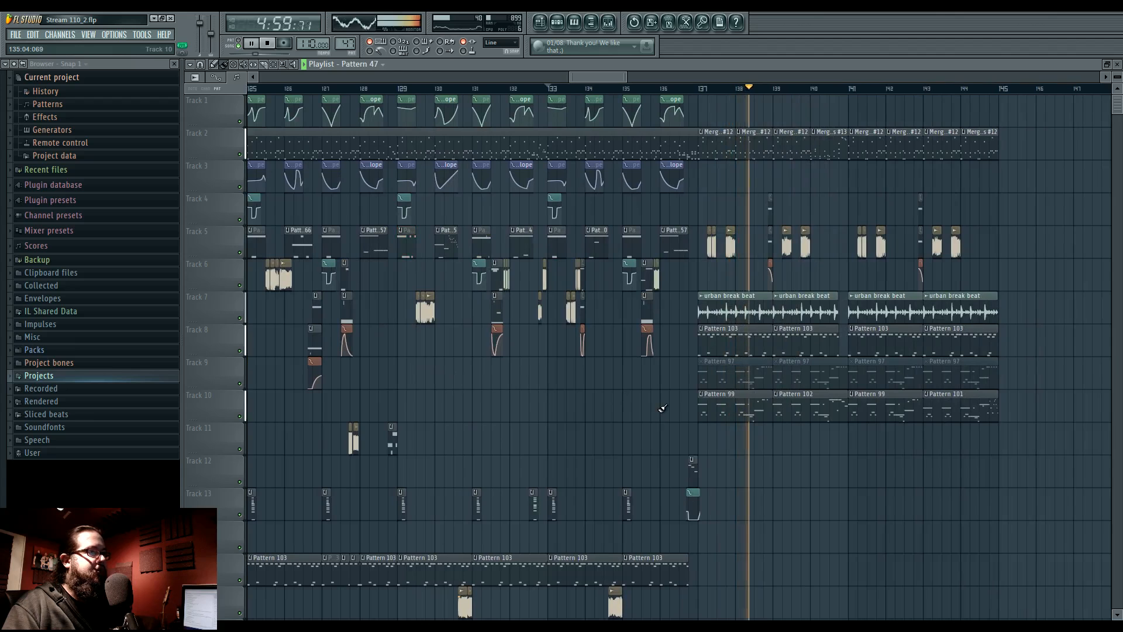
pyautogui.moveTo(662, 408); pyautogui.dragTo(615, 419)
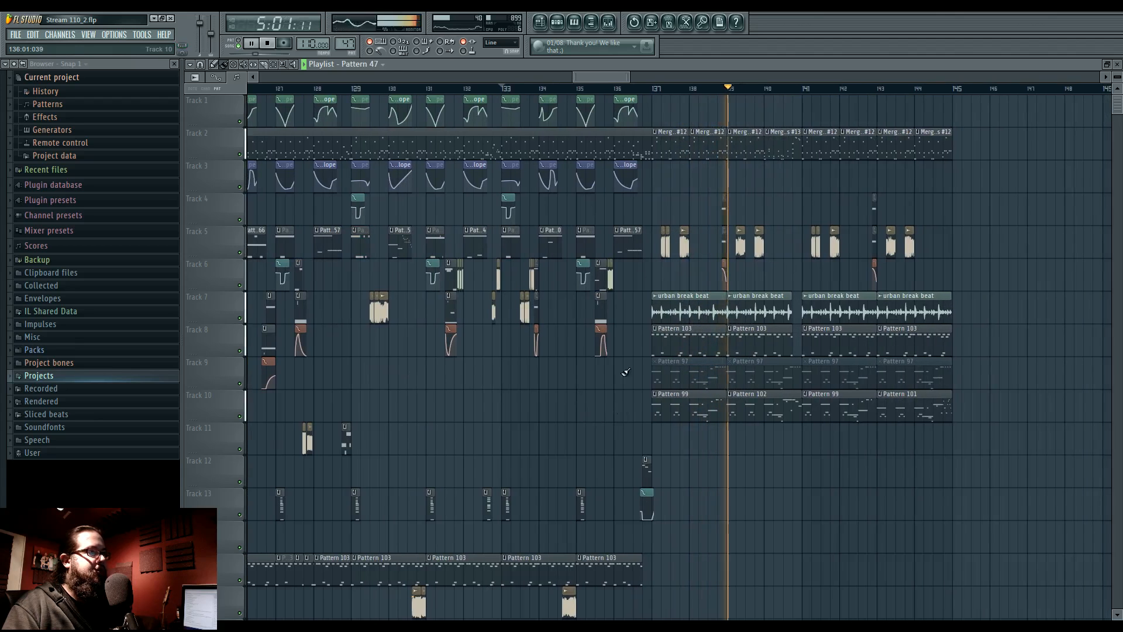
# Replay the transition from bar 136 for a closer look at the clips around bar 137.
pyautogui.click(614, 88)
pyautogui.scroll(1, 627, 407)
pyautogui.scroll(3, 627, 407)
pyautogui.moveTo(790, 459); pyautogui.dragTo(553, 474)
pyautogui.press('space')
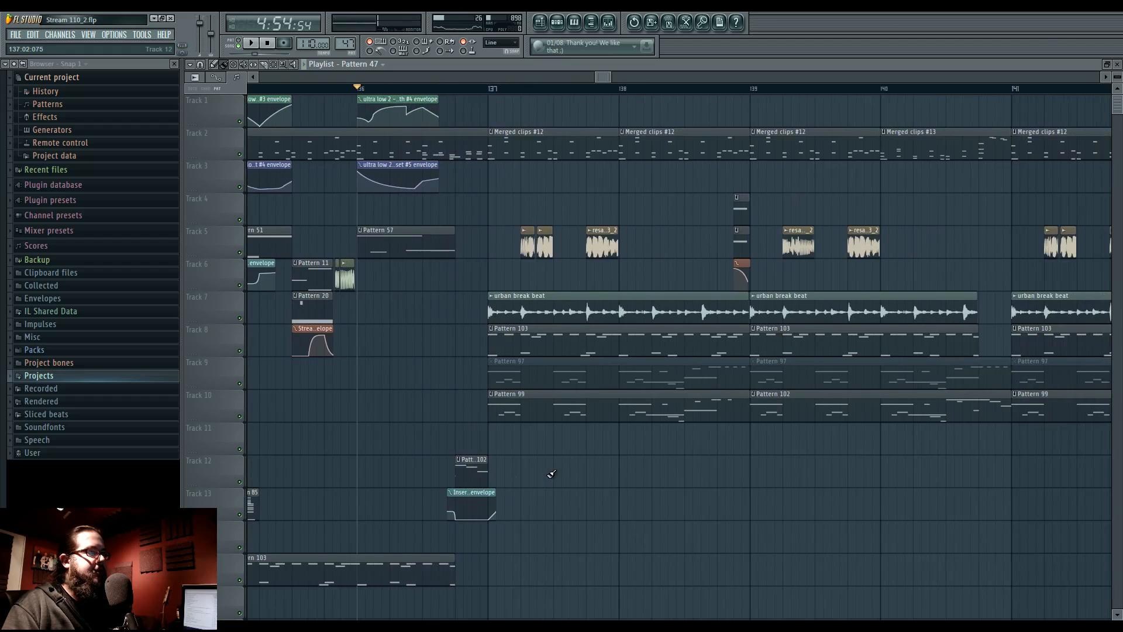
# Select the block of clips starting at bar 137 and move it one bar later to bar 138.
pyautogui.scroll(-4, 549, 468)
pyautogui.moveTo(559, 130); pyautogui.dragTo(870, 420)
pyautogui.moveTo(555, 141); pyautogui.dragTo(596, 142)
pyautogui.scroll(3, 596, 143)
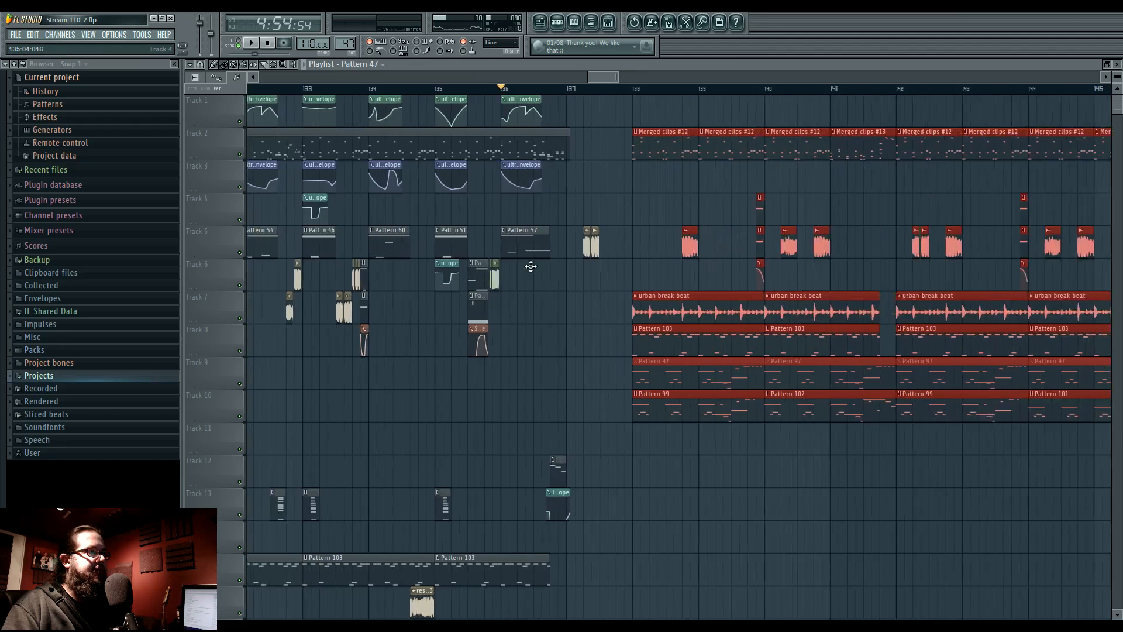
# Play the end of the fill from bar 136 into the empty bar 137.
pyautogui.click(604, 151)
pyautogui.press('space')
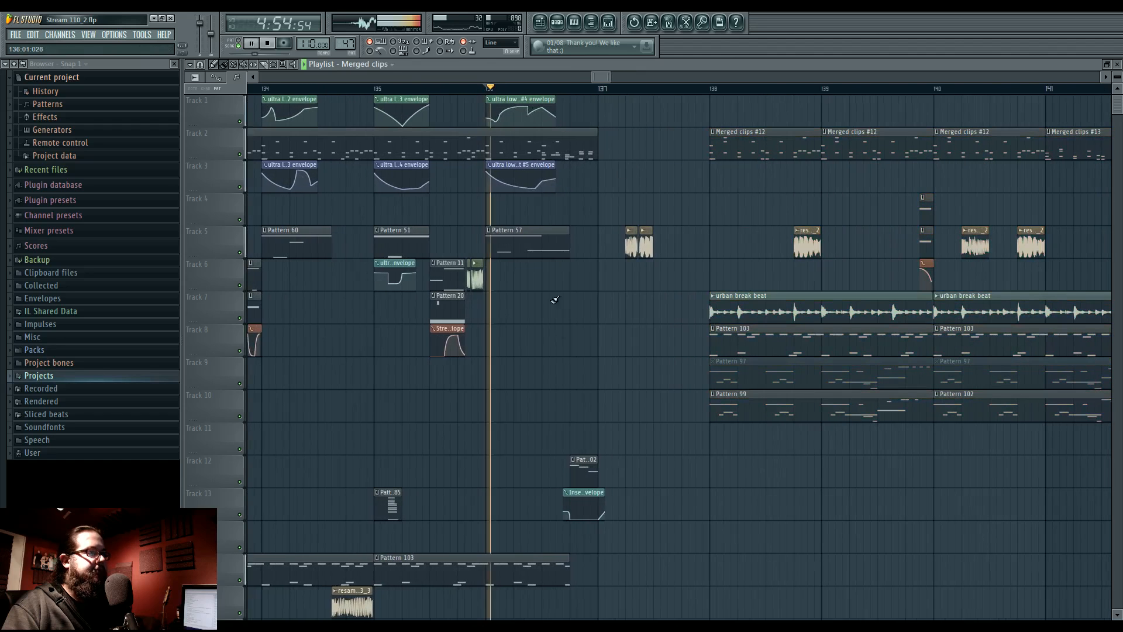
pyautogui.scroll(2, 591, 404)
pyautogui.press('space')
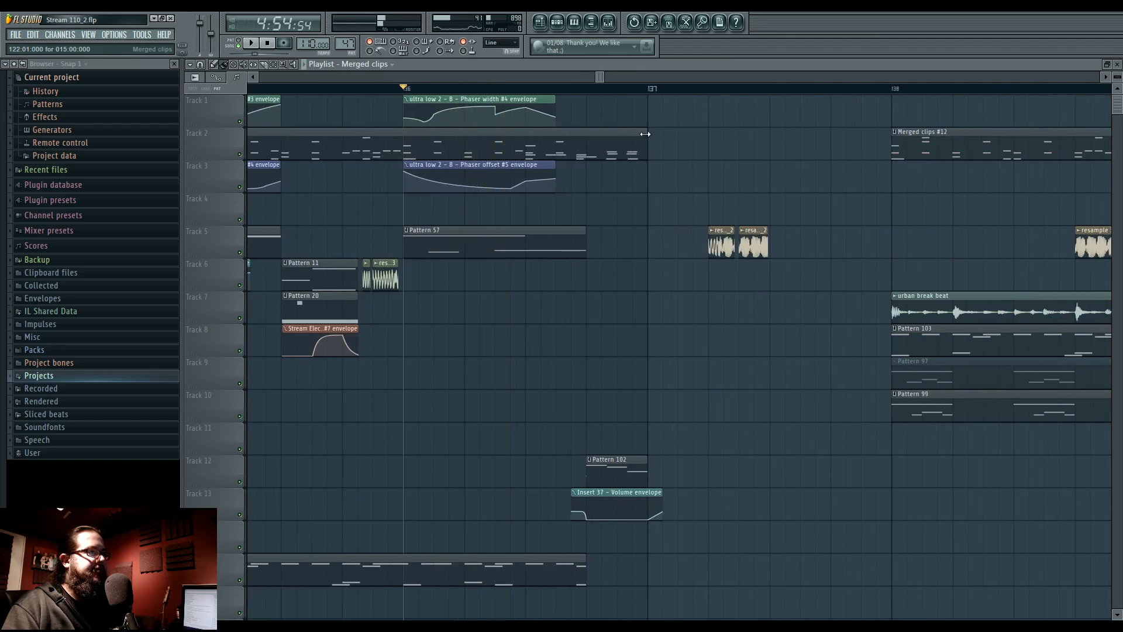
pyautogui.press('space')
pyautogui.click(647, 471)
pyautogui.press('space')
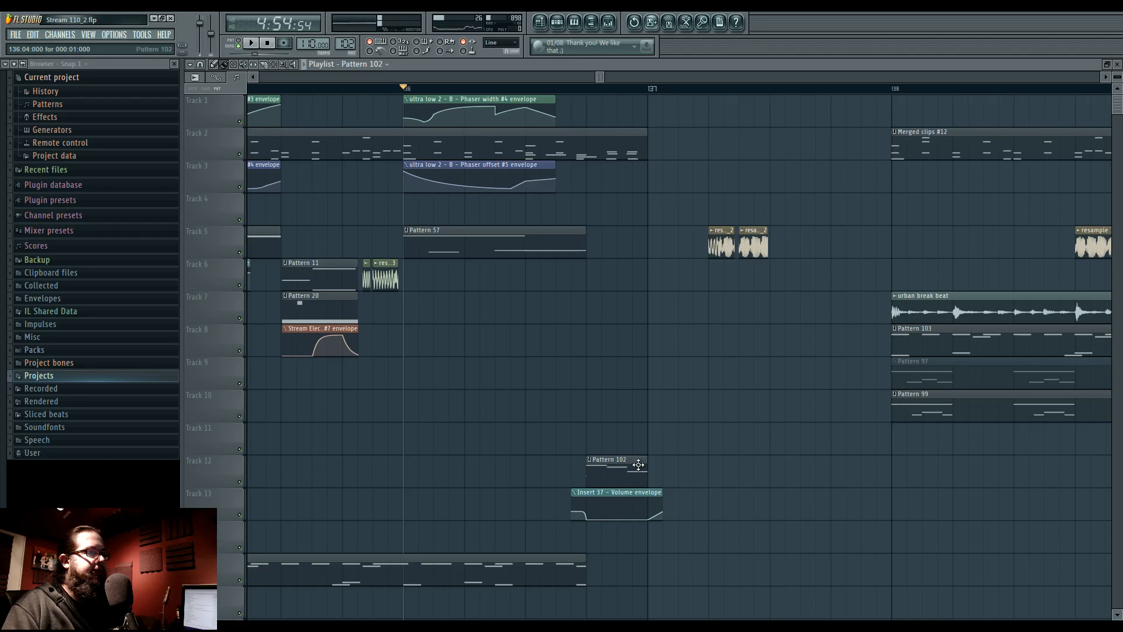
# Move the two leftover resample clips on track 5 one bar later into bar 138 and clear the selection.
pyautogui.moveTo(714, 282); pyautogui.dragTo(483, 268)
pyautogui.moveTo(449, 213); pyautogui.dragTo(763, 238)
pyautogui.press('space')
pyautogui.moveTo(435, 352); pyautogui.dragTo(629, 379)
pyautogui.hotkey('ctrl', 'd')
pyautogui.press('space')
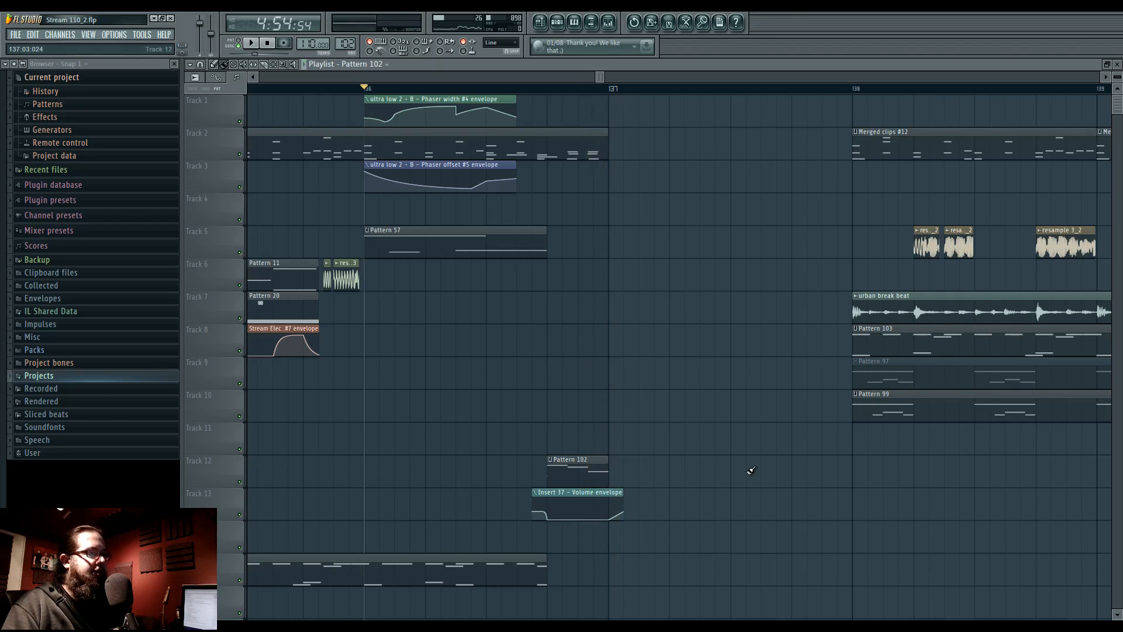
# Lengthen the Pattern 102 clip on track 12 to one bar and make it a unique pattern.
pyautogui.moveTo(614, 473); pyautogui.dragTo(798, 471)
pyautogui.click(551, 460)
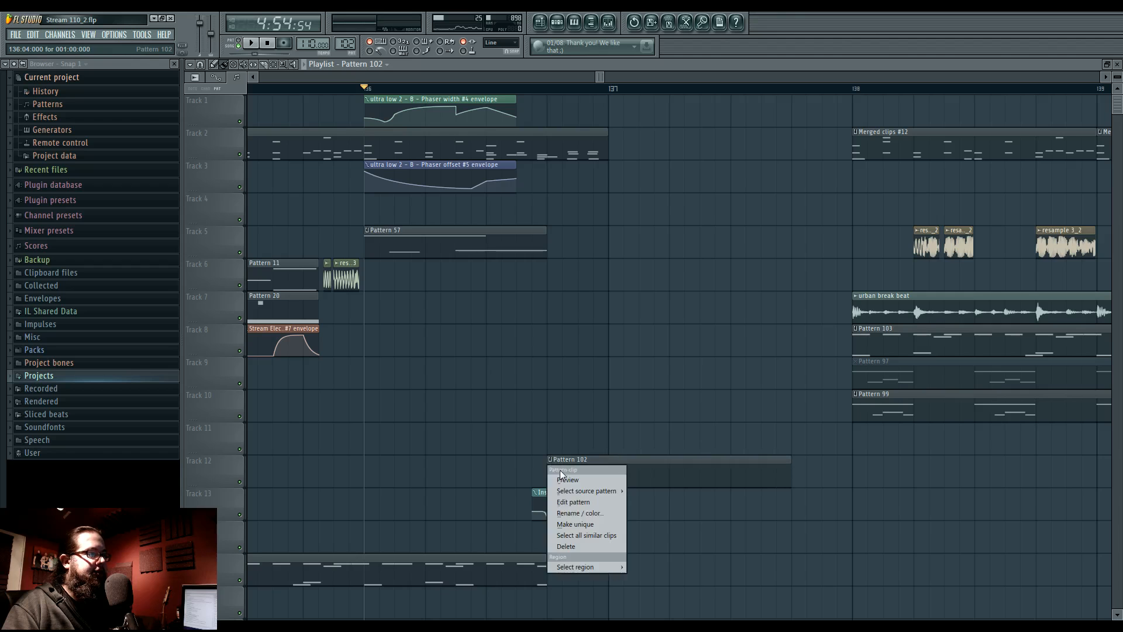
pyautogui.click(593, 524)
# Open the new pattern's notes and repeat the A5, G5, D5 figure to fill three half-beat groups.
pyautogui.doubleClick(610, 474)
pyautogui.scroll(-2, 607, 474)
pyautogui.hotkey('ctrl', 'a')
pyautogui.hotkey('ctrl', 'b')
pyautogui.hotkey('ctrl', 'b')
pyautogui.hotkey('ctrl', 'd')
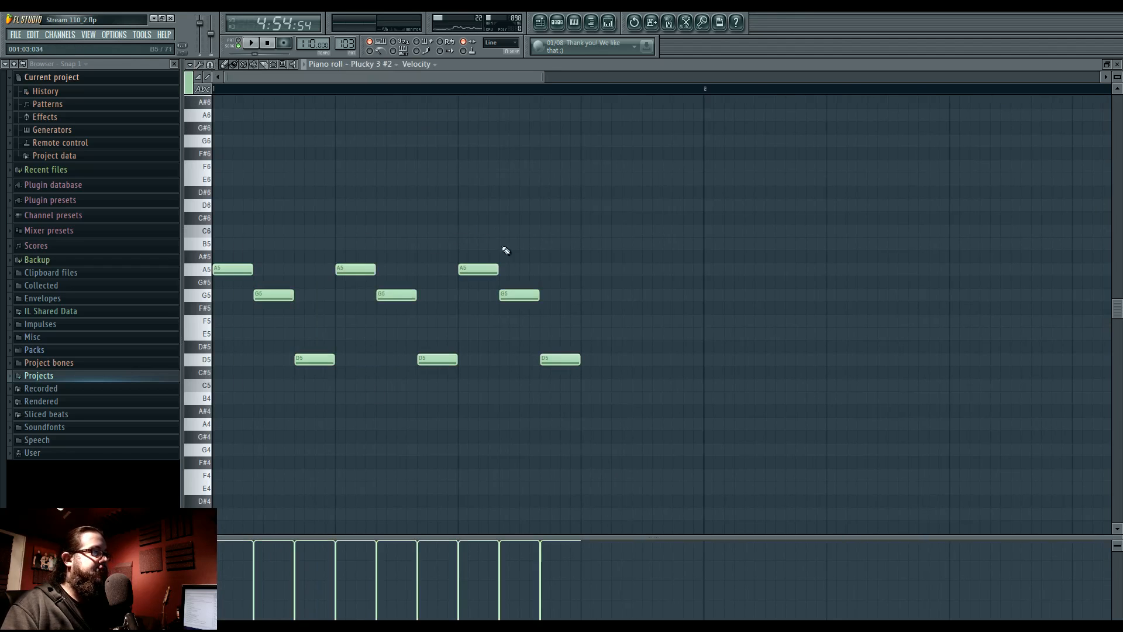
# Replace the third group with two runs of half-length A5, G5, D5 notes and add a full-length A5, G5, D5 run after them.
pyautogui.rightClick(522, 298)
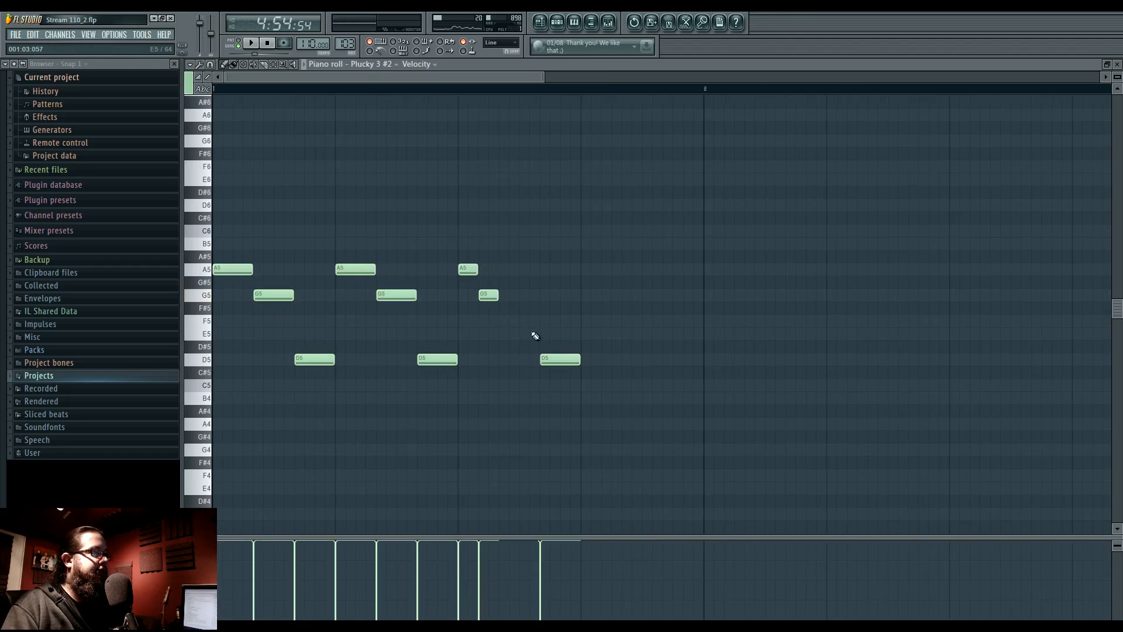
pyautogui.click(521, 270)
pyautogui.click(540, 295)
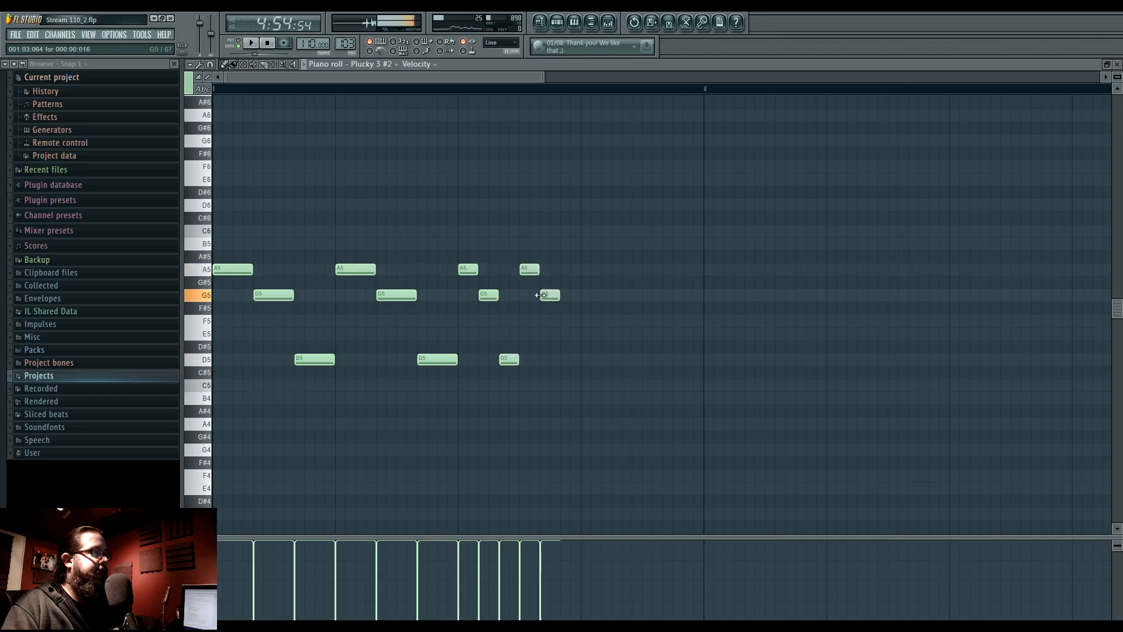
pyautogui.click(622, 296)
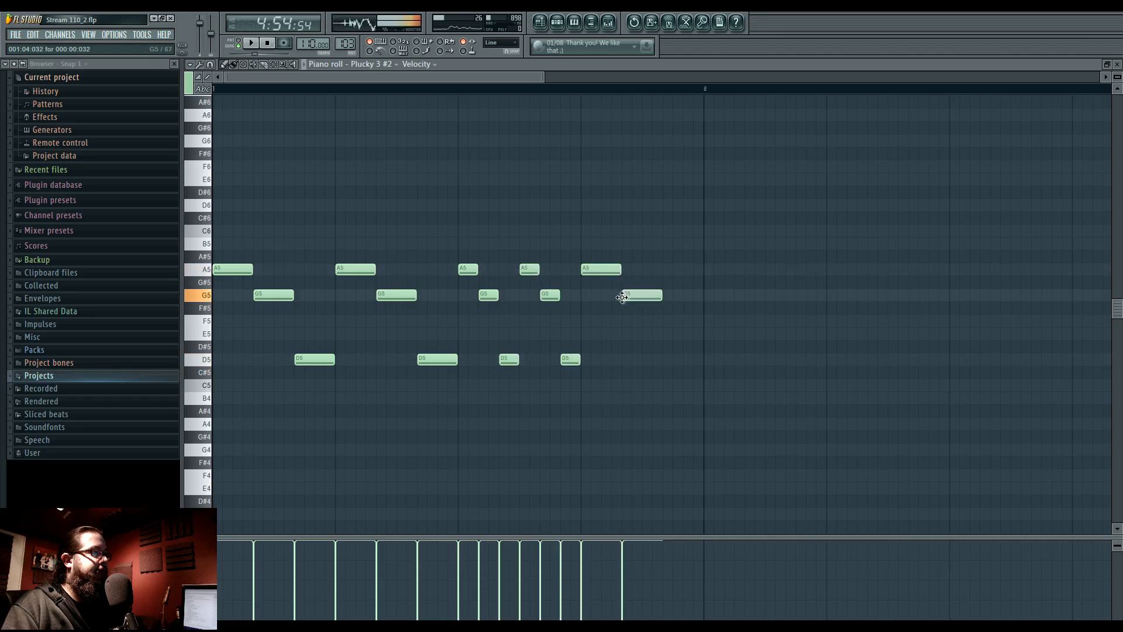
pyautogui.click(664, 361)
# Play the pattern in a loop and try raising the final run's first two notes to C6 and A5.
pyautogui.click(251, 44)
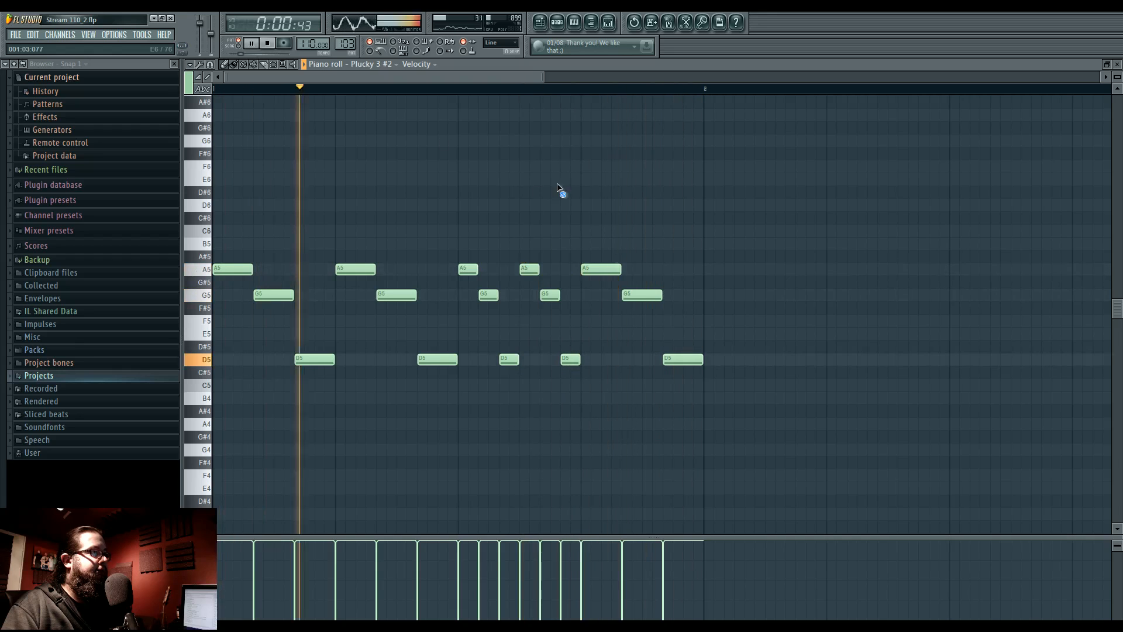
pyautogui.moveTo(629, 296); pyautogui.dragTo(588, 231)
pyautogui.moveTo(599, 270); pyautogui.dragTo(640, 269)
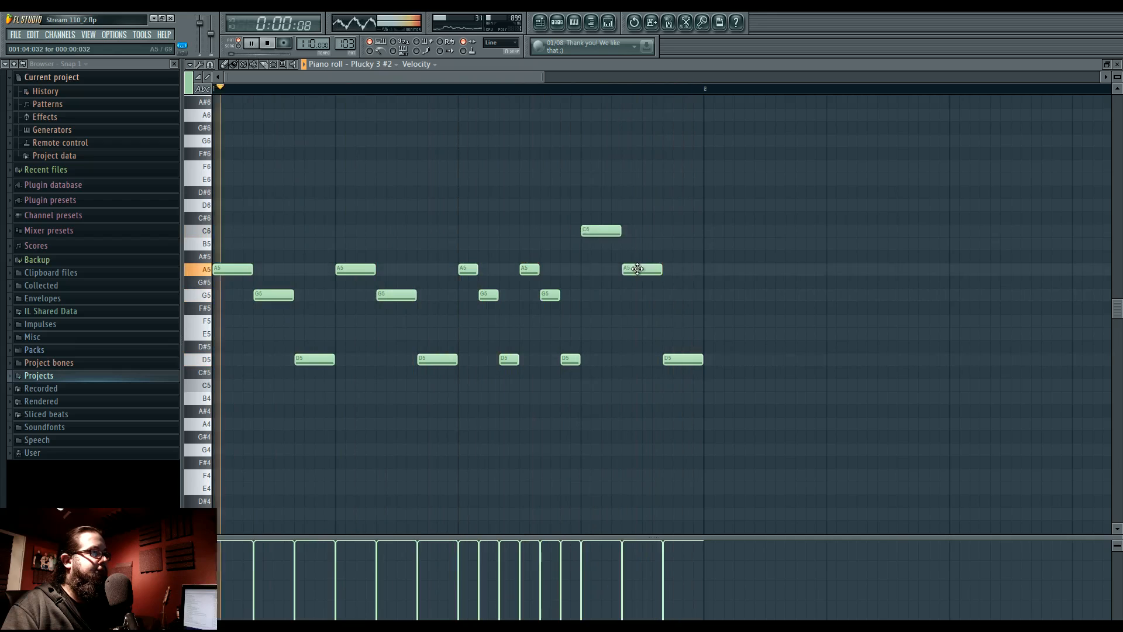
# Raise the D5 notes ahead of the final run to E5.
pyautogui.moveTo(446, 379); pyautogui.dragTo(314, 333)
pyautogui.keyDown('ctrl'); pyautogui.click(489, 353); pyautogui.keyUp('ctrl')
pyautogui.moveTo(492, 358); pyautogui.dragTo(571, 333)
pyautogui.keyDown('ctrl'); pyautogui.click(566, 372); pyautogui.keyUp('ctrl')
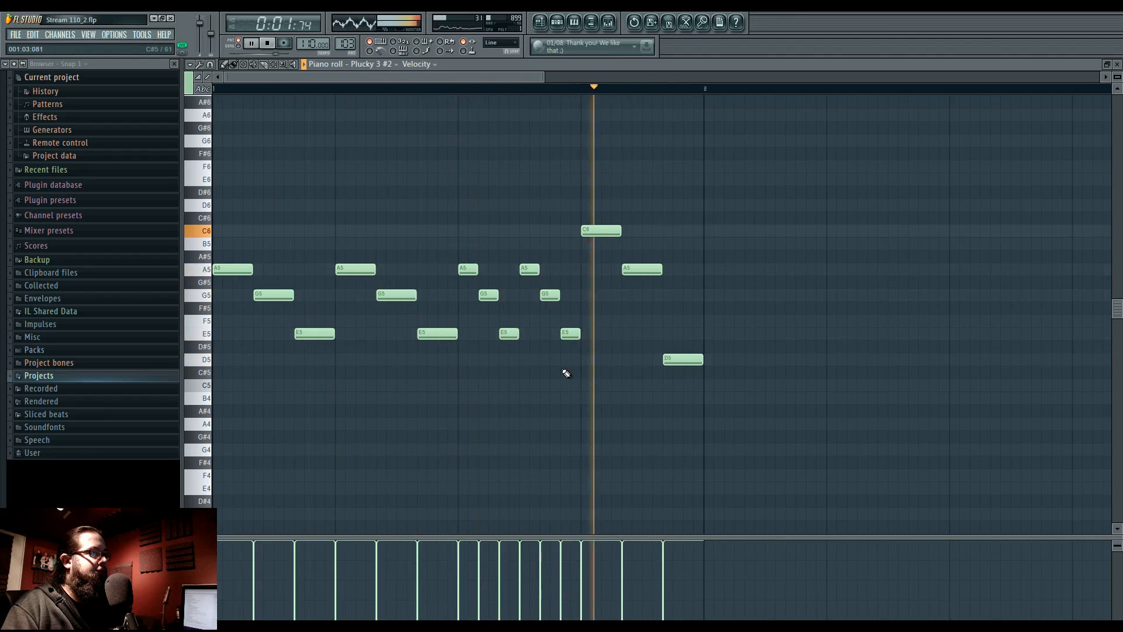
# Set the final run's first two notes to A5 and D5, delete the last D5, and extend the remaining D5 to the bar's end.
pyautogui.moveTo(581, 225); pyautogui.dragTo(677, 270)
pyautogui.moveTo(597, 232); pyautogui.dragTo(595, 272)
pyautogui.keyDown('ctrl'); pyautogui.click(655, 321); pyautogui.keyUp('ctrl')
pyautogui.moveTo(654, 309); pyautogui.dragTo(643, 359)
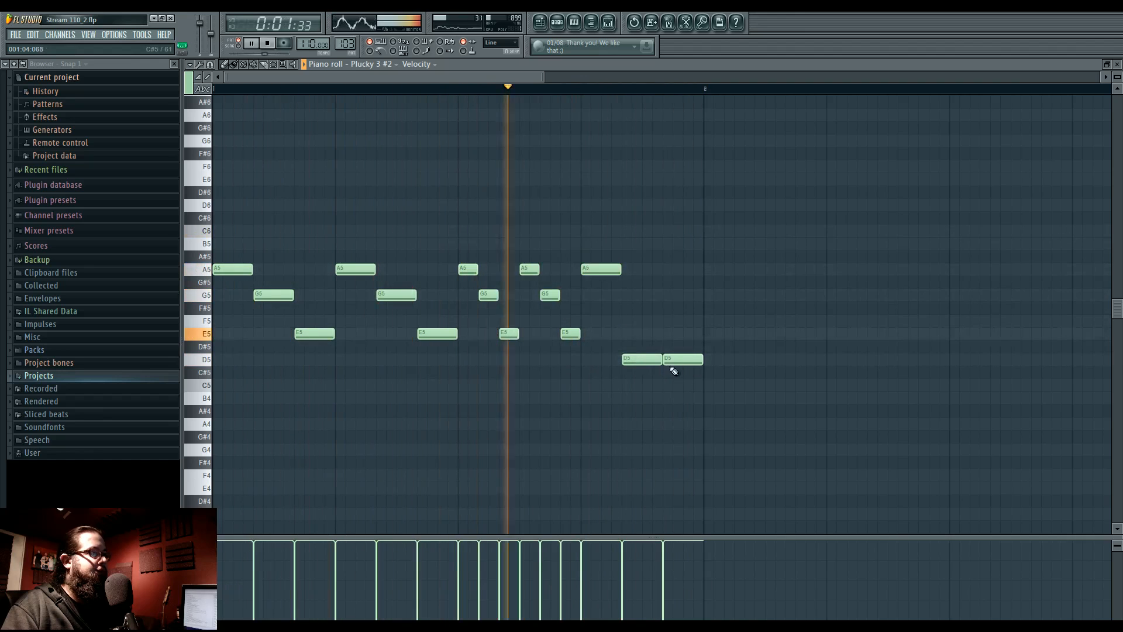
pyautogui.rightClick(681, 361)
pyautogui.moveTo(661, 360); pyautogui.dragTo(702, 361)
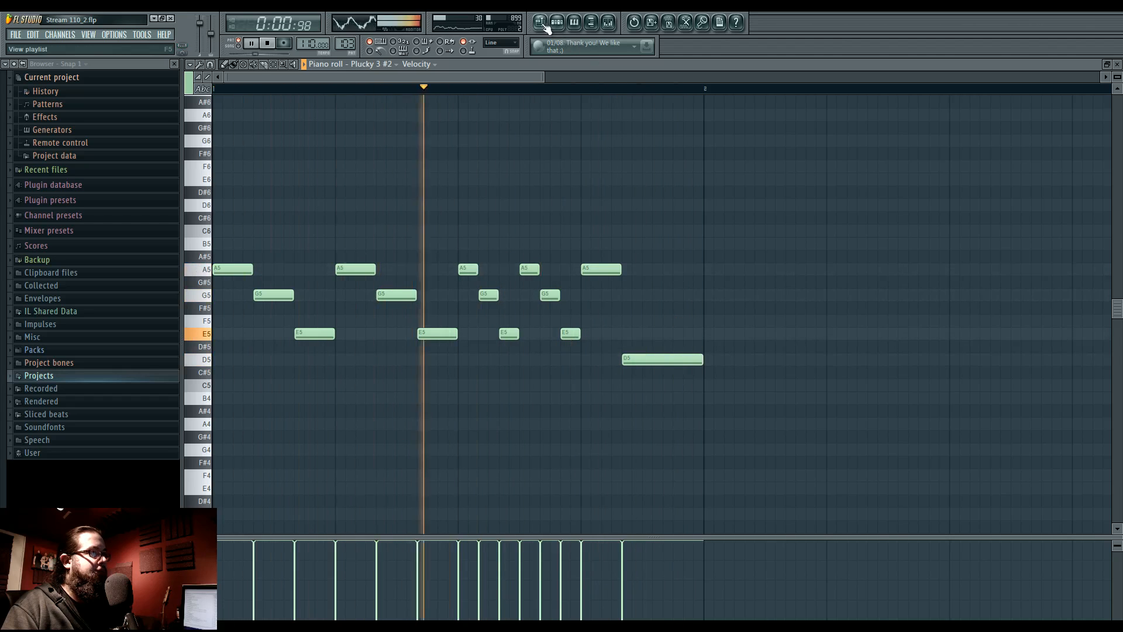
# Try halving the final run's A5 note and starting the long D5 right after it.
pyautogui.moveTo(616, 273); pyautogui.dragTo(601, 273)
pyautogui.moveTo(634, 359); pyautogui.dragTo(698, 361)
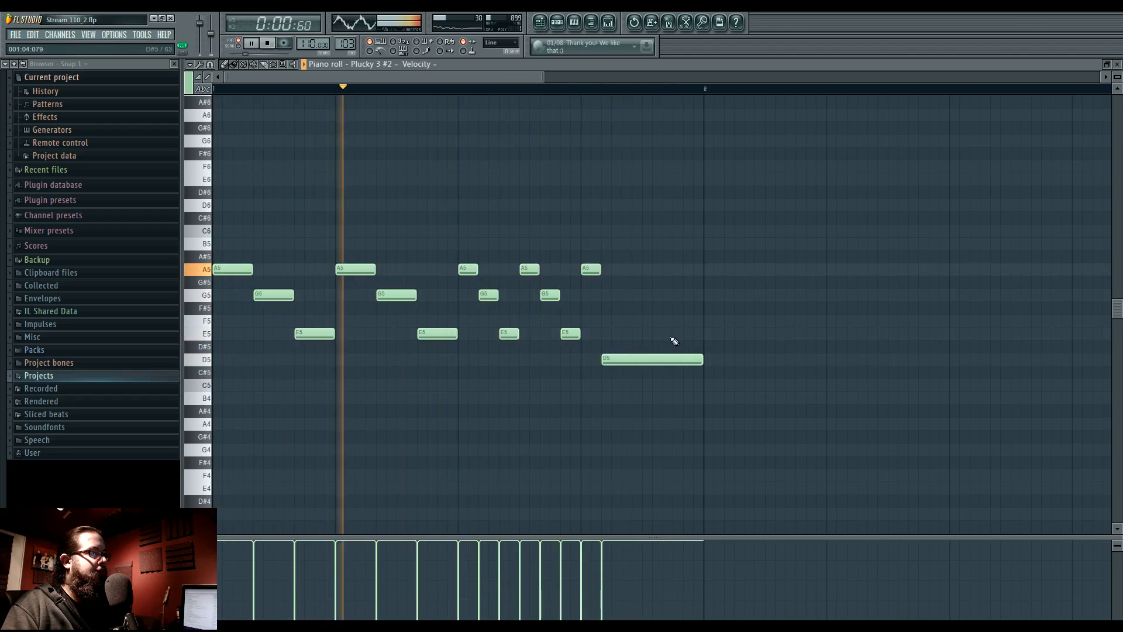
pyautogui.moveTo(601, 270); pyautogui.dragTo(622, 271)
pyautogui.moveTo(633, 359); pyautogui.dragTo(699, 358)
# Return to the playlist and play the new melody across the transition from bar 136.
pyautogui.press('space')
pyautogui.press('F5')
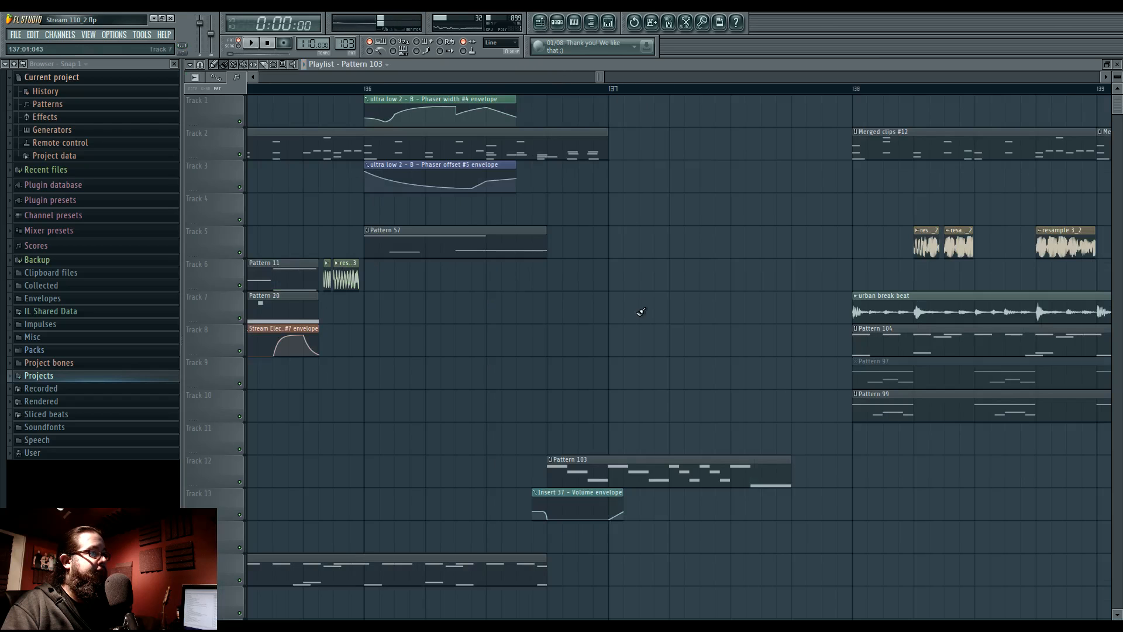
pyautogui.press('space')
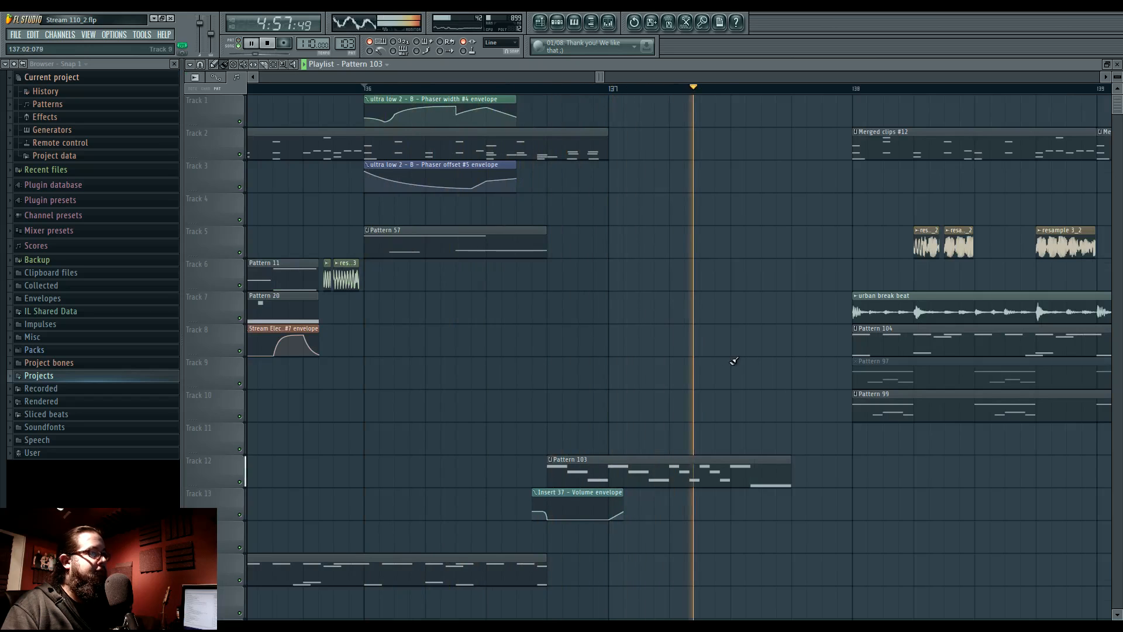
pyautogui.moveTo(796, 392); pyautogui.dragTo(757, 359)
pyautogui.press('space')
# Extend the Pattern 103 clip on track 12 and the merged drum clip on track 2 up to bar 138.
pyautogui.scroll(-4, 571, 311)
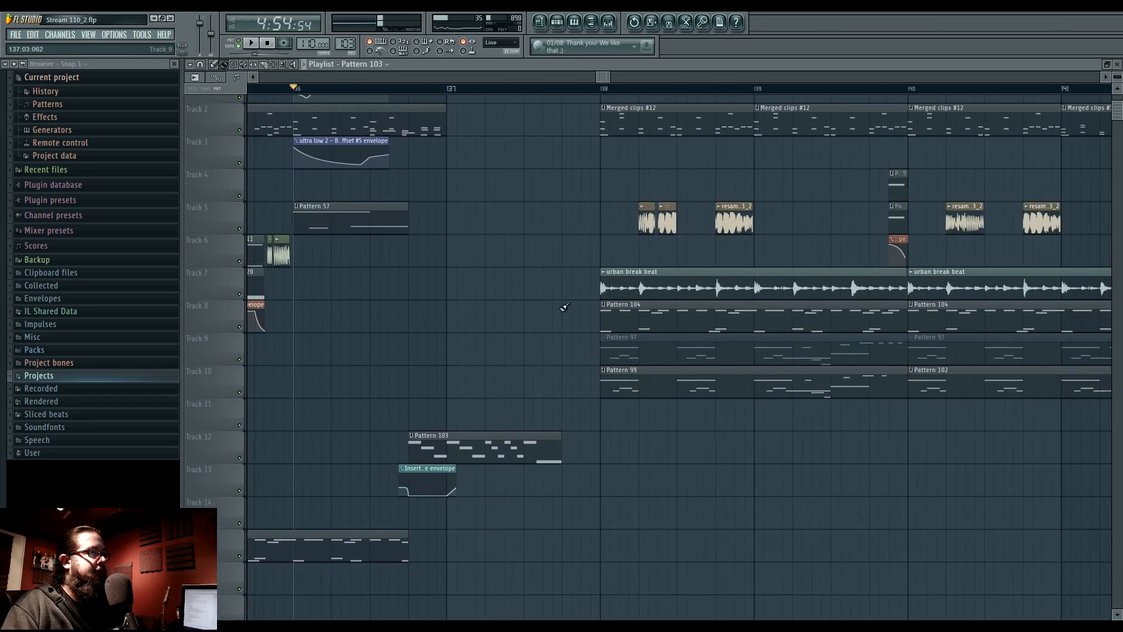
pyautogui.moveTo(560, 440); pyautogui.dragTo(598, 441)
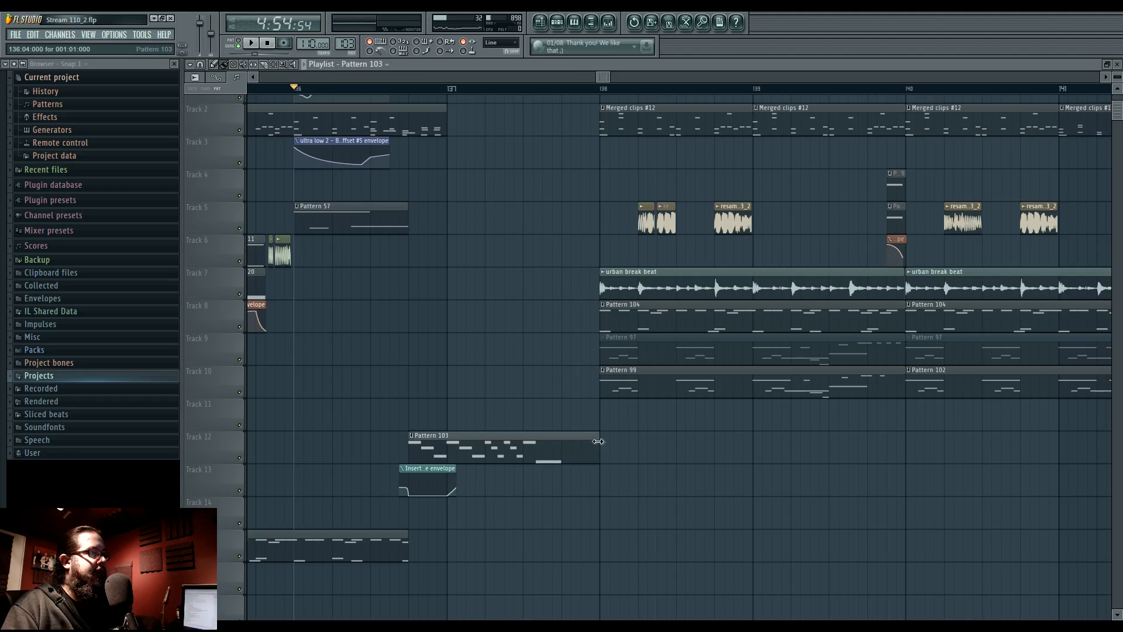
pyautogui.moveTo(523, 327); pyautogui.dragTo(532, 381)
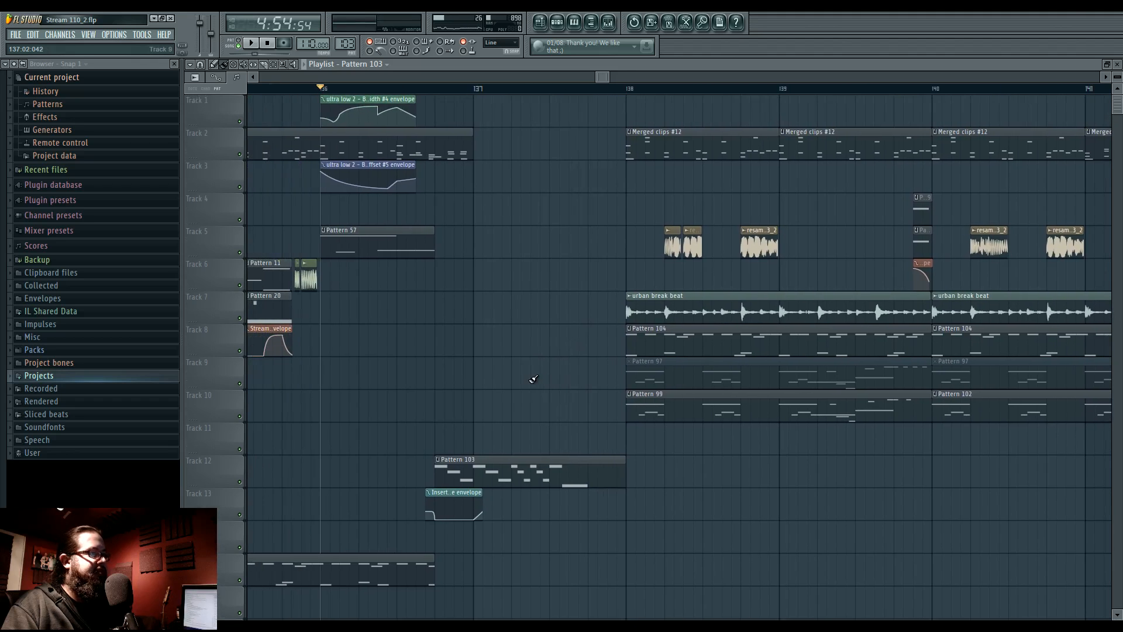
pyautogui.moveTo(471, 149); pyautogui.dragTo(623, 150)
pyautogui.moveTo(550, 253); pyautogui.dragTo(624, 257)
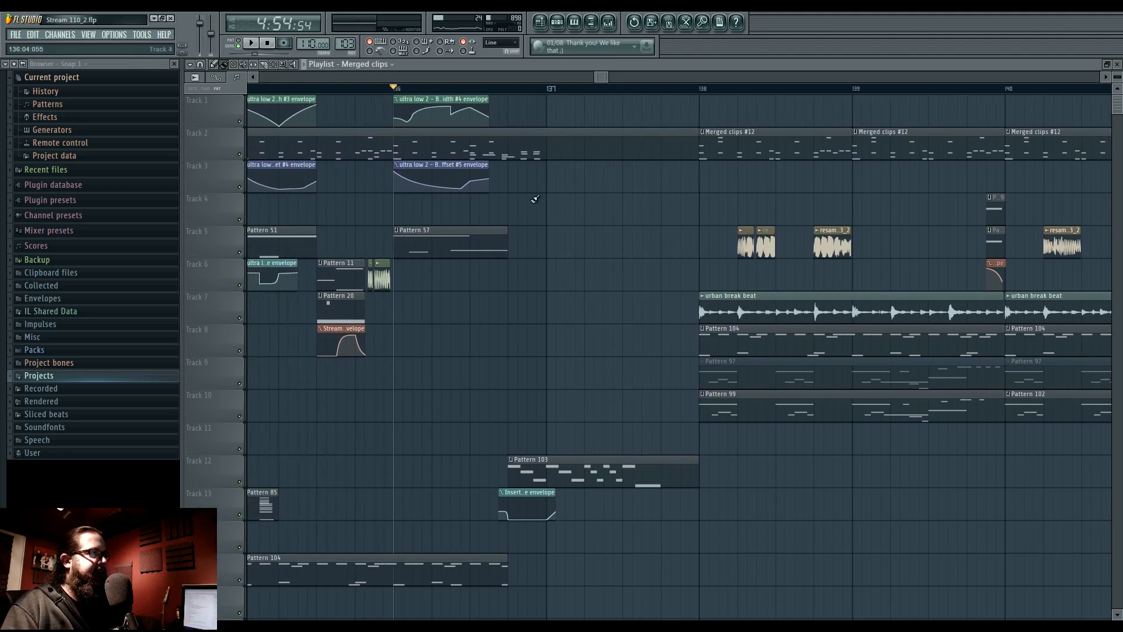
# Open the merged drum clip's notes, play the fill's end, and replace its last G3 and F3 pairs with C4 and then B3.
pyautogui.doubleClick(519, 149)
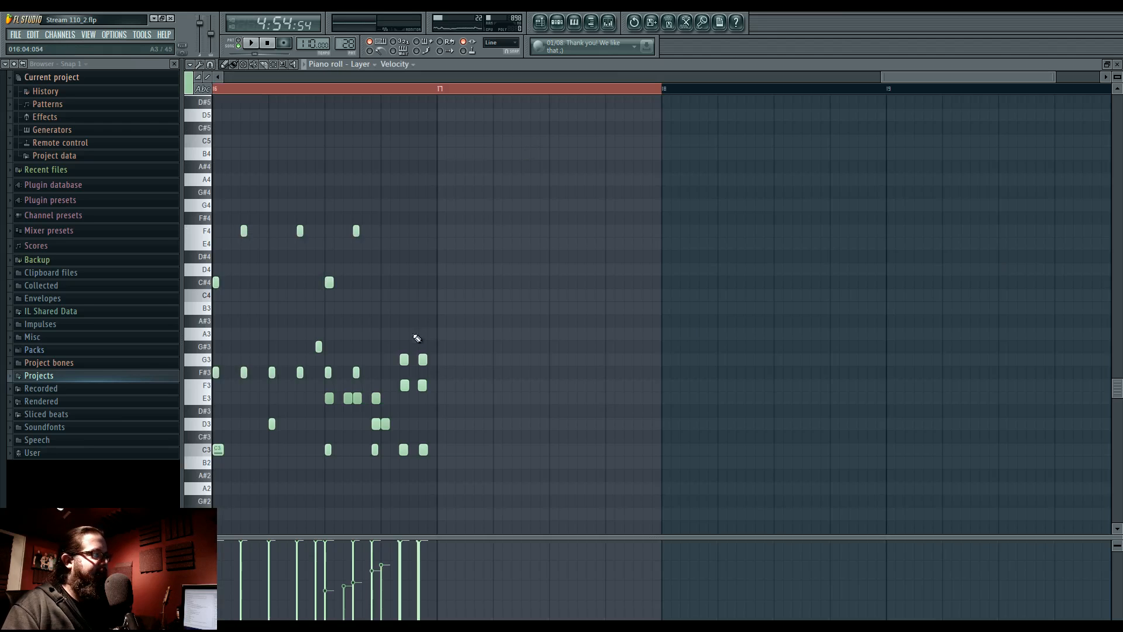
pyautogui.scroll(2, 456, 413)
pyautogui.moveTo(446, 416); pyautogui.dragTo(534, 414)
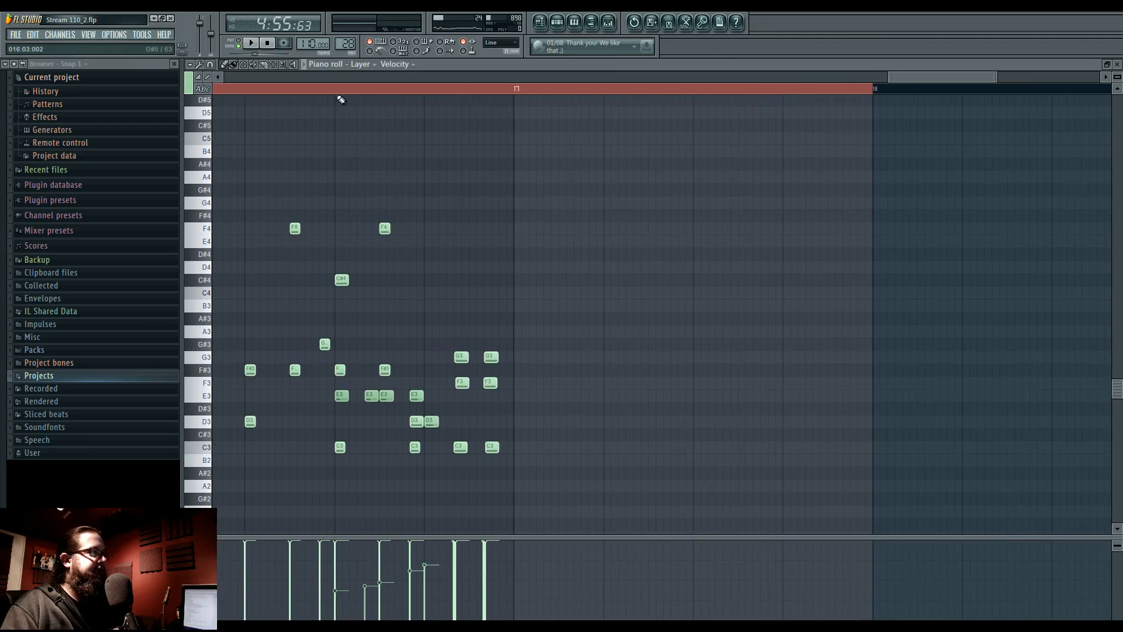
pyautogui.press('space')
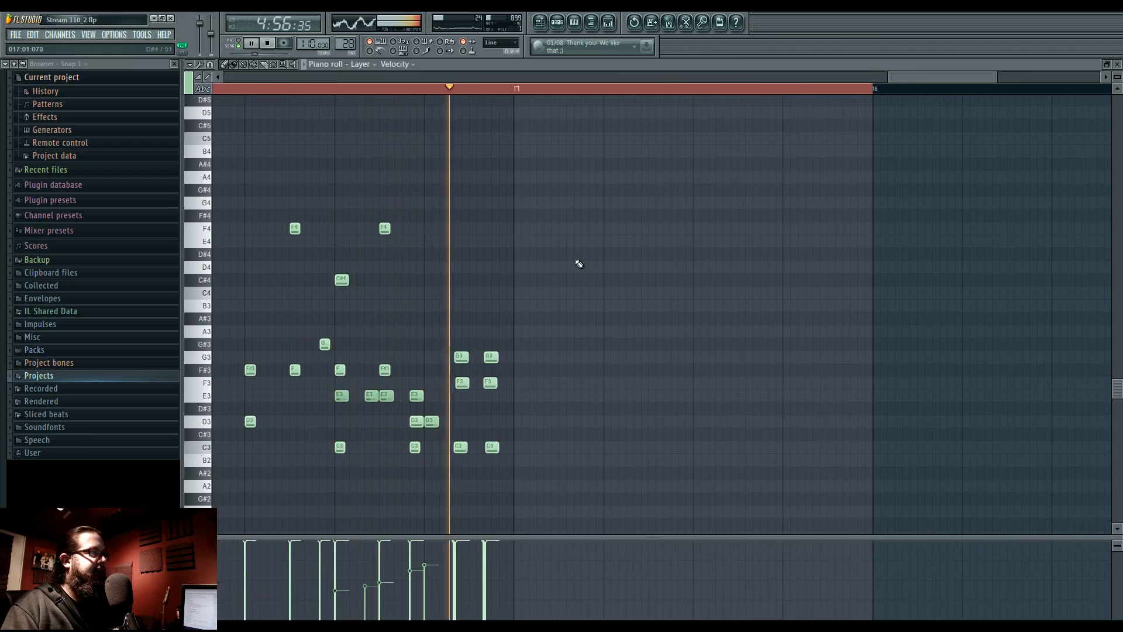
pyautogui.press('space')
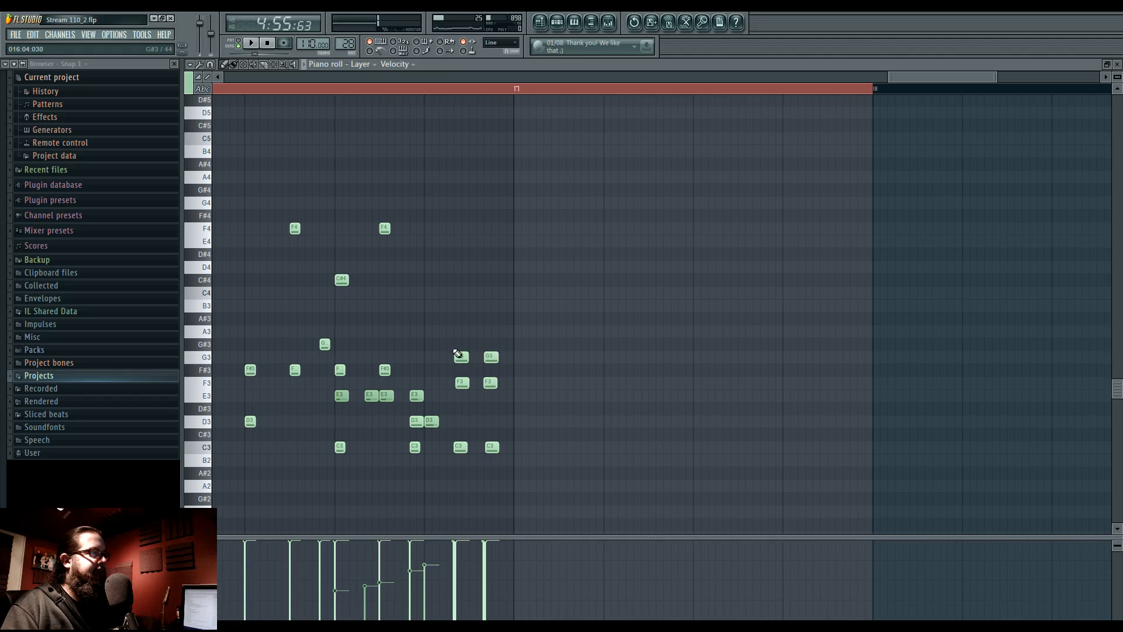
pyautogui.click(457, 292)
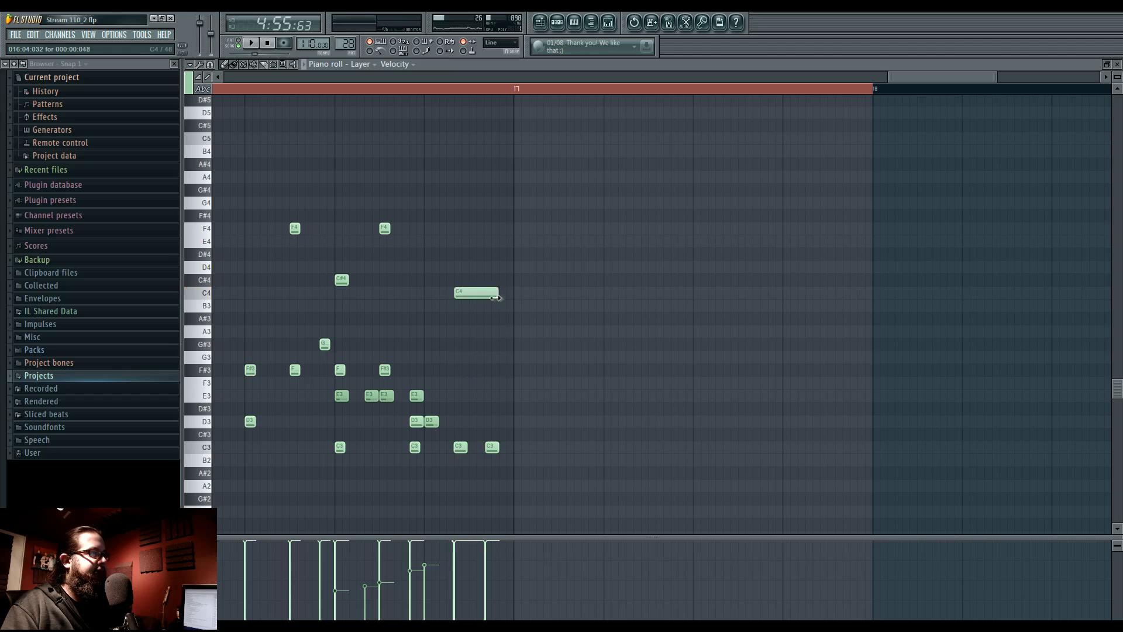
pyautogui.click(478, 306)
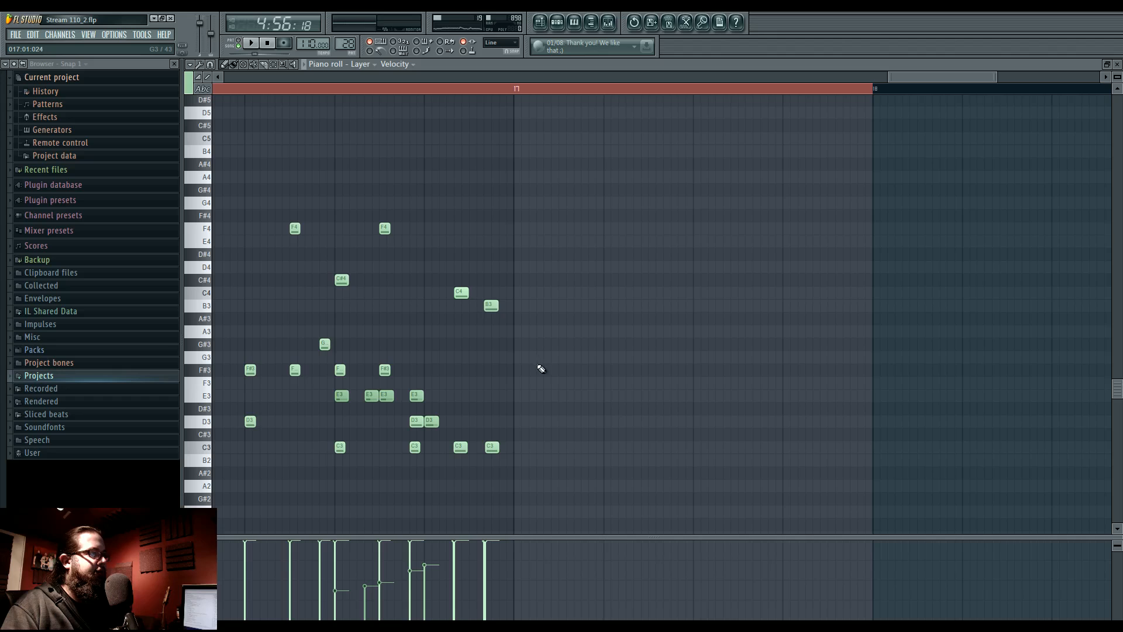
# Add A4 and C#4 on the D3 in bar 16's last beat and duplicate that beat's notes to the start of bar 17.
pyautogui.click(431, 164)
pyautogui.moveTo(424, 159); pyautogui.dragTo(574, 508)
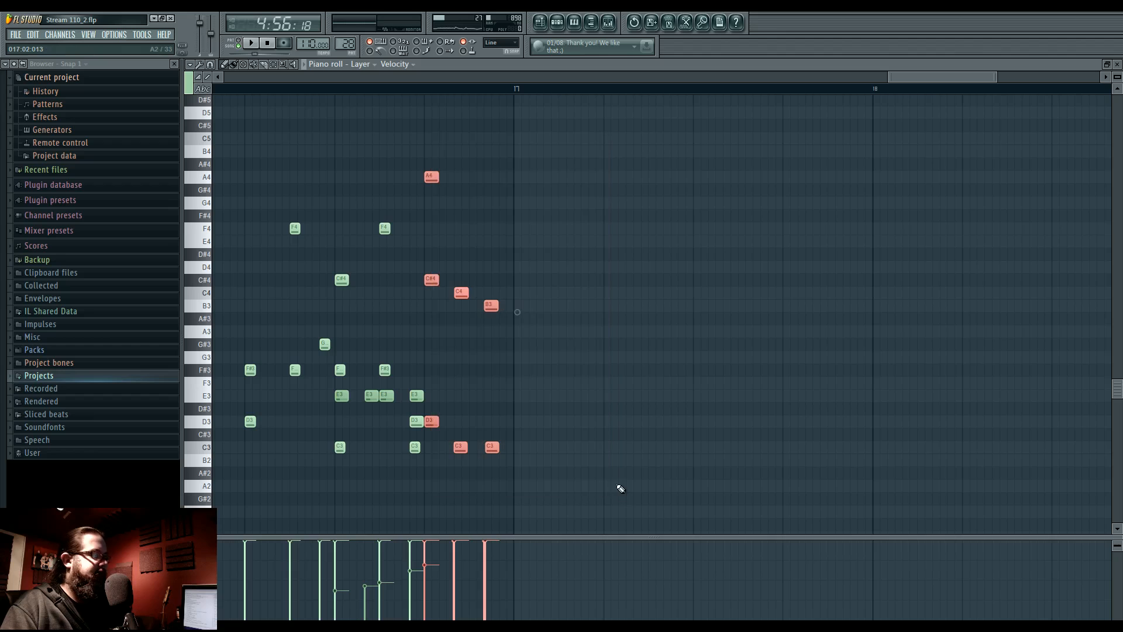
pyautogui.hotkey('ctrl', 'b')
pyautogui.moveTo(512, 422); pyautogui.dragTo(527, 422)
pyautogui.click(554, 402)
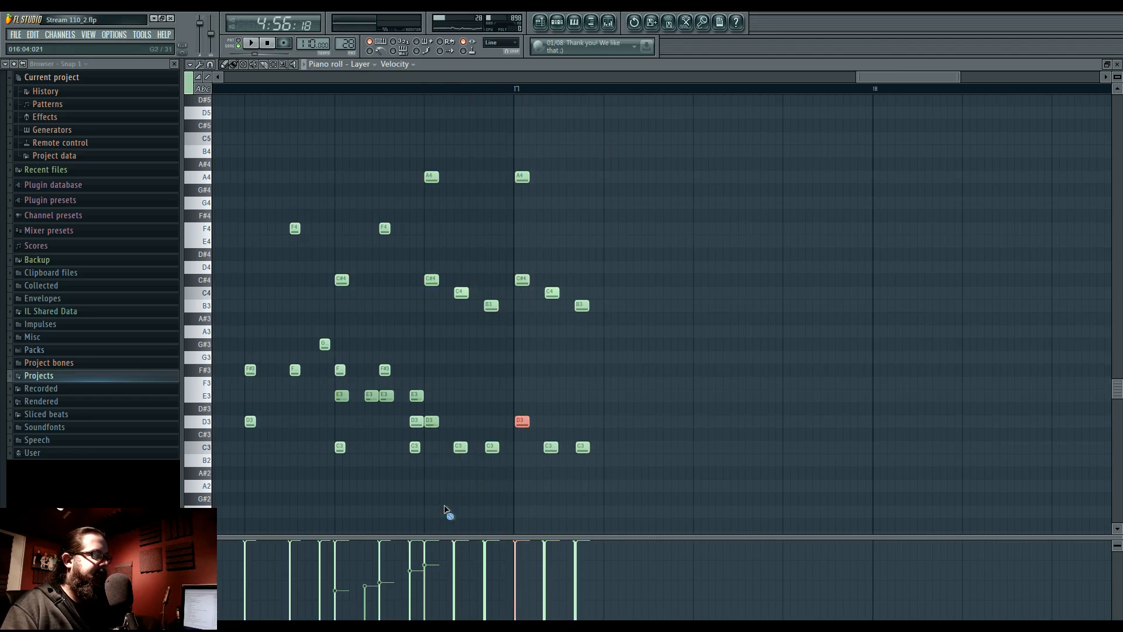
pyautogui.press('space')
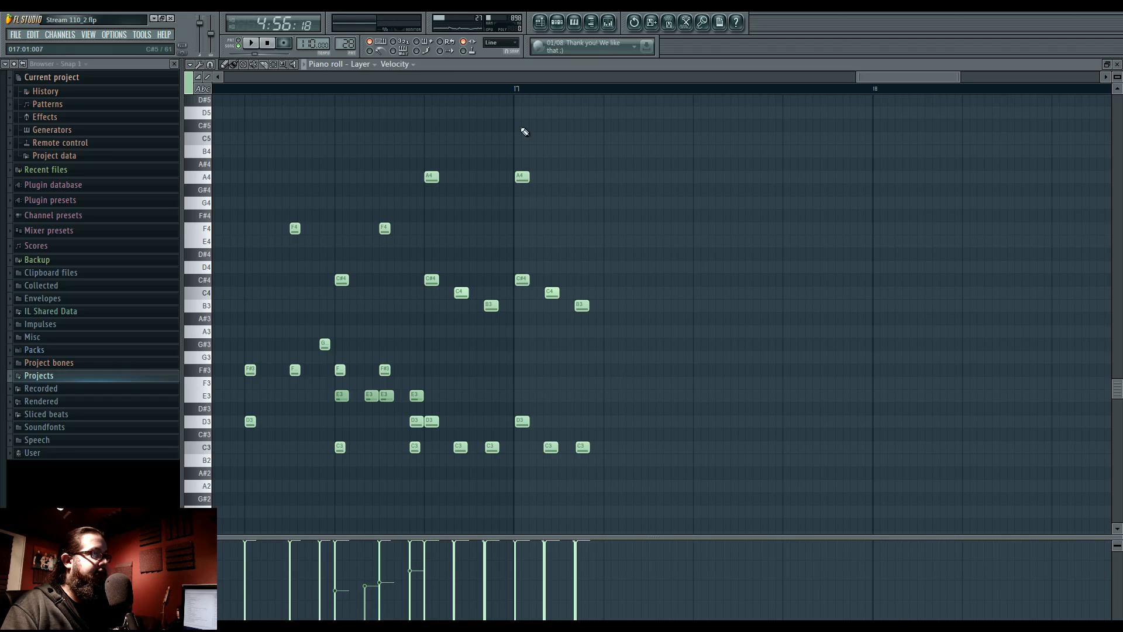
# Add an A5 note at the start of bar 17 and play the fill.
pyautogui.scroll(2, 518, 137)
pyautogui.click(519, 101)
pyautogui.press('space')
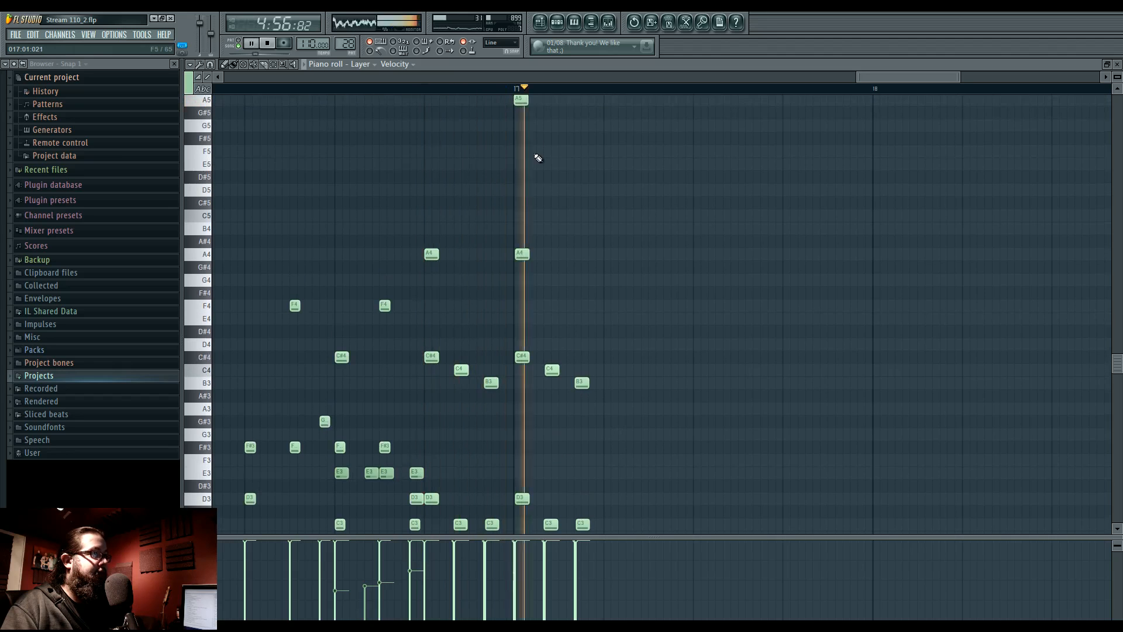
pyautogui.press('space')
# Continue the fill from bar 17 beat 2 with consecutive A3, G3, C3, A3, G3 and D3 notes, and play it.
pyautogui.scroll(-2, 590, 276)
pyautogui.keyDown('ctrl'); pyautogui.scroll(2, 607, 346); pyautogui.keyUp('ctrl')
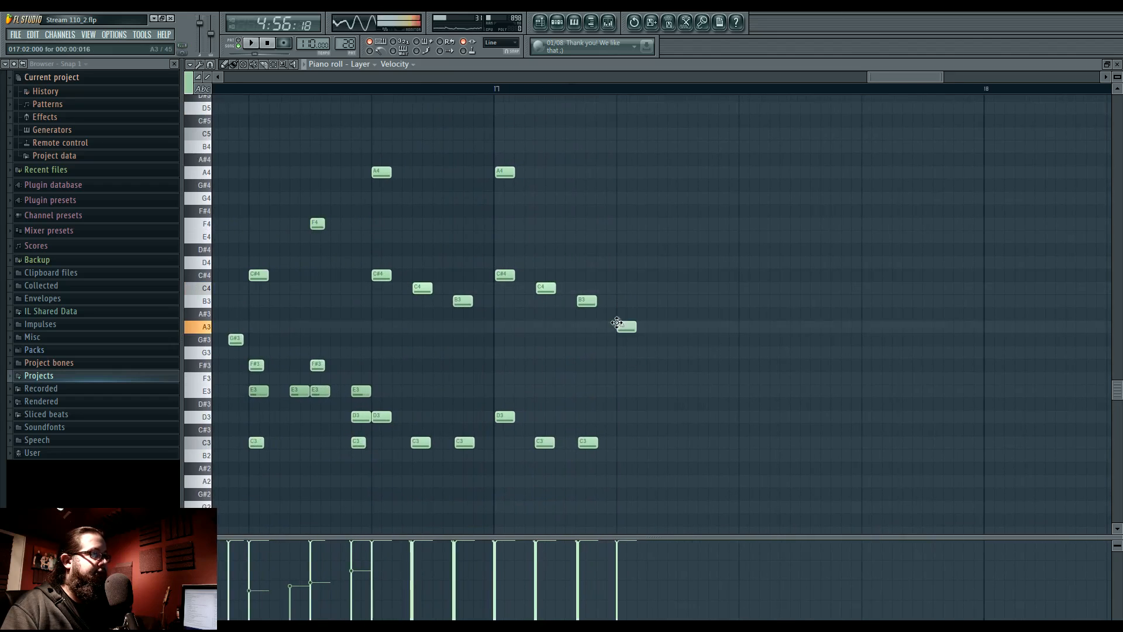
pyautogui.click(660, 444)
pyautogui.click(699, 352)
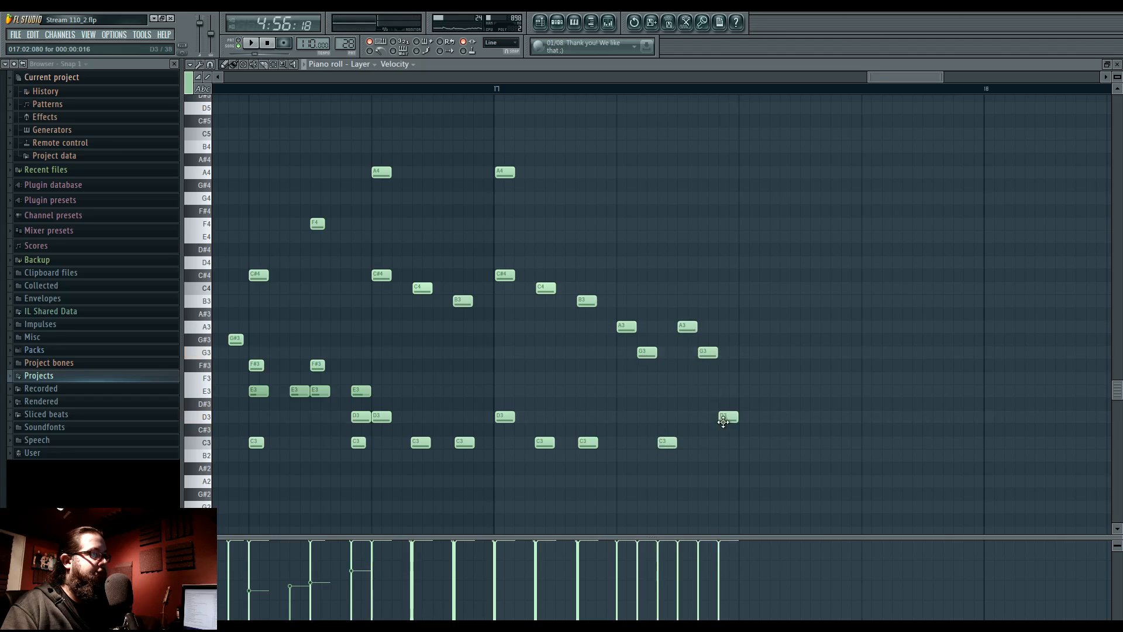
pyautogui.press('space')
pyautogui.press('space')
pyautogui.press('space')
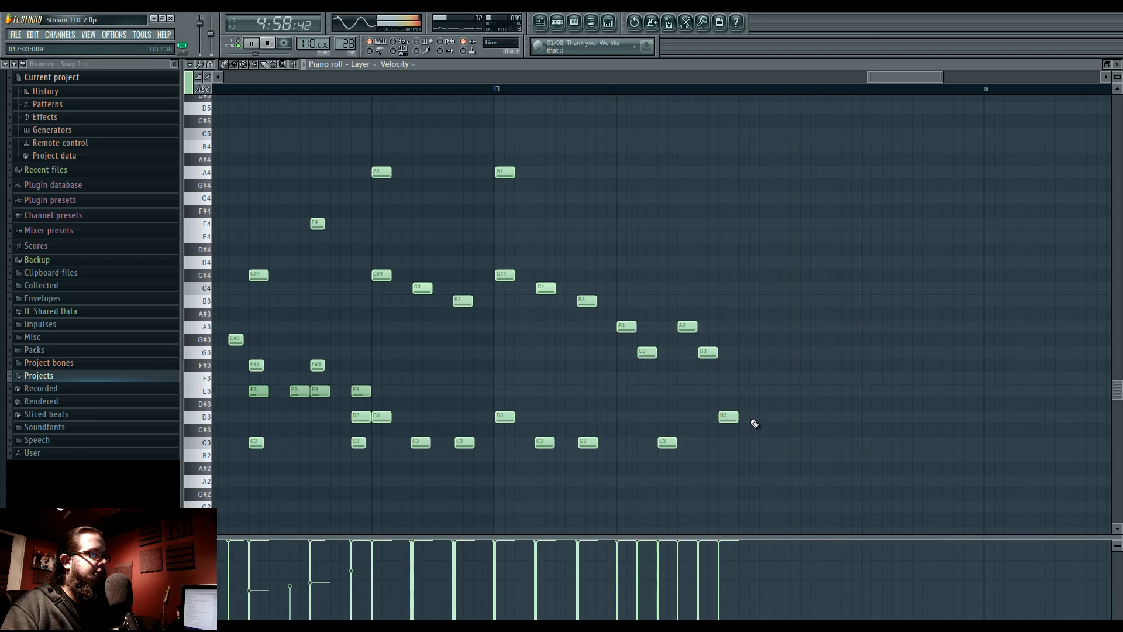
# Replace the run's last D3 with an F3 and place an A5 on beat 3 of bar 17.
pyautogui.rightClick(728, 417)
pyautogui.click(720, 378)
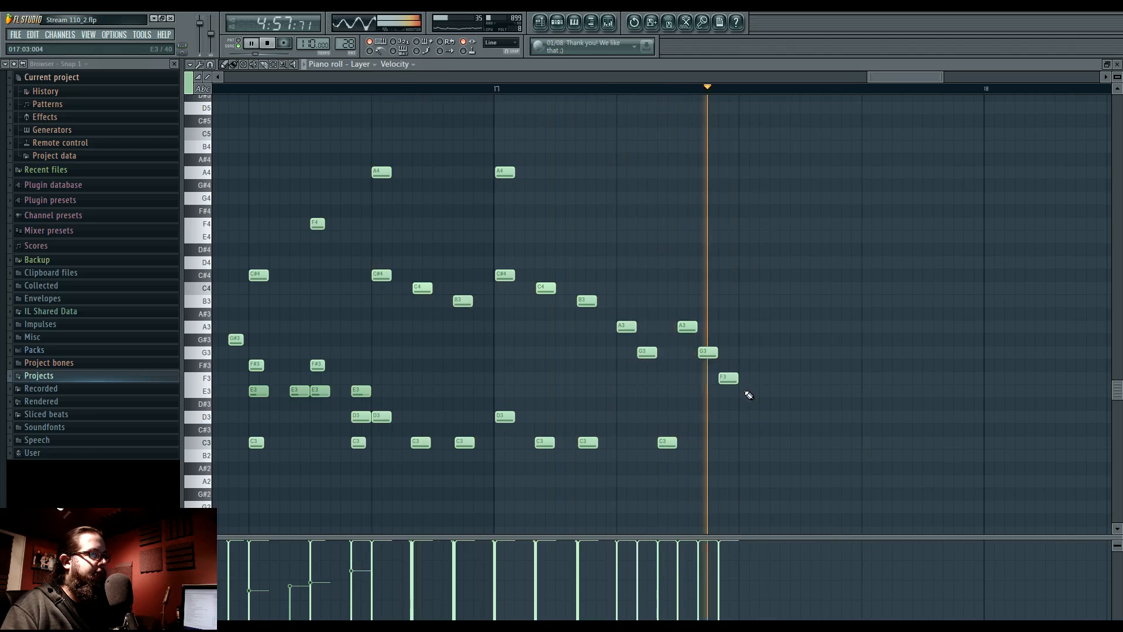
pyautogui.press('space')
pyautogui.click(748, 417)
pyautogui.click(742, 173)
pyautogui.rightClick(743, 174)
pyautogui.scroll(3, 744, 177)
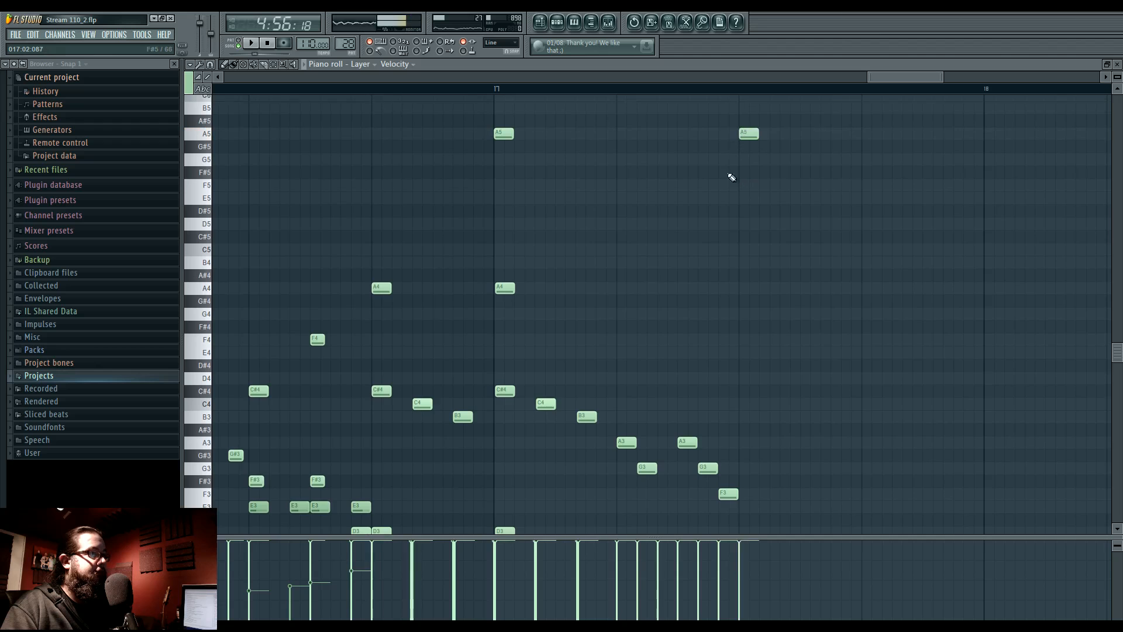
# Layer A4 and C#4 over the A3 on beat 2 of bar 17 while playing the fill.
pyautogui.scroll(-1, 731, 177)
pyautogui.press('space')
pyautogui.click(628, 252)
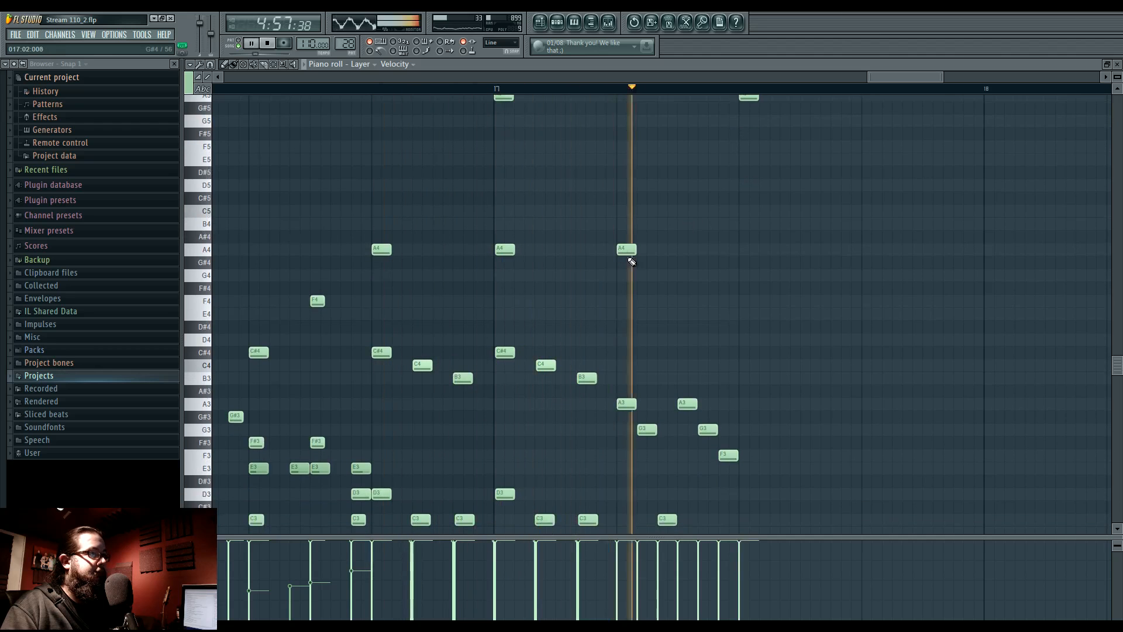
pyautogui.scroll(-3, 761, 388)
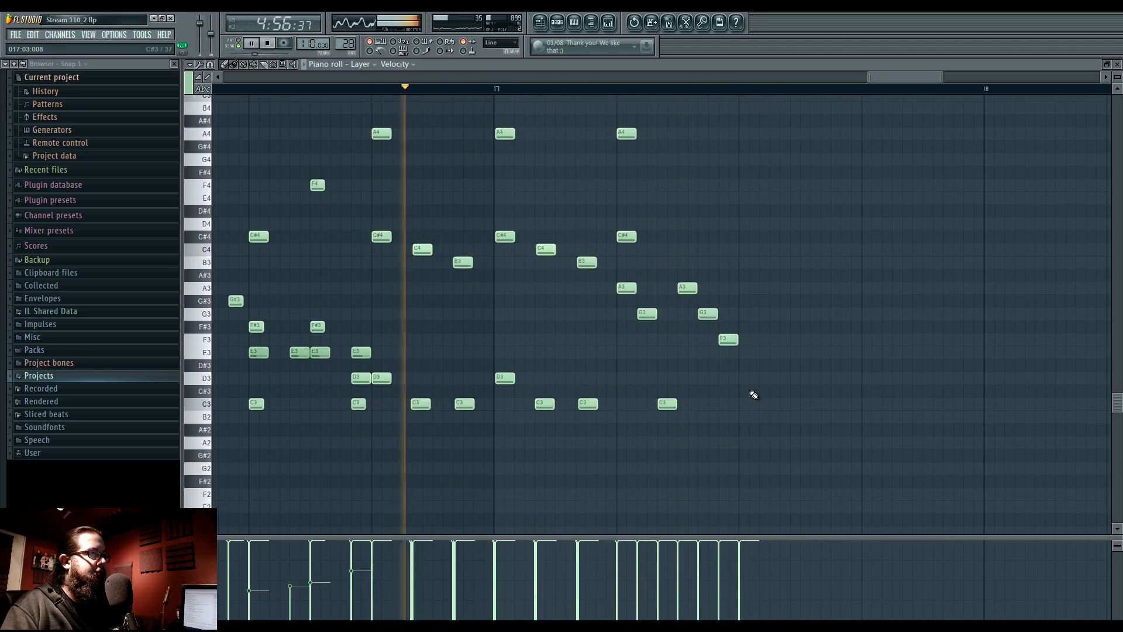
pyautogui.scroll(2, 754, 396)
pyautogui.press('space')
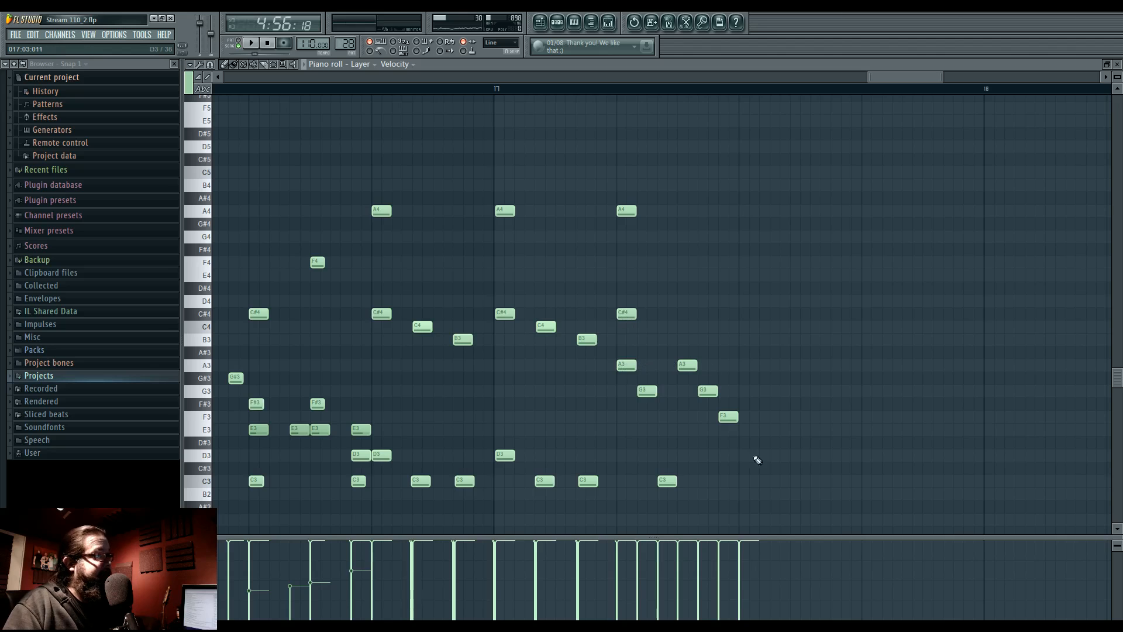
# Try a C3 note under the A5 on beat 3 of bar 17.
pyautogui.click(744, 481)
pyautogui.press('space')
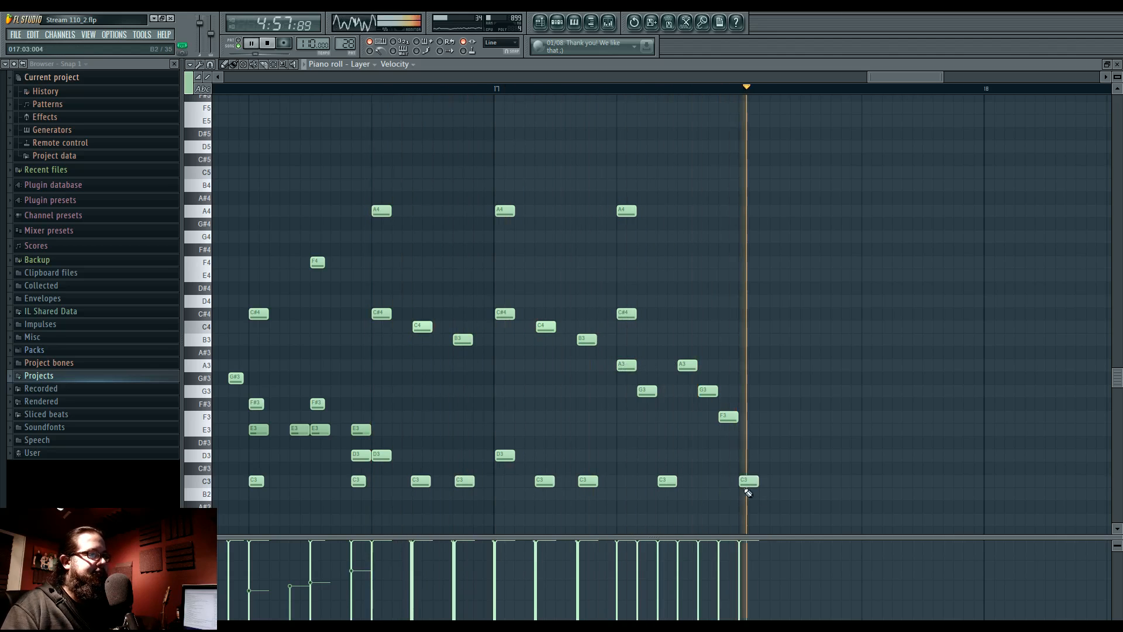
pyautogui.press('space')
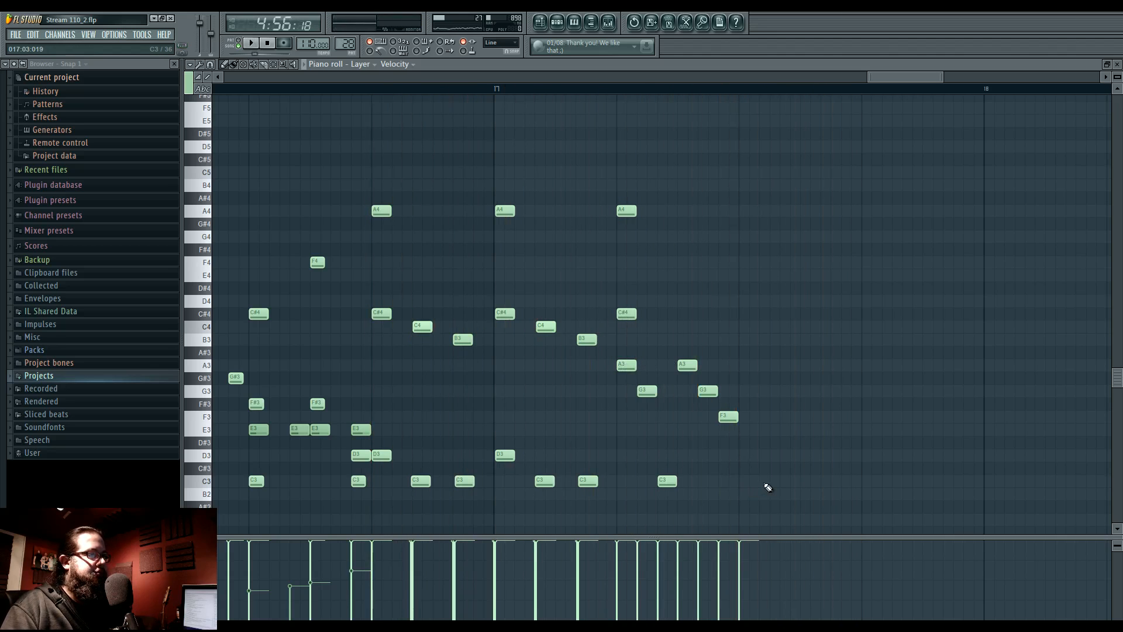
# Stack C3, C#4 and A4 a third of a beat after beat 3 of bar 17 and play the fill.
pyautogui.press('space')
pyautogui.click(781, 481)
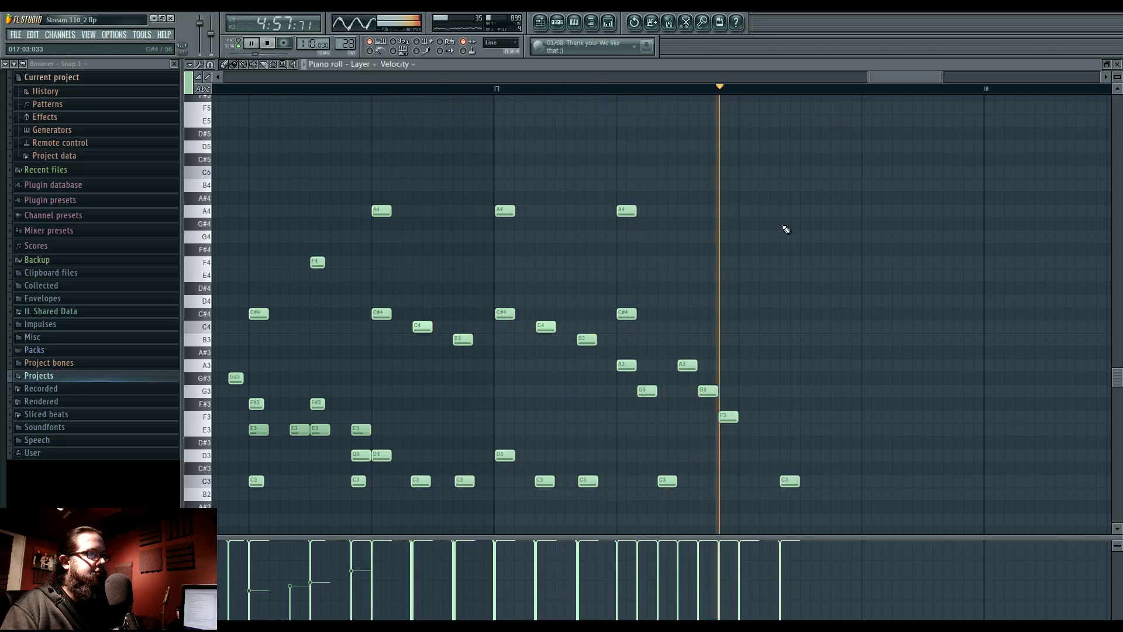
pyautogui.press('space')
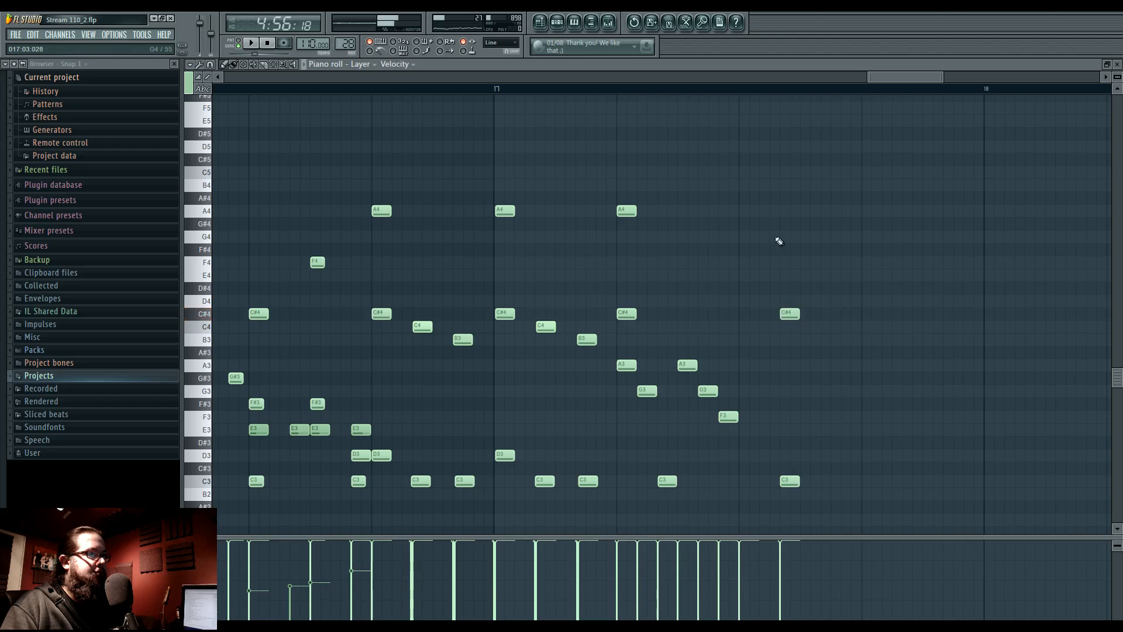
pyautogui.press('space')
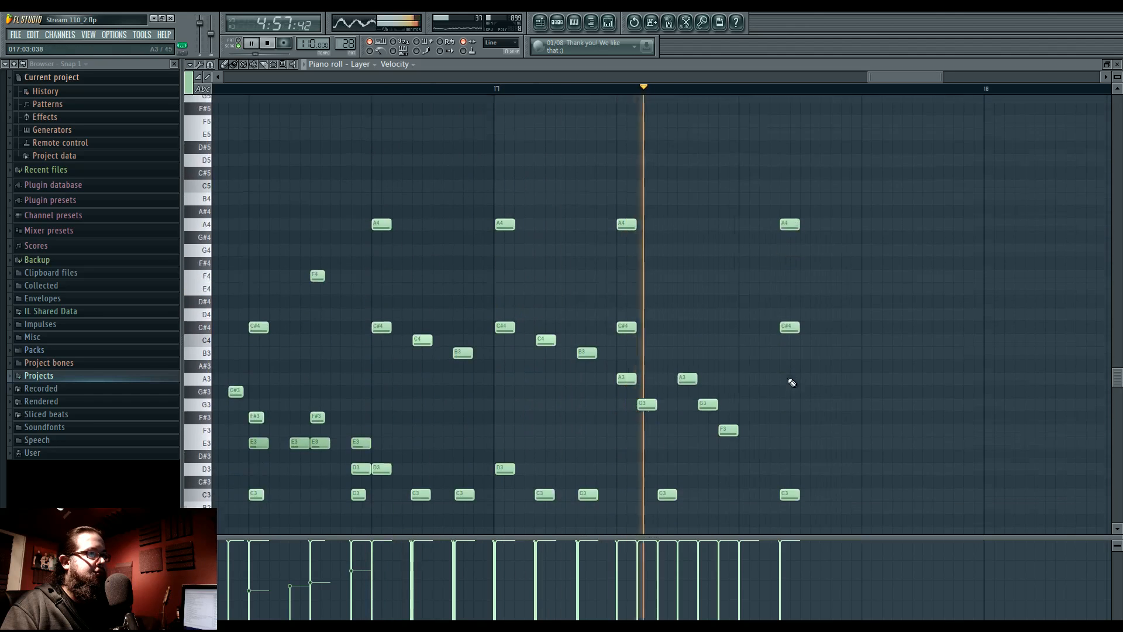
pyautogui.press('space')
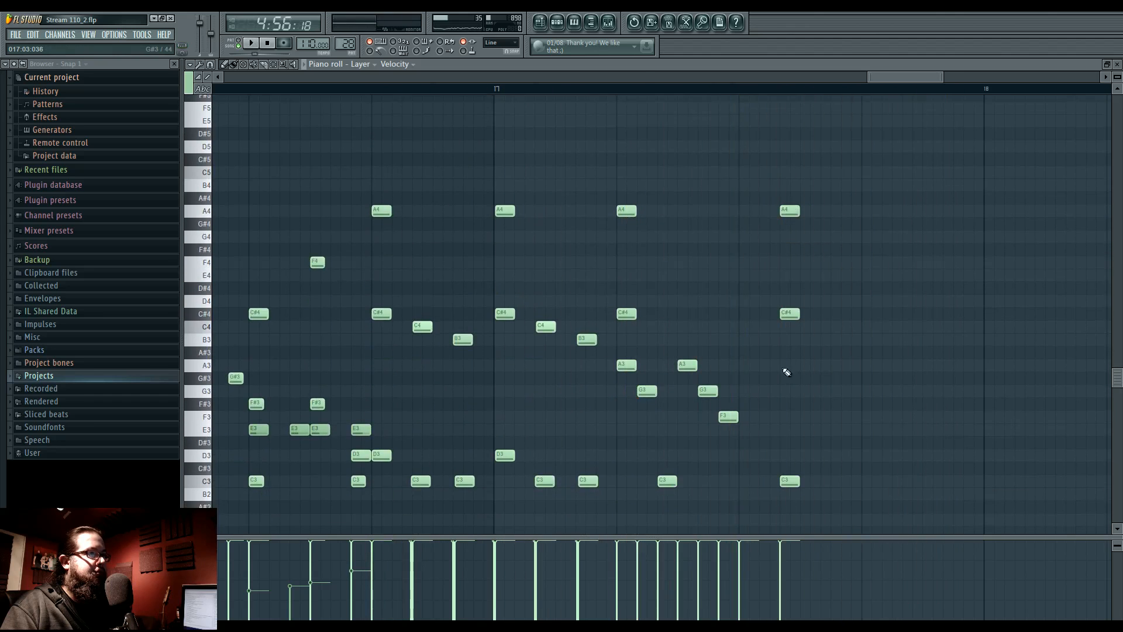
# Place a D3 note halfway through beat 4 of bar 17 and play the fill.
pyautogui.moveTo(949, 454); pyautogui.dragTo(930, 457)
pyautogui.press('space')
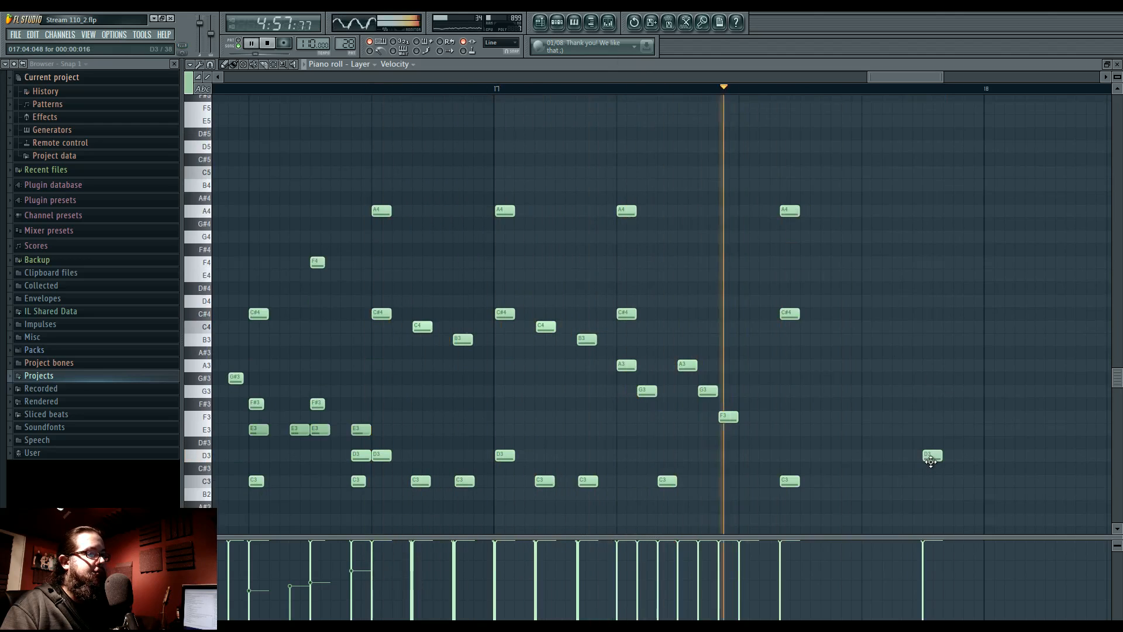
pyautogui.press('space')
pyautogui.press('space')
# Open Pattern 103's notes from the playlist, lengthen the final D5 to the pattern's end at bar 2 beat 2, and return to the playlist.
pyautogui.click(540, 22)
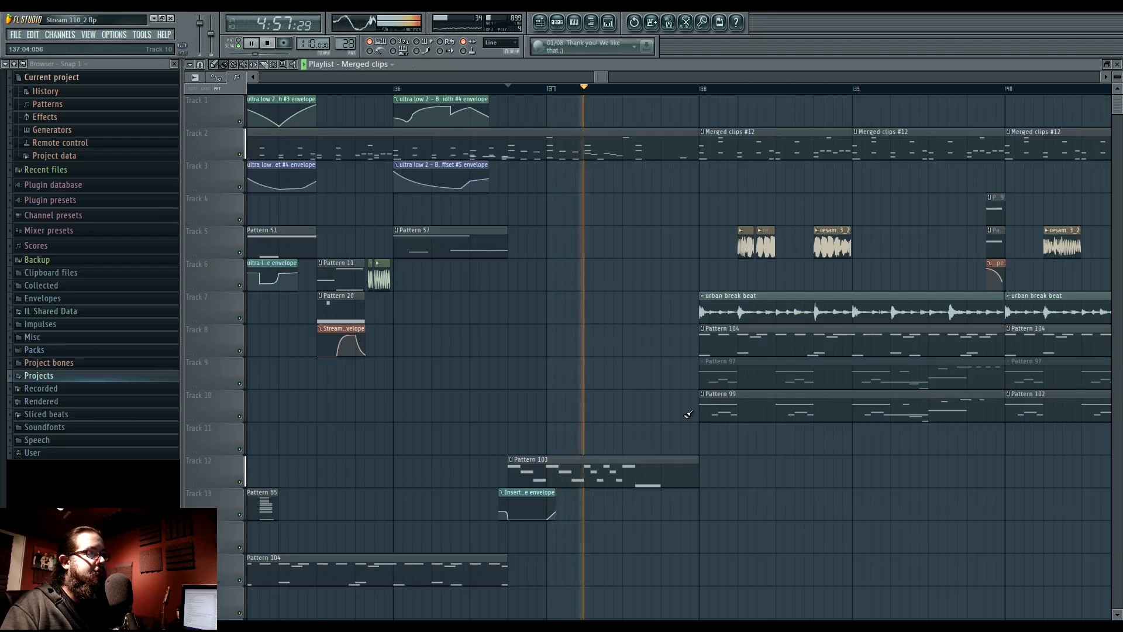
pyautogui.doubleClick(658, 475)
pyautogui.press('space')
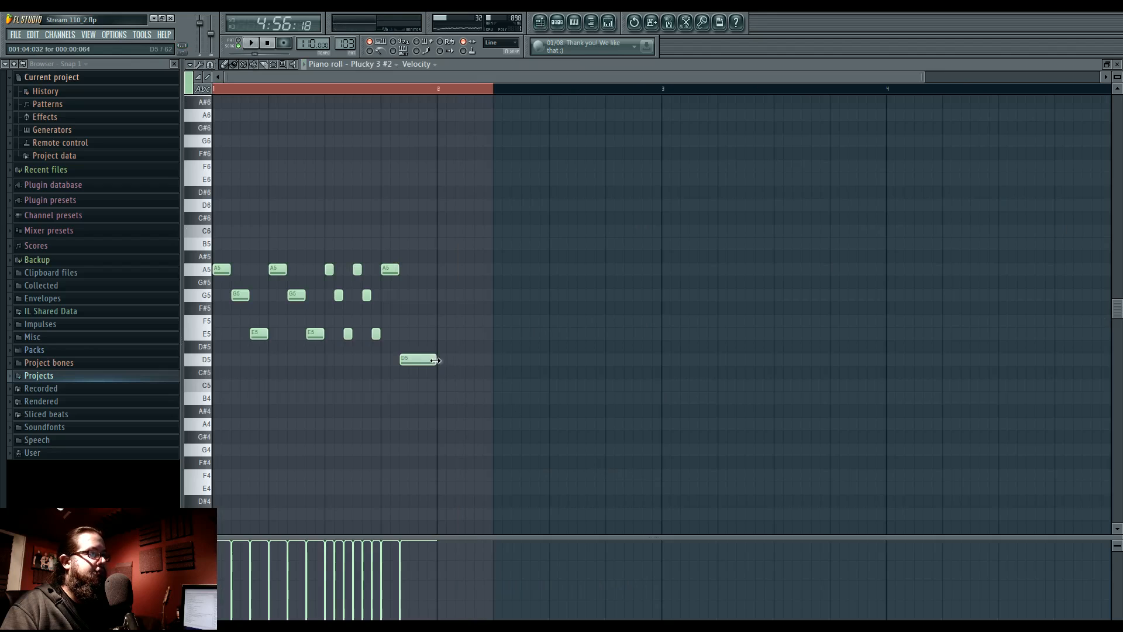
pyautogui.moveTo(490, 365); pyautogui.dragTo(490, 366)
pyautogui.moveTo(382, 96); pyautogui.dragTo(493, 93)
pyautogui.click(541, 23)
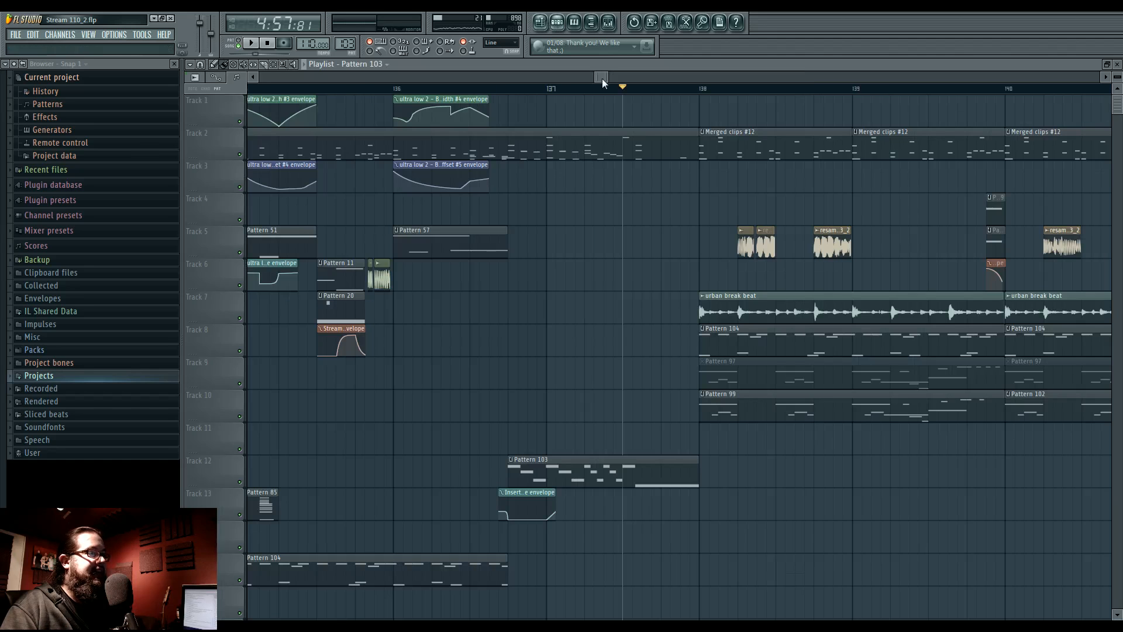
# Create a Plucky 3 #2 vibrato depth automation clip from bar 137 beat 3 to bar 138 and shape it as a rising curve.
pyautogui.moveTo(624, 94); pyautogui.dragTo(693, 92)
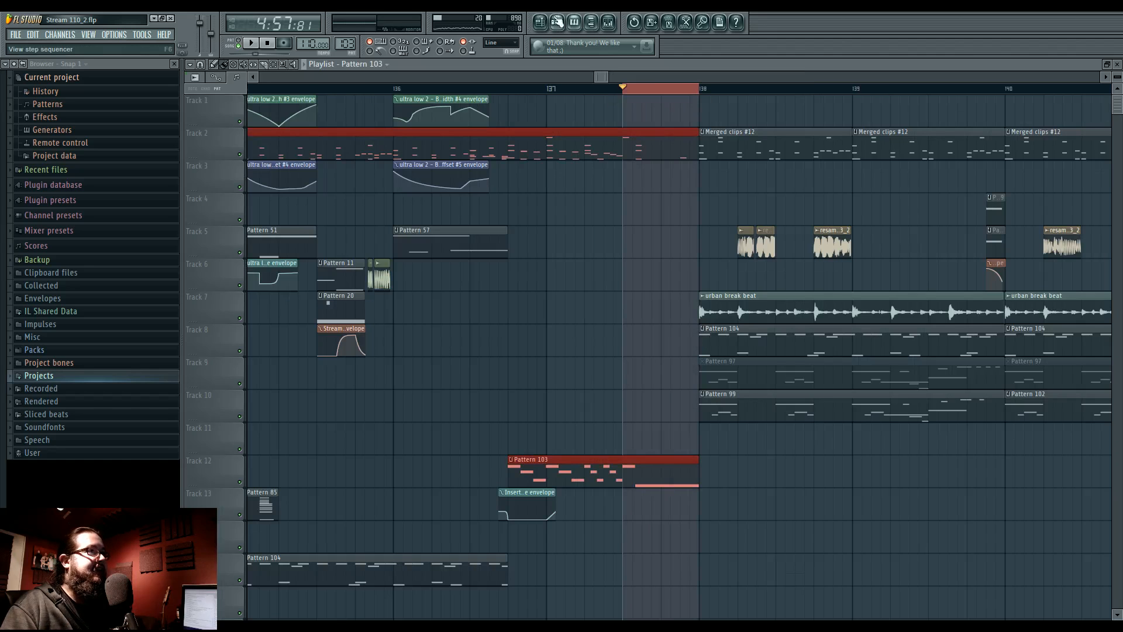
pyautogui.press('F6')
pyautogui.click(345, 559)
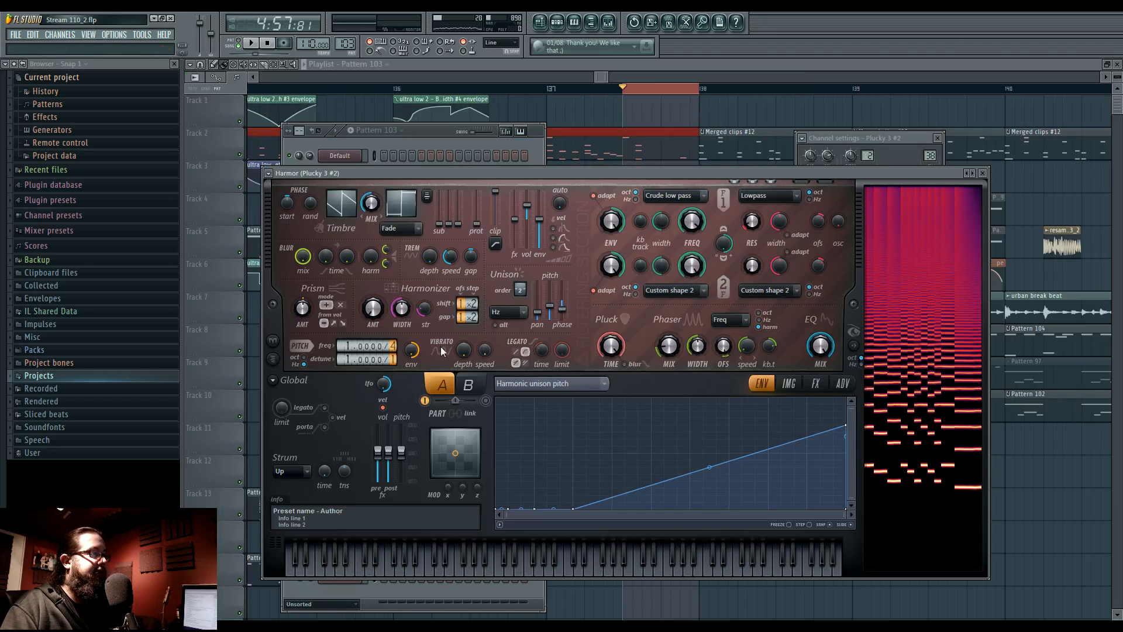
pyautogui.rightClick(463, 352)
pyautogui.click(535, 457)
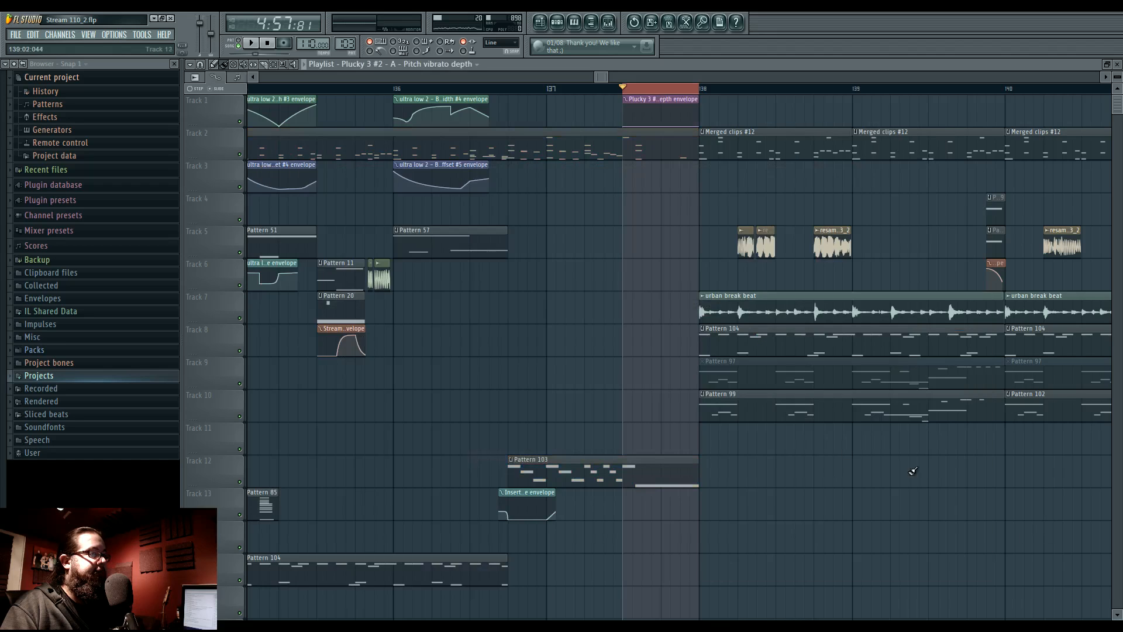
pyautogui.press('space')
pyautogui.moveTo(700, 125); pyautogui.dragTo(660, 110)
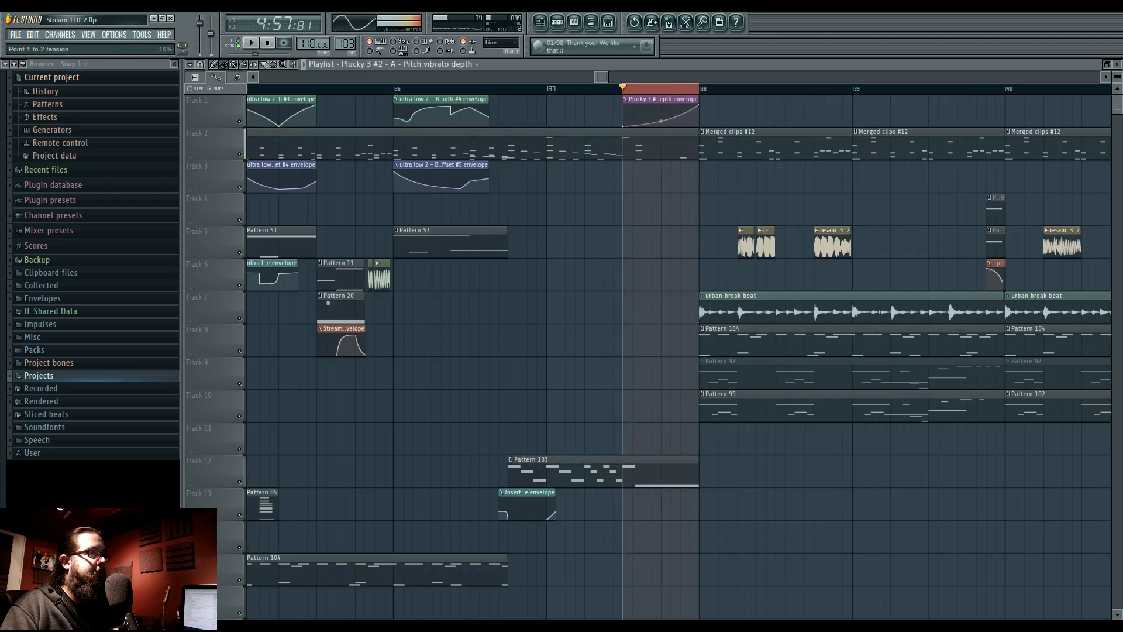
# Delete the D3 near the end of bar 17 in the merged drum clip and play the transition from the playlist.
pyautogui.press('F7')
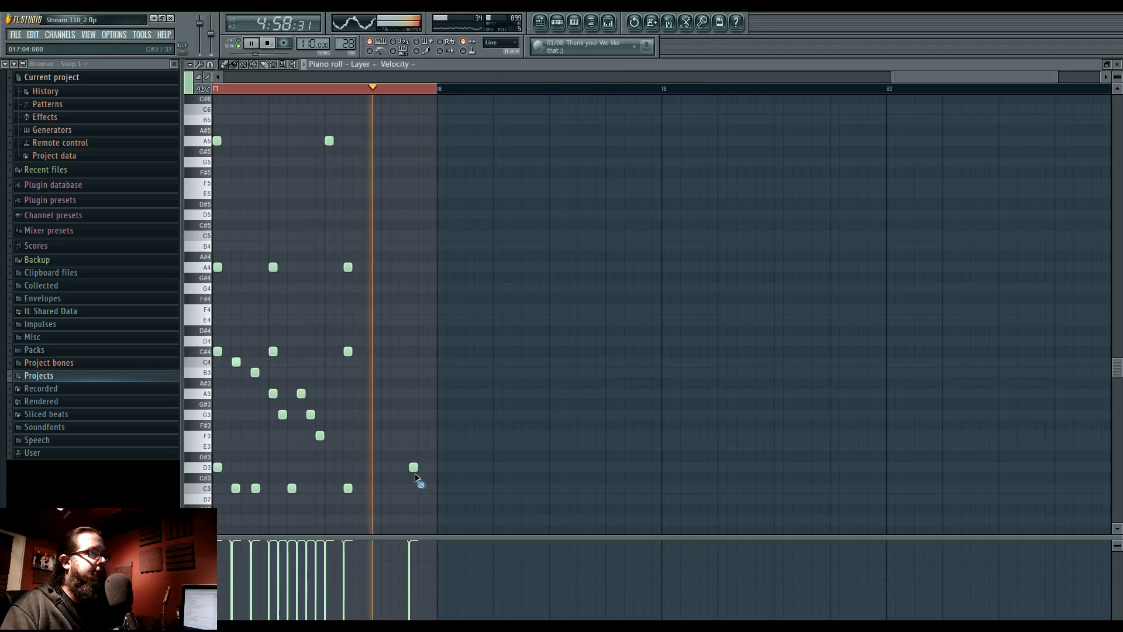
pyautogui.click(539, 24)
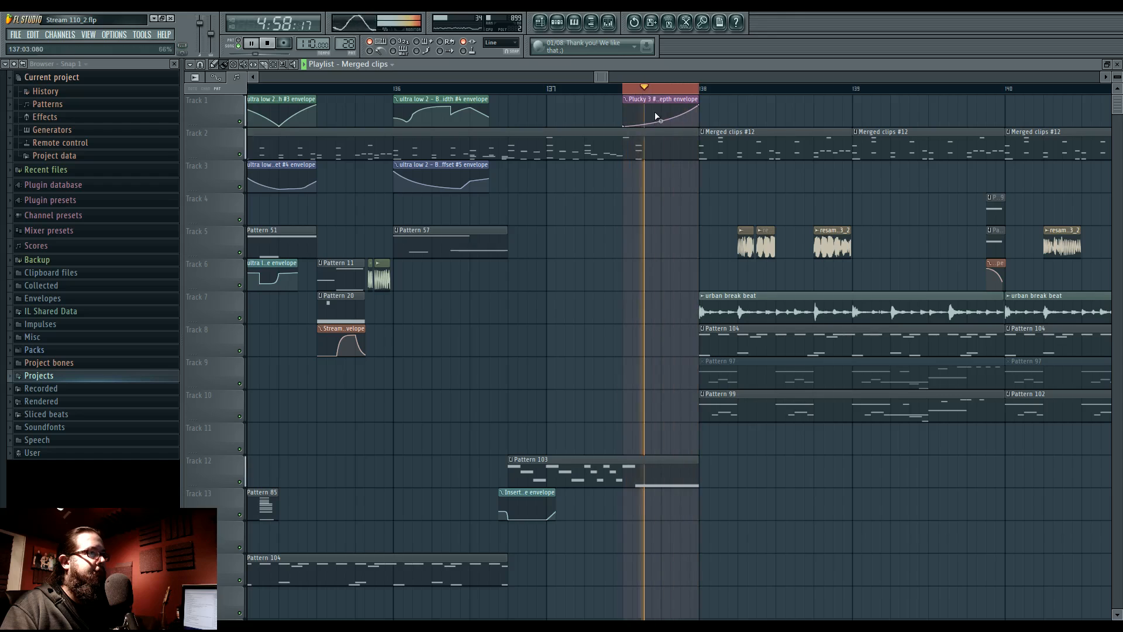
pyautogui.press('space')
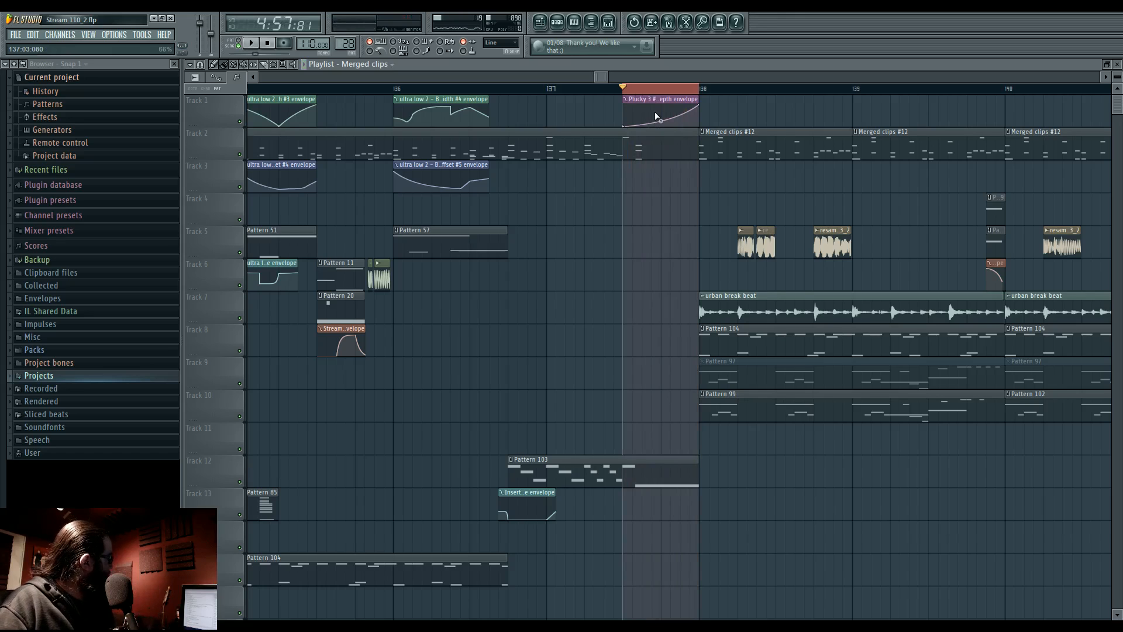
# Clear the playlist's time selection and play the transition from bar 137 and from bar 136.
pyautogui.keyDown('ctrl'); pyautogui.click(633, 91); pyautogui.keyUp('ctrl')
pyautogui.moveTo(515, 361); pyautogui.dragTo(654, 158)
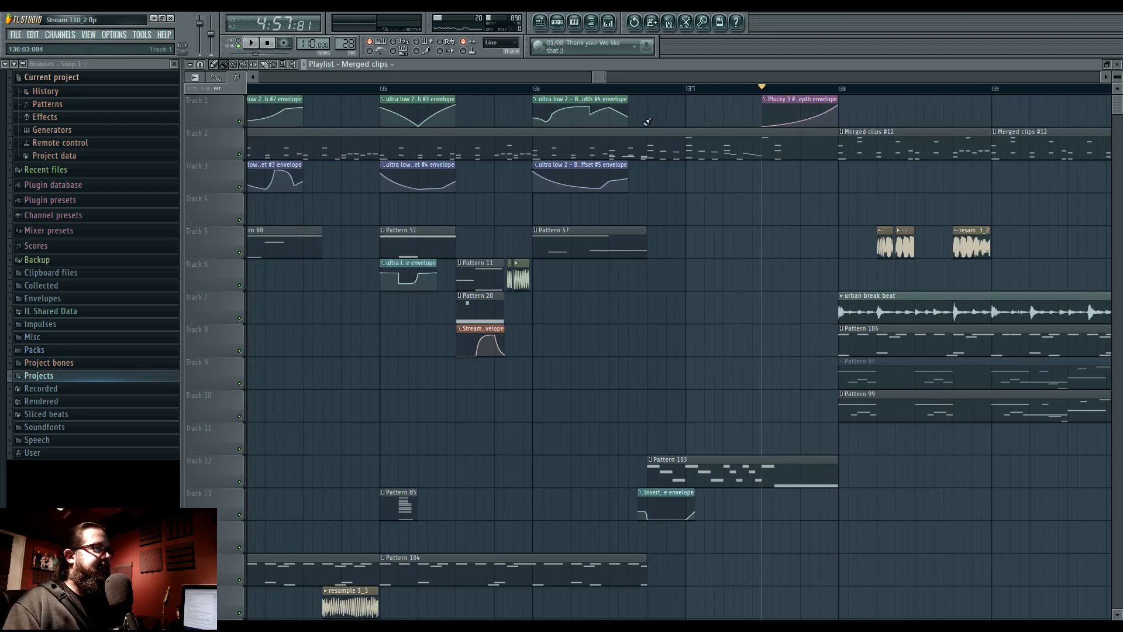
pyautogui.click(687, 91)
pyautogui.press('space')
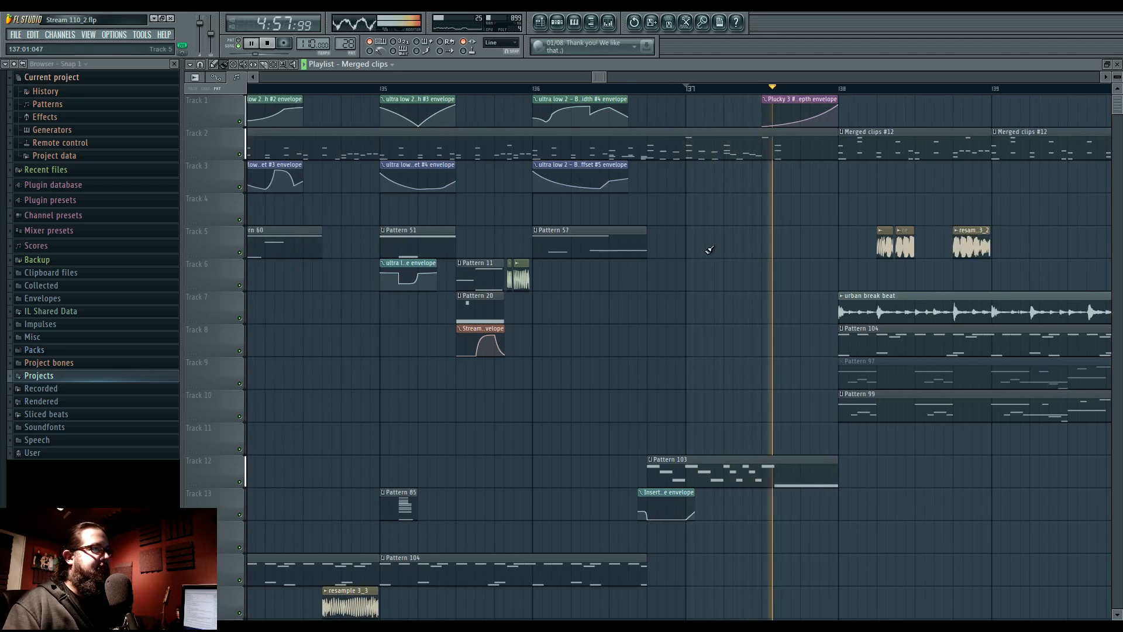
pyautogui.click(534, 89)
# Extend the vibrato depth automation clip slightly past bar 138 and add a point dropping the depth to its minimum at bar 138.
pyautogui.moveTo(751, 351); pyautogui.dragTo(638, 361)
pyautogui.moveTo(727, 102); pyautogui.dragTo(756, 101)
pyautogui.rightClick(728, 121)
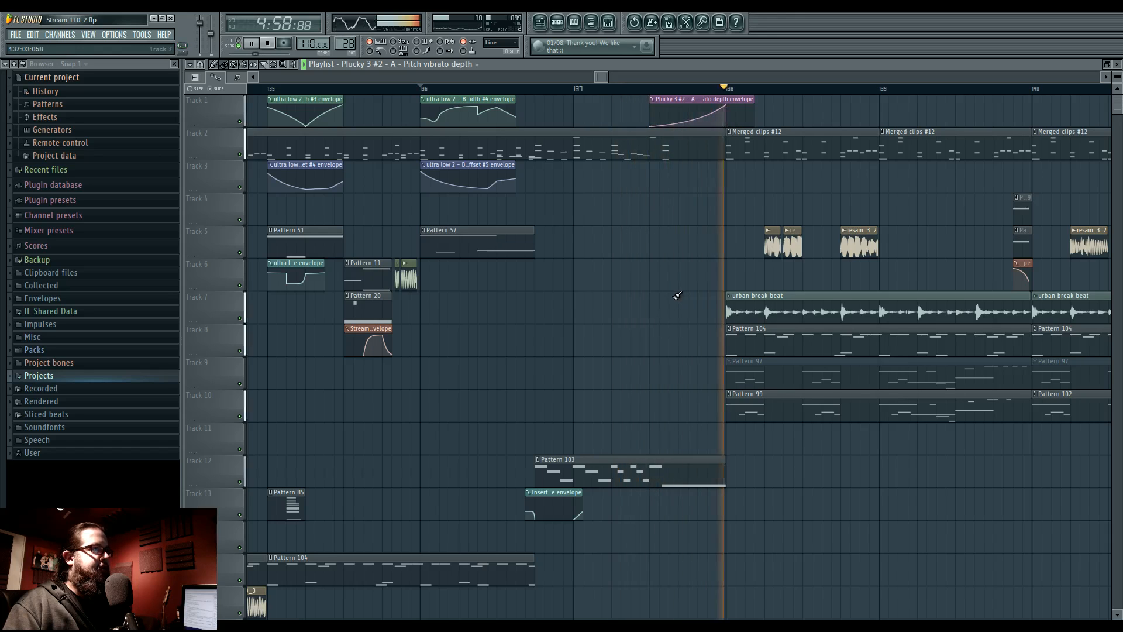
pyautogui.press('space')
pyautogui.press('space')
# Try a D3 note in the last beat of bar 17 in the merged drum clip, play it, and return to the playlist.
pyautogui.doubleClick(654, 140)
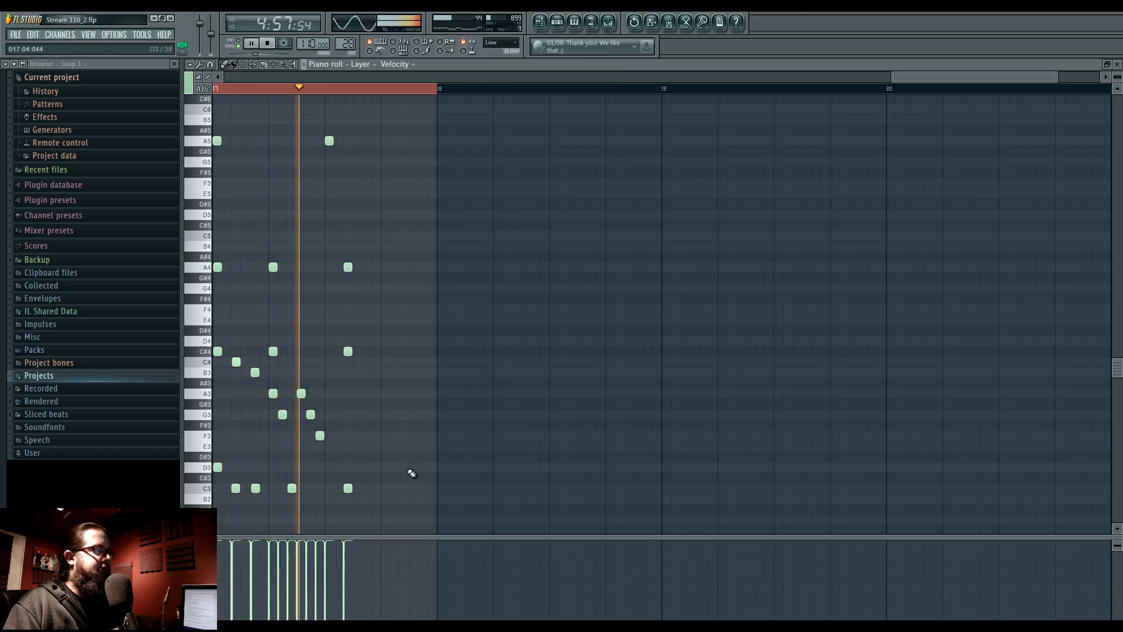
pyautogui.click(411, 467)
pyautogui.moveTo(501, 467); pyautogui.dragTo(624, 411)
pyautogui.scroll(3, 412, 481)
pyautogui.press('space')
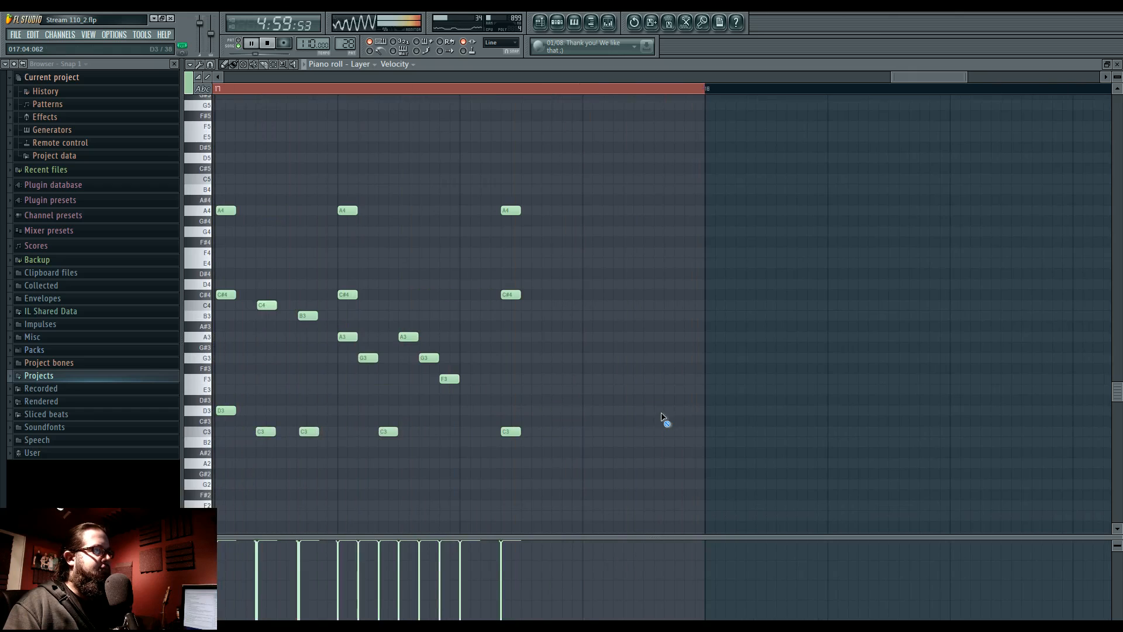
pyautogui.click(540, 21)
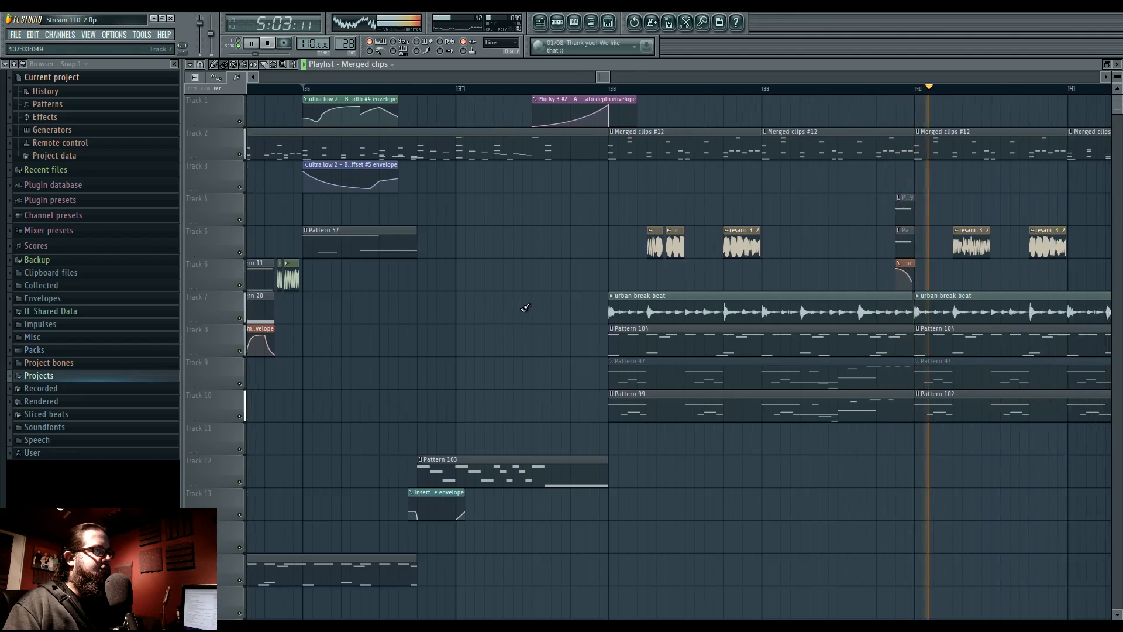
# Play the transition again from bar 136 in the playlist.
pyautogui.scroll(-1, 526, 308)
pyautogui.scroll(-1, 544, 313)
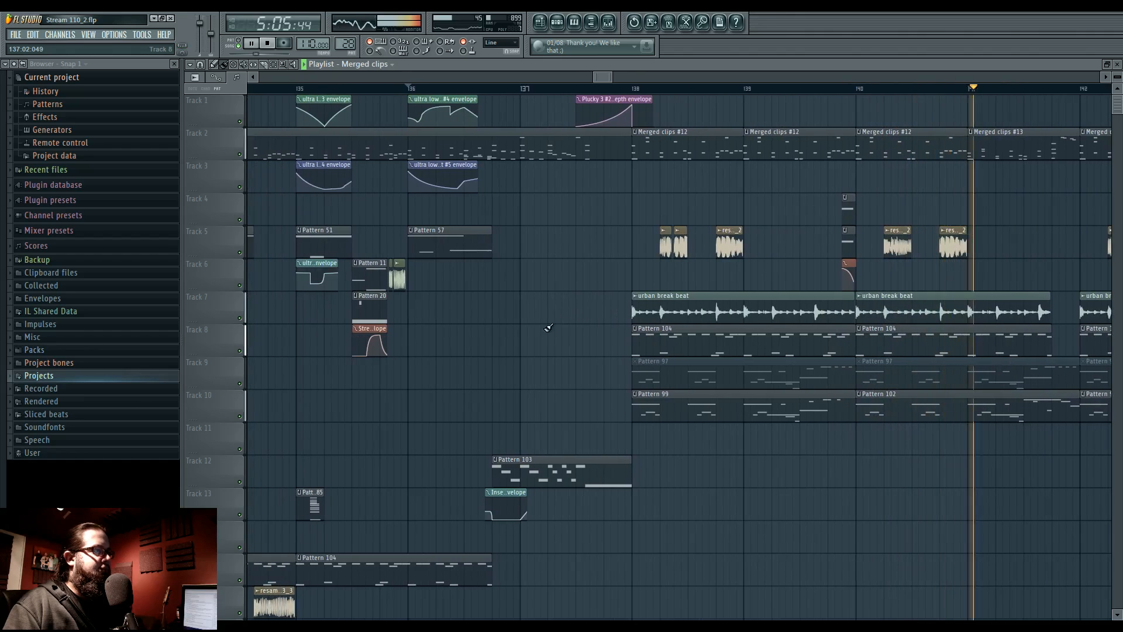
pyautogui.click(415, 88)
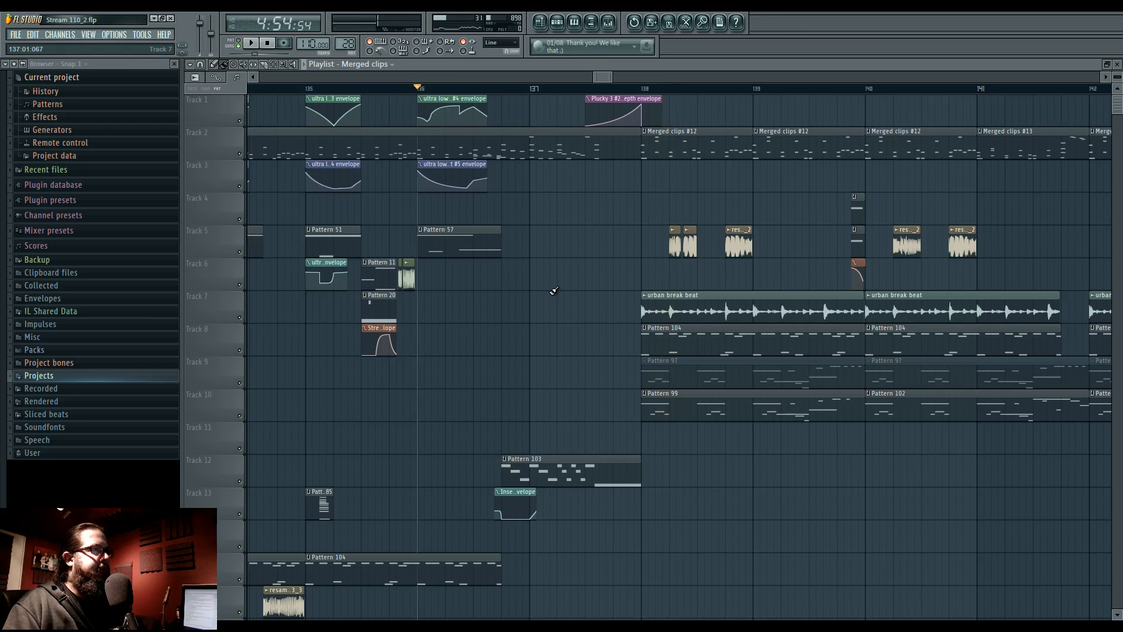
# Move all playlist clips from bar 138 onward half a beat later, leaving the transition clips in place.
pyautogui.scroll(-5, 554, 290)
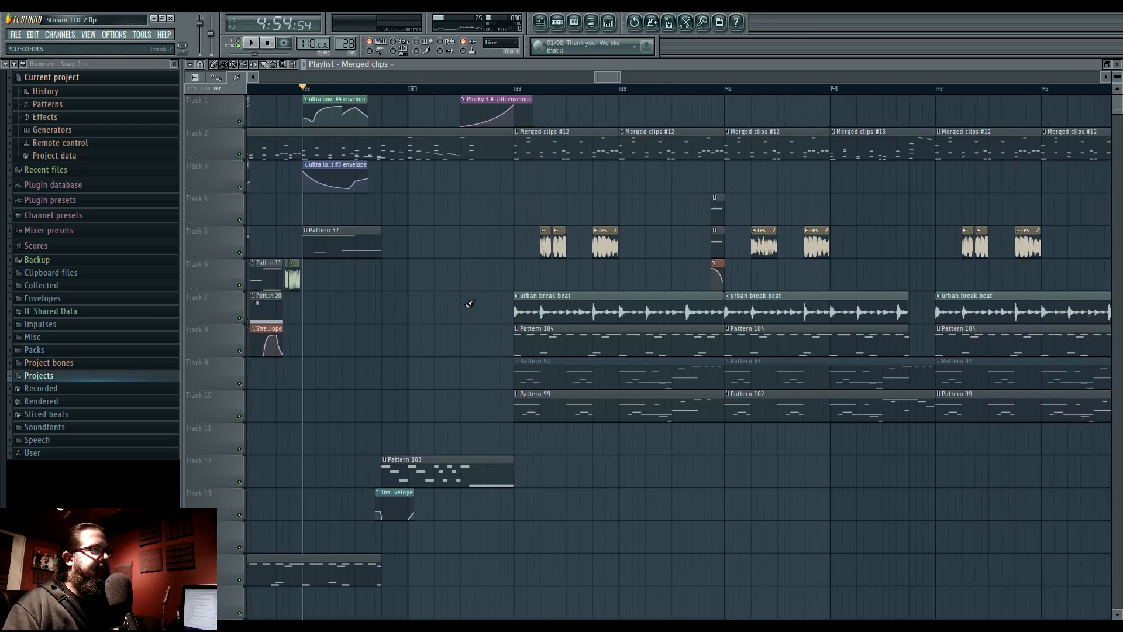
pyautogui.moveTo(488, 128); pyautogui.dragTo(898, 391)
pyautogui.scroll(6, 625, 295)
pyautogui.scroll(2, 625, 295)
pyautogui.moveTo(669, 149); pyautogui.dragTo(696, 155)
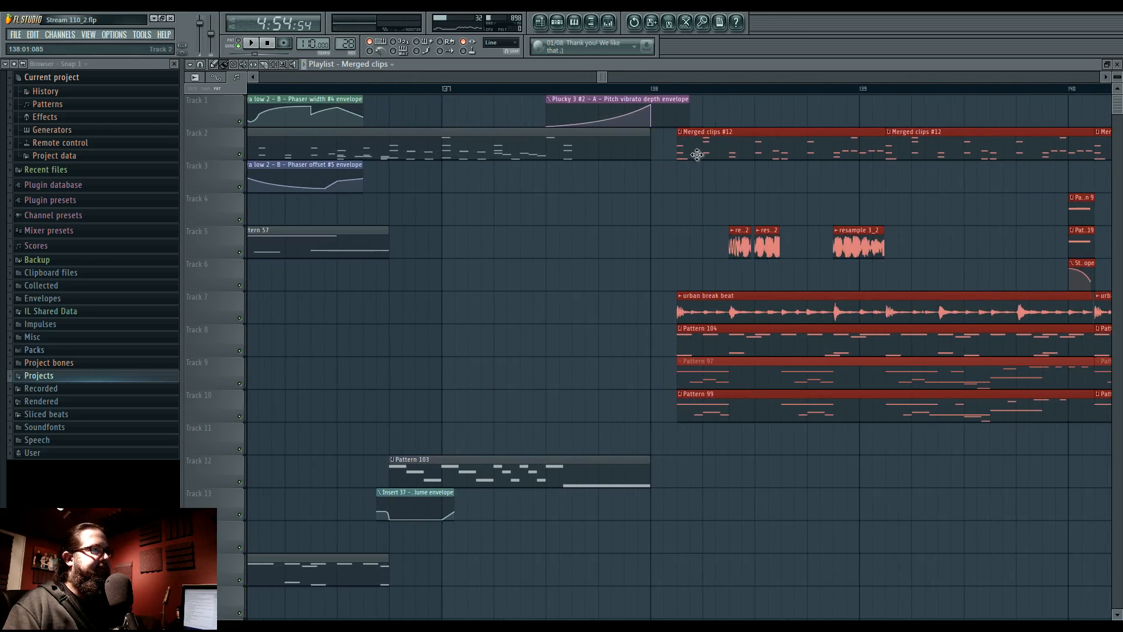
pyautogui.keyDown('ctrl'); pyautogui.click(609, 253); pyautogui.keyUp('ctrl')
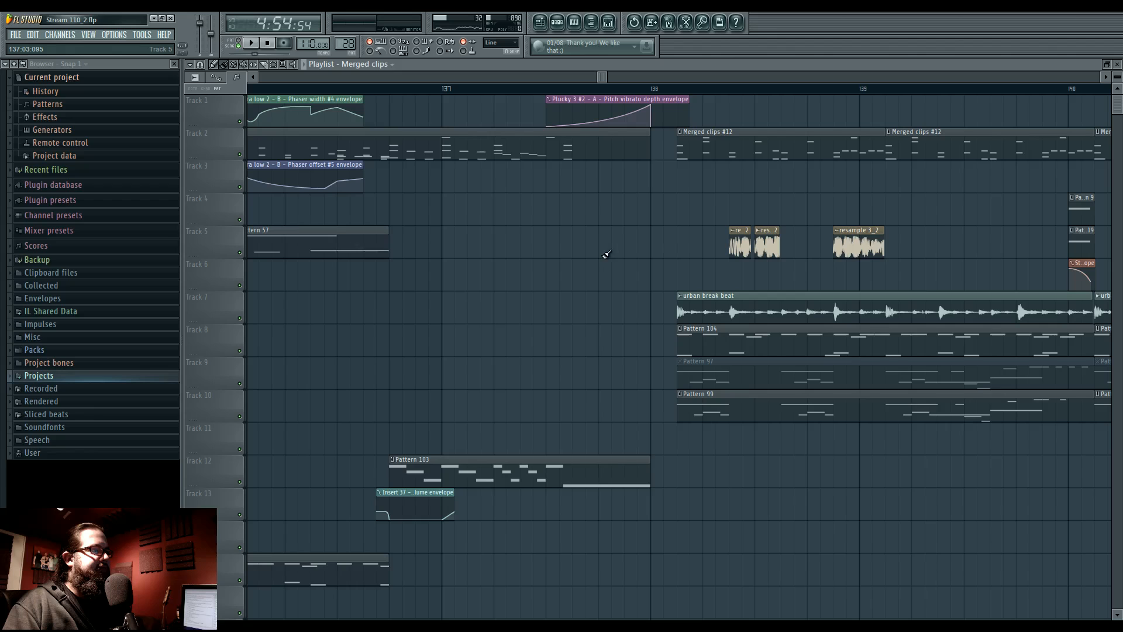
# Add a D3 note at the start of bar 18 in the merged drum clip and play the transition.
pyautogui.doubleClick(643, 154)
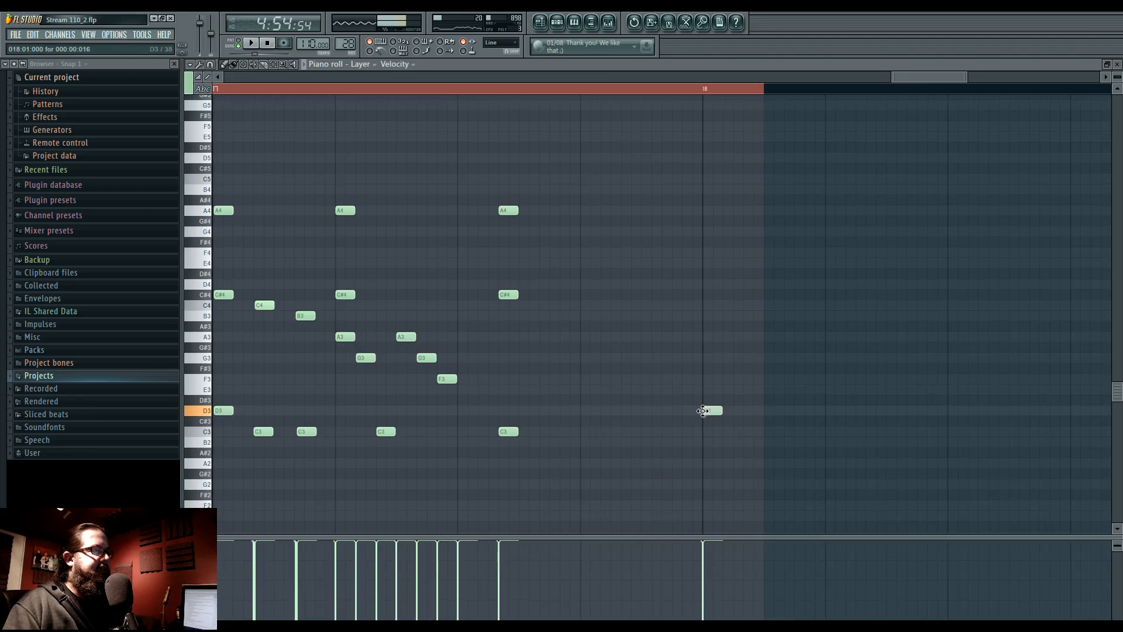
pyautogui.click(541, 22)
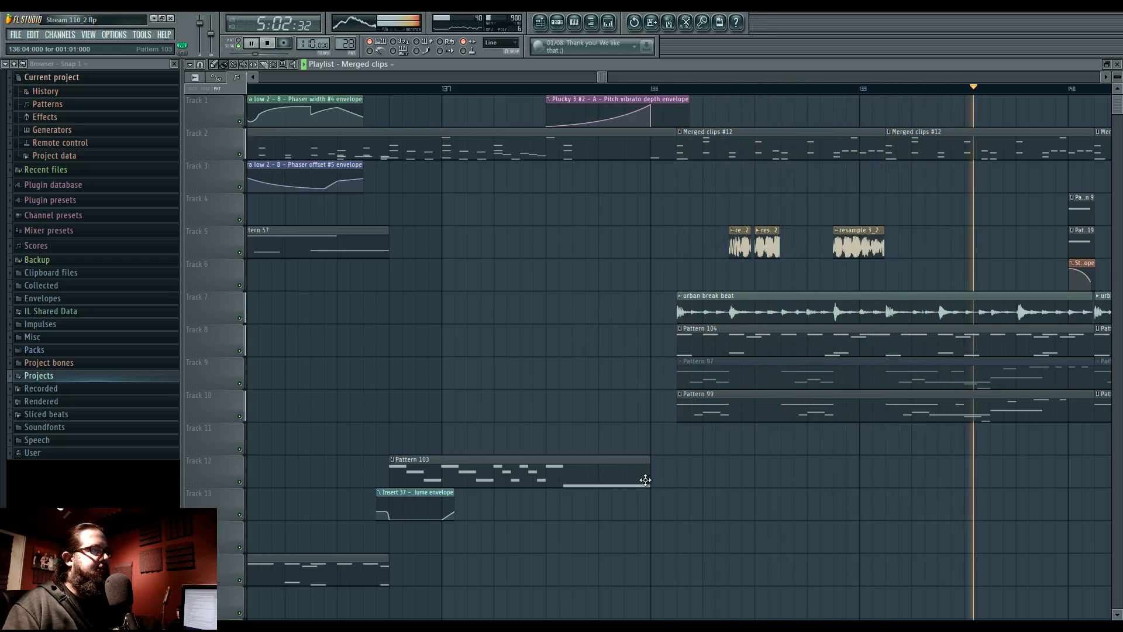
# Extend Pattern 103 by half a beat and add an F#6 note with a D#4 slide note right after the long D5.
pyautogui.moveTo(647, 480); pyautogui.dragTo(671, 481)
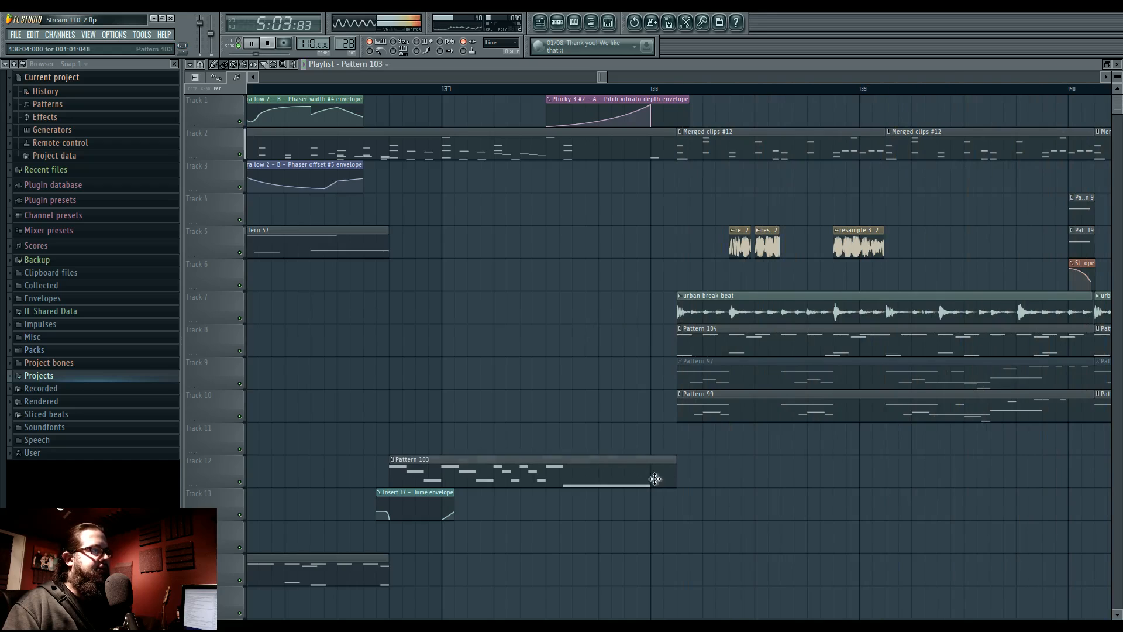
pyautogui.press('space')
pyautogui.doubleClick(655, 479)
pyautogui.click(467, 172)
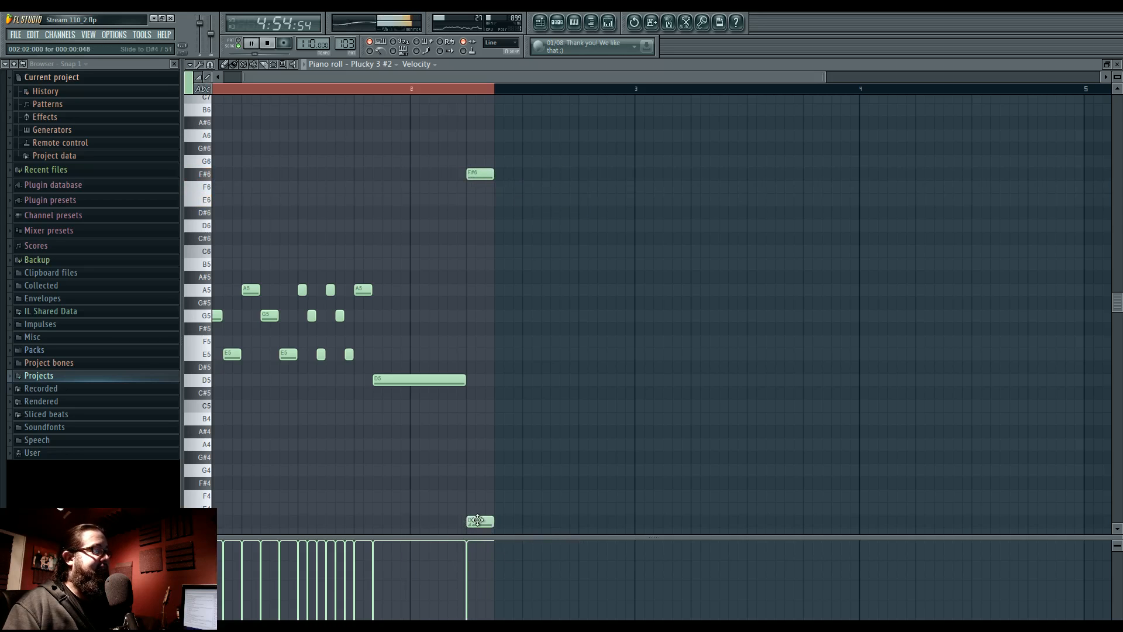
pyautogui.moveTo(472, 460); pyautogui.dragTo(499, 463)
# Play the plucky melody pattern by itself and then the transition into the following section in the playlist.
pyautogui.press('space')
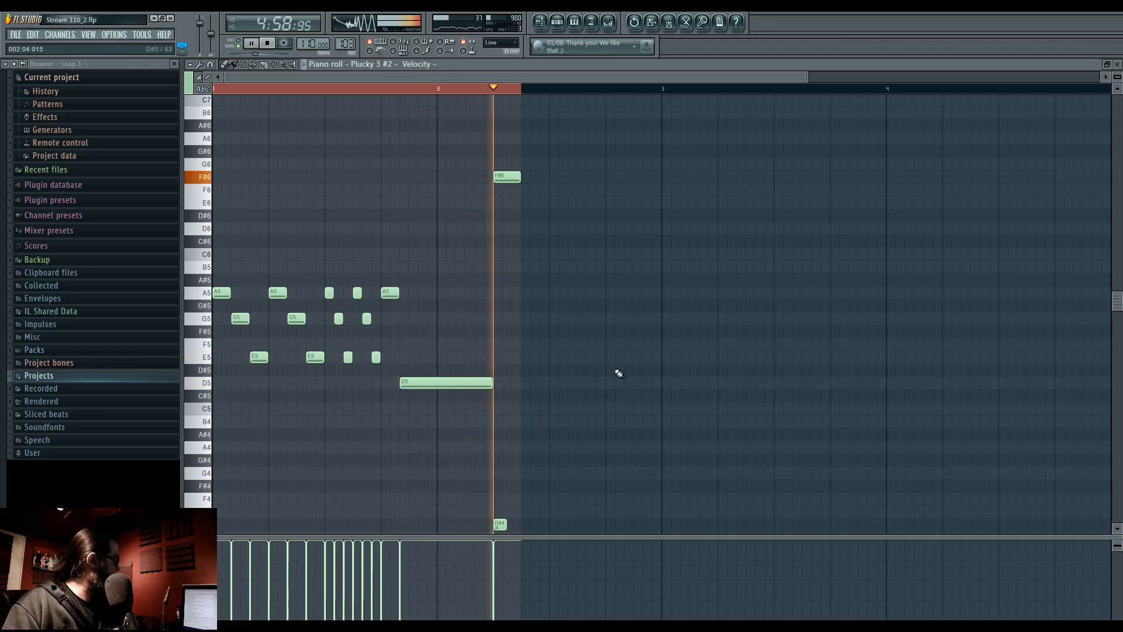
pyautogui.press('space')
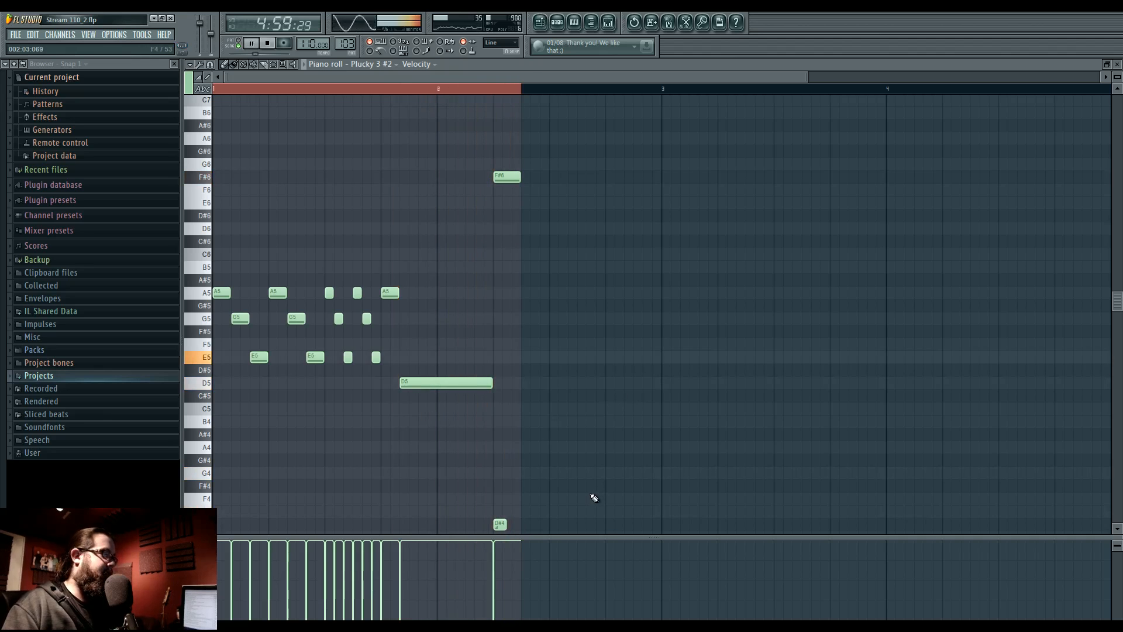
pyautogui.scroll(-3, 529, 474)
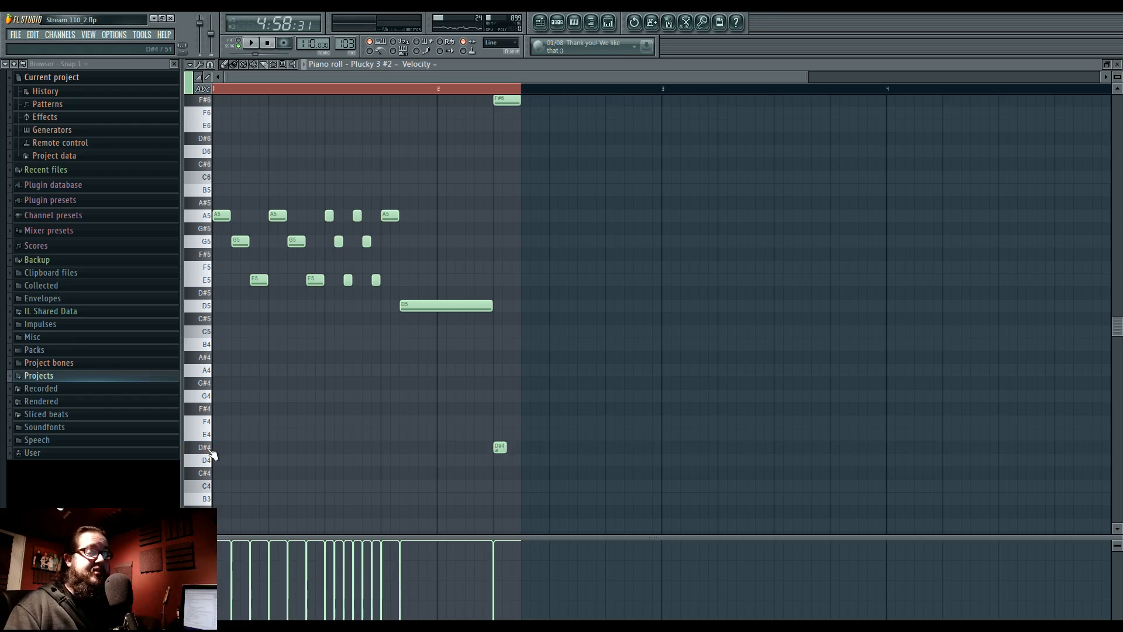
pyautogui.press('space')
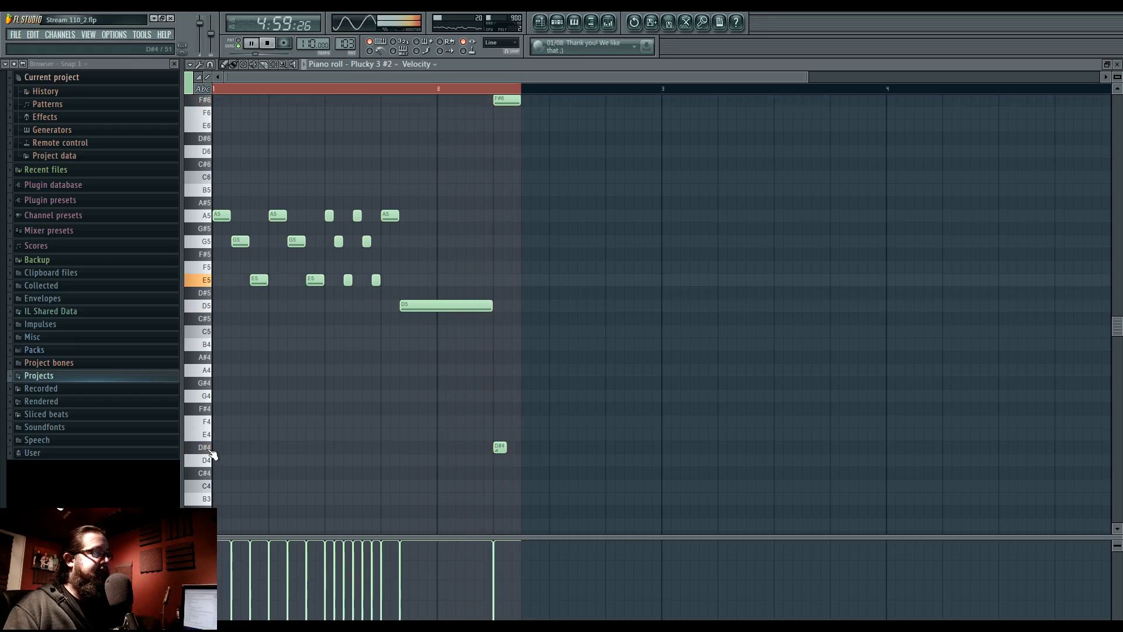
pyautogui.click(540, 23)
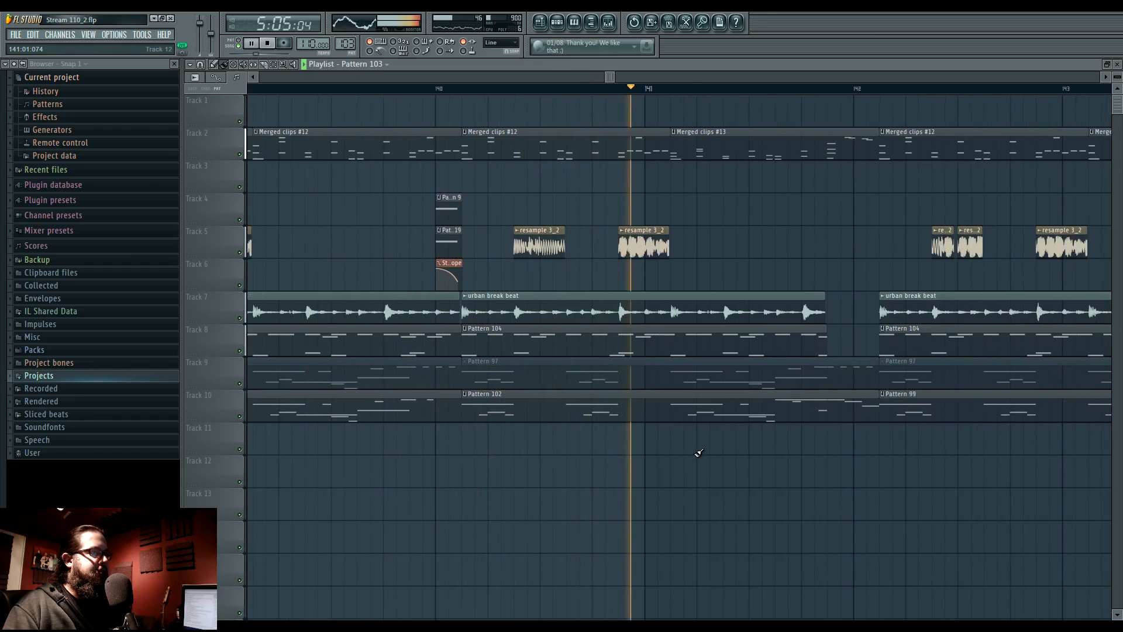
pyautogui.scroll(-2, 696, 451)
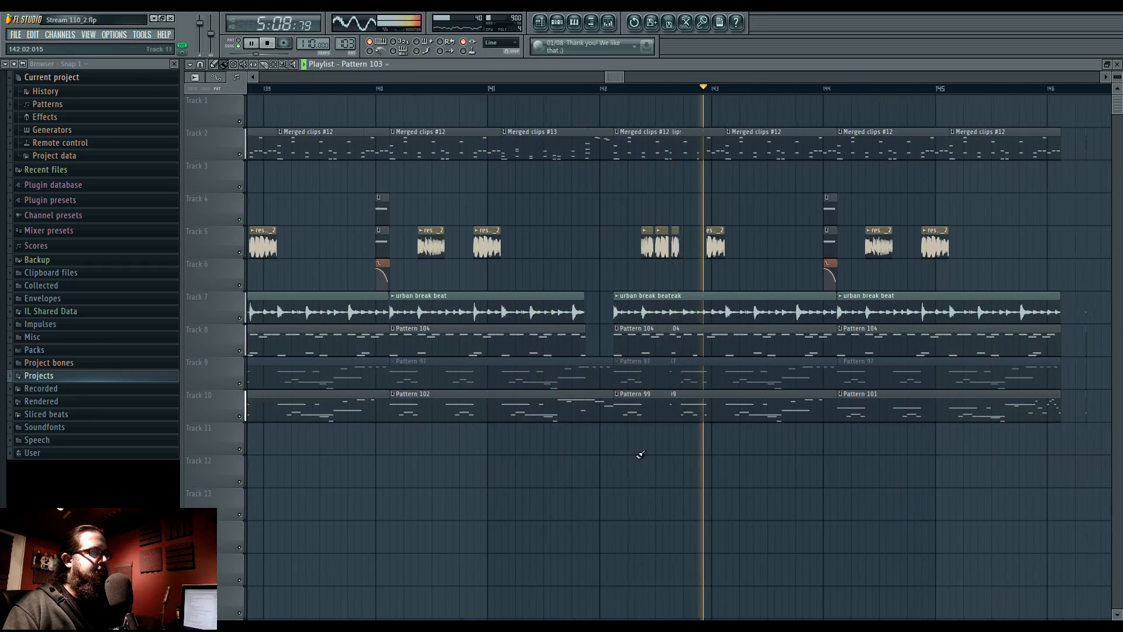
pyautogui.press('space')
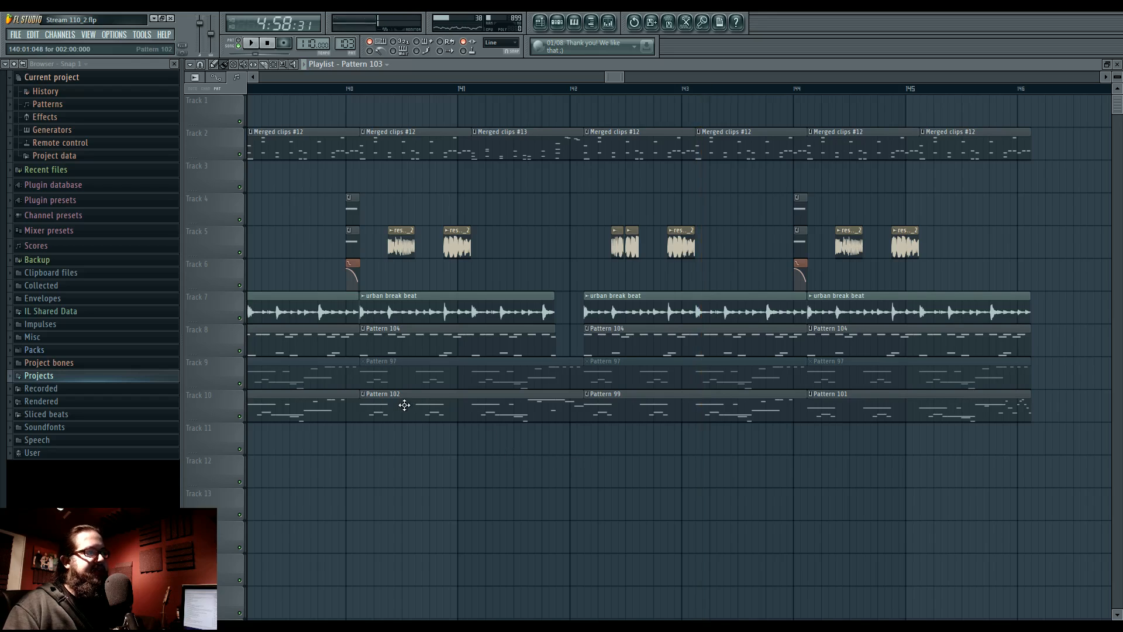
# Place Pattern 102 on Track 11 at bar 144, replace Pattern 102 with Pattern 101 on Track 10 at bar 140, and play it.
pyautogui.click(800, 439)
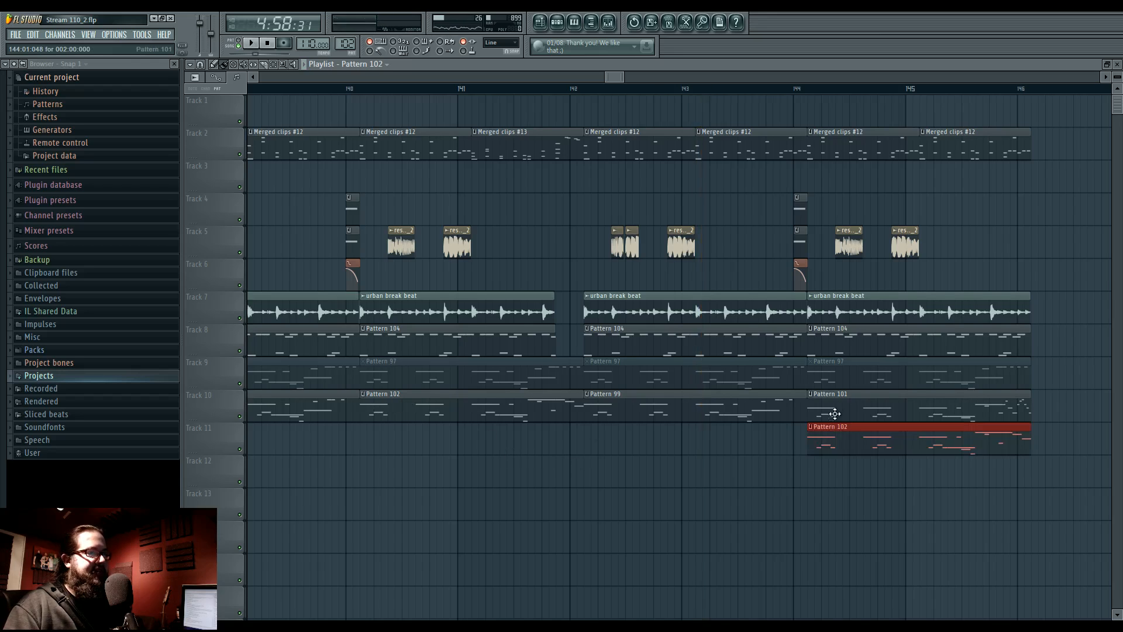
pyautogui.rightClick(533, 409)
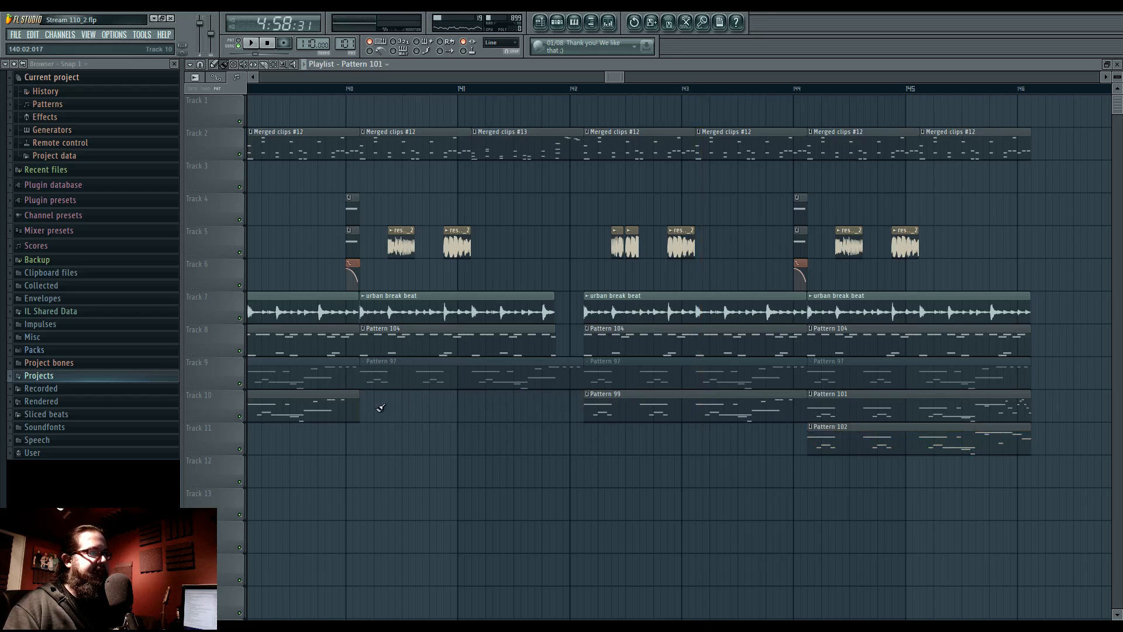
pyautogui.moveTo(380, 438); pyautogui.dragTo(395, 403)
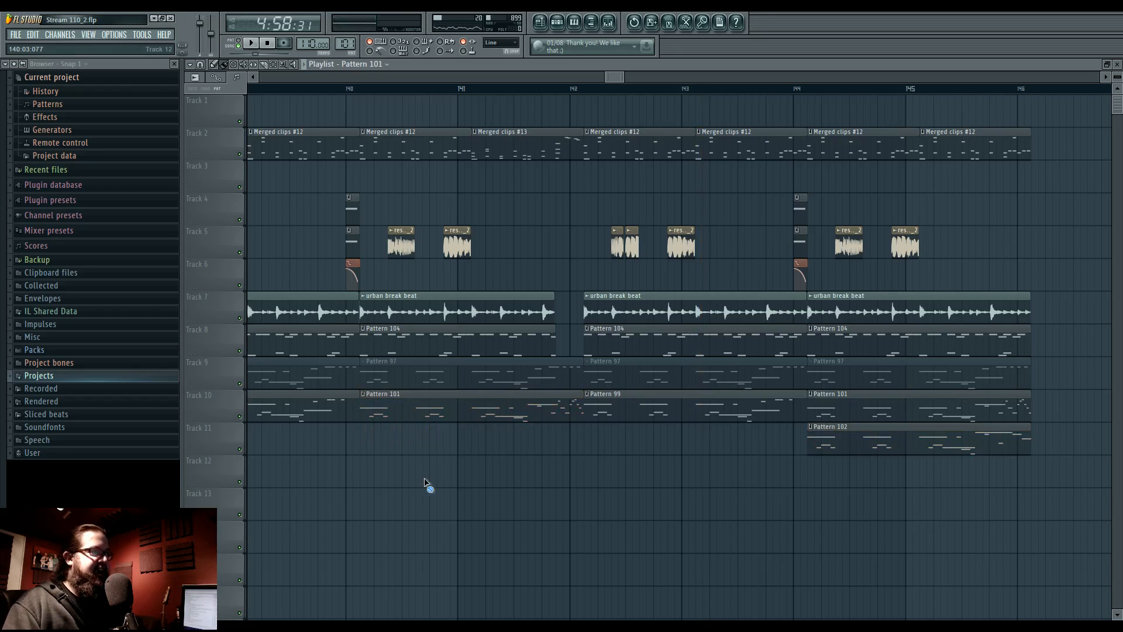
pyautogui.moveTo(424, 457); pyautogui.dragTo(551, 464)
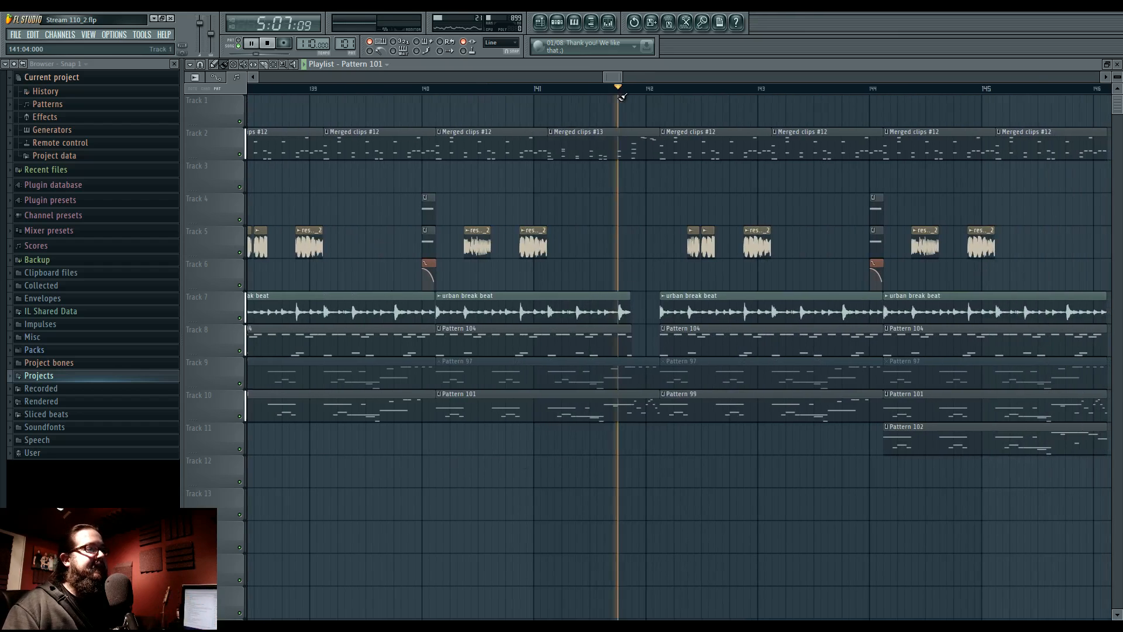
pyautogui.press('space')
pyautogui.moveTo(796, 475); pyautogui.dragTo(608, 470)
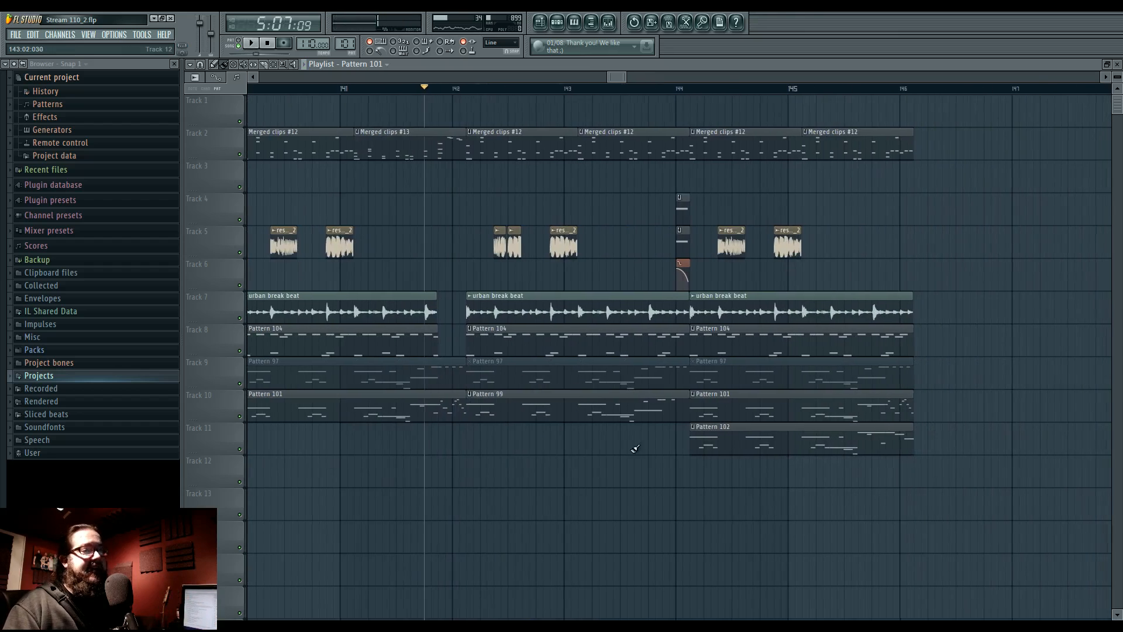
# Play the transition from bar 136 and again from bar 137.
pyautogui.moveTo(418, 451); pyautogui.dragTo(1000, 464)
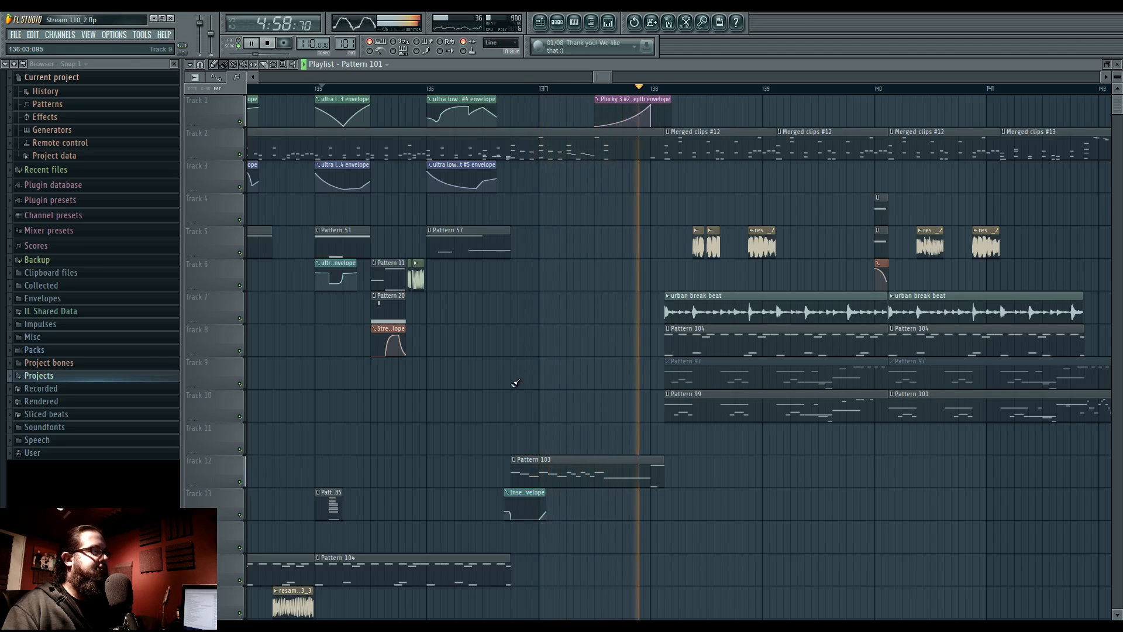
pyautogui.click(429, 88)
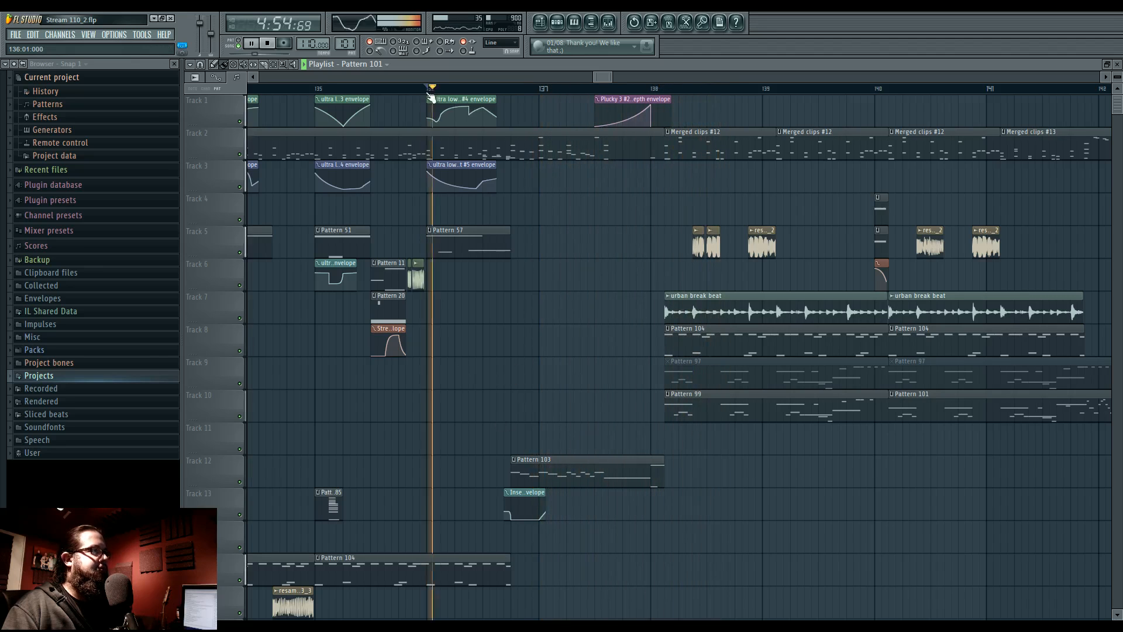
pyautogui.moveTo(437, 461); pyautogui.dragTo(470, 367)
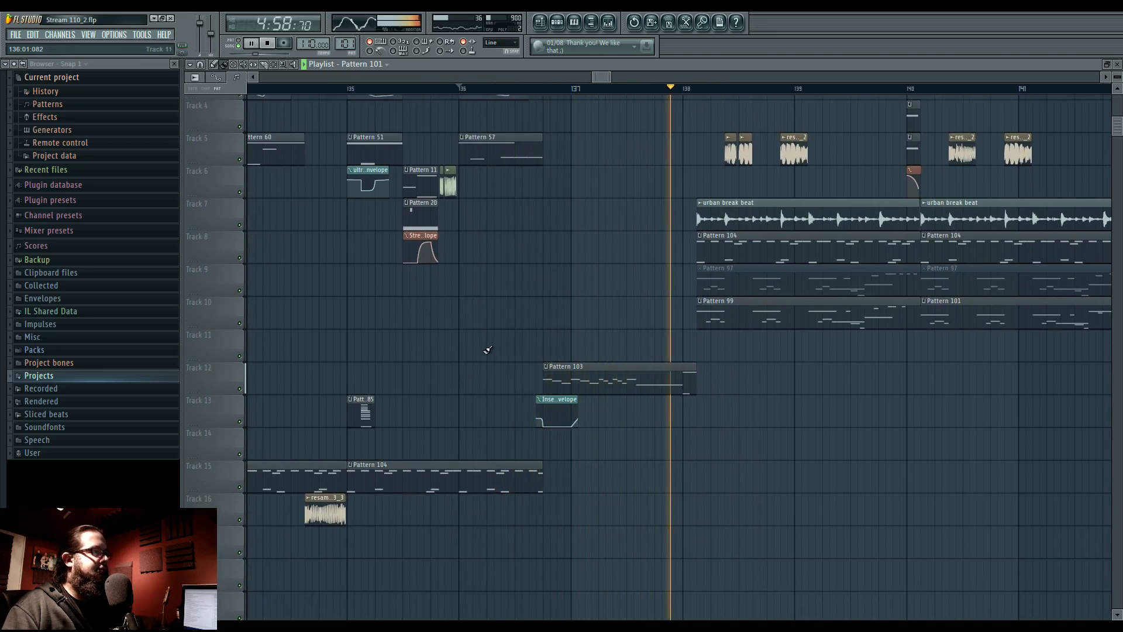
pyautogui.scroll(1, 547, 350)
pyautogui.scroll(3, 546, 350)
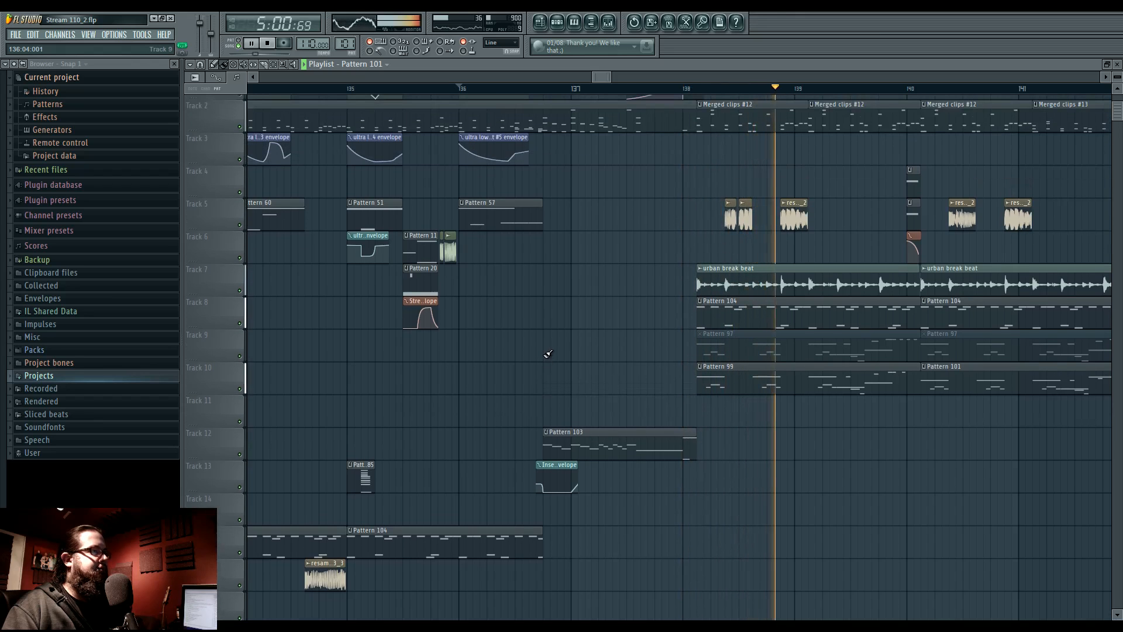
pyautogui.scroll(2, 741, 493)
pyautogui.scroll(1, 741, 493)
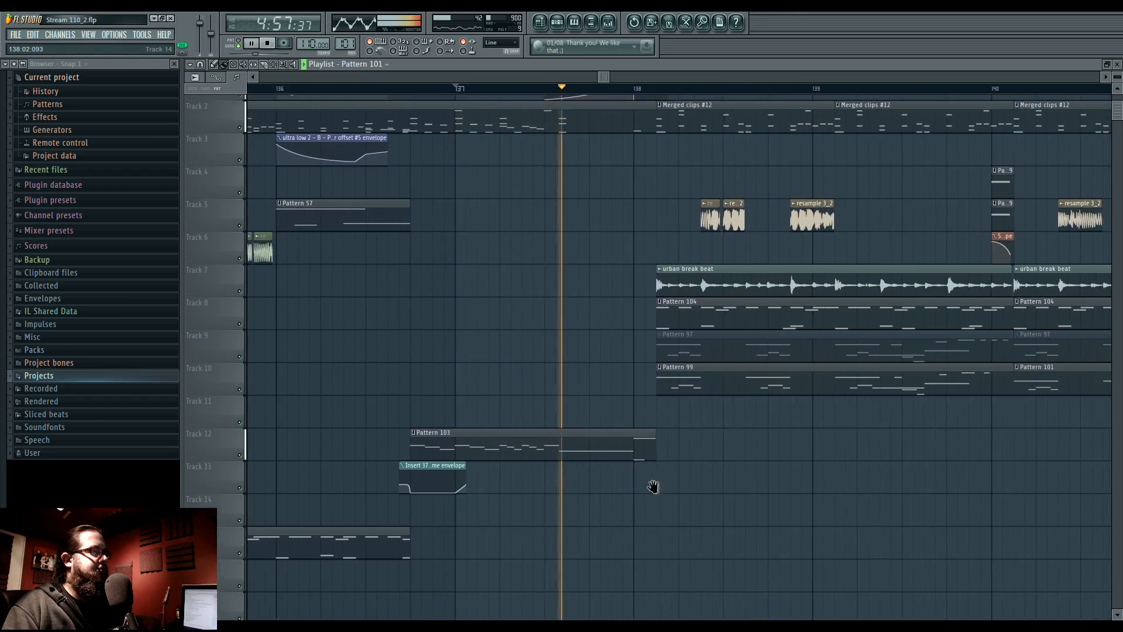
pyautogui.moveTo(689, 486); pyautogui.dragTo(581, 496)
pyautogui.press('space')
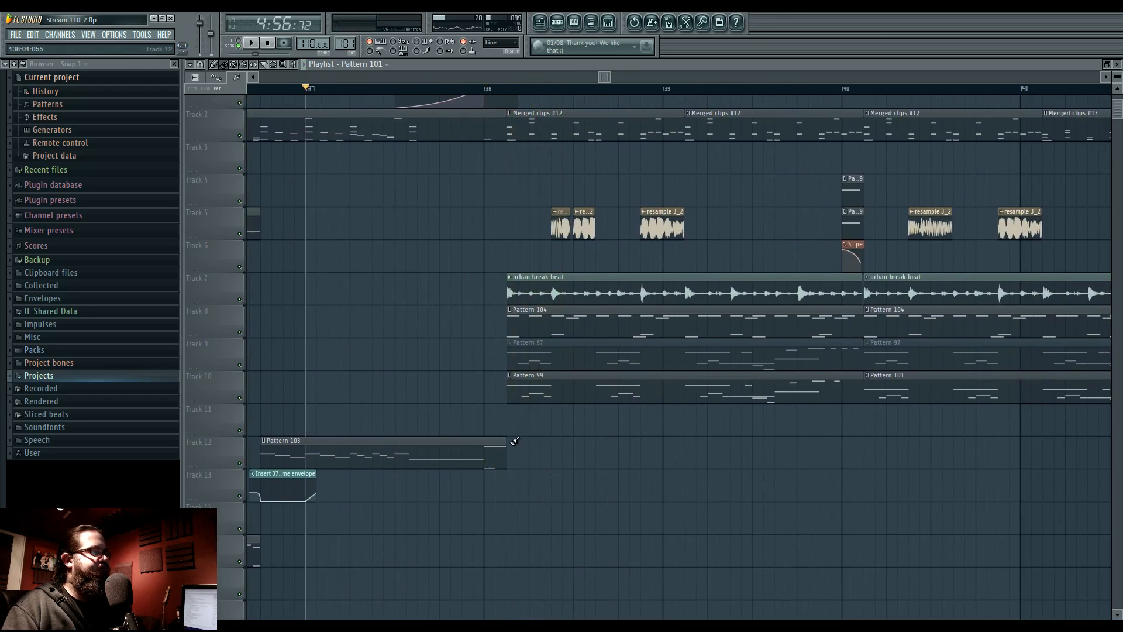
# Move all clips of the section after bar 138 another half beat later, to beat 2 of the bar.
pyautogui.scroll(-3, 602, 464)
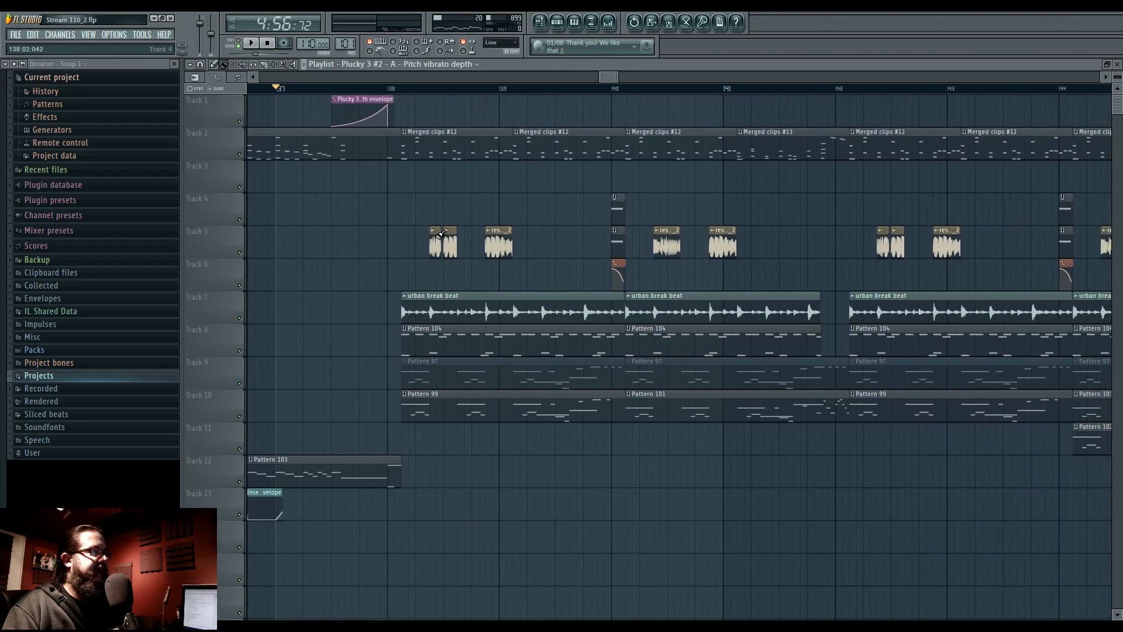
pyautogui.scroll(-3, 442, 232)
pyautogui.moveTo(473, 167); pyautogui.dragTo(870, 458)
pyautogui.moveTo(559, 316); pyautogui.dragTo(583, 319)
pyautogui.keyDown('ctrl'); pyautogui.click(551, 323); pyautogui.keyUp('ctrl')
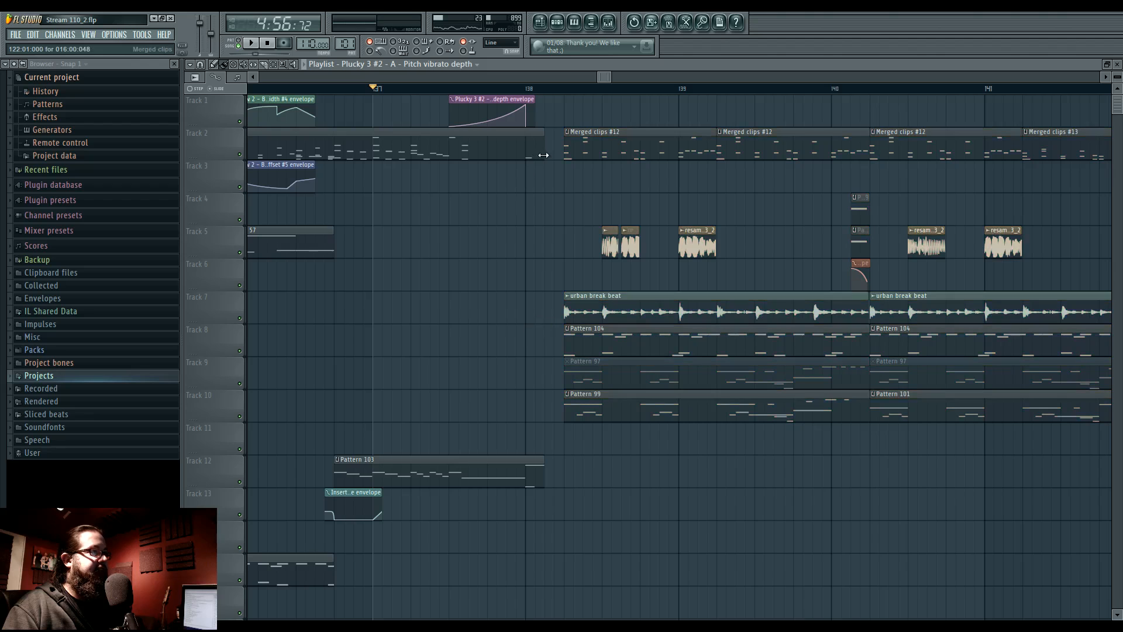
# Extend the merged drum clip and Pattern 103 up to the moved section and lengthen the F#6 note to one beat.
pyautogui.doubleClick(547, 476)
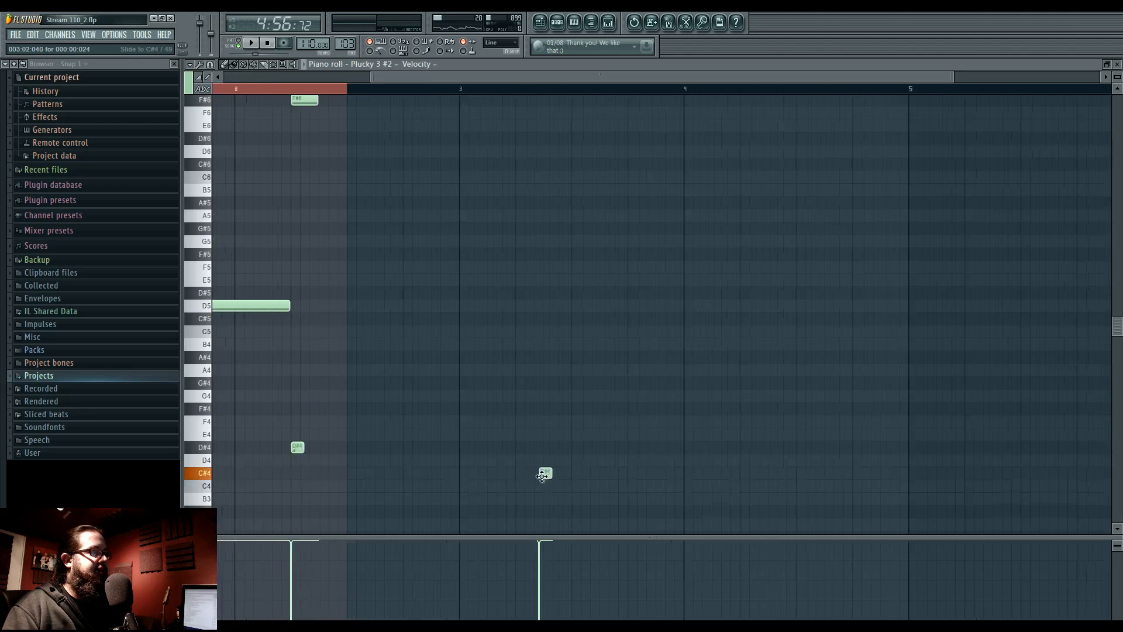
pyautogui.click(557, 23)
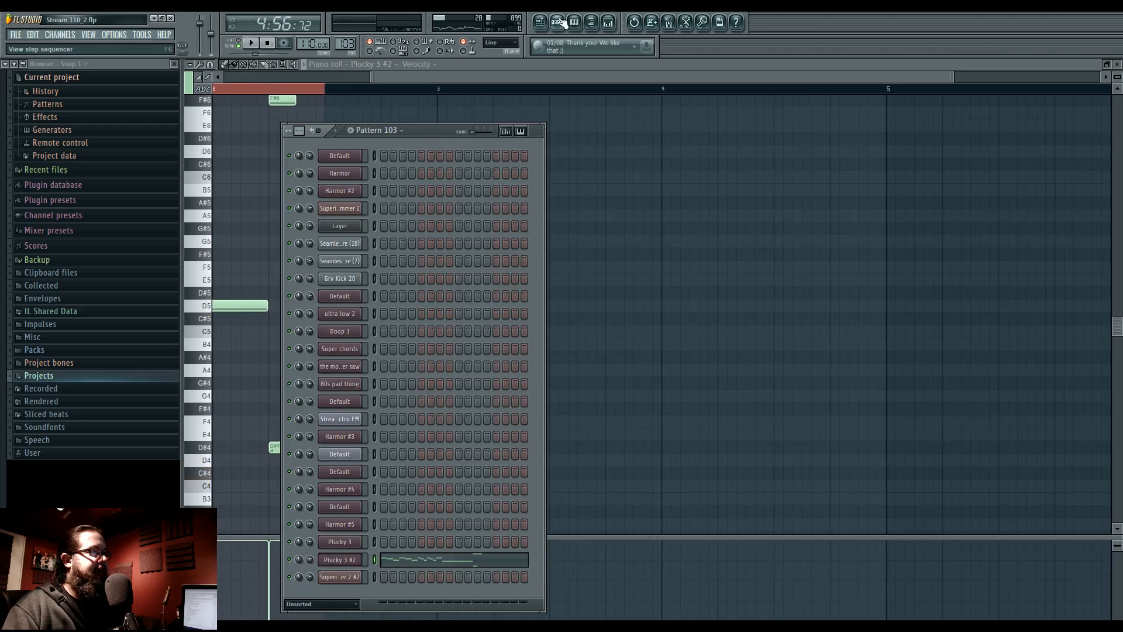
pyautogui.press('F5')
pyautogui.doubleClick(538, 486)
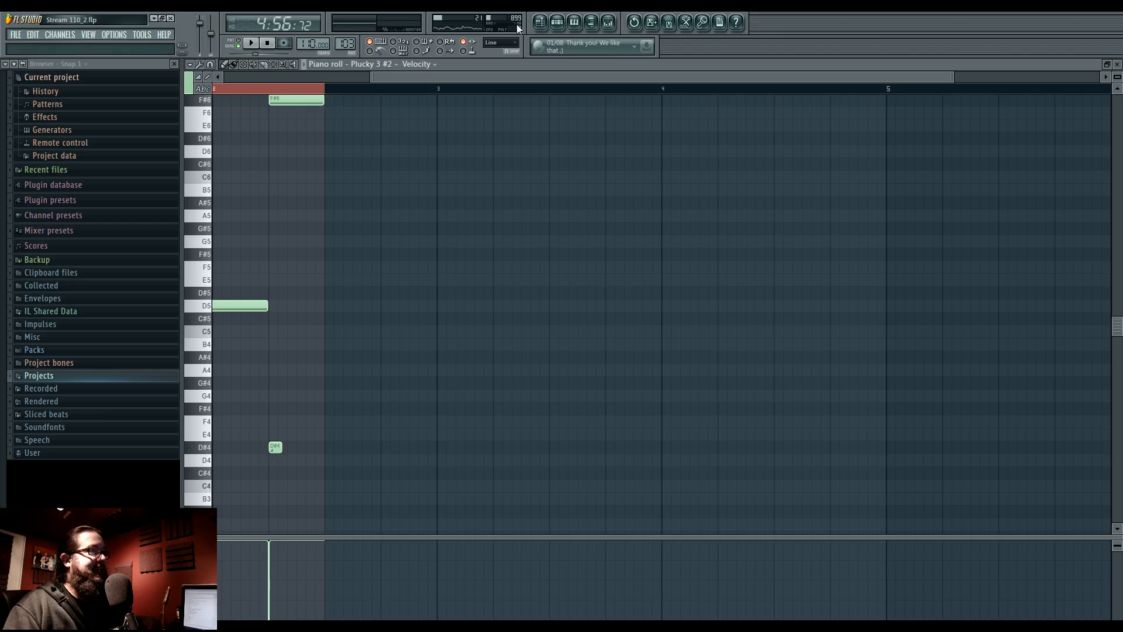
pyautogui.click(540, 22)
pyautogui.press('space')
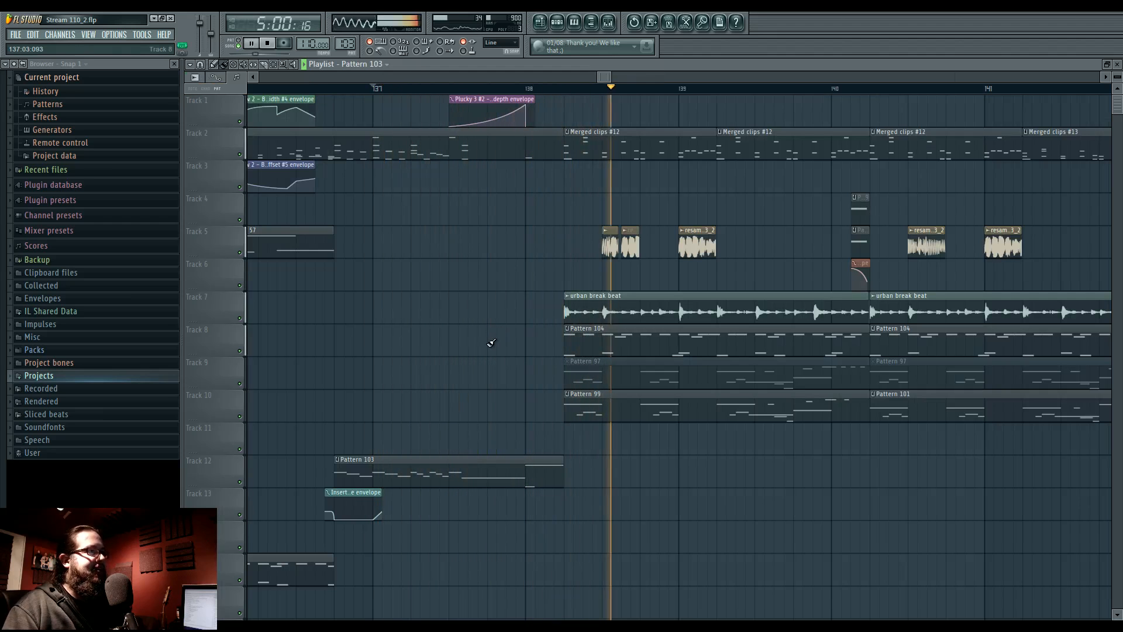
pyautogui.press('space')
# Shorten the F#6 note in Pattern 103 to 40 ticks and play the transition from the playlist.
pyautogui.doubleClick(549, 476)
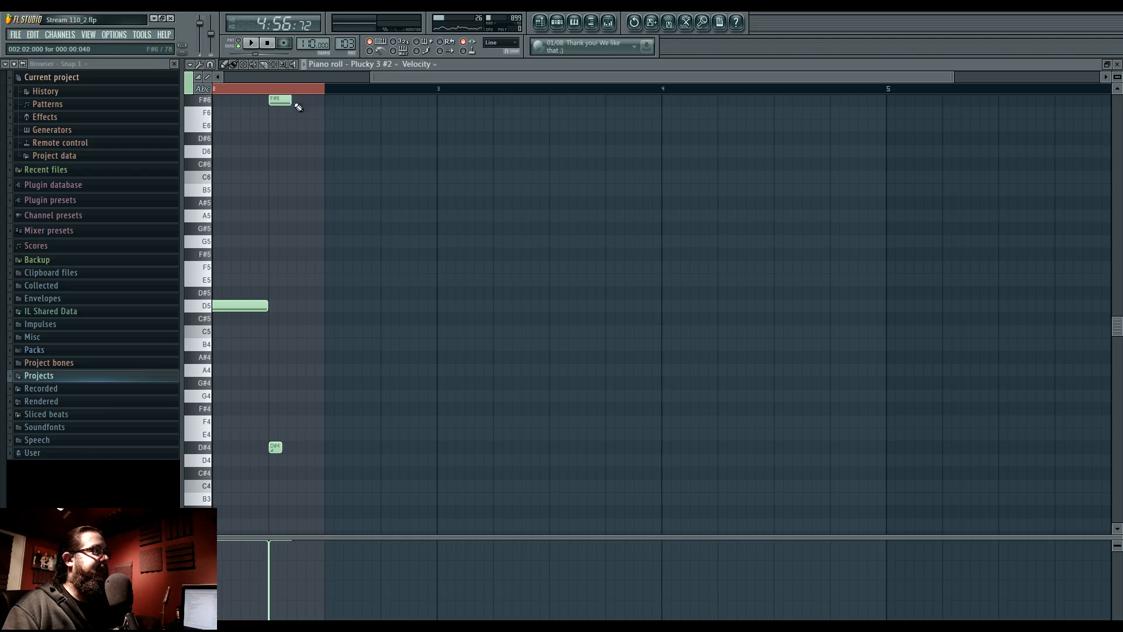
pyautogui.press('F5')
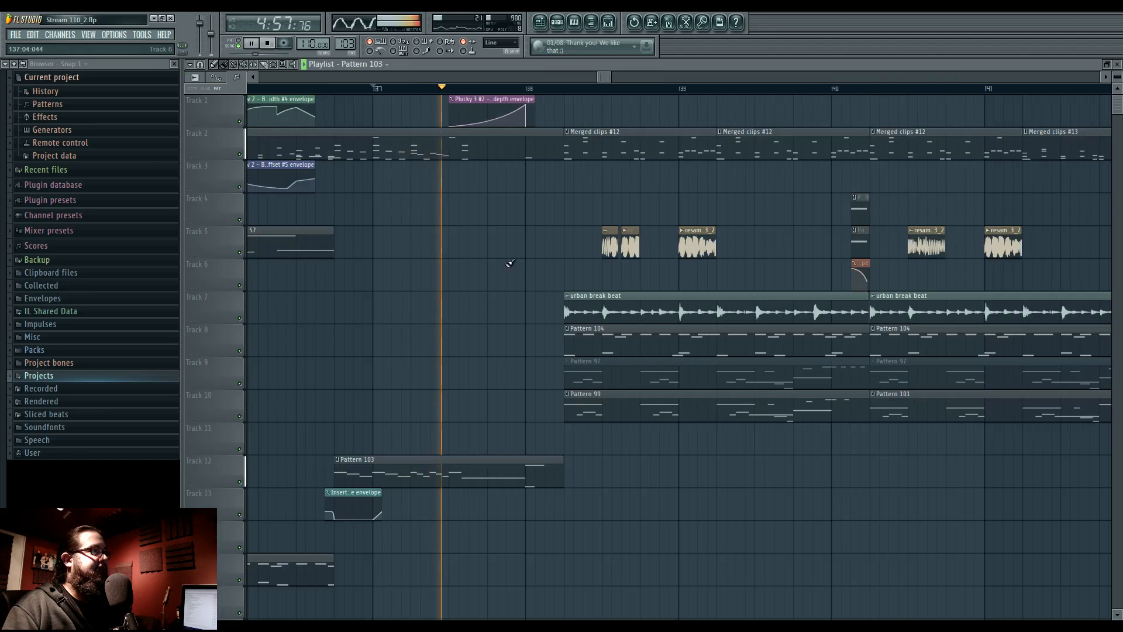
# Trim the merged drum clip to half a beat after bar 138 and move all clips of the following section there.
pyautogui.moveTo(559, 156); pyautogui.dragTo(544, 156)
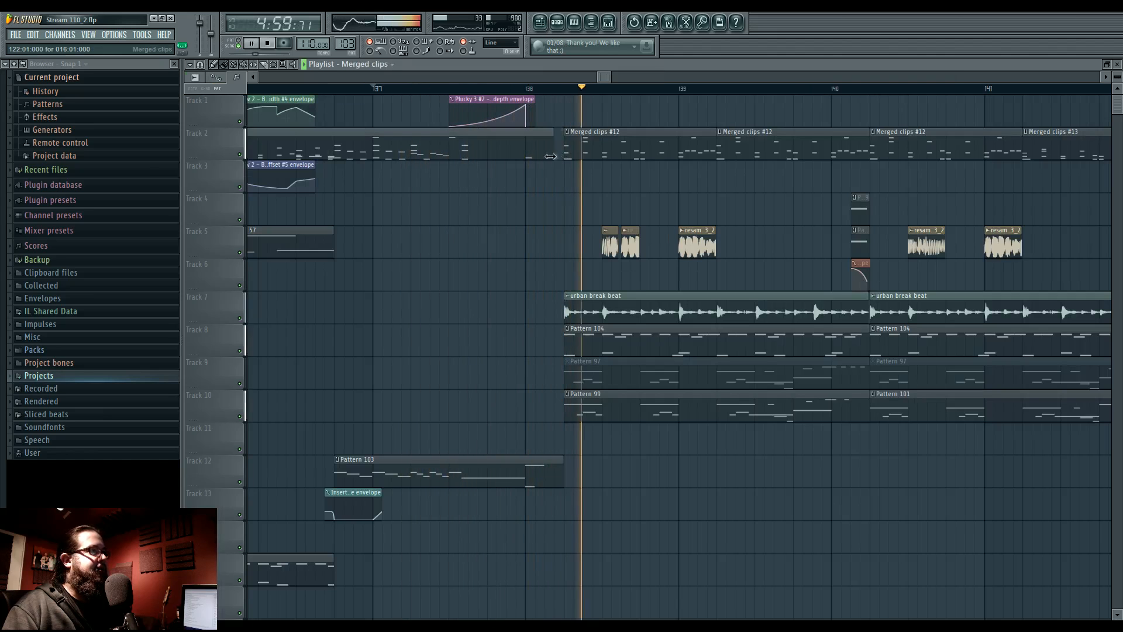
pyautogui.scroll(-3, 512, 260)
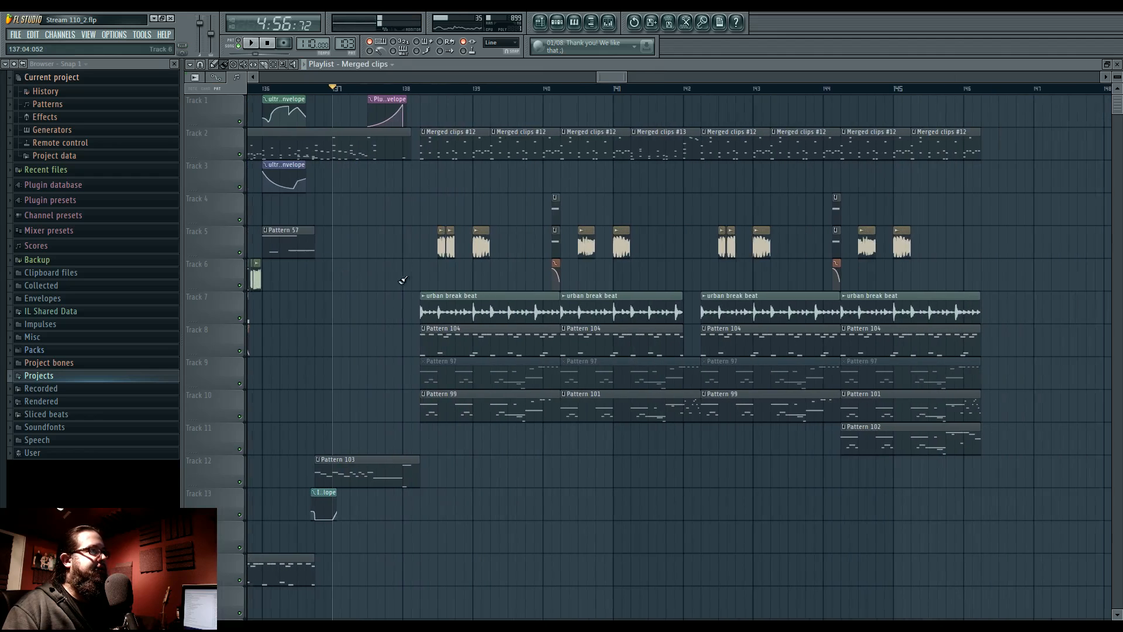
pyautogui.moveTo(424, 95); pyautogui.dragTo(971, 430)
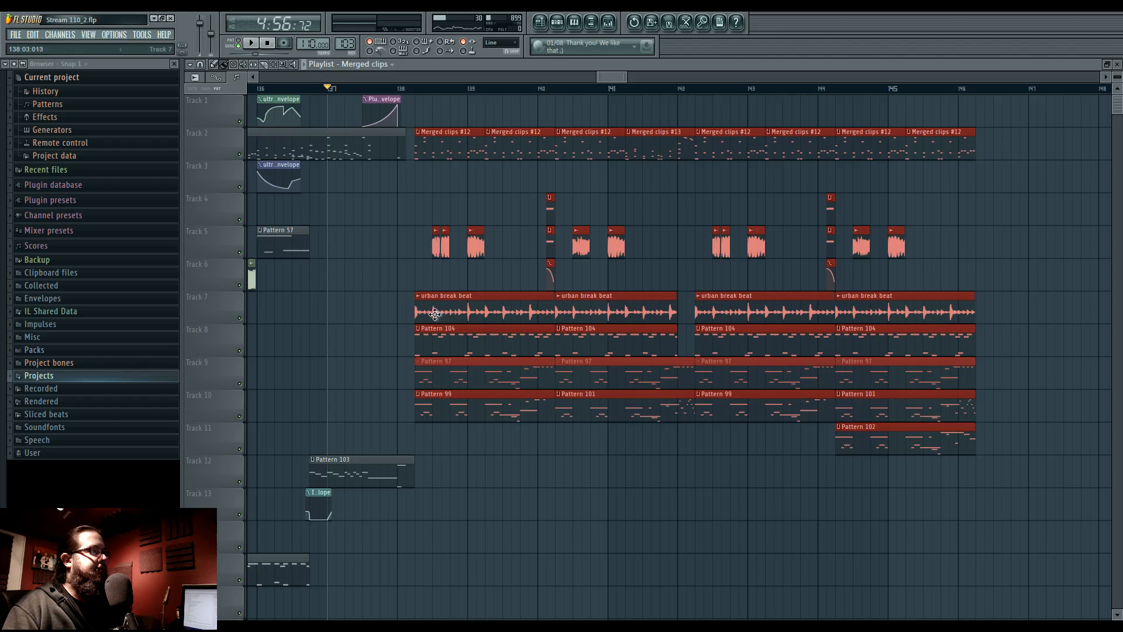
pyautogui.moveTo(434, 314); pyautogui.dragTo(425, 314)
# Play the transition from bar 137 into the moved section and set the playback start to bar 133.
pyautogui.press('space')
pyautogui.keyDown('ctrl'); pyautogui.click(341, 325); pyautogui.keyUp('ctrl')
pyautogui.moveTo(341, 325); pyautogui.dragTo(443, 346)
pyautogui.scroll(3, 444, 346)
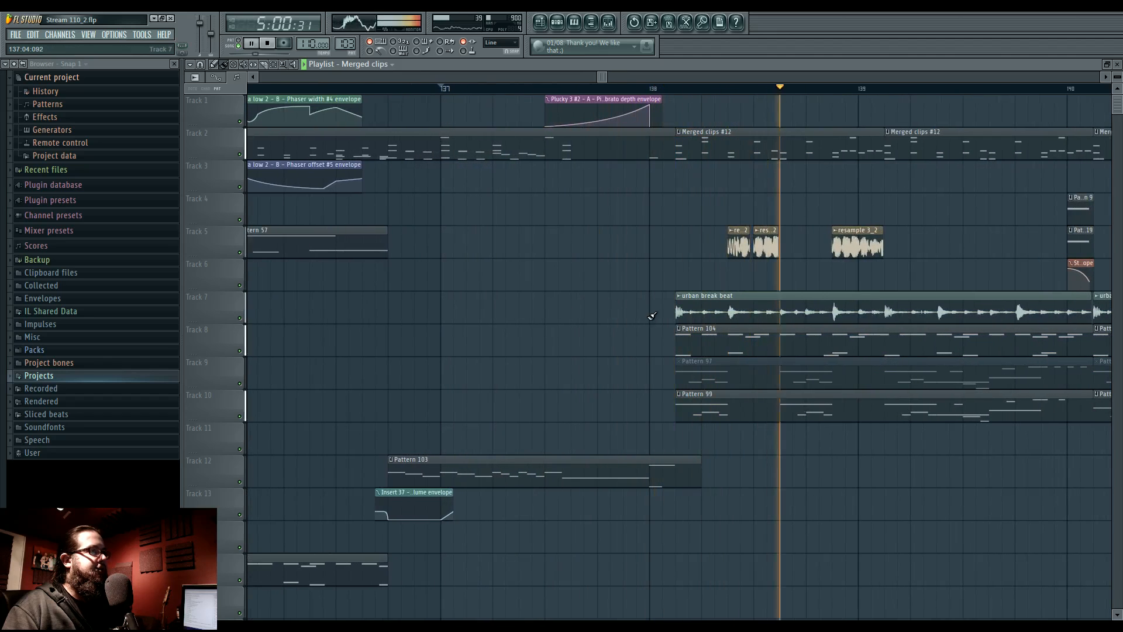
pyautogui.scroll(-4, 534, 316)
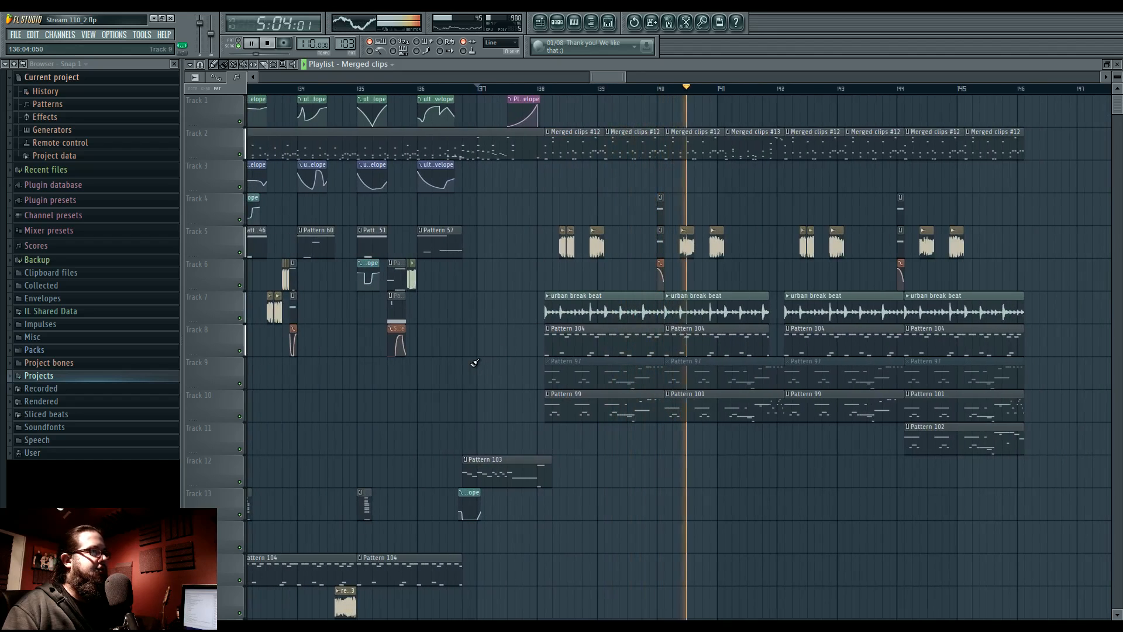
pyautogui.hscroll(-4, 585, 376)
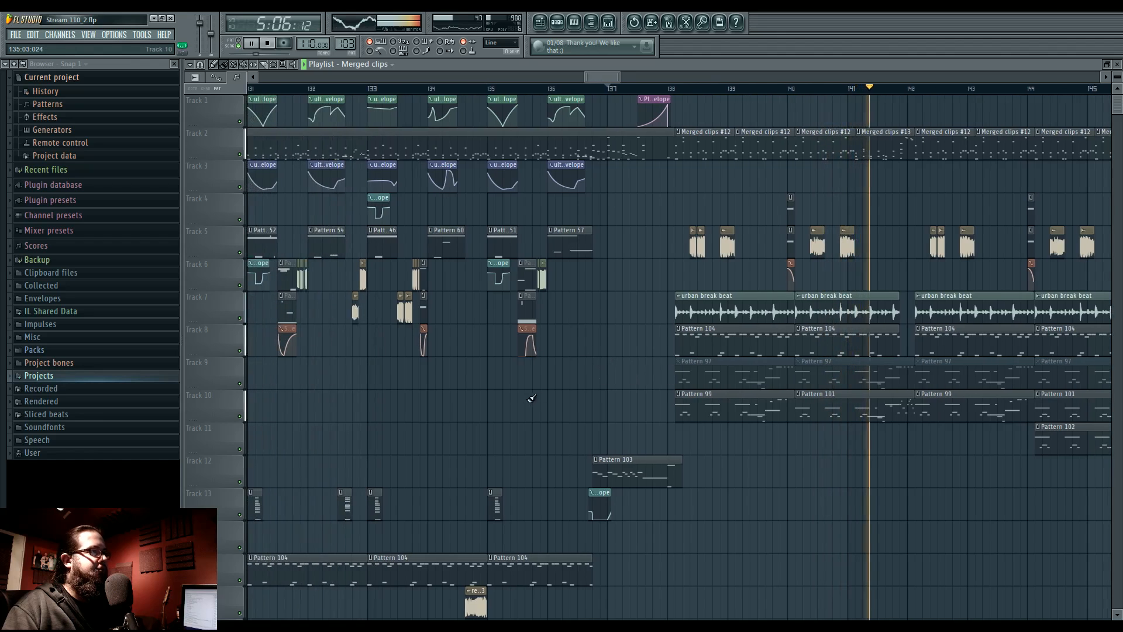
pyautogui.press('space')
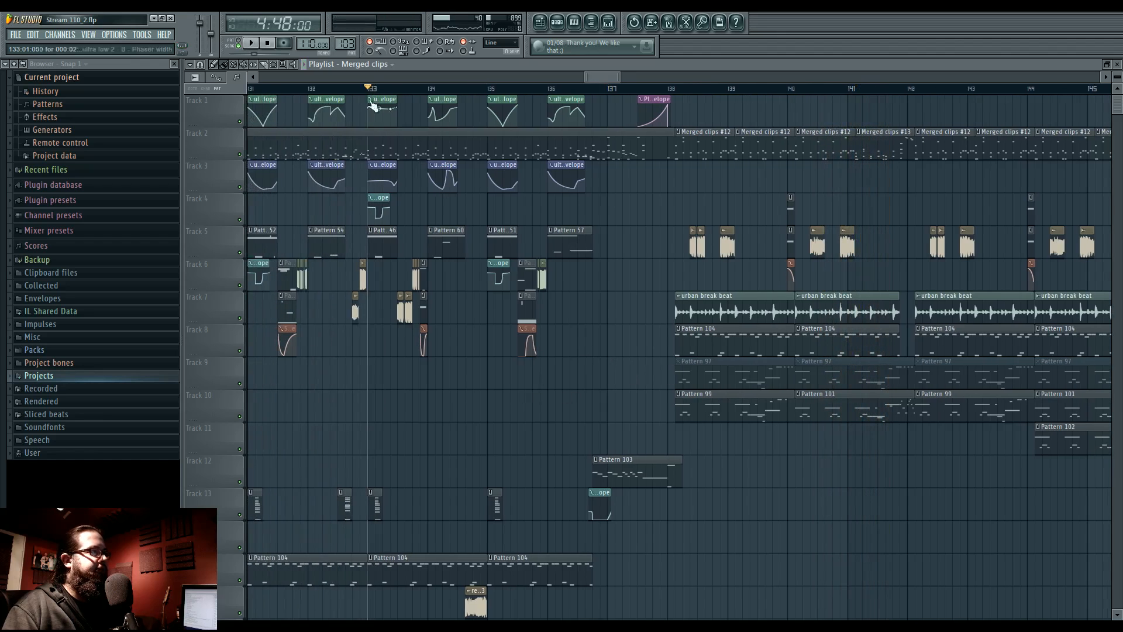
# Place Pattern 53 at bar 131 on Track 5 while the arrangement plays from bar 133.
pyautogui.moveTo(391, 380); pyautogui.dragTo(667, 397)
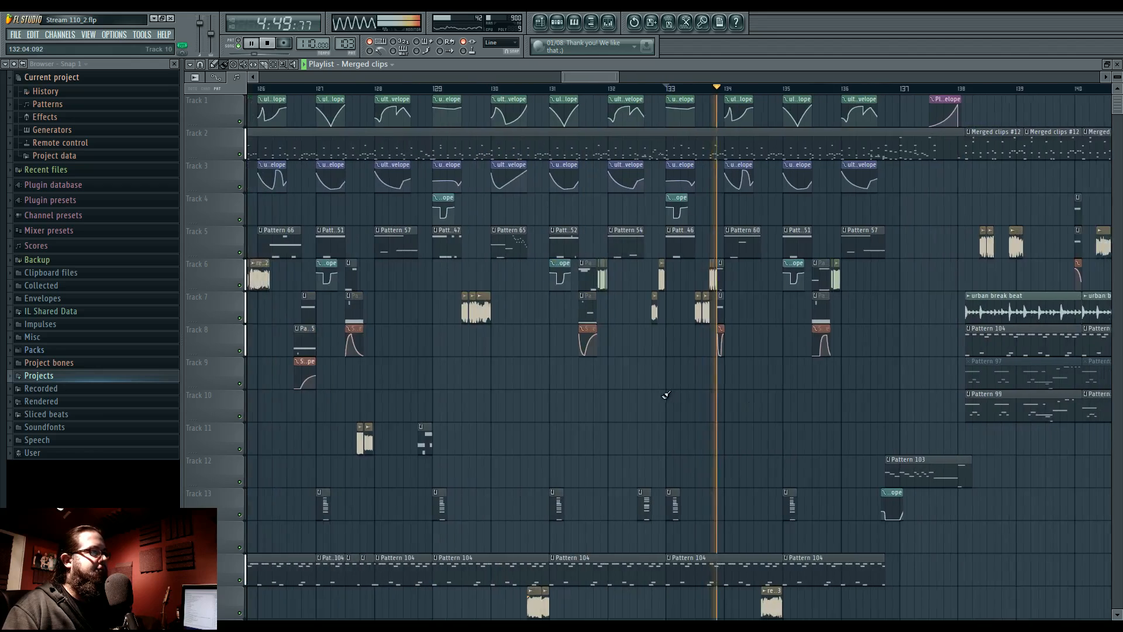
pyautogui.scroll(-2, 664, 395)
pyautogui.moveTo(564, 382); pyautogui.dragTo(743, 380)
pyautogui.click(474, 248)
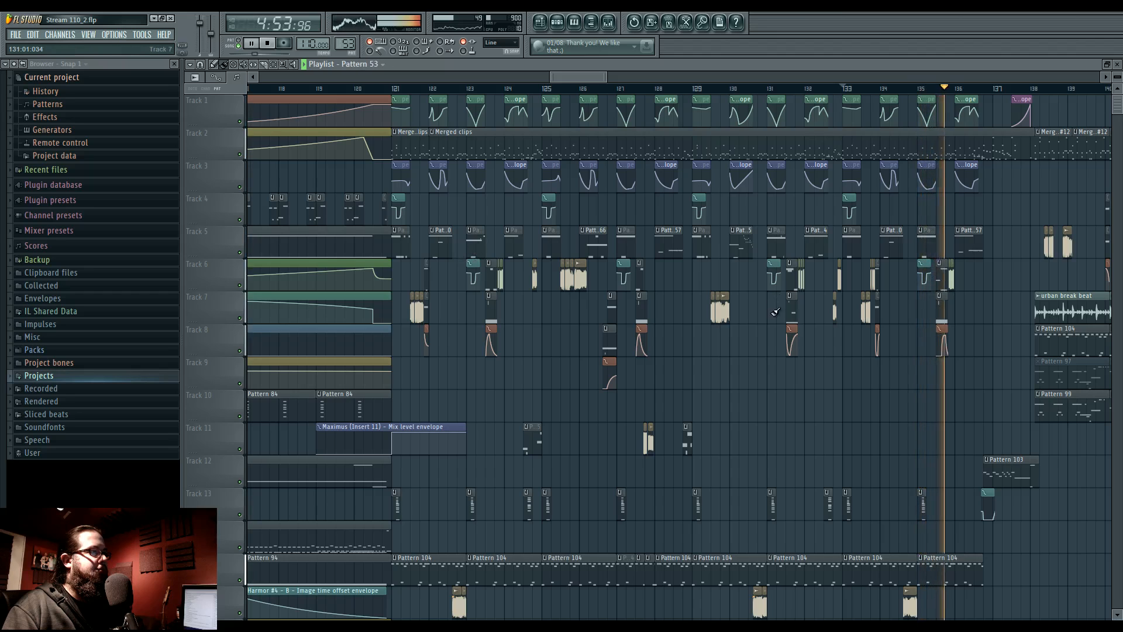
pyautogui.moveTo(778, 230)
pyautogui.mouseDown()
pyautogui.moveTo(777, 328)
pyautogui.moveTo(777, 234)
pyautogui.mouseUp()
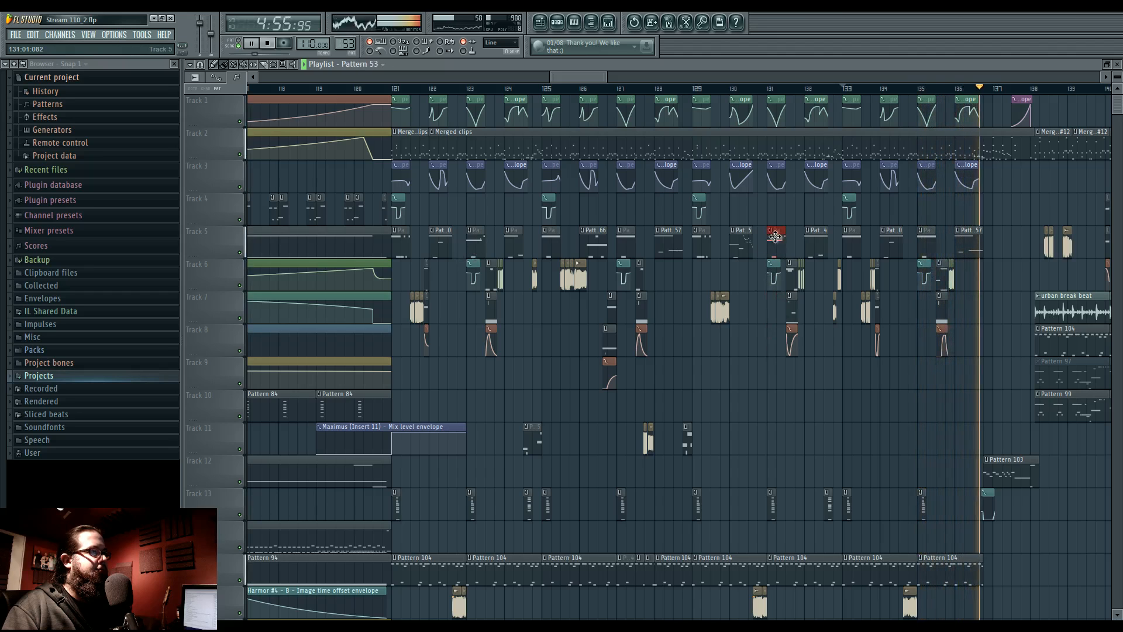
# Play the transition again from bar 136.
pyautogui.moveTo(903, 387); pyautogui.dragTo(761, 391)
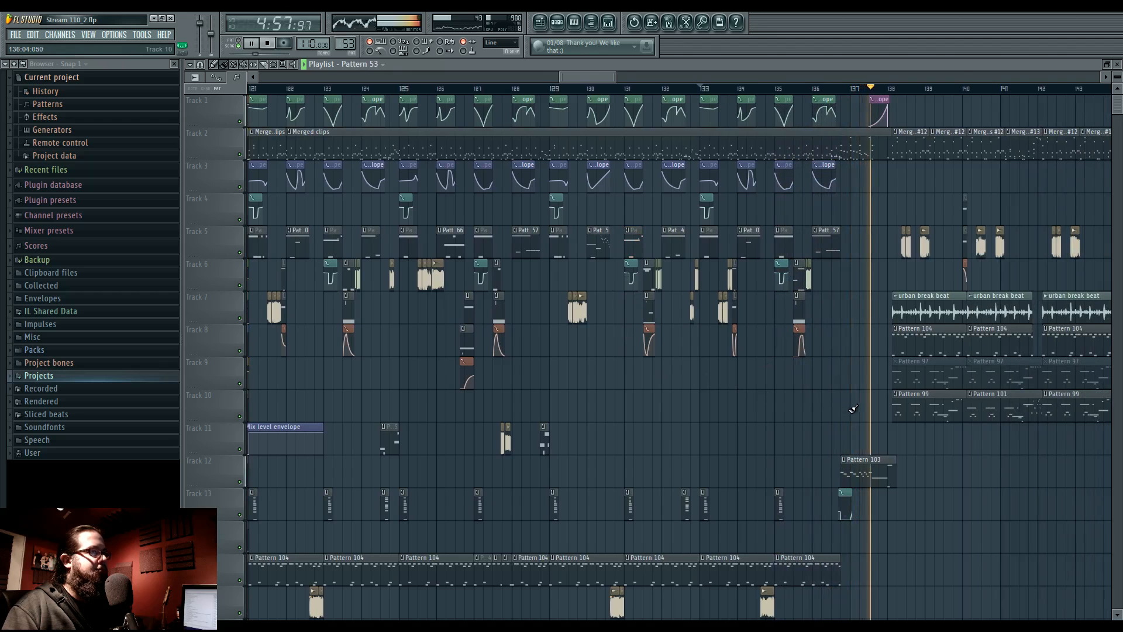
pyautogui.moveTo(777, 436); pyautogui.dragTo(716, 431)
pyautogui.scroll(6, 792, 440)
pyautogui.click(658, 90)
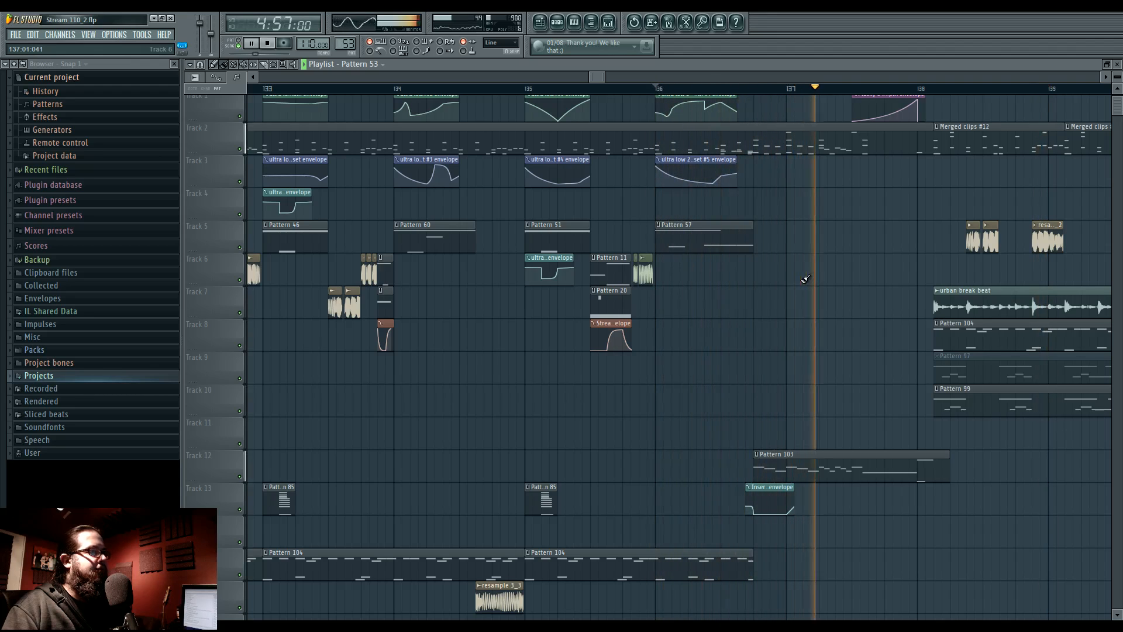
# Try trimming the start of Pattern 103 and shifting the clip to bar 137, playing from bar 136 in between.
pyautogui.press('space')
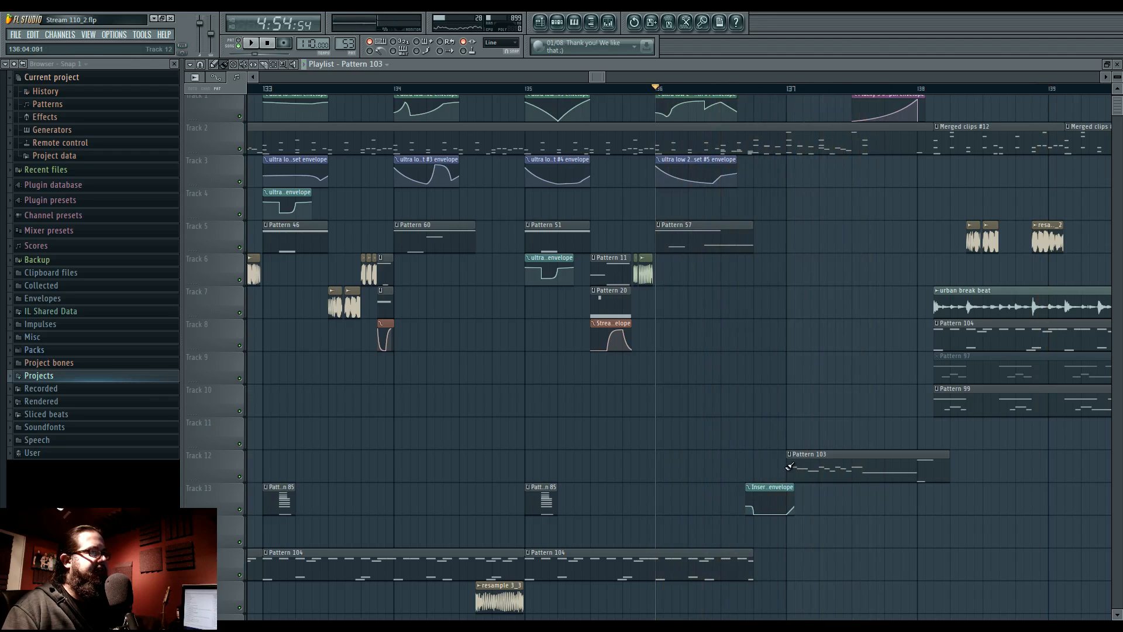
pyautogui.press('space')
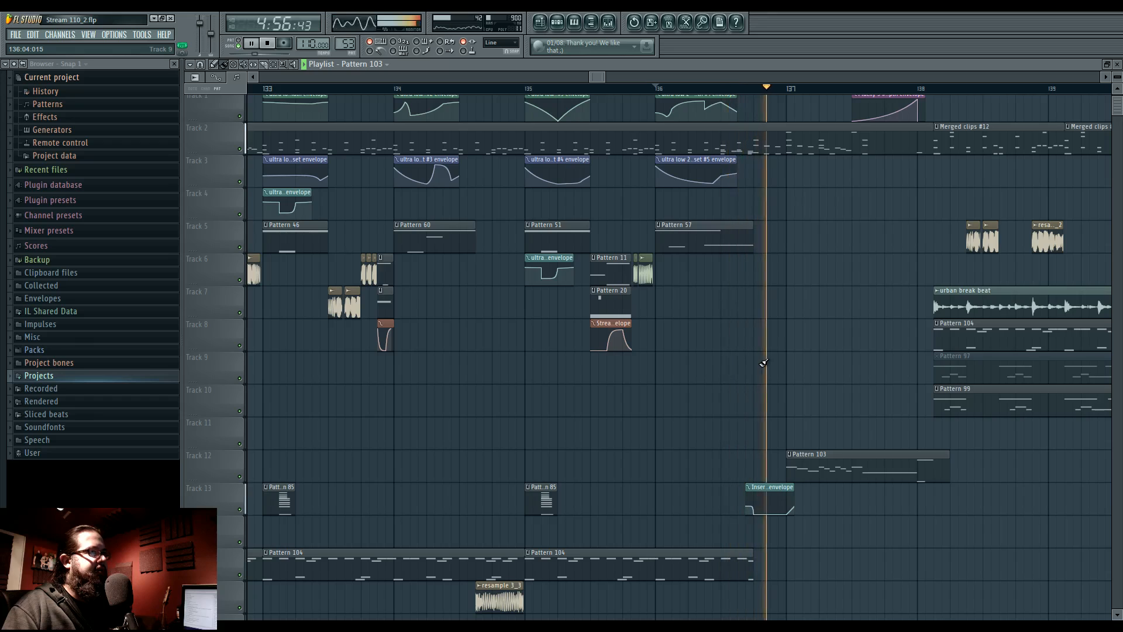
pyautogui.press('space')
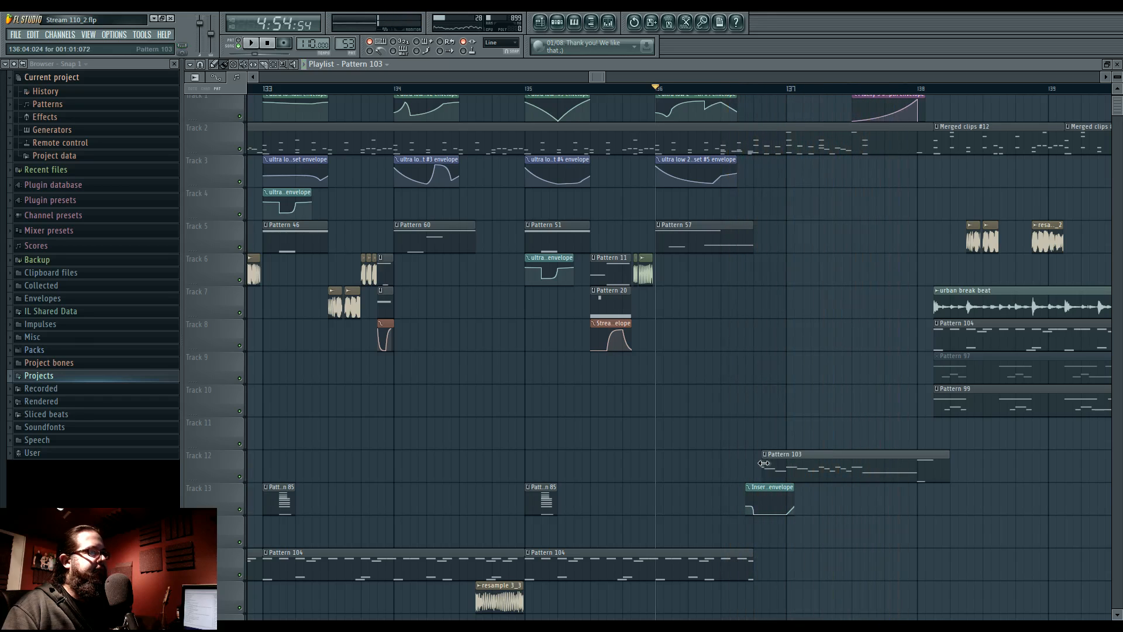
pyautogui.press('space')
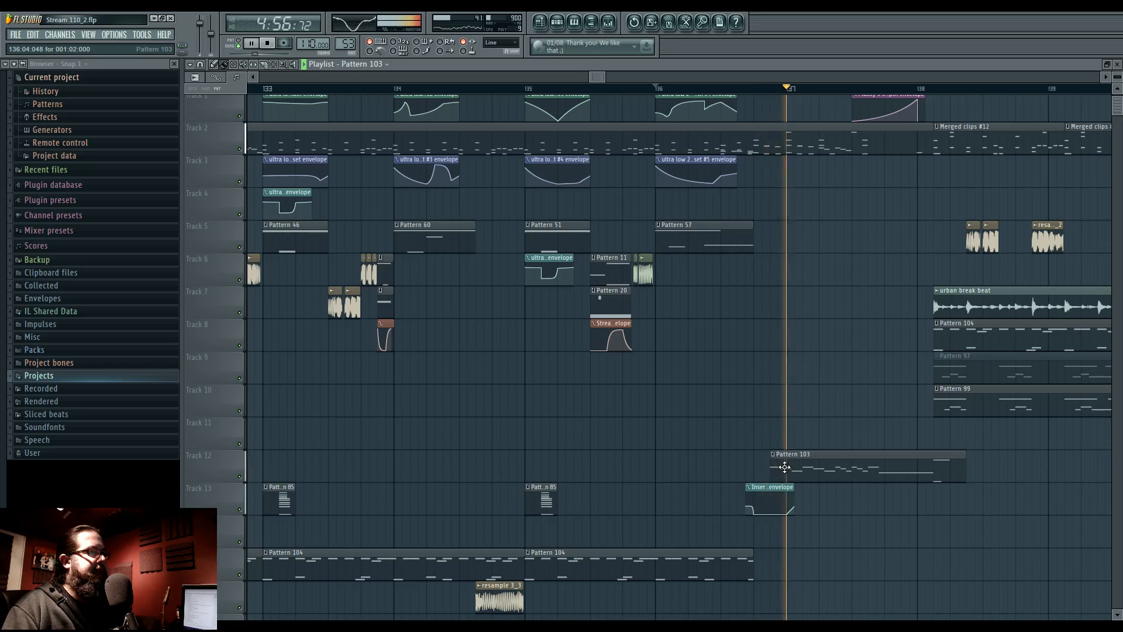
pyautogui.press('space')
pyautogui.moveTo(784, 467); pyautogui.dragTo(796, 467)
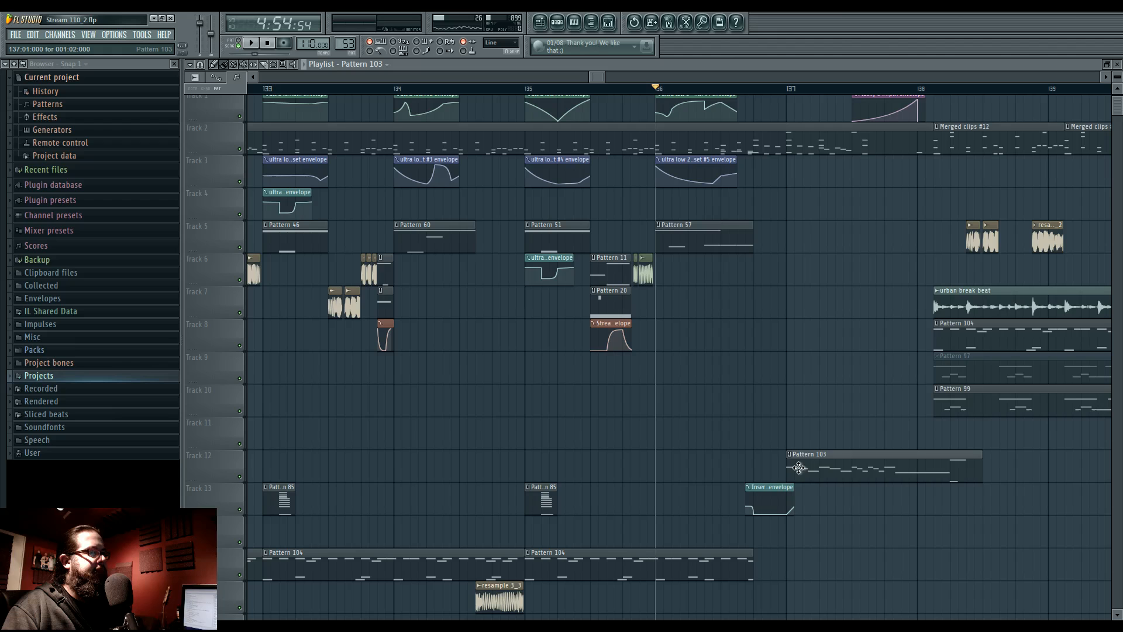
# Return Pattern 103 to beat 4 of bar 136 and trim its end to the start of the section after bar 138.
pyautogui.scroll(-4, 764, 347)
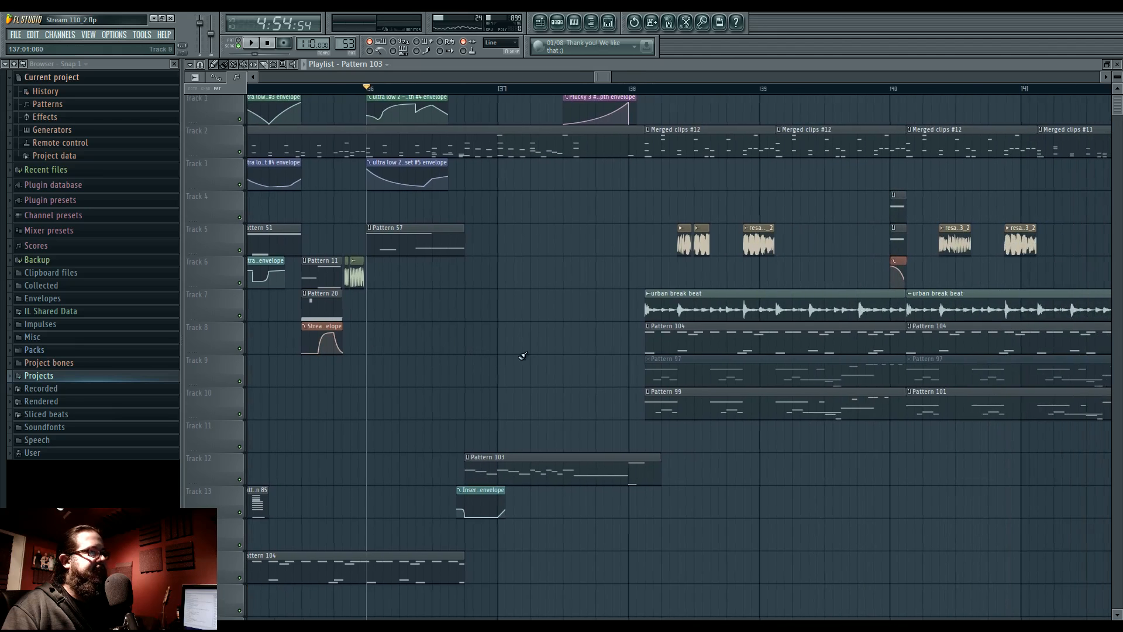
pyautogui.scroll(4, 622, 463)
pyautogui.moveTo(627, 466); pyautogui.dragTo(606, 469)
# Move all clips of the section after bar 138 three beats later, to the middle of beat 4 of bar 138.
pyautogui.scroll(-5, 471, 304)
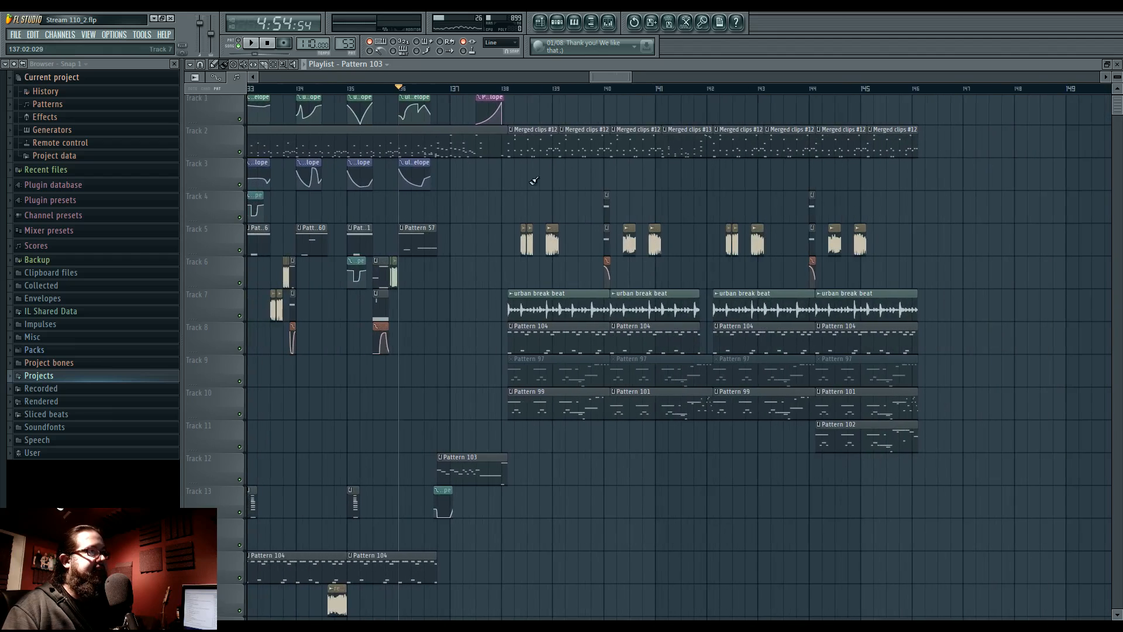
pyautogui.moveTo(518, 121); pyautogui.dragTo(968, 452)
pyautogui.moveTo(526, 317); pyautogui.dragTo(564, 318)
pyautogui.scroll(3, 398, 337)
pyautogui.click(547, 323)
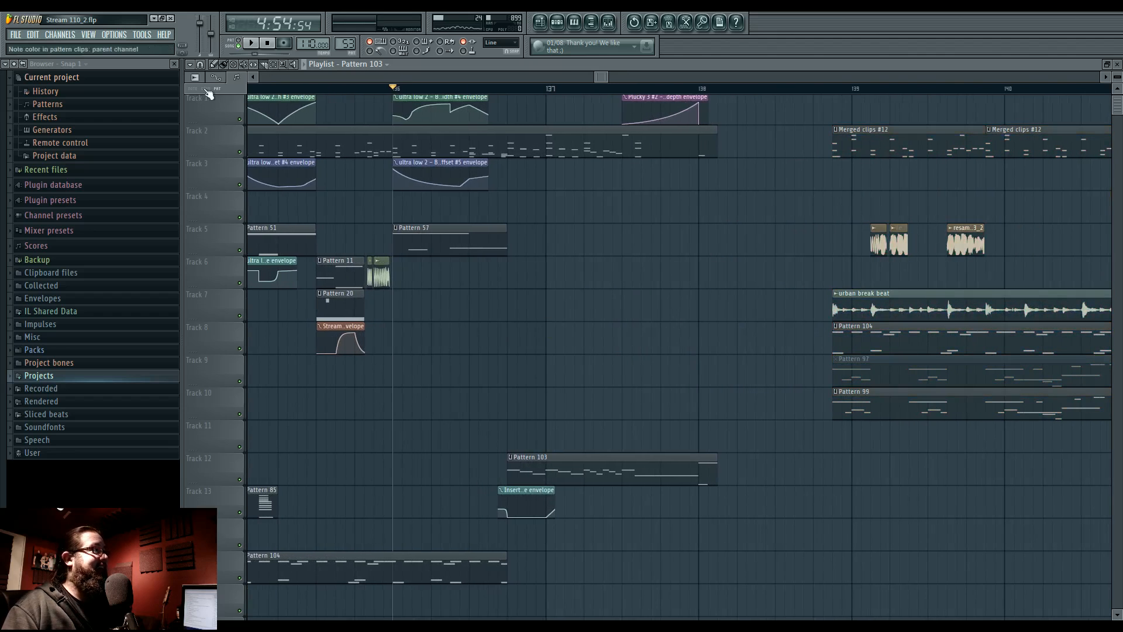
# In the merged drum clip, move all notes from beat 4 of bar 16 onward one beat later and return to the playlist.
pyautogui.doubleClick(512, 152)
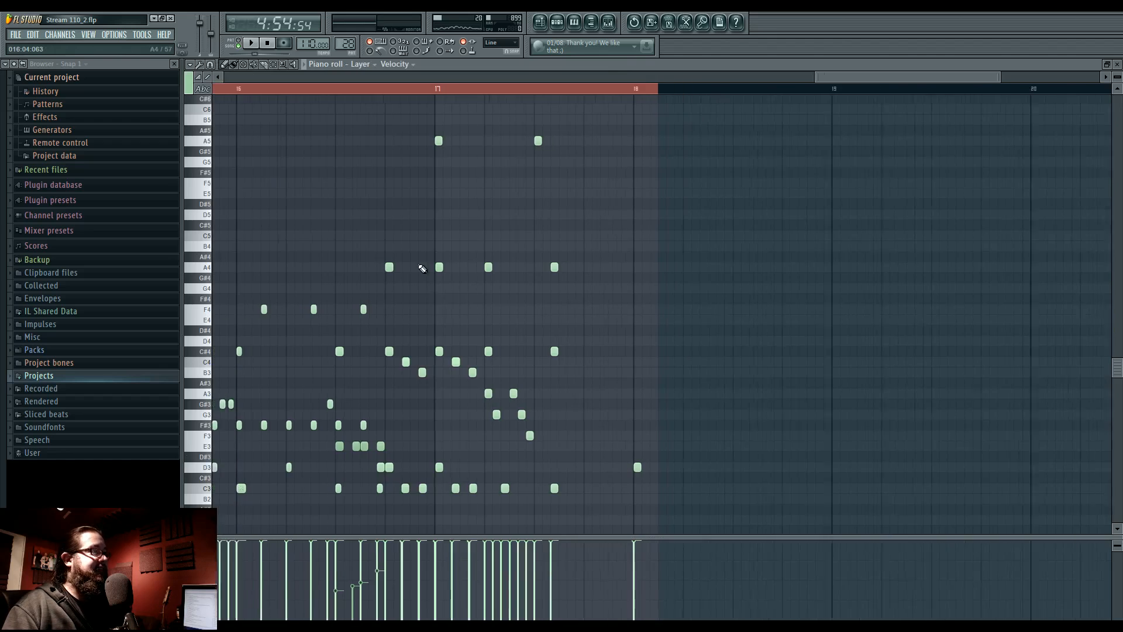
pyautogui.moveTo(389, 105); pyautogui.dragTo(885, 522)
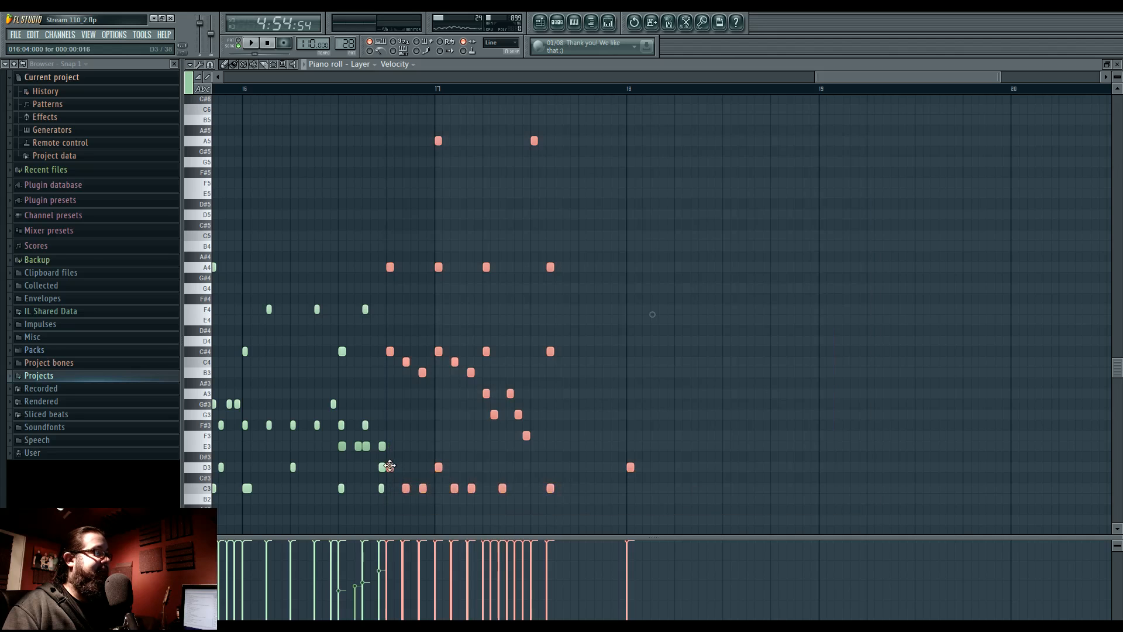
pyautogui.moveTo(389, 466); pyautogui.dragTo(436, 466)
pyautogui.click(543, 26)
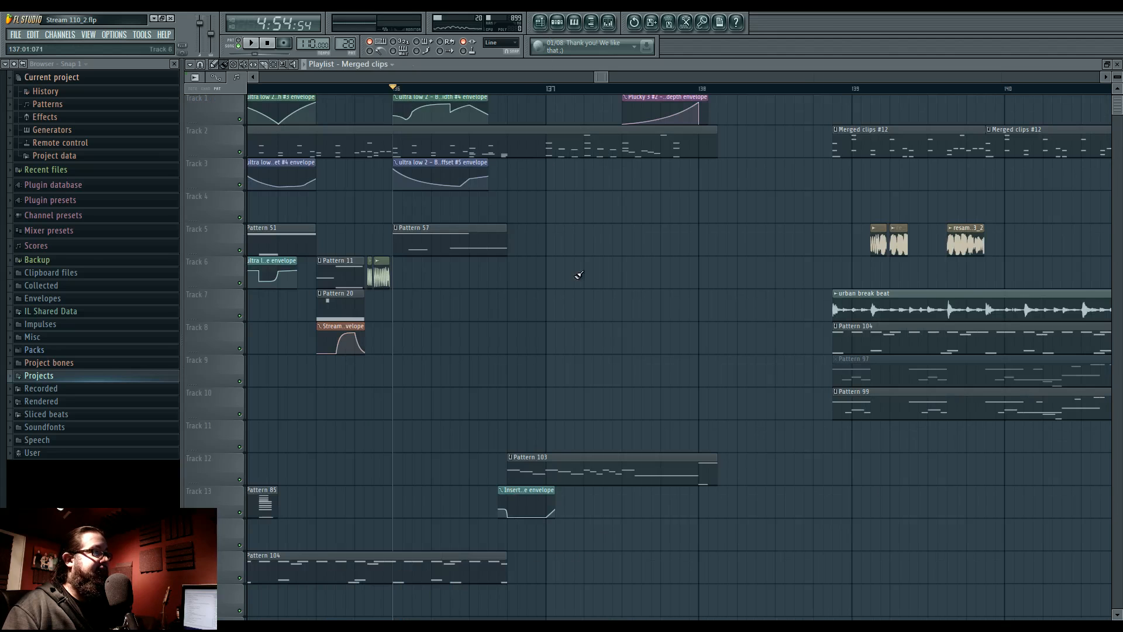
# Move Pattern 103 one beat later to bar 137, play the transition and delete the Insert 37 volume envelope clip on Track 13.
pyautogui.moveTo(562, 471); pyautogui.dragTo(590, 471)
pyautogui.press('space')
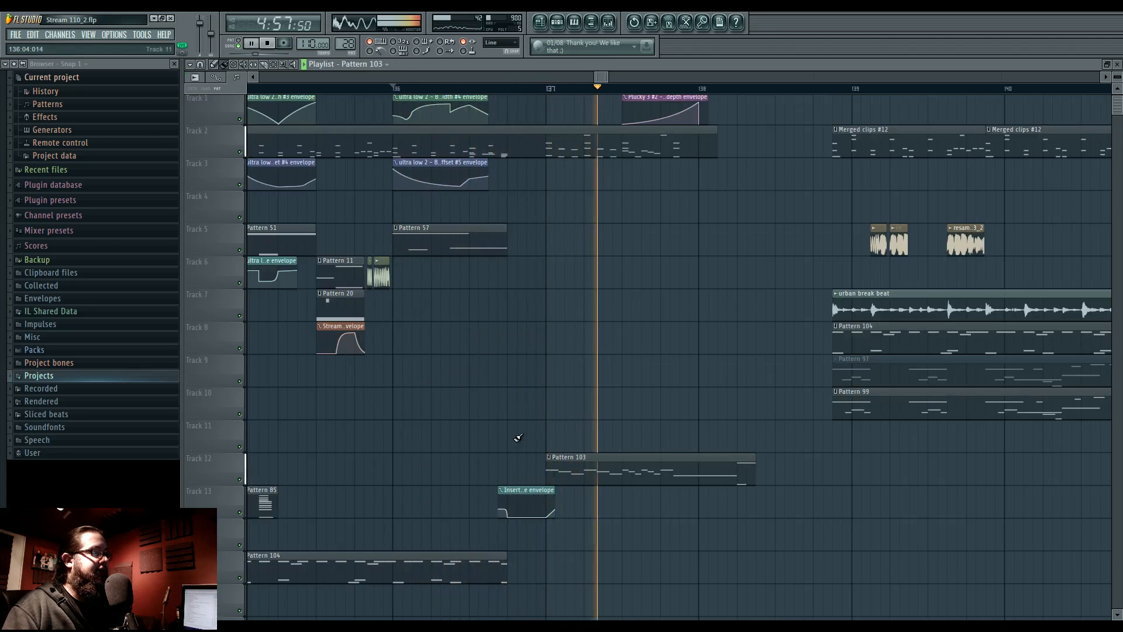
pyautogui.rightClick(524, 497)
pyautogui.press('space')
# Move all clips of the following section two beats earlier, to the end of Pattern 103 in bar 138.
pyautogui.scroll(-5, 735, 351)
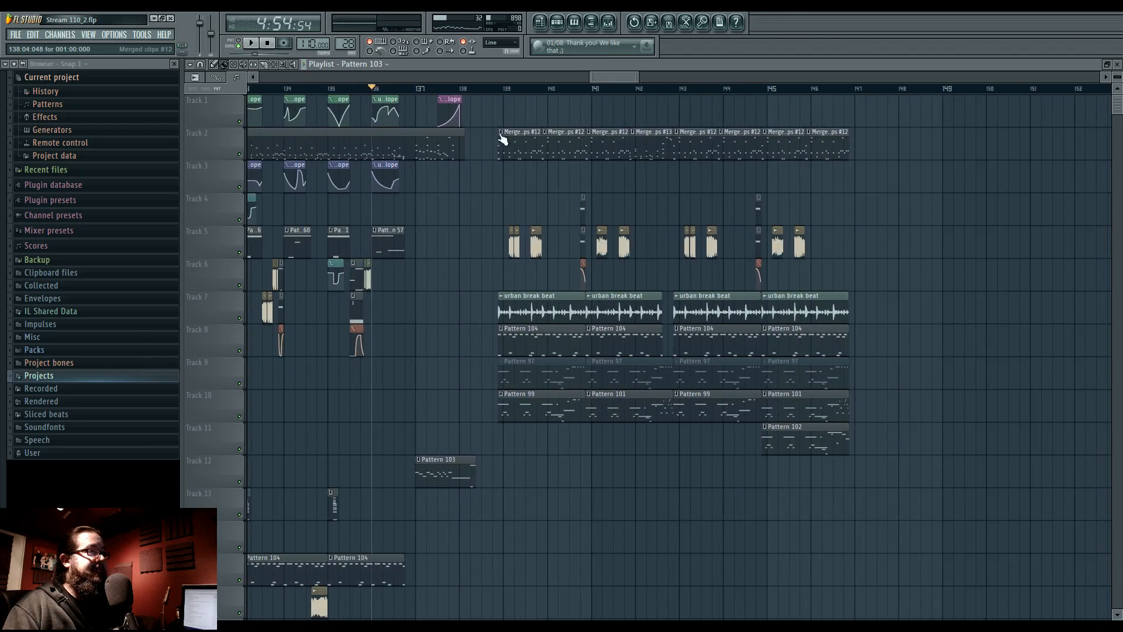
pyautogui.moveTo(501, 130); pyautogui.dragTo(953, 450)
pyautogui.scroll(5, 403, 462)
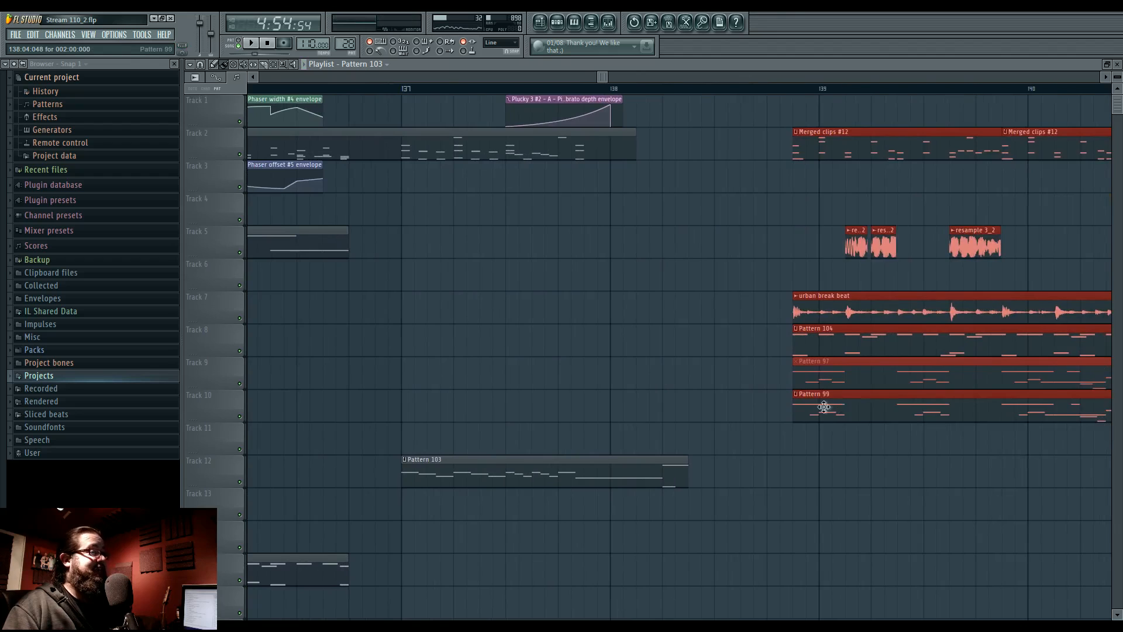
pyautogui.moveTo(836, 407); pyautogui.dragTo(732, 411)
pyautogui.click(479, 354)
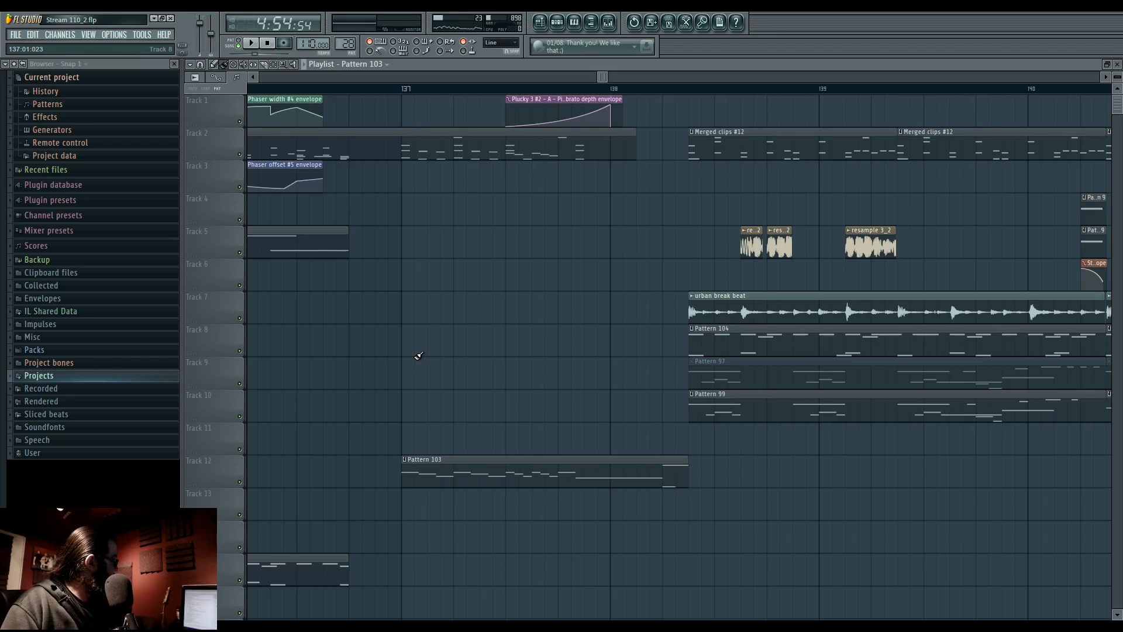
# Load Gross Beat into the seventh effect slot of the Master mixer track and bring its whole editor into view.
pyautogui.scroll(-4, 479, 364)
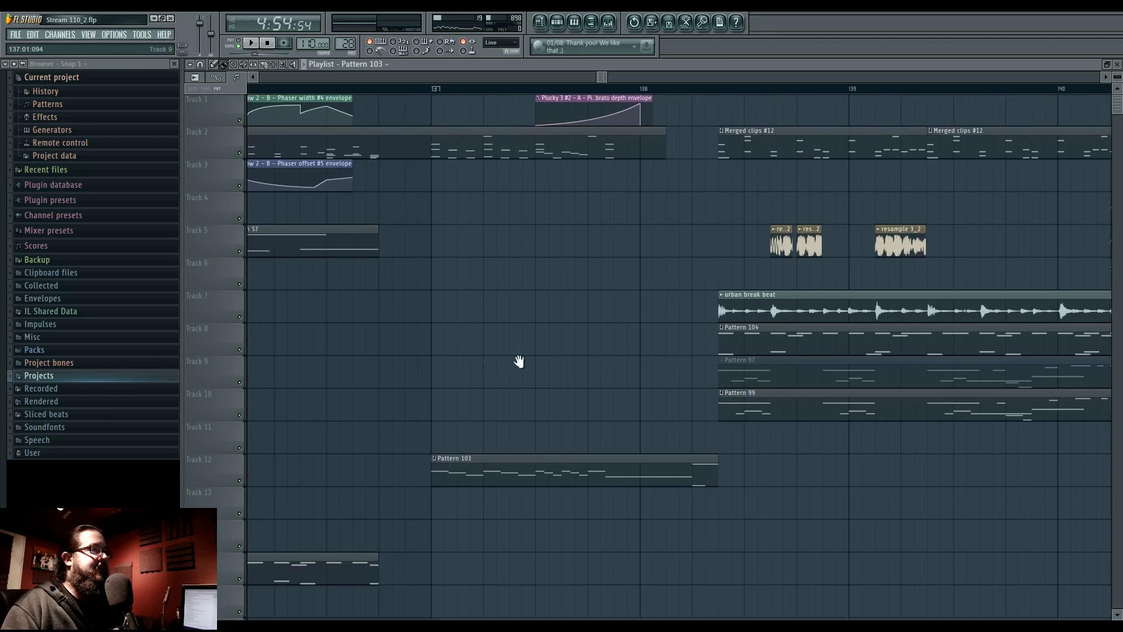
pyautogui.click(608, 24)
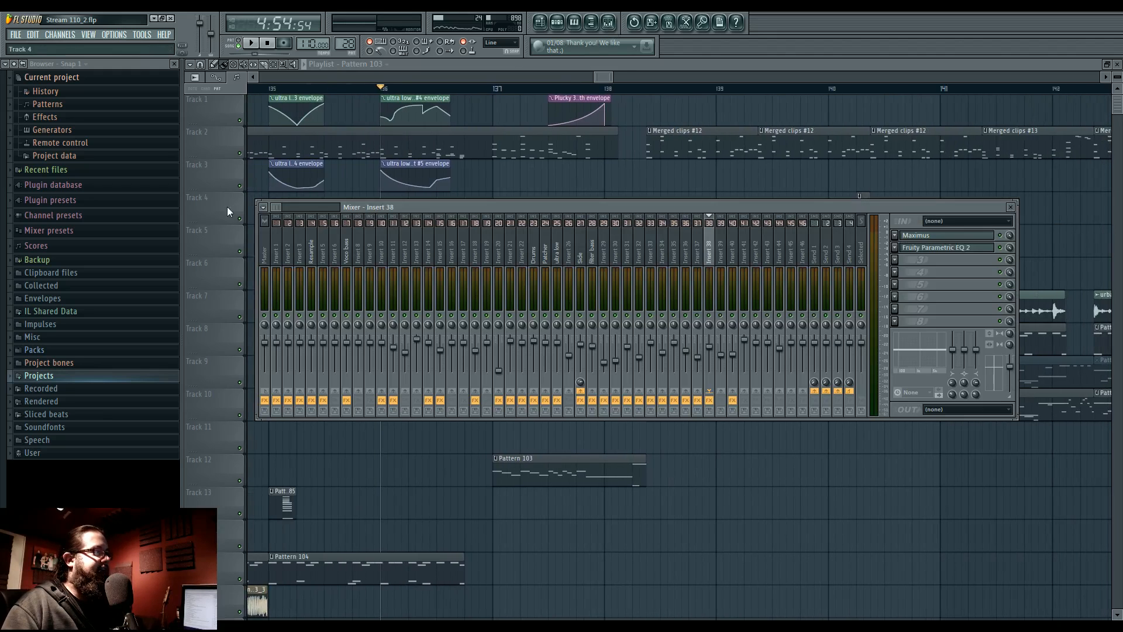
pyautogui.click(268, 240)
pyautogui.click(895, 310)
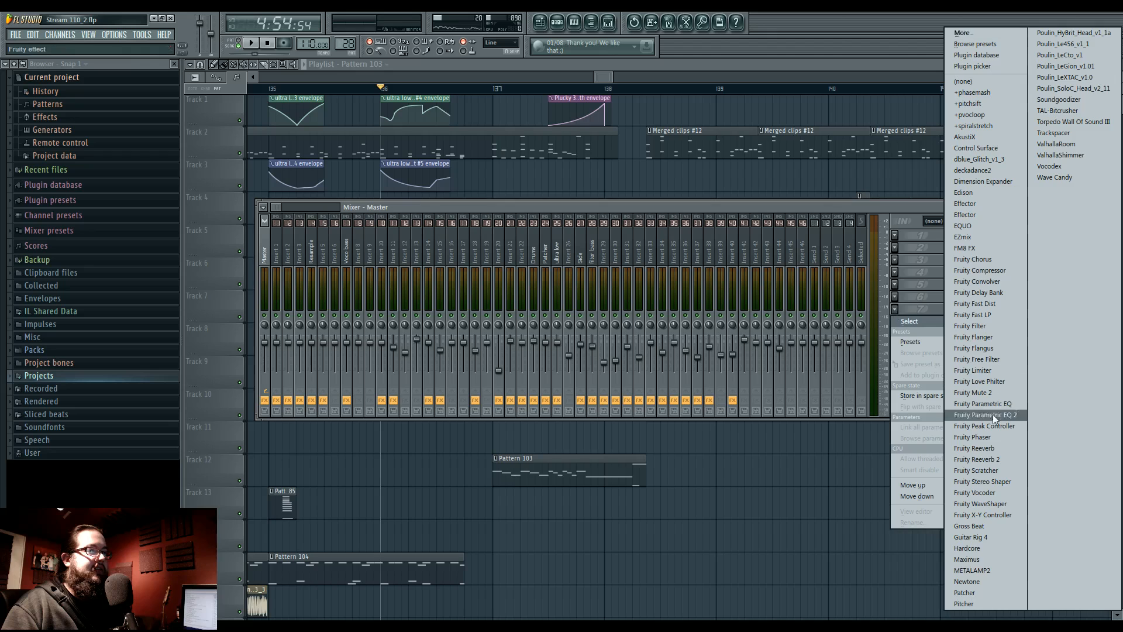
pyautogui.click(971, 525)
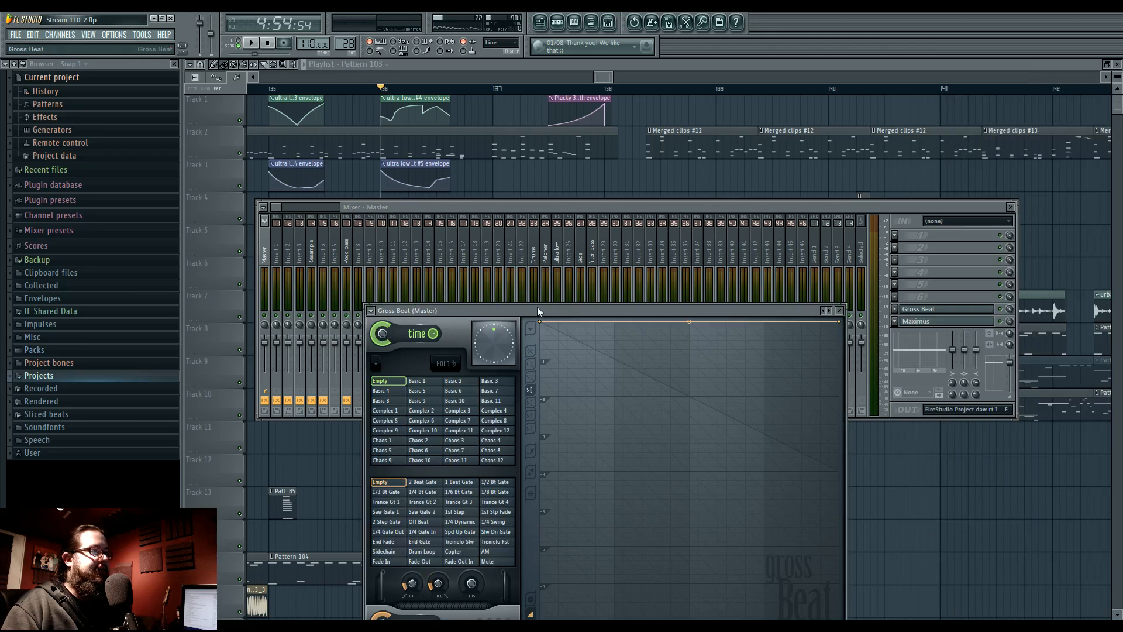
pyautogui.moveTo(538, 311); pyautogui.dragTo(539, 229)
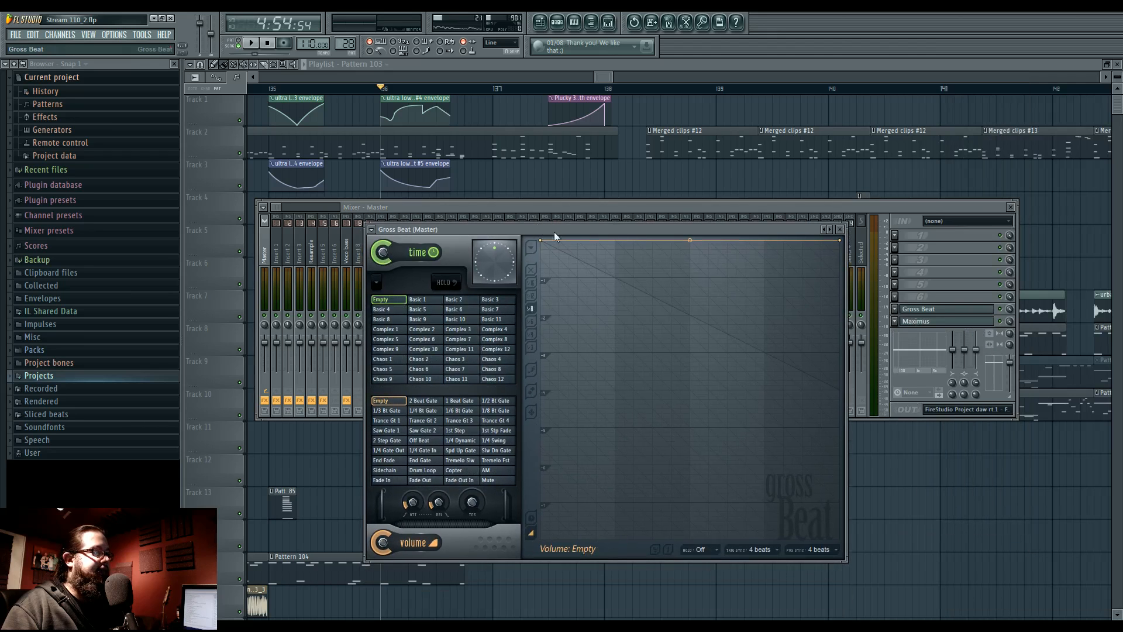
# Load the Turntablist preset in Gross Beat on the Master track.
pyautogui.click(372, 230)
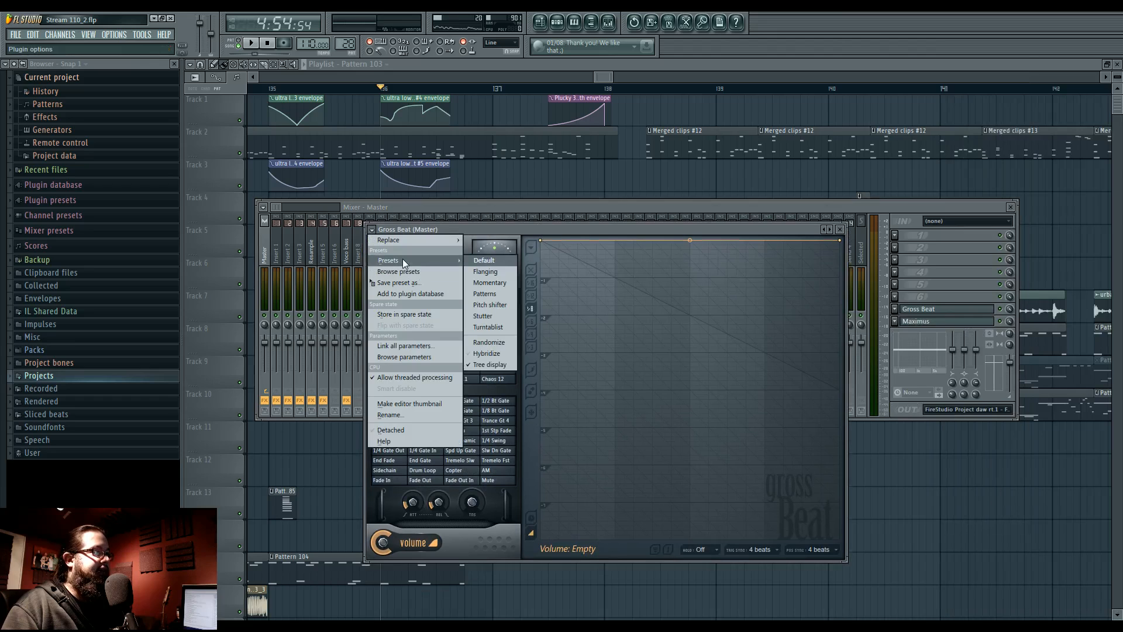
pyautogui.moveTo(410, 240)
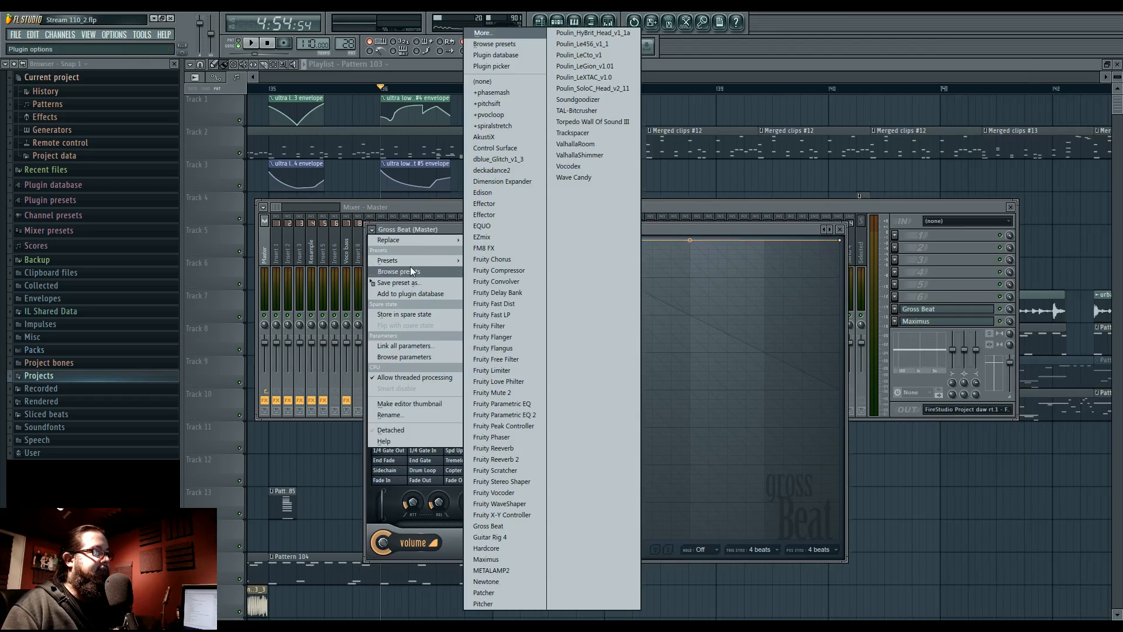
pyautogui.moveTo(412, 259)
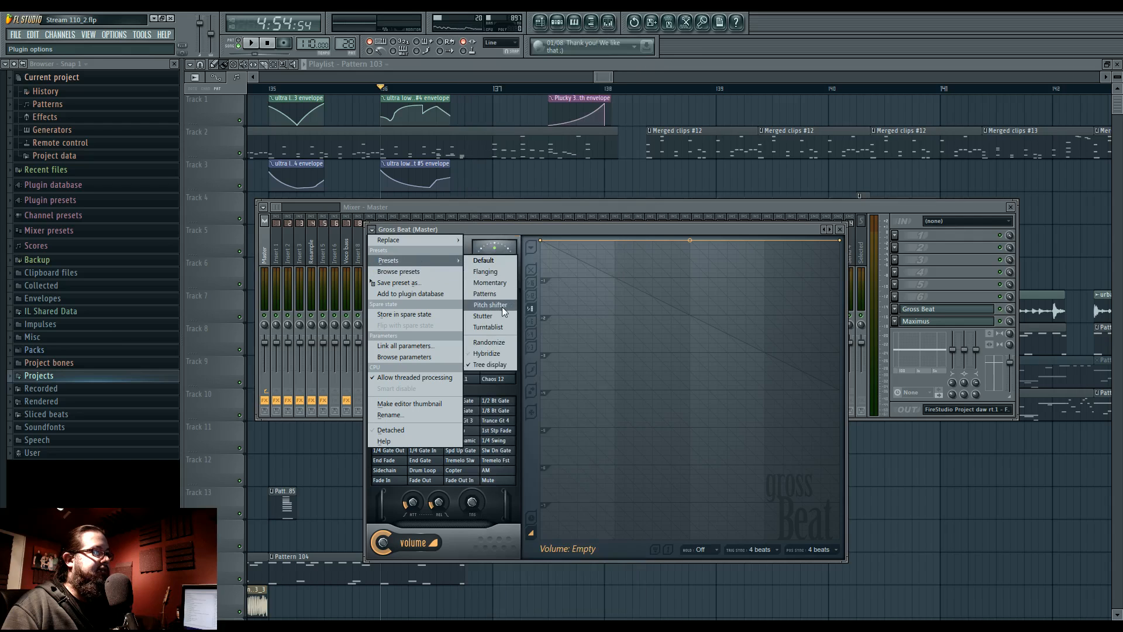
pyautogui.click(503, 327)
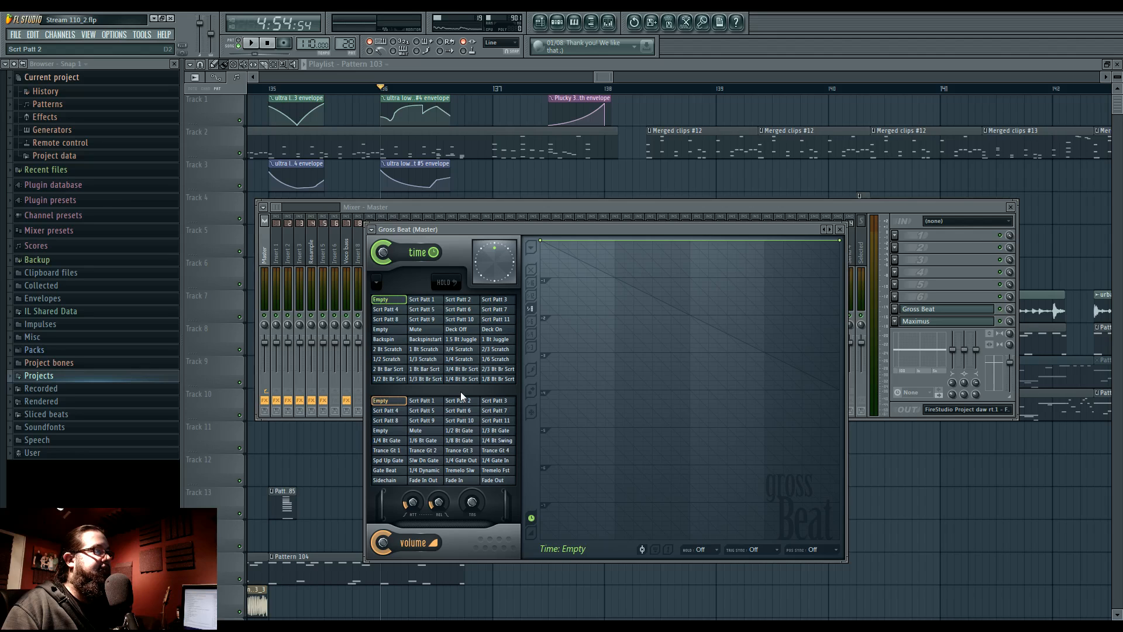
# Audition the Backspin time pattern of Gross Beat by playing the song with it on the Master track.
pyautogui.click(390, 340)
pyautogui.press('space')
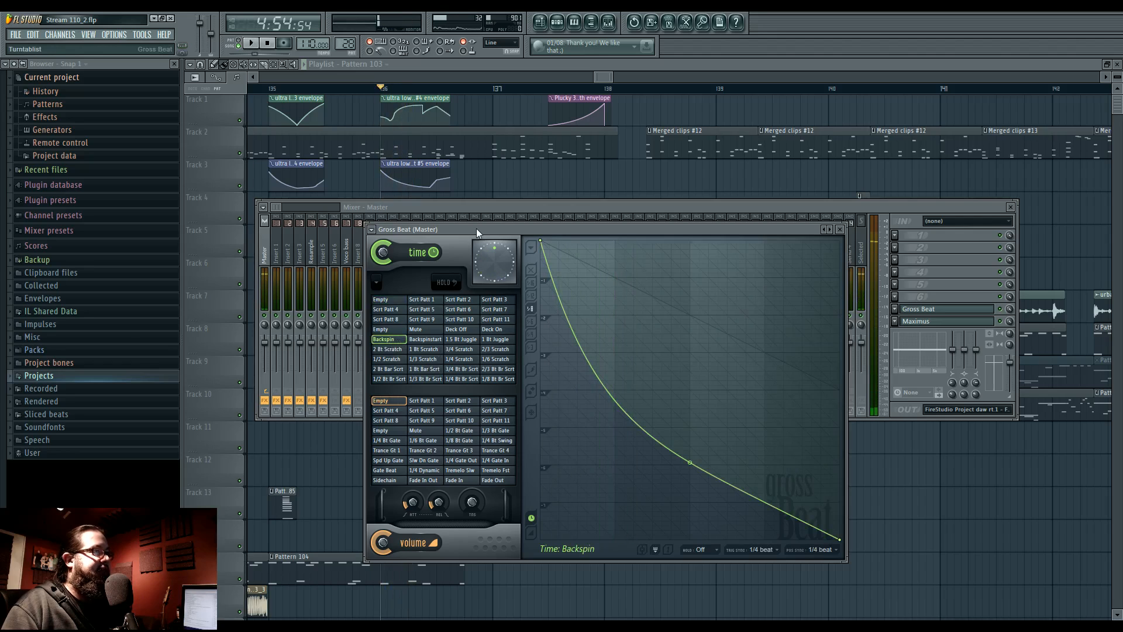
pyautogui.moveTo(477, 233); pyautogui.dragTo(508, 226)
pyautogui.press('space')
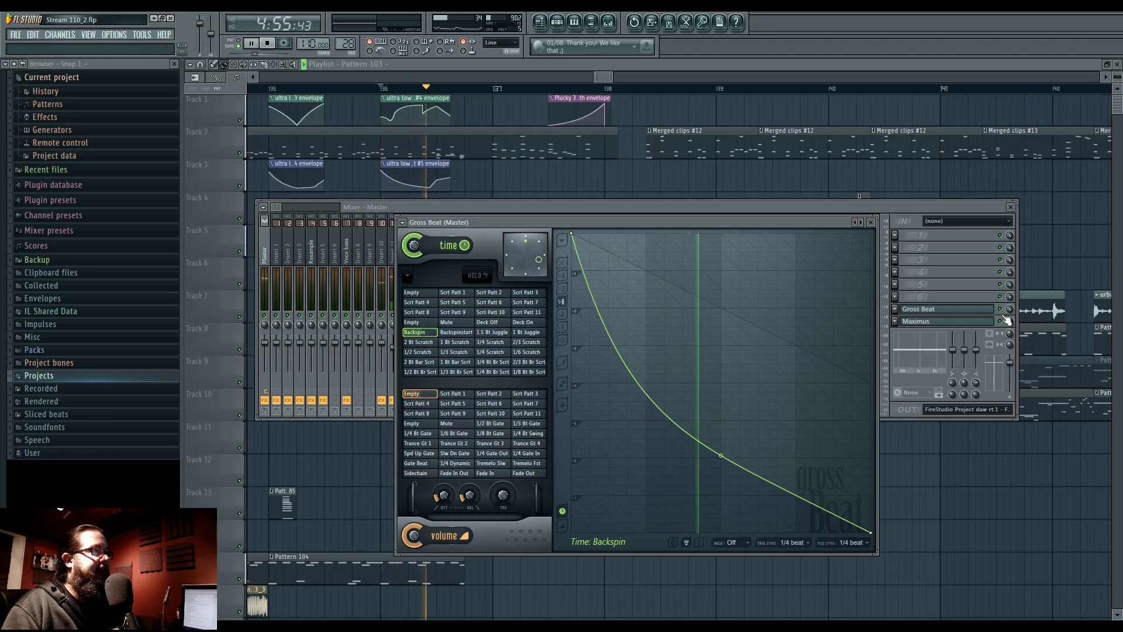
pyautogui.press('space')
pyautogui.click(1007, 313)
pyautogui.press('space')
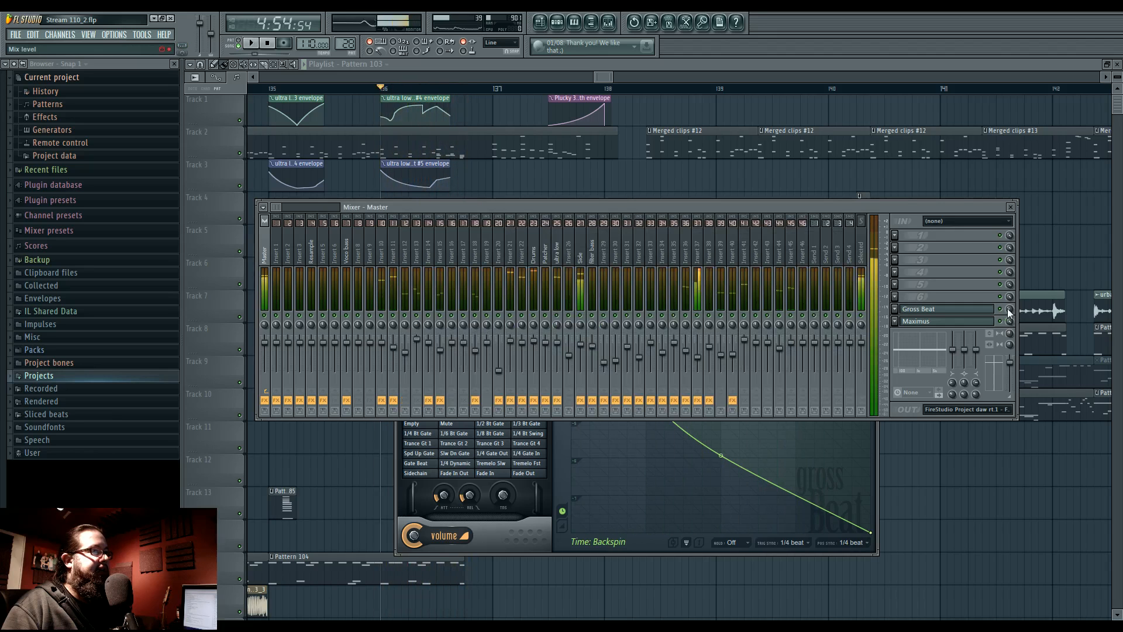
pyautogui.press('space')
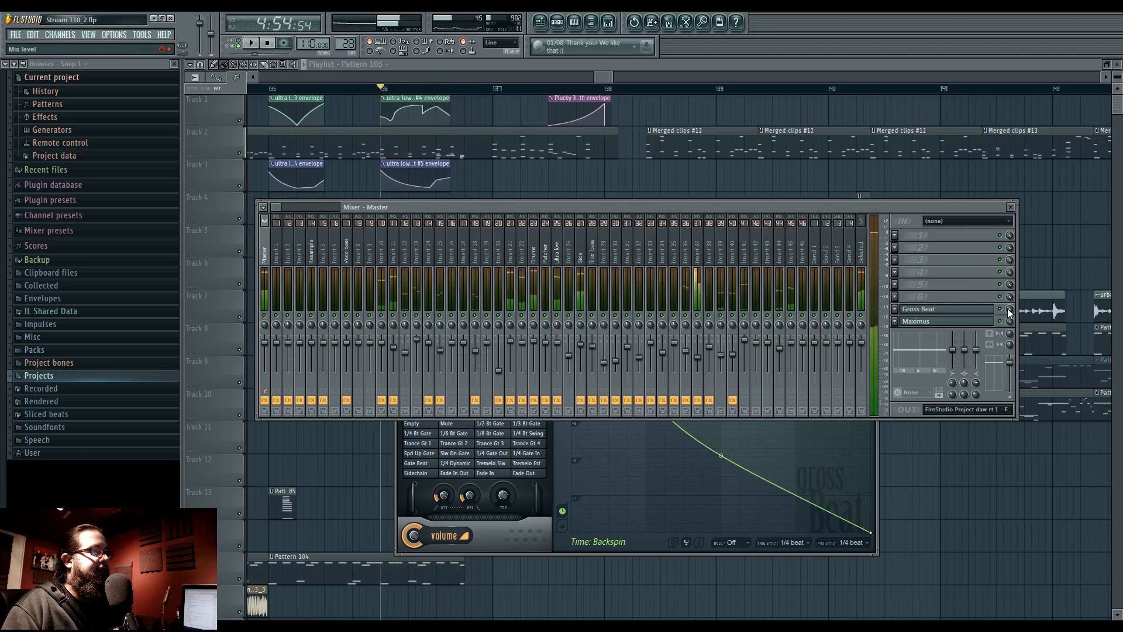
# Switch Gross Beat to the Backspinstart time pattern and play the song to hear it.
pyautogui.click(565, 552)
pyautogui.click(455, 332)
pyautogui.press('space')
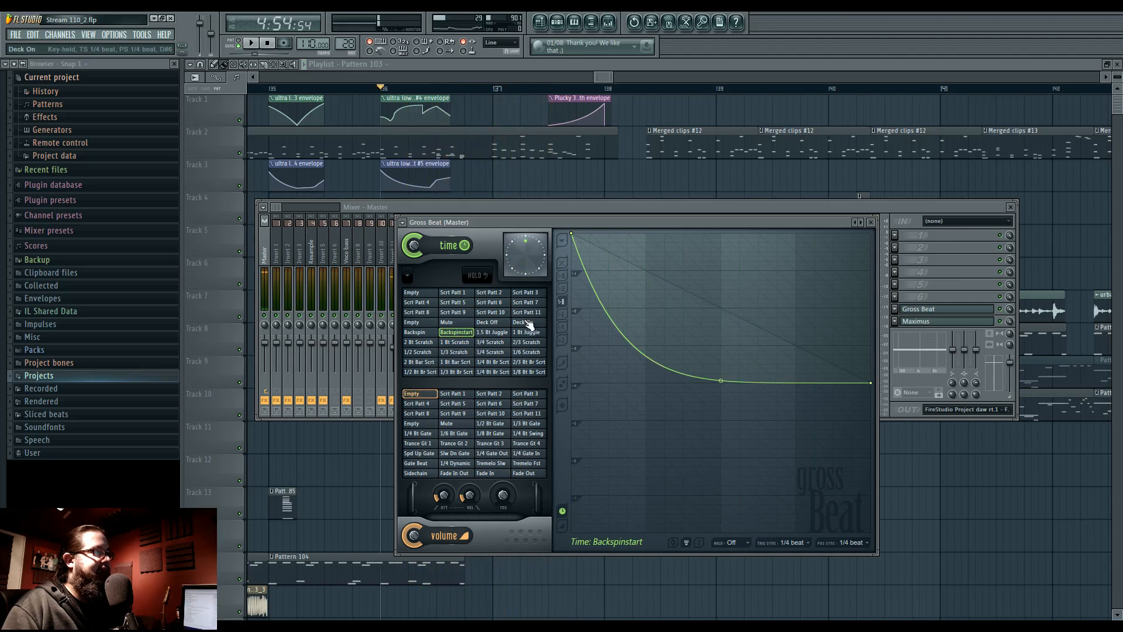
# Audition the Gross Beat scratch patterns Scrt Patt 9, Scrt Patt 2 and Scrt Patt 3 during playback.
pyautogui.click(455, 312)
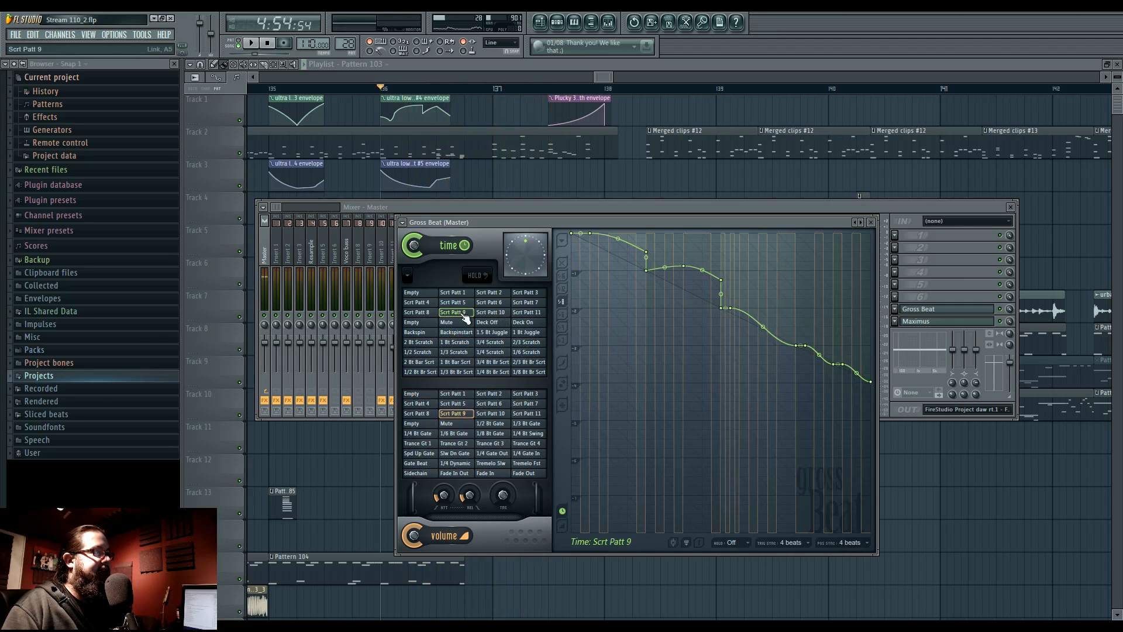
pyautogui.press('space')
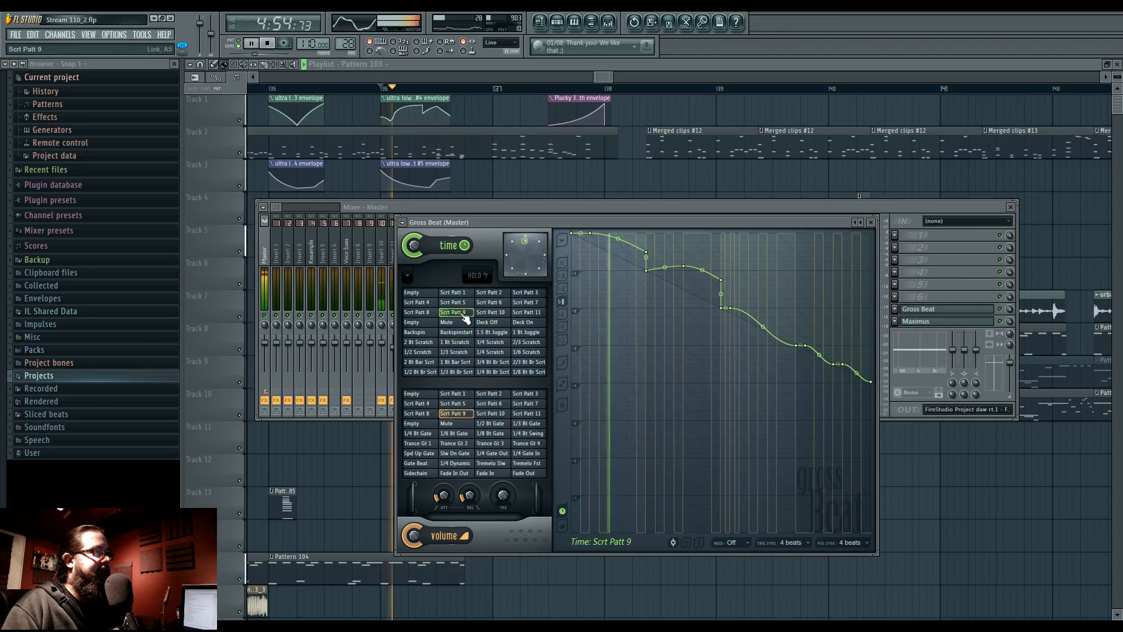
pyautogui.click(491, 295)
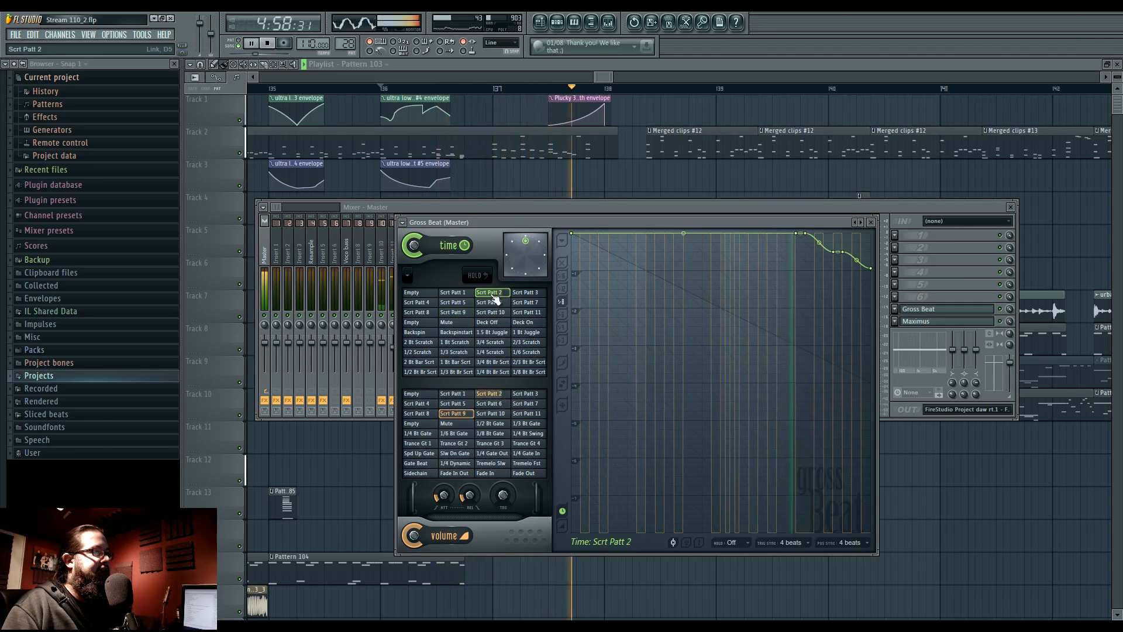
pyautogui.click(522, 294)
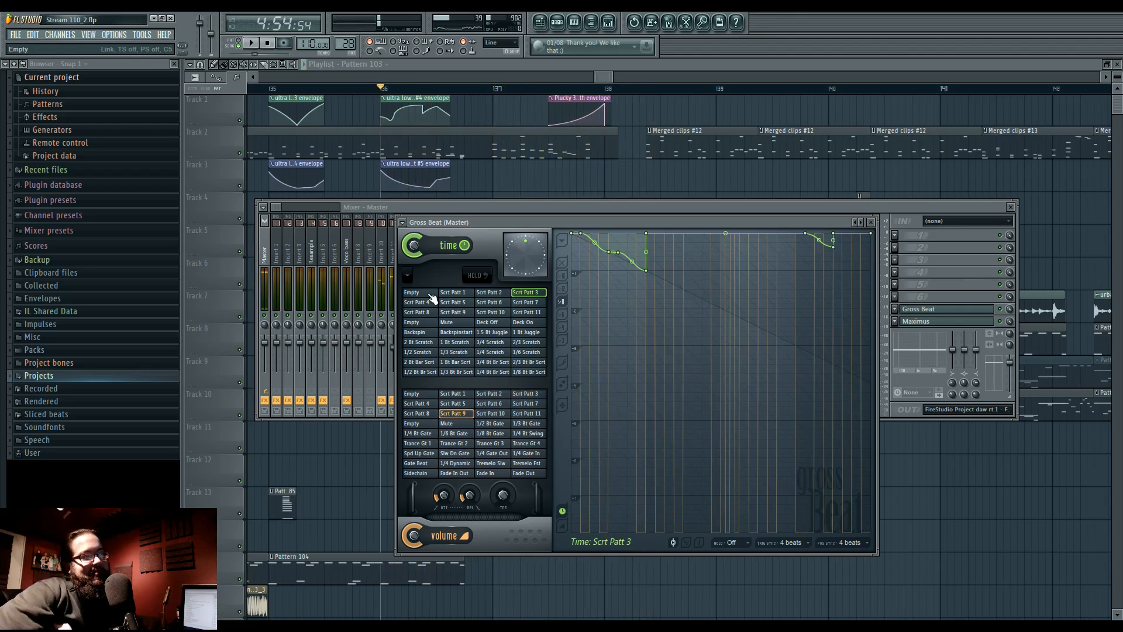
# Audition Scrt Patt 1 during playback, followed by Scrt Patt 4 through Scrt Patt 11 in order.
pyautogui.click(451, 293)
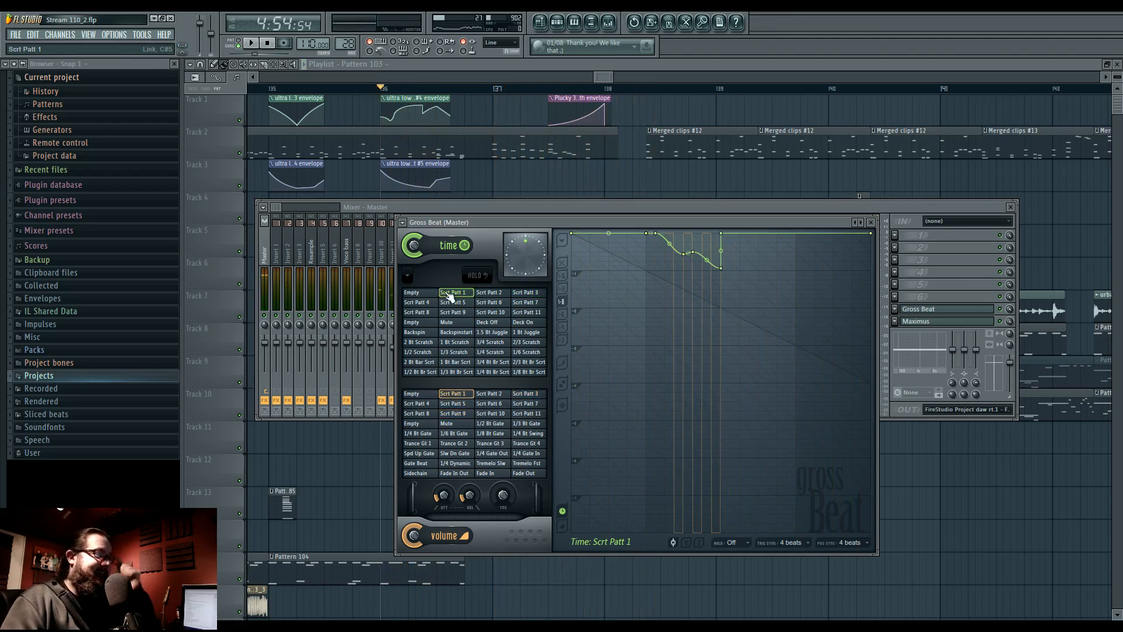
pyautogui.press('space')
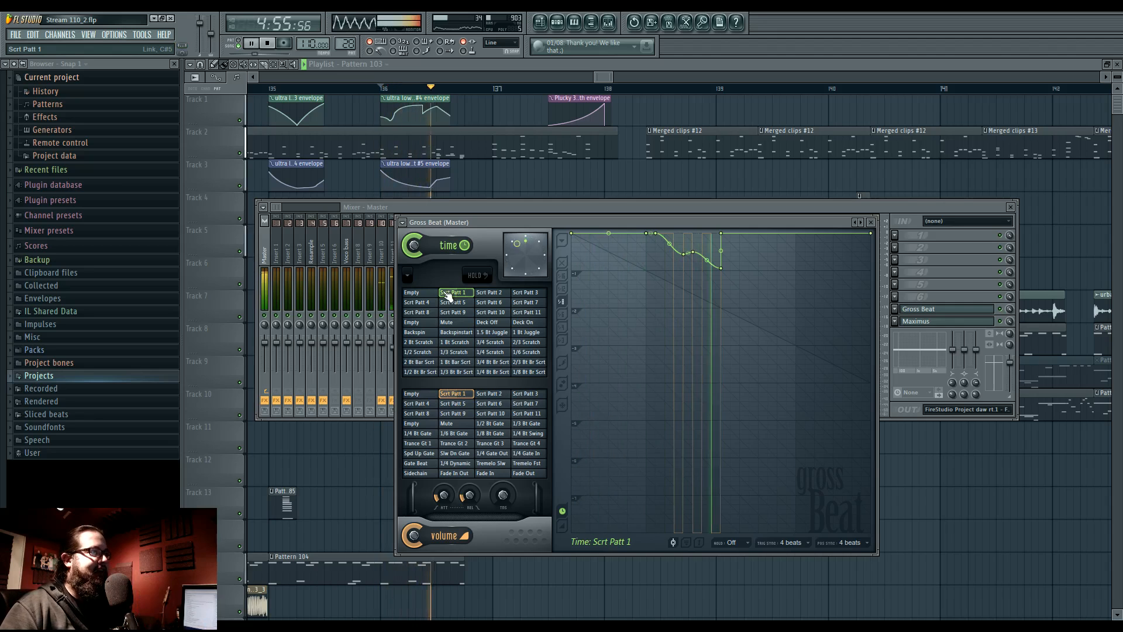
pyautogui.click(416, 303)
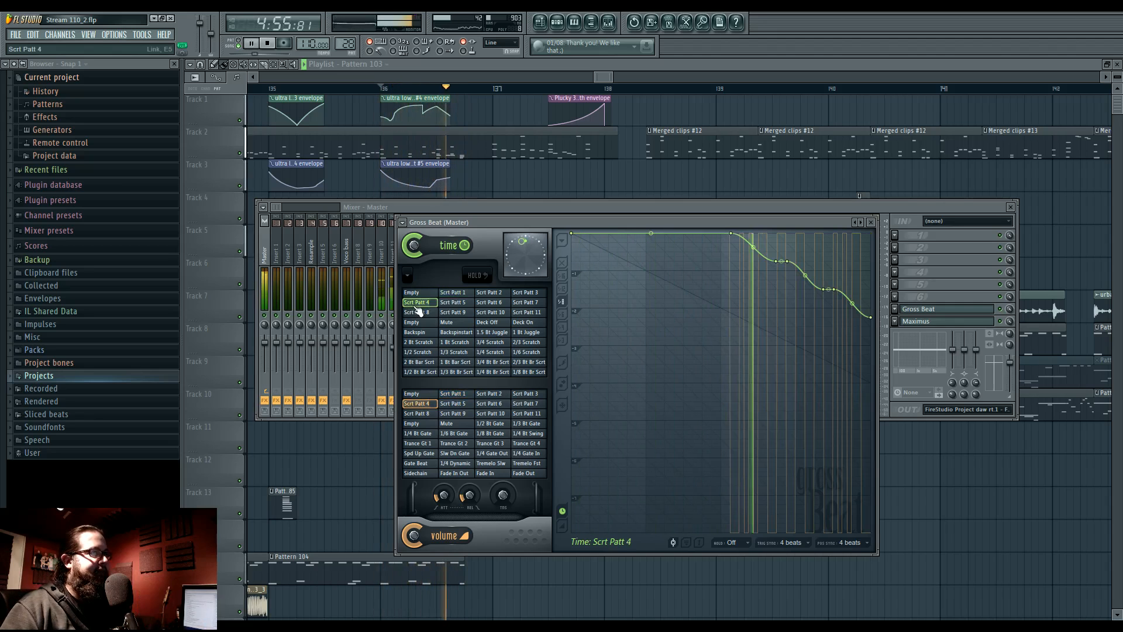
pyautogui.click(457, 304)
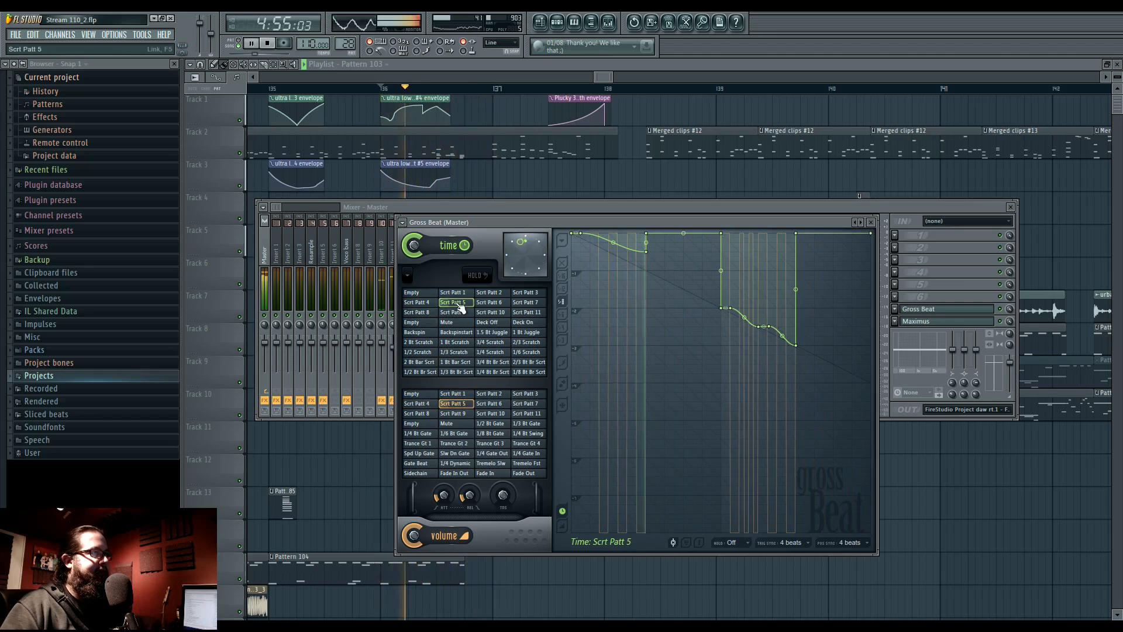
pyautogui.click(490, 302)
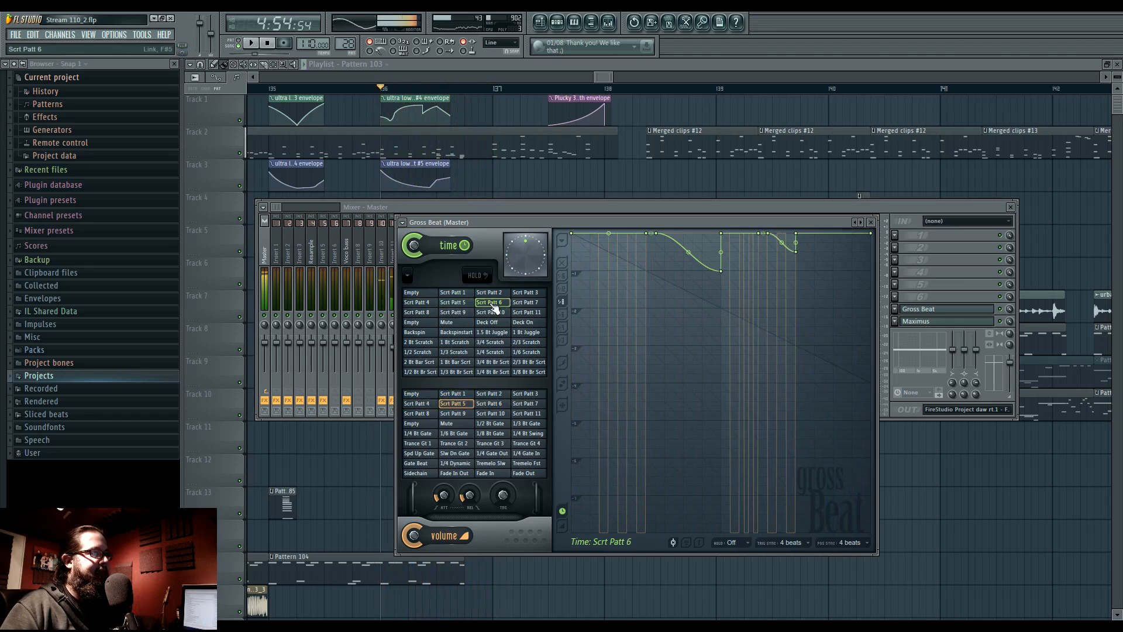
pyautogui.click(523, 305)
pyautogui.click(418, 312)
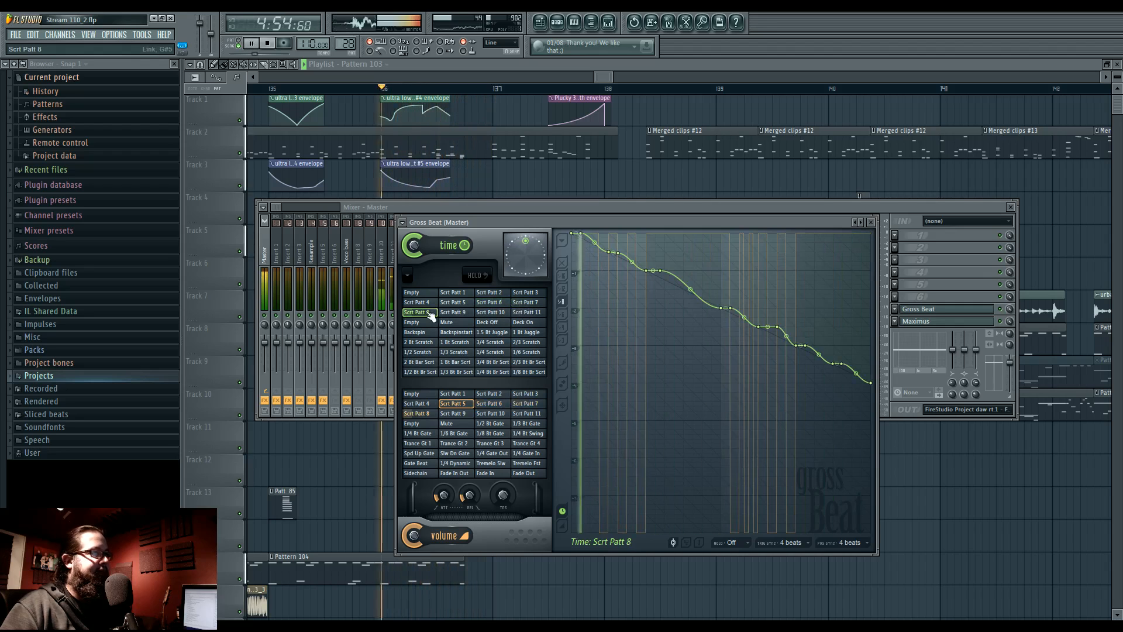
pyautogui.click(467, 313)
pyautogui.click(486, 313)
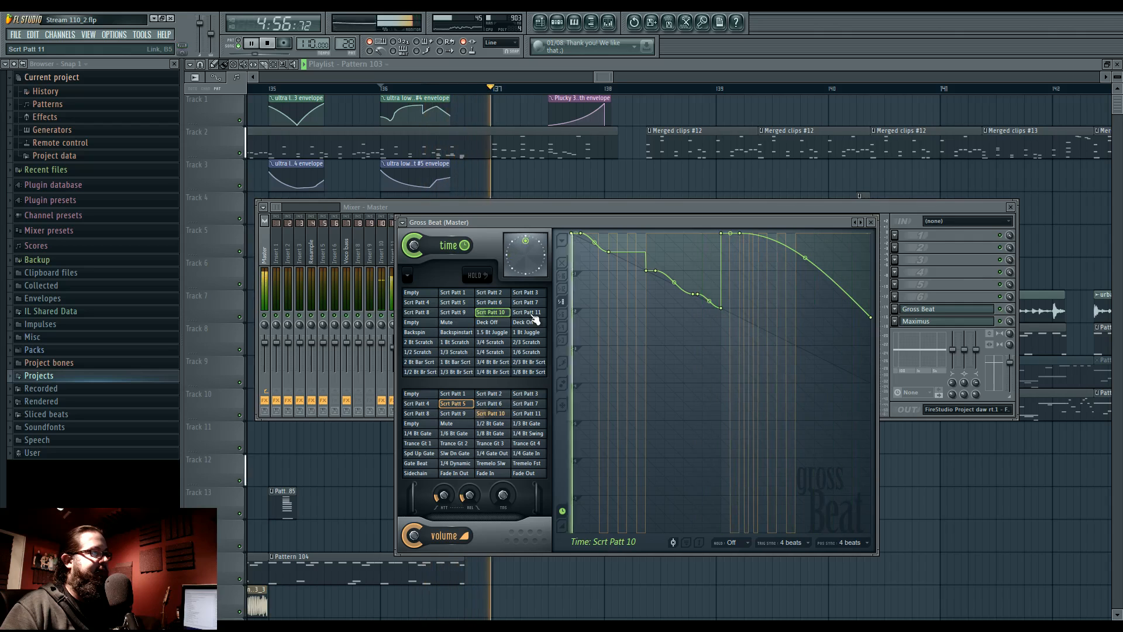
pyautogui.click(532, 315)
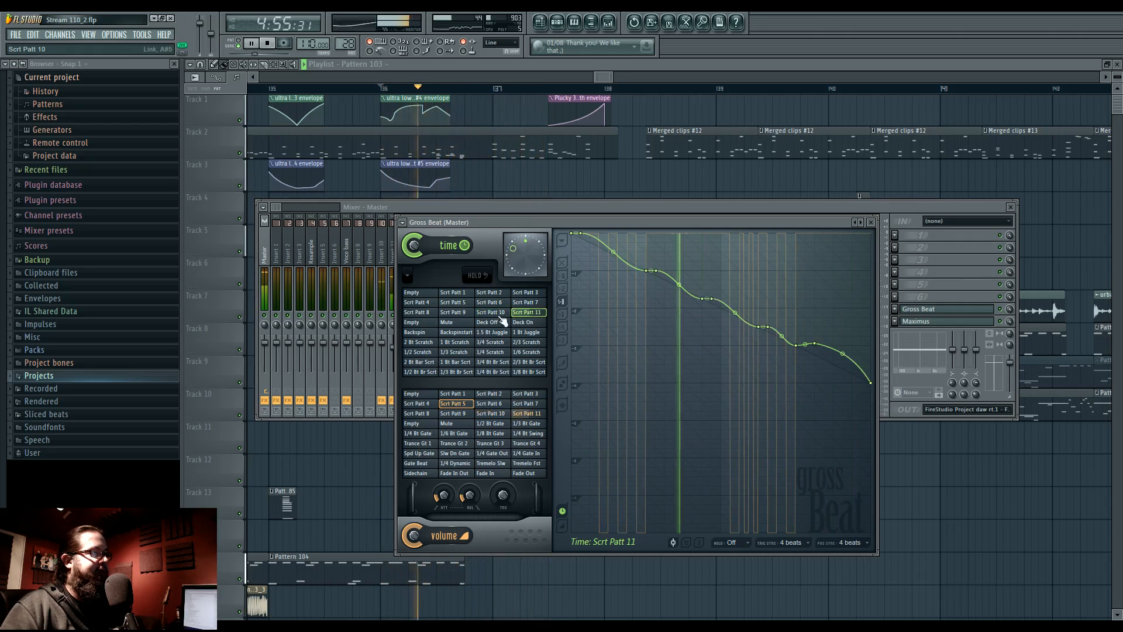
pyautogui.press('space')
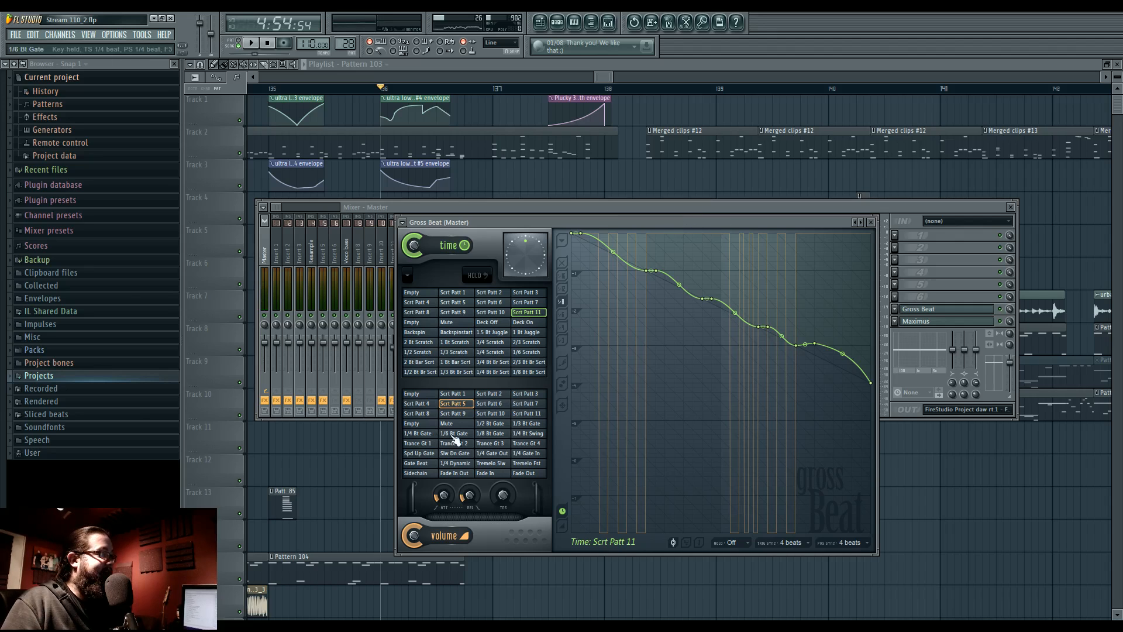
# Audition the beat-length time patterns 1 Bt Bar Scrt and 3/4 Bt Br Scrt during playback.
pyautogui.press('space')
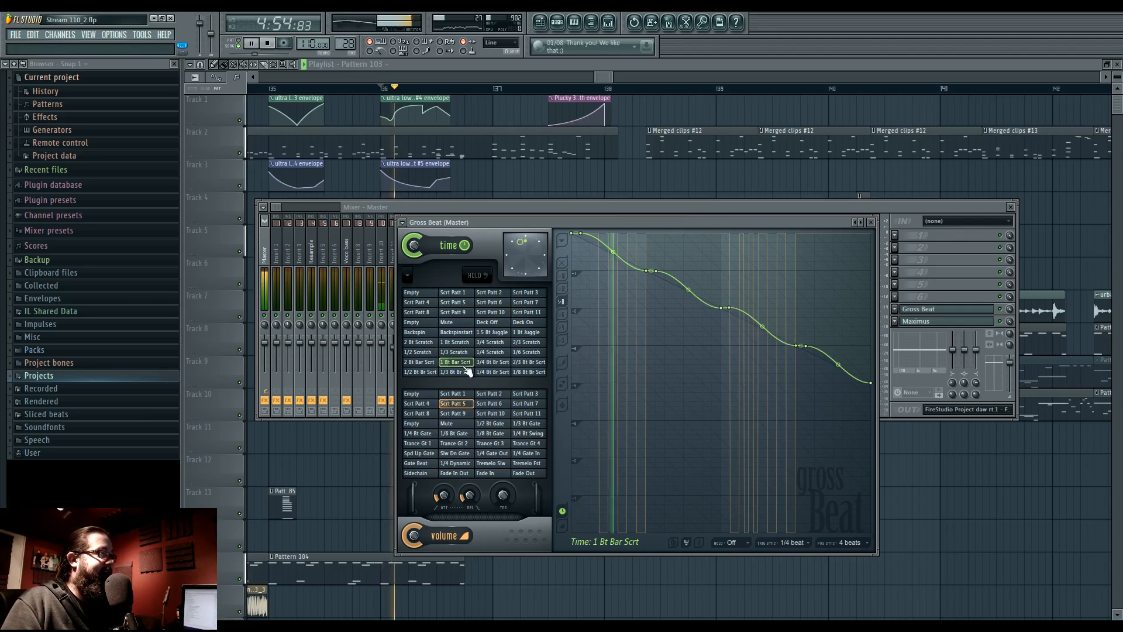
pyautogui.click(501, 362)
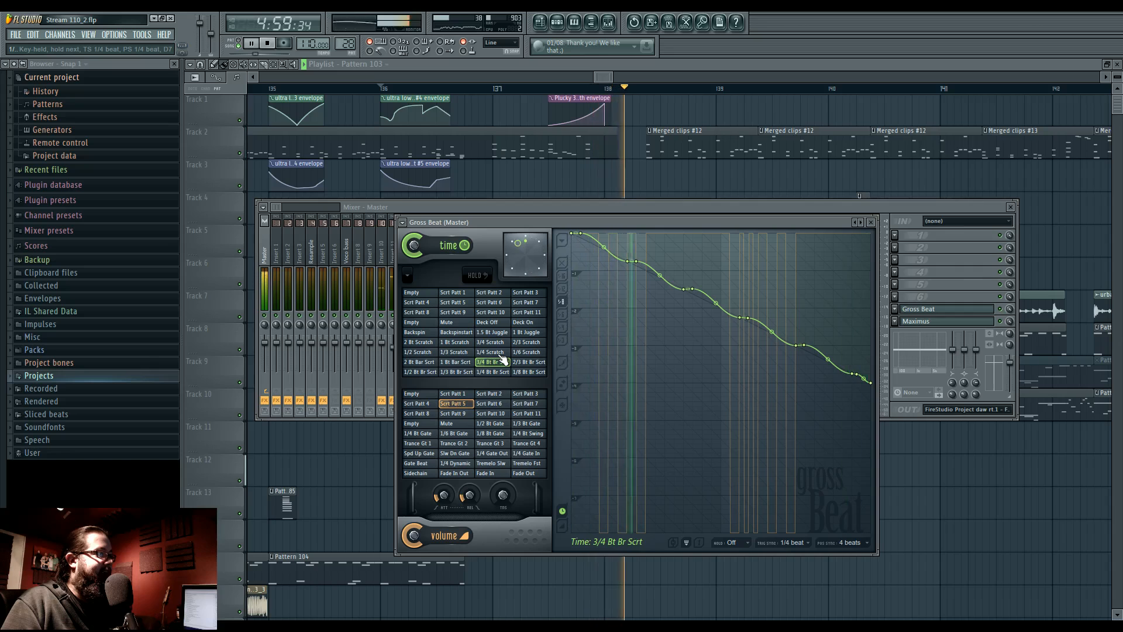
pyautogui.press('space')
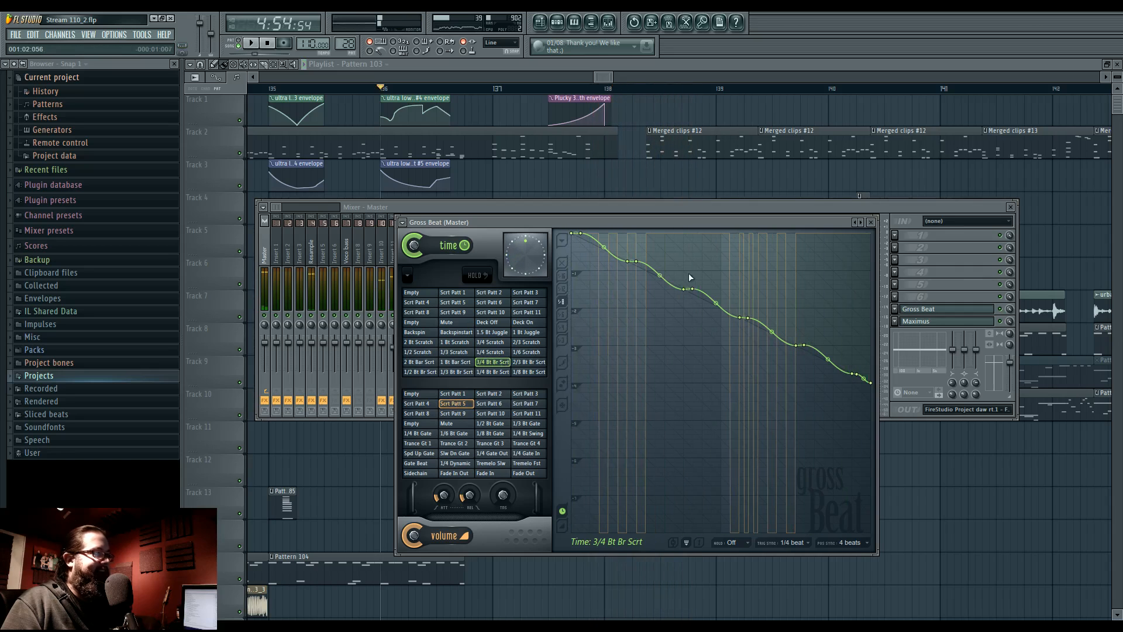
# Remove Gross Beat from the Master track's effect slot and close the mixer.
pyautogui.click(895, 309)
pyautogui.click(902, 321)
pyautogui.click(974, 66)
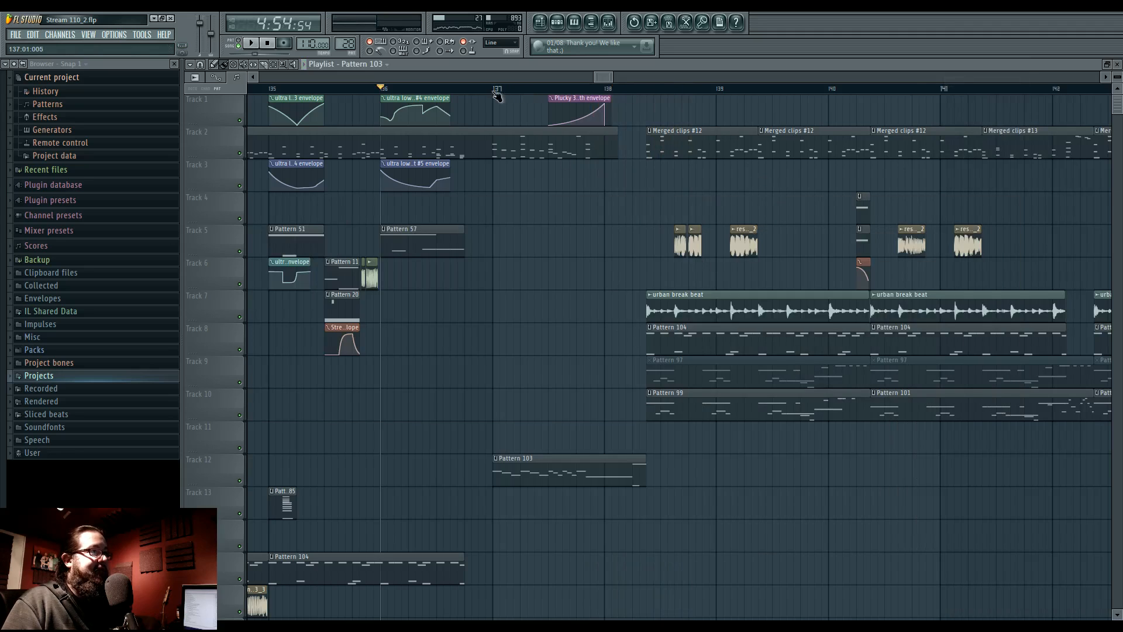
# Listen to the arrangement from bar 137 and again from bar 136 while looking over the clips on all tracks.
pyautogui.press('space')
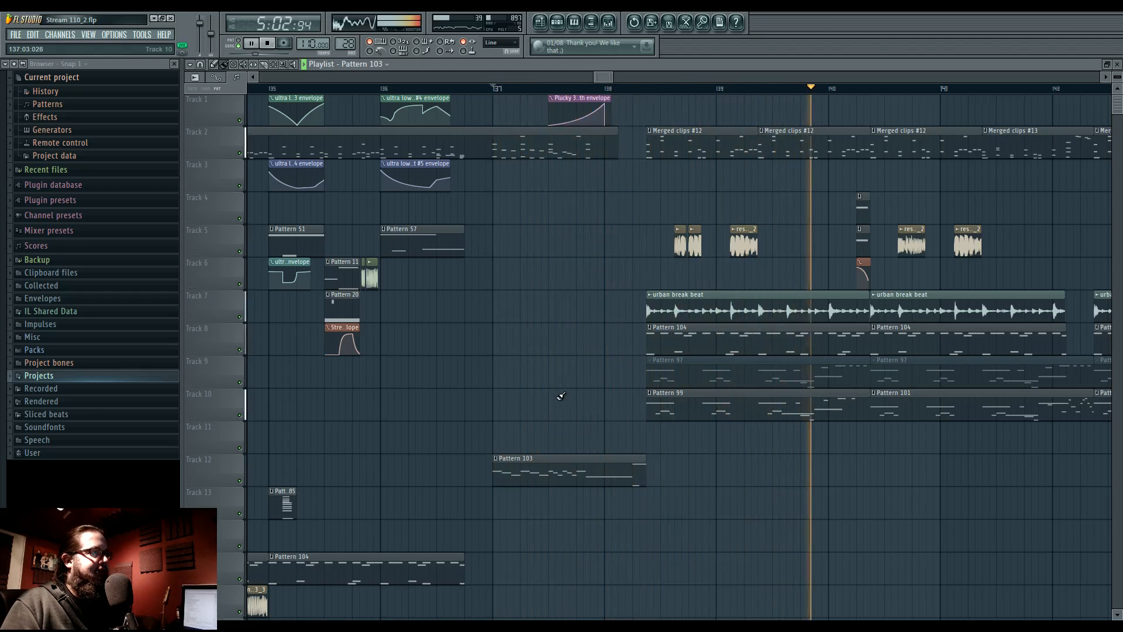
pyautogui.hscroll(-3, 597, 396)
pyautogui.click(445, 89)
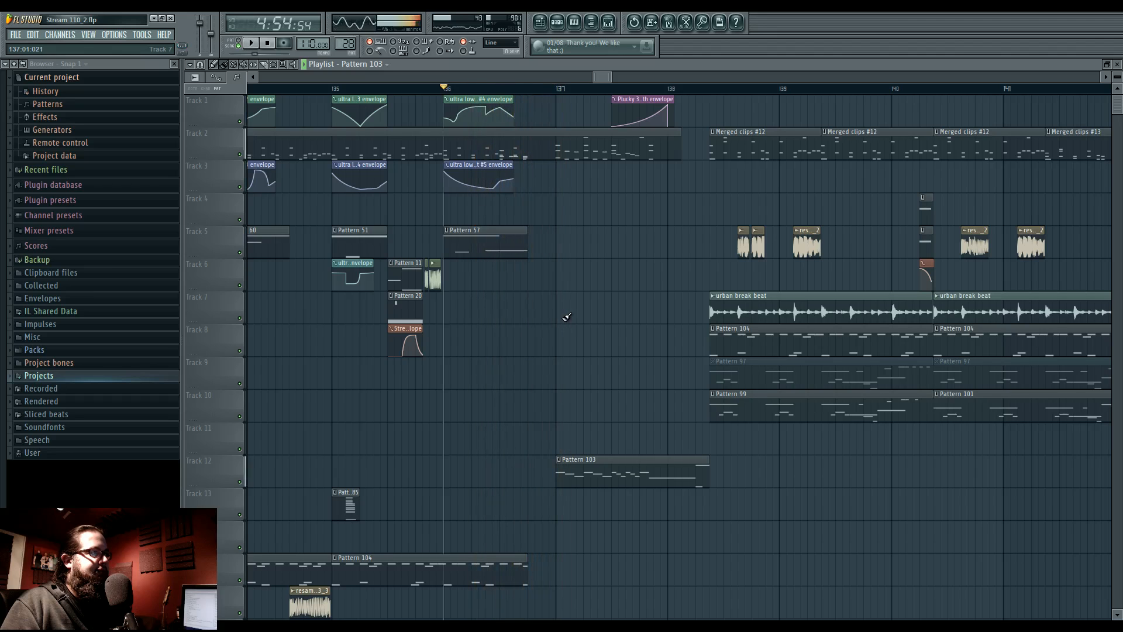
pyautogui.scroll(-7, 529, 421)
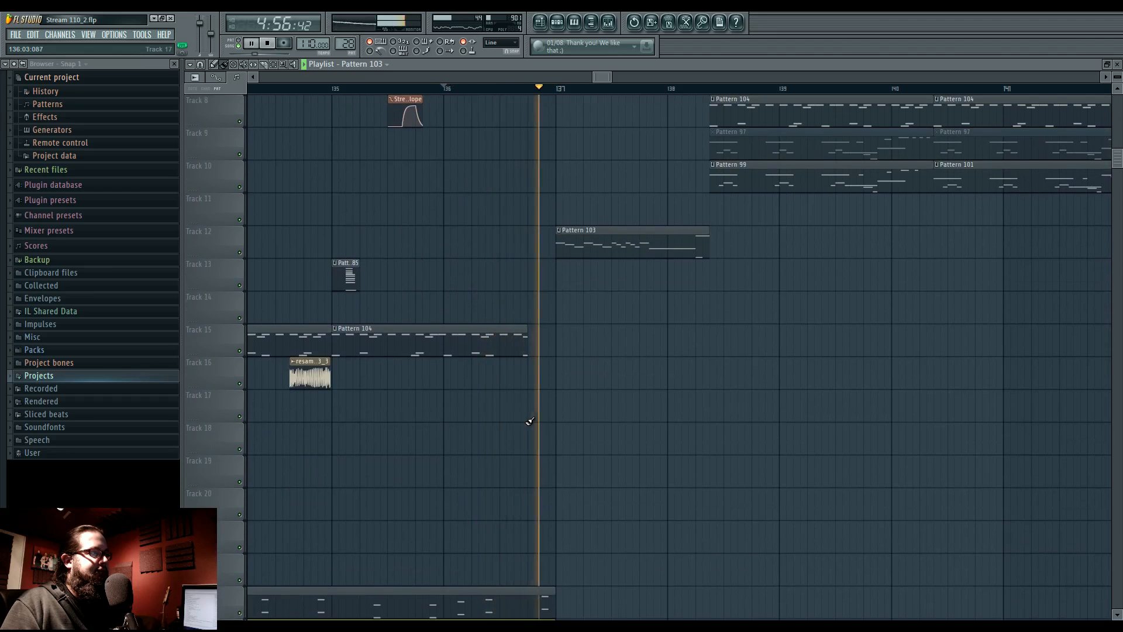
pyautogui.scroll(-4, 530, 421)
pyautogui.scroll(11, 529, 421)
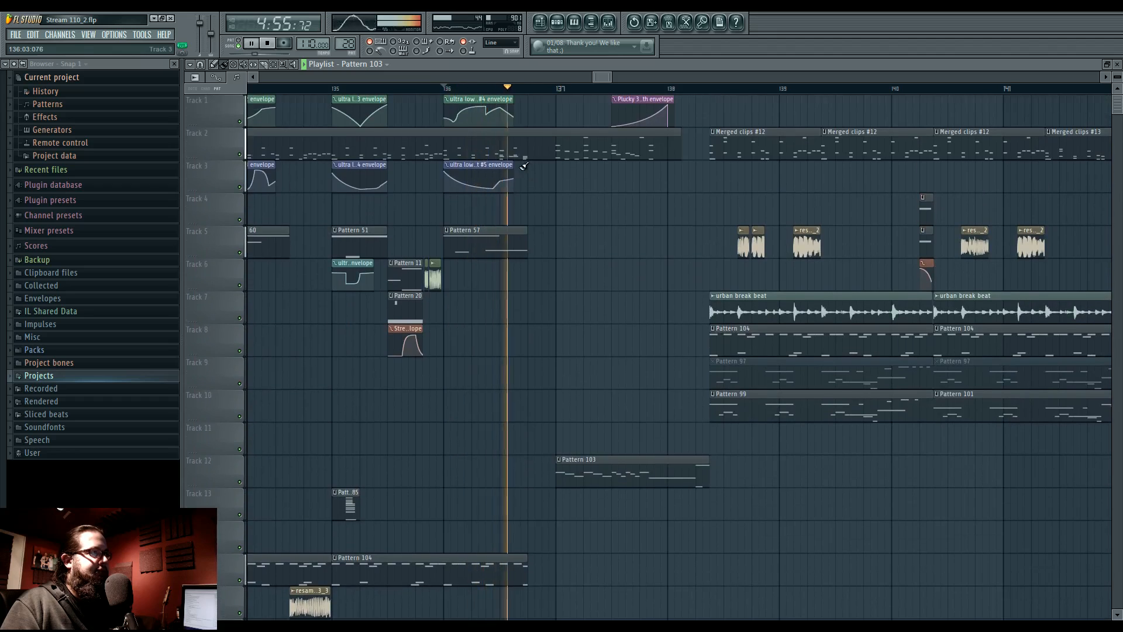
# Examine the merged clip's notes around bars 136 and 137 in the piano roll and replay the passage.
pyautogui.doubleClick(511, 152)
pyautogui.moveTo(361, 388); pyautogui.dragTo(333, 413)
pyautogui.scroll(4, 334, 413)
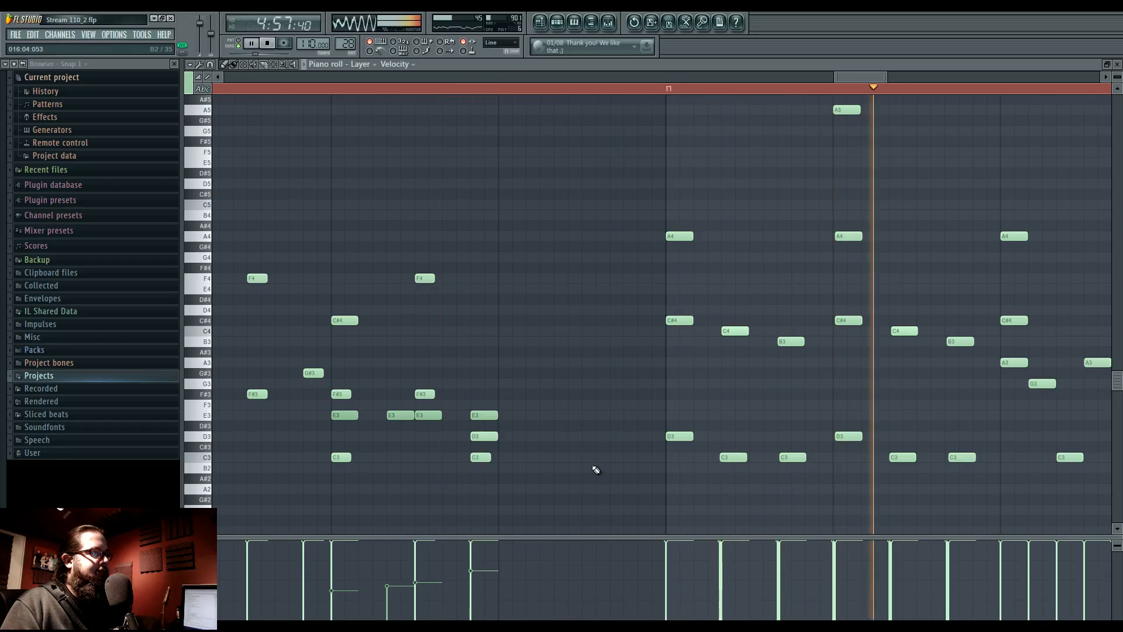
pyautogui.scroll(-2, 512, 448)
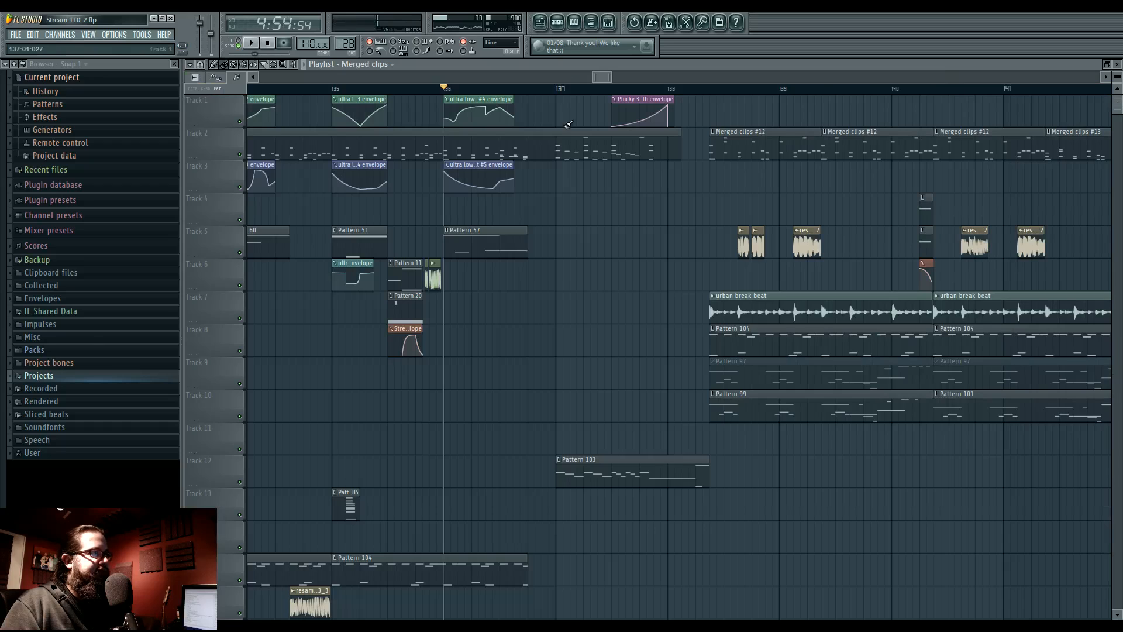
pyautogui.press('space')
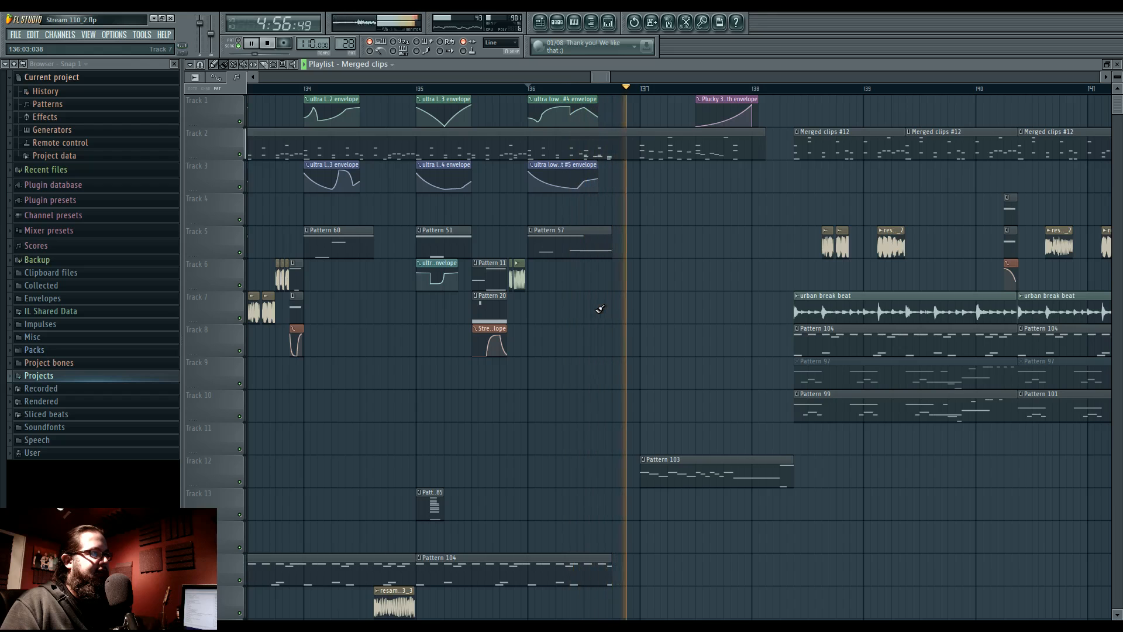
pyautogui.moveTo(548, 347); pyautogui.dragTo(763, 381)
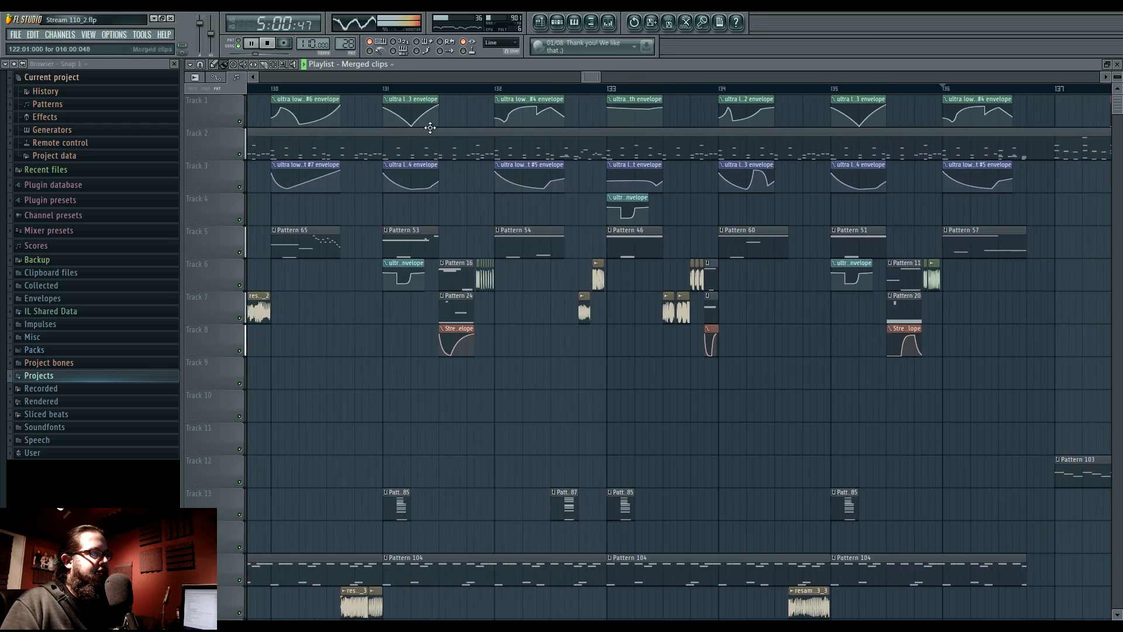
# Place a one-beat piece of Pattern 65 in the last beat of bar 136 on Track 7 and make it unique.
pyautogui.moveTo(447, 97); pyautogui.dragTo(444, 97)
pyautogui.click(273, 90)
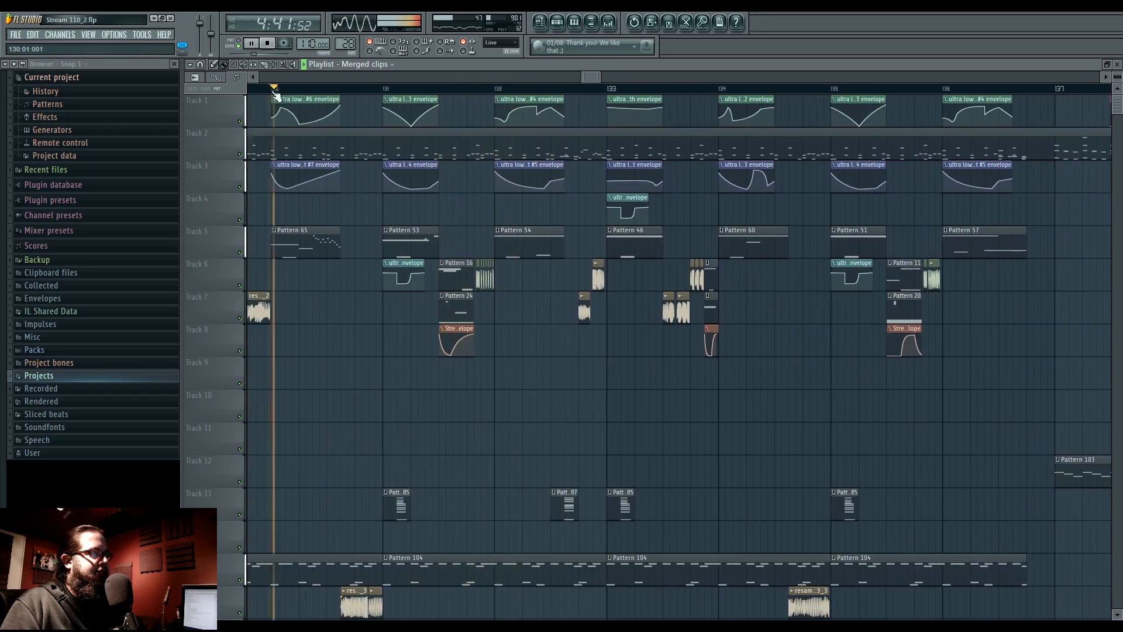
pyautogui.click(330, 239)
pyautogui.moveTo(968, 316); pyautogui.dragTo(1025, 316)
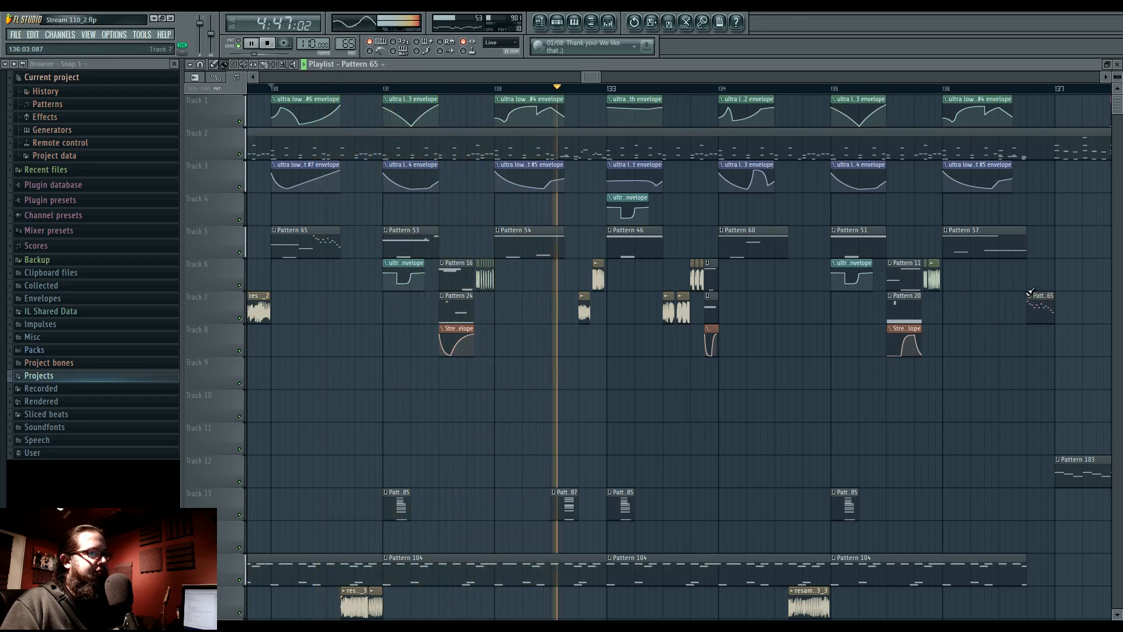
pyautogui.click(1029, 295)
pyautogui.click(1047, 360)
# Reshape the note velocities in the Track 7 copy so they dip in the middle and rise at the end.
pyautogui.doubleClick(1042, 311)
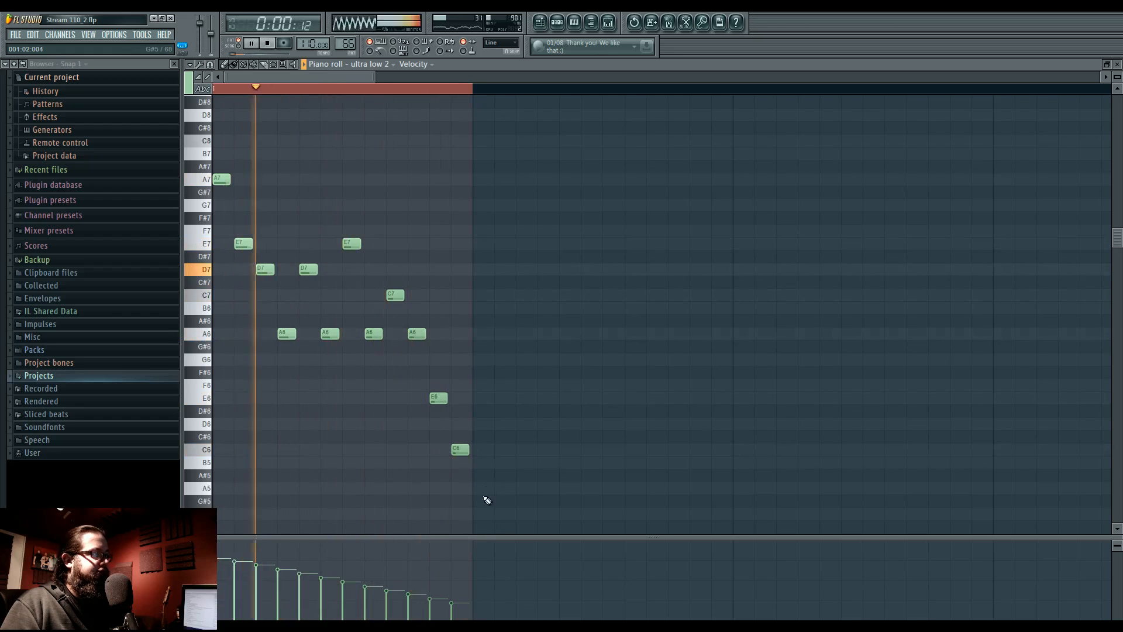
pyautogui.moveTo(346, 585); pyautogui.dragTo(539, 499)
pyautogui.moveTo(276, 599); pyautogui.dragTo(410, 578)
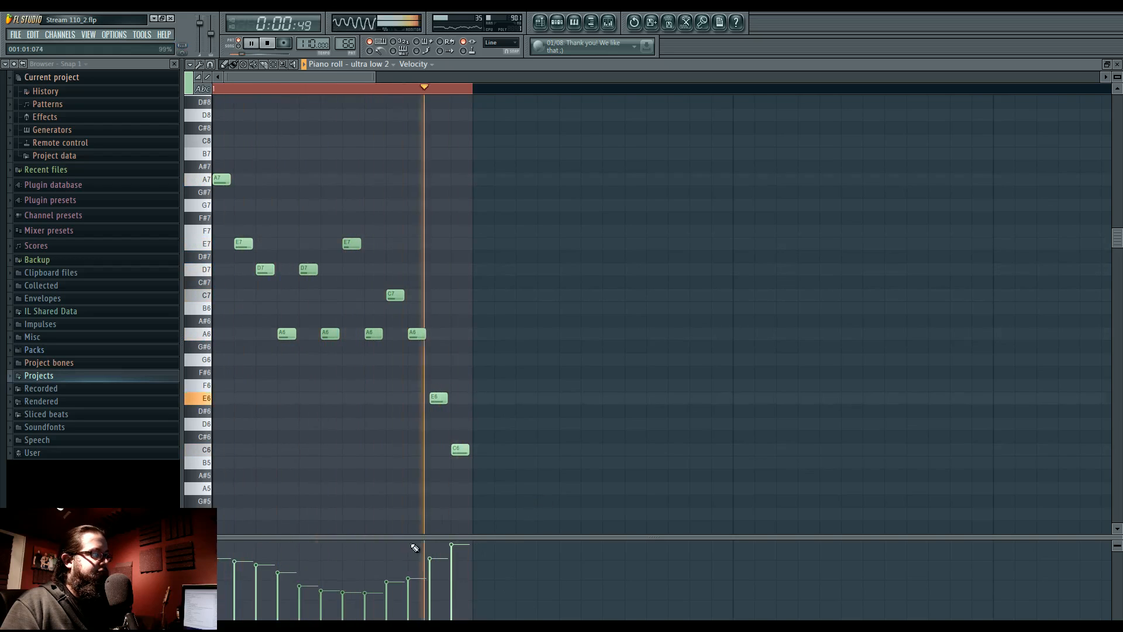
pyautogui.click(540, 23)
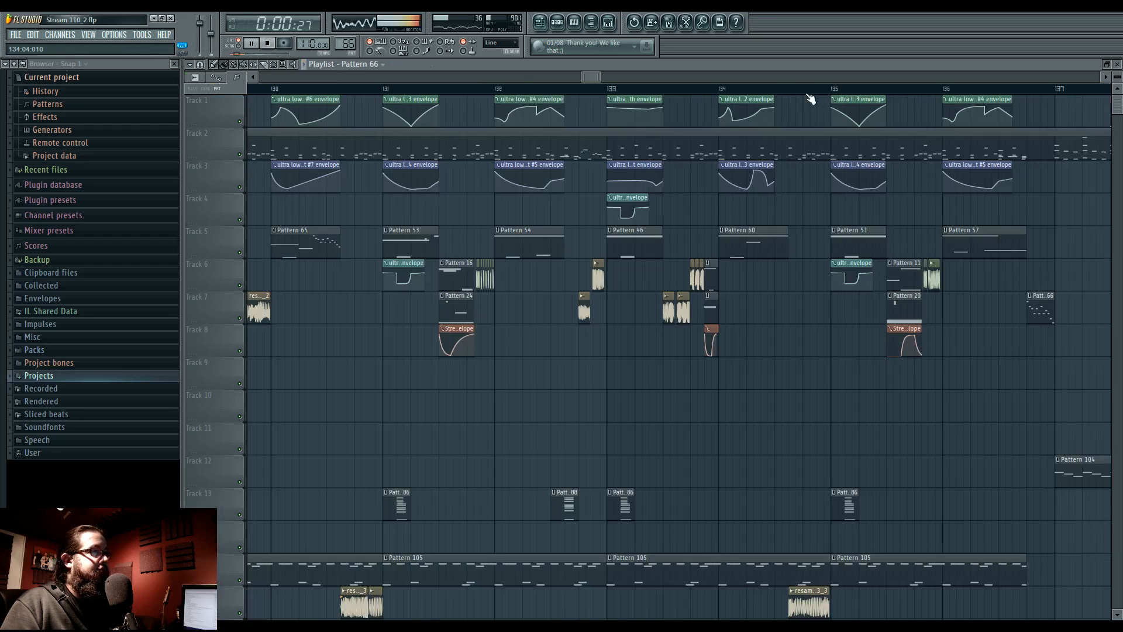
# Extend the Plucky 3 #2 pitch vibrato depth envelope on Track 1 to beat 2 of bar 138, falling to 0% at its end.
pyautogui.moveTo(956, 381); pyautogui.dragTo(719, 389)
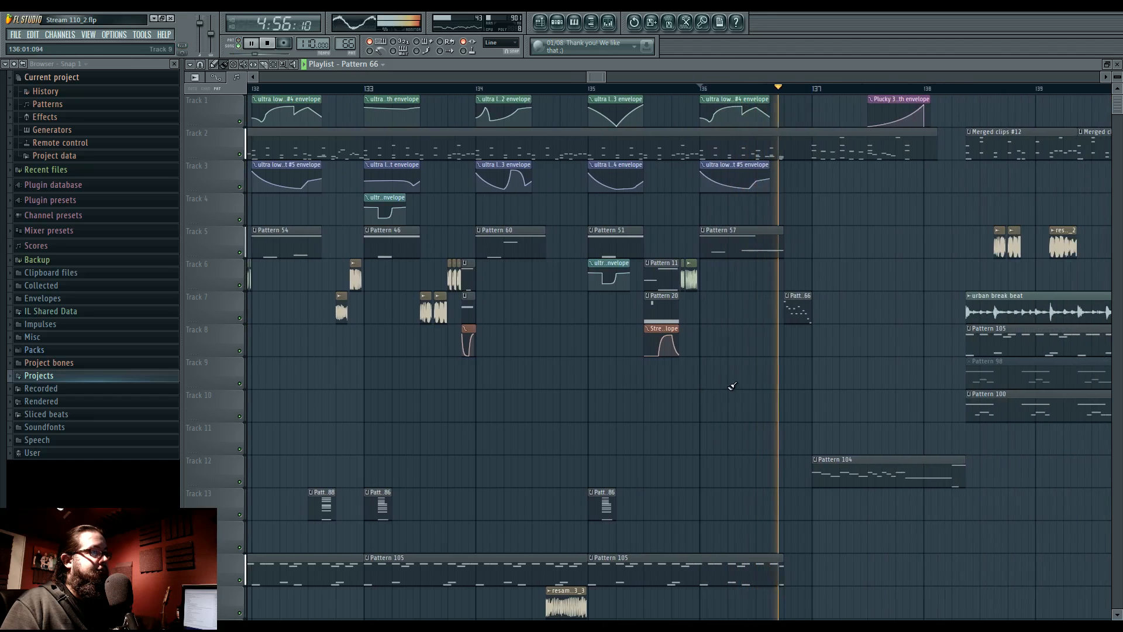
pyautogui.moveTo(822, 389); pyautogui.dragTo(657, 369)
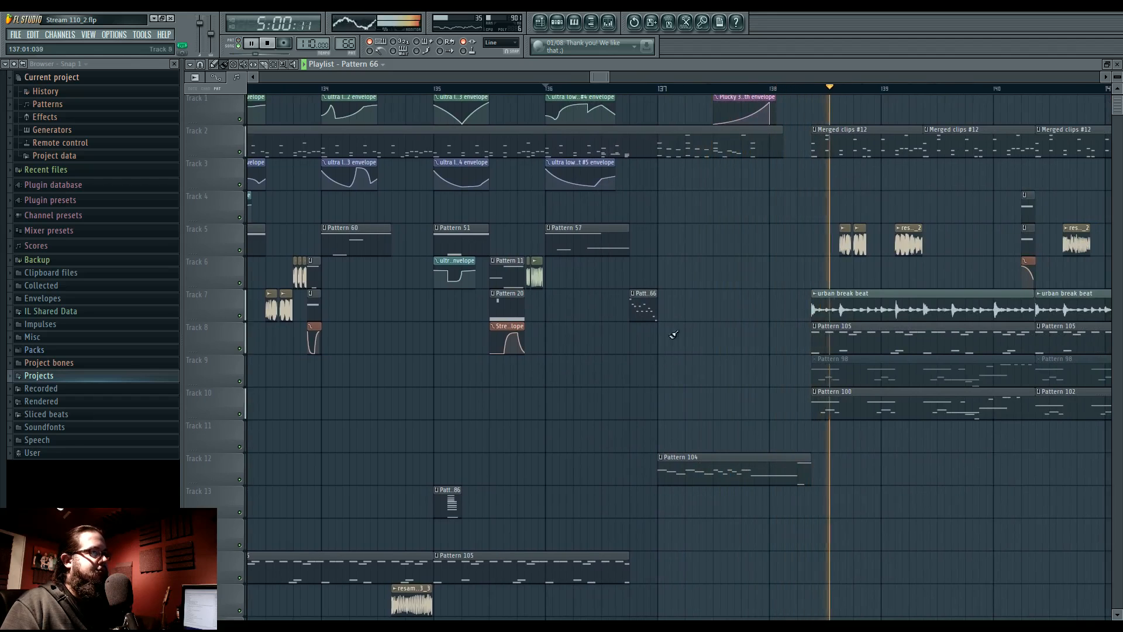
pyautogui.scroll(3, 763, 186)
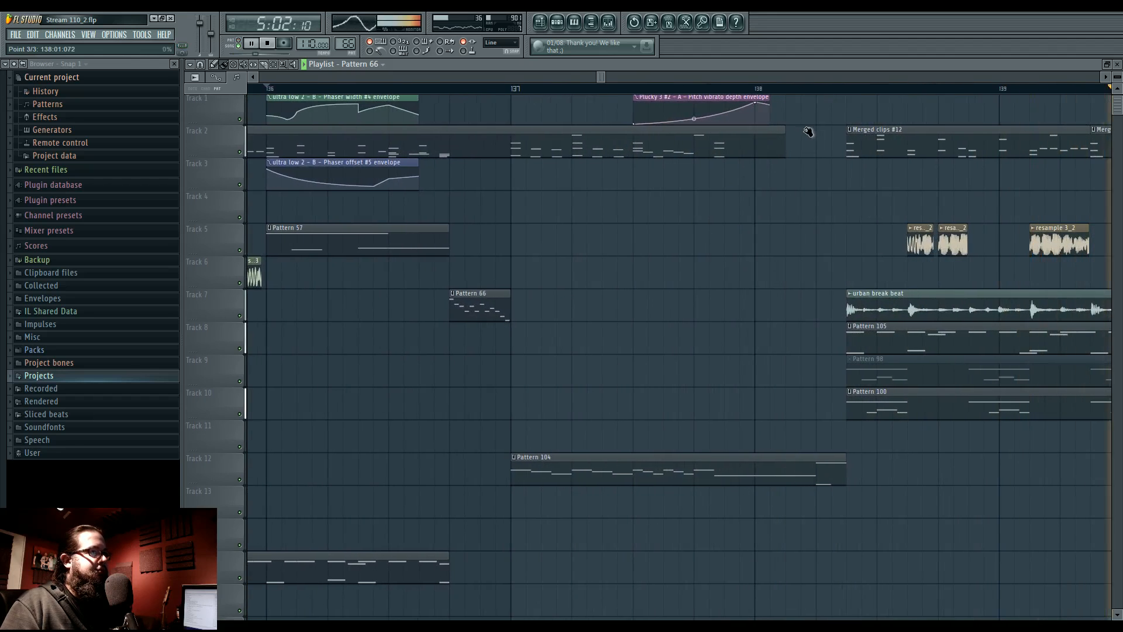
pyautogui.moveTo(780, 95); pyautogui.dragTo(827, 135)
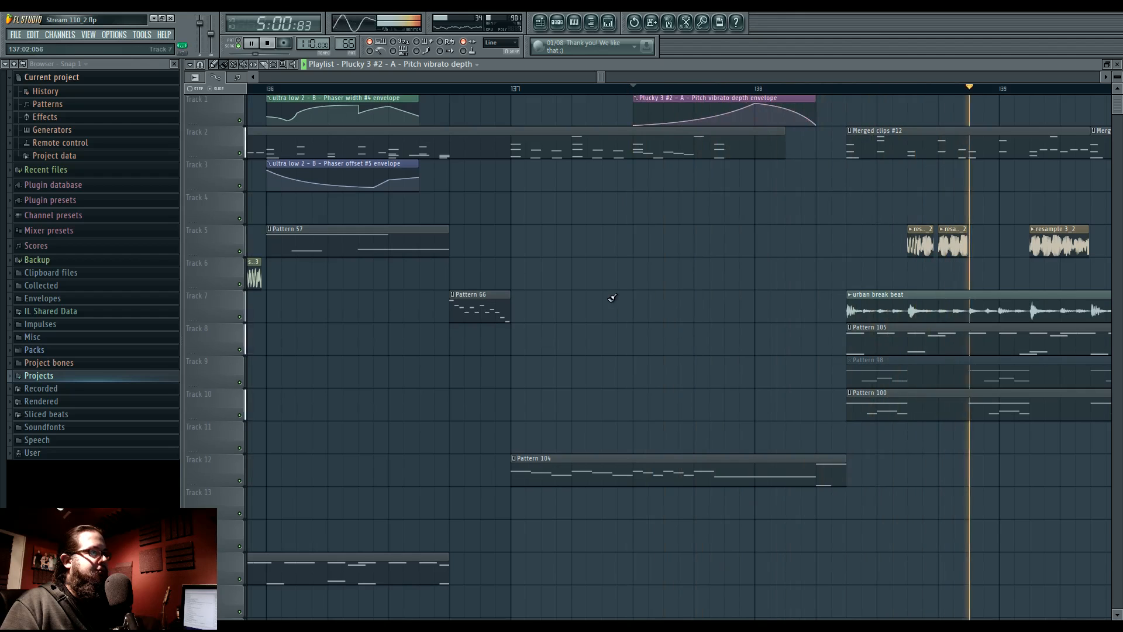
# Replay from bar 136 and delete the Pattern 66 clip from Track 7.
pyautogui.scroll(-4, 585, 295)
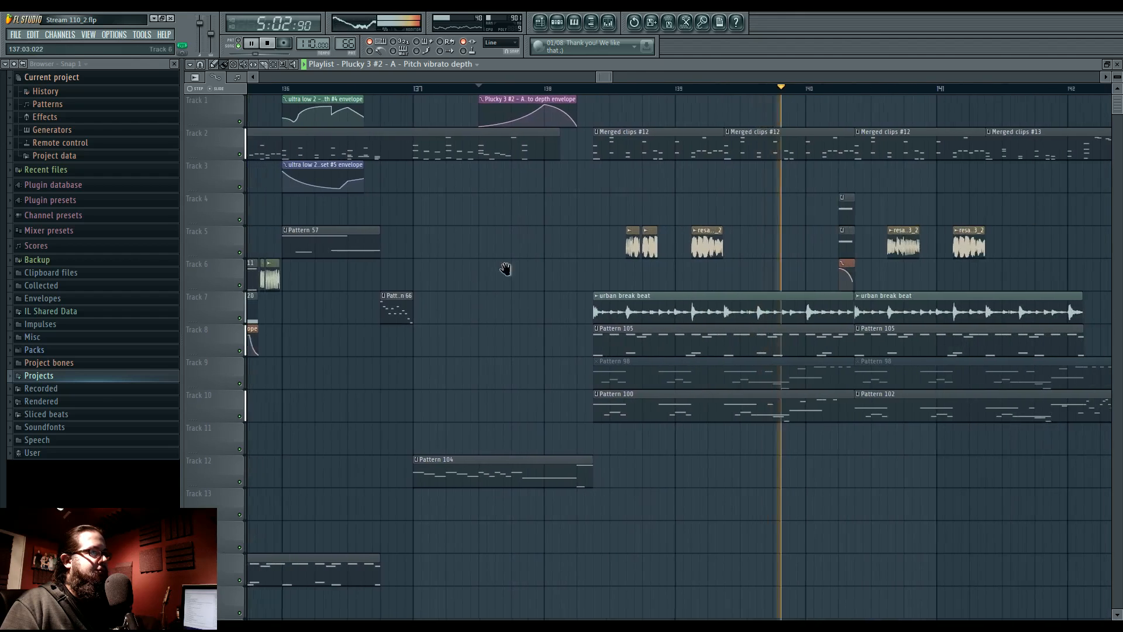
pyautogui.moveTo(505, 269); pyautogui.dragTo(649, 272)
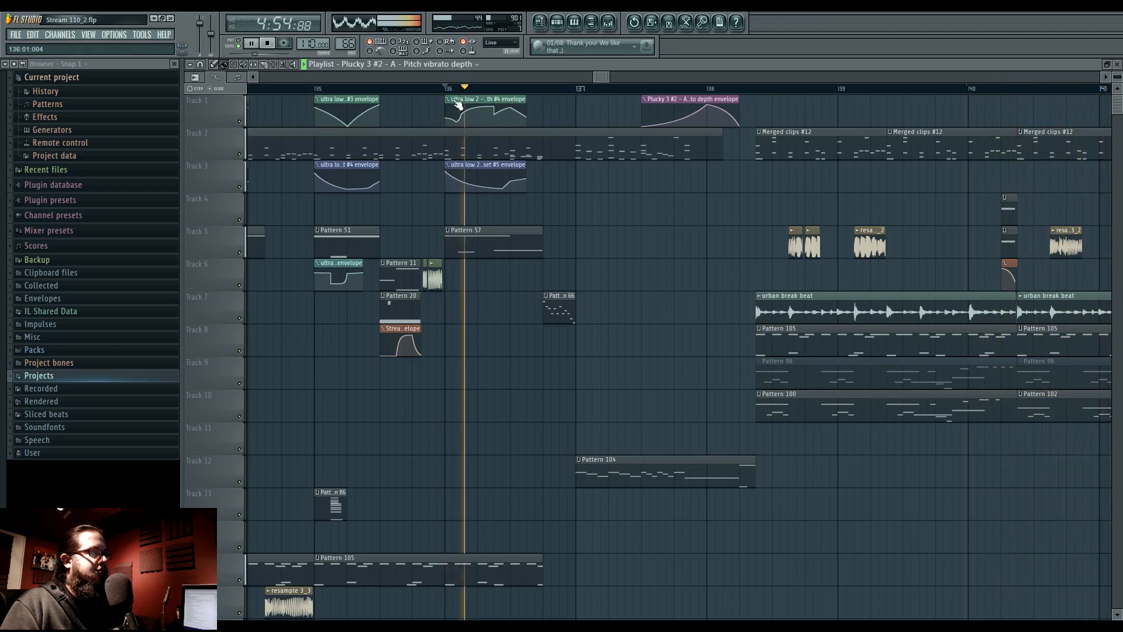
pyautogui.rightClick(558, 307)
# Add two C3 notes, a D3 and a C#4 in the last beat of bar 16 of the merged clips pattern.
pyautogui.press('F7')
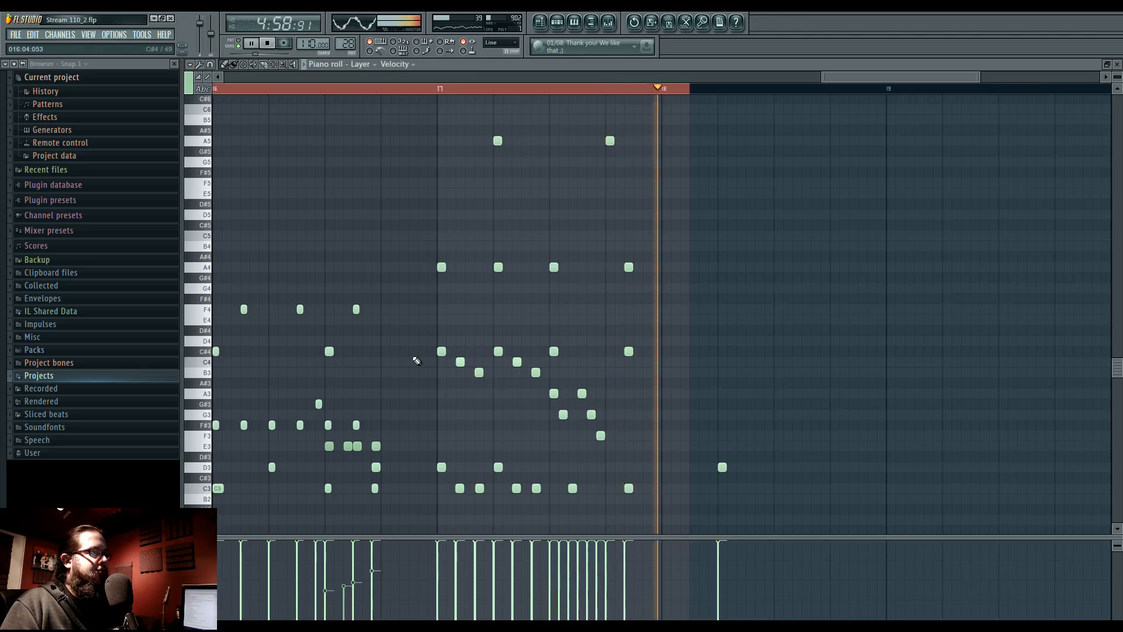
pyautogui.scroll(4, 409, 341)
pyautogui.press('space')
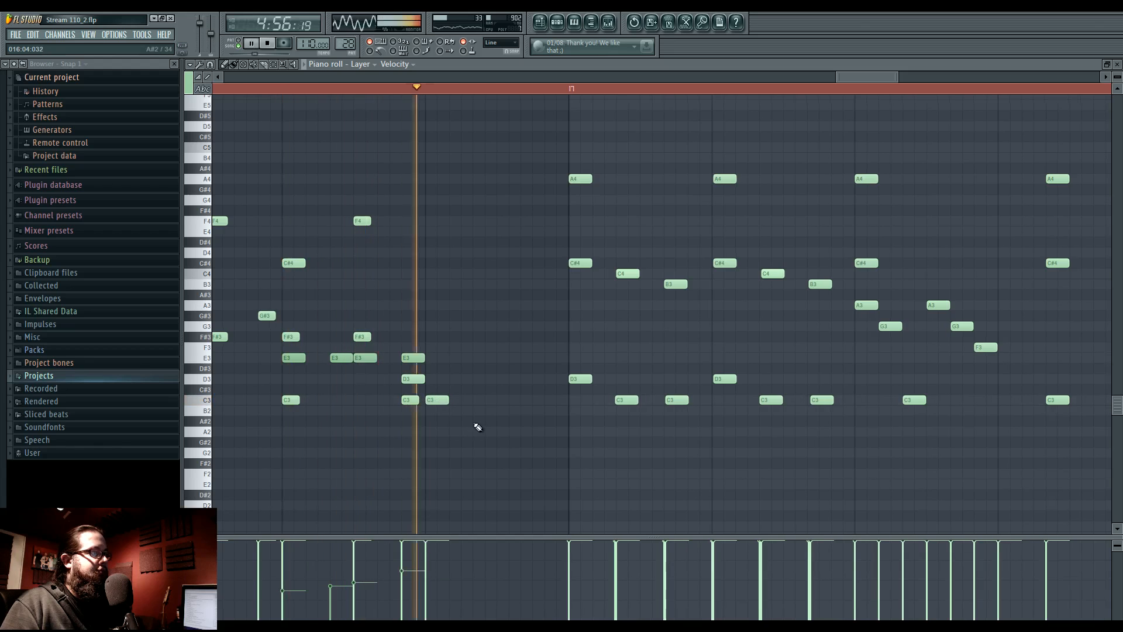
pyautogui.click(492, 402)
pyautogui.moveTo(497, 401); pyautogui.dragTo(485, 402)
pyautogui.click(502, 401)
pyautogui.rightClick(508, 401)
pyautogui.click(504, 379)
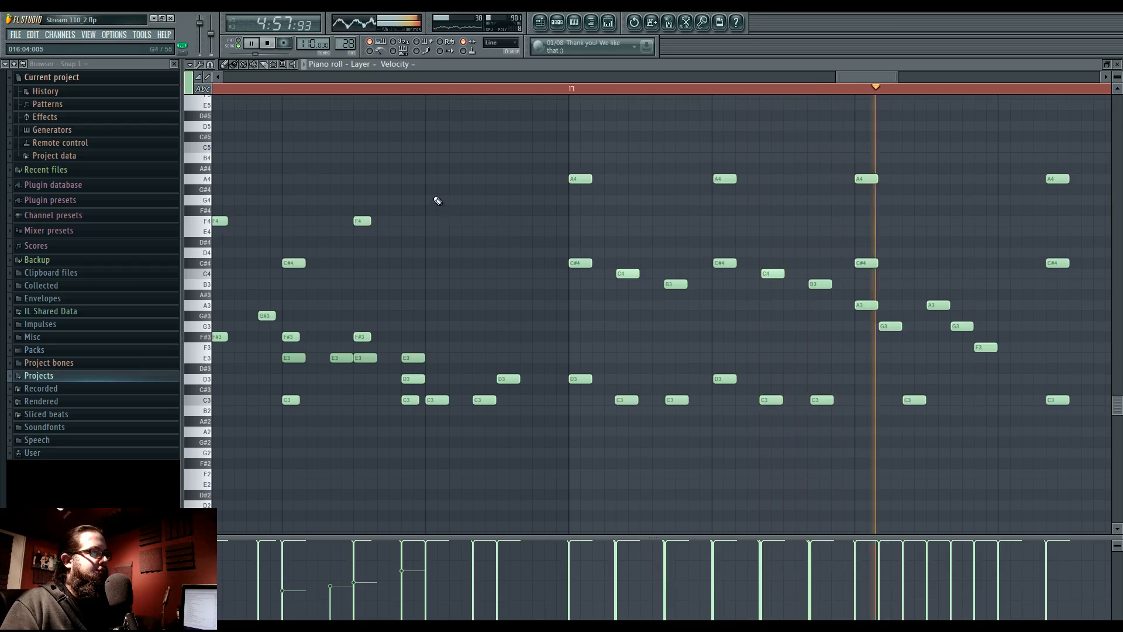
pyautogui.click(431, 264)
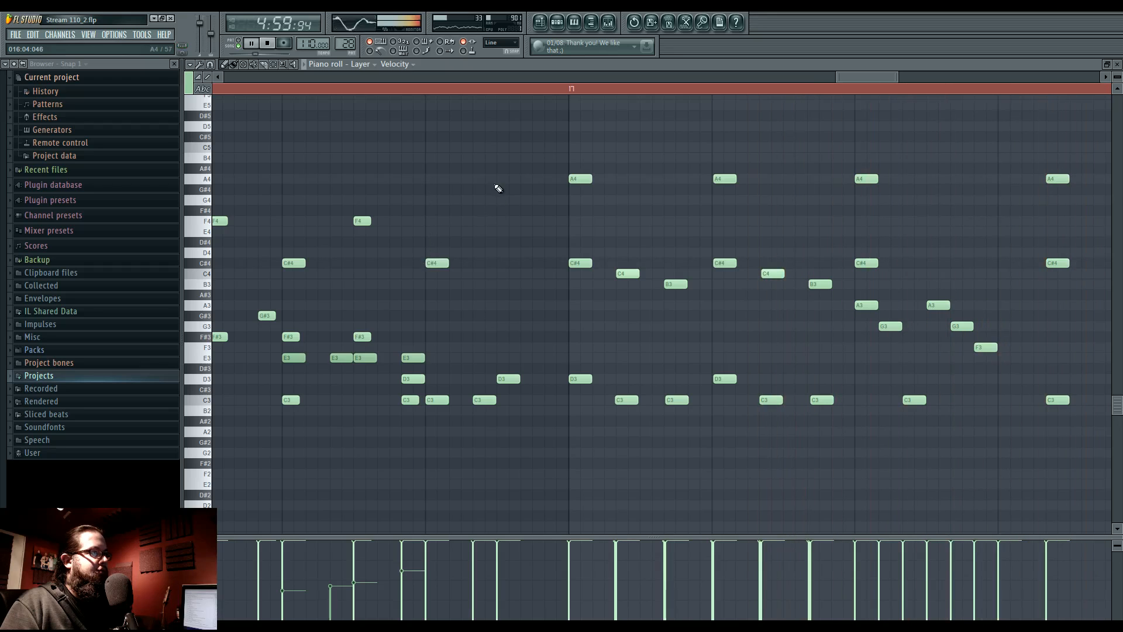
# Return to the playlist and extend the Pattern 105 clip on Track 15 to bar 137.
pyautogui.press('F5')
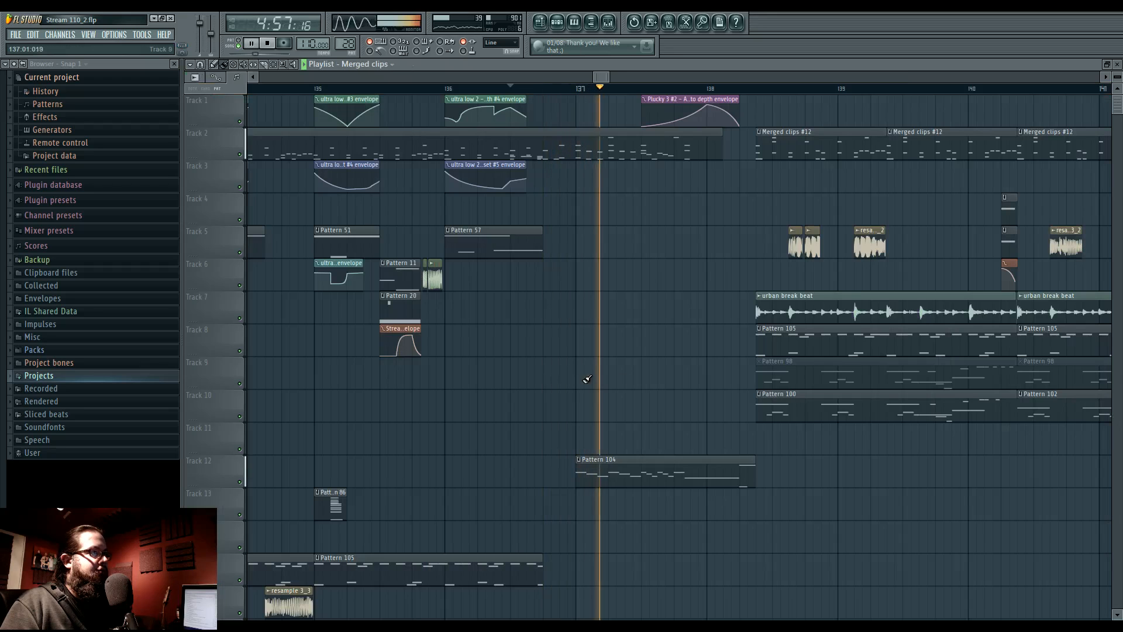
pyautogui.moveTo(540, 571); pyautogui.dragTo(575, 570)
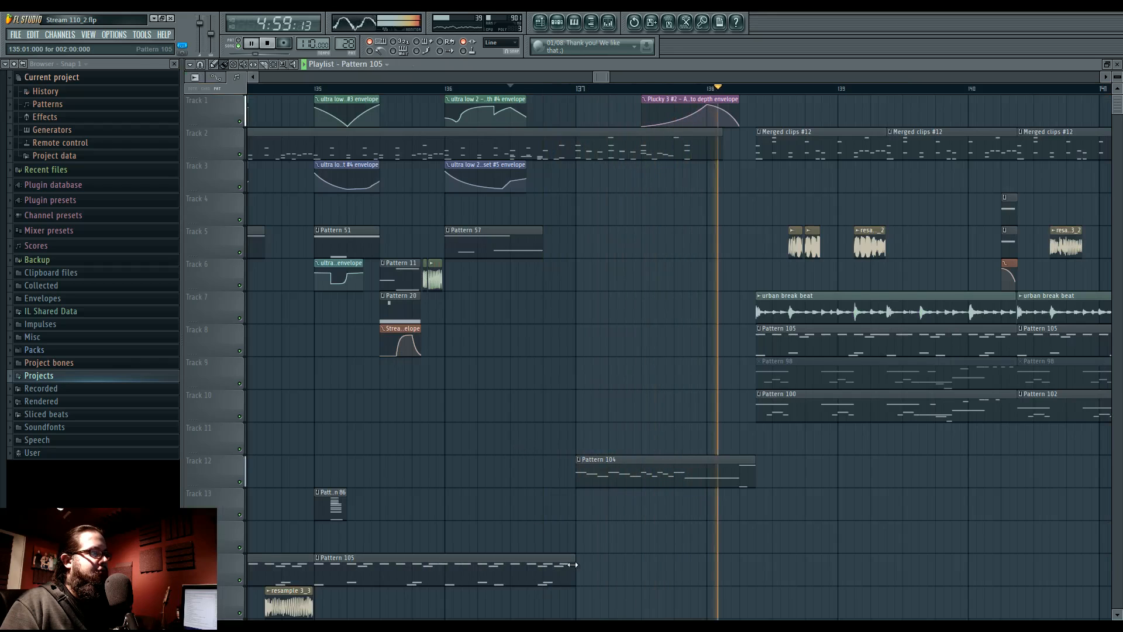
pyautogui.press('space')
pyautogui.press('space')
pyautogui.scroll(-4, 538, 497)
pyautogui.scroll(4, 527, 328)
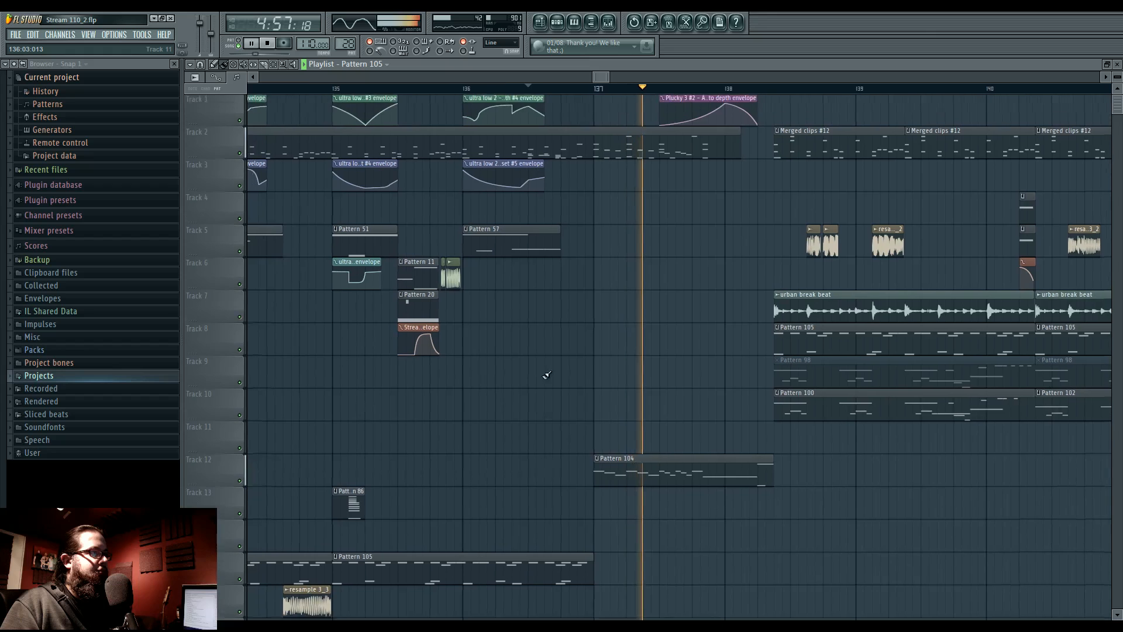
# Try extending the Pattern 57 clip on Track 5 to bar 137 and listen to it.
pyautogui.moveTo(562, 243); pyautogui.dragTo(596, 243)
pyautogui.press('space')
pyautogui.press('space')
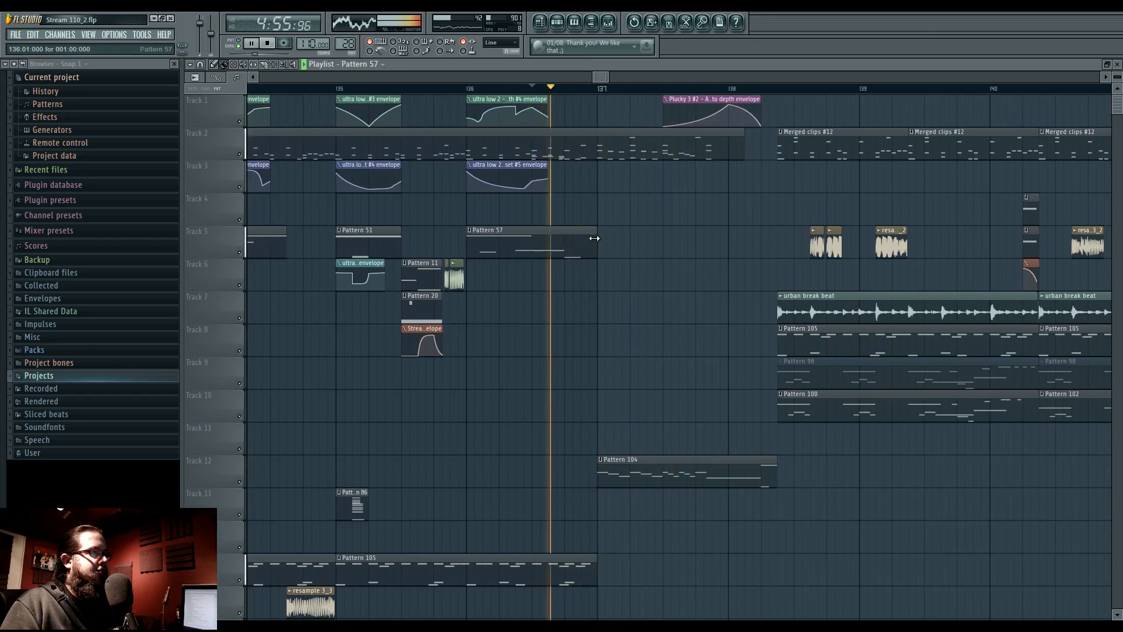
# Place a copy of the resample 3_2 clip in the last beat of bar 136 on Track 6, audition it and deselect it.
pyautogui.hscroll(-3, 556, 281)
pyautogui.press('space')
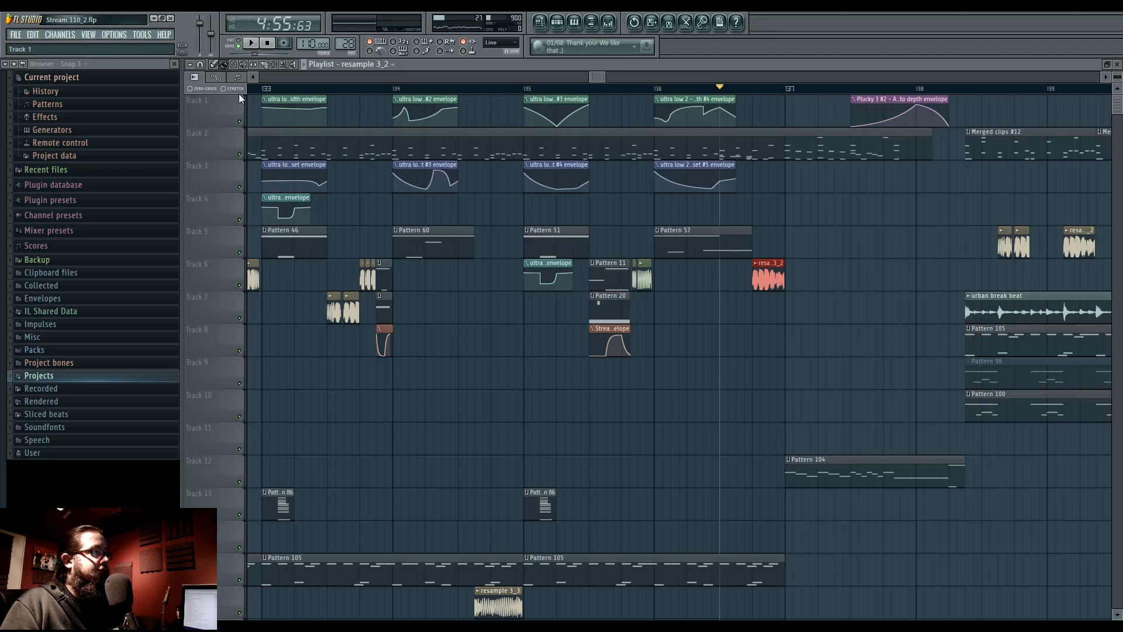
pyautogui.hscroll(-1, 770, 277)
pyautogui.press('space')
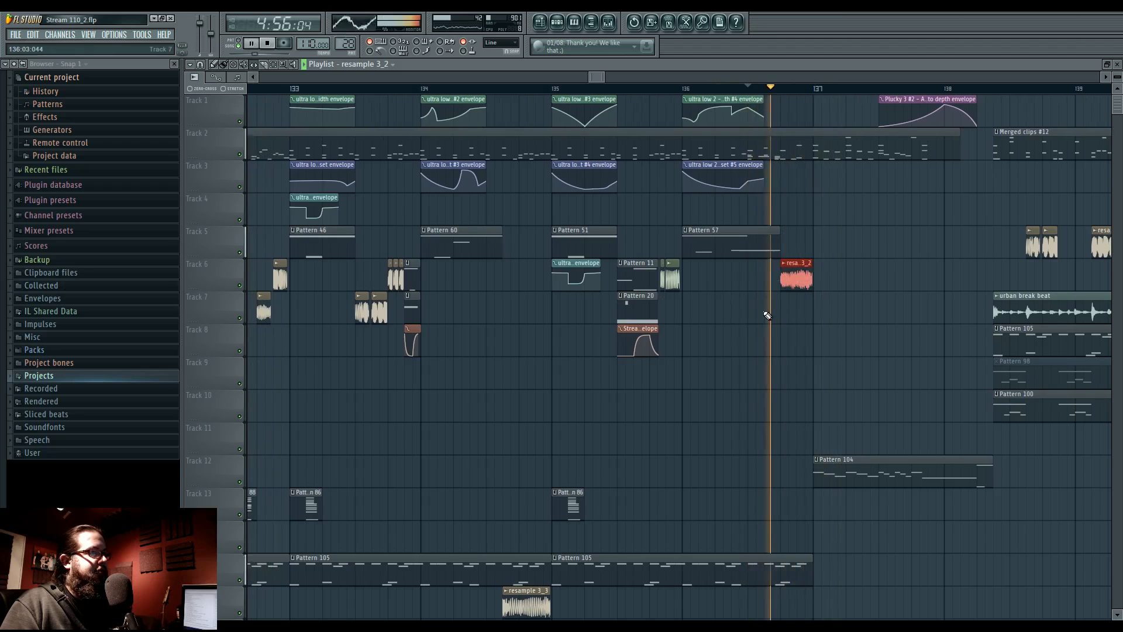
pyautogui.click(686, 90)
pyautogui.moveTo(900, 234); pyautogui.dragTo(735, 246)
pyautogui.hotkey('ctrl', 'd')
# Remove the drop at beat 4 of bar 136 from the filter frequency envelope on Track 24, with the end point at 82%.
pyautogui.scroll(-8, 698, 455)
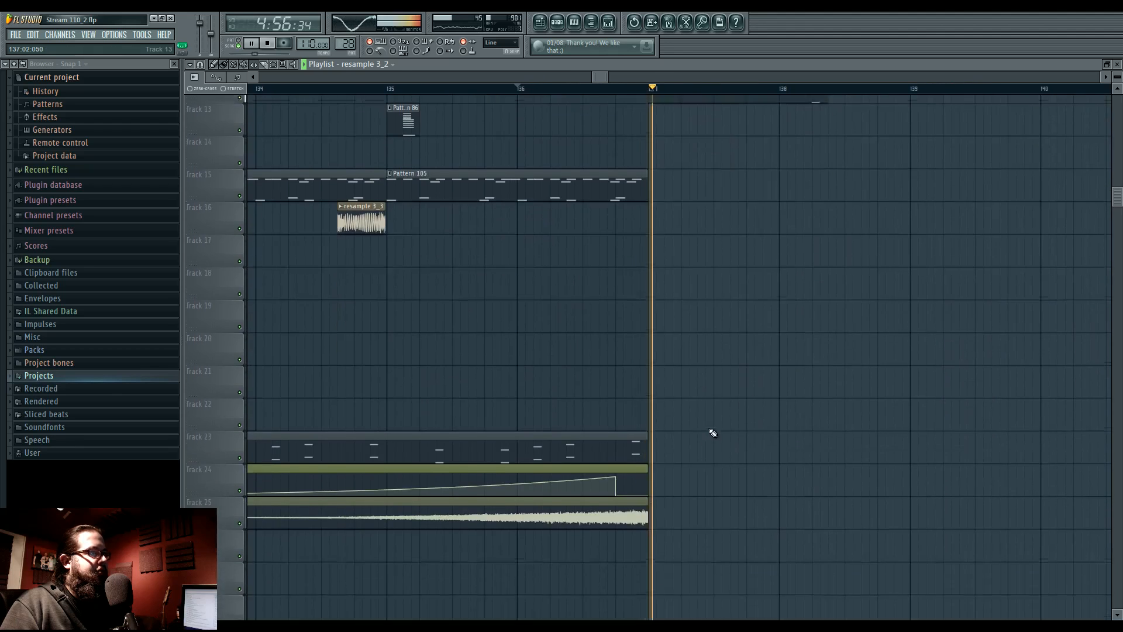
pyautogui.rightClick(614, 488)
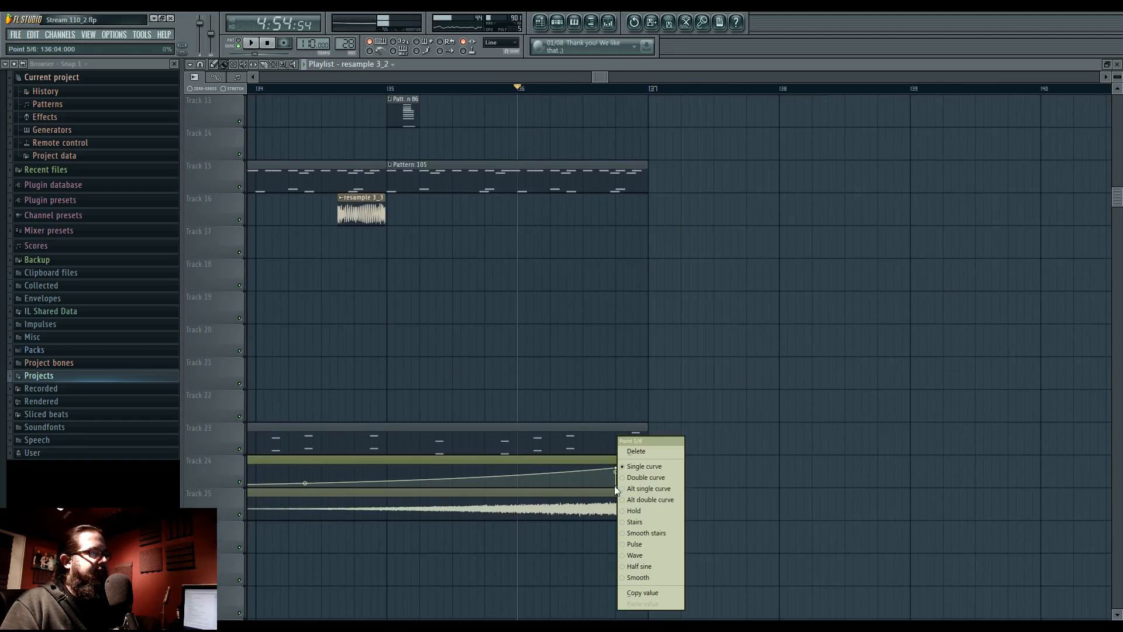
pyautogui.click(643, 451)
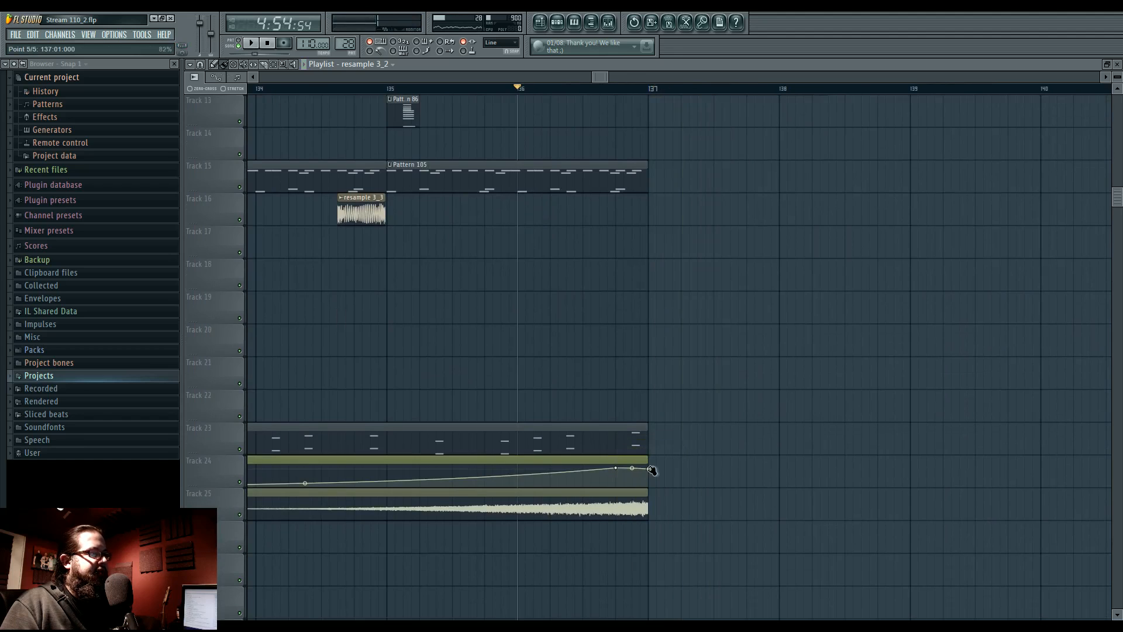
pyautogui.scroll(5, 667, 410)
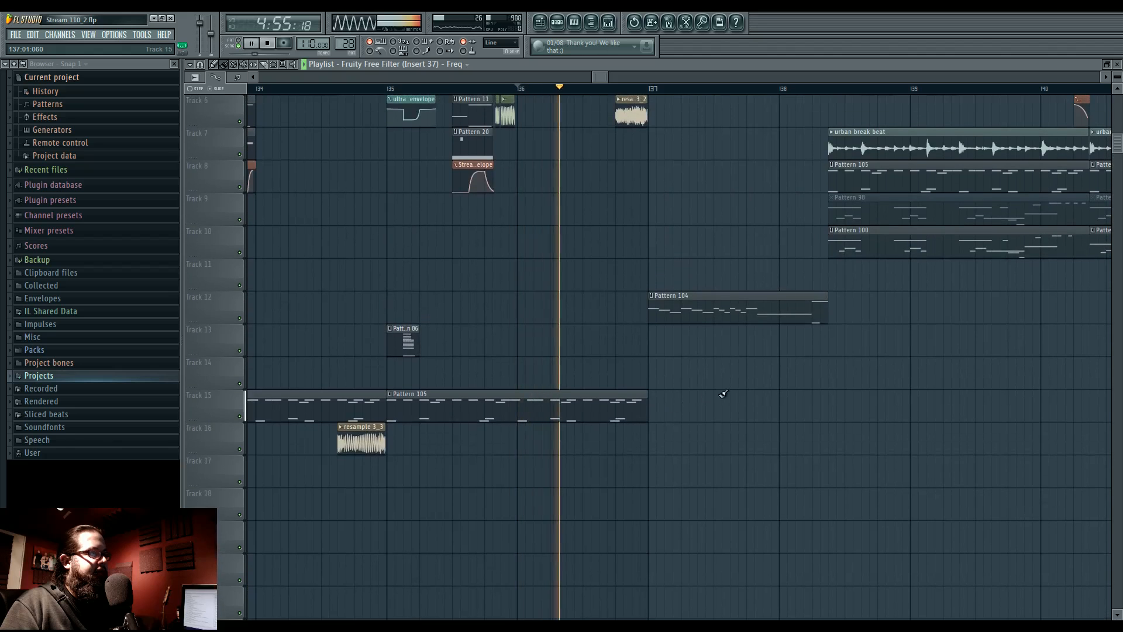
# Listen repeatedly to the transition from bar 136 into bar 138 while looking over the clips, and open the mixer.
pyautogui.moveTo(826, 385); pyautogui.dragTo(641, 409)
pyautogui.press('space')
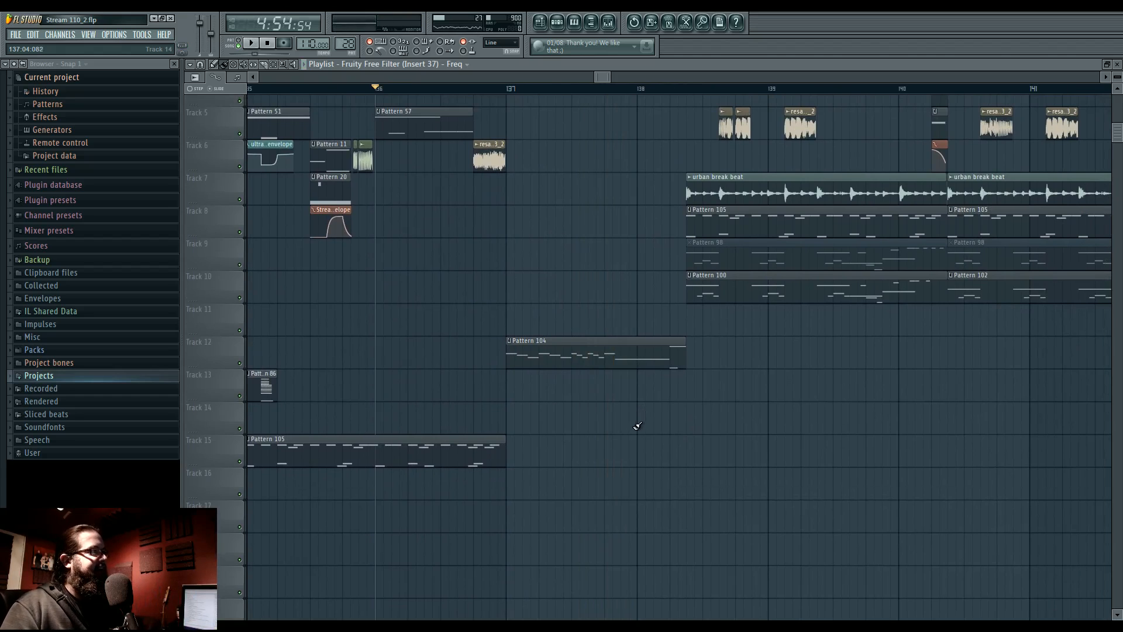
pyautogui.scroll(2, 639, 422)
pyautogui.moveTo(401, 380); pyautogui.dragTo(588, 413)
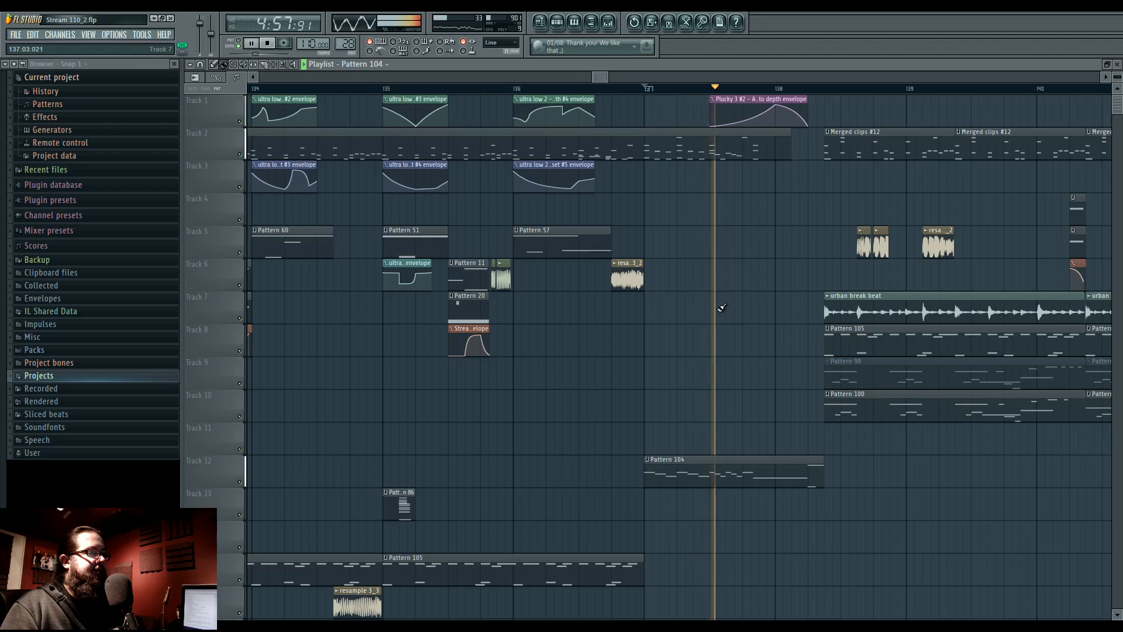
pyautogui.press('space')
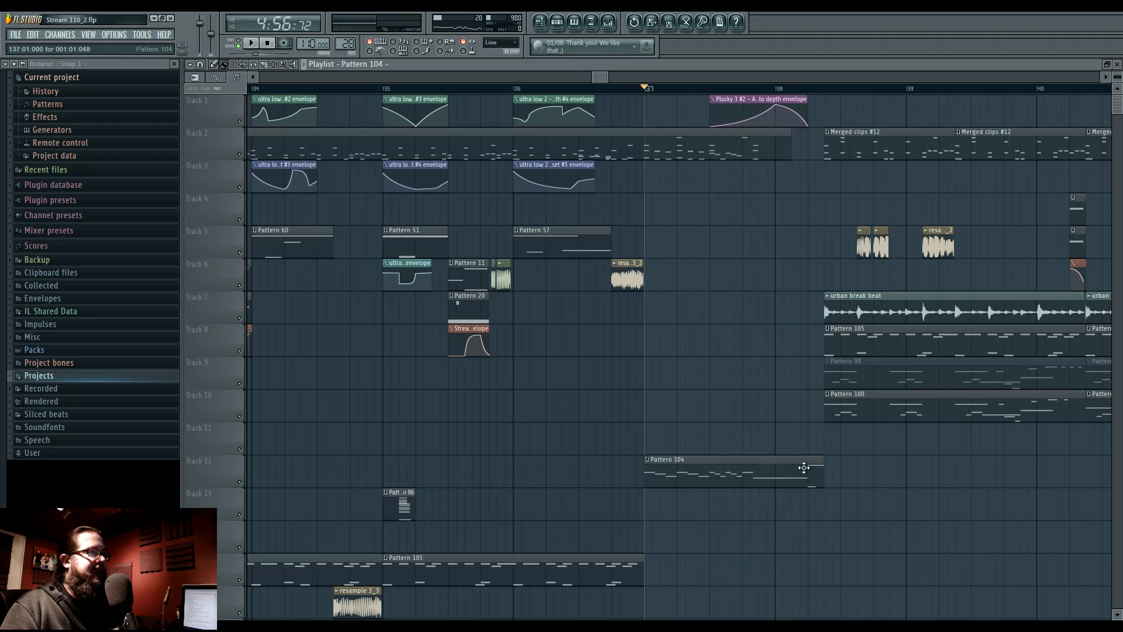
pyautogui.press('space')
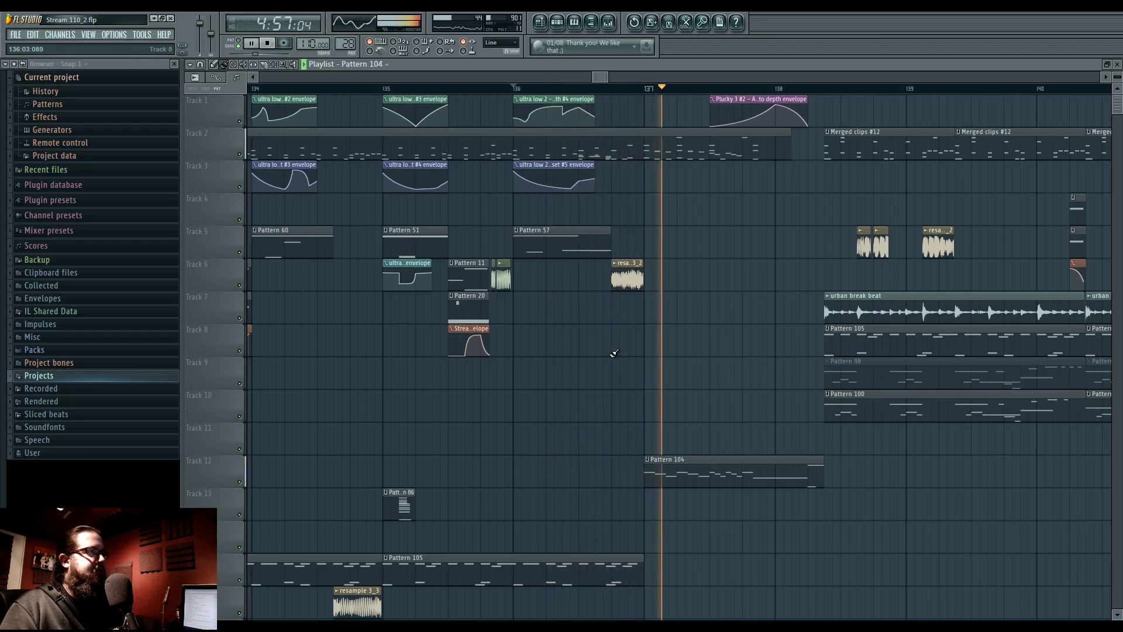
pyautogui.press('space')
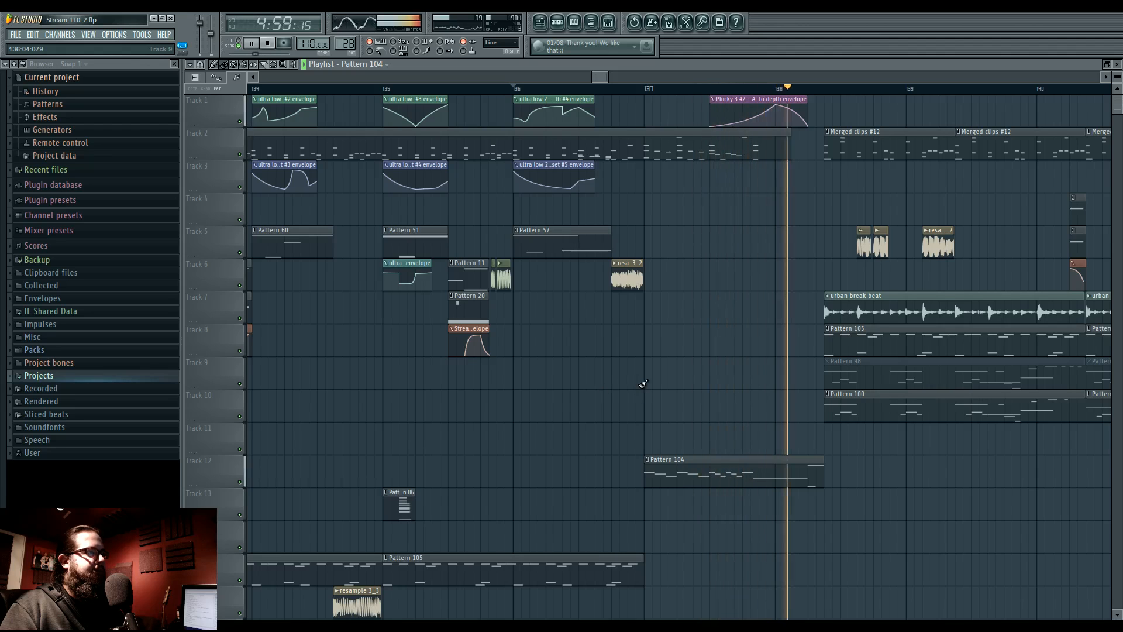
pyautogui.click(609, 24)
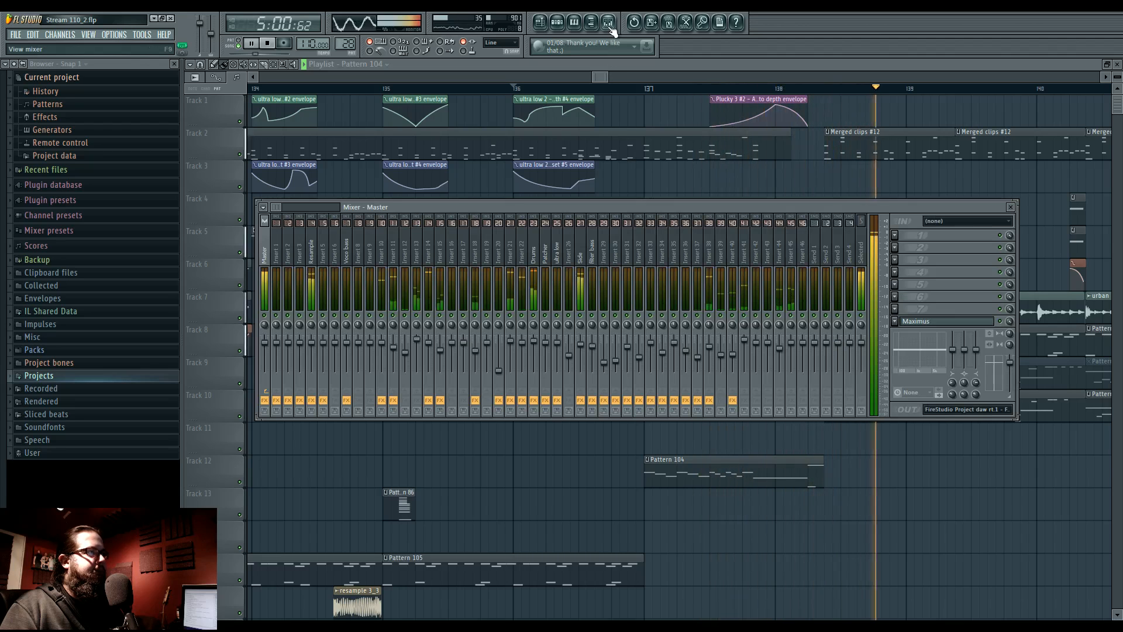
# Check the two Fruity Limiters on the Side mixer track during playback and replay the transition into bar 138.
pyautogui.click(586, 261)
pyautogui.click(976, 249)
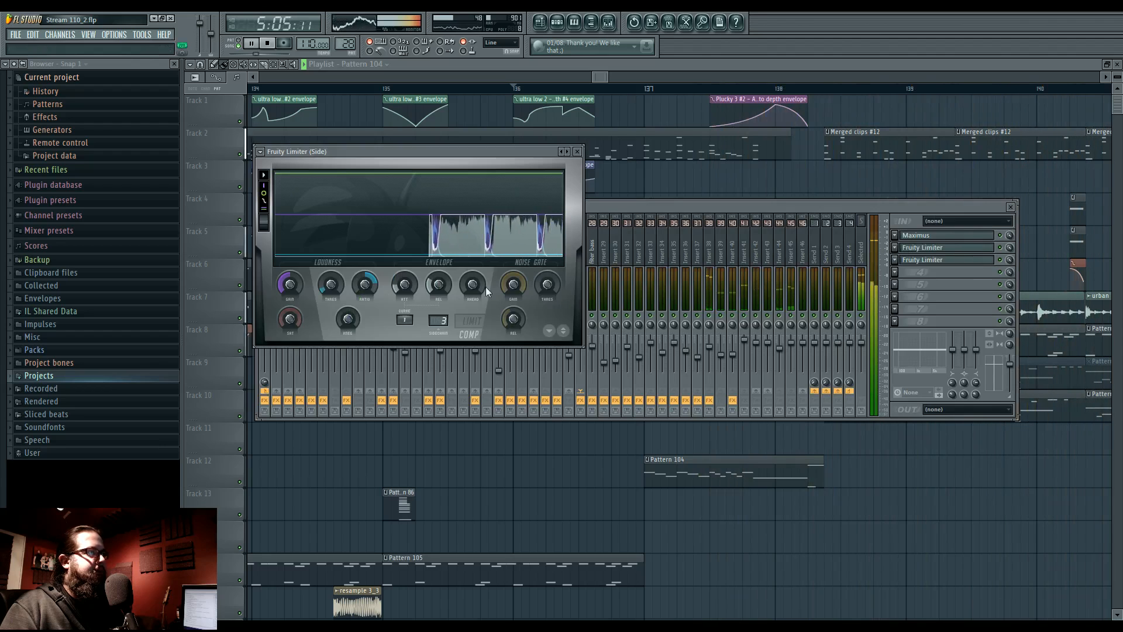
pyautogui.click(930, 261)
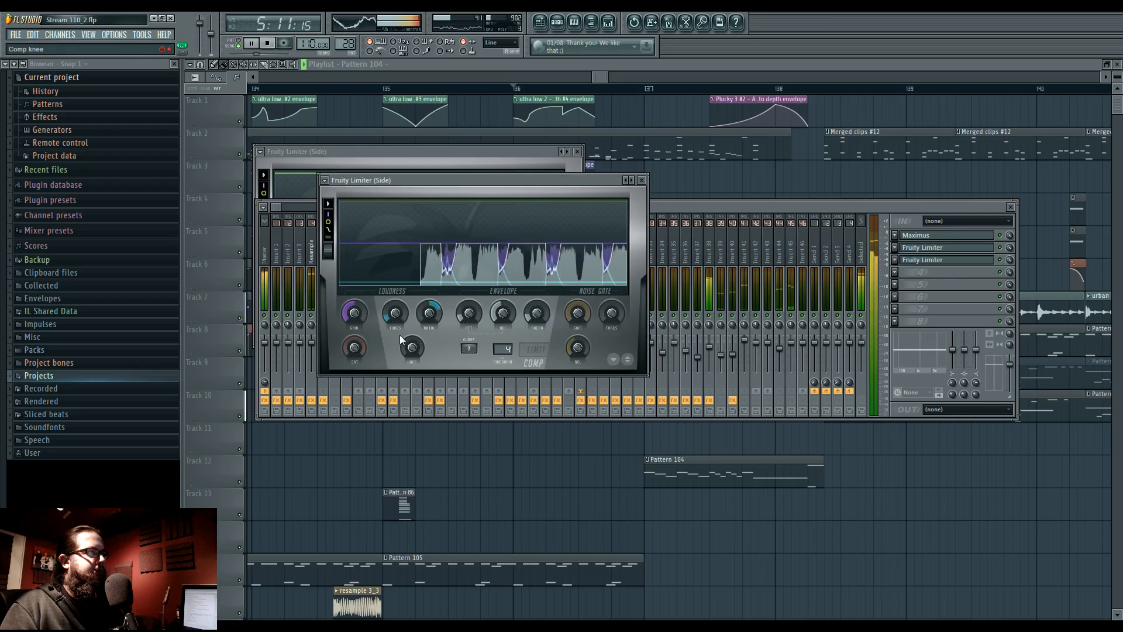
pyautogui.click(719, 208)
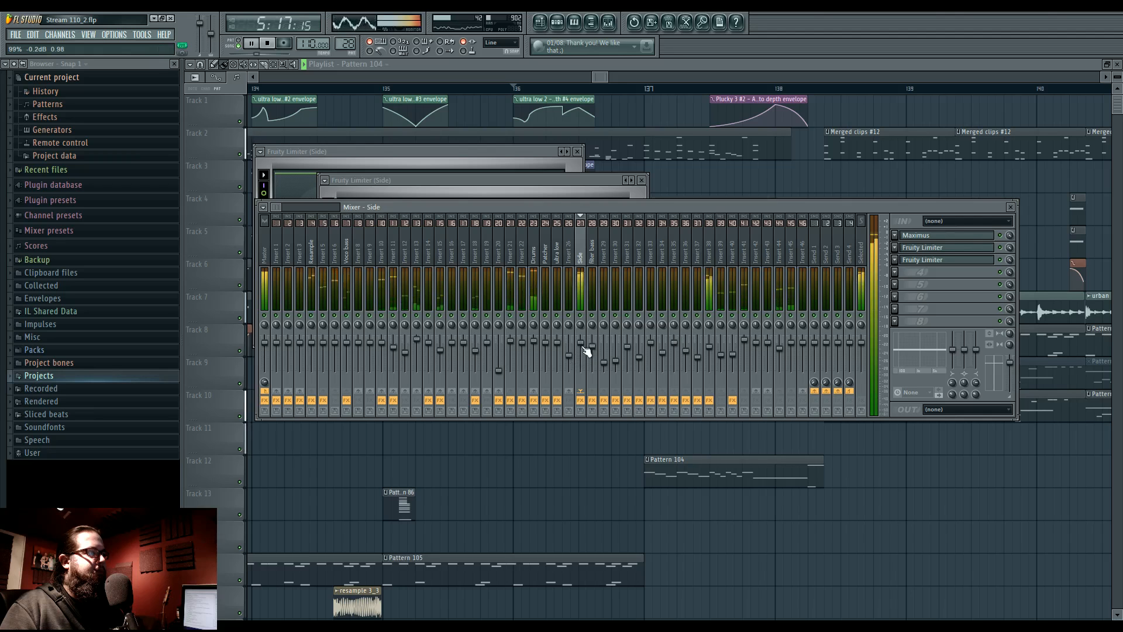
pyautogui.press('space')
pyautogui.press('space')
pyautogui.rightClick(580, 477)
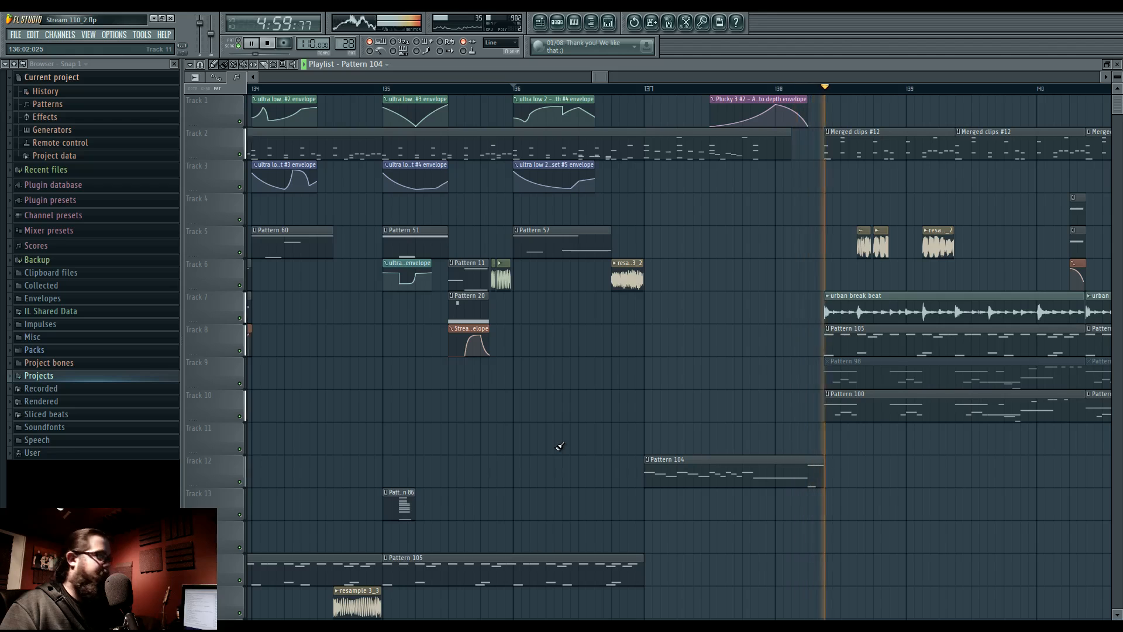
pyautogui.press('space')
pyautogui.press('space')
# Try an F4 note at the start of bar 18 in the Merged clips Layer part.
pyautogui.doubleClick(672, 135)
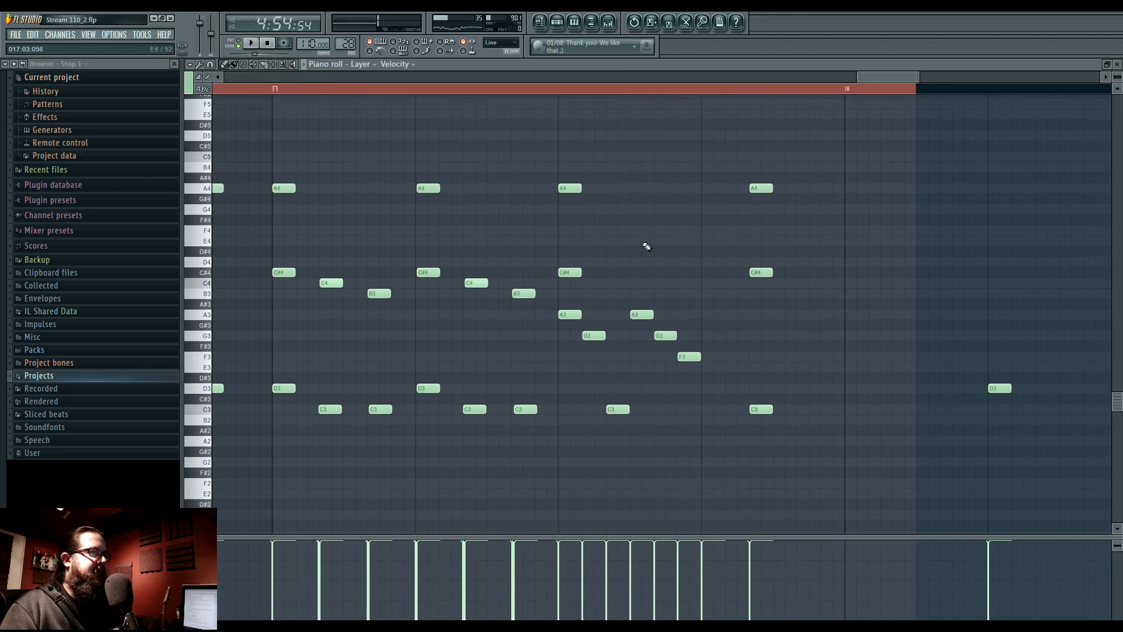
pyautogui.click(728, 242)
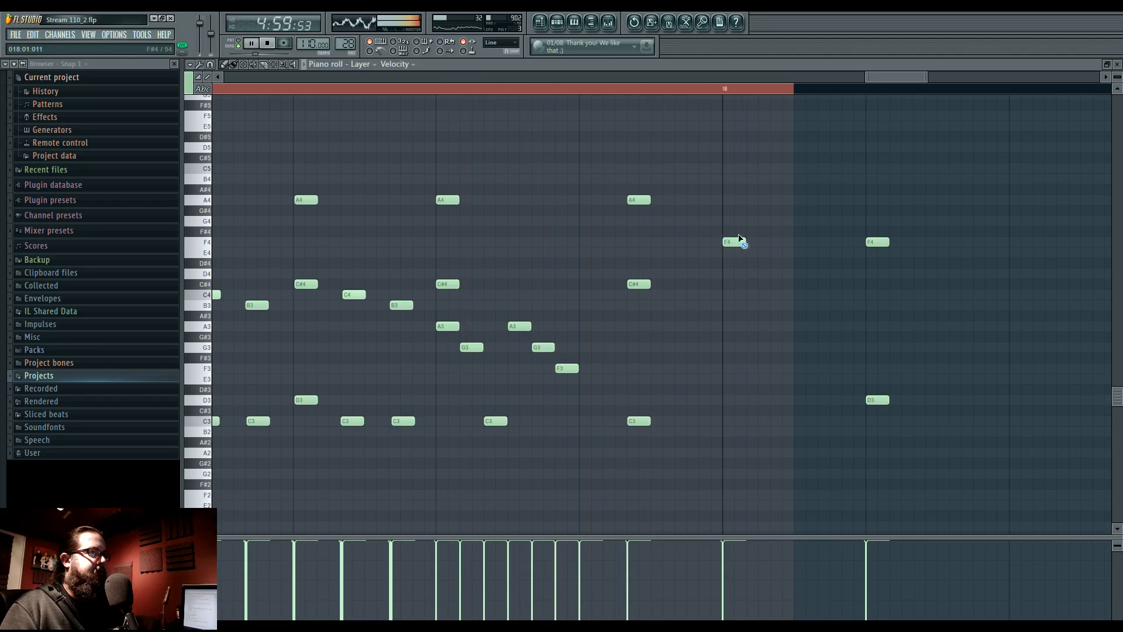
pyautogui.press('space')
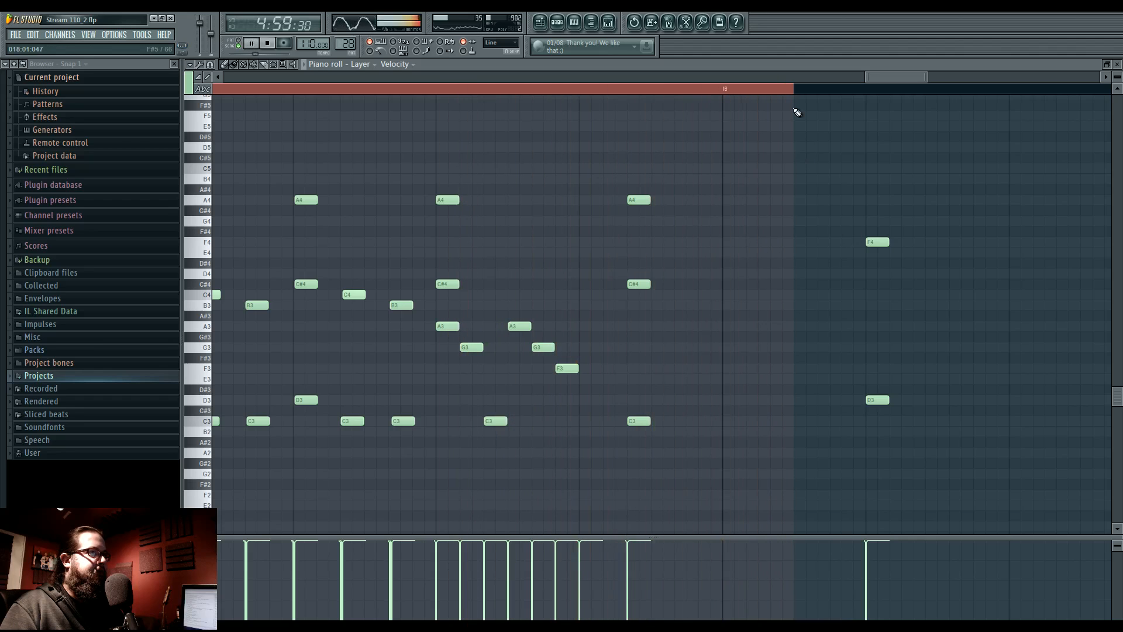
# Extend the long Merged clips clip on Track 2 to meet the first Merged clips #12 clip, and play it.
pyautogui.click(541, 24)
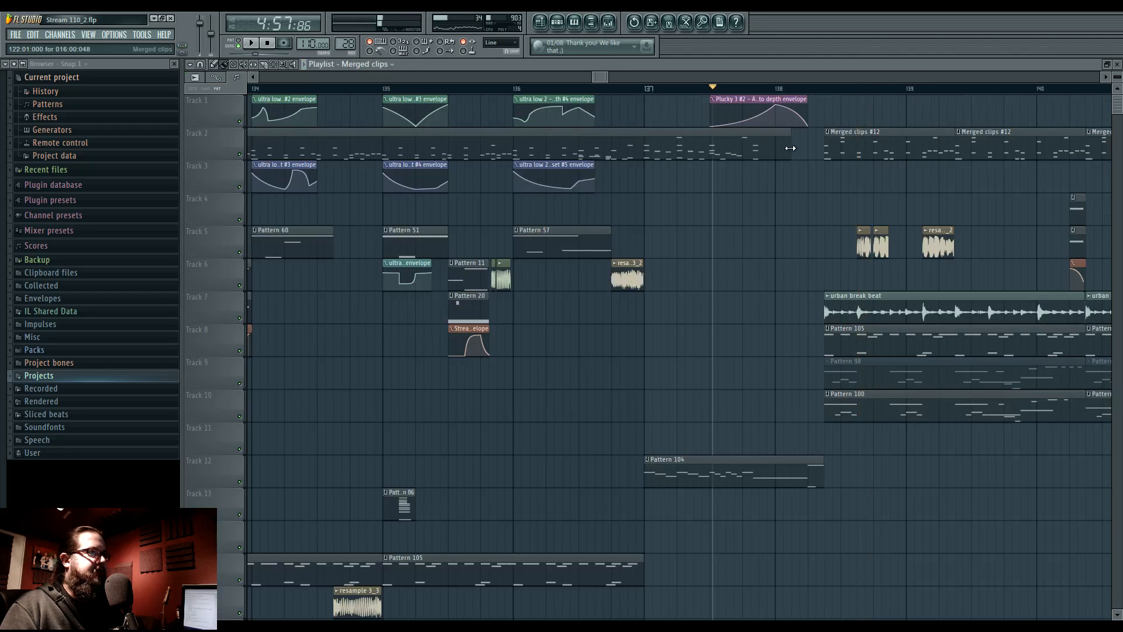
pyautogui.press('space')
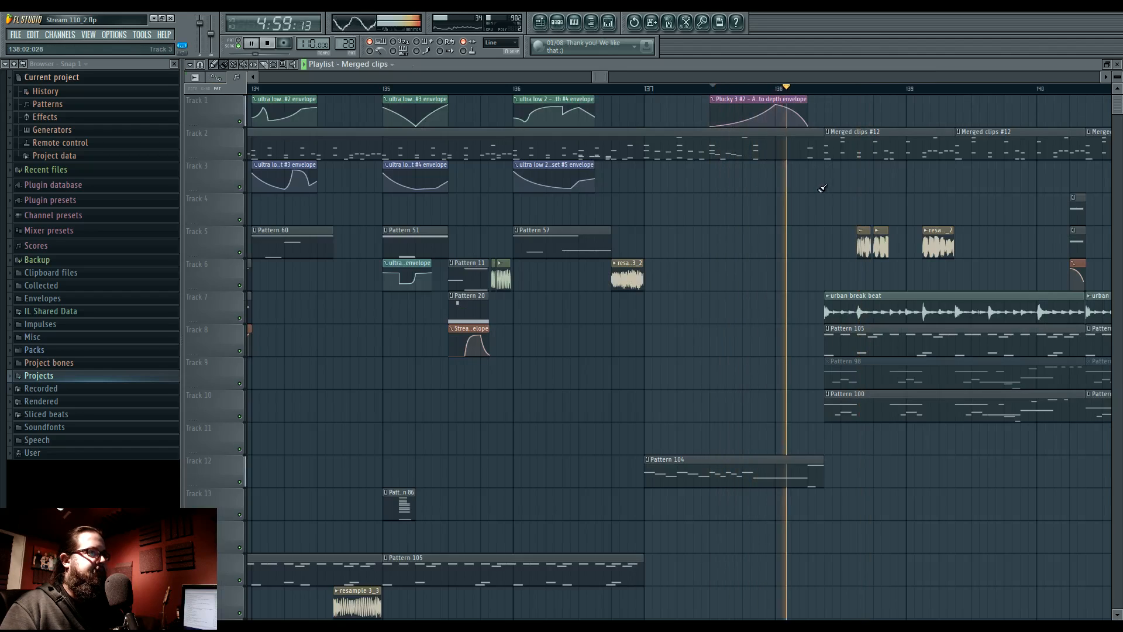
# Add F4 notes above both B3 notes in bar 17 of the Merged clips Layer part and listen to the change.
pyautogui.press('F7')
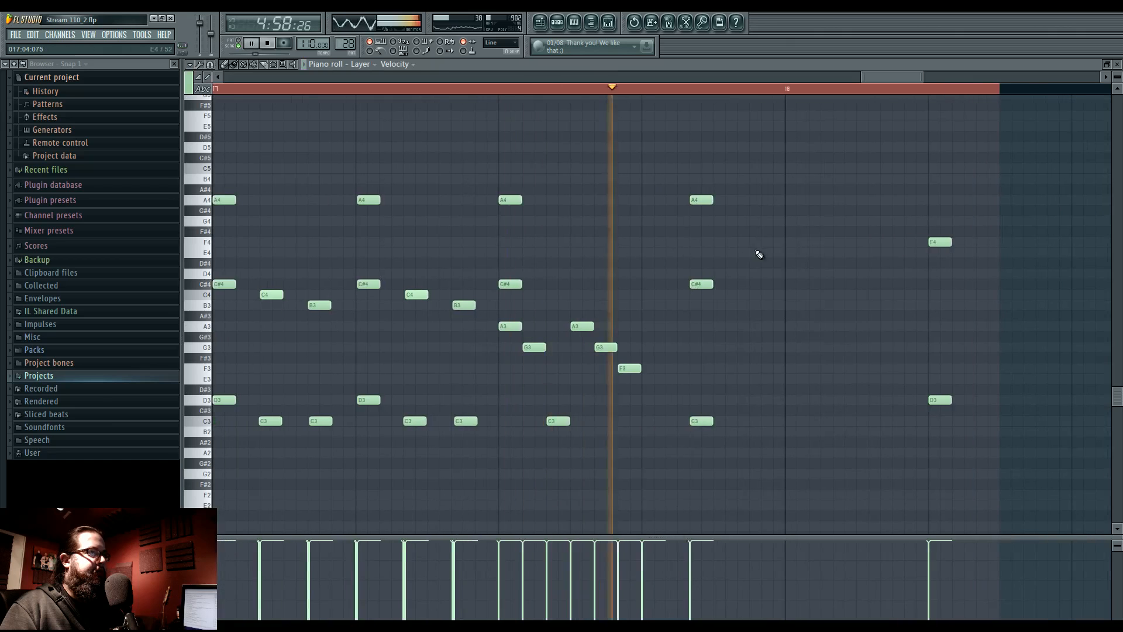
pyautogui.moveTo(554, 223); pyautogui.dragTo(723, 250)
pyautogui.click(393, 89)
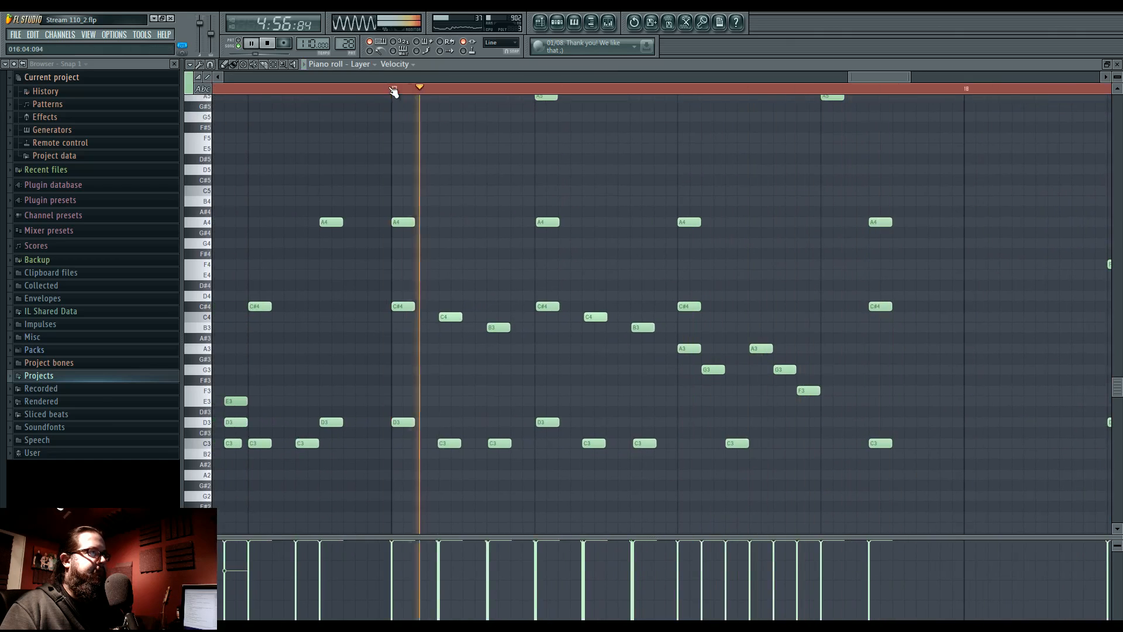
pyautogui.moveTo(512, 218); pyautogui.dragTo(721, 239)
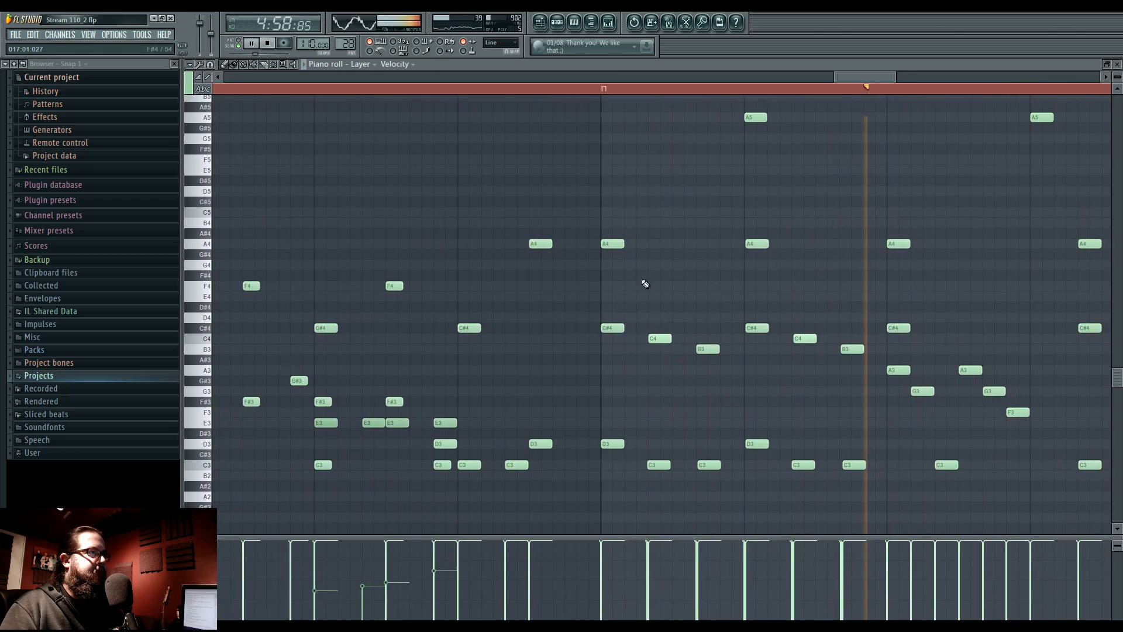
pyautogui.moveTo(617, 271); pyautogui.dragTo(383, 272)
pyautogui.press('space')
pyautogui.press('space')
pyautogui.press('space')
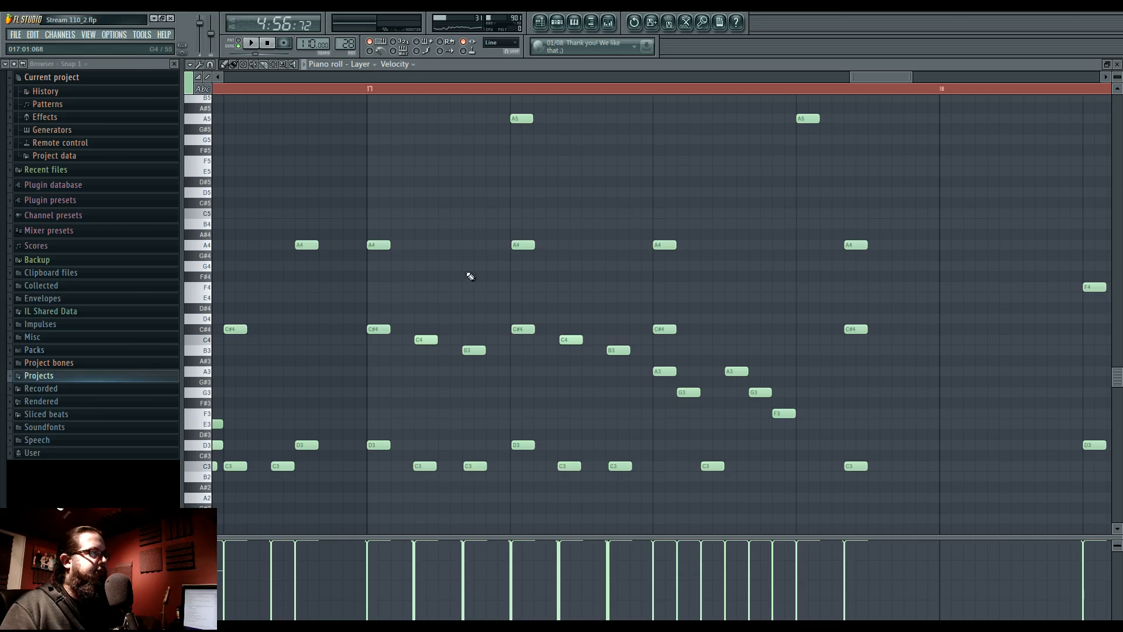
pyautogui.press('space')
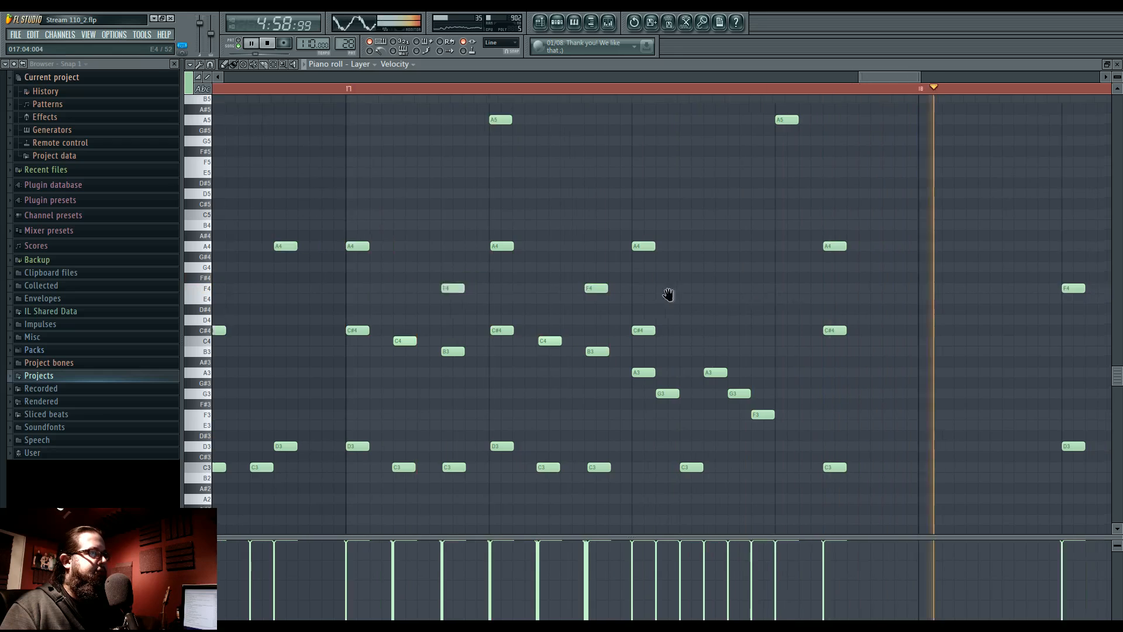
# Delete the final A5, E5 and A4 notes before bar 3 in Pattern 102's Plucky 3 #2 part.
pyautogui.click(539, 22)
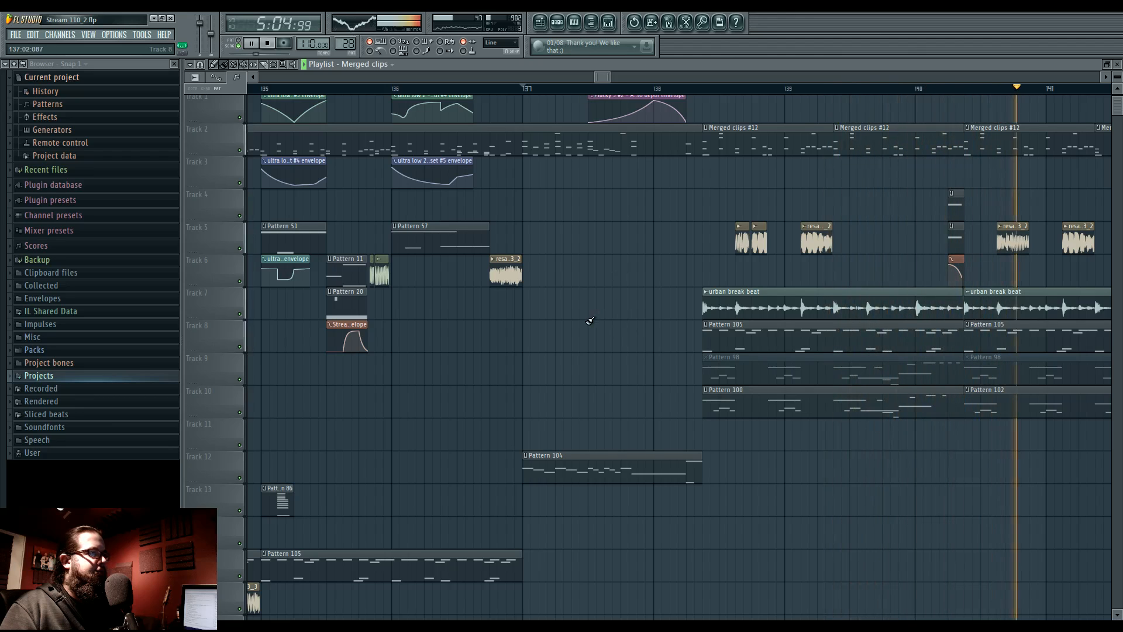
pyautogui.scroll(-4, 583, 325)
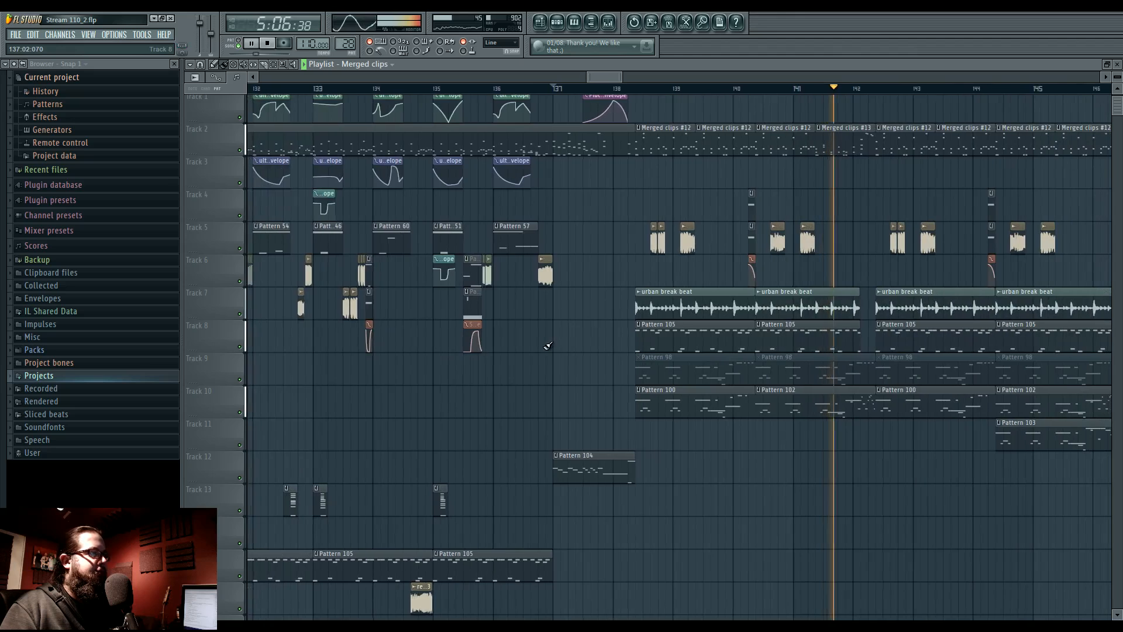
pyautogui.moveTo(844, 472); pyautogui.dragTo(641, 465)
pyautogui.doubleClick(669, 406)
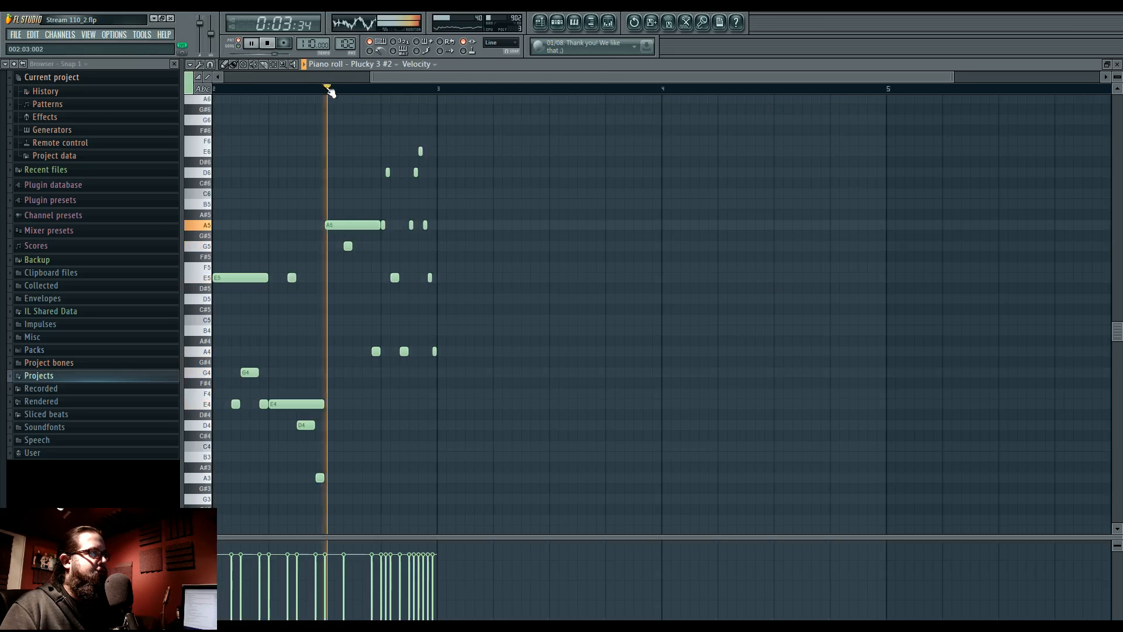
pyautogui.scroll(5, 333, 246)
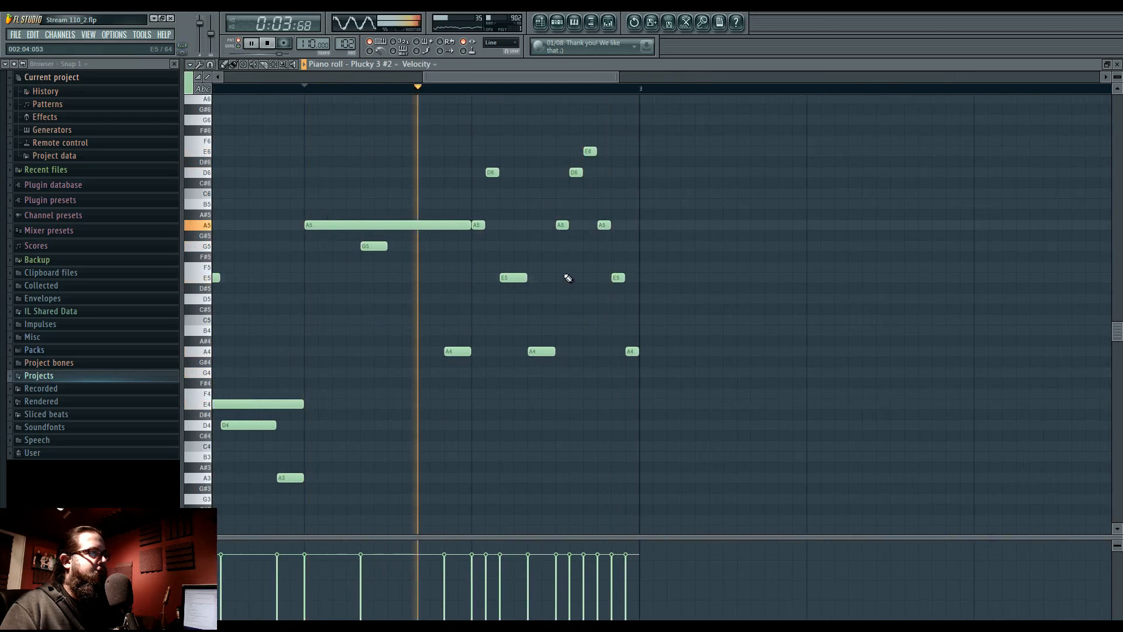
pyautogui.rightClick(603, 224)
pyautogui.rightClick(618, 278)
pyautogui.rightClick(632, 351)
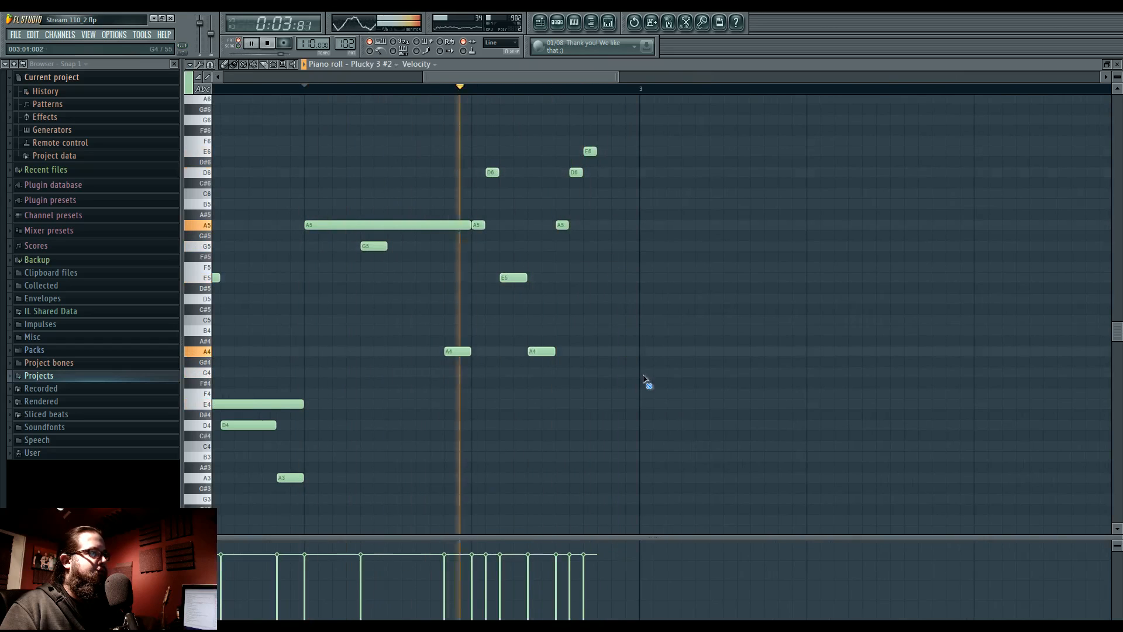
# Replace the E6 note at the phrase's end with an E5 note followed by a D#5 note up to bar 3.
pyautogui.click(591, 277)
pyautogui.click(615, 351)
pyautogui.rightClick(624, 351)
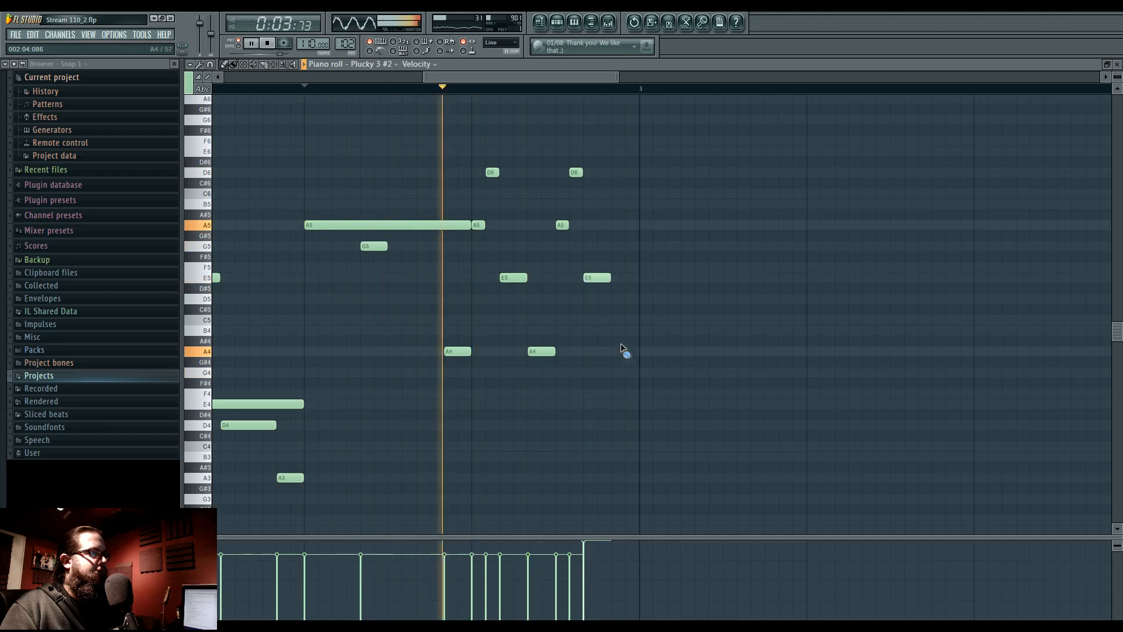
pyautogui.click(615, 288)
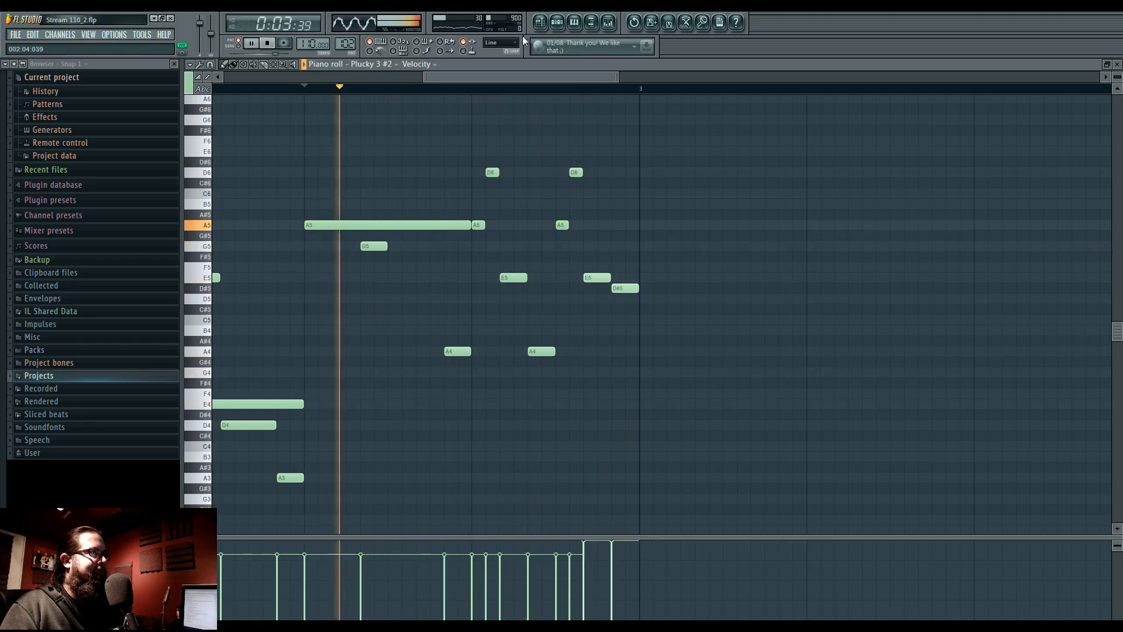
# Listen to the arrangement from bar 137 through bar 142 and check the levels in the mixer.
pyautogui.press('F5')
pyautogui.click(665, 91)
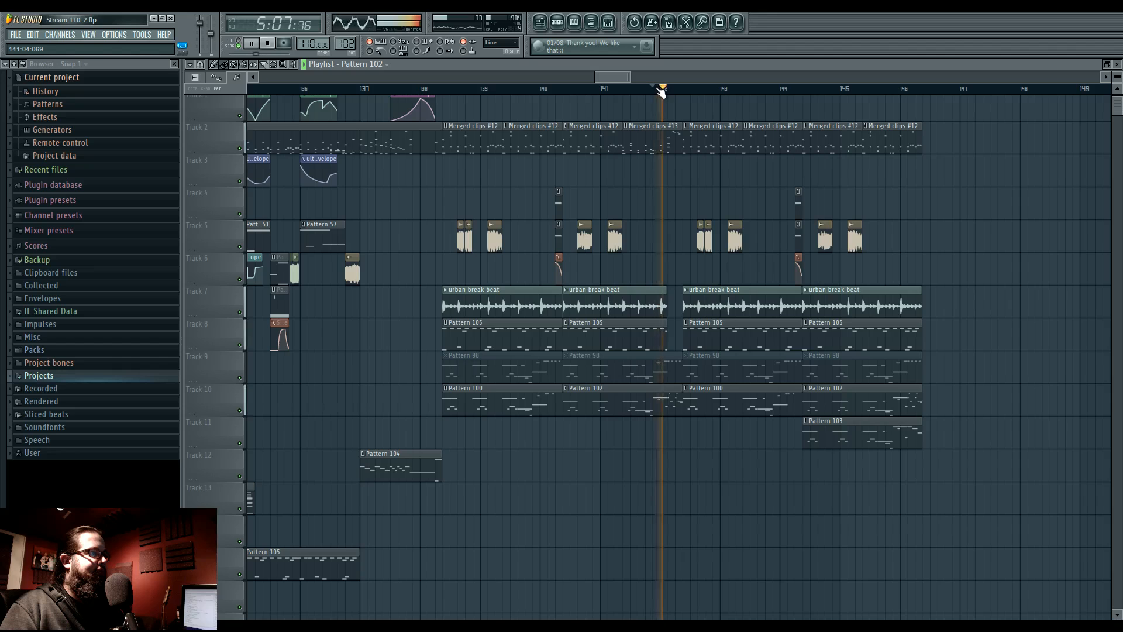
pyautogui.click(435, 89)
pyautogui.click(361, 89)
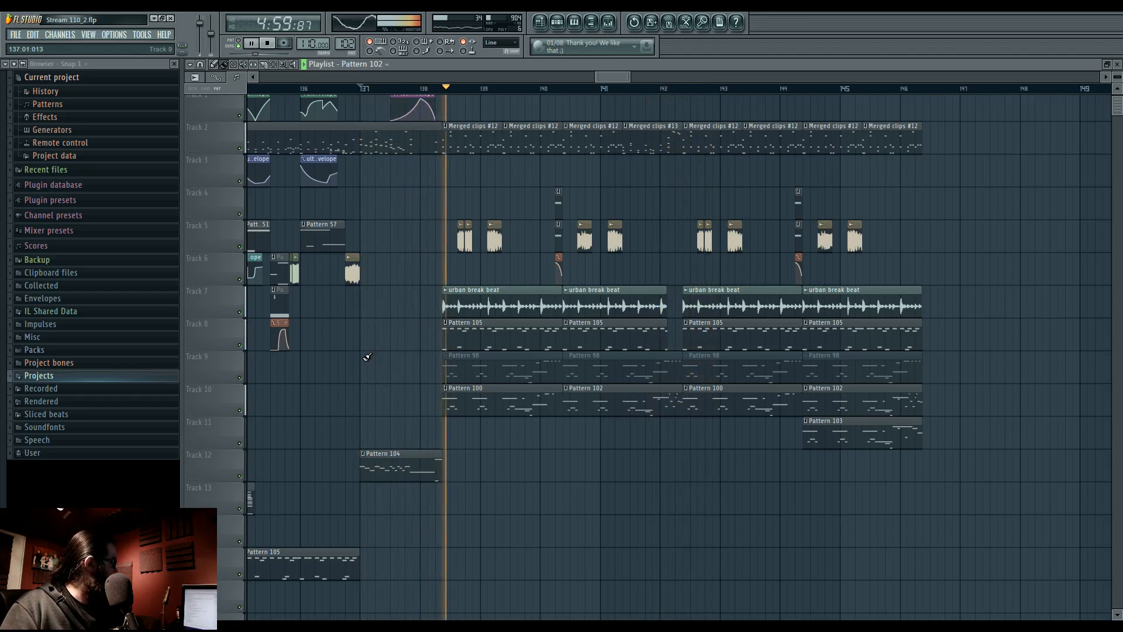
pyautogui.moveTo(406, 354); pyautogui.dragTo(507, 361)
pyautogui.click(608, 22)
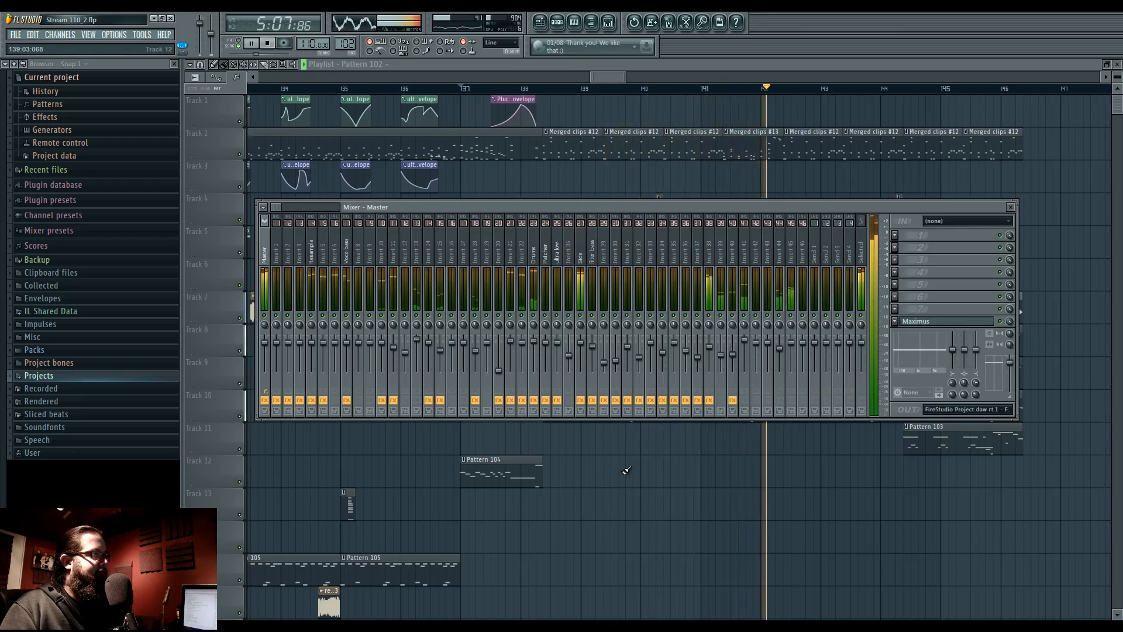
pyautogui.press('F9')
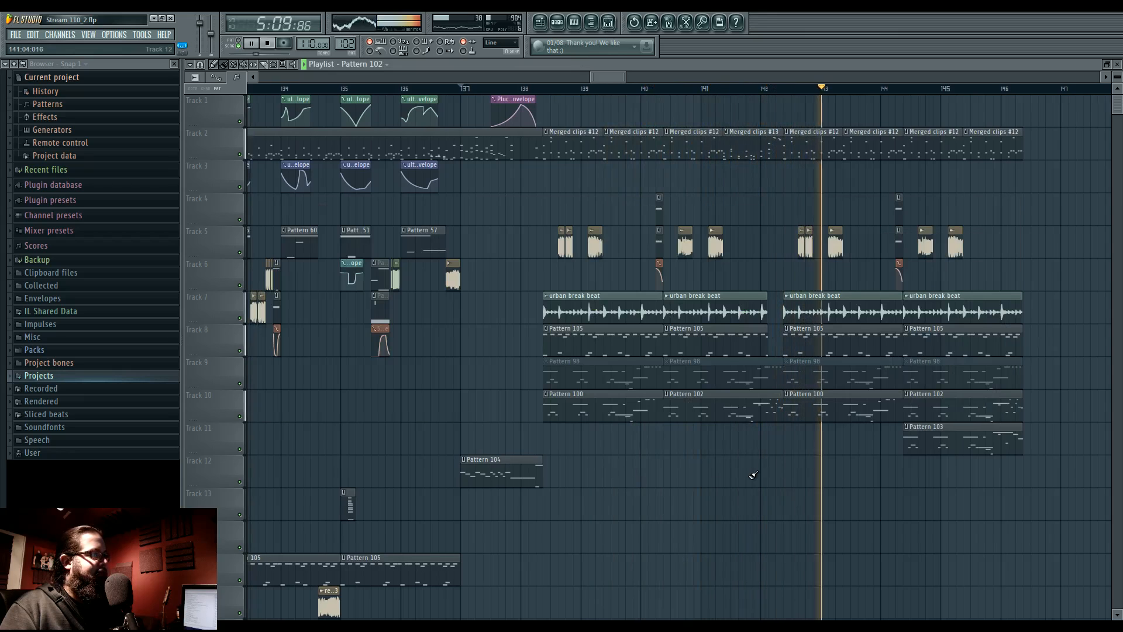
# Slice the Merged clips #13 clip on Track 2 near bar 142, where the urban break beat clip ends.
pyautogui.hscroll(1, 754, 351)
pyautogui.press('space')
pyautogui.scroll(2, 766, 203)
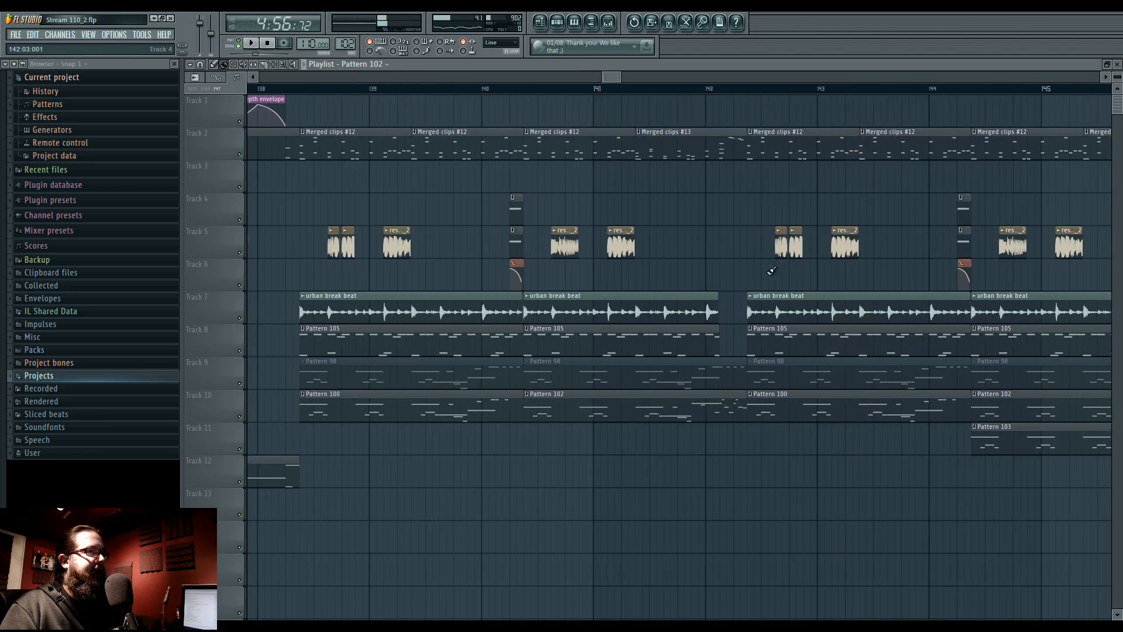
pyautogui.click(712, 91)
pyautogui.press('space')
pyautogui.click(263, 66)
pyautogui.press('space')
pyautogui.press('space')
pyautogui.scroll(3, 731, 152)
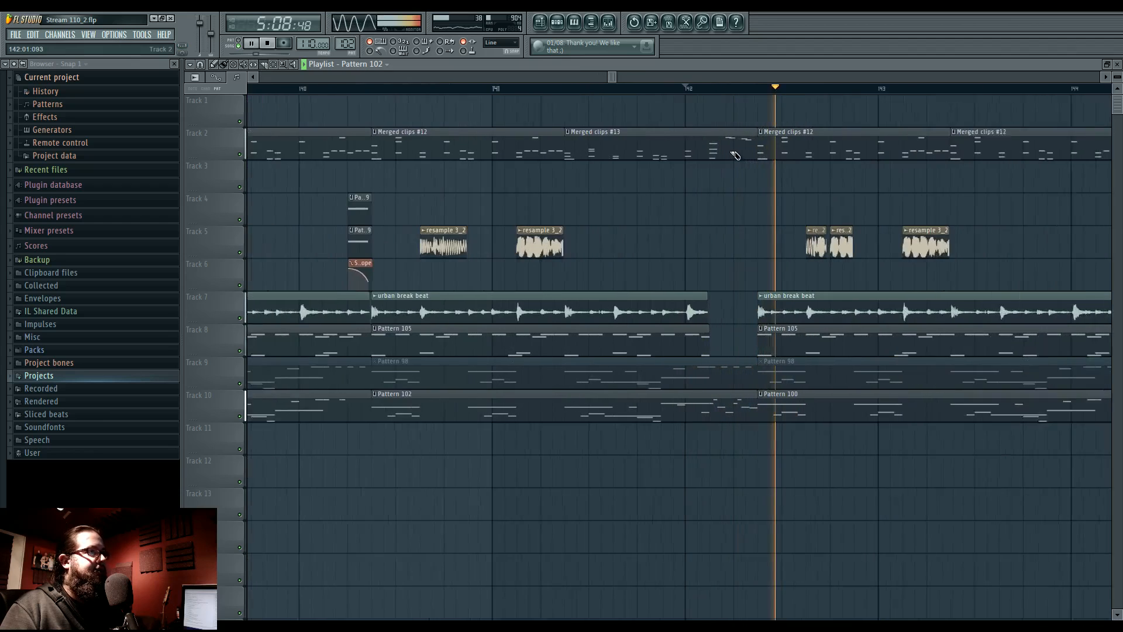
pyautogui.press('space')
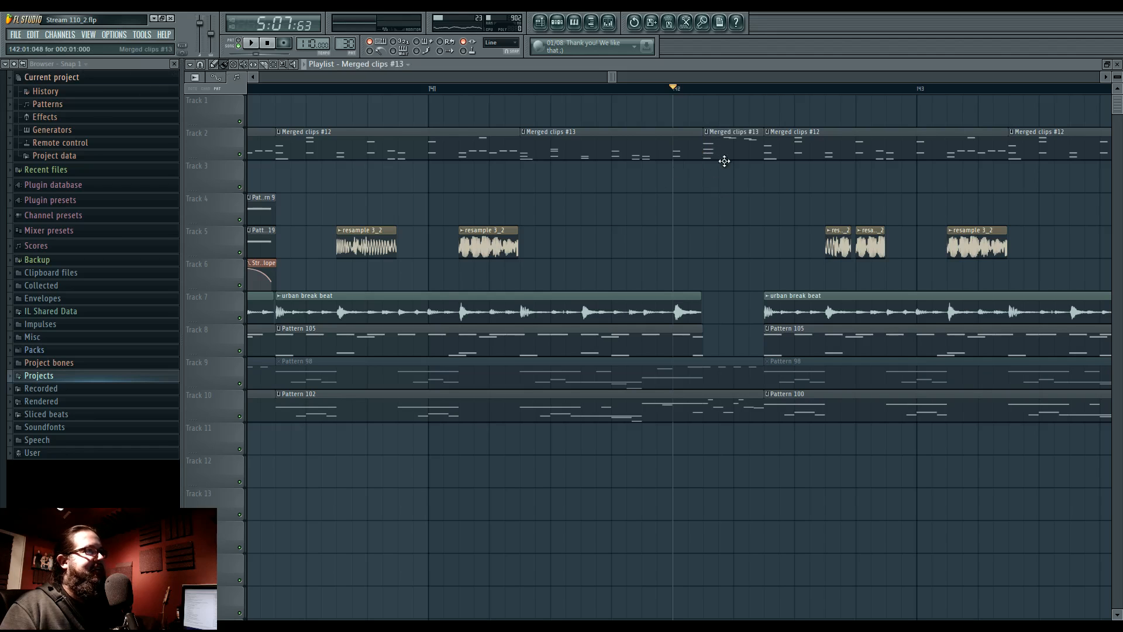
# Place the one-beat Merged clips #13 slice on Track 3 at the section's end and shorten the last Merged clips #12 clip to its start.
pyautogui.click(720, 151)
pyautogui.moveTo(719, 152); pyautogui.dragTo(406, 245)
pyautogui.scroll(-4, 403, 245)
pyautogui.scroll(4, 682, 187)
pyautogui.click(689, 173)
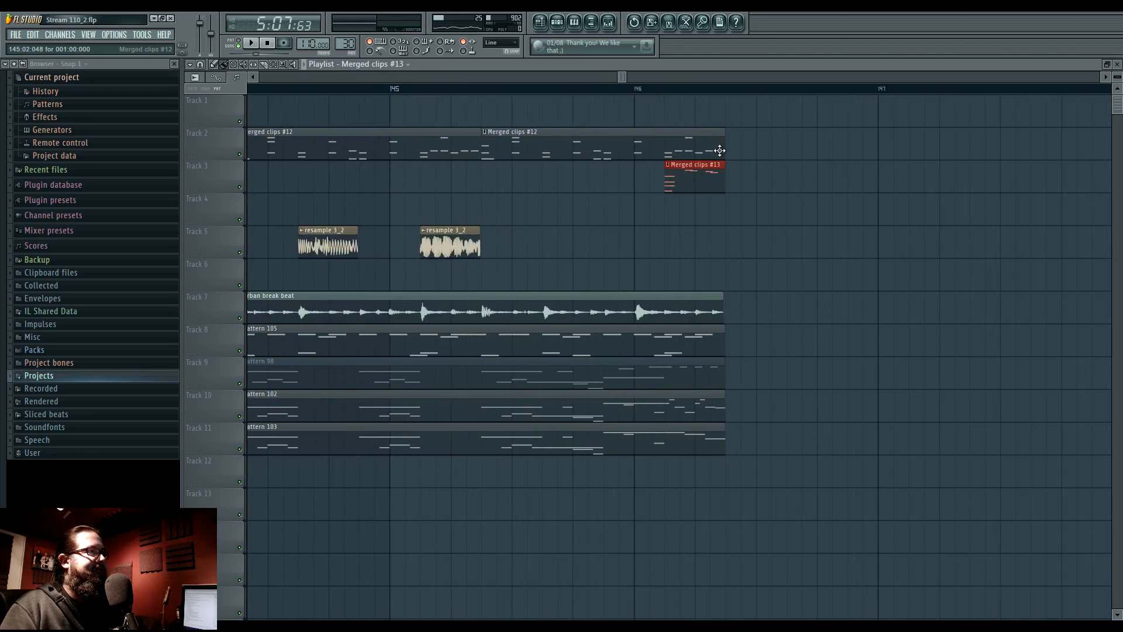
pyautogui.moveTo(722, 144); pyautogui.dragTo(683, 145)
# Replace the remaining Merged clips #13 clip on Track 2 with a Merged clips #12 clip and play the result.
pyautogui.scroll(-3, 506, 191)
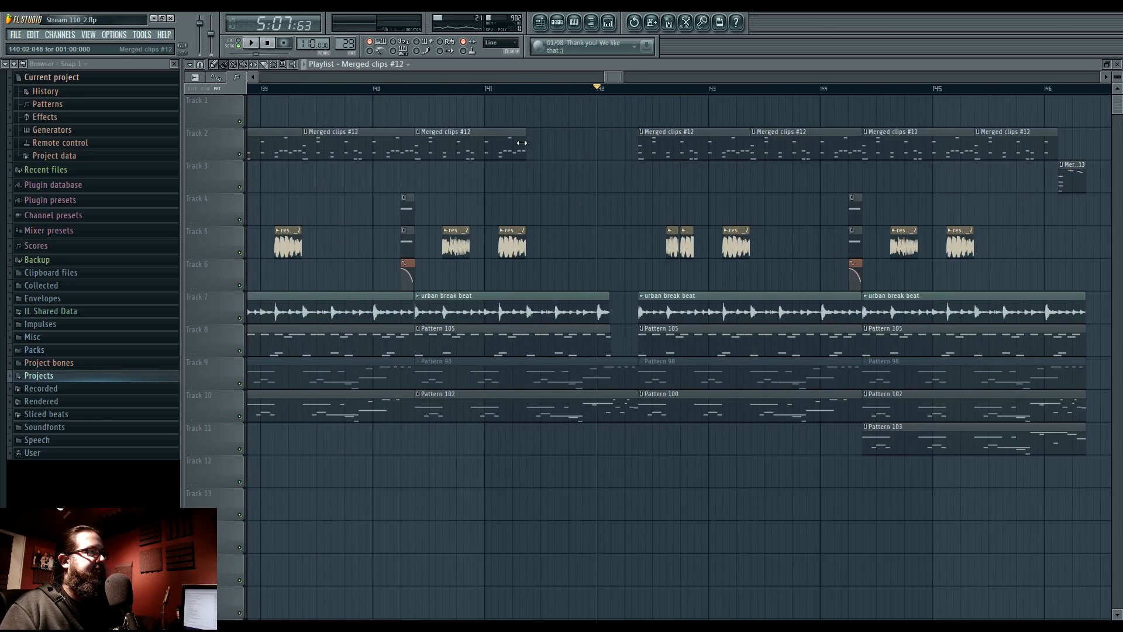
pyautogui.moveTo(537, 183); pyautogui.dragTo(539, 145)
pyautogui.press('space')
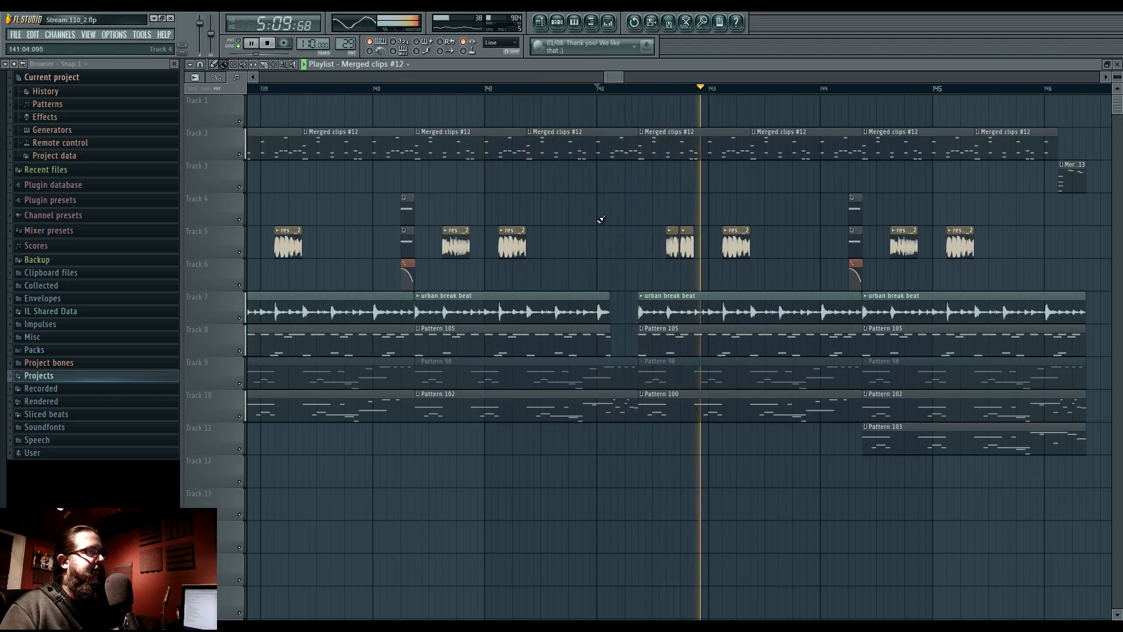
# Listen to the arrangement from bar 133 through the transition into the section after bar 138.
pyautogui.scroll(-4, 582, 232)
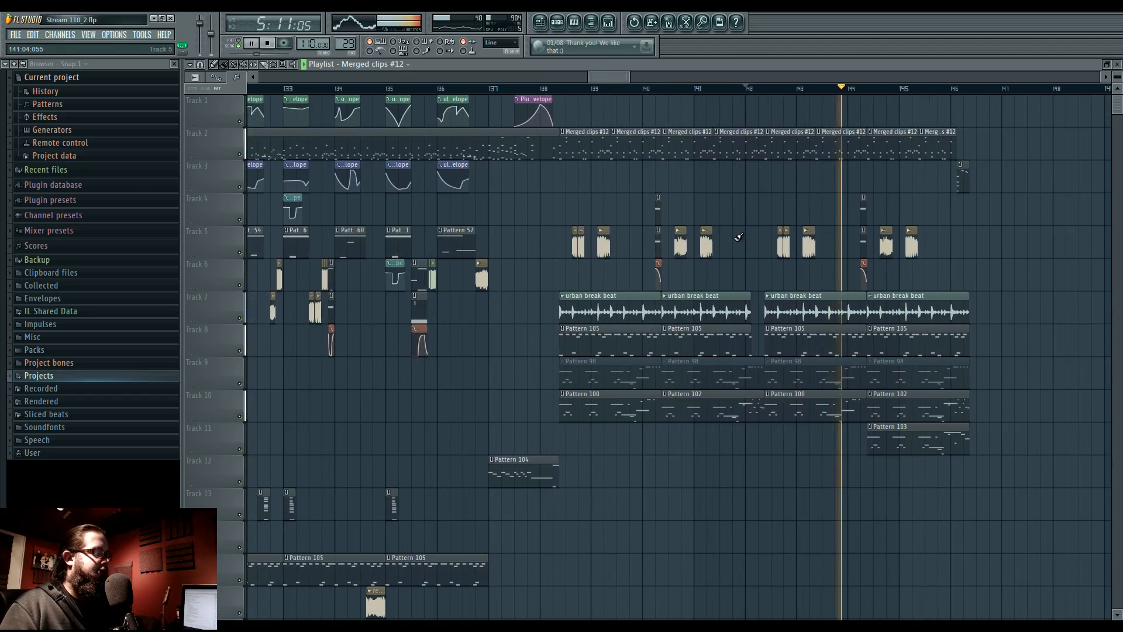
pyautogui.press('space')
pyautogui.scroll(-5, 520, 378)
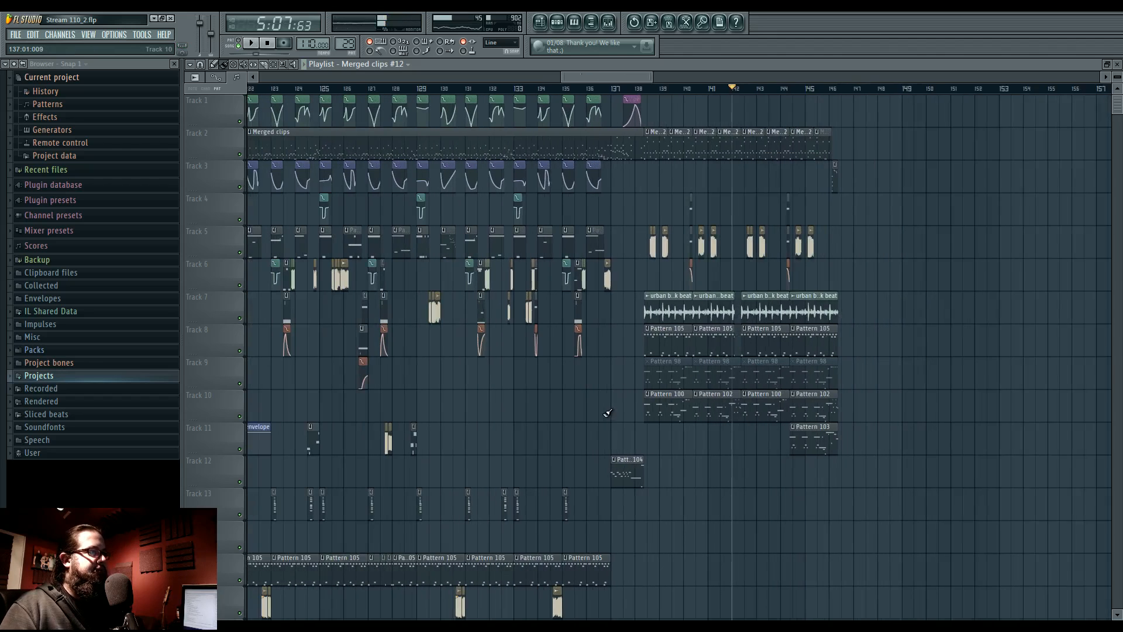
pyautogui.press('space')
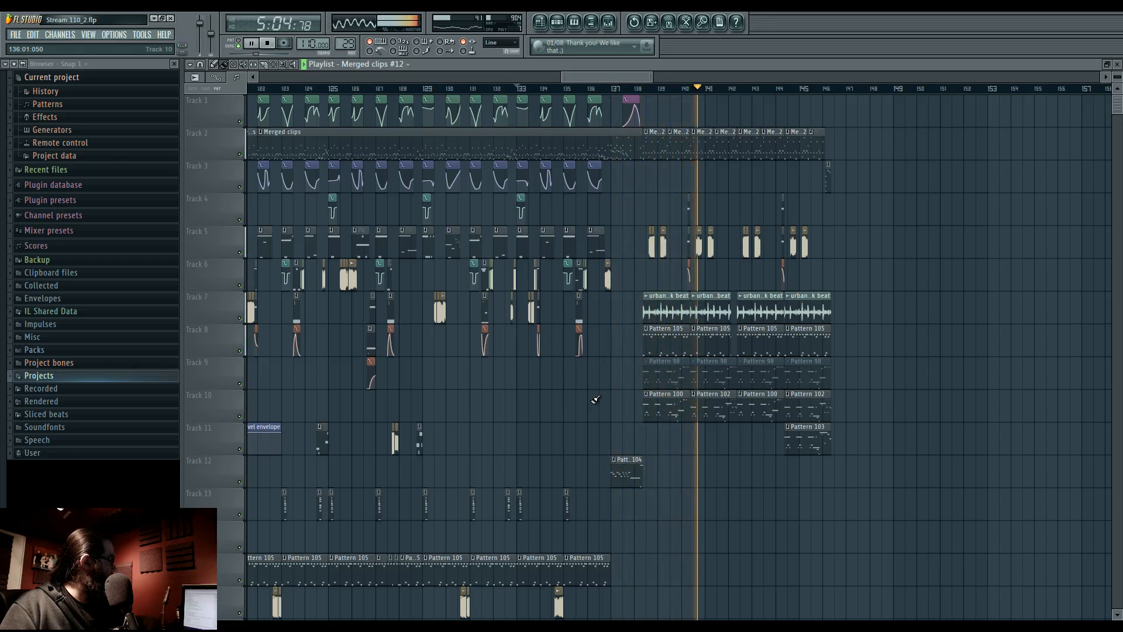
pyautogui.press('space')
pyautogui.press('space')
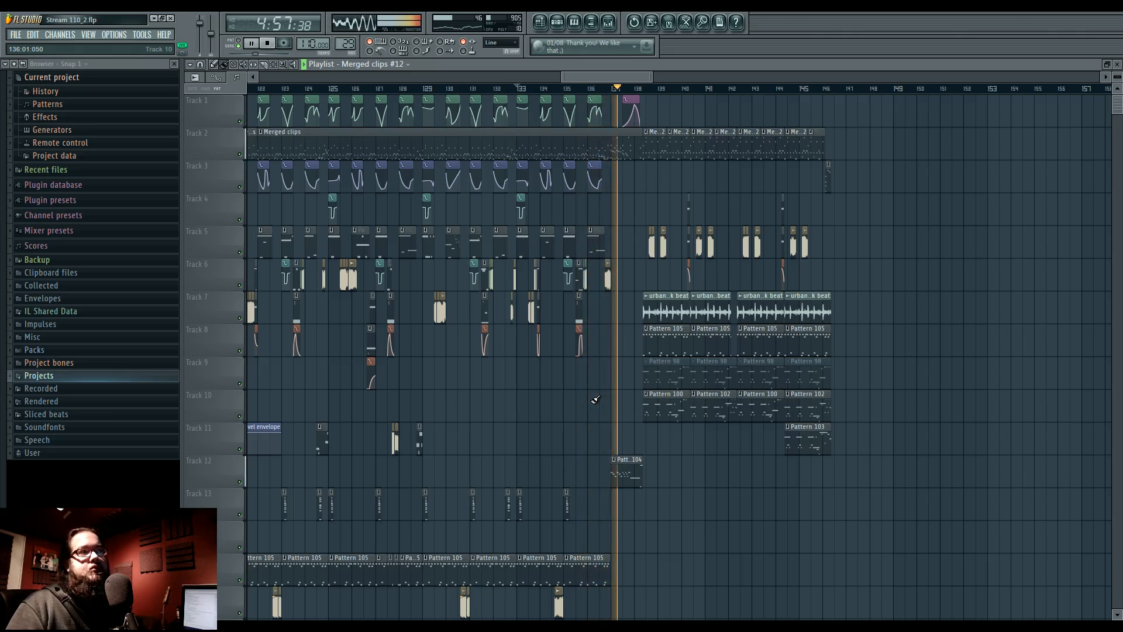
# Replay the transition from bar 136 into the section after bar 138.
pyautogui.scroll(3, 595, 399)
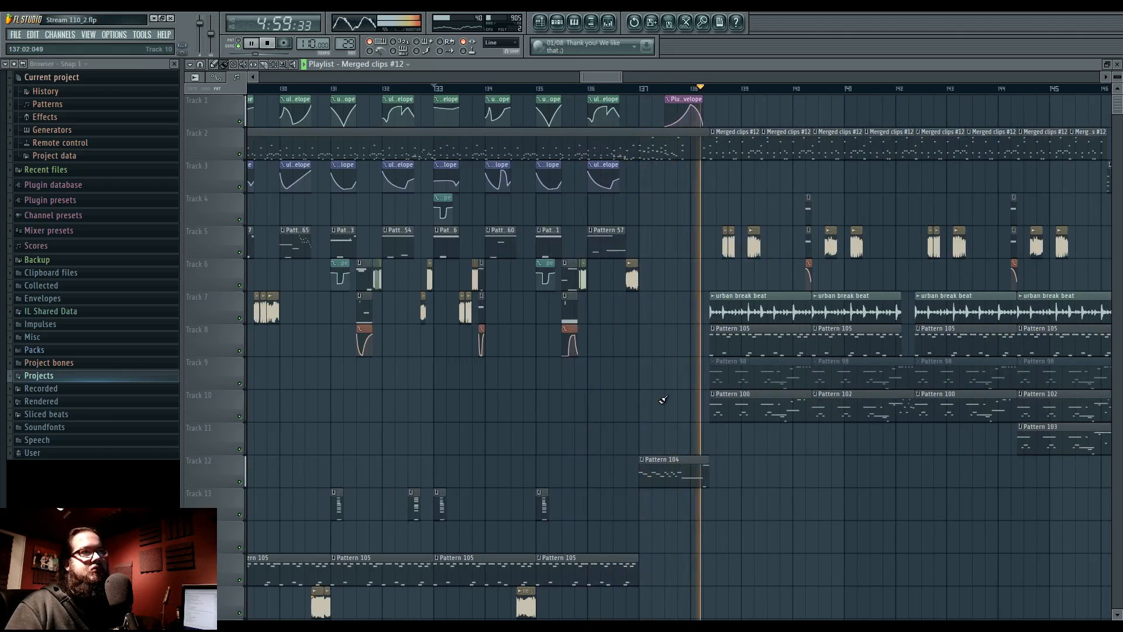
pyautogui.click(617, 87)
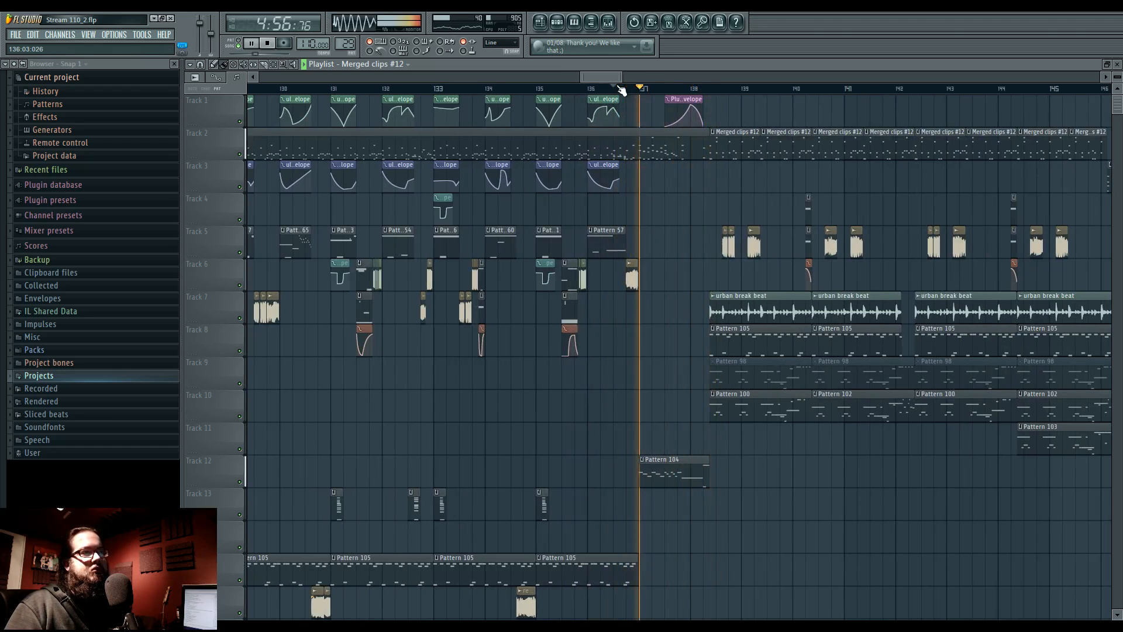
pyautogui.press('space')
pyautogui.press('space')
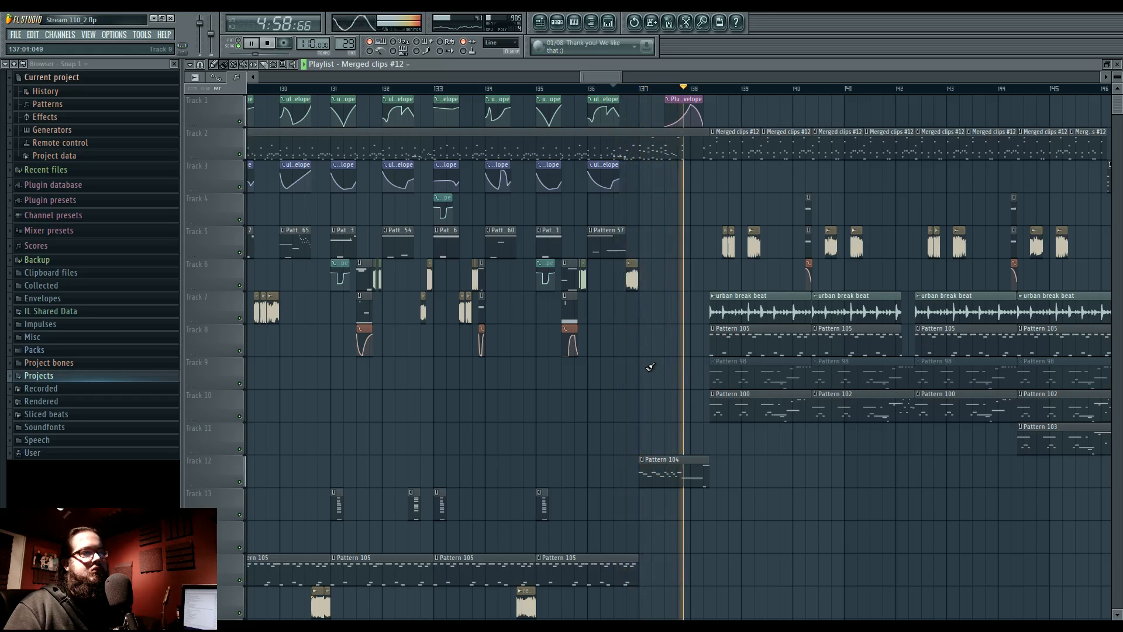
pyautogui.press('space')
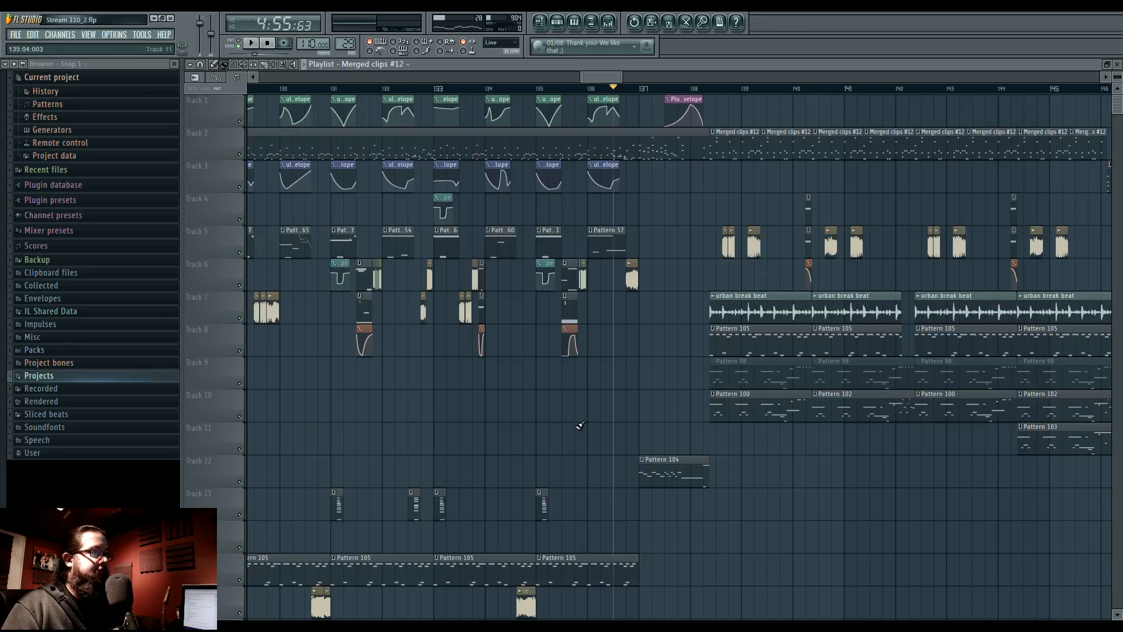
# Listen to the arrangement from bar 121 through to the end of the new section near bar 146.
pyautogui.scroll(-5, 579, 425)
pyautogui.moveTo(499, 307); pyautogui.dragTo(473, 144)
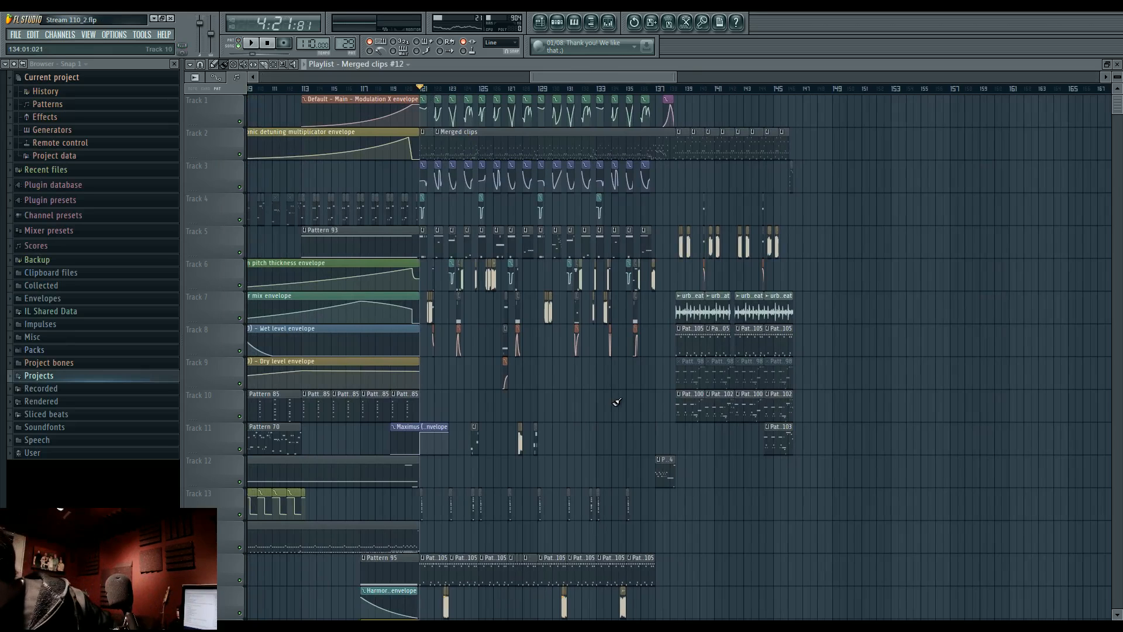
pyautogui.press('space')
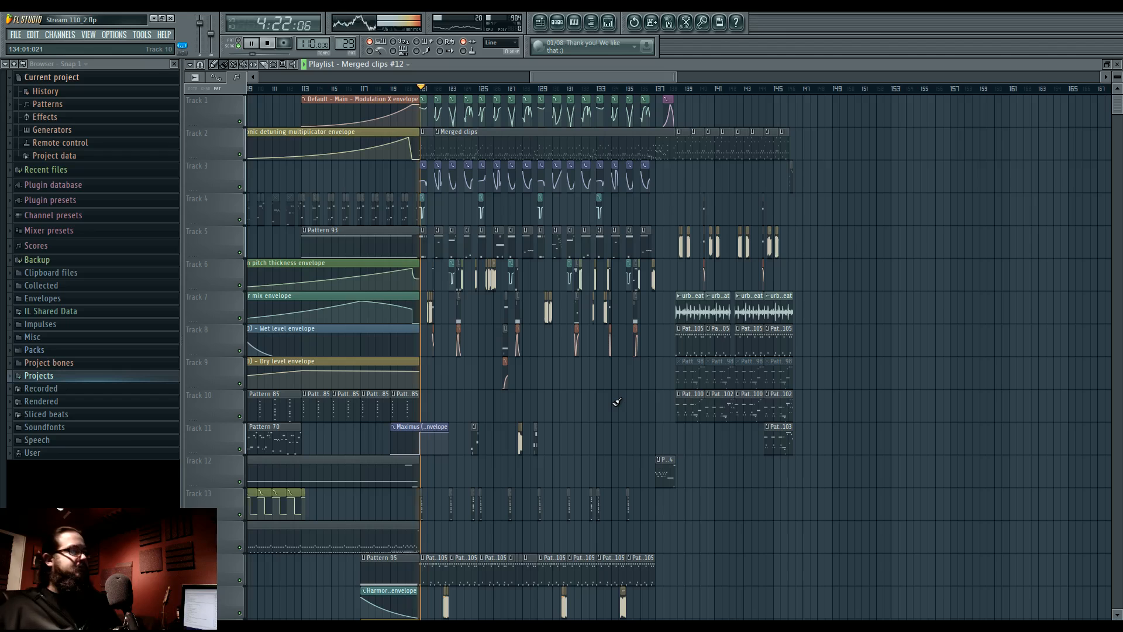
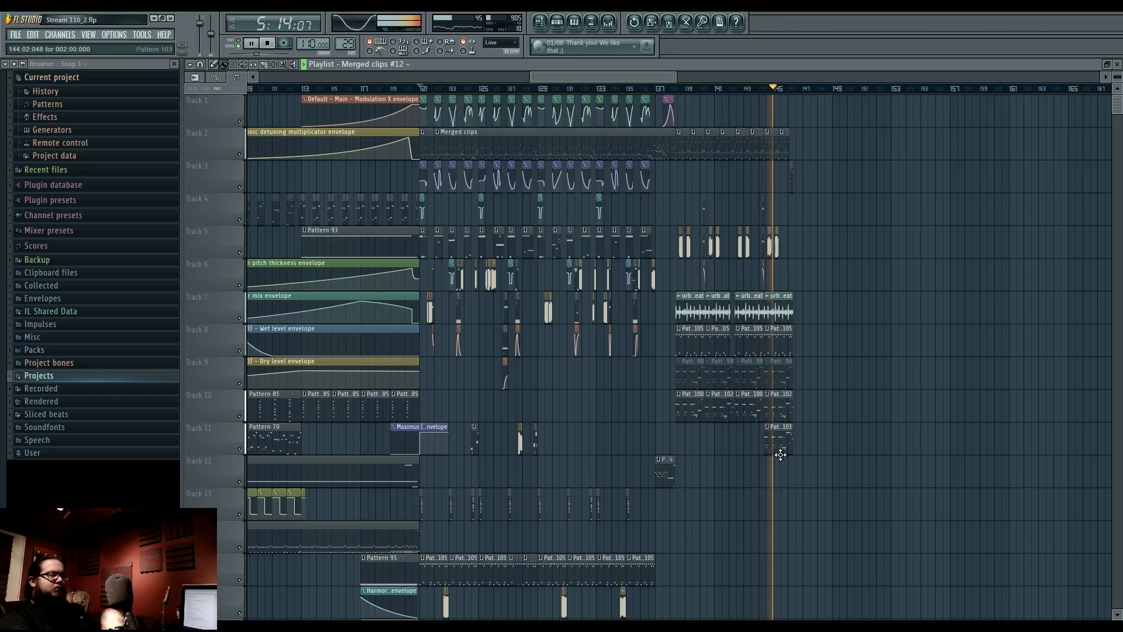
# Replace the last Pattern 102 clip on Track 10 with the Pattern 103 clip from Track 11, aligned to the same start.
pyautogui.scroll(5, 795, 471)
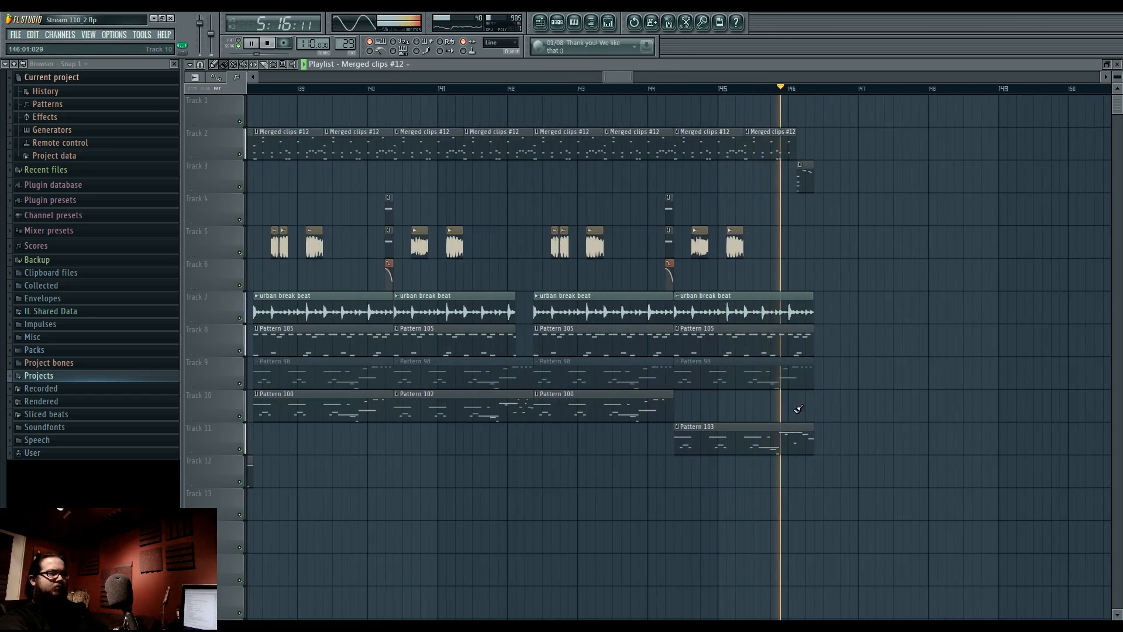
pyautogui.moveTo(730, 444); pyautogui.dragTo(725, 407)
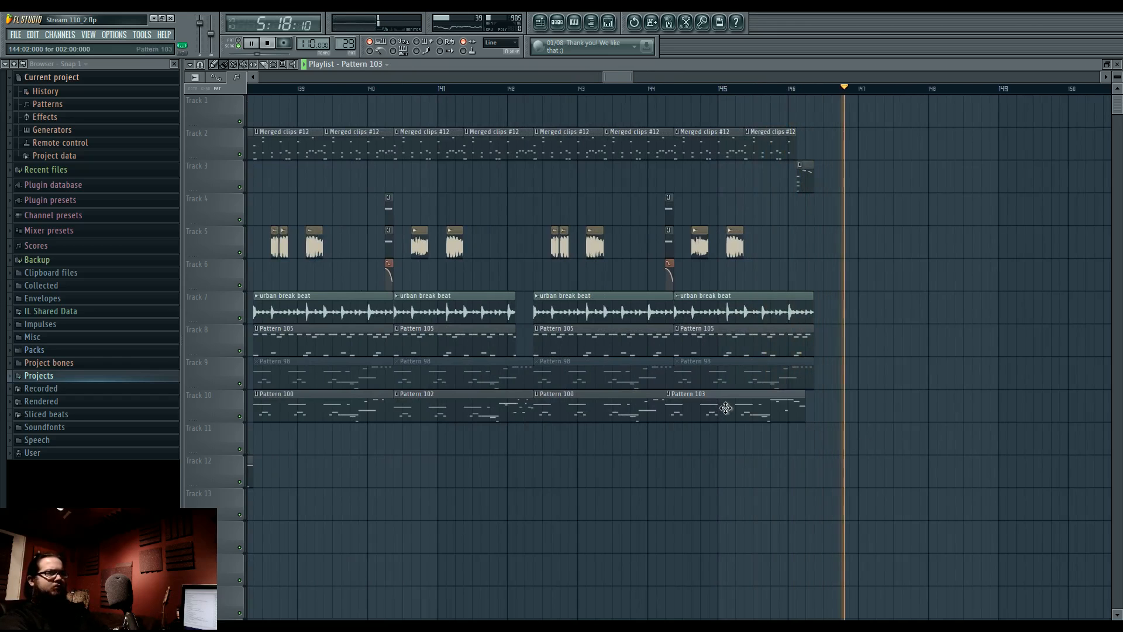
pyautogui.scroll(-3, 678, 466)
pyautogui.scroll(-3, 672, 462)
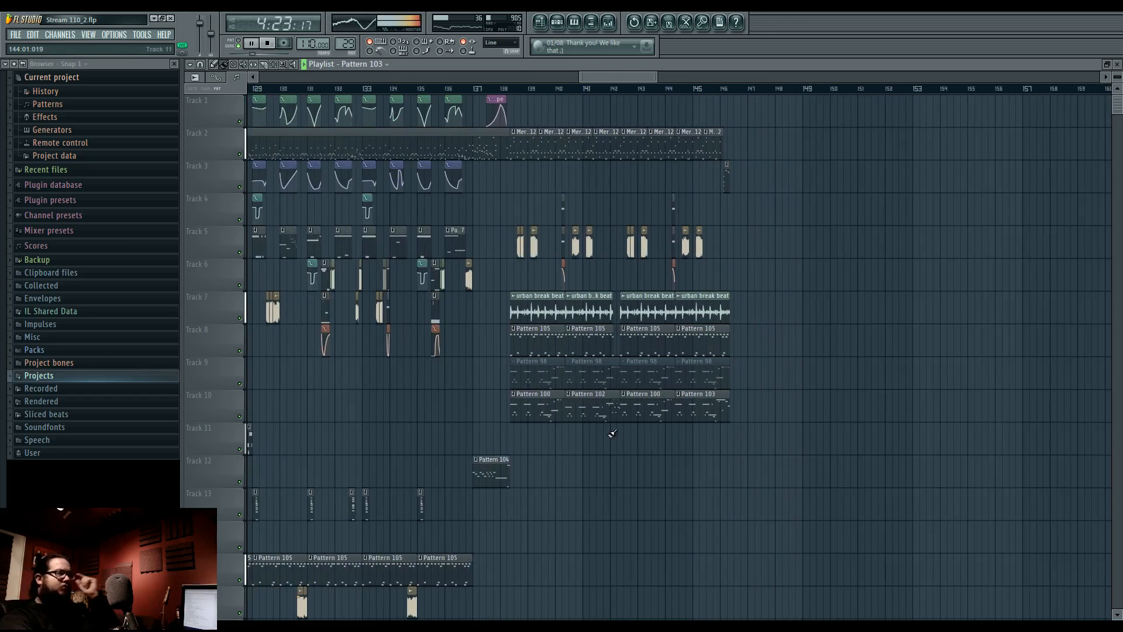
# Listen to the section after bar 138 and check the Plucky 3 #2 notes of Pattern 102 in the piano roll.
pyautogui.scroll(-3, 840, 476)
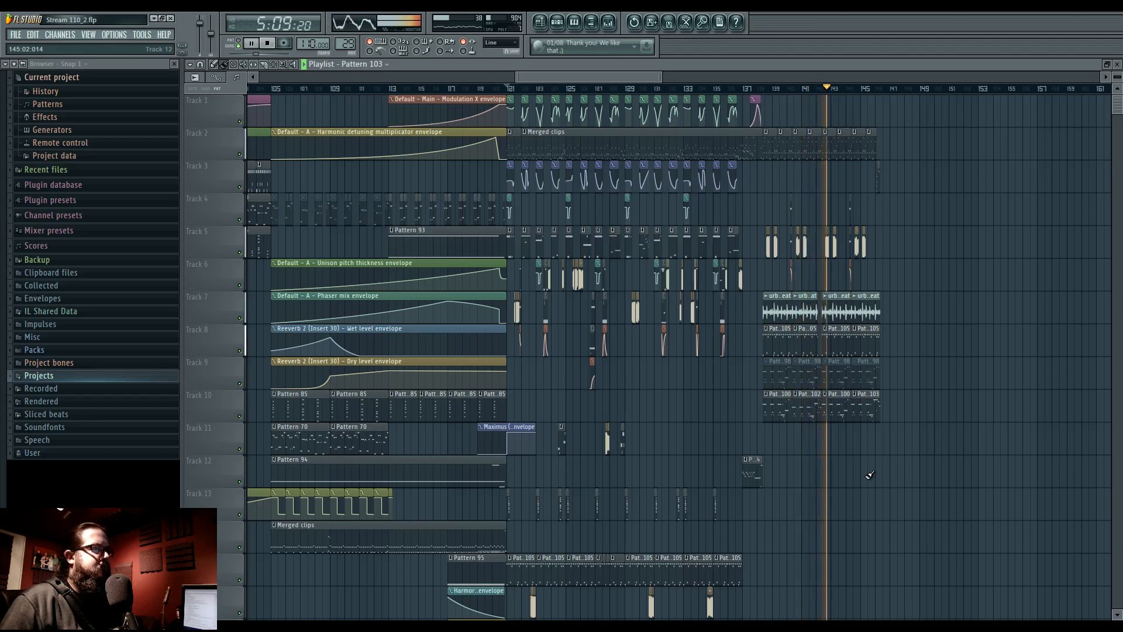
pyautogui.doubleClick(814, 405)
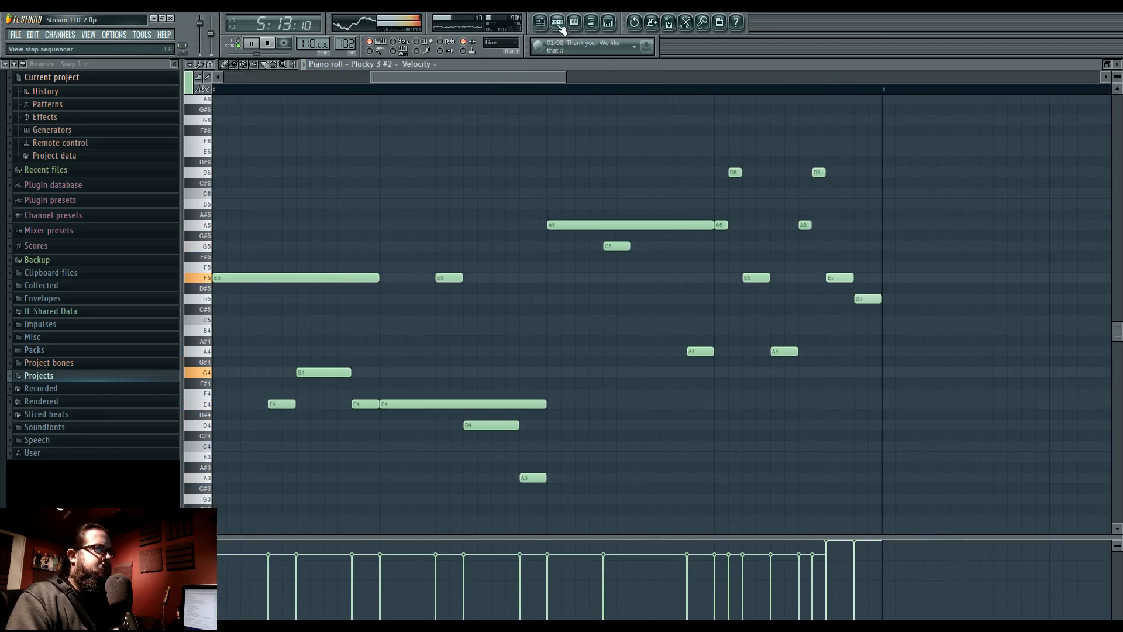
pyautogui.click(541, 24)
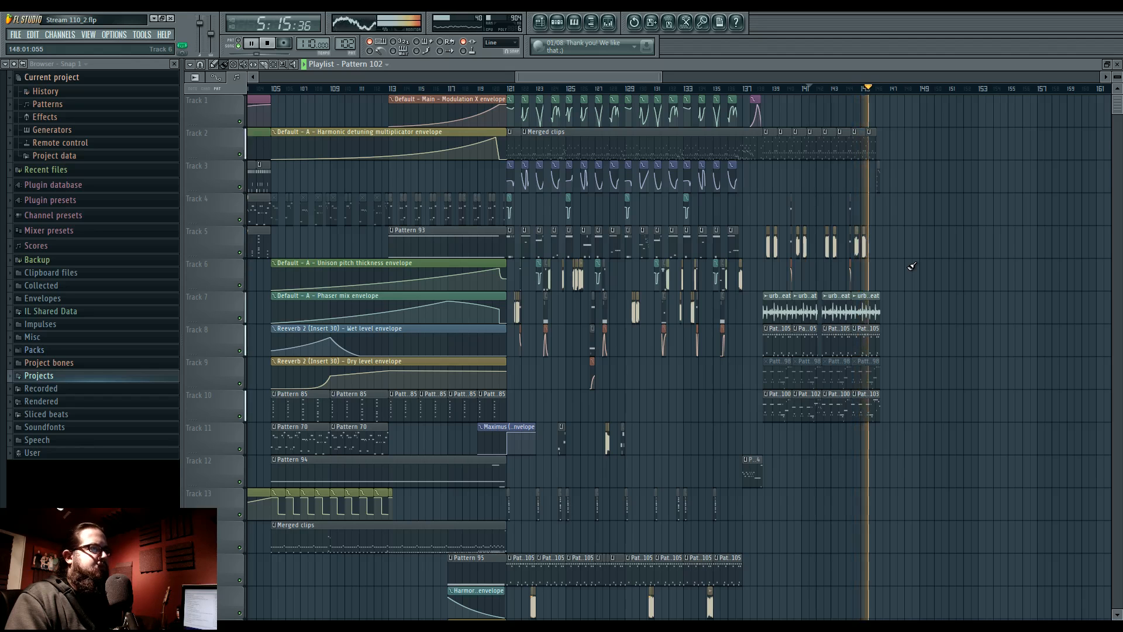
pyautogui.press('space')
# Duplicate all clips of the section from bar 138 to 146 directly behind it and clear the selection.
pyautogui.scroll(3, 881, 298)
pyautogui.moveTo(639, 97); pyautogui.dragTo(937, 413)
pyautogui.hotkey('ctrl', 'b')
pyautogui.rightClick(766, 488)
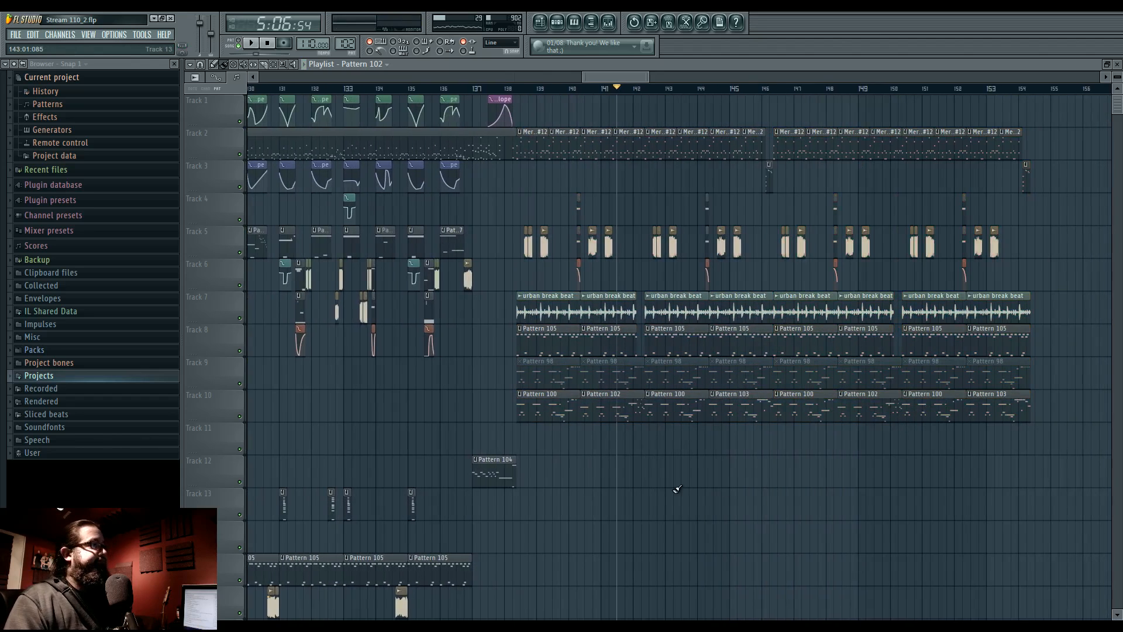
# Listen from bar 137 through the transition and the duplicated section, and replay the transition.
pyautogui.scroll(-4, 676, 488)
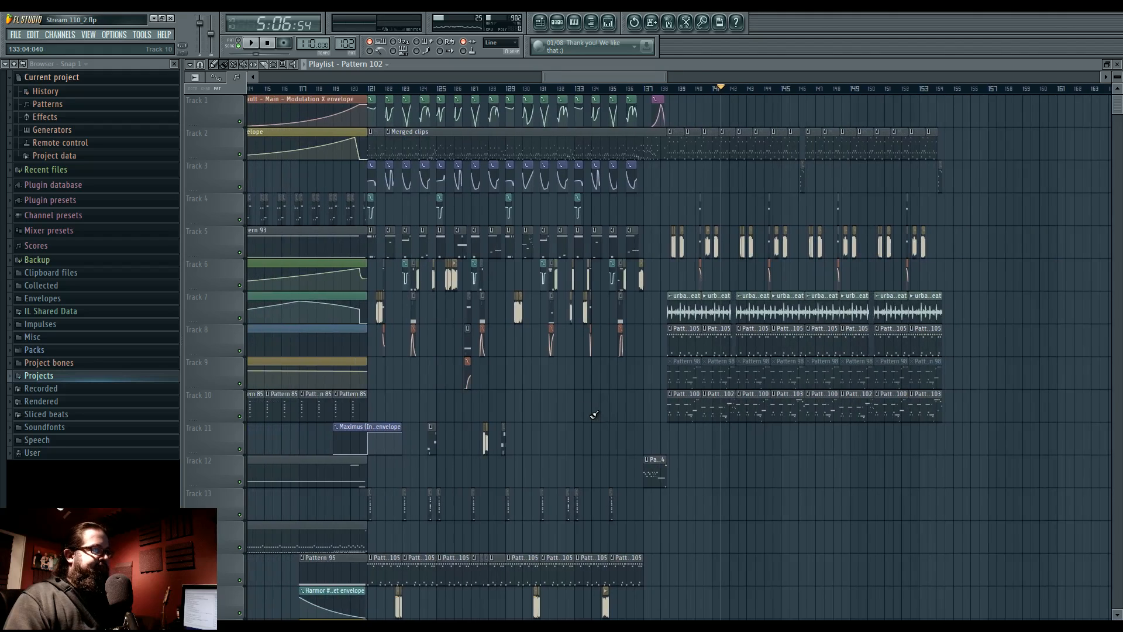
pyautogui.press('space')
pyautogui.click(645, 88)
pyautogui.scroll(4, 675, 497)
pyautogui.moveTo(724, 483); pyautogui.dragTo(687, 479)
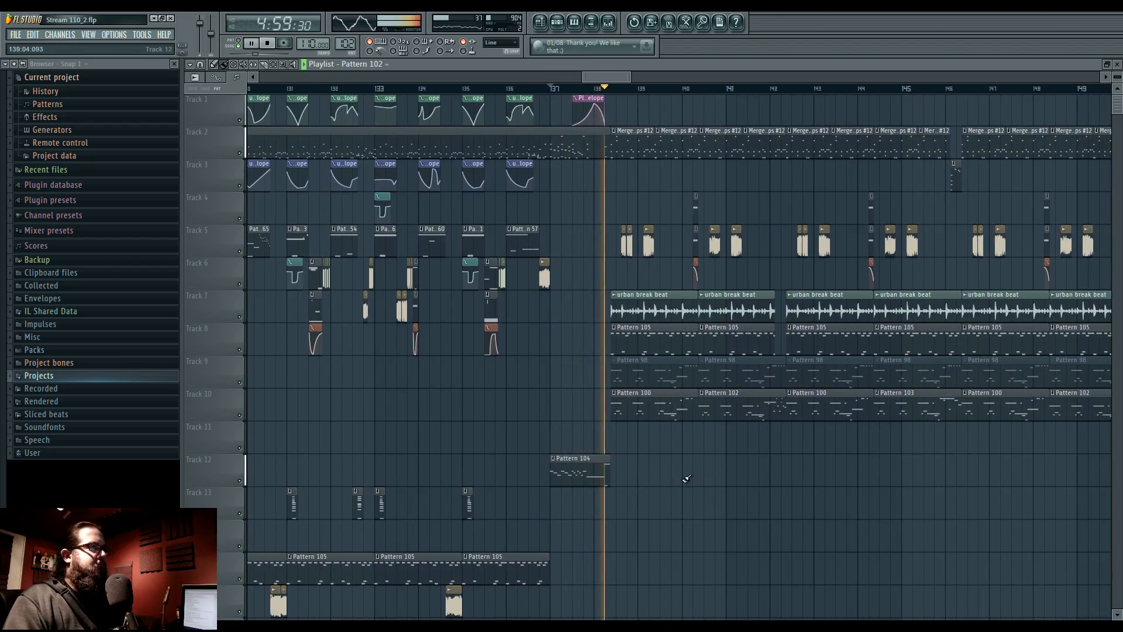
pyautogui.moveTo(757, 461); pyautogui.dragTo(612, 464)
pyautogui.scroll(-1, 612, 464)
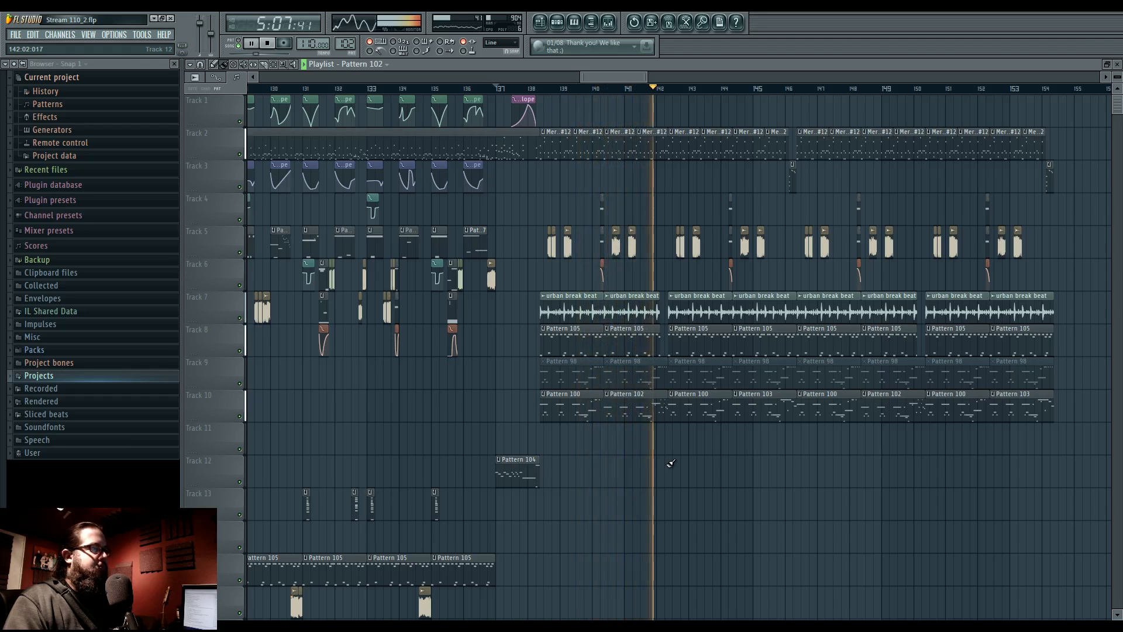
pyautogui.moveTo(759, 466); pyautogui.dragTo(649, 465)
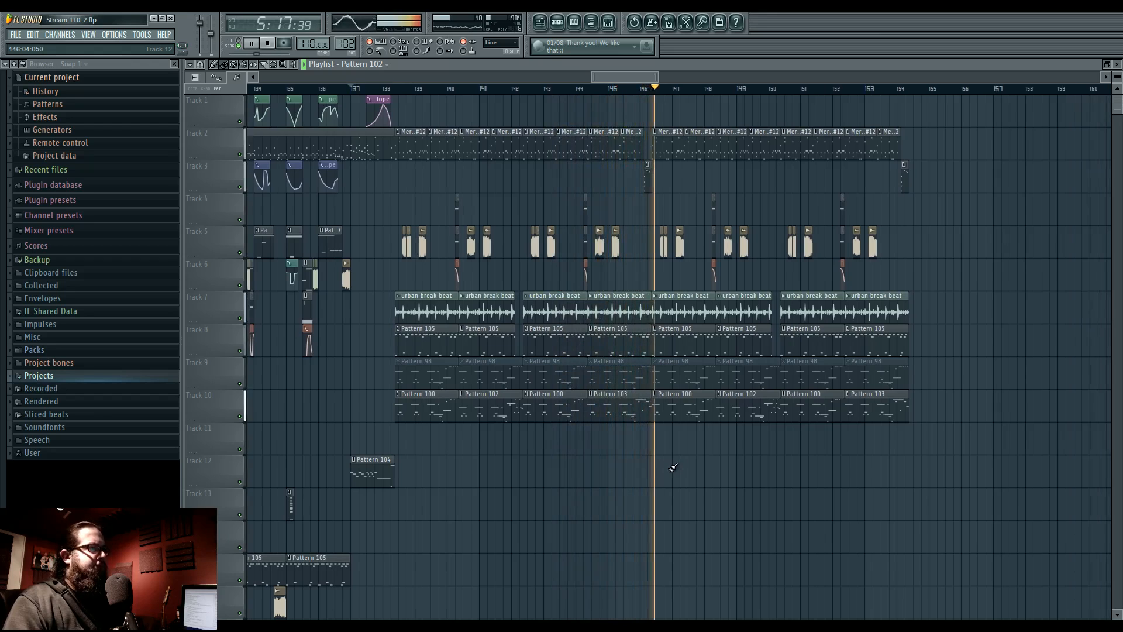
pyautogui.moveTo(599, 459); pyautogui.dragTo(758, 476)
pyautogui.press('space')
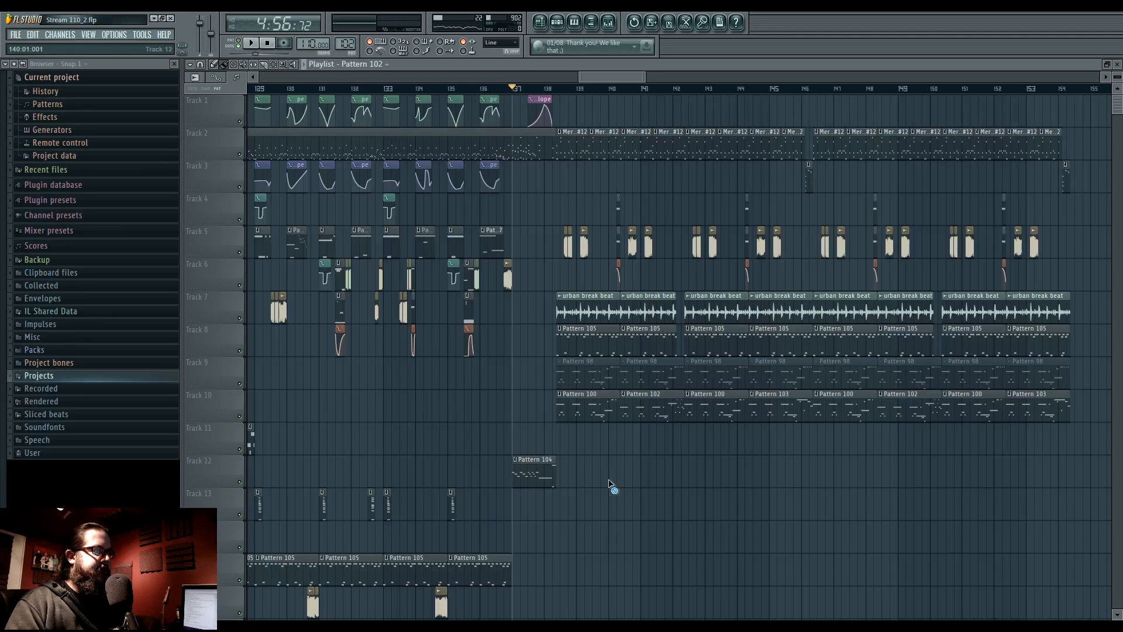
pyautogui.press('space')
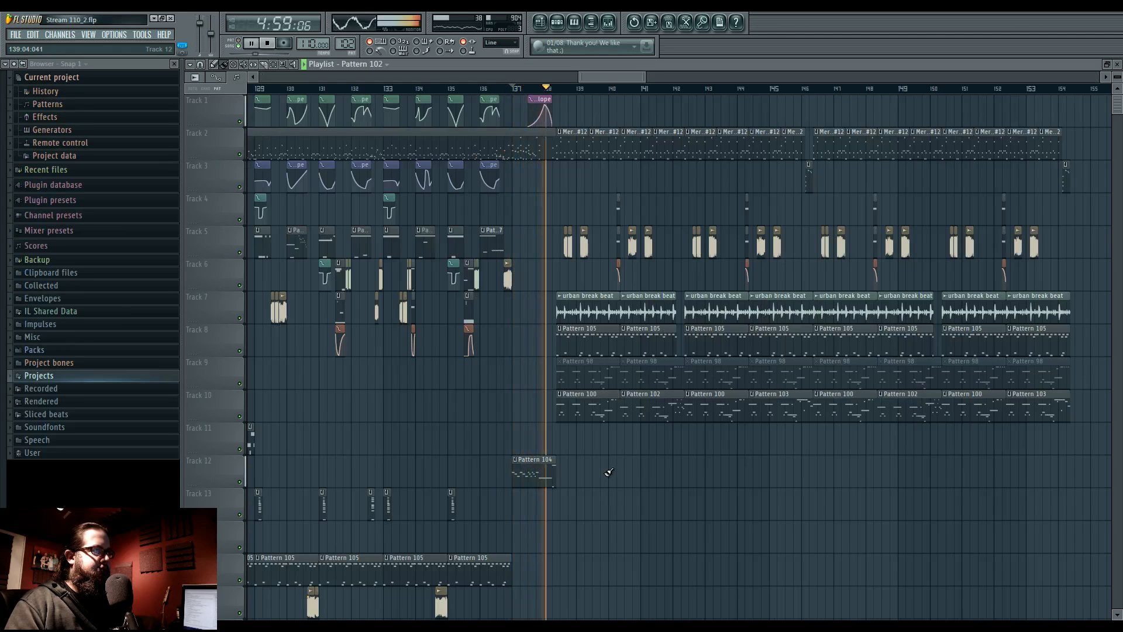
pyautogui.press('space')
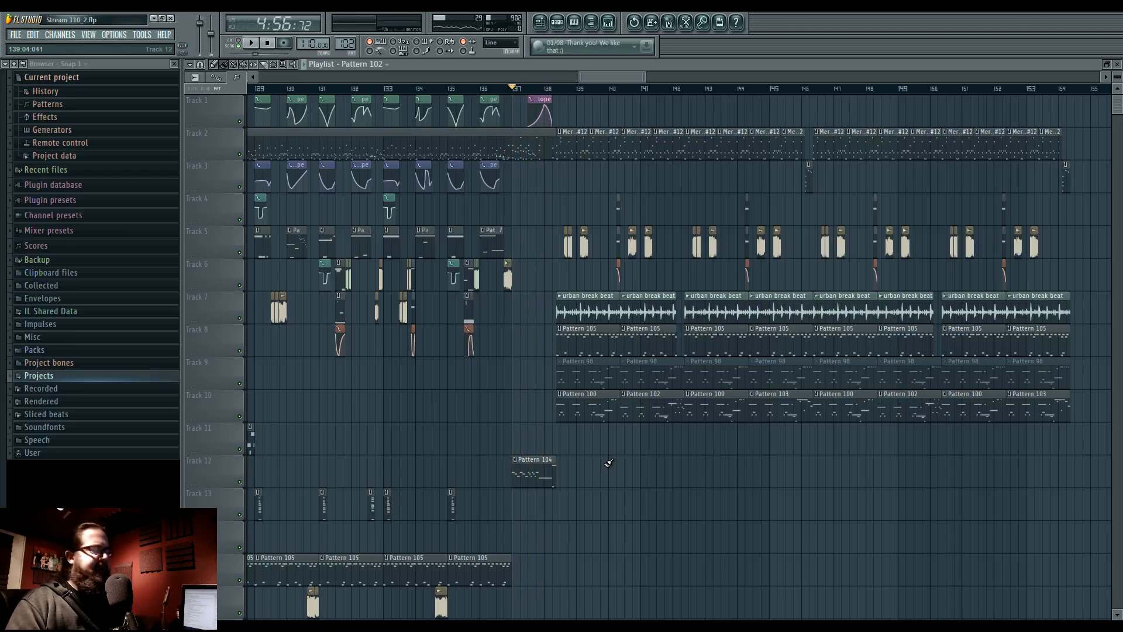
pyautogui.moveTo(482, 389); pyautogui.dragTo(500, 391)
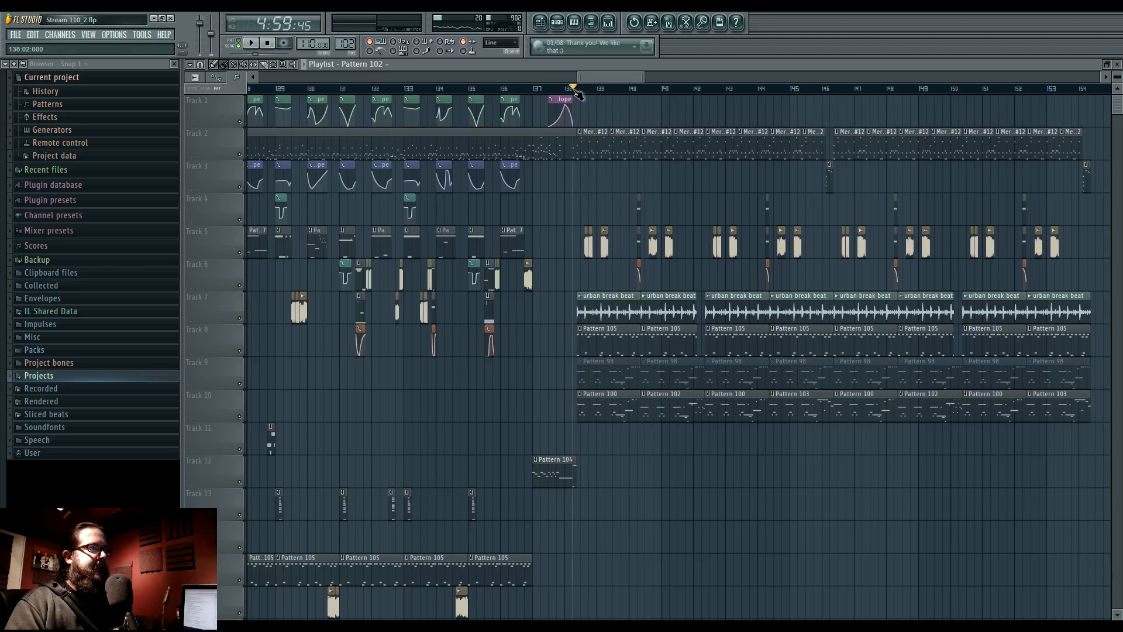
pyautogui.scroll(8, 574, 304)
pyautogui.scroll(-3, 632, 337)
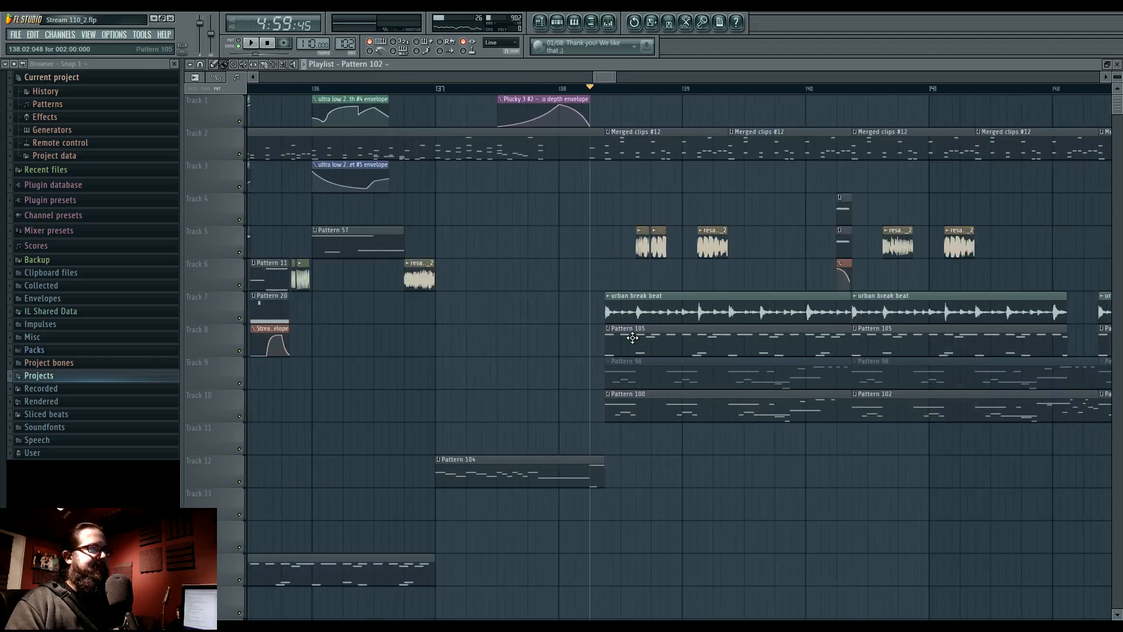
pyautogui.scroll(-2, 632, 337)
pyautogui.scroll(-4, 773, 475)
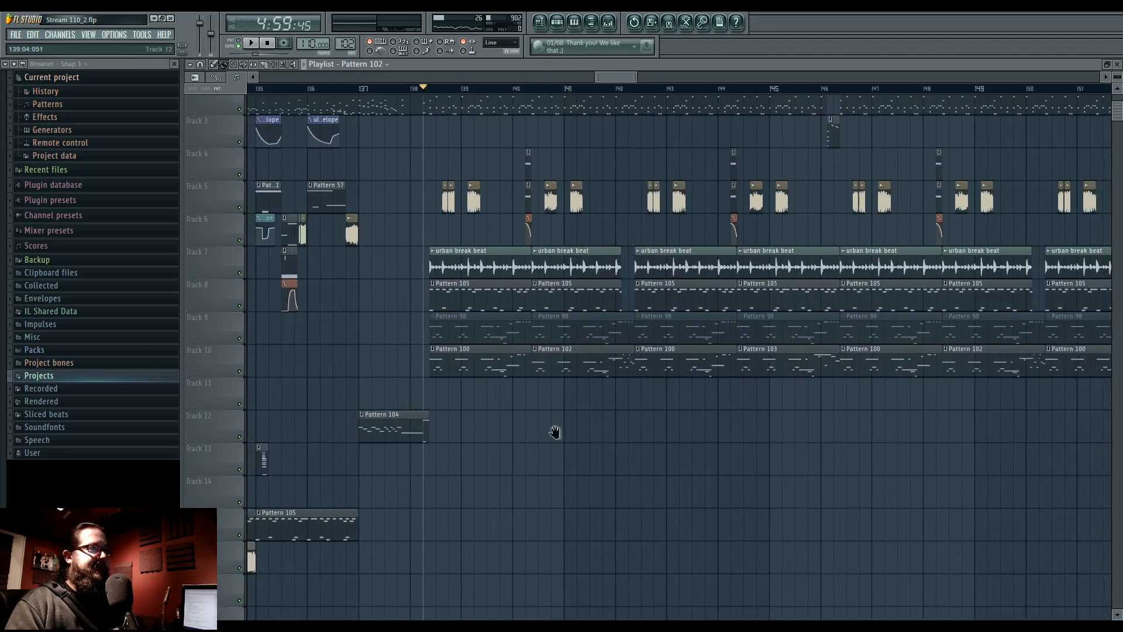
pyautogui.moveTo(561, 462); pyautogui.dragTo(529, 466)
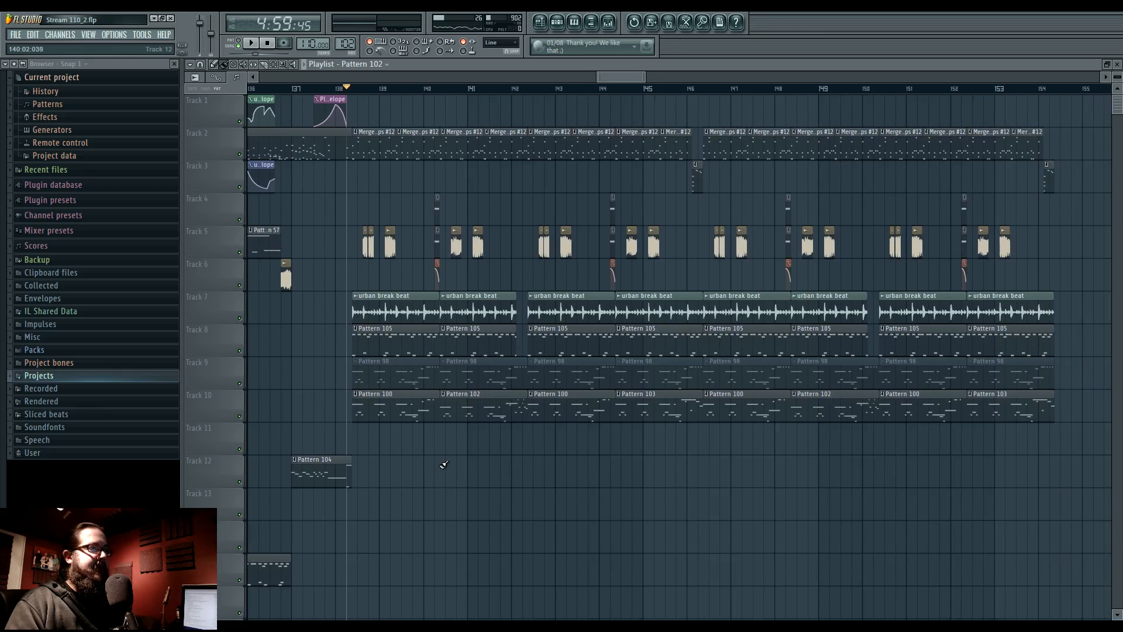
pyautogui.moveTo(443, 464); pyautogui.dragTo(531, 459)
# Add a new Harmor channel to the project and show its spectral visual feedback display.
pyautogui.click(557, 23)
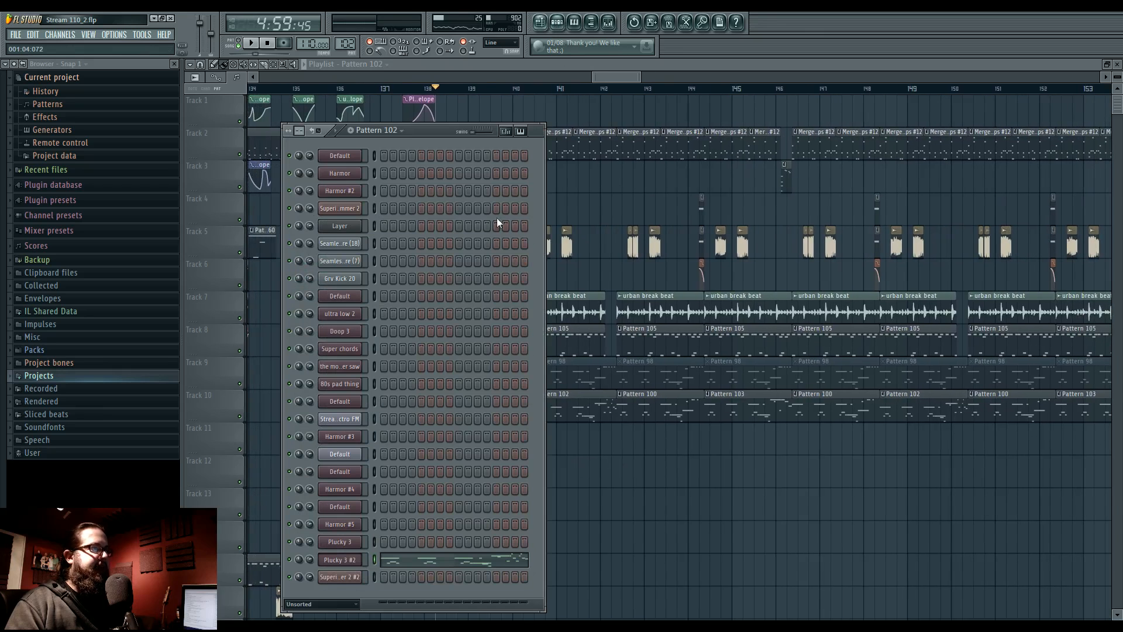
pyautogui.click(60, 34)
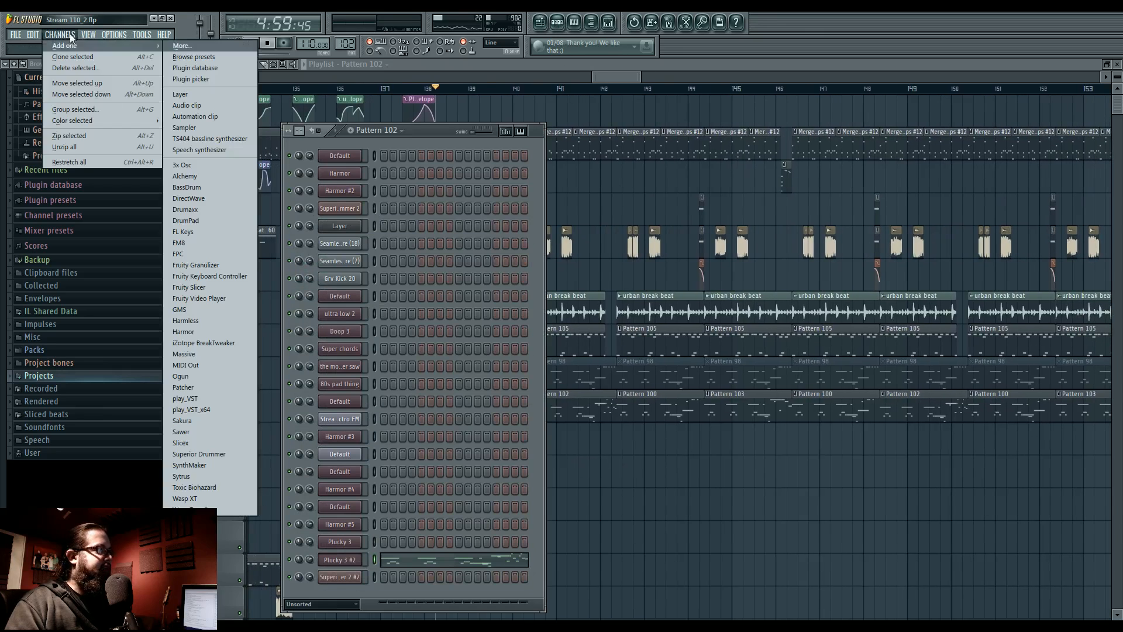
pyautogui.click(225, 332)
pyautogui.moveTo(500, 315); pyautogui.dragTo(459, 145)
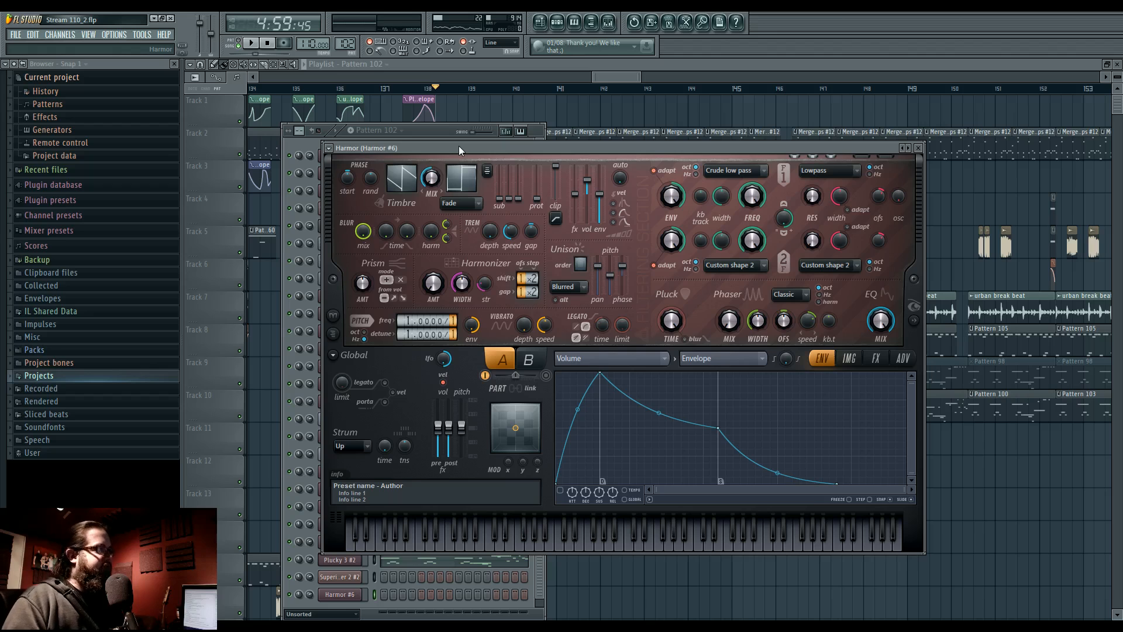
pyautogui.click(914, 321)
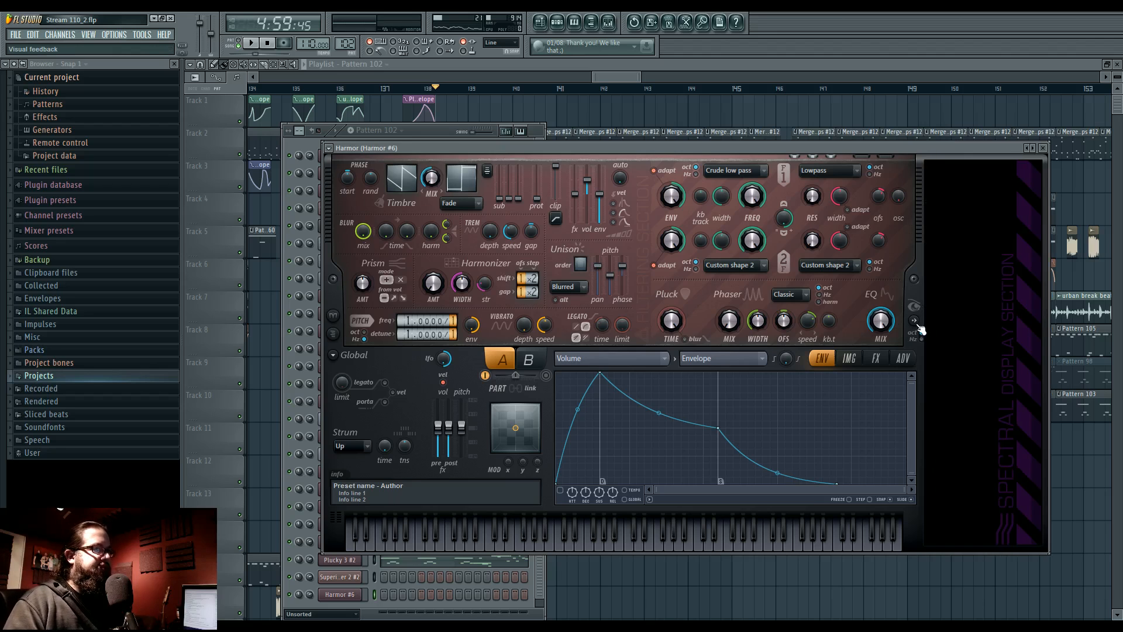
# Load the Good lead 1 preset into the new Harmor channel and audition it.
pyautogui.click(321, 149)
pyautogui.moveTo(345, 182)
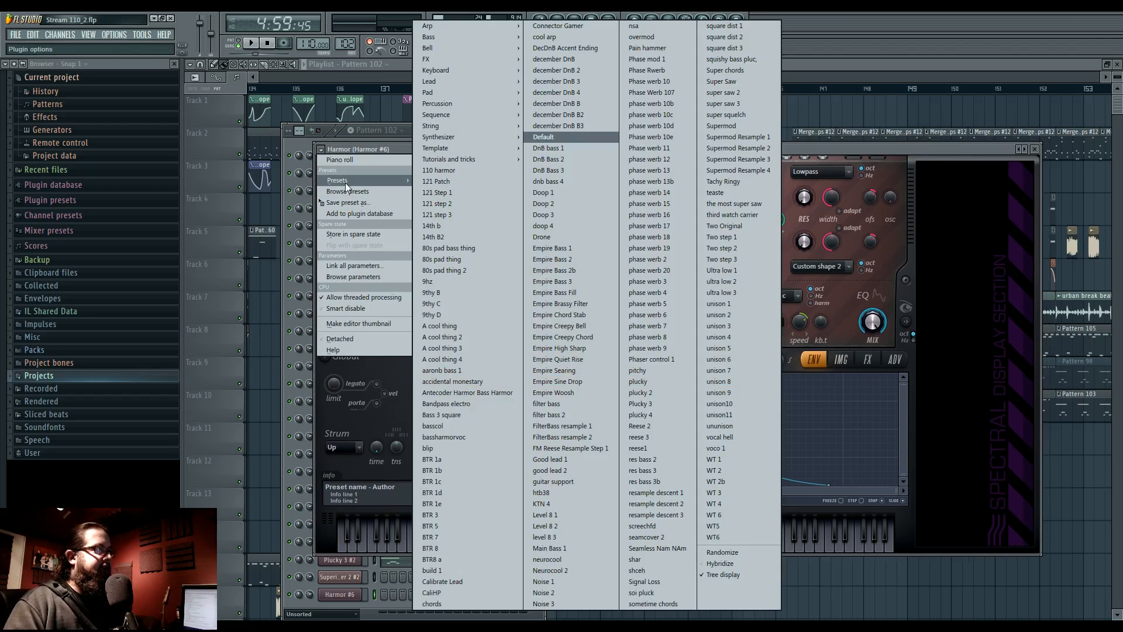
pyautogui.click(366, 149)
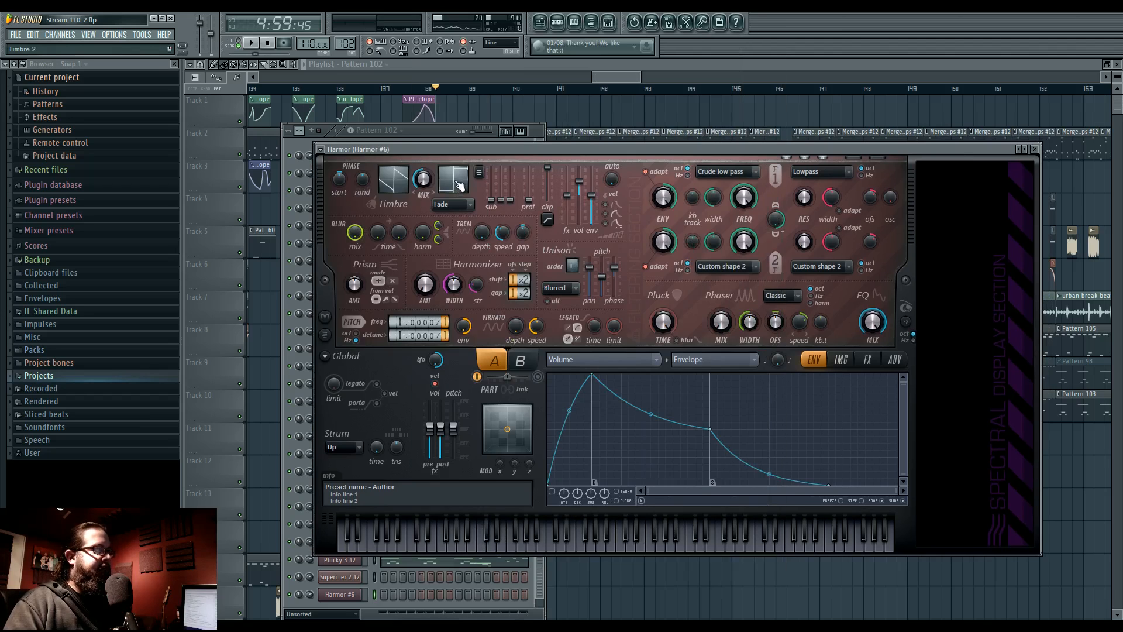
pyautogui.moveTo(455, 158); pyautogui.dragTo(452, 161)
pyautogui.click(320, 160)
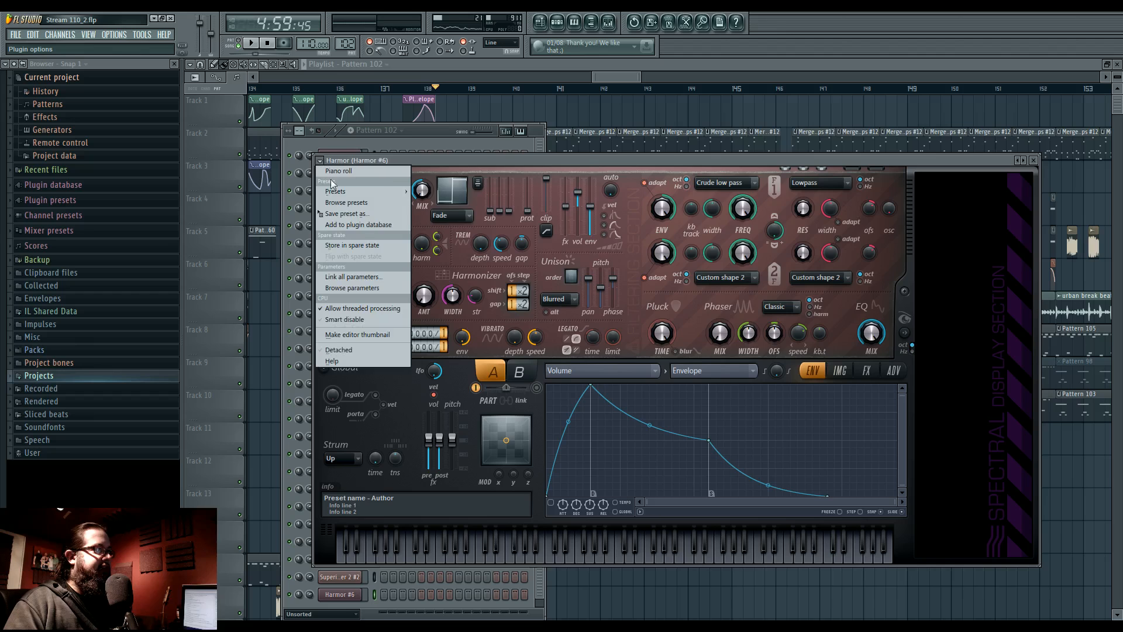
pyautogui.moveTo(345, 191)
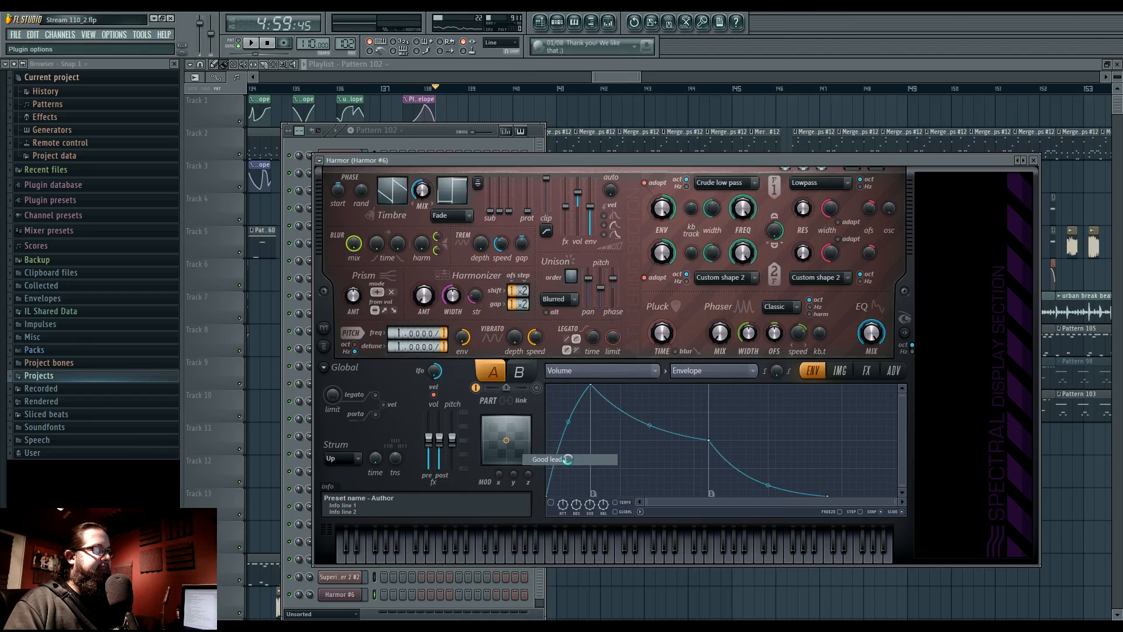
pyautogui.click(556, 459)
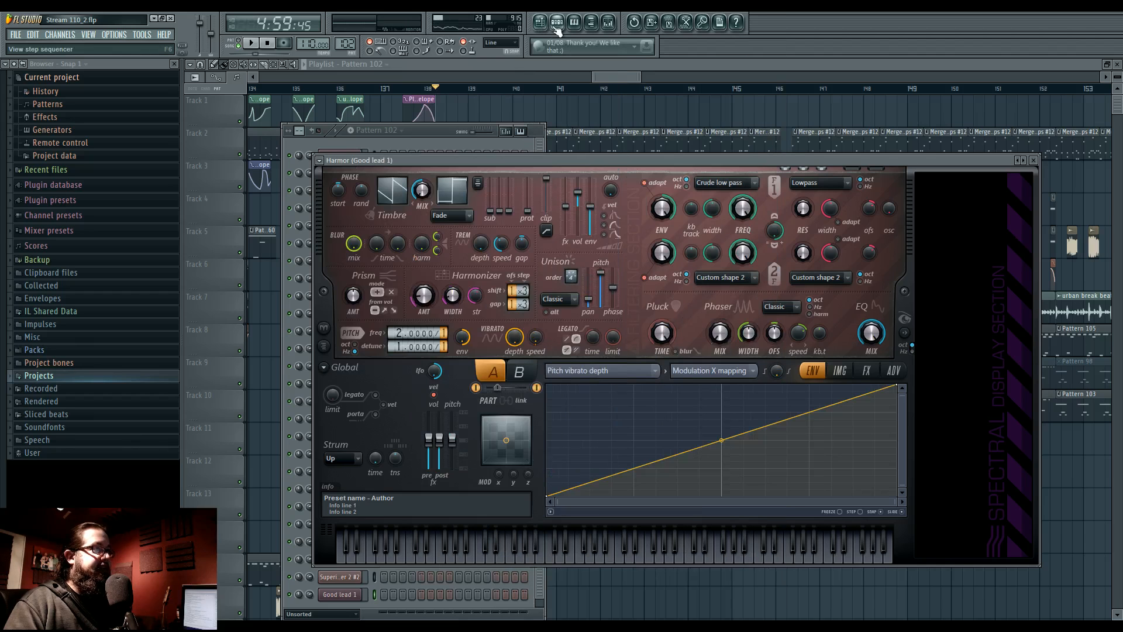
pyautogui.click(555, 25)
pyautogui.click(351, 595)
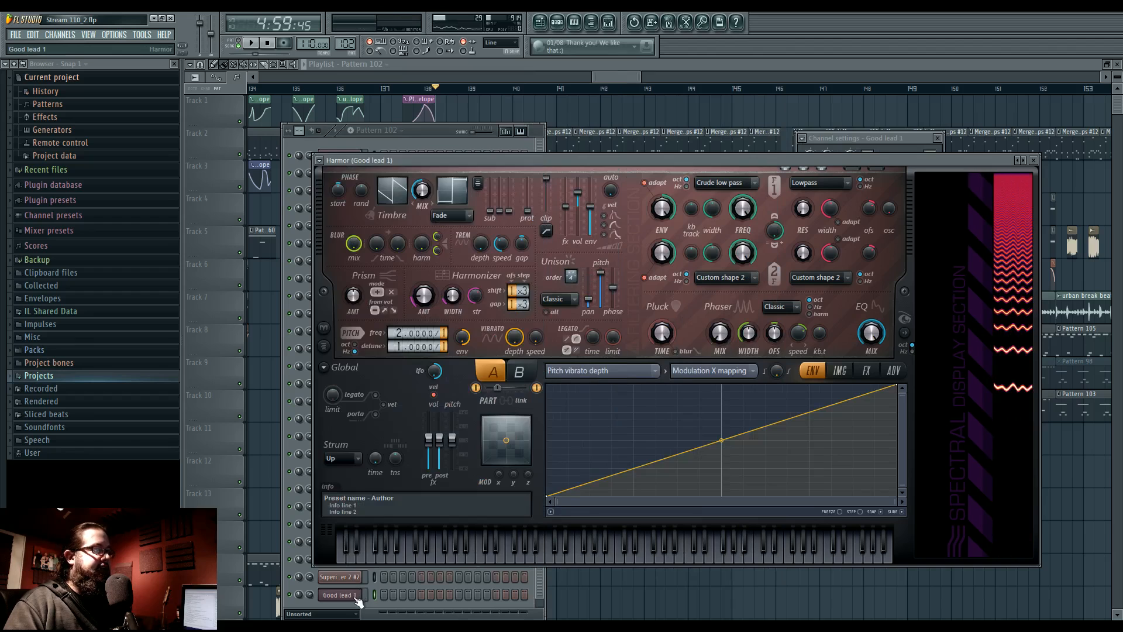
# Route the Good lead 1 channel to mixer insert 52 and return to the Harmor editor.
pyautogui.click(927, 157)
pyautogui.click(929, 156)
pyautogui.moveTo(929, 156); pyautogui.dragTo(930, 162)
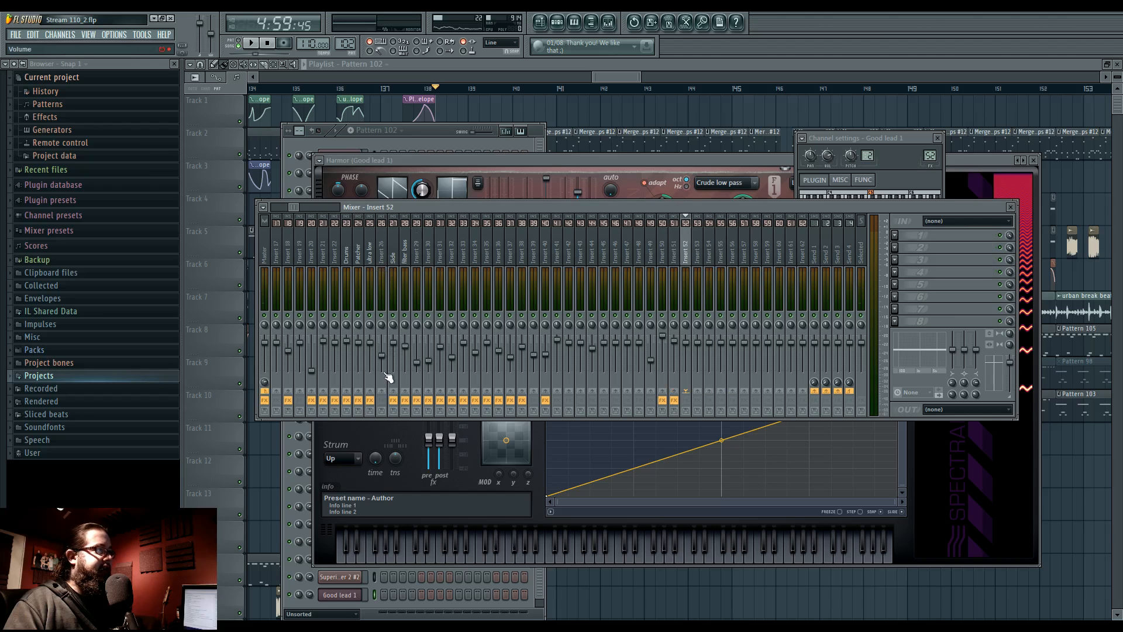
pyautogui.click(535, 500)
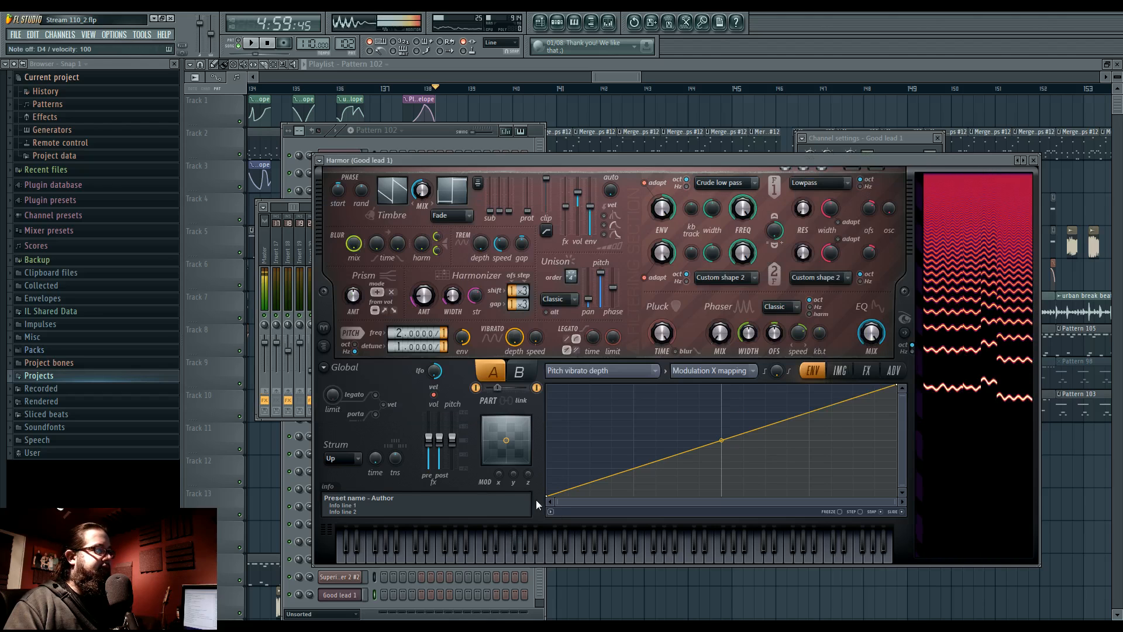
# Compare parts A and B of the lead, and isolate part A while adjusting the part mix.
pyautogui.click(519, 371)
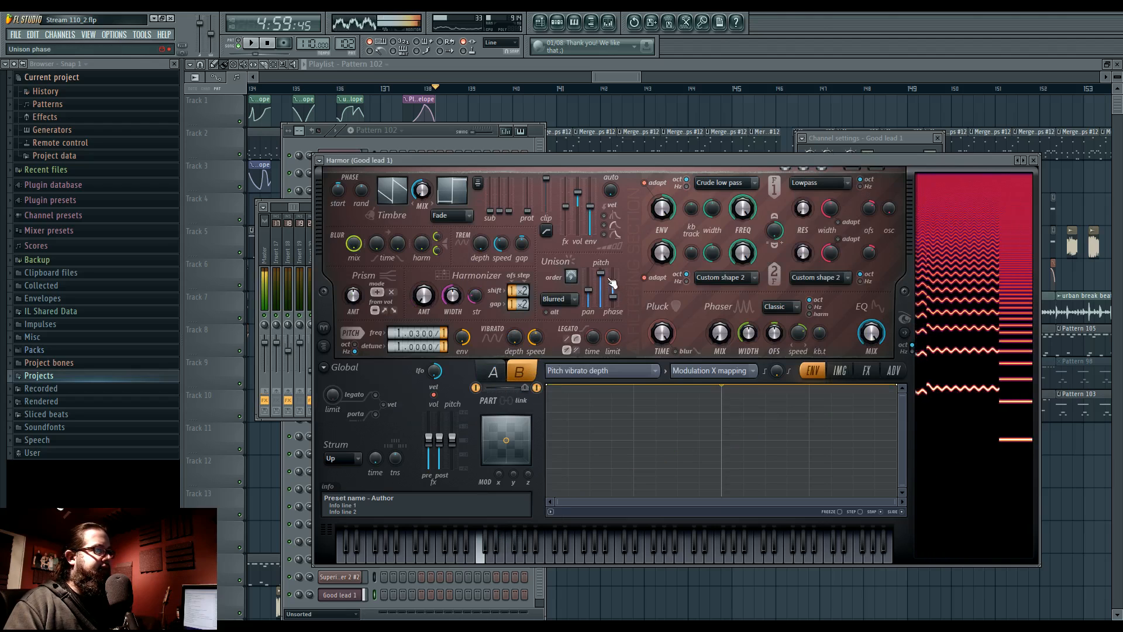
pyautogui.click(503, 373)
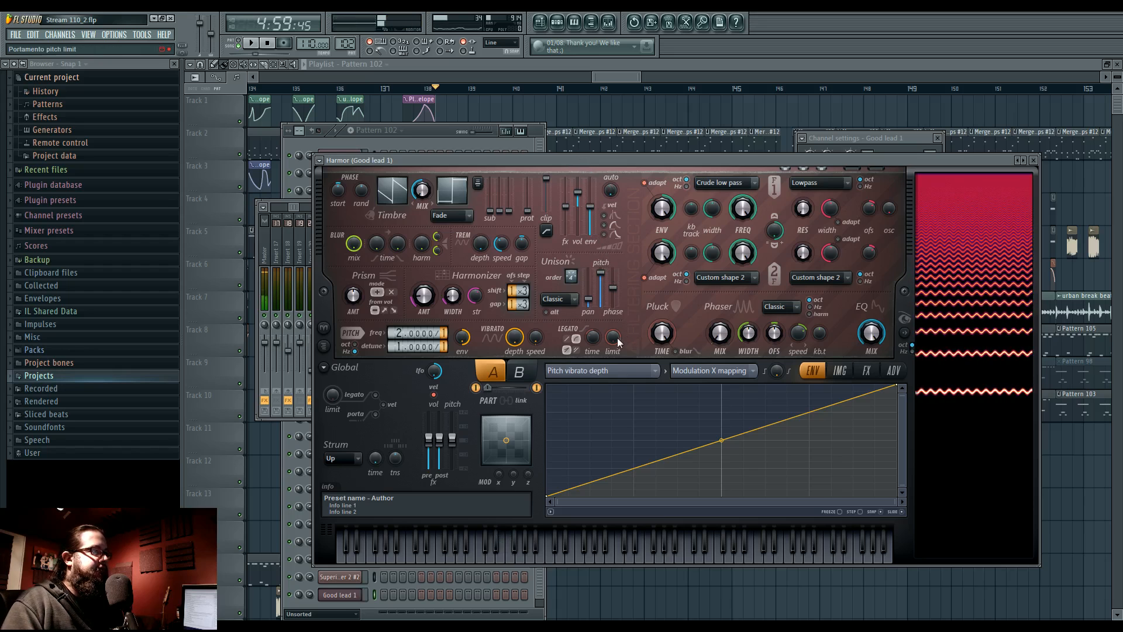
pyautogui.click(646, 371)
pyautogui.click(837, 317)
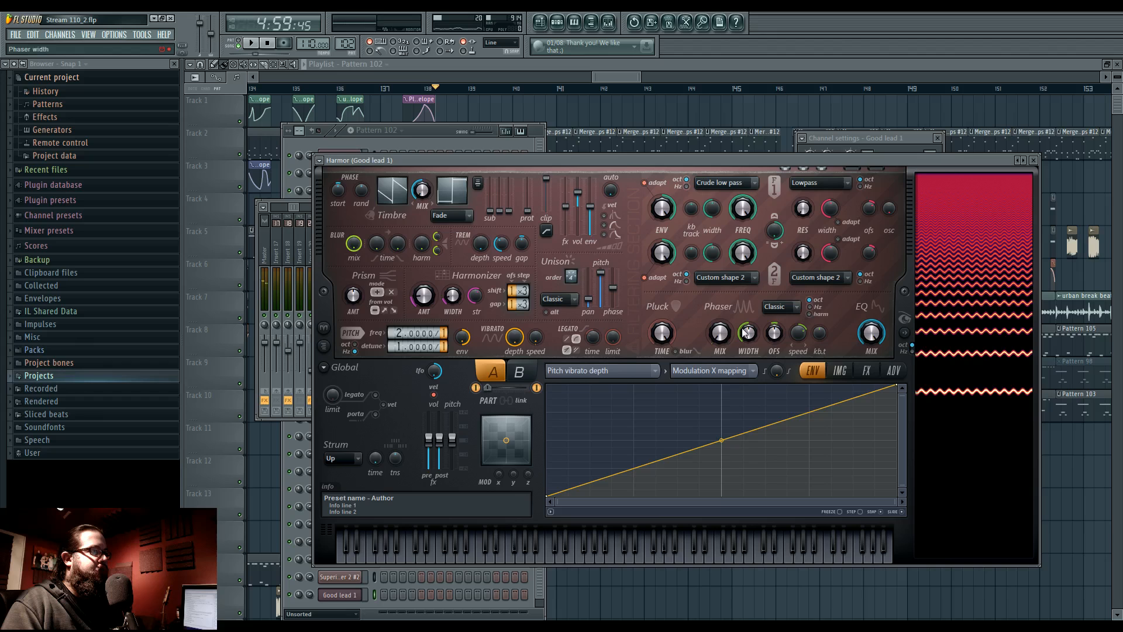
pyautogui.click(728, 371)
pyautogui.click(723, 373)
pyautogui.moveTo(486, 395); pyautogui.dragTo(498, 391)
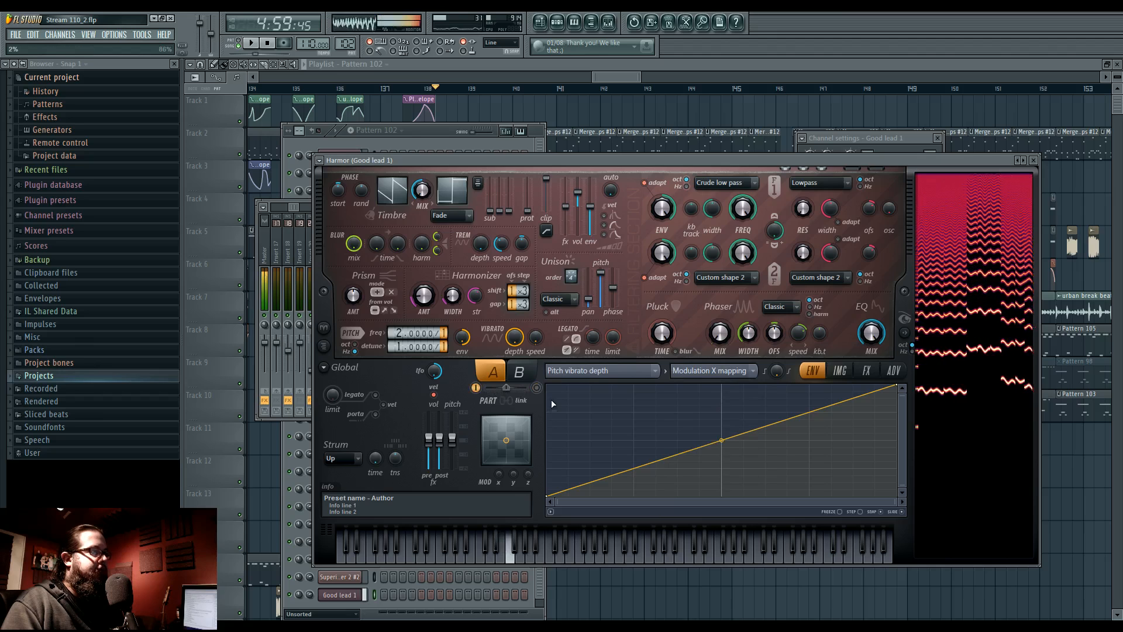
# Switch the editor for part A's Pitch vibrato depth from Modulation X mapping to Envelope.
pyautogui.click(621, 373)
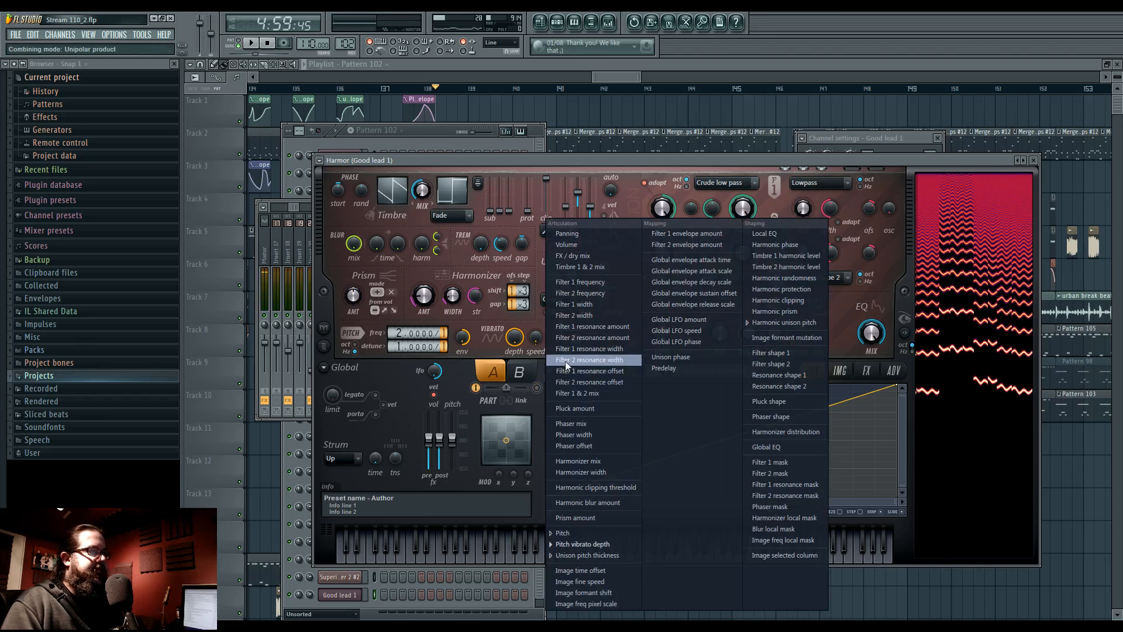
pyautogui.click(835, 318)
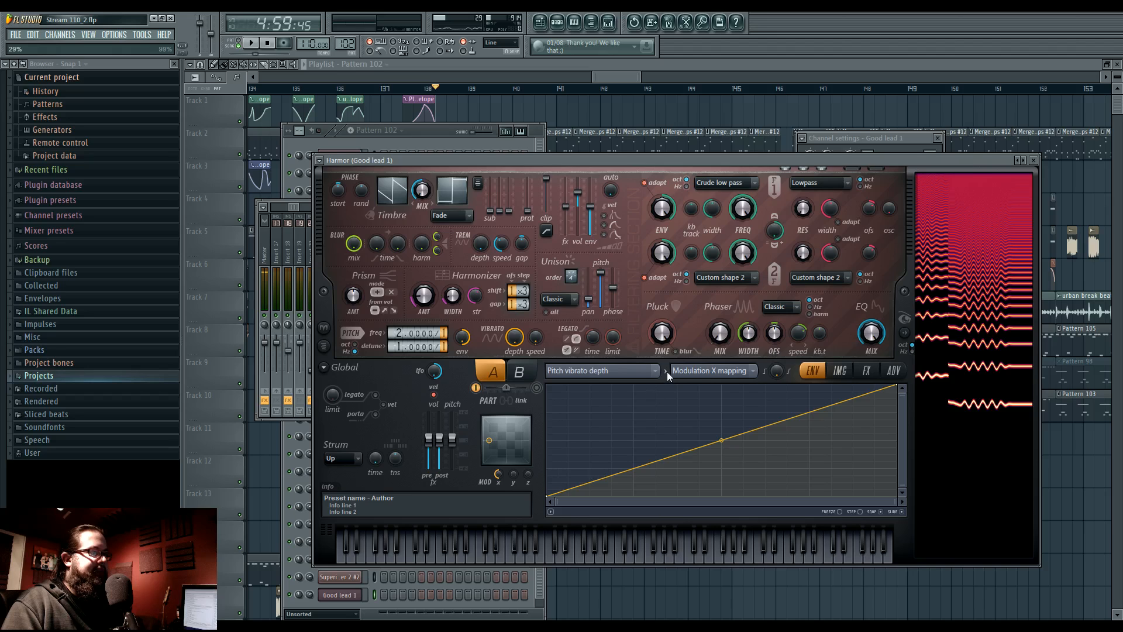
pyautogui.click(704, 370)
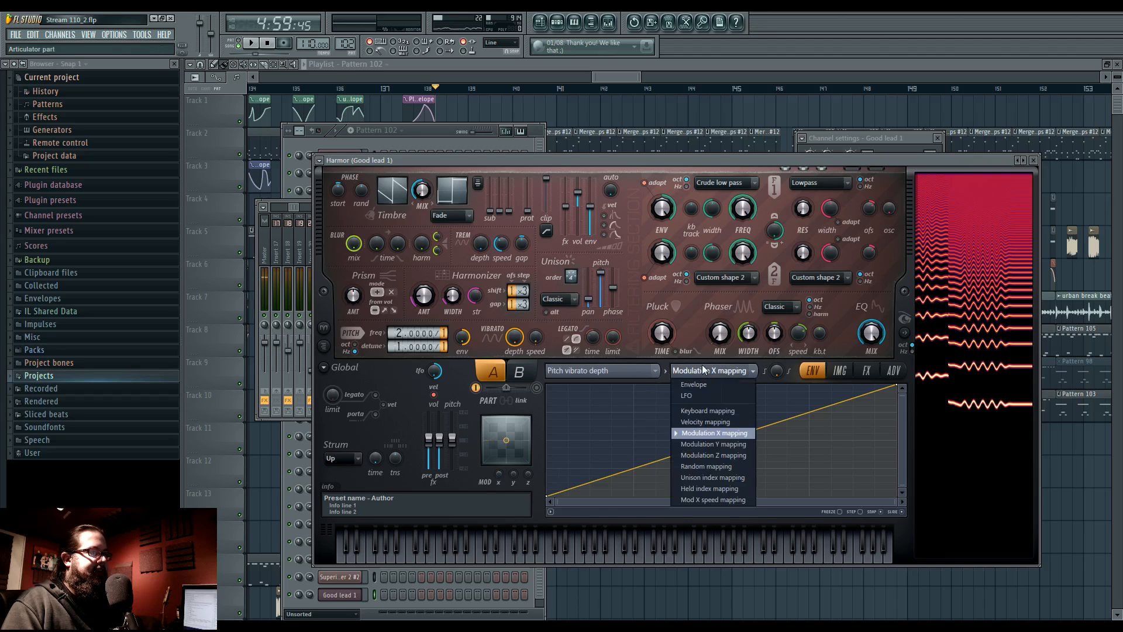
pyautogui.click(695, 384)
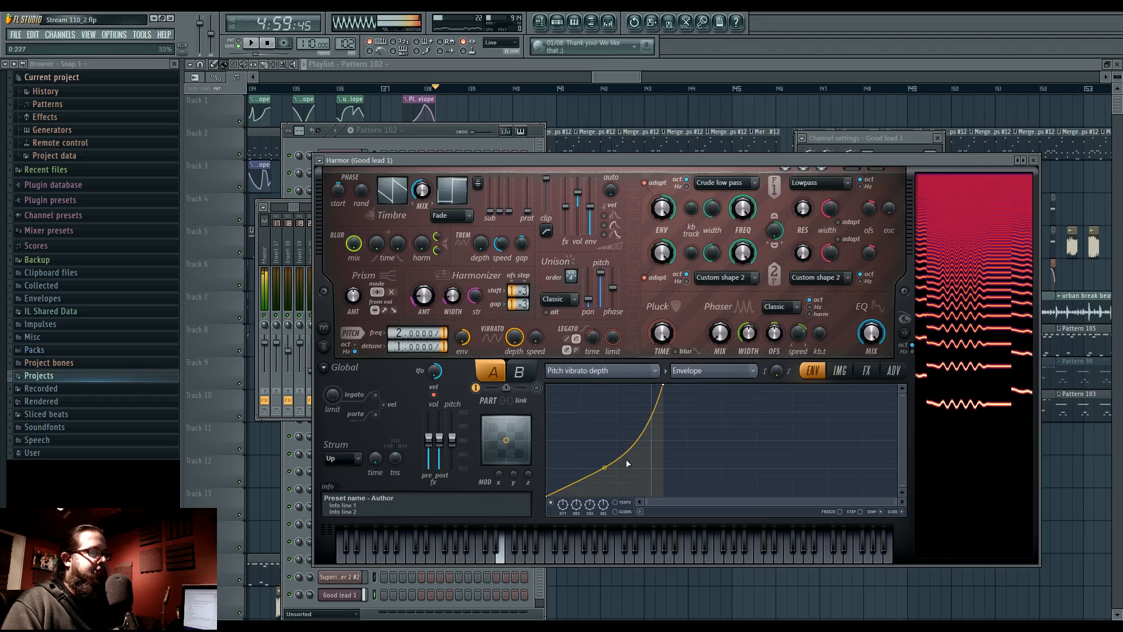
# Reshape the vibrato depth envelope into a longer, straight rising ramp and make its timing tempo-based.
pyautogui.moveTo(661, 385); pyautogui.dragTo(758, 385)
pyautogui.press('c')
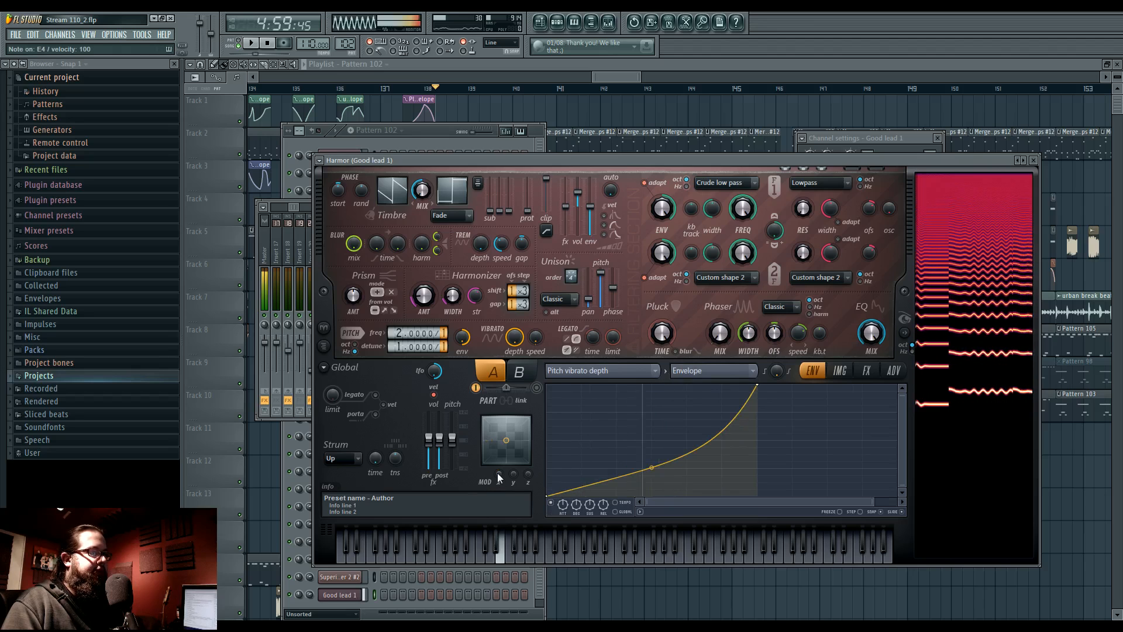
pyautogui.moveTo(758, 385); pyautogui.dragTo(896, 386)
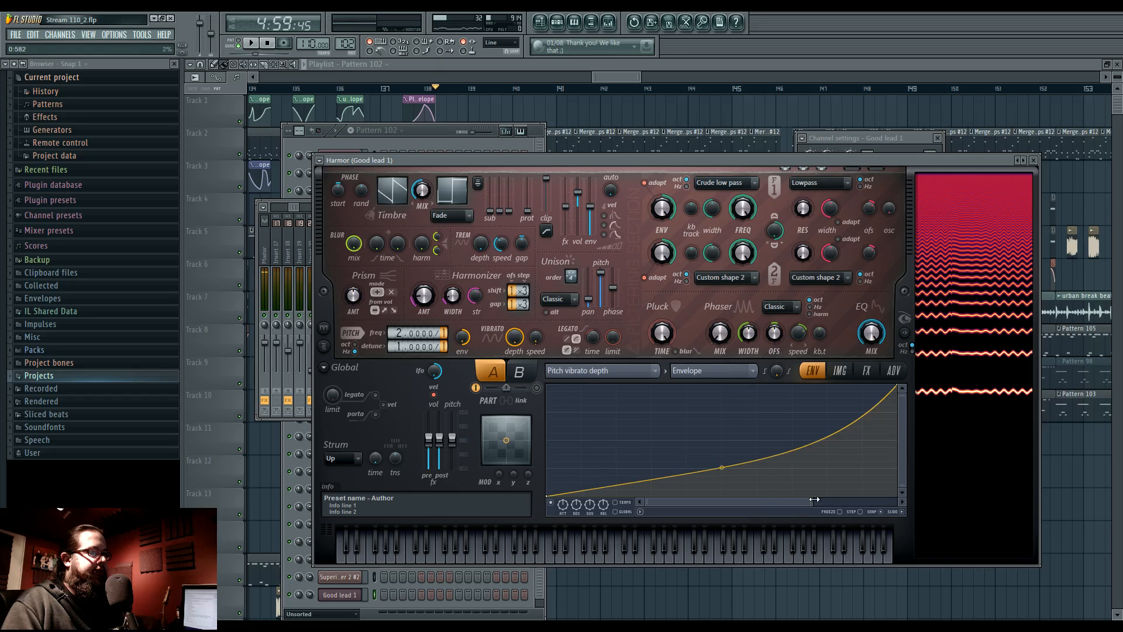
pyautogui.moveTo(814, 498); pyautogui.dragTo(898, 500)
pyautogui.scroll(2, 709, 387)
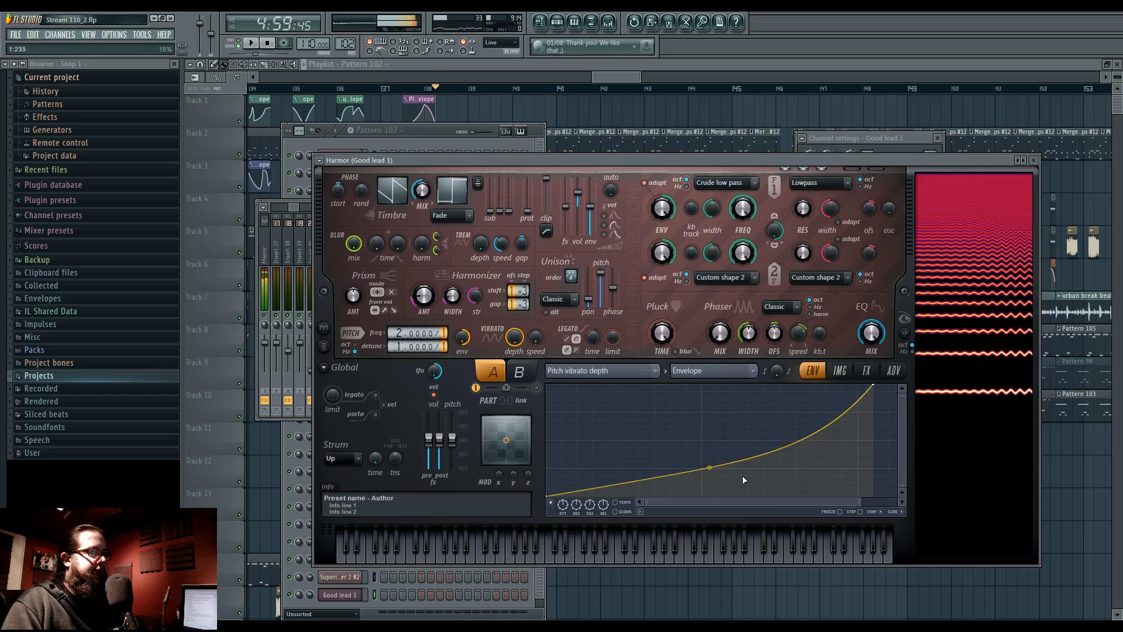
pyautogui.moveTo(711, 469); pyautogui.dragTo(709, 439)
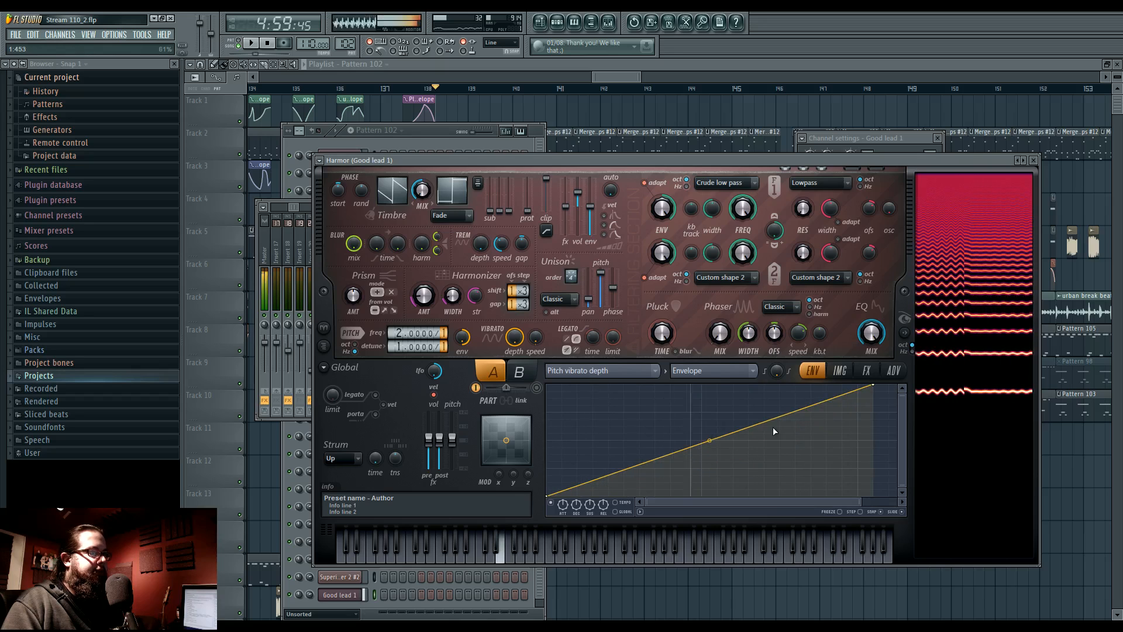
pyautogui.moveTo(873, 385); pyautogui.dragTo(701, 385)
pyautogui.click(622, 504)
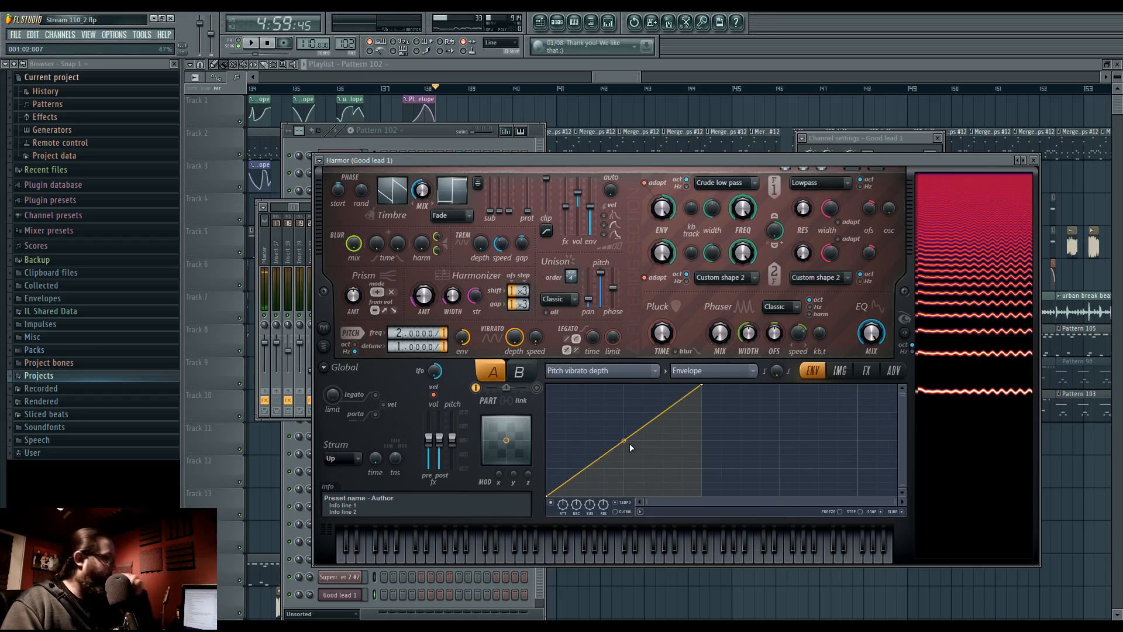
# Raise the X modulation amount and audition the vibrato on several notes.
pyautogui.moveTo(502, 473); pyautogui.dragTo(501, 450)
pyautogui.press('c')
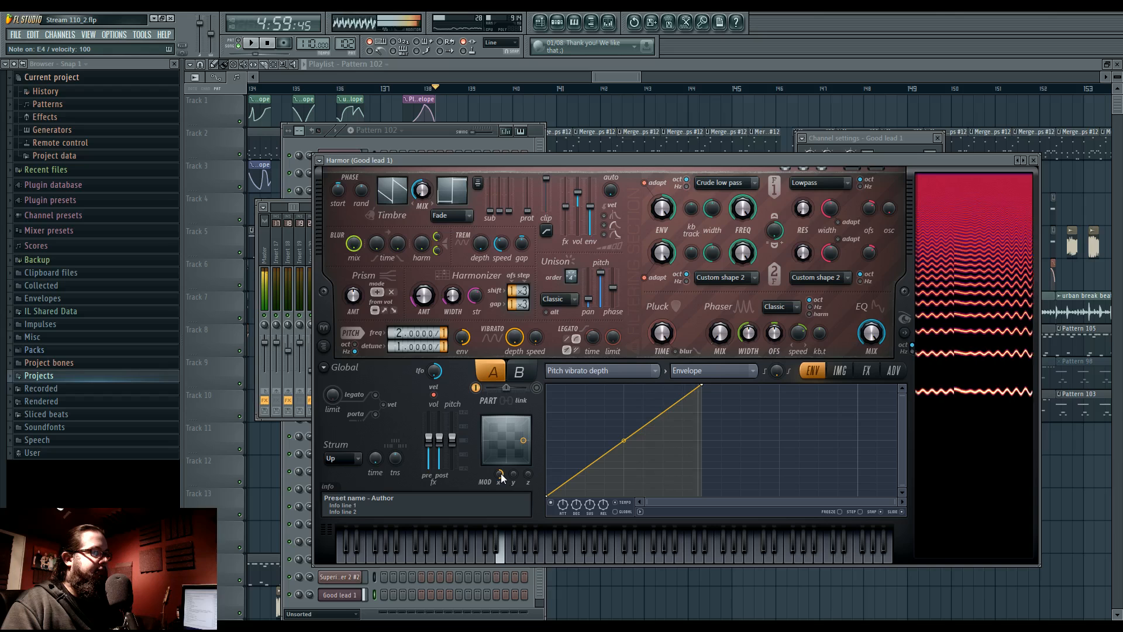
pyautogui.press('z')
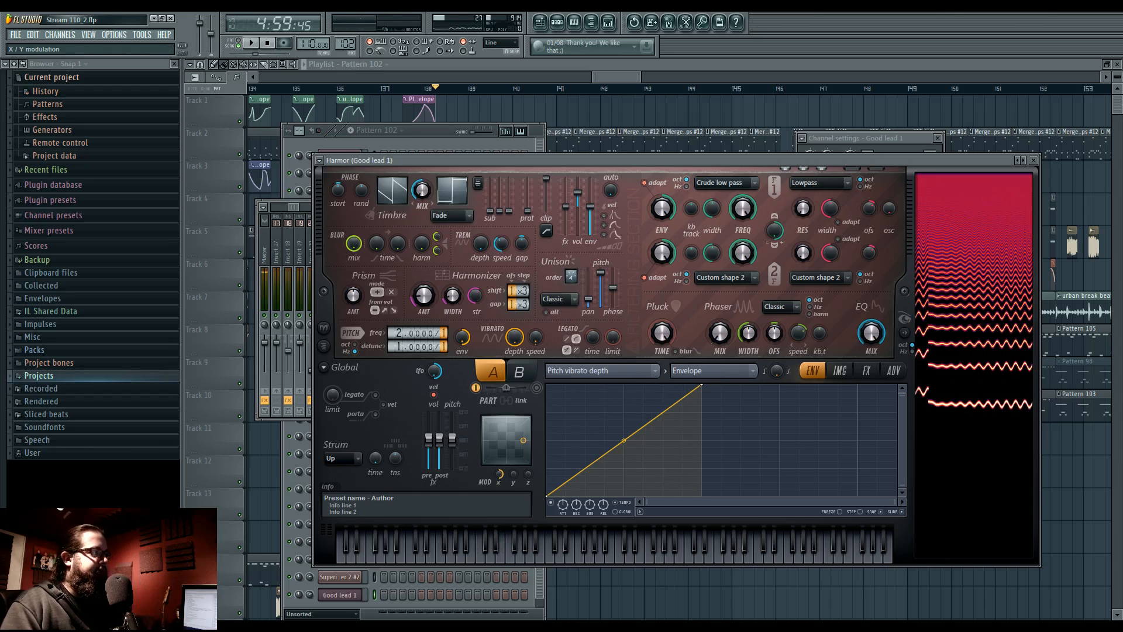
pyautogui.press('x')
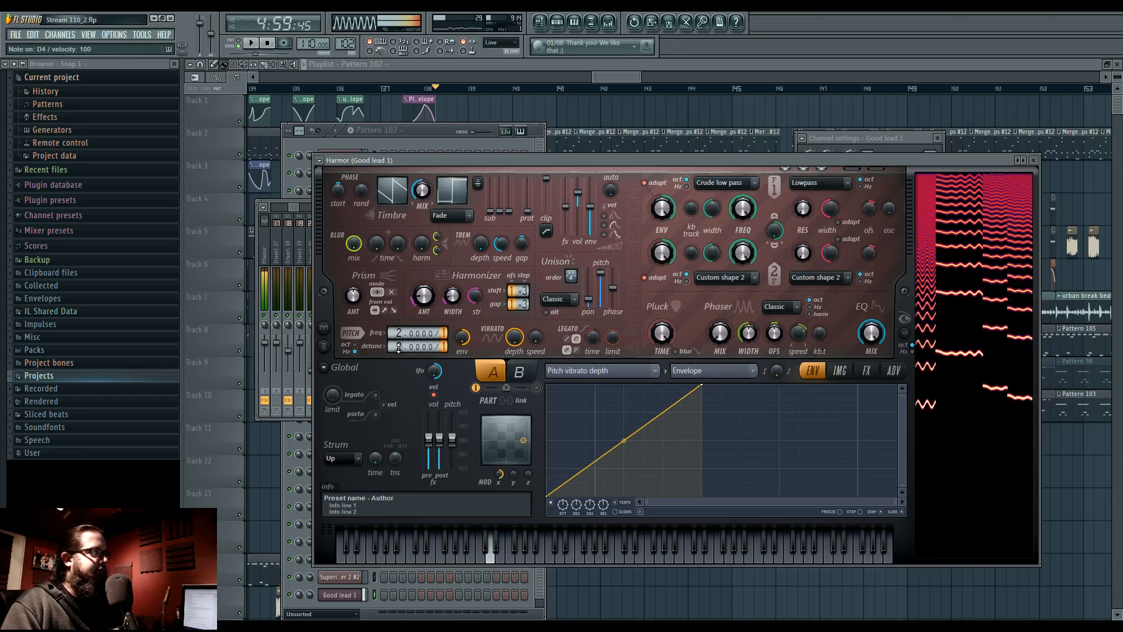
# Check the effect settings, place Chorus ahead of Distortion in the effects order, and view the image section.
pyautogui.click(860, 371)
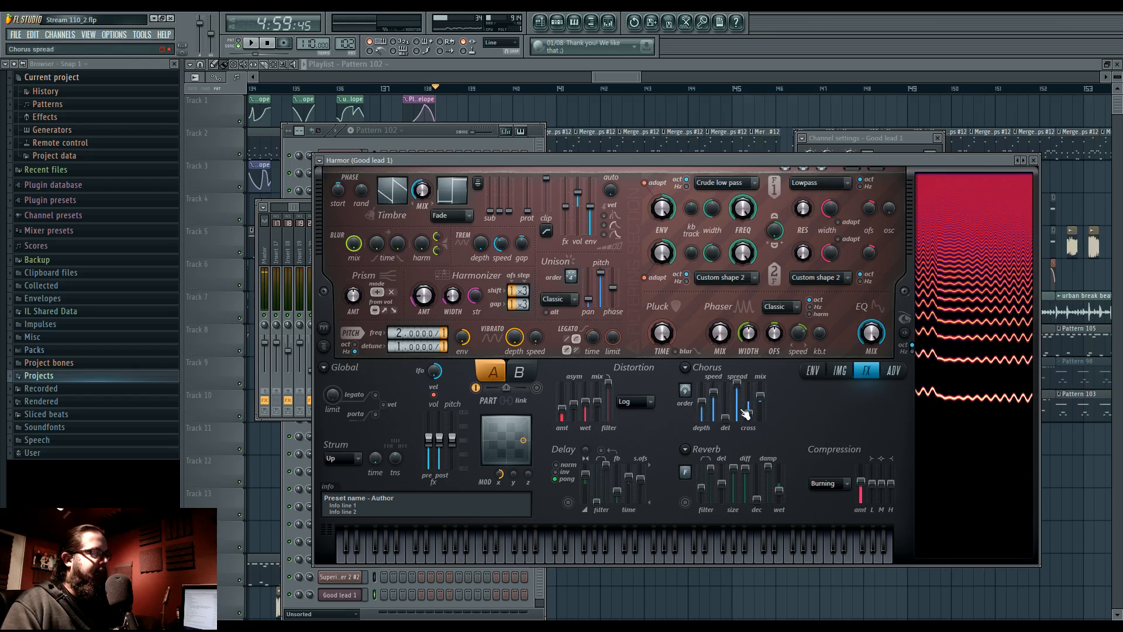
pyautogui.click(893, 371)
pyautogui.moveTo(708, 412); pyautogui.dragTo(713, 405)
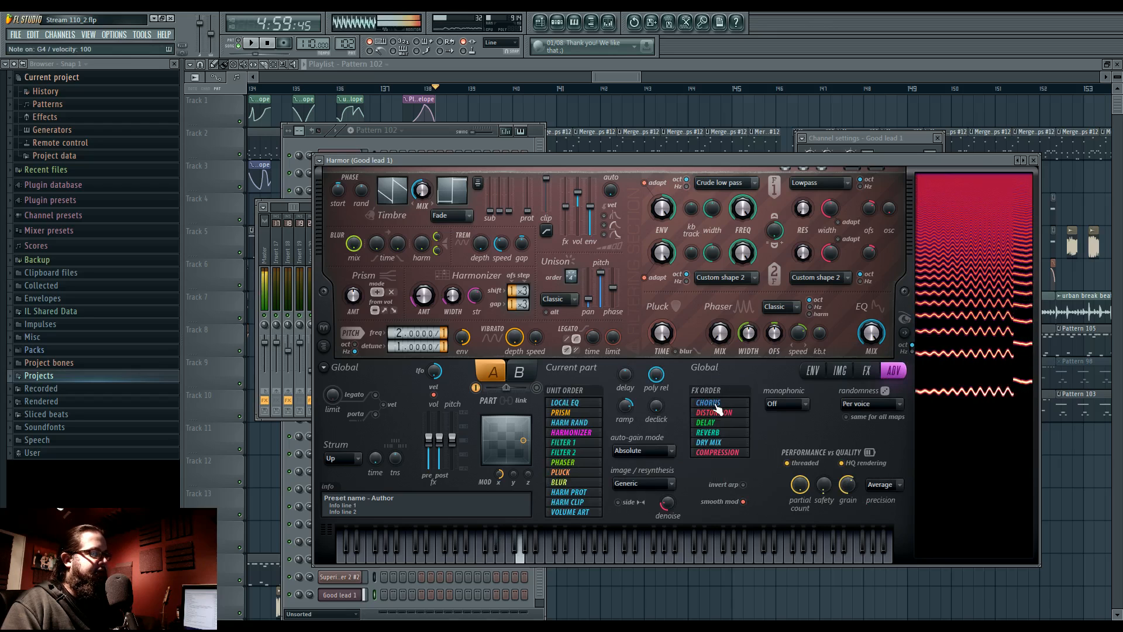
pyautogui.click(840, 371)
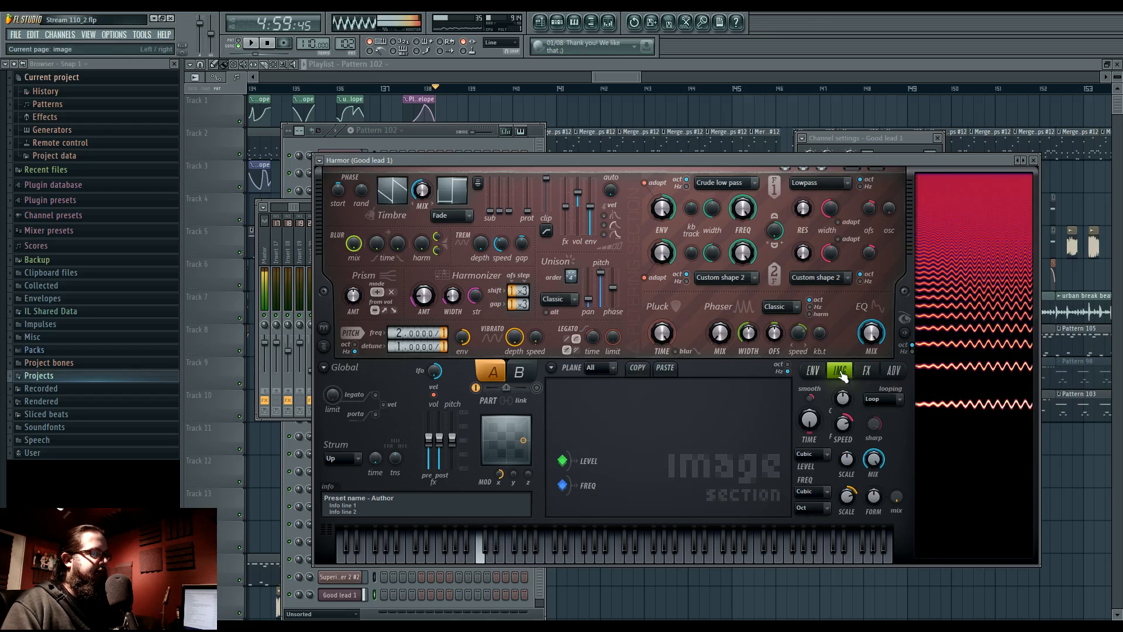
# Select Harmonic unison pitch for part A and shape its curve to rise to a peak and drop to minimum for the high harmonics.
pyautogui.click(812, 371)
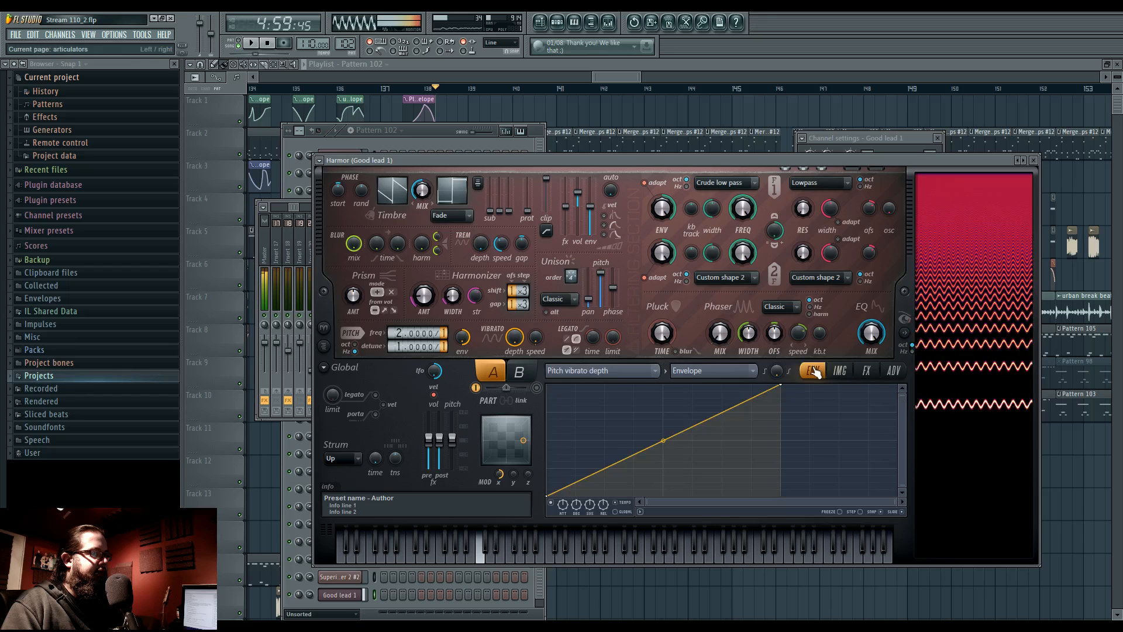
pyautogui.click(747, 376)
pyautogui.click(802, 322)
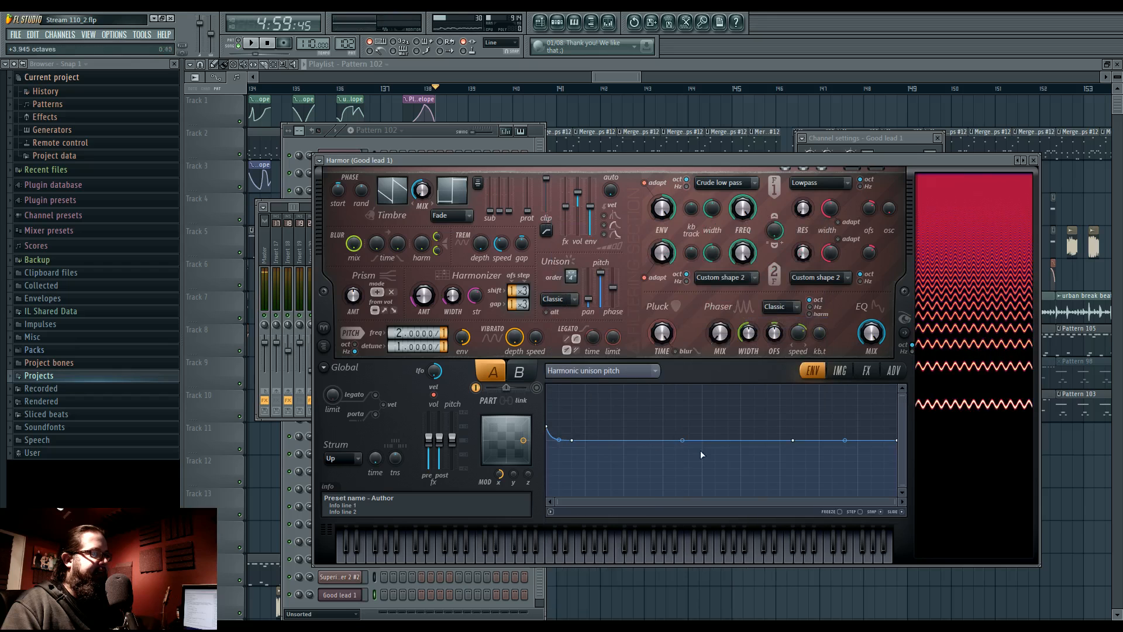
pyautogui.moveTo(729, 441); pyautogui.dragTo(729, 398)
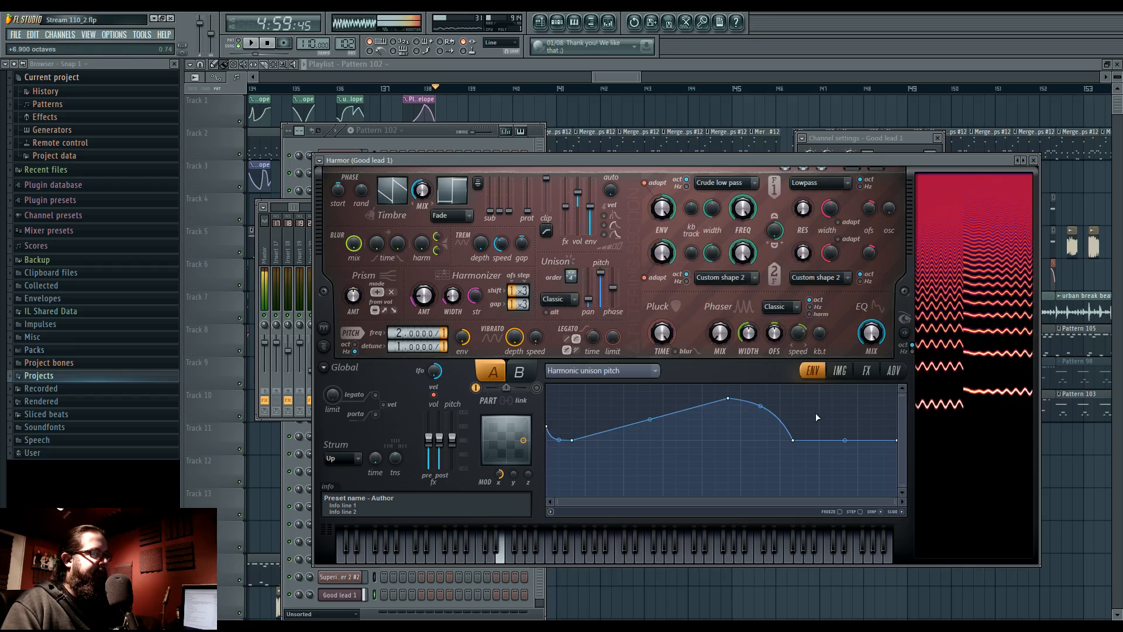
pyautogui.moveTo(793, 444); pyautogui.dragTo(784, 511)
pyautogui.moveTo(890, 440); pyautogui.dragTo(897, 530)
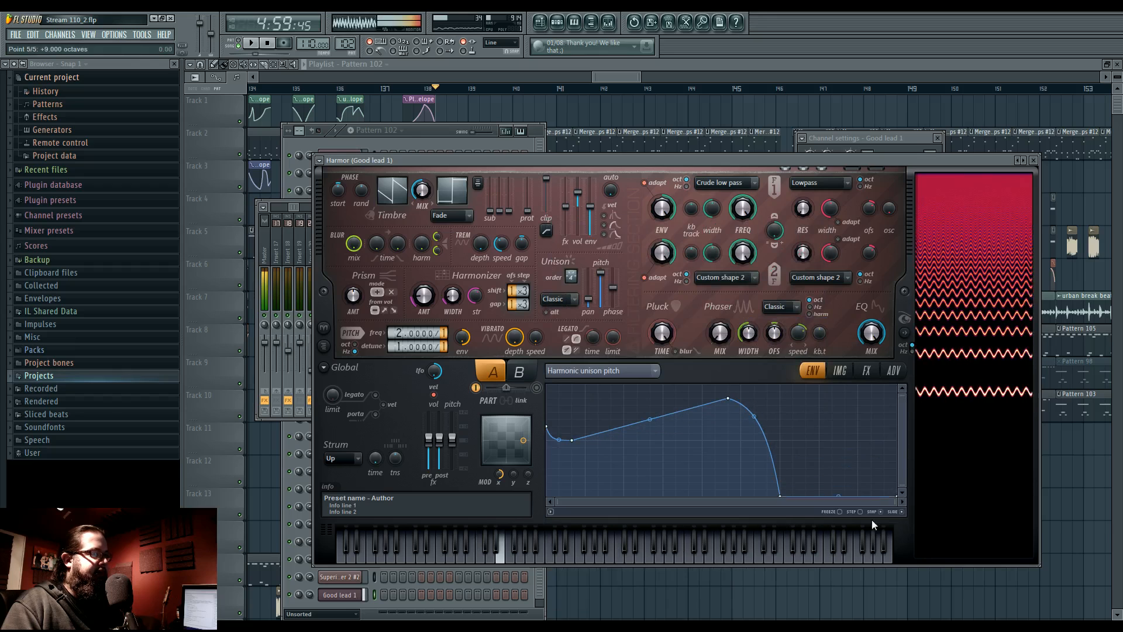
pyautogui.moveTo(544, 430); pyautogui.dragTo(543, 507)
pyautogui.moveTo(572, 439); pyautogui.dragTo(577, 519)
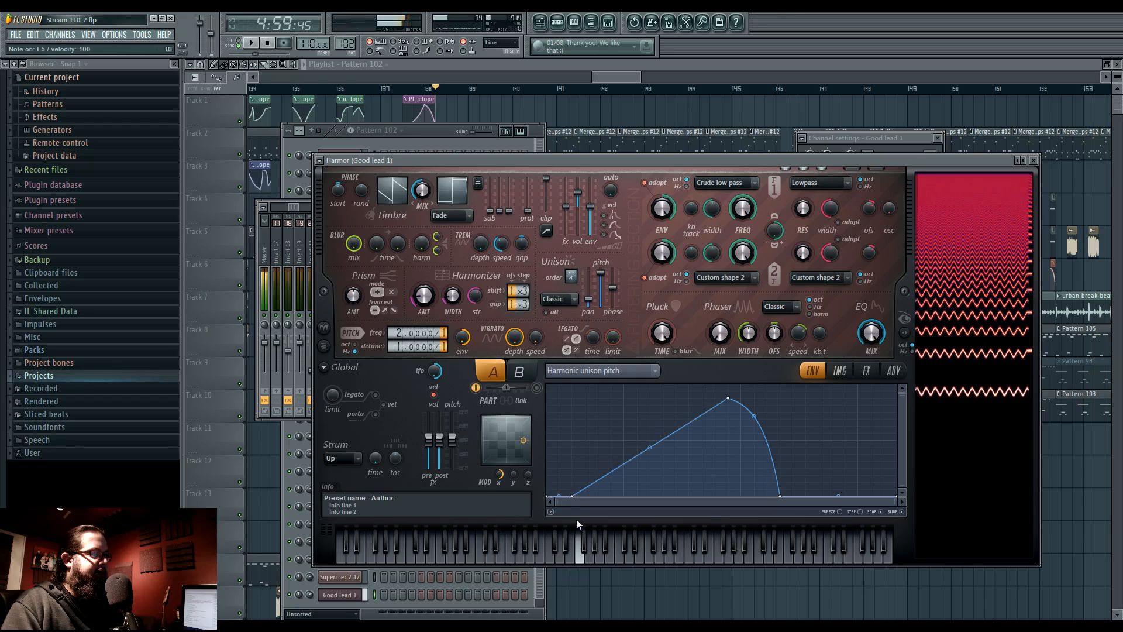
pyautogui.moveTo(572, 495); pyautogui.dragTo(573, 444)
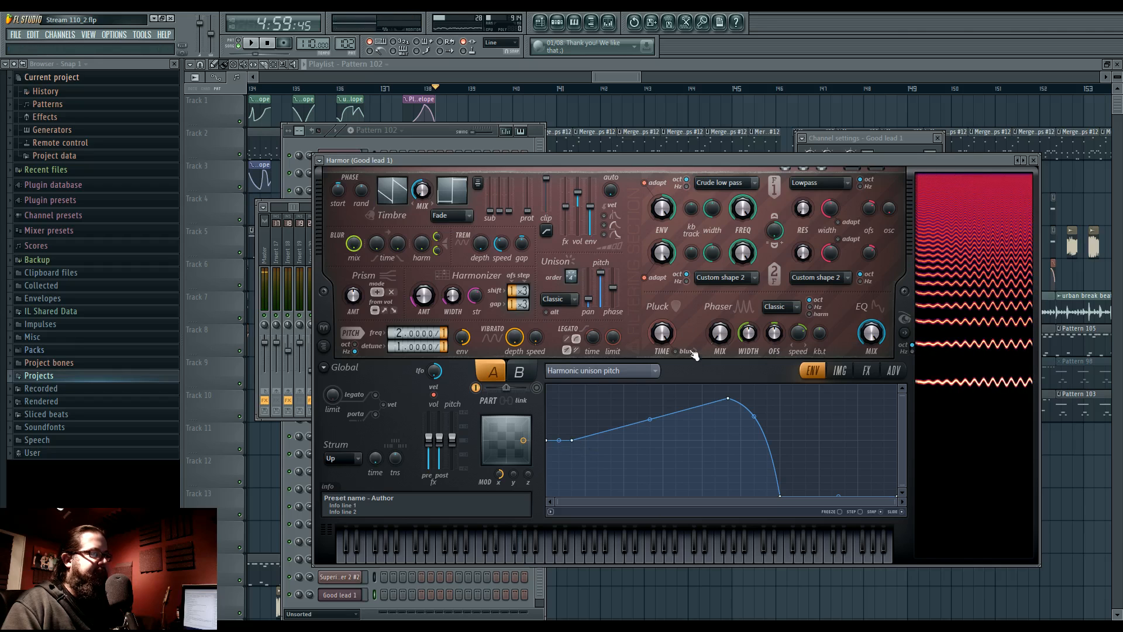
# Switch to part B, set its unison type to Hz, lower the unison pitch and raise the unison phase.
pyautogui.click(865, 370)
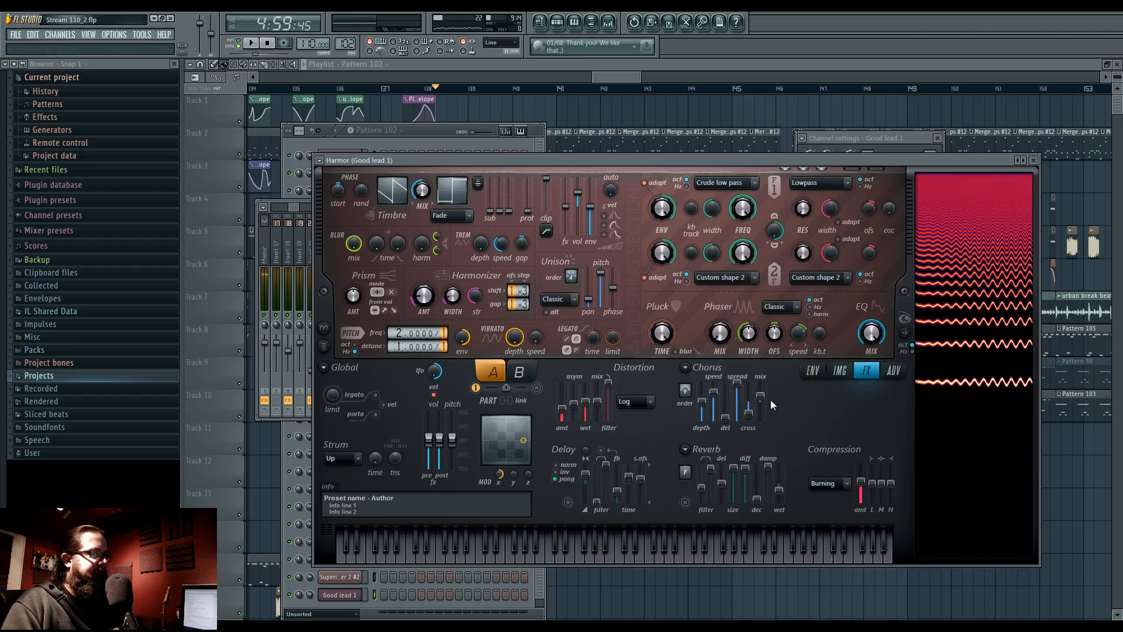
pyautogui.click(518, 371)
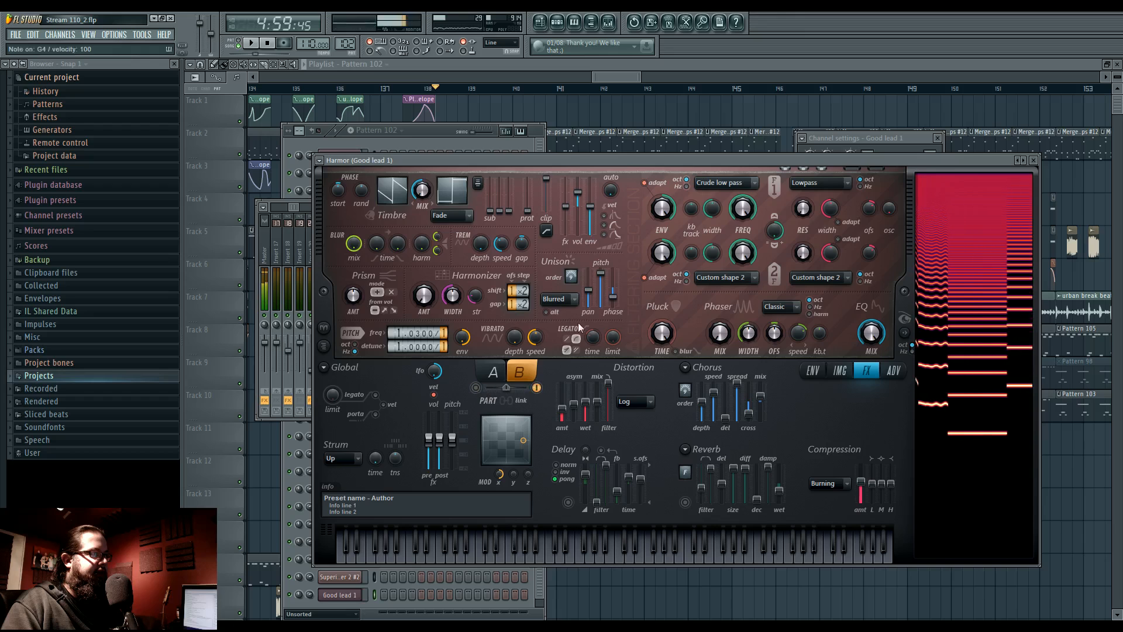
pyautogui.click(562, 300)
pyautogui.click(563, 364)
pyautogui.moveTo(601, 273); pyautogui.dragTo(614, 292)
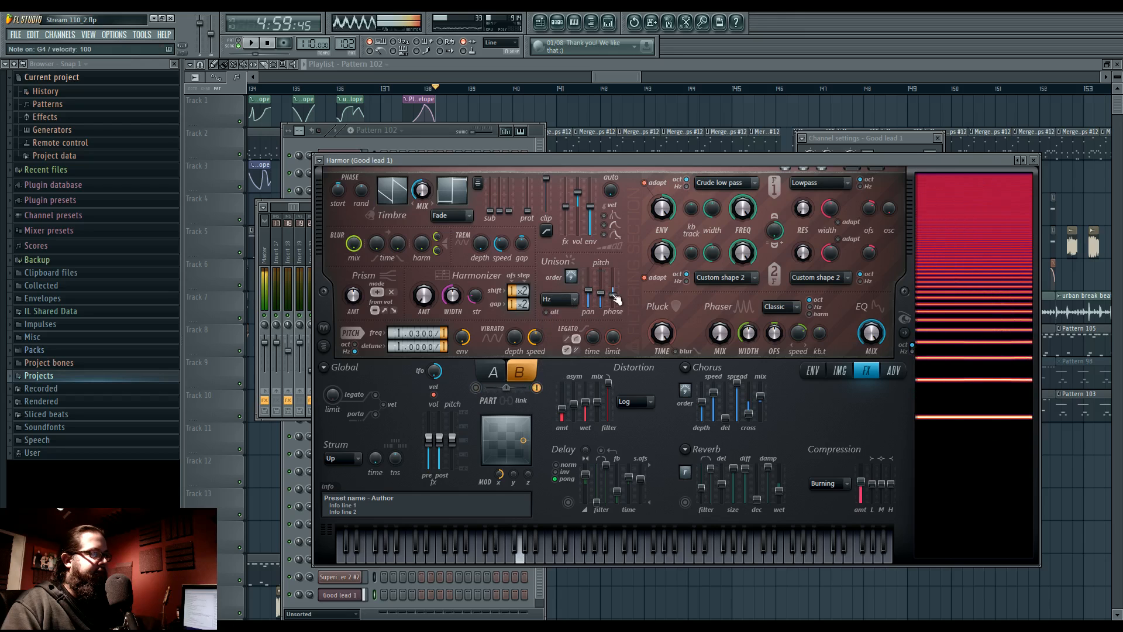
pyautogui.moveTo(618, 295); pyautogui.dragTo(618, 278)
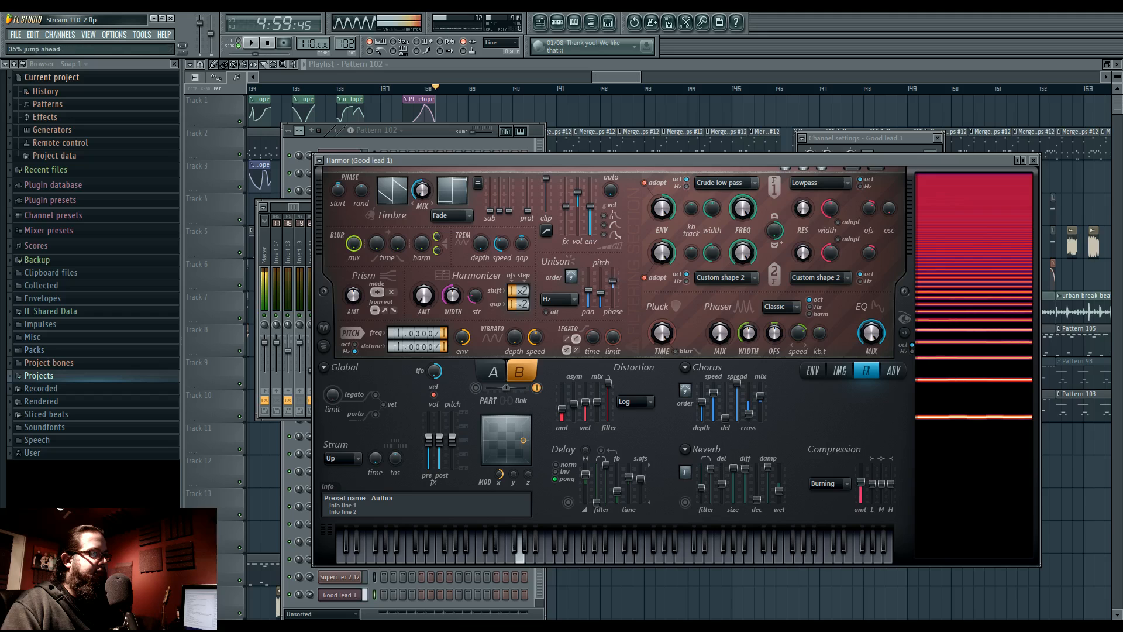
# Shape part B's Harmonic unison pitch curve to stay flat at centre and drop to minimum for the high harmonics.
pyautogui.click(813, 372)
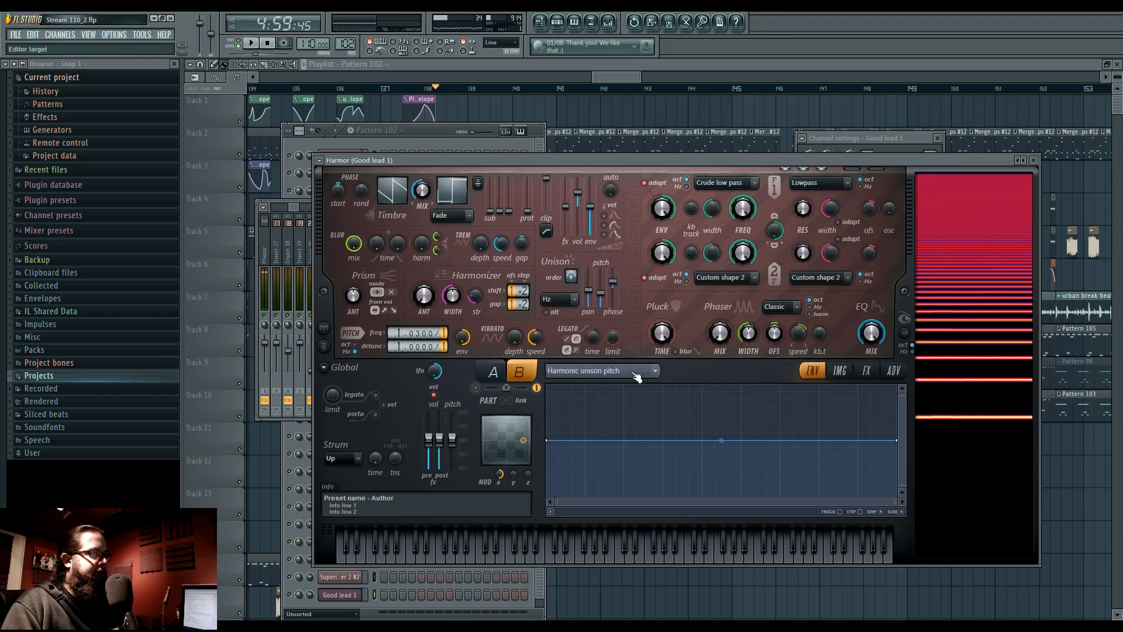
pyautogui.moveTo(555, 440)
pyautogui.mouseDown()
pyautogui.moveTo(544, 516)
pyautogui.moveTo(550, 440)
pyautogui.mouseUp()
pyautogui.moveTo(896, 440); pyautogui.dragTo(890, 503)
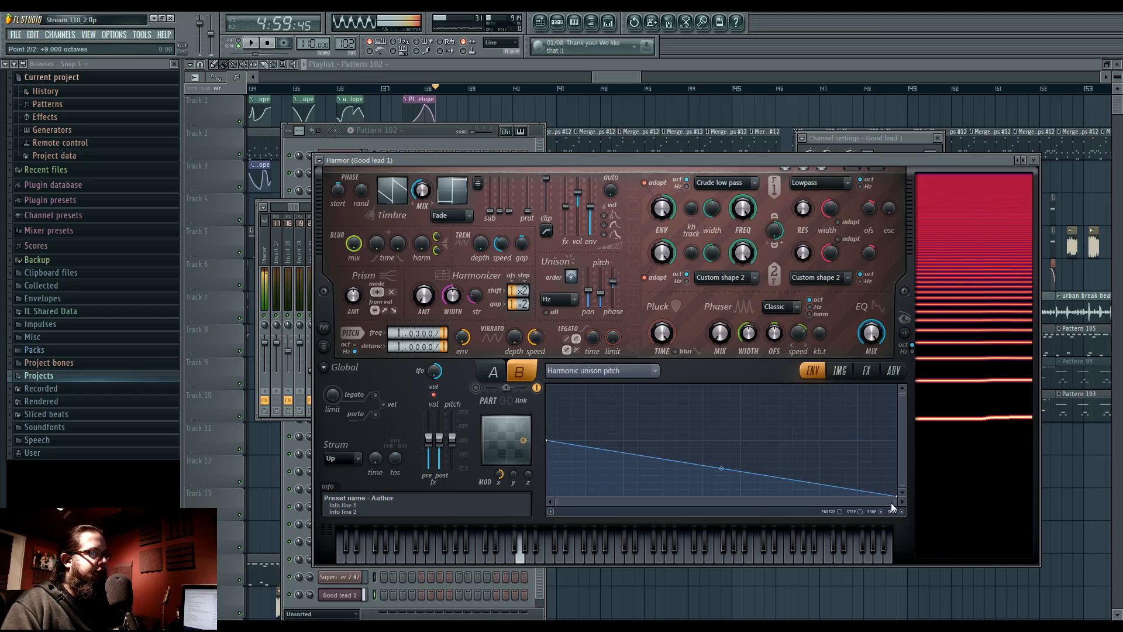
pyautogui.rightClick(741, 441)
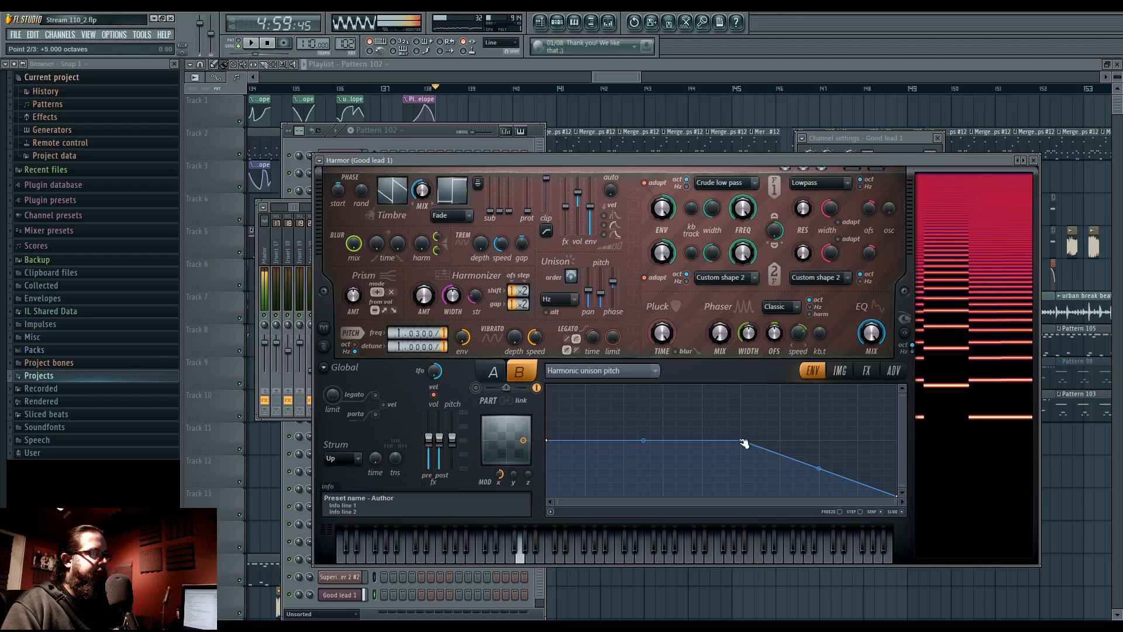
pyautogui.moveTo(815, 487); pyautogui.dragTo(784, 504)
pyautogui.rightClick(636, 491)
pyautogui.moveTo(636, 492); pyautogui.dragTo(705, 441)
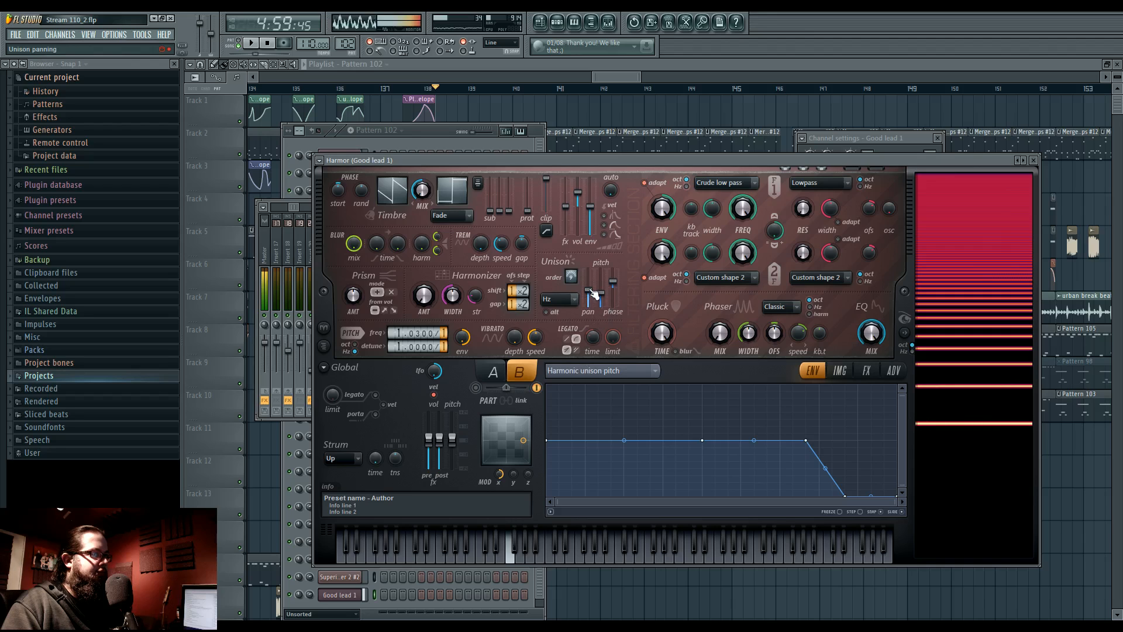
# Adjust part B's unison panning and raise the unison phase for both part B and part A.
pyautogui.moveTo(593, 273)
pyautogui.mouseDown()
pyautogui.moveTo(594, 287)
pyautogui.moveTo(575, 278)
pyautogui.mouseUp()
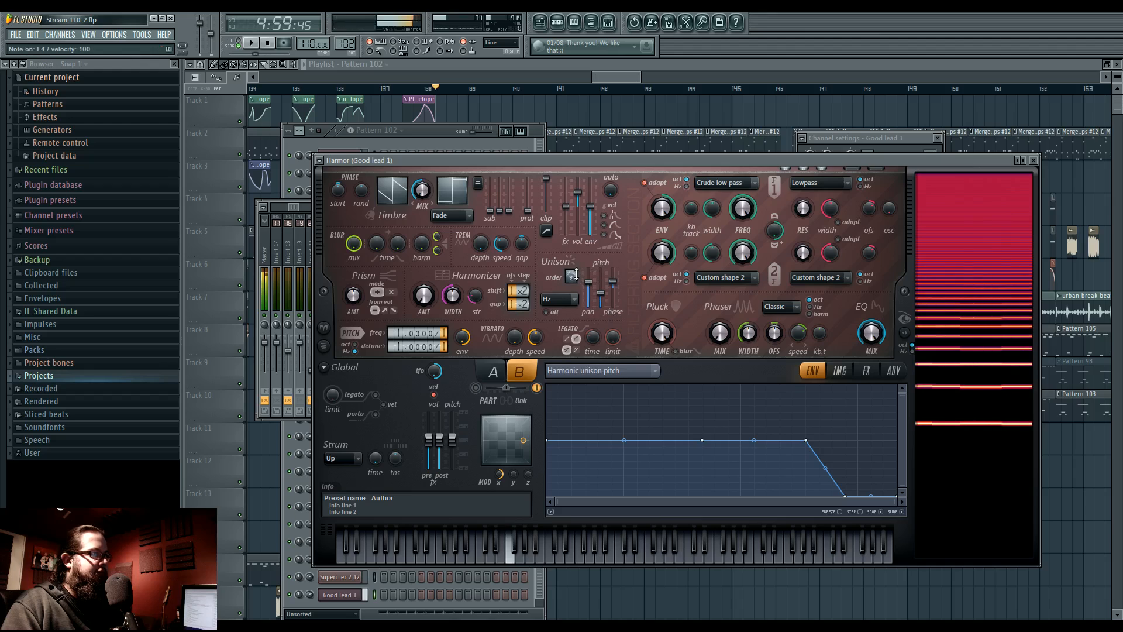
pyautogui.moveTo(613, 287)
pyautogui.mouseDown()
pyautogui.moveTo(613, 299)
pyautogui.moveTo(613, 269)
pyautogui.mouseUp()
pyautogui.click(493, 371)
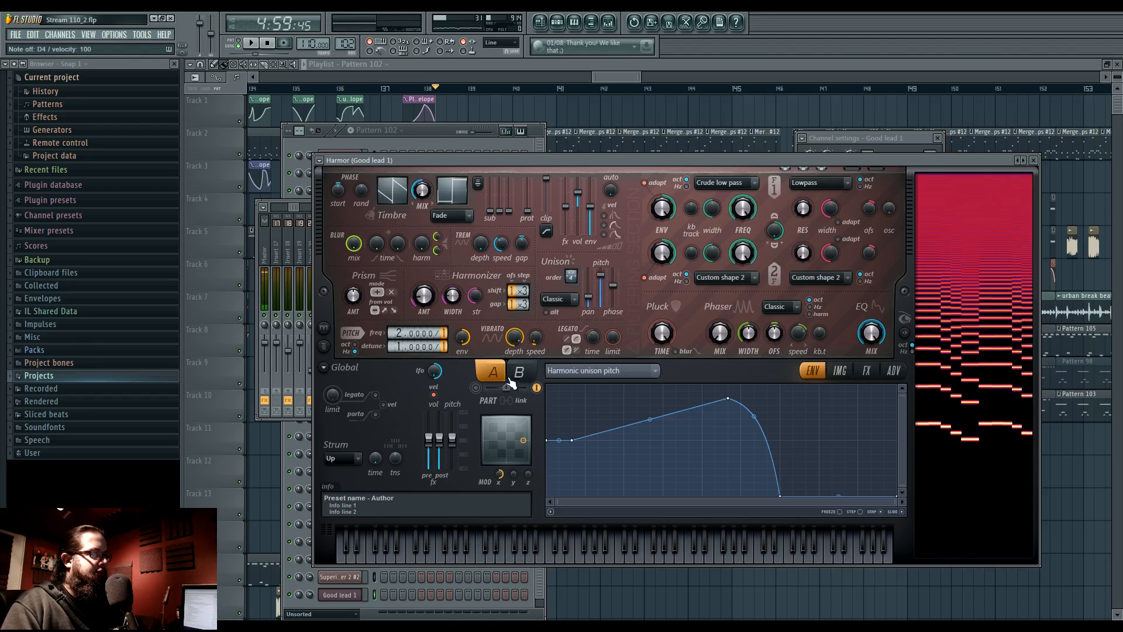
pyautogui.moveTo(612, 287); pyautogui.dragTo(613, 269)
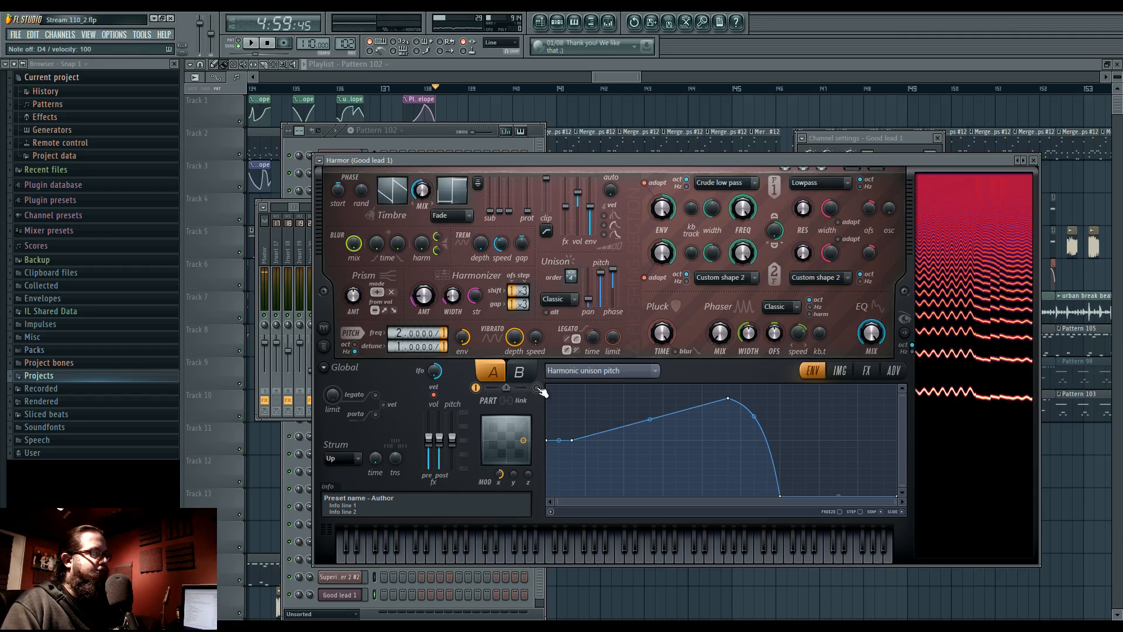
# Audition parts A and B separately while trying their timbre mix and part B's pitch, and enable both parts together.
pyautogui.scroll(1, 393, 349)
pyautogui.scroll(-1, 393, 349)
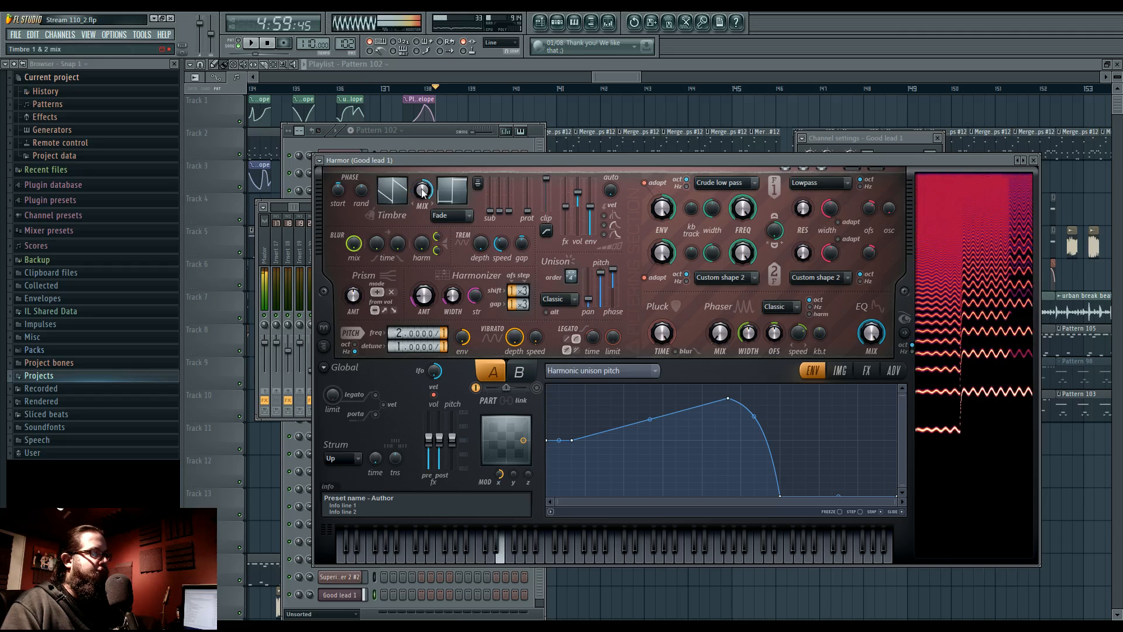
pyautogui.moveTo(422, 190); pyautogui.dragTo(422, 251)
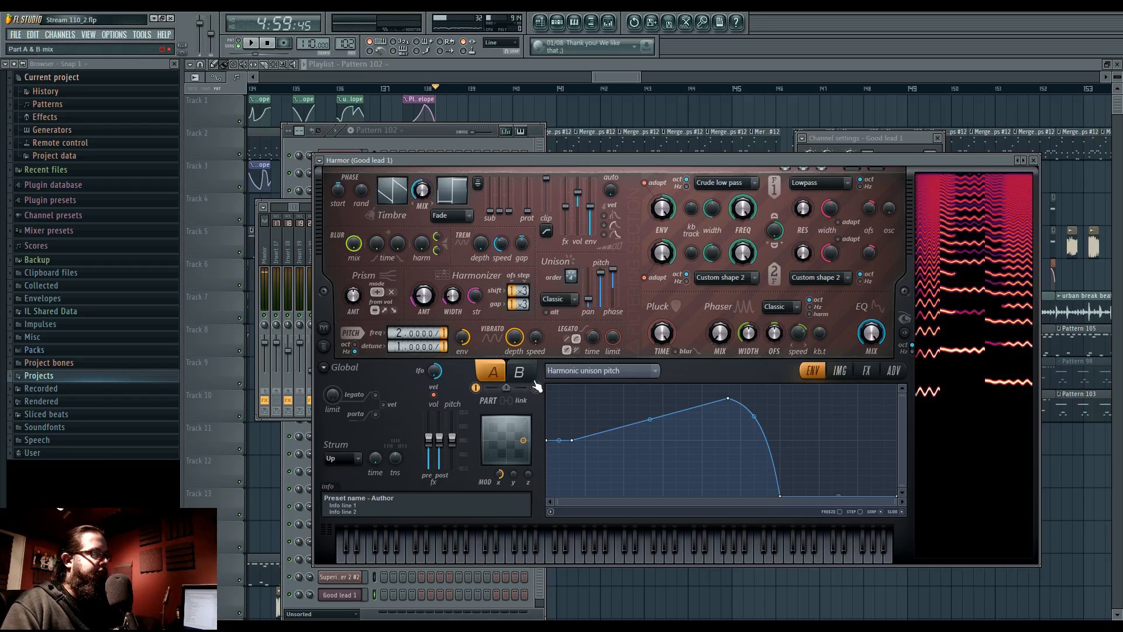
pyautogui.click(536, 388)
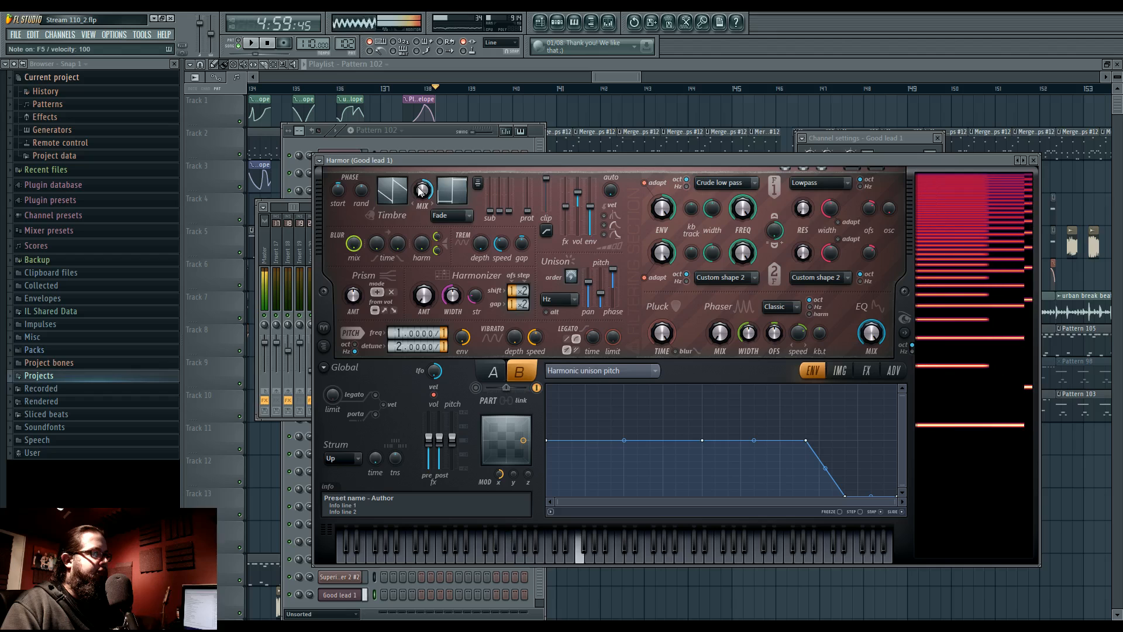
pyautogui.moveTo(420, 190); pyautogui.dragTo(418, 246)
pyautogui.moveTo(390, 343); pyautogui.dragTo(389, 346)
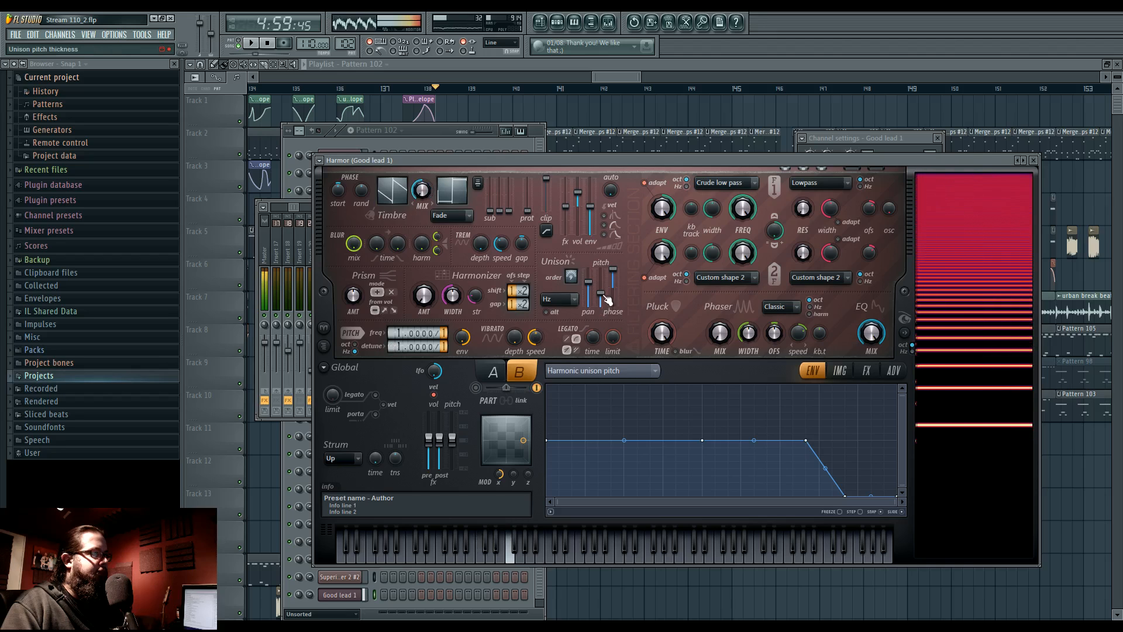
pyautogui.click(476, 388)
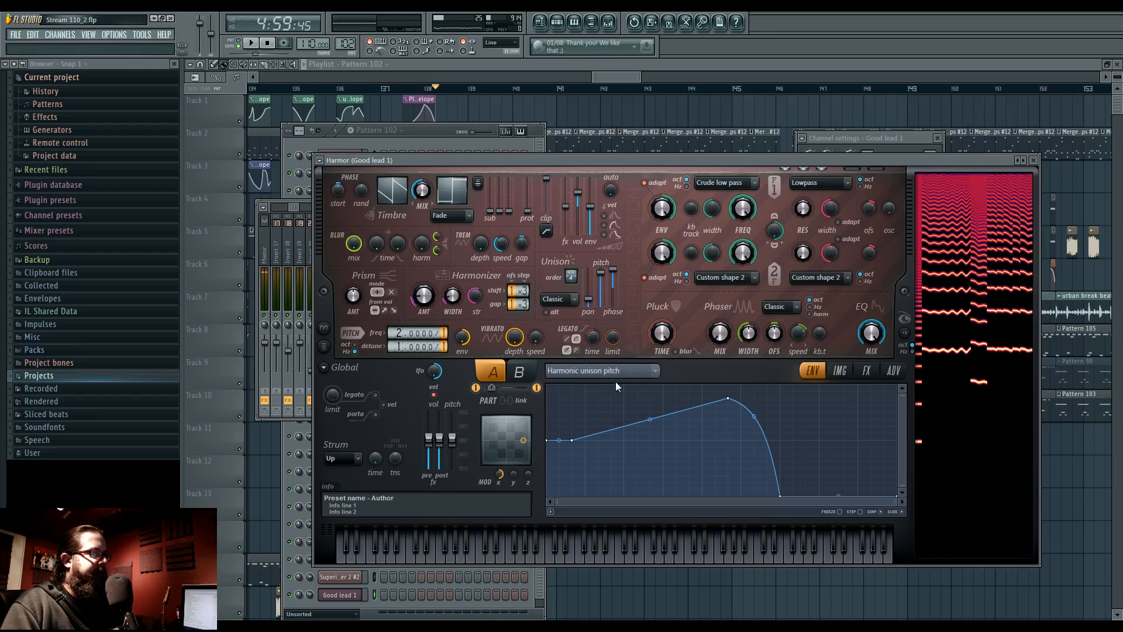
# Raise part A's phaser mix and keyboard tracking, and set the phaser scale to harmonic while playing test notes.
pyautogui.moveTo(720, 336); pyautogui.dragTo(720, 263)
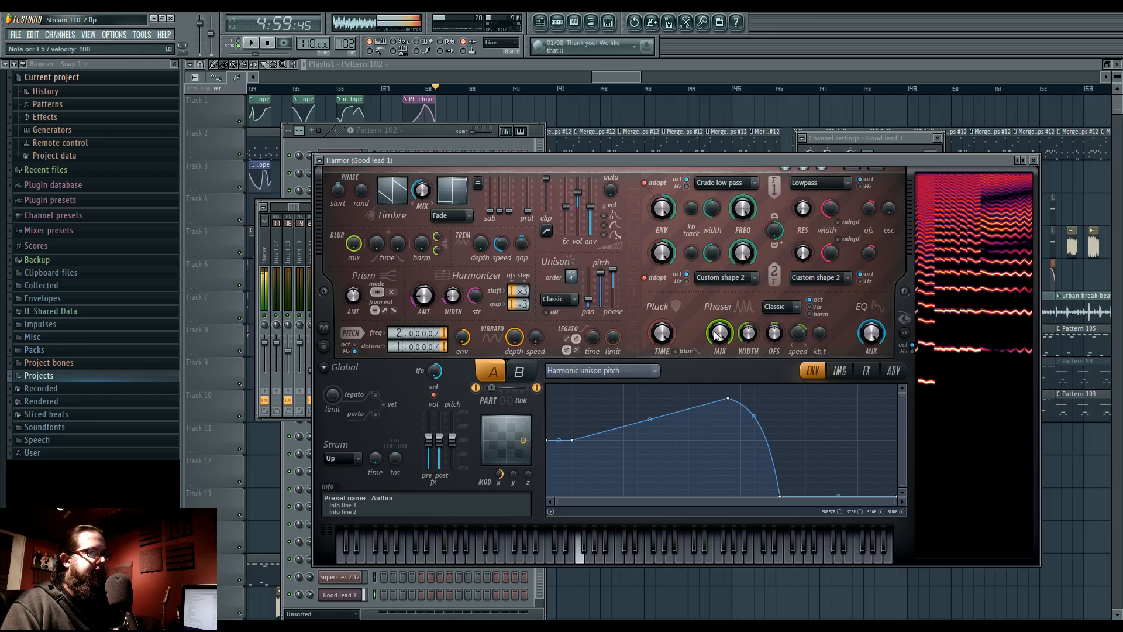
pyautogui.moveTo(820, 333); pyautogui.dragTo(820, 304)
pyautogui.press('b')
pyautogui.press('x')
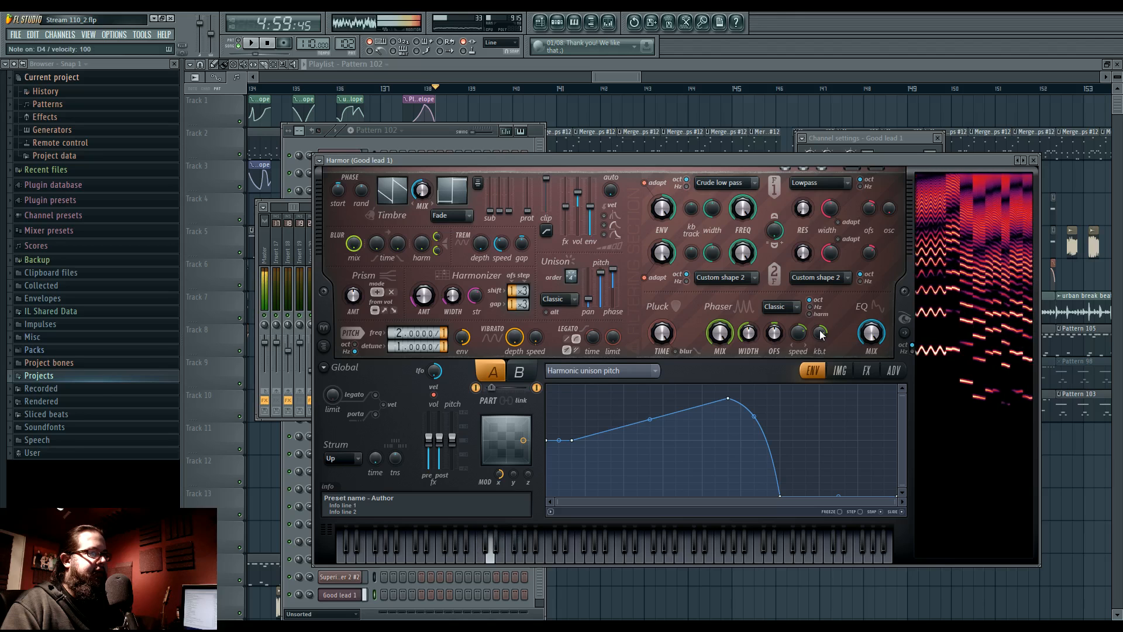
pyautogui.click(819, 315)
pyautogui.press('c')
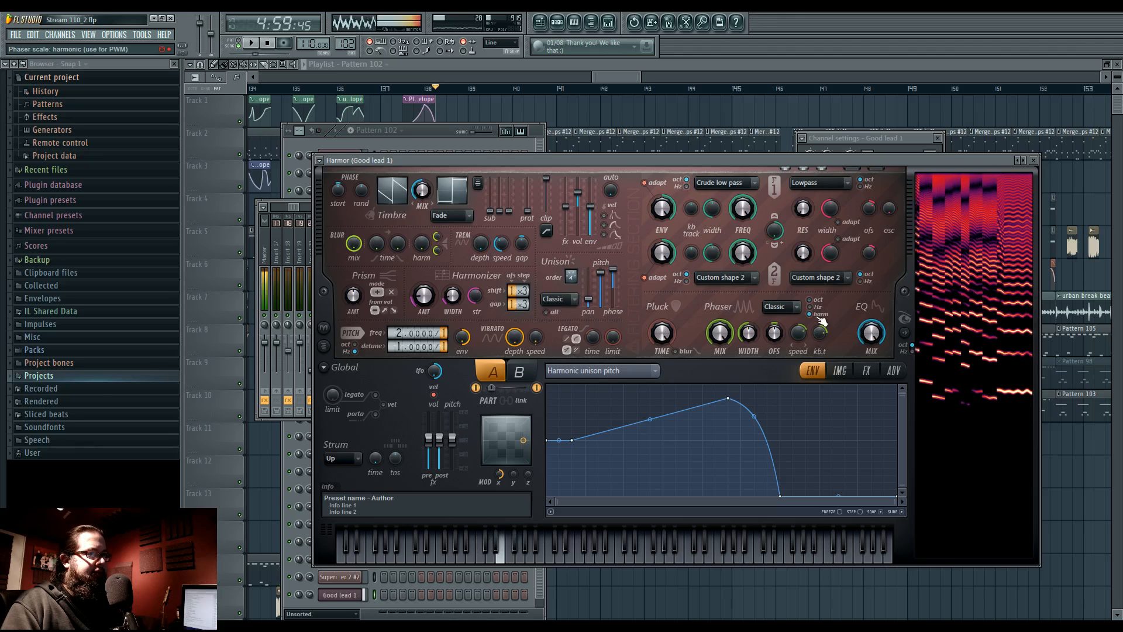
# Adjust part A's phaser width and lower its phaser mix while playing test notes.
pyautogui.press('r')
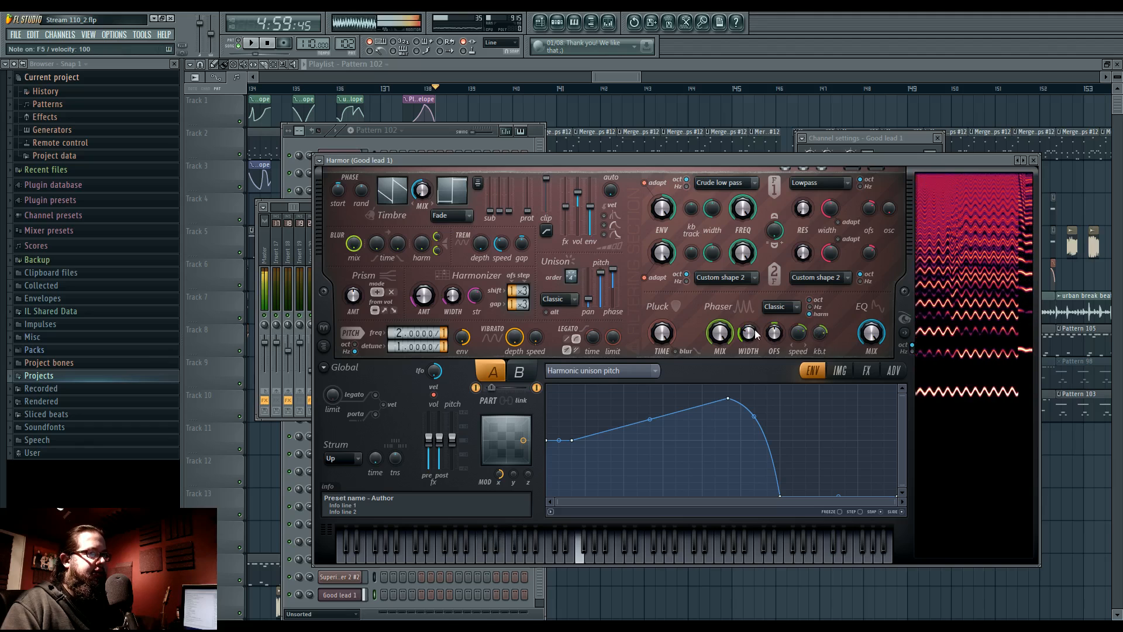
pyautogui.press('z')
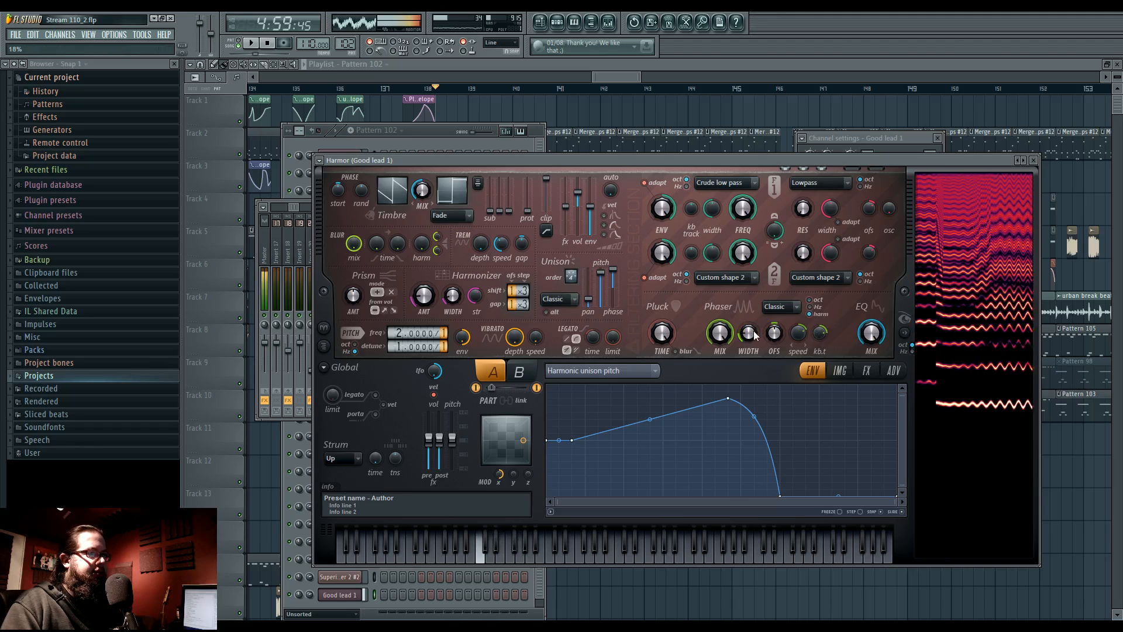
pyautogui.press('r')
pyautogui.moveTo(722, 341); pyautogui.dragTo(722, 356)
pyautogui.press('b')
# Set the phaser type to Custom and reshape its curve with vertical jumps to maximum at one quarter and three quarters.
pyautogui.scroll(-1, 776, 309)
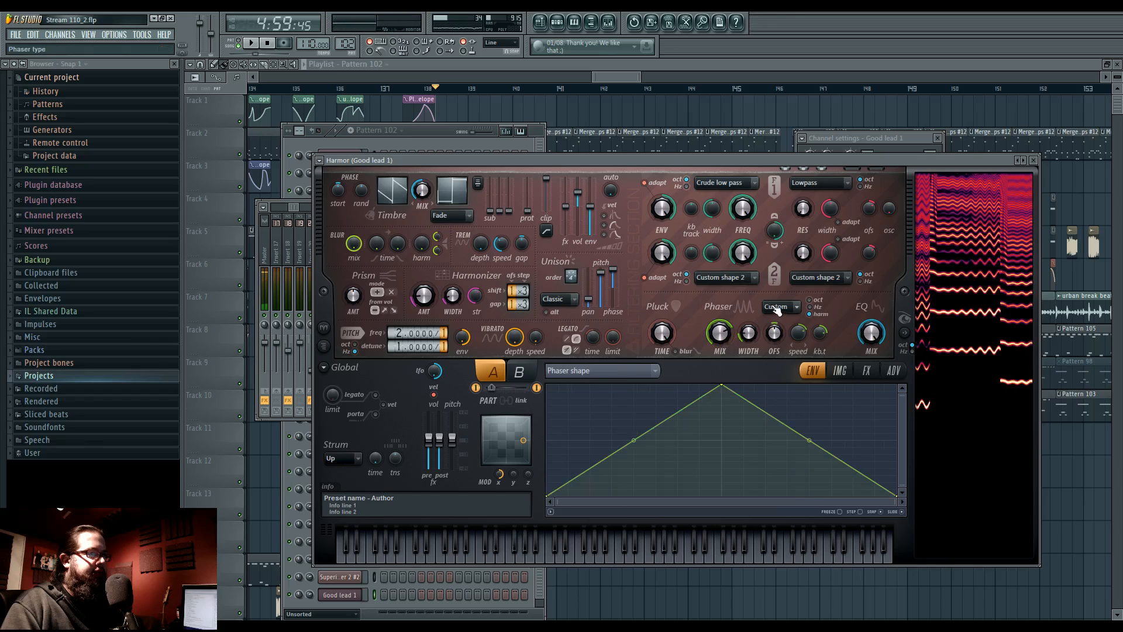
pyautogui.rightClick(803, 491)
pyautogui.rightClick(827, 405)
pyautogui.moveTo(827, 406); pyautogui.dragTo(799, 369)
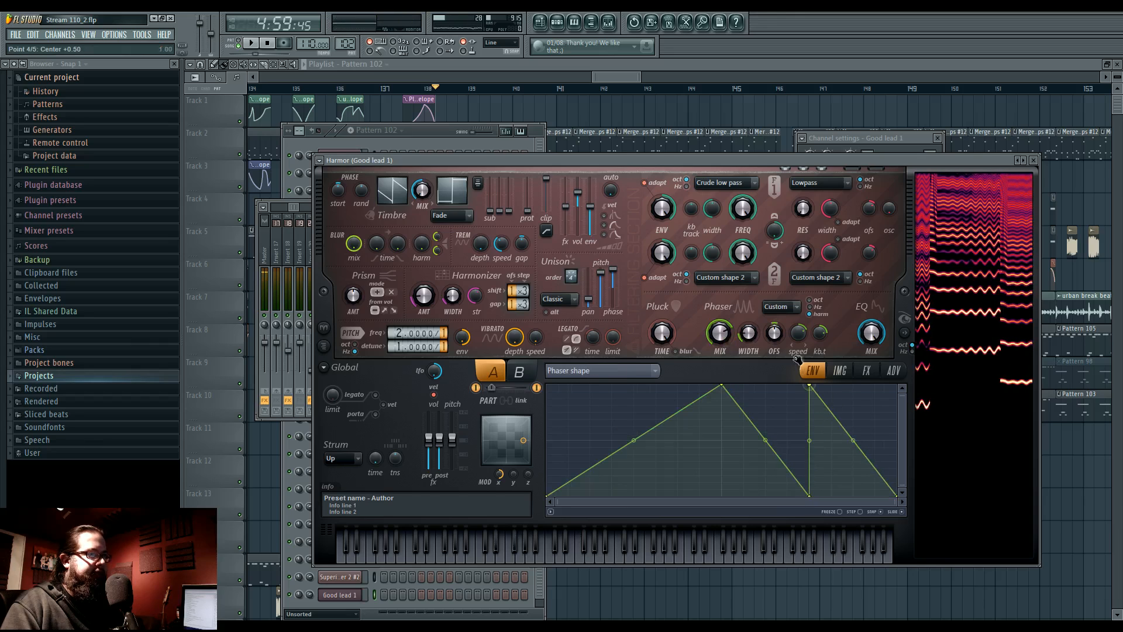
pyautogui.rightClick(632, 485)
pyautogui.rightClick(634, 418)
pyautogui.moveTo(635, 419); pyautogui.dragTo(636, 379)
# Raise part A's phaser mix to 100% and its prot slider to maximum while playing test notes.
pyautogui.press('v')
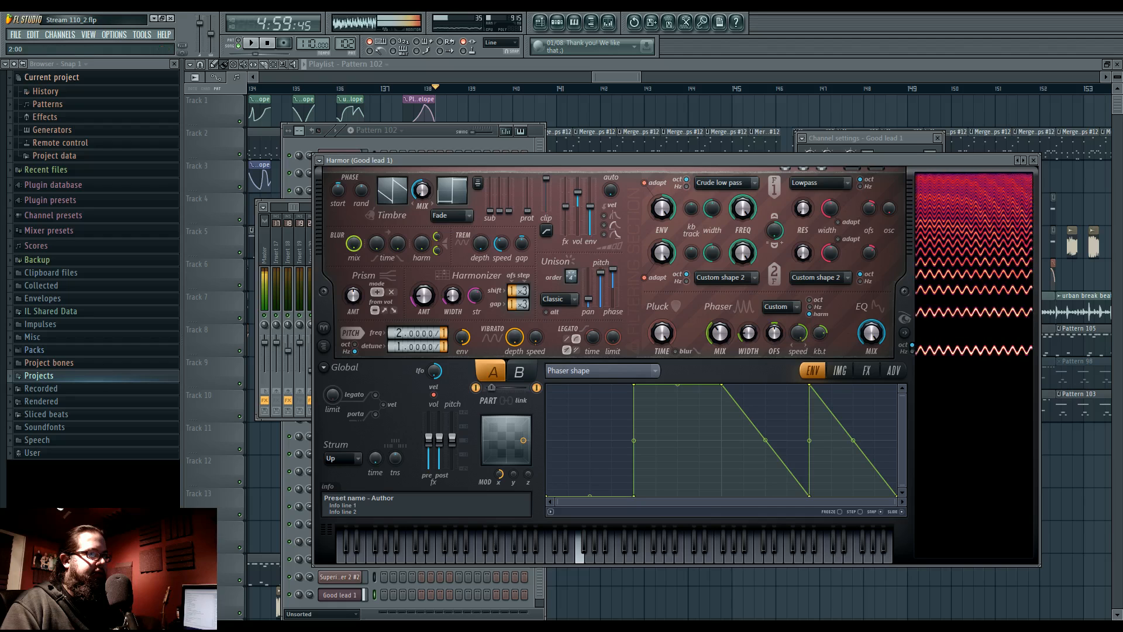
pyautogui.press('b')
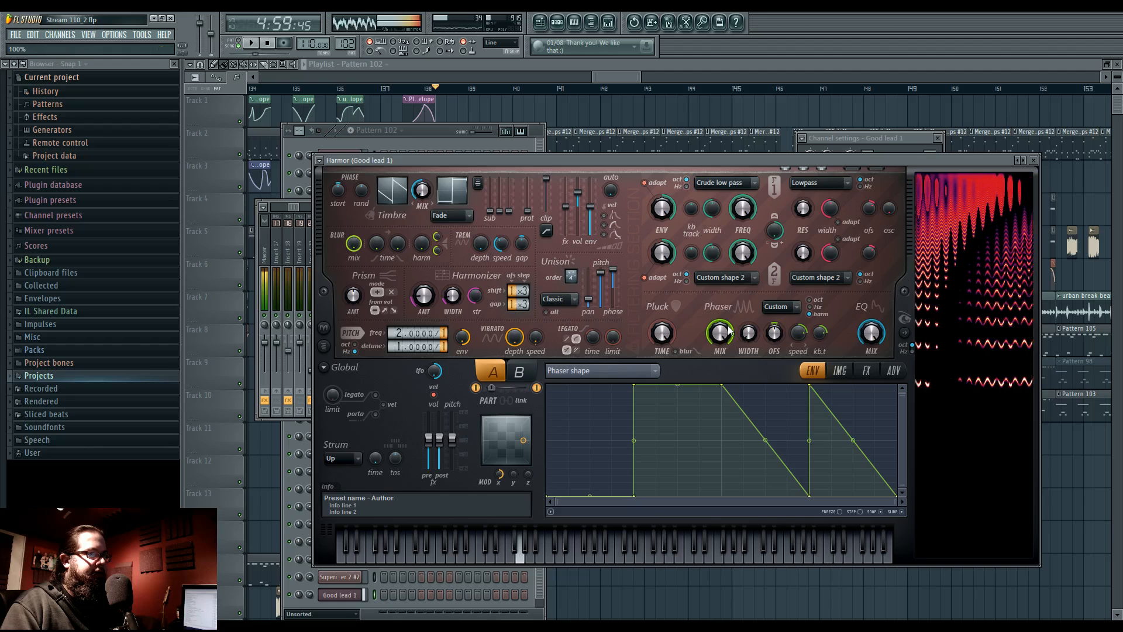
pyautogui.press('x')
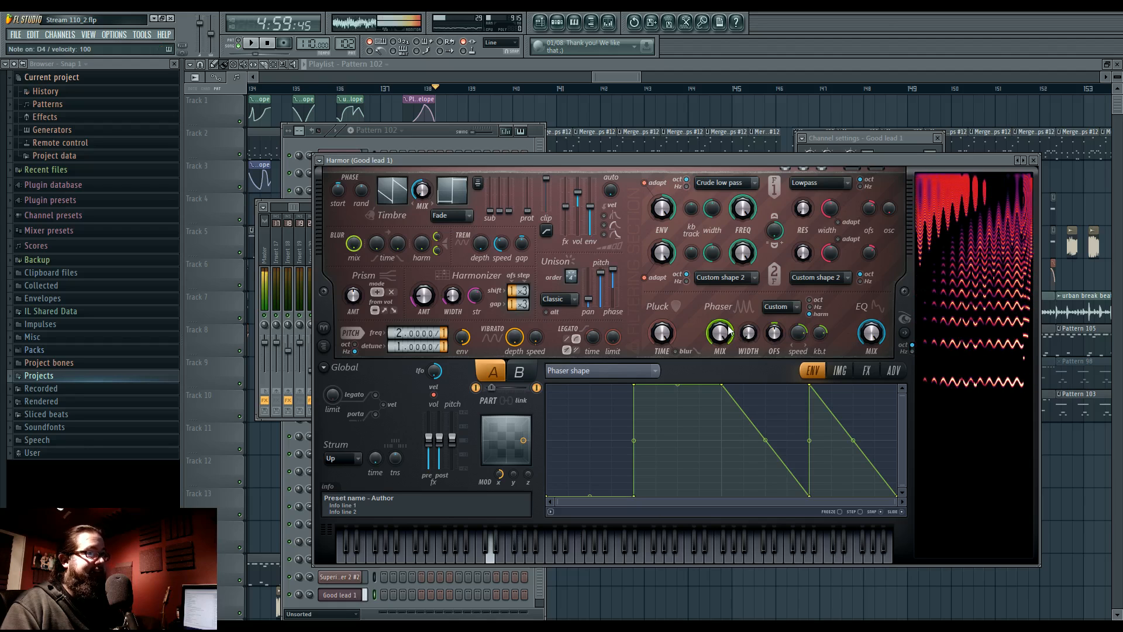
pyautogui.press('r')
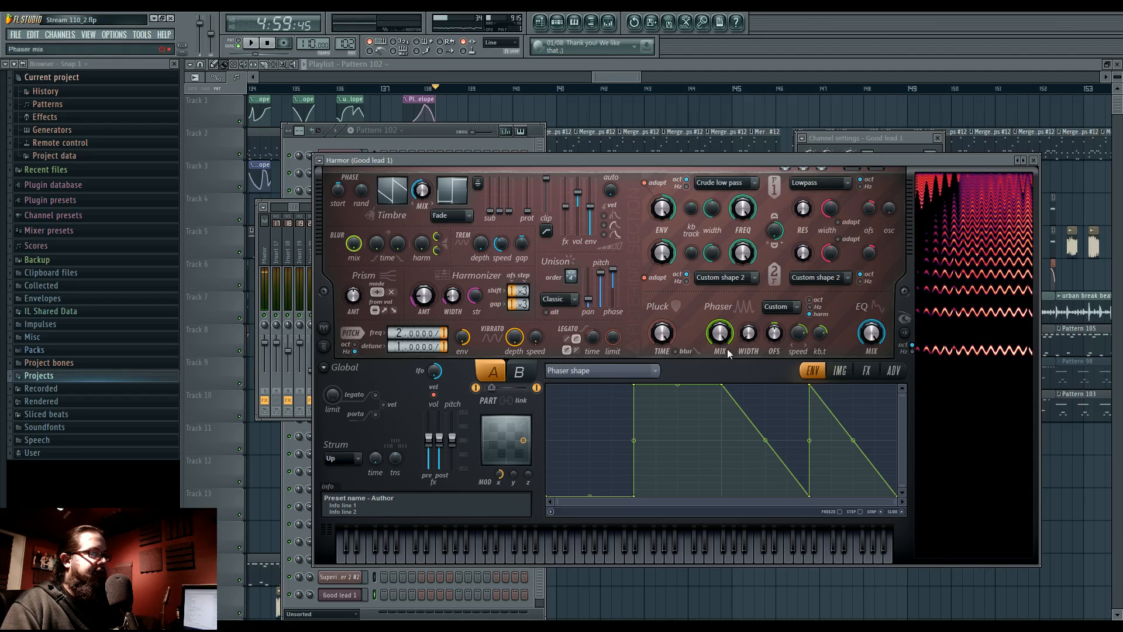
pyautogui.press('r')
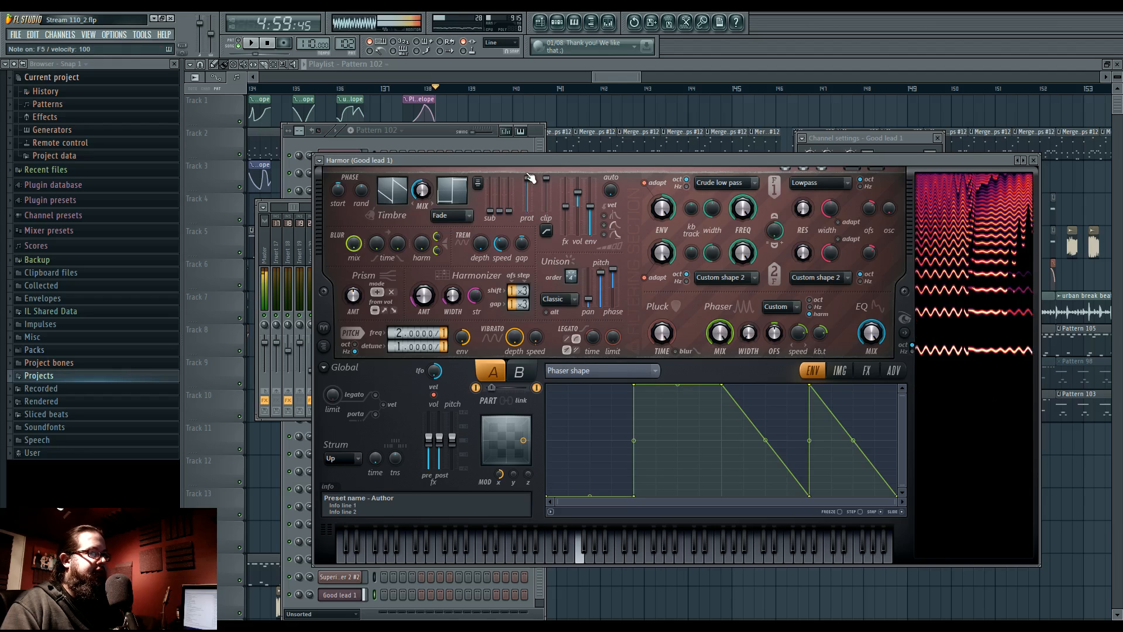
pyautogui.press('z')
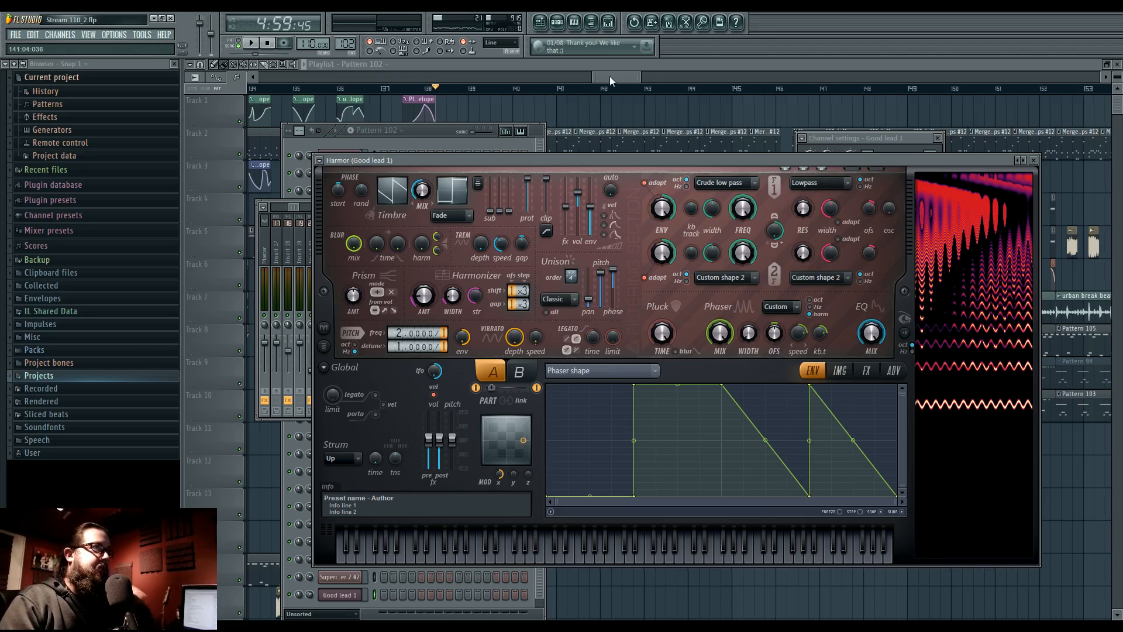
# Close the instrument windows and play the playlist section following the bar 138 transition.
pyautogui.press('F12')
pyautogui.press('space')
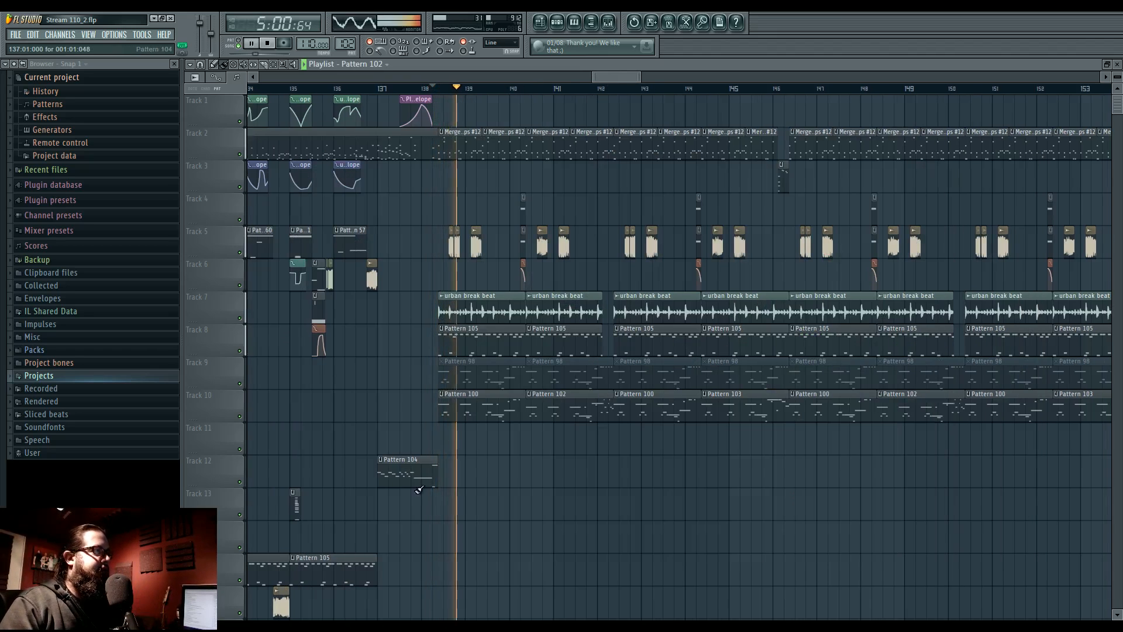
pyautogui.scroll(3, 534, 475)
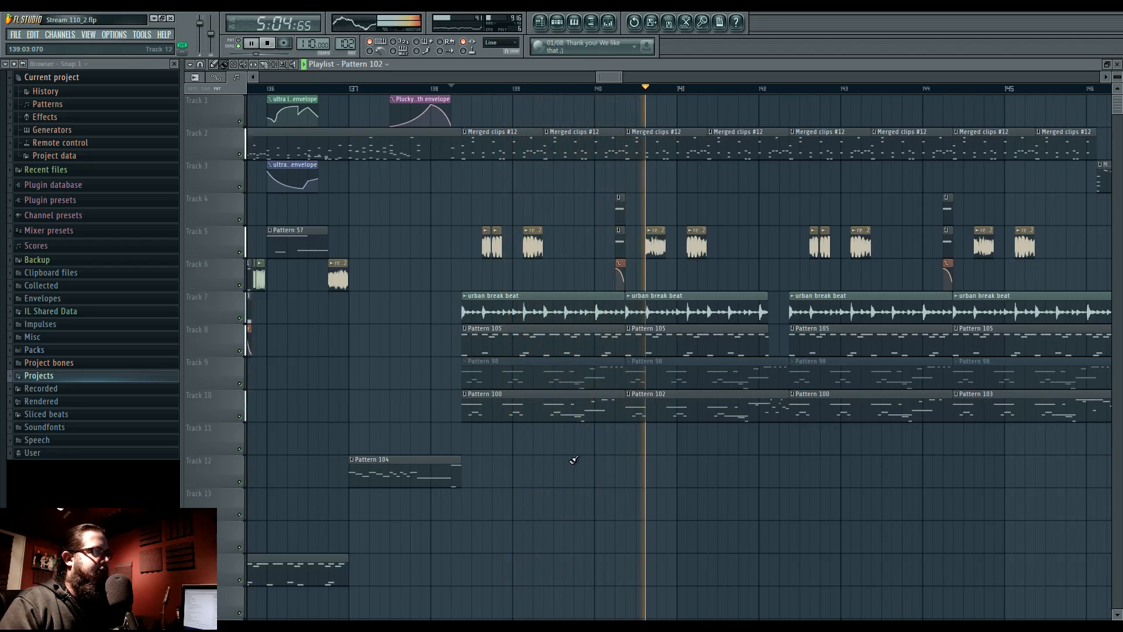
pyautogui.moveTo(537, 469); pyautogui.dragTo(572, 442)
pyautogui.scroll(2, 530, 199)
pyautogui.press('space')
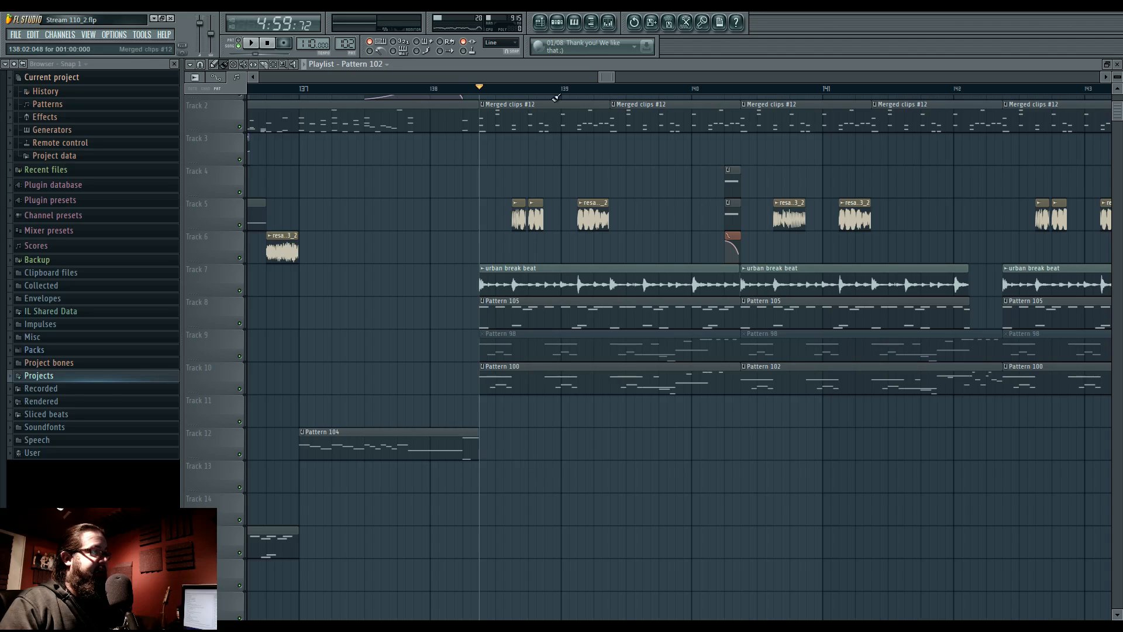
# Play from the first resample clip after bar 138 on Track 5 and delete that clip.
pyautogui.moveTo(485, 95)
pyautogui.mouseDown()
pyautogui.moveTo(524, 94)
pyautogui.moveTo(514, 93)
pyautogui.mouseUp()
pyautogui.press('space')
pyautogui.press('space')
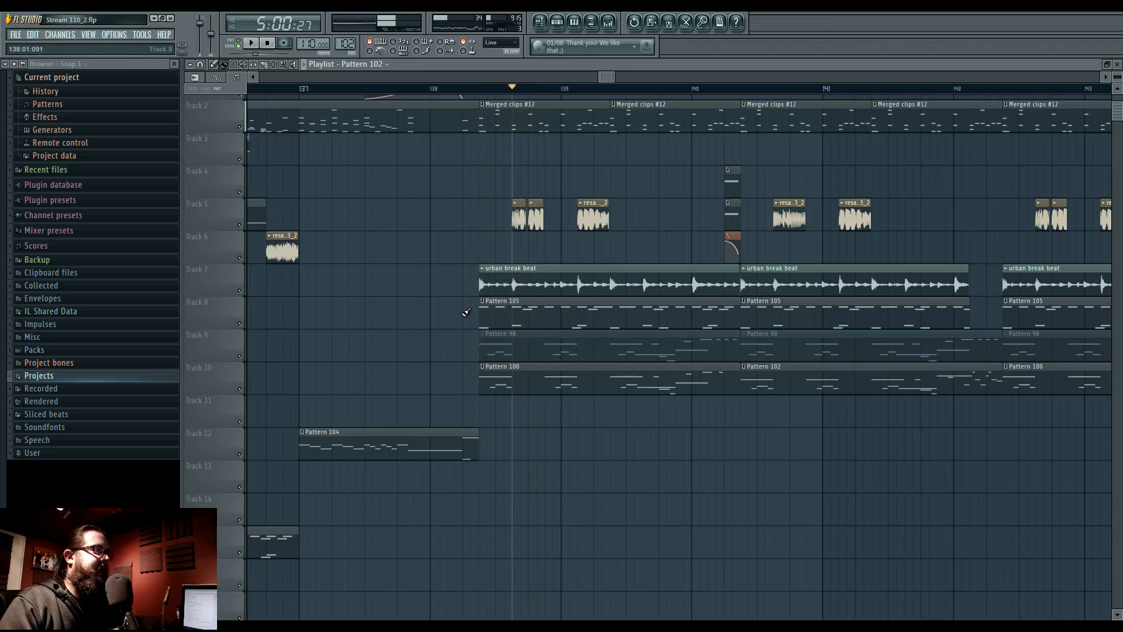
pyautogui.scroll(2, 464, 318)
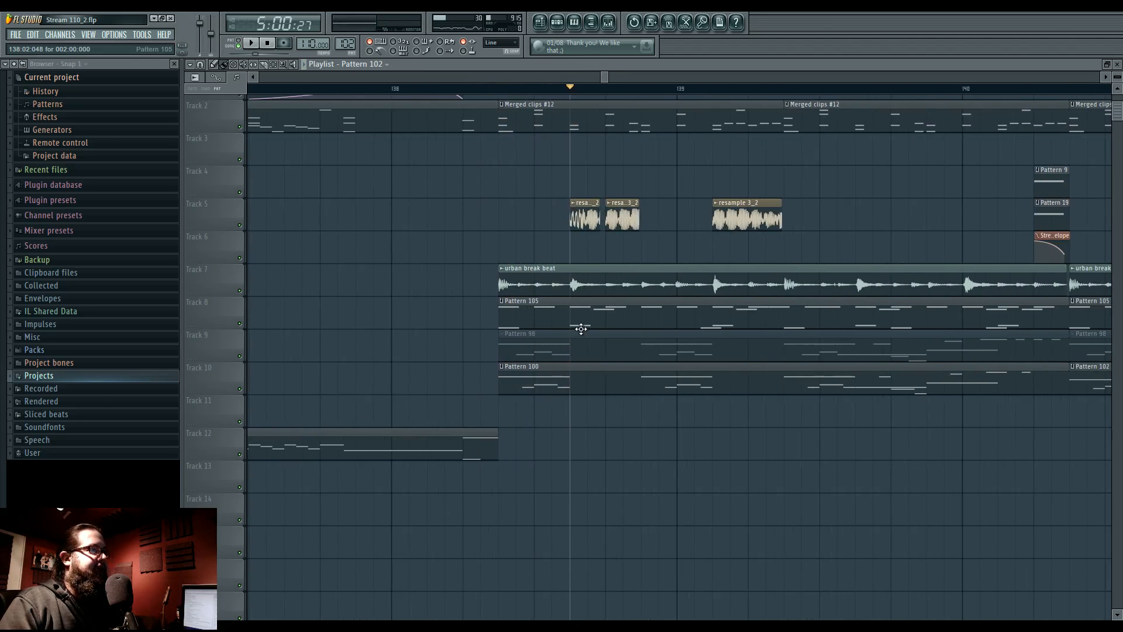
pyautogui.rightClick(592, 219)
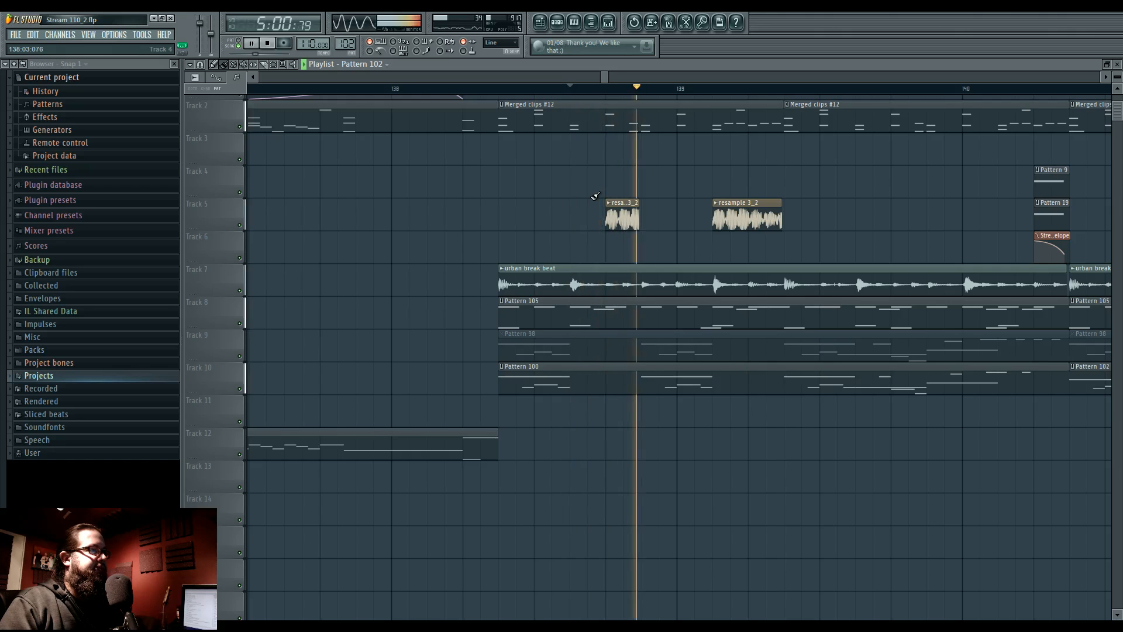
# Create a new empty pattern and open its Good lead 1 piano roll.
pyautogui.click(557, 22)
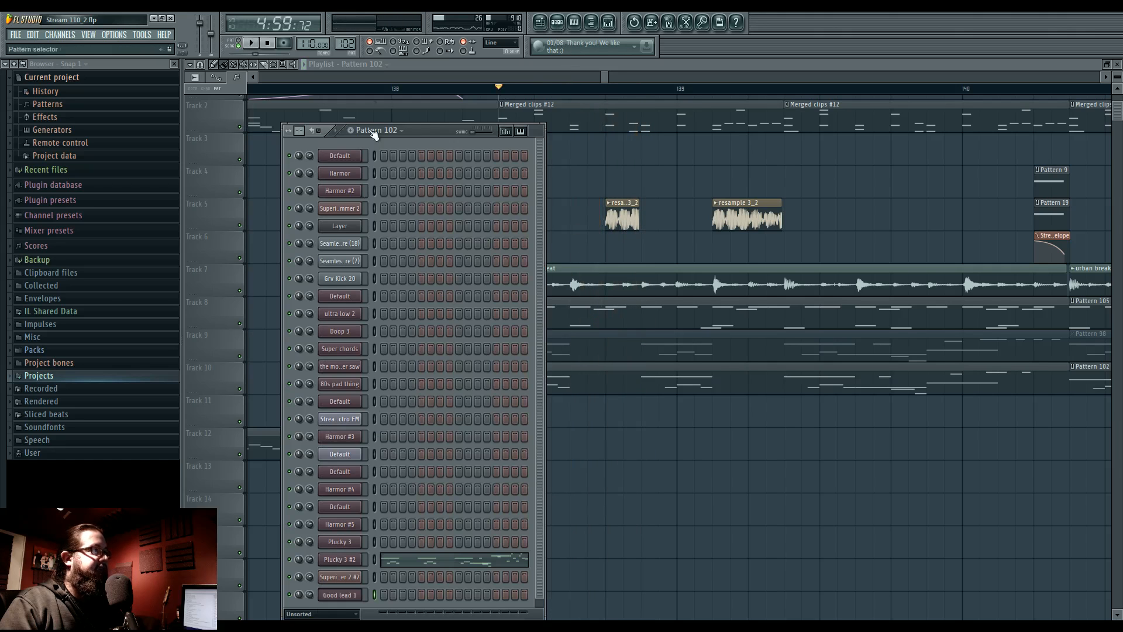
pyautogui.rightClick(342, 44)
pyautogui.click(553, 26)
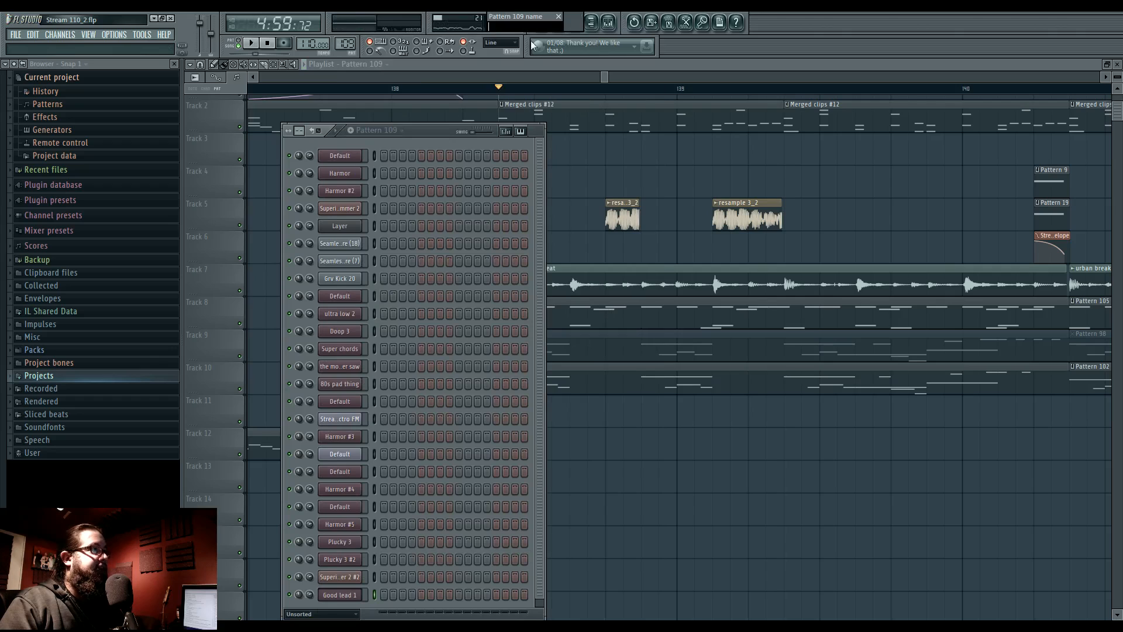
pyautogui.click(557, 17)
pyautogui.rightClick(363, 594)
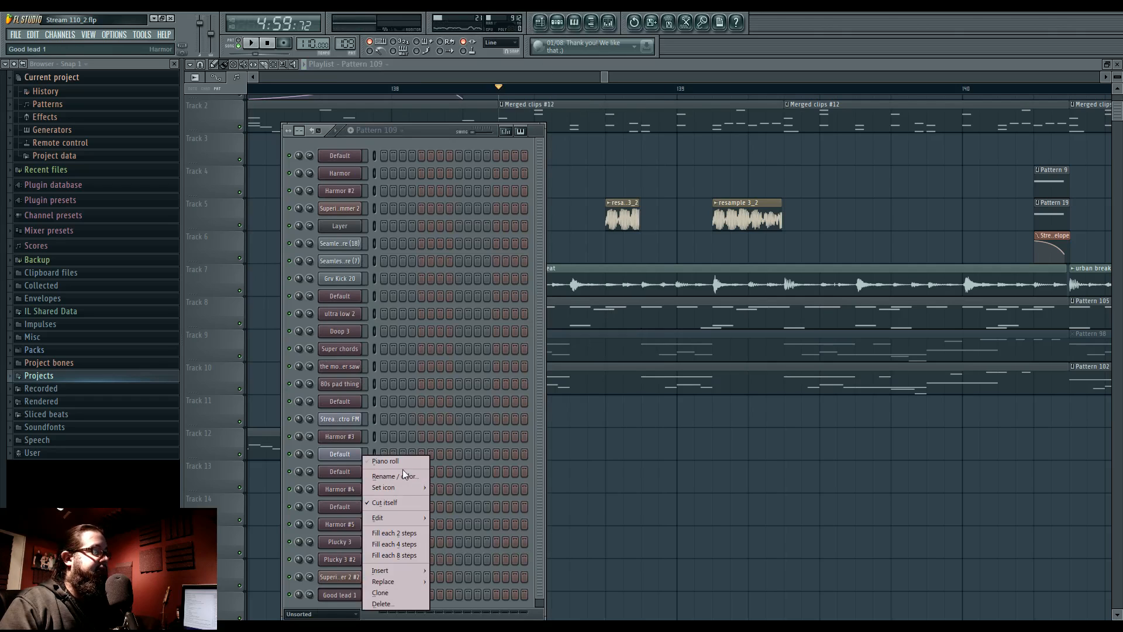
pyautogui.click(404, 461)
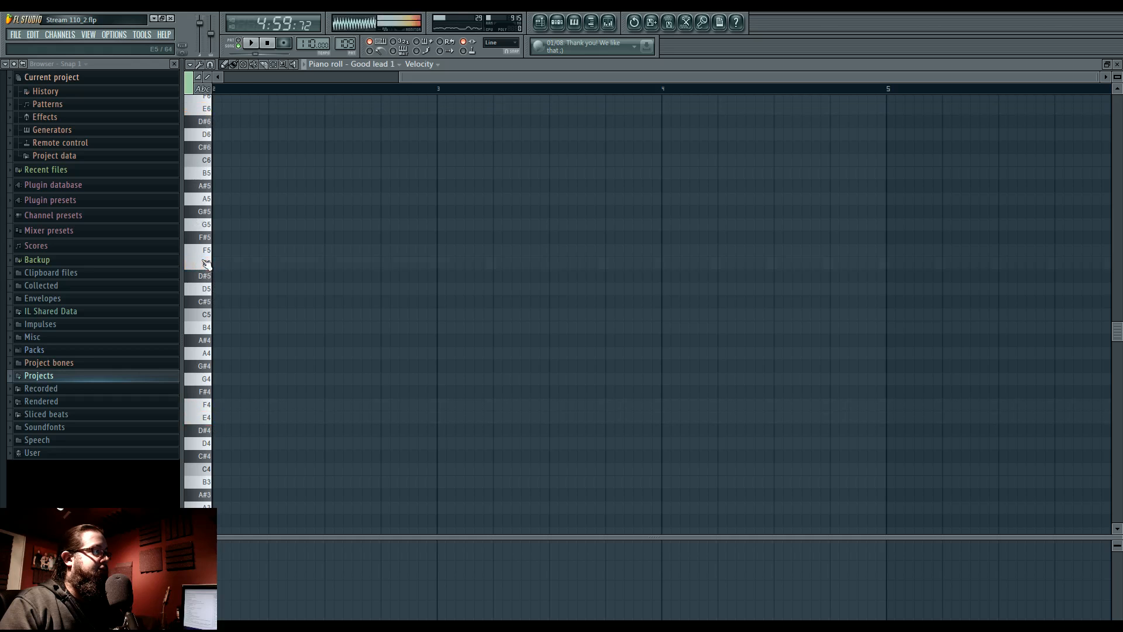
# Add a short E5 note at the start of bar 1.
pyautogui.moveTo(206, 263); pyautogui.dragTo(275, 283)
pyautogui.scroll(-1, 812, 350)
pyautogui.moveTo(325, 339); pyautogui.dragTo(220, 342)
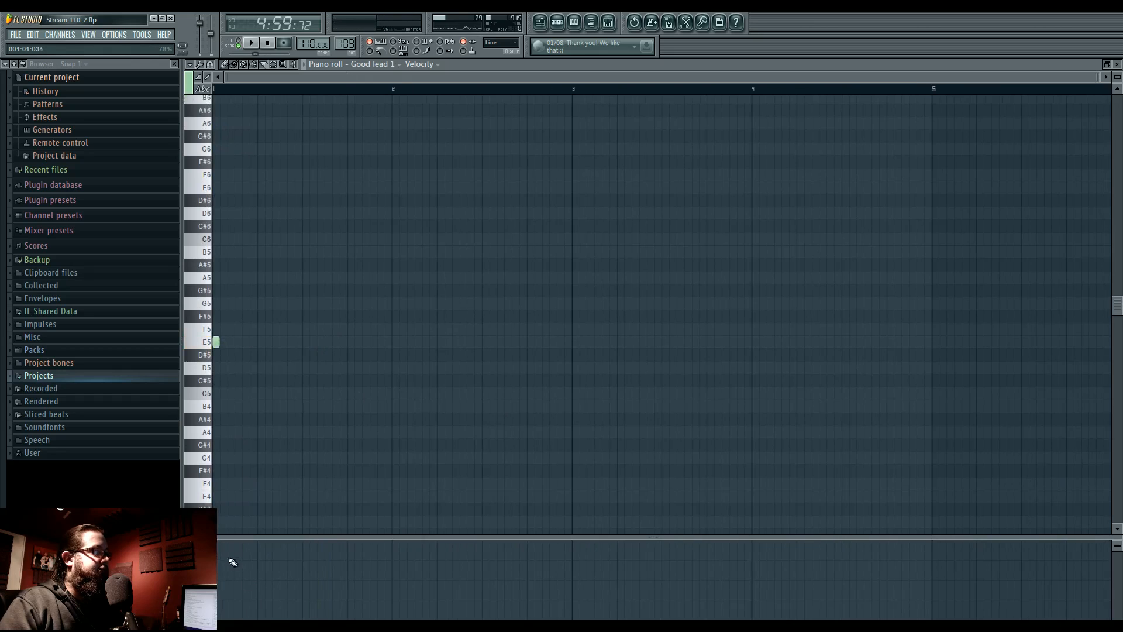
# Place Pattern 109 on Track 12 where the deleted resample clip started, and trim it to its single note's length.
pyautogui.click(540, 23)
pyautogui.moveTo(580, 449); pyautogui.dragTo(620, 444)
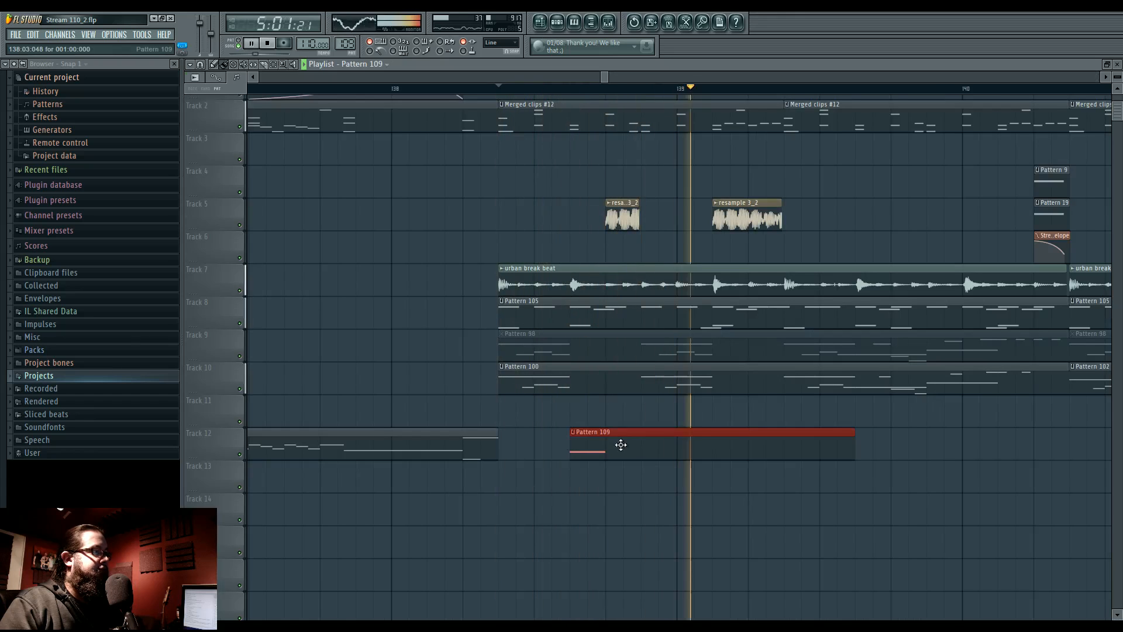
pyautogui.moveTo(851, 444); pyautogui.dragTo(605, 439)
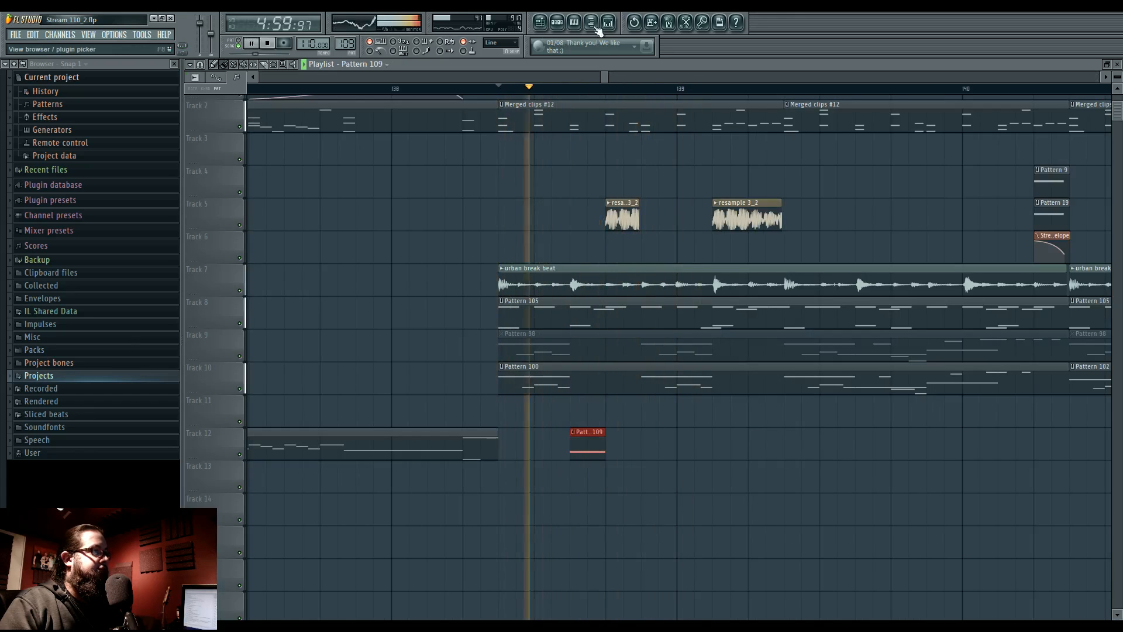
# Lower the mixer volume of Insert 52 slightly and play the section to check the lead's level.
pyautogui.click(597, 27)
pyautogui.press('space')
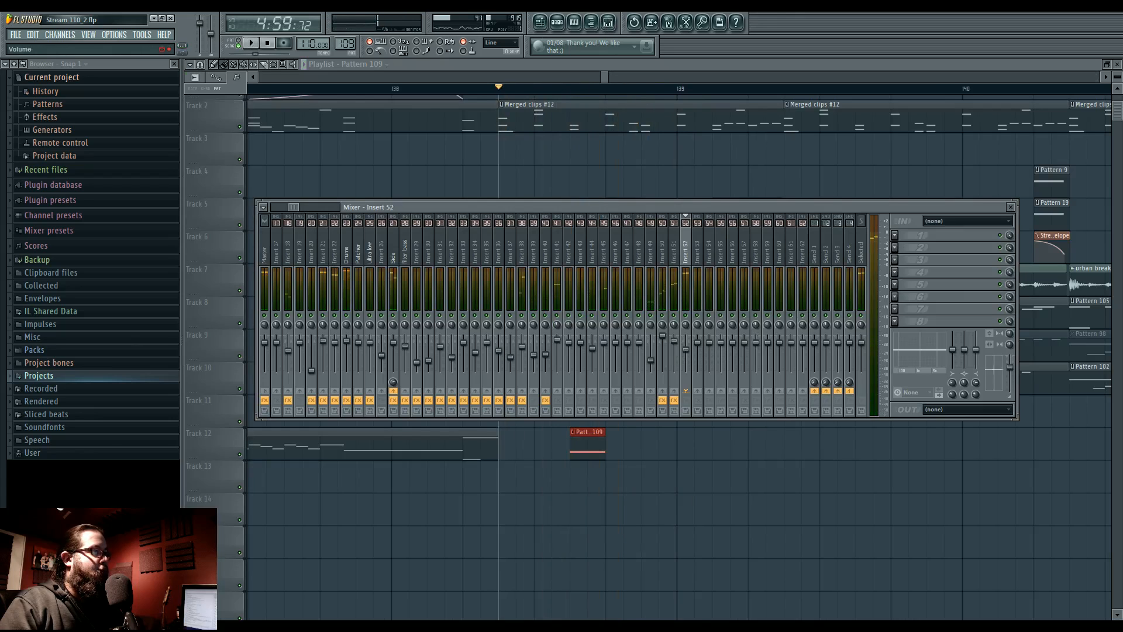
pyautogui.moveTo(686, 349); pyautogui.dragTo(687, 355)
pyautogui.press('space')
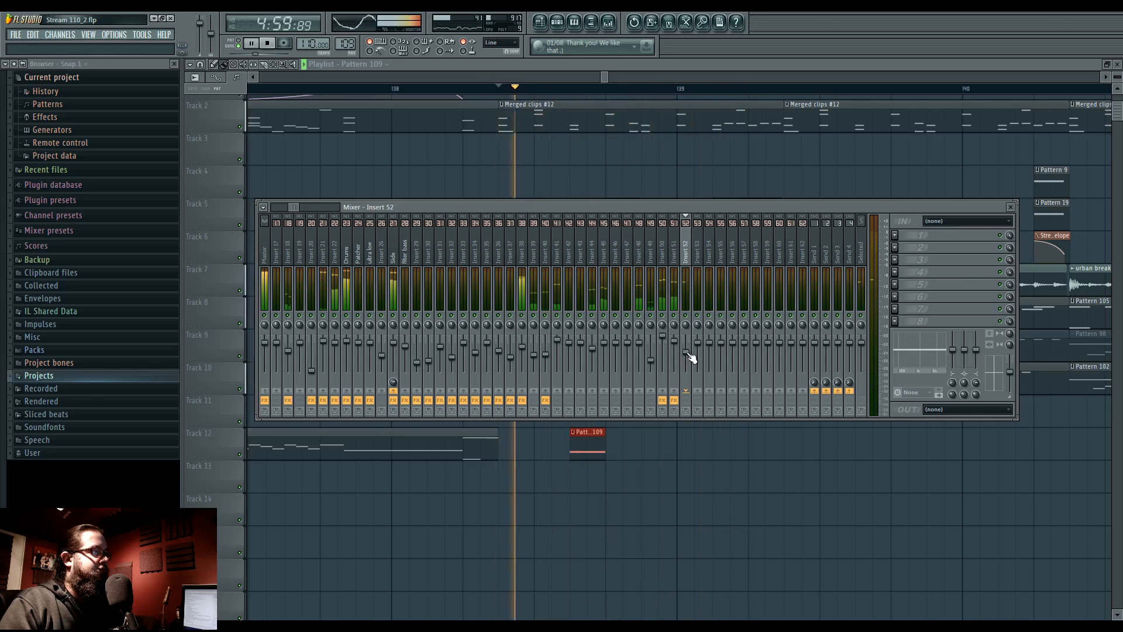
pyautogui.press('space')
# Open Good lead 1 in Harmor, raise the start point of its pitch vibrato depth envelope and play the result.
pyautogui.doubleClick(580, 442)
pyautogui.click(557, 23)
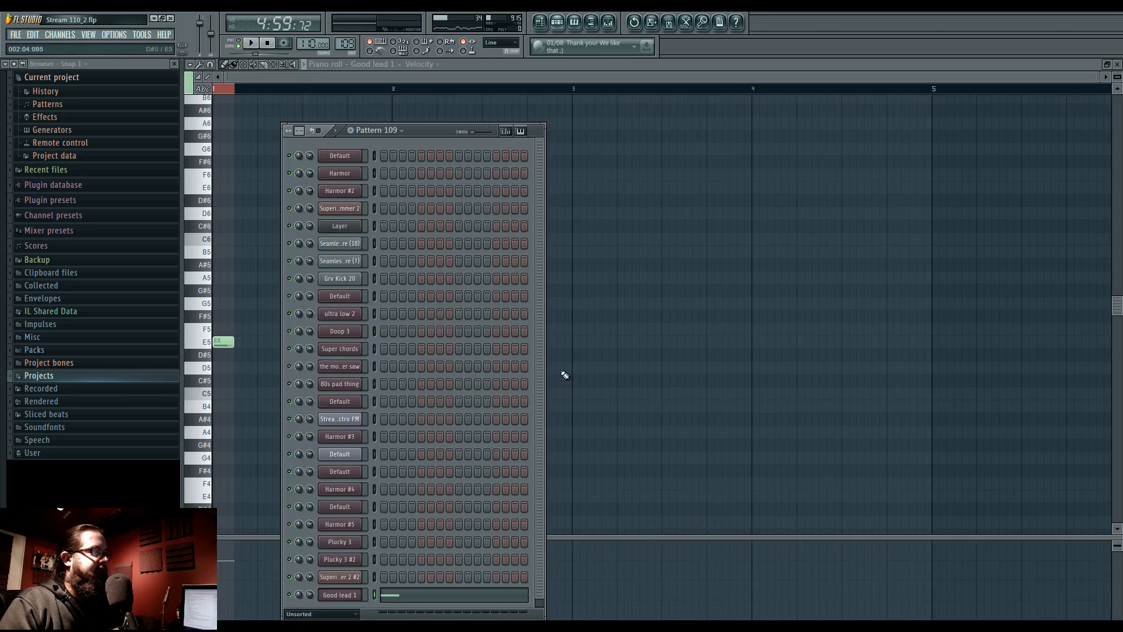
pyautogui.click(340, 593)
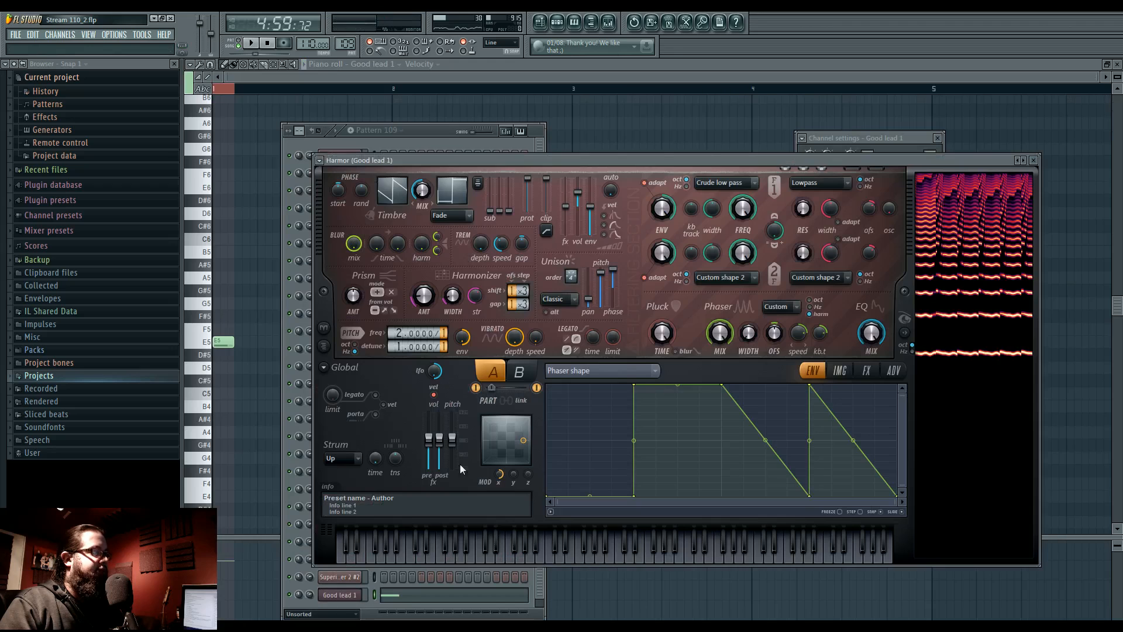
pyautogui.rightClick(524, 344)
pyautogui.click(579, 367)
pyautogui.moveTo(550, 497); pyautogui.dragTo(551, 427)
pyautogui.press('space')
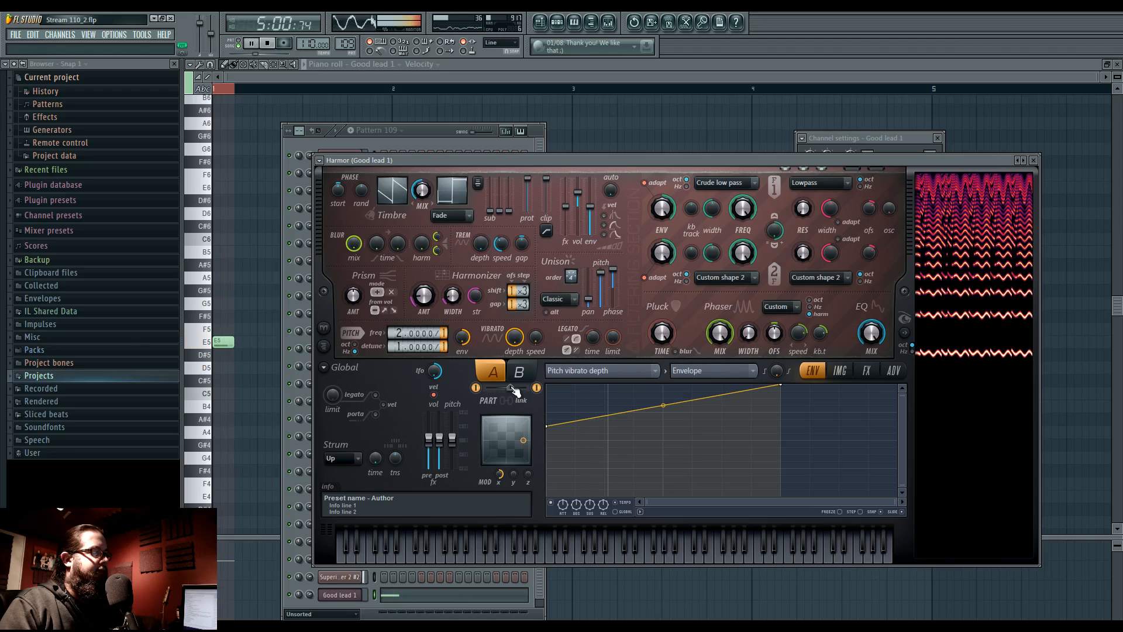
# Try stacking B5 and E6 notes above the E5 note in Pattern 109 and play the chord.
pyautogui.click(231, 346)
pyautogui.click(253, 44)
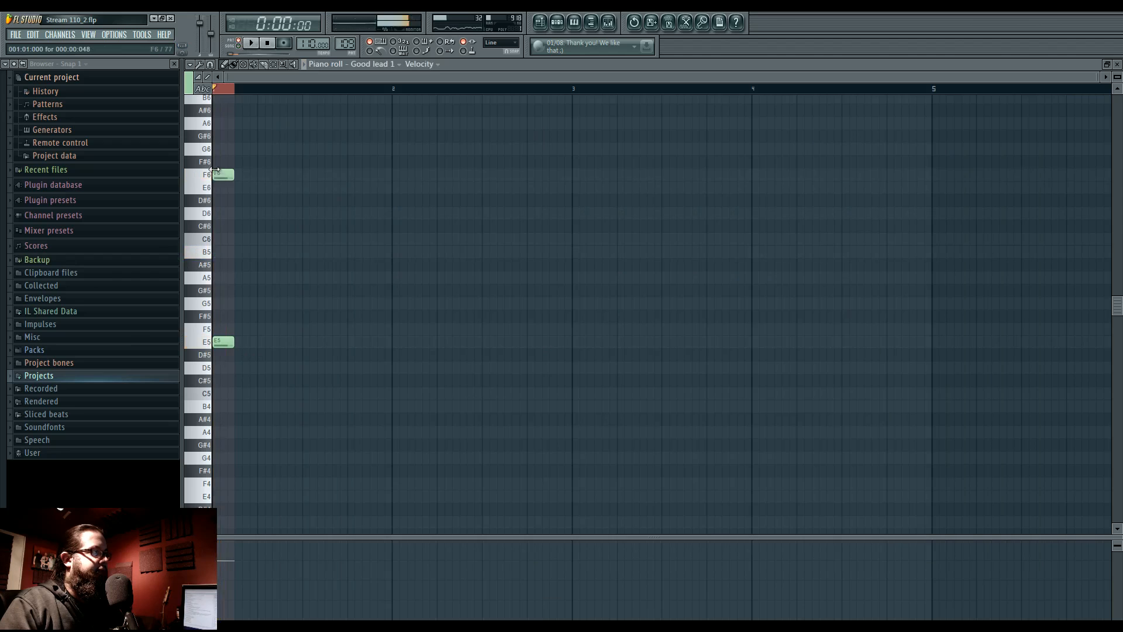
pyautogui.moveTo(222, 171)
pyautogui.mouseDown()
pyautogui.moveTo(221, 132)
pyautogui.moveTo(220, 190)
pyautogui.mouseUp()
pyautogui.press('space')
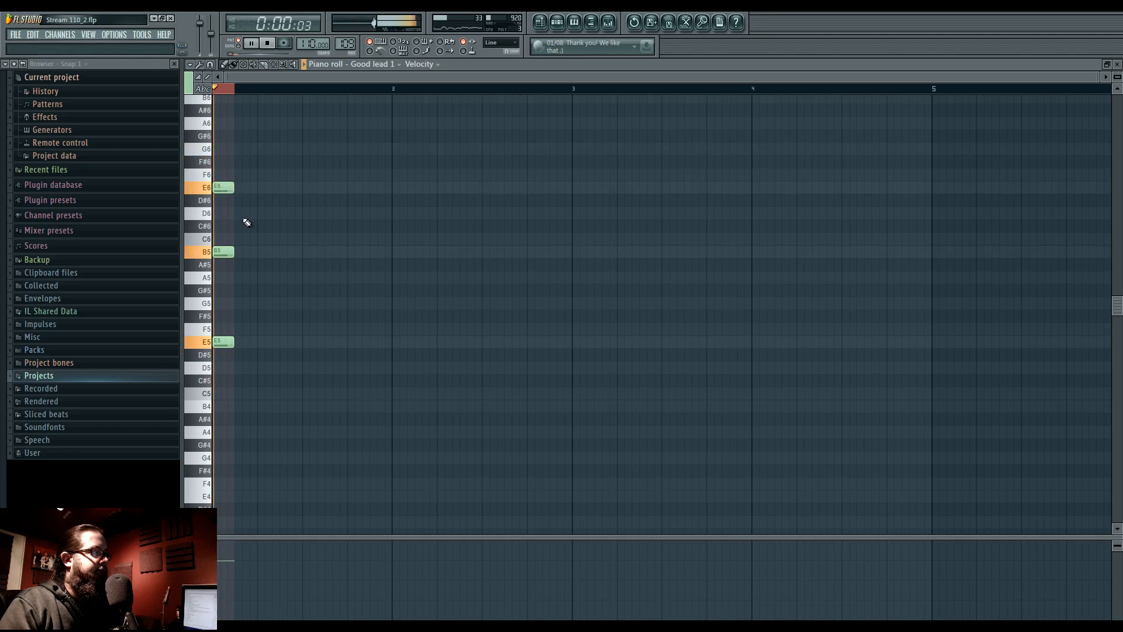
pyautogui.press('space')
pyautogui.moveTo(220, 157); pyautogui.dragTo(238, 383)
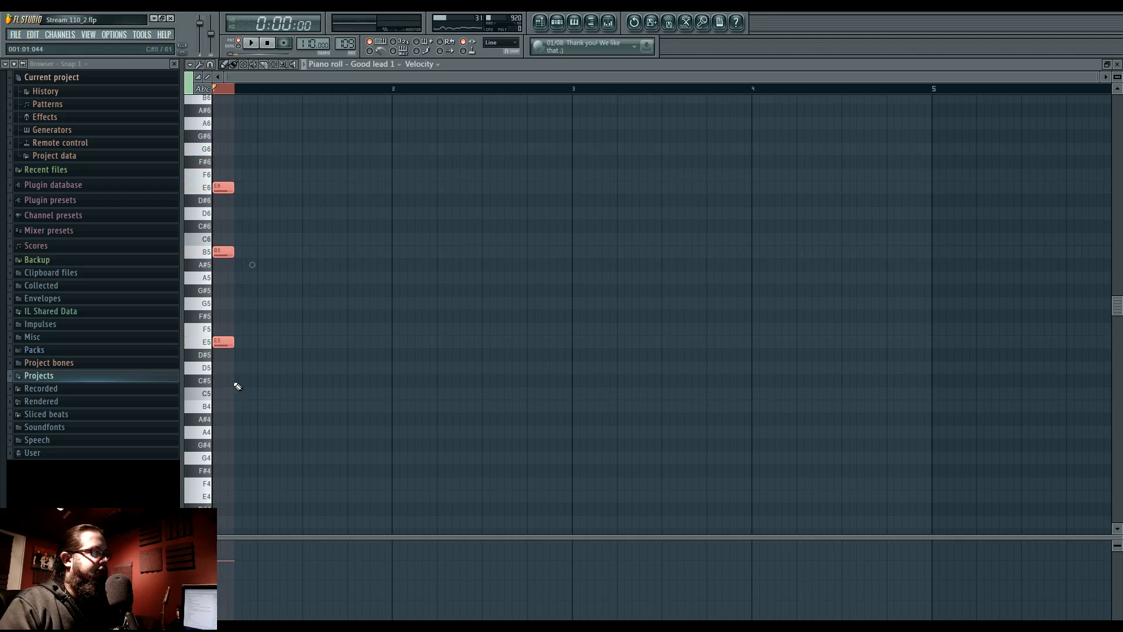
pyautogui.moveTo(221, 343)
pyautogui.mouseDown()
pyautogui.moveTo(224, 498)
pyautogui.moveTo(200, 341)
pyautogui.mouseUp()
pyautogui.press('space')
pyautogui.press('space')
pyautogui.keyDown('ctrl'); pyautogui.click(246, 350); pyautogui.keyUp('ctrl')
pyautogui.press('space')
pyautogui.press('space')
# Reduce Pattern 109's chord to an E4 and an E5 note by adding E4 and removing B5 and E6.
pyautogui.rightClick(220, 344)
pyautogui.click(223, 496)
pyautogui.press('space')
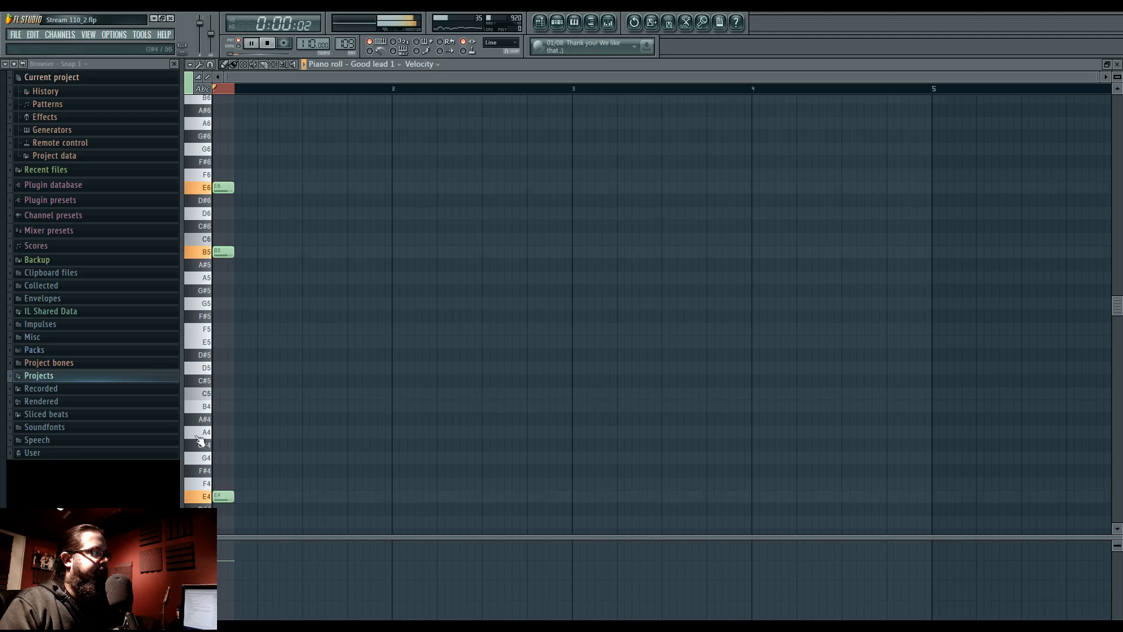
pyautogui.rightClick(223, 252)
pyautogui.click(225, 343)
pyautogui.rightClick(222, 187)
pyautogui.press('space')
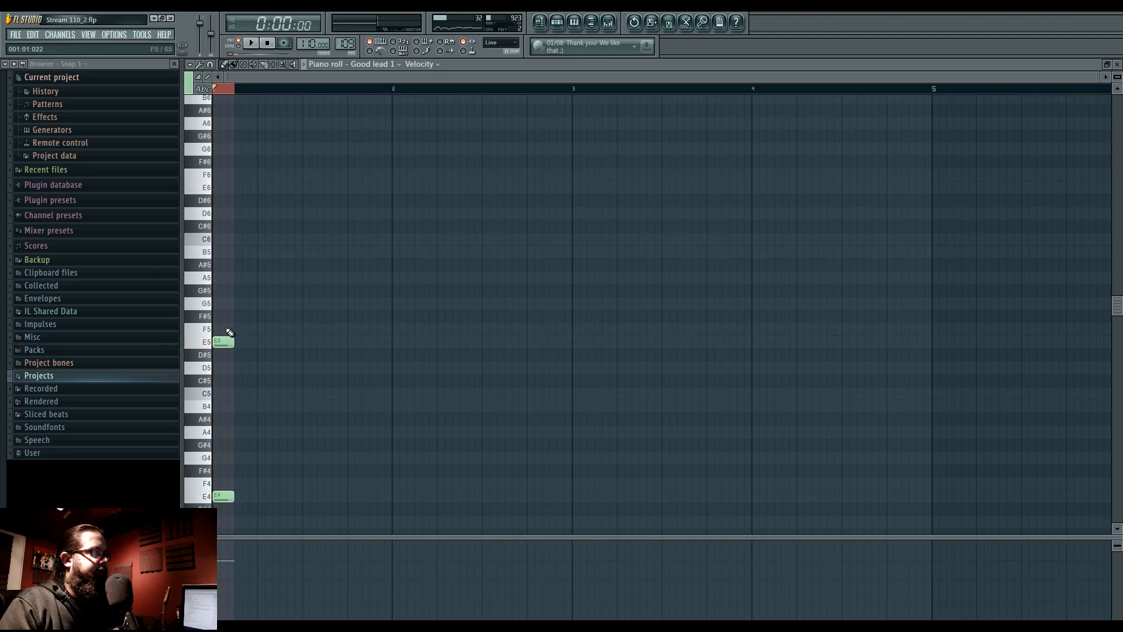
# Return to the playlist and play the section after bar 138 with the revised Pattern 109 clip.
pyautogui.click(542, 22)
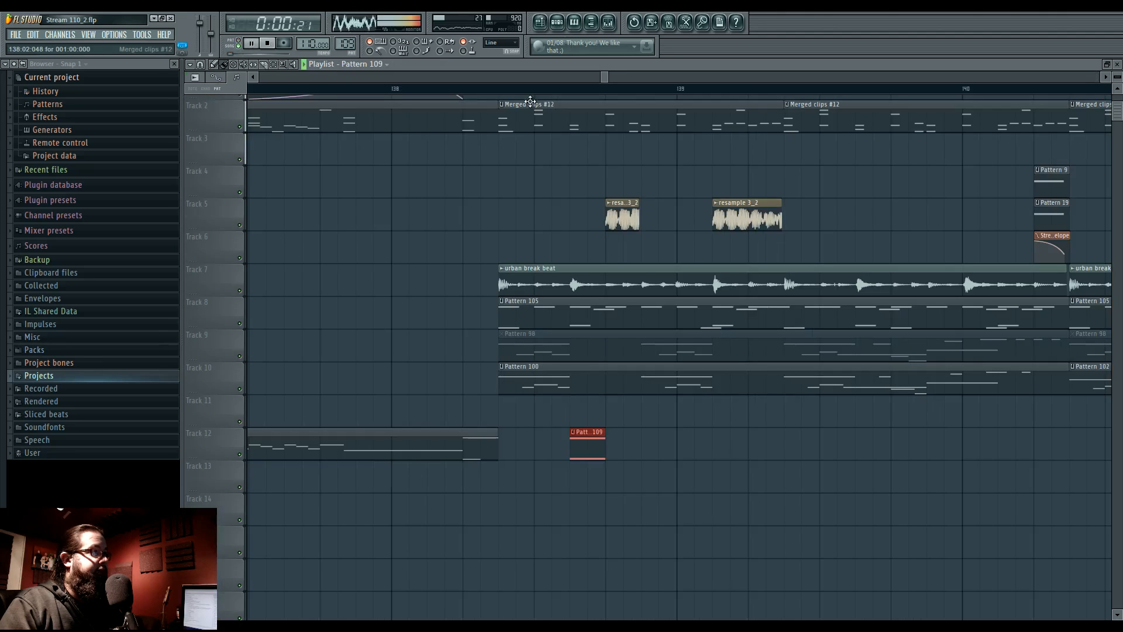
pyautogui.click(504, 91)
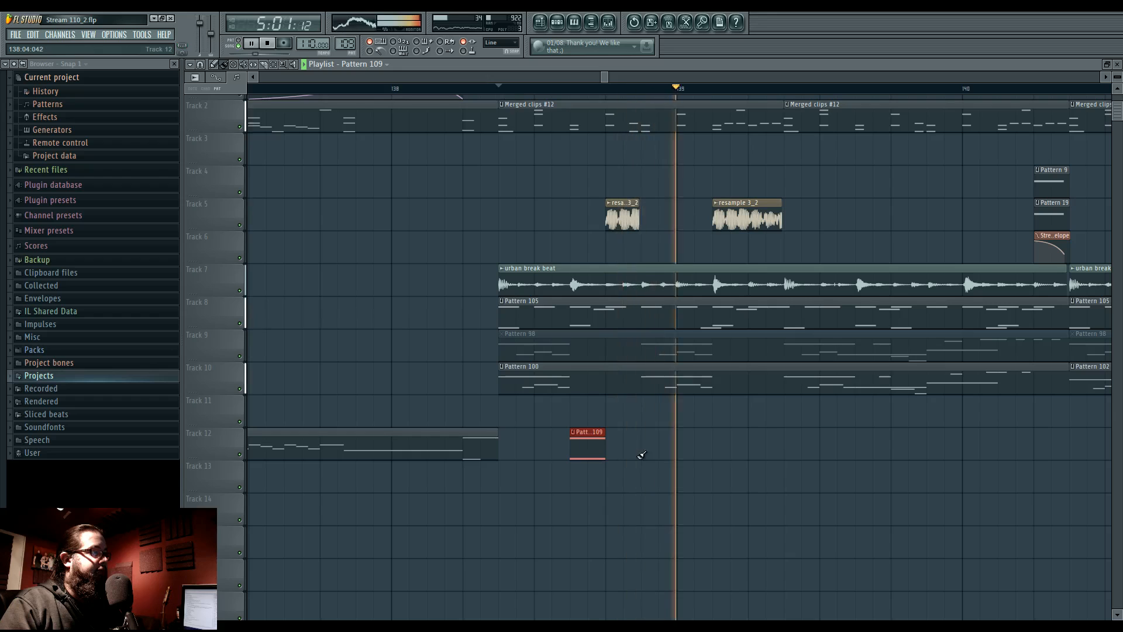
pyautogui.press('space')
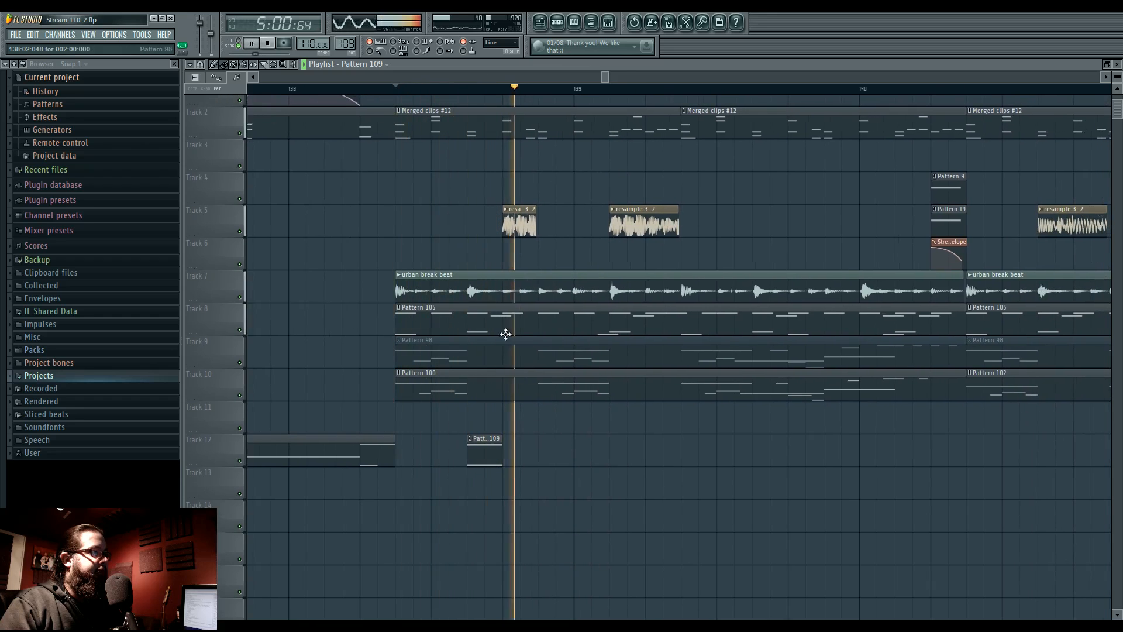
pyautogui.press('space')
# Try the first Track 5 resample clip at Pattern 109's start, play it and move it back.
pyautogui.moveTo(520, 224); pyautogui.dragTo(485, 224)
pyautogui.moveTo(491, 455)
pyautogui.mouseDown()
pyautogui.moveTo(524, 456)
pyautogui.moveTo(488, 456)
pyautogui.mouseUp()
pyautogui.press('space')
pyautogui.press('space')
pyautogui.moveTo(484, 224); pyautogui.dragTo(520, 224)
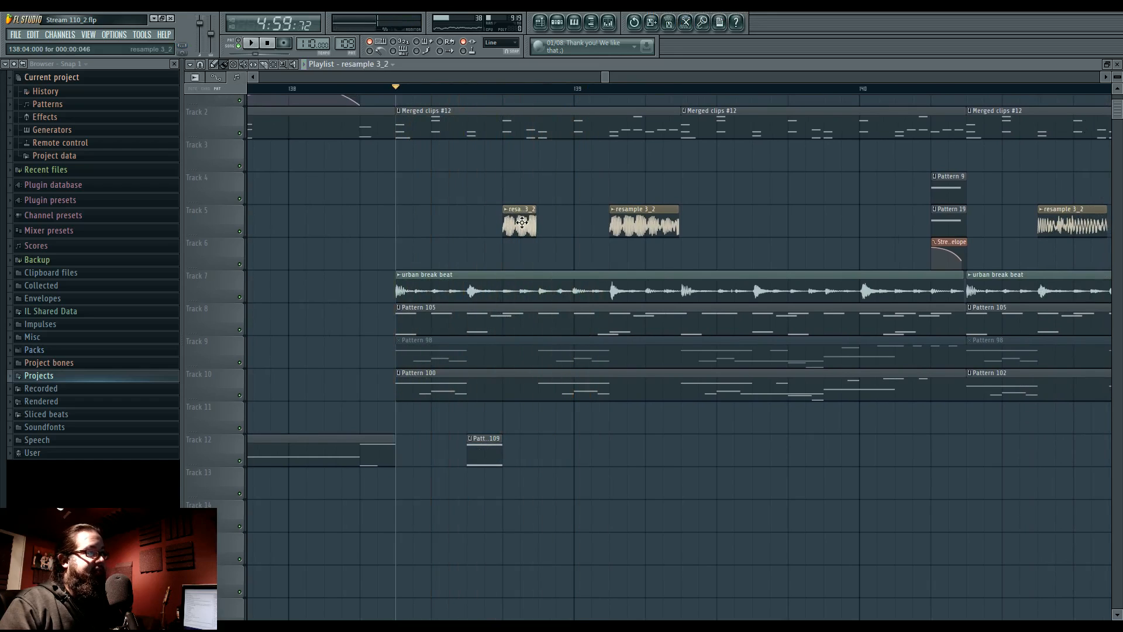
# Play the section with the mixer open to check the level of Insert 52.
pyautogui.click(608, 23)
pyautogui.press('space')
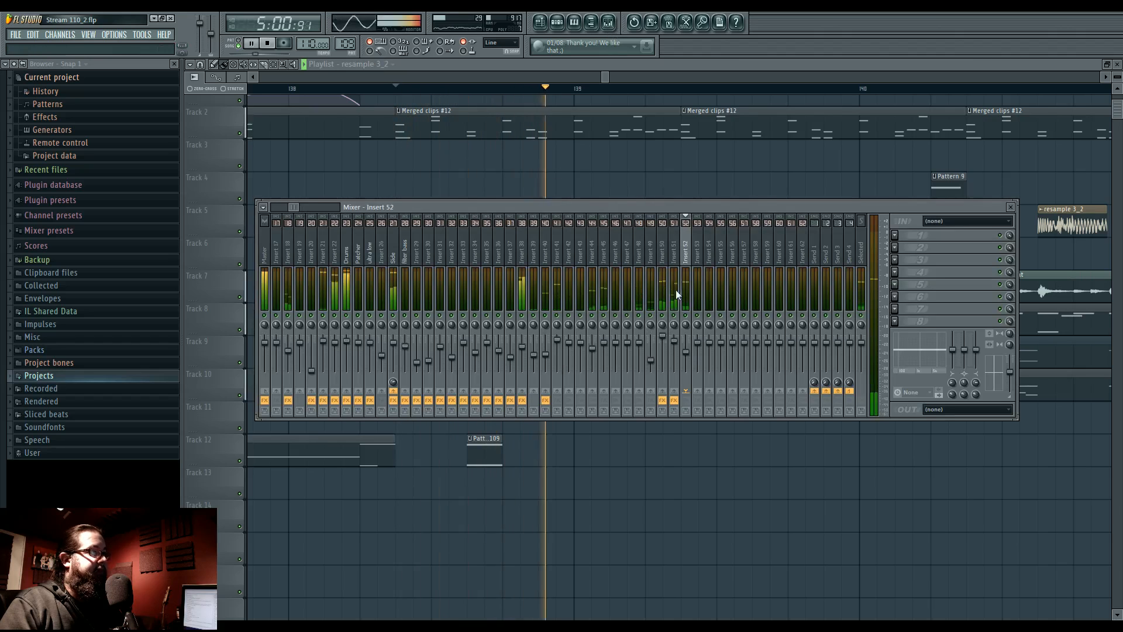
pyautogui.press('F9')
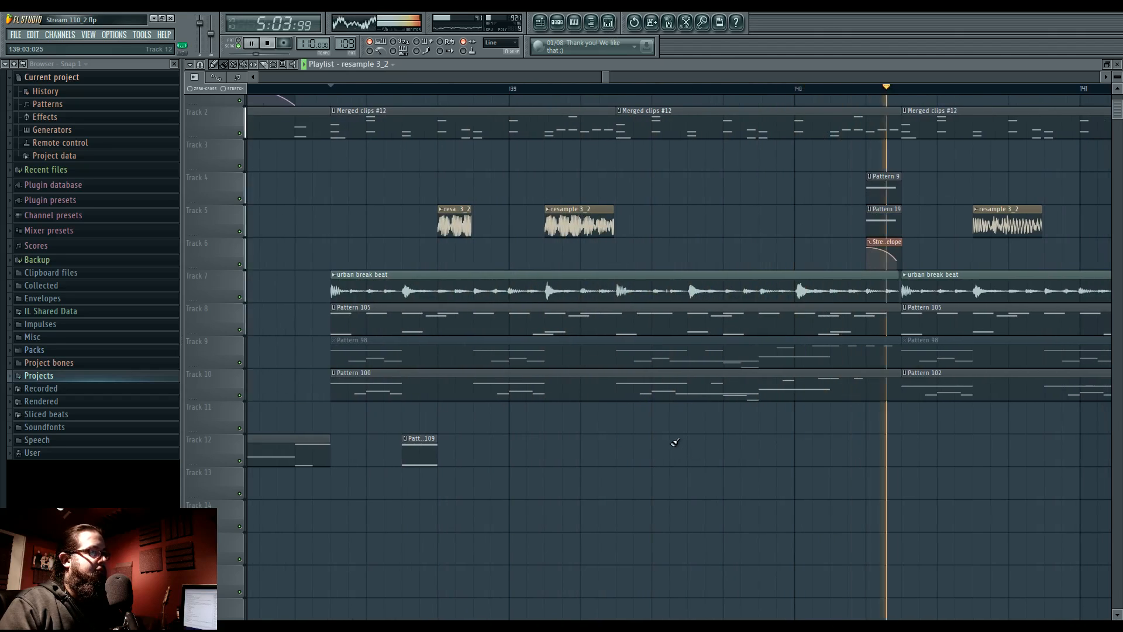
# Trim the start of the first resample clip after bar 140 and place Pattern 109 on Track 12 in the gap, then play the section.
pyautogui.scroll(-2, 709, 441)
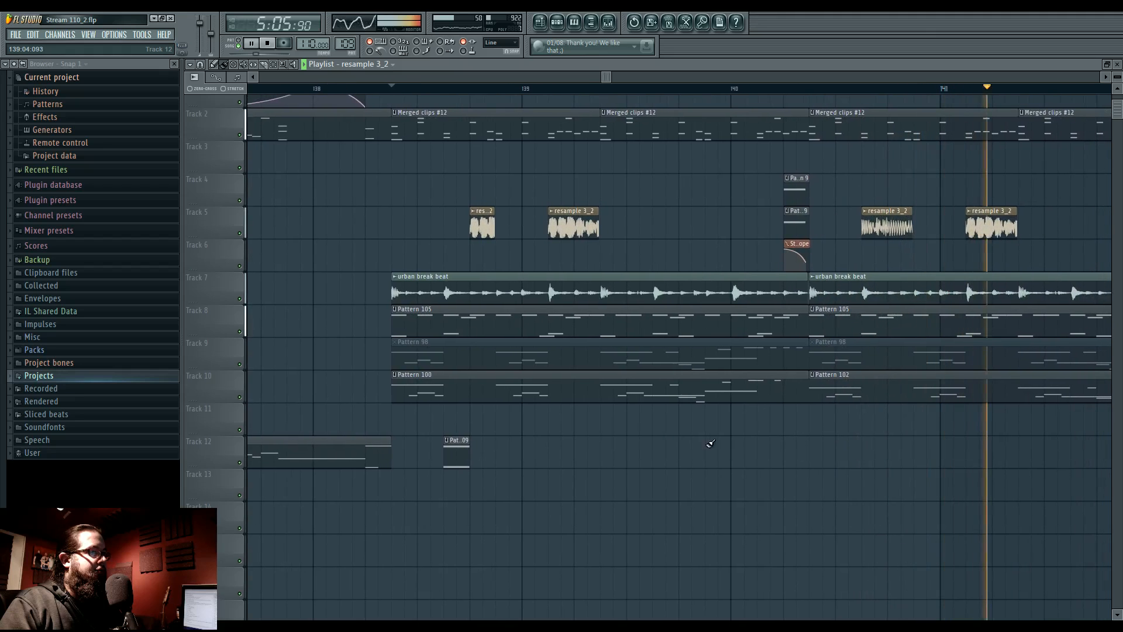
pyautogui.moveTo(865, 227); pyautogui.dragTo(888, 227)
pyautogui.click(862, 93)
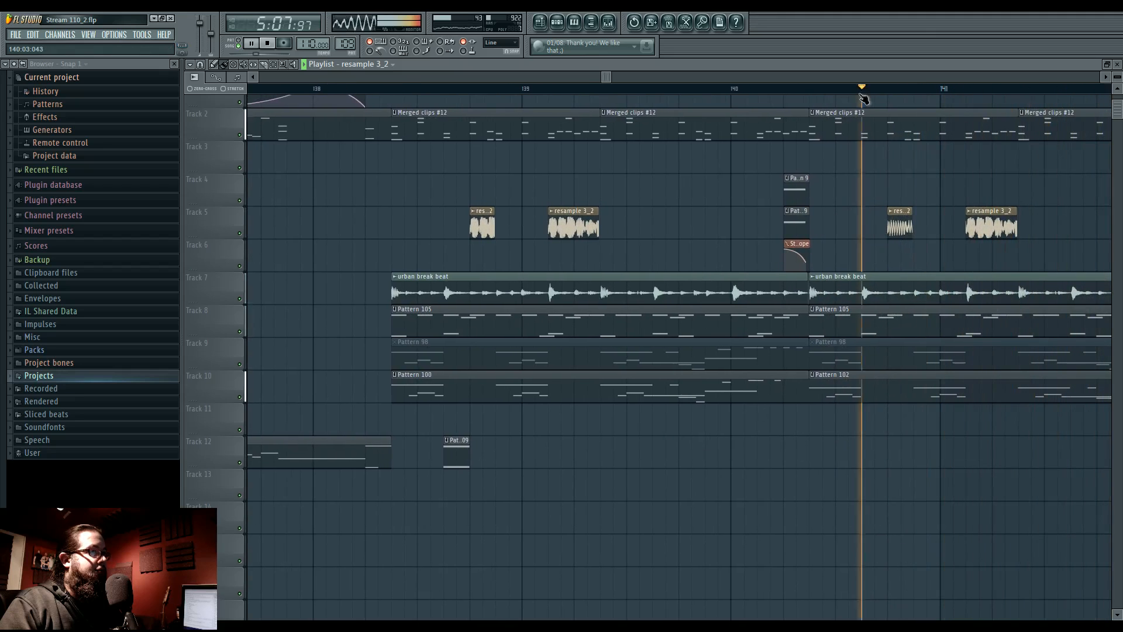
pyautogui.click(877, 422)
pyautogui.moveTo(872, 423); pyautogui.dragTo(859, 455)
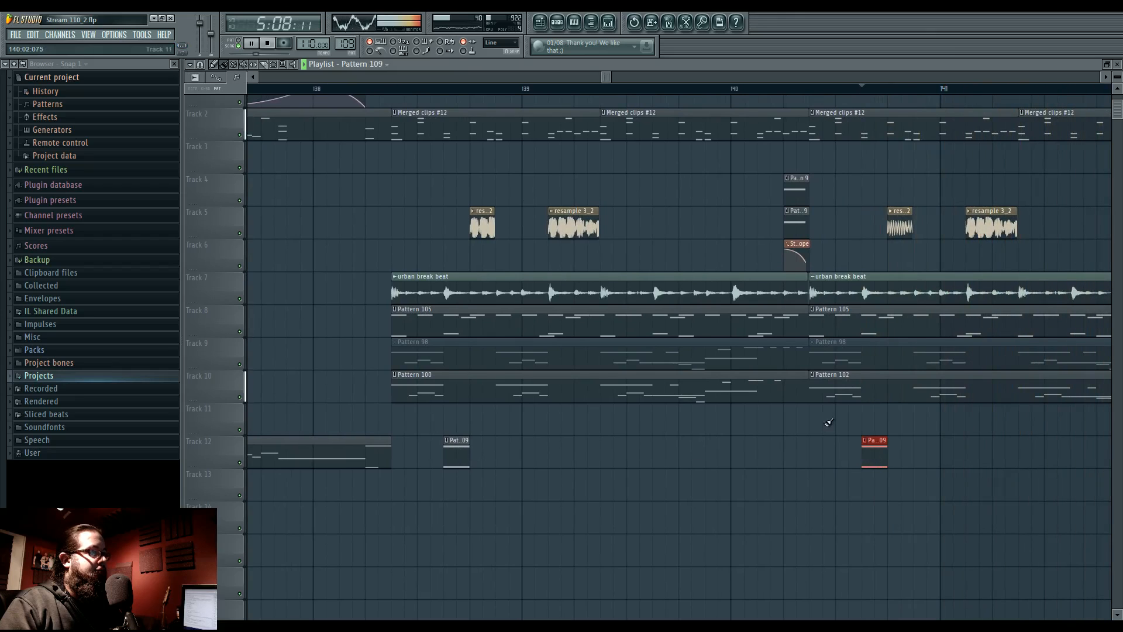
pyautogui.click(398, 91)
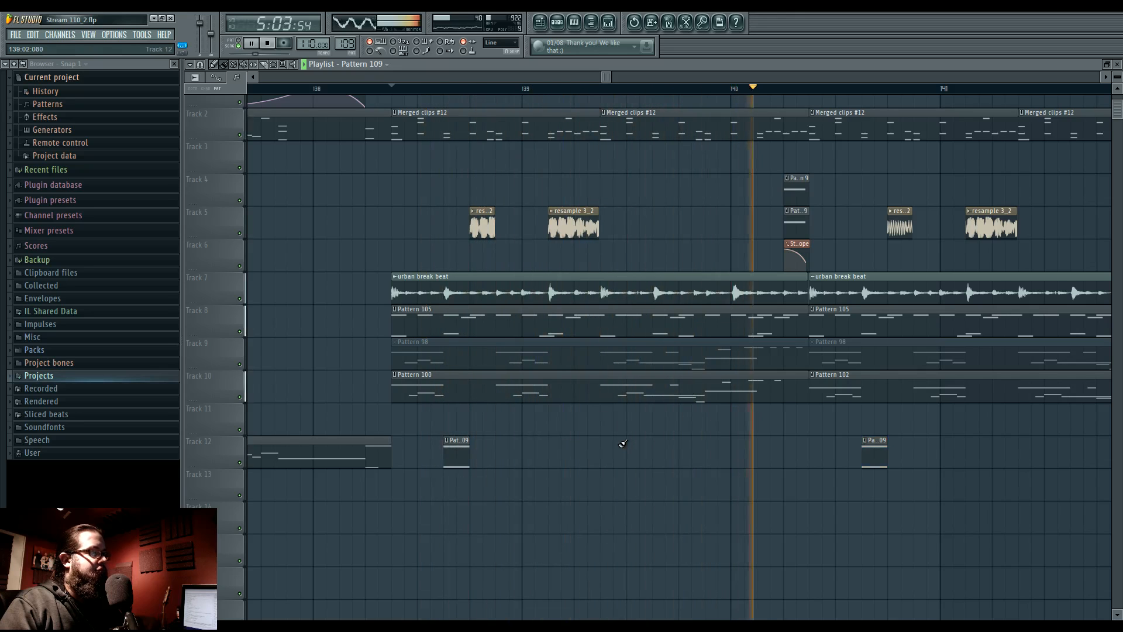
pyautogui.press('space')
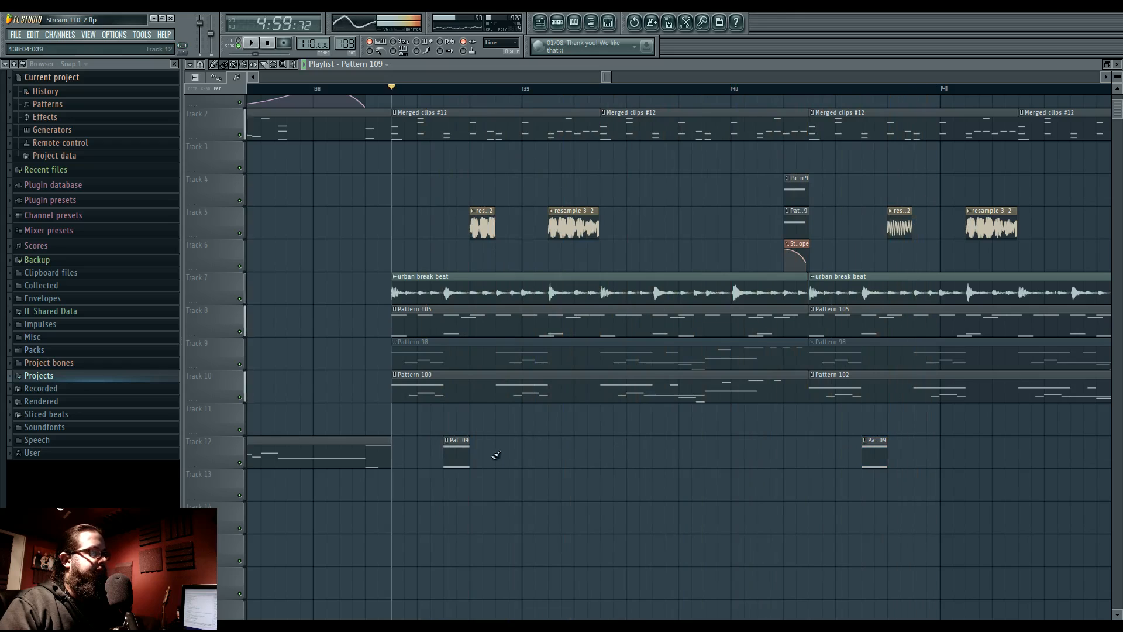
# Add a longer Pattern 109 clip on Track 12 before bar 140 and make it a unique pattern.
pyautogui.moveTo(701, 451); pyautogui.dragTo(796, 454)
pyautogui.click(685, 444)
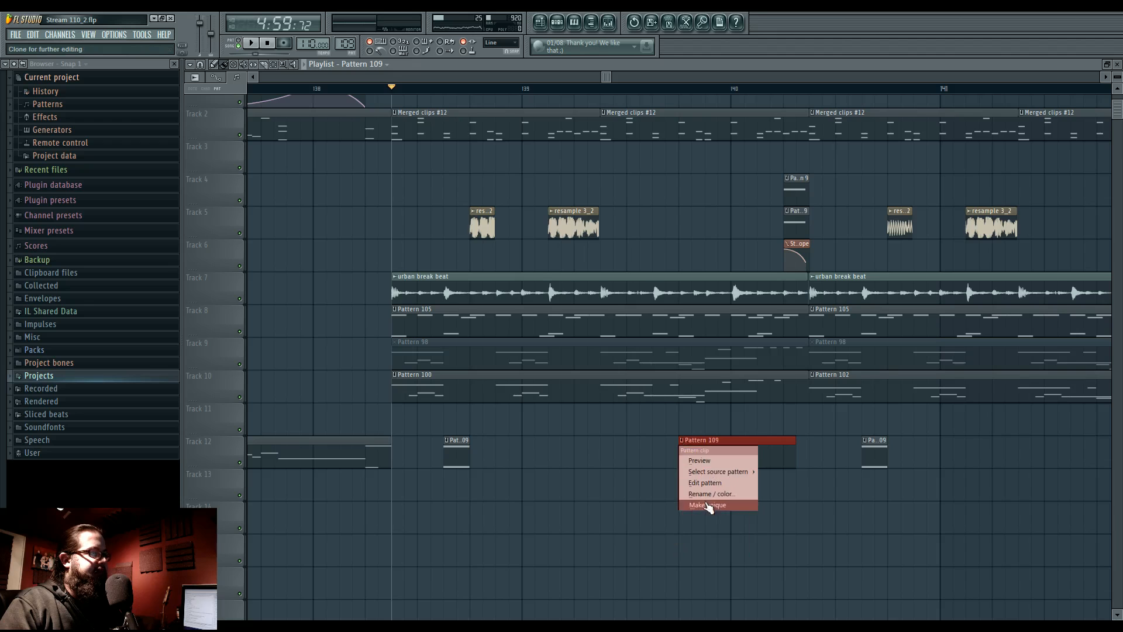
pyautogui.click(709, 504)
# Replace Pattern 110's Good lead 1 notes with notes copied from Pattern 100 and play them.
pyautogui.scroll(-2, 527, 375)
pyautogui.moveTo(376, 114); pyautogui.dragTo(826, 490)
pyautogui.click(553, 28)
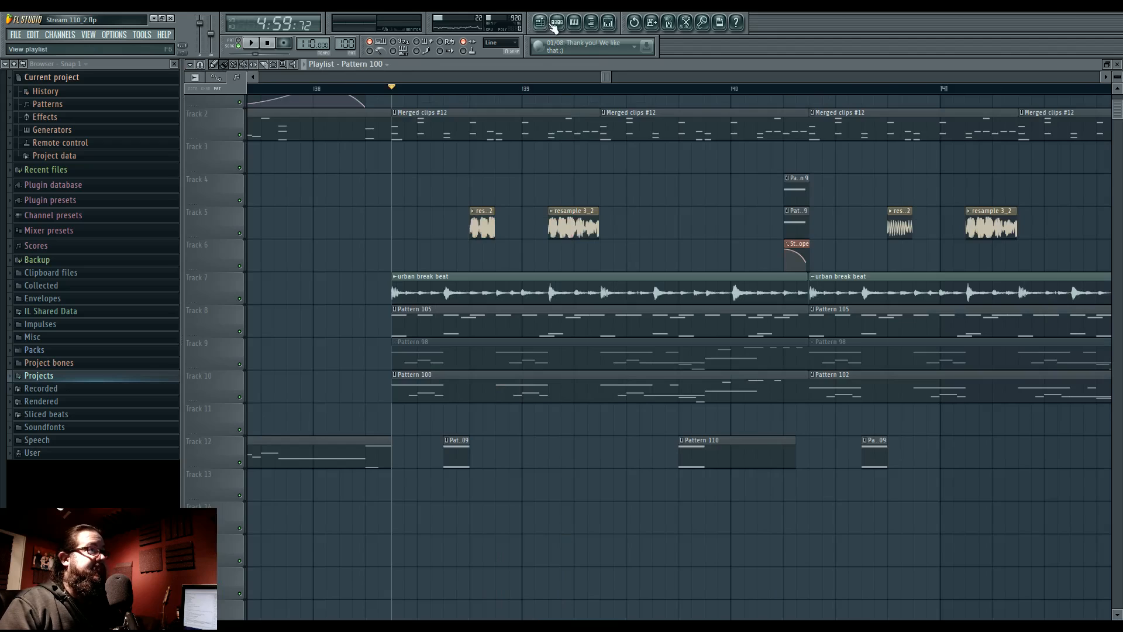
pyautogui.doubleClick(704, 440)
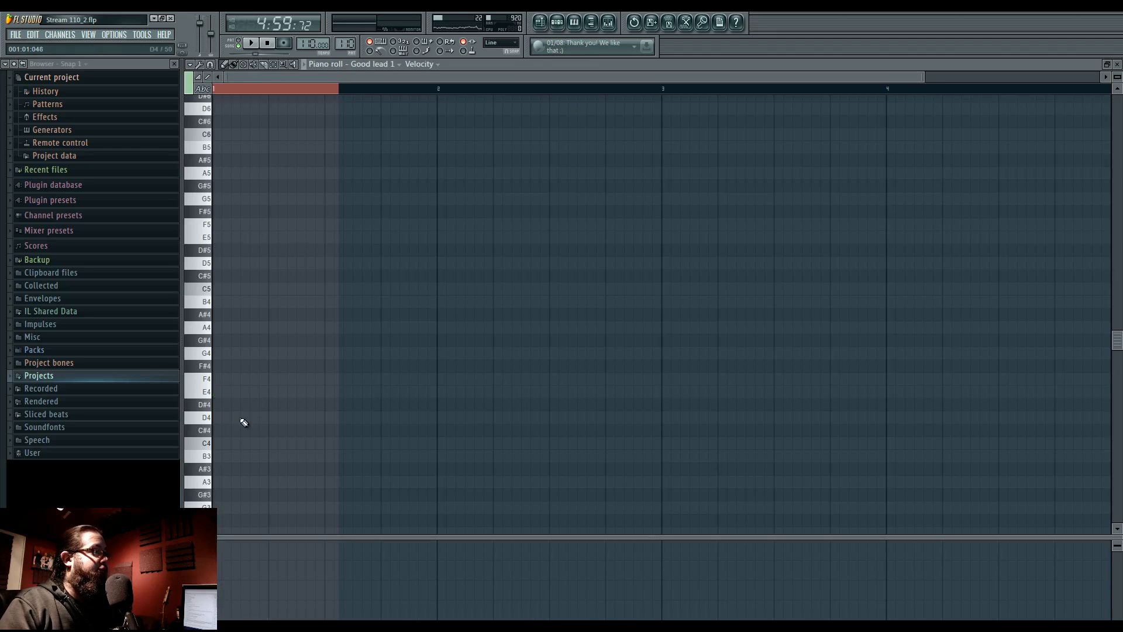
pyautogui.hotkey('ctrl', 'v')
pyautogui.click(251, 44)
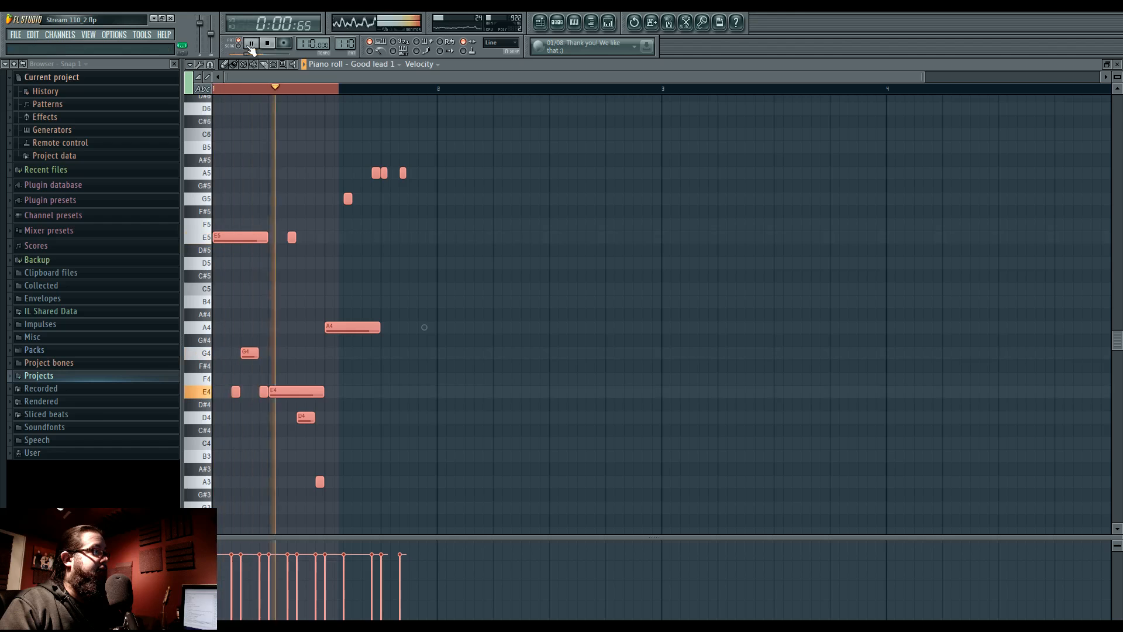
# Enable Mono in the polyphony settings of the Good lead 1 channel and play the melody.
pyautogui.click(556, 24)
pyautogui.press('space')
pyautogui.click(331, 596)
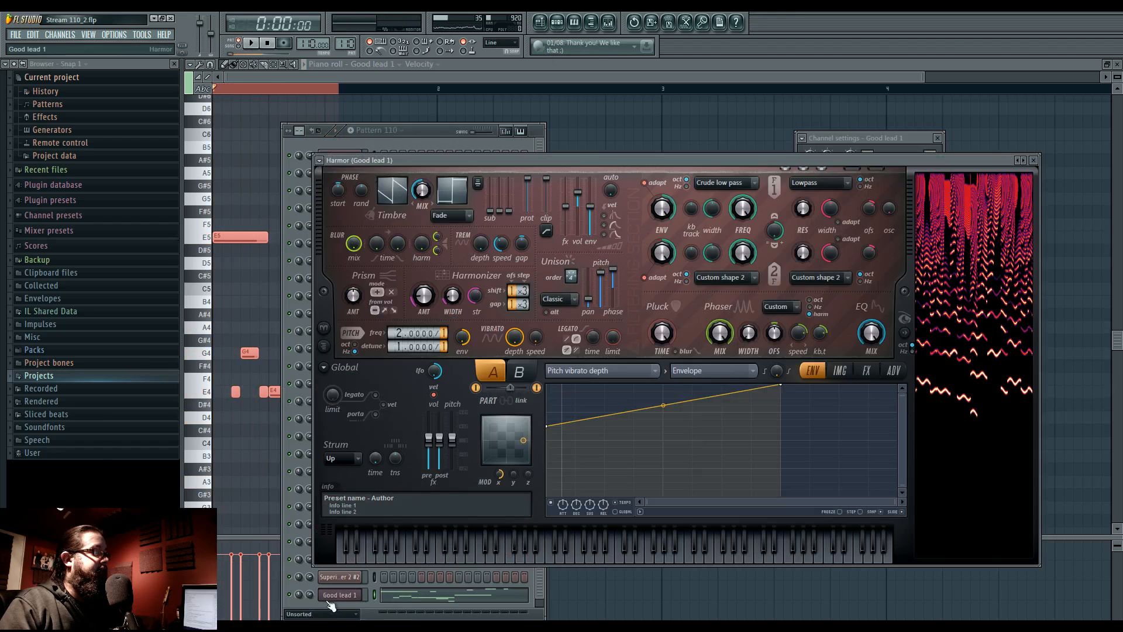
pyautogui.click(855, 139)
pyautogui.click(860, 181)
pyautogui.click(842, 179)
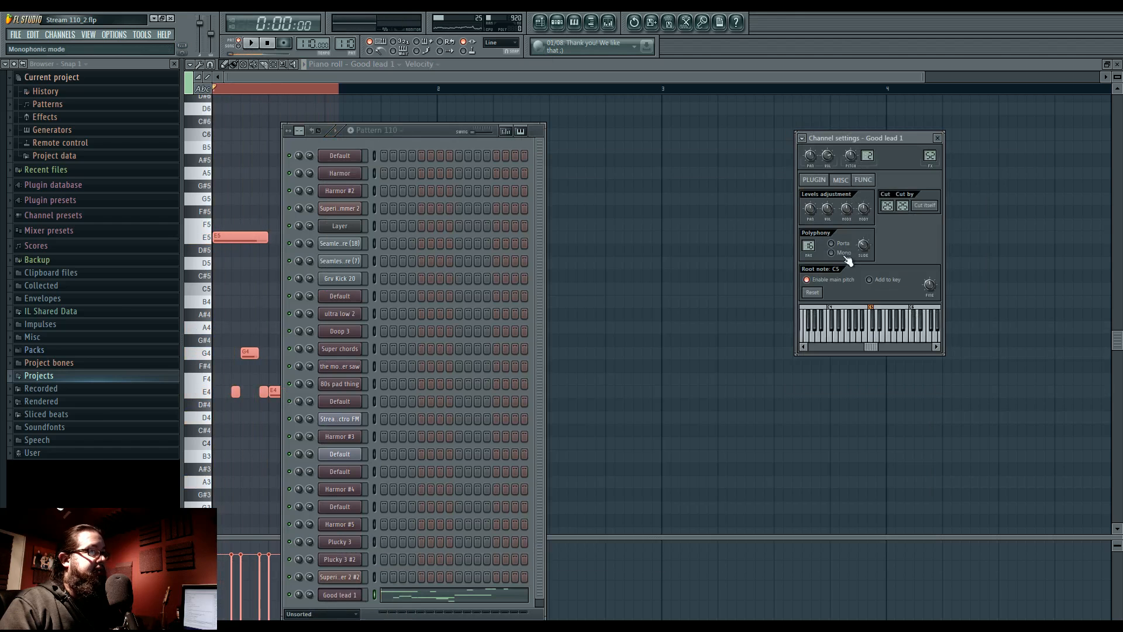
pyautogui.click(843, 254)
pyautogui.press('space')
# Clear the time selection in Pattern 110's piano roll and play the full melody.
pyautogui.keyDown('ctrl'); pyautogui.click(610, 267); pyautogui.keyUp('ctrl')
pyautogui.keyDown('ctrl'); pyautogui.click(304, 90); pyautogui.keyUp('ctrl')
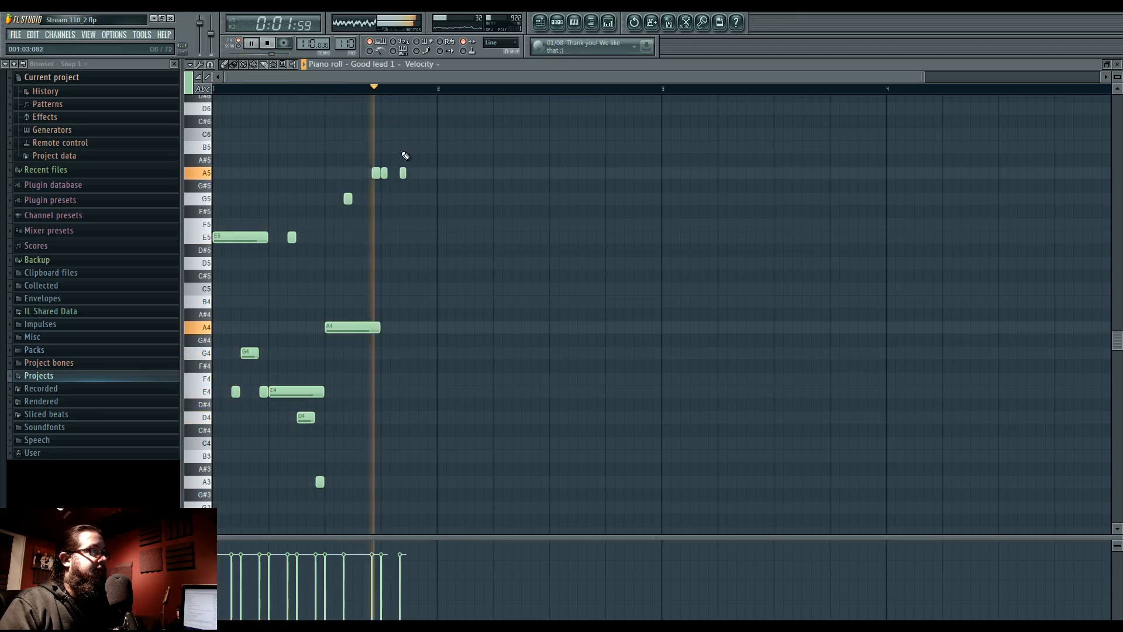
pyautogui.press('space')
pyautogui.press('space')
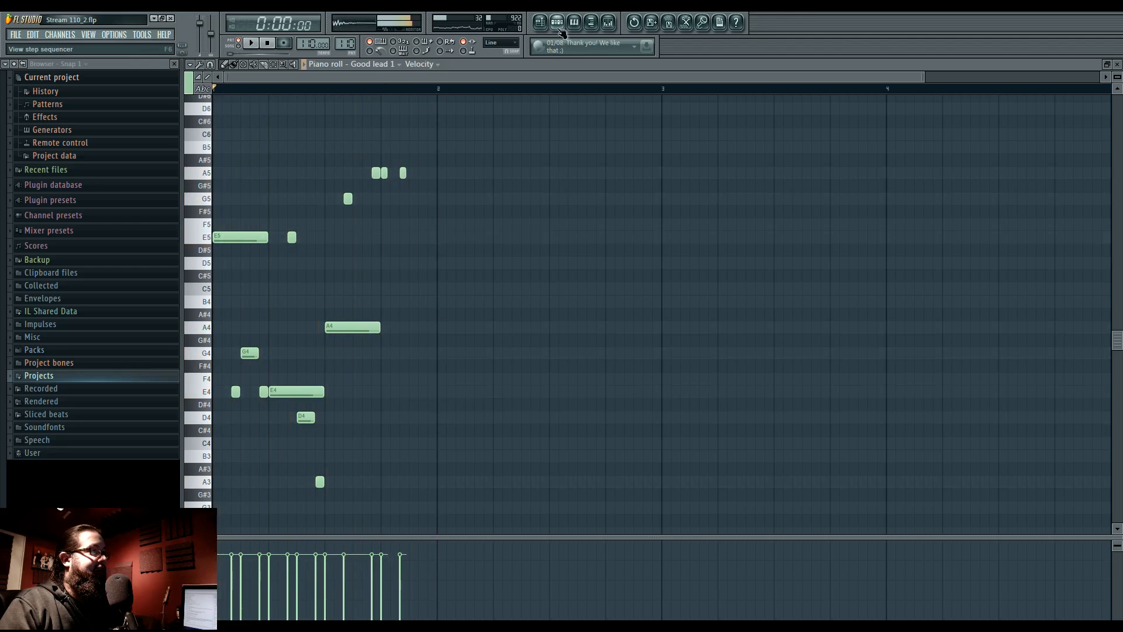
# Examine Good lead 1's polyphony and slide settings while the pattern plays.
pyautogui.press('F6')
pyautogui.click(339, 594)
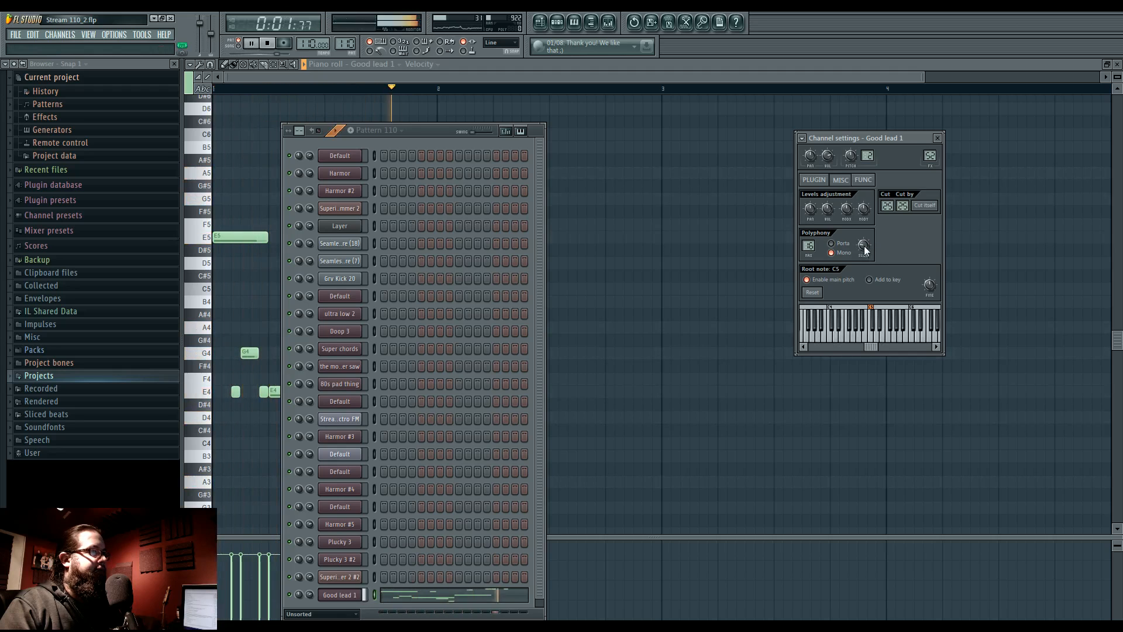
pyautogui.rightClick(725, 256)
pyautogui.press('space')
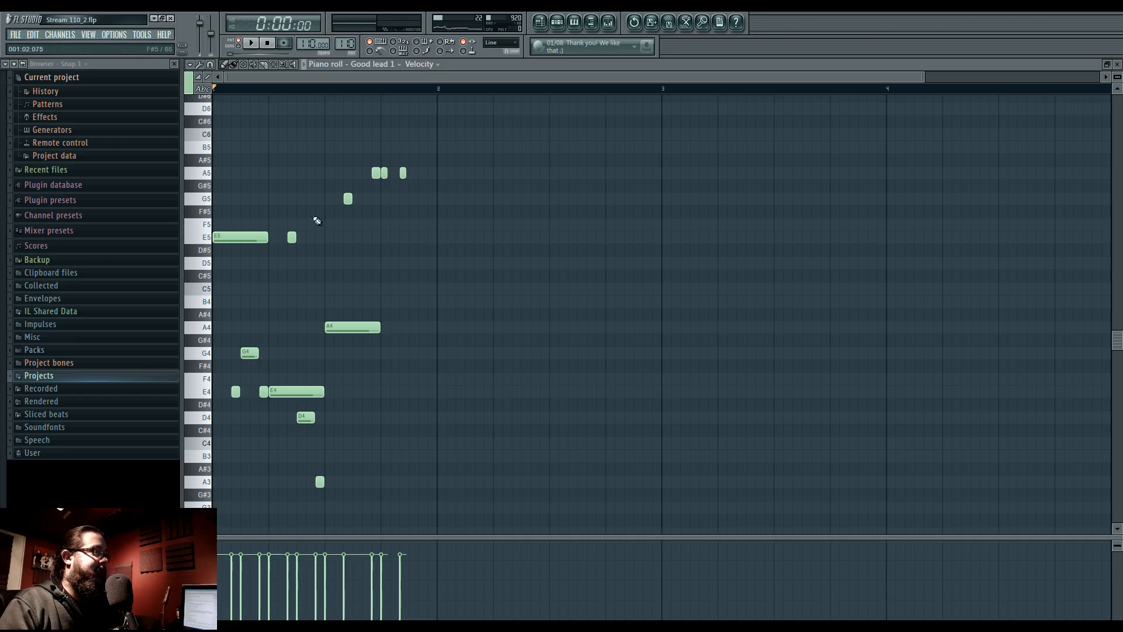
# Play Pattern 110 again, select all its notes and clear the selection.
pyautogui.press('space')
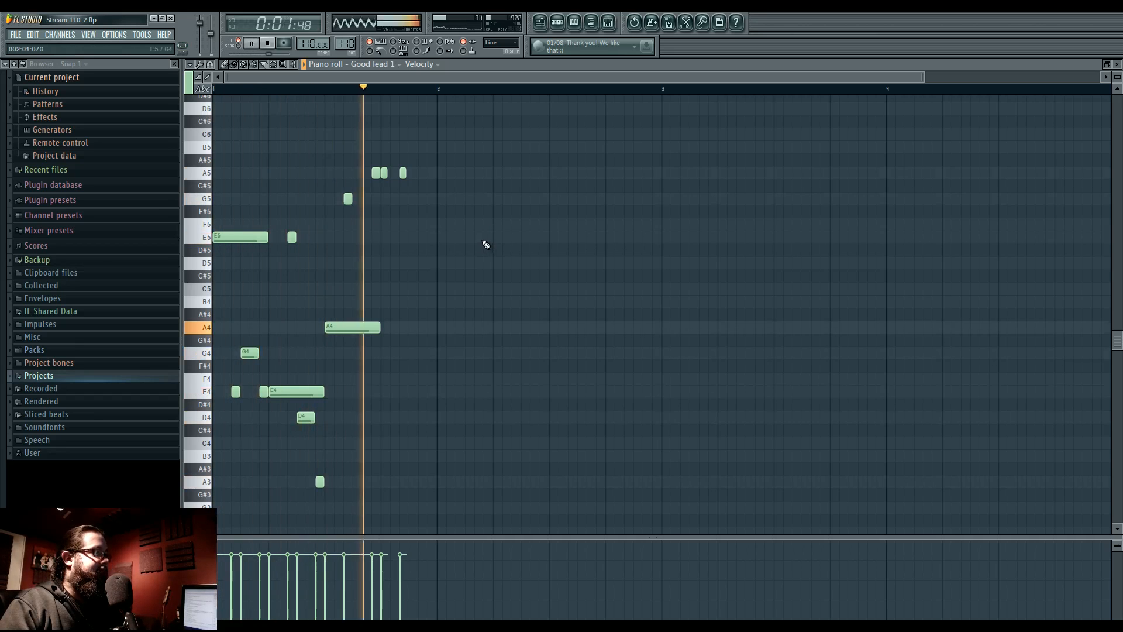
pyautogui.moveTo(245, 128); pyautogui.dragTo(563, 495)
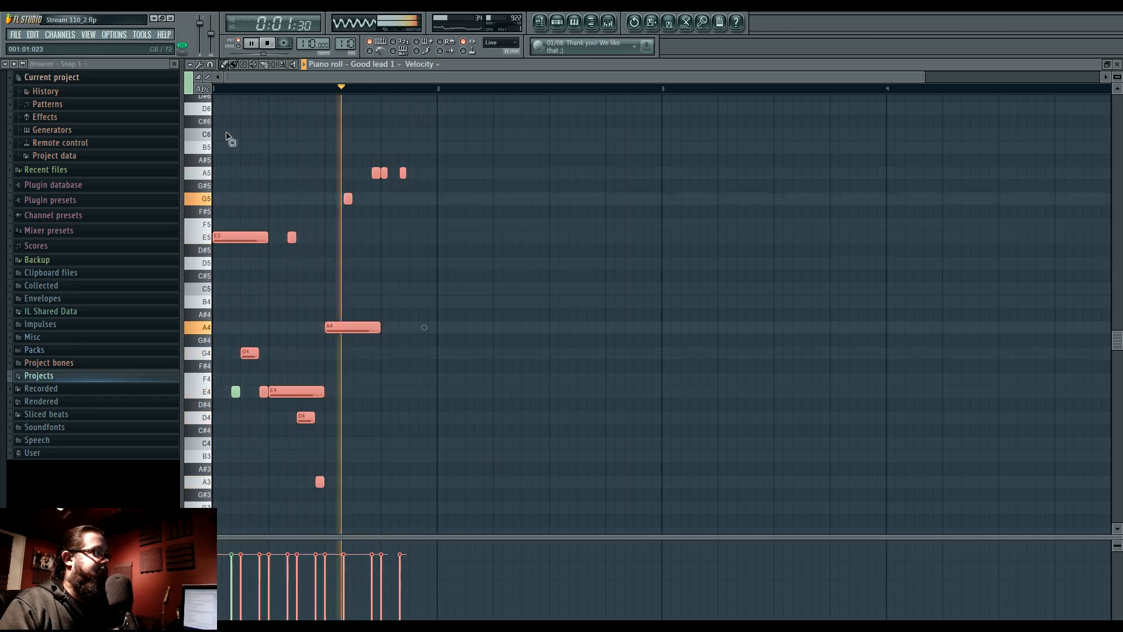
pyautogui.moveTo(228, 135); pyautogui.dragTo(534, 530)
pyautogui.hotkey('ctrl', 'd')
pyautogui.press('space')
# Turn off Mono in the Good lead 1 channel settings.
pyautogui.click(559, 24)
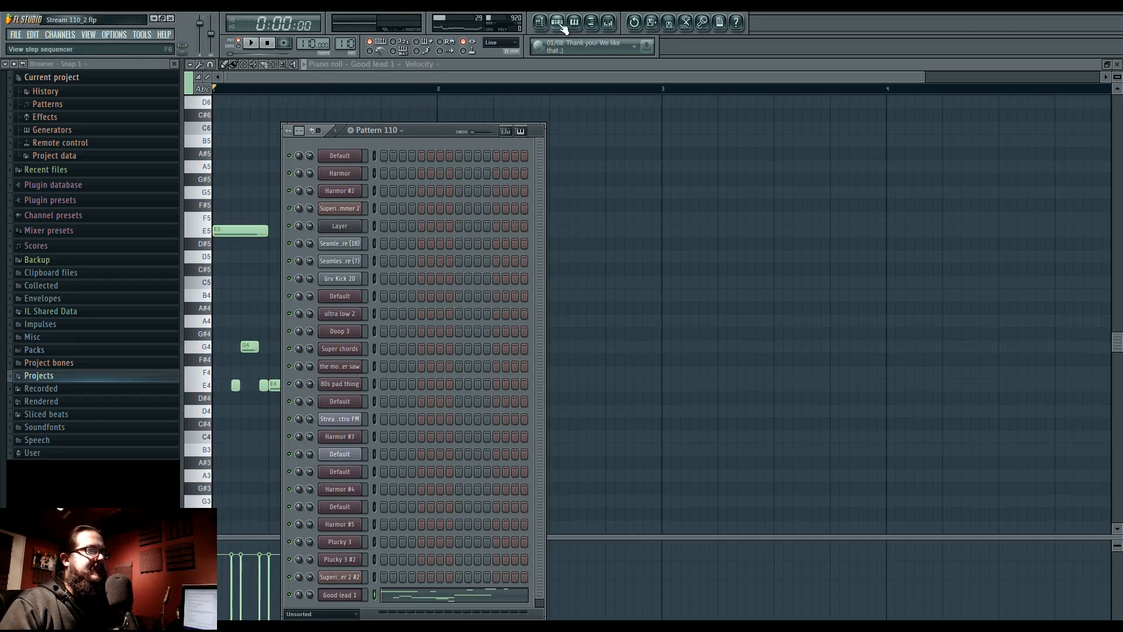
pyautogui.click(338, 598)
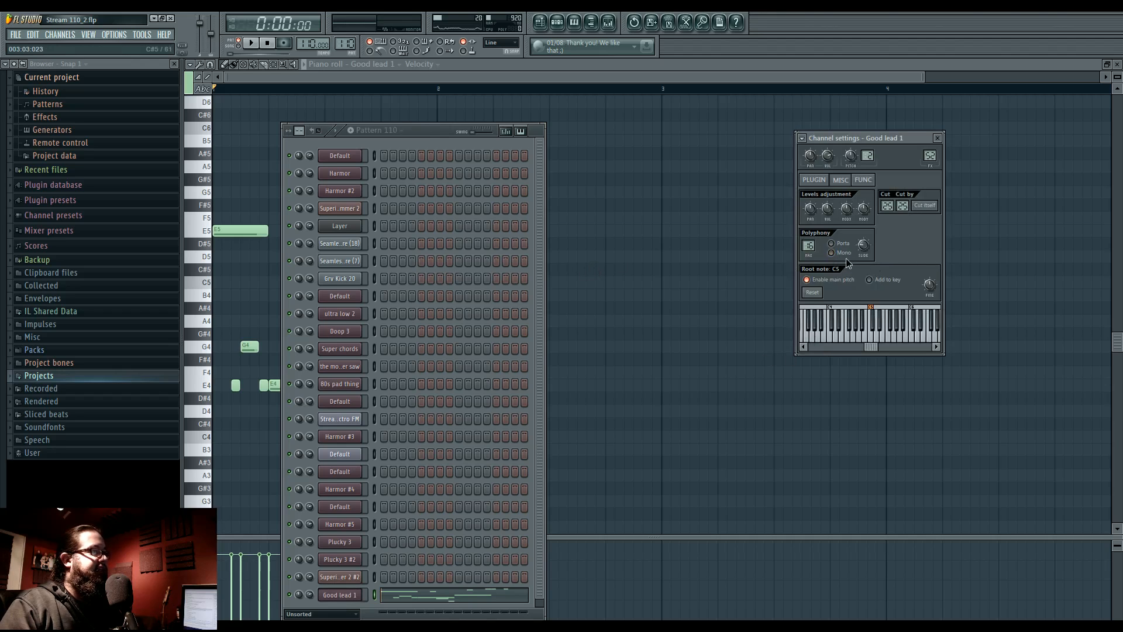
# In Pattern 109's piano roll, choose note color group 2 and extend the E5 and E4 notes to about one bar.
pyautogui.rightClick(739, 279)
pyautogui.click(543, 24)
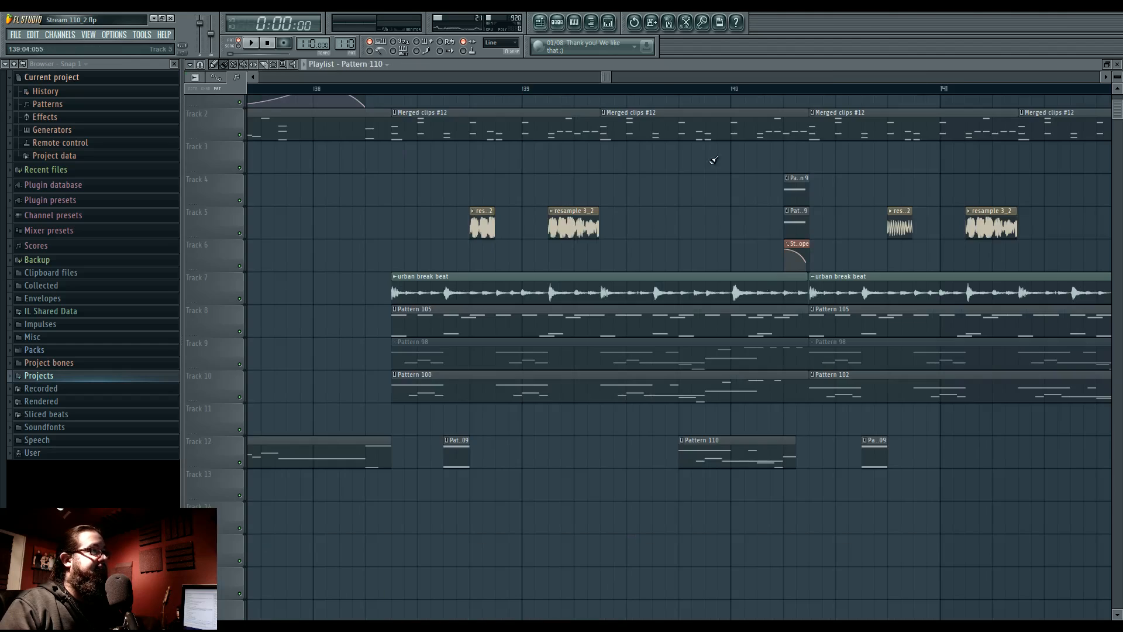
pyautogui.doubleClick(464, 455)
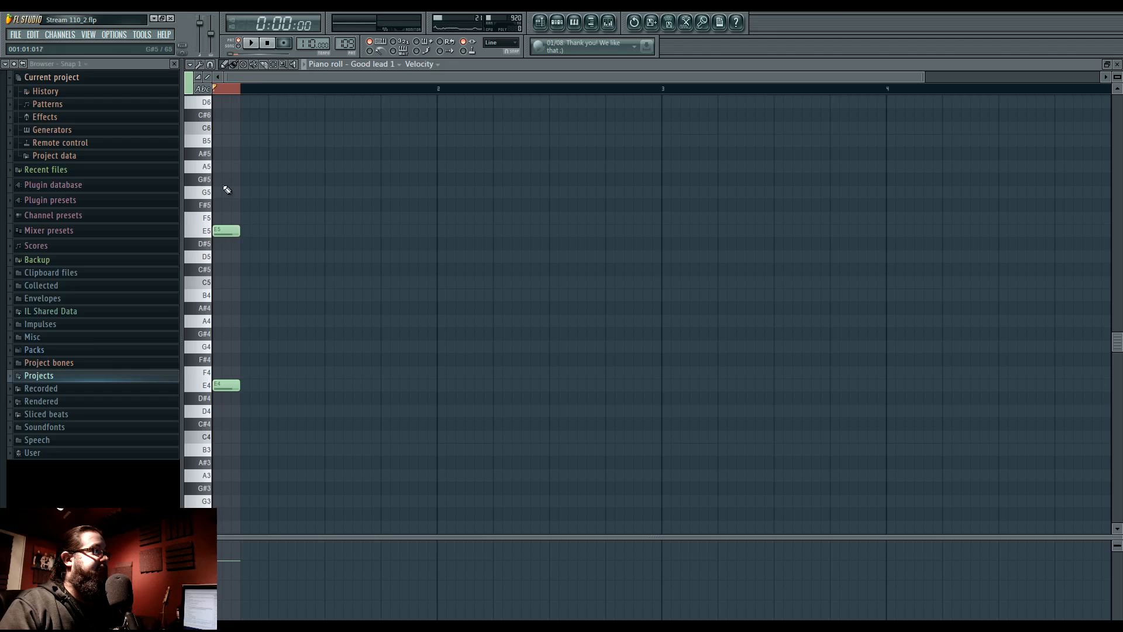
pyautogui.click(189, 85)
pyautogui.click(213, 107)
pyautogui.click(251, 46)
pyautogui.moveTo(238, 245); pyautogui.dragTo(438, 244)
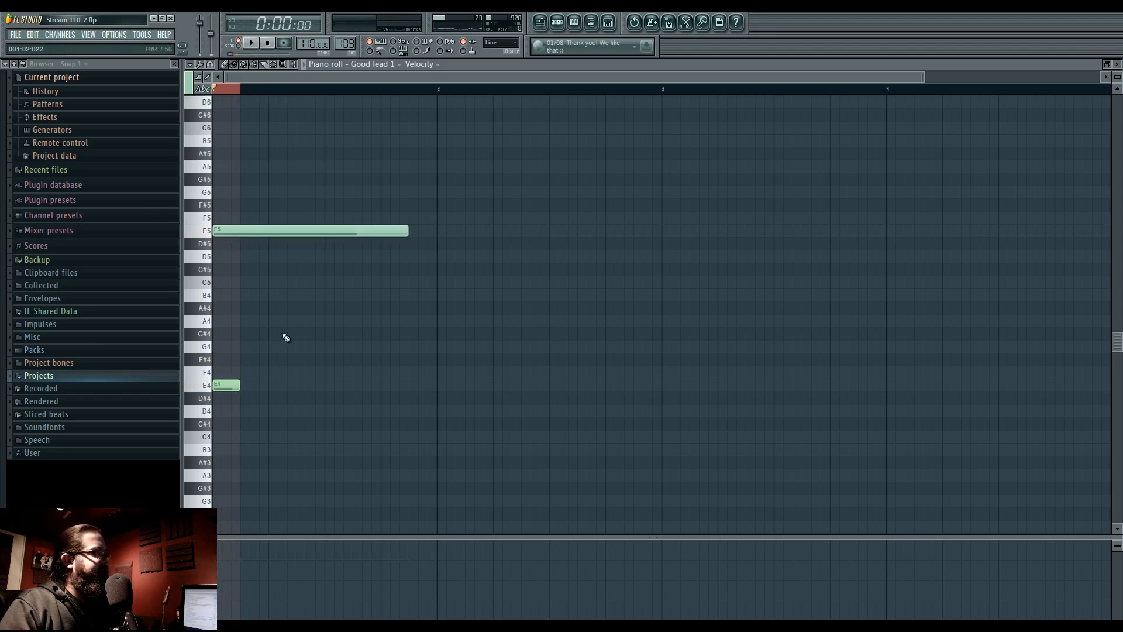
pyautogui.moveTo(240, 380); pyautogui.dragTo(432, 377)
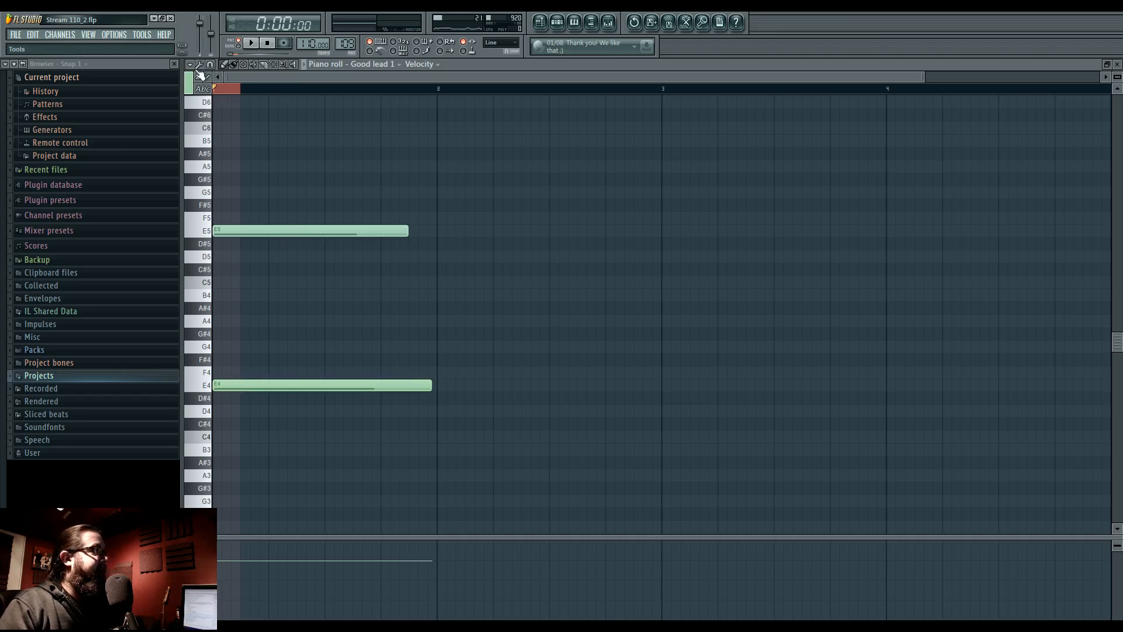
# Check the note color groups and add a short A5 note around beat 2 above Pattern 109's E5 note.
pyautogui.click(190, 83)
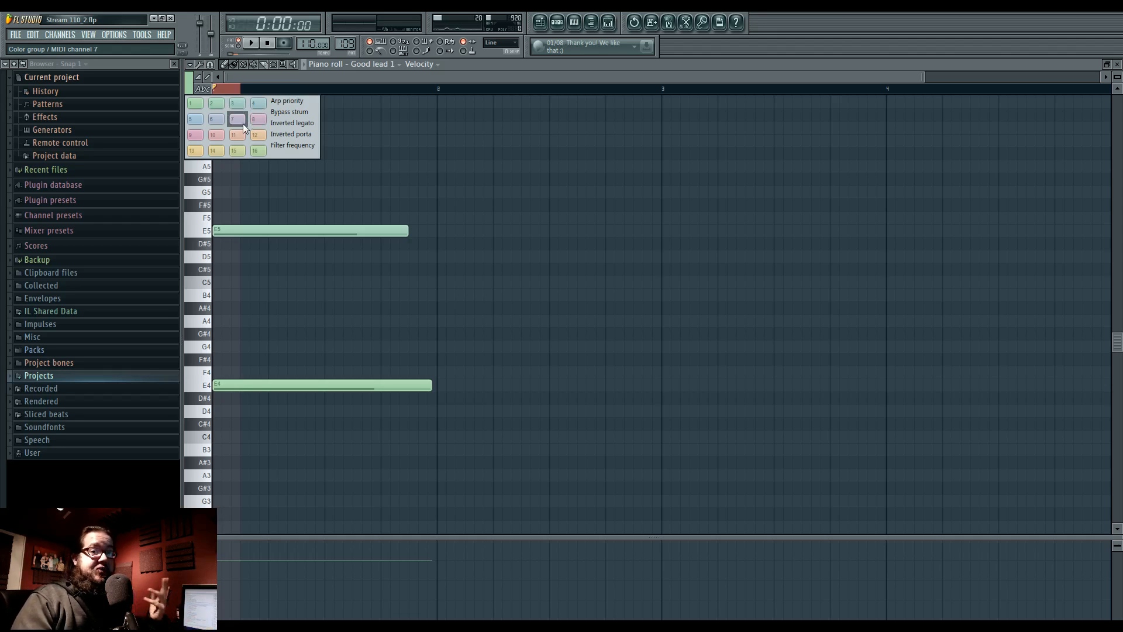
pyautogui.click(236, 151)
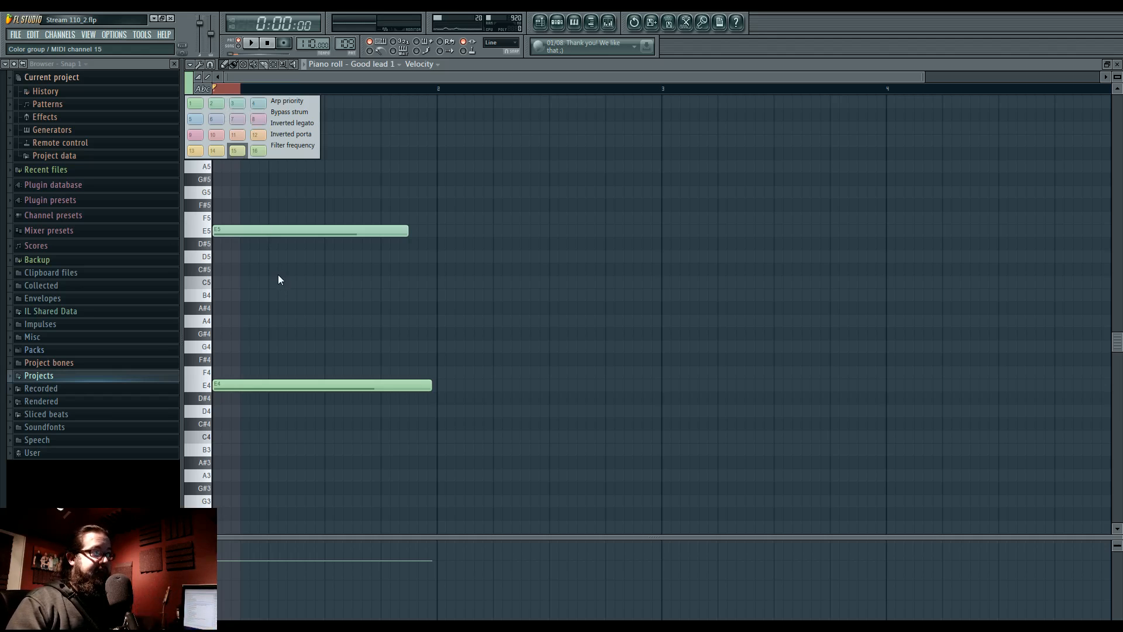
pyautogui.click(279, 276)
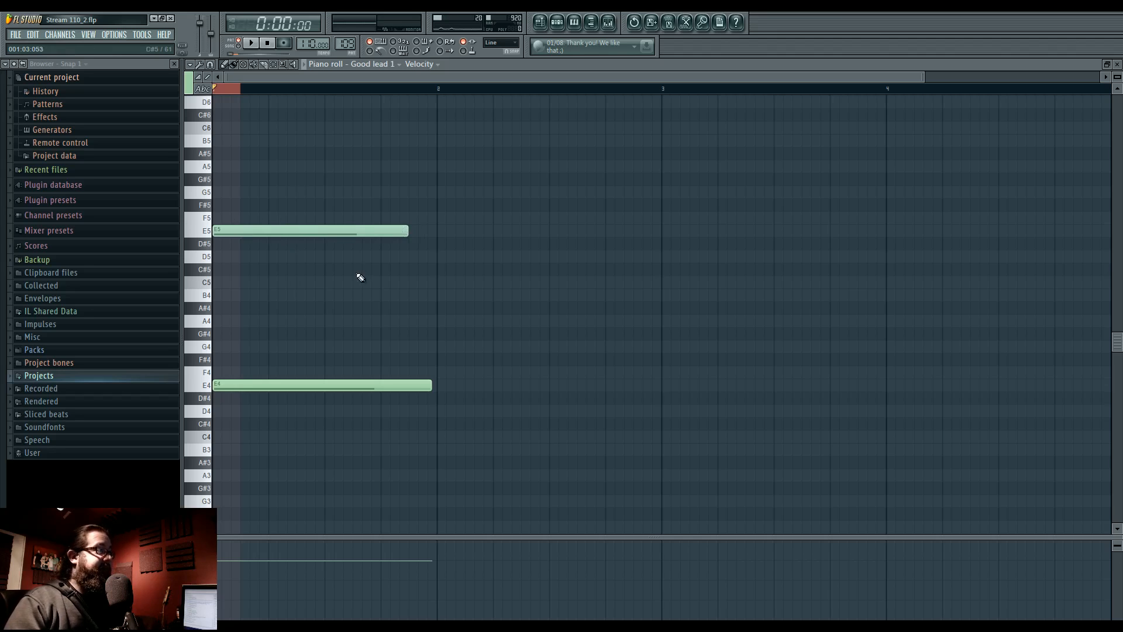
pyautogui.click(261, 166)
pyautogui.rightClick(309, 168)
pyautogui.click(275, 218)
pyautogui.rightClick(284, 219)
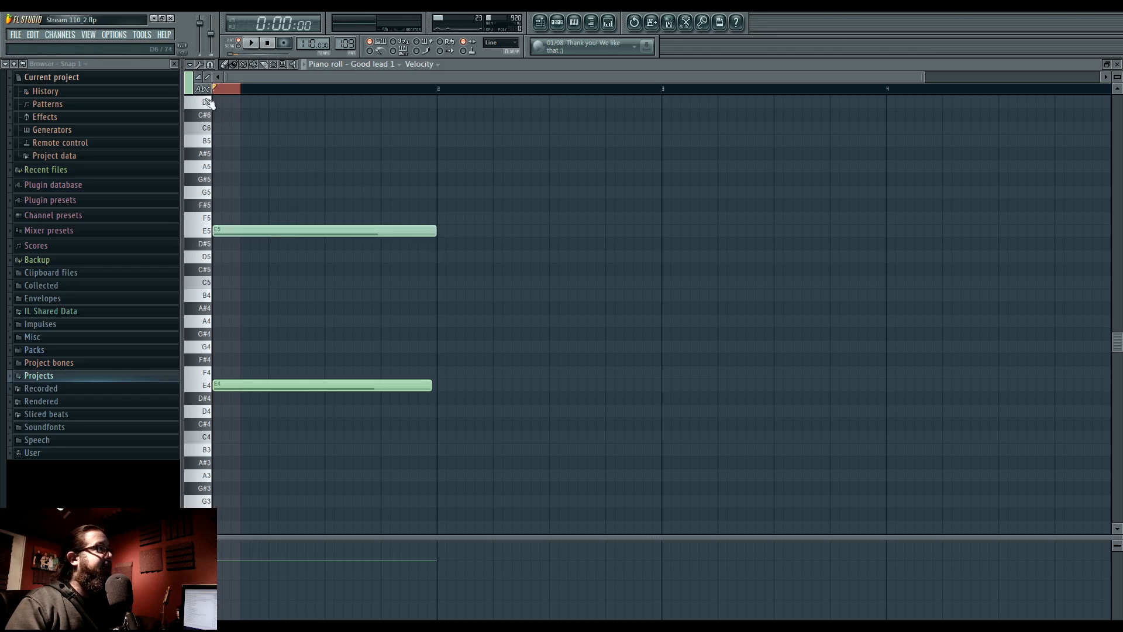
pyautogui.click(301, 167)
pyautogui.moveTo(518, 167); pyautogui.dragTo(302, 167)
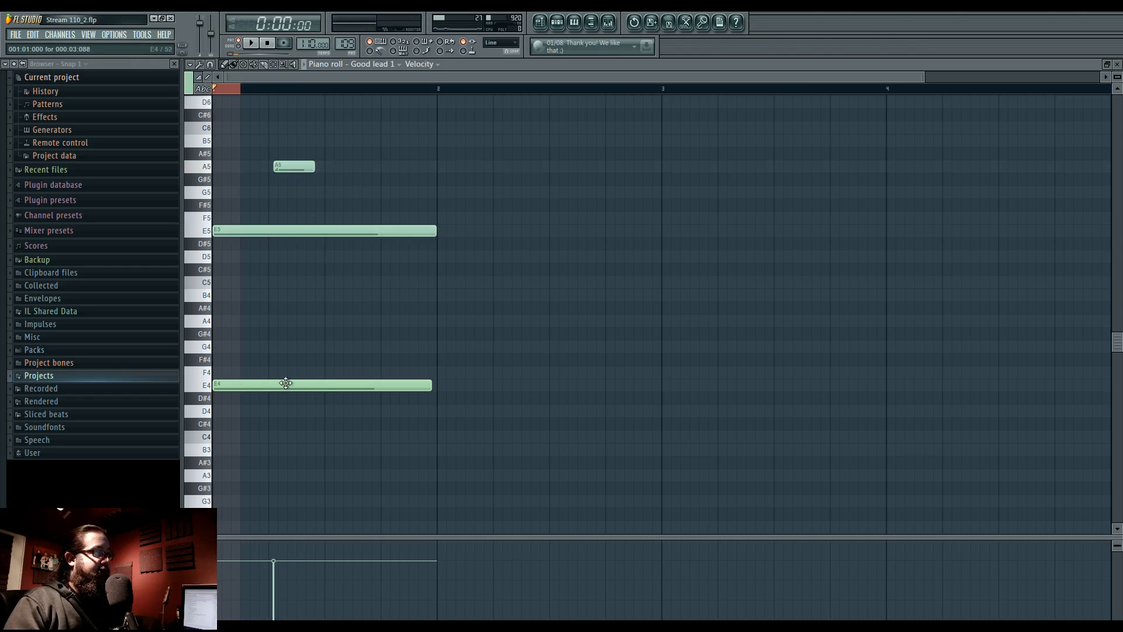
# Clear the time selection in Pattern 109's piano roll and play the long E notes with the A5 note.
pyautogui.scroll(5, 233, 78)
pyautogui.rightClick(235, 88)
pyautogui.click(238, 43)
pyautogui.click(251, 43)
pyautogui.scroll(-2, 262, 76)
pyautogui.scroll(-3, 375, 299)
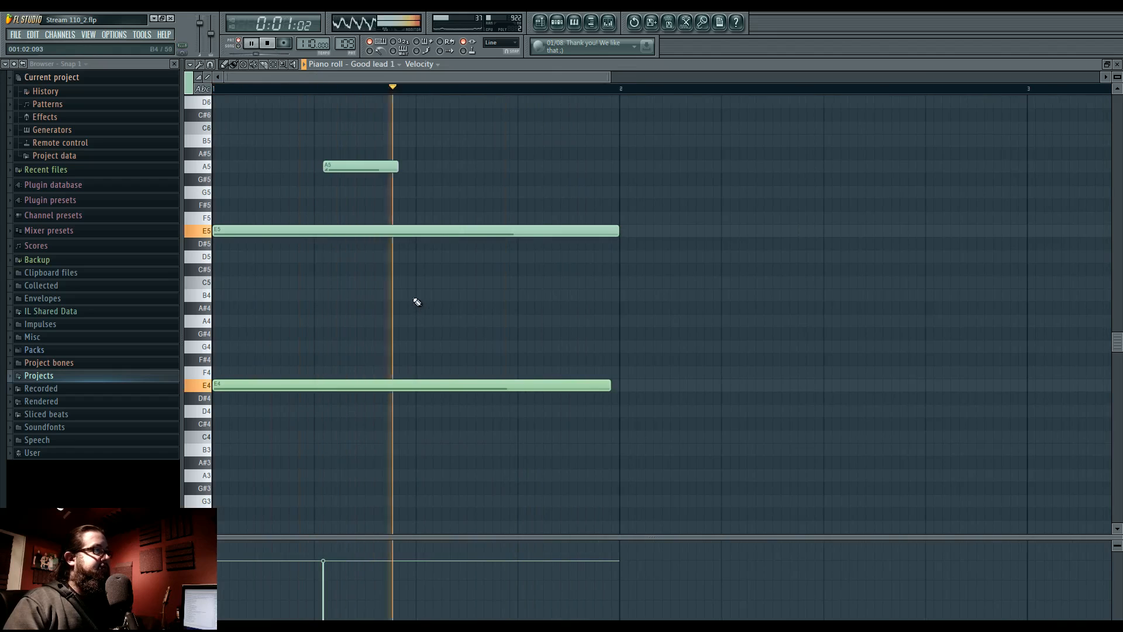
# Delete the A5 note from Pattern 109 and shorten both E notes to short hits.
pyautogui.press('space')
pyautogui.rightClick(368, 167)
pyautogui.hotkey('ctrl', 'a')
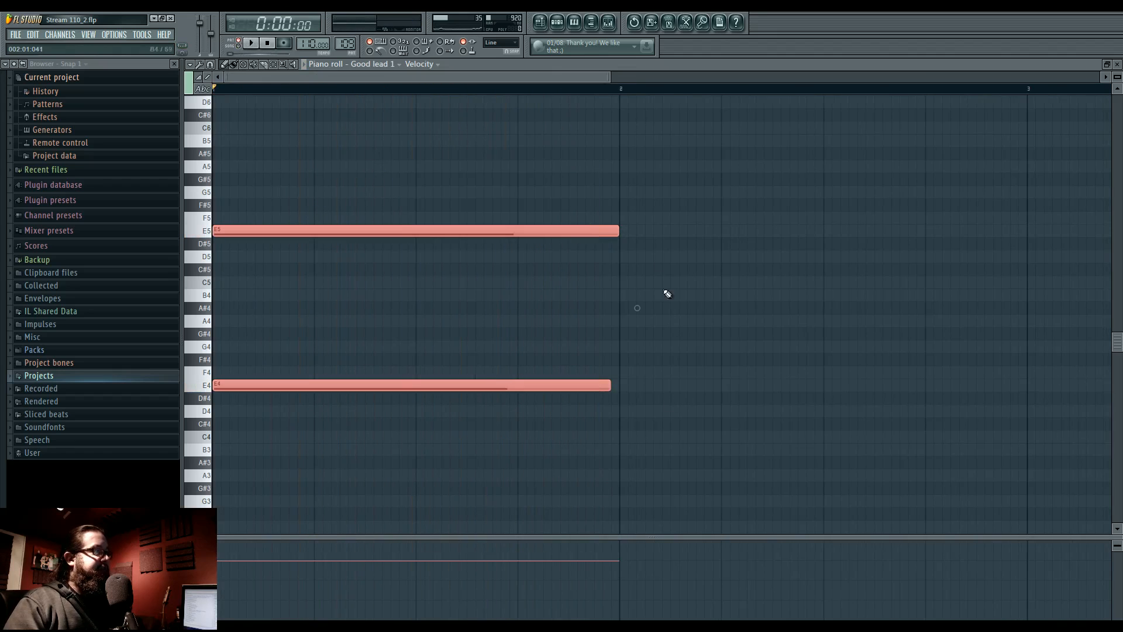
pyautogui.moveTo(623, 235); pyautogui.dragTo(255, 241)
pyautogui.click(269, 369)
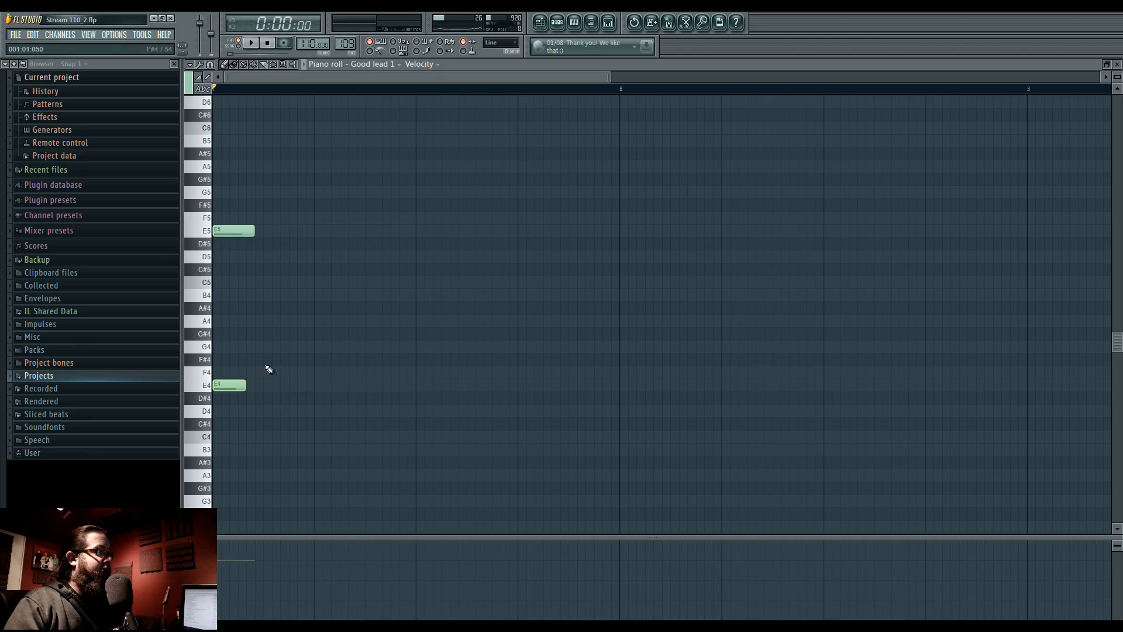
# Open Pattern 110's melody, clear its time selection and play it through.
pyautogui.click(547, 24)
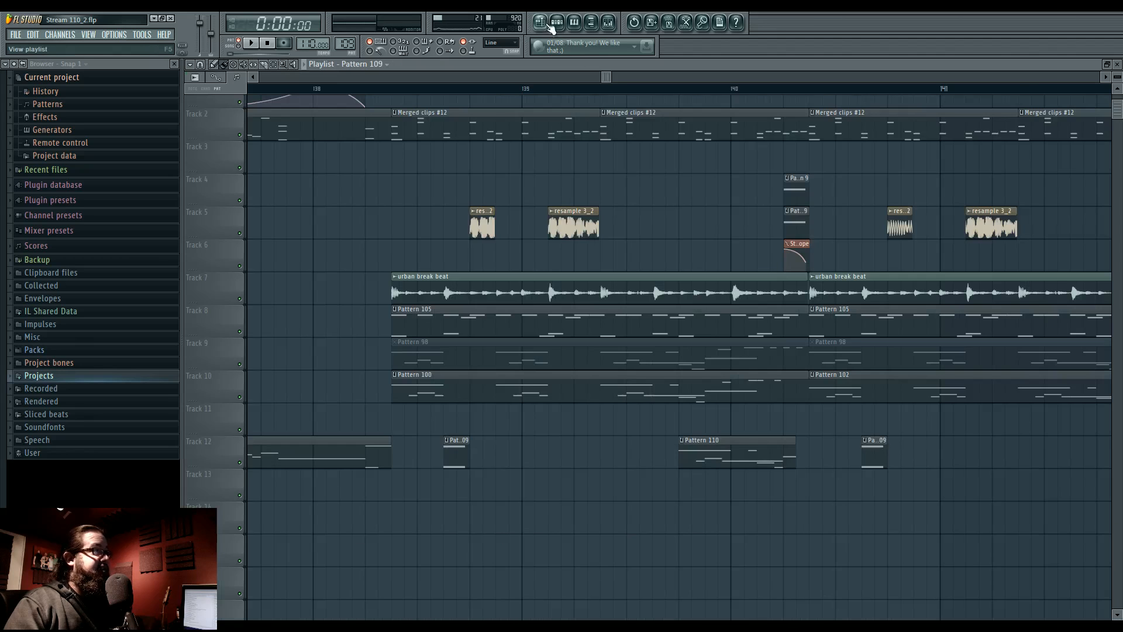
pyautogui.doubleClick(759, 461)
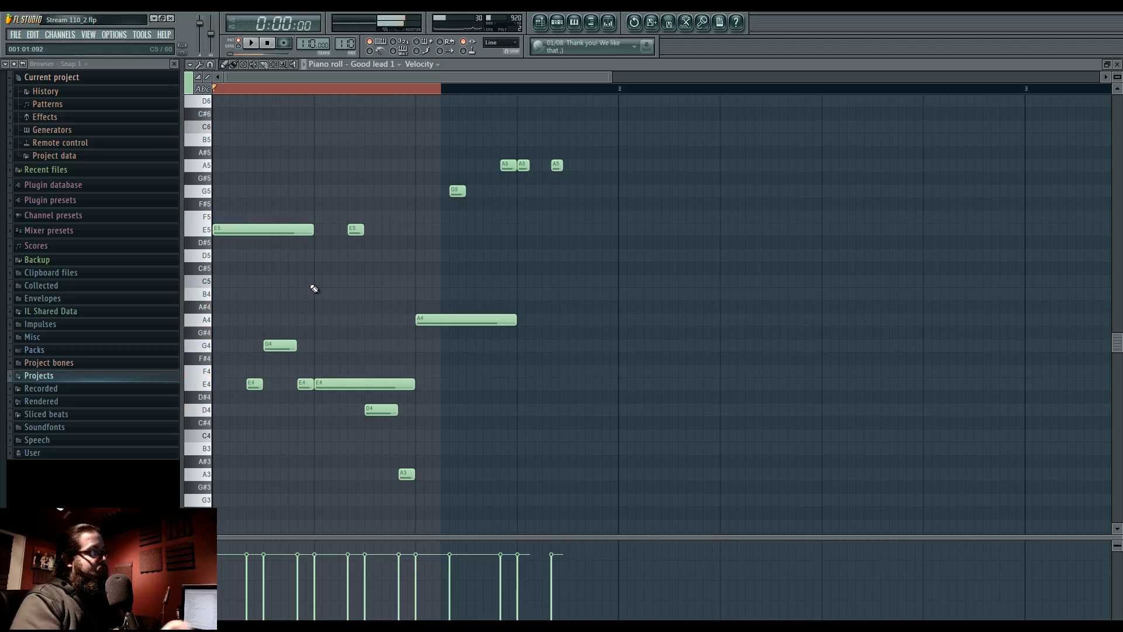
pyautogui.press('space')
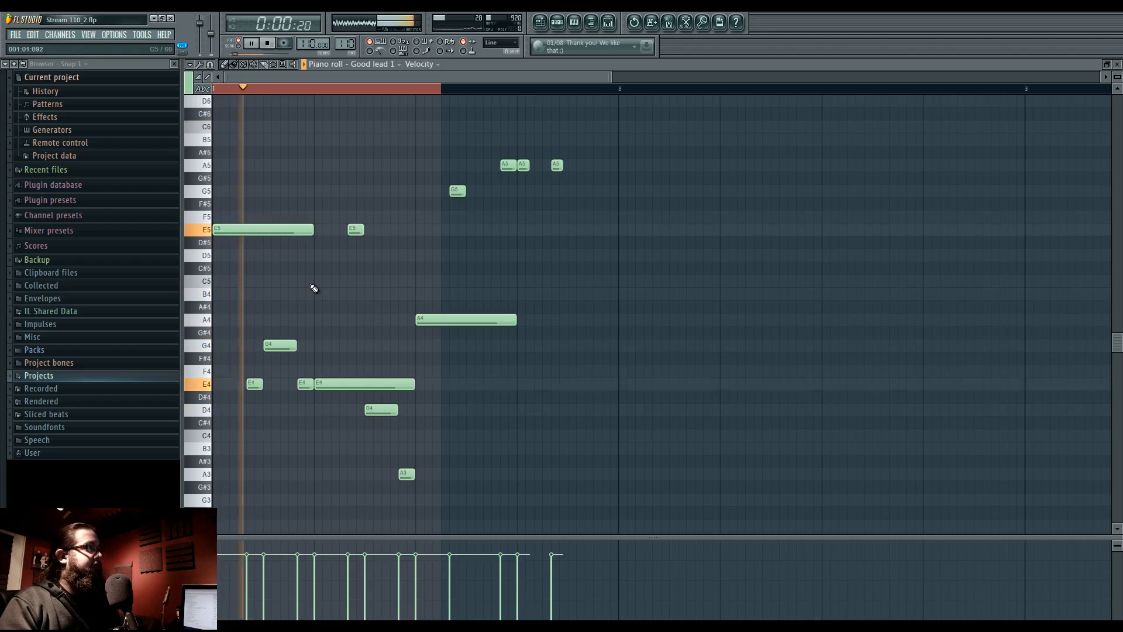
pyautogui.rightClick(384, 89)
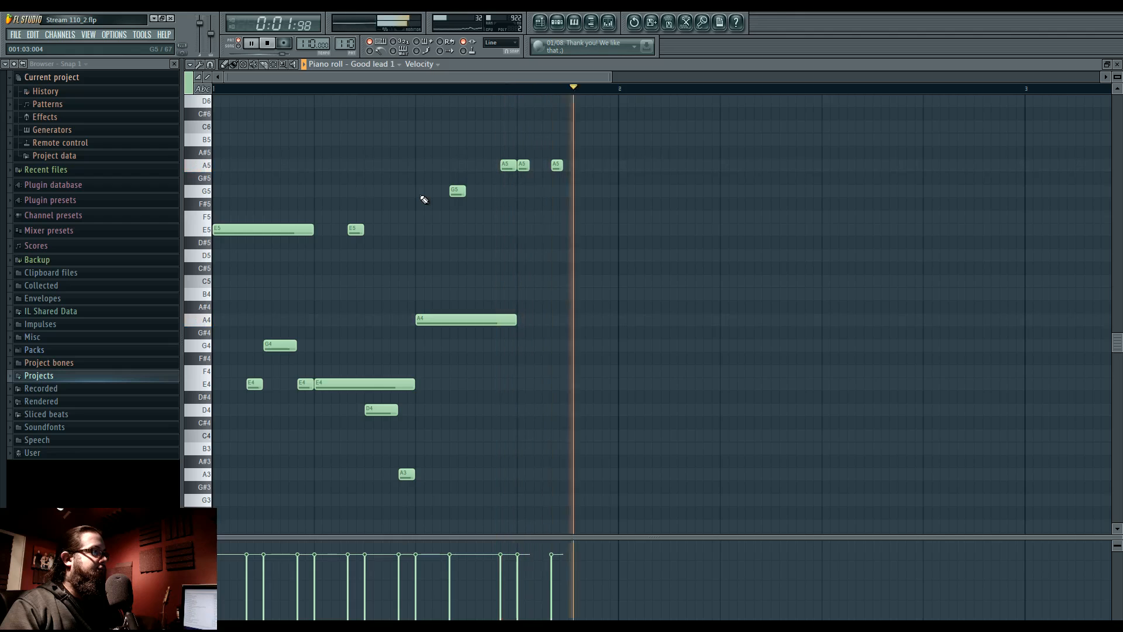
pyautogui.press('space')
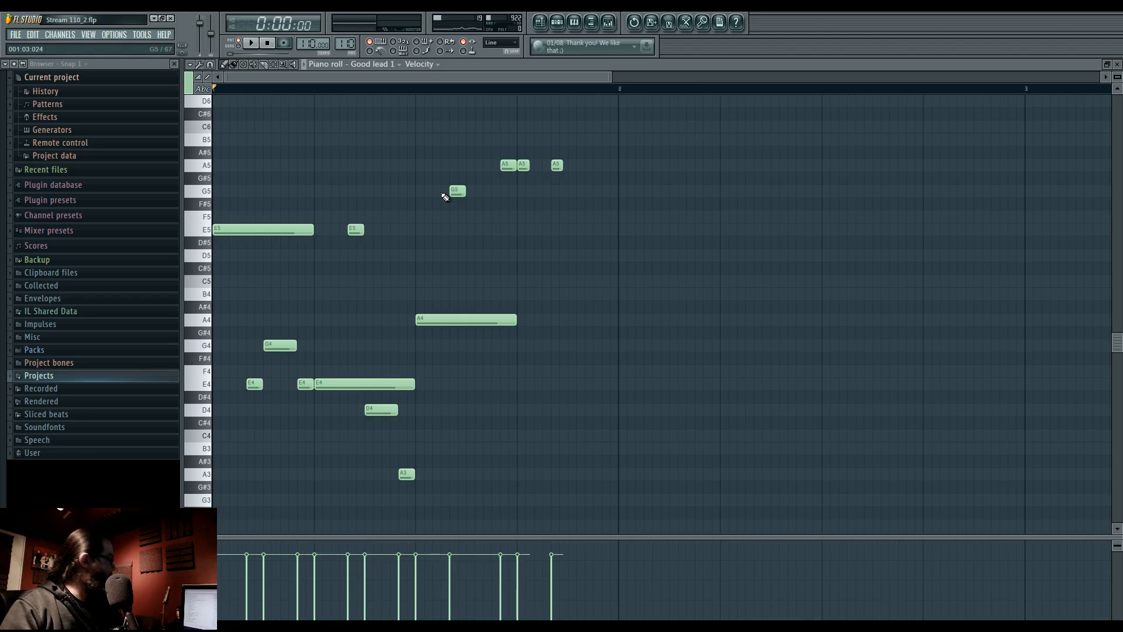
# Move the Pattern 110 clip on Track 12 to 139:02:048, extend it to 000:03:048, and play the section.
pyautogui.click(544, 27)
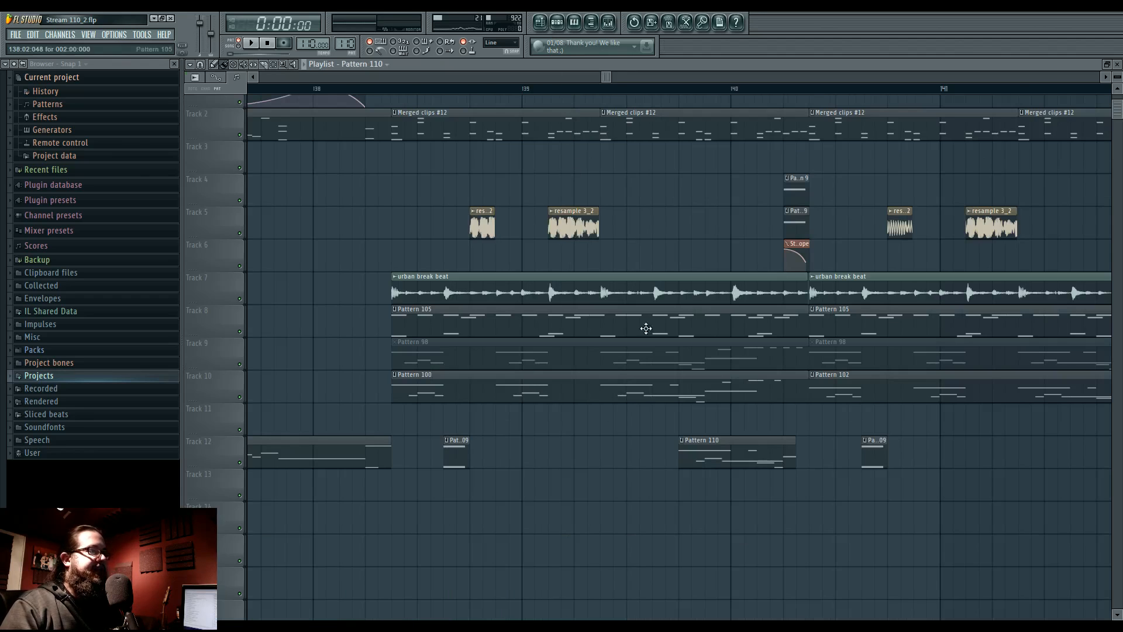
pyautogui.click(616, 90)
pyautogui.press('space')
pyautogui.press('space')
pyautogui.moveTo(717, 443); pyautogui.dragTo(639, 443)
pyautogui.press('space')
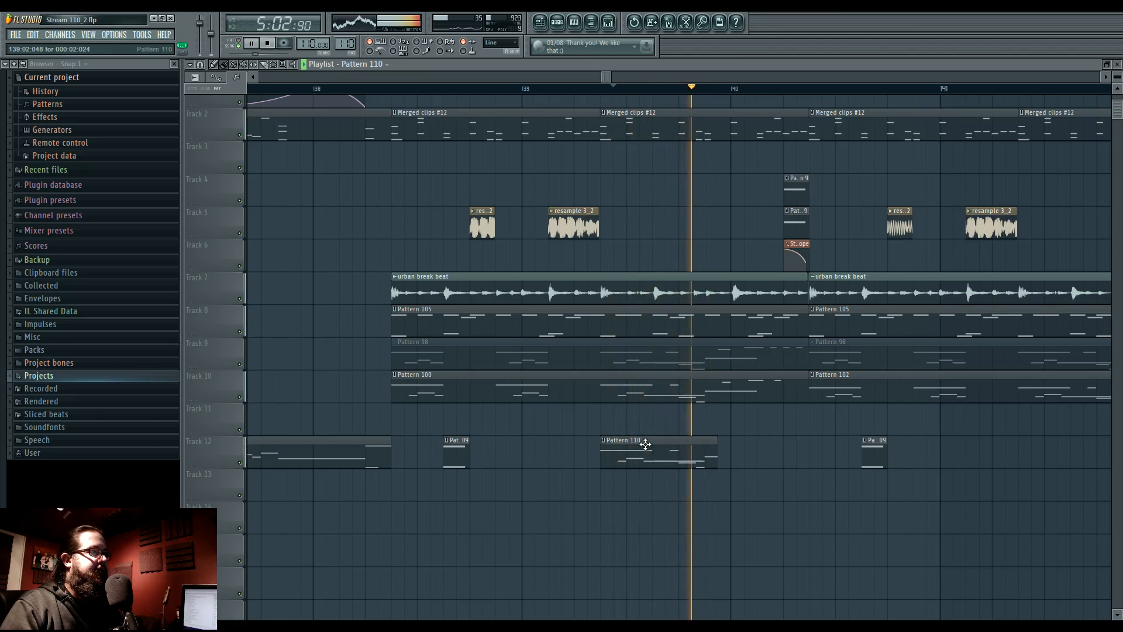
pyautogui.moveTo(711, 444); pyautogui.dragTo(783, 444)
pyautogui.press('space')
pyautogui.press('space')
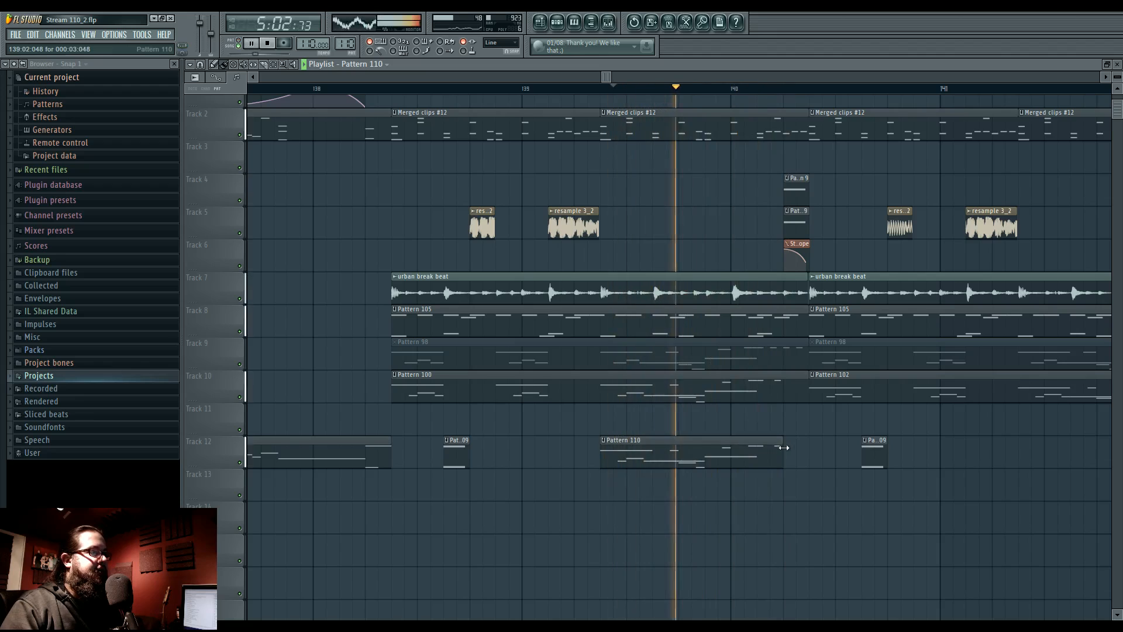
pyautogui.click(391, 89)
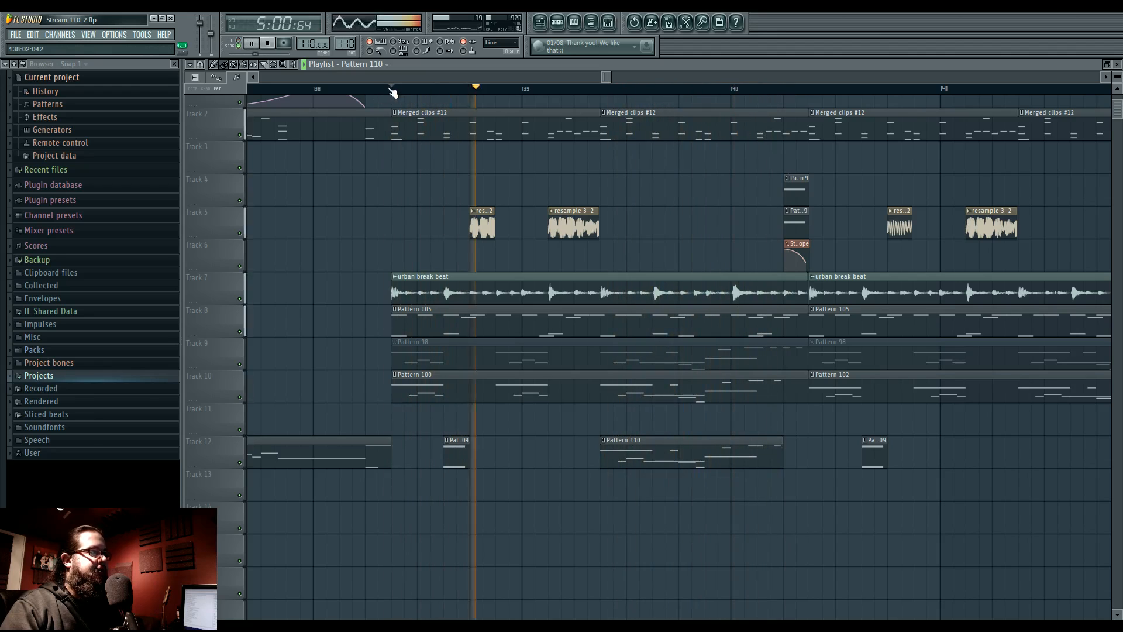
pyautogui.press('space')
# Try removing the Pattern 110 clip and placing a Pattern 109 clip on Track 12.
pyautogui.rightClick(636, 451)
pyautogui.click(547, 457)
pyautogui.hotkey('ctrl', 'z')
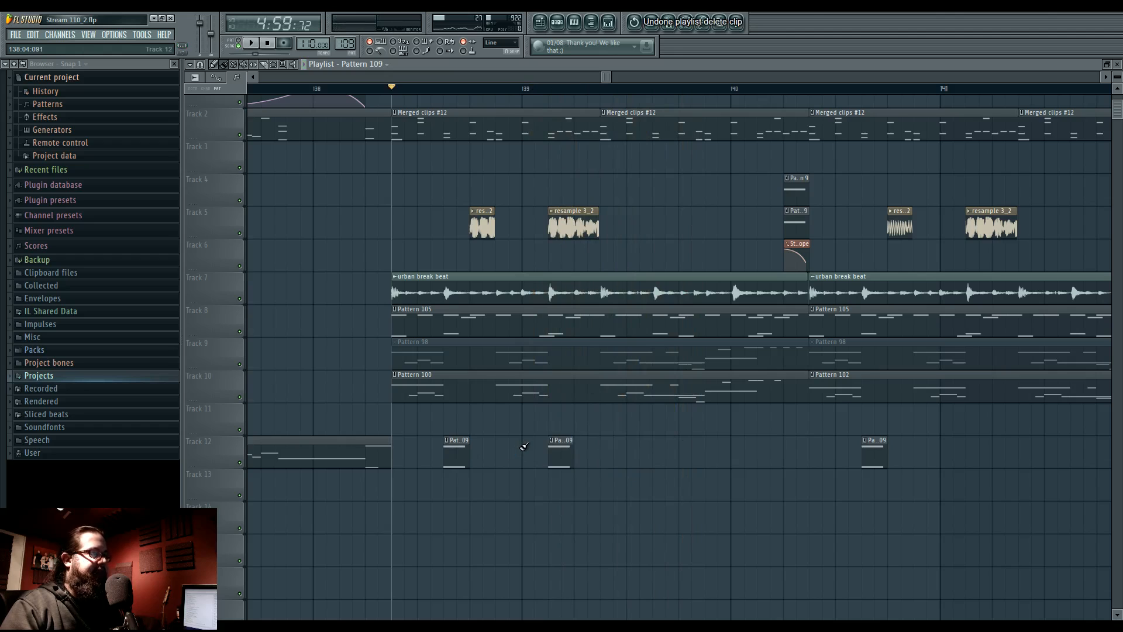
pyautogui.hotkey('ctrl', 'alt', 'z')
pyautogui.hotkey('ctrl', 'alt', 'z')
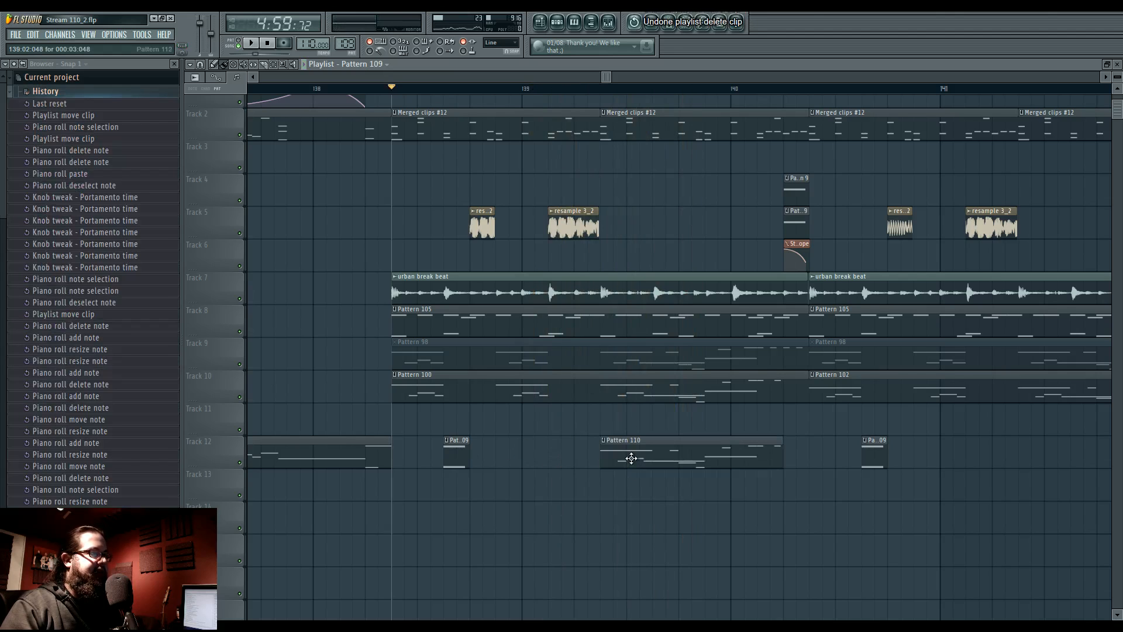
# Place a Pattern 109 clip on Track 13 at 139:01:048, under the first resample 3_2 clip, and make it unique.
pyautogui.click(577, 485)
pyautogui.rightClick(582, 486)
pyautogui.click(550, 471)
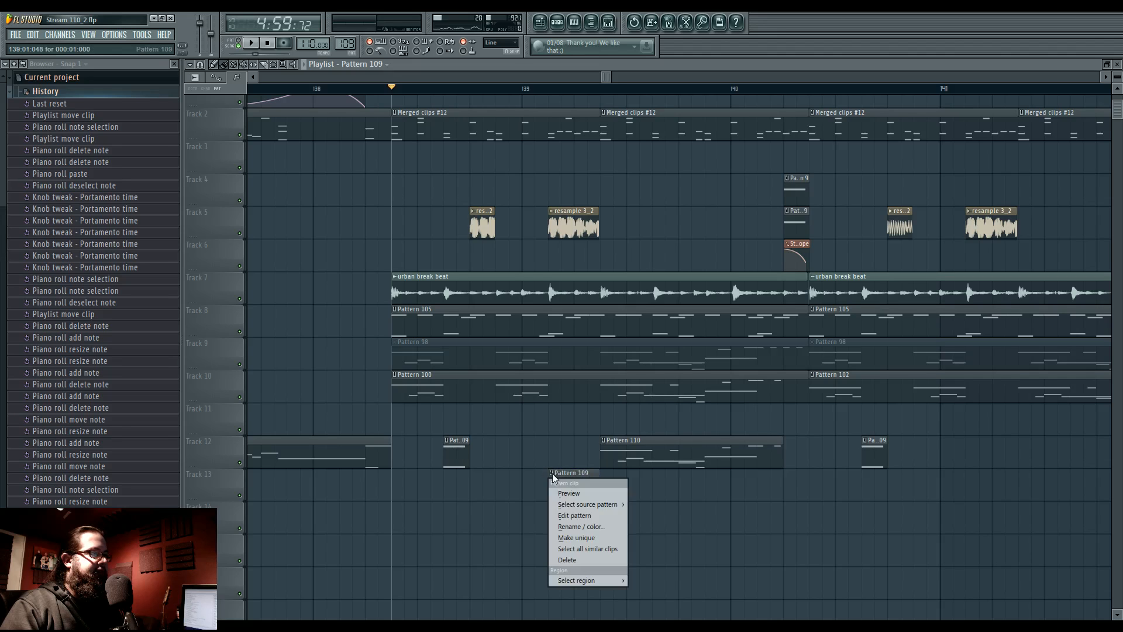
pyautogui.click(576, 538)
# Delete the E5 note in the unique copy and extend its E4 note to one beat.
pyautogui.rightClick(305, 237)
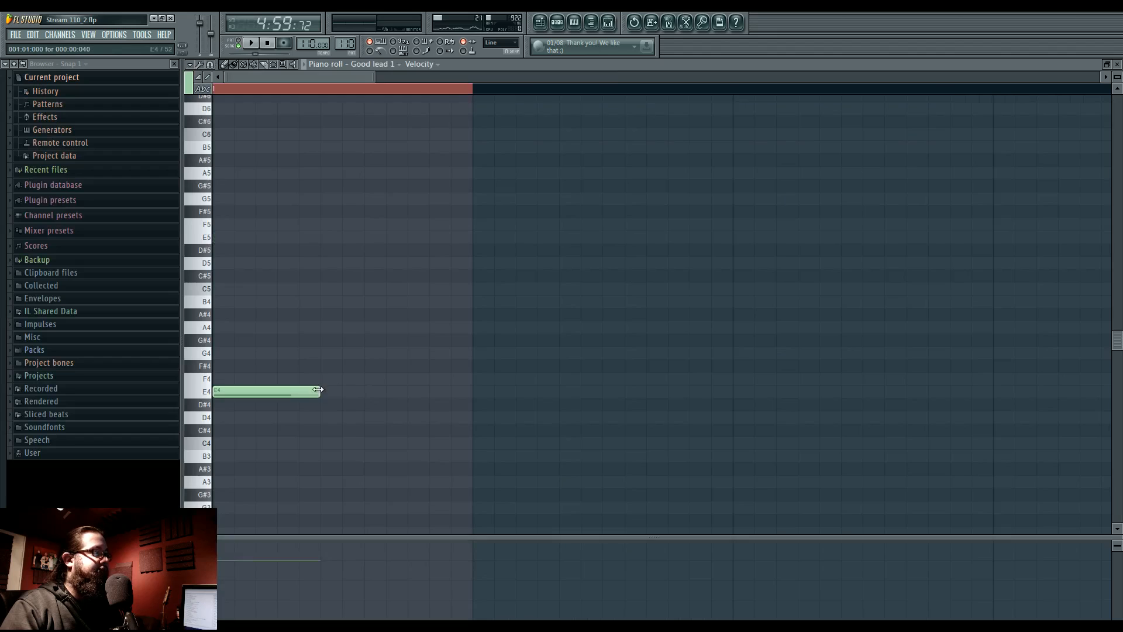
pyautogui.moveTo(319, 392); pyautogui.dragTo(454, 397)
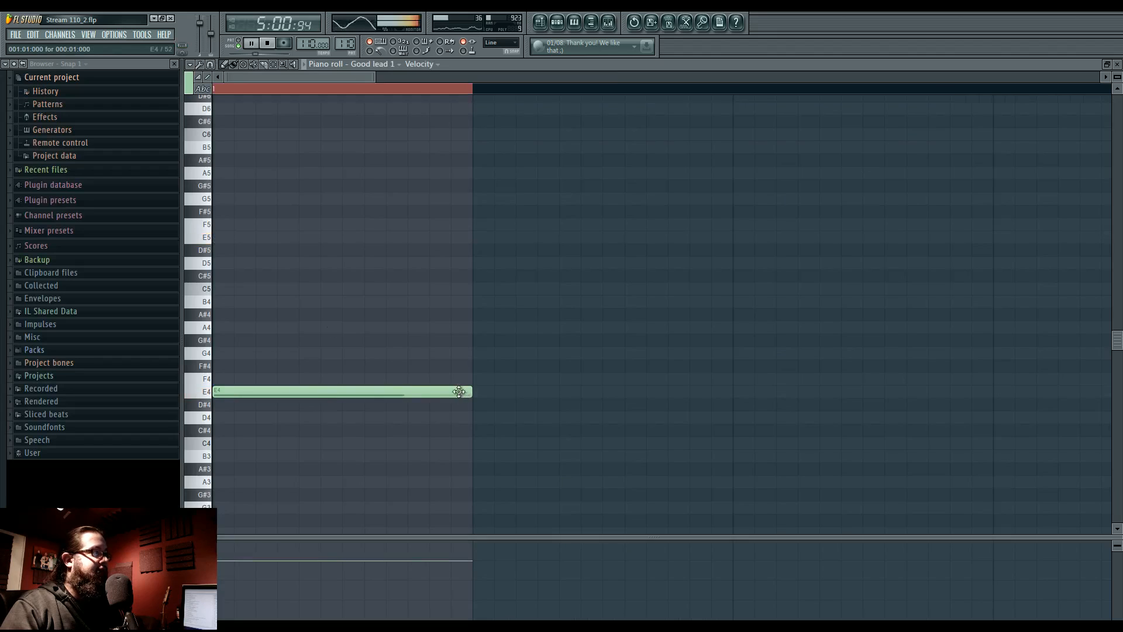
pyautogui.press('space')
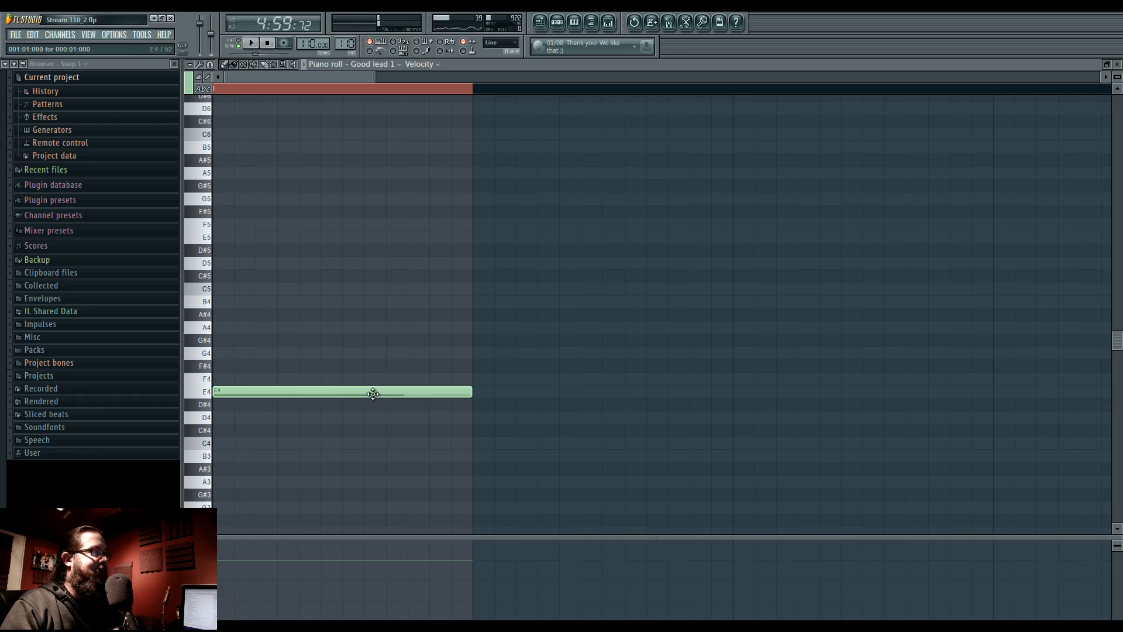
# Try the one-beat note an octave higher on E5 during playback, and return it to E4.
pyautogui.moveTo(372, 393); pyautogui.dragTo(330, 235)
pyautogui.press('space')
pyautogui.click(59, 77)
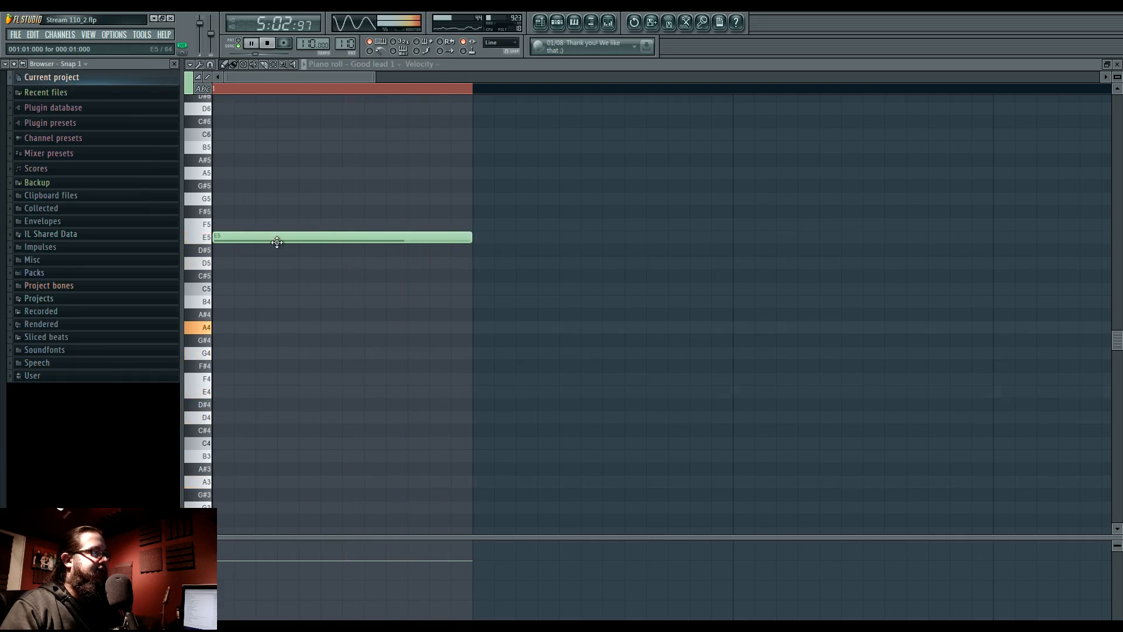
pyautogui.moveTo(276, 240); pyautogui.dragTo(262, 398)
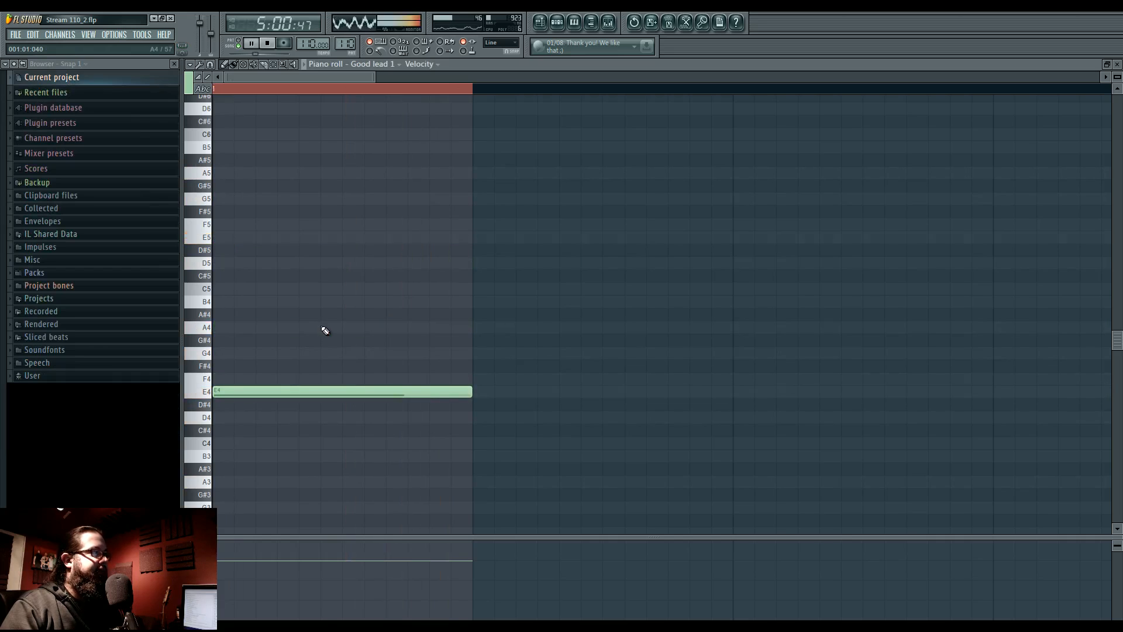
pyautogui.press('space')
# Delete all Pattern 111 notes that come before the long A4 note.
pyautogui.press('F5')
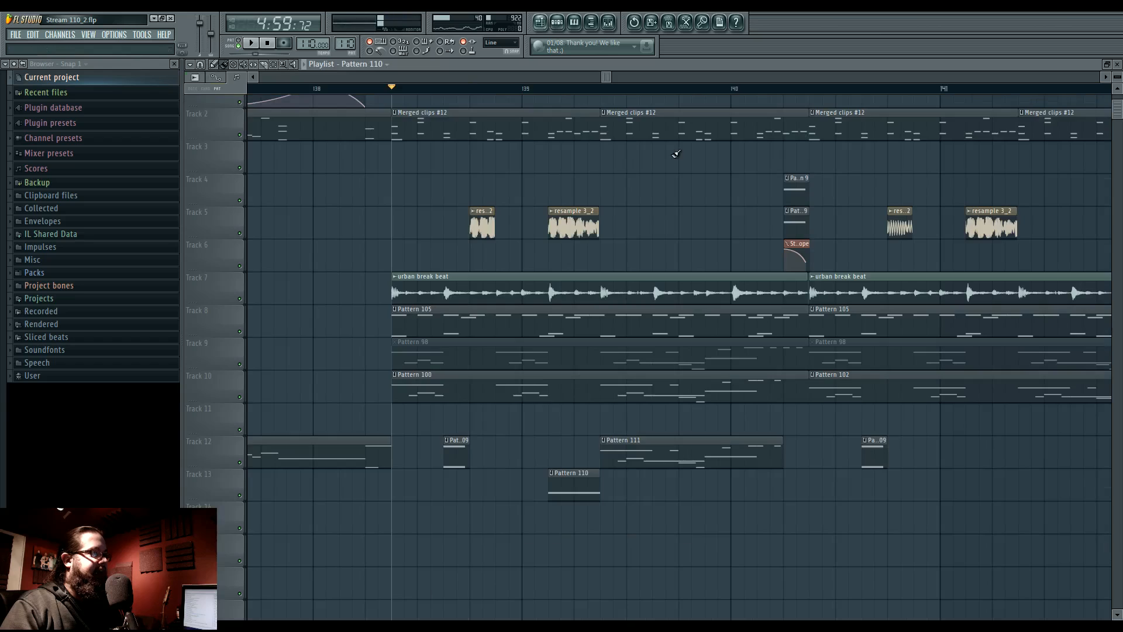
pyautogui.doubleClick(639, 458)
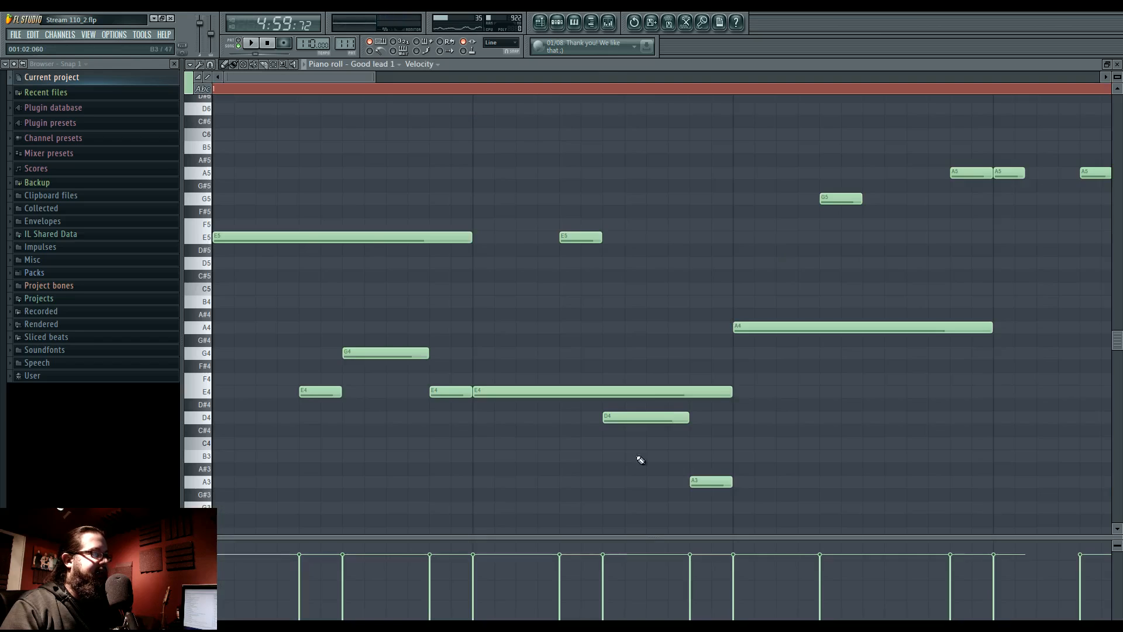
pyautogui.rightClick(300, 234)
pyautogui.rightClick(322, 352)
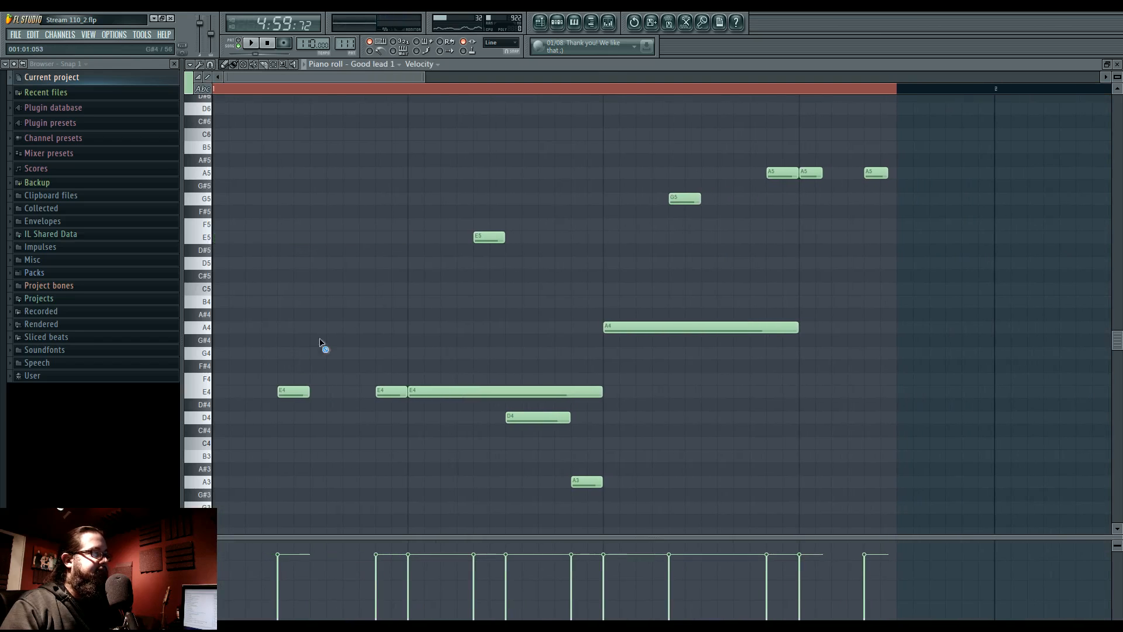
pyautogui.rightClick(438, 392)
pyautogui.rightClick(490, 237)
pyautogui.rightClick(585, 482)
pyautogui.rightClick(510, 417)
pyautogui.press('space')
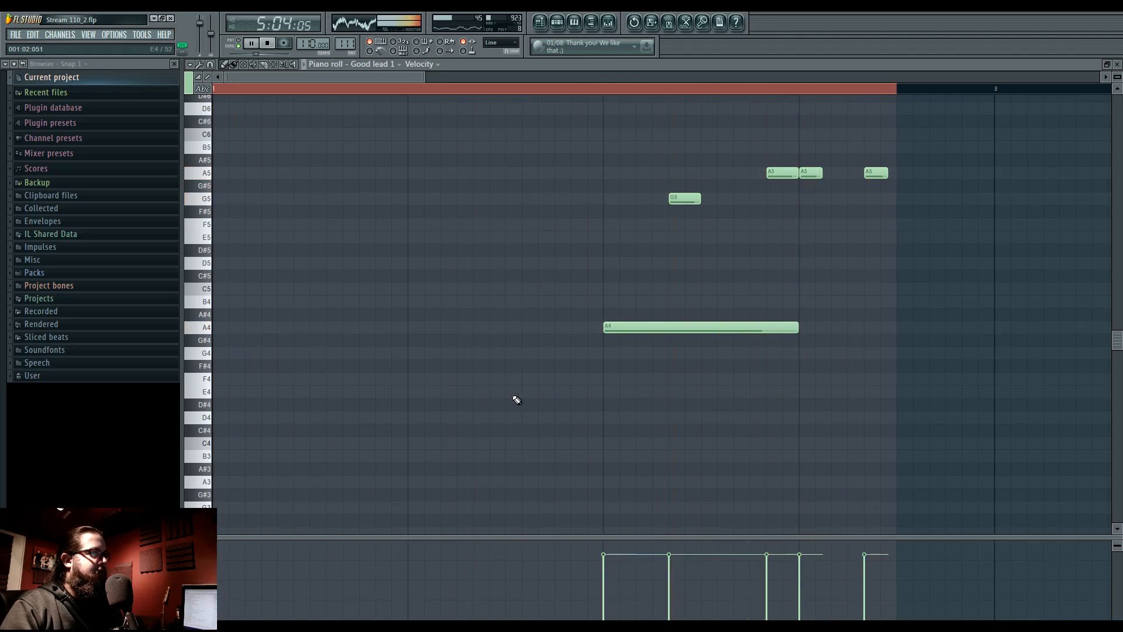
# Place another Pattern 110 clip on Track 13 under the second resample 3_2 clip, and show the pattern's channels.
pyautogui.click(560, 22)
pyautogui.press('space')
pyautogui.click(952, 490)
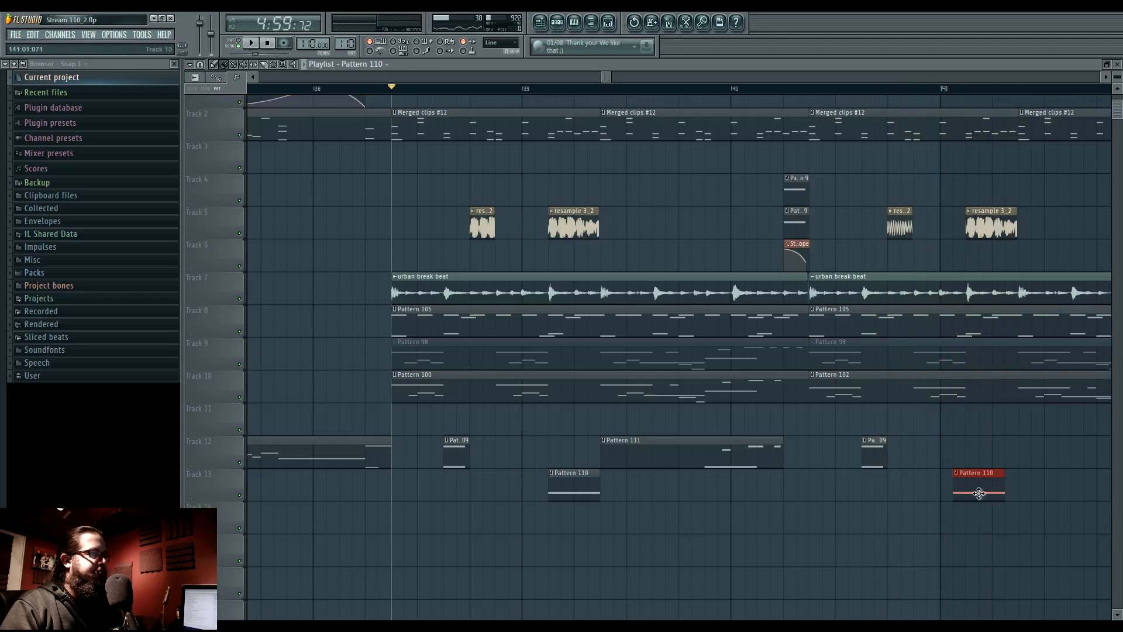
pyautogui.click(557, 22)
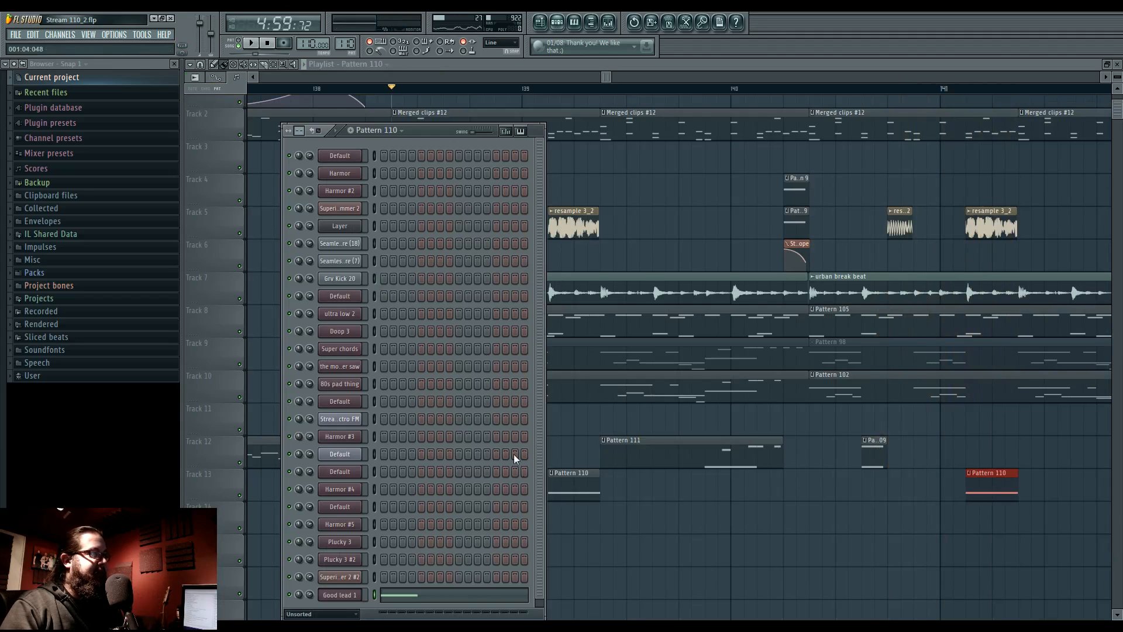
# Compare parts A and B of Good lead 1's Harmor, nudging part B's unison pan up and lowering part A's chorus cross.
pyautogui.click(341, 594)
pyautogui.click(814, 180)
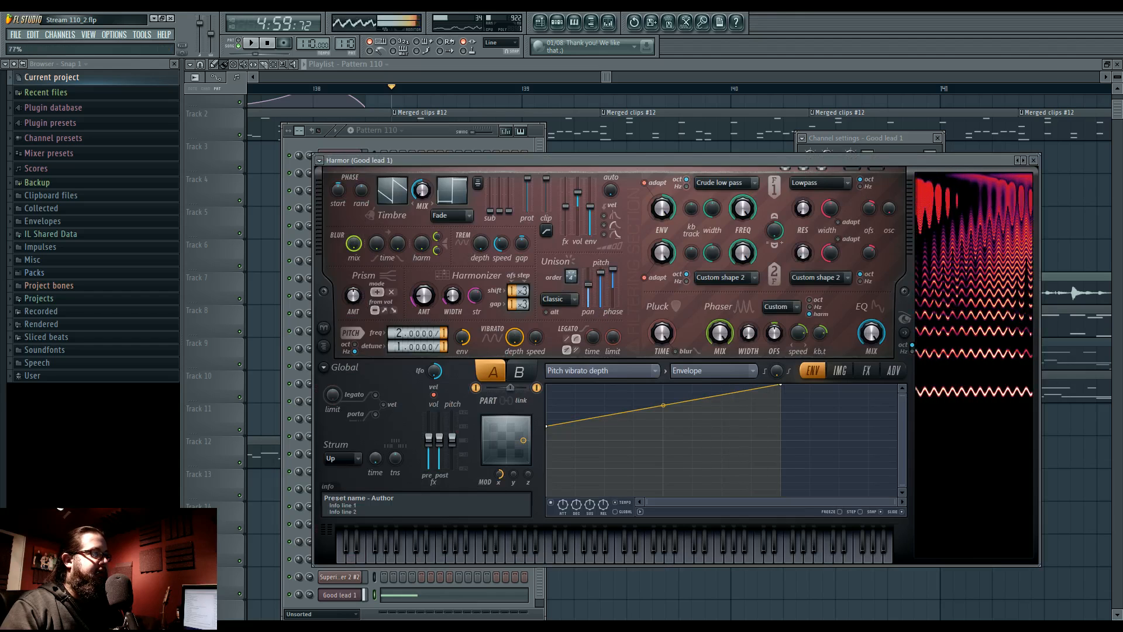
pyautogui.click(533, 371)
pyautogui.moveTo(589, 283)
pyautogui.mouseDown()
pyautogui.moveTo(589, 306)
pyautogui.moveTo(589, 279)
pyautogui.mouseUp()
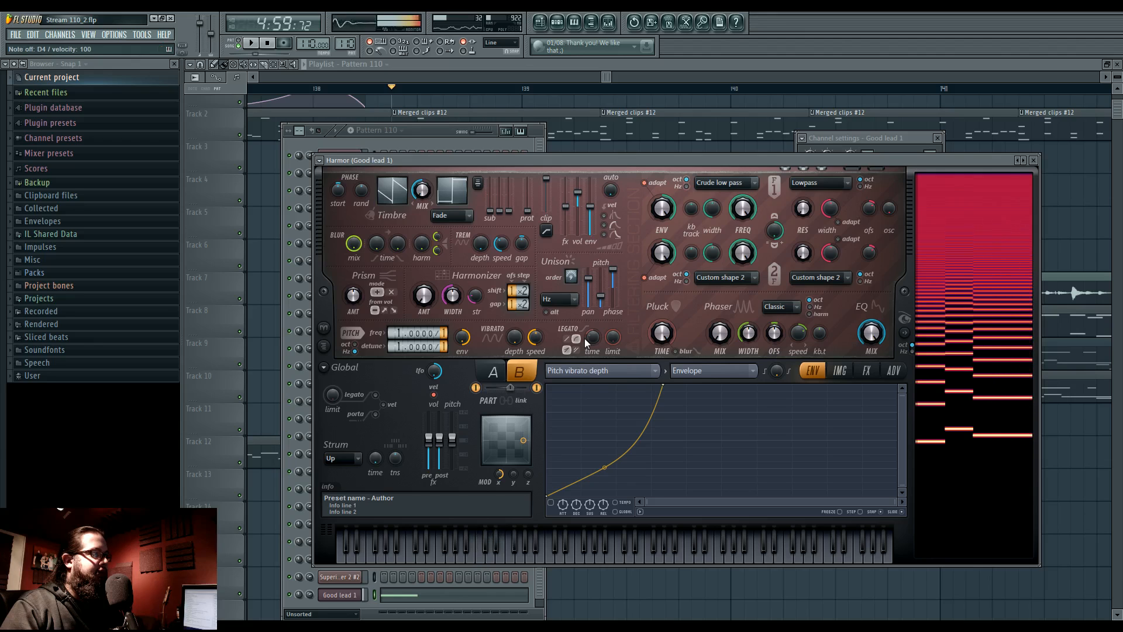
pyautogui.click(493, 373)
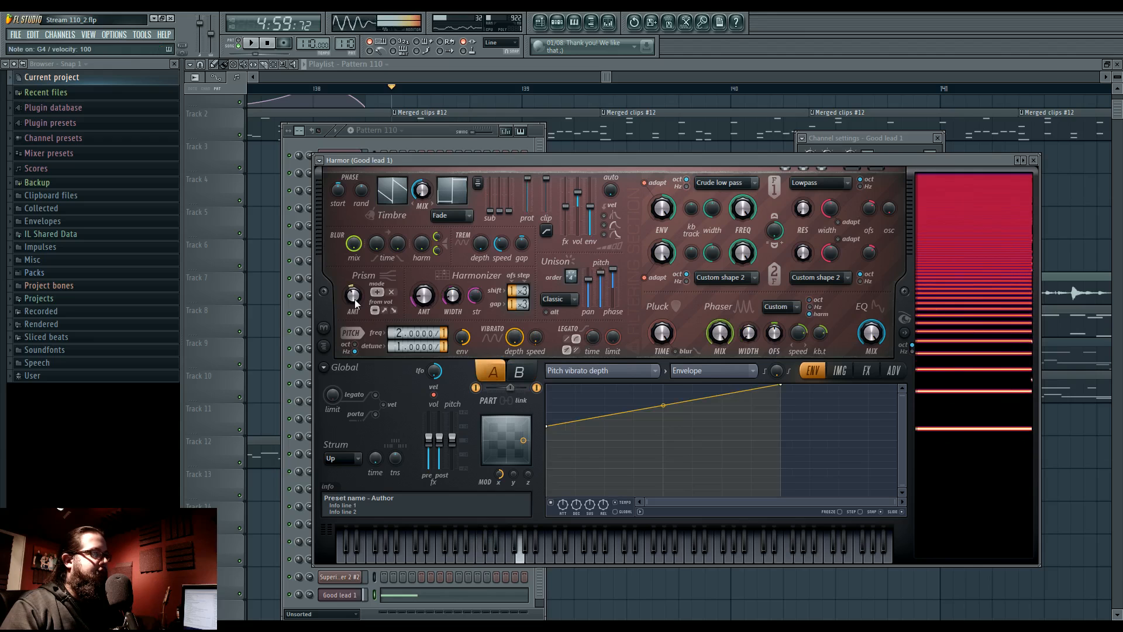
pyautogui.click(866, 370)
pyautogui.moveTo(753, 386); pyautogui.dragTo(752, 413)
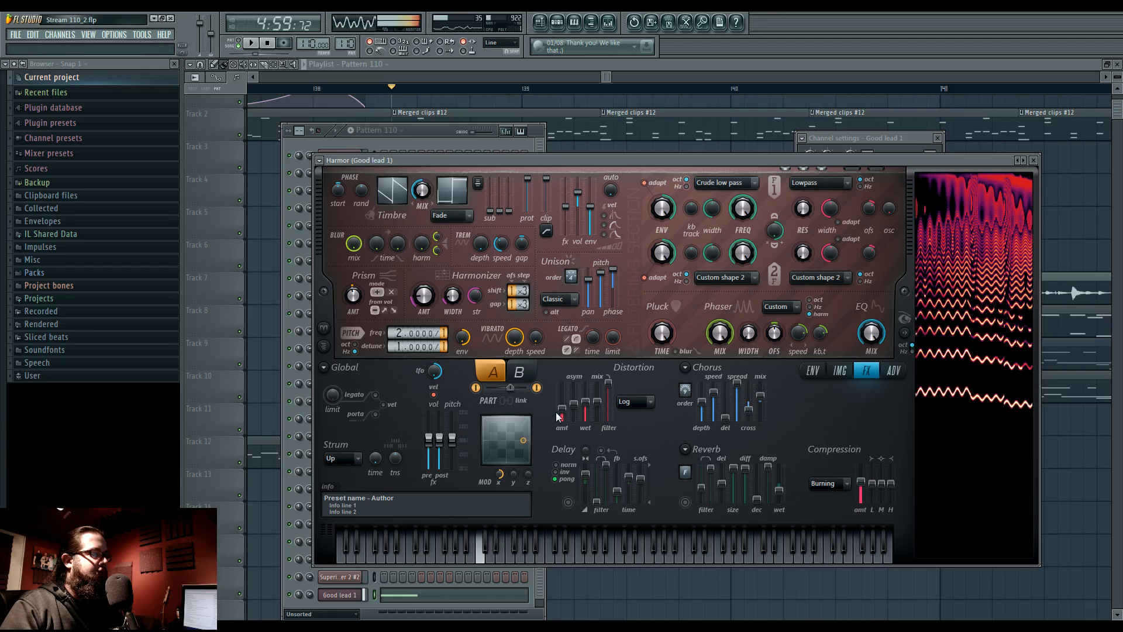
# Load Fruity Parametric EQ 2 into the first effect slot of Good lead 1's mixer track, Insert 52.
pyautogui.click(865, 138)
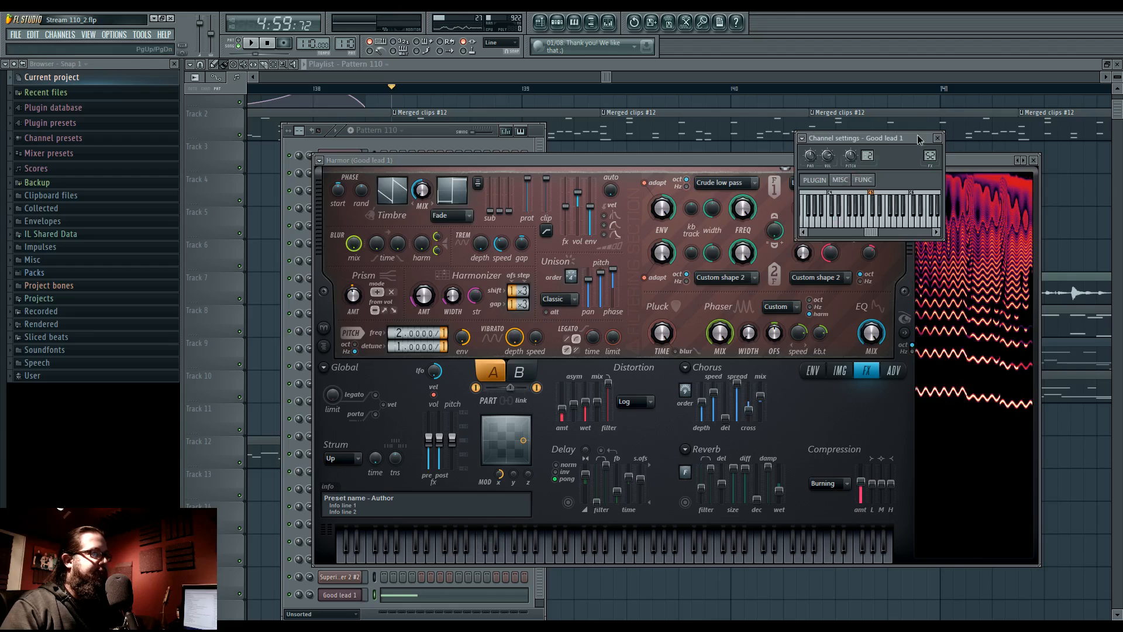
pyautogui.doubleClick(930, 156)
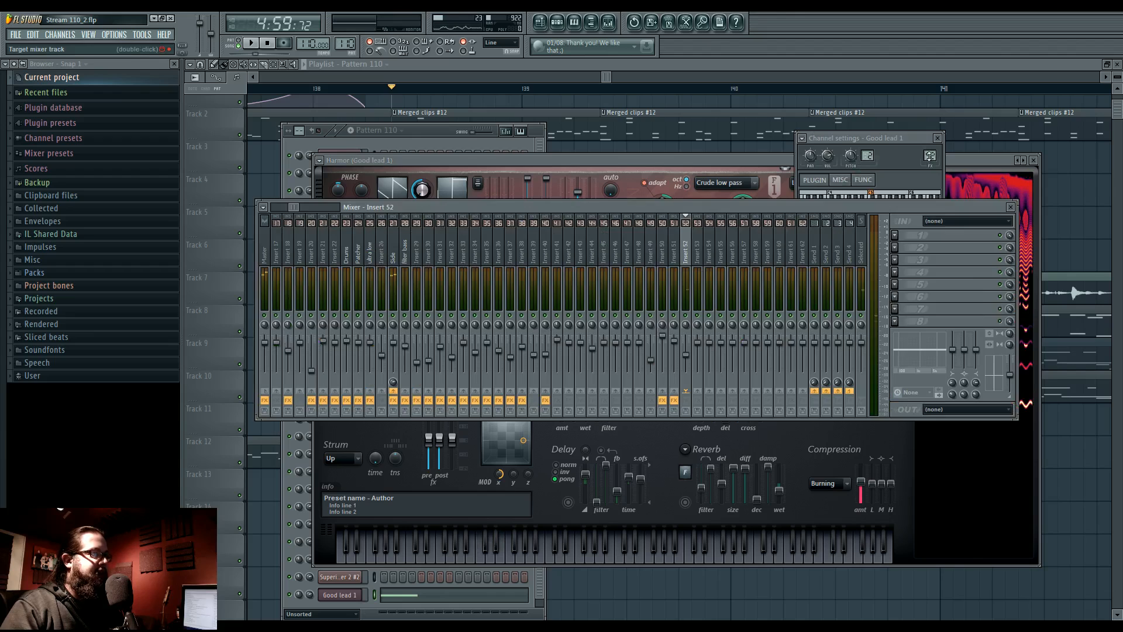
pyautogui.click(895, 236)
pyautogui.moveTo(912, 248)
pyautogui.click(995, 416)
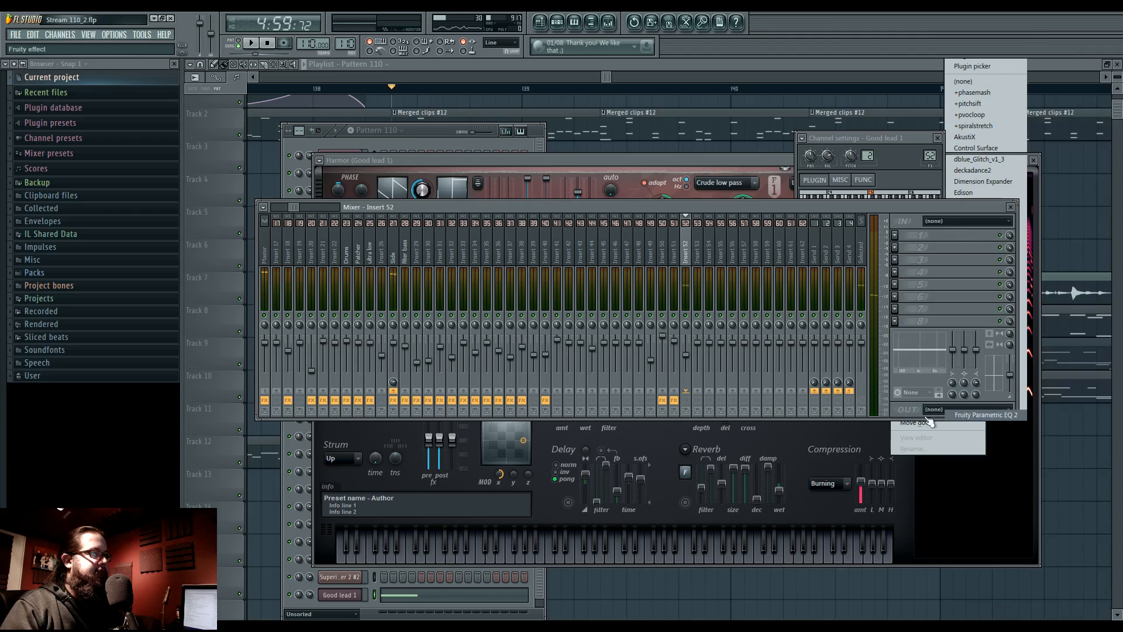
# Shape the EQ with a low-shelf cut on band 1, a dip on band 5 and a slight high-shelf boost at 7437 Hz.
pyautogui.rightClick(250, 237)
pyautogui.click(310, 277)
pyautogui.moveTo(249, 235); pyautogui.dragTo(285, 274)
pyautogui.moveTo(295, 299)
pyautogui.click(325, 355)
pyautogui.moveTo(354, 234); pyautogui.dragTo(320, 236)
pyautogui.moveTo(406, 234); pyautogui.dragTo(415, 228)
pyautogui.press('space')
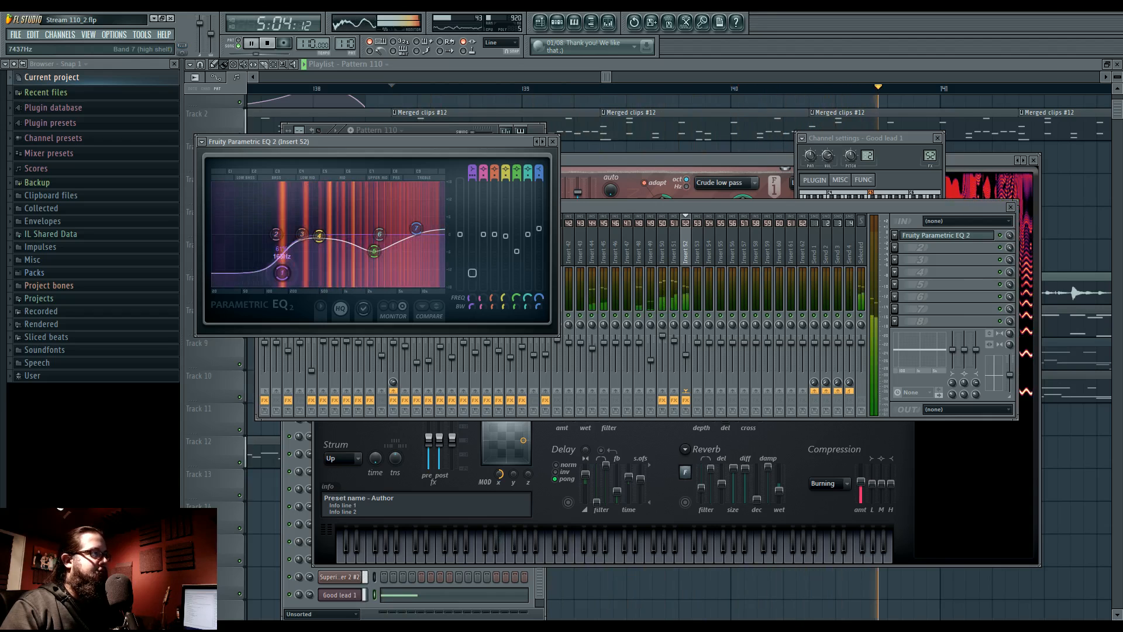
# Lengthen the second Pattern 110 clip on Track 13, just after bar 141, to two beats and make it unique.
pyautogui.click(669, 593)
pyautogui.scroll(-3, 669, 554)
pyautogui.scroll(2, 732, 514)
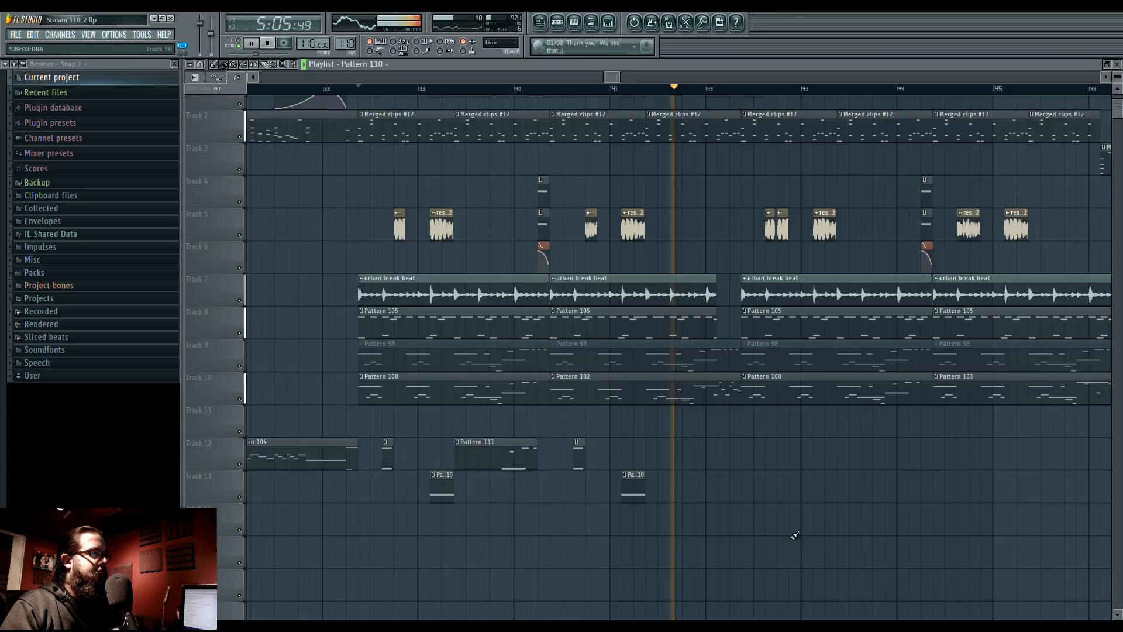
pyautogui.click(503, 89)
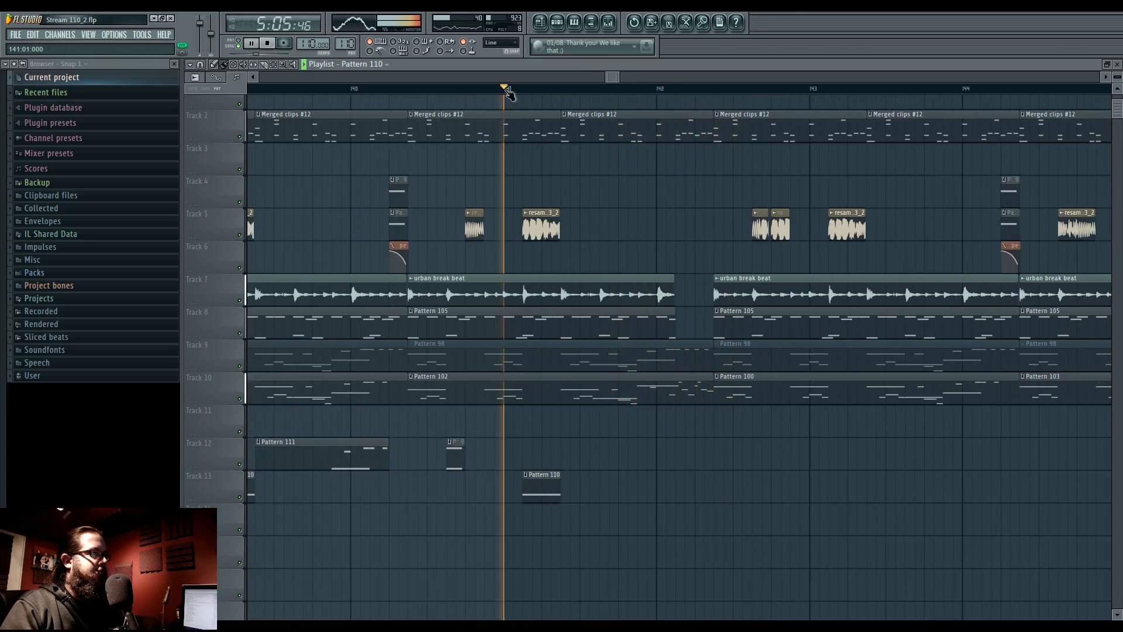
pyautogui.scroll(2, 583, 441)
pyautogui.moveTo(578, 487); pyautogui.dragTo(639, 486)
pyautogui.rightClick(520, 480)
pyautogui.click(543, 518)
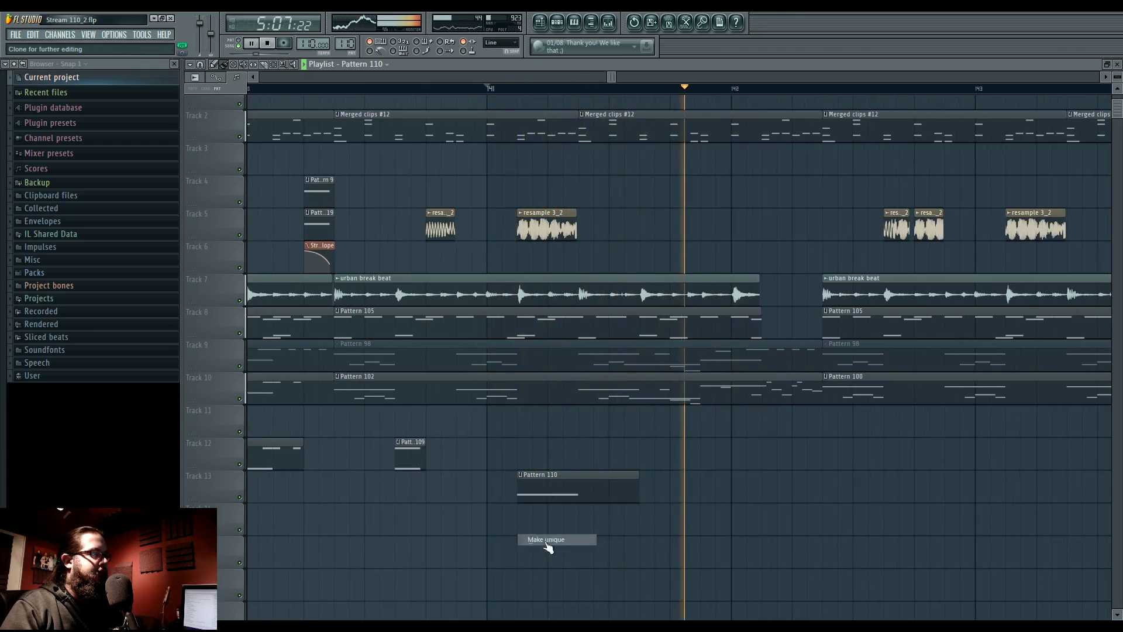
# Try a one-beat E5 note on beat two of the unique pattern, with a slide note to C#5 beneath it.
pyautogui.click(472, 161)
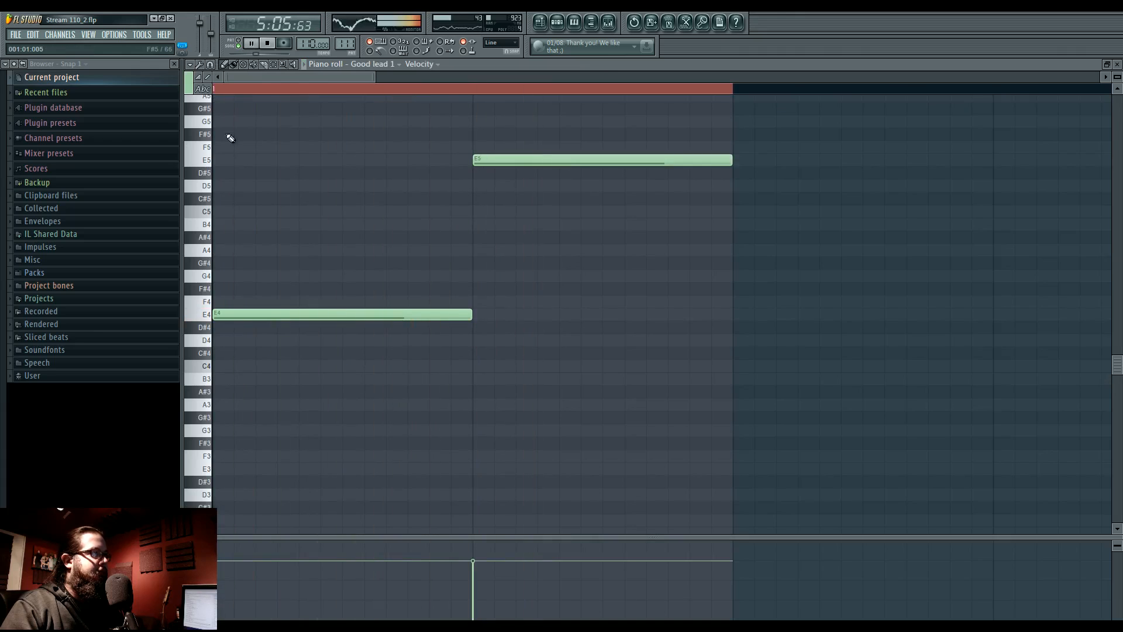
pyautogui.click(473, 173)
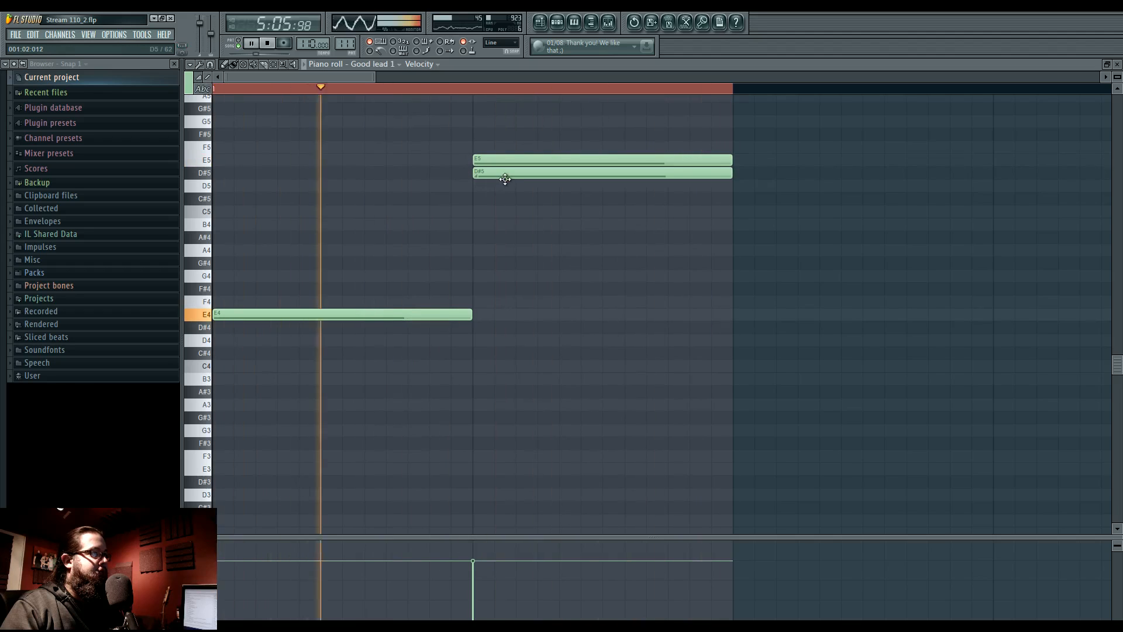
pyautogui.press('space')
pyautogui.moveTo(508, 175); pyautogui.dragTo(509, 204)
pyautogui.press('space')
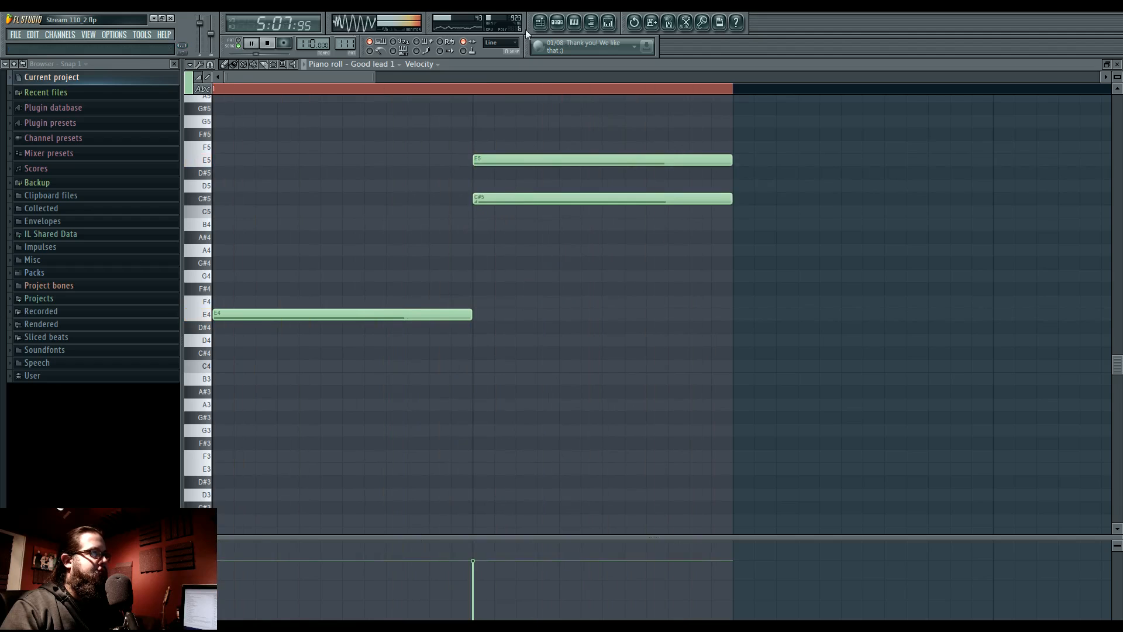
# Play the arrangement from bar 135 to hear the Pattern 111 clip in context.
pyautogui.click(540, 22)
pyautogui.press('space')
pyautogui.scroll(-4, 510, 465)
pyautogui.moveTo(508, 466)
pyautogui.mouseDown()
pyautogui.moveTo(621, 478)
pyautogui.moveTo(727, 468)
pyautogui.moveTo(692, 470)
pyautogui.mouseUp()
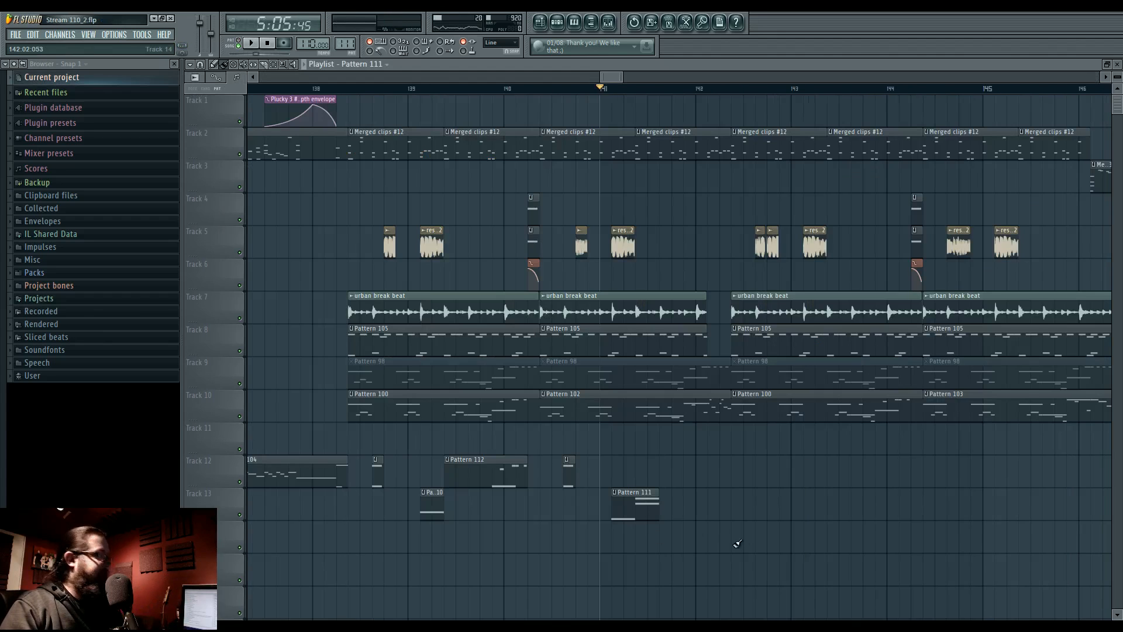
pyautogui.scroll(-4, 737, 544)
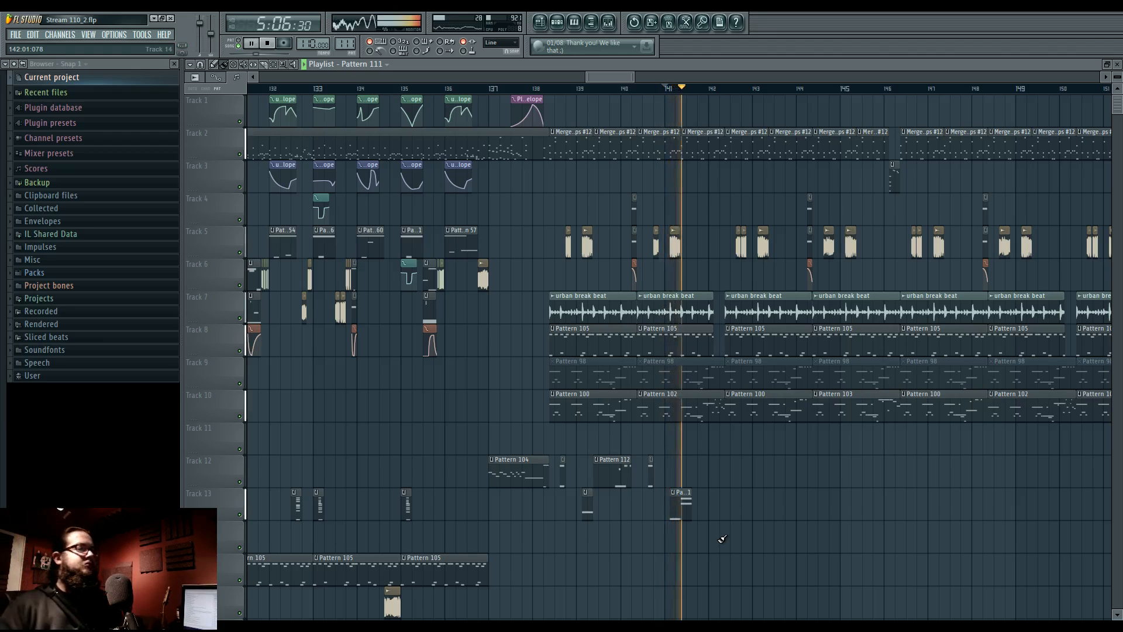
pyautogui.click(417, 89)
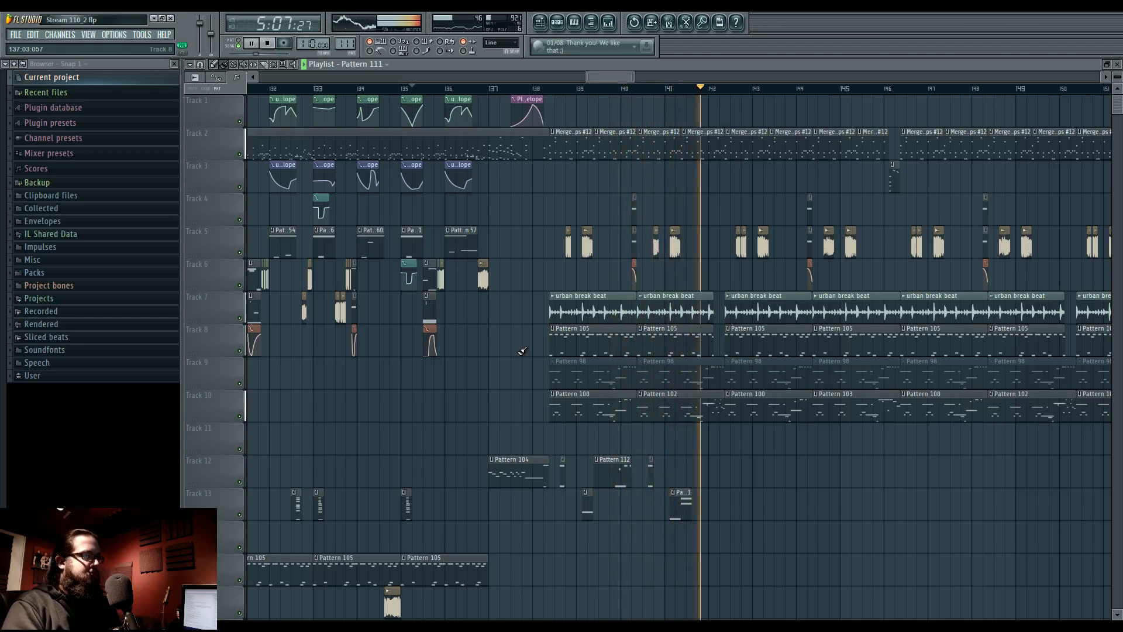
pyautogui.scroll(1, 720, 445)
pyautogui.scroll(1, 720, 445)
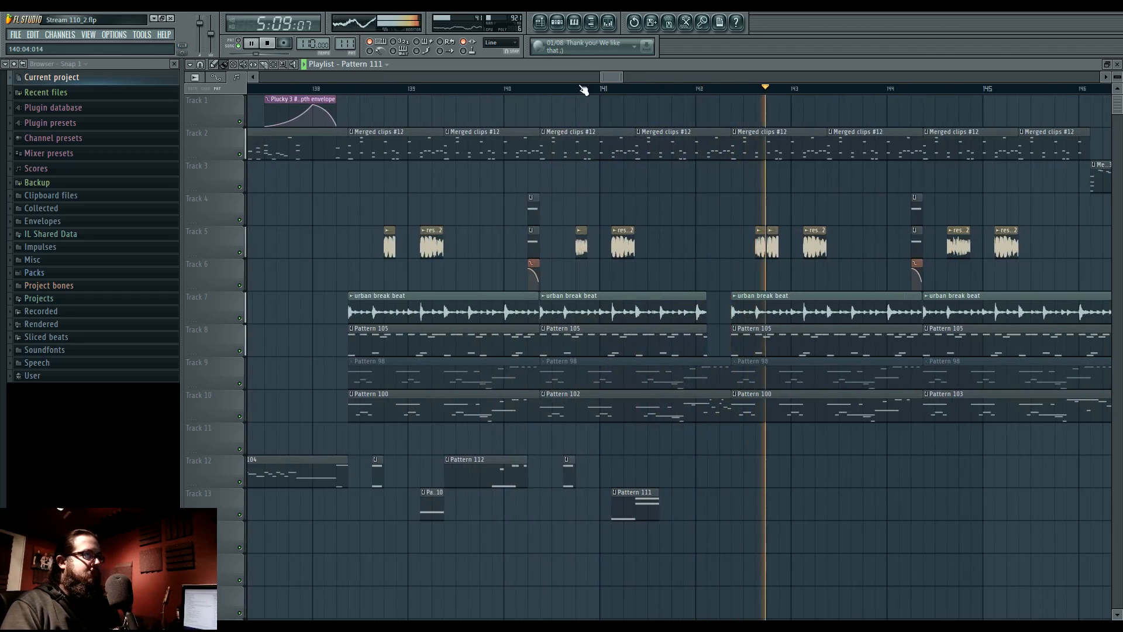
# Try Pattern 111's first note on D#5 and a short slide note to E4 during the second-beat note.
pyautogui.doubleClick(619, 508)
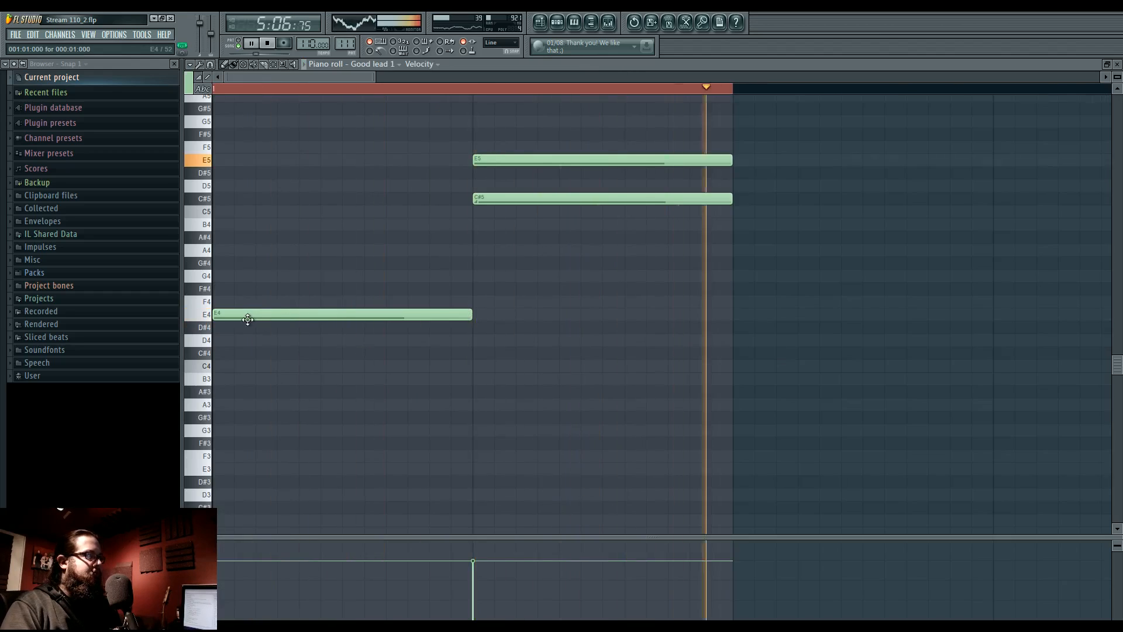
pyautogui.moveTo(258, 315); pyautogui.dragTo(250, 172)
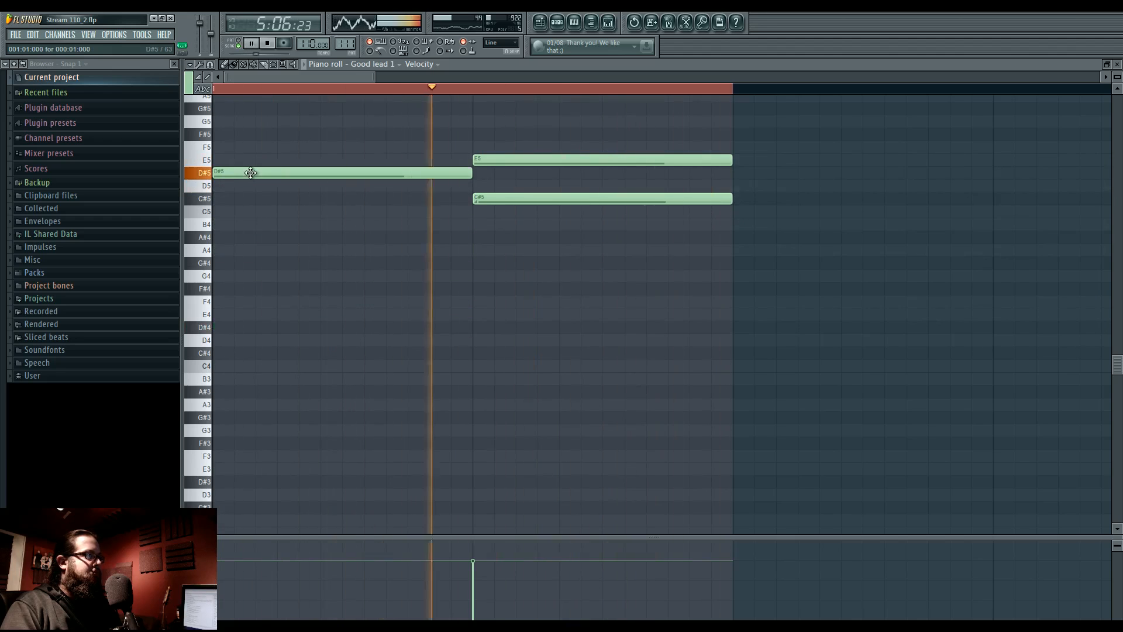
pyautogui.moveTo(509, 197); pyautogui.dragTo(498, 314)
pyautogui.press('space')
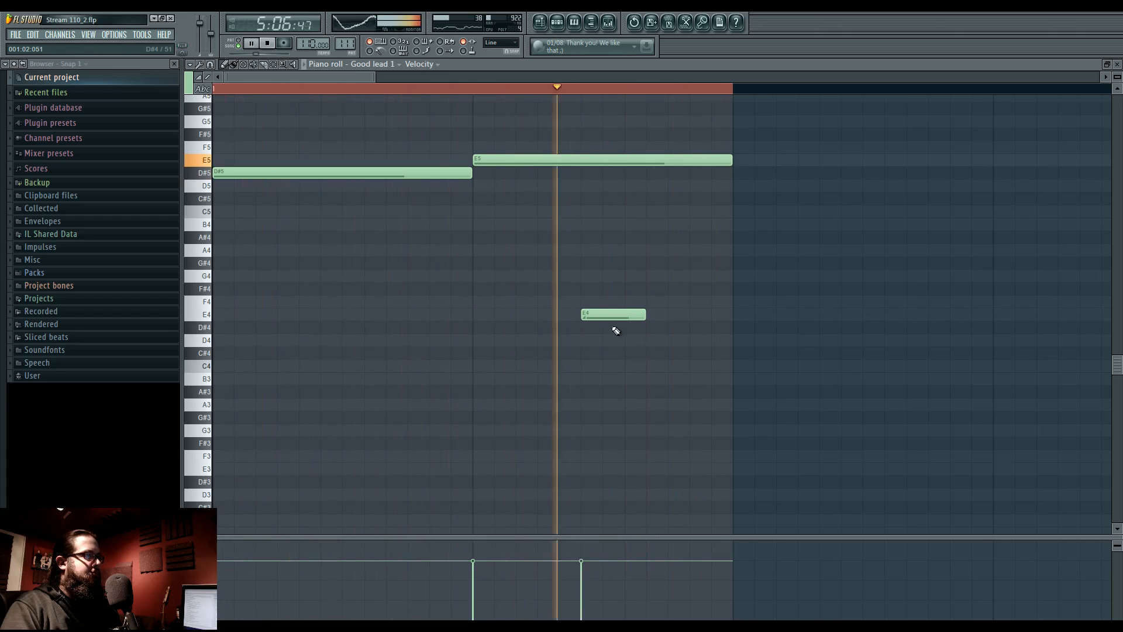
# Try the second-beat note on C#5, A4 and C5, and remove the short slide note.
pyautogui.moveTo(515, 137); pyautogui.dragTo(504, 191)
pyautogui.doubleClick(506, 197)
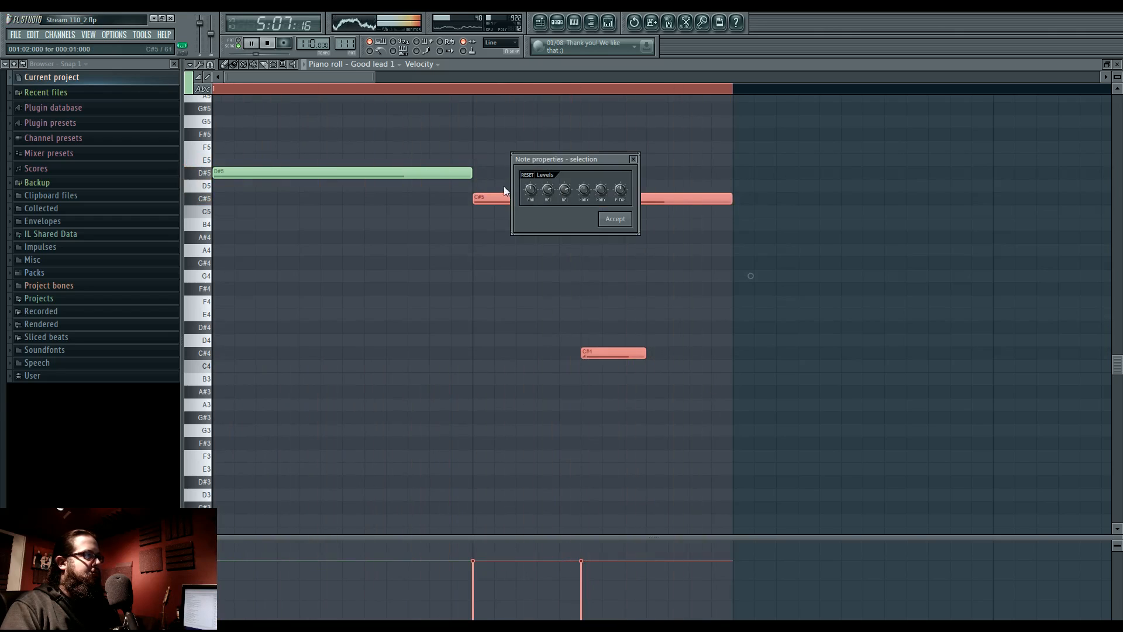
pyautogui.click(634, 160)
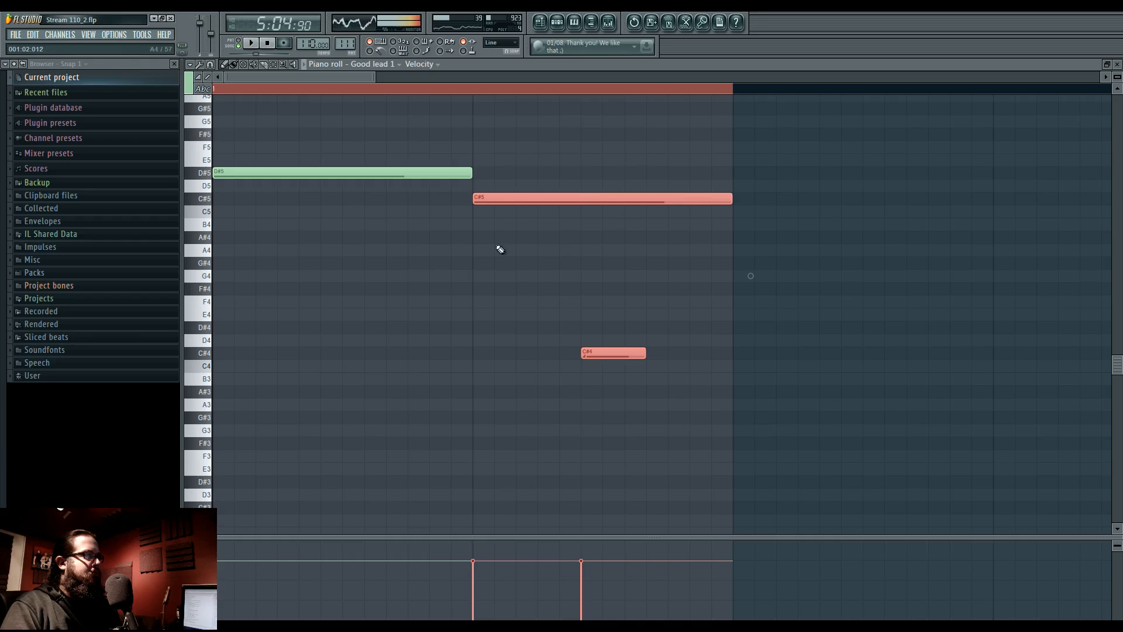
pyautogui.moveTo(500, 197); pyautogui.dragTo(493, 254)
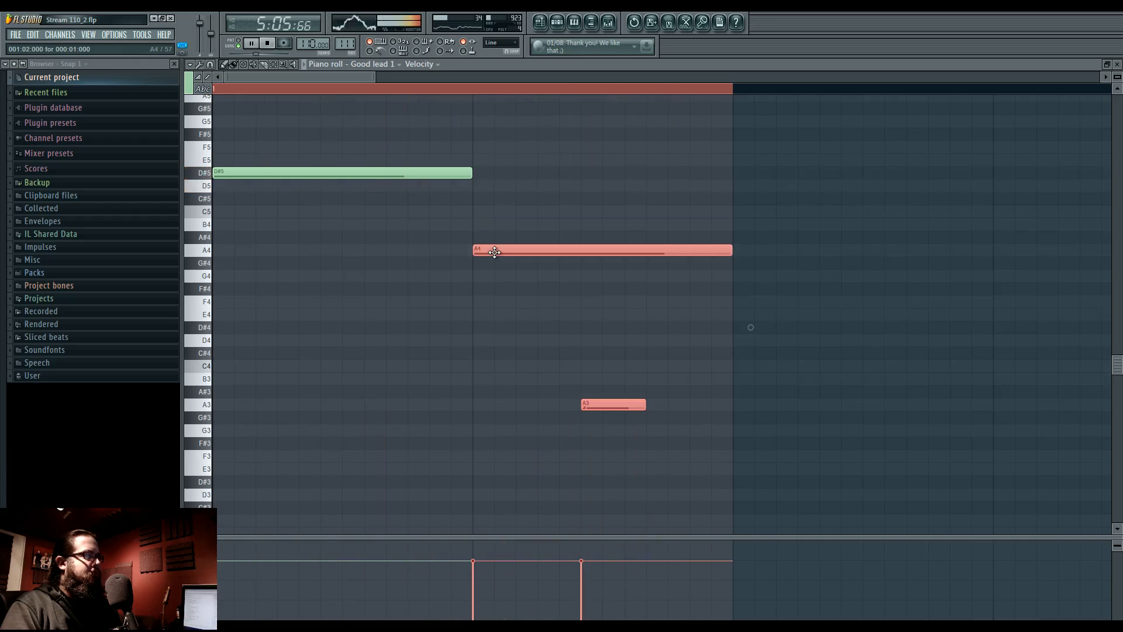
pyautogui.moveTo(495, 243); pyautogui.dragTo(495, 214)
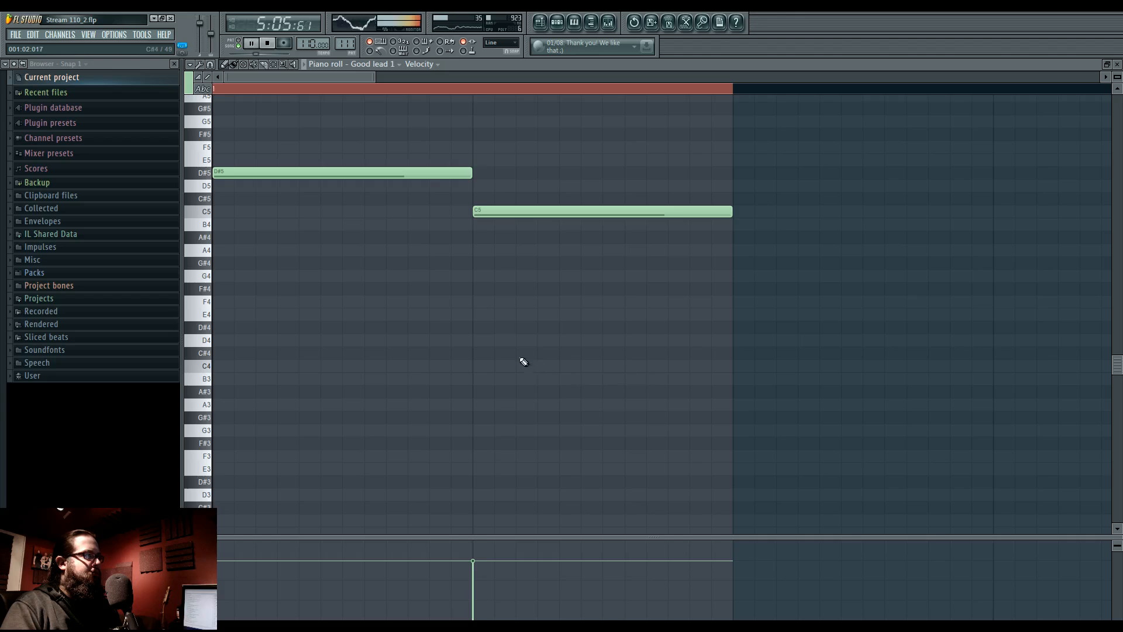
# Try Pattern 111 with its first note on E5 and its second note on A4.
pyautogui.scroll(2, 524, 362)
pyautogui.moveTo(236, 250); pyautogui.dragTo(235, 237)
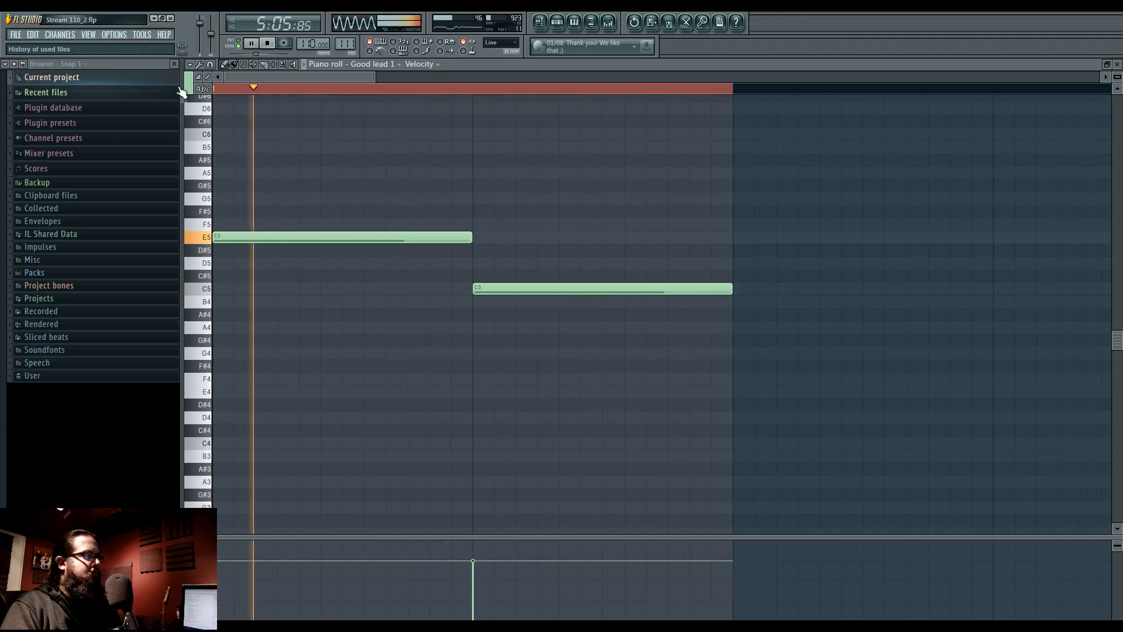
pyautogui.moveTo(496, 287)
pyautogui.mouseDown()
pyautogui.moveTo(495, 173)
pyautogui.moveTo(498, 328)
pyautogui.mouseUp()
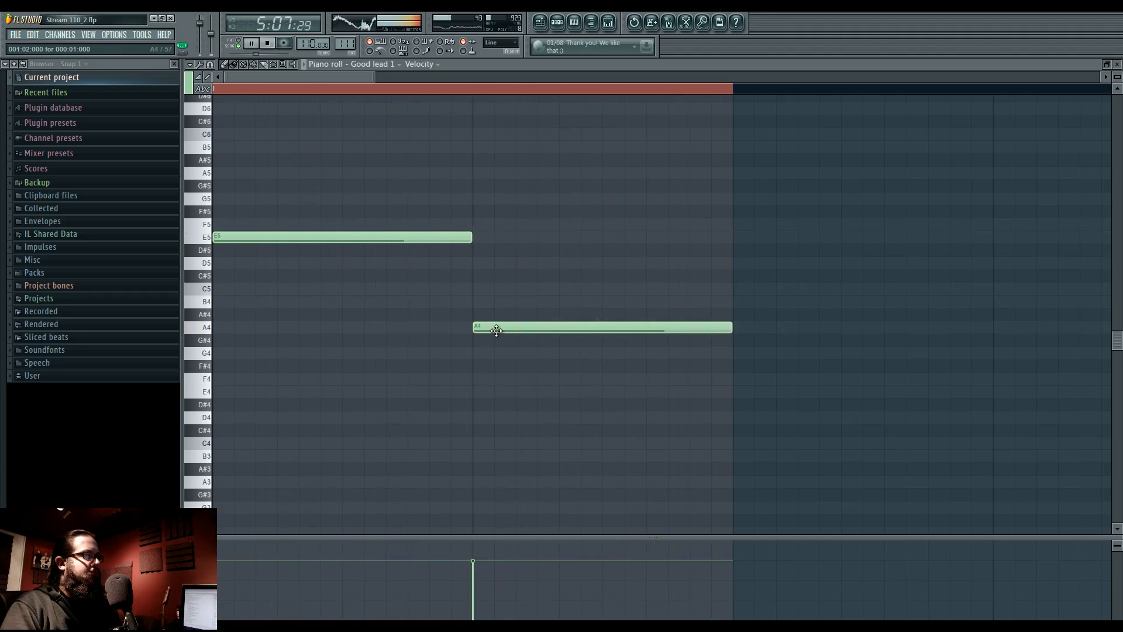
# Check Pattern 102's Plucky 3 #2 melody, and replace Pattern 111's notes with a two-beat E4 and a one-beat slide to G4 on beat two.
pyautogui.click(539, 30)
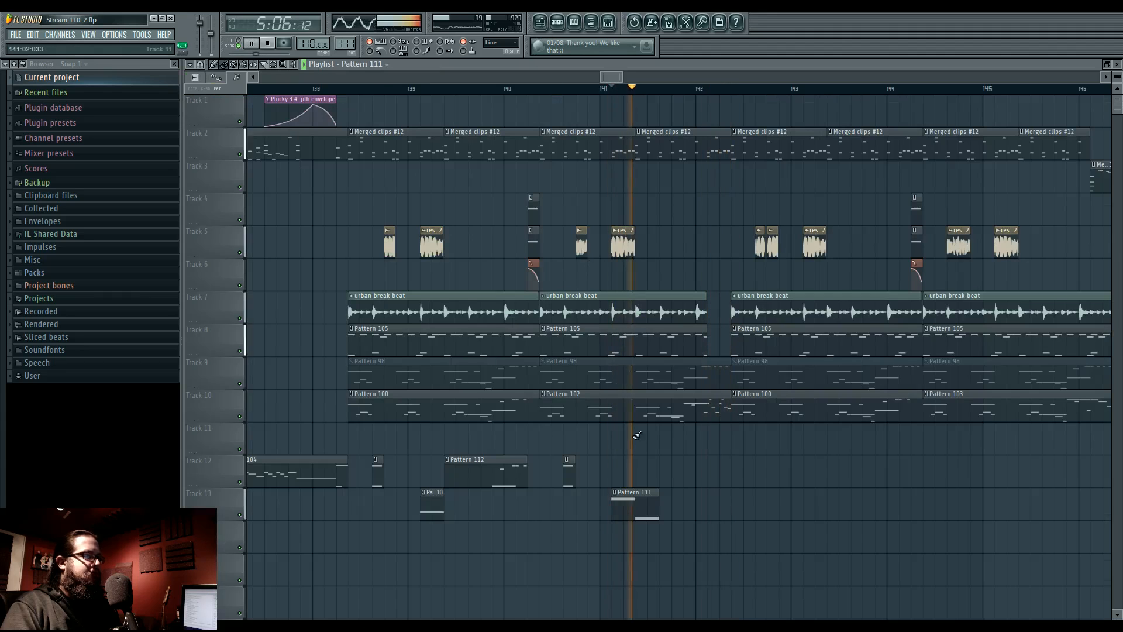
pyautogui.doubleClick(631, 410)
pyautogui.press('space')
pyautogui.press('space')
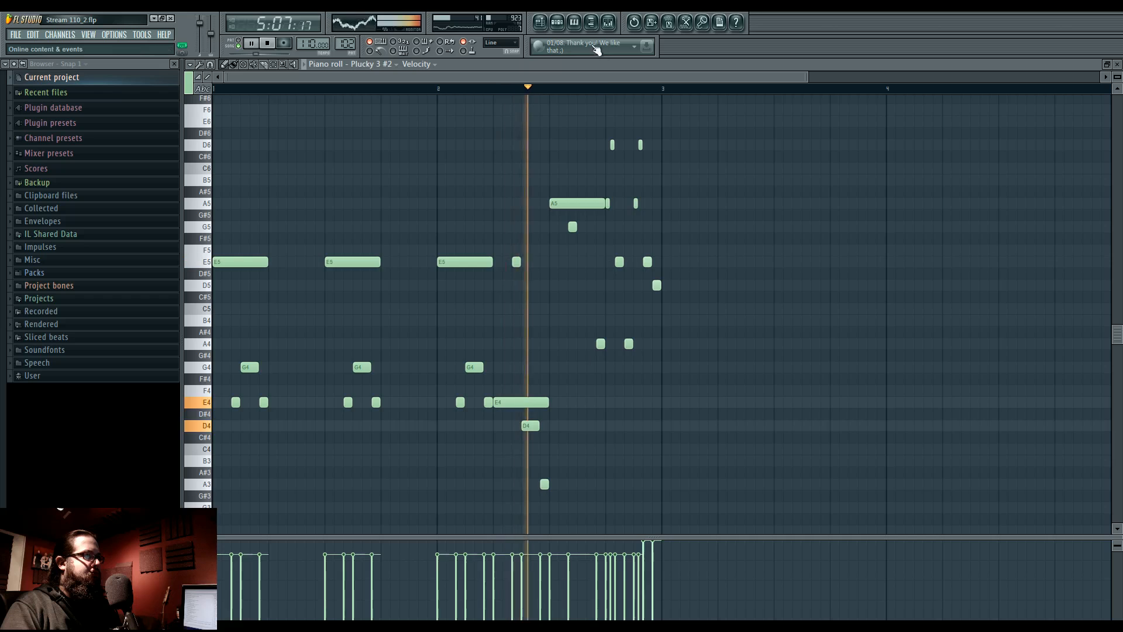
pyautogui.click(539, 24)
pyautogui.doubleClick(639, 512)
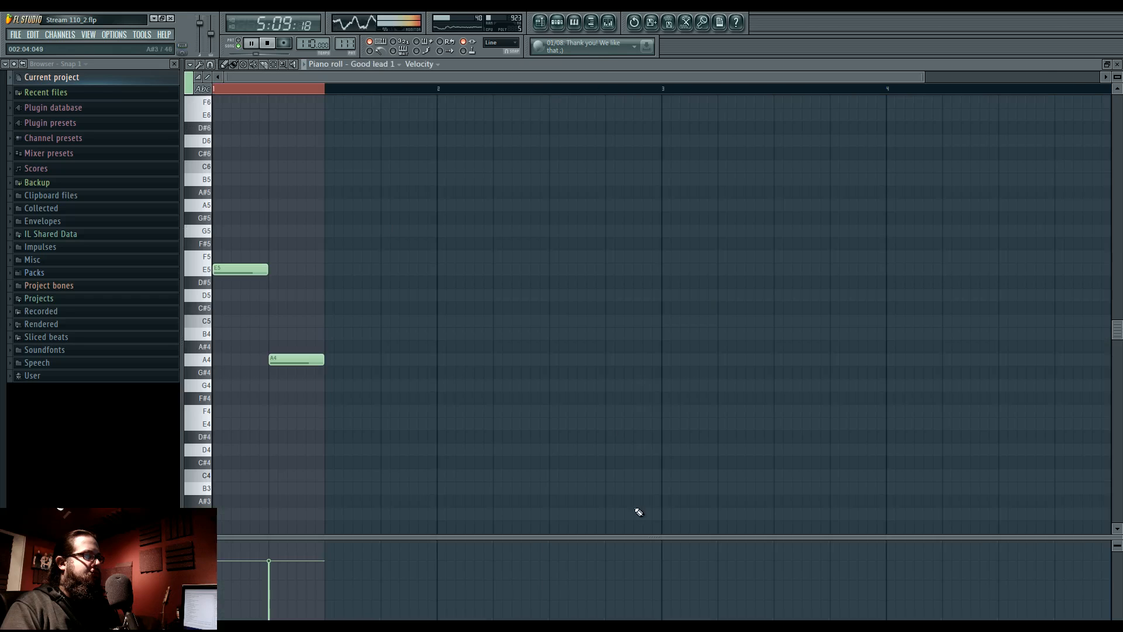
pyautogui.press('space')
pyautogui.moveTo(241, 270); pyautogui.dragTo(324, 426)
pyautogui.rightClick(300, 361)
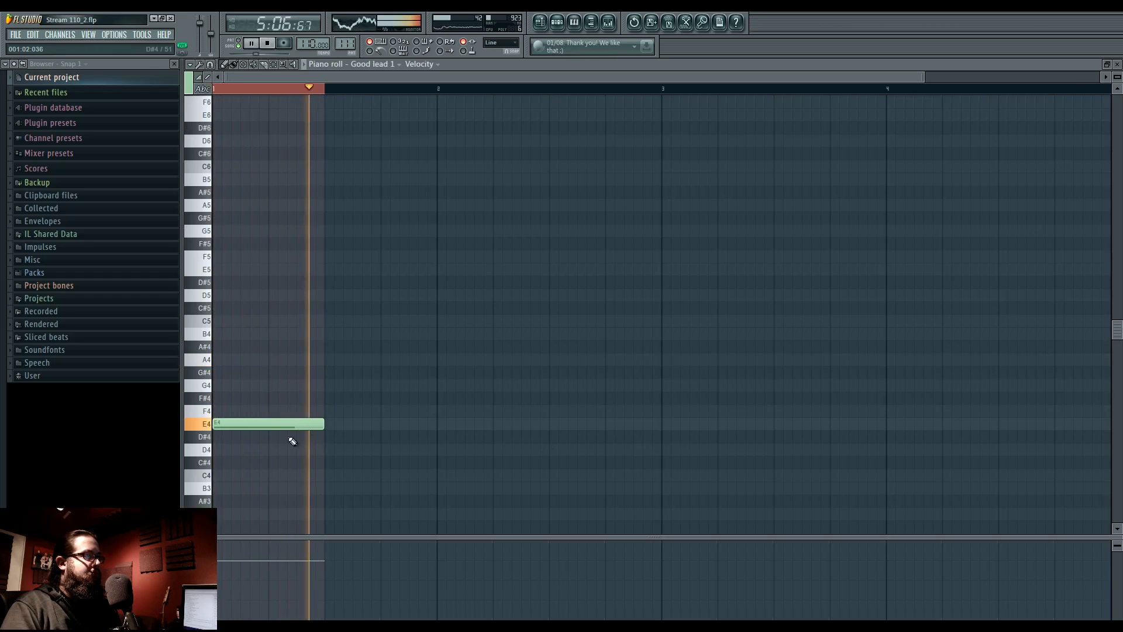
pyautogui.click(272, 385)
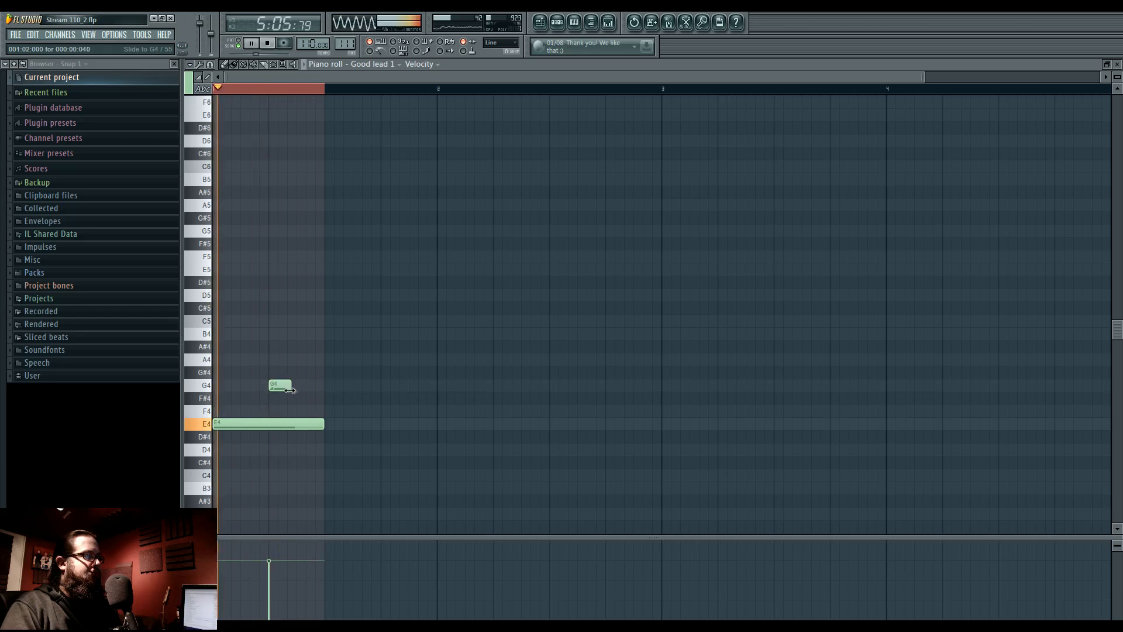
pyautogui.moveTo(288, 387); pyautogui.dragTo(323, 389)
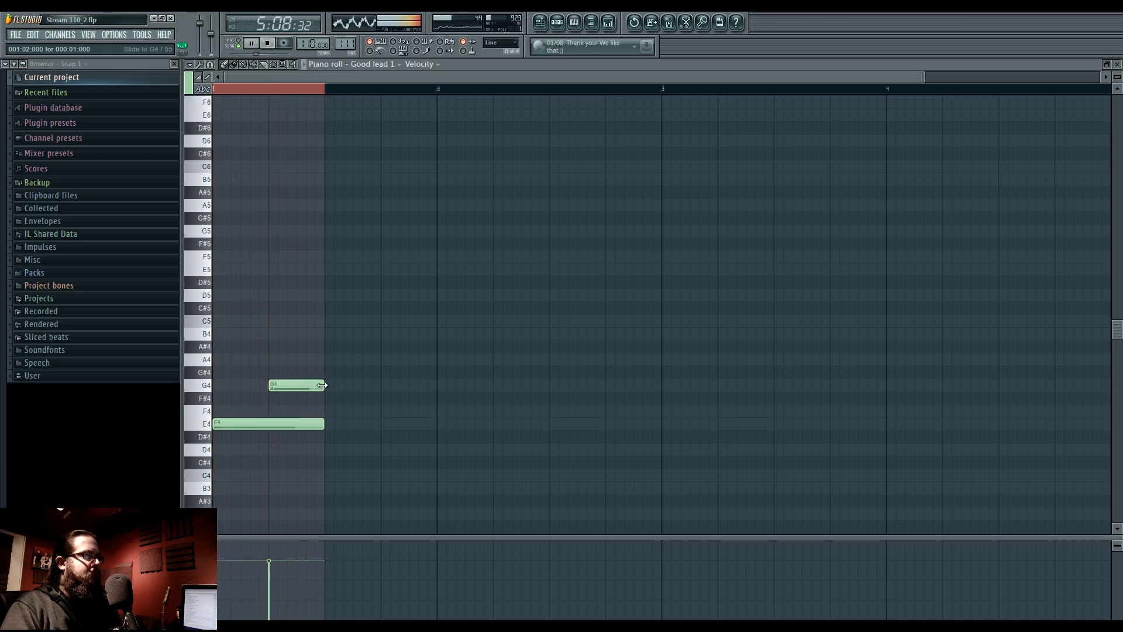
# Raise the pitch vibrato speed in Good lead 1's Harmor and play the section from bar 138.
pyautogui.press('F5')
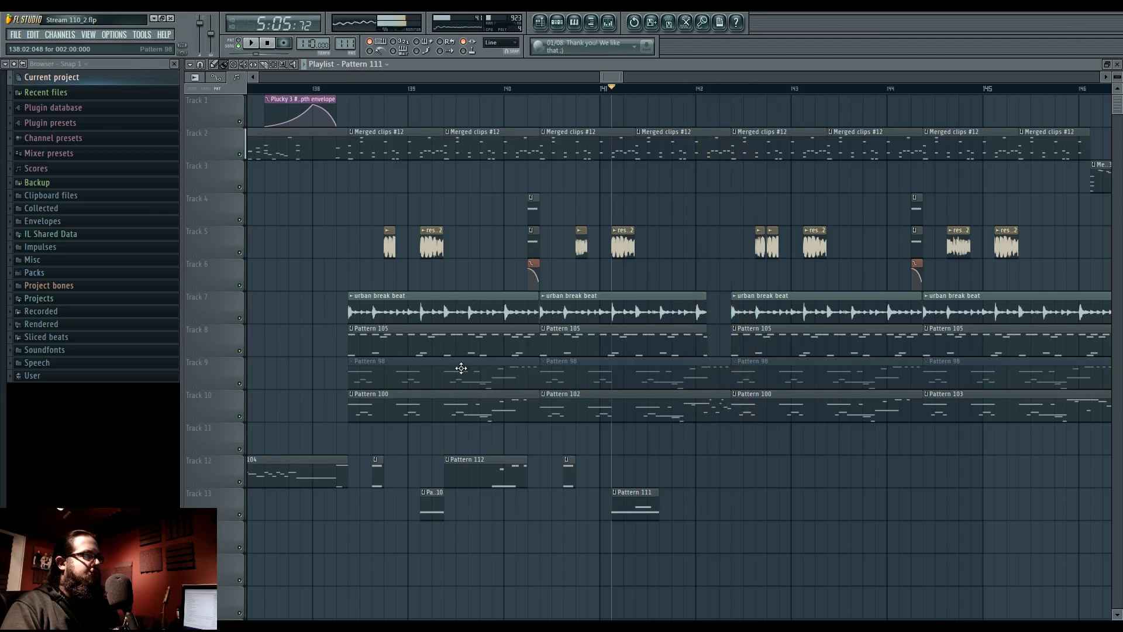
pyautogui.click(557, 22)
pyautogui.click(358, 593)
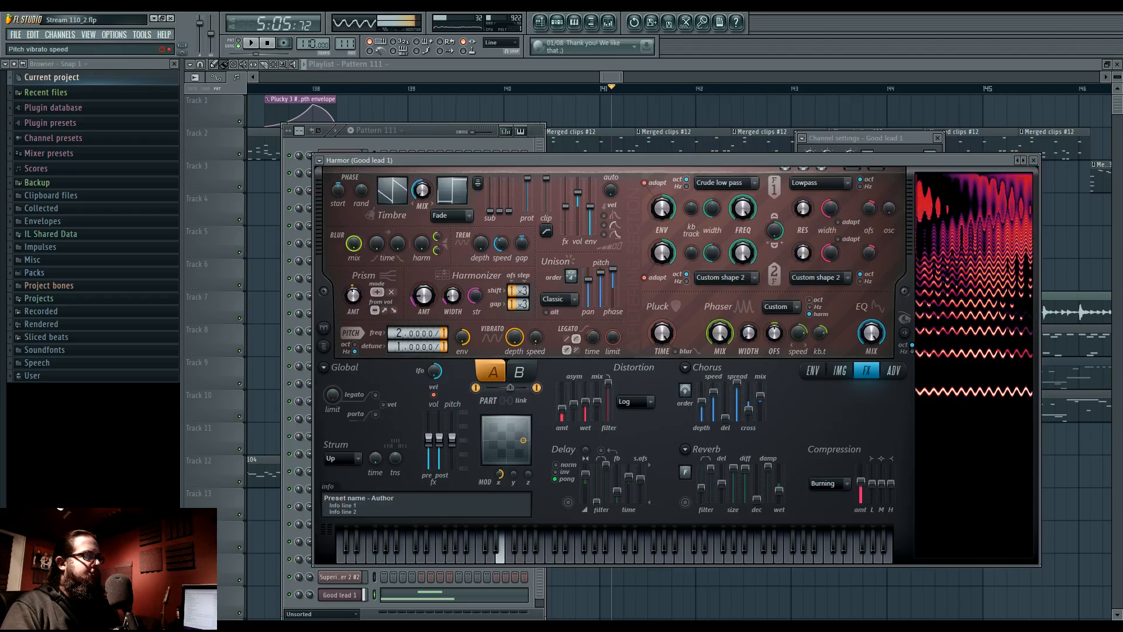
pyautogui.moveTo(536, 346); pyautogui.dragTo(537, 343)
pyautogui.press('space')
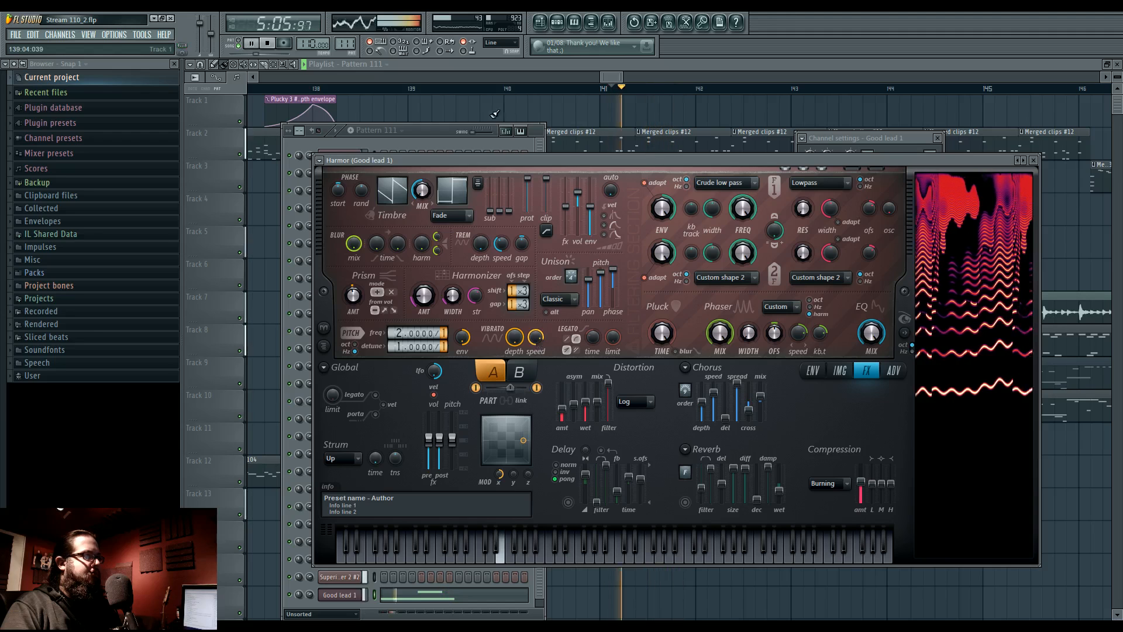
pyautogui.click(449, 92)
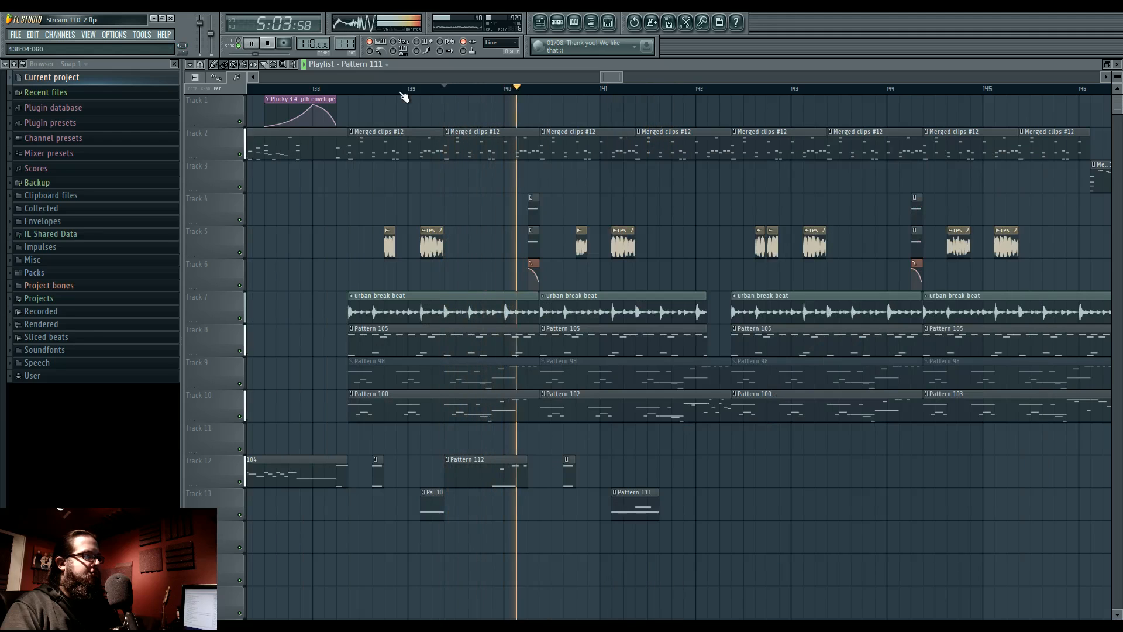
pyautogui.click(356, 89)
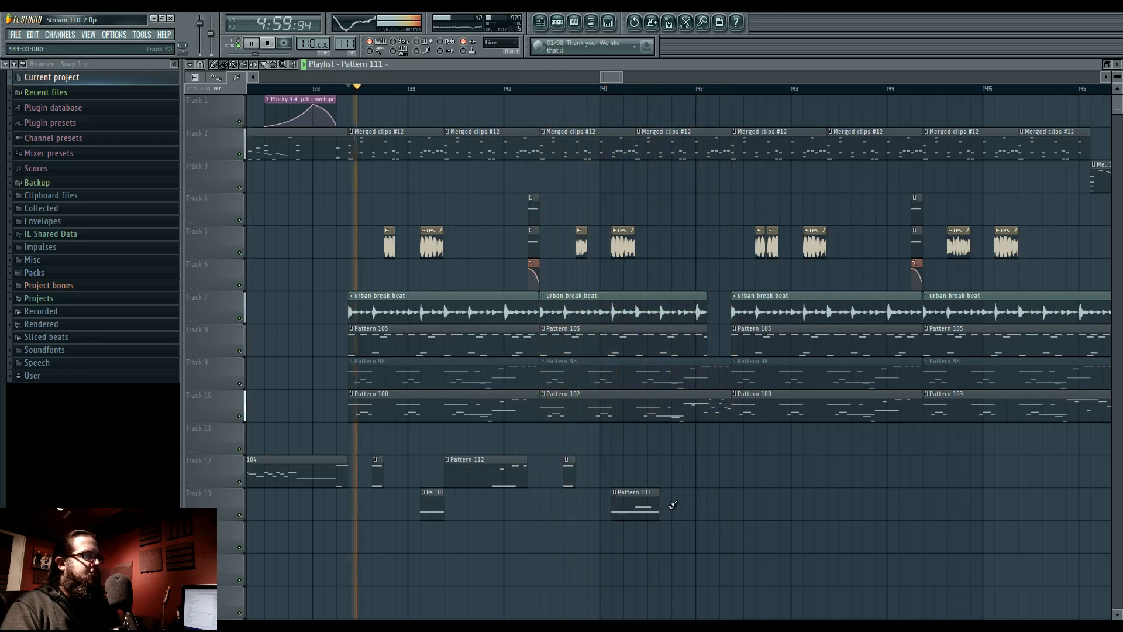
pyautogui.keyDown('ctrl'); pyautogui.scroll(3, 673, 504); pyautogui.keyUp('ctrl')
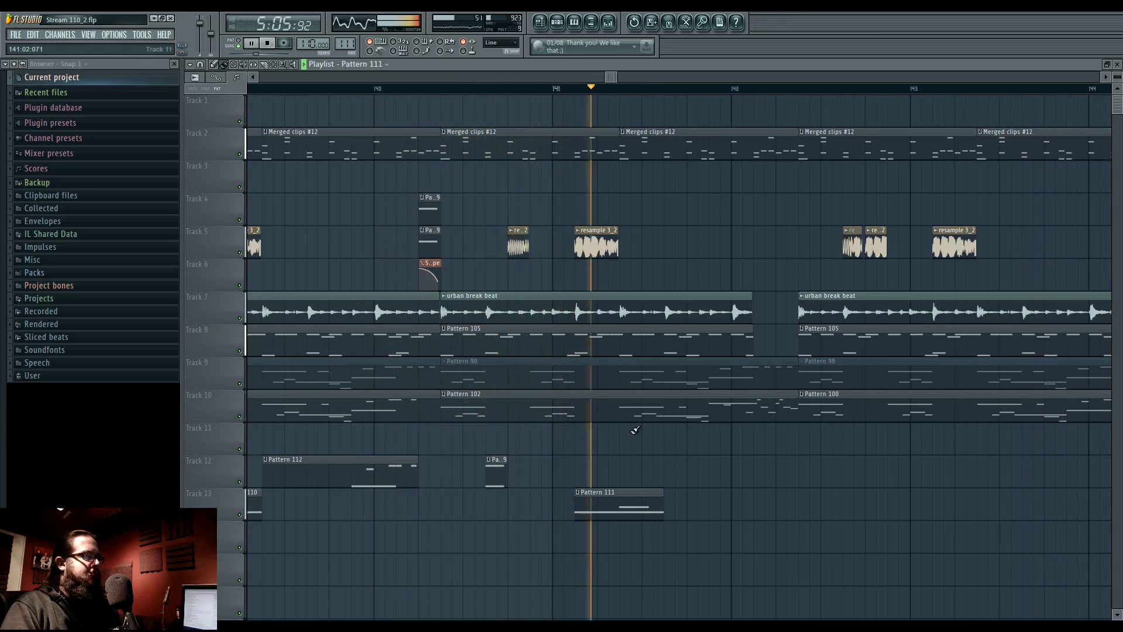
# Audition the second bar of Pattern 102's Plucky 3 #2 melody, focusing on the phrase starting at beat three.
pyautogui.press('space')
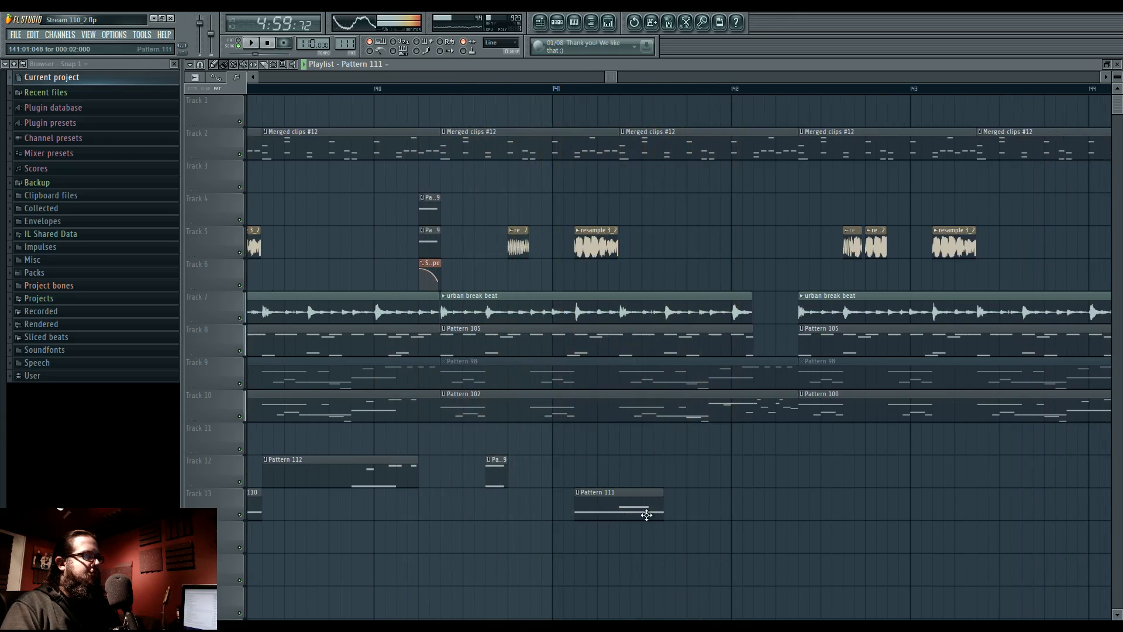
pyautogui.doubleClick(634, 410)
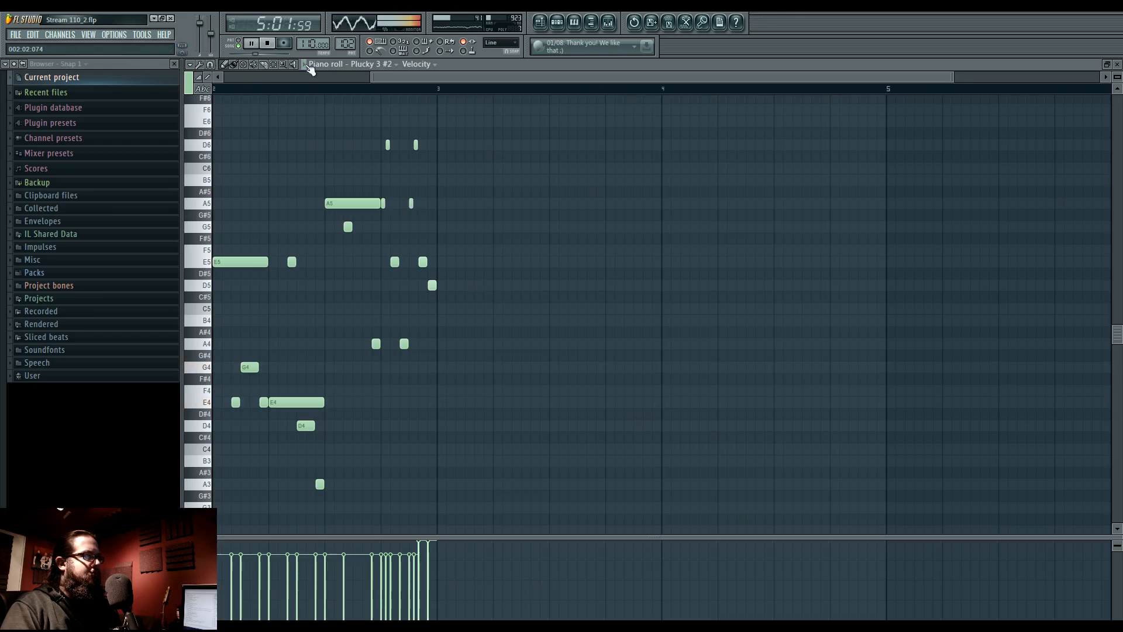
pyautogui.moveTo(315, 196); pyautogui.dragTo(426, 138)
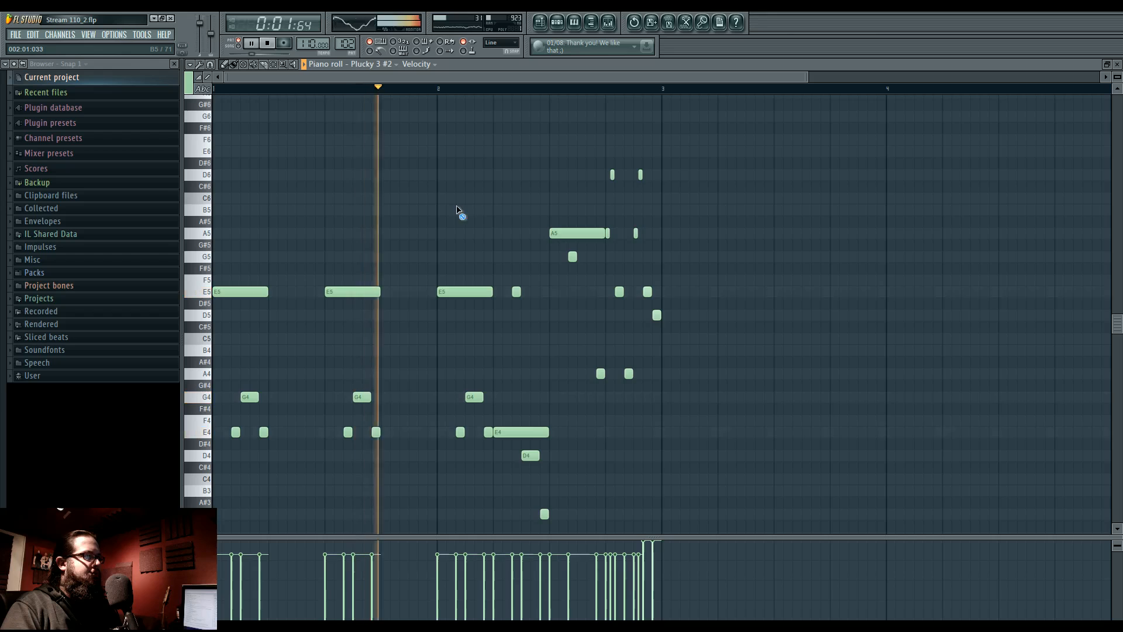
pyautogui.scroll(2, 508, 303)
pyautogui.scroll(1, 539, 322)
pyautogui.moveTo(538, 321); pyautogui.dragTo(513, 283)
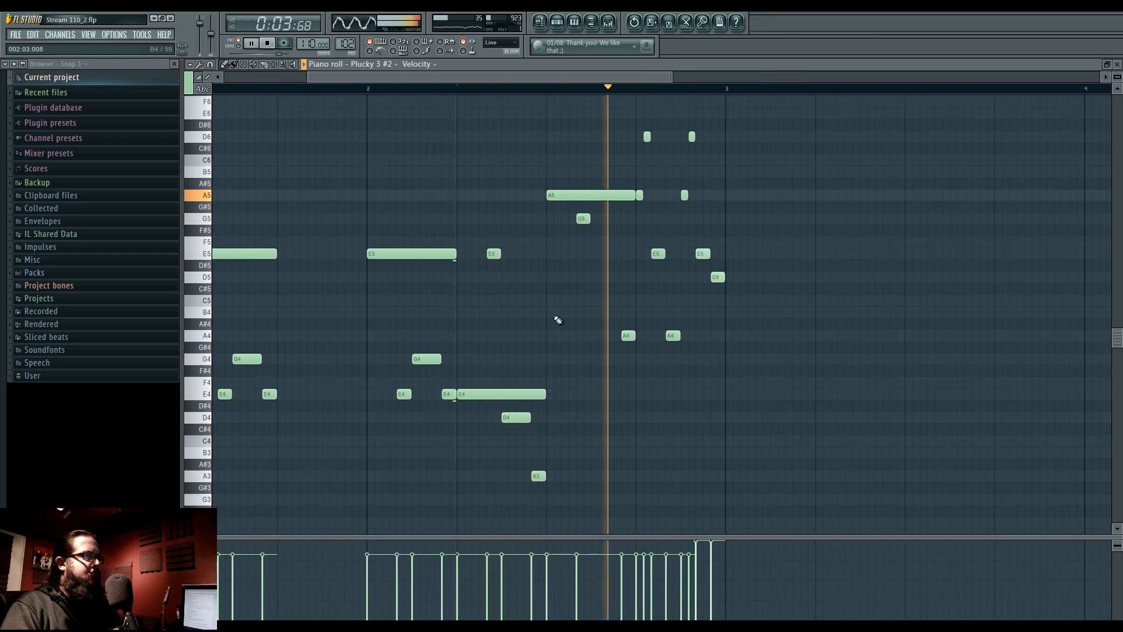
pyautogui.moveTo(504, 358)
pyautogui.mouseDown()
pyautogui.moveTo(406, 341)
pyautogui.moveTo(396, 350)
pyautogui.moveTo(516, 336)
pyautogui.mouseUp()
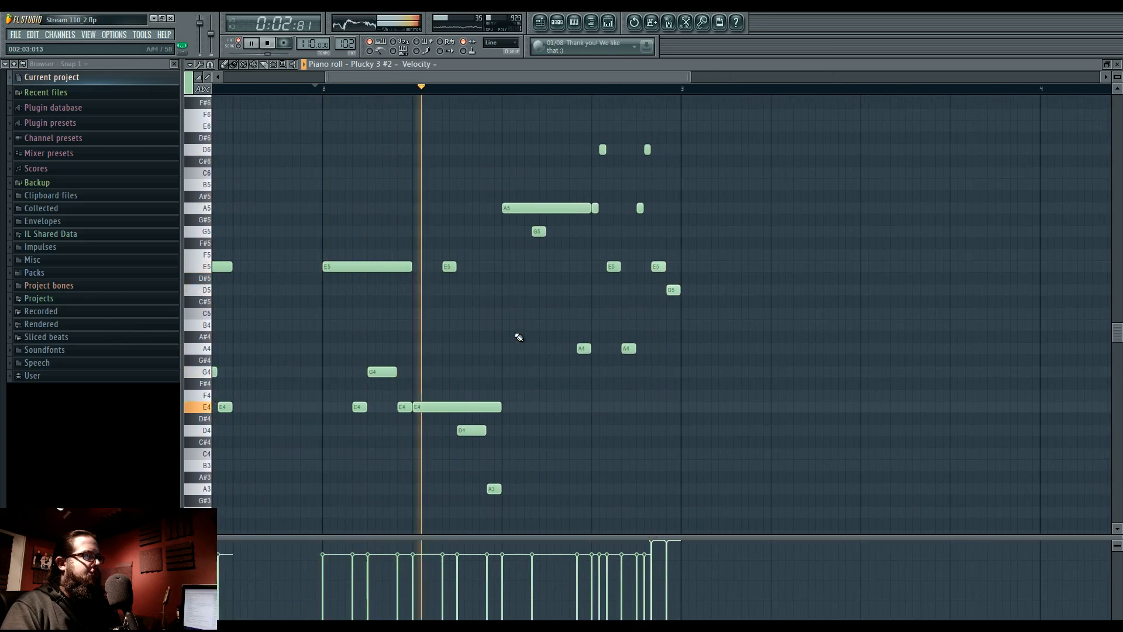
pyautogui.moveTo(517, 258); pyautogui.dragTo(544, 208)
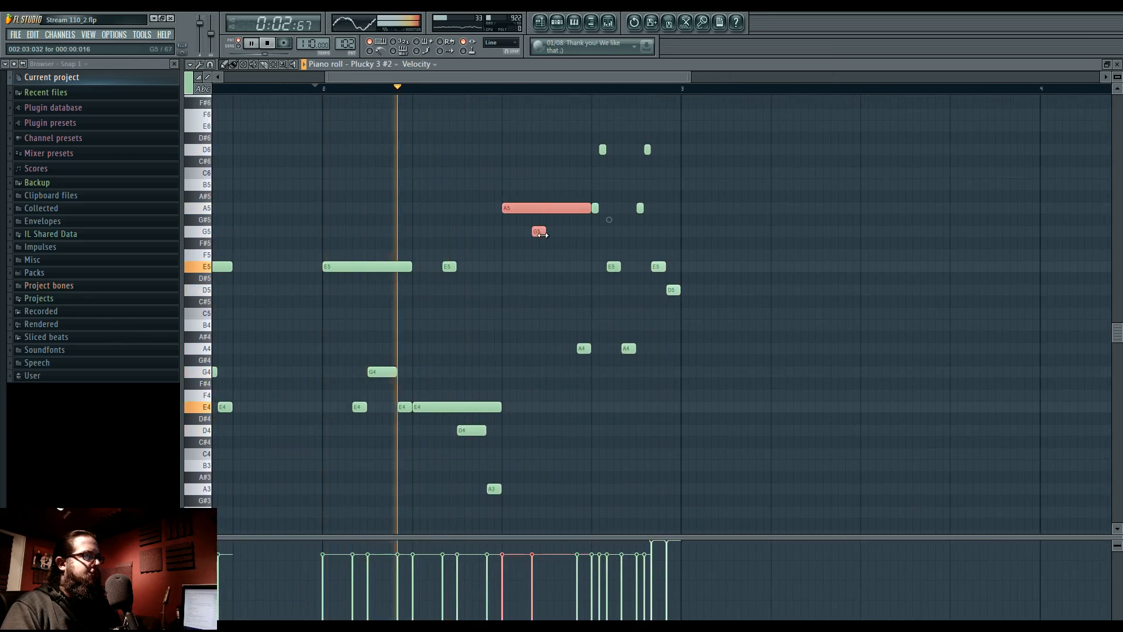
pyautogui.moveTo(535, 266); pyautogui.dragTo(522, 307)
pyautogui.scroll(-3, 529, 325)
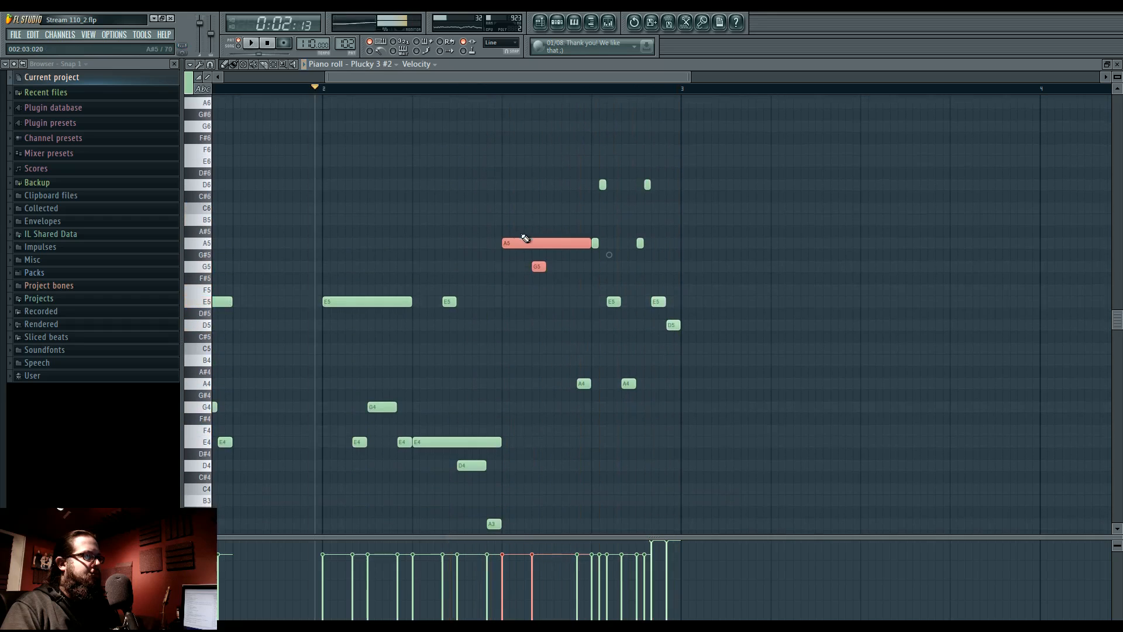
pyautogui.moveTo(518, 241)
pyautogui.mouseDown()
pyautogui.moveTo(520, 347)
pyautogui.moveTo(519, 245)
pyautogui.mouseUp()
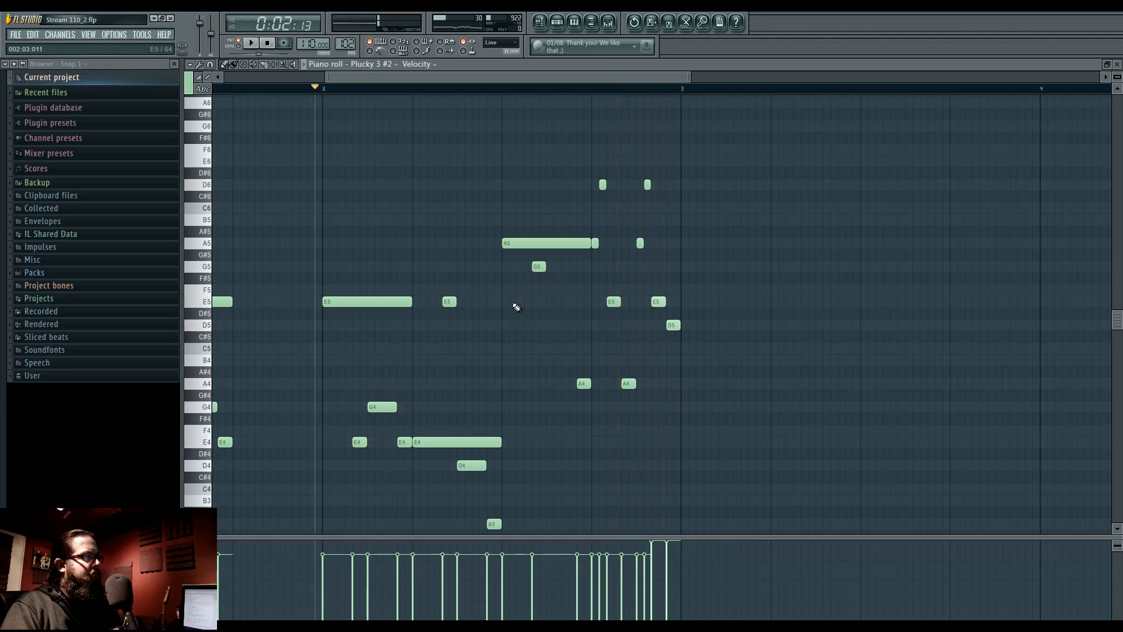
pyautogui.press('space')
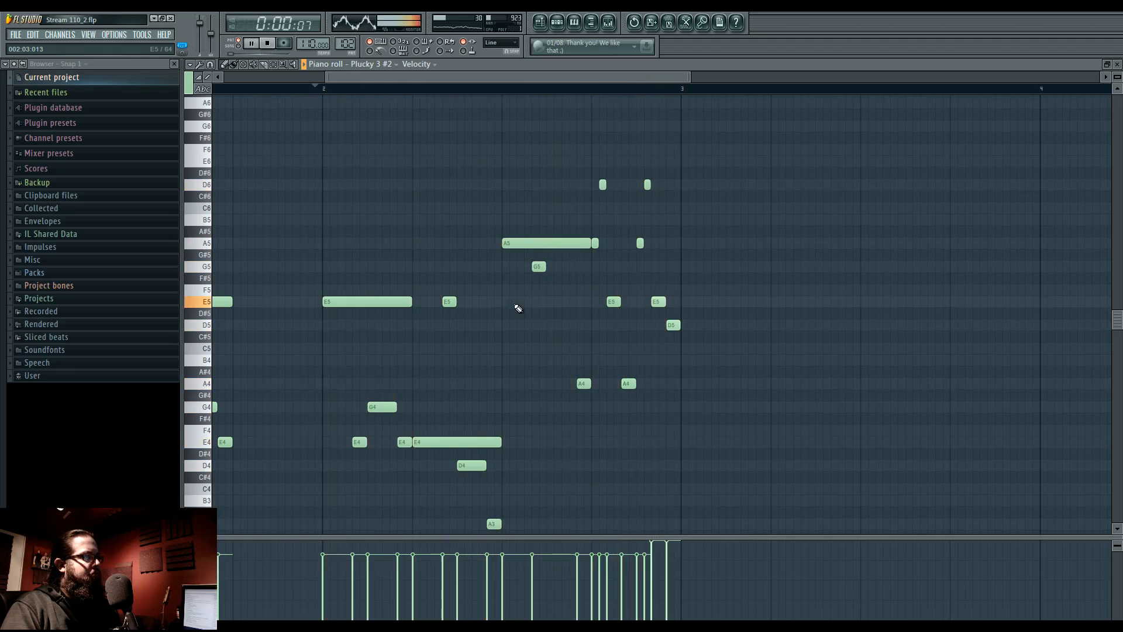
# Delete the last four notes of Pattern 102's second bar: the short A5, D6, E5 and the closing D5.
pyautogui.rightClick(658, 301)
pyautogui.rightClick(640, 243)
pyautogui.rightClick(647, 184)
pyautogui.rightClick(673, 324)
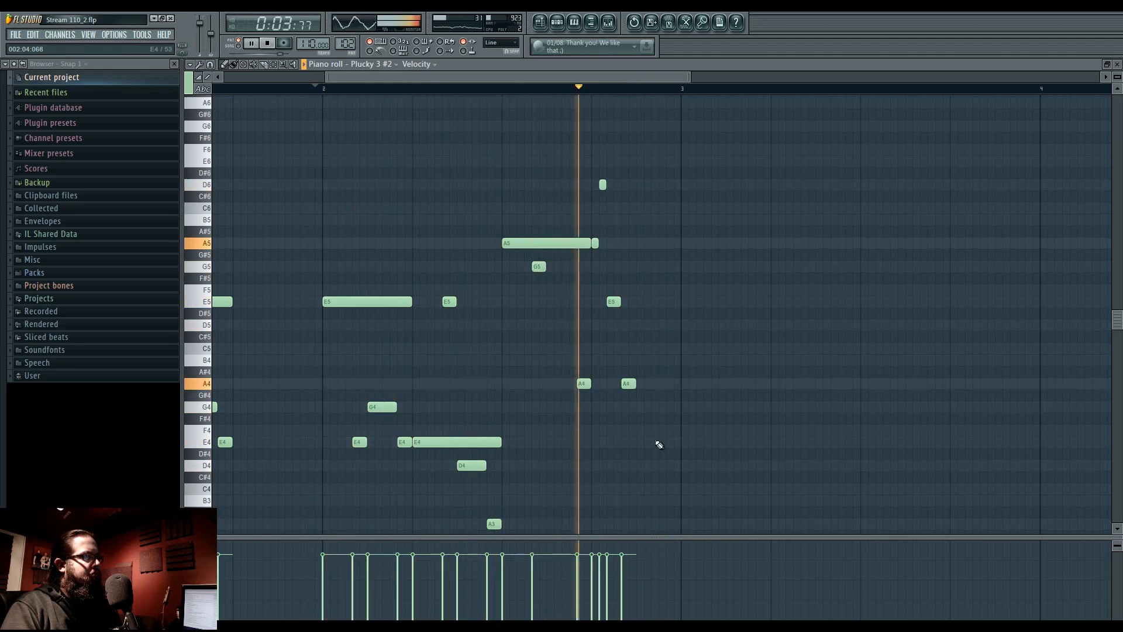
# Fill the last half beat of Pattern 102's second bar with a D4 note, trying D#5 and D#4 on the way.
pyautogui.click(639, 466)
pyautogui.rightClick(640, 465)
pyautogui.click(643, 336)
pyautogui.moveTo(649, 337); pyautogui.dragTo(663, 314)
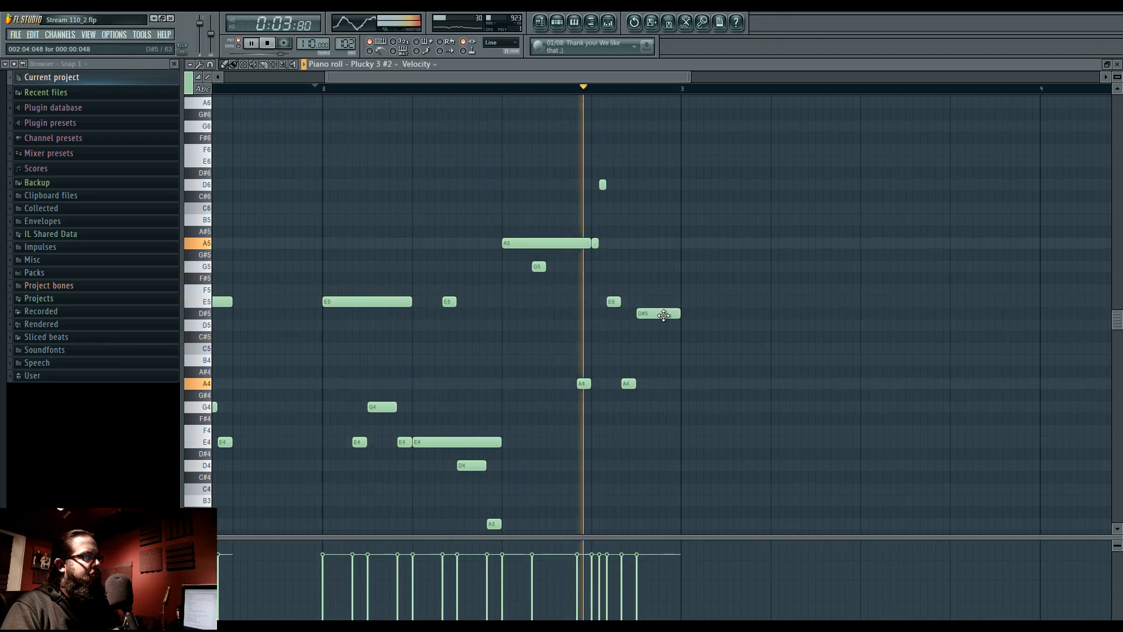
pyautogui.moveTo(657, 320); pyautogui.dragTo(656, 454)
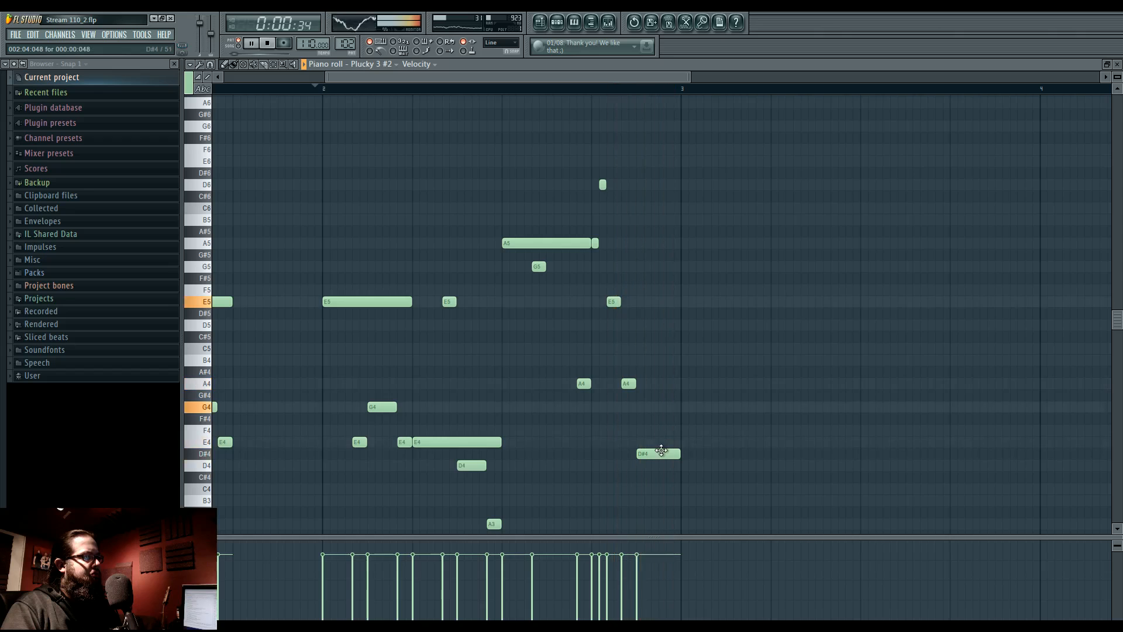
# Recheck Pattern 102 and extend the Pattern 111 clip on Track 13 to the end of the Pattern 102 clip.
pyautogui.click(546, 21)
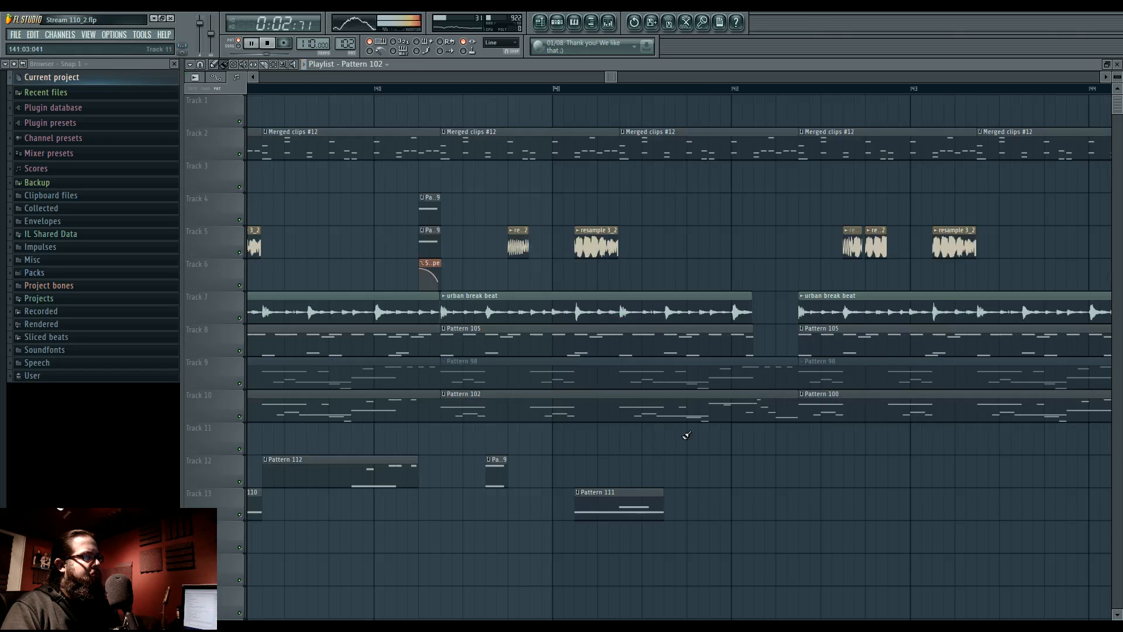
pyautogui.doubleClick(774, 410)
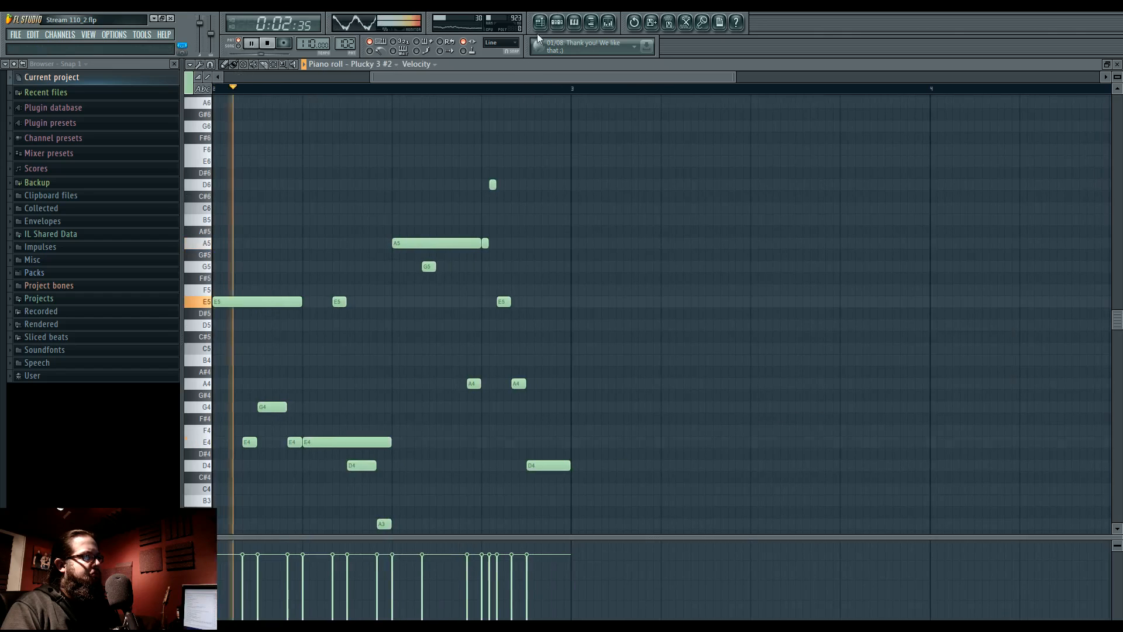
pyautogui.click(540, 23)
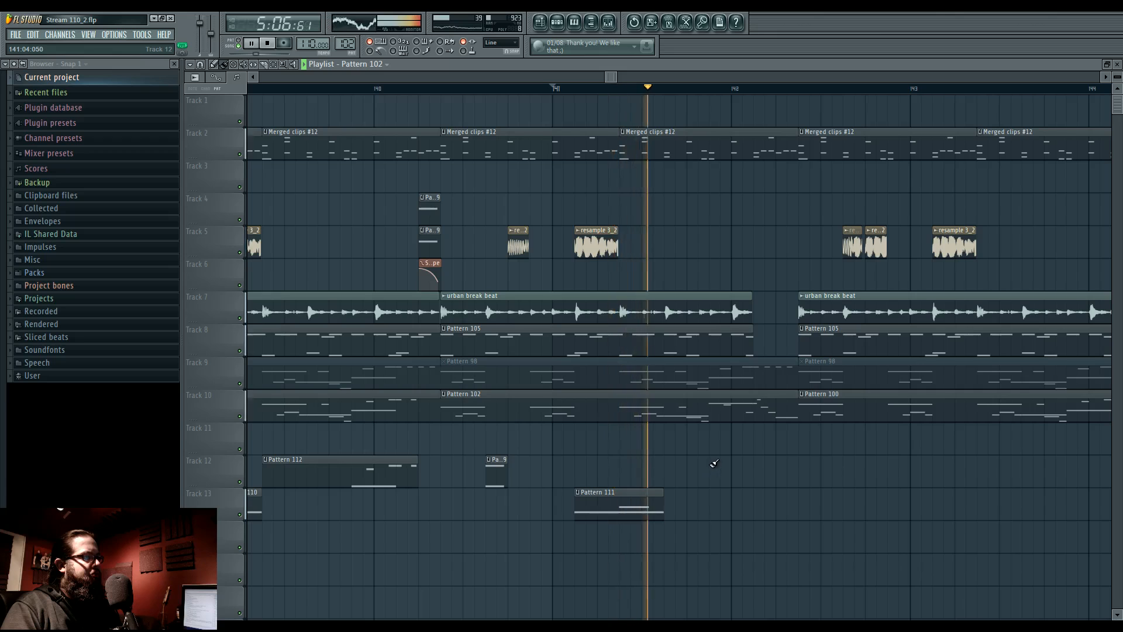
pyautogui.moveTo(662, 493); pyautogui.dragTo(788, 493)
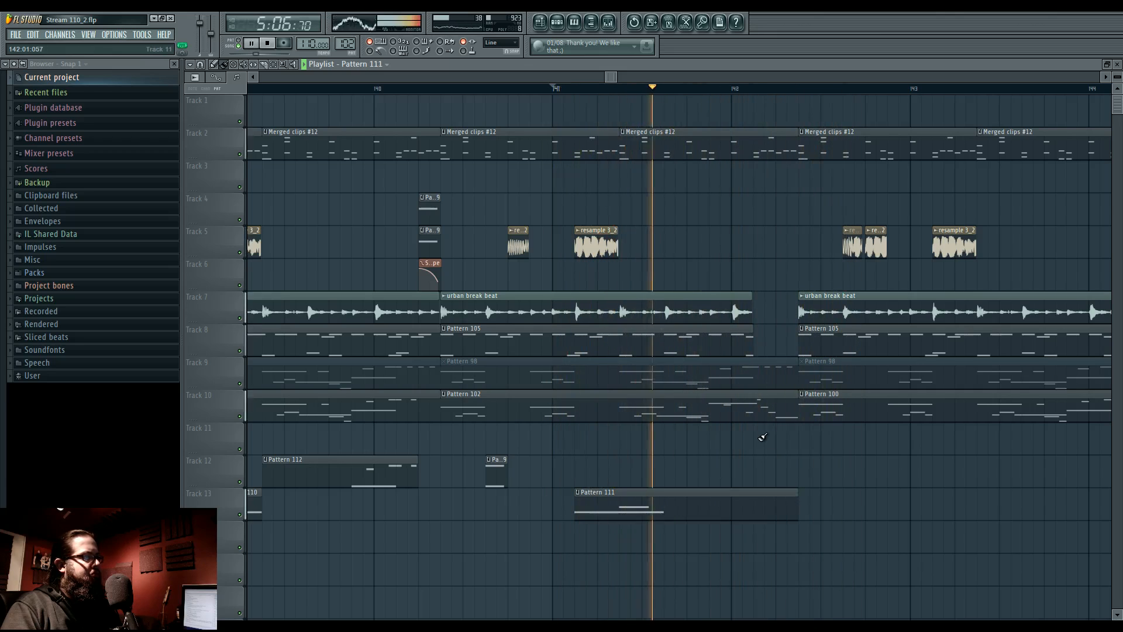
# Halve the E5 and second A4 notes in Pattern 102's final beat, and add short D5 and G4 notes to form a descending run.
pyautogui.doubleClick(749, 410)
pyautogui.click(394, 91)
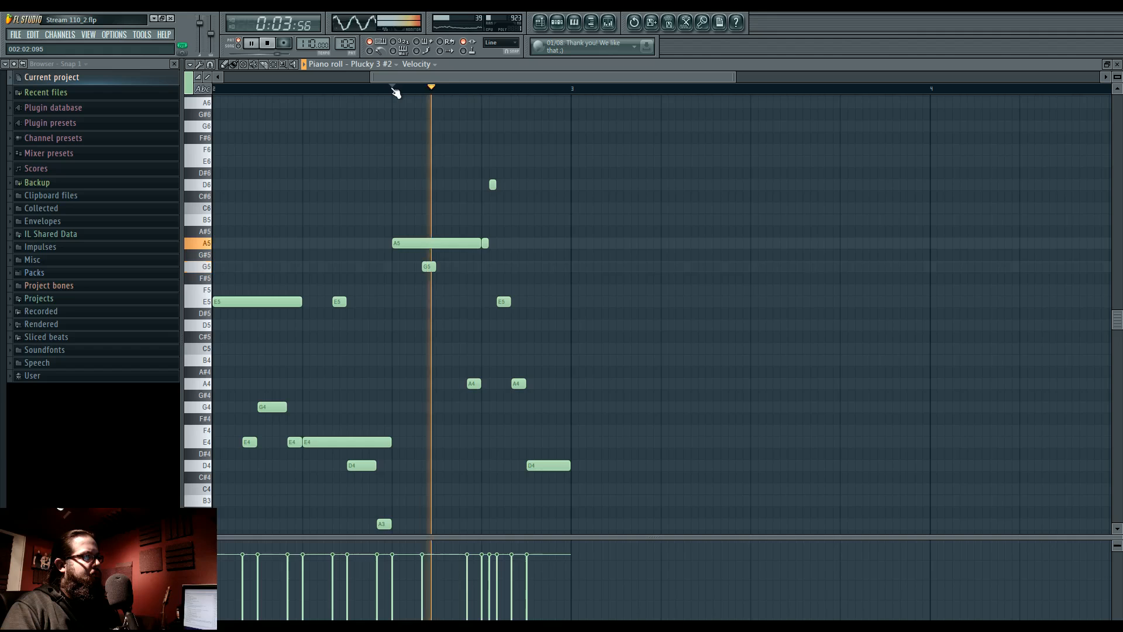
pyautogui.click(394, 91)
pyautogui.click(394, 91)
pyautogui.scroll(2, 521, 304)
pyautogui.moveTo(514, 301); pyautogui.dragTo(503, 301)
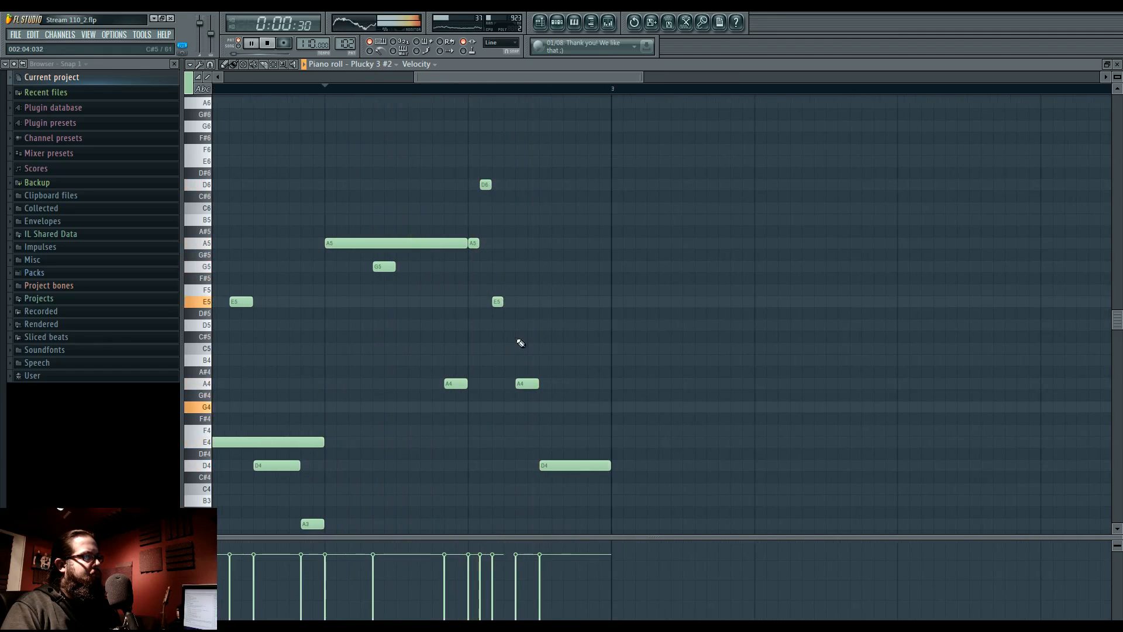
pyautogui.click(509, 325)
pyautogui.click(519, 383)
pyautogui.press('space')
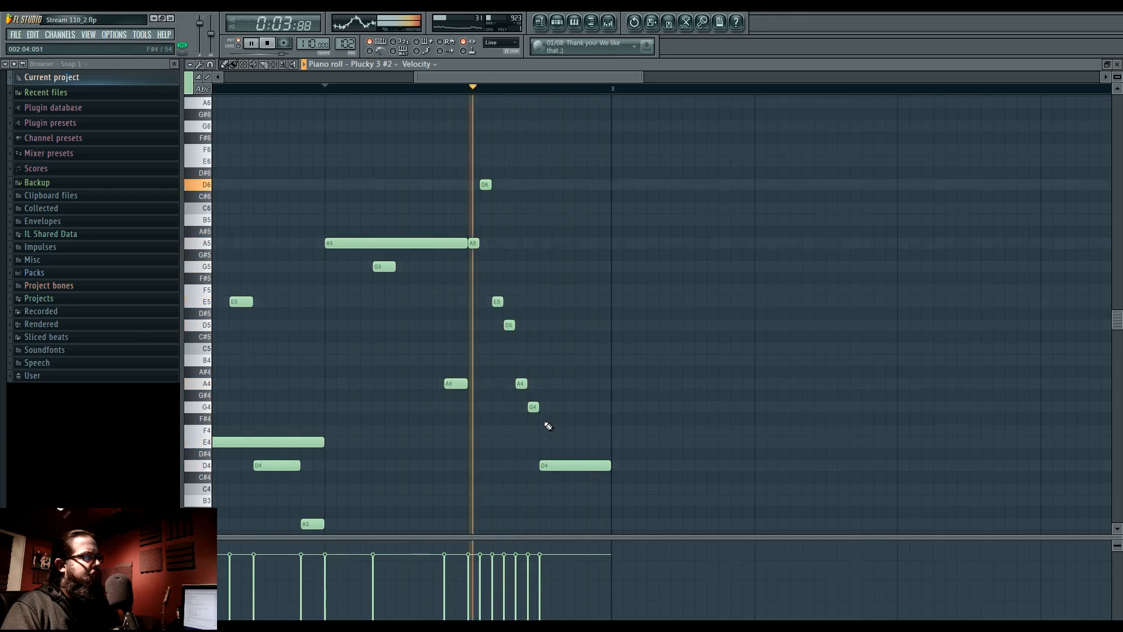
# Transpose all notes in the last beat of Pattern 102's second bar up one octave and play the arrangement from bar 141.
pyautogui.moveTo(543, 424); pyautogui.dragTo(480, 173)
pyautogui.moveTo(644, 493); pyautogui.dragTo(474, 169)
pyautogui.scroll(2, 471, 269)
pyautogui.moveTo(473, 316); pyautogui.dragTo(471, 173)
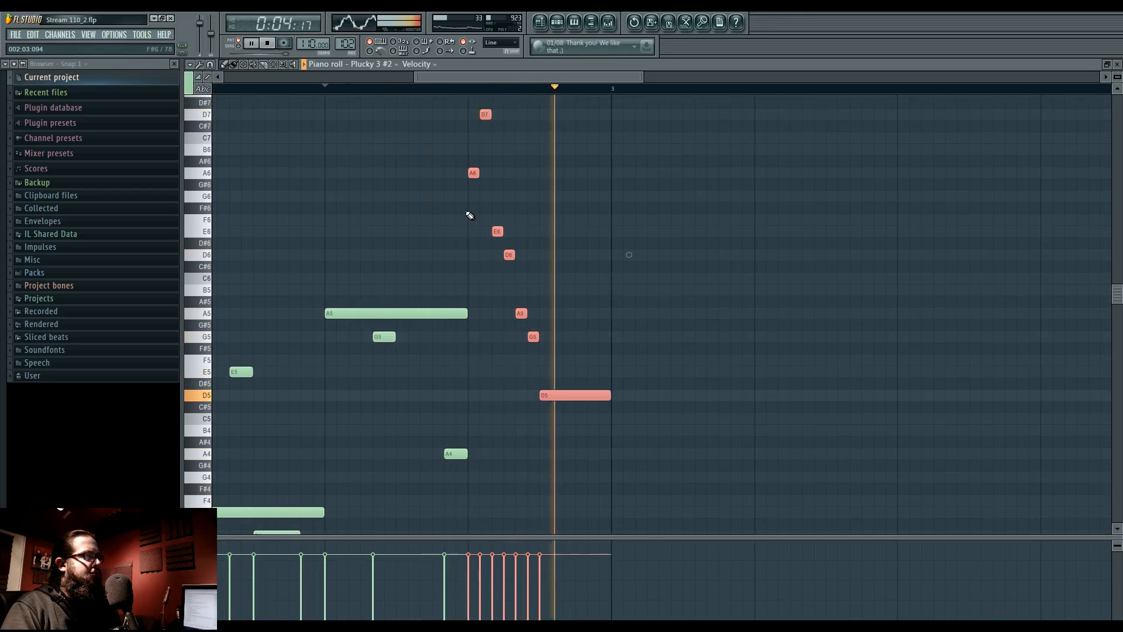
pyautogui.click(541, 23)
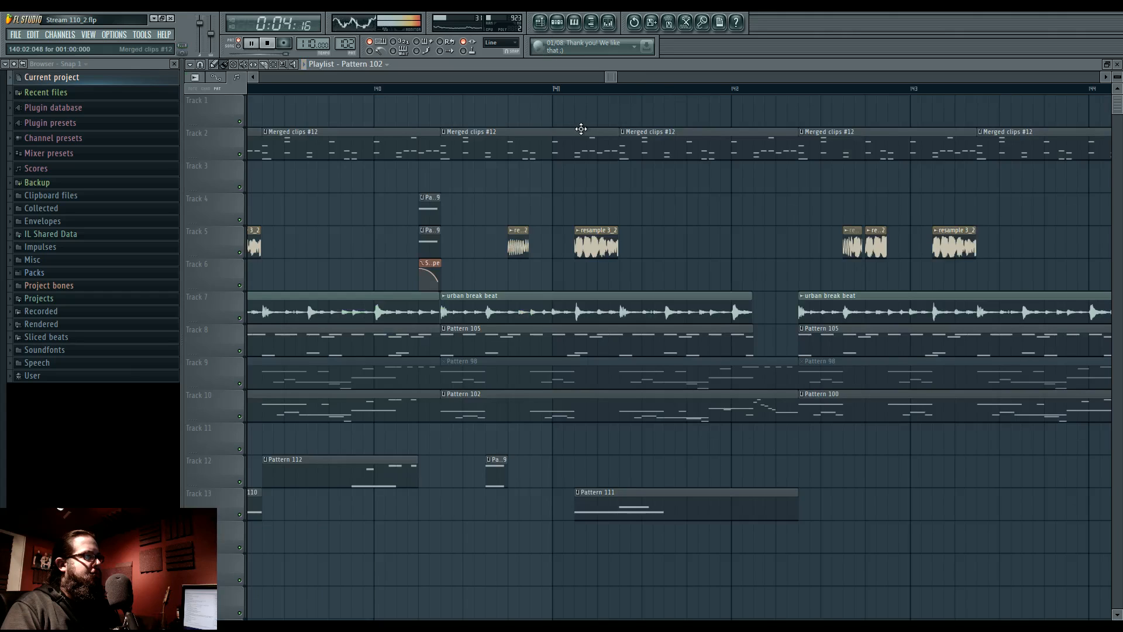
pyautogui.click(553, 89)
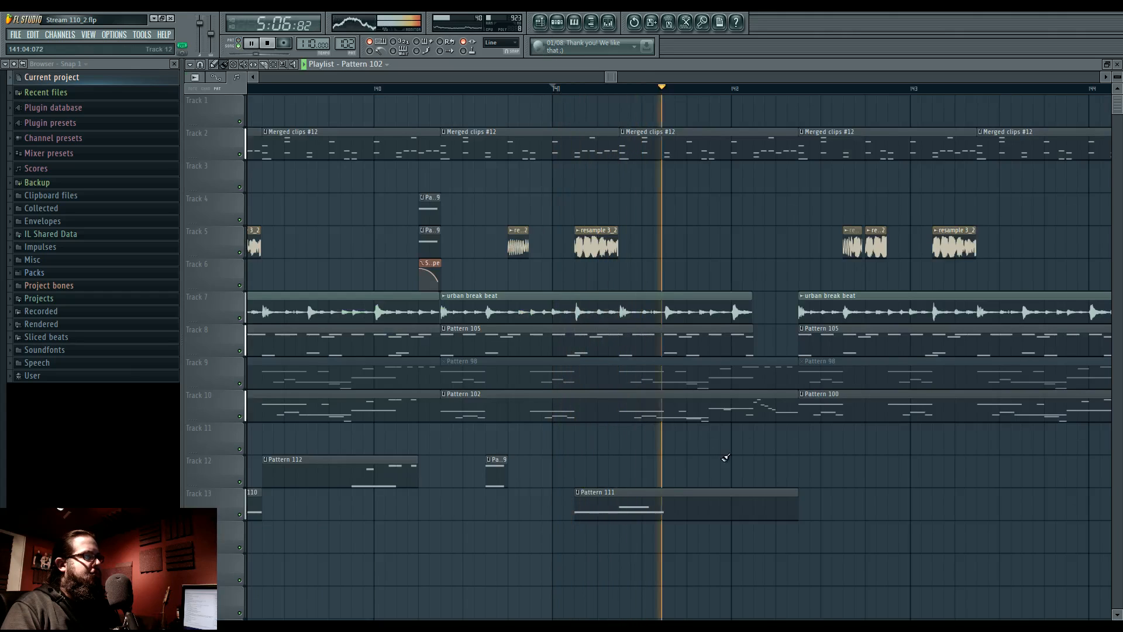
# Lengthen Pattern 111's E4 note to one full bar and add a short A4 slide note on beat four.
pyautogui.doubleClick(665, 500)
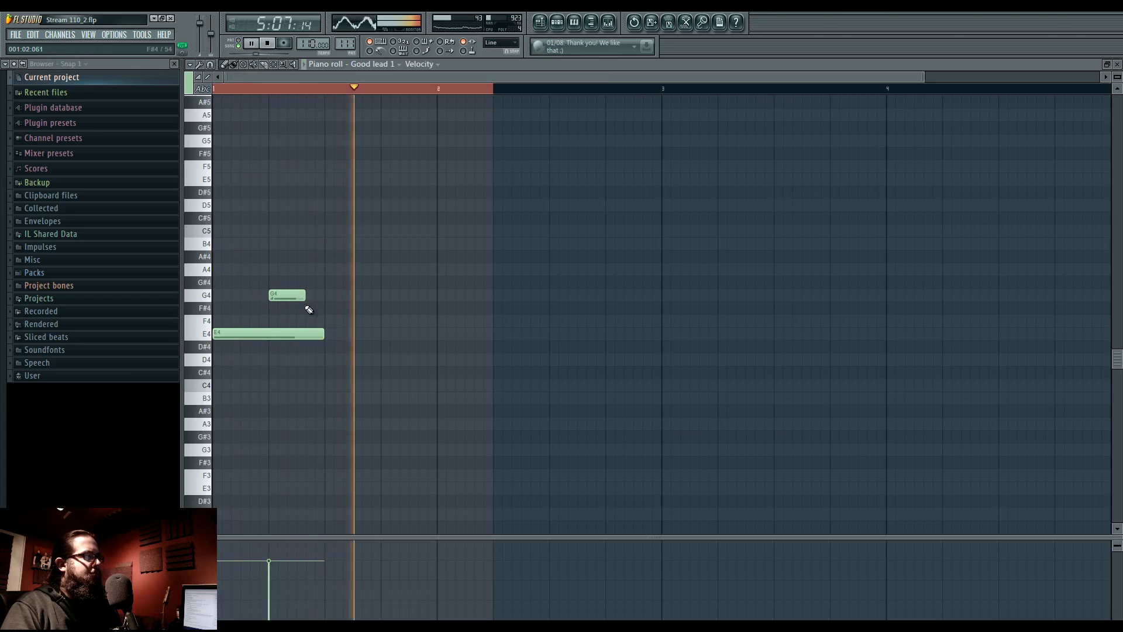
pyautogui.moveTo(321, 334); pyautogui.dragTo(437, 337)
pyautogui.click(393, 270)
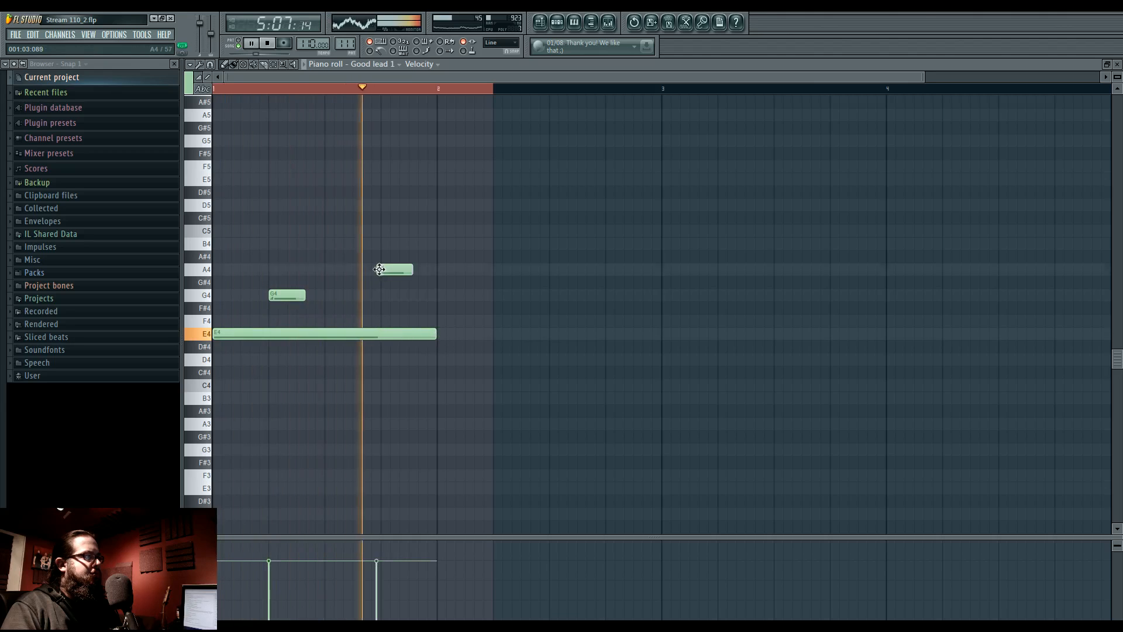
pyautogui.moveTo(397, 269); pyautogui.dragTo(399, 270)
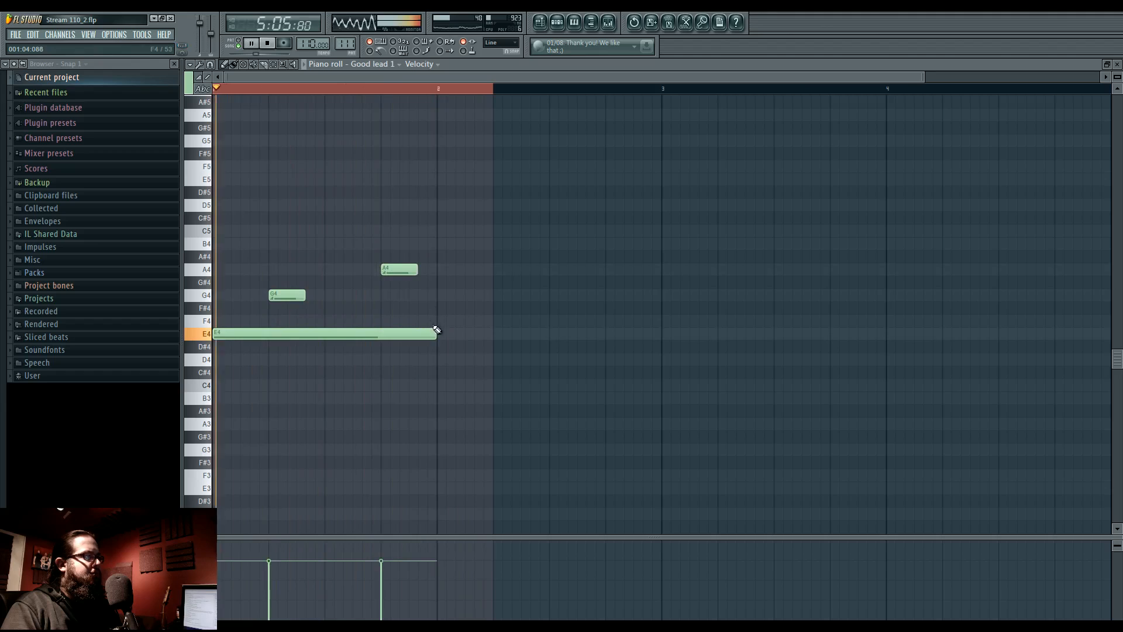
# Try a half-beat D5 note half a beat into Pattern 111's second bar.
pyautogui.click(471, 204)
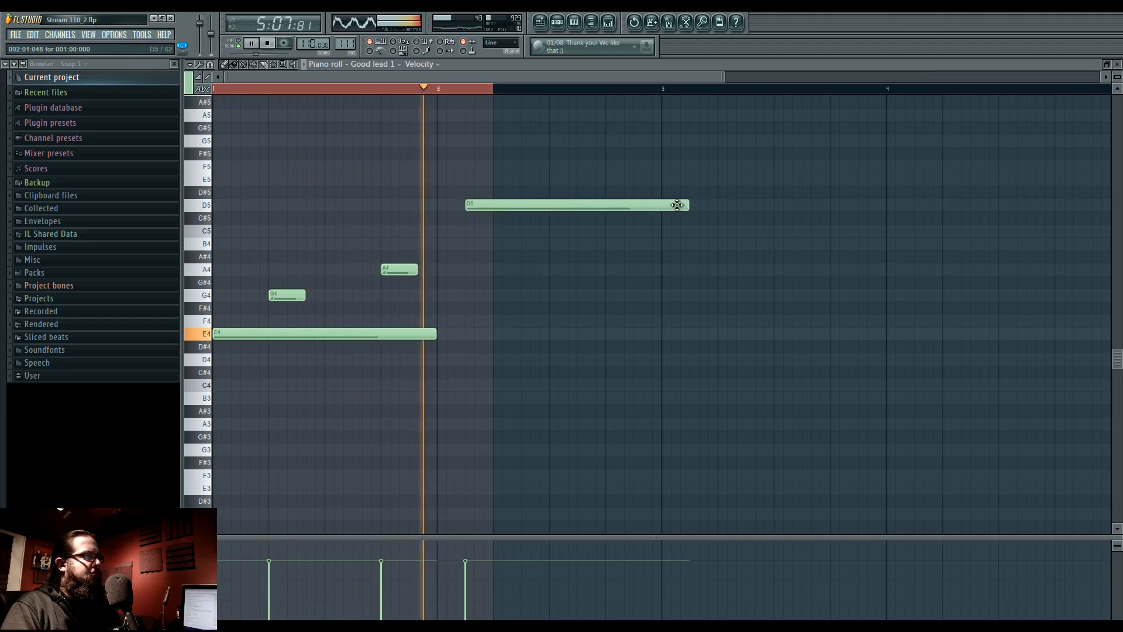
pyautogui.moveTo(686, 204); pyautogui.dragTo(491, 212)
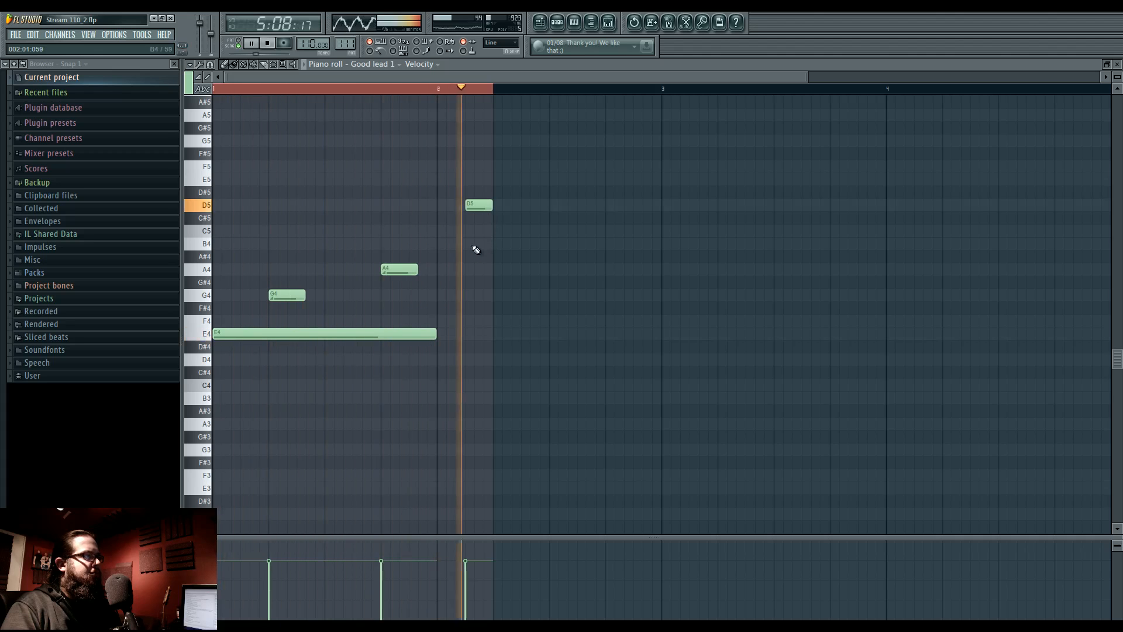
pyautogui.click(540, 24)
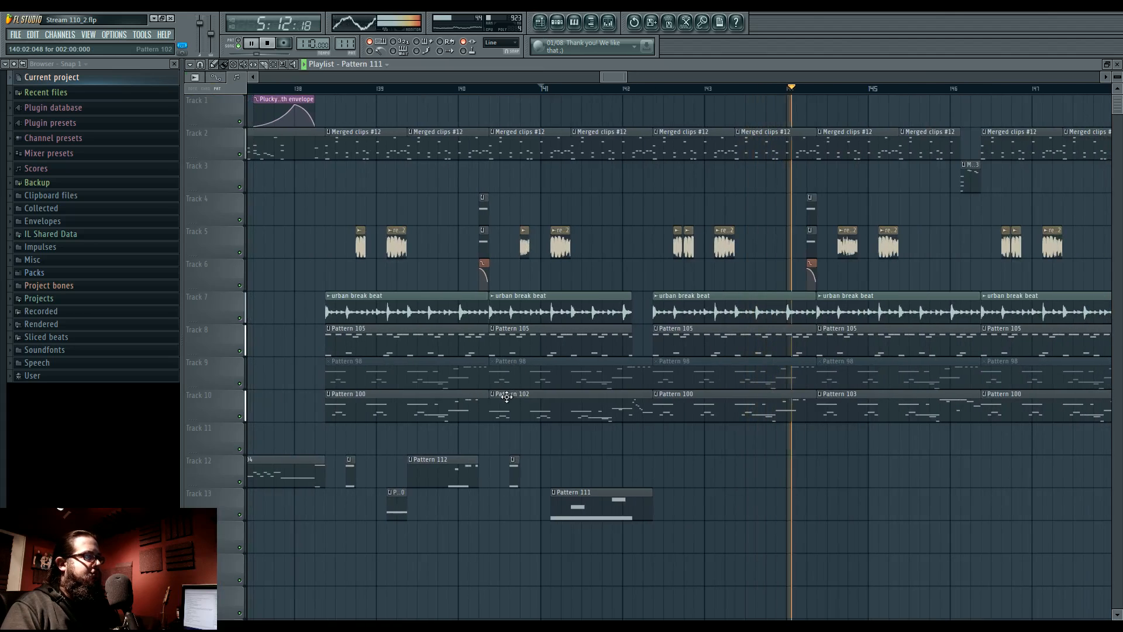
# Shorten the break beat and Pattern 105 clips that run past bar 146 by one beat each on Tracks 7 and 8.
pyautogui.click(350, 474)
pyautogui.rightClick(654, 462)
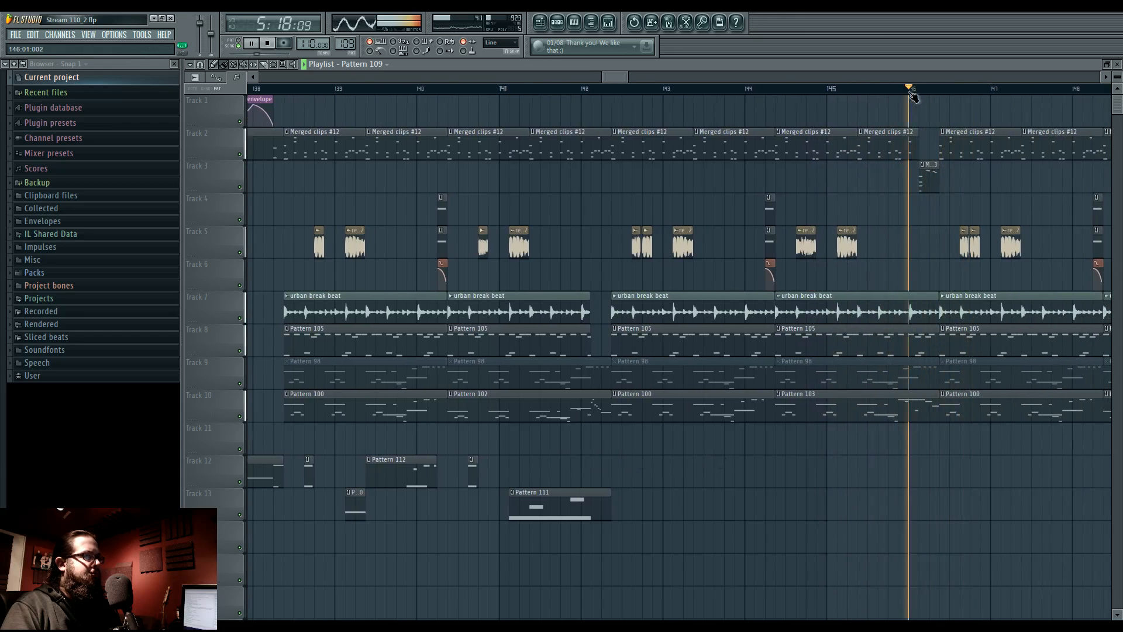
pyautogui.scroll(2, 910, 96)
pyautogui.moveTo(948, 308); pyautogui.dragTo(912, 307)
pyautogui.moveTo(946, 343); pyautogui.dragTo(918, 344)
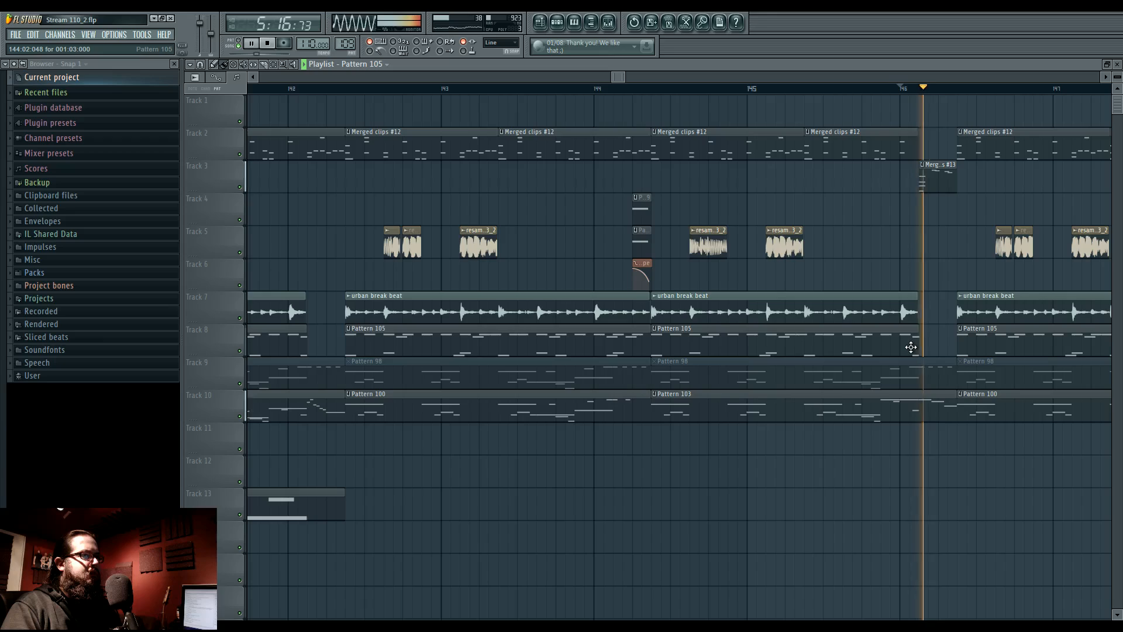
# Overview the whole arrangement and play it from bar 133 to review the transition into the section after bar 138.
pyautogui.moveTo(819, 79); pyautogui.dragTo(331, 111)
pyautogui.scroll(-7, 559, 339)
pyautogui.moveTo(455, 77); pyautogui.dragTo(681, 77)
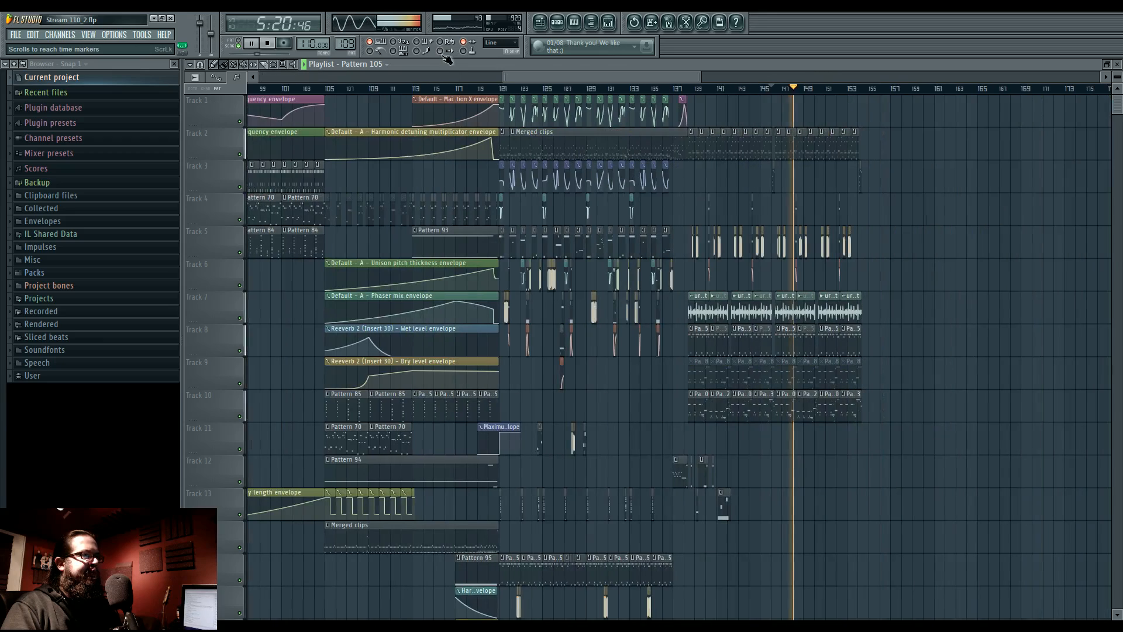
pyautogui.scroll(3, 639, 438)
pyautogui.scroll(2, 639, 438)
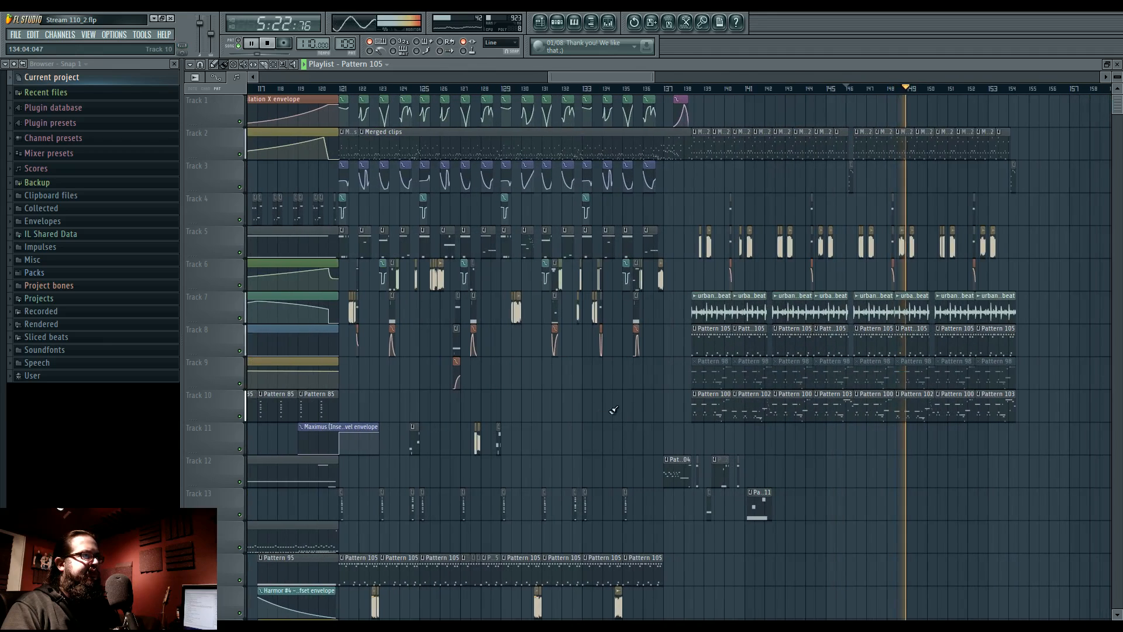
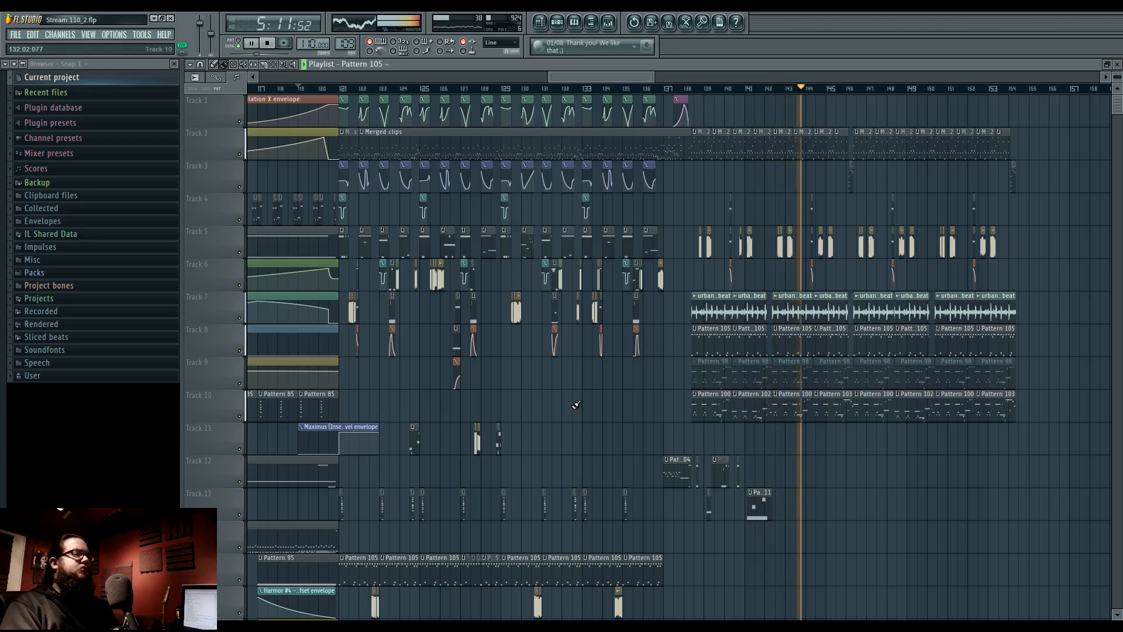
pyautogui.click(582, 90)
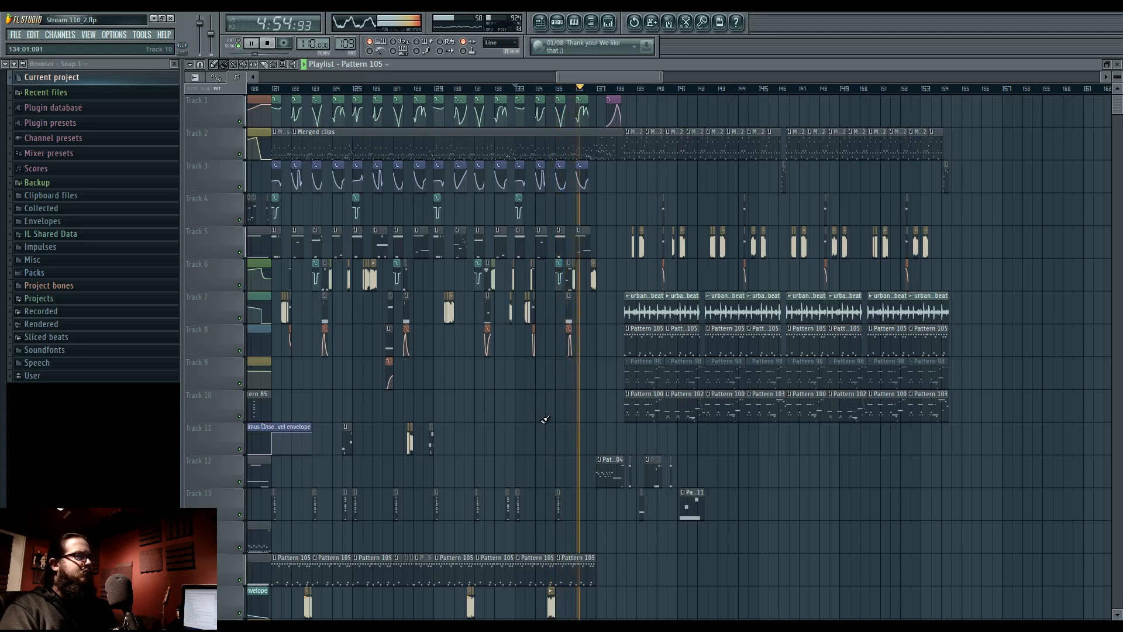
pyautogui.scroll(3, 585, 431)
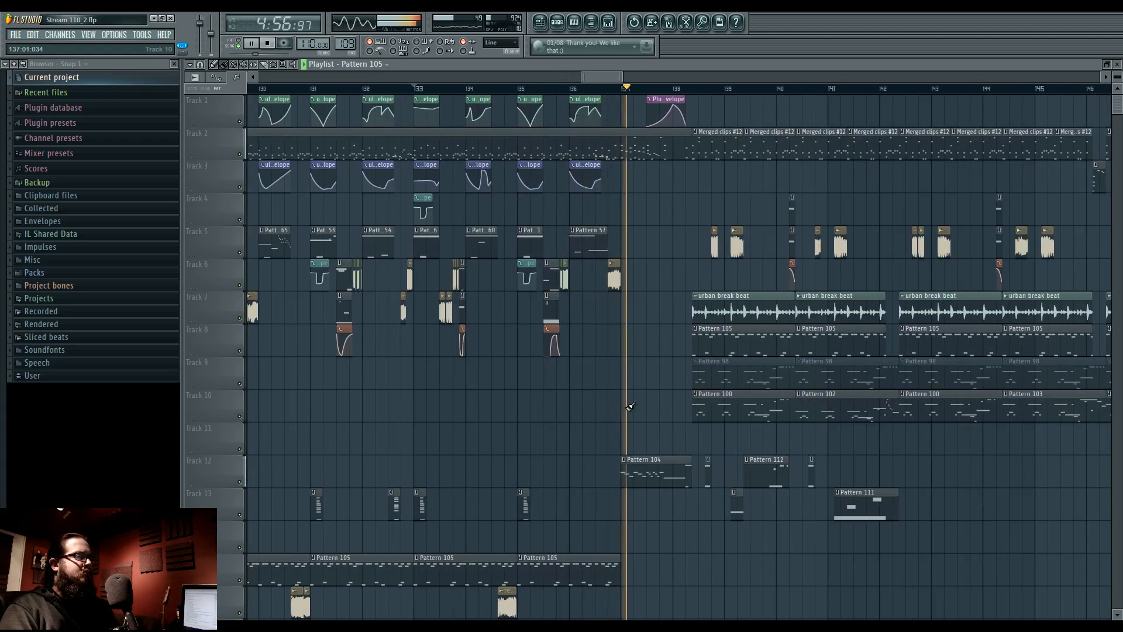
pyautogui.moveTo(654, 406); pyautogui.dragTo(556, 409)
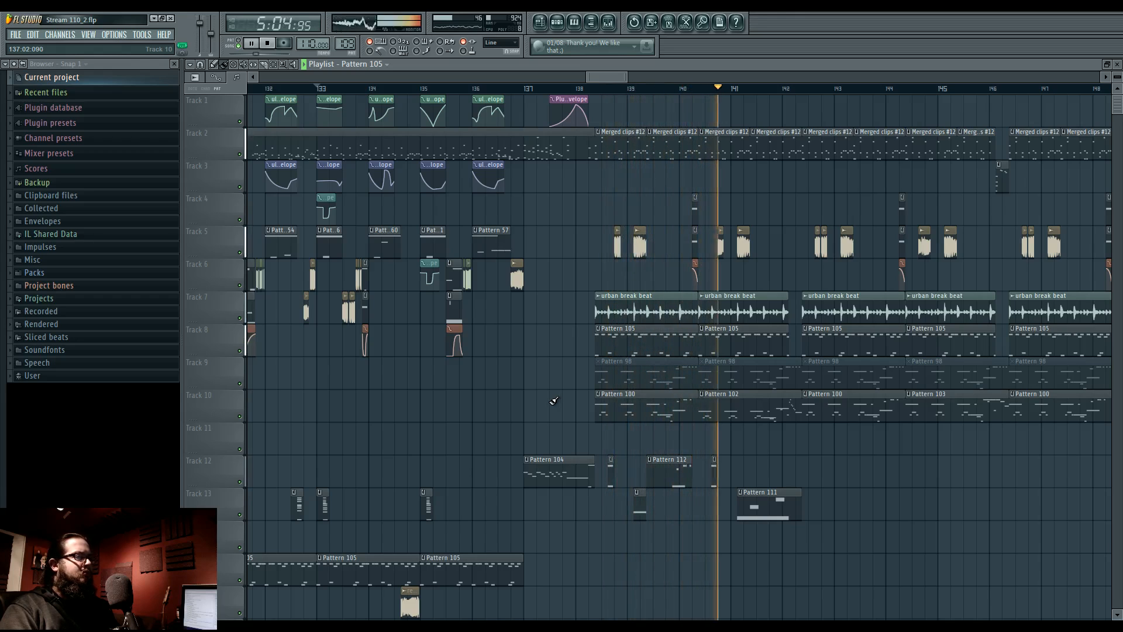
pyautogui.hscroll(-2, 554, 401)
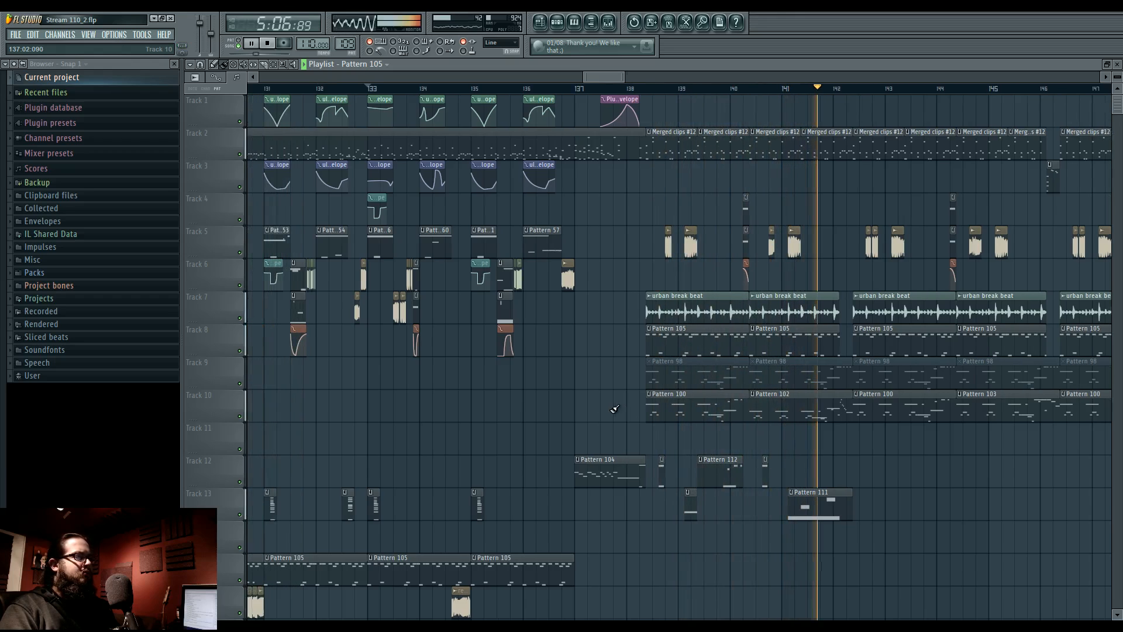
# Play the arrangement from bars 133, 139, 134, 141 and 137 to compare the earlier section with the new one.
pyautogui.click(380, 87)
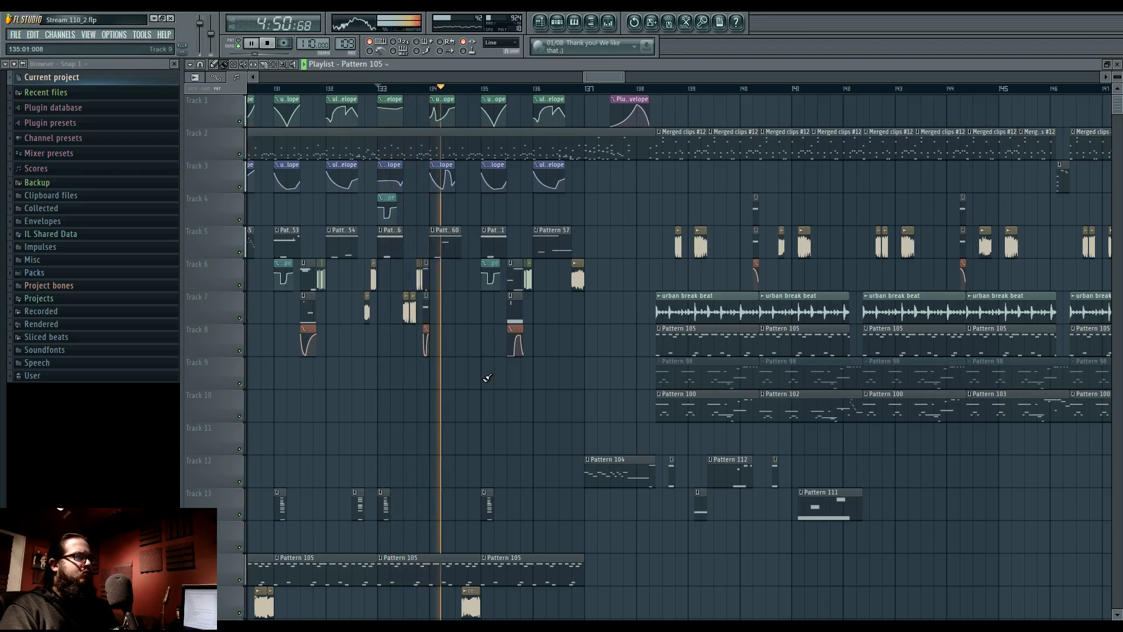
pyautogui.click(702, 89)
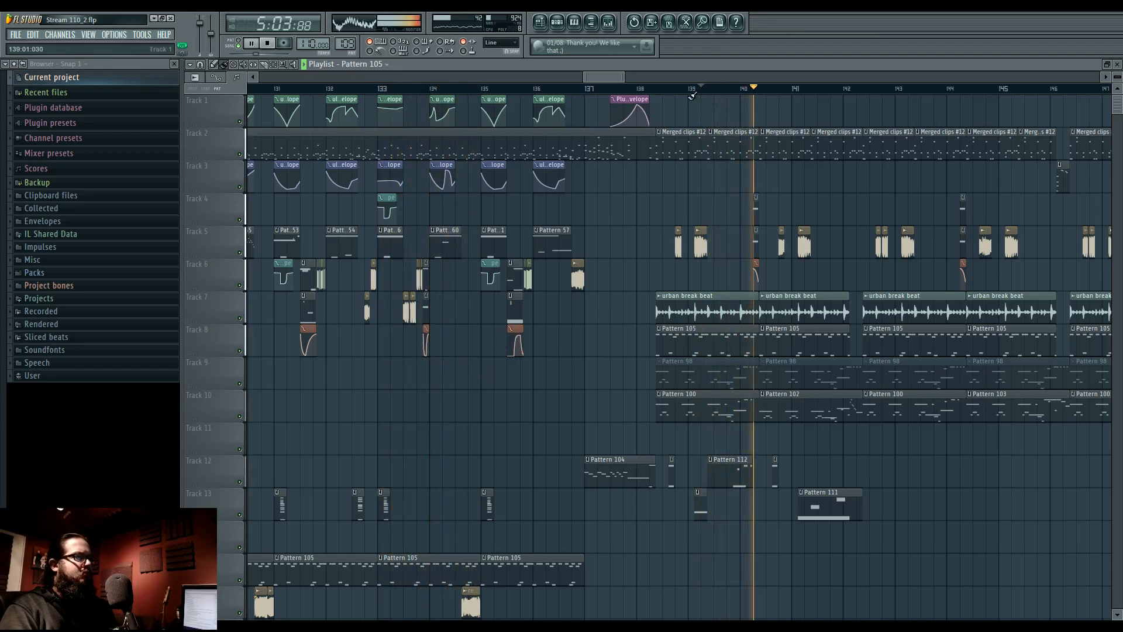
pyautogui.click(441, 89)
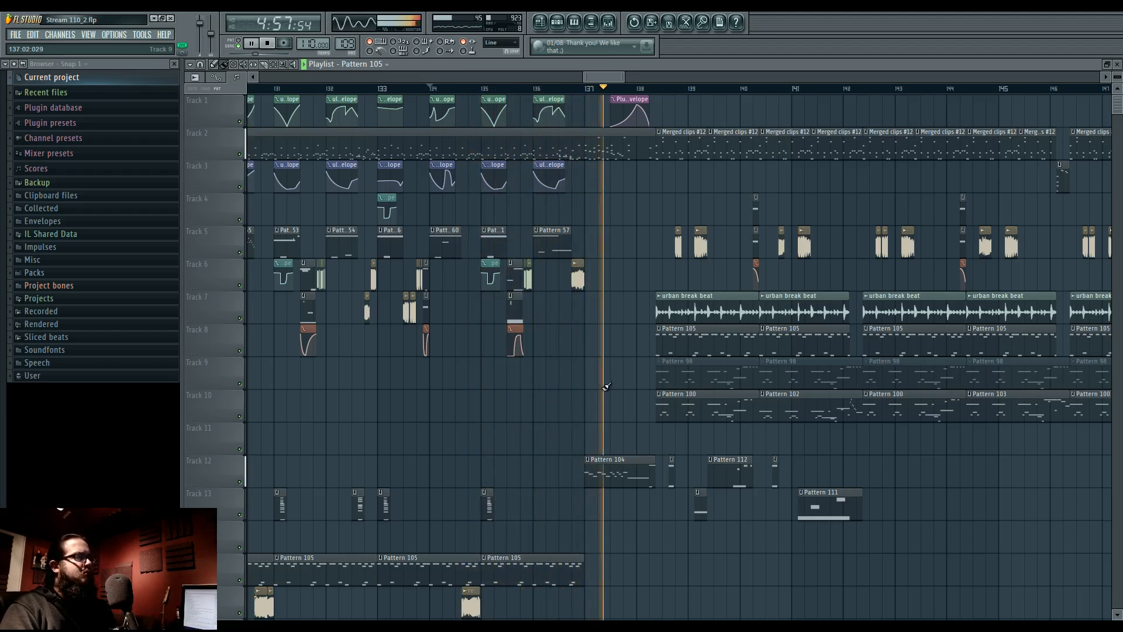
pyautogui.moveTo(603, 404); pyautogui.dragTo(492, 404)
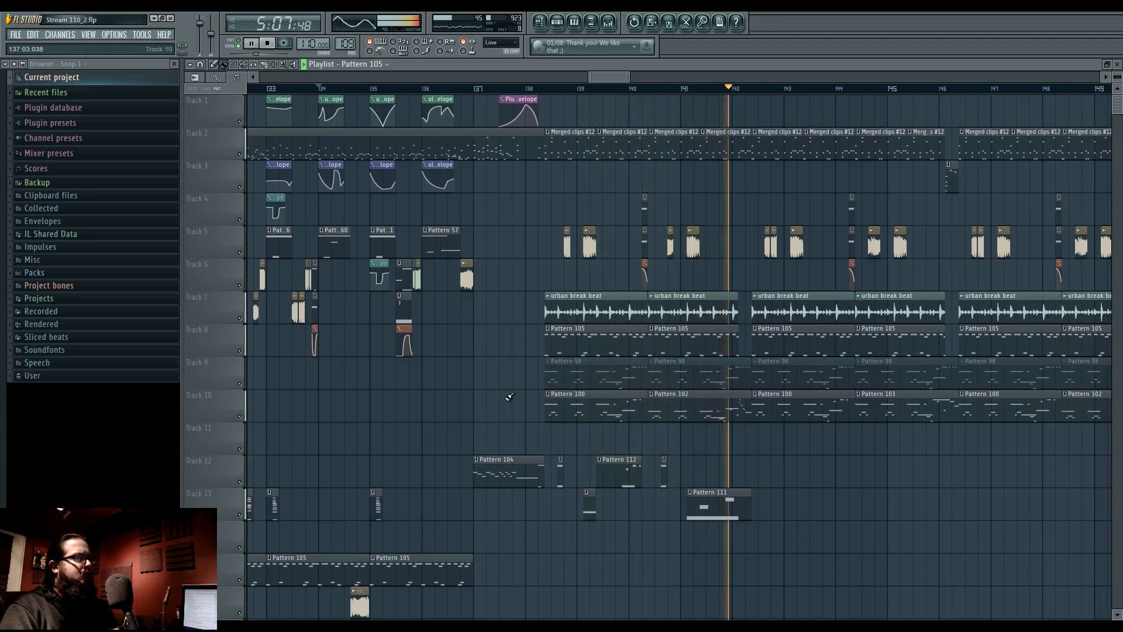
pyautogui.hscroll(4, 557, 446)
pyautogui.hscroll(-2, 557, 446)
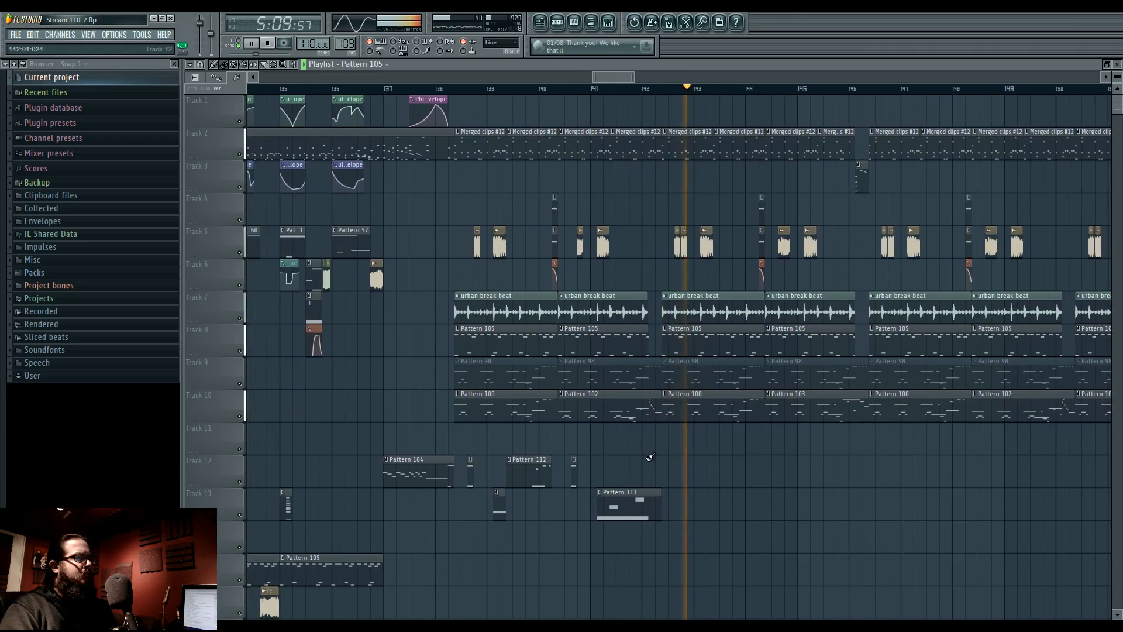
pyautogui.click(592, 92)
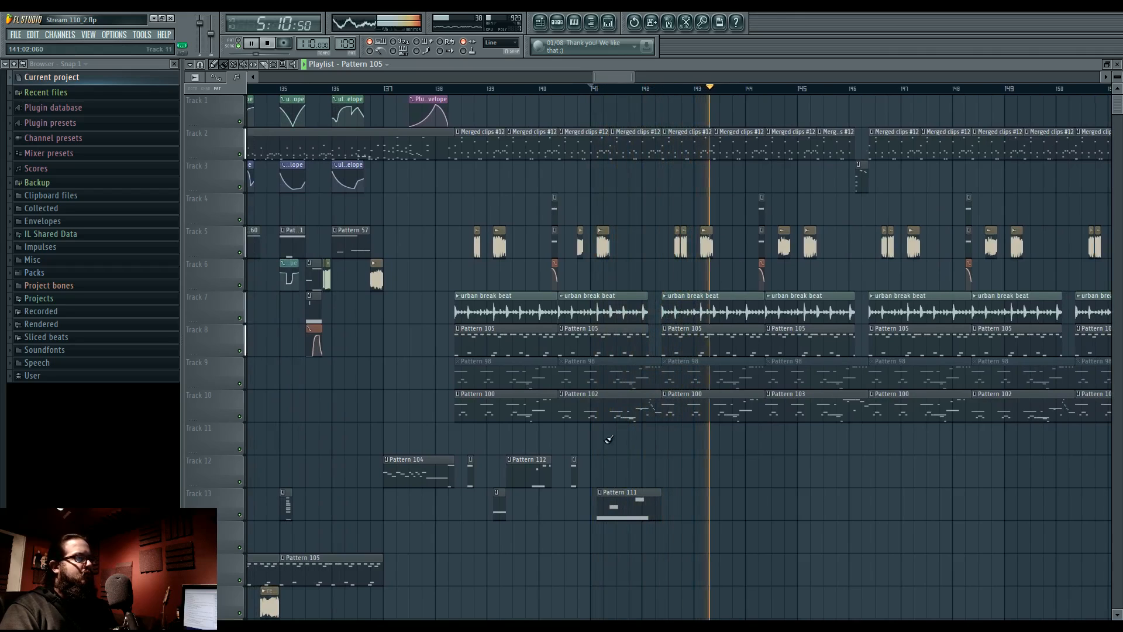
pyautogui.click(382, 87)
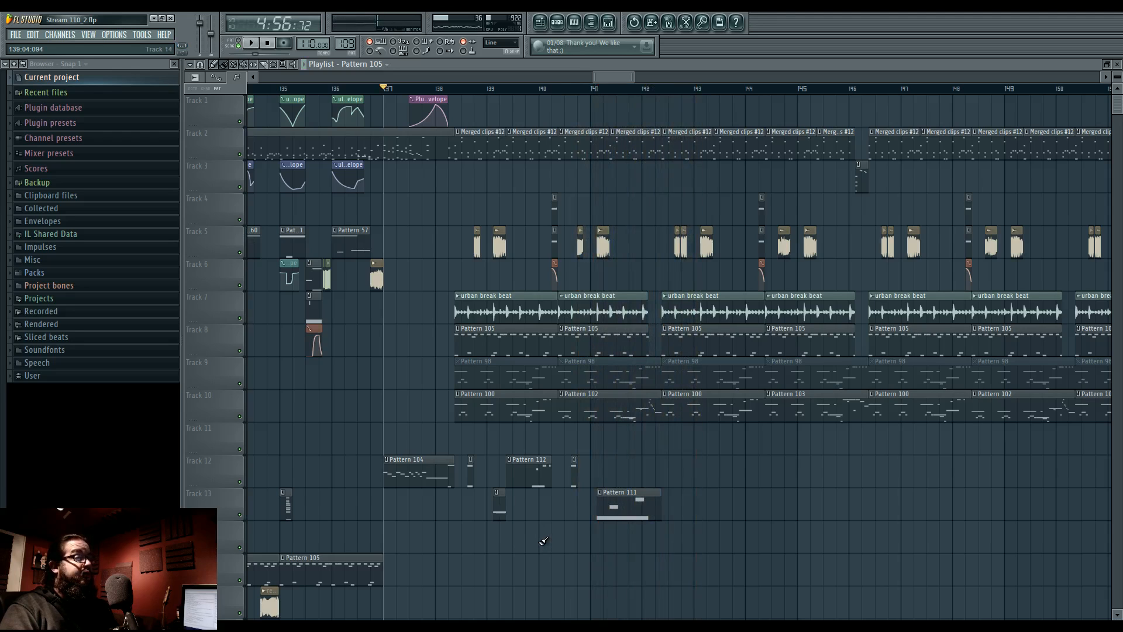
# Play the start of the section after bar 138, and play from bar 121 onward to compare its layers.
pyautogui.scroll(-5, 539, 535)
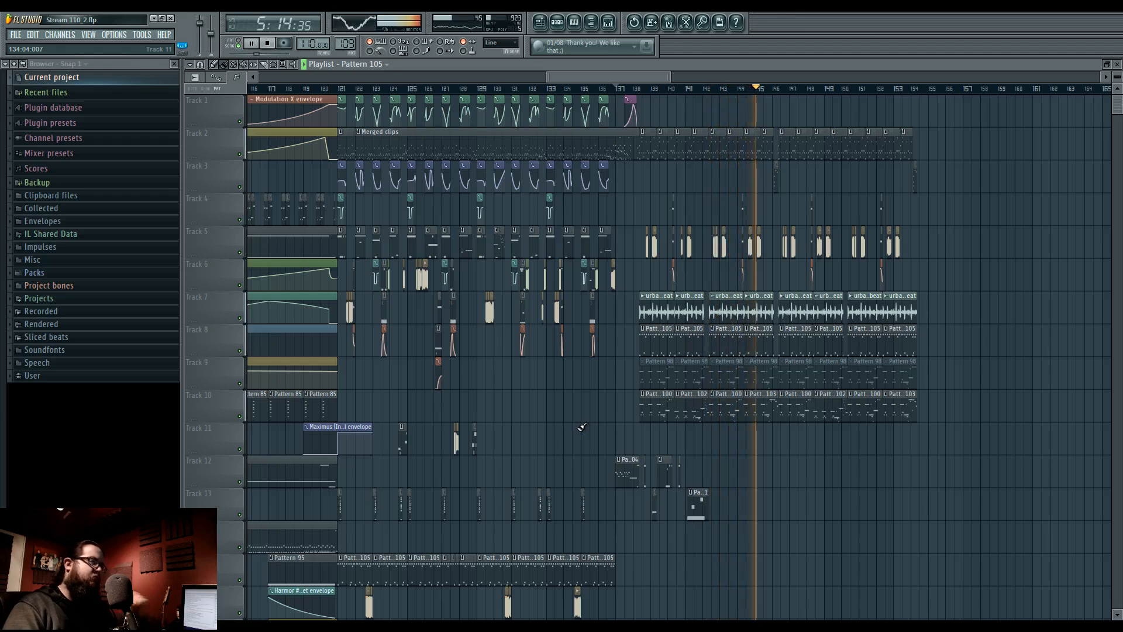
pyautogui.scroll(3, 638, 412)
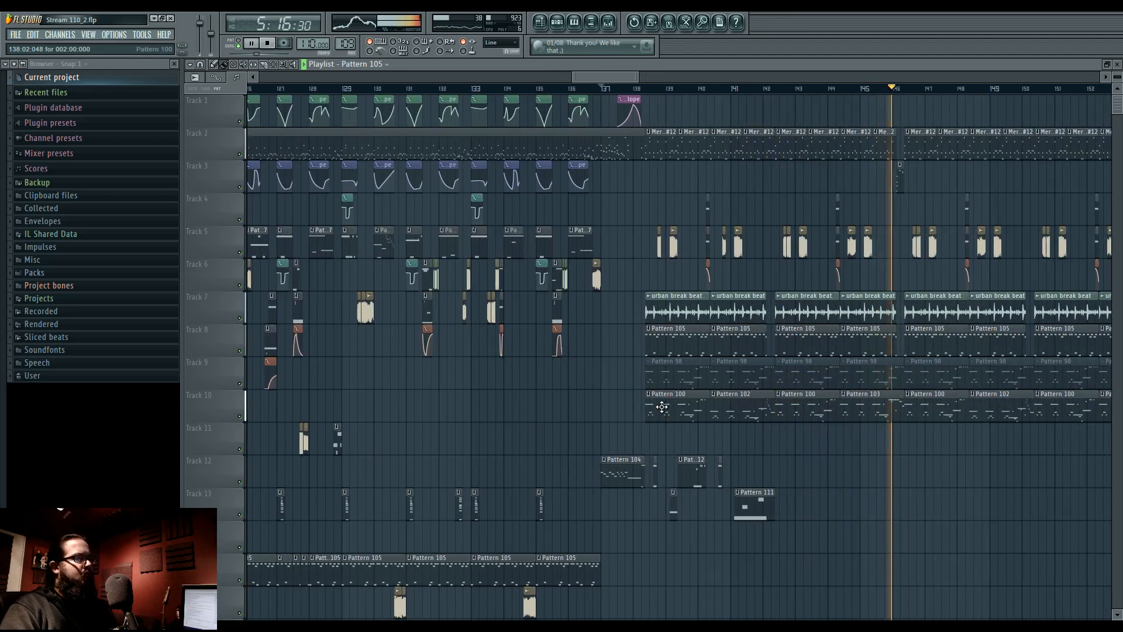
pyautogui.click(654, 90)
pyautogui.scroll(2, 646, 442)
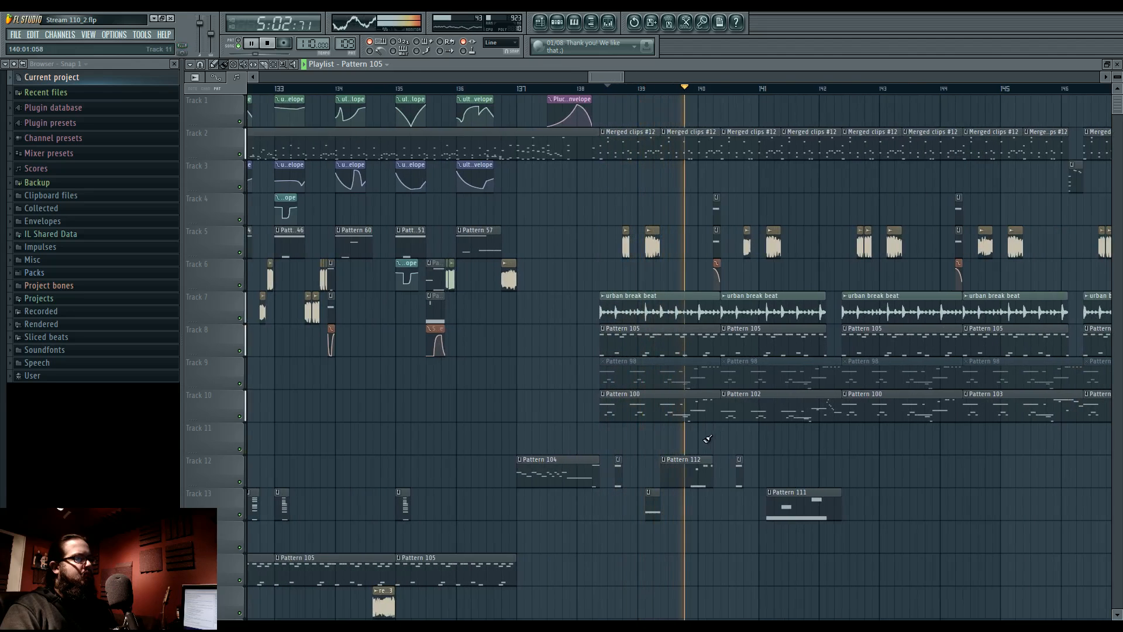
pyautogui.moveTo(646, 440); pyautogui.dragTo(912, 439)
pyautogui.scroll(-2, 913, 440)
pyautogui.moveTo(267, 127); pyautogui.dragTo(610, 168)
pyautogui.click(539, 94)
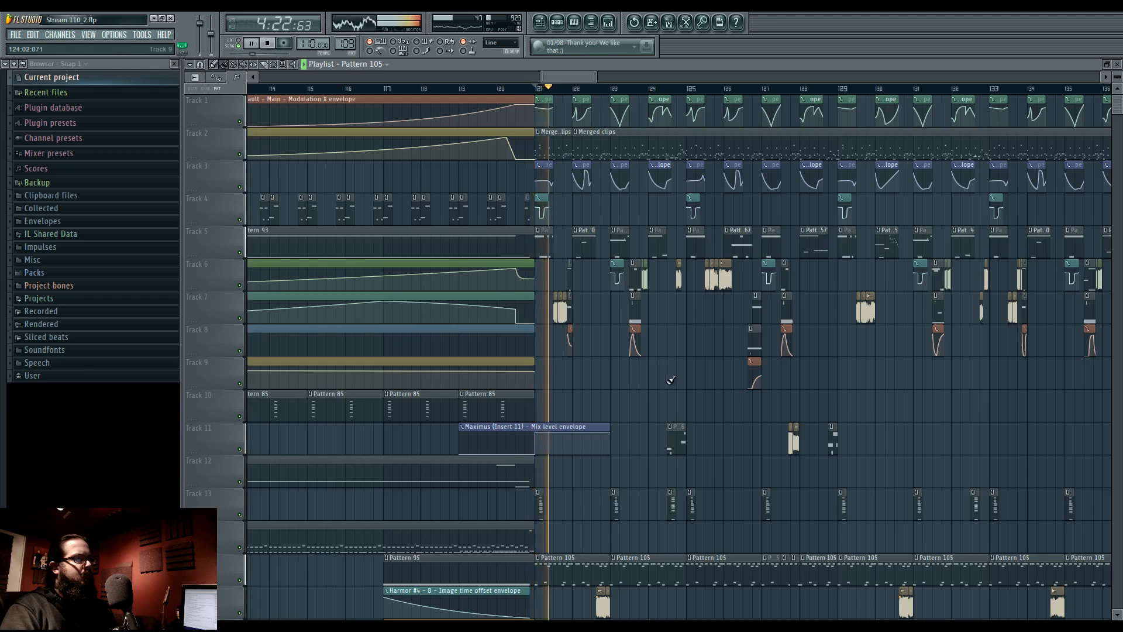
pyautogui.moveTo(709, 394); pyautogui.dragTo(639, 402)
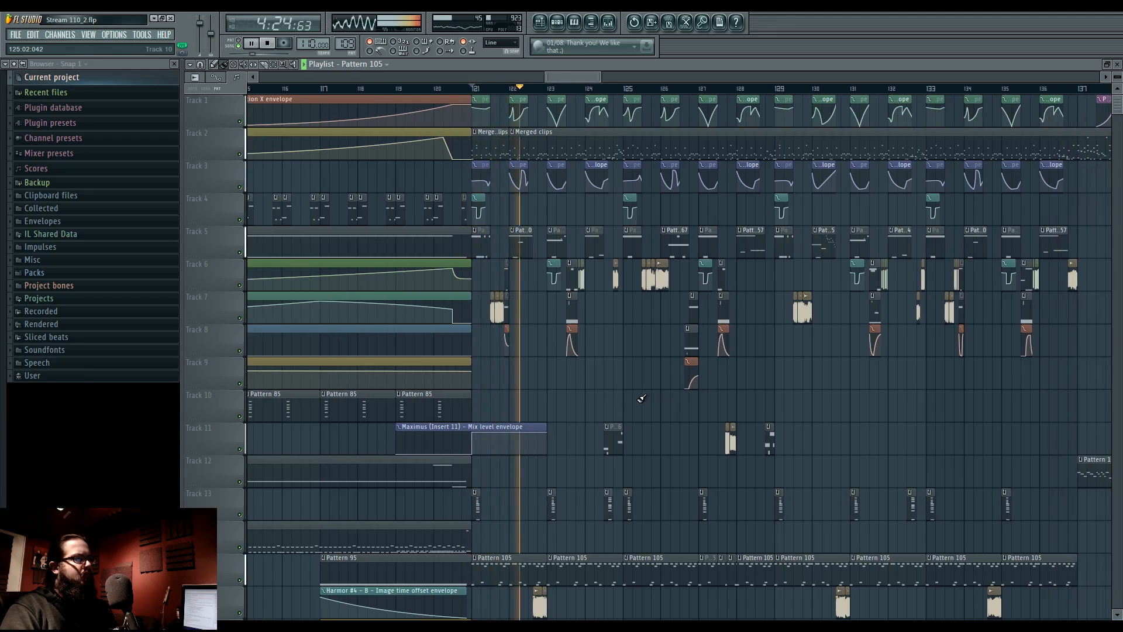
pyautogui.moveTo(648, 397); pyautogui.dragTo(605, 396)
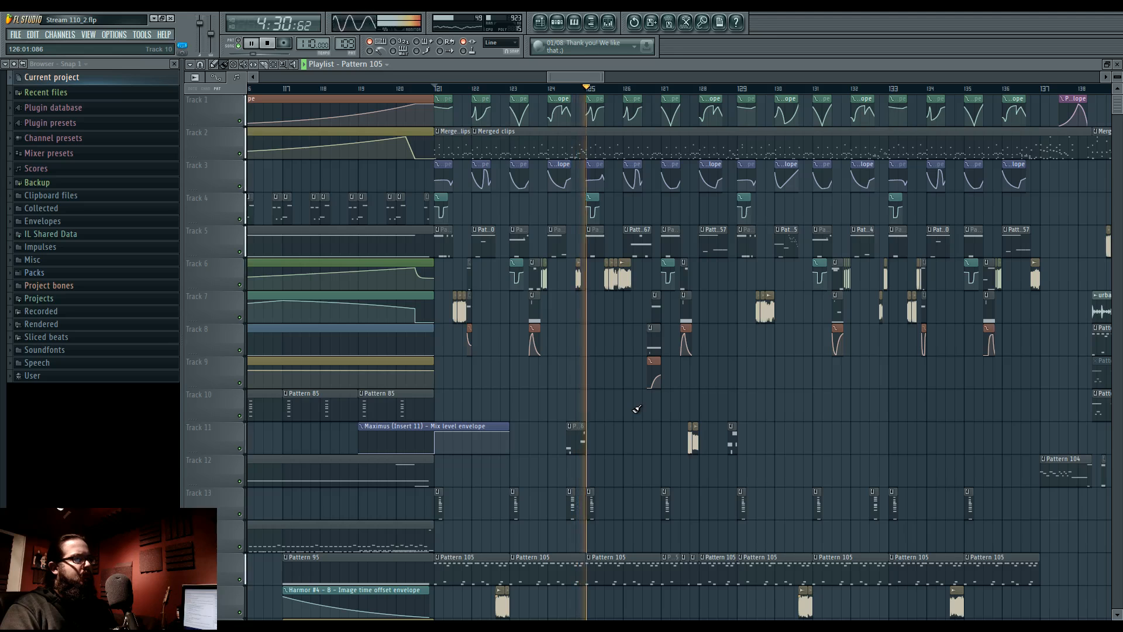
pyautogui.moveTo(740, 382); pyautogui.dragTo(597, 409)
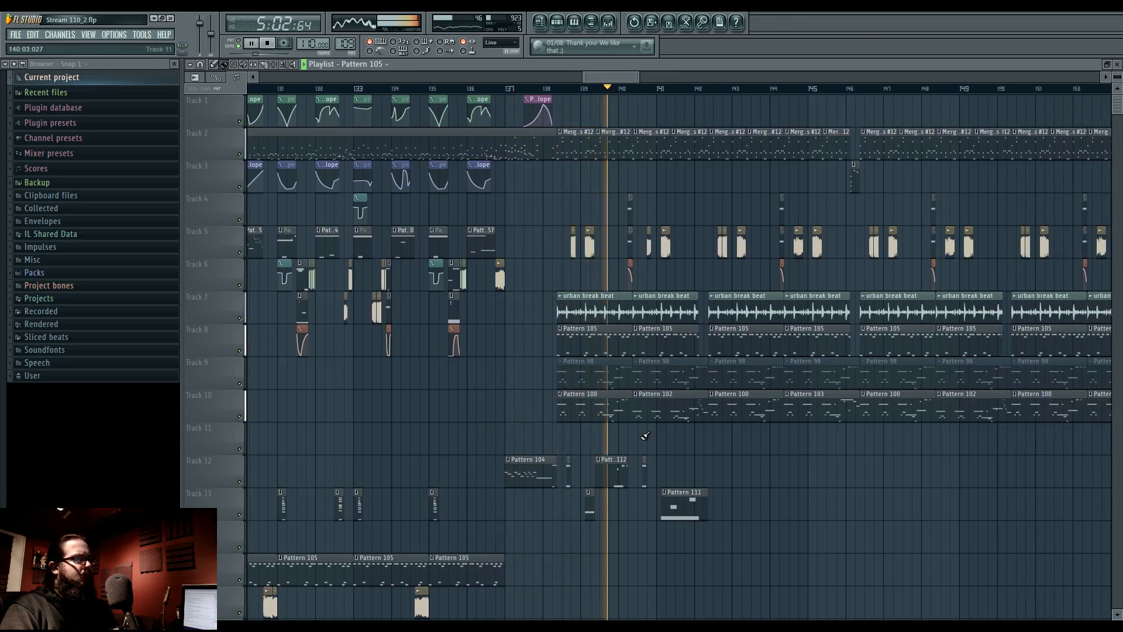
# Find the Plucky 3 pattern, Pattern 97, in the lower tracks of the bar 121 section and select it for placing.
pyautogui.scroll(-3, 567, 490)
pyautogui.scroll(-5, 573, 520)
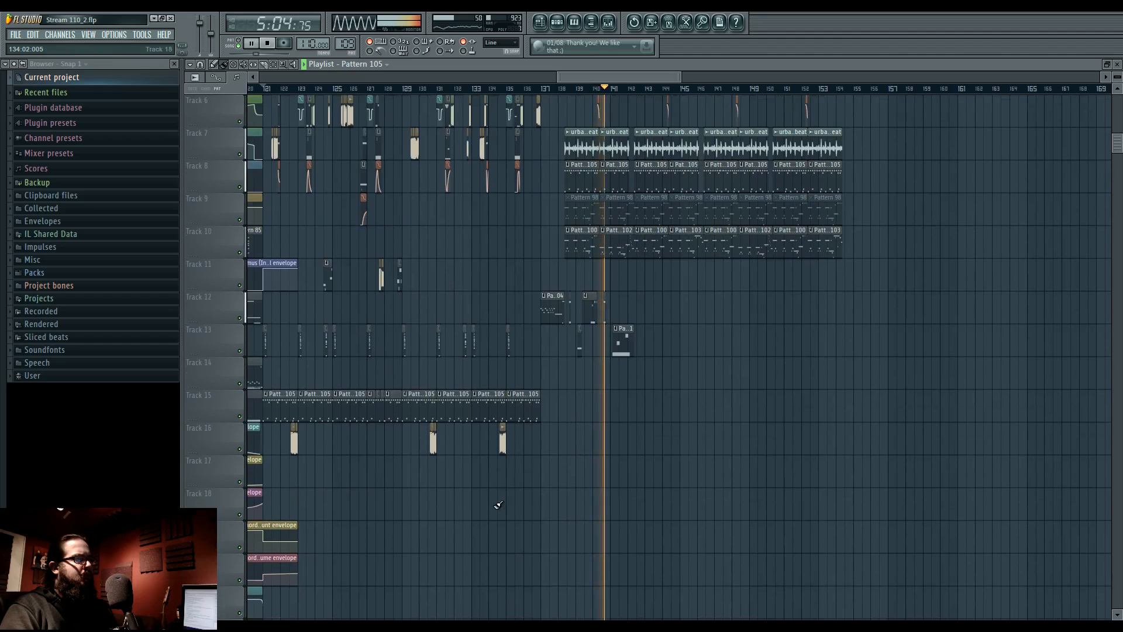
pyautogui.scroll(-4, 496, 490)
pyautogui.scroll(4, 588, 497)
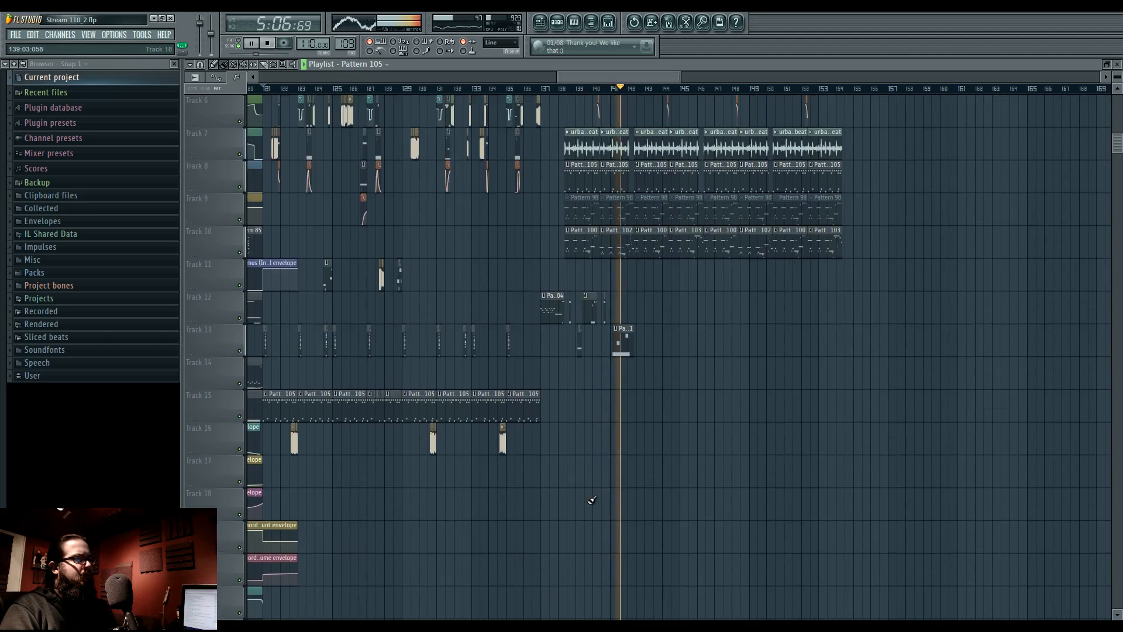
pyautogui.scroll(-4, 513, 541)
pyautogui.doubleClick(446, 533)
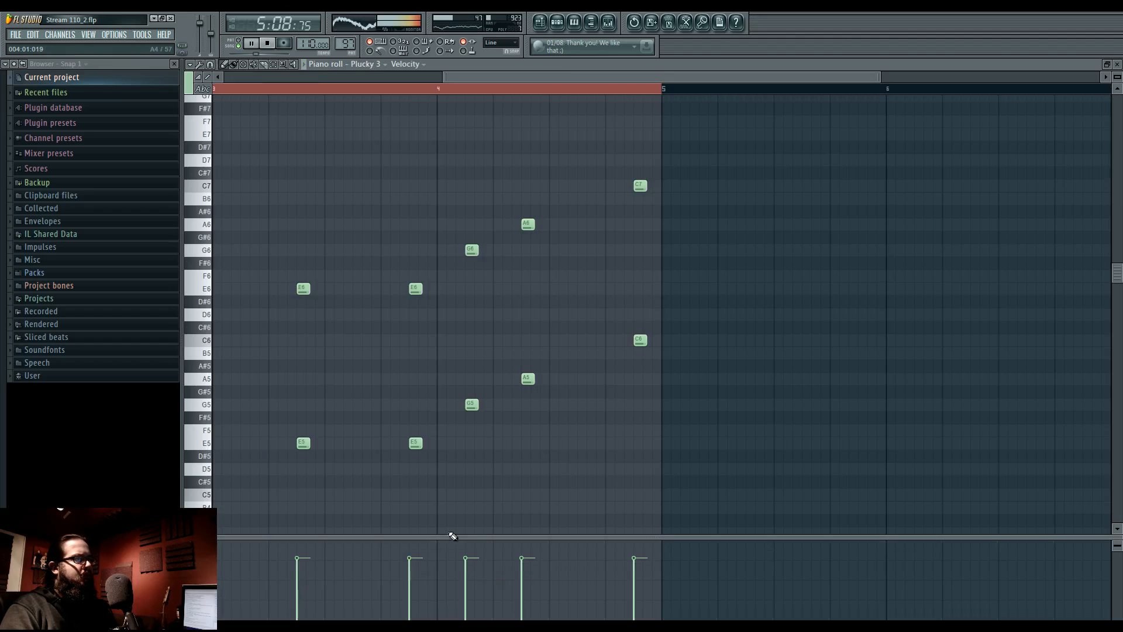
pyautogui.click(540, 22)
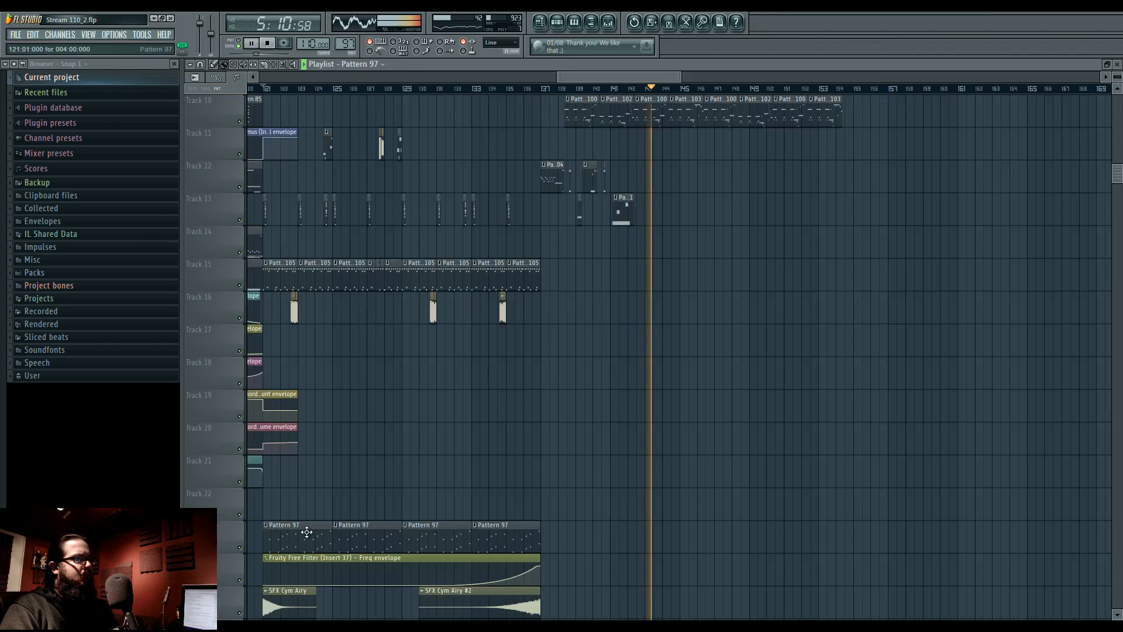
# Place Pattern 97 on Track 15 at the start of the section after bar 138 and duplicate it twice end to end.
pyautogui.scroll(5, 456, 490)
pyautogui.scroll(6, 572, 462)
pyautogui.scroll(2, 559, 425)
pyautogui.click(556, 429)
pyautogui.keyDown('ctrl'); pyautogui.click(562, 431); pyautogui.keyUp('ctrl')
pyautogui.moveTo(670, 475); pyautogui.dragTo(458, 476)
pyautogui.hotkey('ctrl', 'b')
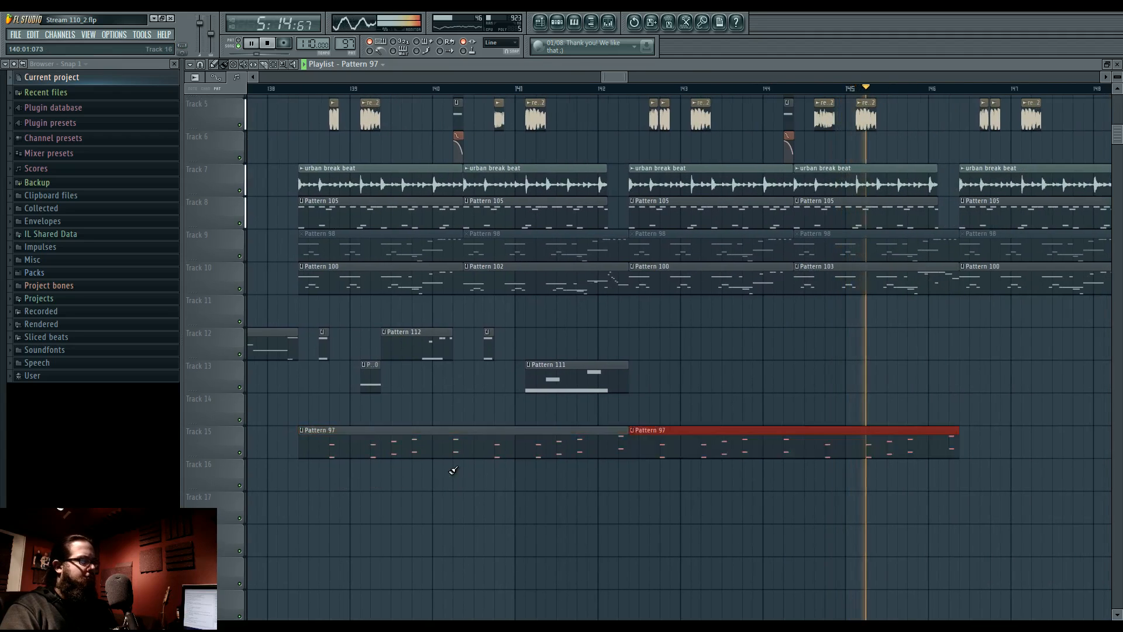
pyautogui.hotkey('ctrl', 'b')
pyautogui.scroll(-2, 452, 468)
pyautogui.hotkey('ctrl', 'd')
pyautogui.moveTo(552, 365); pyautogui.dragTo(685, 371)
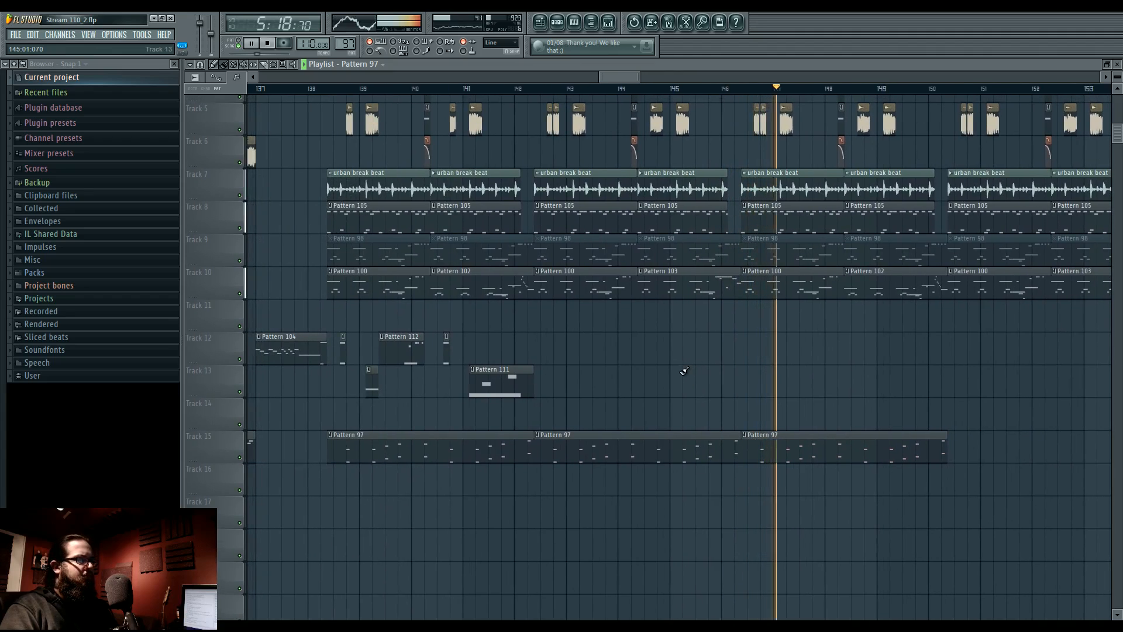
# Duplicate the last Pattern 97 clip on track 15 directly after itself and clear the selection.
pyautogui.keyDown('ctrl'); pyautogui.click(831, 453); pyautogui.keyUp('ctrl')
pyautogui.hotkey('ctrl', 'b')
pyautogui.moveTo(667, 373); pyautogui.dragTo(872, 443)
pyautogui.hotkey('ctrl', 'd')
pyautogui.moveTo(736, 430); pyautogui.dragTo(782, 453)
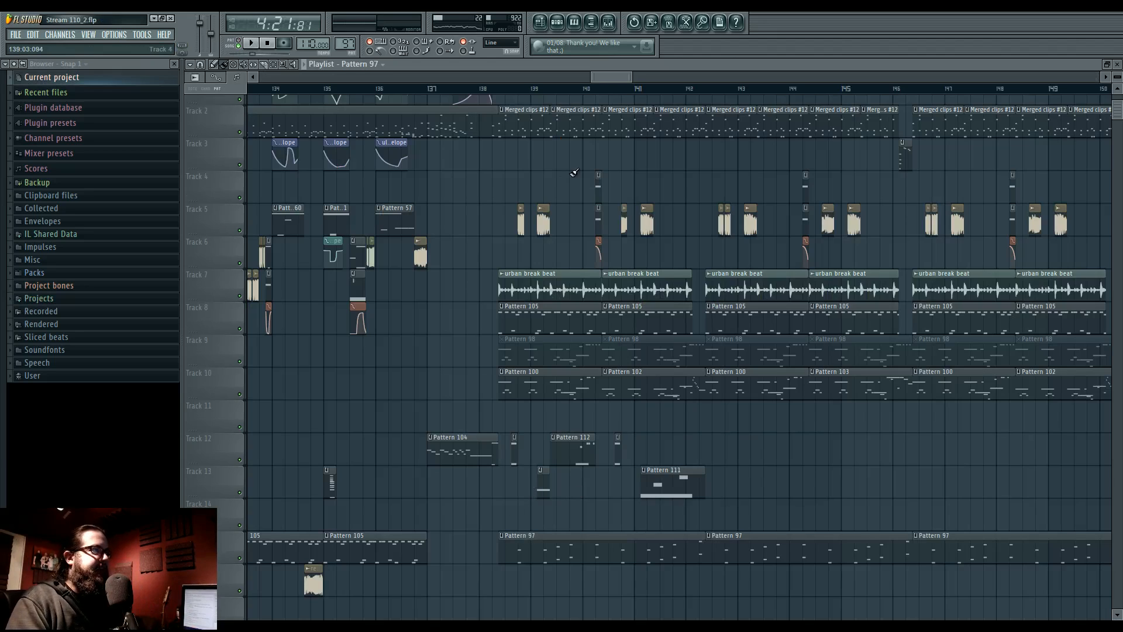
# Duplicate the lead clips on tracks 12 and 13, from after Pattern 104 through Pattern 111, directly after themselves and clear the selection.
pyautogui.moveTo(460, 378); pyautogui.dragTo(385, 338)
pyautogui.scroll(2, 386, 339)
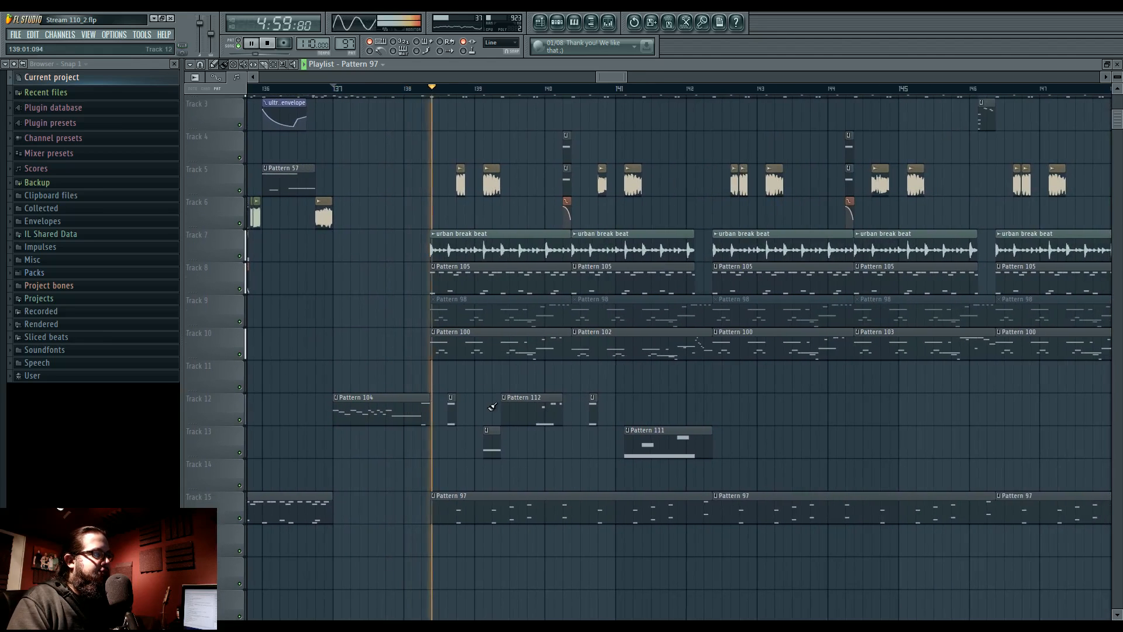
pyautogui.moveTo(562, 462); pyautogui.dragTo(550, 461)
pyautogui.moveTo(430, 382); pyautogui.dragTo(696, 456)
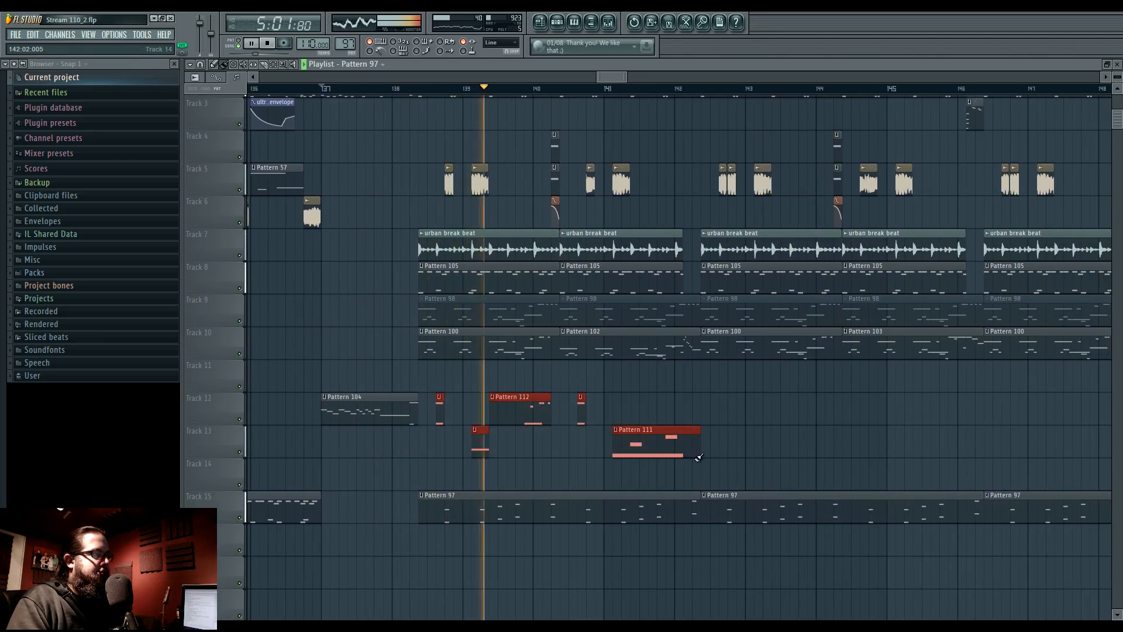
pyautogui.moveTo(792, 427); pyautogui.dragTo(479, 430)
pyautogui.hotkey('ctrl', 'b')
pyautogui.moveTo(672, 425); pyautogui.dragTo(749, 415)
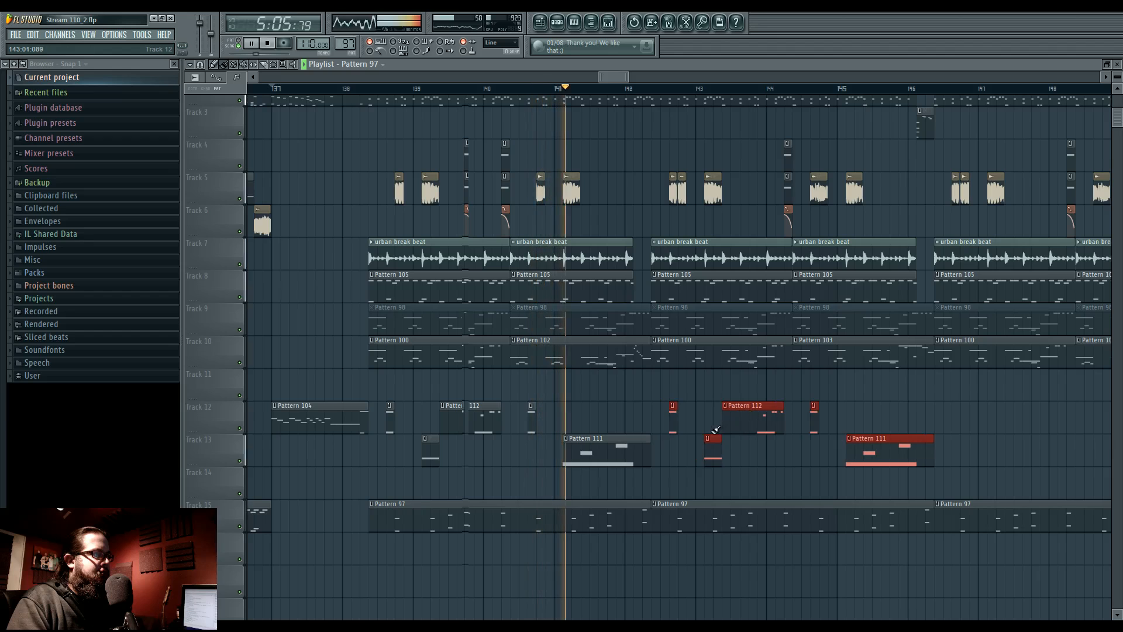
pyautogui.scroll(2, 688, 430)
pyautogui.keyDown('ctrl'); pyautogui.click(700, 406); pyautogui.keyUp('ctrl')
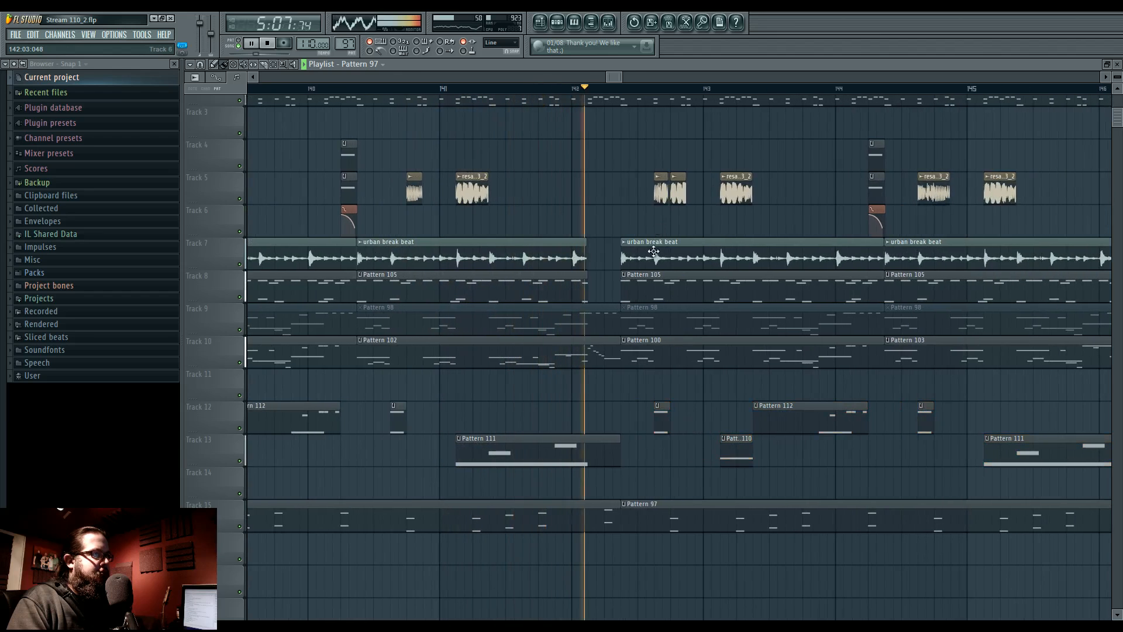
# Shift the short Pattern 109 clip just before bar 143 slightly later and delete the second small resample clip above it on track 5.
pyautogui.moveTo(661, 418); pyautogui.dragTo(696, 454)
pyautogui.rightClick(680, 190)
pyautogui.scroll(2, 696, 454)
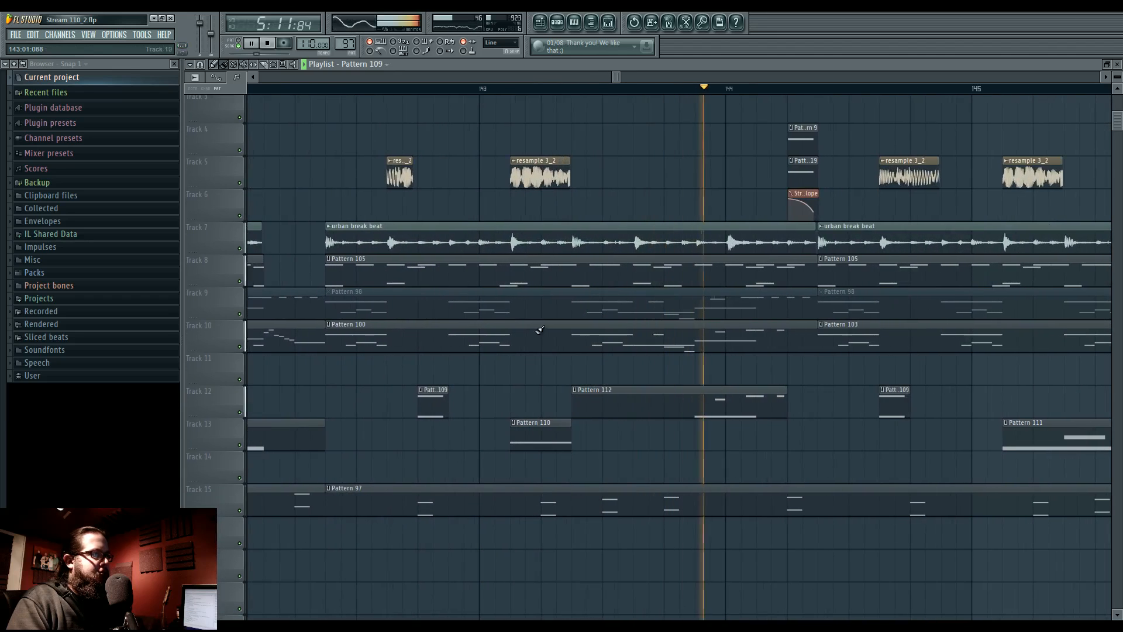
# Play from bar 143 and make the Pattern 110 clip on track 13 unique.
pyautogui.click(481, 88)
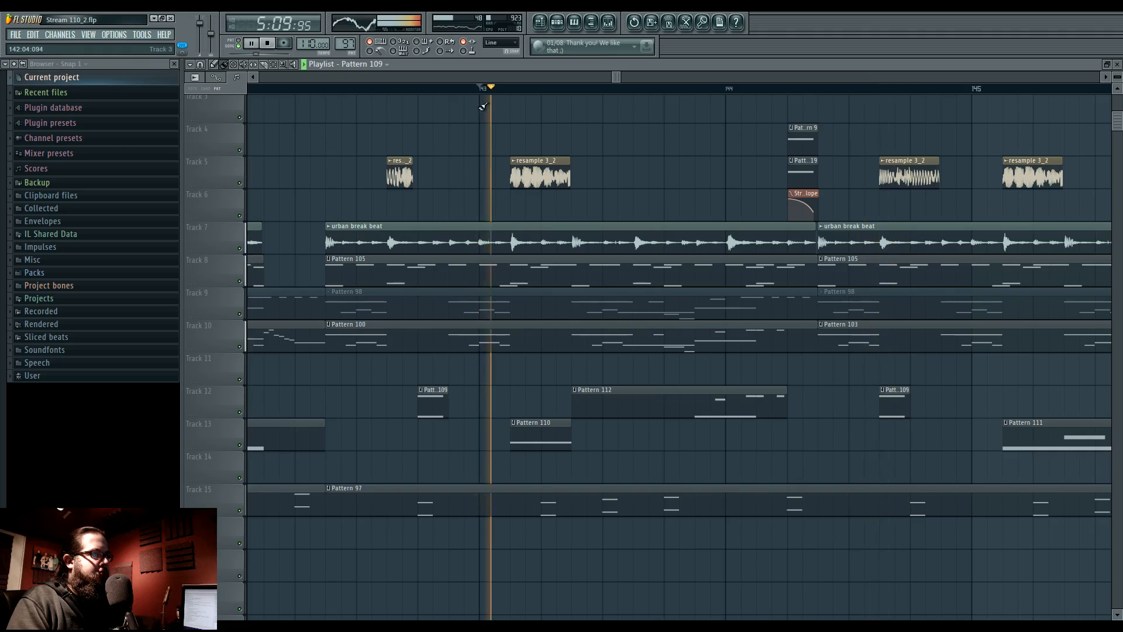
pyautogui.press('space')
pyautogui.click(518, 428)
pyautogui.click(530, 483)
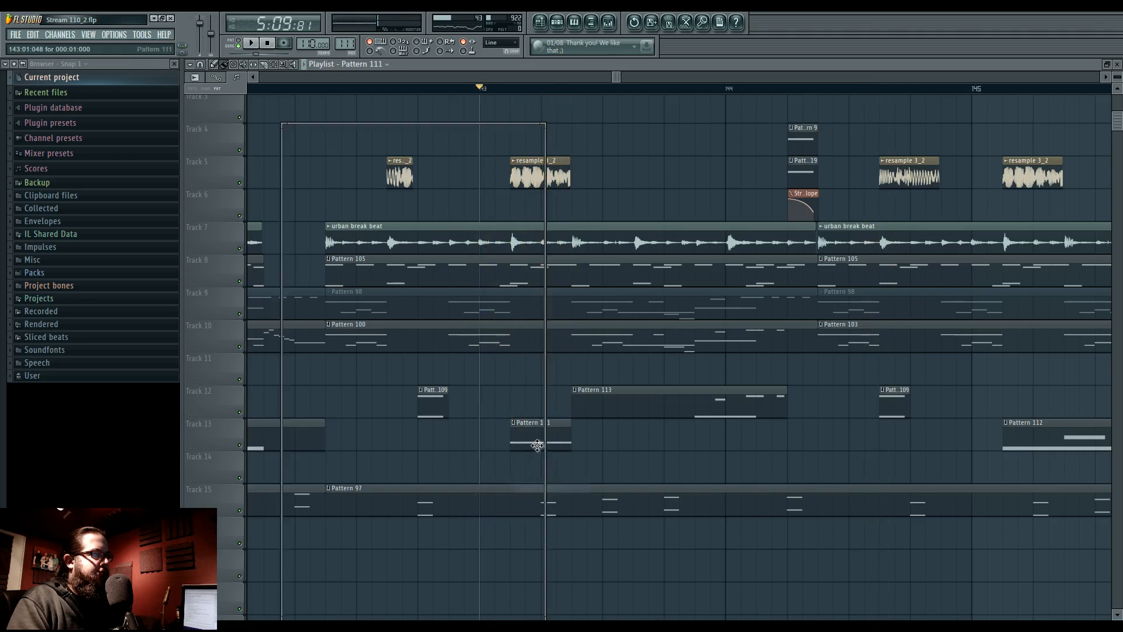
# Audition the new pattern on its own with the Good lead 1 channel's Harmor synth open.
pyautogui.click(250, 43)
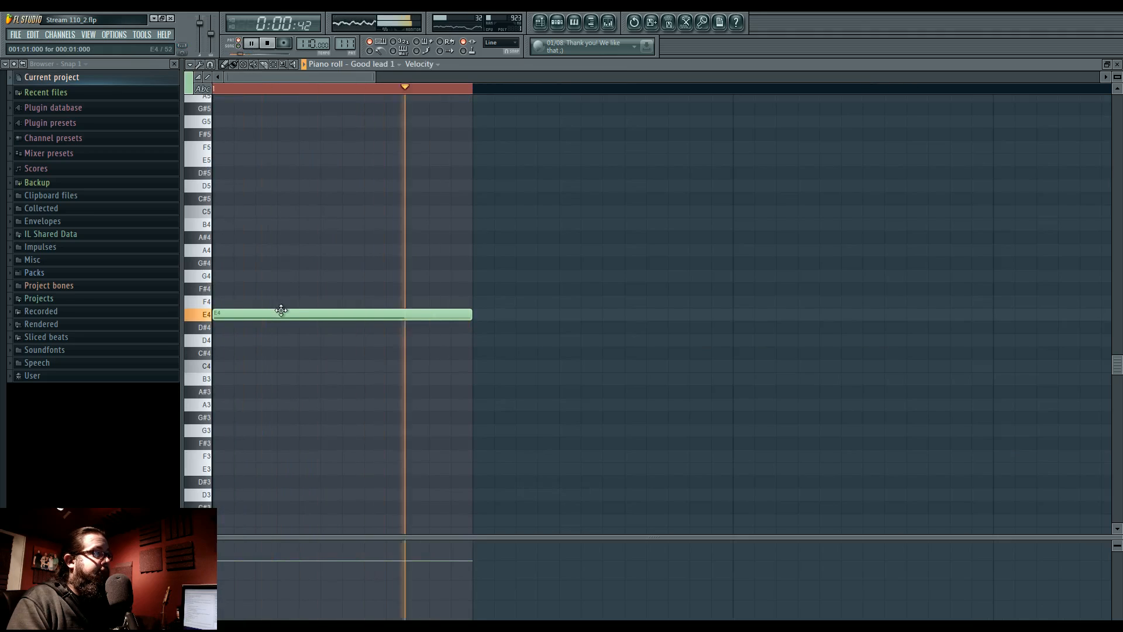
pyautogui.click(556, 22)
pyautogui.click(339, 595)
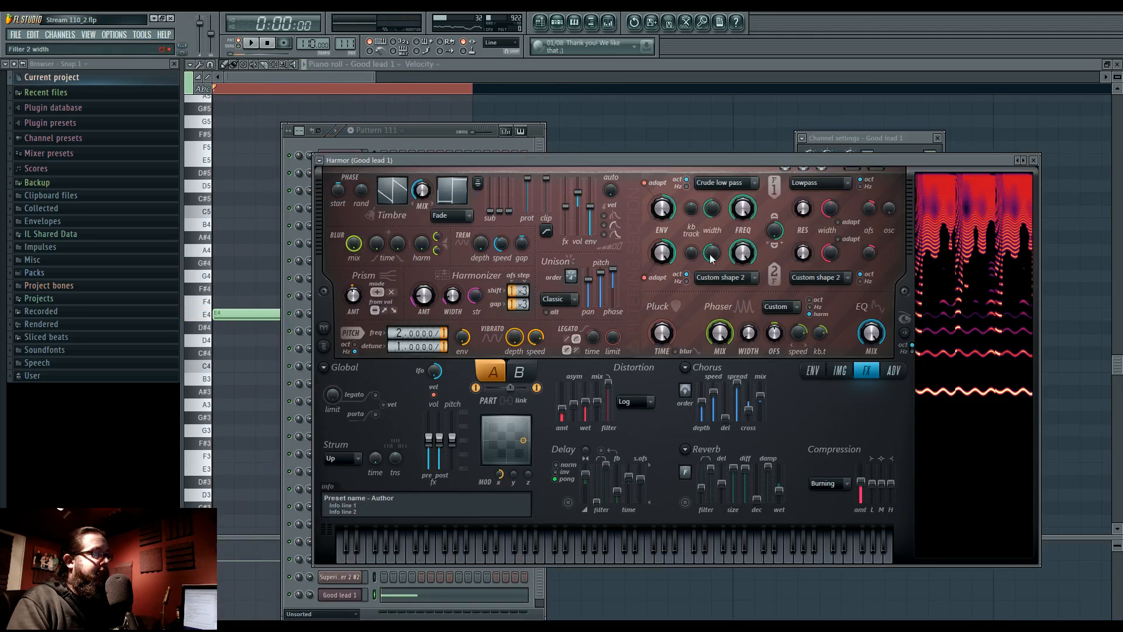
pyautogui.press('space')
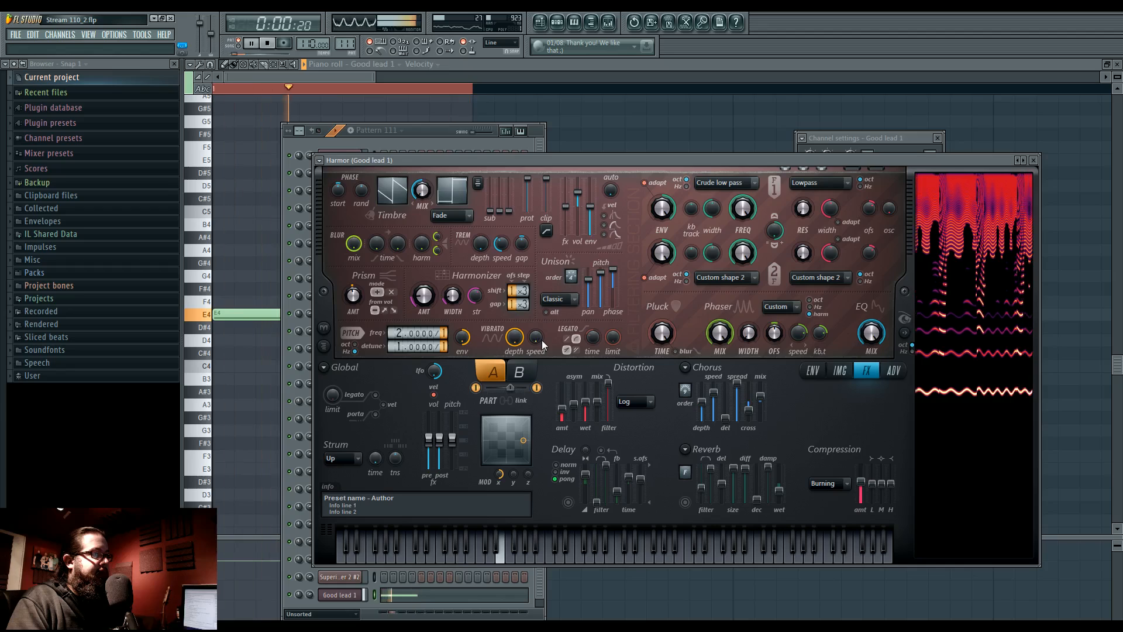
pyautogui.press('space')
# Raise the E4 note to E5, add an E3 note of the same length beneath it, and audition them.
pyautogui.click(233, 314)
pyautogui.moveTo(234, 314); pyautogui.dragTo(213, 163)
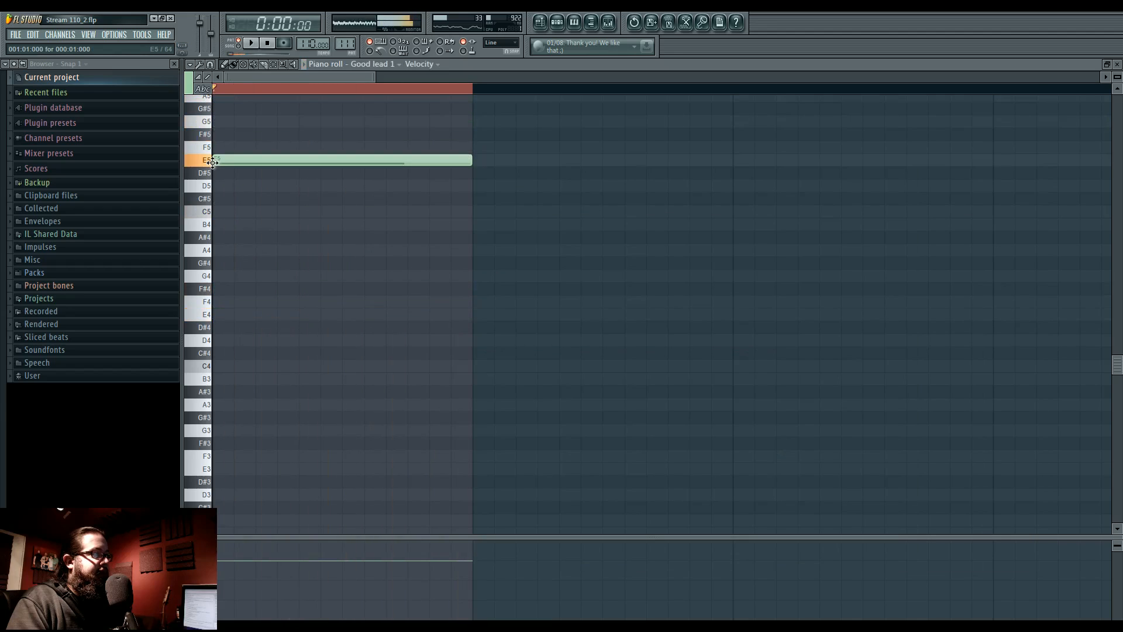
pyautogui.moveTo(222, 462); pyautogui.dragTo(169, 488)
pyautogui.moveTo(250, 468); pyautogui.dragTo(263, 467)
pyautogui.press('space')
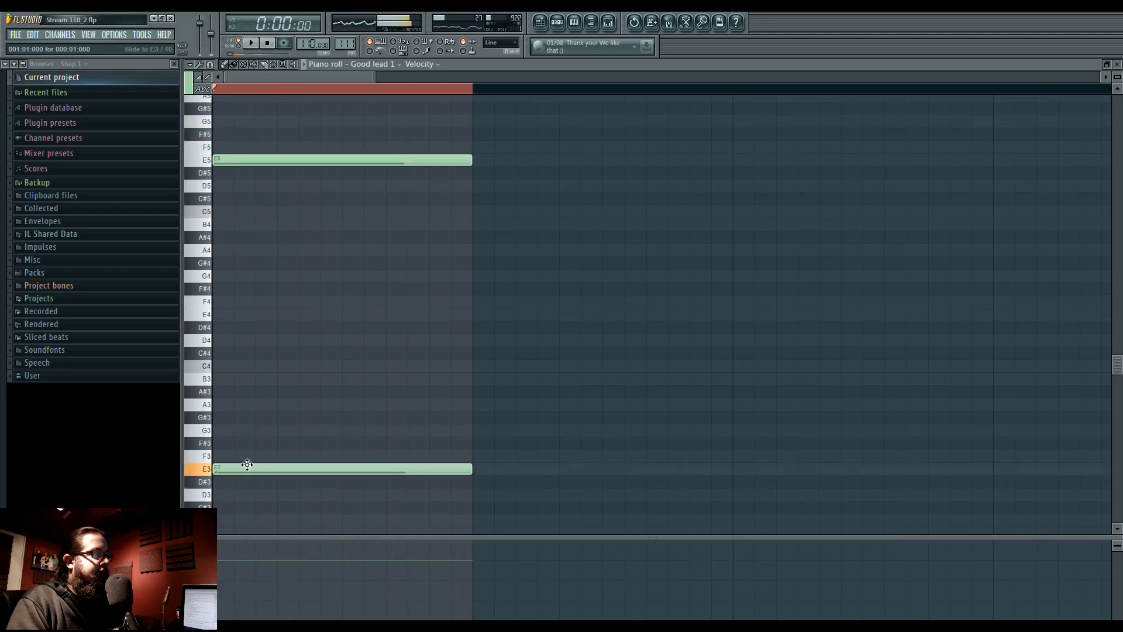
# Shorten the E3 note to about a quarter of its length and lower it to E2.
pyautogui.scroll(-3, 351, 454)
pyautogui.moveTo(471, 392); pyautogui.dragTo(246, 508)
pyautogui.scroll(-2, 245, 487)
pyautogui.moveTo(230, 432); pyautogui.dragTo(234, 467)
# Reopen the Good lead 1 channel's Harmor synth and audition a single note with it.
pyautogui.click(557, 27)
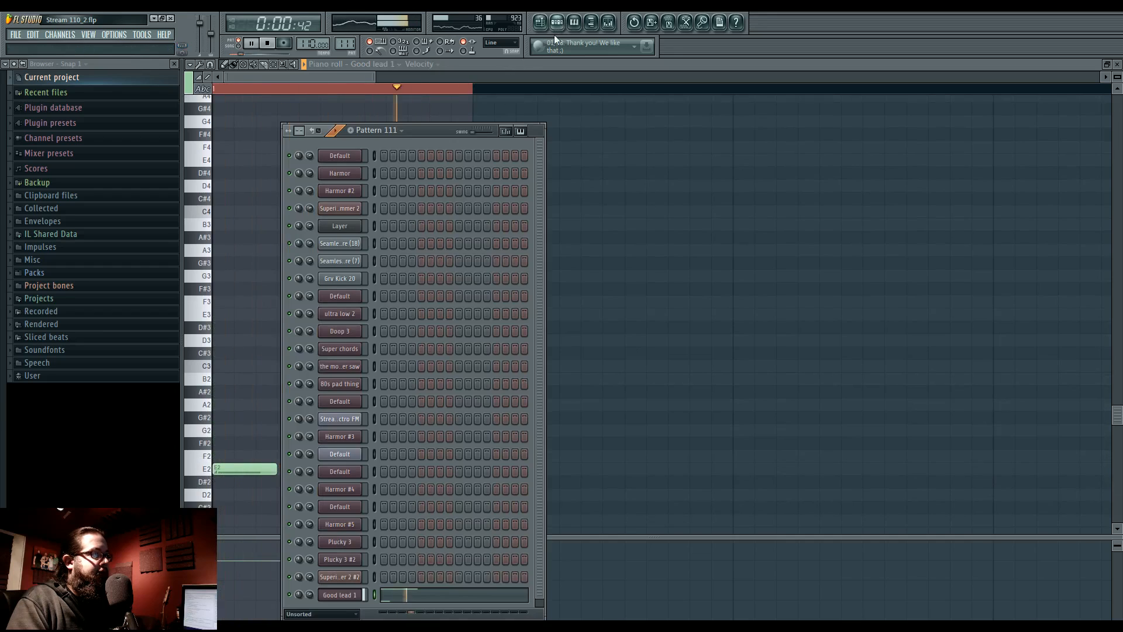
pyautogui.press('space')
pyautogui.click(351, 594)
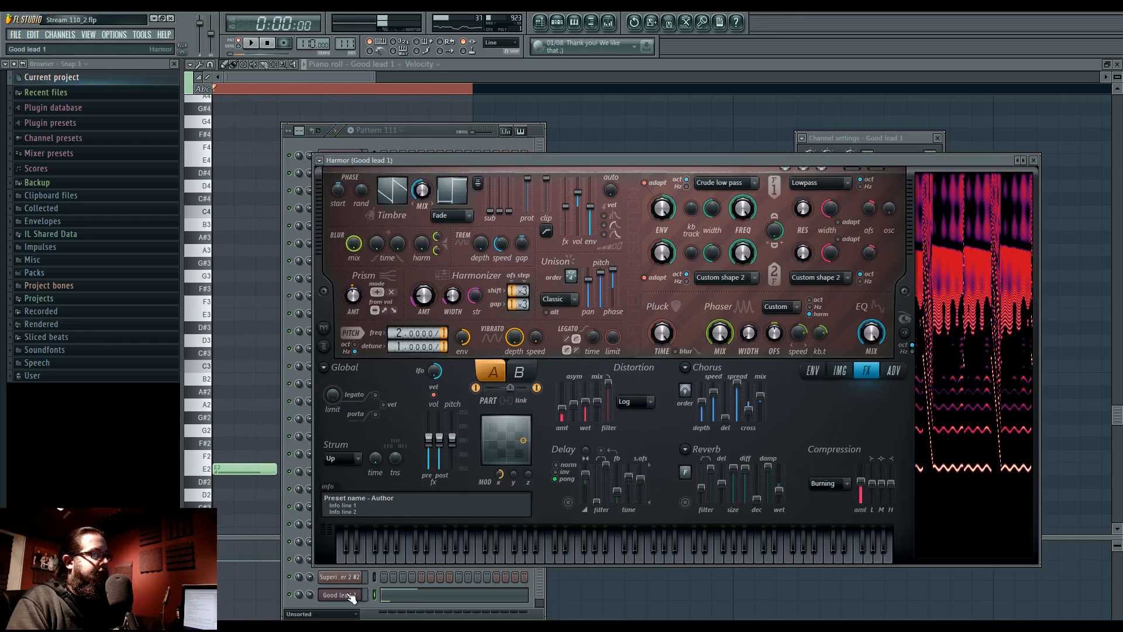
pyautogui.press('c')
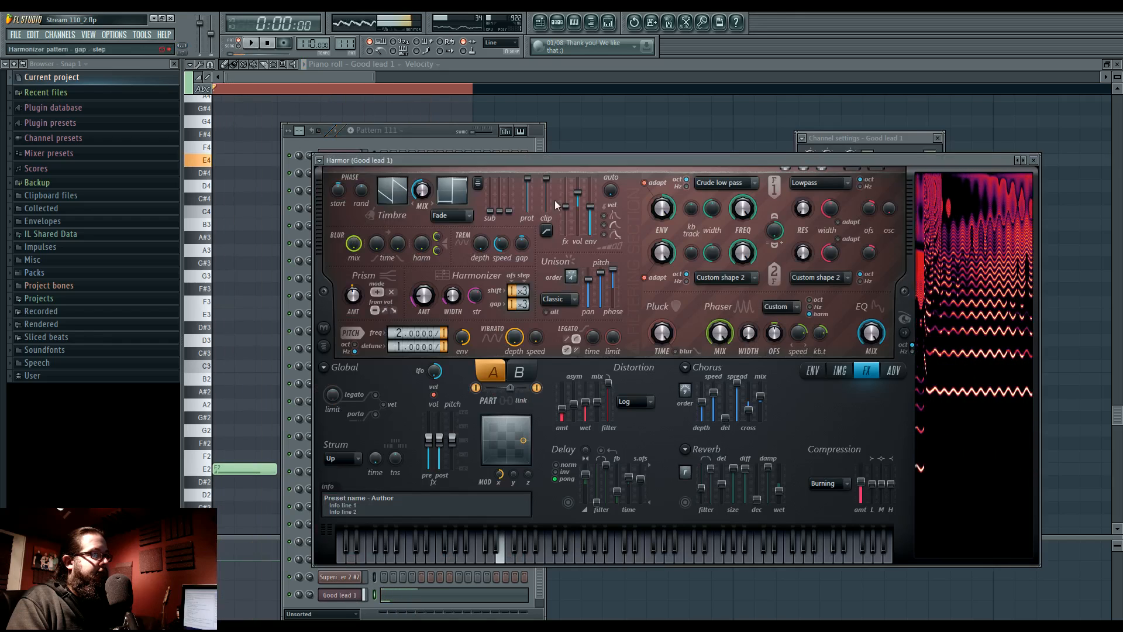
# Play the arrangement from before bar 143 and lengthen the E2 note in Pattern 111 to a full beat.
pyautogui.click(538, 23)
pyautogui.press('space')
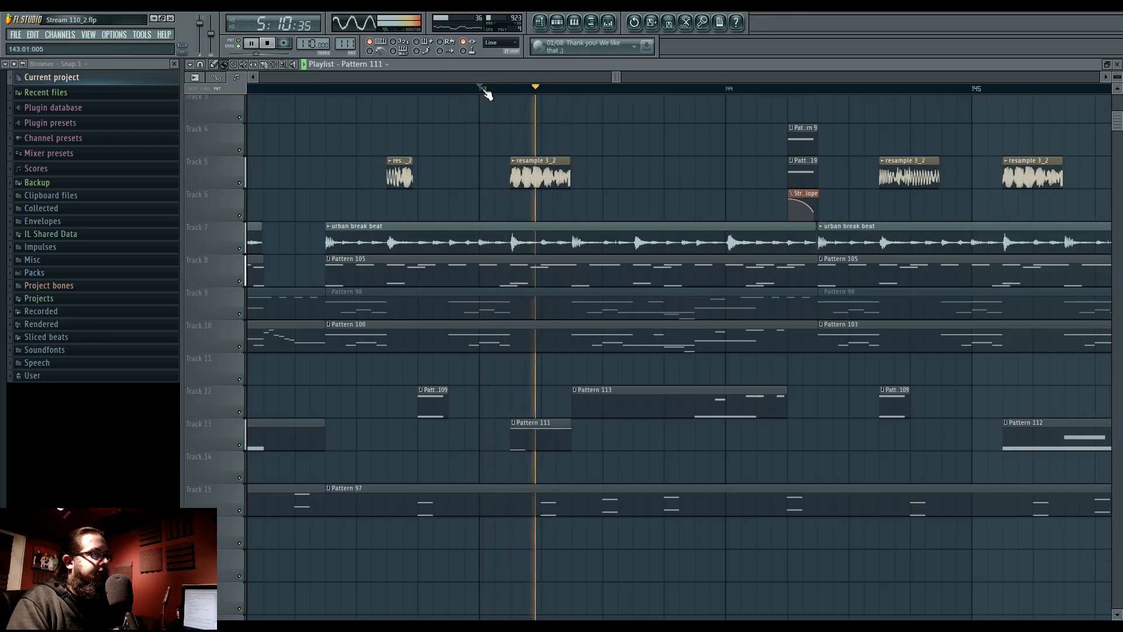
pyautogui.click(297, 89)
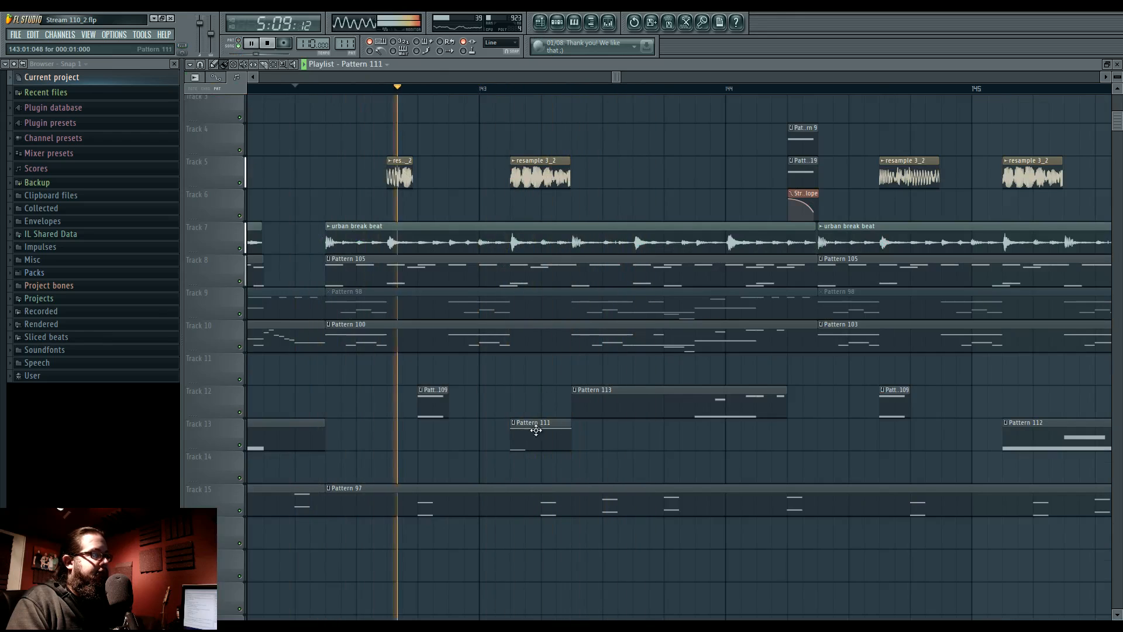
pyautogui.doubleClick(544, 448)
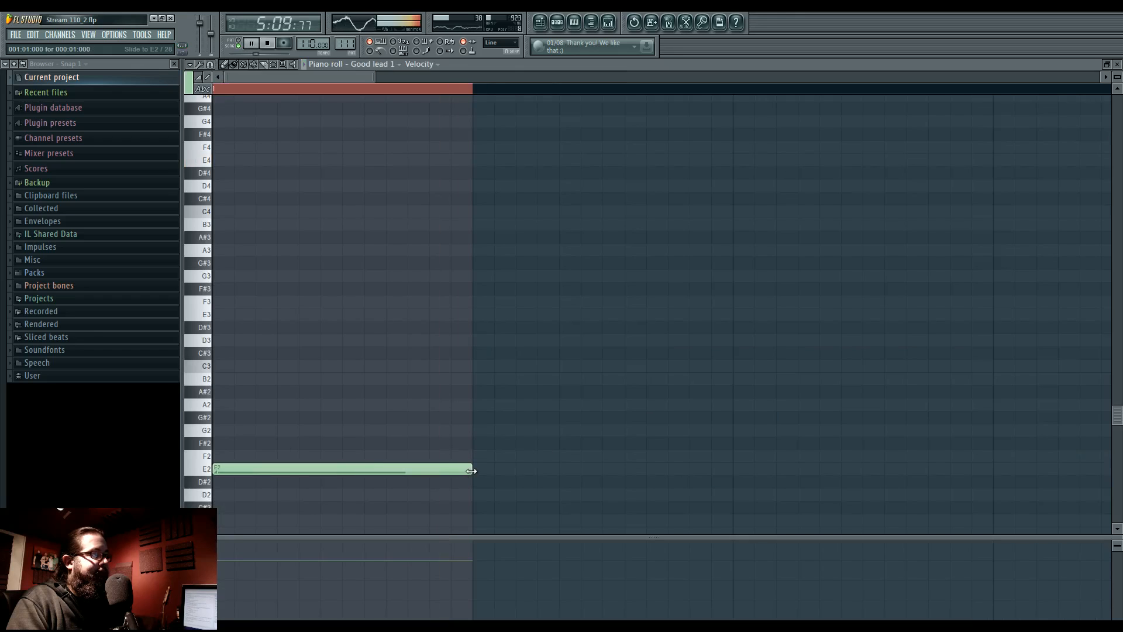
pyautogui.click(541, 23)
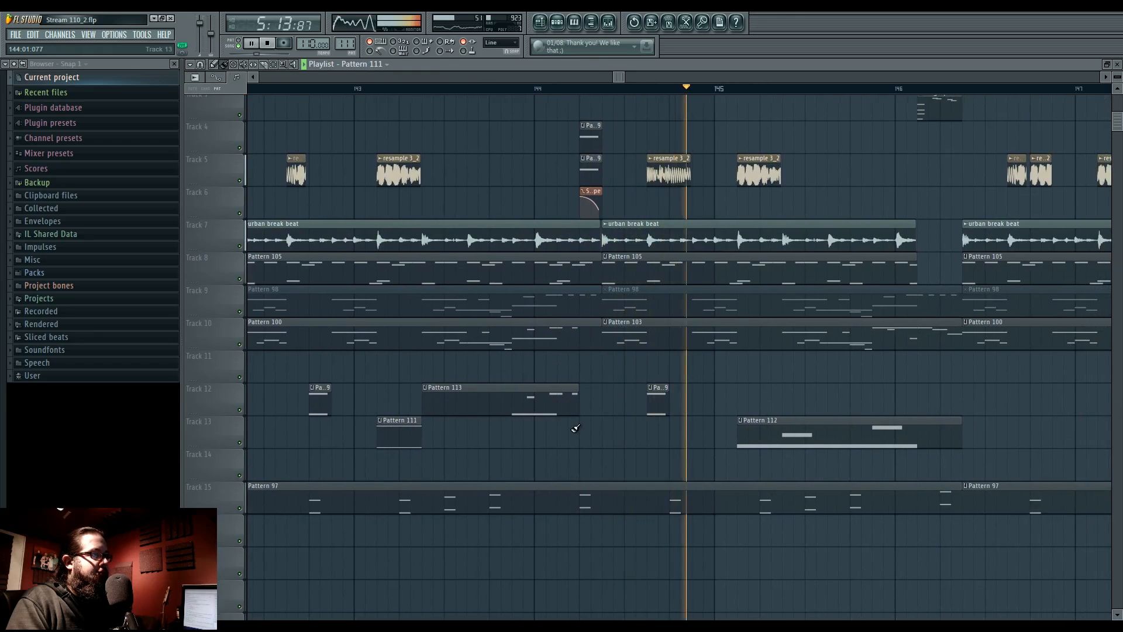
# Make the Pattern 113 clip on track 12 unique and open its notes in the piano roll.
pyautogui.press('space')
pyautogui.doubleClick(397, 409)
pyautogui.click(540, 23)
pyautogui.click(397, 403)
pyautogui.click(420, 455)
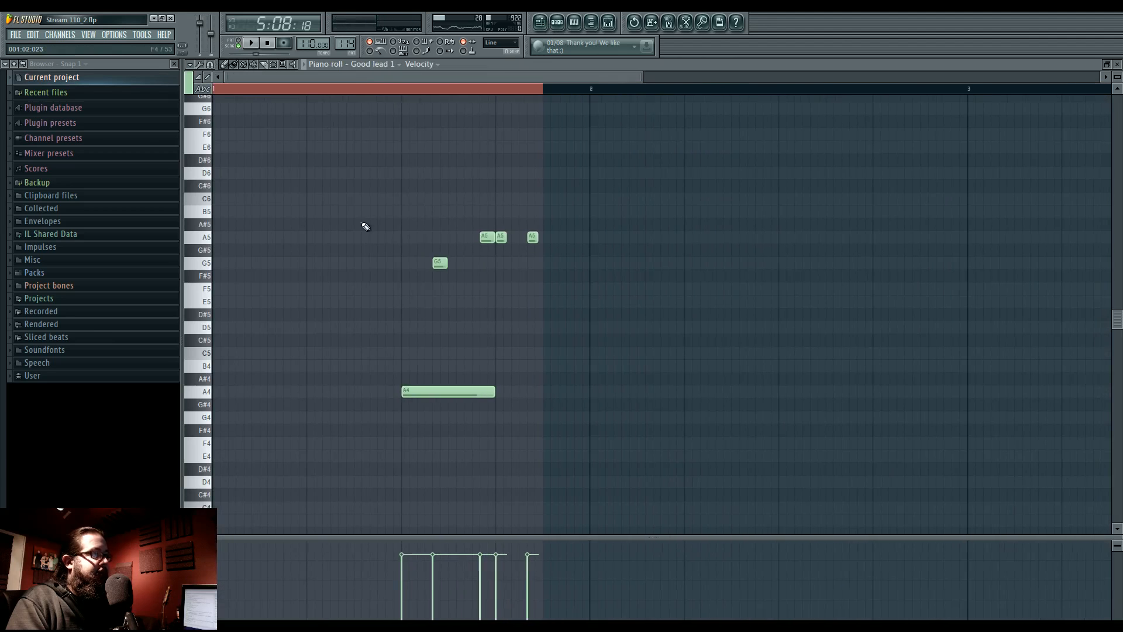
# Add a G6 note and three A6 notes an octave above the existing G5 and A5 notes, and audition the phrase.
pyautogui.click(201, 84)
pyautogui.click(223, 126)
pyautogui.scroll(3, 463, 315)
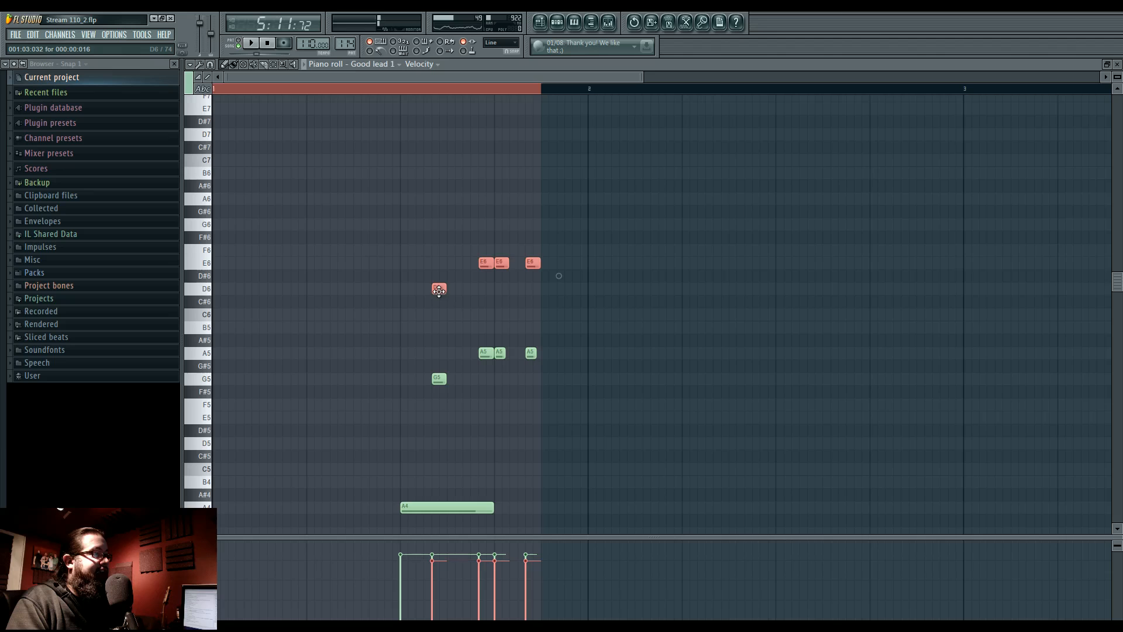
pyautogui.keyDown('ctrl'); pyautogui.click(451, 267); pyautogui.keyUp('ctrl')
pyautogui.press('space')
pyautogui.press('space')
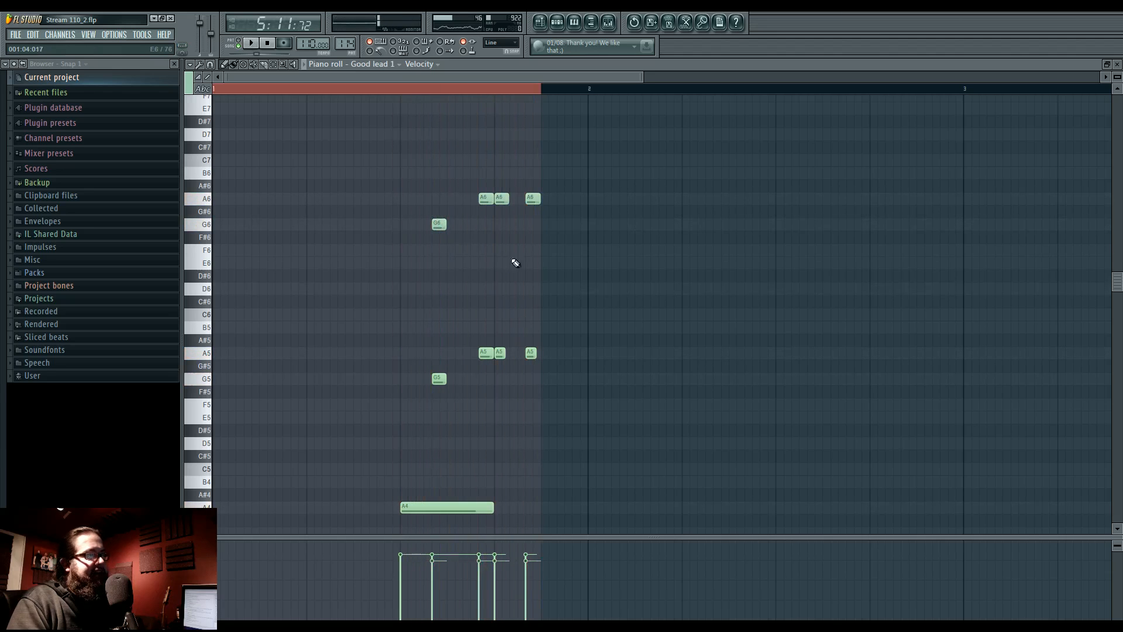
pyautogui.press('space')
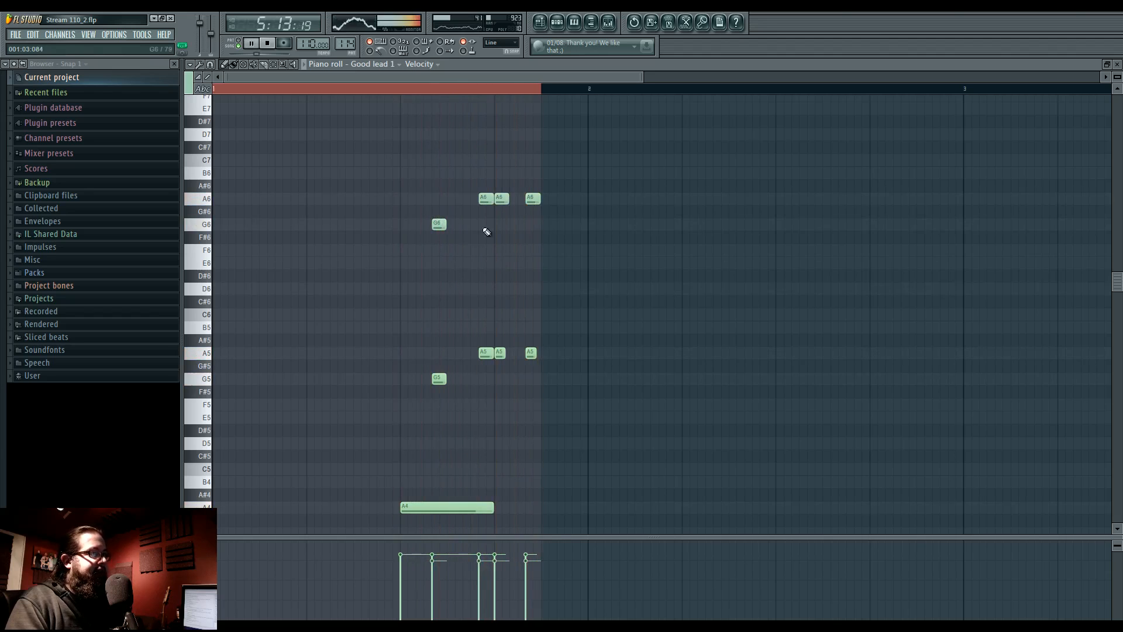
# Set playback to start at bar 144 and make the Modulation X automation clip on track 6 after it unique.
pyautogui.click(537, 28)
pyautogui.click(501, 88)
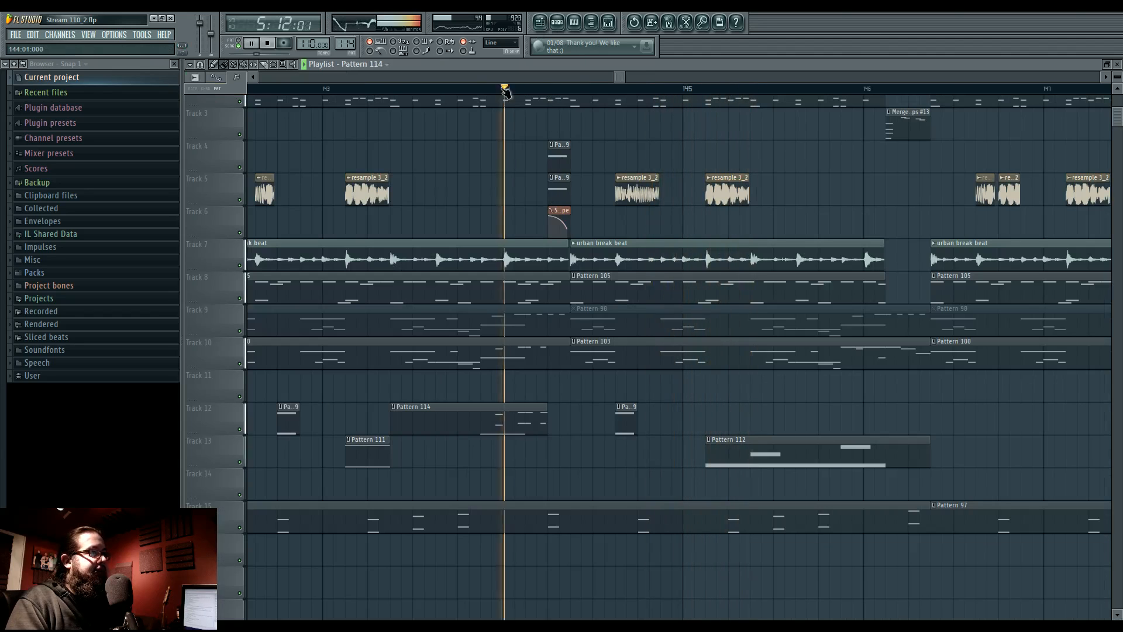
pyautogui.click(571, 210)
pyautogui.click(590, 275)
pyautogui.press('space')
pyautogui.press('space')
# Flatten the Modulation X automation clip after bar 144 to a constant low level and audition it from bar 144.
pyautogui.moveTo(570, 217); pyautogui.dragTo(571, 240)
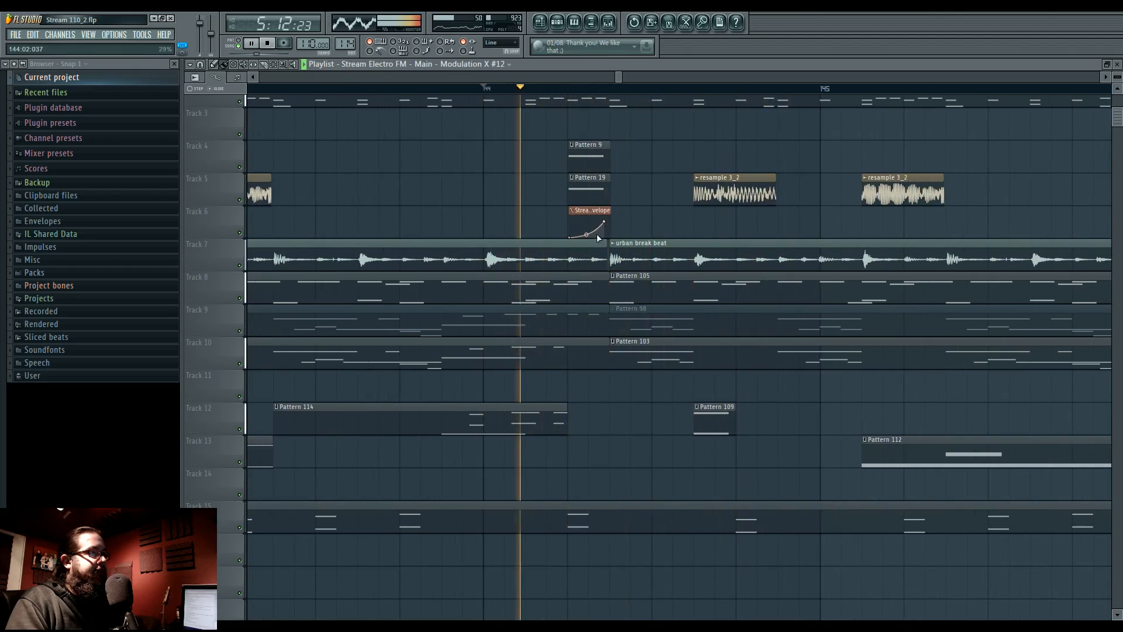
pyautogui.moveTo(603, 221); pyautogui.dragTo(570, 229)
pyautogui.press('space')
pyautogui.press('space')
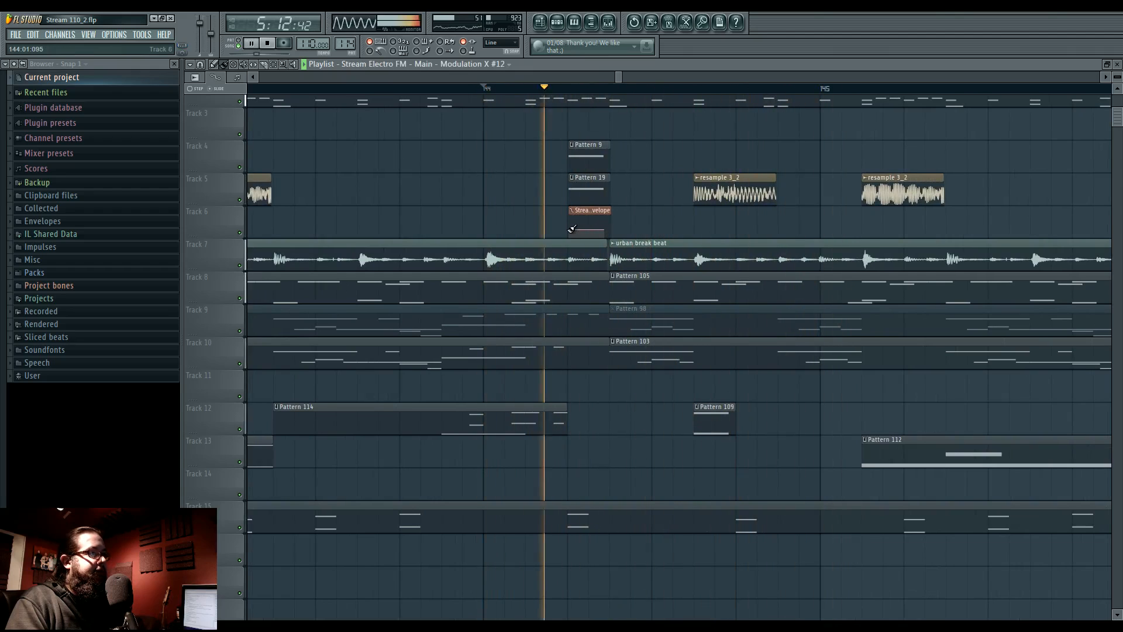
pyautogui.press('space')
pyautogui.press('space')
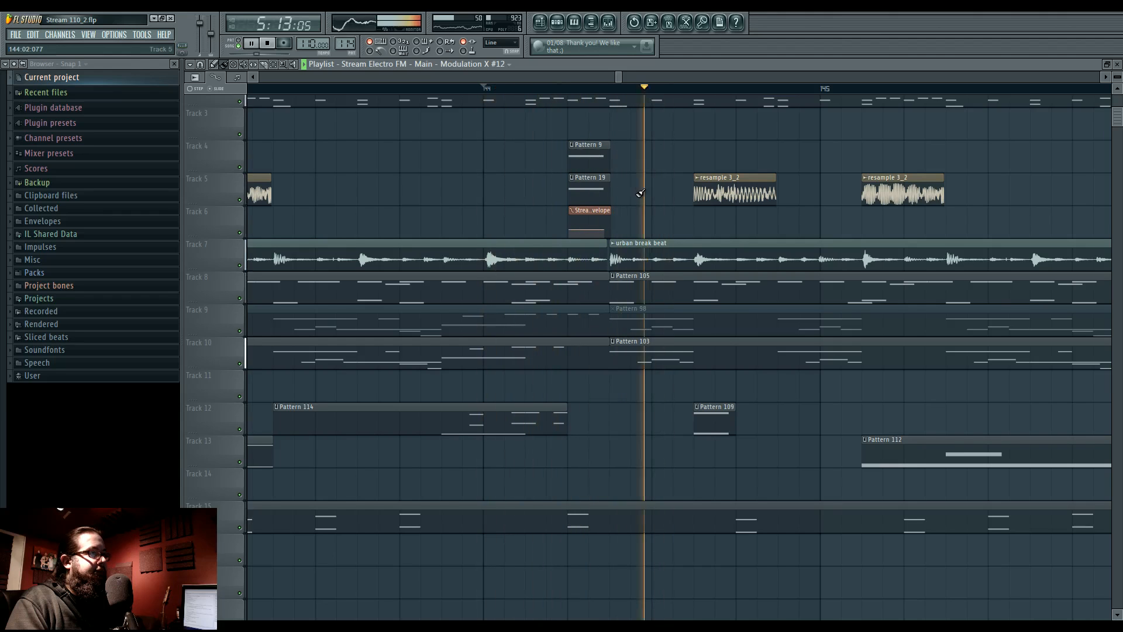
# Make the Pattern 112 clip on track 13 after bar 145 unique and open its notes in the piano roll.
pyautogui.keyDown('ctrl'); pyautogui.scroll(-2, 631, 196); pyautogui.keyUp('ctrl')
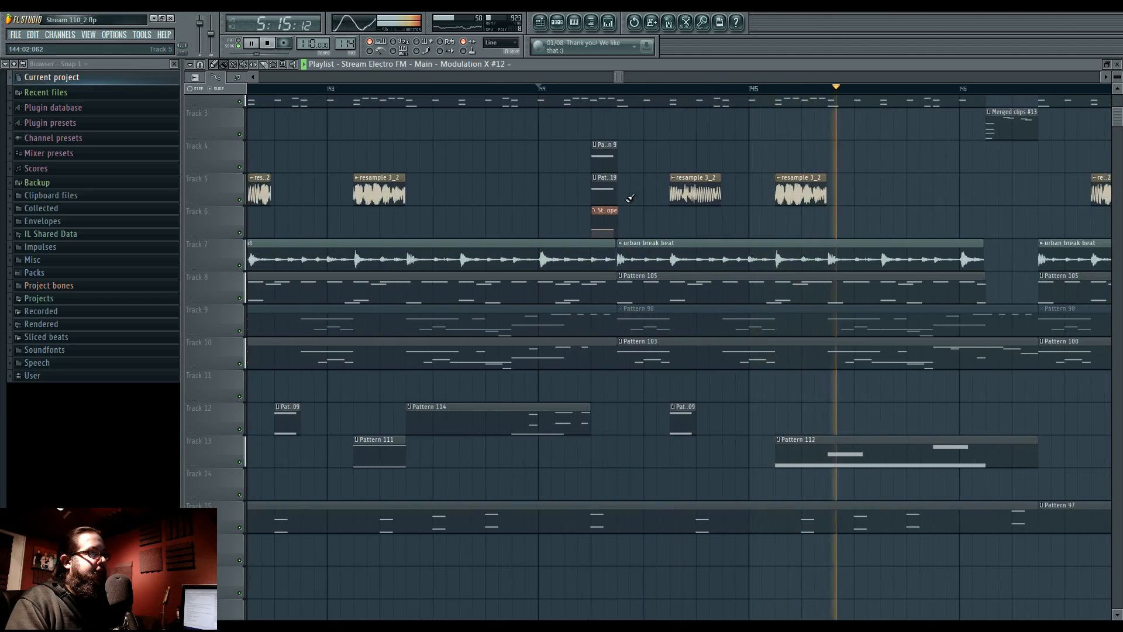
pyautogui.moveTo(797, 434); pyautogui.dragTo(524, 433)
pyautogui.press('space')
pyautogui.moveTo(679, 401); pyautogui.dragTo(623, 400)
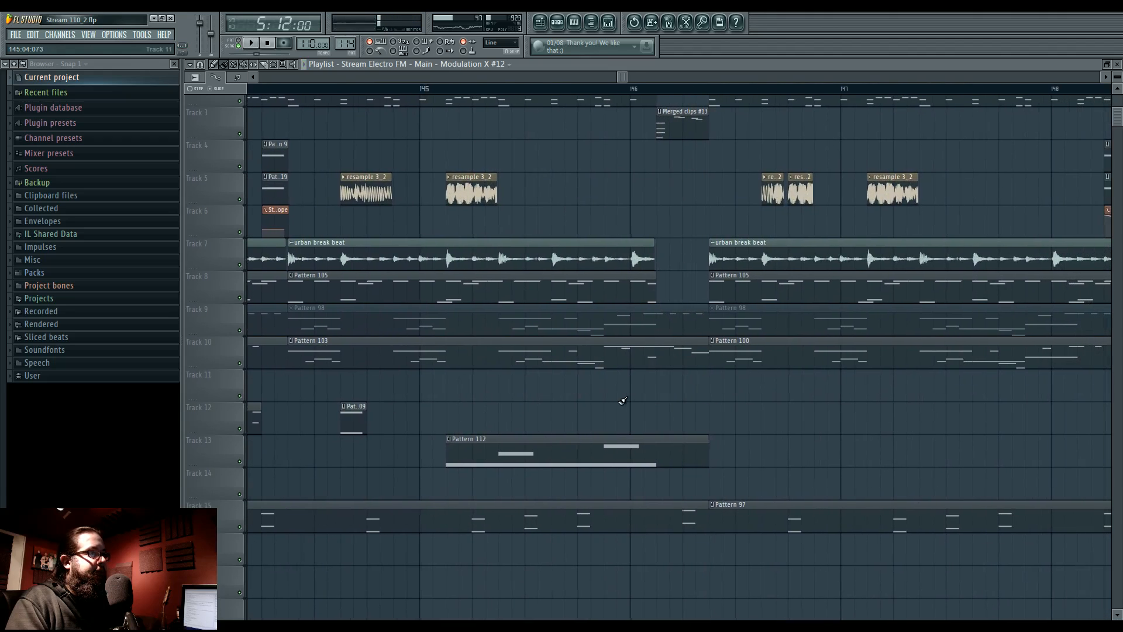
pyautogui.click(450, 441)
pyautogui.click(479, 504)
pyautogui.doubleClick(484, 454)
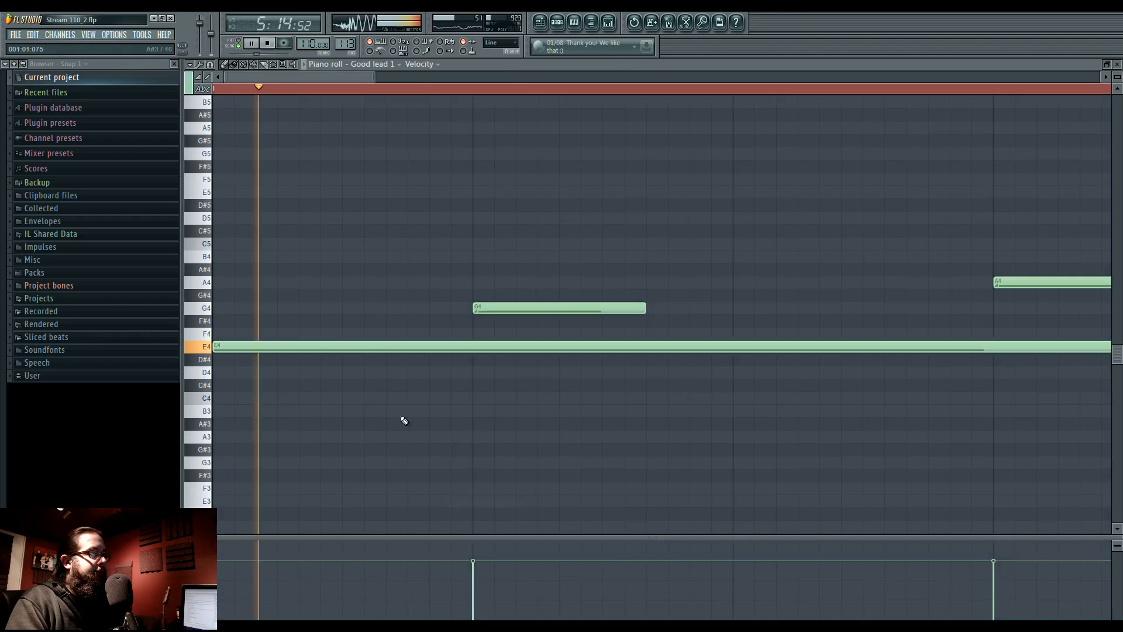
# Raise the A4 note to A5 and extend the long E4 note almost to the end of the pattern.
pyautogui.scroll(-5, 403, 421)
pyautogui.moveTo(448, 282); pyautogui.dragTo(447, 127)
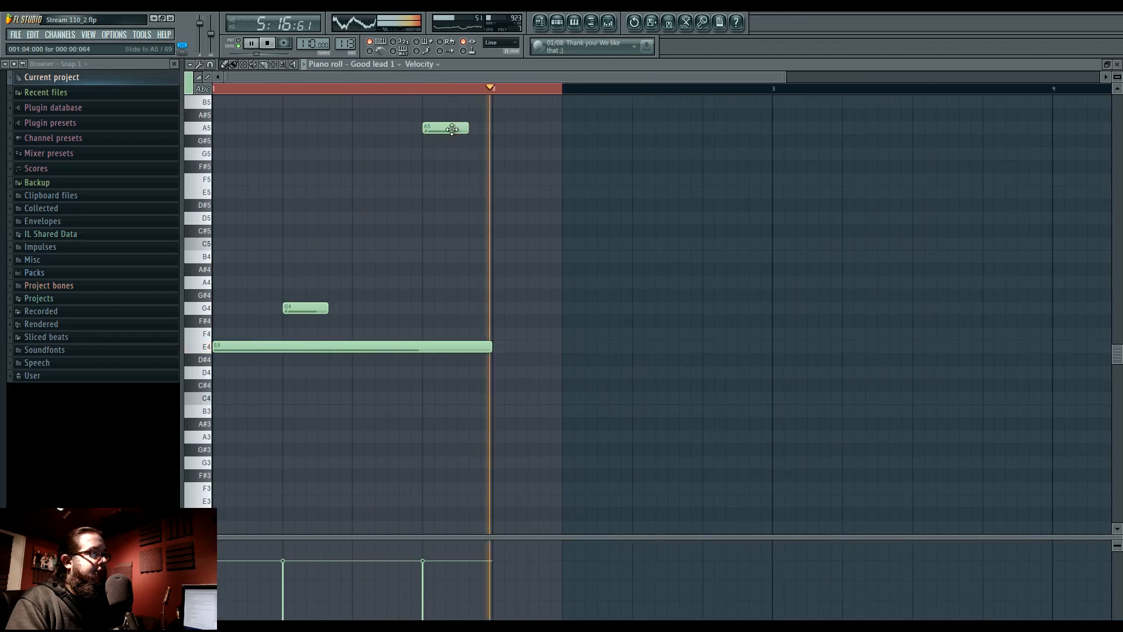
pyautogui.scroll(4, 553, 349)
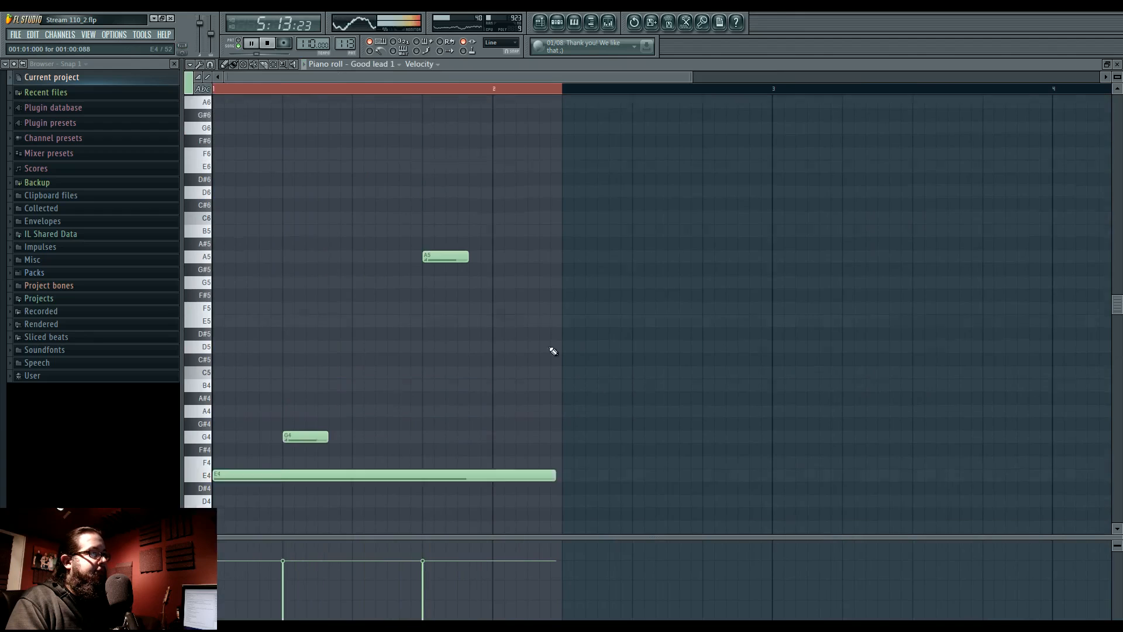
# Add a short D5 note at bar 2 of the pattern and lower the A5 note to A4.
pyautogui.moveTo(530, 219); pyautogui.dragTo(517, 218)
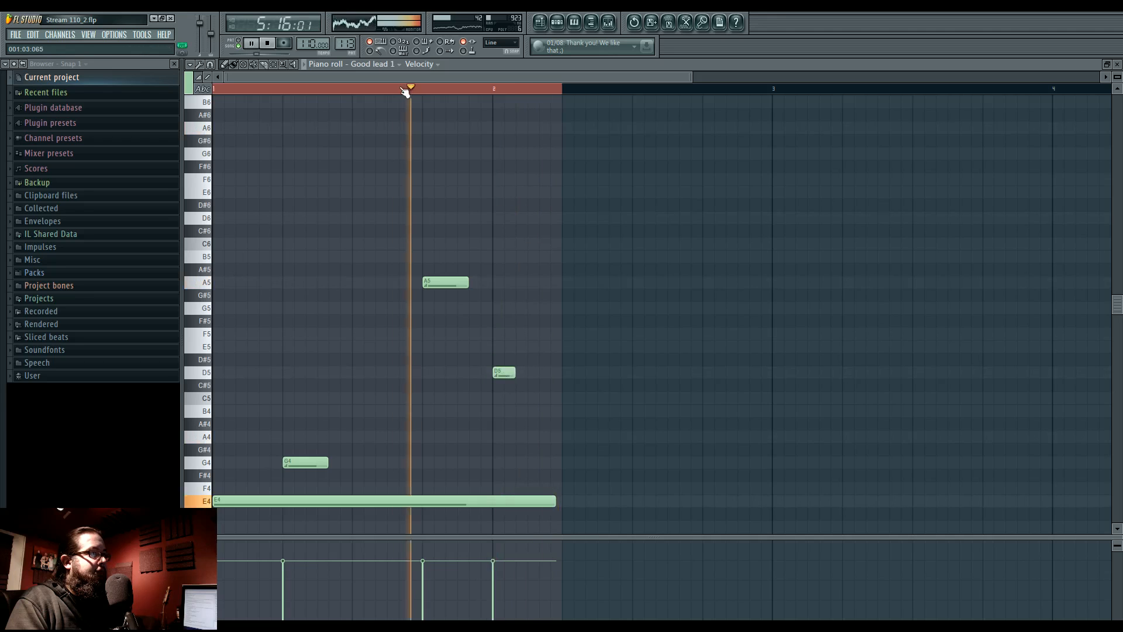
pyautogui.moveTo(436, 287); pyautogui.dragTo(436, 441)
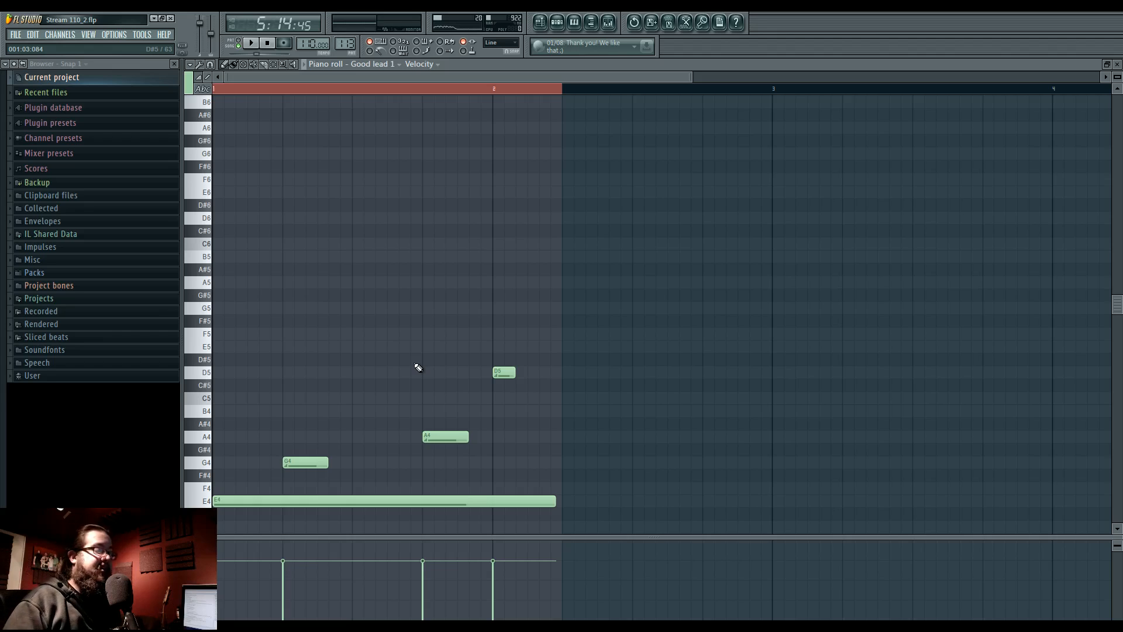
# Audition the edited Pattern 113 notes in context and return to the playlist.
pyautogui.press('space')
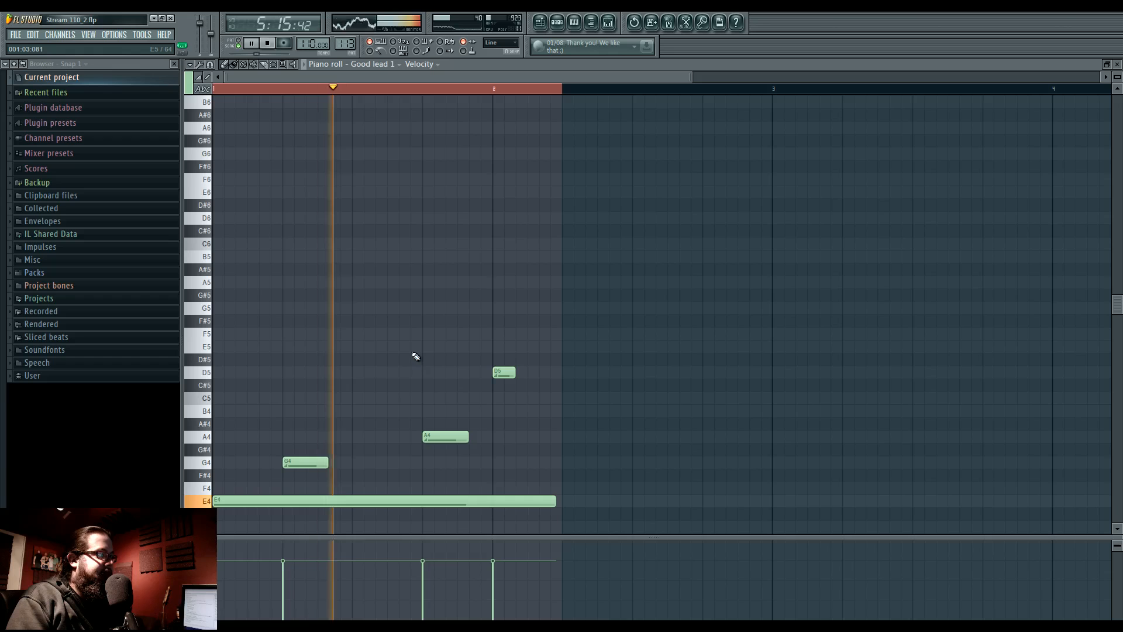
pyautogui.press('F5')
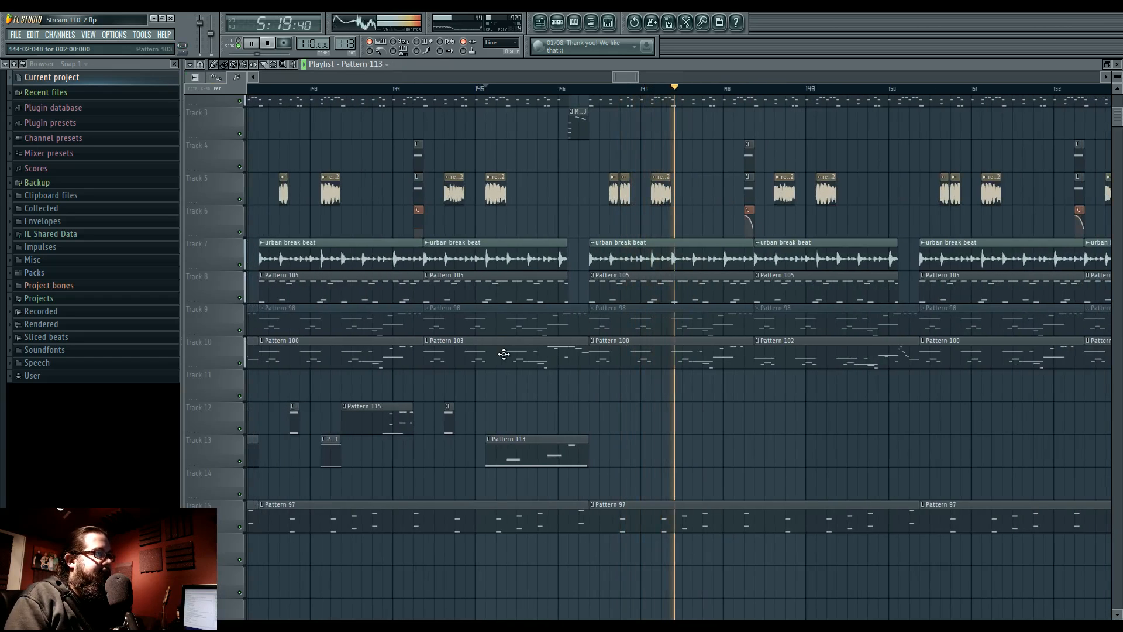
pyautogui.press('space')
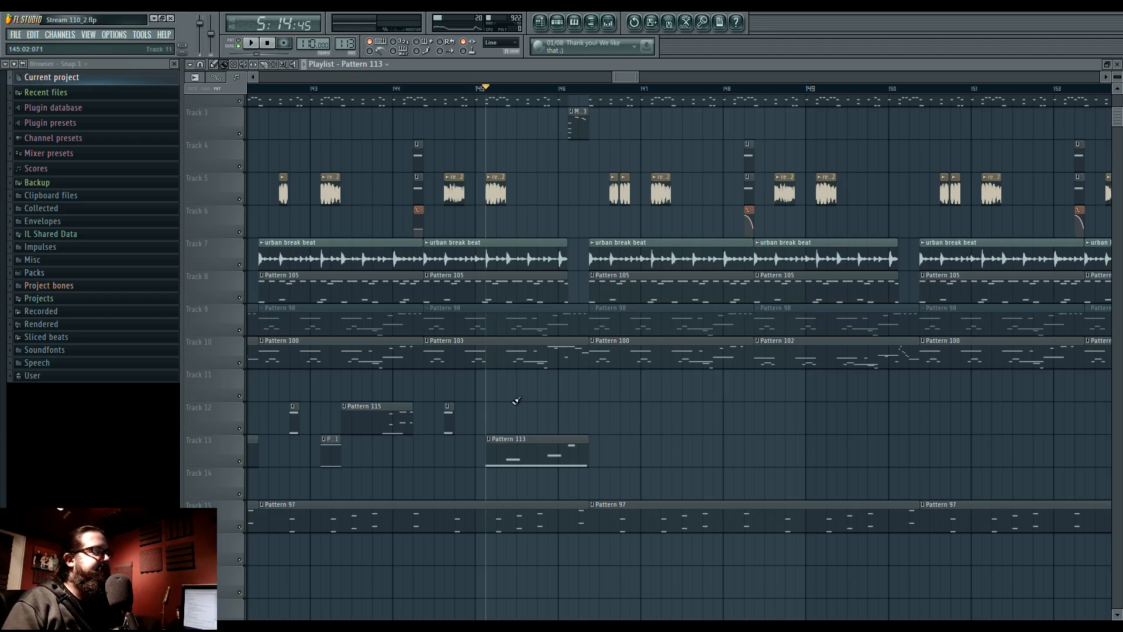
# Set the playback position to about bar 138 and play the drop through the second lead phrase.
pyautogui.scroll(-2, 516, 400)
pyautogui.scroll(-2, 664, 393)
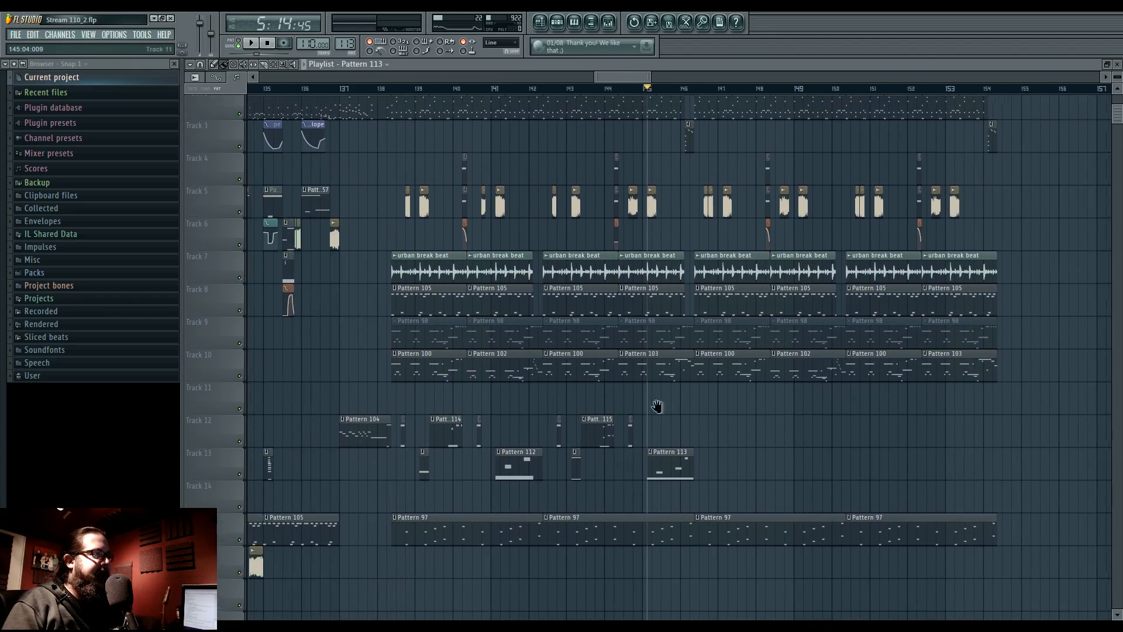
pyautogui.moveTo(657, 406); pyautogui.dragTo(632, 406)
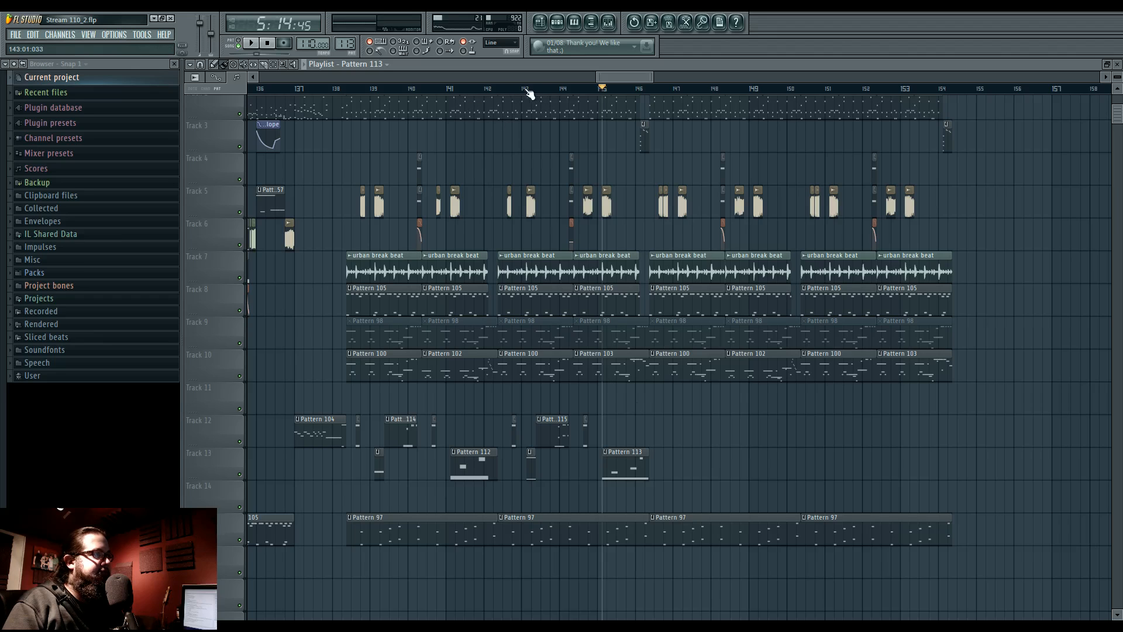
pyautogui.moveTo(367, 93); pyautogui.dragTo(334, 93)
pyautogui.press('space')
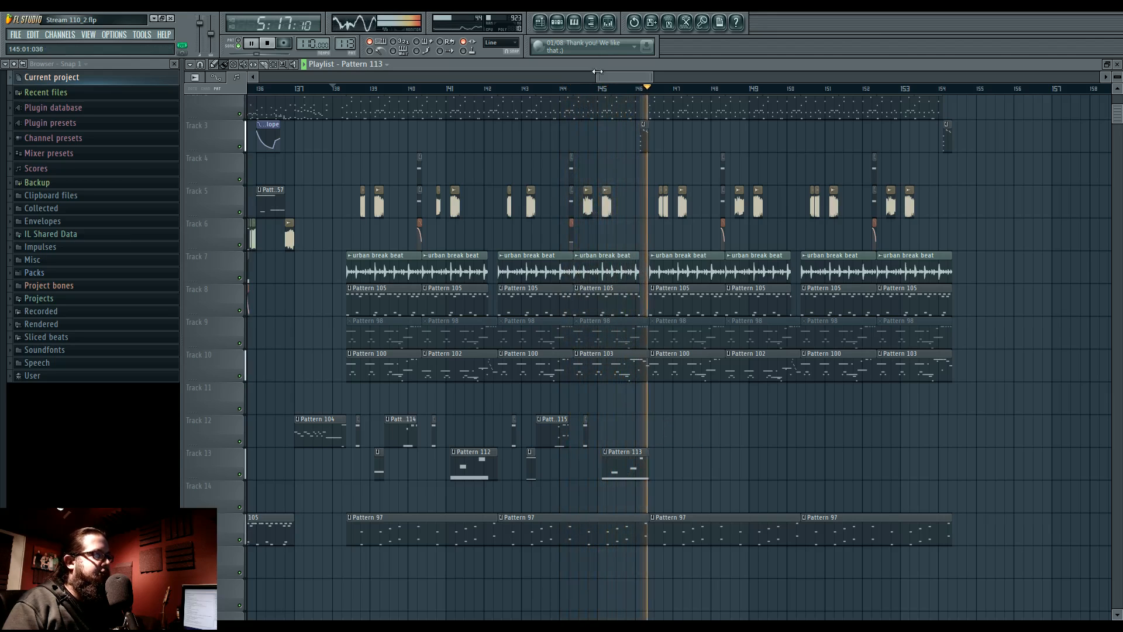
pyautogui.press('space')
# Open the Good lead 1 synth and try a raised pitch vibrato depth during playback from about bar 138.
pyautogui.press('F6')
pyautogui.click(354, 595)
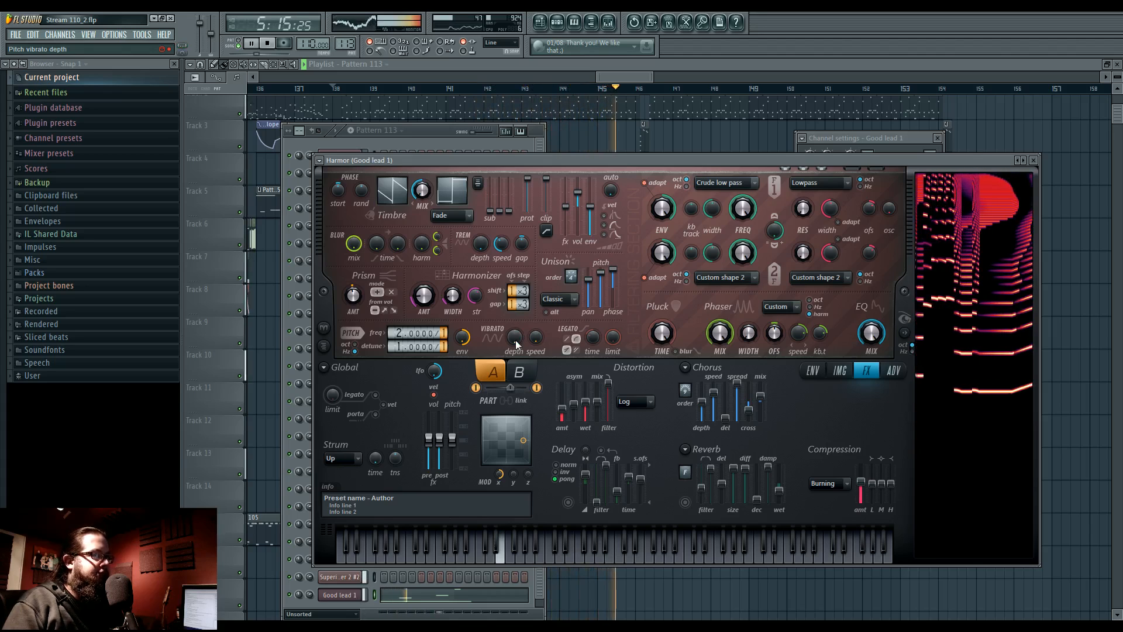
pyautogui.press('space')
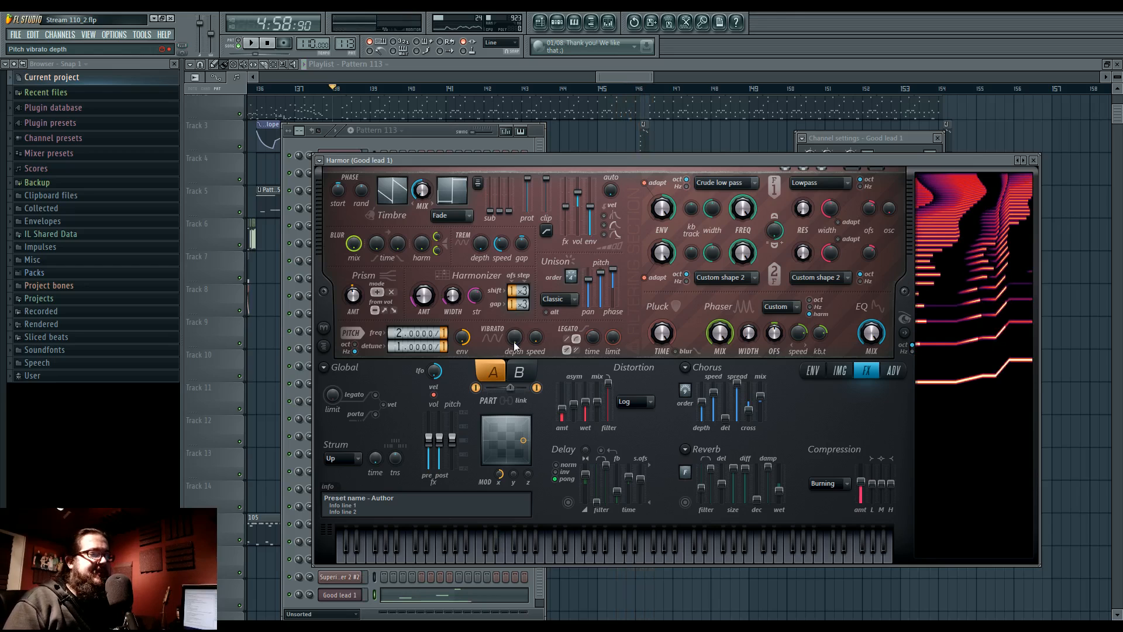
pyautogui.press('space')
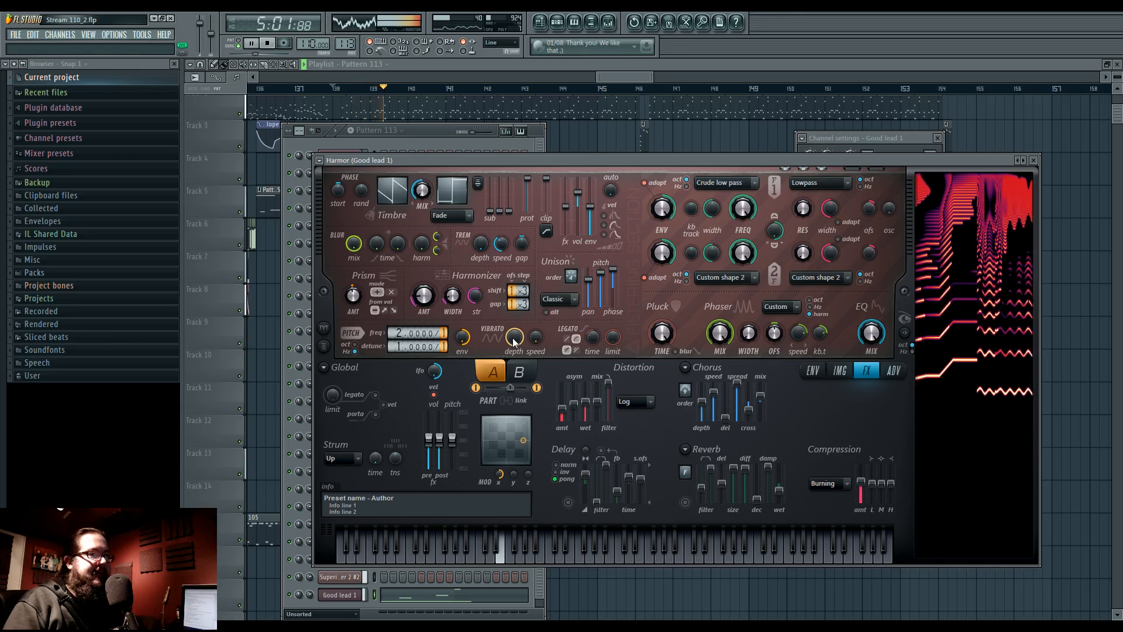
pyautogui.press('space')
# Examine the pitch vibrato depth envelopes of Harmor's parts A and B and listen to the lead.
pyautogui.click(813, 370)
pyautogui.click(564, 370)
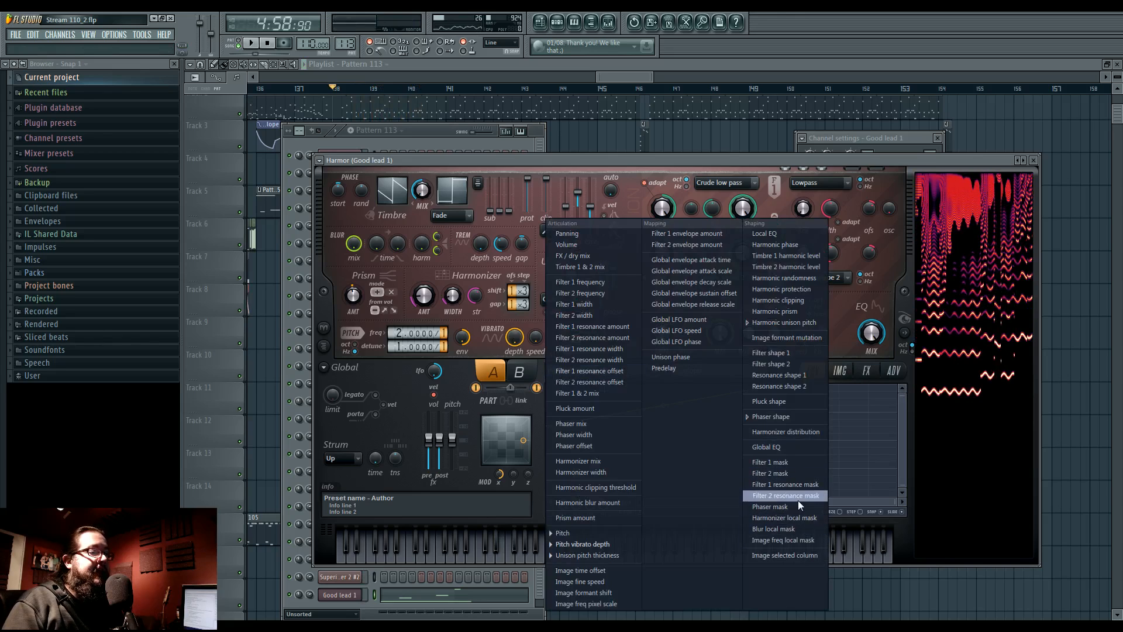
pyautogui.click(484, 378)
pyautogui.click(517, 370)
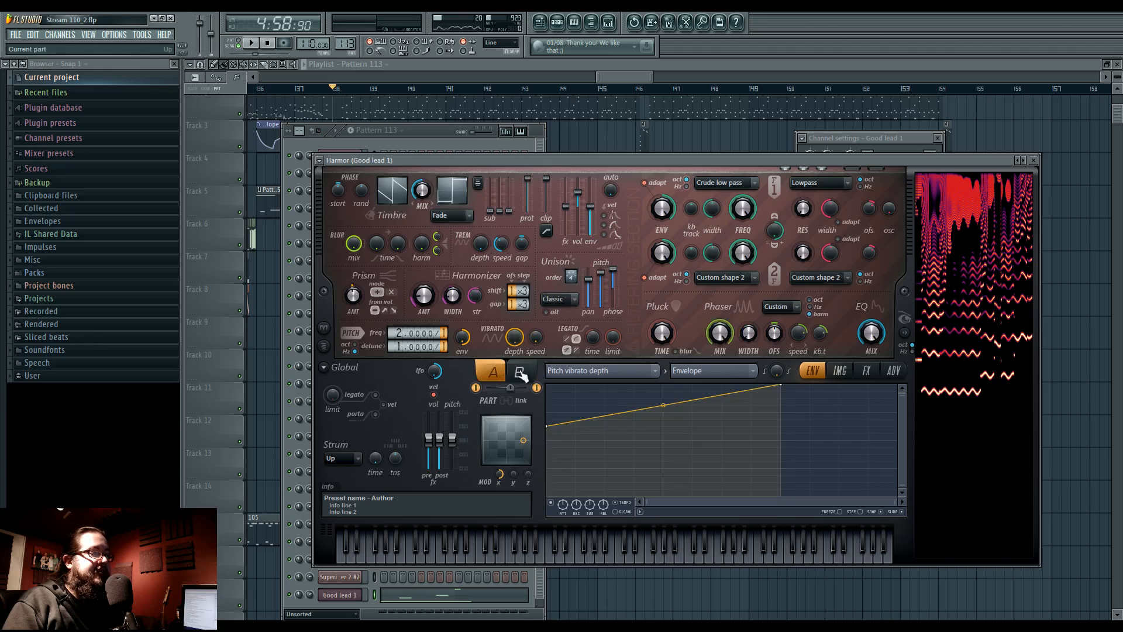
pyautogui.press('space')
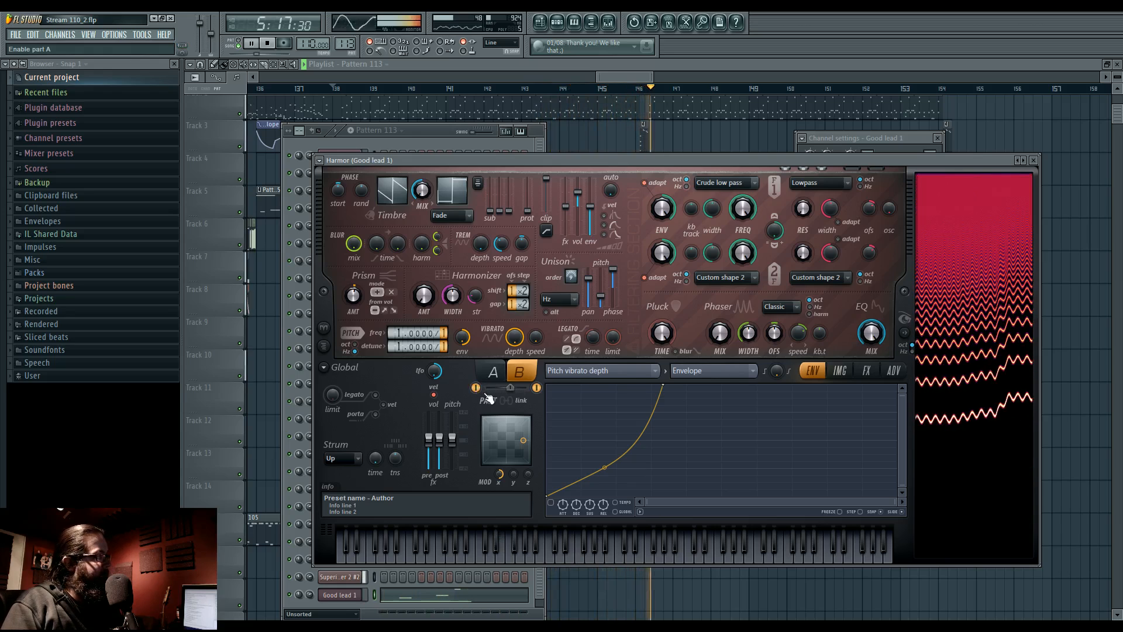
pyautogui.press('space')
# Switch between Harmor's parts A and B and reset the pitch vibrato depth in both.
pyautogui.click(505, 374)
pyautogui.click(507, 374)
pyautogui.click(509, 375)
pyautogui.click(508, 374)
pyautogui.click(509, 375)
pyautogui.click(511, 374)
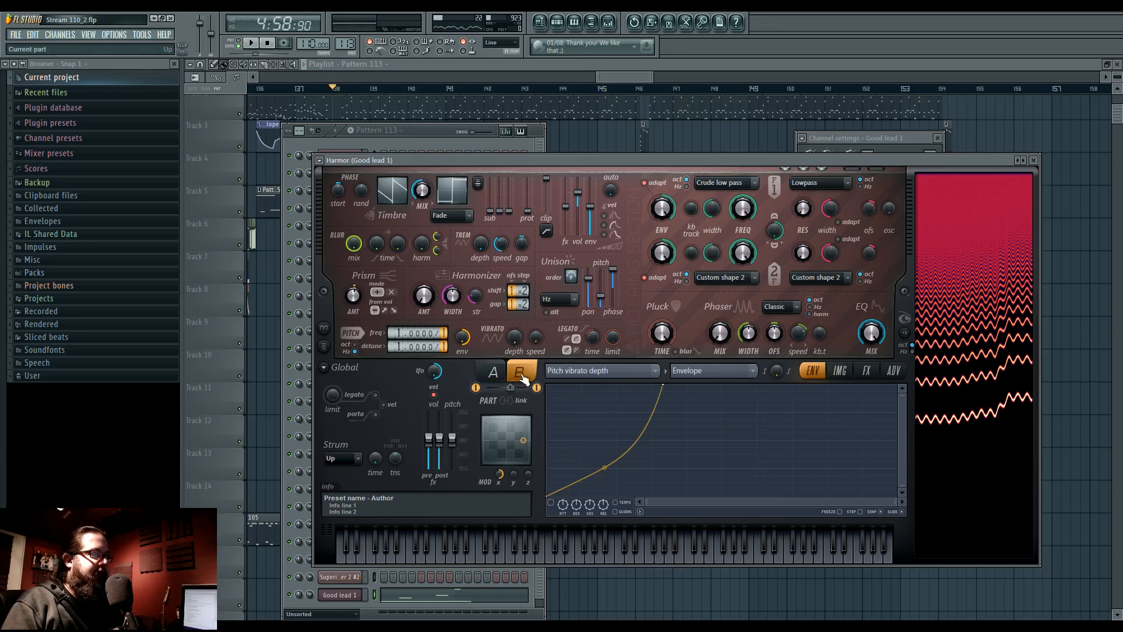
pyautogui.click(520, 377)
# Select the playlist time range from bar 137 to shortly after bar 154.
pyautogui.moveTo(606, 76); pyautogui.dragTo(608, 76)
pyautogui.moveTo(304, 95); pyautogui.dragTo(959, 111)
pyautogui.scroll(-1, 655, 223)
pyautogui.scroll(-3, 655, 223)
# Flatten the Modulation X mapping of Good lead 1's part A pitch vibrato depth at 50%.
pyautogui.click(559, 23)
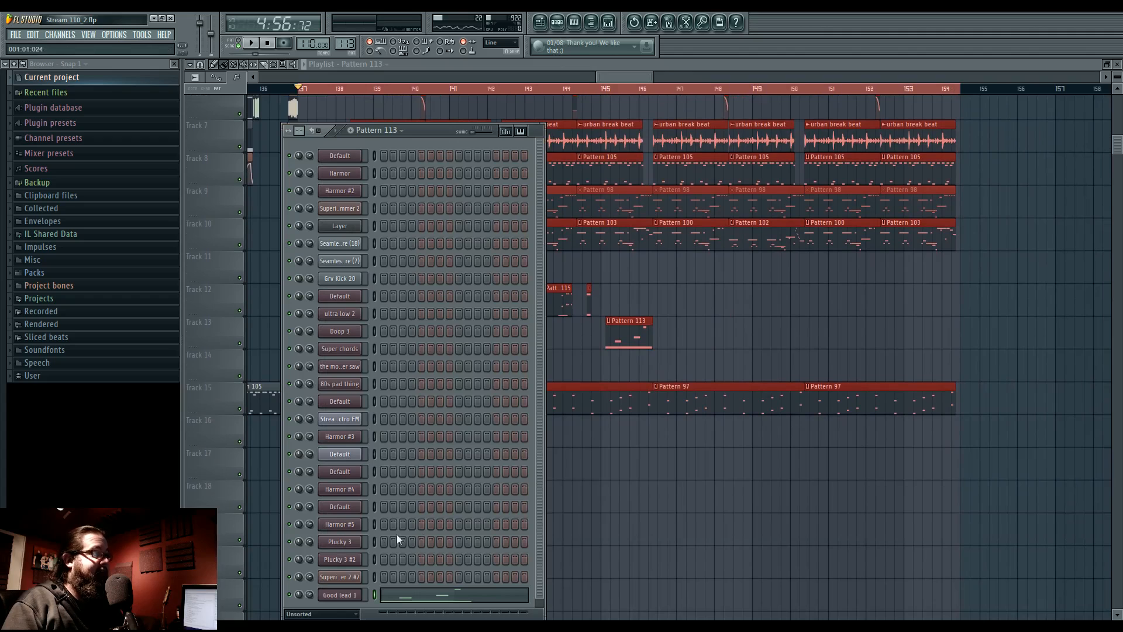
pyautogui.click(355, 595)
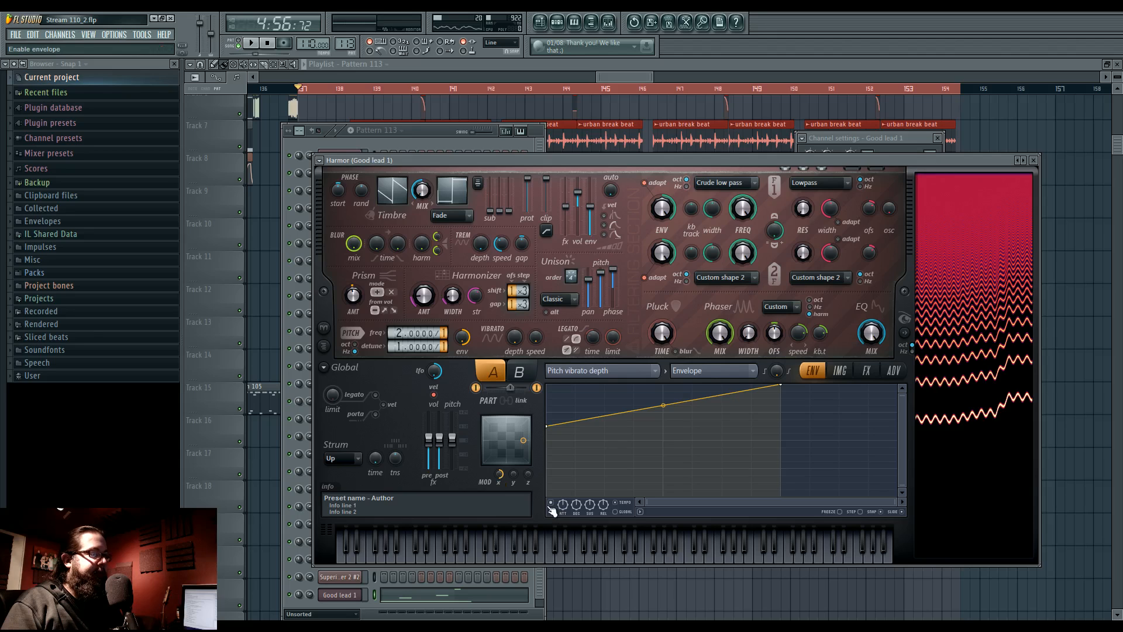
pyautogui.click(599, 373)
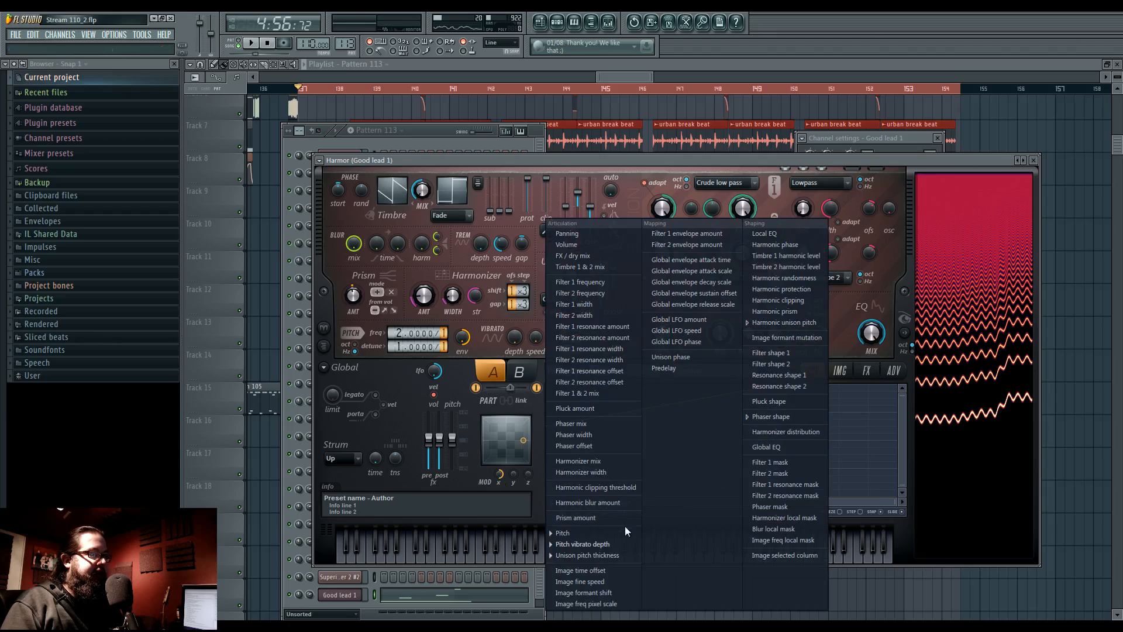
pyautogui.click(624, 544)
pyautogui.click(702, 372)
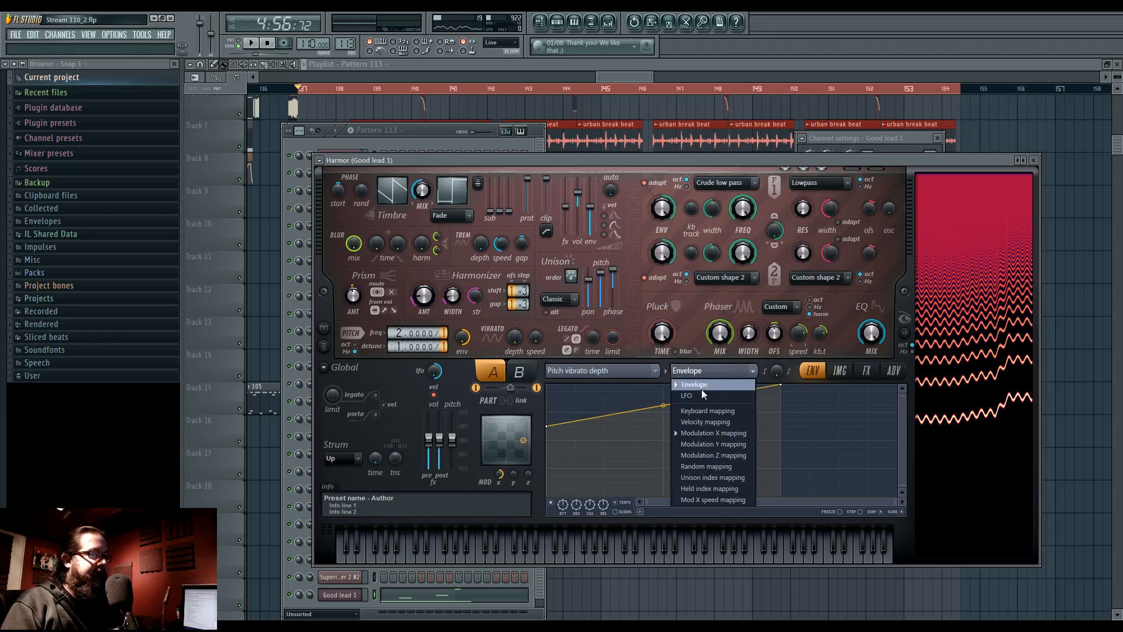
pyautogui.click(708, 433)
pyautogui.moveTo(899, 388); pyautogui.dragTo(899, 439)
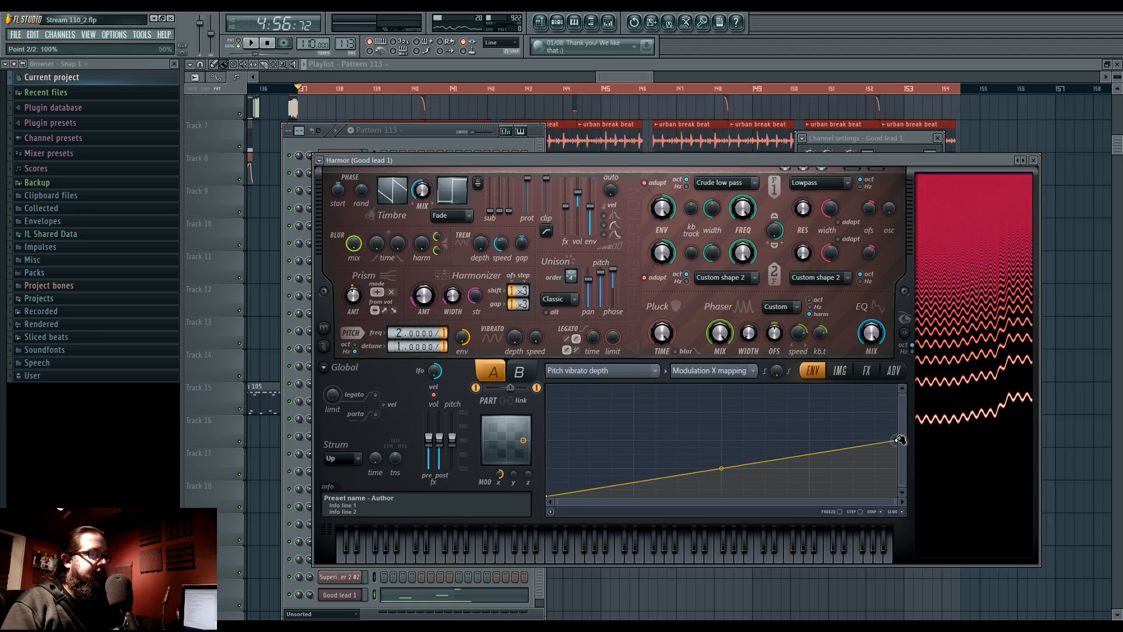
pyautogui.moveTo(549, 497); pyautogui.dragTo(553, 442)
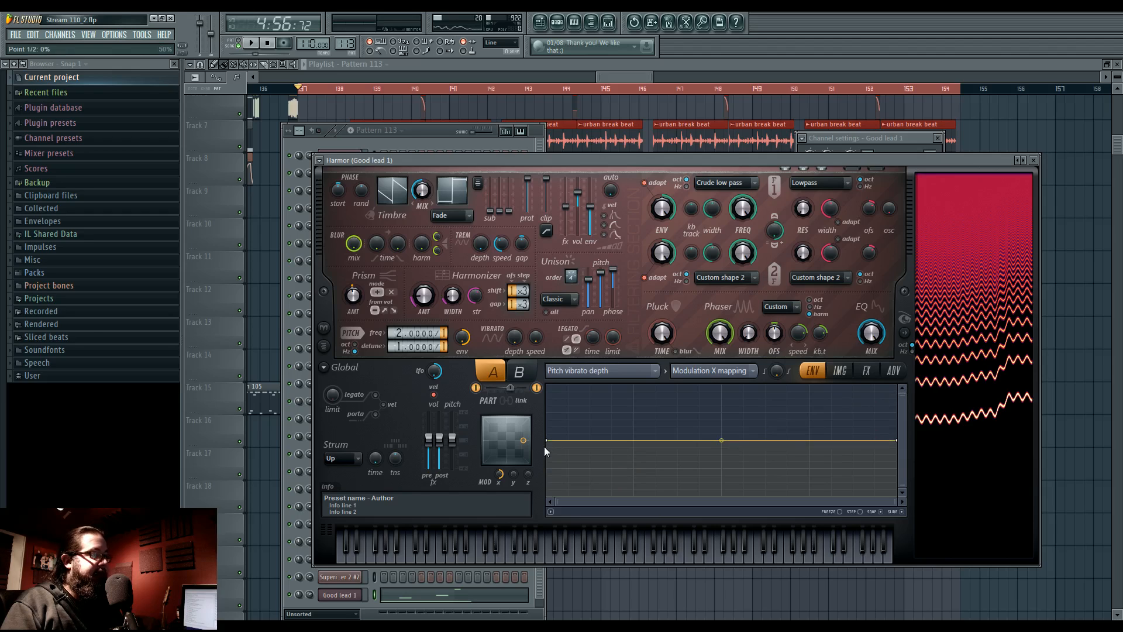
# Centre Harmor's Modulation X control and audition the selected section from bar 137.
pyautogui.moveTo(498, 472); pyautogui.dragTo(501, 474)
pyautogui.press('space')
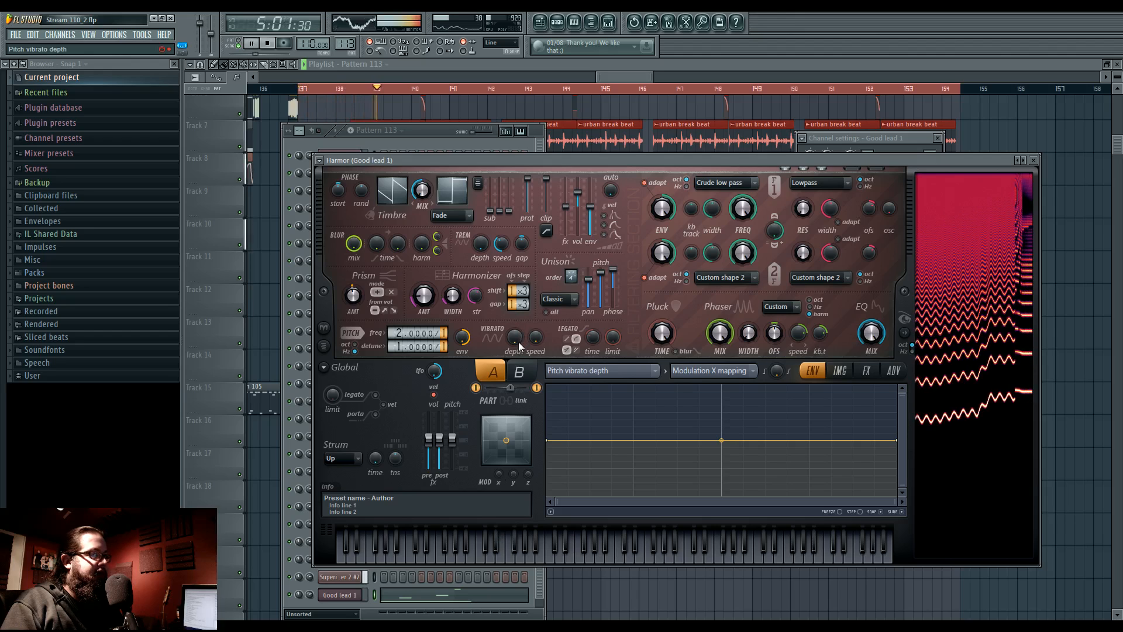
pyautogui.click(271, 322)
pyautogui.scroll(3, 276, 322)
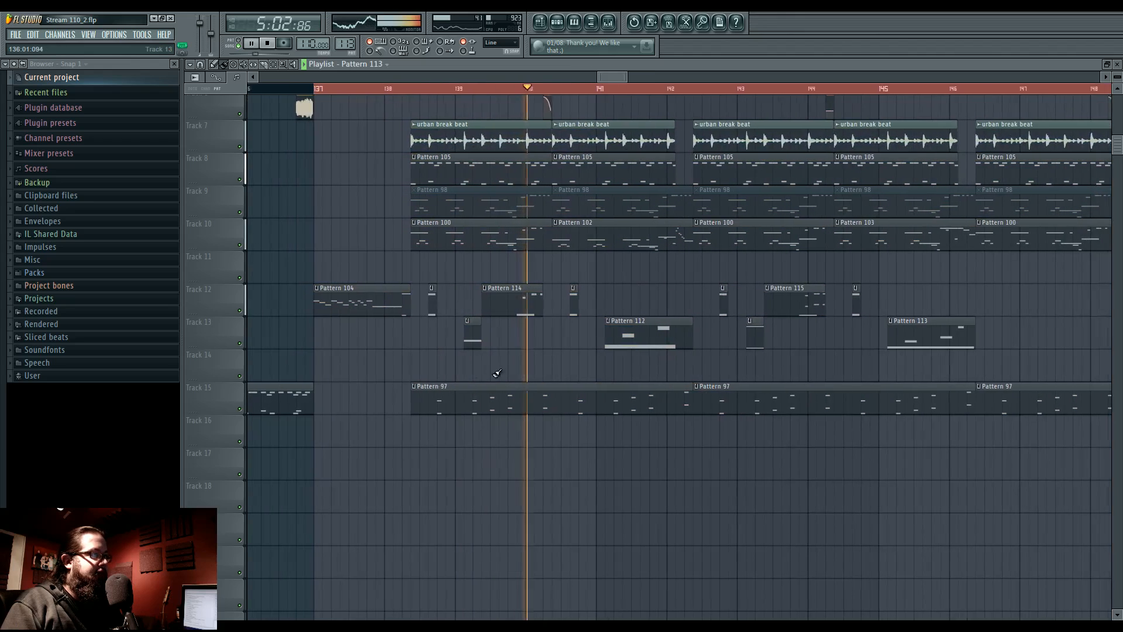
pyautogui.press('space')
pyautogui.press('space')
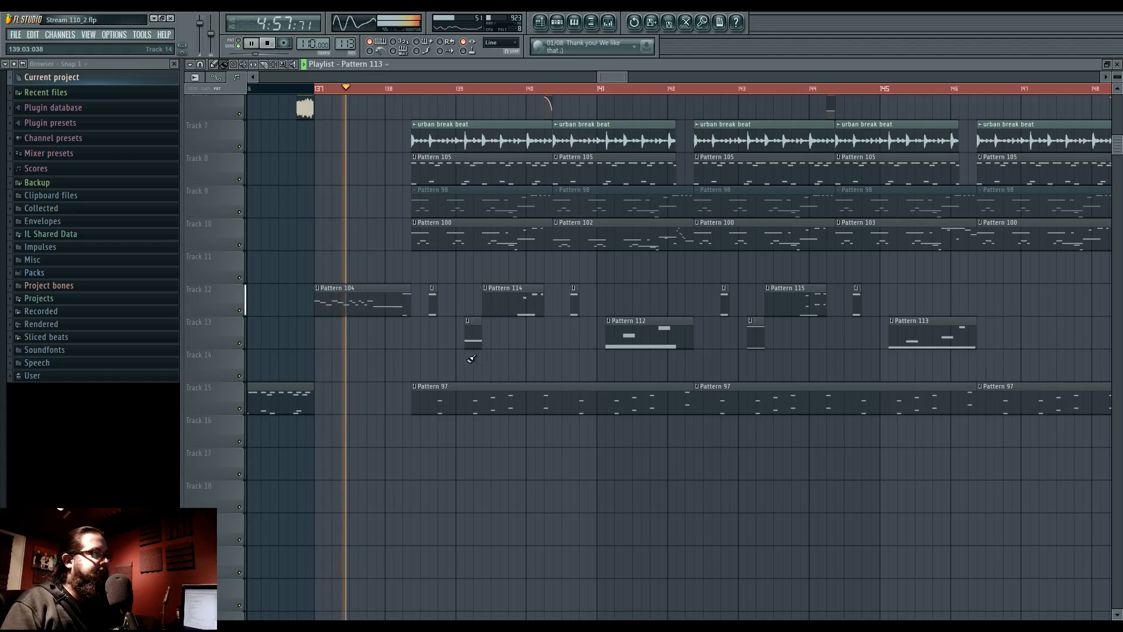
pyautogui.scroll(2, 460, 356)
pyautogui.scroll(2, 460, 356)
pyautogui.press('space')
pyautogui.scroll(-7, 460, 355)
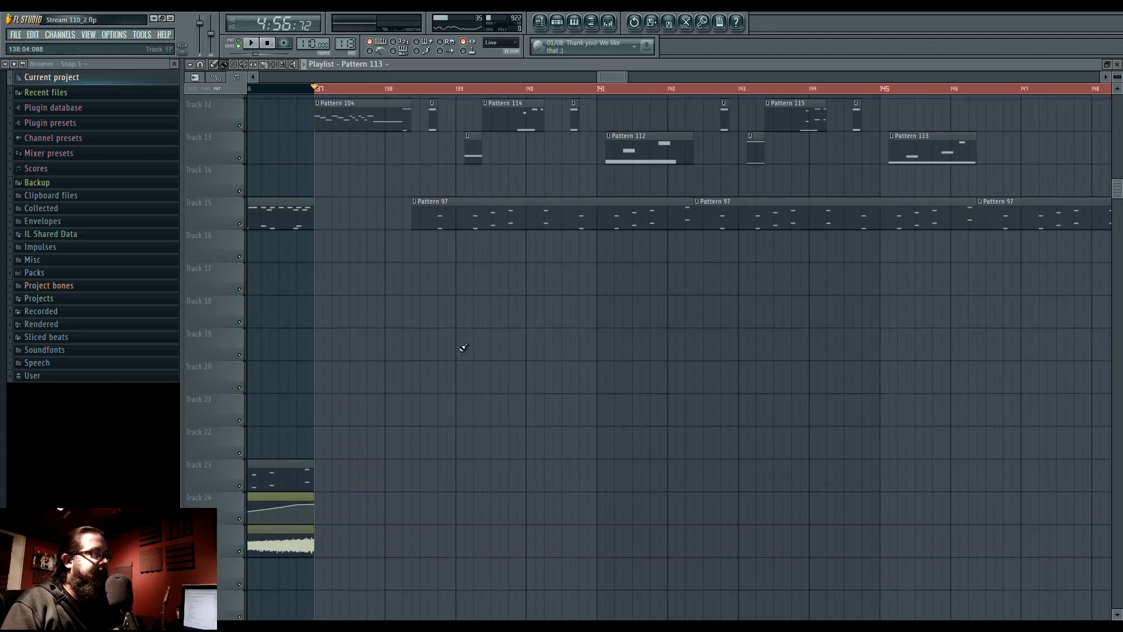
# Reopen Good lead 1 and create an automation clip for part A's pitch vibrato depth.
pyautogui.click(556, 22)
pyautogui.click(340, 595)
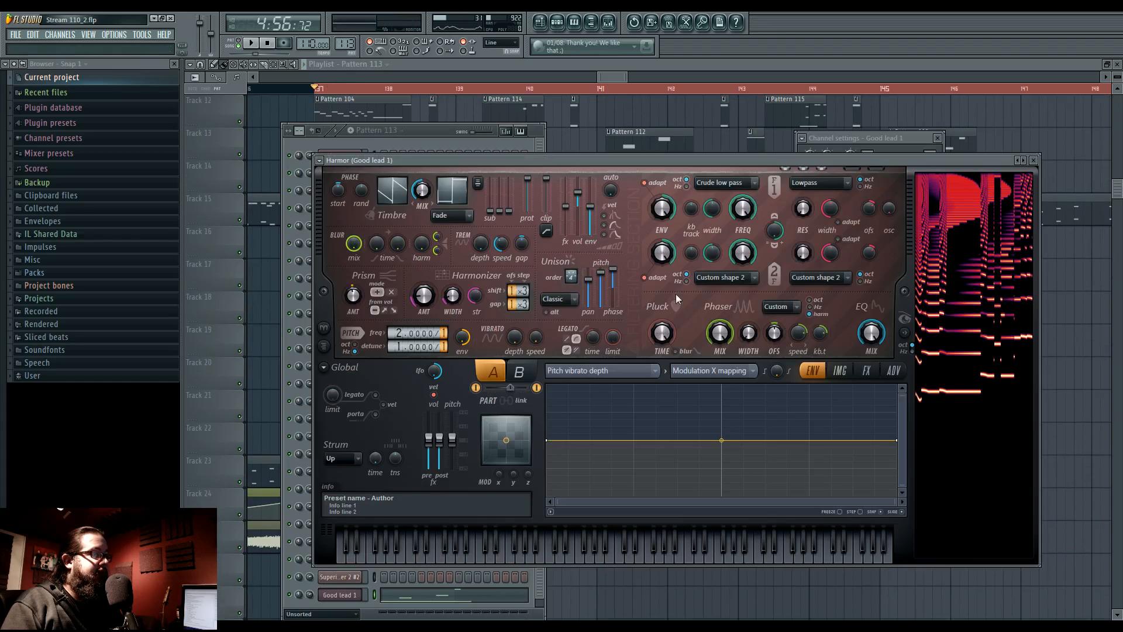
pyautogui.rightClick(517, 346)
pyautogui.click(564, 444)
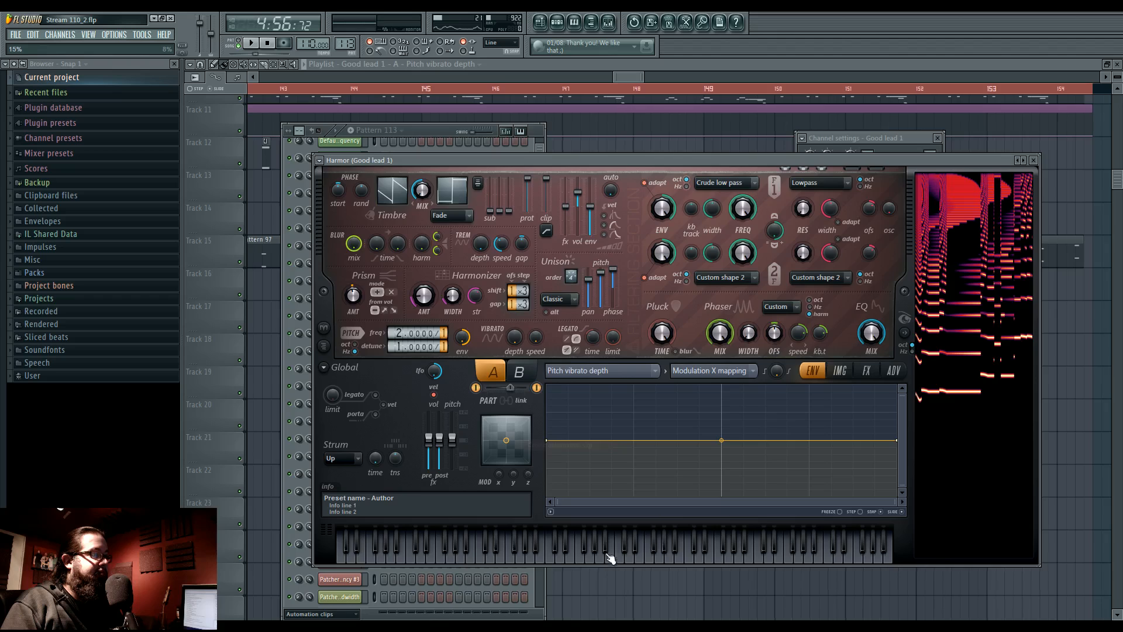
pyautogui.click(606, 572)
# Move the pitch vibrato depth automation clip from track 11 to track 17, keeping its start at bar 137.
pyautogui.scroll(2, 386, 338)
pyautogui.moveTo(418, 350); pyautogui.dragTo(735, 432)
pyautogui.scroll(1, 395, 423)
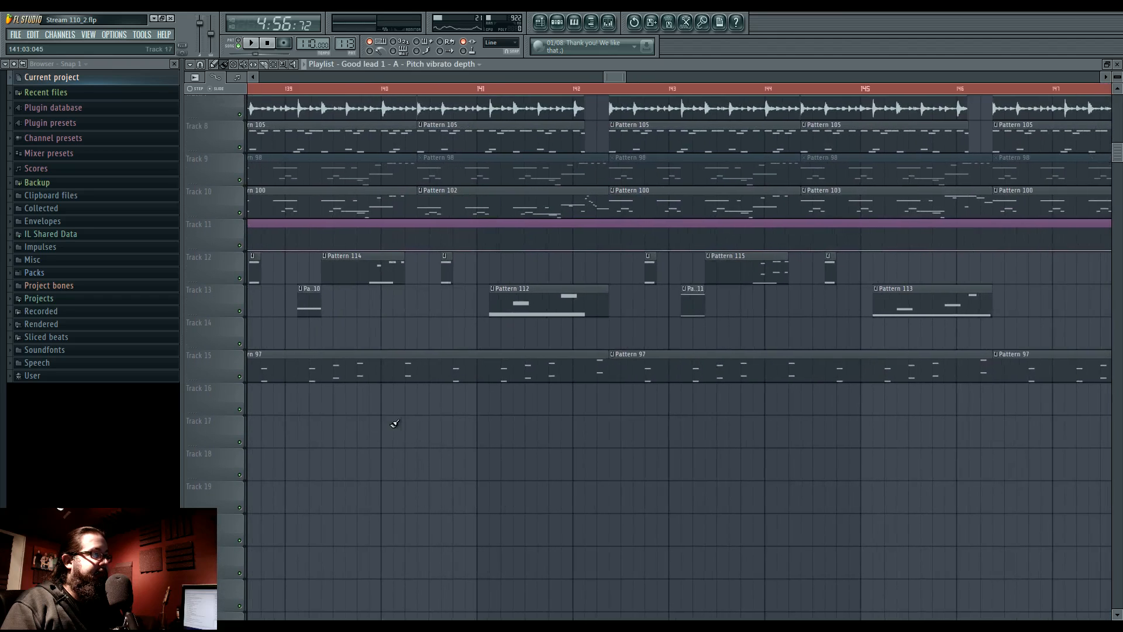
pyautogui.scroll(2, 396, 423)
pyautogui.moveTo(386, 243); pyautogui.dragTo(389, 457)
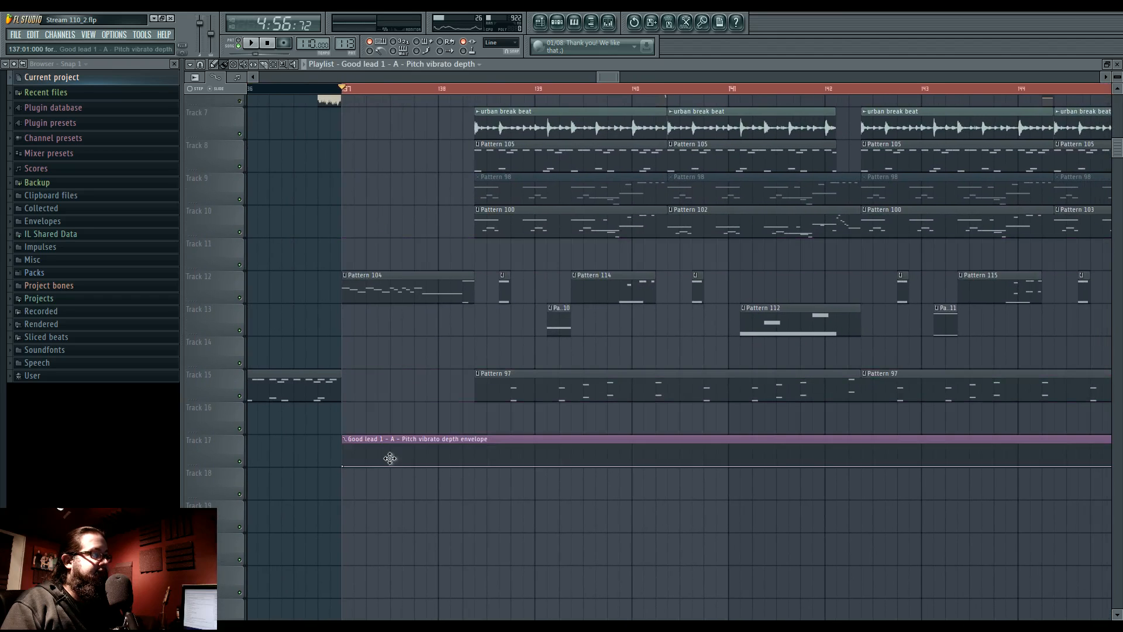
# Shape the vibrato automation into a high plateau spanning only the Pattern 110 clip after bar 139, dropping to zero at its end, and play it.
pyautogui.scroll(3, 546, 331)
pyautogui.rightClick(555, 456)
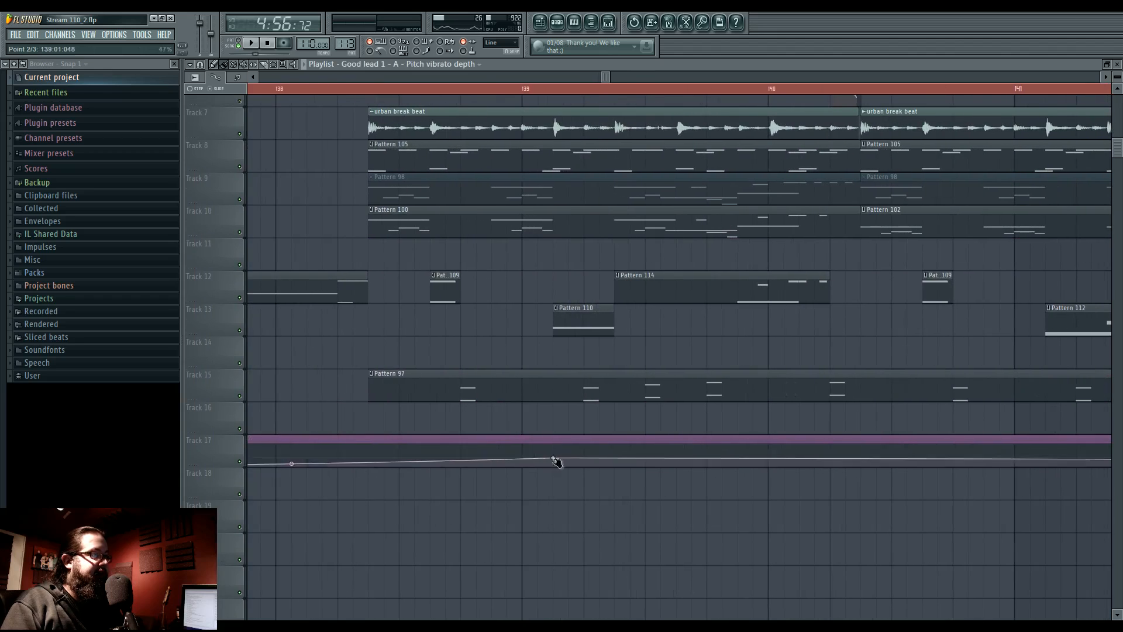
pyautogui.rightClick(555, 446)
pyautogui.rightClick(612, 453)
pyautogui.moveTo(613, 454); pyautogui.dragTo(614, 466)
pyautogui.press('space')
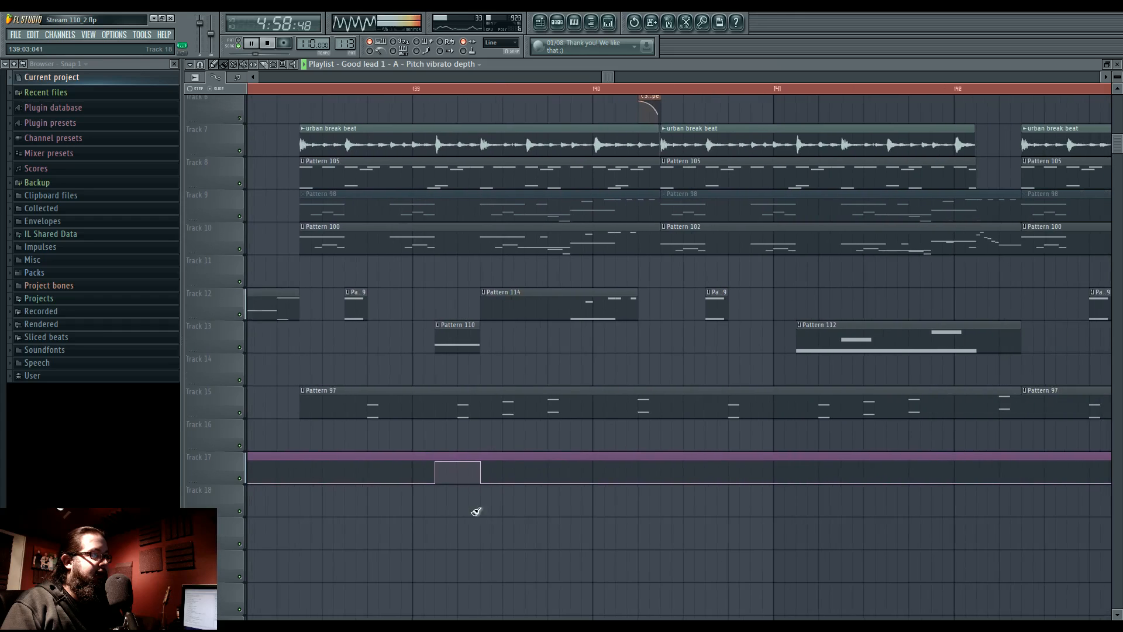
# Add a vibrato ramp rising from the start of the Pattern 112 clip after bar 141 to its long note's end, and audition it.
pyautogui.scroll(-2, 526, 512)
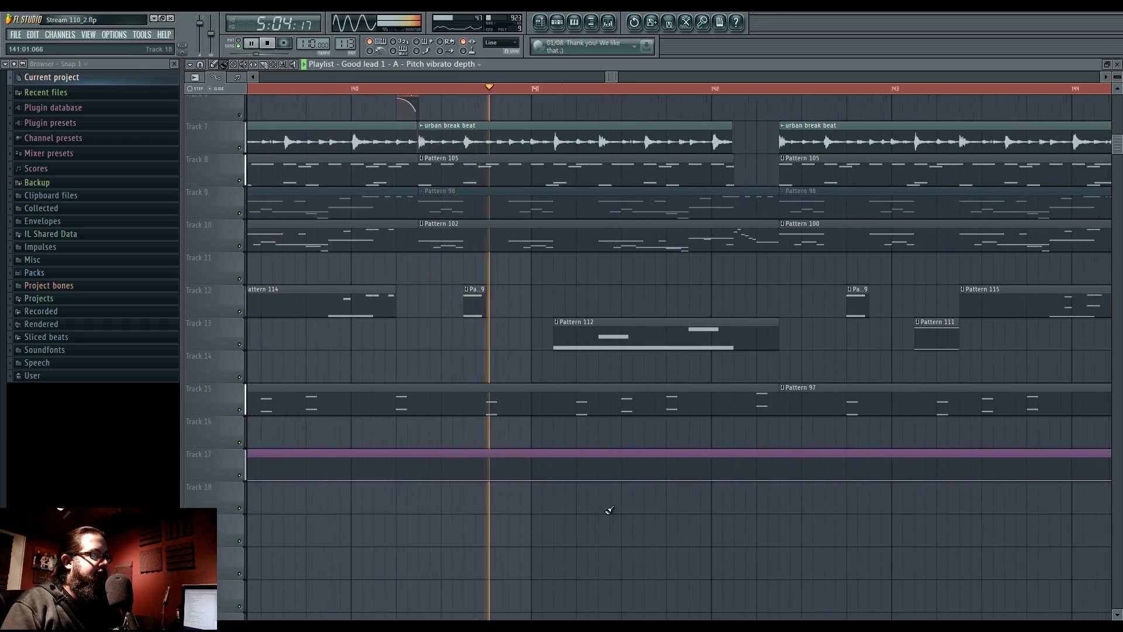
pyautogui.rightClick(546, 477)
pyautogui.press('space')
pyautogui.rightClick(727, 468)
pyautogui.moveTo(728, 469); pyautogui.dragTo(724, 450)
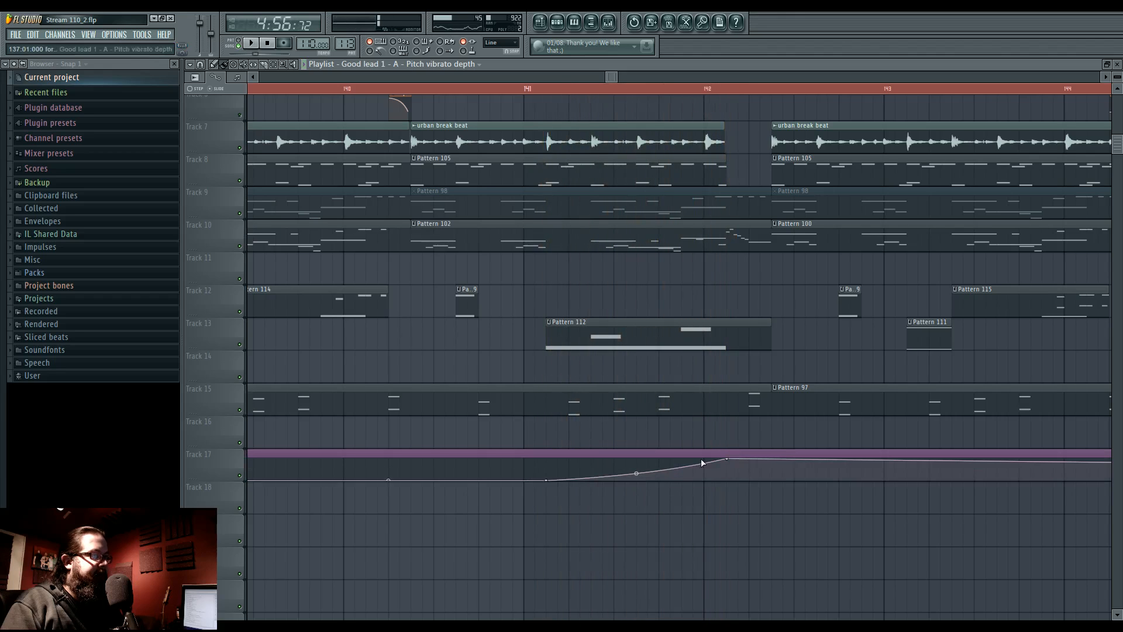
pyautogui.press('space')
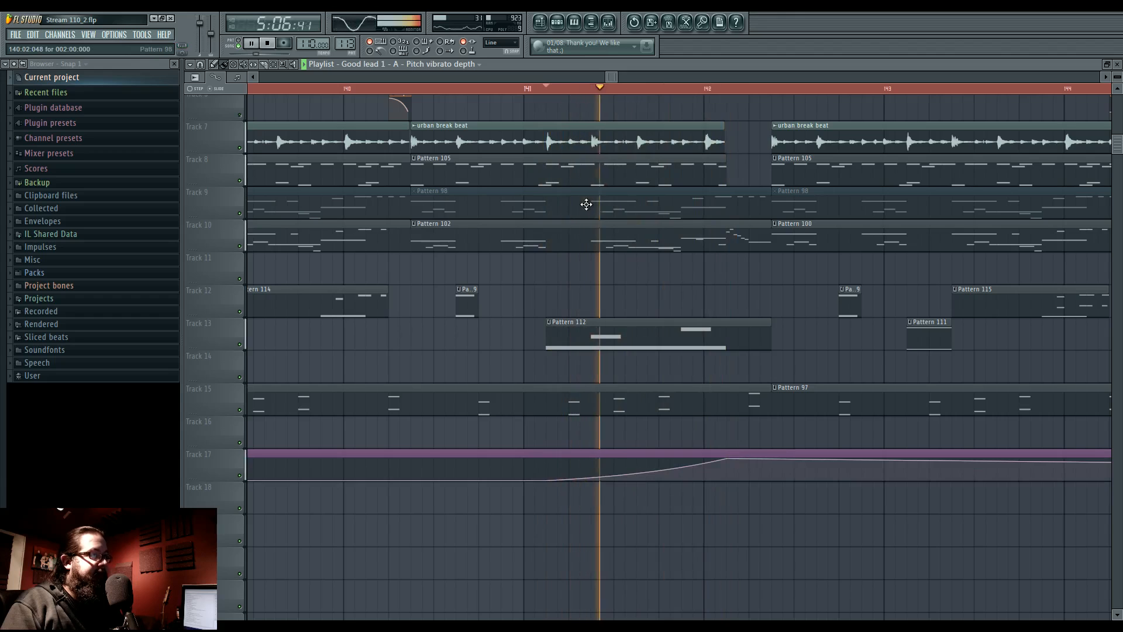
pyautogui.press('space')
# Filter the channel list back to the unsorted channels and open the Good lead 1 synth.
pyautogui.click(575, 29)
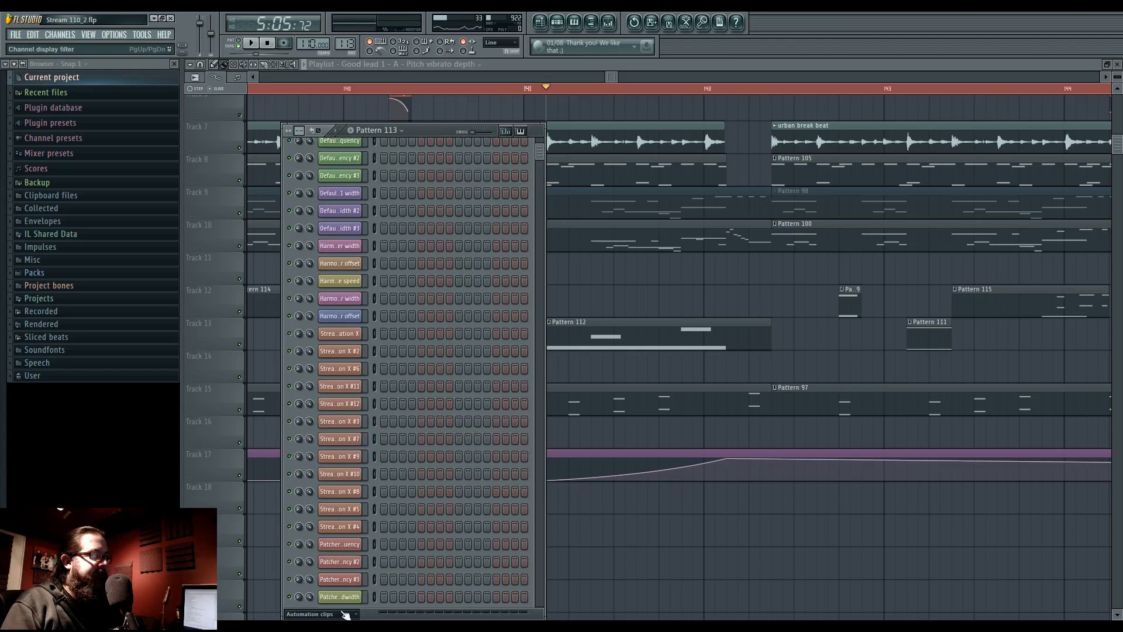
pyautogui.click(346, 614)
pyautogui.click(344, 604)
pyautogui.press('space')
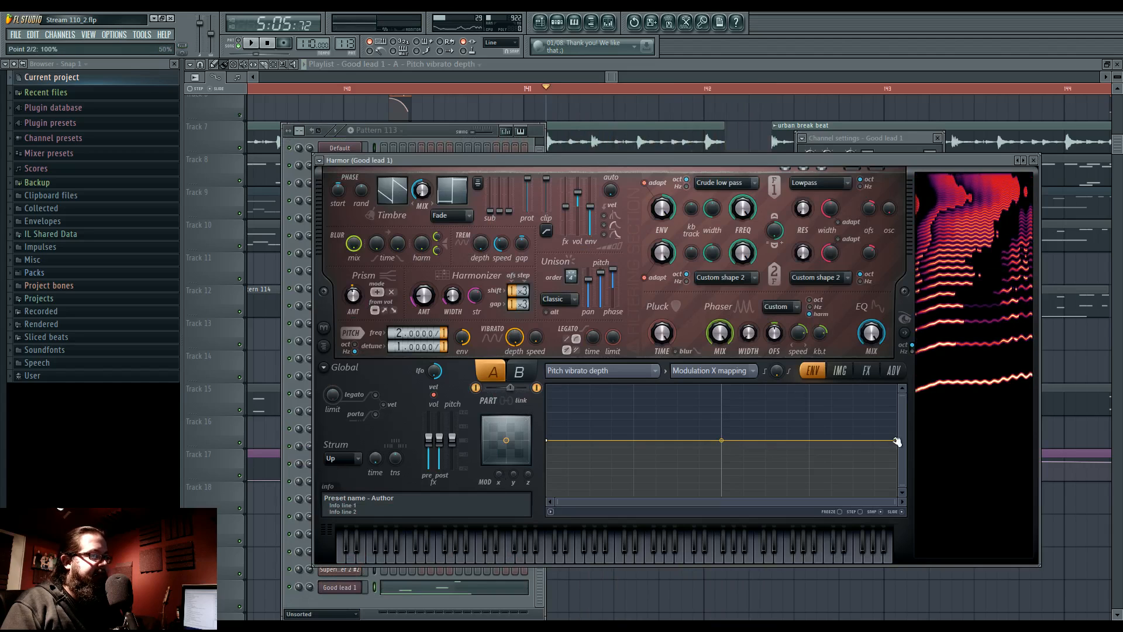
# Raise both ends of the Modulation X mapping for part A's pitch vibrato depth to maximum and audition the lead.
pyautogui.moveTo(897, 442); pyautogui.dragTo(897, 385)
pyautogui.moveTo(550, 442); pyautogui.dragTo(551, 384)
pyautogui.press('space')
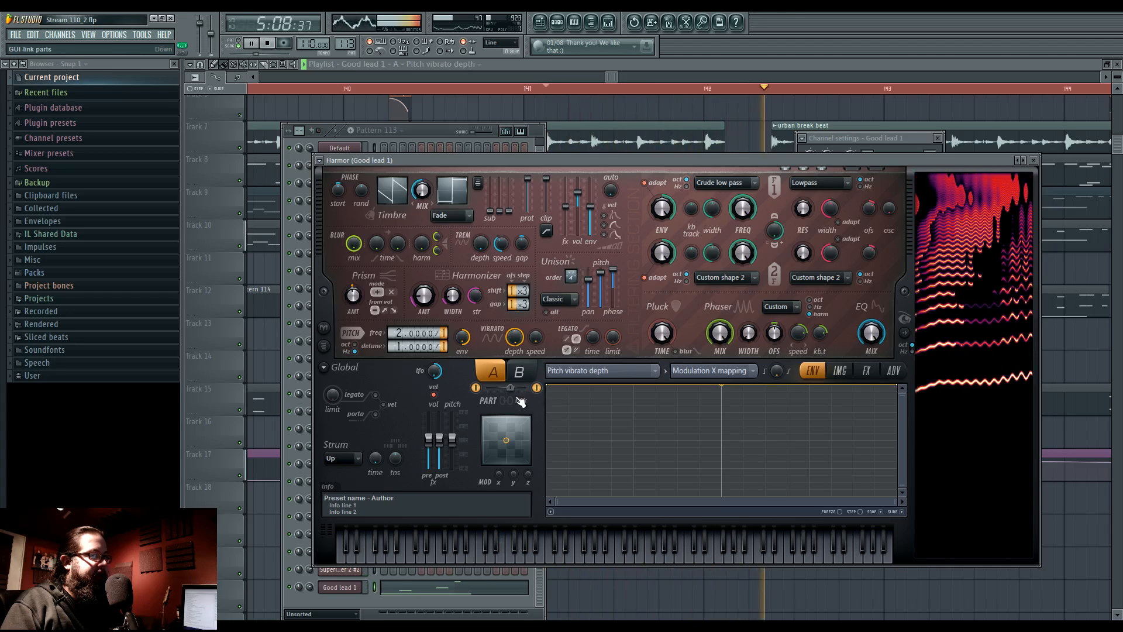
# Shape the vibrato automation to fall to zero after Pattern 112, peak briefly at Pattern 111 and rise slightly toward Pattern 115's end.
pyautogui.press('space')
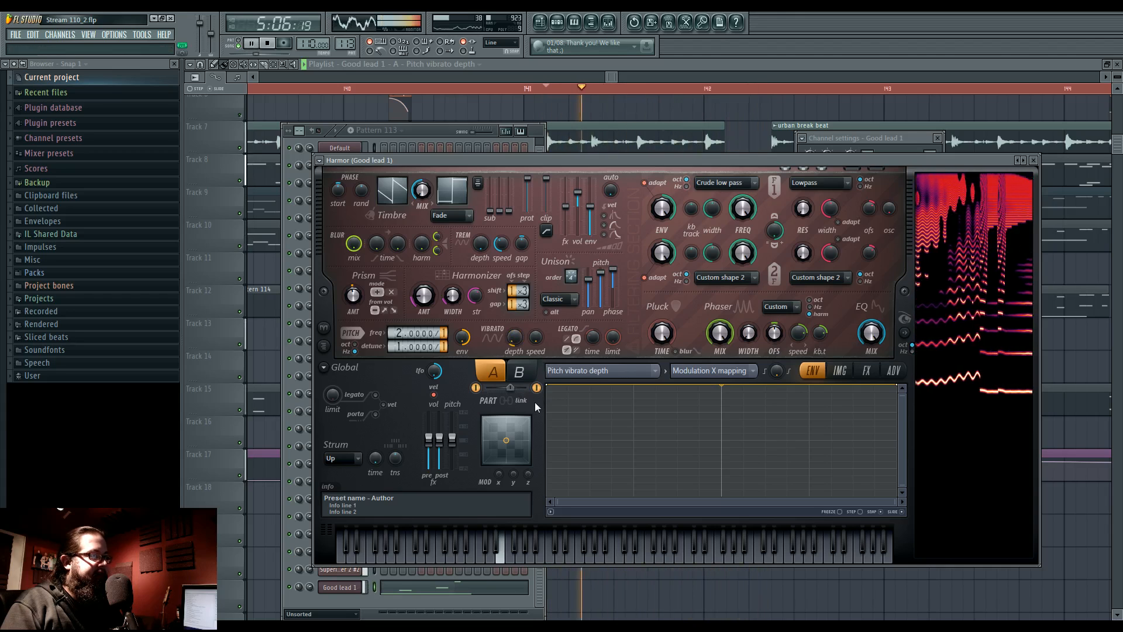
pyautogui.moveTo(782, 518); pyautogui.dragTo(528, 516)
pyautogui.scroll(-1, 528, 517)
pyautogui.scroll(-1, 527, 516)
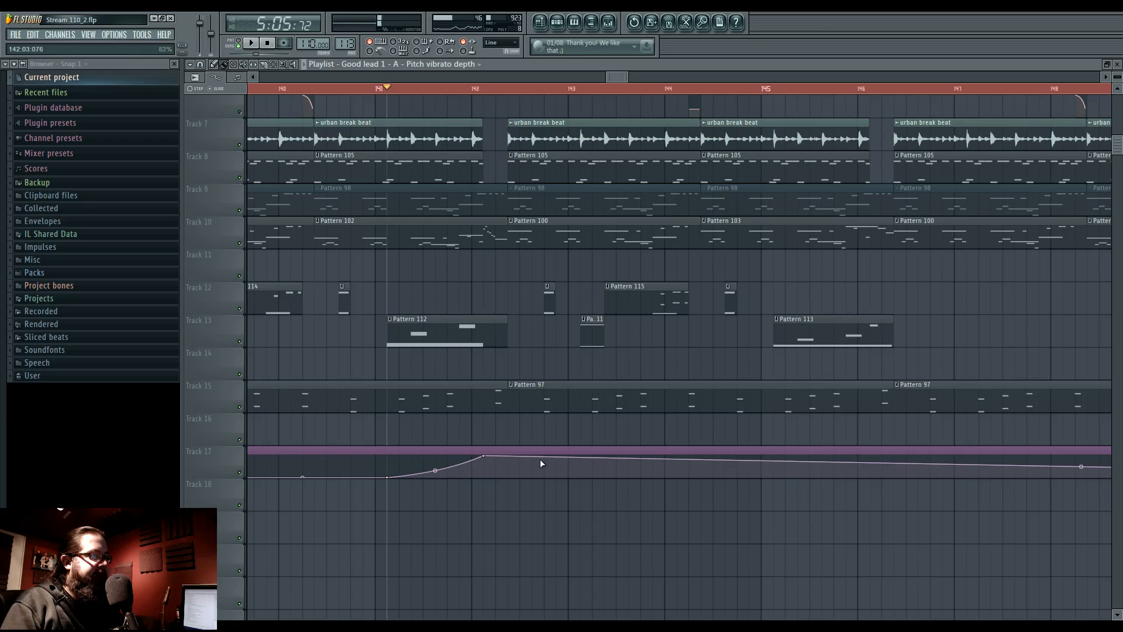
pyautogui.moveTo(547, 460); pyautogui.dragTo(654, 479)
pyautogui.rightClick(582, 471)
pyautogui.rightClick(606, 465)
pyautogui.rightClick(652, 466)
pyautogui.rightClick(691, 470)
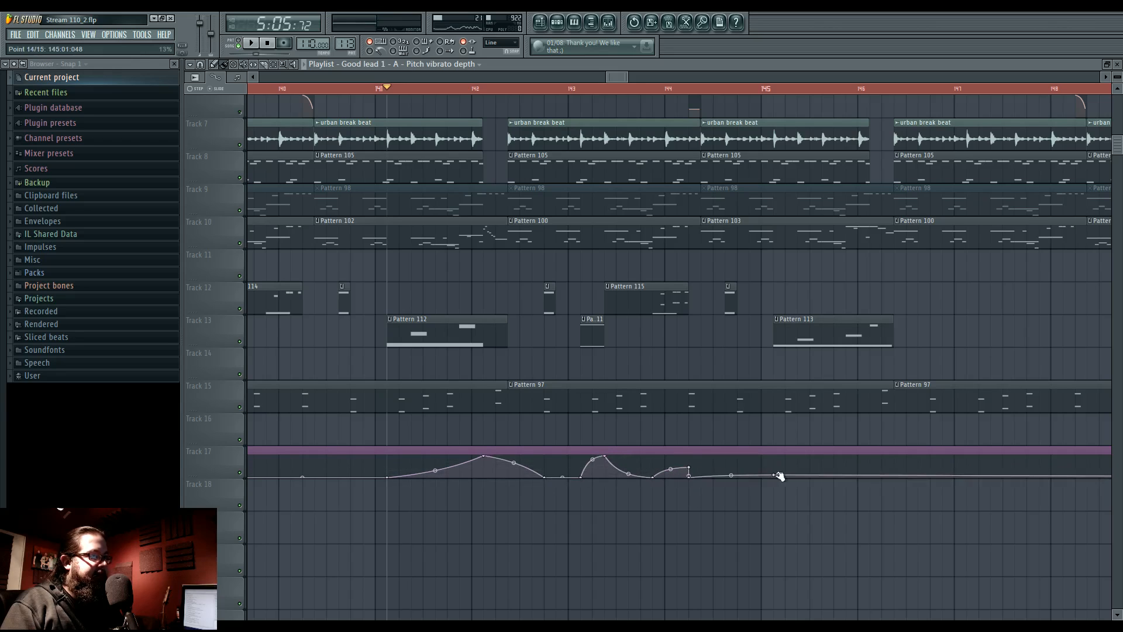
# Add a curved vibrato rise across the Pattern 113 clip after bar 145, dropping to zero at its end, and play it.
pyautogui.rightClick(893, 472)
pyautogui.moveTo(893, 471); pyautogui.dragTo(895, 440)
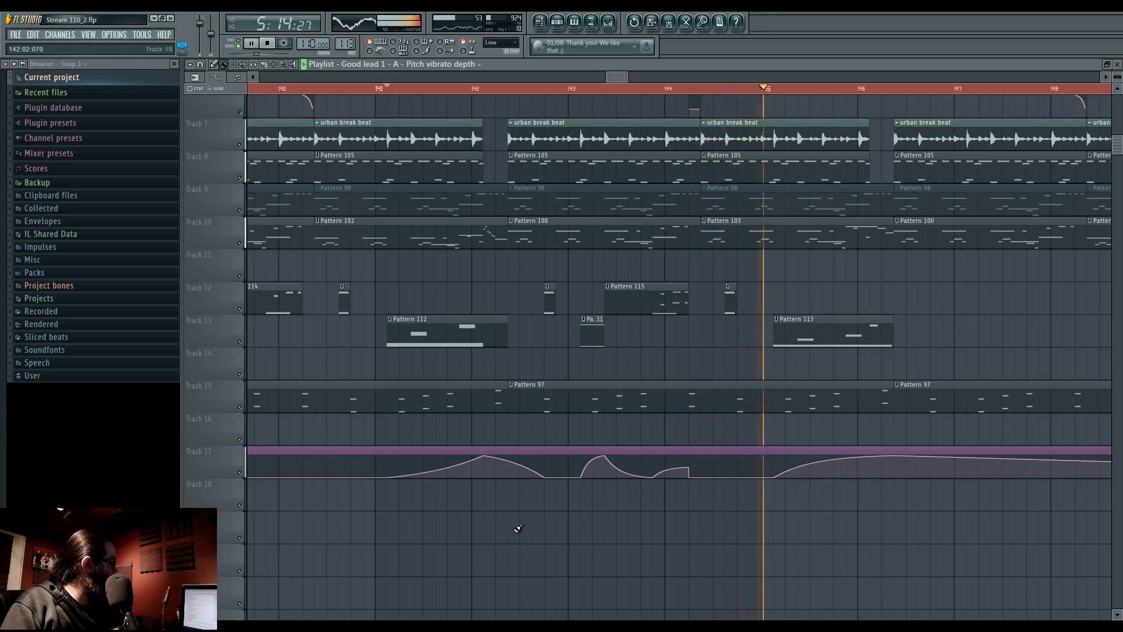
pyautogui.moveTo(863, 525); pyautogui.dragTo(586, 536)
pyautogui.moveTo(660, 496); pyautogui.dragTo(596, 498)
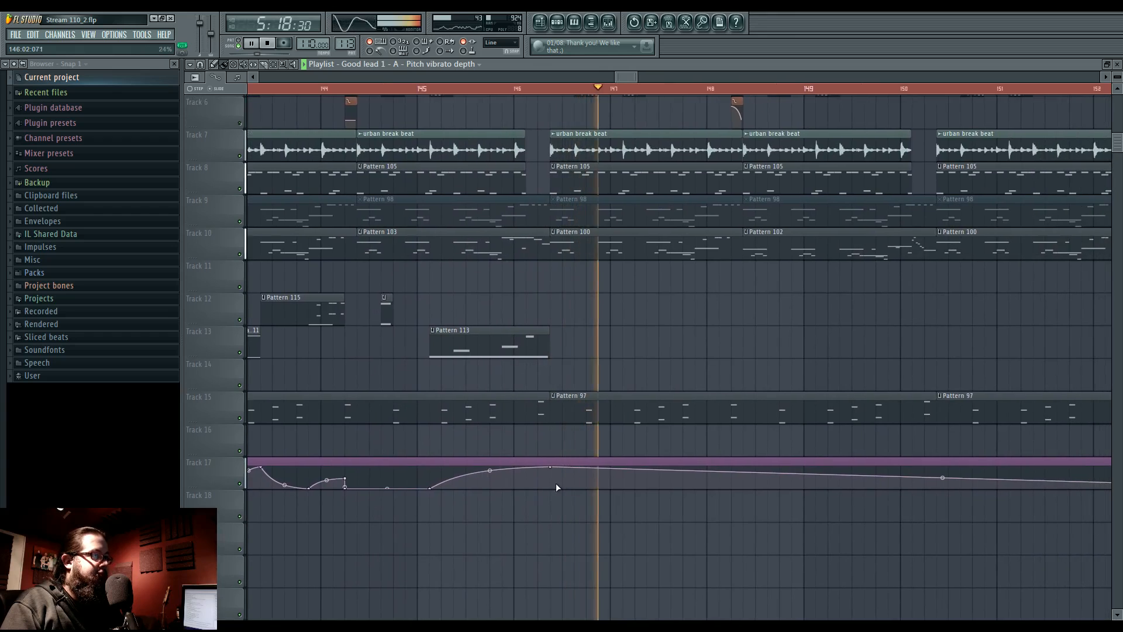
pyautogui.press('space')
# Gather the lead clips from bars 138 to 146 on Track 13 and duplicate the whole set into the following eight bars.
pyautogui.scroll(-2, 536, 538)
pyautogui.moveTo(536, 538); pyautogui.dragTo(689, 548)
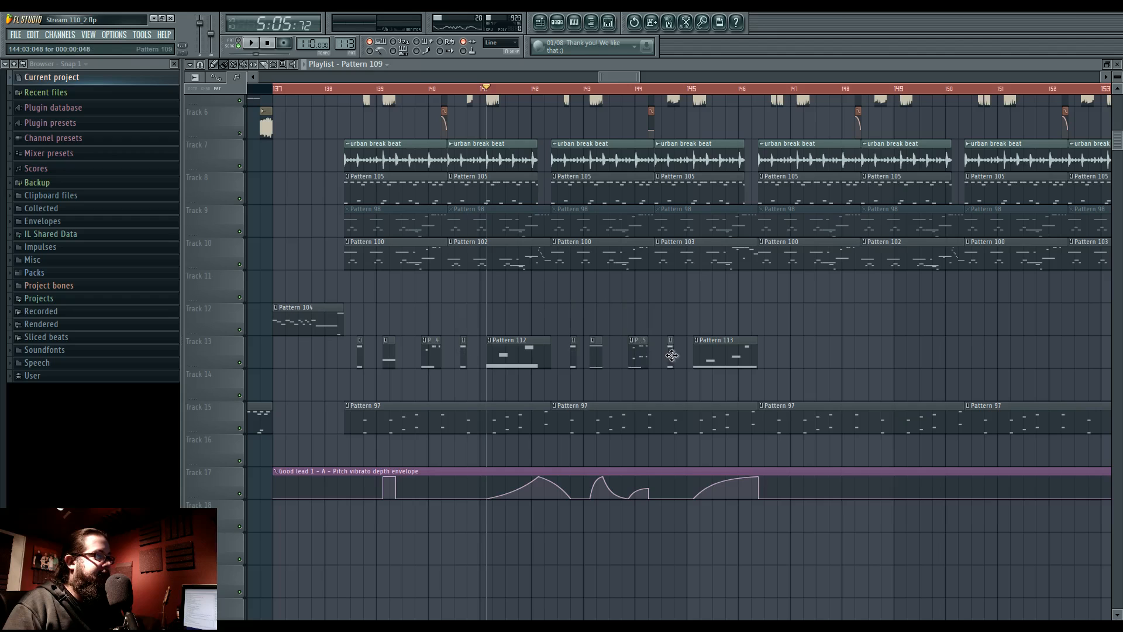
pyautogui.moveTo(352, 337); pyautogui.dragTo(751, 370)
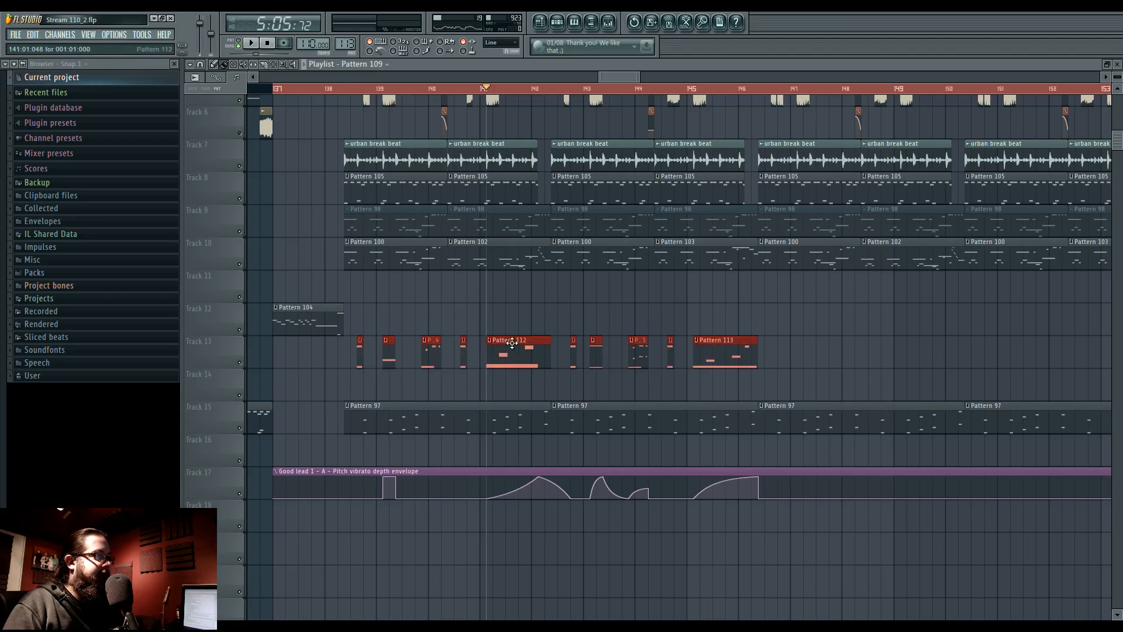
pyautogui.scroll(4, 509, 346)
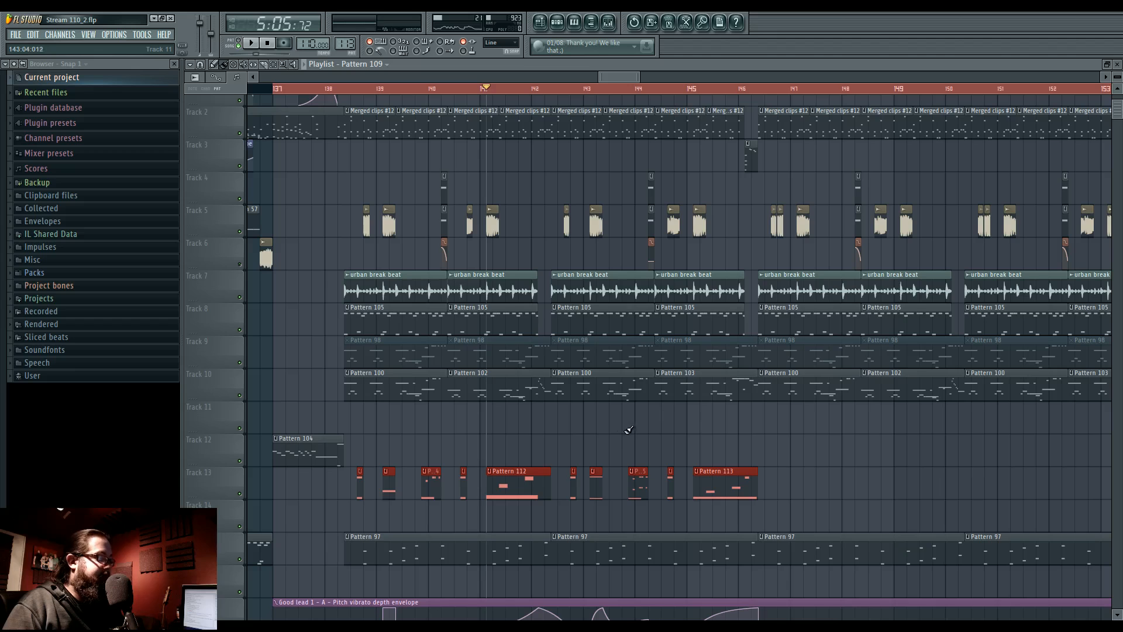
pyautogui.moveTo(430, 482); pyautogui.dragTo(388, 502)
pyautogui.moveTo(457, 480); pyautogui.dragTo(922, 472)
# Trim the resample 3_2 clips on Track 5 after bar 146 so they clear the duplicated short lead clips, and play the ending.
pyautogui.scroll(5, 760, 475)
pyautogui.scroll(1, 819, 477)
pyautogui.moveTo(789, 440); pyautogui.dragTo(446, 414)
pyautogui.keyDown('ctrl'); pyautogui.click(438, 415); pyautogui.keyUp('ctrl')
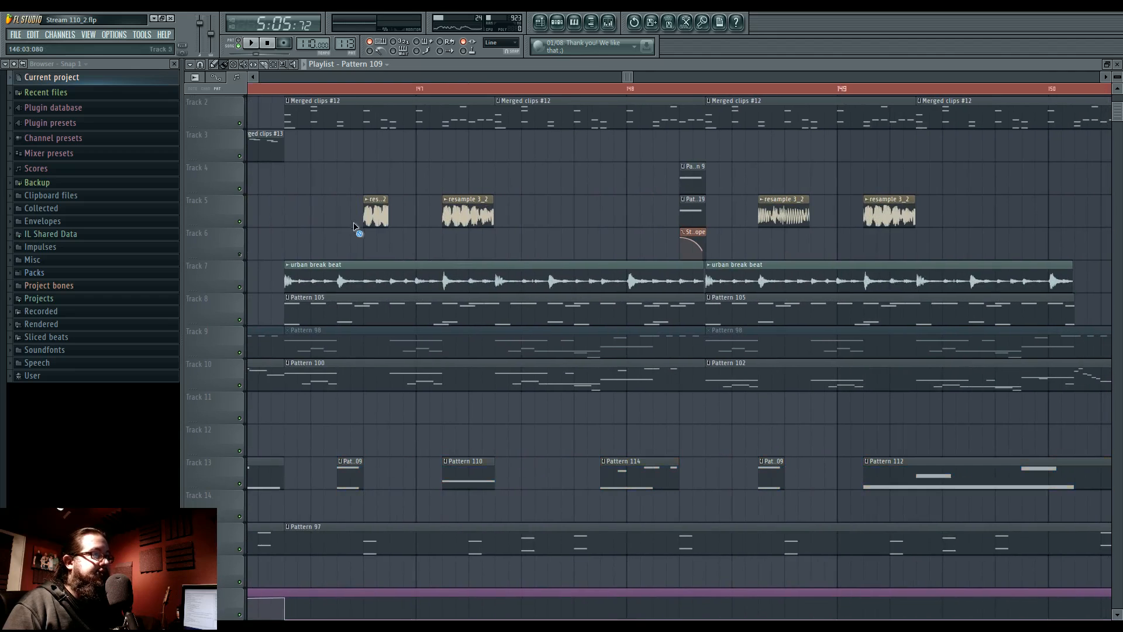
pyautogui.scroll(-2, 466, 338)
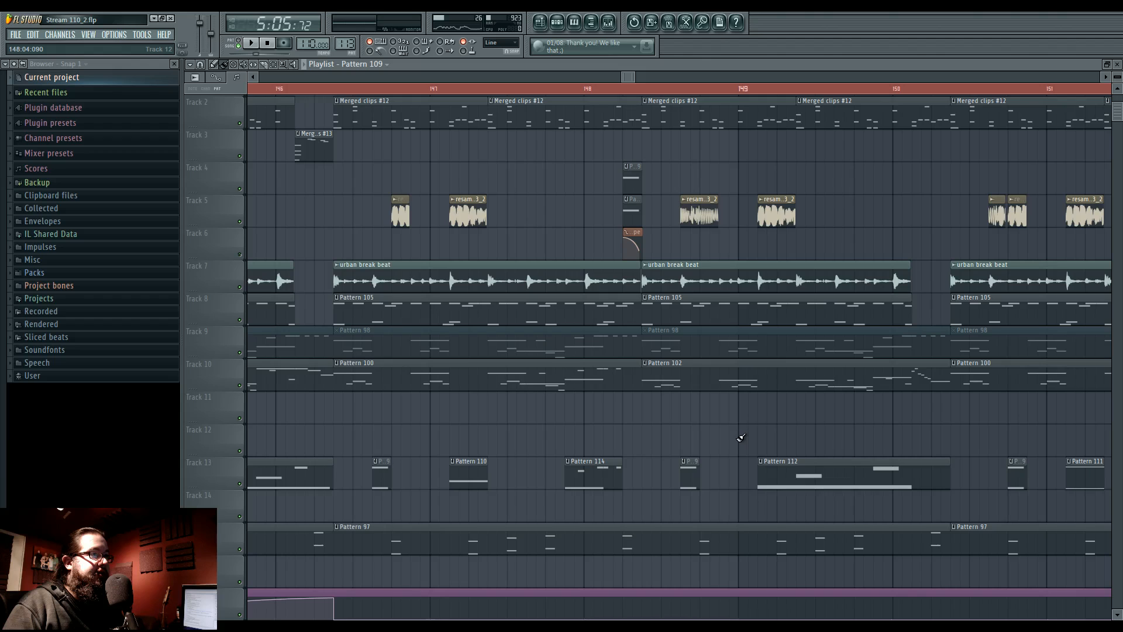
pyautogui.click(700, 221)
pyautogui.moveTo(700, 221); pyautogui.dragTo(452, 257)
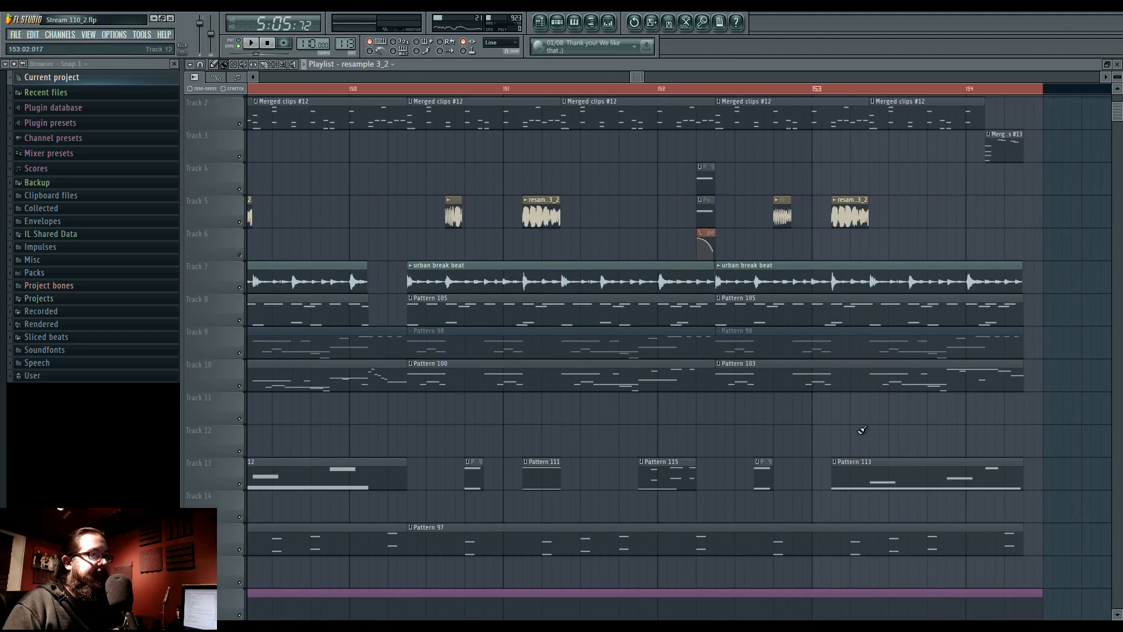
pyautogui.press('space')
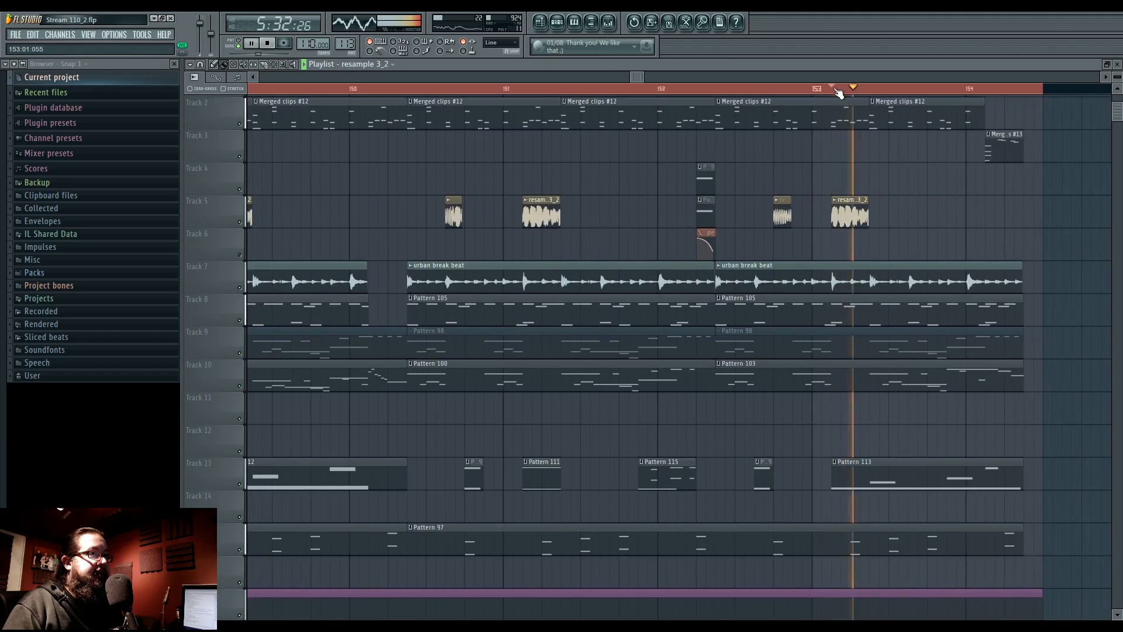
pyautogui.scroll(-6, 700, 489)
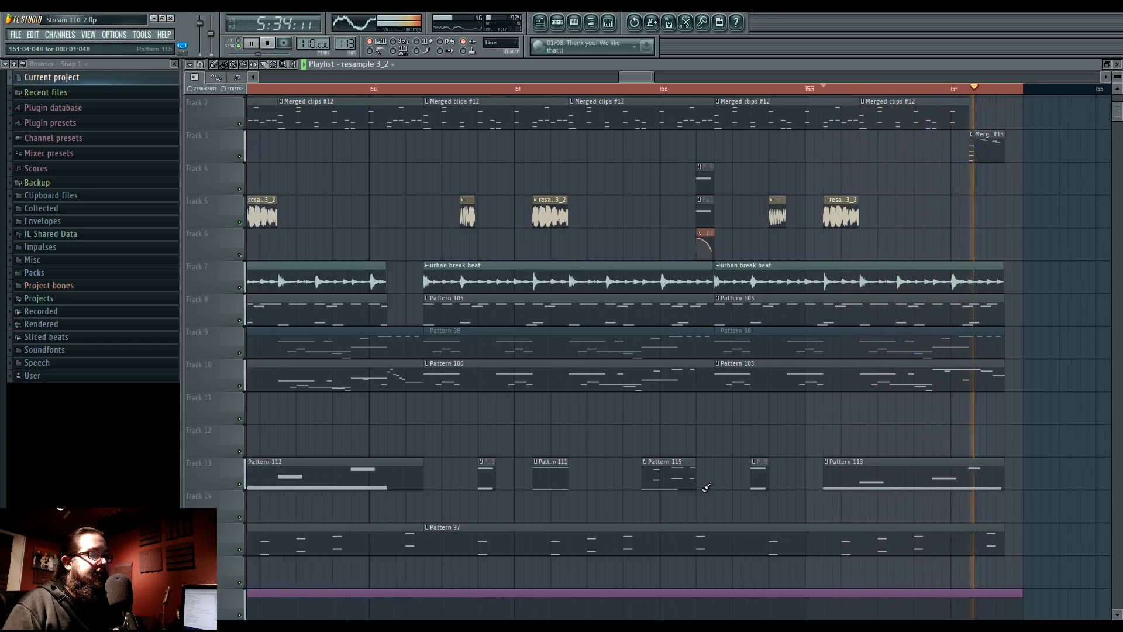
# Trim the pitch vibrato depth automation clip to the first eight-bar lead section and duplicate it directly behind the original.
pyautogui.moveTo(700, 489); pyautogui.dragTo(717, 403)
pyautogui.moveTo(812, 468); pyautogui.dragTo(591, 468)
pyautogui.press('space')
pyautogui.scroll(4, 457, 471)
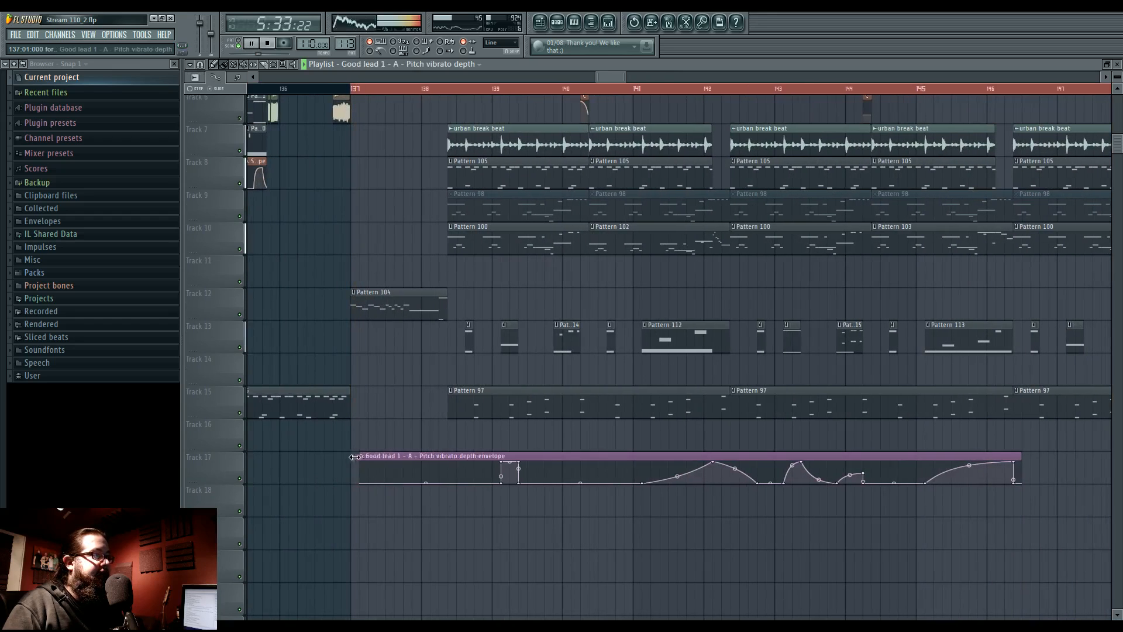
pyautogui.moveTo(350, 456); pyautogui.dragTo(448, 455)
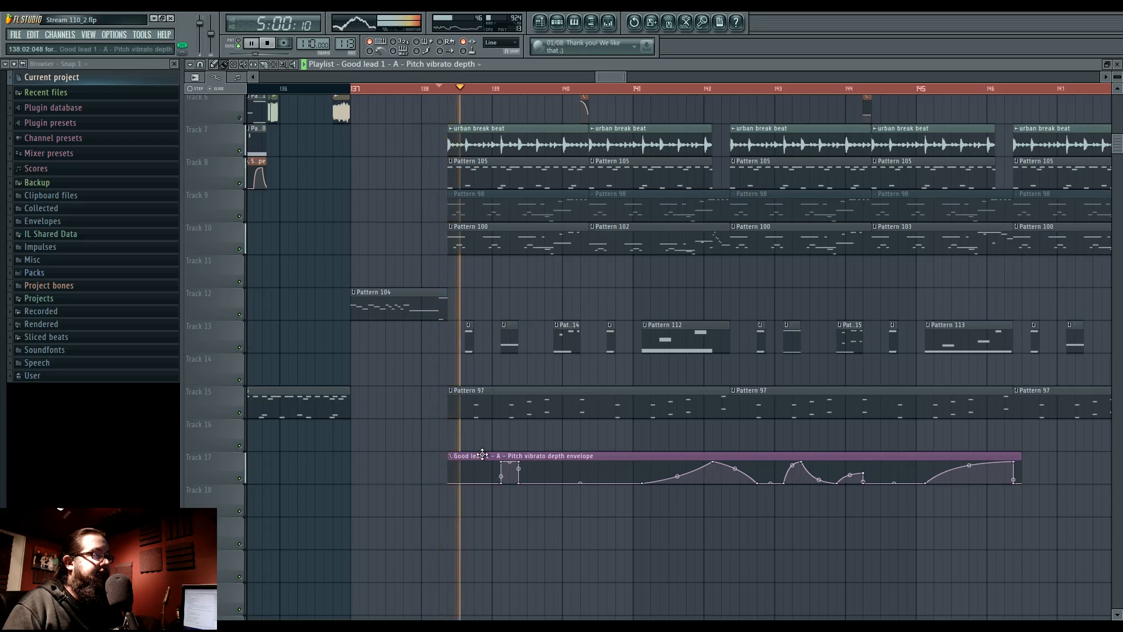
pyautogui.click(779, 498)
pyautogui.moveTo(779, 496); pyautogui.dragTo(781, 464)
pyautogui.moveTo(691, 435); pyautogui.dragTo(594, 531)
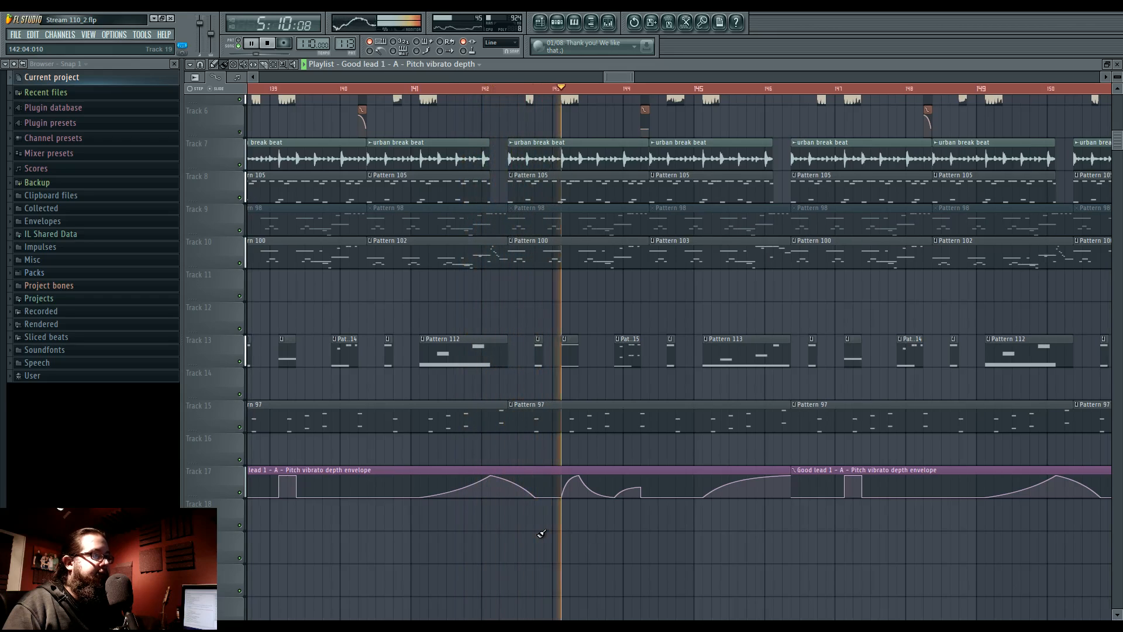
# Open the short Pattern 109 lead clip after bar 142 for note editing and play it in pattern mode.
pyautogui.press('space')
pyautogui.doubleClick(540, 351)
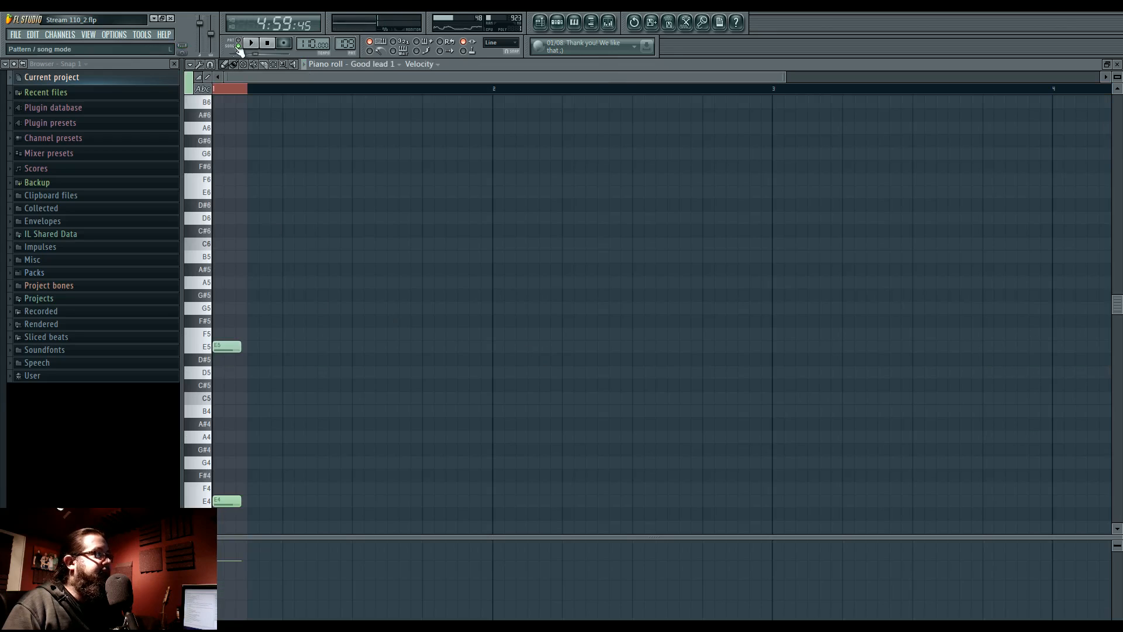
pyautogui.click(252, 43)
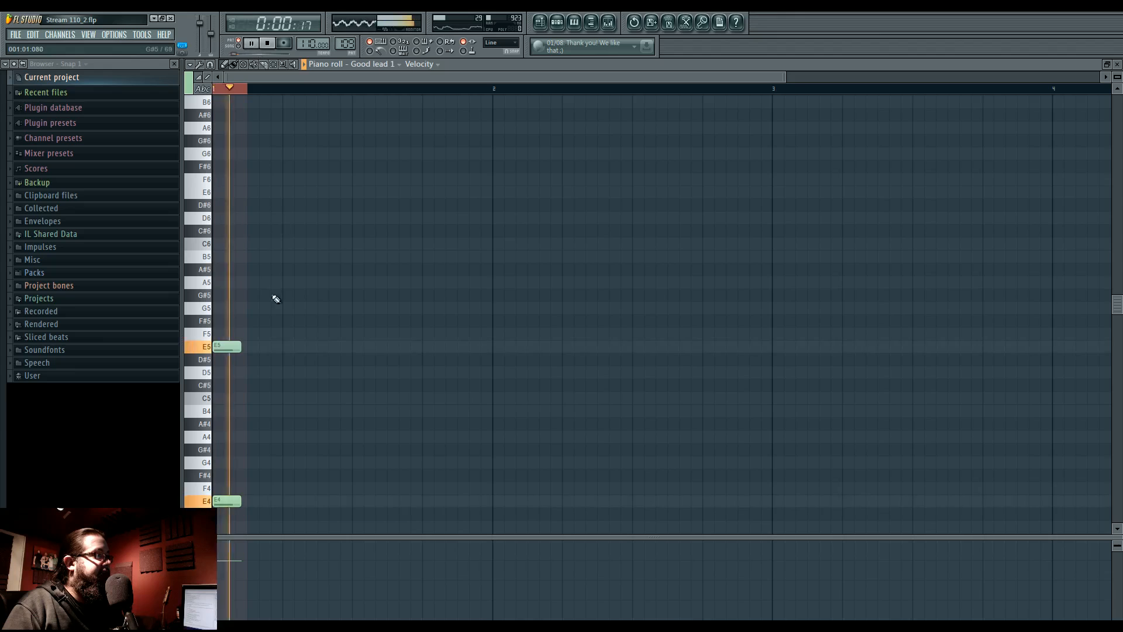
pyautogui.click(188, 84)
pyautogui.click(234, 109)
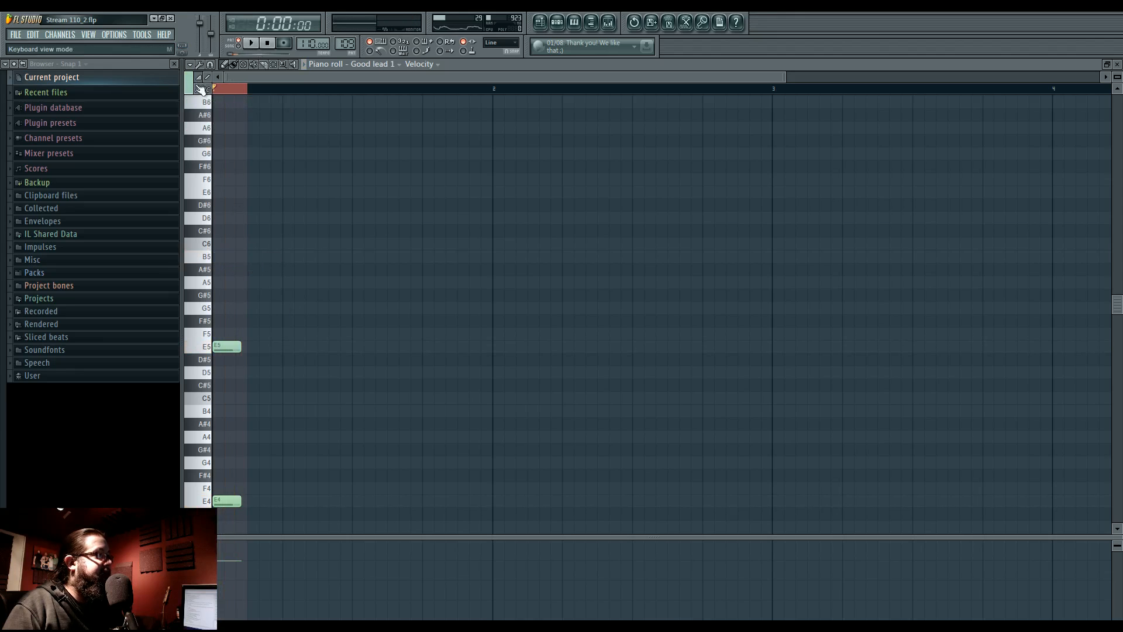
# Try B5 and G5 harmony notes at the start of Pattern 109, replace them with an E6 note, and return to the playlist.
pyautogui.click(220, 258)
pyautogui.press('space')
pyautogui.press('space')
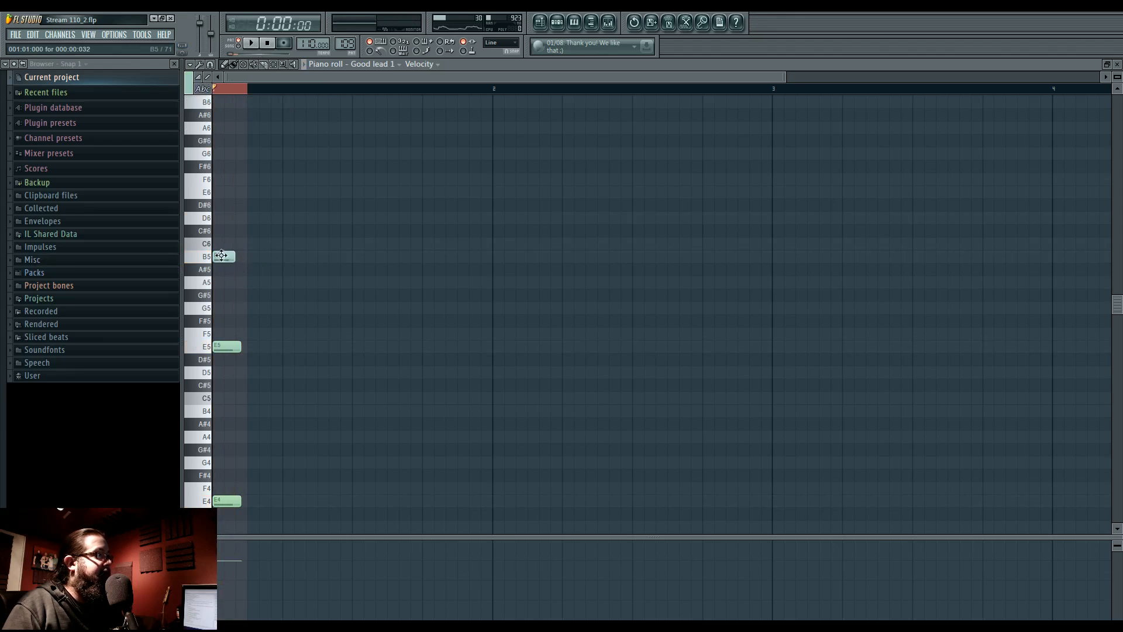
pyautogui.click(220, 257)
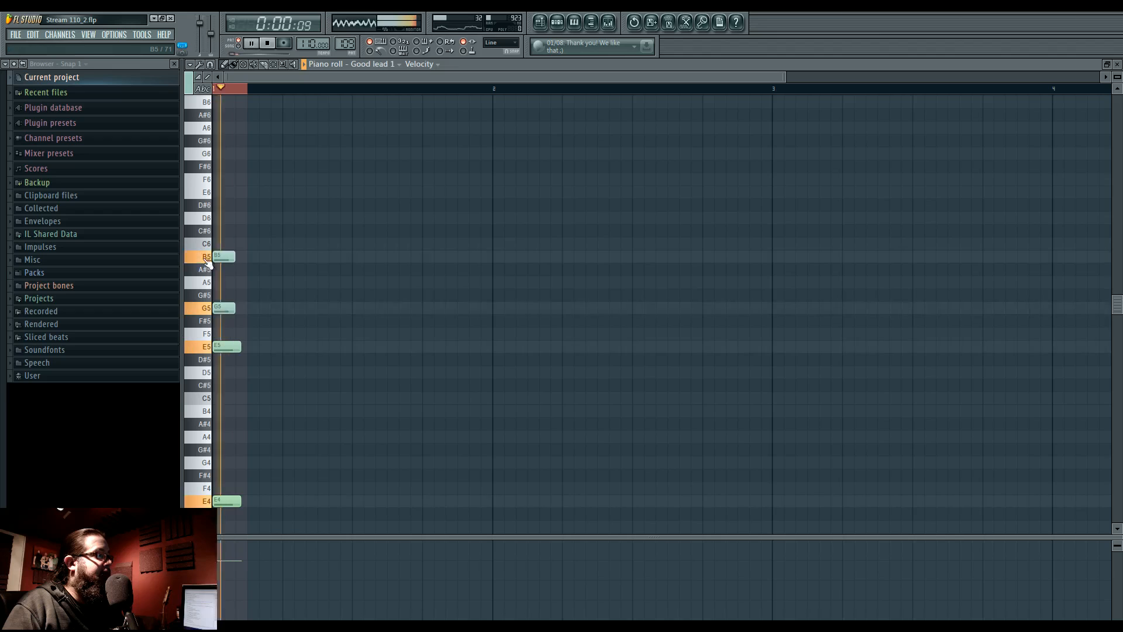
pyautogui.rightClick(228, 308)
pyautogui.rightClick(227, 258)
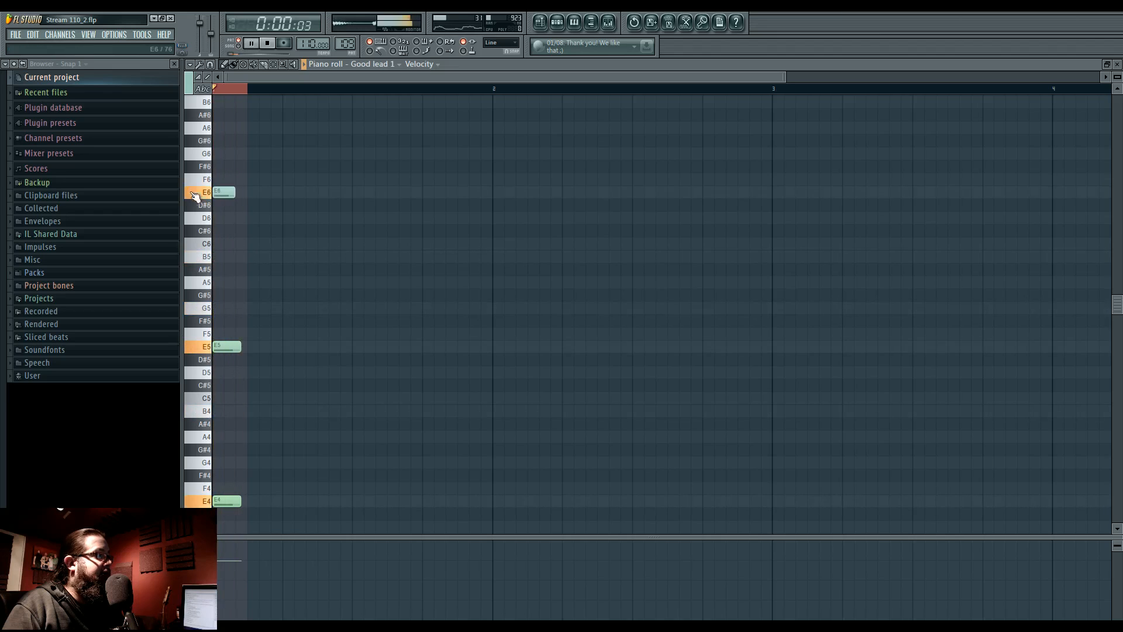
pyautogui.click(539, 24)
pyautogui.press('space')
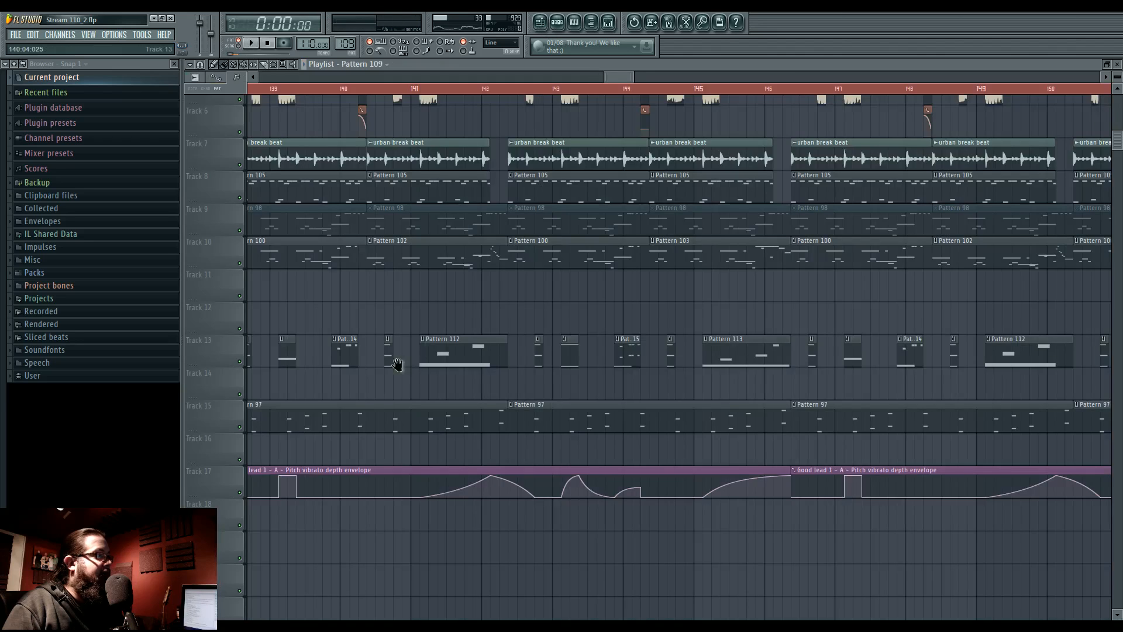
# Play the drop from its start after bar 138 through the duplicated lead section past bar 150.
pyautogui.moveTo(402, 365); pyautogui.dragTo(647, 373)
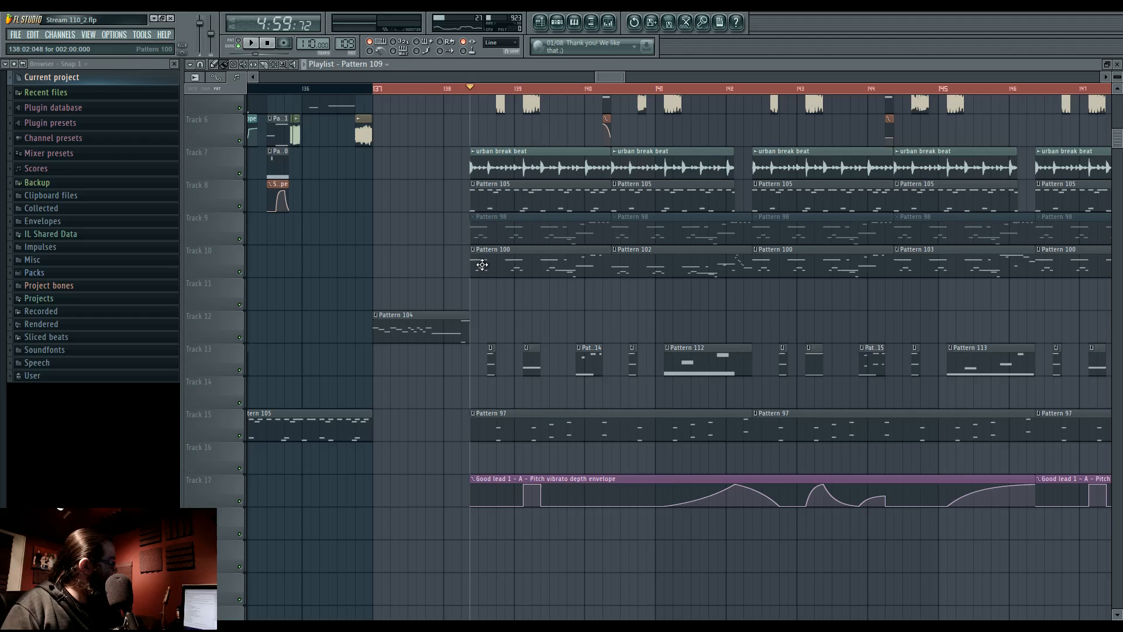
pyautogui.press('space')
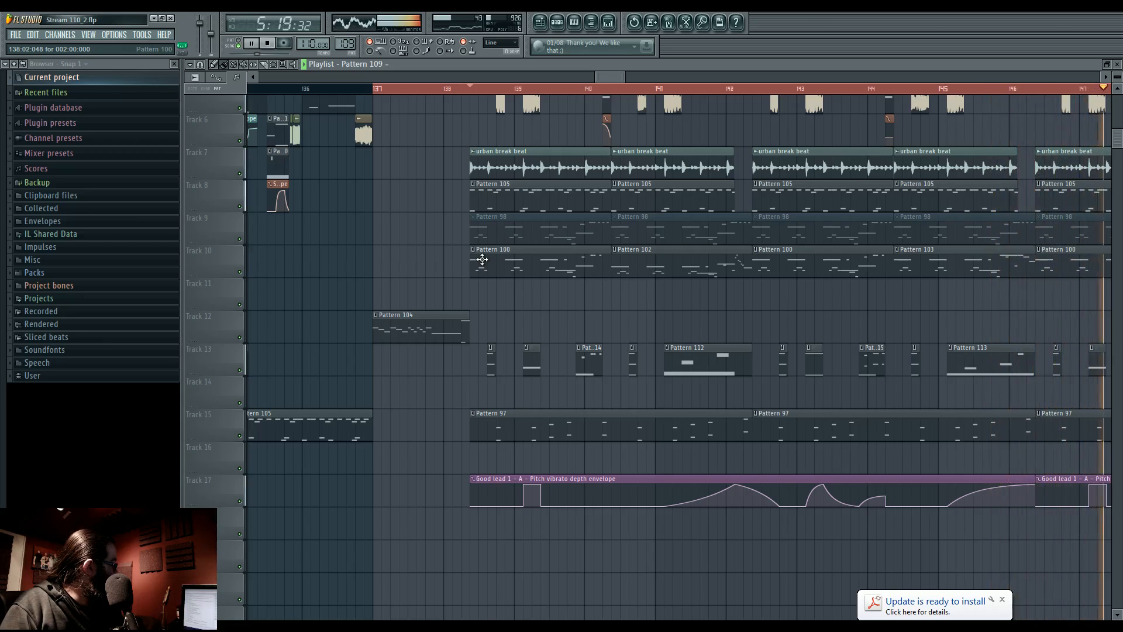
pyautogui.moveTo(684, 301); pyautogui.dragTo(341, 311)
pyautogui.moveTo(627, 313); pyautogui.dragTo(608, 370)
pyautogui.scroll(-3, 526, 340)
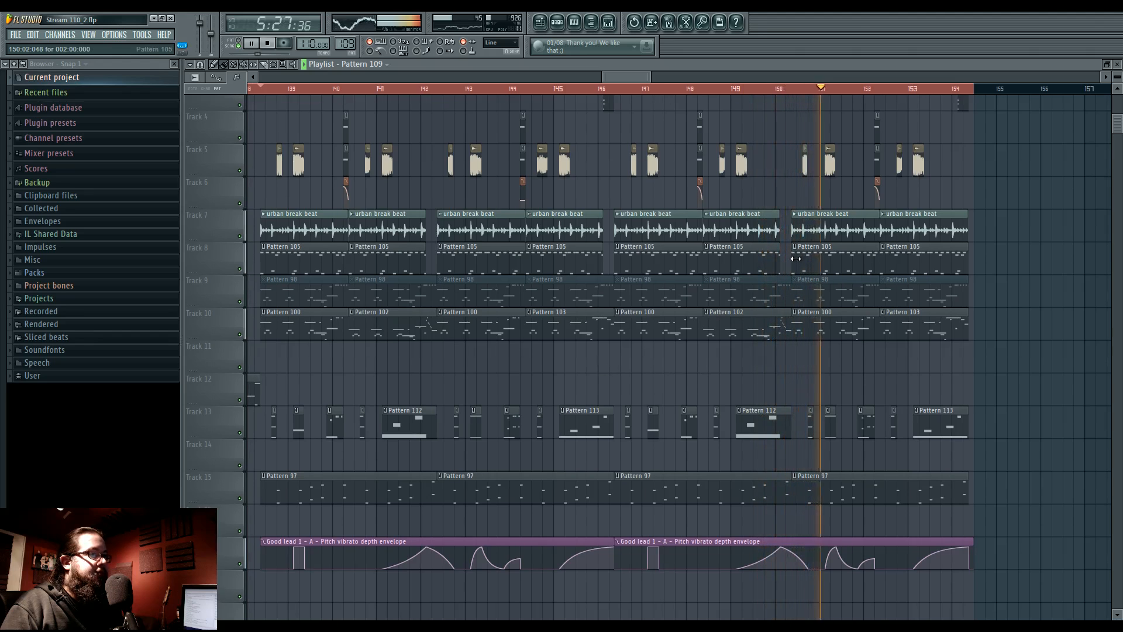
# Extend the urban break beat and Pattern 105 clips starting after bars 140 and 148 to close the gaps before the next clips.
pyautogui.moveTo(796, 259); pyautogui.dragTo(782, 366)
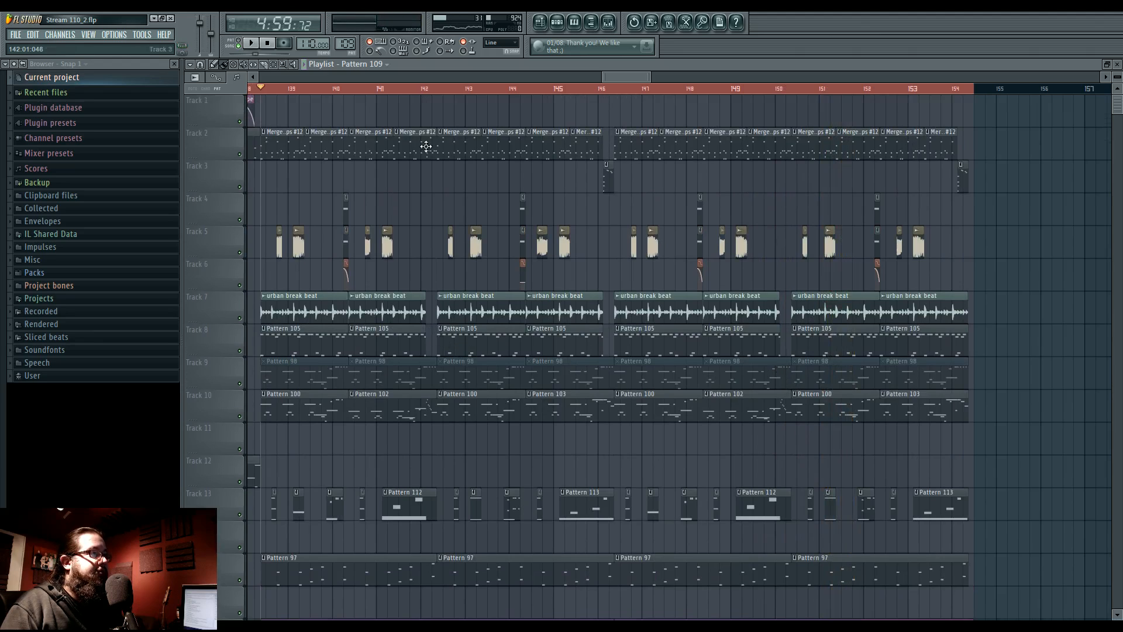
pyautogui.press('space')
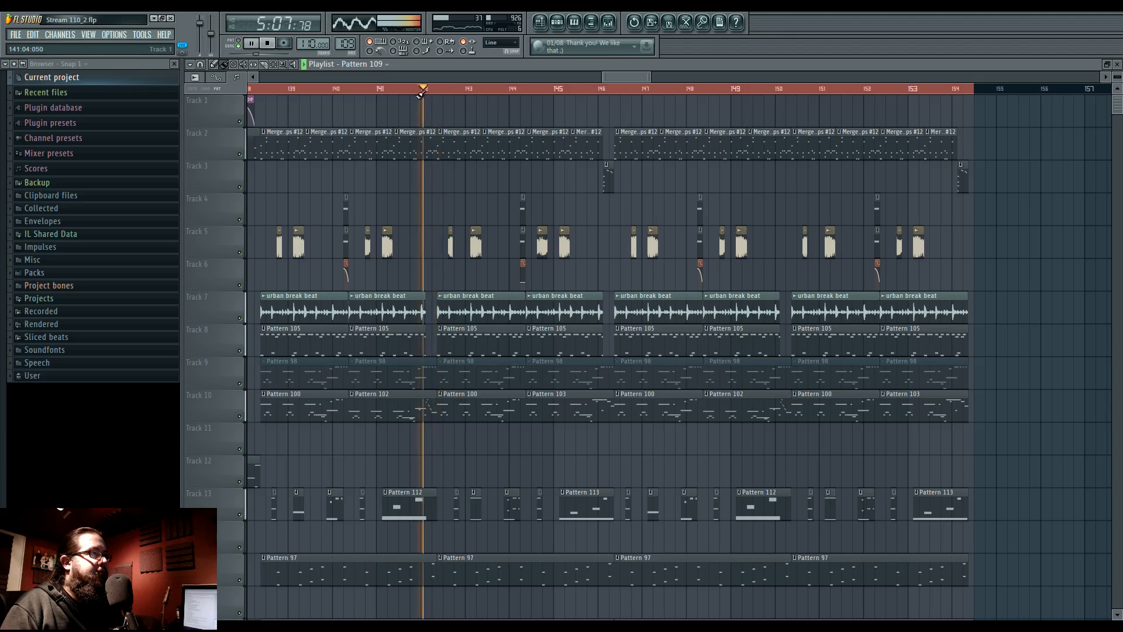
pyautogui.press('space')
pyautogui.moveTo(414, 304); pyautogui.dragTo(438, 330)
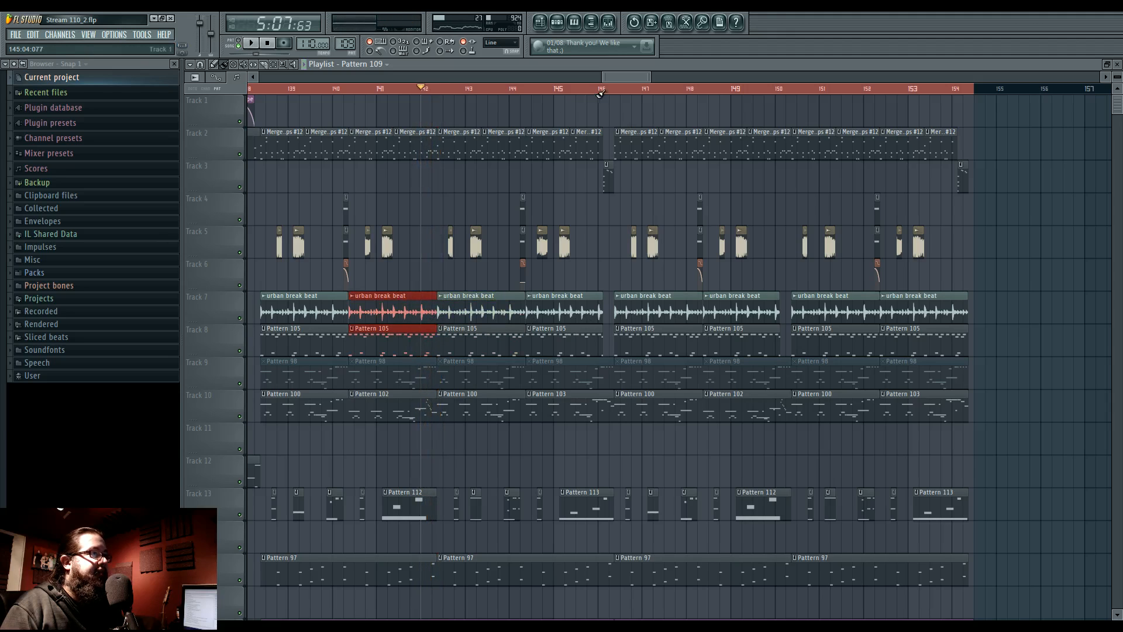
pyautogui.keyDown('ctrl'); pyautogui.click(659, 192); pyautogui.keyUp('ctrl')
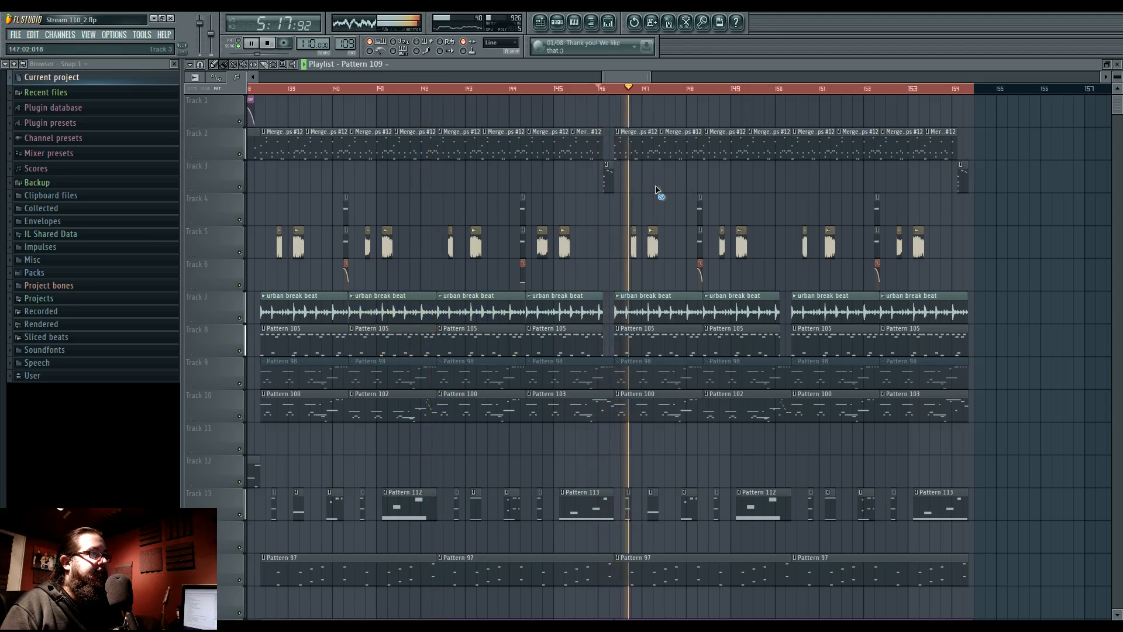
pyautogui.moveTo(708, 332); pyautogui.dragTo(786, 312)
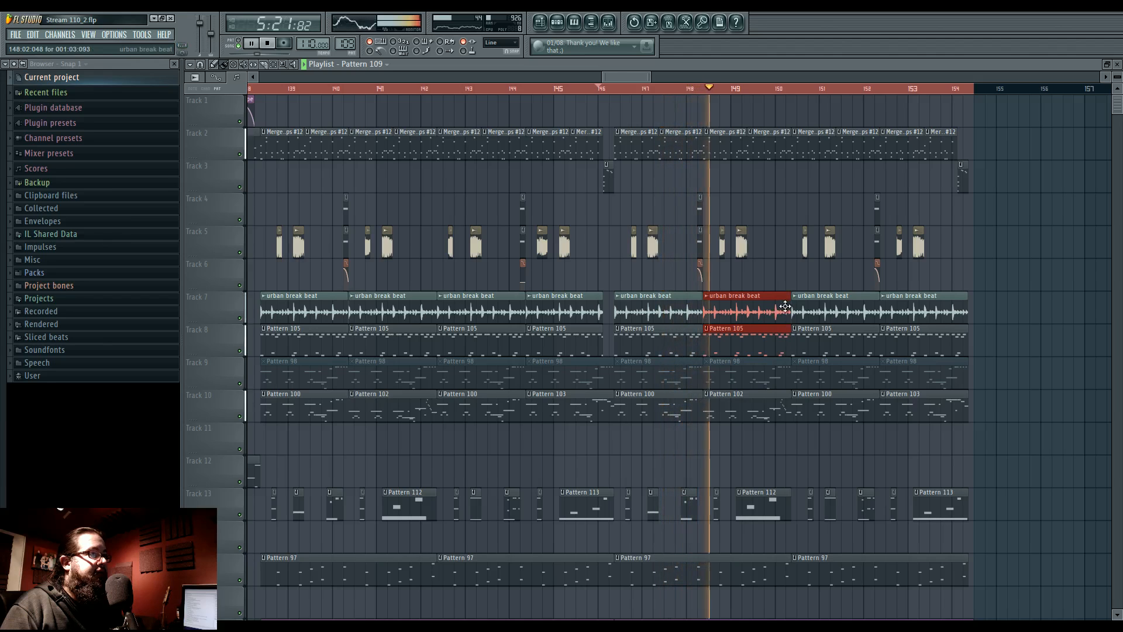
# Play the transition around bar 146 and review the arrangement through the end of the drop.
pyautogui.scroll(1, 985, 301)
pyautogui.scroll(3, 985, 301)
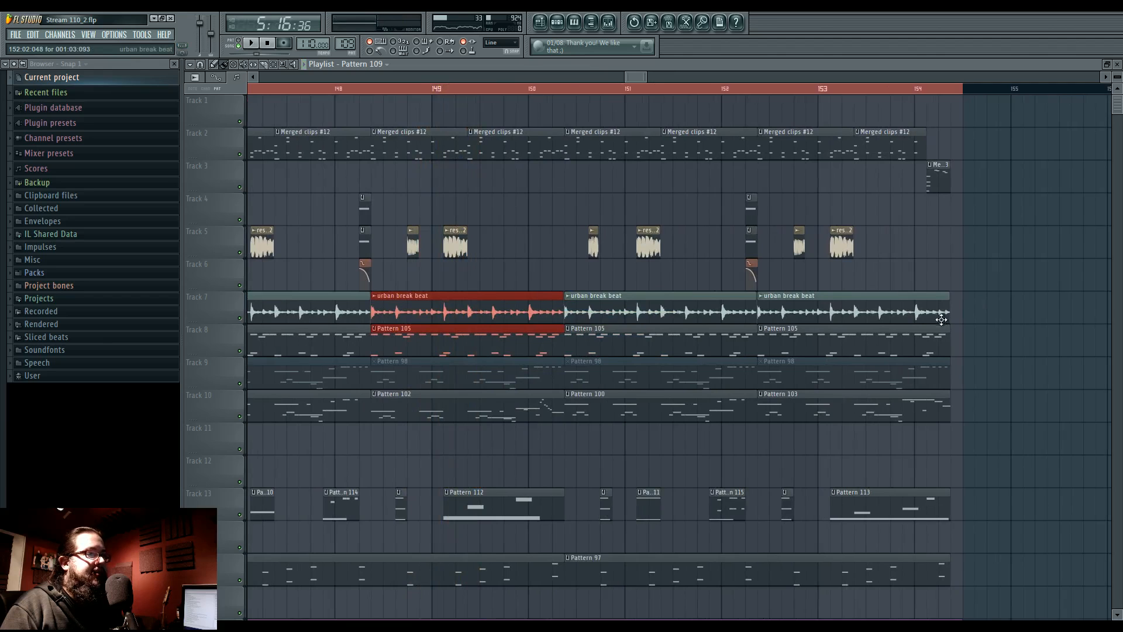
pyautogui.hscroll(-3, 917, 348)
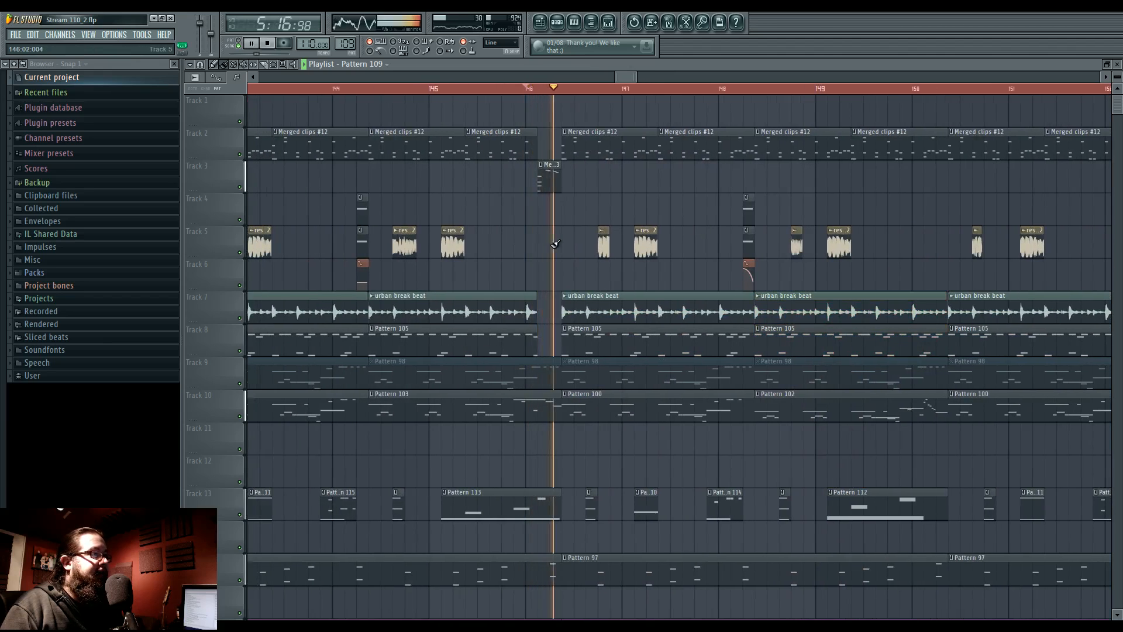
pyautogui.hscroll(2, 389, 246)
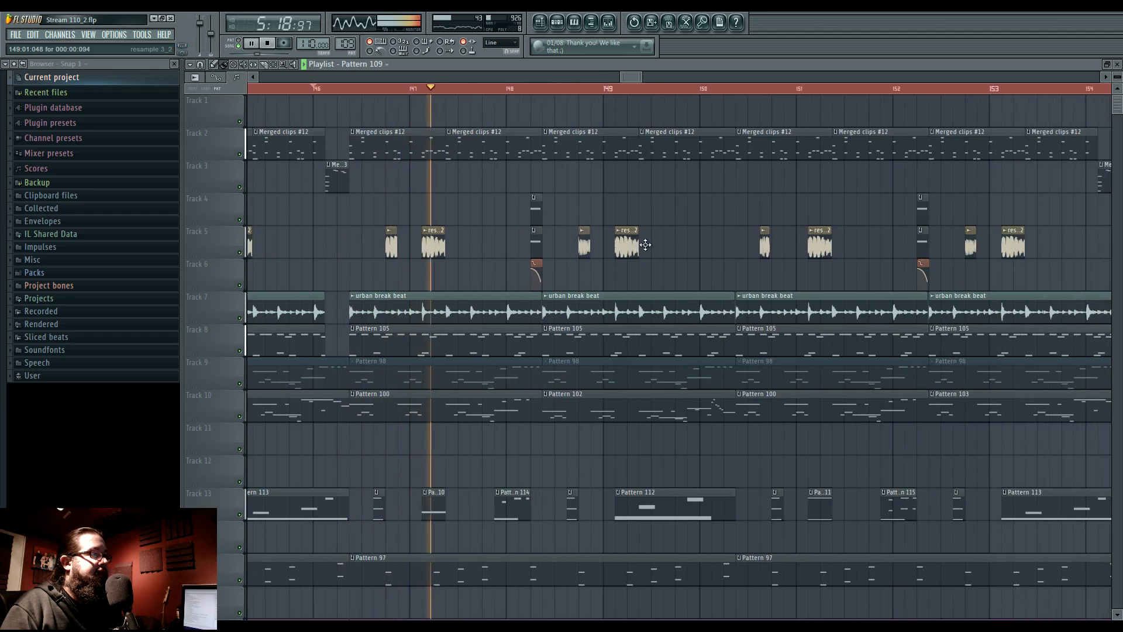
pyautogui.hscroll(3, 411, 258)
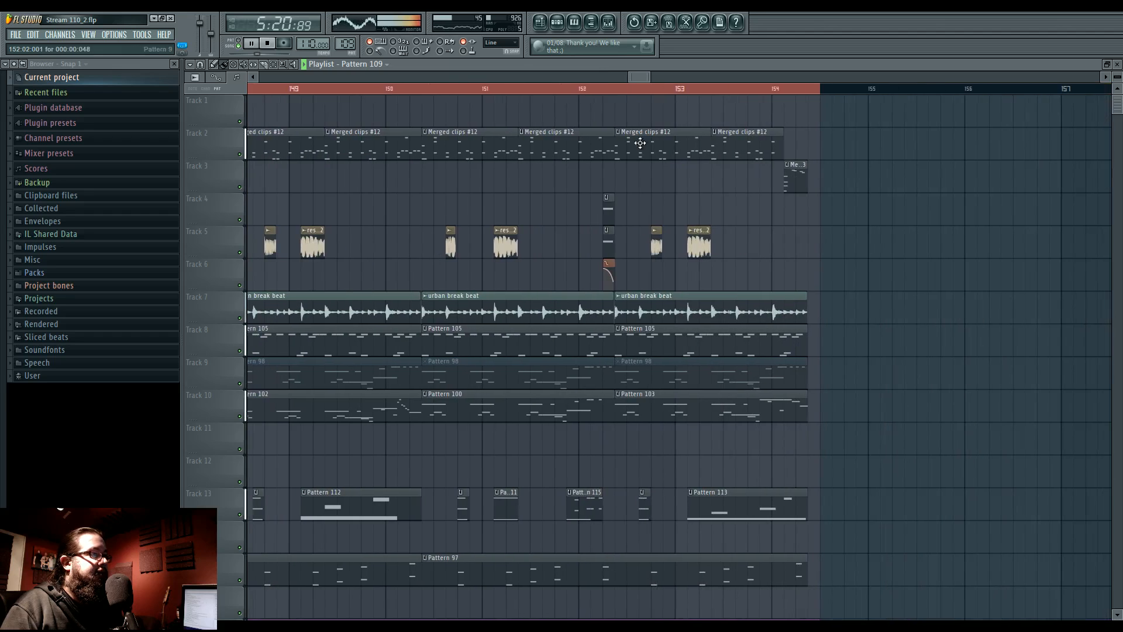
# Shorten the last urban break beat and Pattern 105 clips near bar 154 so they end with the final lead clip on Track 2.
pyautogui.click(679, 89)
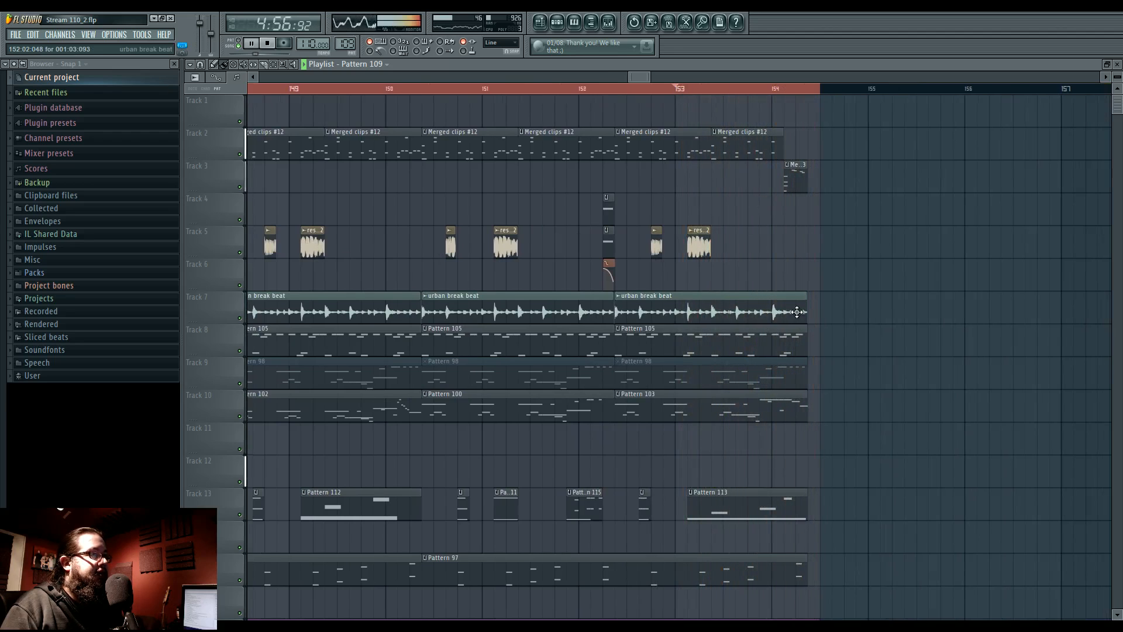
pyautogui.moveTo(798, 304); pyautogui.dragTo(825, 361)
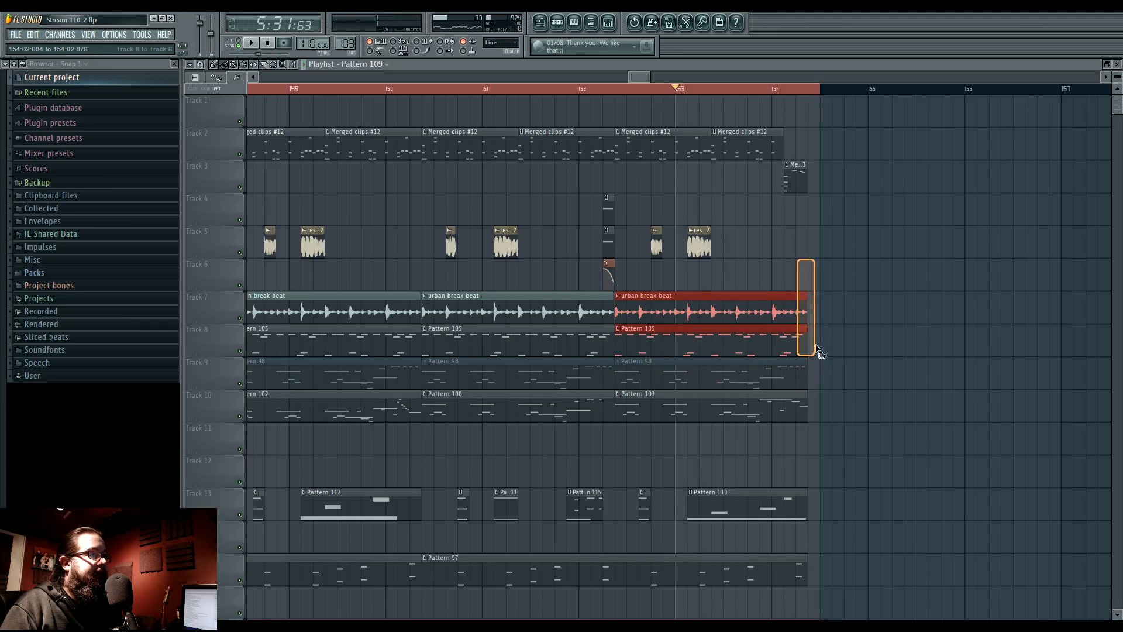
pyautogui.keyDown('ctrl'); pyautogui.click(754, 256); pyautogui.keyUp('ctrl')
pyautogui.moveTo(607, 333); pyautogui.dragTo(847, 356)
pyautogui.scroll(-5, 848, 354)
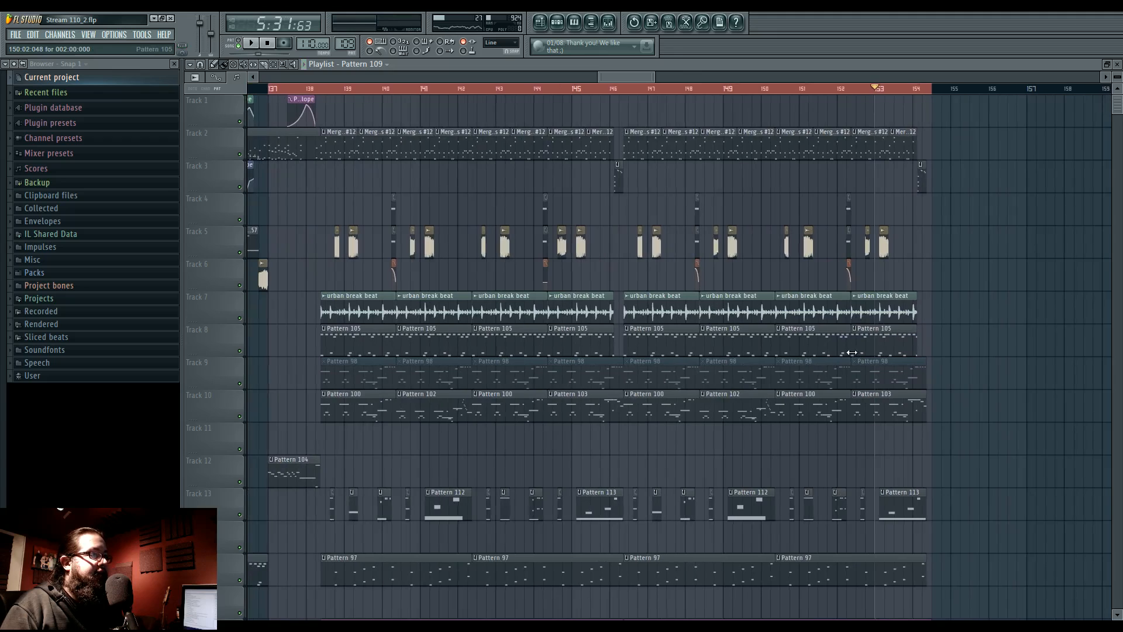
# Open the muted Pattern 98 in the piano roll, play its Plucky 3 #2 notes, and return to the playlist.
pyautogui.doubleClick(576, 375)
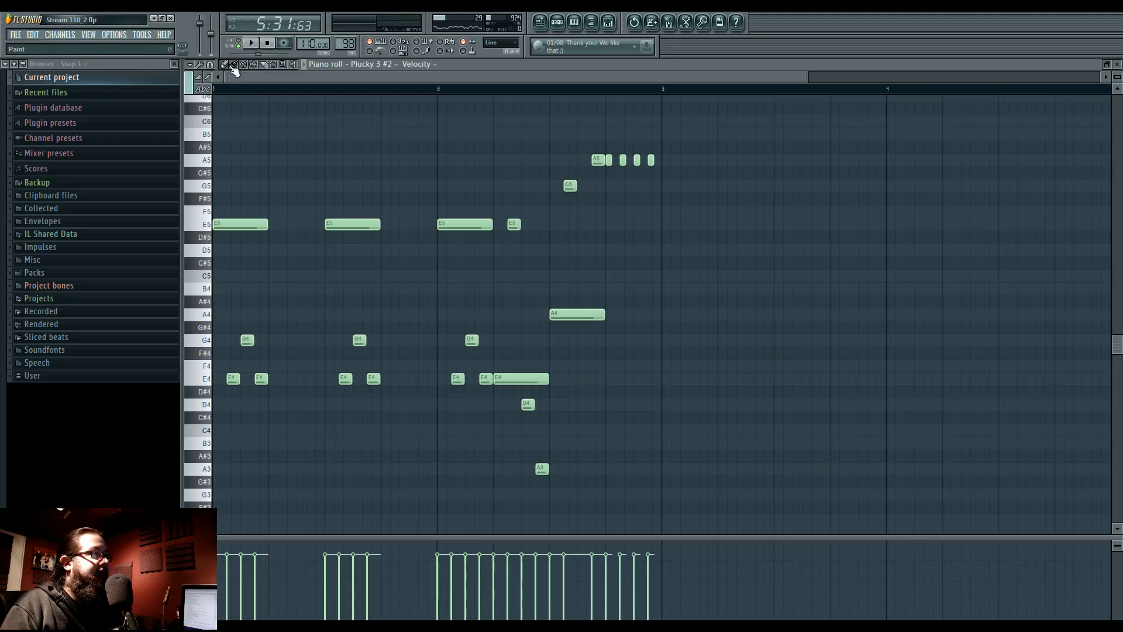
pyautogui.click(241, 44)
pyautogui.press('space')
pyautogui.moveTo(374, 175); pyautogui.dragTo(441, 165)
pyautogui.press('space')
pyautogui.click(541, 24)
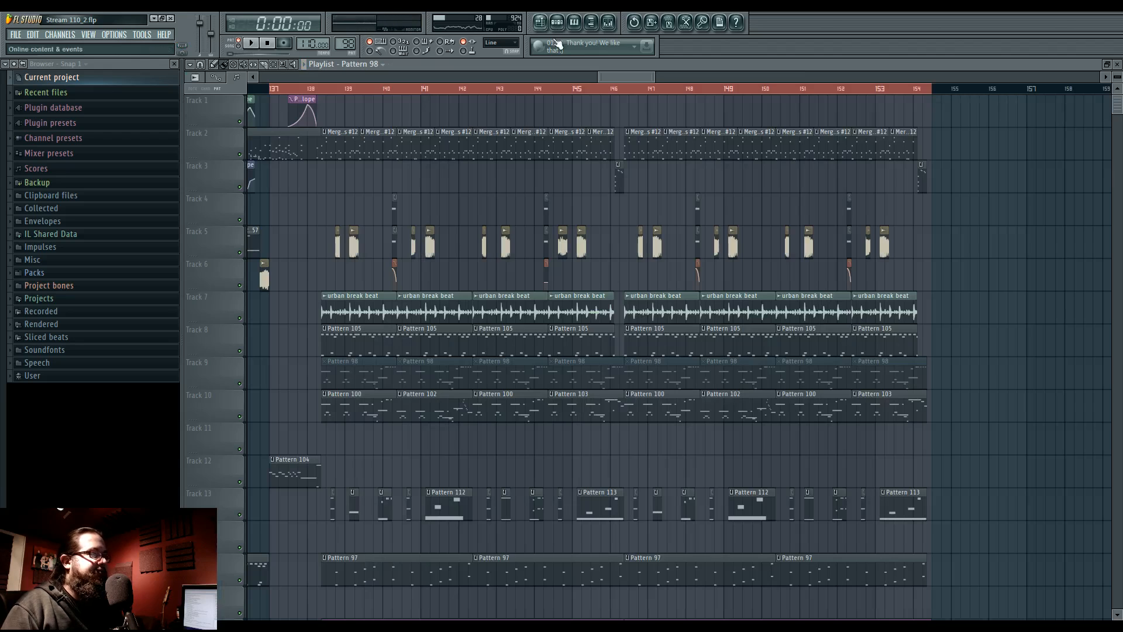
# Delete all muted Pattern 98 clips from Track 9 and move the Pattern 104 clip to Track 10, directly before Pattern 100.
pyautogui.moveTo(358, 382); pyautogui.dragTo(883, 374)
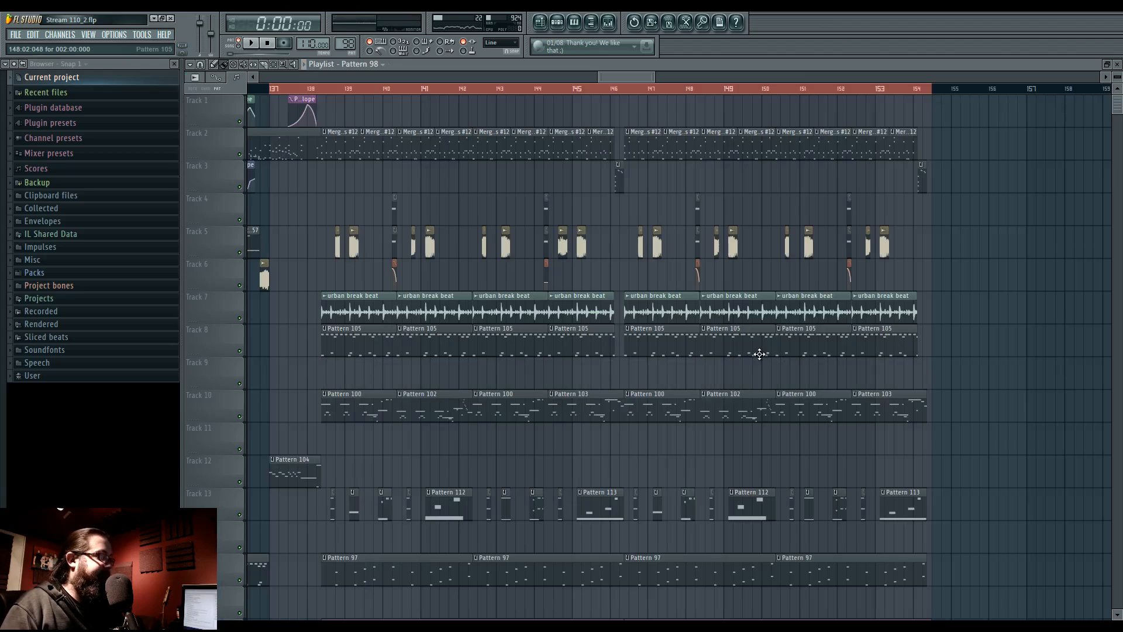
pyautogui.hscroll(-3, 305, 362)
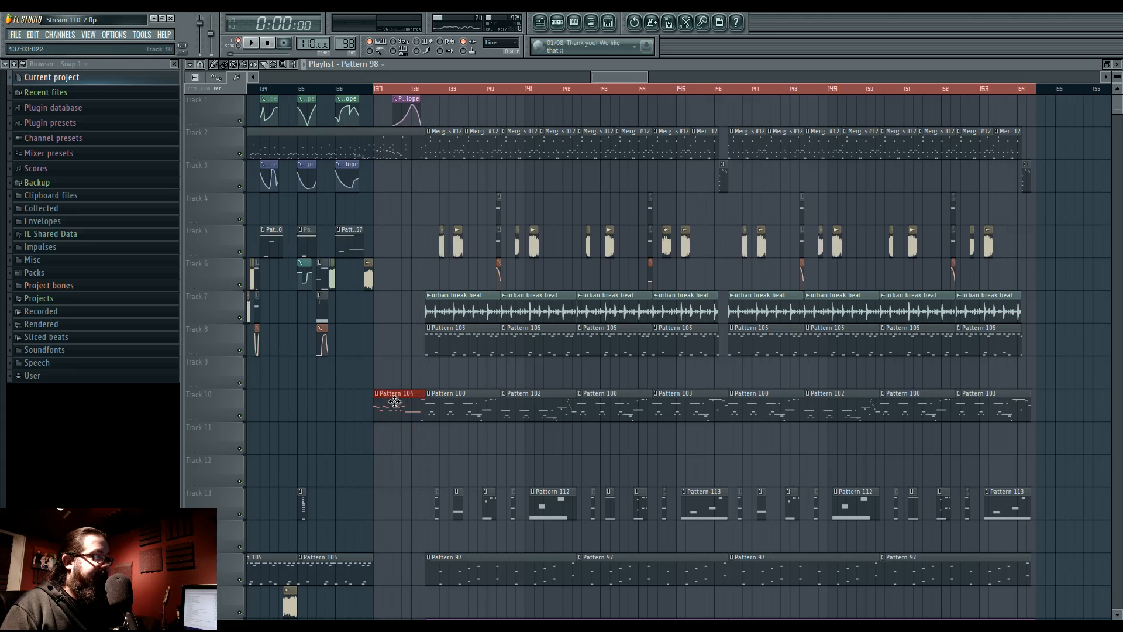
# Open Pattern 97 in the piano roll, play it, and show the Harmor synth of its Plucky 3 channel.
pyautogui.scroll(-2, 445, 448)
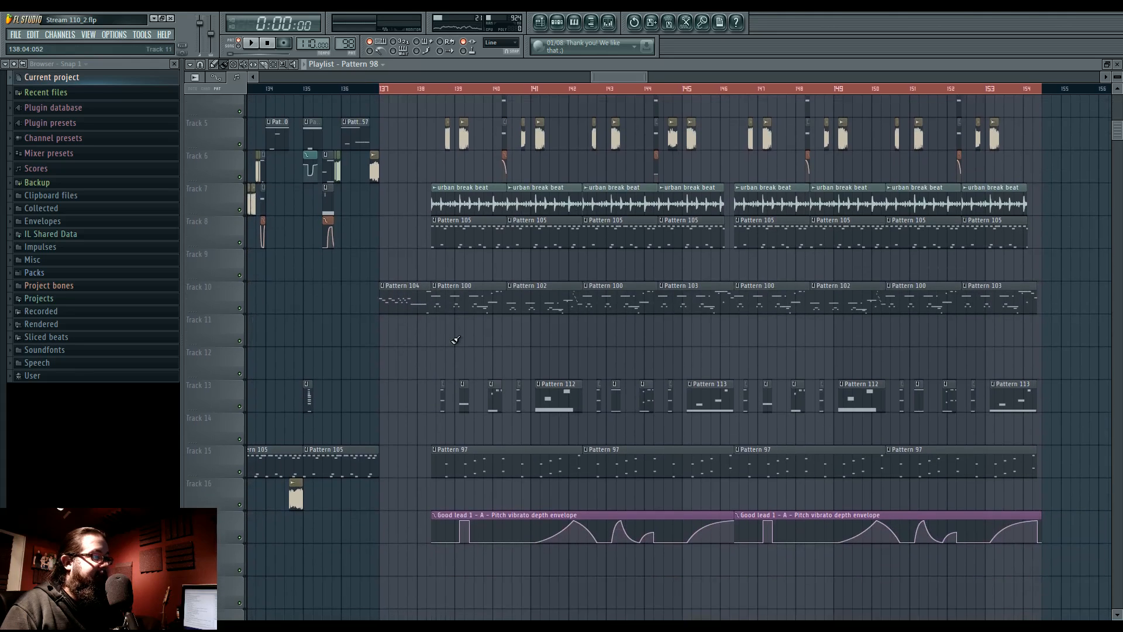
pyautogui.click(470, 517)
pyautogui.rightClick(476, 525)
pyautogui.doubleClick(469, 501)
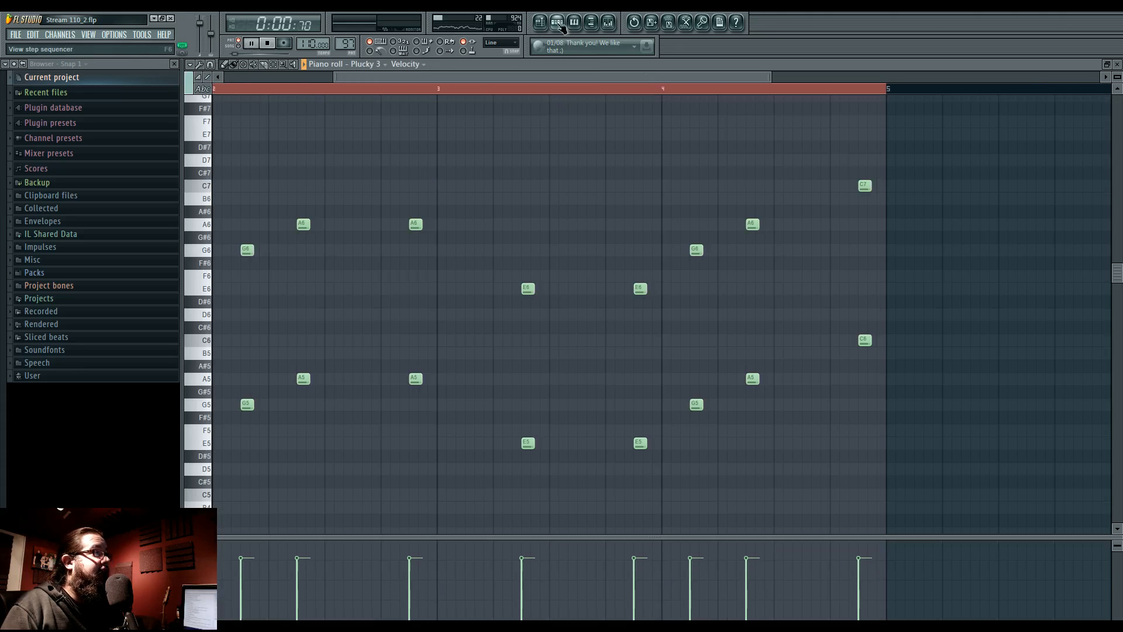
pyautogui.click(559, 23)
pyautogui.click(355, 534)
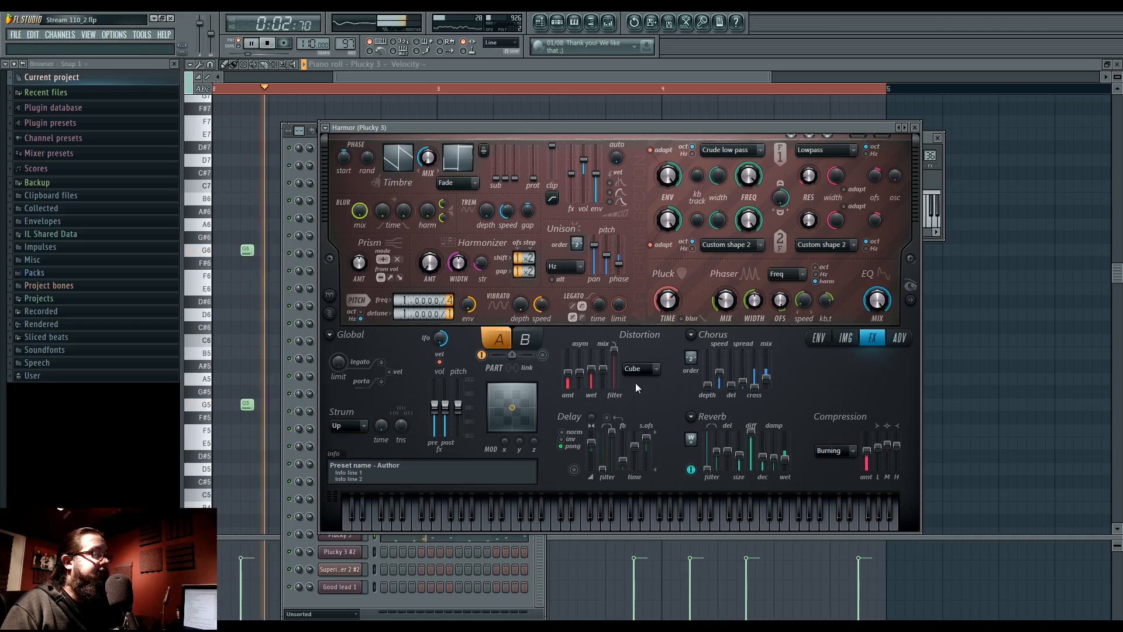
# Try a harmonic detune multiplier of 2 on Plucky 3 and revert it to 1.
pyautogui.scroll(1, 404, 316)
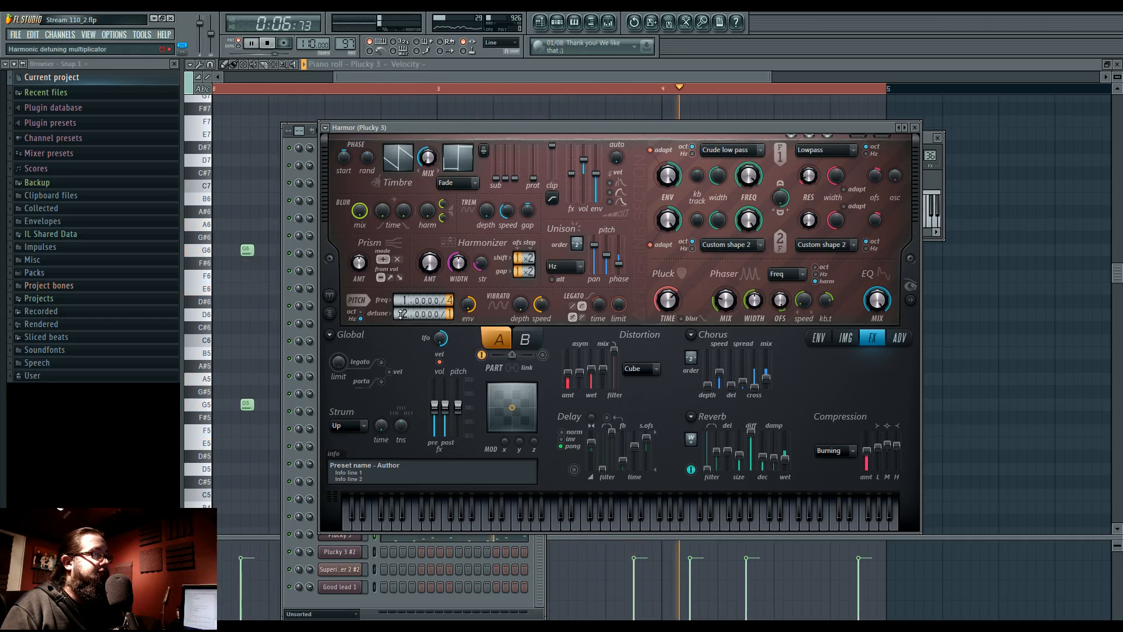
pyautogui.scroll(-1, 401, 314)
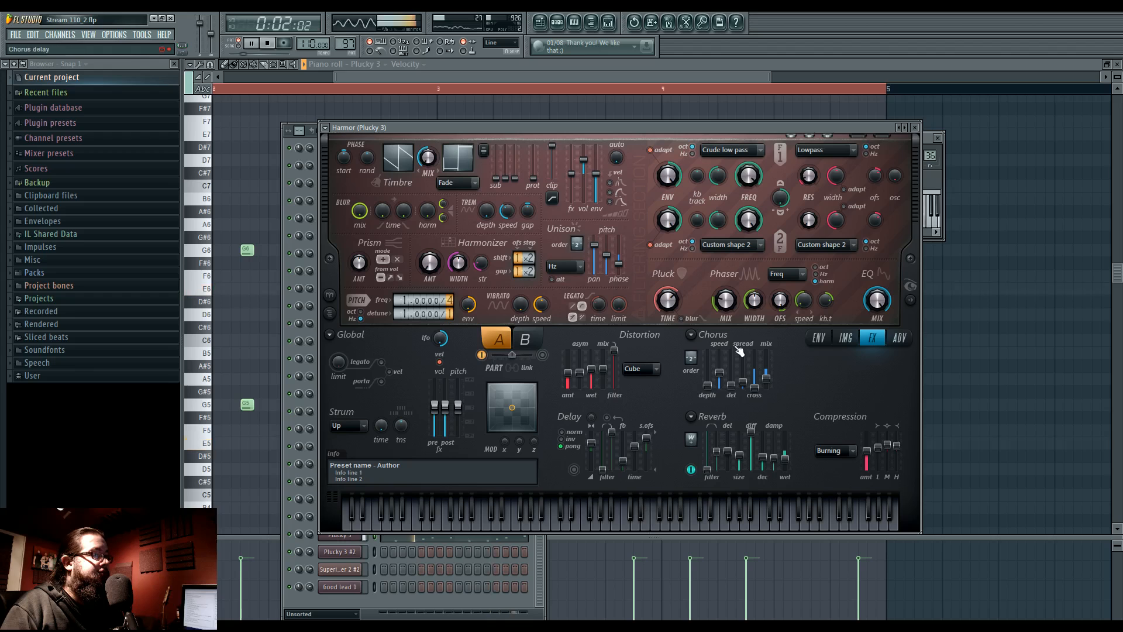
# In the Fruity Parametric EQ 2 on Plucky 3's Insert 36, boost band 6 in the mids, raise the band 1 high-pass, and lower band 5.
pyautogui.doubleClick(930, 155)
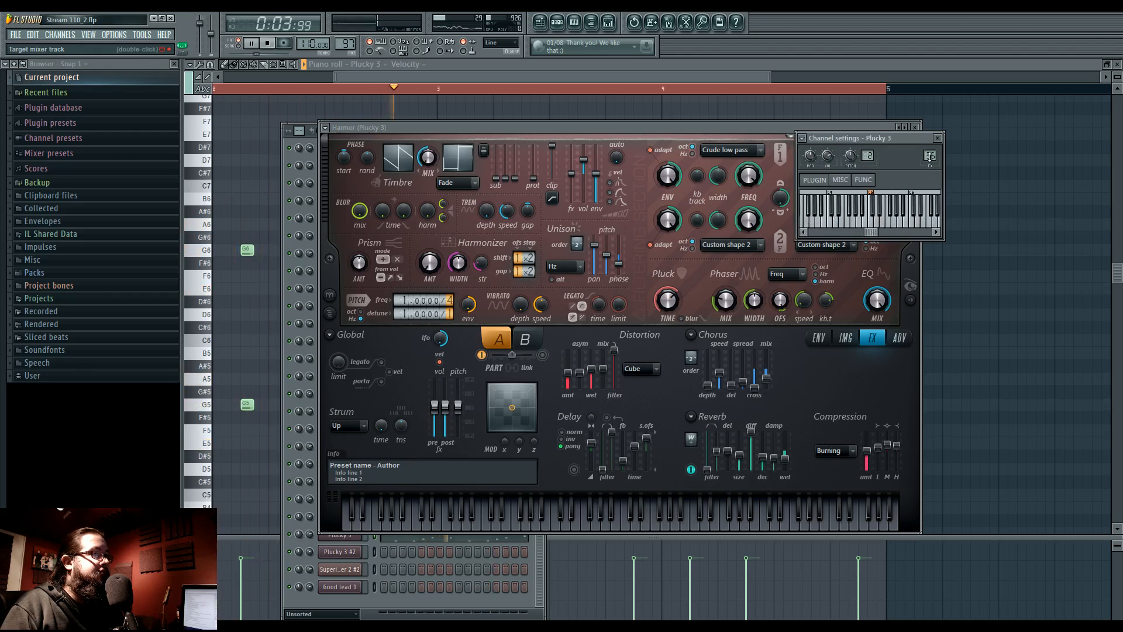
pyautogui.click(936, 260)
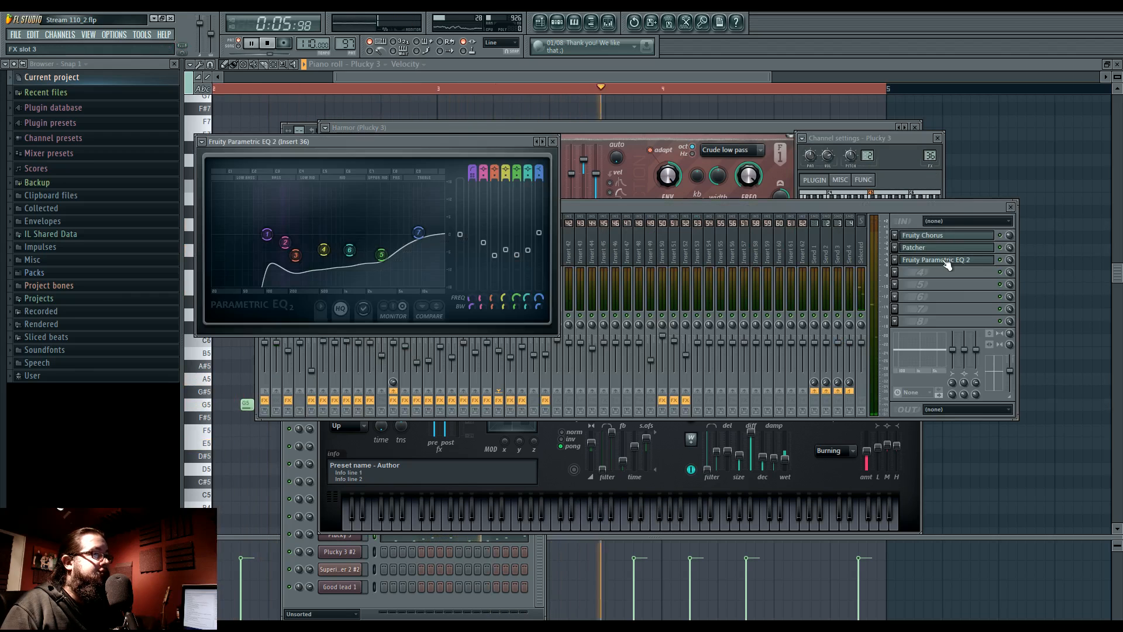
pyautogui.moveTo(364, 213); pyautogui.dragTo(331, 212)
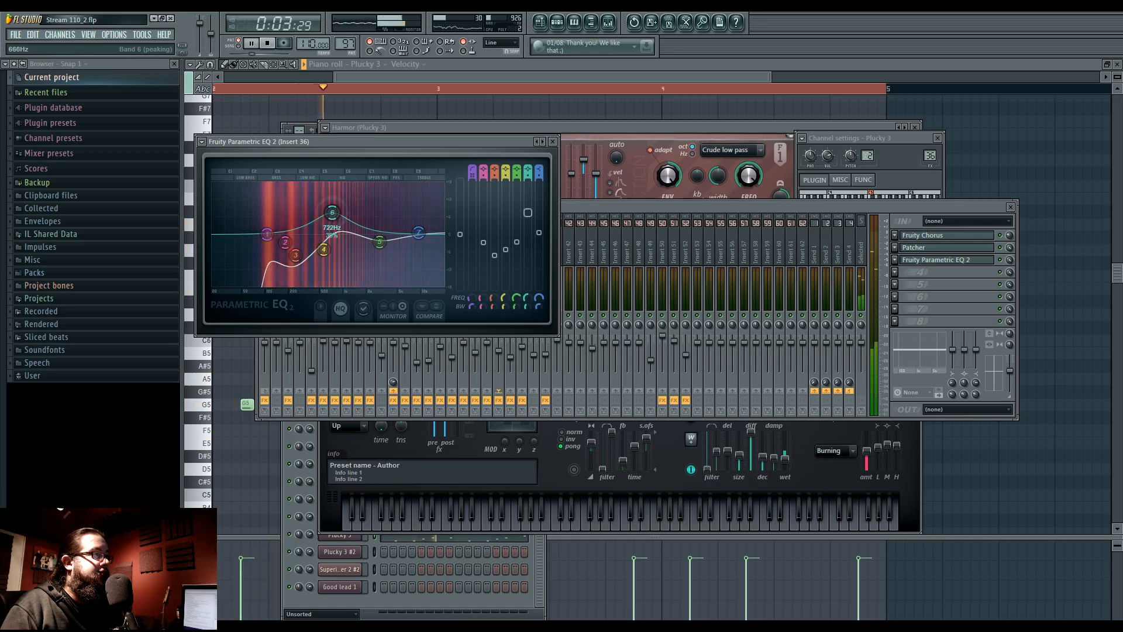
pyautogui.moveTo(272, 235); pyautogui.dragTo(323, 217)
pyautogui.moveTo(382, 242); pyautogui.dragTo(390, 256)
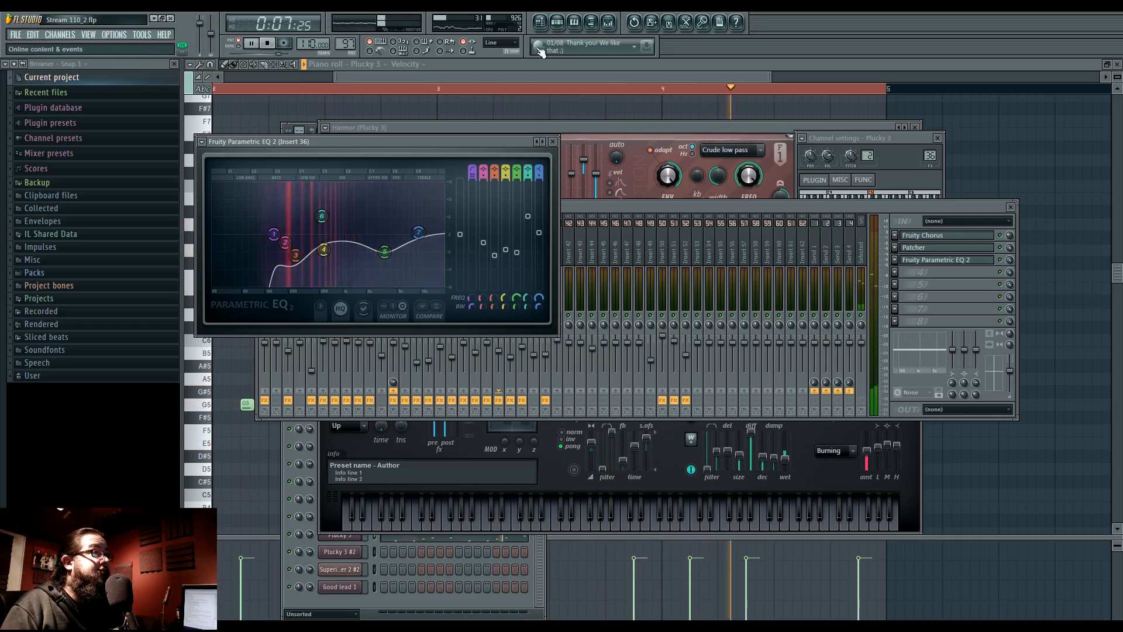
# Return to the playlist and play the drop from just after bar 138 past bar 145 with the adjusted pluck.
pyautogui.click(540, 23)
pyautogui.click(416, 89)
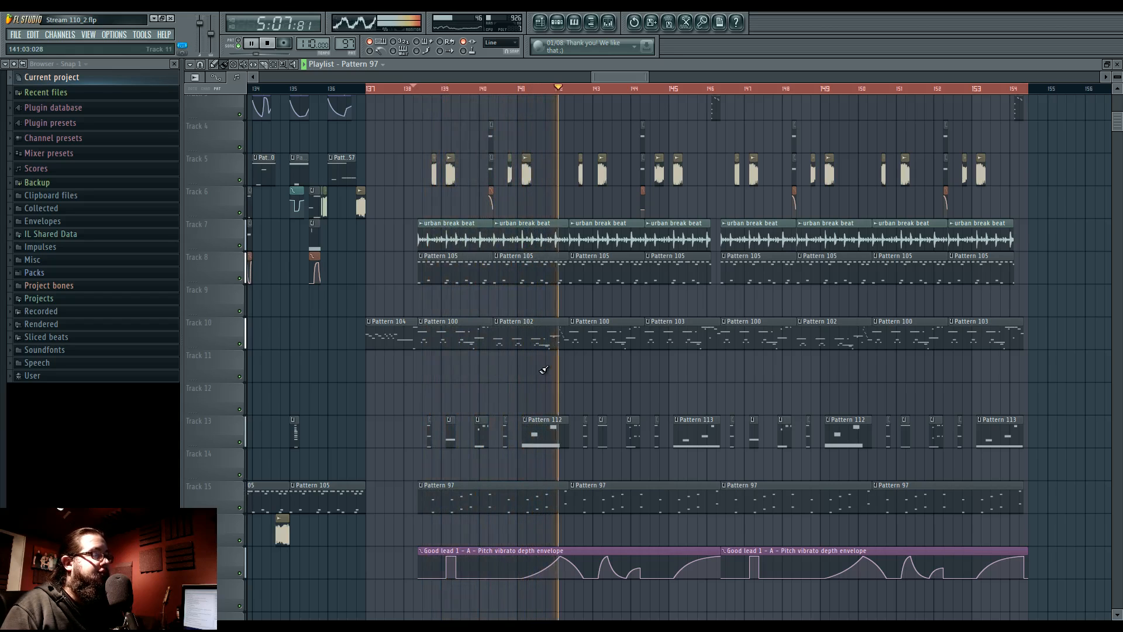
pyautogui.moveTo(582, 370); pyautogui.dragTo(585, 405)
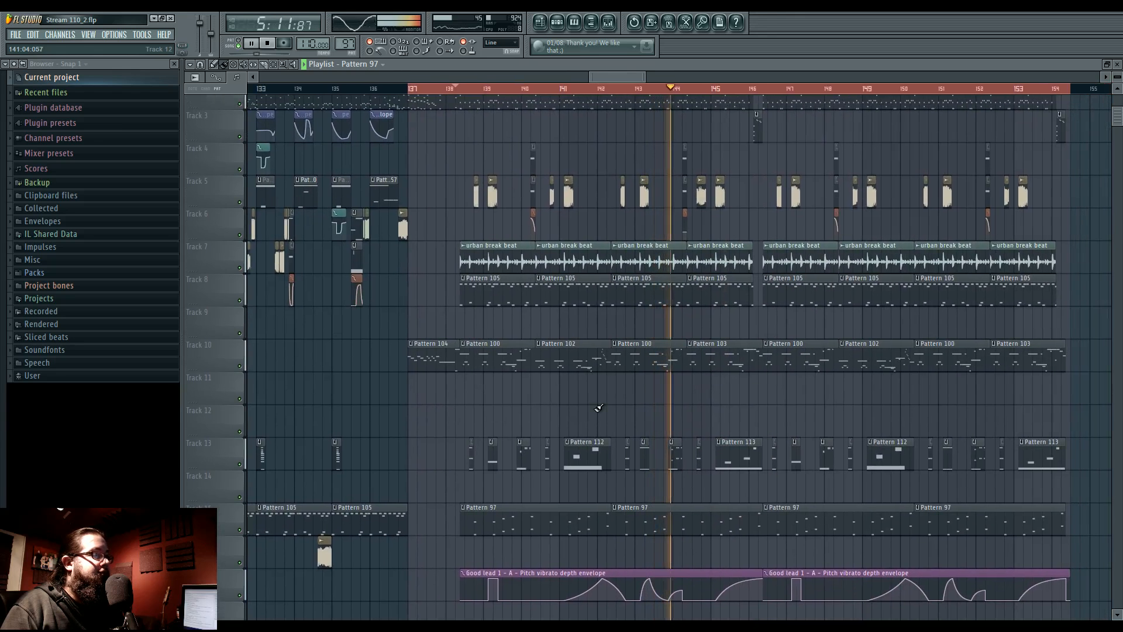
pyautogui.moveTo(621, 408); pyautogui.dragTo(581, 389)
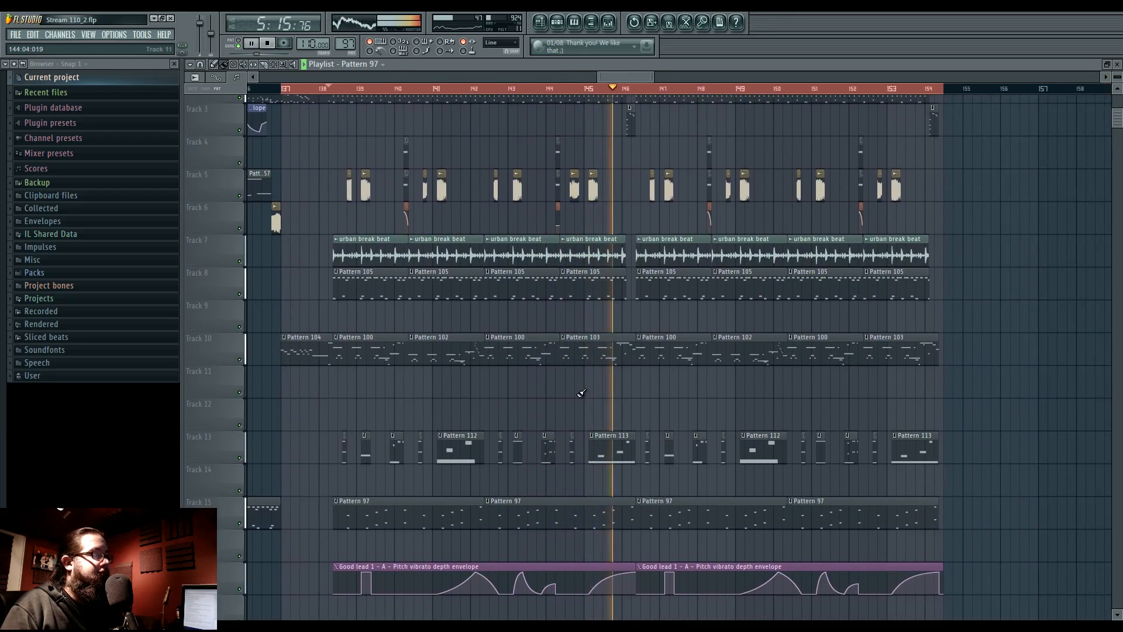
pyautogui.press('space')
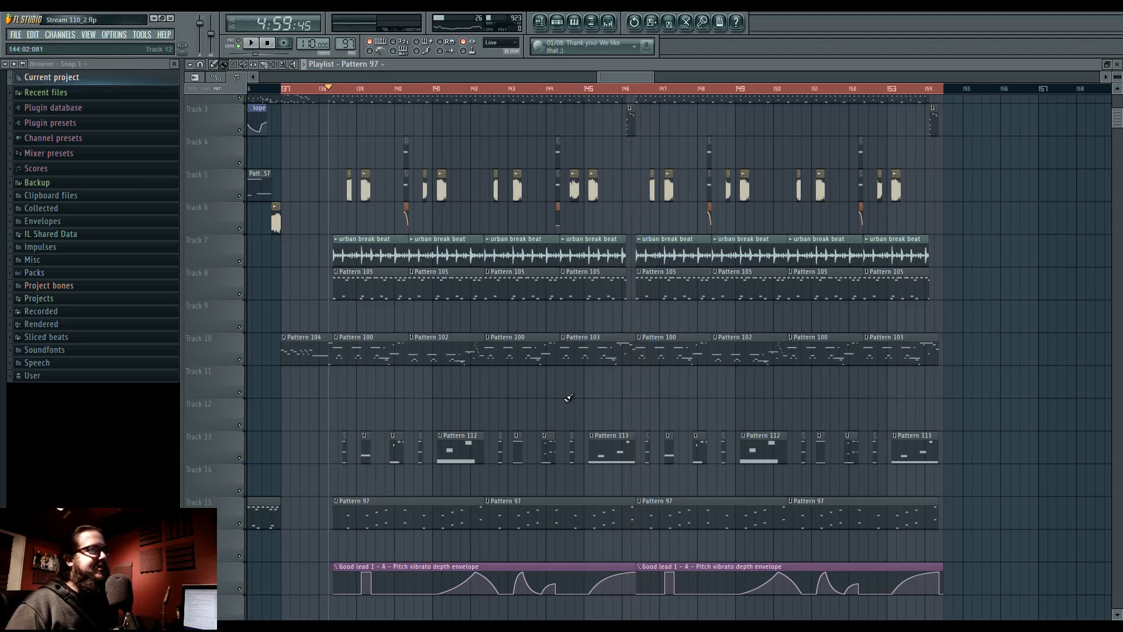
# Play the arrangement from the build-up around bar 113 into the section after bar 121, and clear the time selection.
pyautogui.scroll(3, 569, 398)
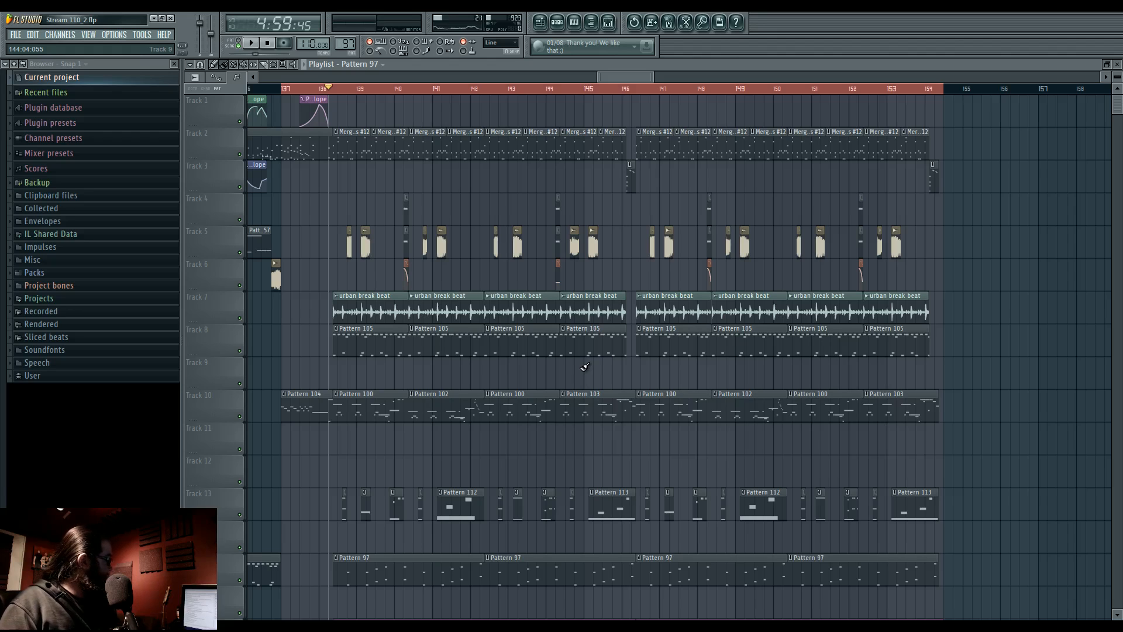
pyautogui.scroll(-6, 585, 368)
pyautogui.moveTo(633, 383); pyautogui.dragTo(716, 385)
pyautogui.click(485, 89)
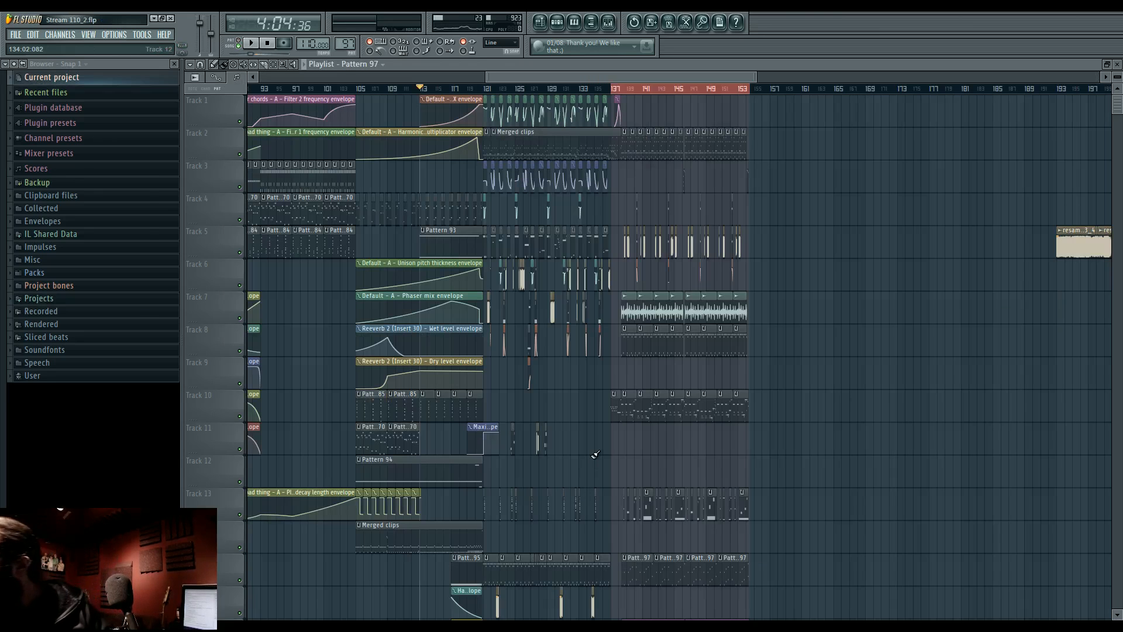
pyautogui.press('space')
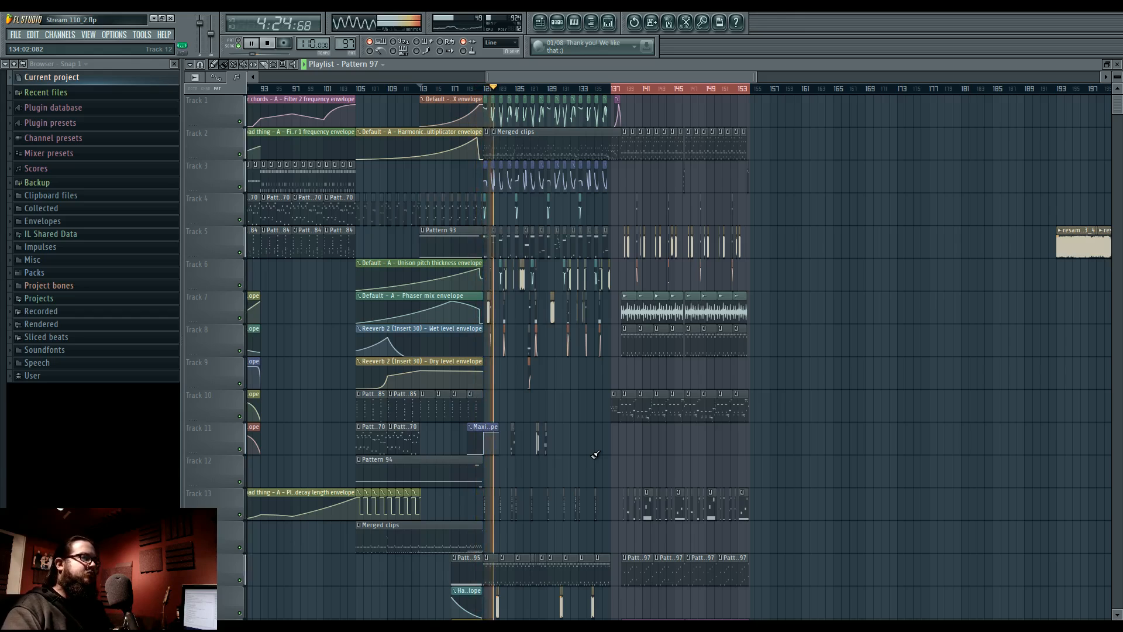
pyautogui.rightClick(629, 90)
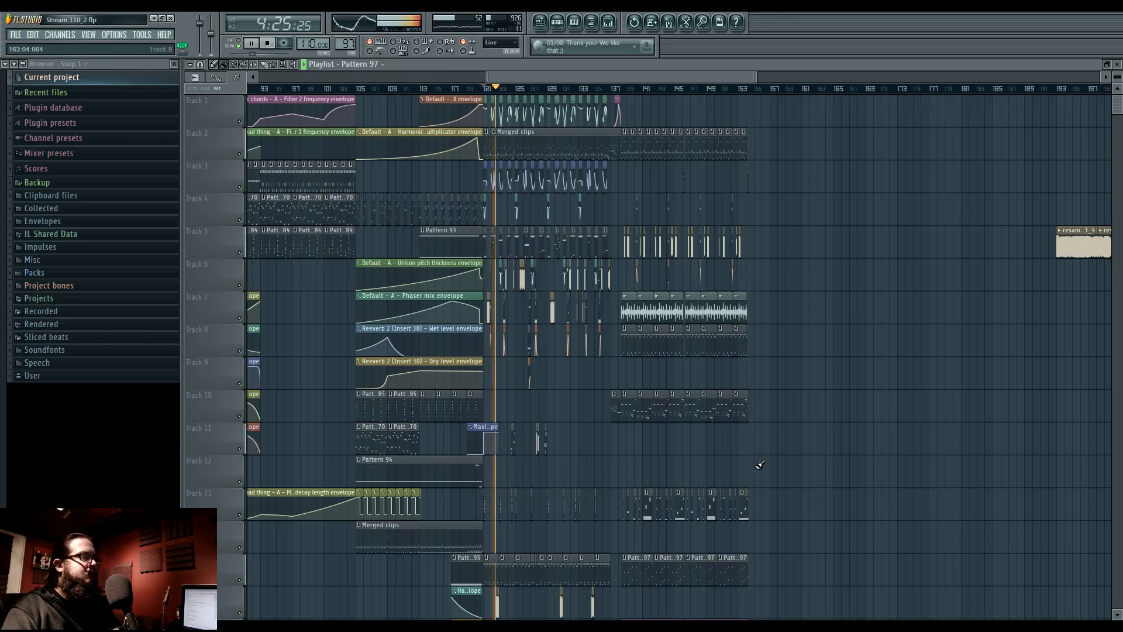
# Rebalance Insert 36's Fruity Parametric EQ 2 by raising band 4, lowering band 6, and leaving band 5 at a slight dip.
pyautogui.click(607, 27)
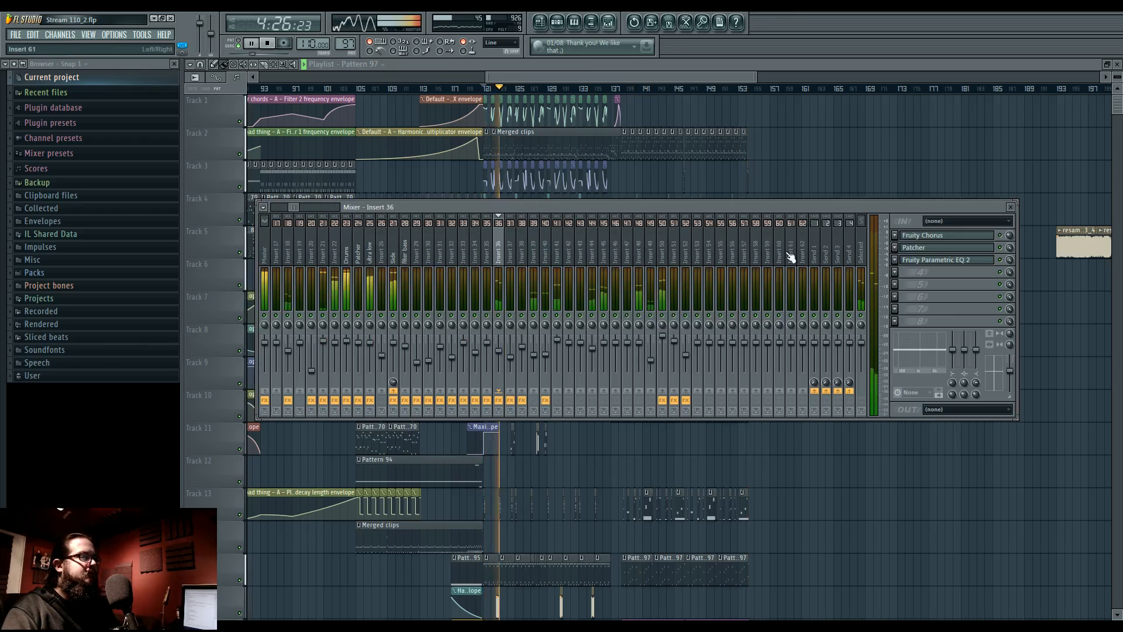
pyautogui.click(959, 260)
pyautogui.moveTo(384, 251); pyautogui.dragTo(385, 235)
pyautogui.moveTo(322, 217); pyautogui.dragTo(397, 238)
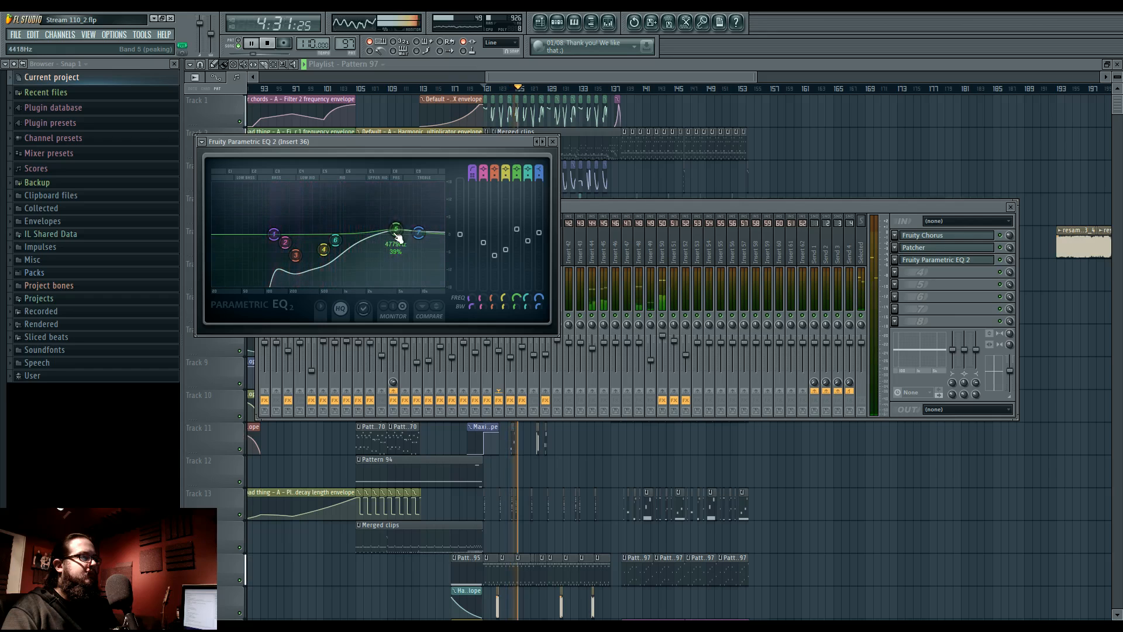
pyautogui.moveTo(325, 252); pyautogui.dragTo(319, 231)
pyautogui.moveTo(398, 233); pyautogui.dragTo(391, 251)
pyautogui.moveTo(319, 232); pyautogui.dragTo(322, 235)
# Add Fruity Reeverb 2 to slot 4 of Insert 36 and adjust its low cut, high damping, and a decay of about 2.1 sec.
pyautogui.click(932, 276)
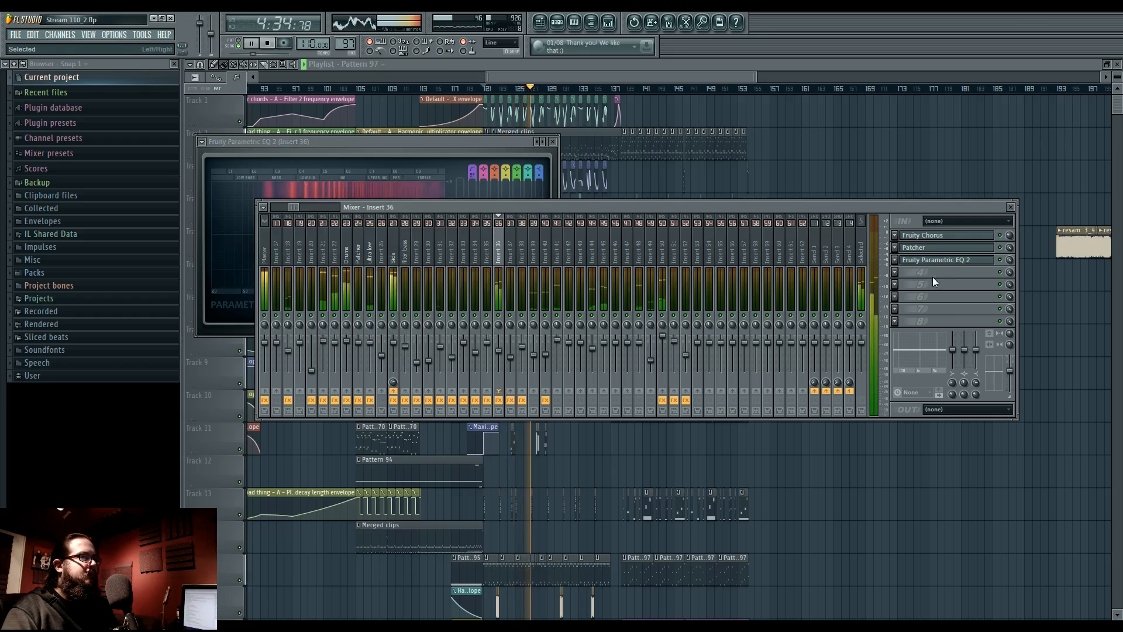
pyautogui.click(900, 272)
pyautogui.click(977, 459)
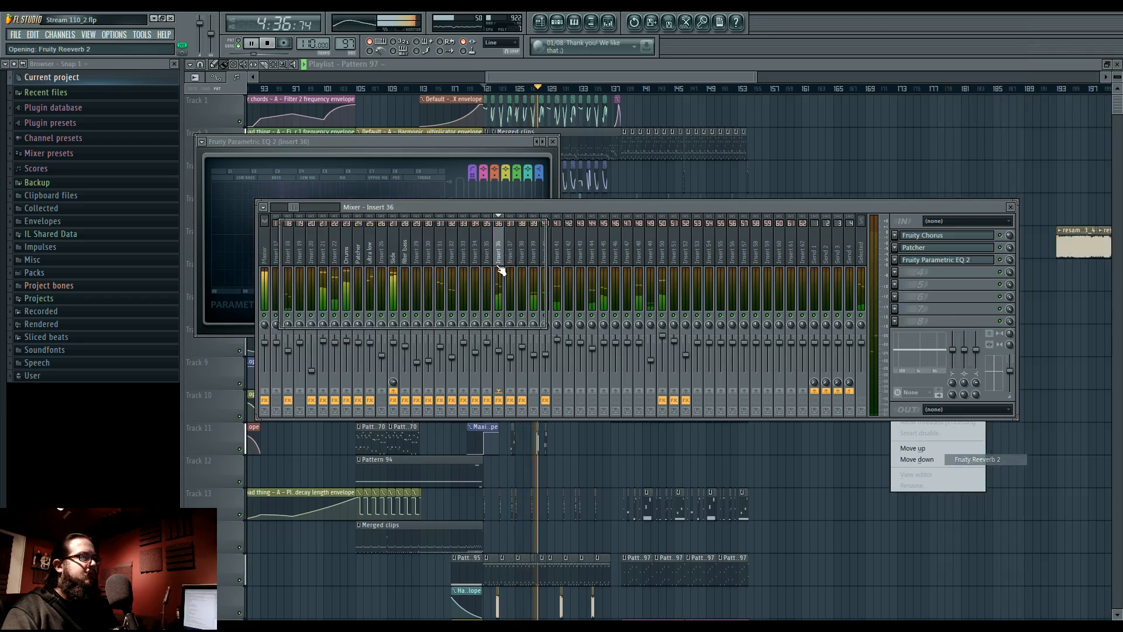
pyautogui.moveTo(426, 278); pyautogui.dragTo(359, 199)
pyautogui.moveTo(394, 278); pyautogui.dragTo(396, 229)
pyautogui.moveTo(394, 303); pyautogui.dragTo(395, 272)
pyautogui.moveTo(486, 282)
pyautogui.mouseDown()
pyautogui.moveTo(487, 202)
pyautogui.moveTo(493, 284)
pyautogui.mouseUp()
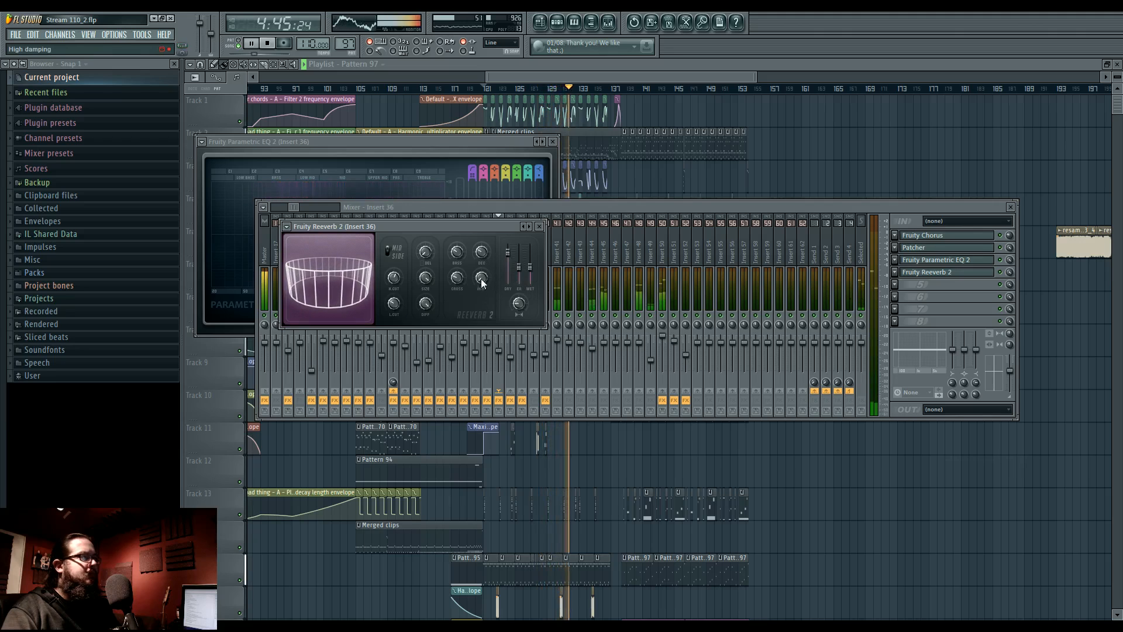
pyautogui.moveTo(536, 276); pyautogui.dragTo(483, 254)
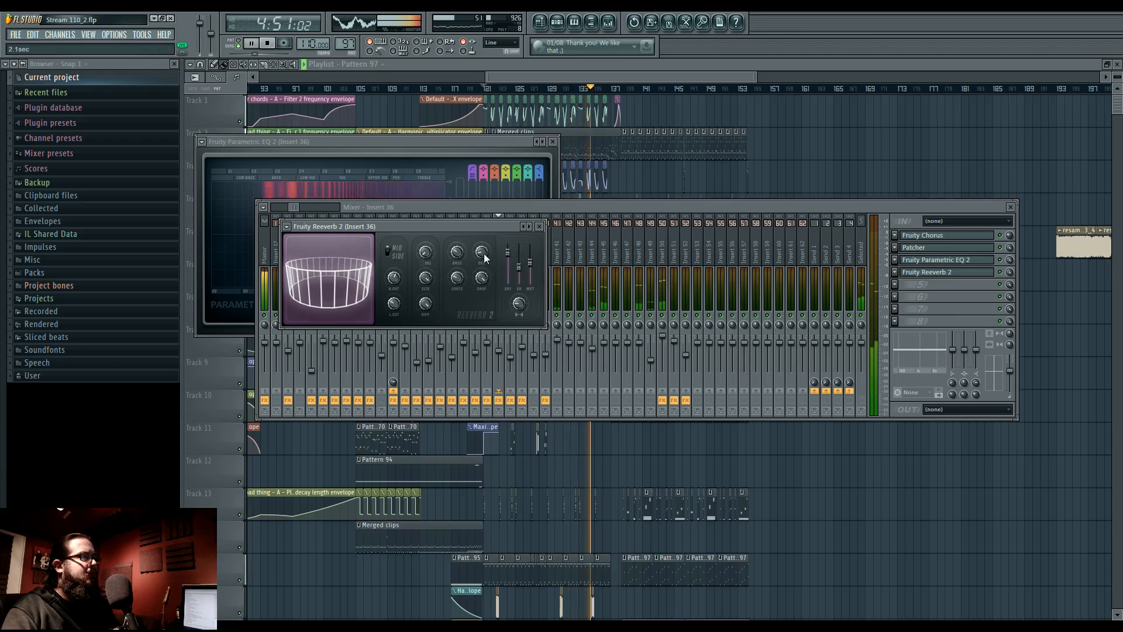
# Lower the band 1 high-pass to about 108 Hz in Insert 36's Fruity Parametric EQ 2.
pyautogui.click(922, 261)
pyautogui.click(922, 261)
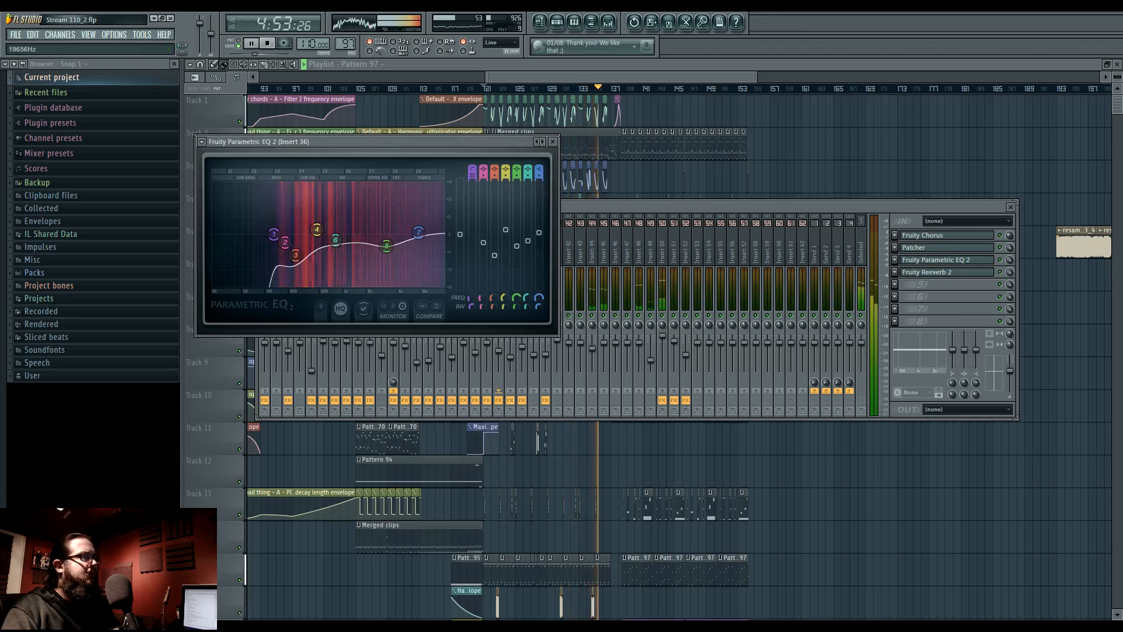
pyautogui.moveTo(274, 234)
pyautogui.mouseDown()
pyautogui.moveTo(262, 241)
pyautogui.moveTo(273, 240)
pyautogui.mouseUp()
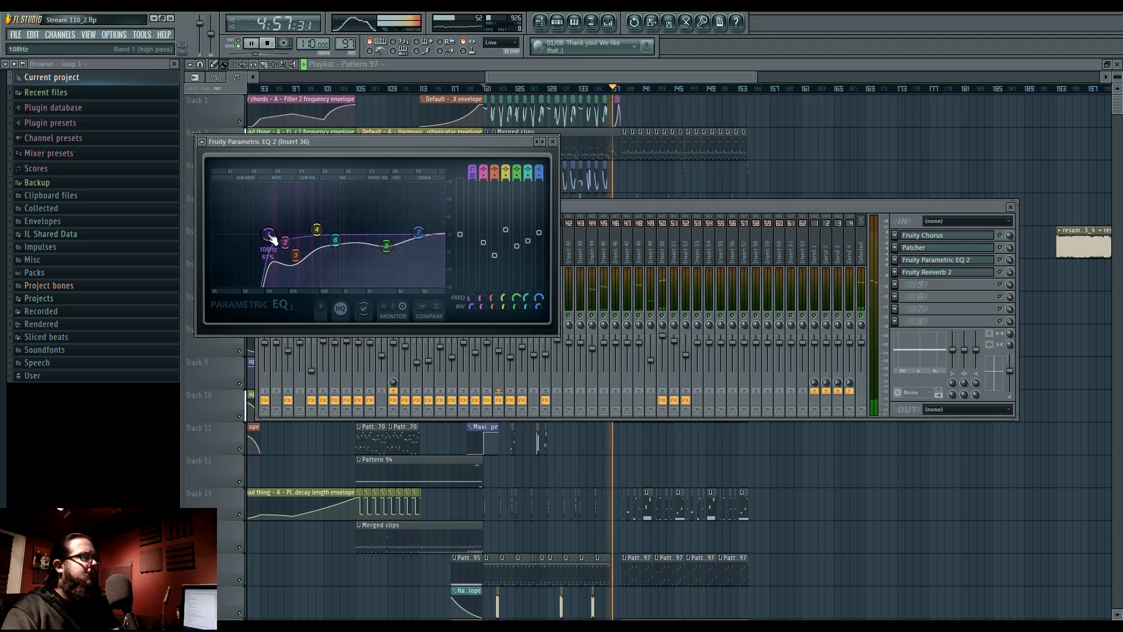
# Play the transition into the drop from bar 136 and open Pattern 104 on Track 10 in the piano roll.
pyautogui.rightClick(609, 453)
pyautogui.scroll(6, 609, 453)
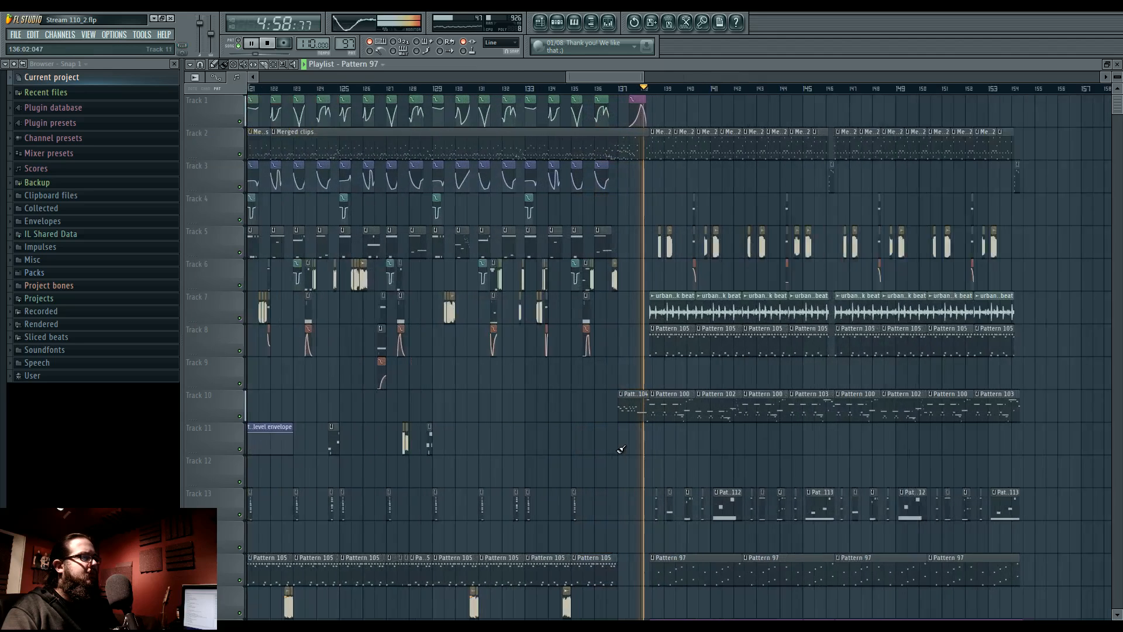
pyautogui.click(572, 91)
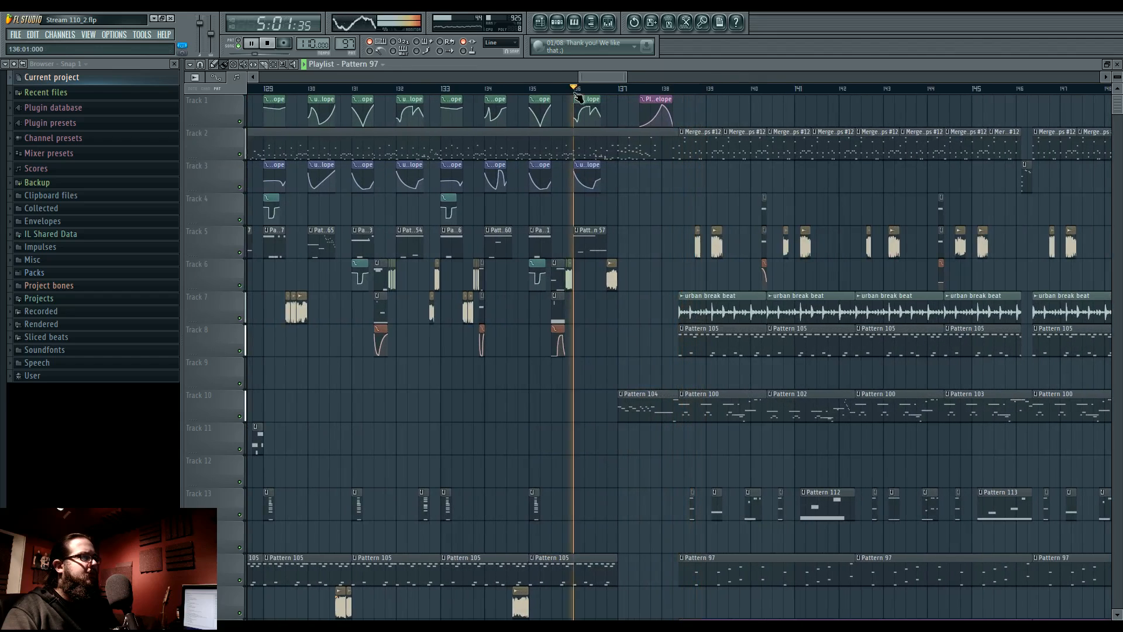
pyautogui.doubleClick(638, 402)
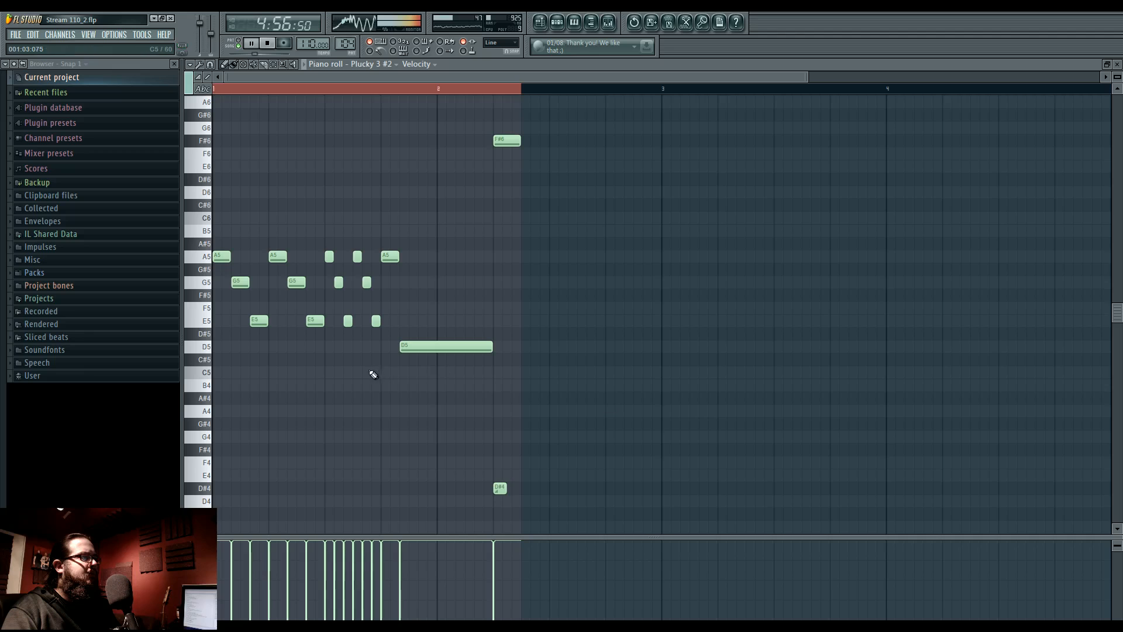
# Try moving the second and third notes of the Plucky 3 #2 melody to E5 and A4.
pyautogui.moveTo(373, 374); pyautogui.dragTo(375, 388)
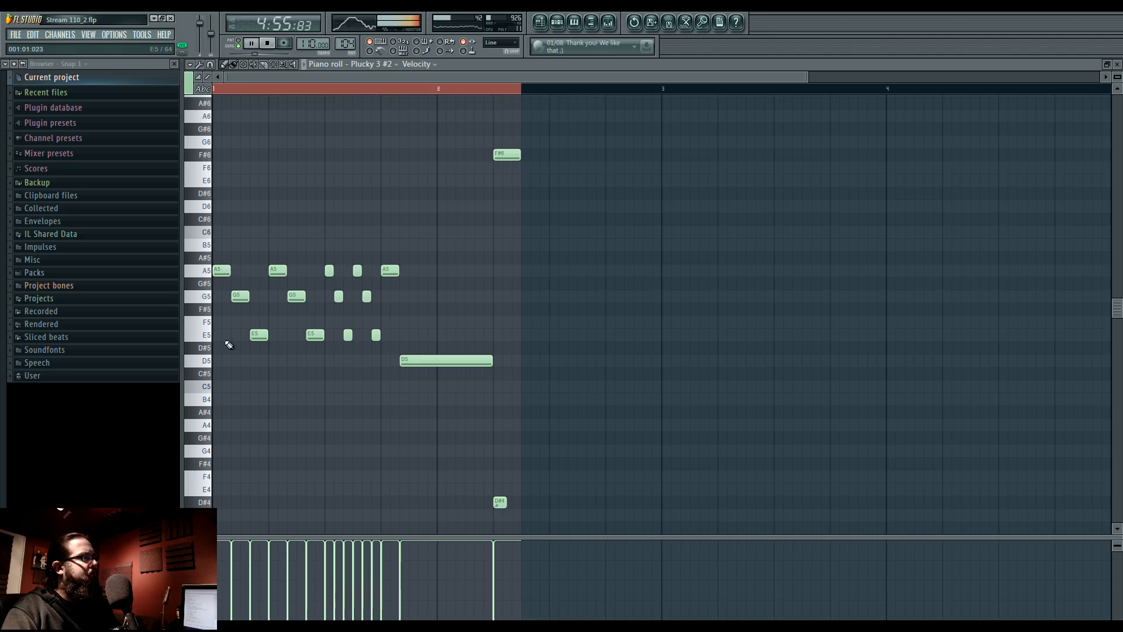
pyautogui.press('space')
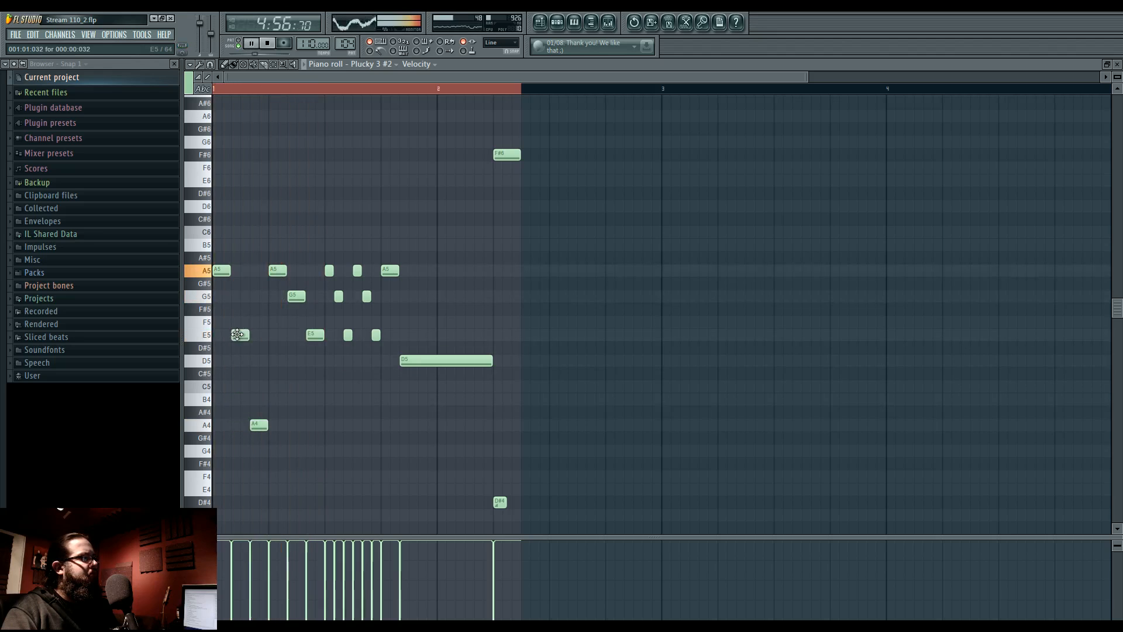
pyautogui.moveTo(258, 424); pyautogui.dragTo(240, 294)
pyautogui.rightClick(241, 337)
pyautogui.click(255, 334)
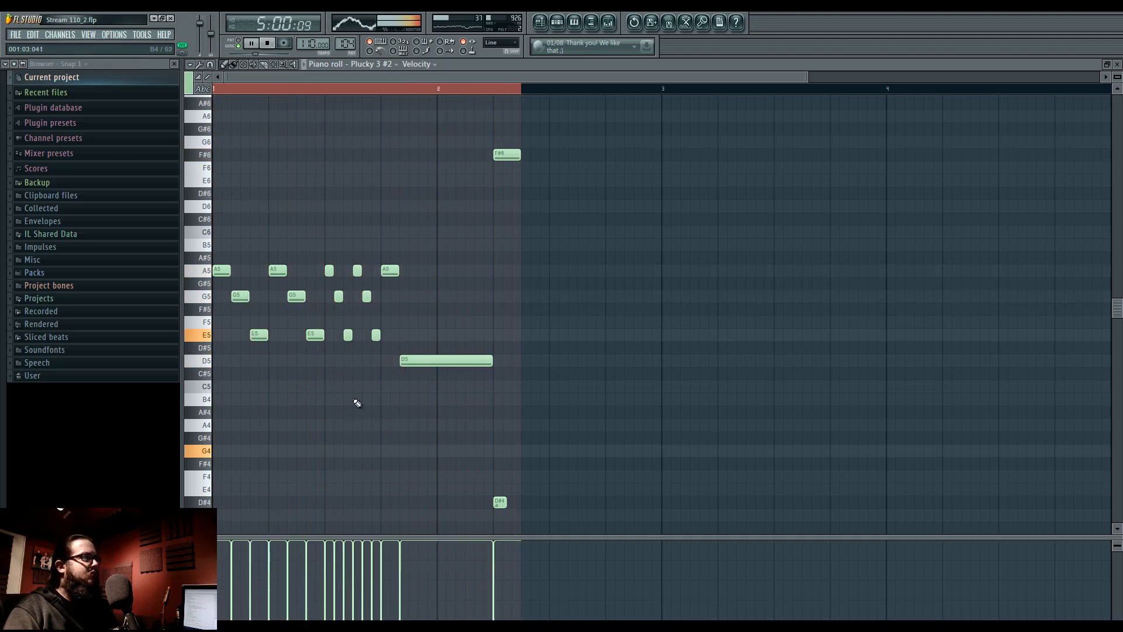
# Open the short Good lead 1 pattern near bar 139 on Track 13 and try an F#4 note above its E4.
pyautogui.click(541, 24)
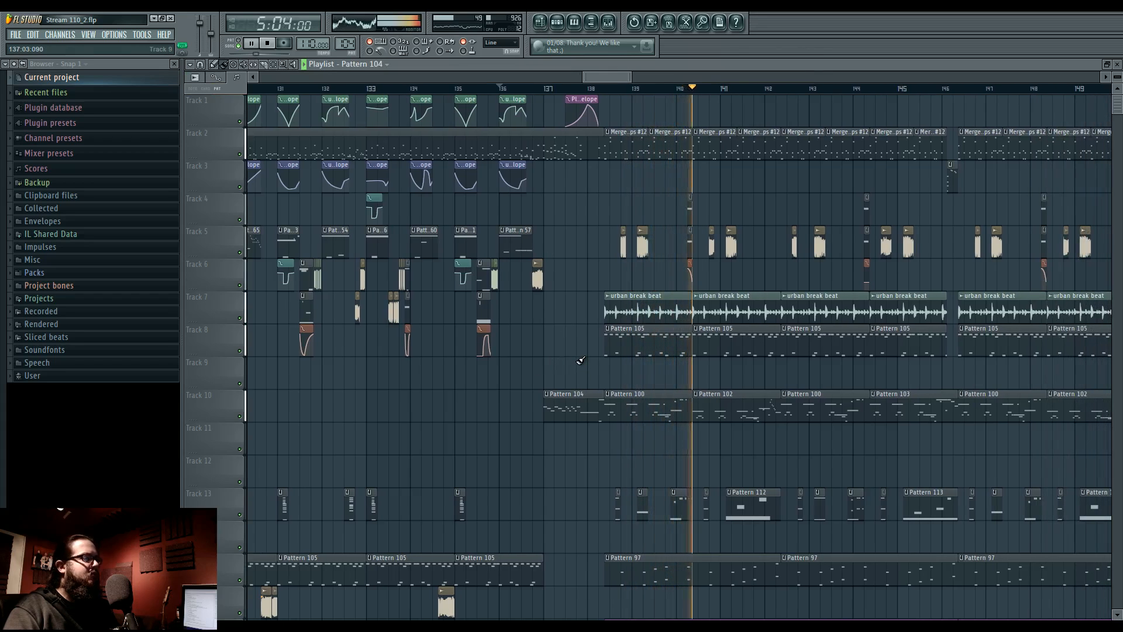
pyautogui.doubleClick(644, 509)
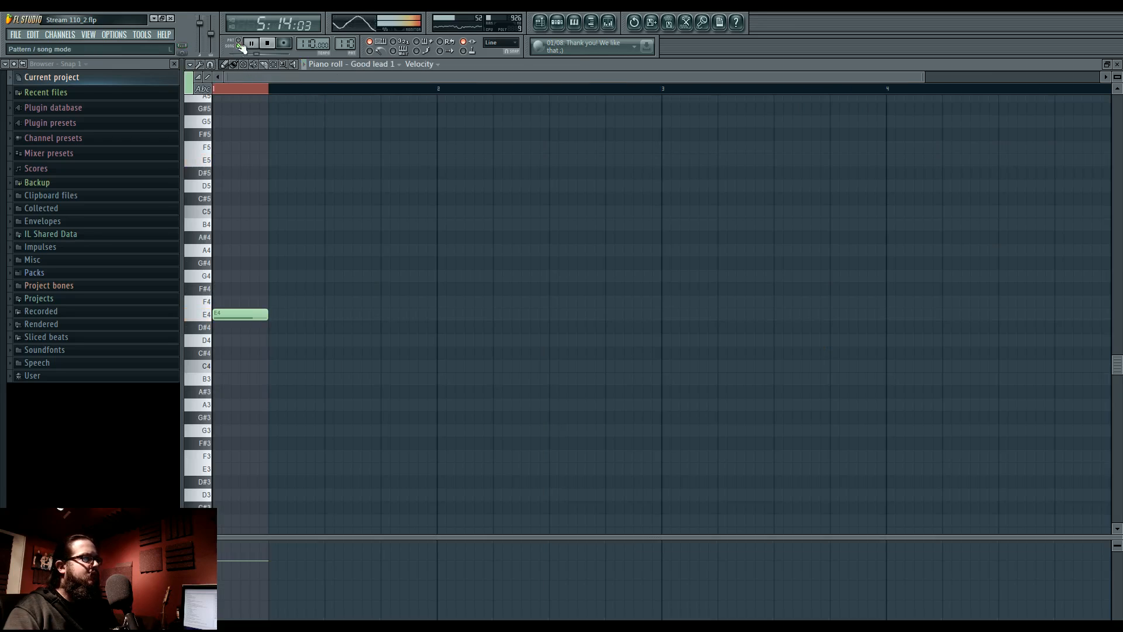
pyautogui.moveTo(238, 275); pyautogui.dragTo(216, 287)
pyautogui.click(234, 292)
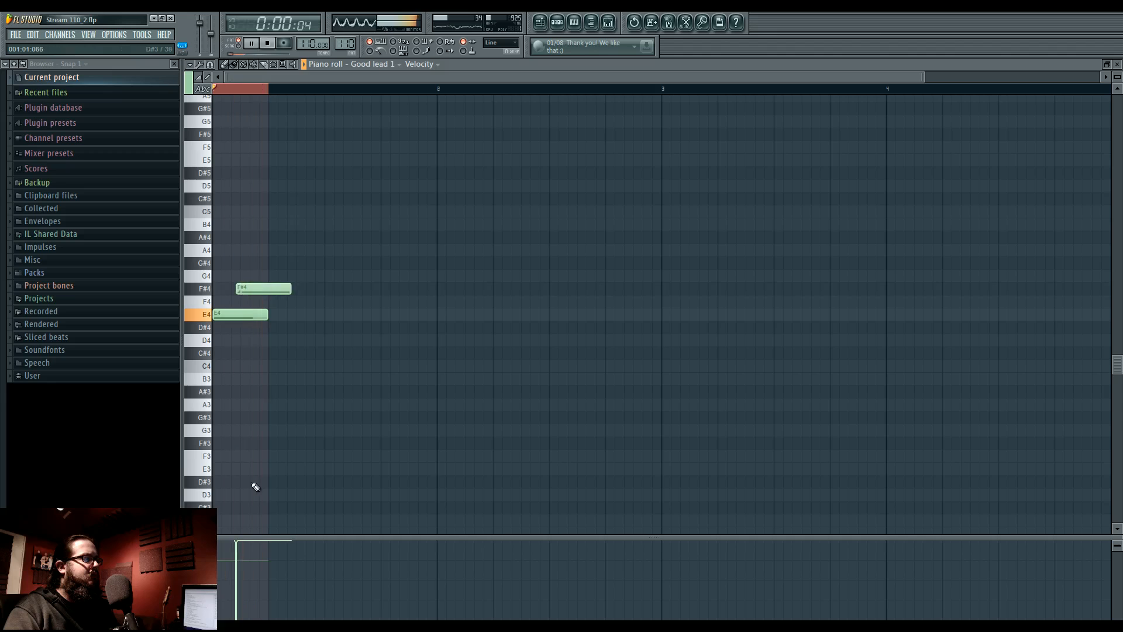
pyautogui.moveTo(256, 292); pyautogui.dragTo(234, 319)
pyautogui.click(539, 22)
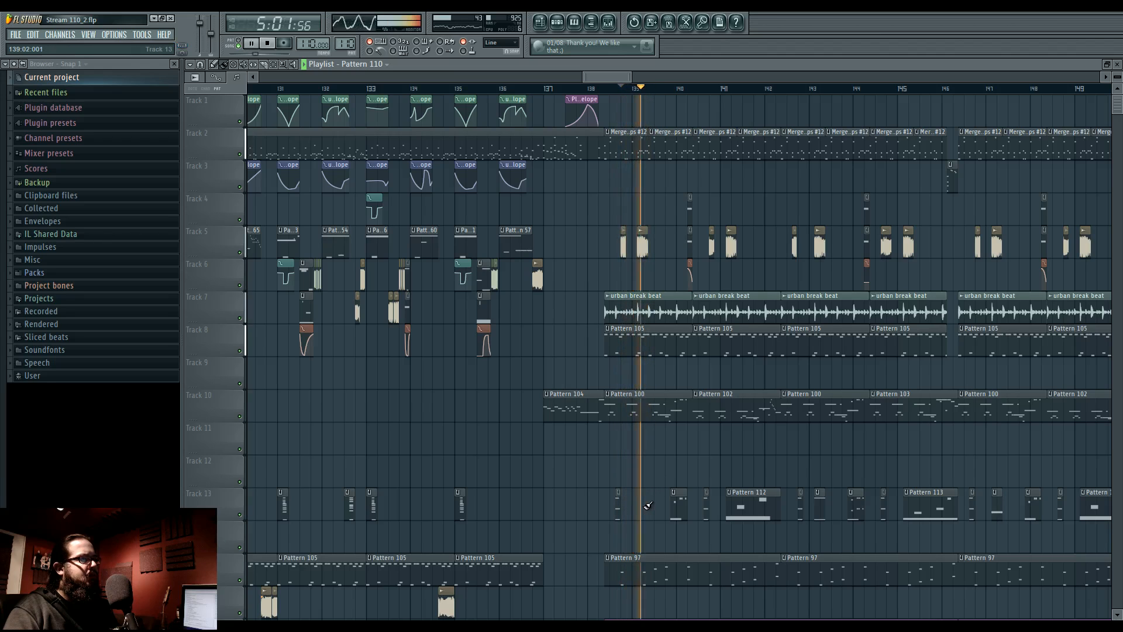
# Remove the first Pattern 97 clip to hear the drop without it, and undo the deletion.
pyautogui.rightClick(629, 557)
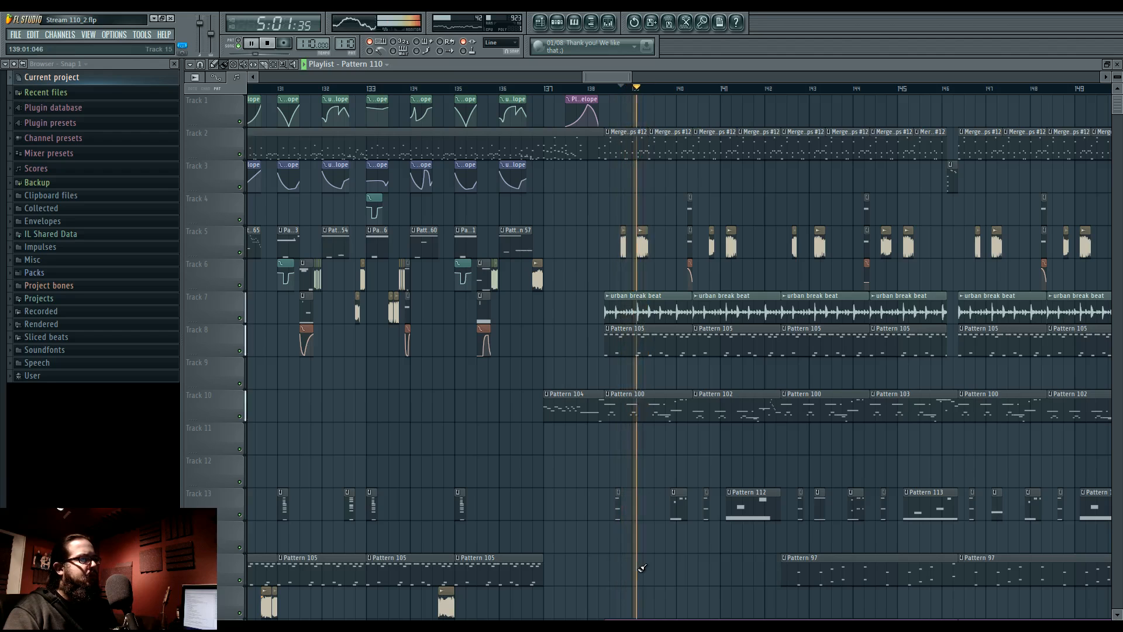
pyautogui.press('space')
pyautogui.press('space')
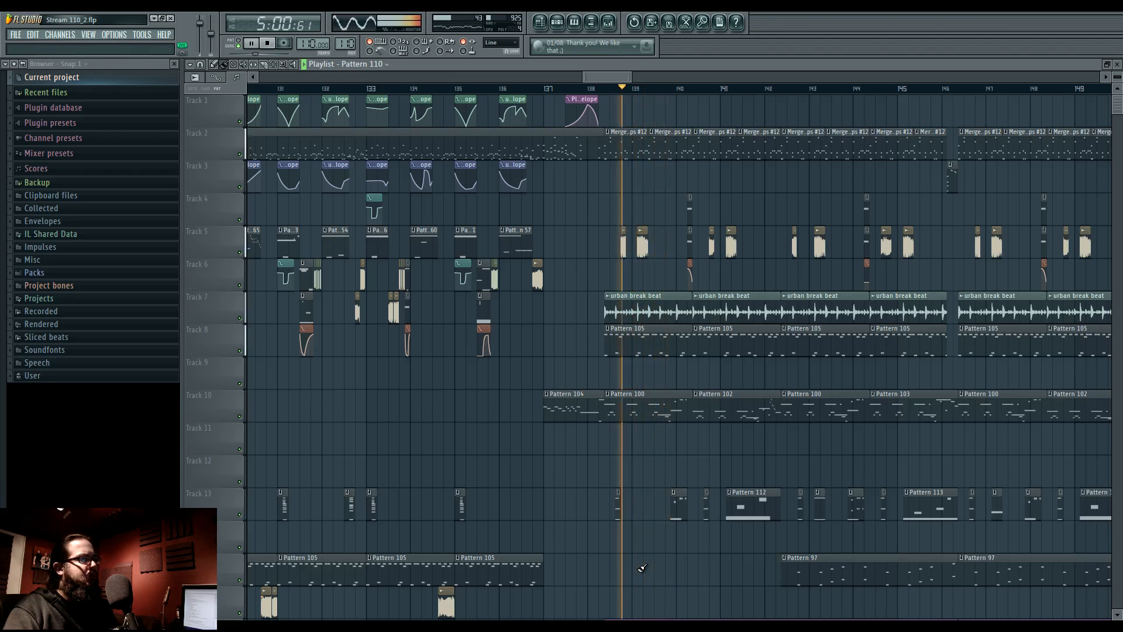
pyautogui.click(641, 566)
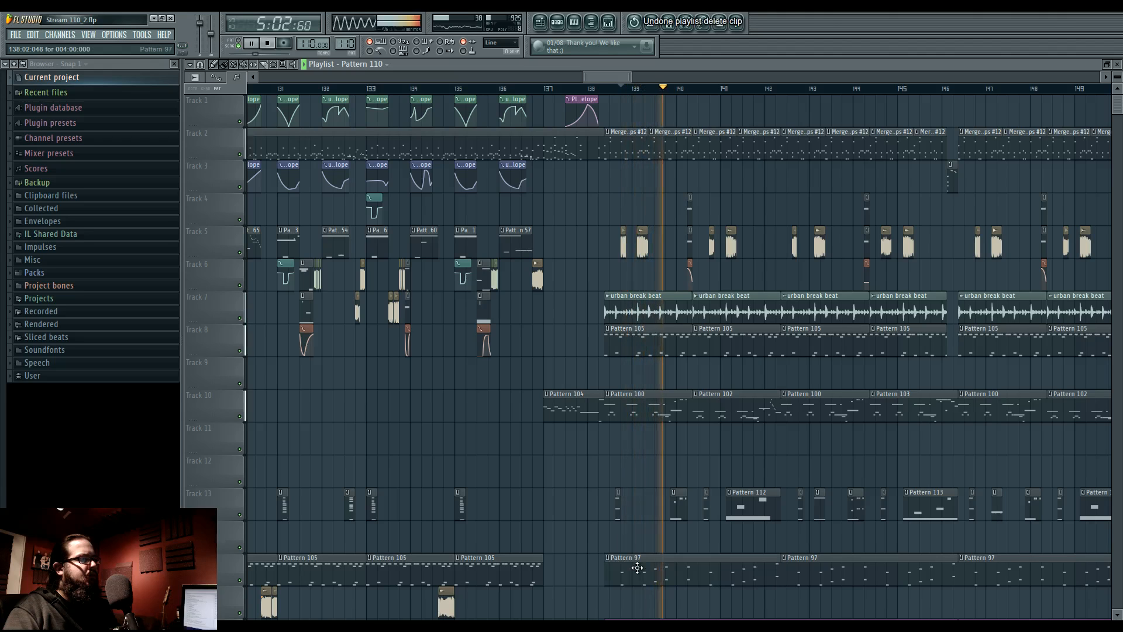
# Inspect Pattern 97's notes and Insert 36's Fruity Parametric EQ 2, and replay the transition into the drop from bar 137.
pyautogui.doubleClick(646, 569)
pyautogui.press('F9')
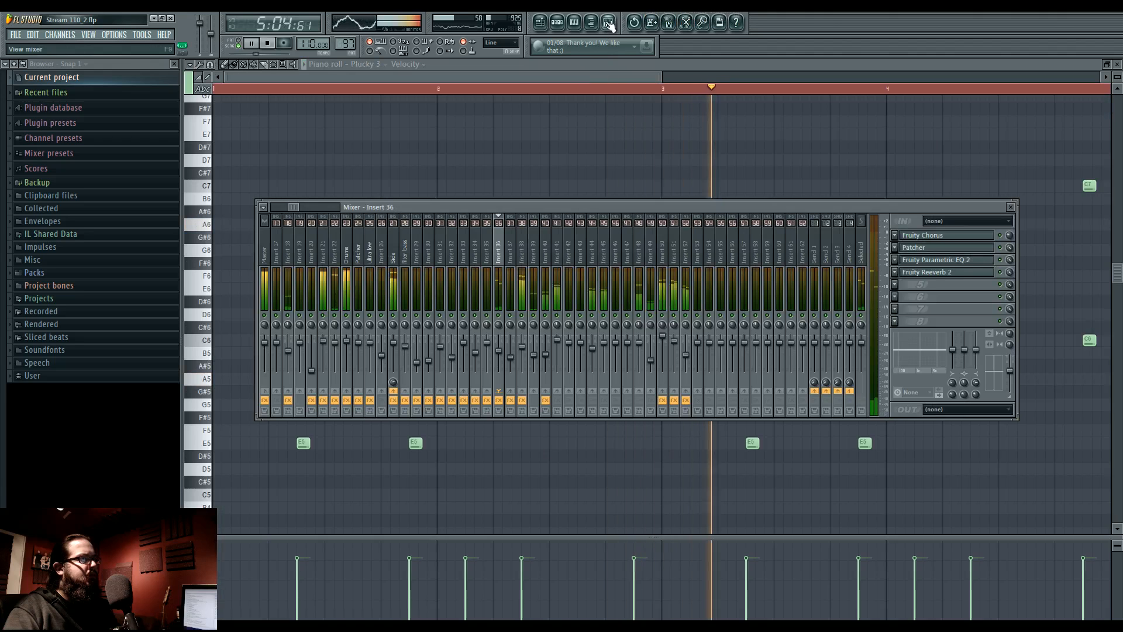
pyautogui.click(935, 259)
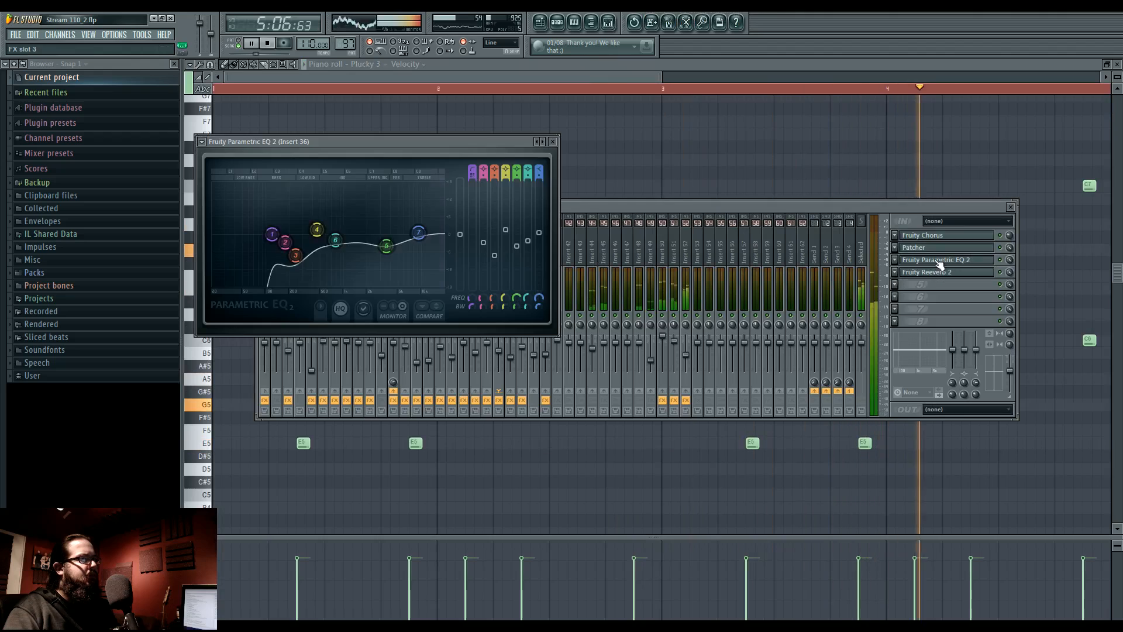
pyautogui.click(543, 25)
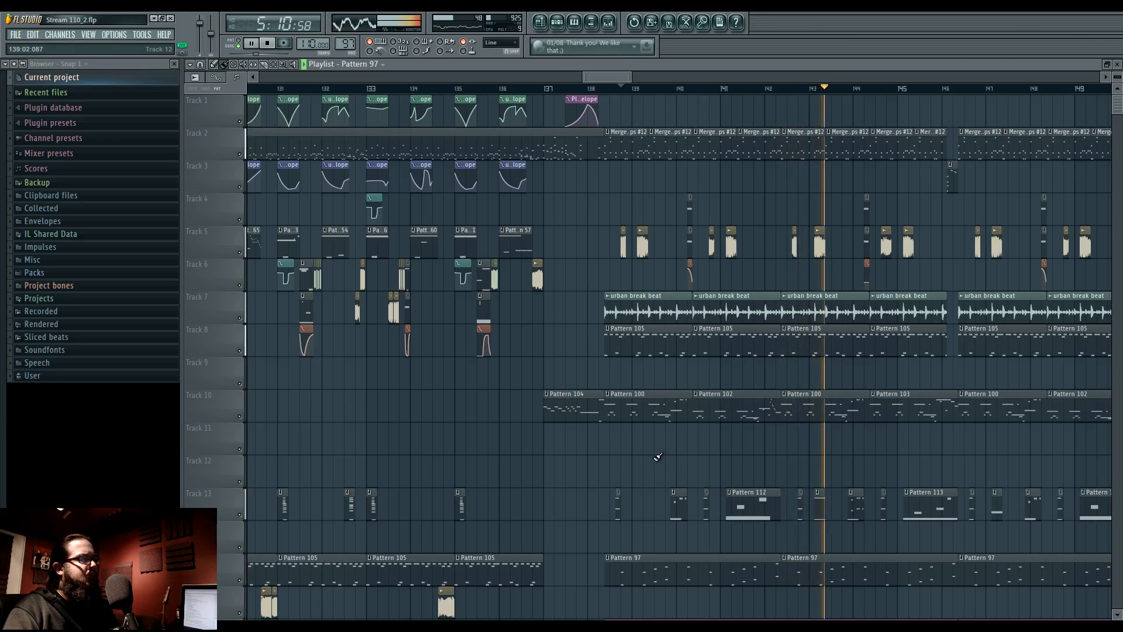
pyautogui.moveTo(658, 456); pyautogui.dragTo(643, 458)
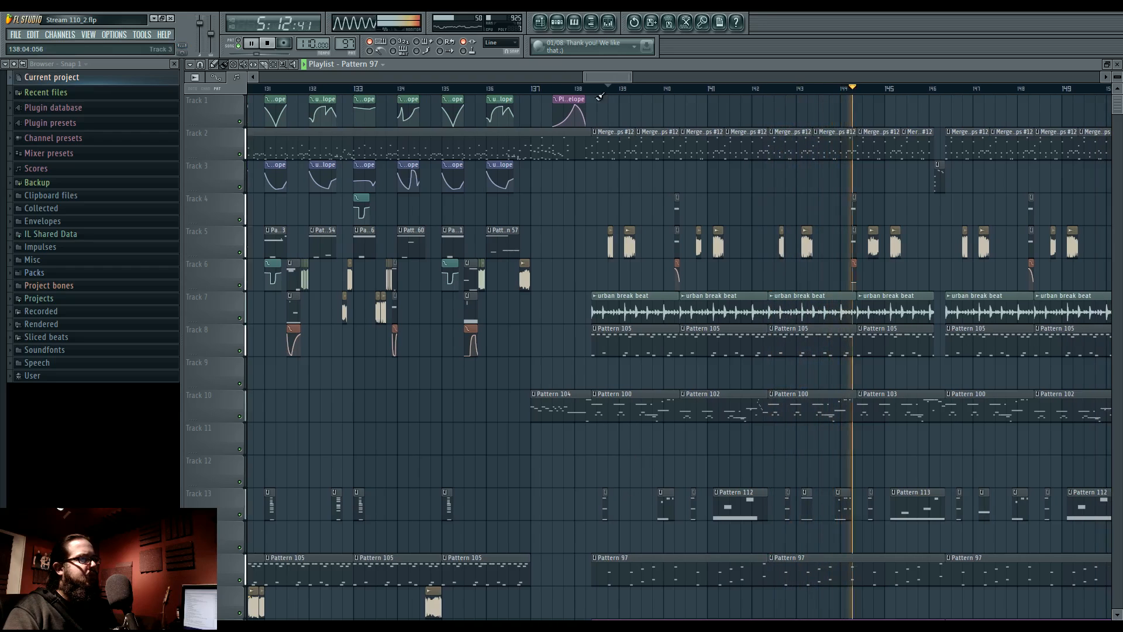
pyautogui.click(550, 94)
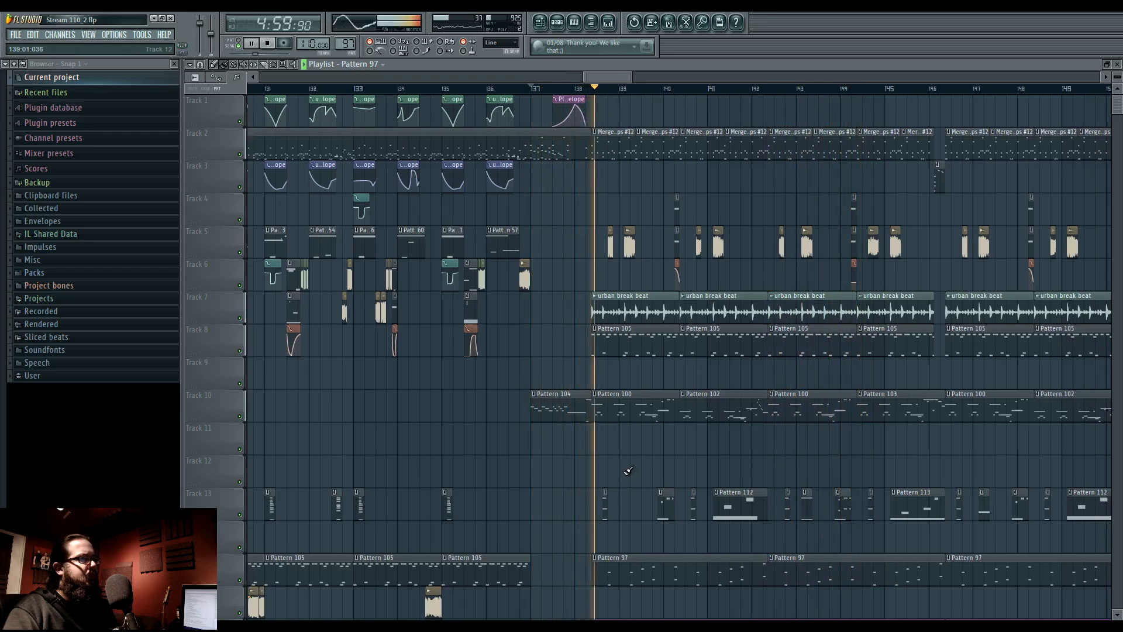
pyautogui.moveTo(625, 471); pyautogui.dragTo(610, 467)
pyautogui.scroll(5, 615, 477)
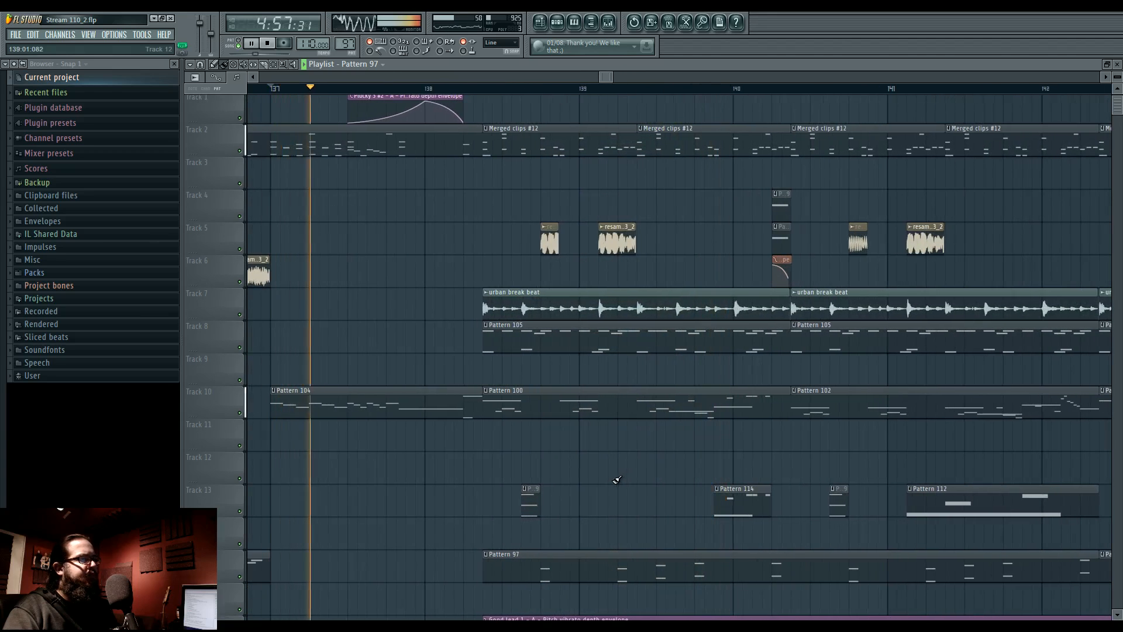
pyautogui.scroll(-4, 708, 486)
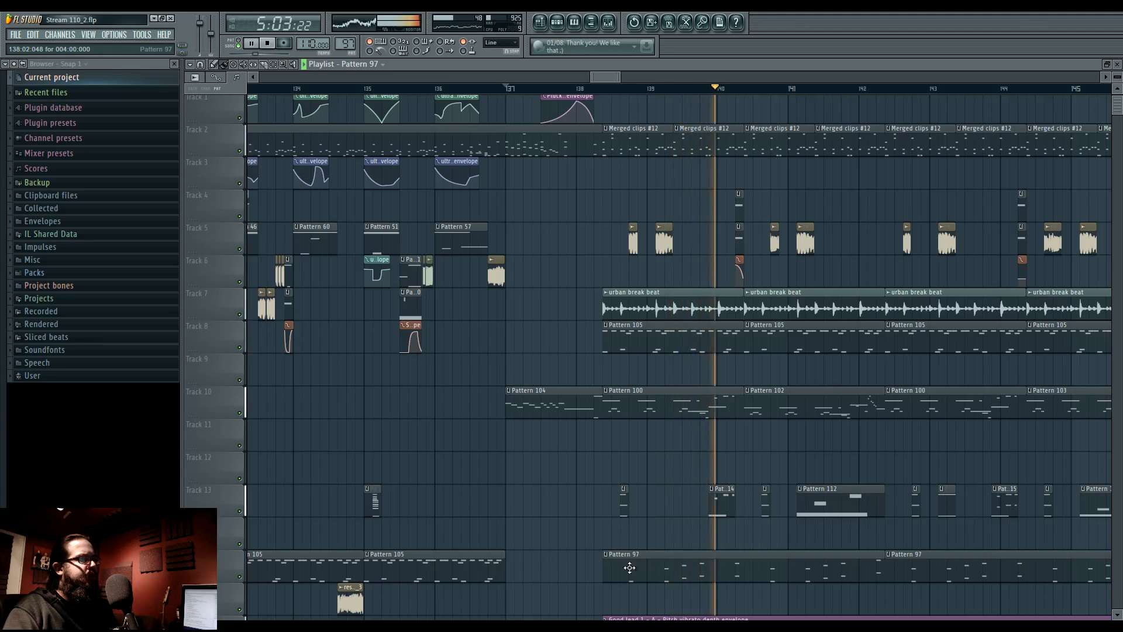
# Make the first Pattern 97 clip on Track 15 unique and replace the Pattern 97 clips after it with the new pattern.
pyautogui.rightClick(604, 570)
pyautogui.click(630, 561)
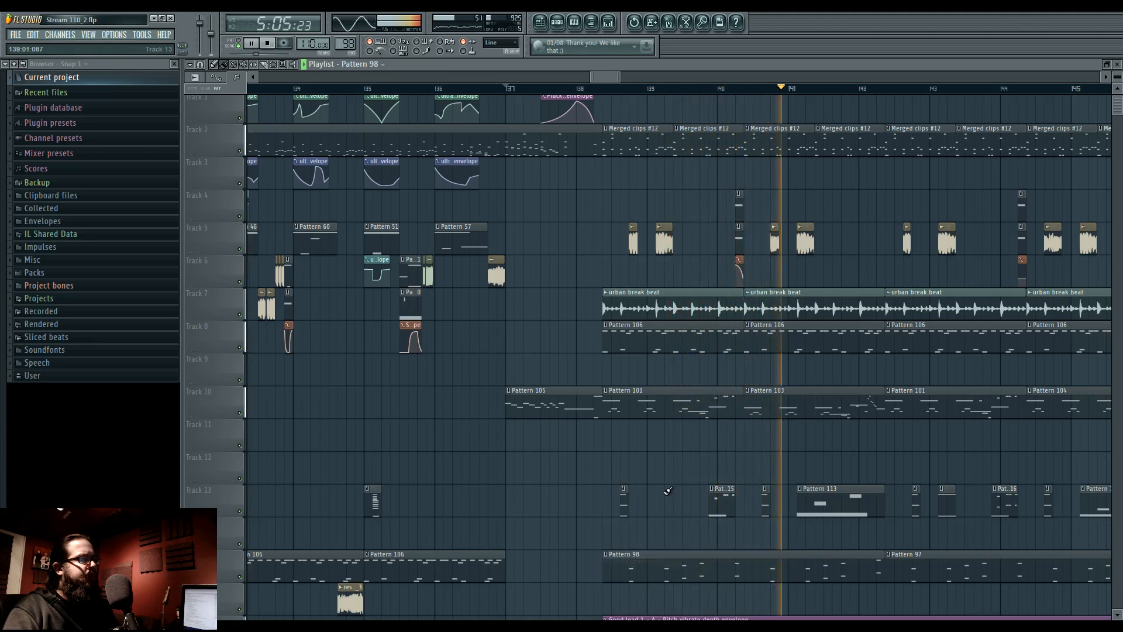
pyautogui.scroll(-5, 672, 493)
pyautogui.rightClick(749, 565)
pyautogui.click(733, 571)
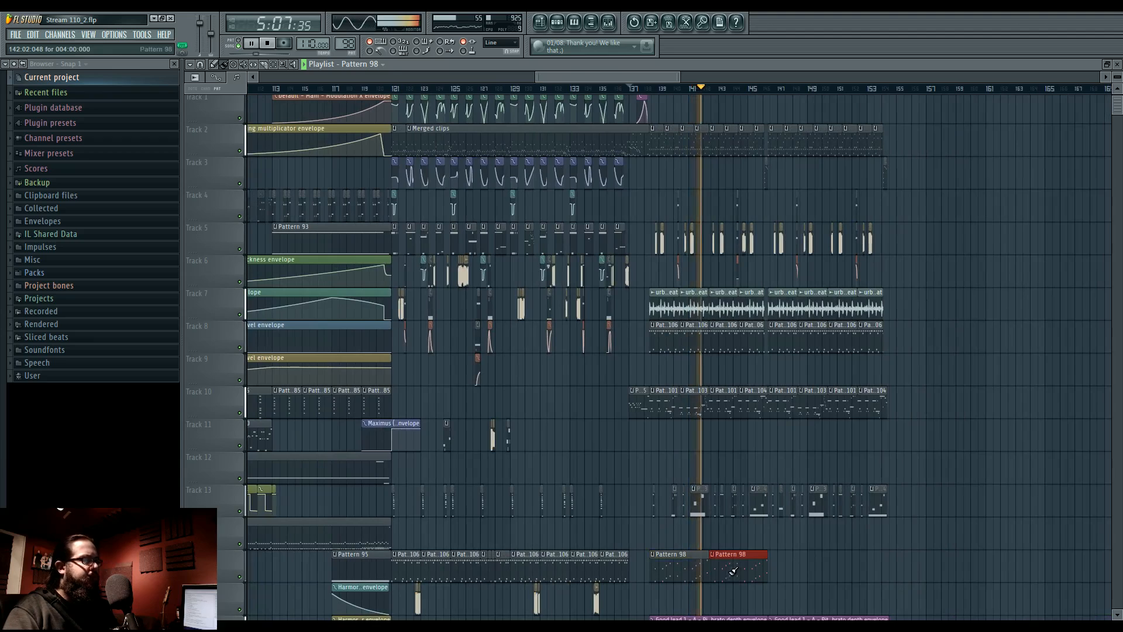
# Play the drop from bar 138 and move the second E5/E6 note pair in bar 1 of Pattern 98 half a beat earlier.
pyautogui.scroll(5, 646, 447)
pyautogui.click(654, 88)
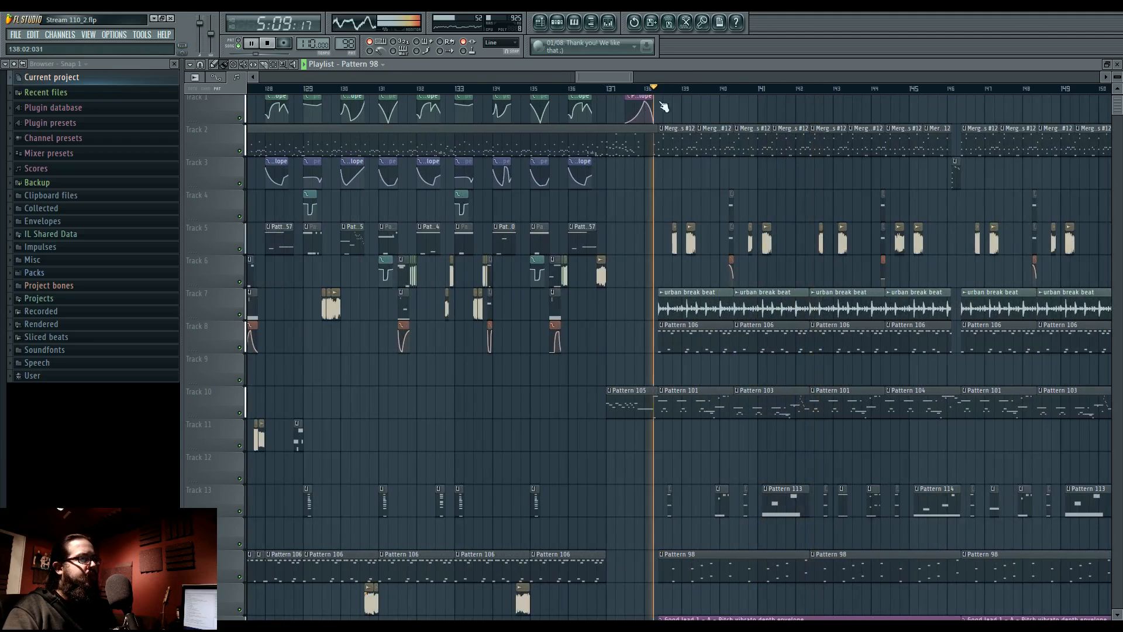
pyautogui.moveTo(621, 458); pyautogui.dragTo(508, 398)
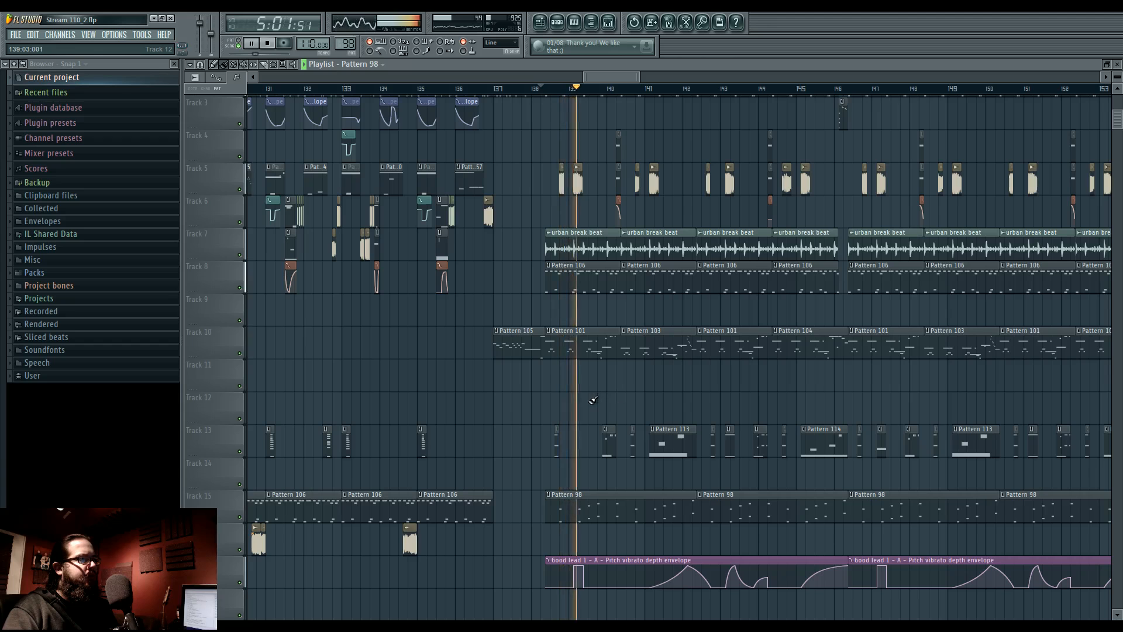
pyautogui.scroll(3, 565, 406)
pyautogui.doubleClick(583, 517)
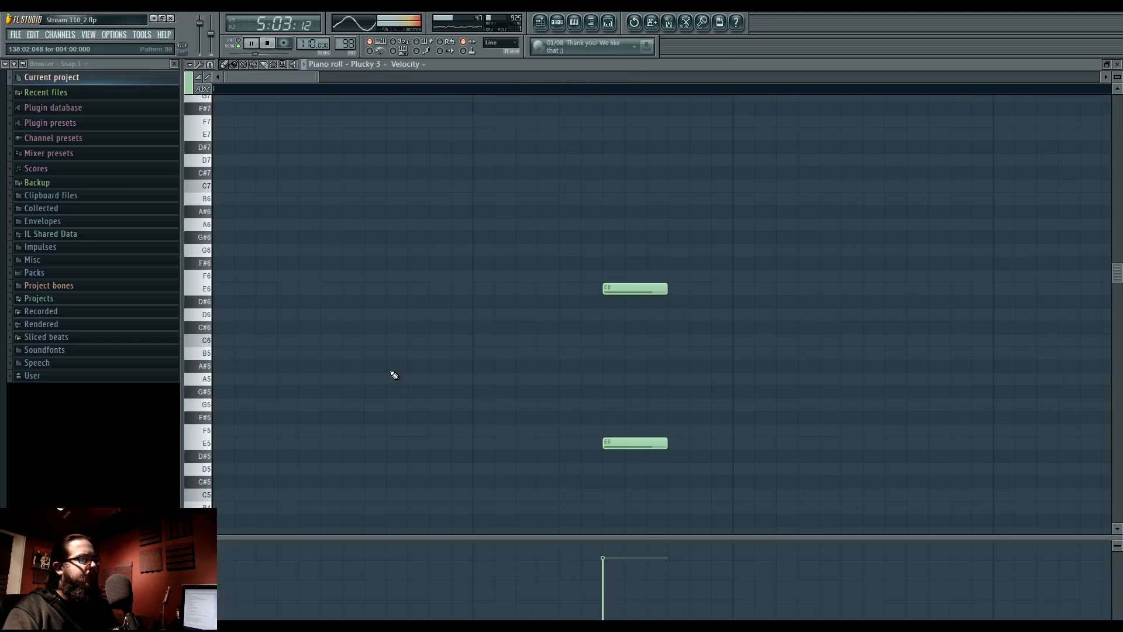
pyautogui.scroll(-4, 589, 374)
pyautogui.moveTo(535, 263); pyautogui.dragTo(606, 495)
pyautogui.moveTo(576, 286); pyautogui.dragTo(525, 289)
pyautogui.keyDown('ctrl'); pyautogui.click(470, 300); pyautogui.keyUp('ctrl')
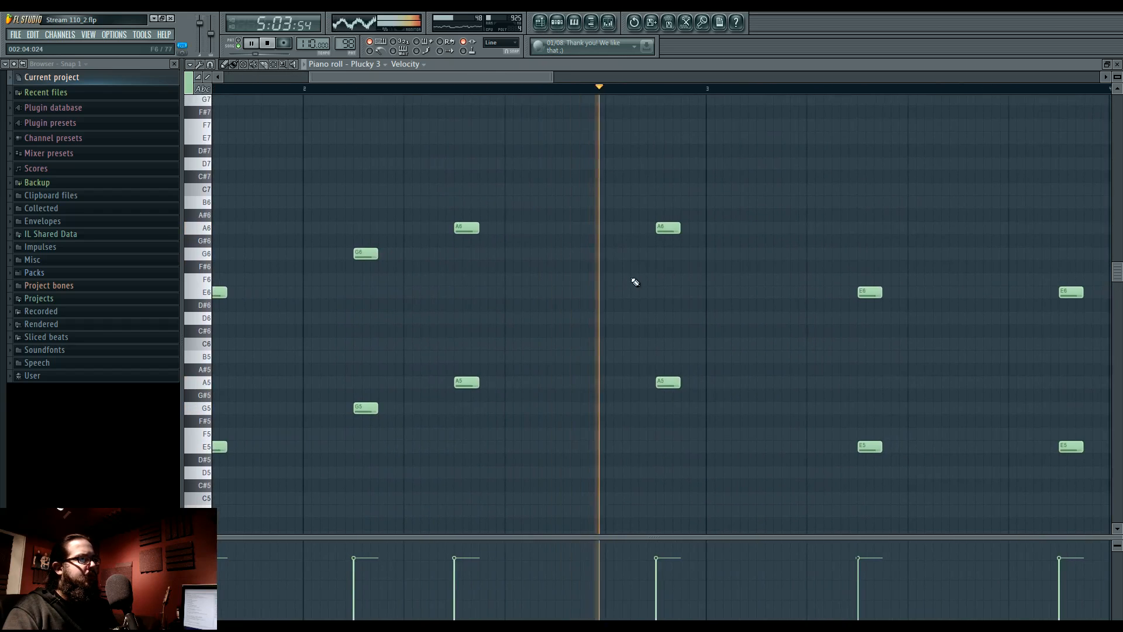
pyautogui.scroll(-3, 634, 281)
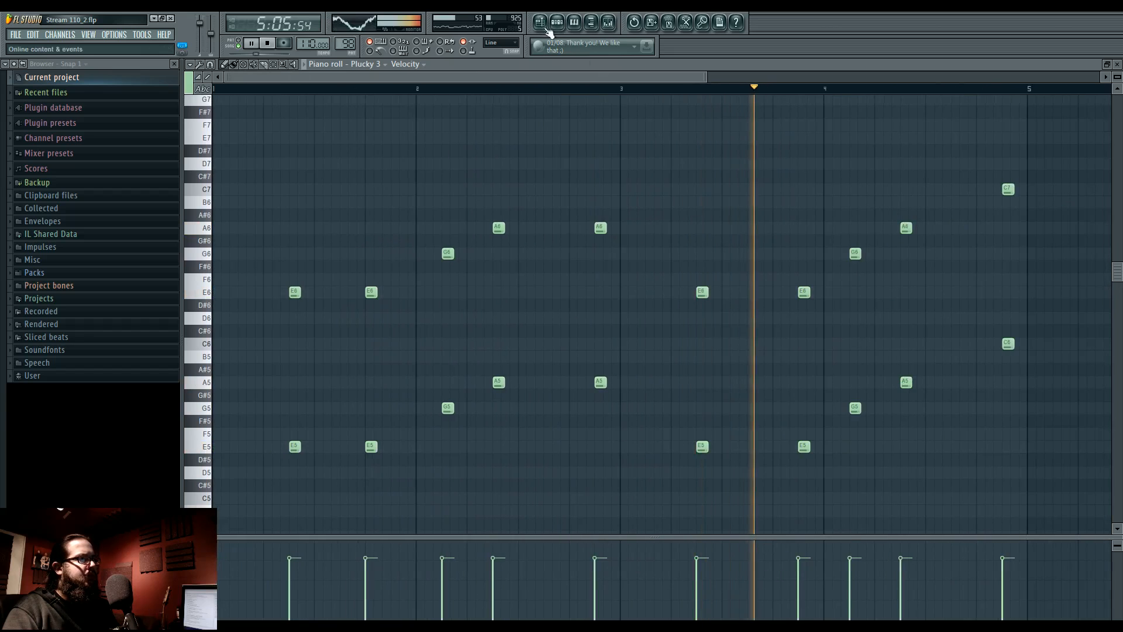
pyautogui.press('F5')
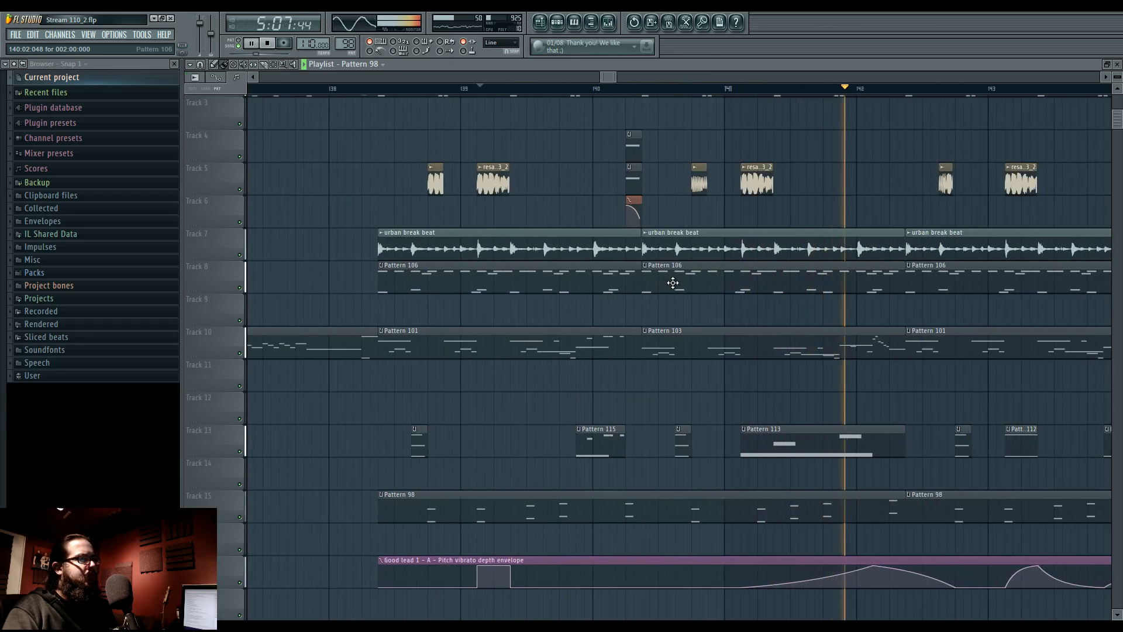
# Move the second E5/E6 note pair in bar 3 of Pattern 98 half a beat earlier.
pyautogui.click(378, 89)
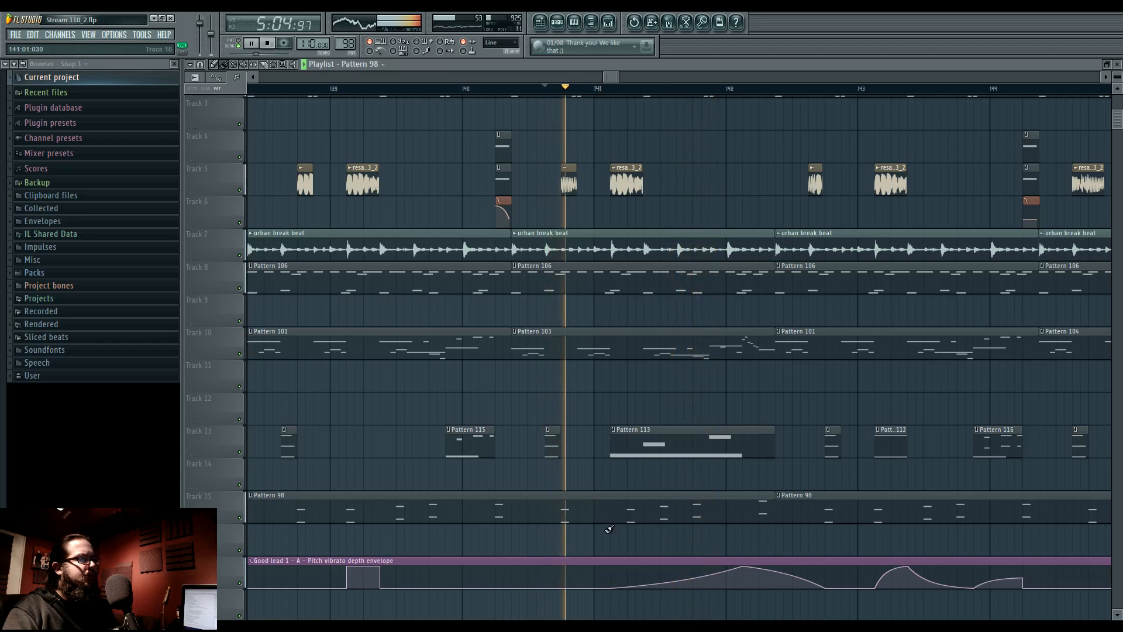
pyautogui.doubleClick(614, 511)
pyautogui.click(363, 88)
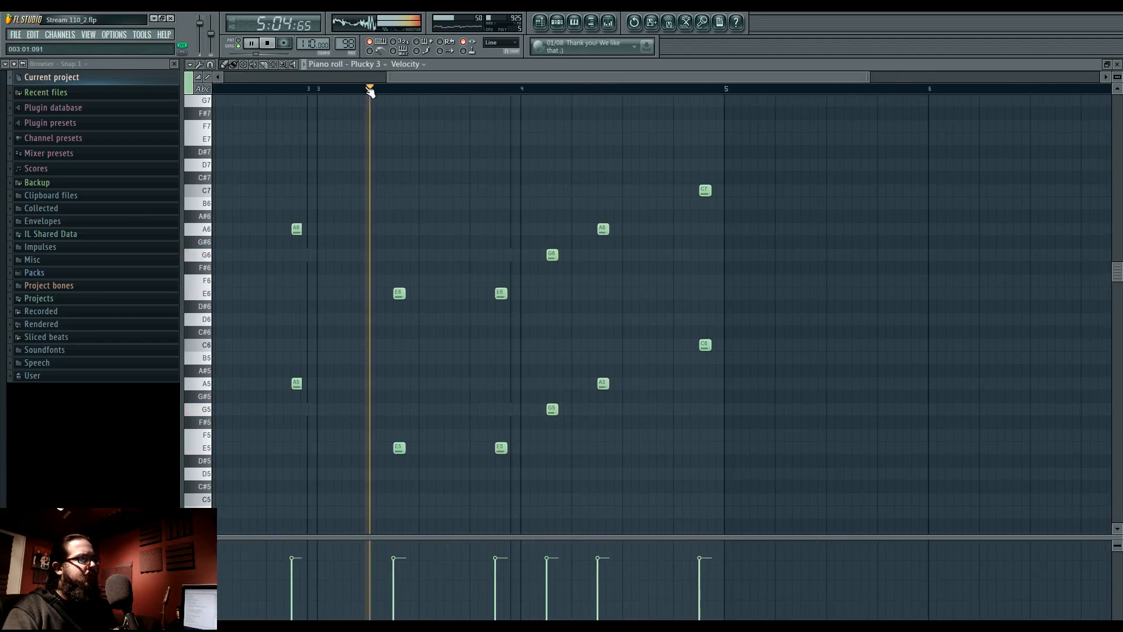
pyautogui.moveTo(477, 263); pyautogui.dragTo(524, 504)
pyautogui.moveTo(500, 447); pyautogui.dragTo(476, 449)
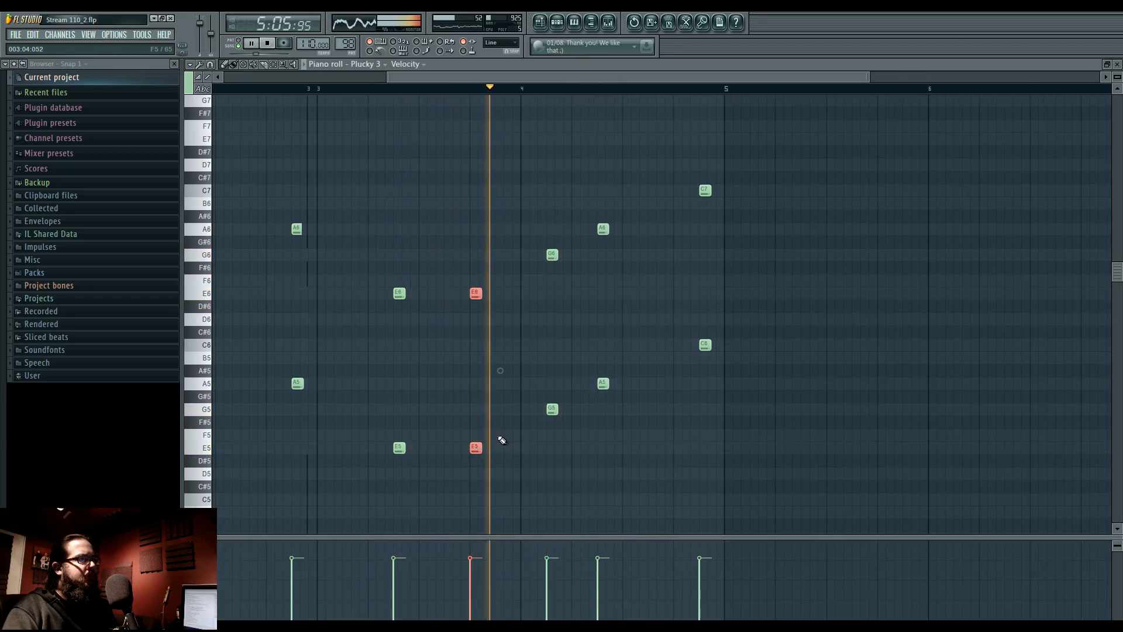
pyautogui.click(539, 22)
# Play from bar 141 and move Pattern 98's final C6/C7 note pair down to G5/G6 and a quarter beat later.
pyautogui.moveTo(821, 377); pyautogui.dragTo(614, 397)
pyautogui.click(394, 89)
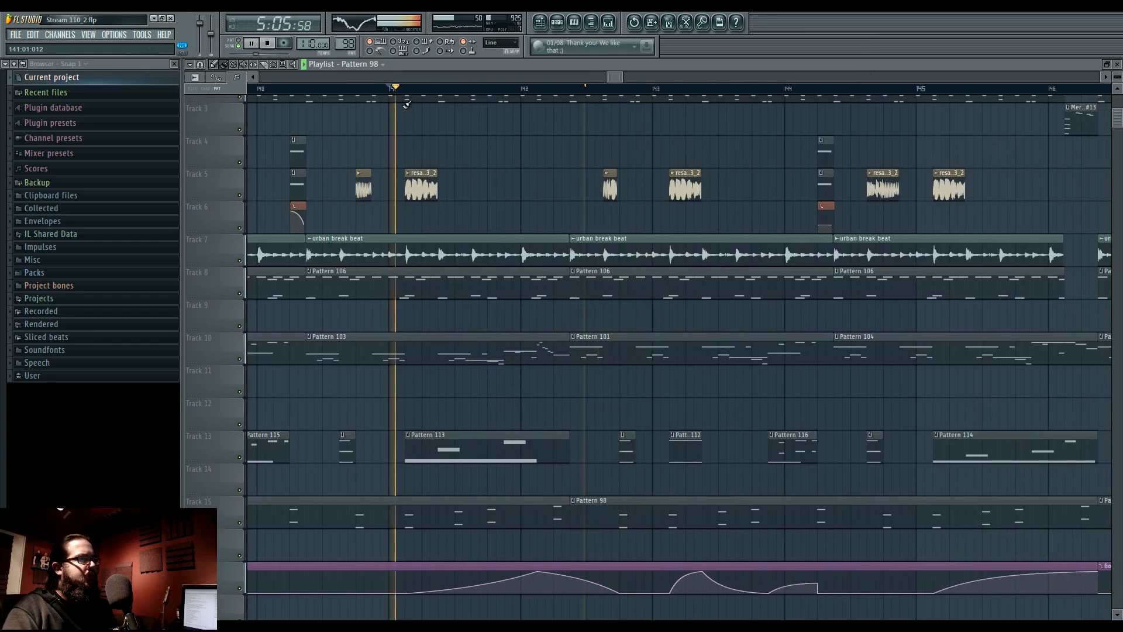
pyautogui.doubleClick(540, 514)
pyautogui.moveTo(394, 148); pyautogui.dragTo(458, 364)
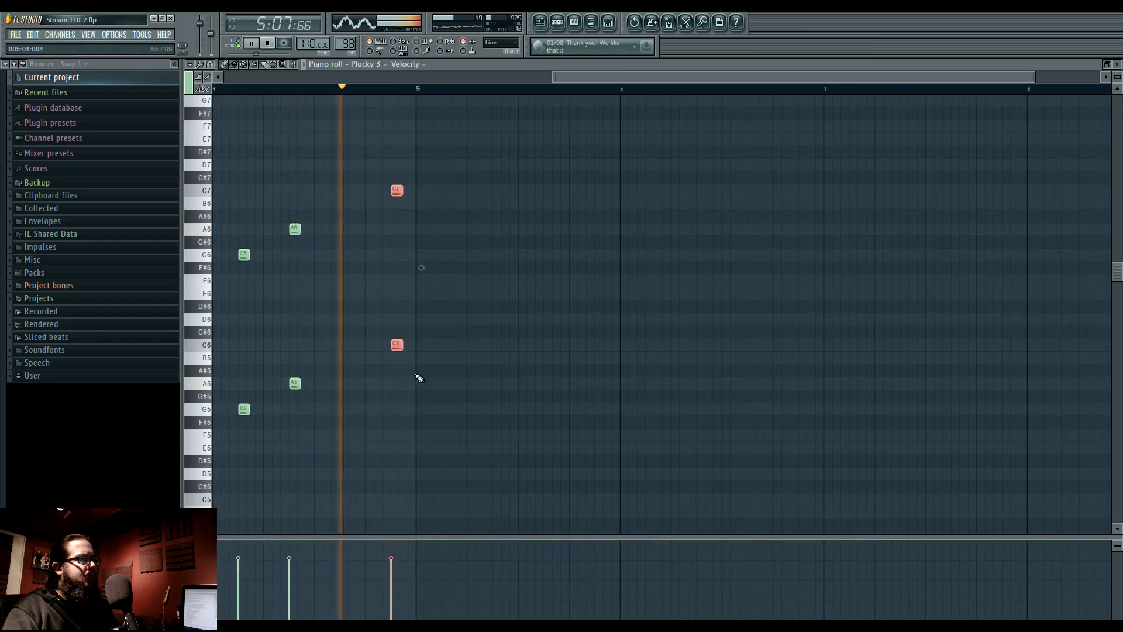
pyautogui.moveTo(397, 344); pyautogui.dragTo(392, 317)
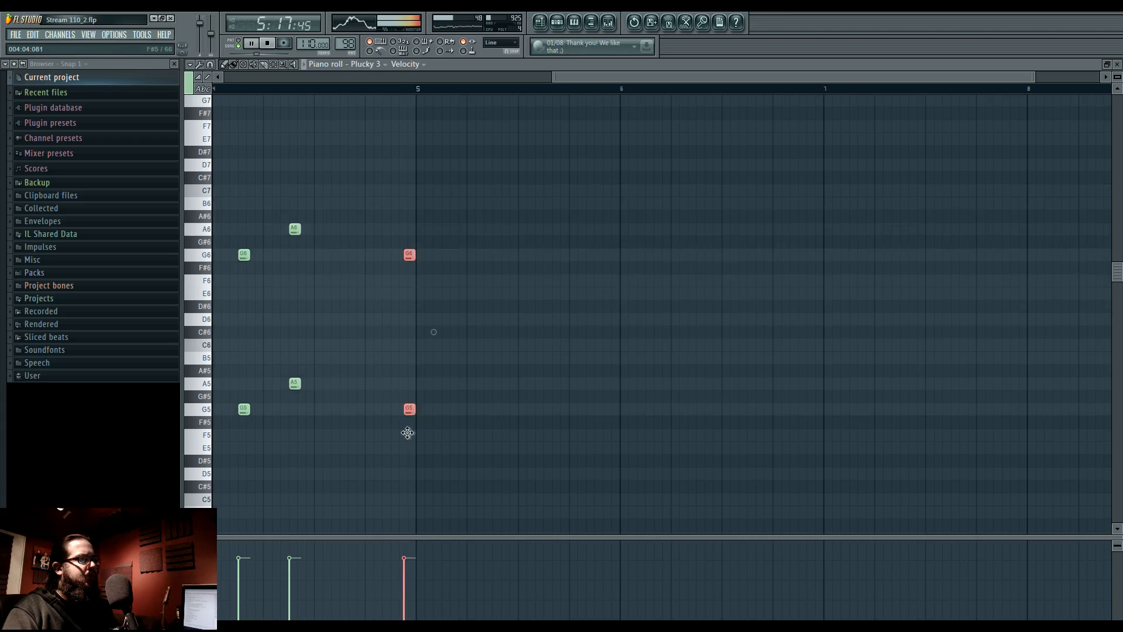
pyautogui.click(540, 22)
# Swap the Pattern 110 clip before bar 143 on Track 13 with the resample 3_2 hit on Track 5, moving the pattern half a beat earlier.
pyautogui.scroll(-4, 538, 293)
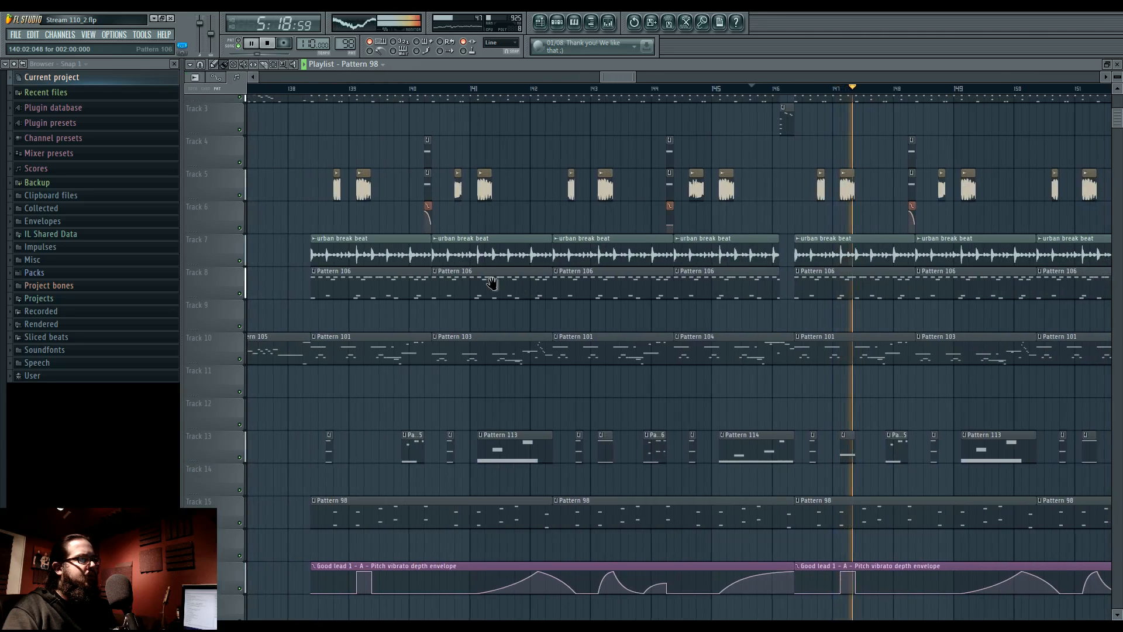
pyautogui.moveTo(493, 286); pyautogui.dragTo(484, 282)
pyautogui.click(726, 91)
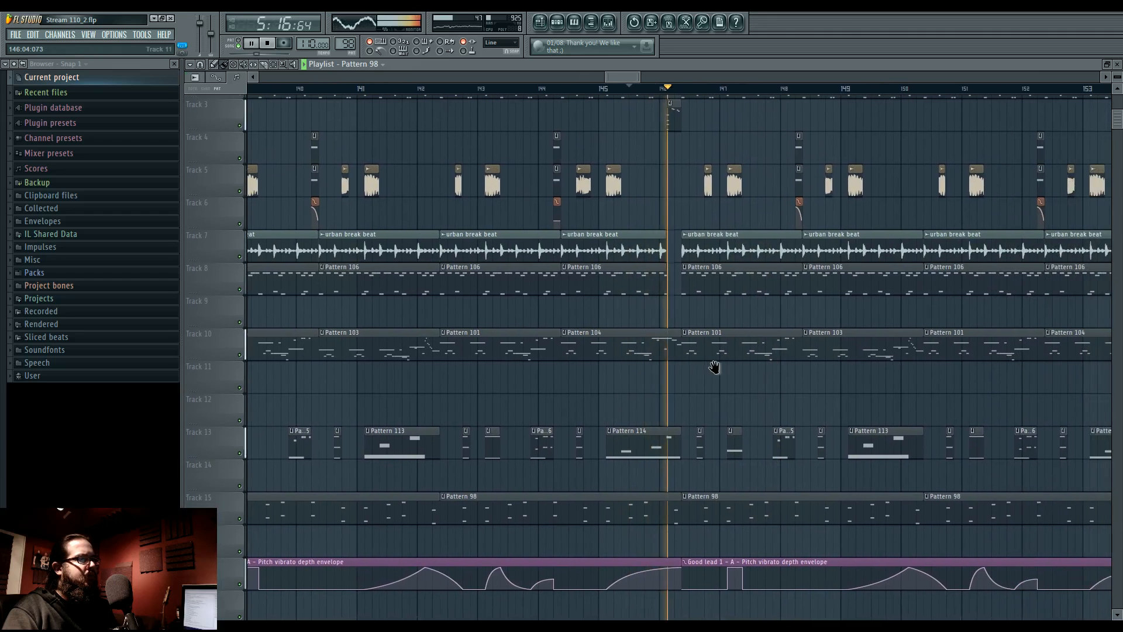
pyautogui.click(420, 91)
pyautogui.scroll(5, 451, 371)
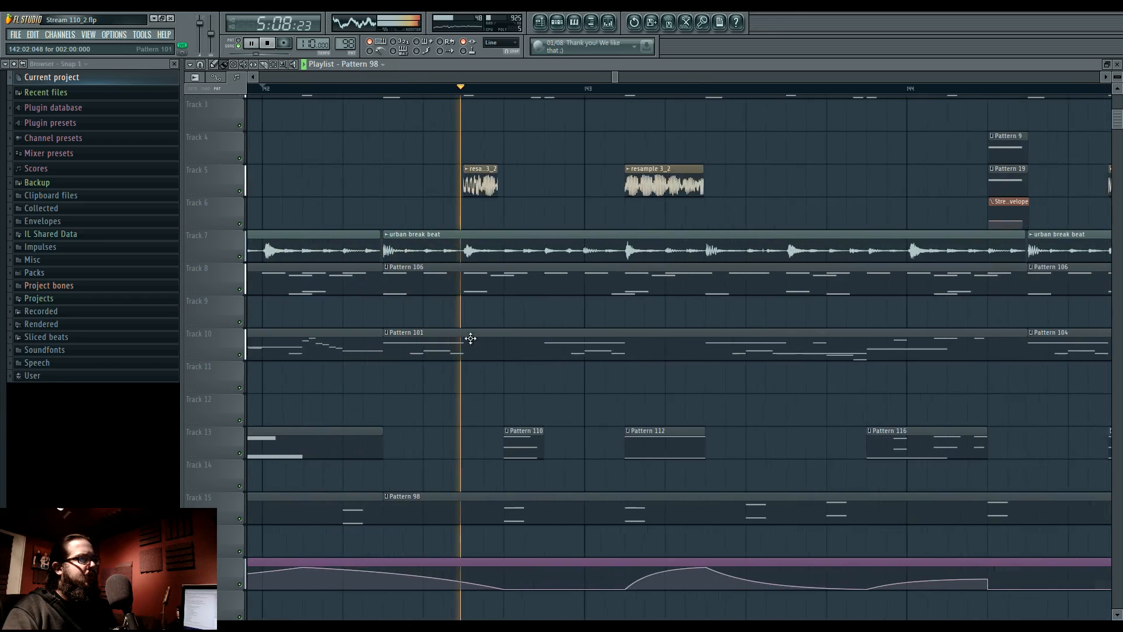
pyautogui.moveTo(531, 442); pyautogui.dragTo(489, 442)
pyautogui.press('space')
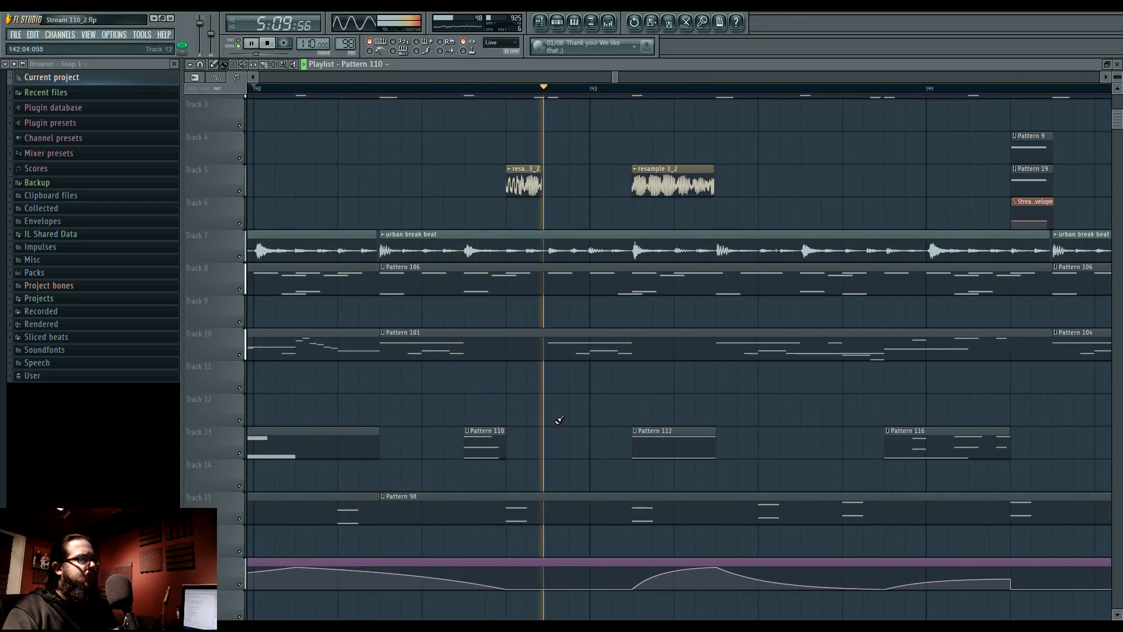
# Try swapping the resample 3_2 hit and the Pattern 110 clip before bar 143 so the hit plays first.
pyautogui.moveTo(519, 178); pyautogui.dragTo(476, 177)
pyautogui.moveTo(477, 445); pyautogui.dragTo(518, 445)
pyautogui.scroll(-1, 513, 187)
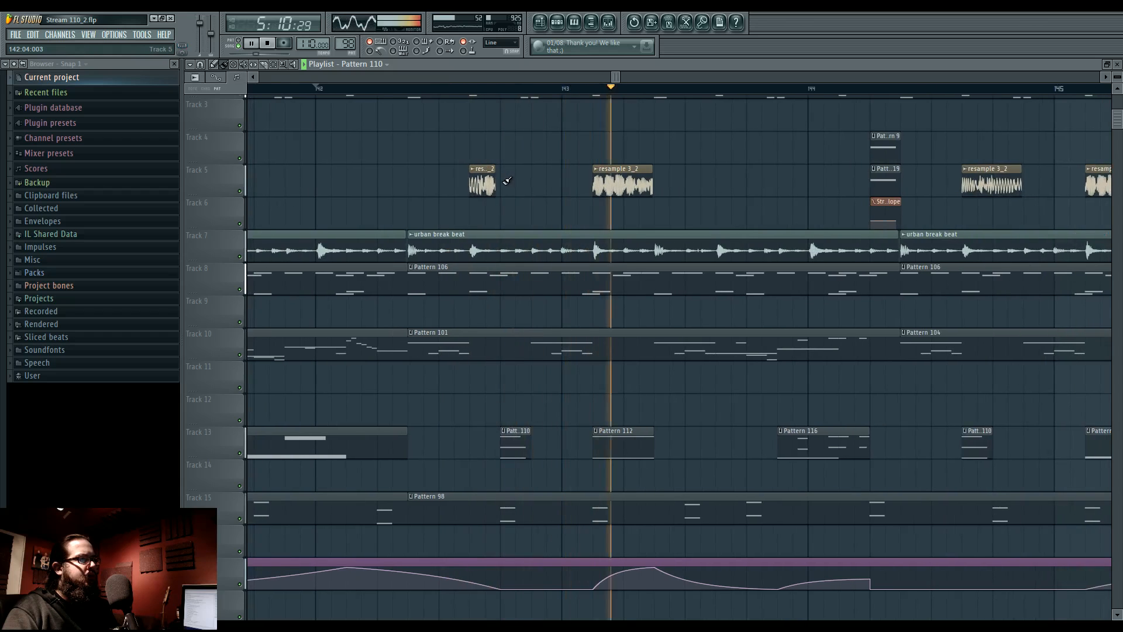
pyautogui.scroll(-2, 503, 186)
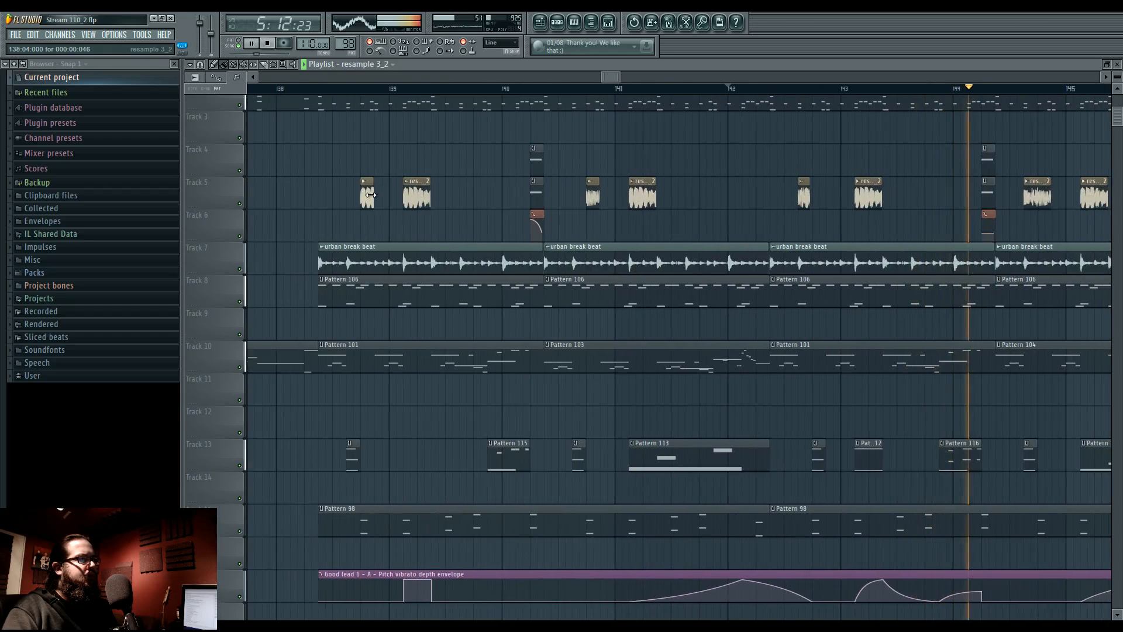
pyautogui.scroll(3, 799, 258)
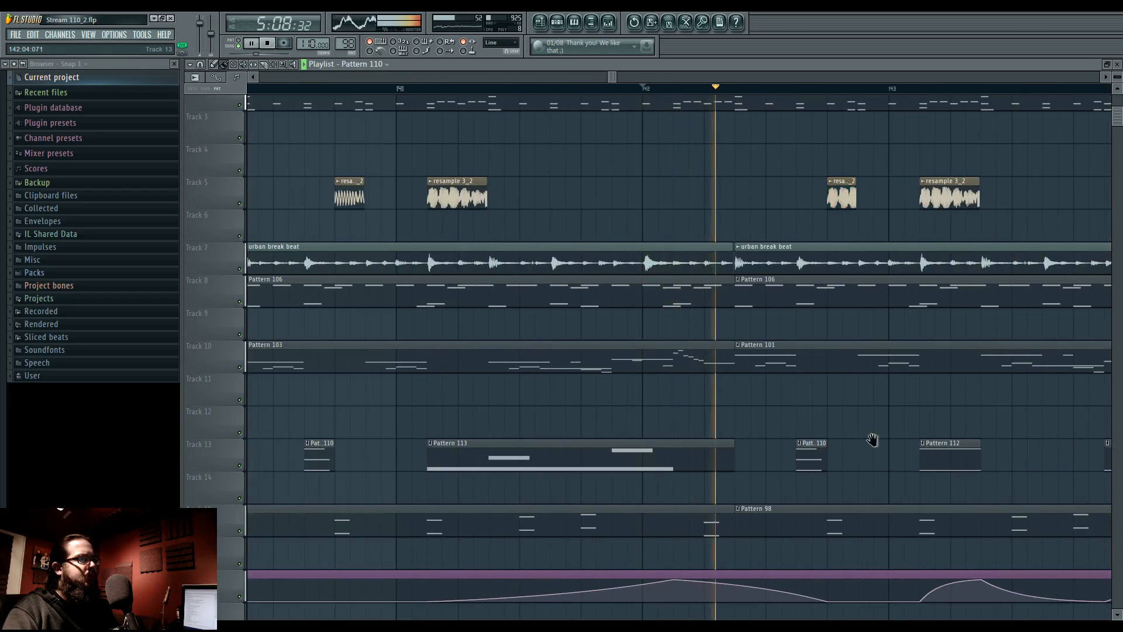
# Trim the first half off the resample 3_2 hit before bar 145 on Track 5 so it starts after Pattern 110.
pyautogui.moveTo(876, 432); pyautogui.dragTo(750, 415)
pyautogui.moveTo(842, 400); pyautogui.dragTo(631, 396)
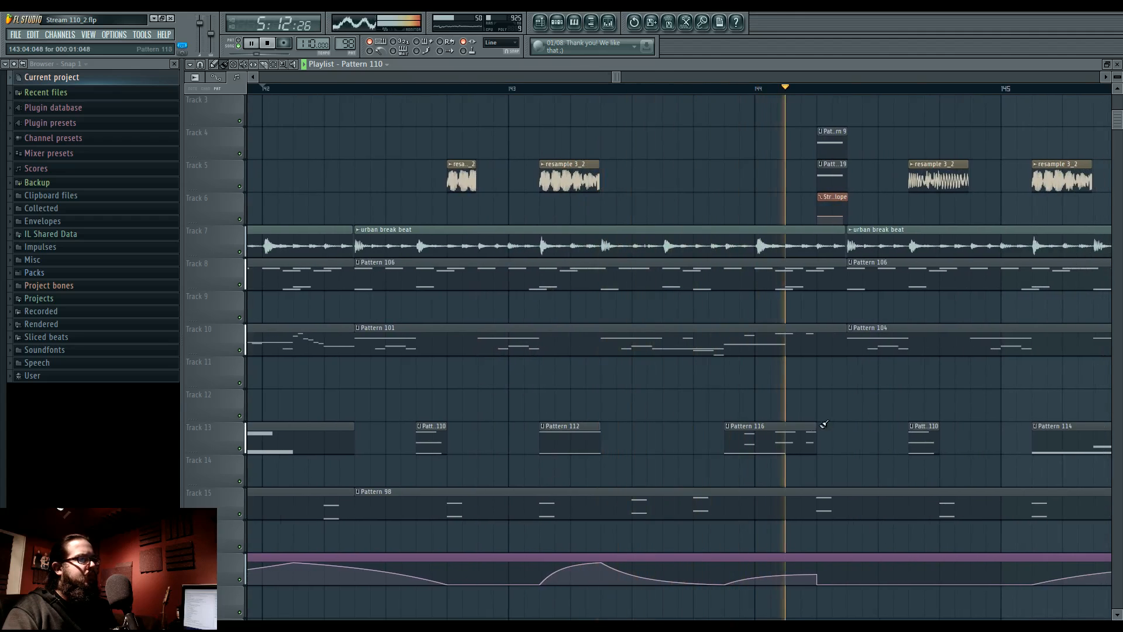
pyautogui.moveTo(784, 418); pyautogui.dragTo(545, 421)
pyautogui.moveTo(654, 421); pyautogui.dragTo(616, 422)
pyautogui.moveTo(578, 184); pyautogui.dragTo(603, 181)
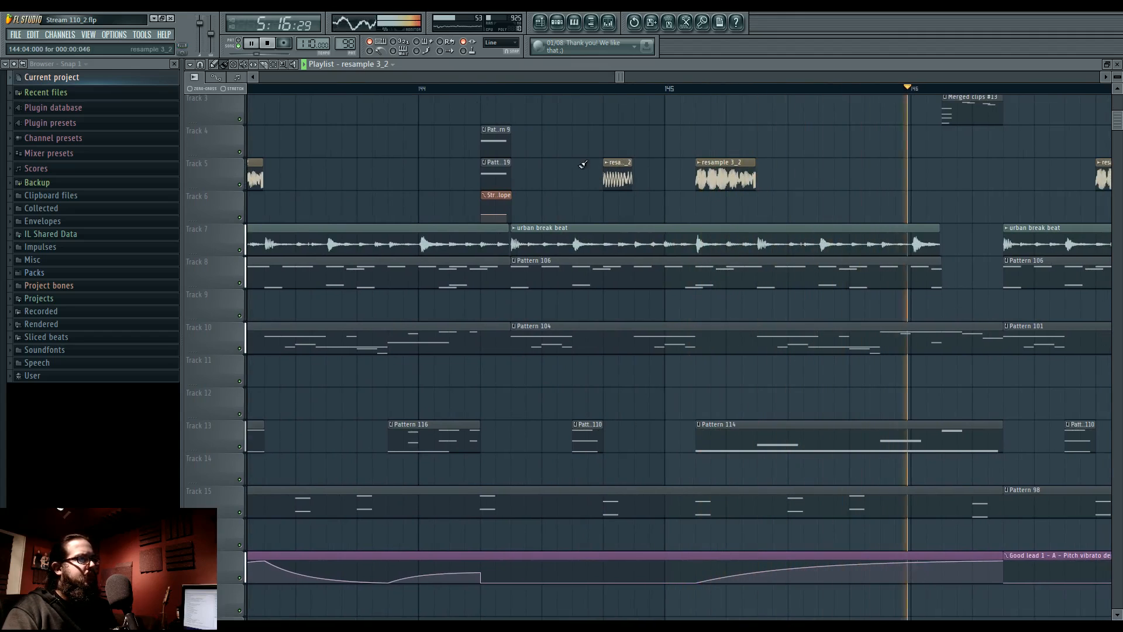
# Play the drop from bar 144 and review the clip arrangement through its second half.
pyautogui.click(426, 89)
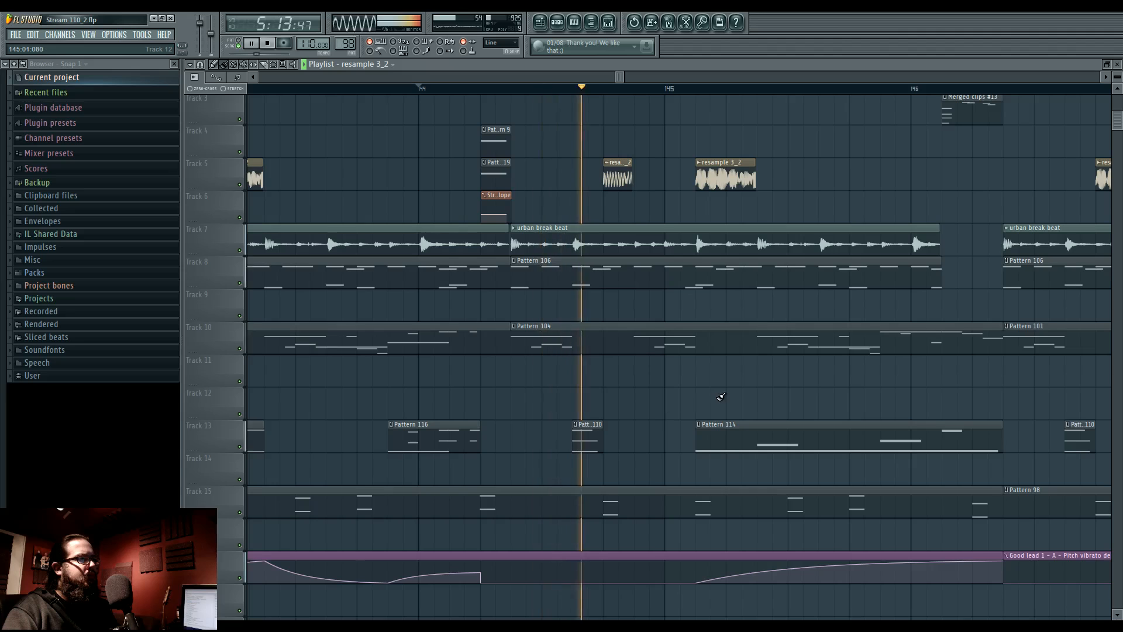
pyautogui.moveTo(790, 397); pyautogui.dragTo(647, 401)
pyautogui.moveTo(792, 394); pyautogui.dragTo(588, 408)
pyautogui.scroll(2, 617, 432)
pyautogui.scroll(-6, 605, 463)
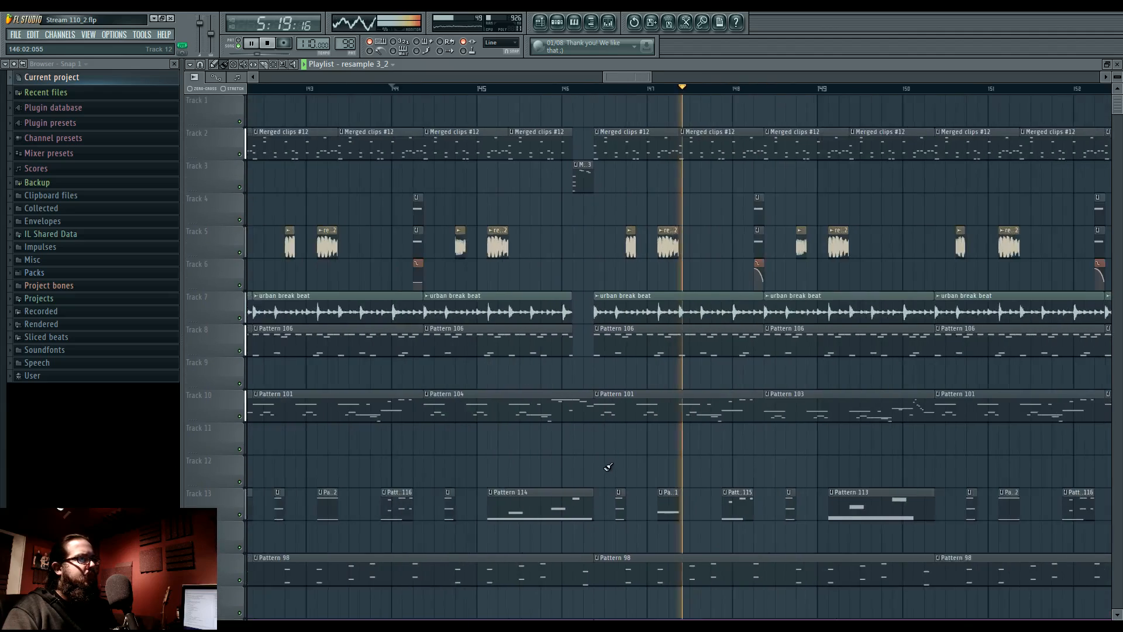
pyautogui.moveTo(542, 448); pyautogui.dragTo(928, 456)
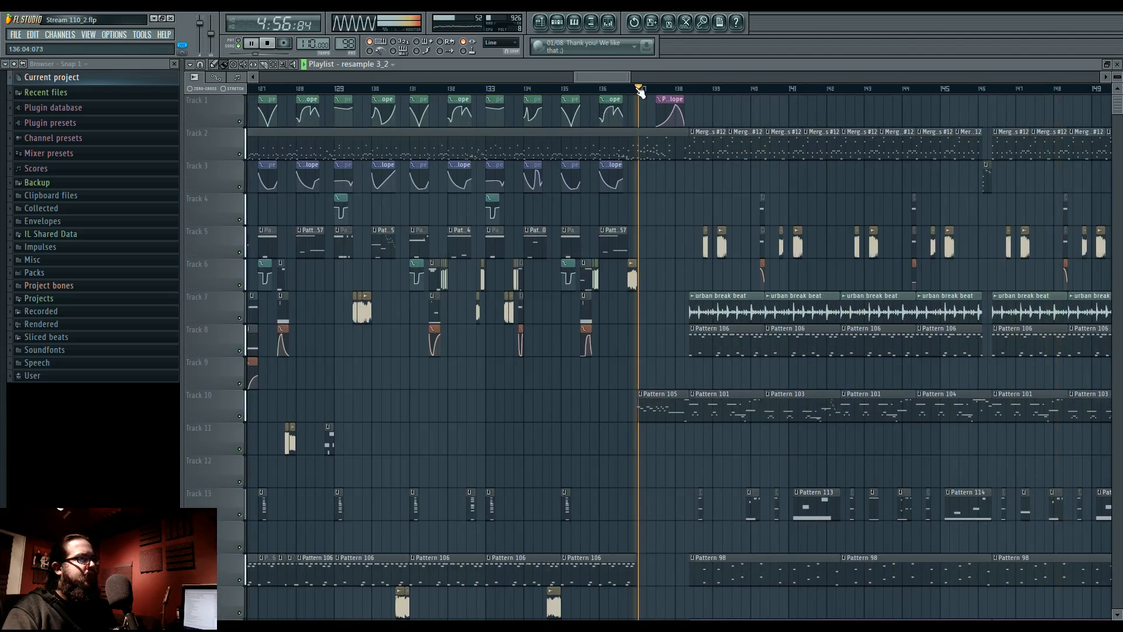
# In Insert 14's Maximus, shift the Low band curve's upper point slightly toward higher levels and set the point 1 to 2 tension to 19%.
pyautogui.click(609, 27)
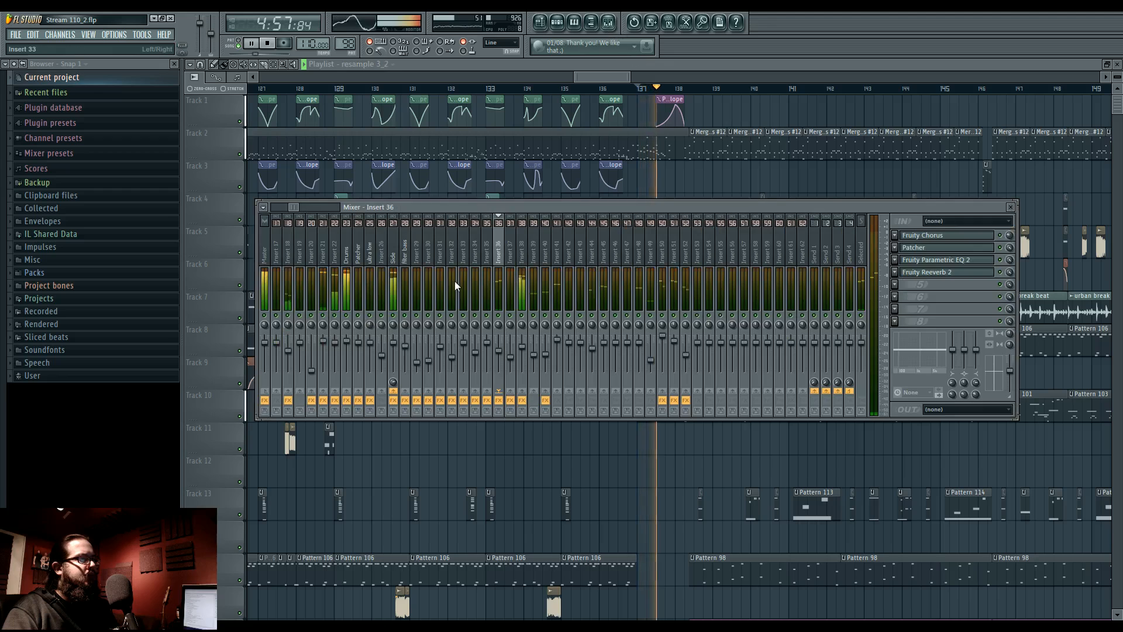
pyautogui.click(353, 257)
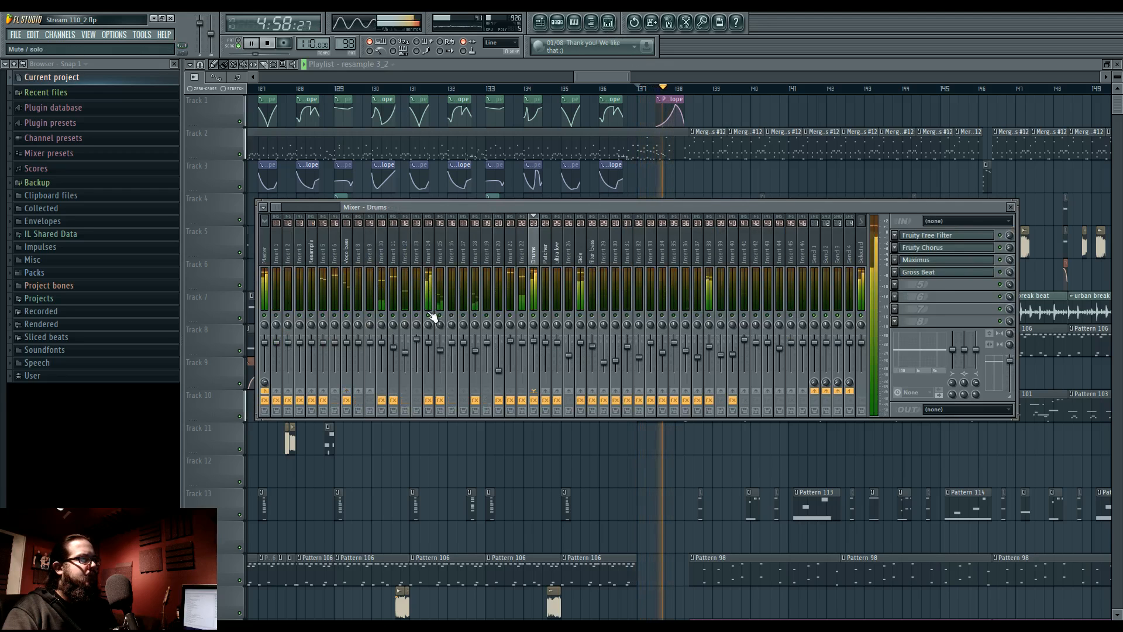
pyautogui.click(429, 252)
pyautogui.click(915, 248)
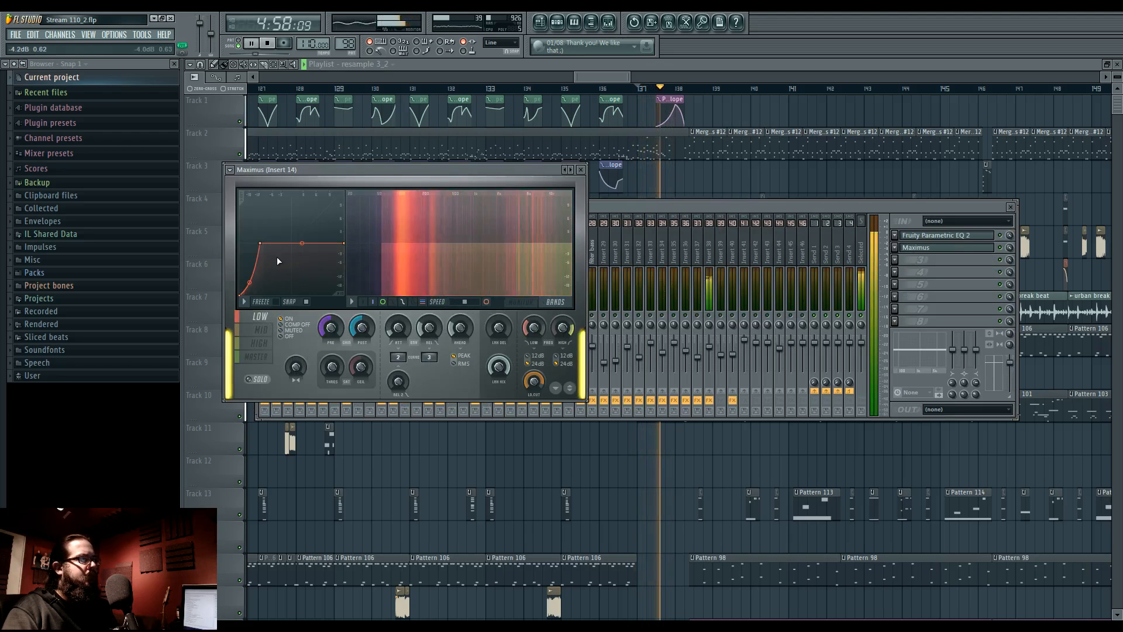
pyautogui.moveTo(260, 243); pyautogui.dragTo(266, 243)
pyautogui.press('space')
pyautogui.press('space')
pyautogui.moveTo(252, 282); pyautogui.dragTo(252, 287)
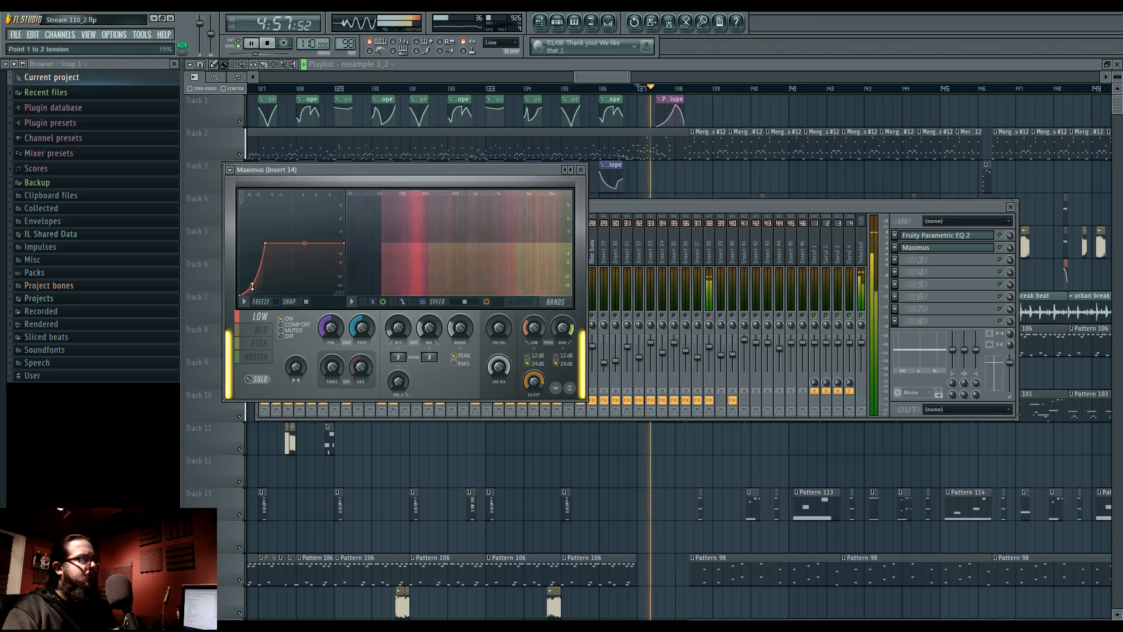
pyautogui.click(634, 209)
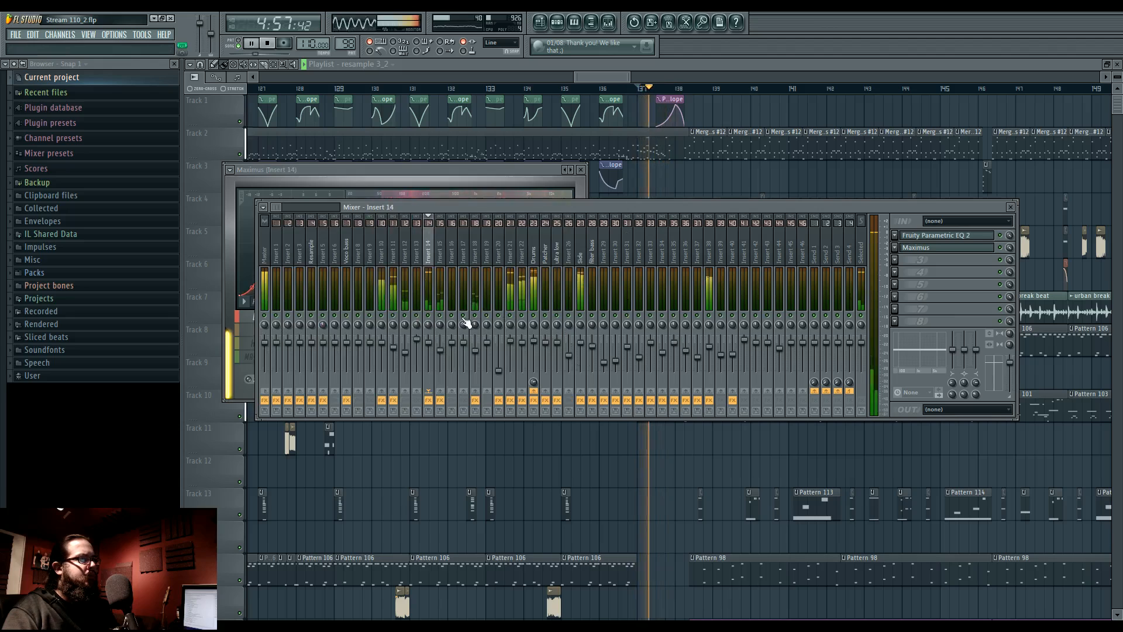
# Play from bars 136 and 132, and return the Low band curve in Insert 14's Maximus to its earlier shape.
pyautogui.click(626, 92)
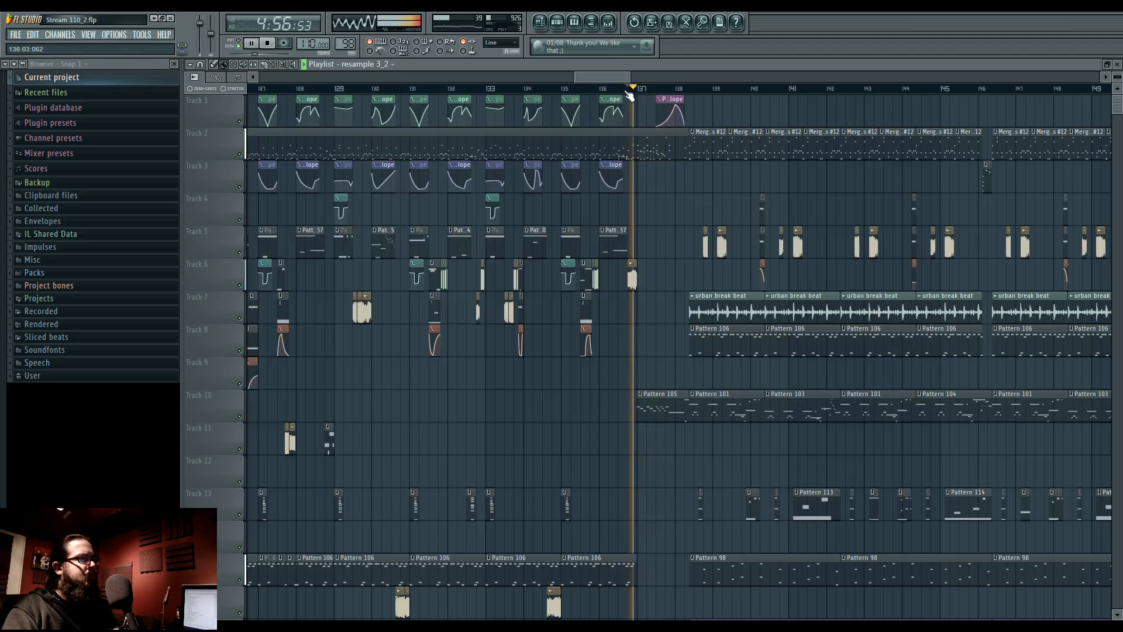
pyautogui.click(476, 90)
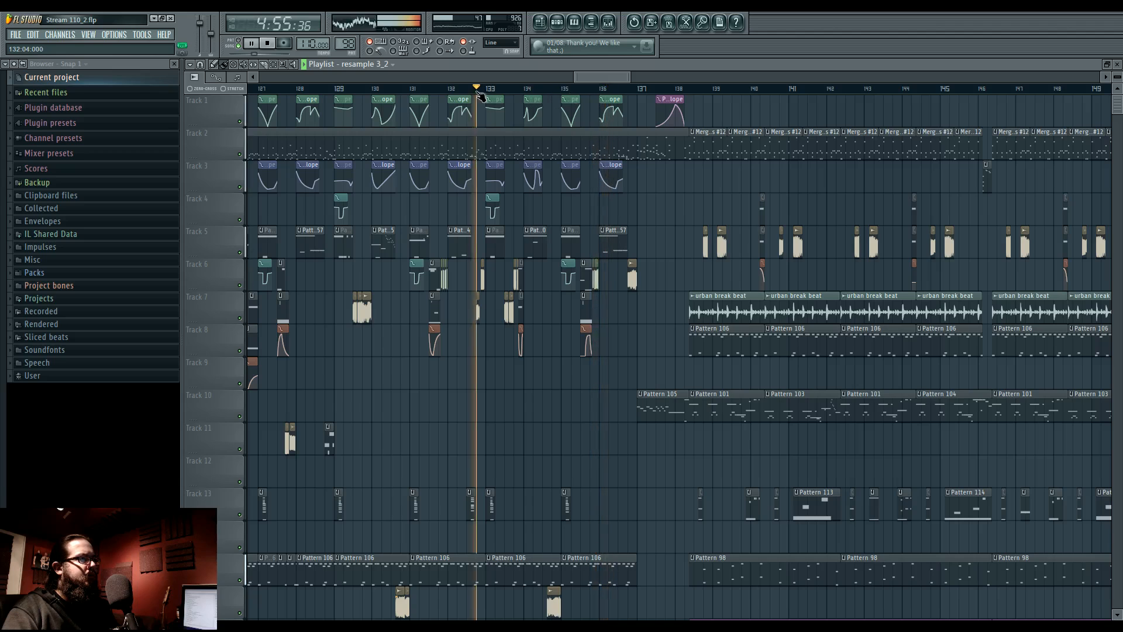
pyautogui.click(454, 91)
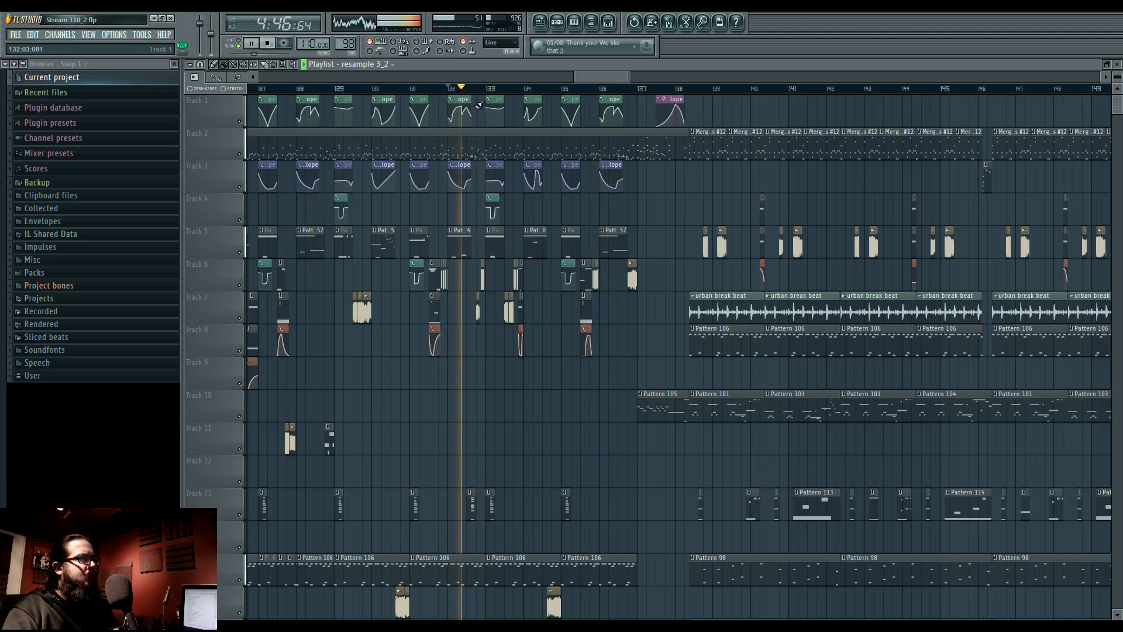
pyautogui.click(608, 25)
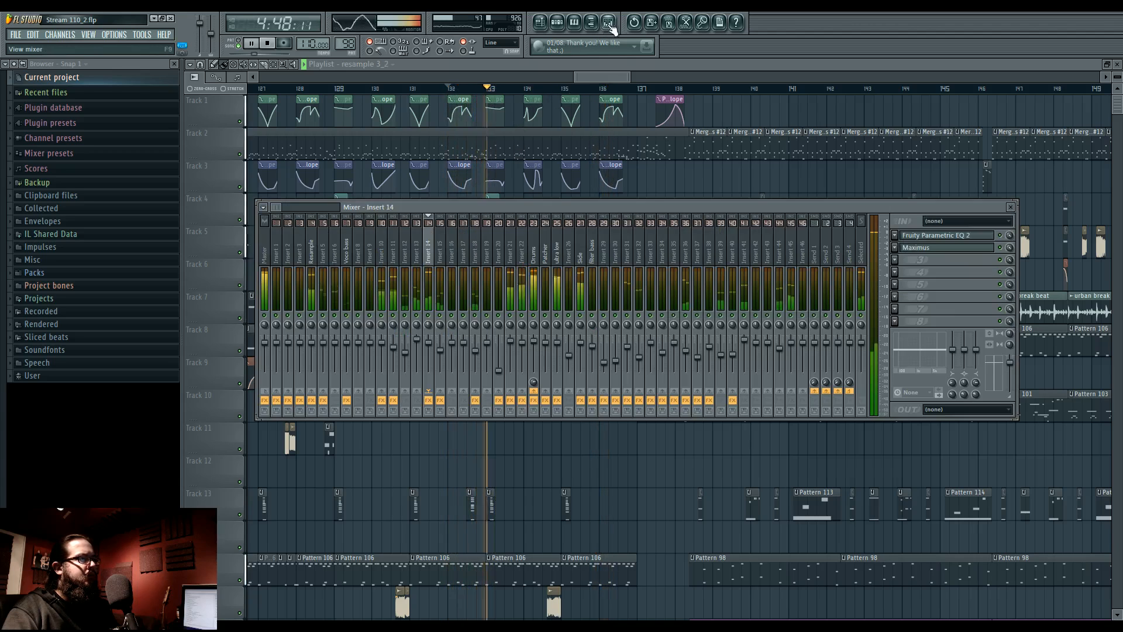
pyautogui.click(928, 248)
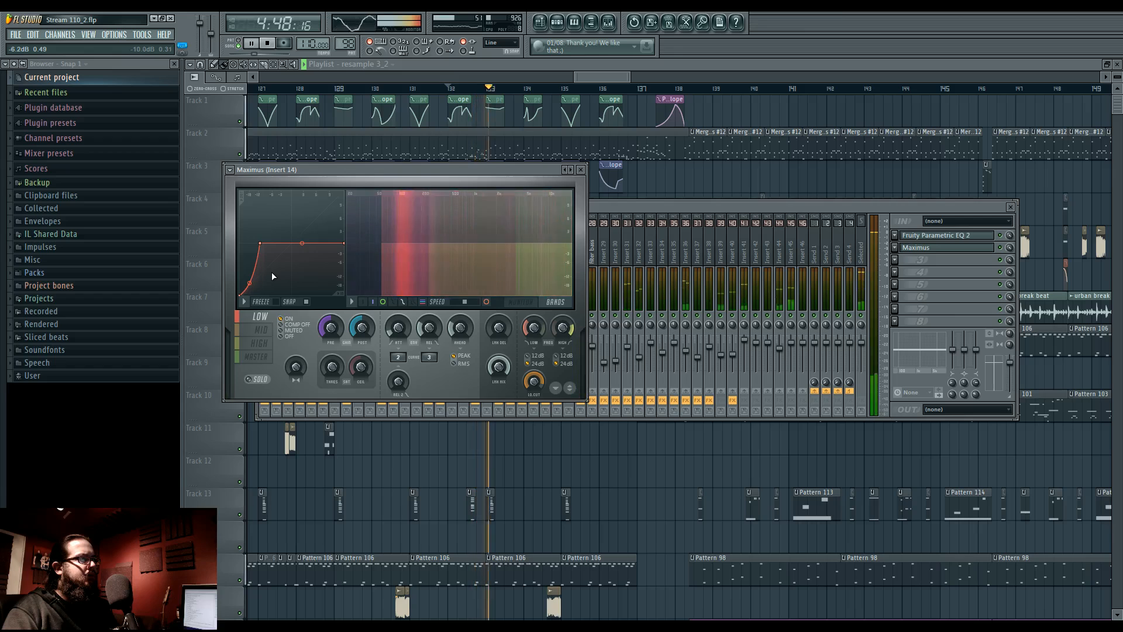
# Play the drop from bar 137 and review its clips and vibrato automation up to bar 146.
pyautogui.click(636, 89)
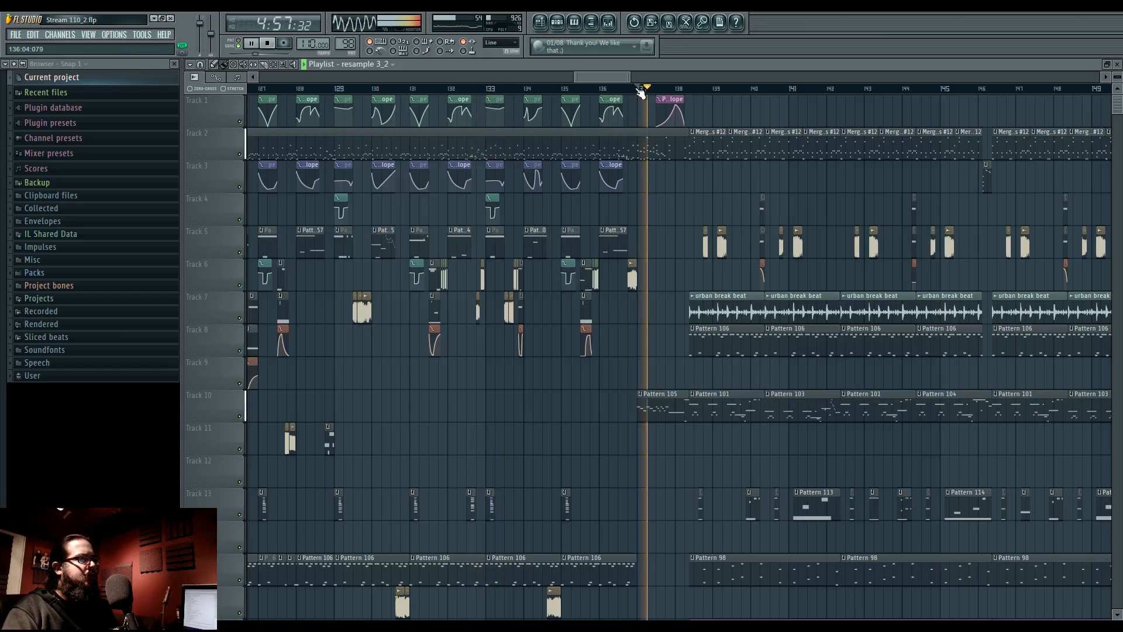
pyautogui.moveTo(668, 236); pyautogui.dragTo(517, 258)
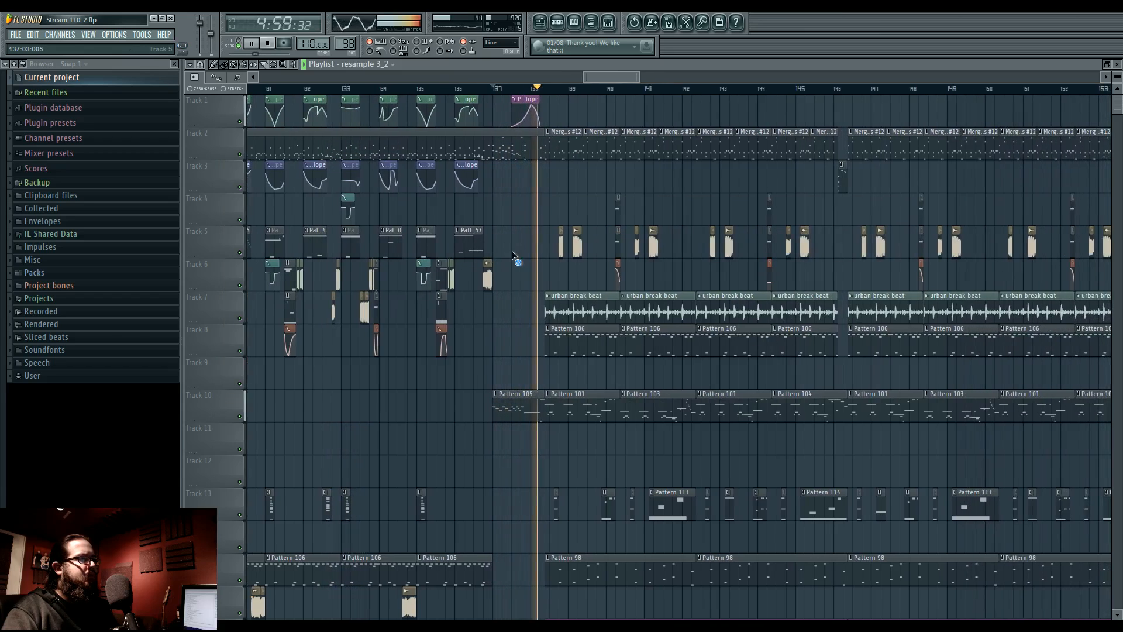
pyautogui.scroll(-1, 618, 205)
pyautogui.scroll(1, 616, 213)
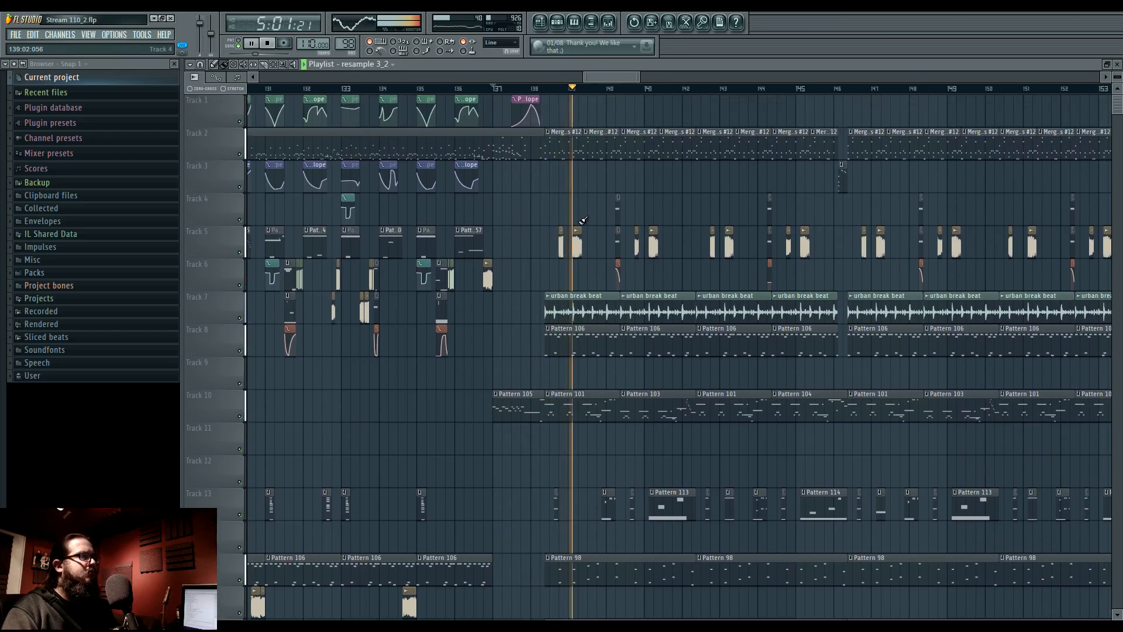
pyautogui.moveTo(668, 187); pyautogui.dragTo(565, 192)
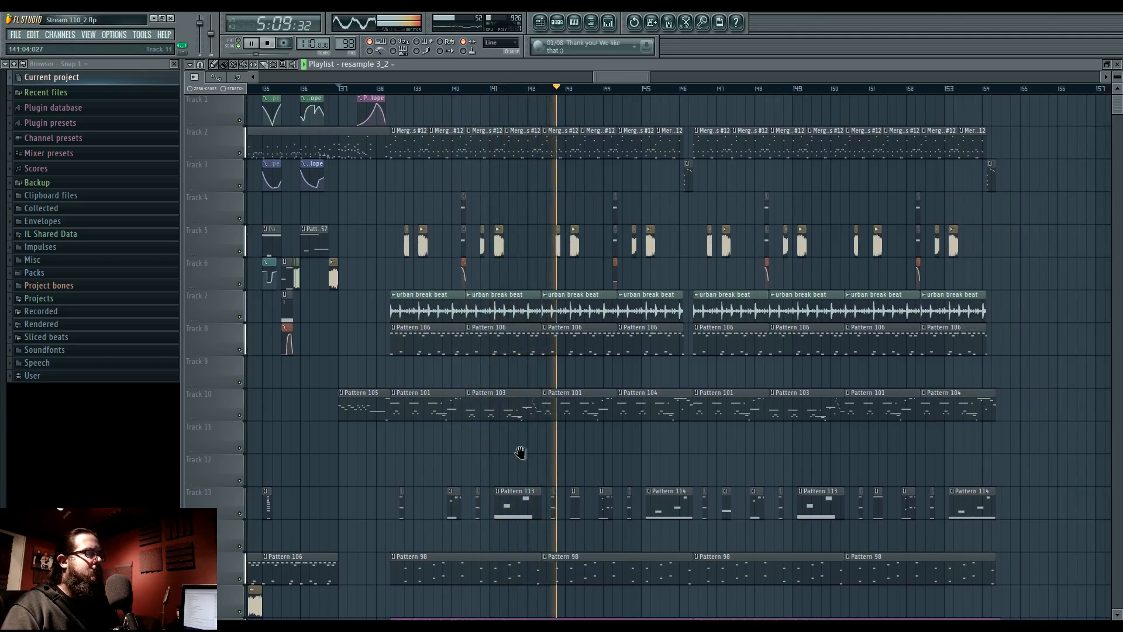
pyautogui.moveTo(521, 453); pyautogui.dragTo(549, 318)
pyautogui.moveTo(622, 328); pyautogui.dragTo(546, 339)
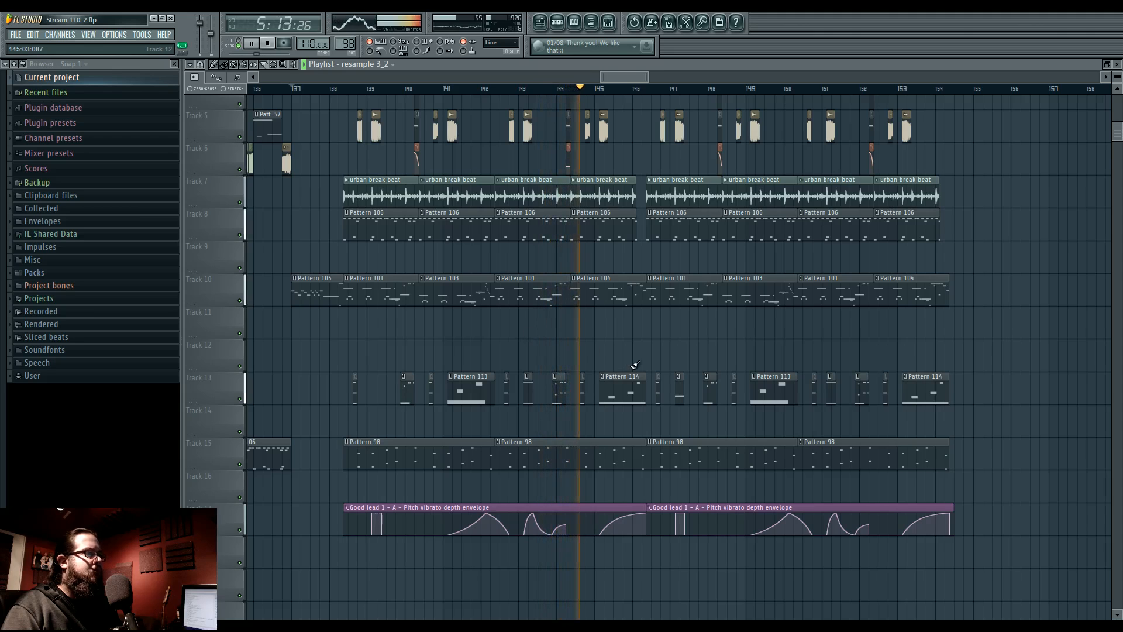
pyautogui.scroll(2, 634, 366)
pyautogui.moveTo(574, 341); pyautogui.dragTo(612, 335)
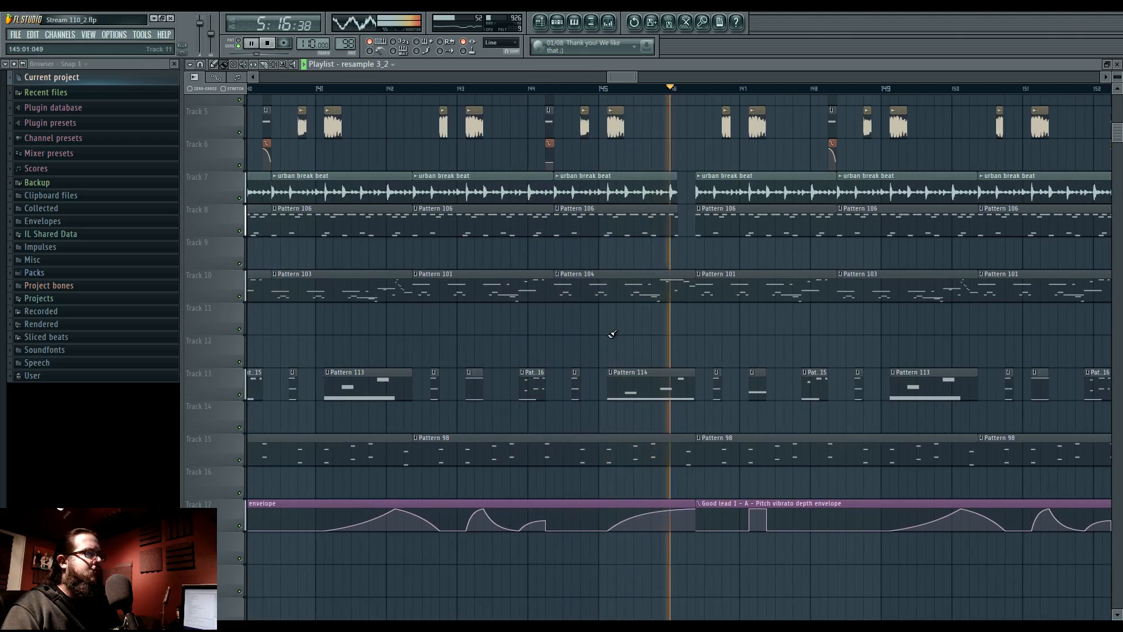
# Make the Pattern 104 clip starting in bar 144 on Track 10 unique, and move its final G5 note down to D4 and lengthen it.
pyautogui.rightClick(562, 281)
pyautogui.click(587, 339)
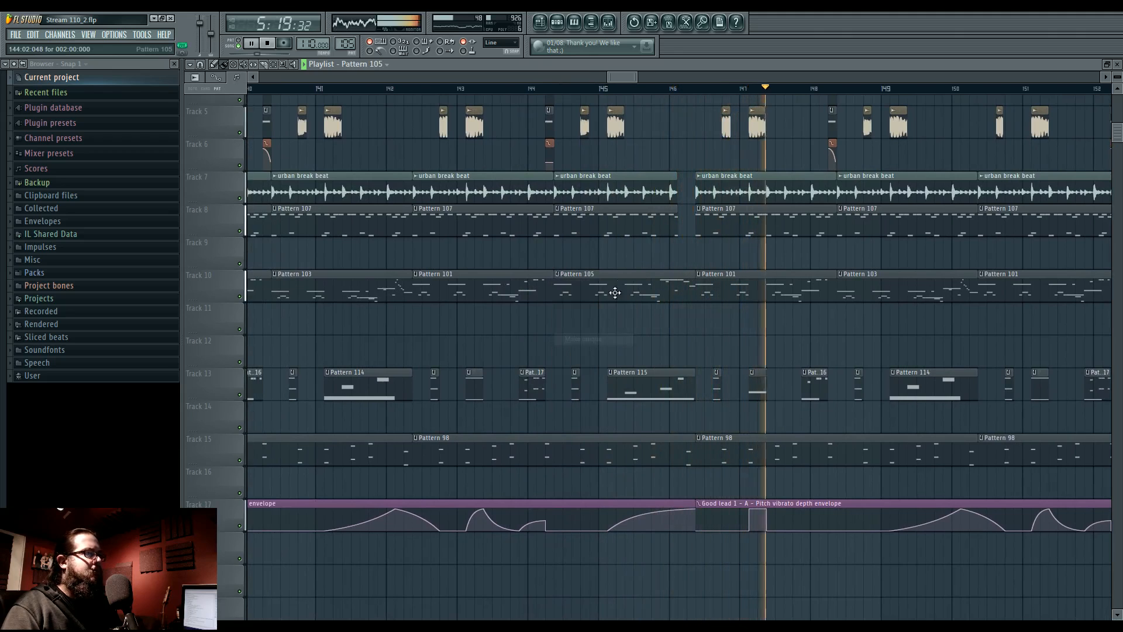
pyautogui.doubleClick(620, 292)
pyautogui.scroll(-2, 431, 340)
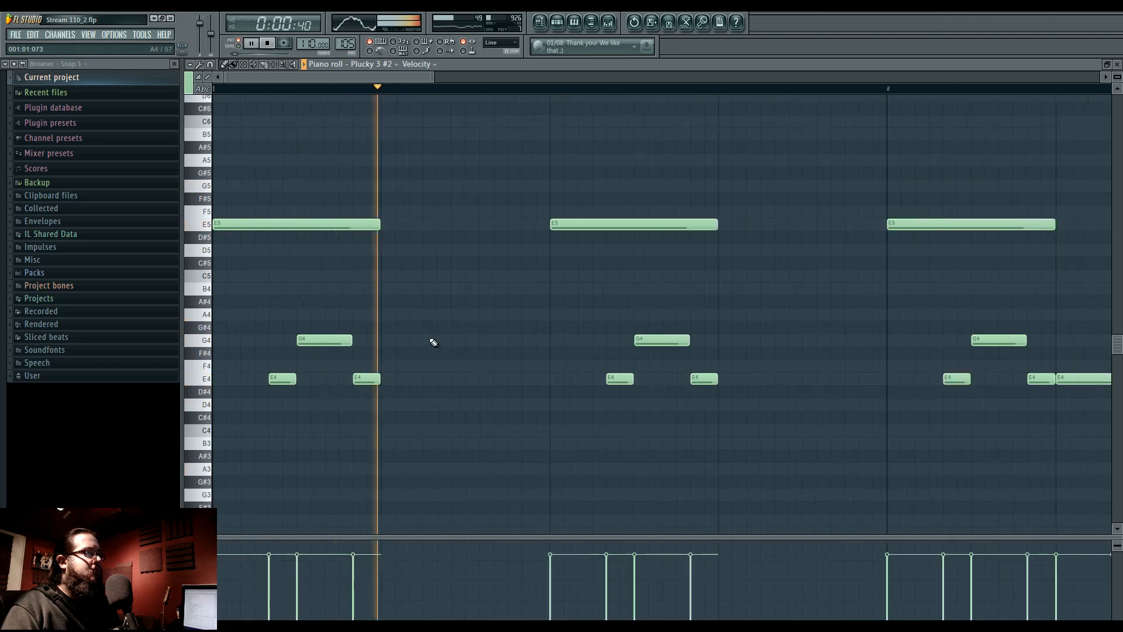
pyautogui.moveTo(620, 310); pyautogui.dragTo(393, 316)
pyautogui.scroll(-3, 394, 316)
pyautogui.moveTo(517, 307); pyautogui.dragTo(459, 307)
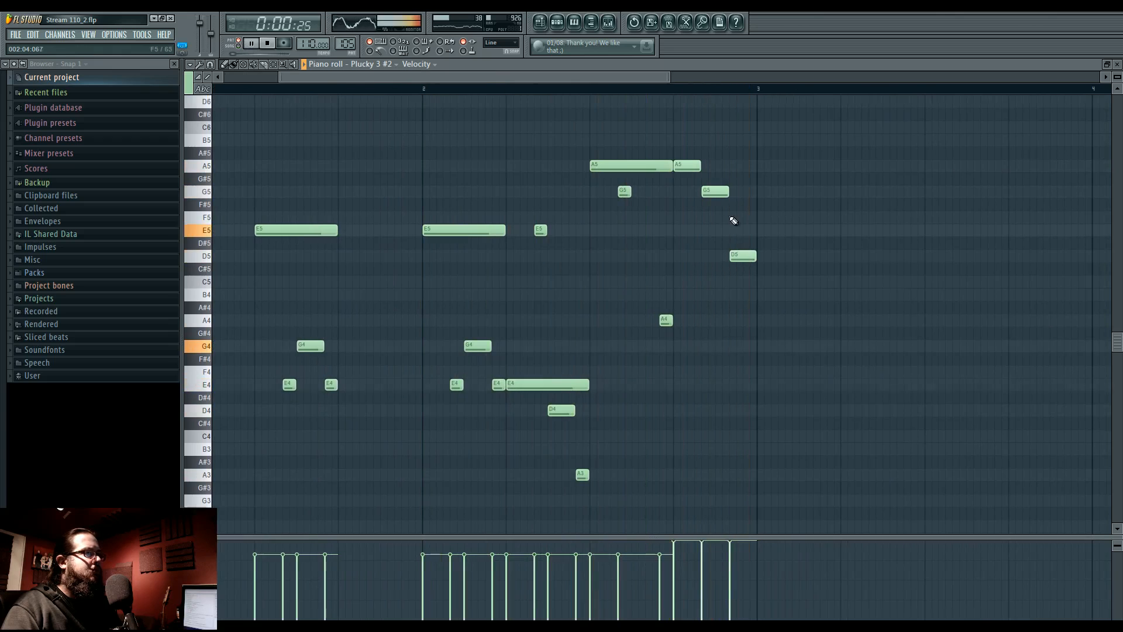
pyautogui.moveTo(712, 195); pyautogui.dragTo(713, 413)
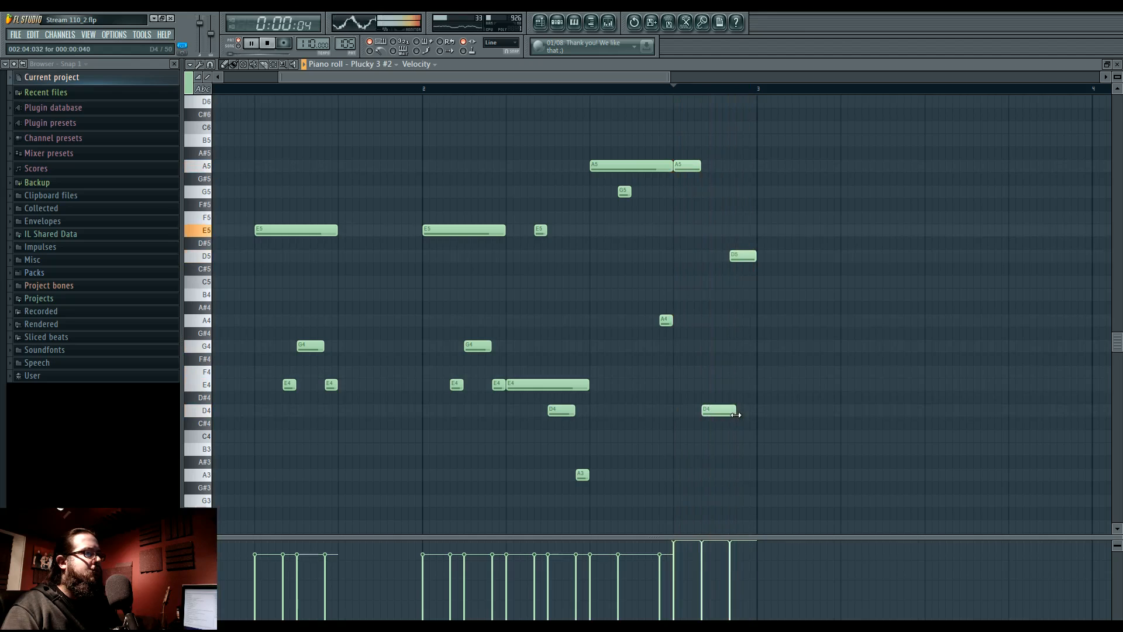
pyautogui.click(540, 24)
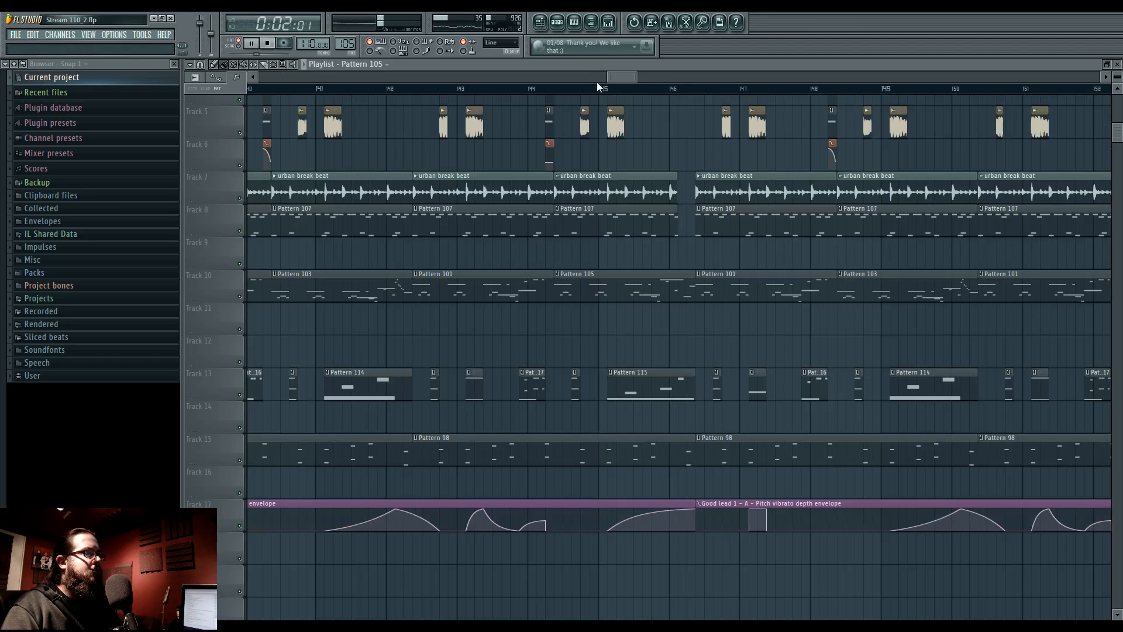
# Play from bar 145, make the merged clip in bar 146 on Track 3 unique, and open its notes for editing.
pyautogui.scroll(4, 606, 100)
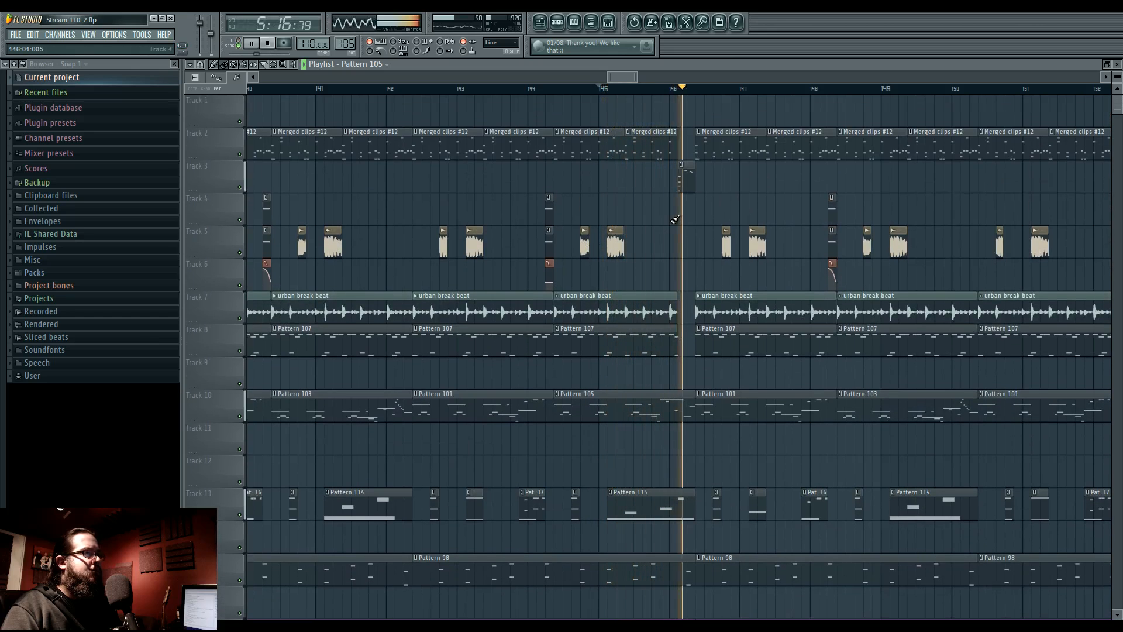
pyautogui.rightClick(680, 173)
pyautogui.click(709, 232)
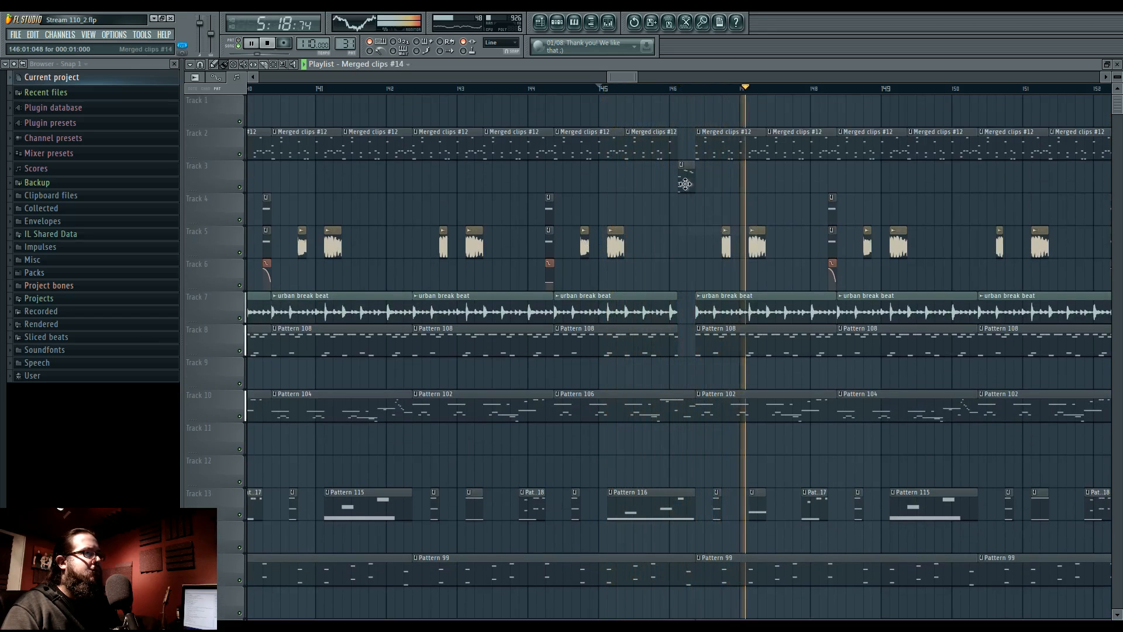
pyautogui.doubleClick(684, 181)
# Lower the A#6 note to G6 and the G6 note to F#6, shift A6 and F6 slightly earlier, and replay from bar 145.
pyautogui.moveTo(331, 142)
pyautogui.mouseDown()
pyautogui.moveTo(309, 143)
pyautogui.moveTo(334, 144)
pyautogui.mouseUp()
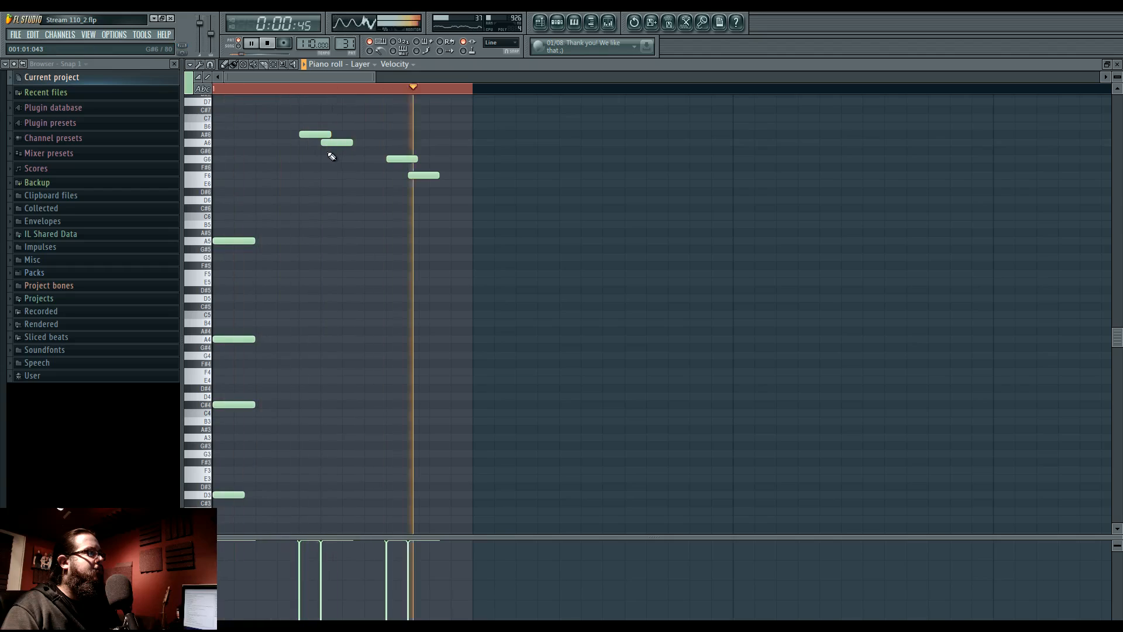
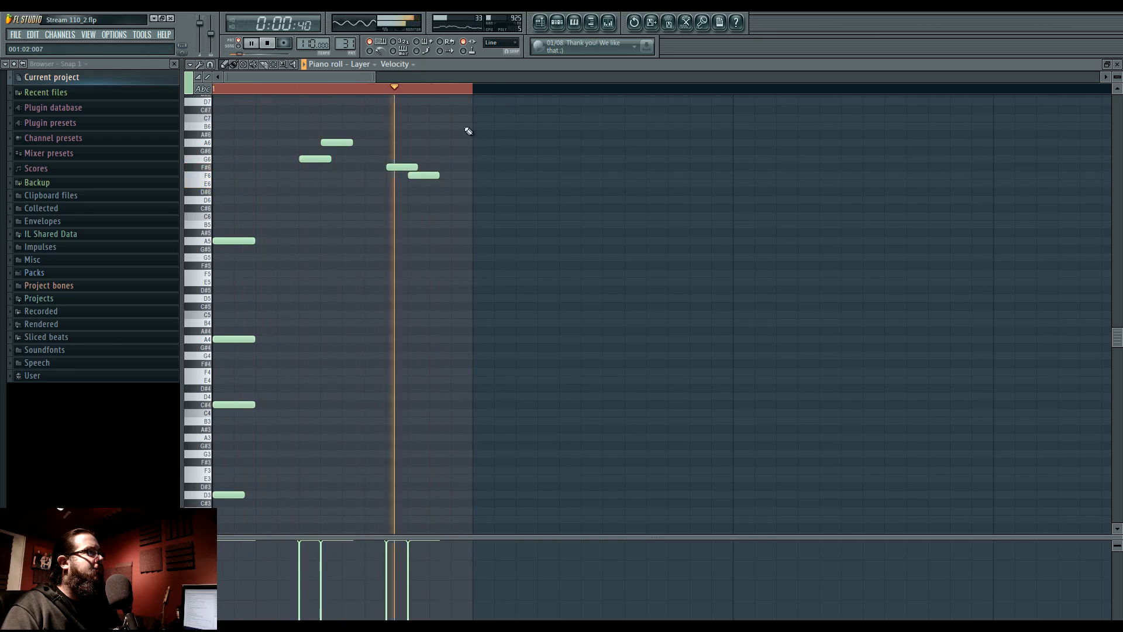
pyautogui.press('space')
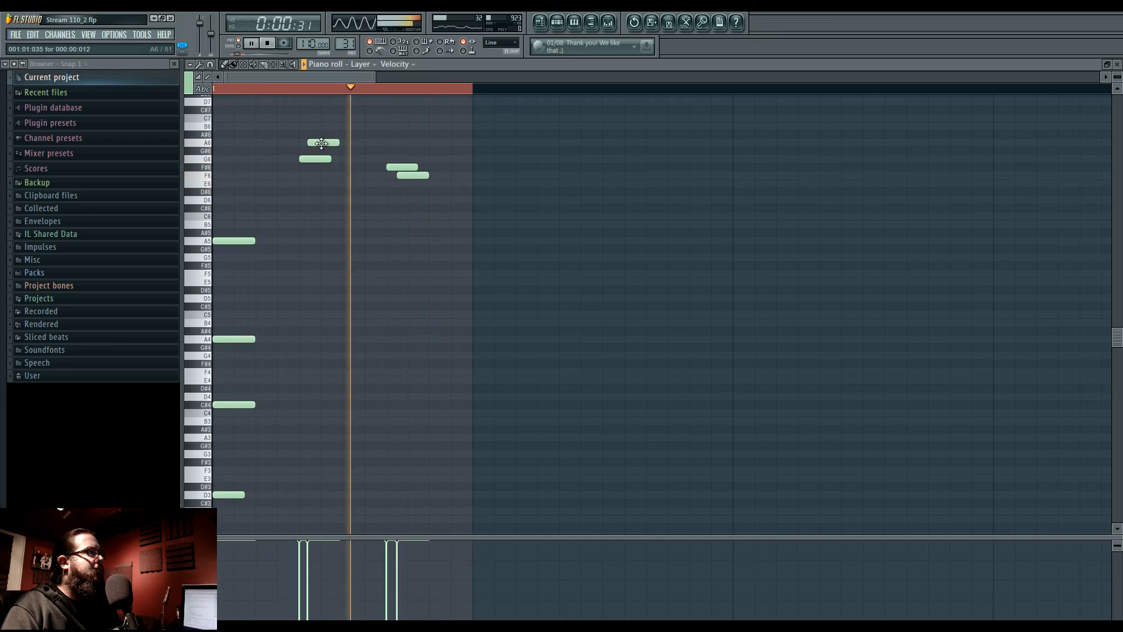
pyautogui.click(541, 24)
pyautogui.click(602, 91)
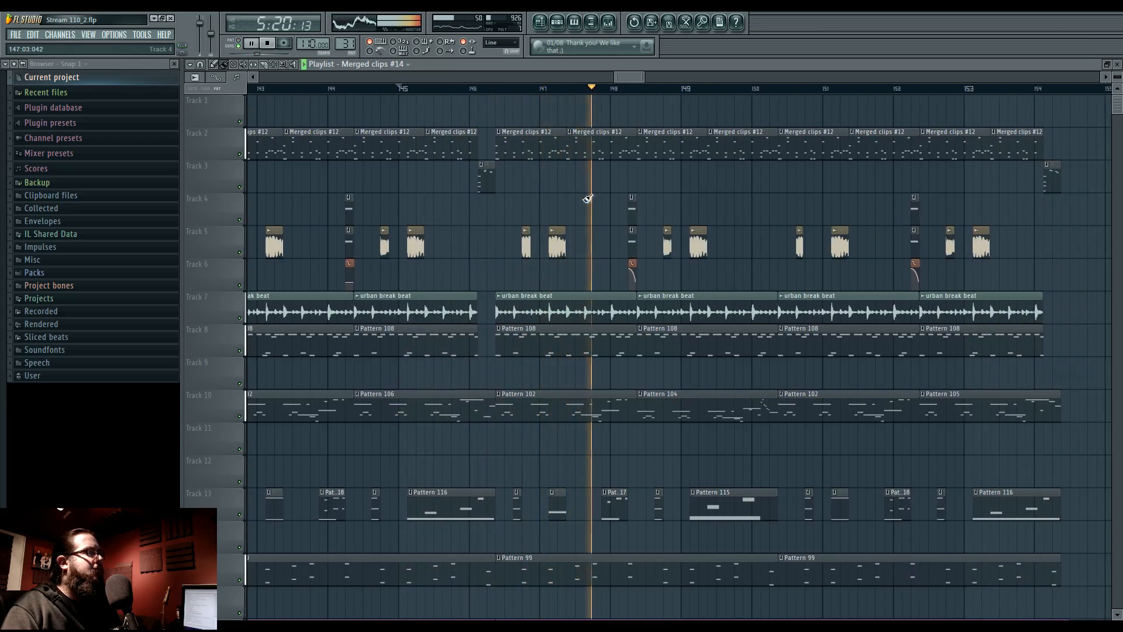
# Review the rest of the extended drop through bar 154 and return to the first drop at bar 121.
pyautogui.scroll(-4, 568, 449)
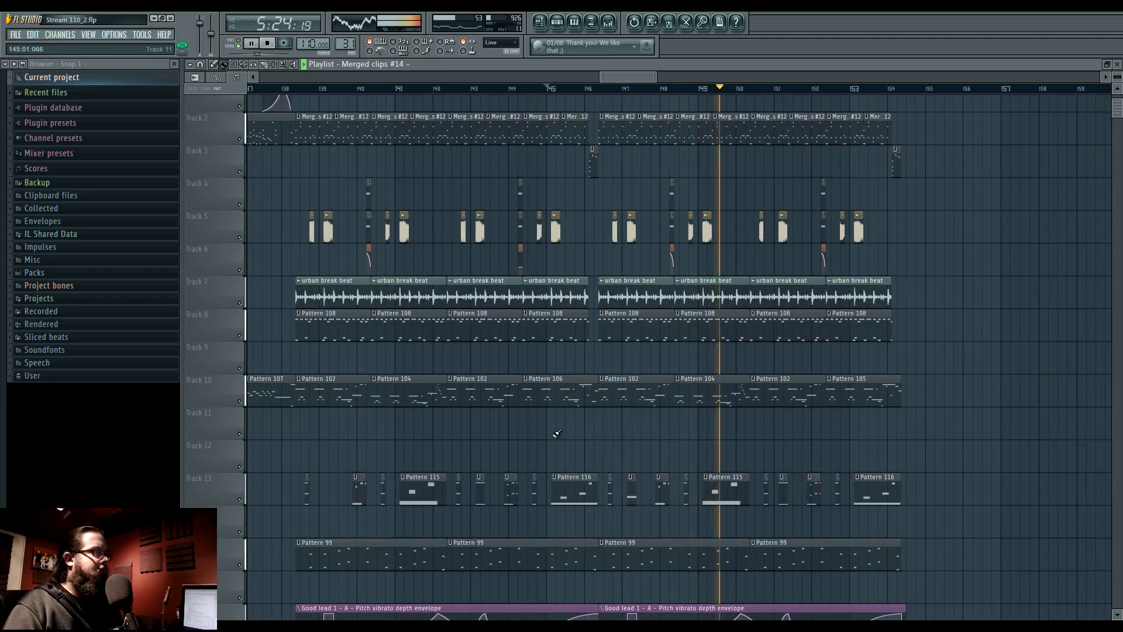
pyautogui.moveTo(533, 431); pyautogui.dragTo(627, 427)
pyautogui.hscroll(-4, 619, 428)
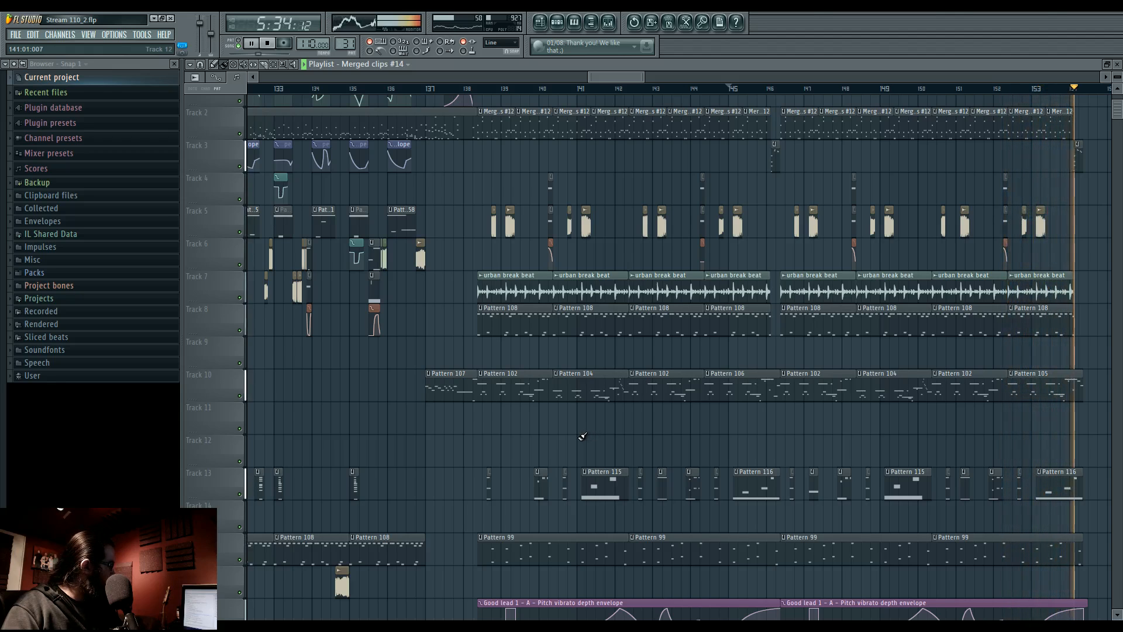
pyautogui.scroll(-5, 579, 437)
pyautogui.moveTo(634, 438); pyautogui.dragTo(677, 446)
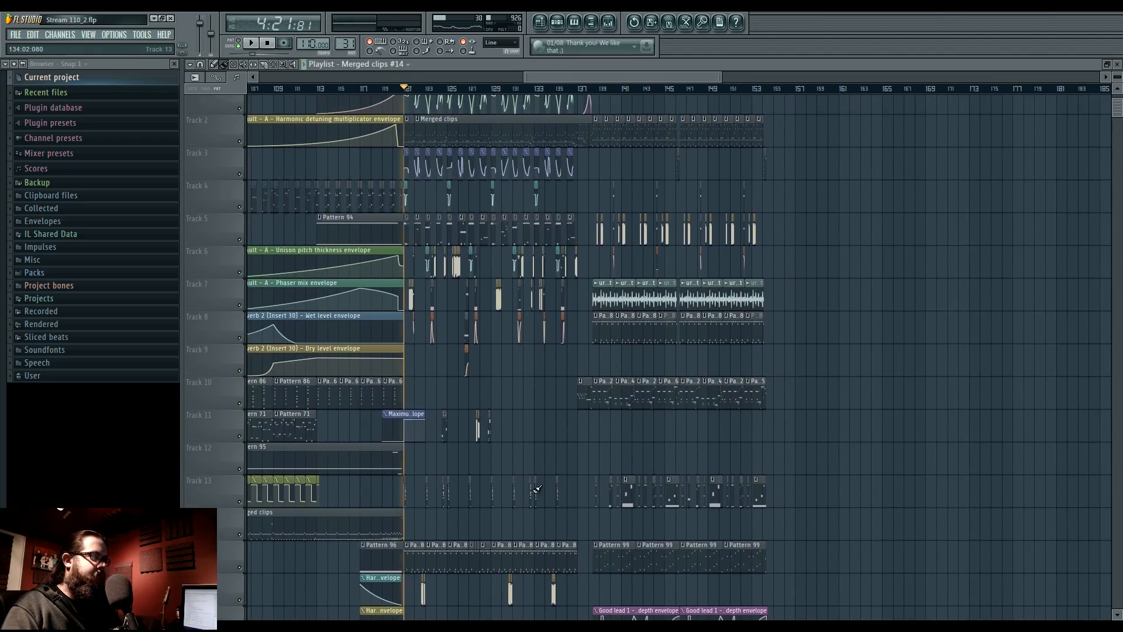
# Play from bar 121, open the chord clip there on Track 13, and delete the four highest Super chords notes.
pyautogui.press('space')
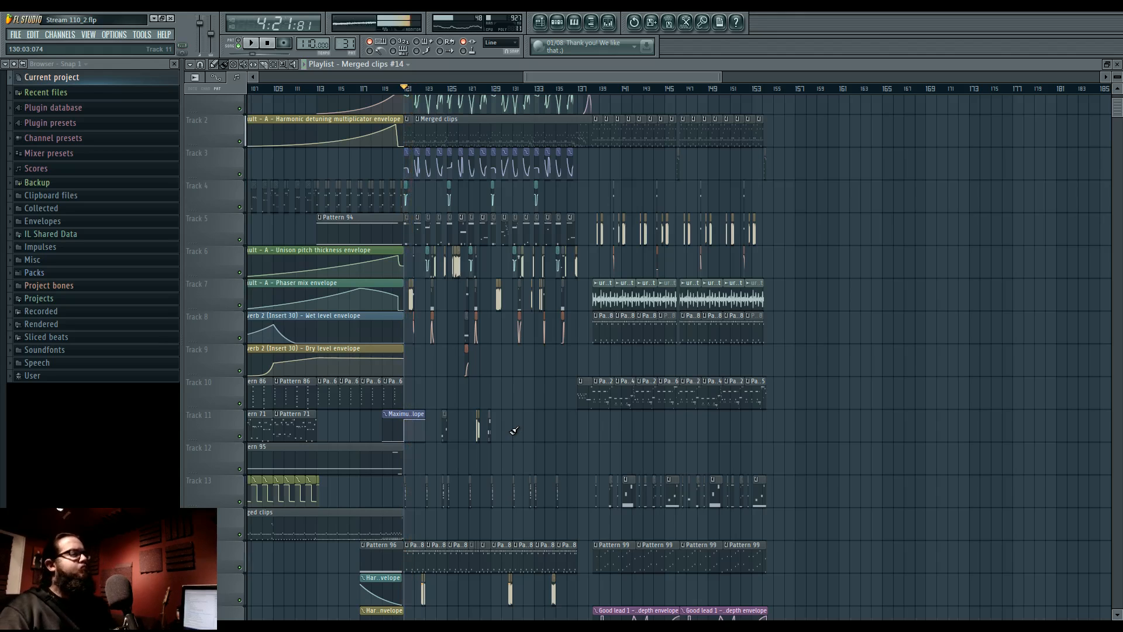
pyautogui.doubleClick(406, 495)
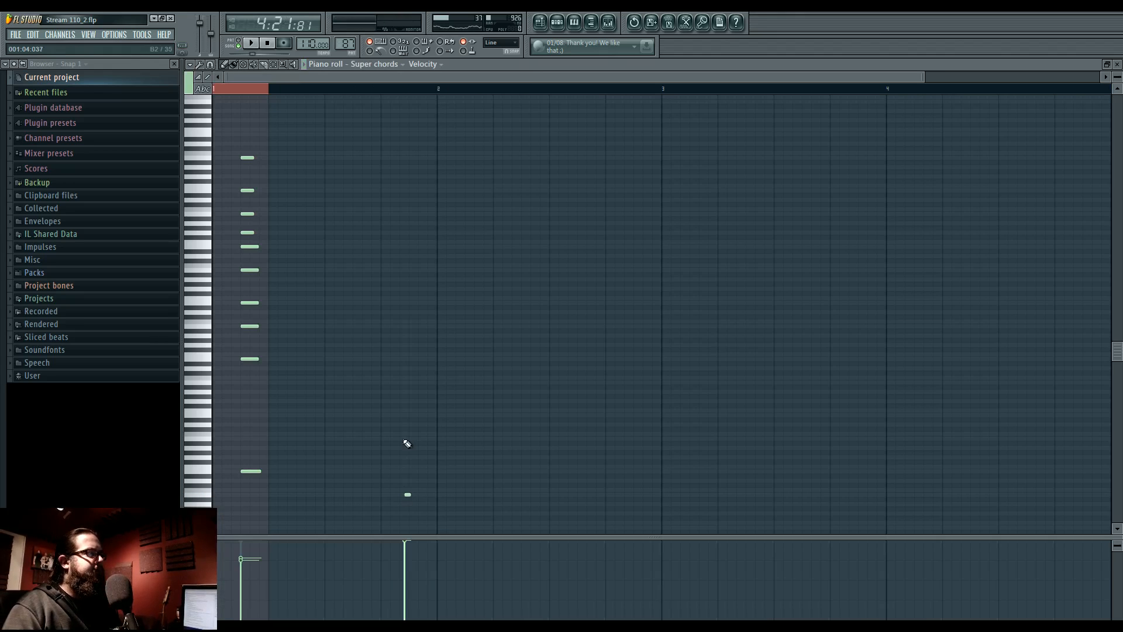
pyautogui.press('space')
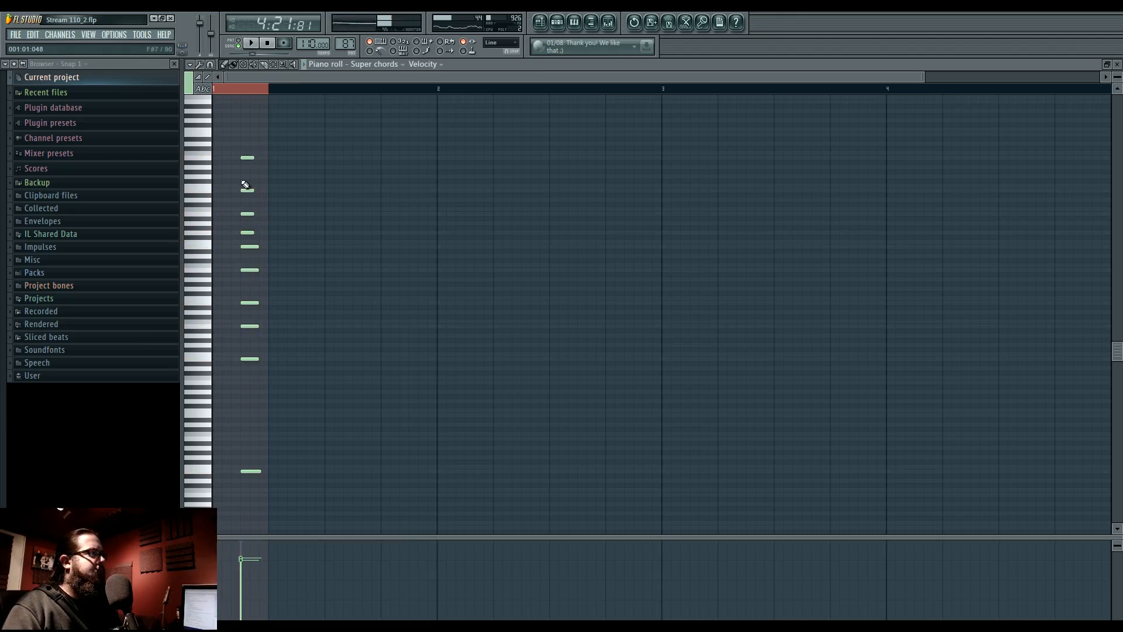
pyautogui.rightClick(247, 157)
pyautogui.rightClick(247, 190)
pyautogui.rightClick(247, 214)
pyautogui.rightClick(247, 232)
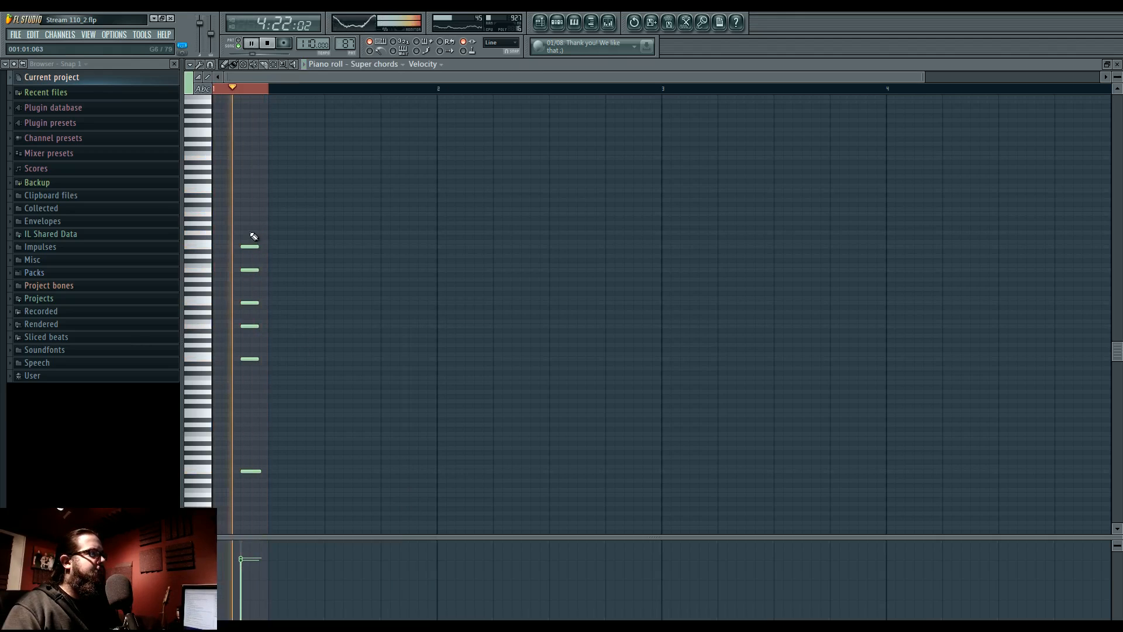
# Add short E6 and E5 notes to Good lead 1 in the same pattern, aligned with the chord, and return to the playlist.
pyautogui.click(557, 23)
pyautogui.press('space')
pyautogui.rightClick(343, 587)
pyautogui.click(385, 462)
pyautogui.scroll(6, 249, 263)
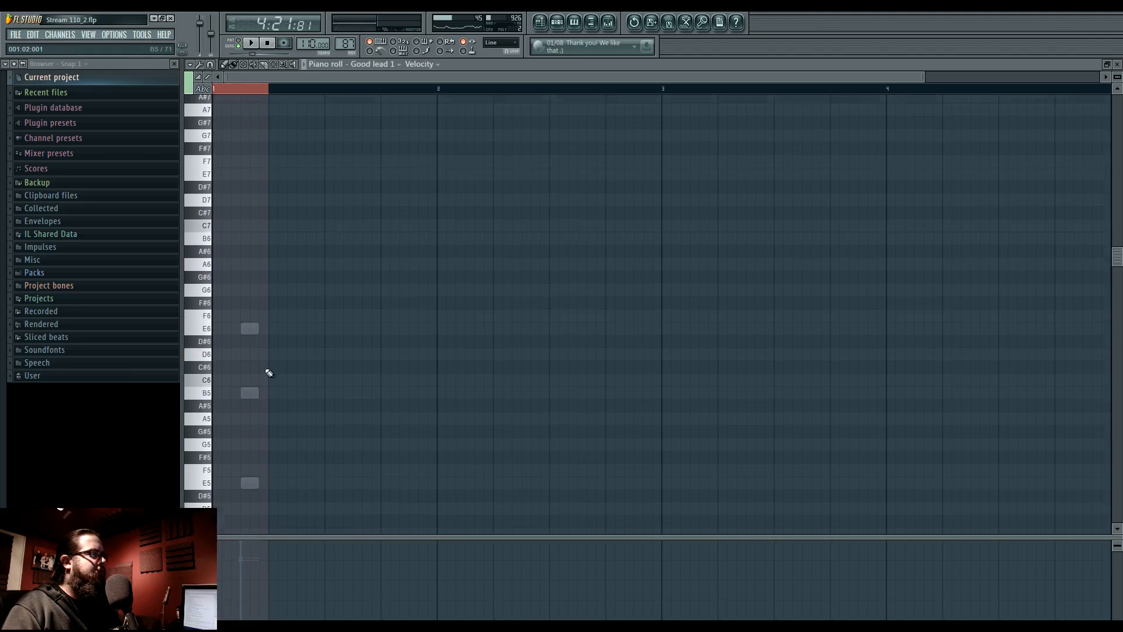
pyautogui.scroll(-2, 242, 392)
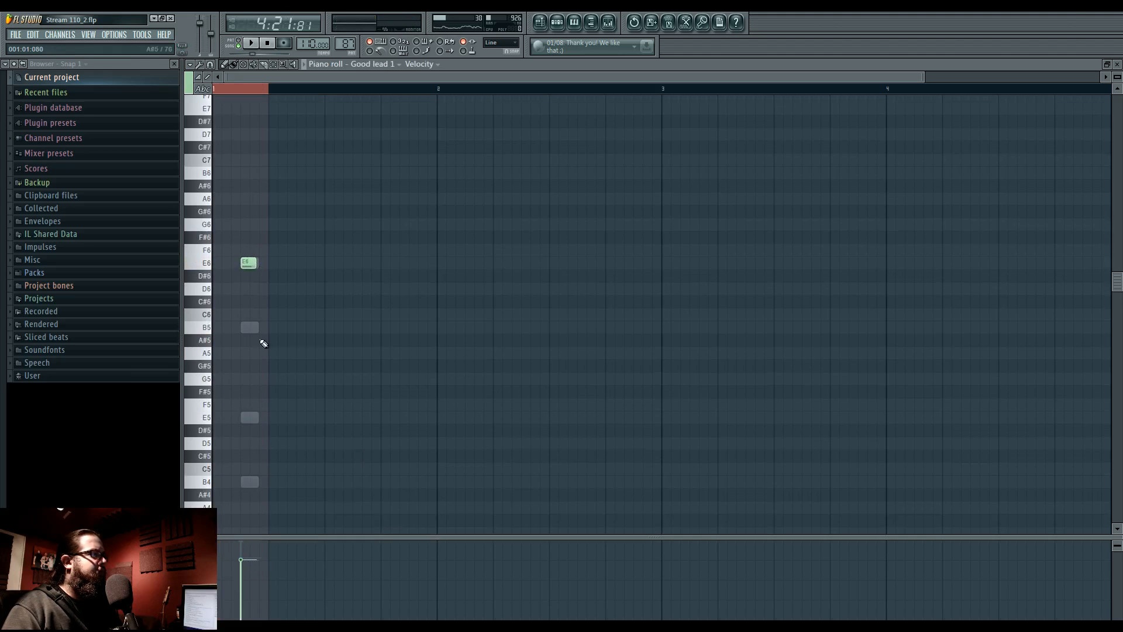
pyautogui.press('space')
pyautogui.press('space')
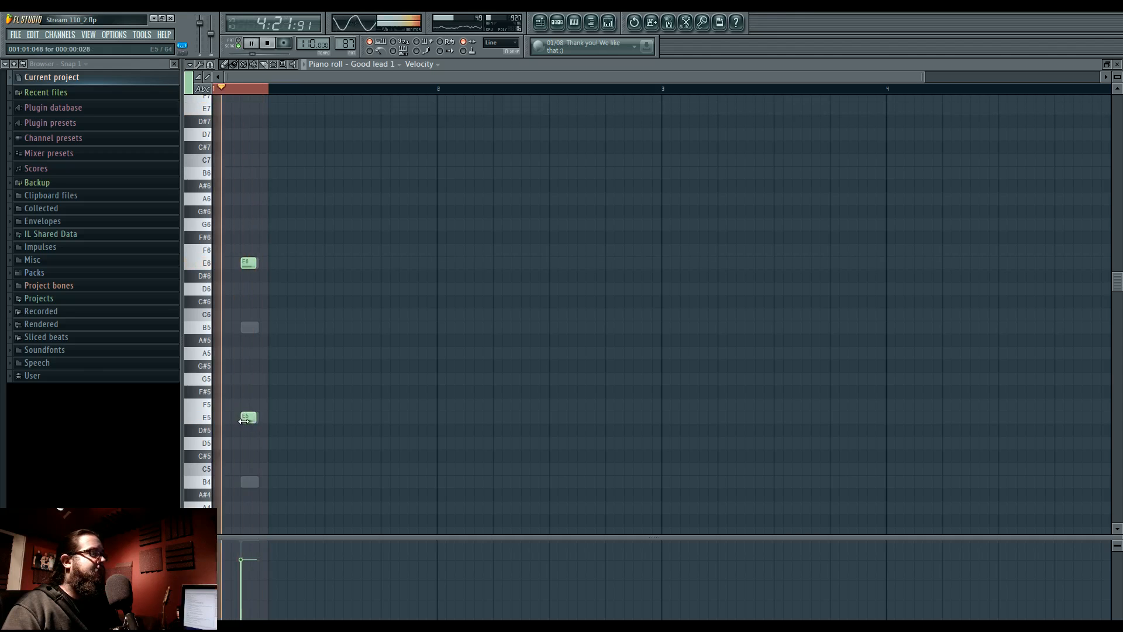
pyautogui.click(540, 22)
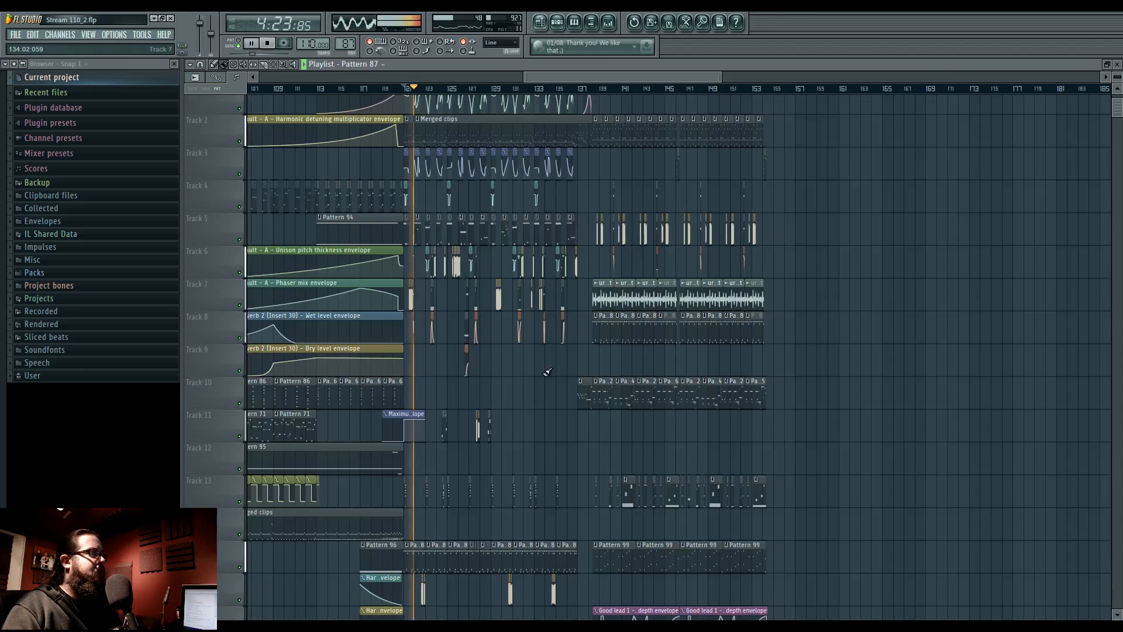
# Inspect the Super chords notes and channels of the Pattern 89 clip in bar 124 on Track 13.
pyautogui.scroll(5, 465, 448)
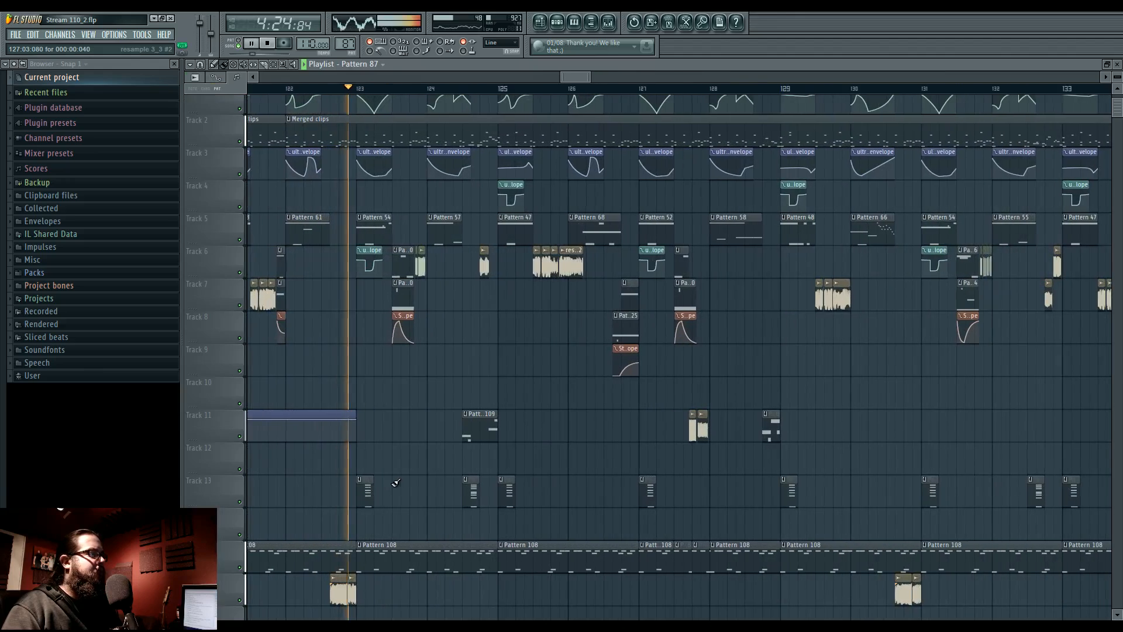
pyautogui.doubleClick(474, 490)
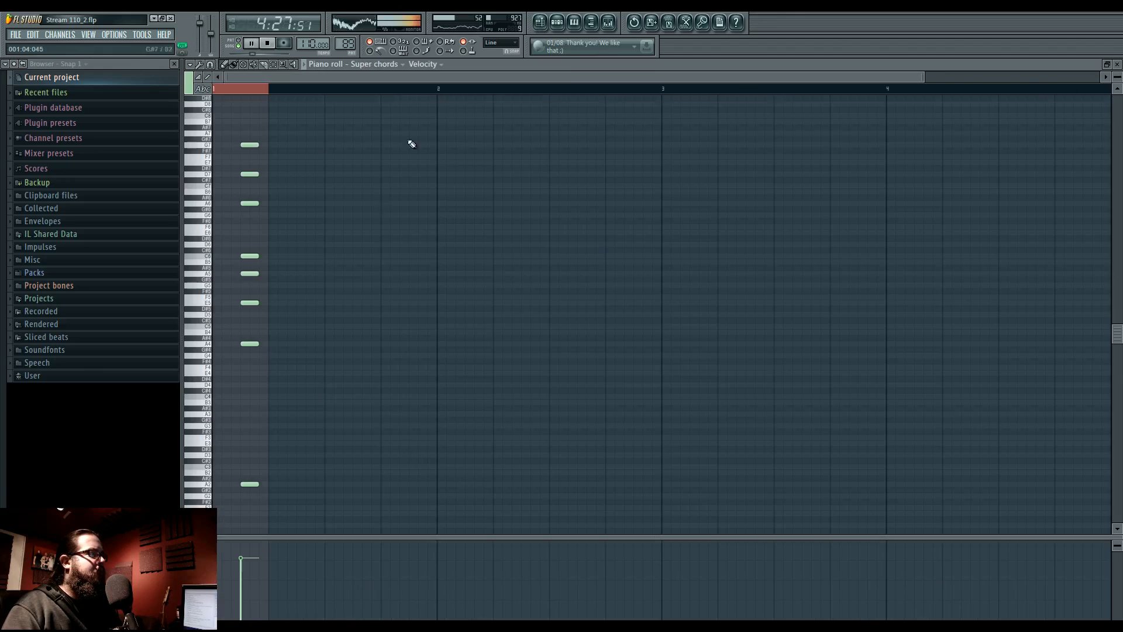
pyautogui.click(553, 24)
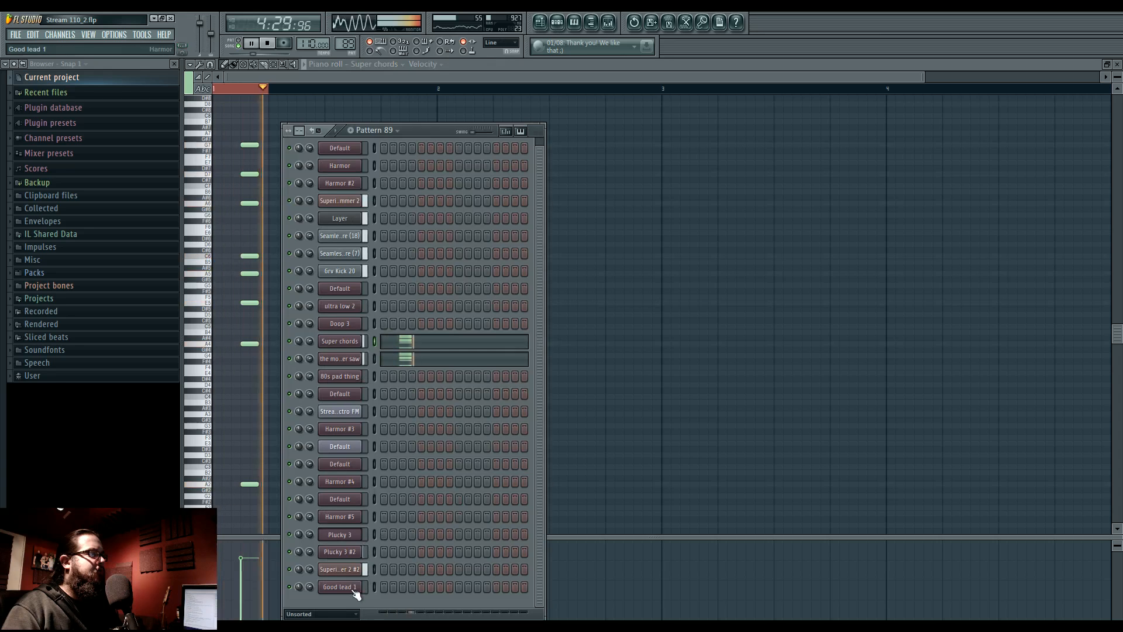
pyautogui.click(542, 24)
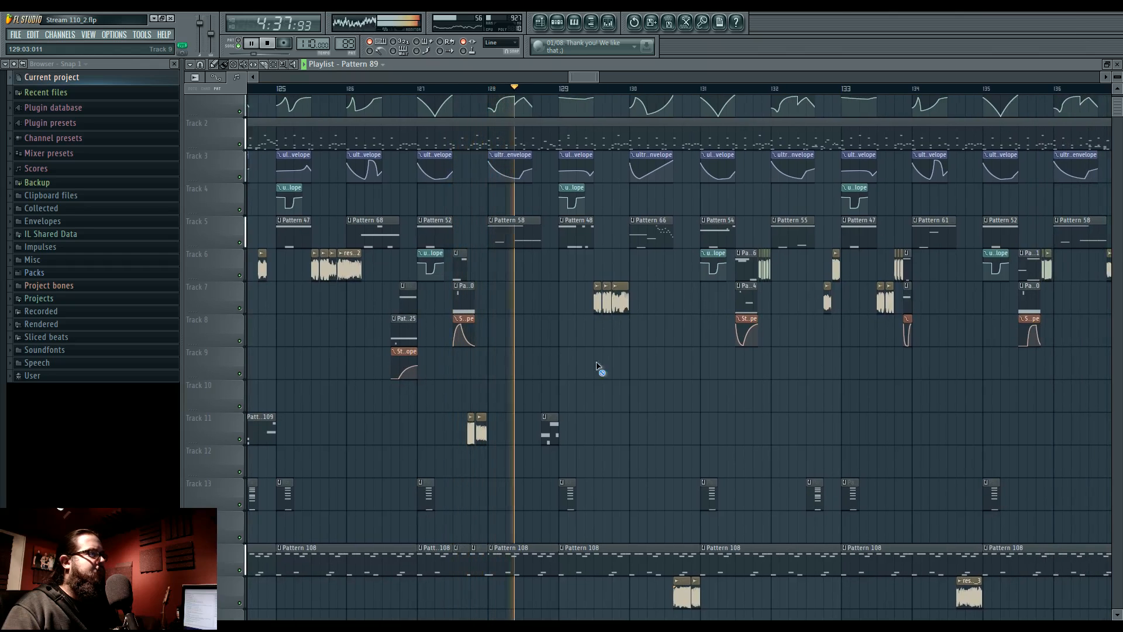
# Play from bar 128 and raise all notes of the Plucky 3 #2 clip just before bar 129 on Track 11 by one octave.
pyautogui.click(492, 90)
pyautogui.doubleClick(554, 433)
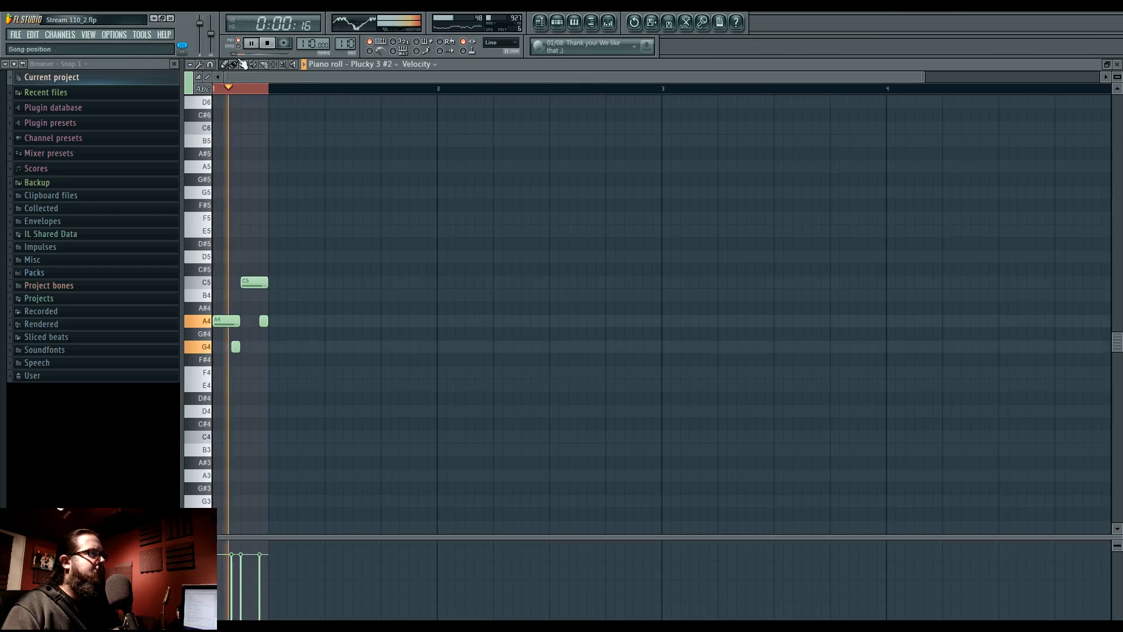
pyautogui.hotkey('ctrl', 'a')
pyautogui.hotkey('ctrl', 'Up')
pyautogui.hotkey('ctrl', 'd')
# Lower the two short Plucky 3 #2 notes to G4 and A4, shift the A4 slightly earlier, and return to the playlist.
pyautogui.moveTo(235, 259); pyautogui.dragTo(237, 346)
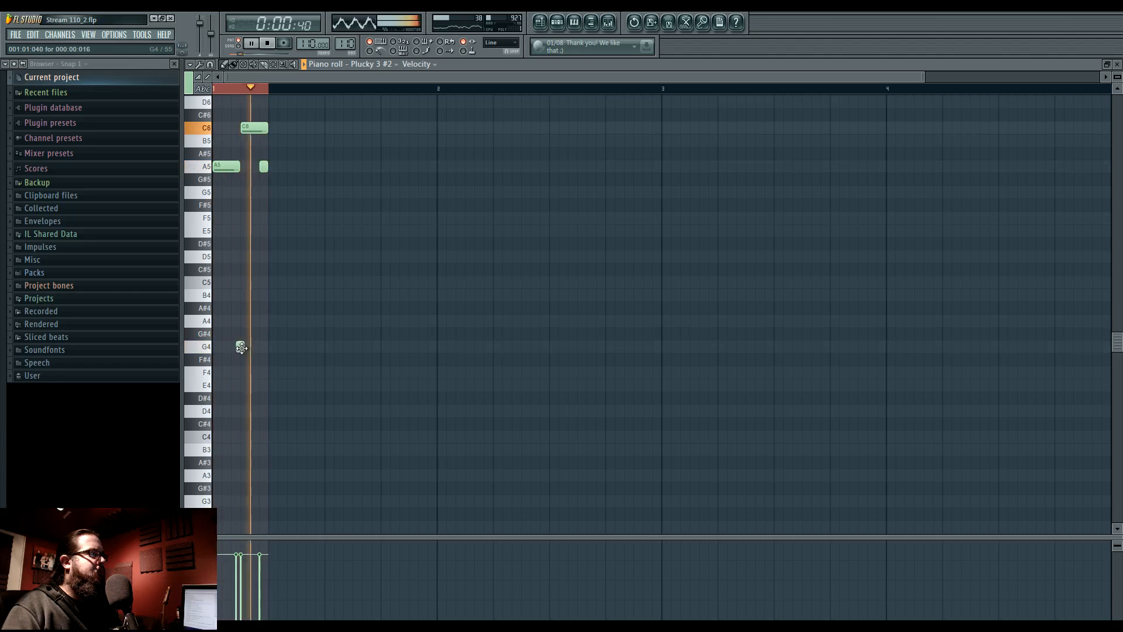
pyautogui.moveTo(264, 167); pyautogui.dragTo(264, 321)
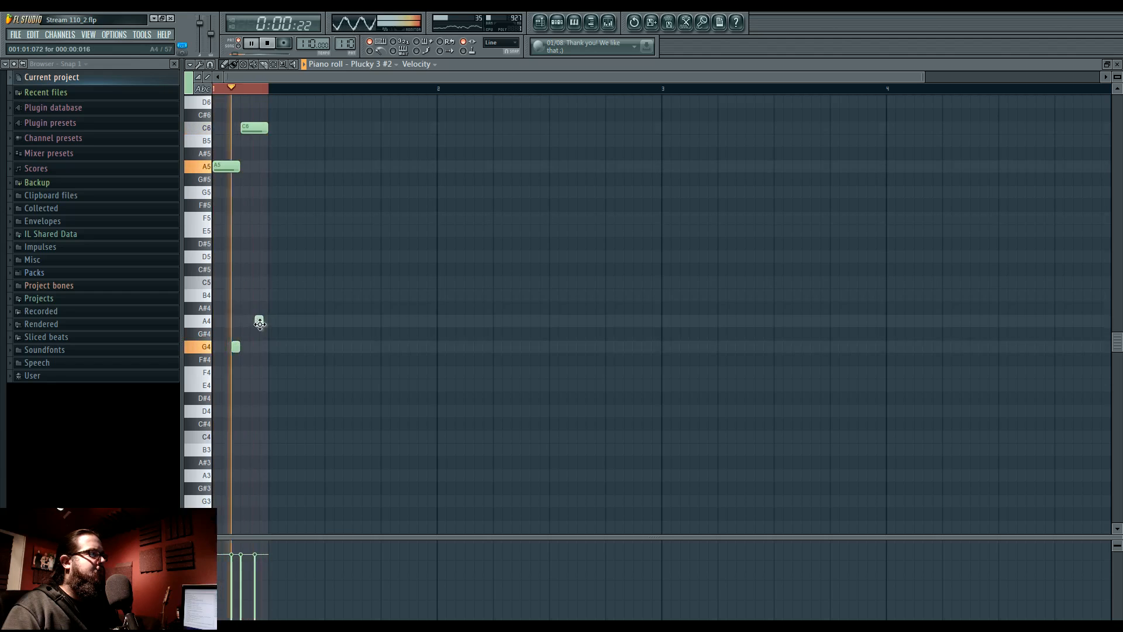
pyautogui.click(540, 24)
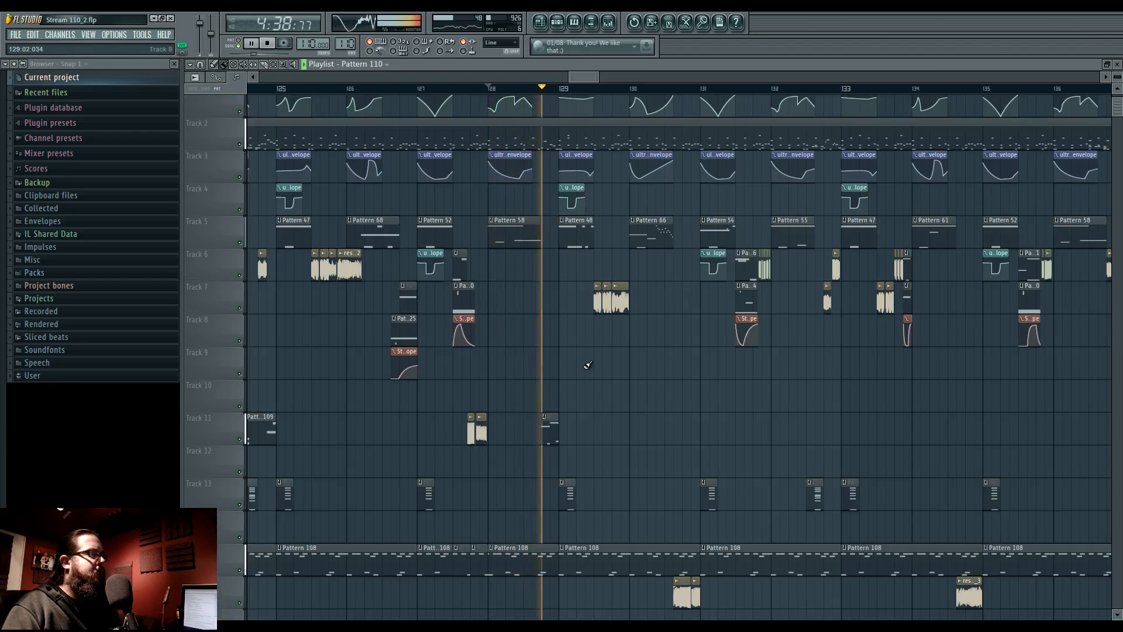
# Check the channel levels and the Insert 31 effects in the mixer while the drop plays on from bar 129.
pyautogui.moveTo(640, 387); pyautogui.dragTo(522, 390)
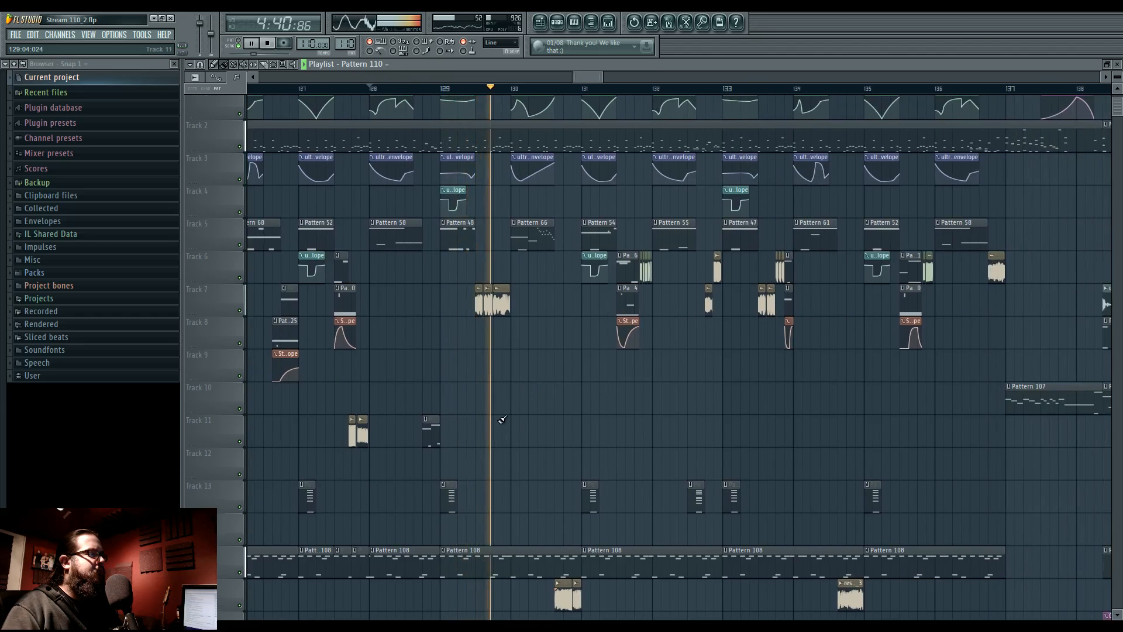
pyautogui.press('F9')
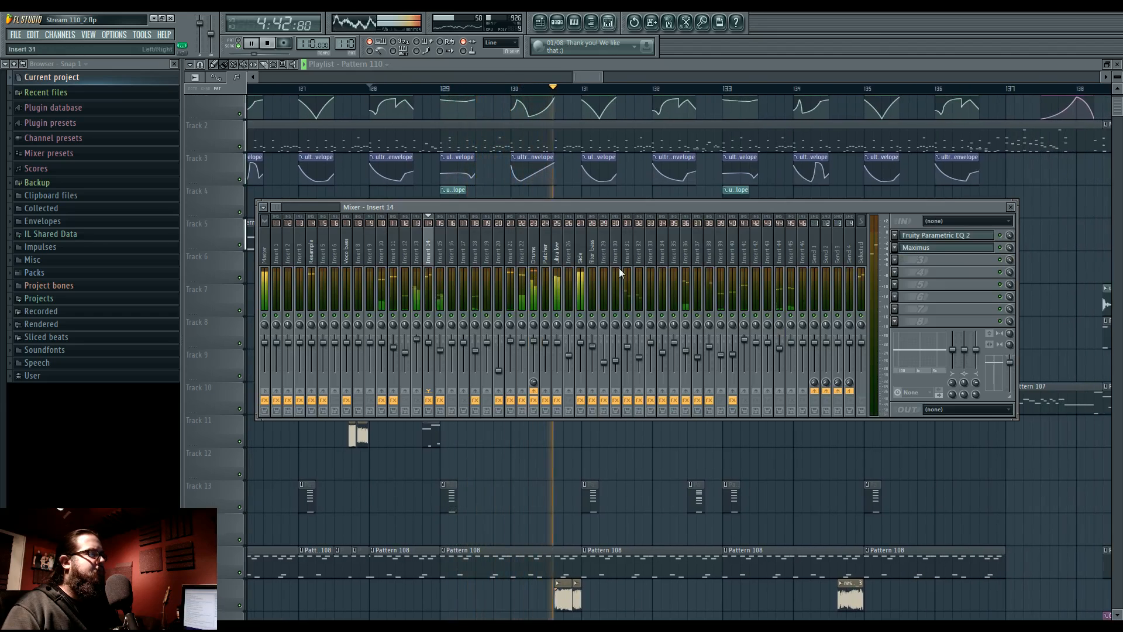
pyautogui.click(629, 363)
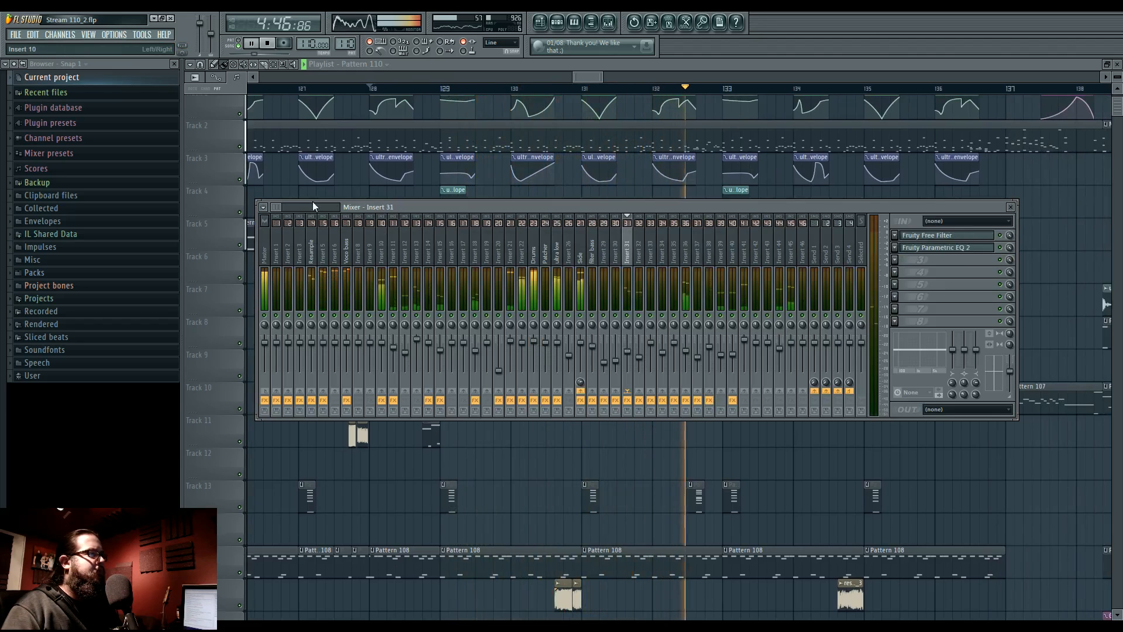
pyautogui.moveTo(275, 207); pyautogui.dragTo(288, 206)
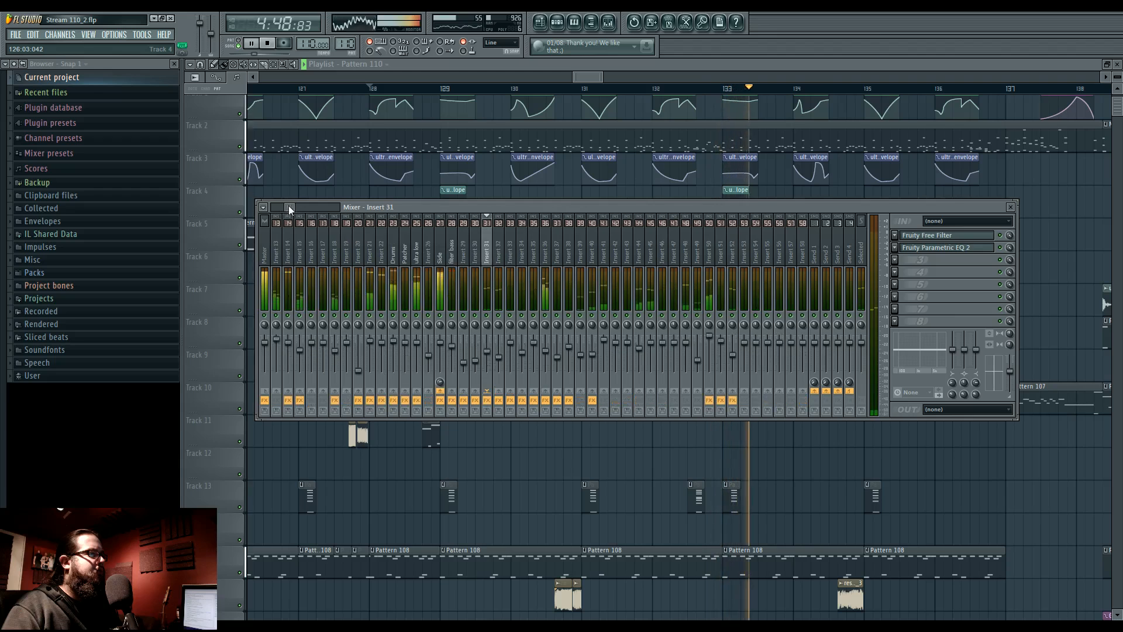
# Move the Insert 52 mixer track leftward to the Insert 35 position and close the mixer.
pyautogui.click(734, 243)
pyautogui.hotkey('alt', 'Left')
pyautogui.hotkey('alt', 'Left')
pyautogui.hotkey('alt', 'Left')
pyautogui.hotkey('alt', 'Left')
pyautogui.hotkey('alt', 'Left')
pyautogui.hotkey('alt', 'Left')
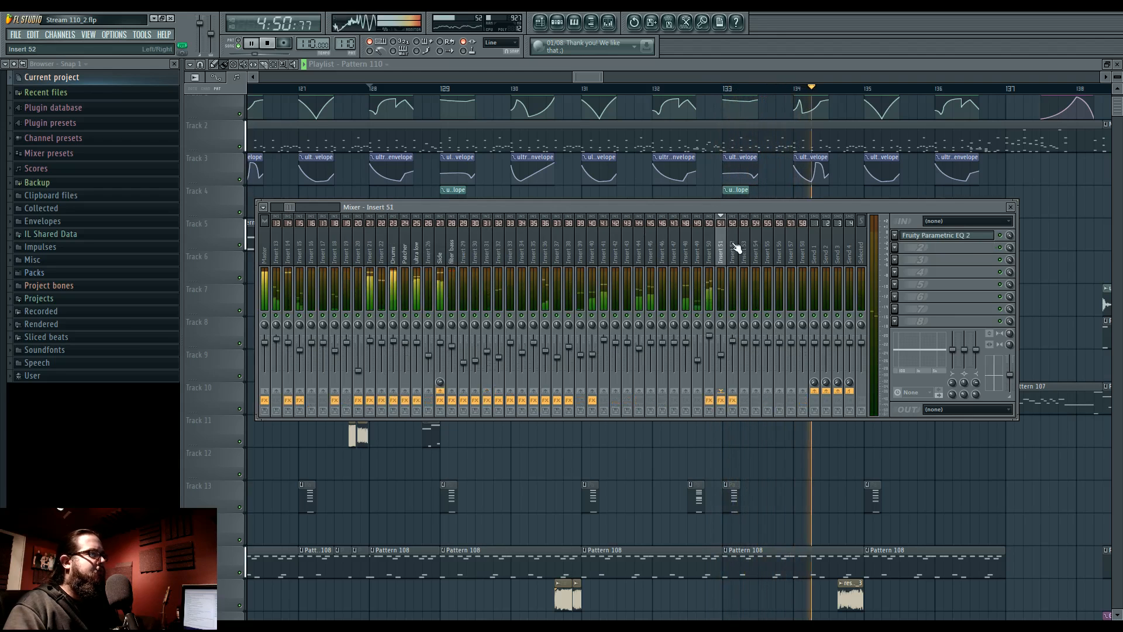
pyautogui.hotkey('alt', 'Left')
pyautogui.hotkey('alt', 'Left')
pyautogui.hotkey('alt', 'Left')
pyautogui.hotkey('alt', 'Left')
pyautogui.hotkey('alt', 'Left')
pyautogui.hotkey('alt', 'Left')
pyautogui.hotkey('alt', 'Left')
pyautogui.hotkey('alt', 'Left')
pyautogui.hotkey('alt', 'Left')
pyautogui.hotkey('alt', 'Left')
pyautogui.hotkey('alt', 'Left')
pyautogui.hotkey('alt', 'Left')
pyautogui.hotkey('alt', 'Left')
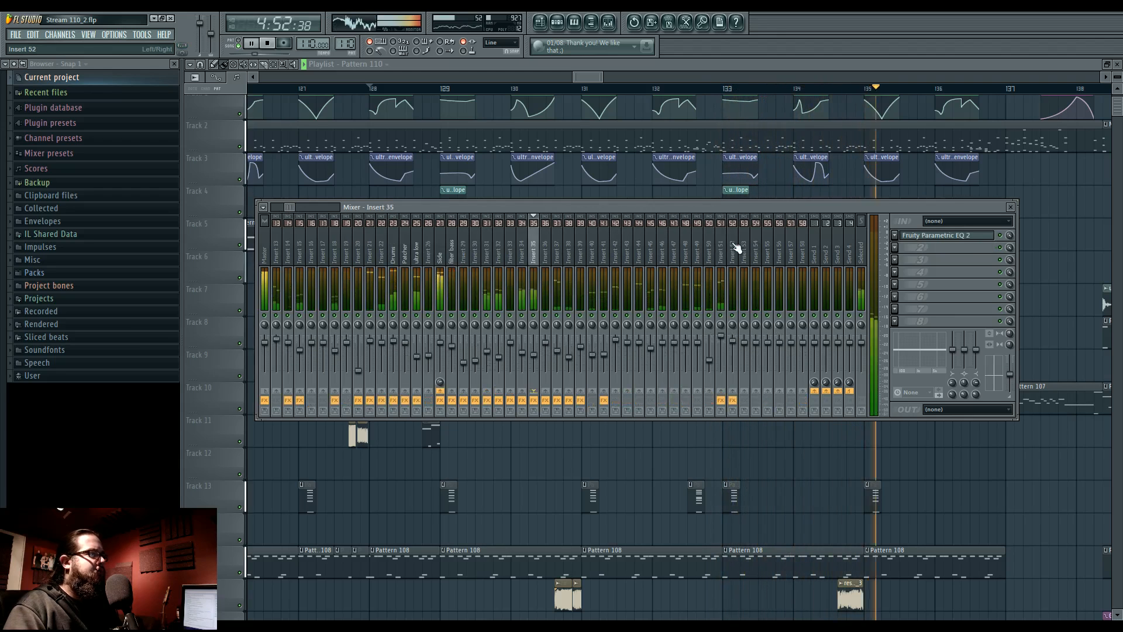
pyautogui.press('F9')
# Listen through the transition at bar 137 and the extended drop up to its final clips at bar 154, then stop playback.
pyautogui.moveTo(830, 436); pyautogui.dragTo(491, 421)
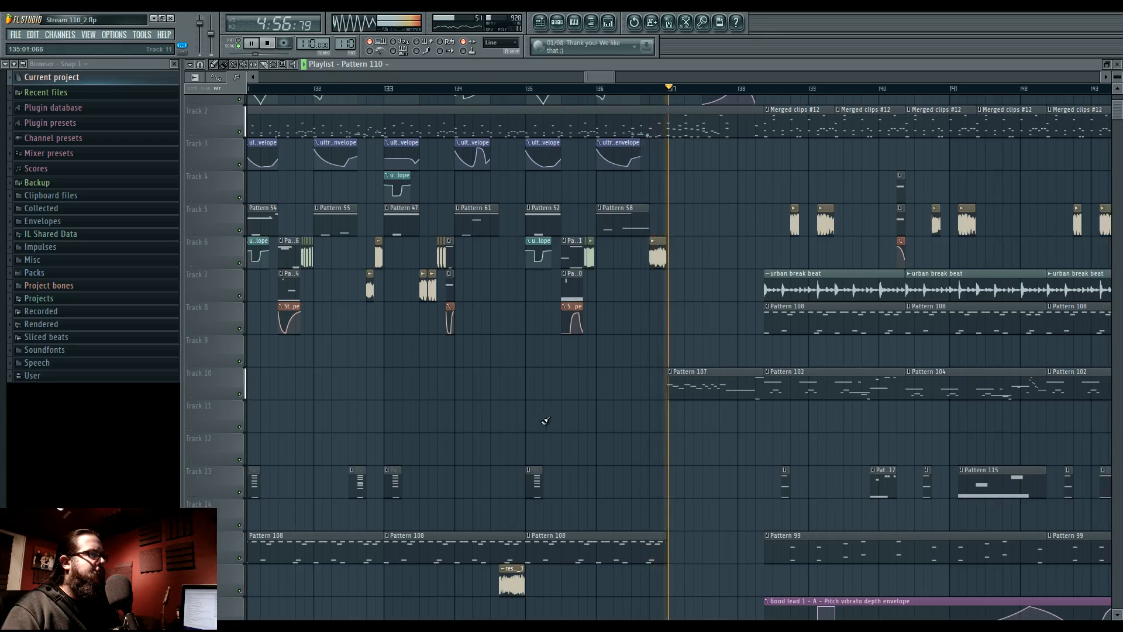
pyautogui.moveTo(745, 447); pyautogui.dragTo(546, 446)
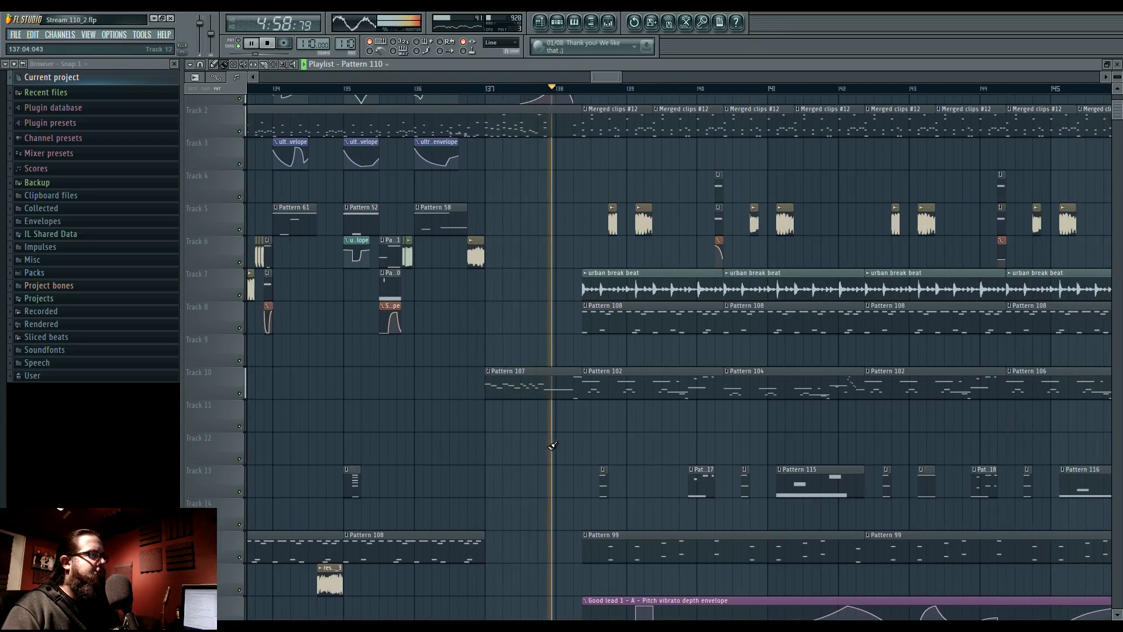
pyautogui.moveTo(675, 428); pyautogui.dragTo(607, 431)
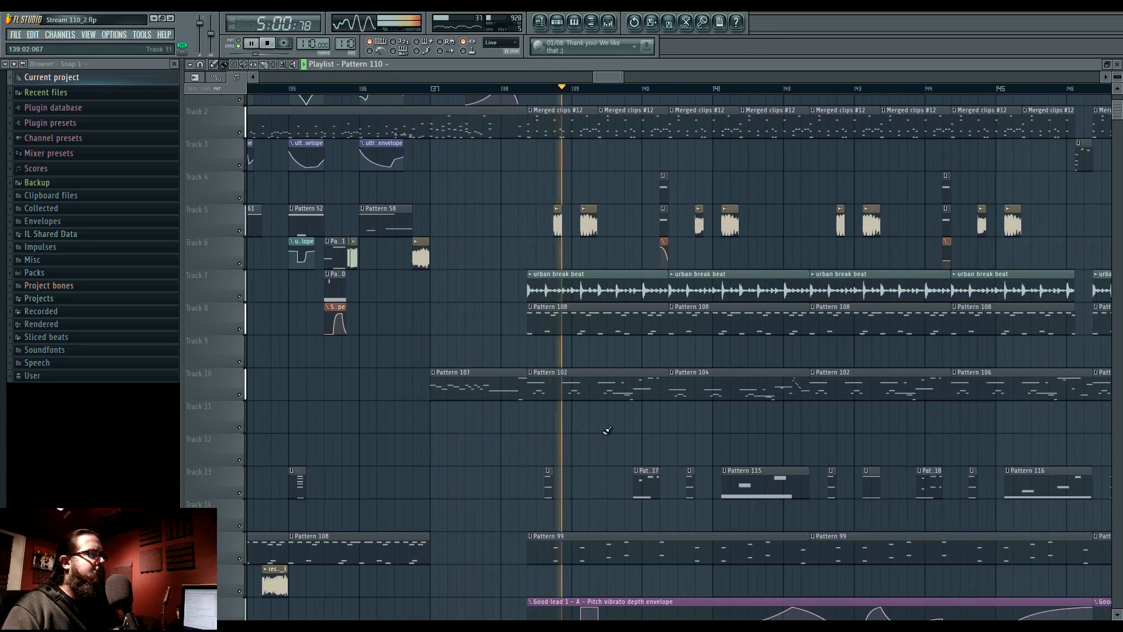
pyautogui.moveTo(724, 430); pyautogui.dragTo(608, 431)
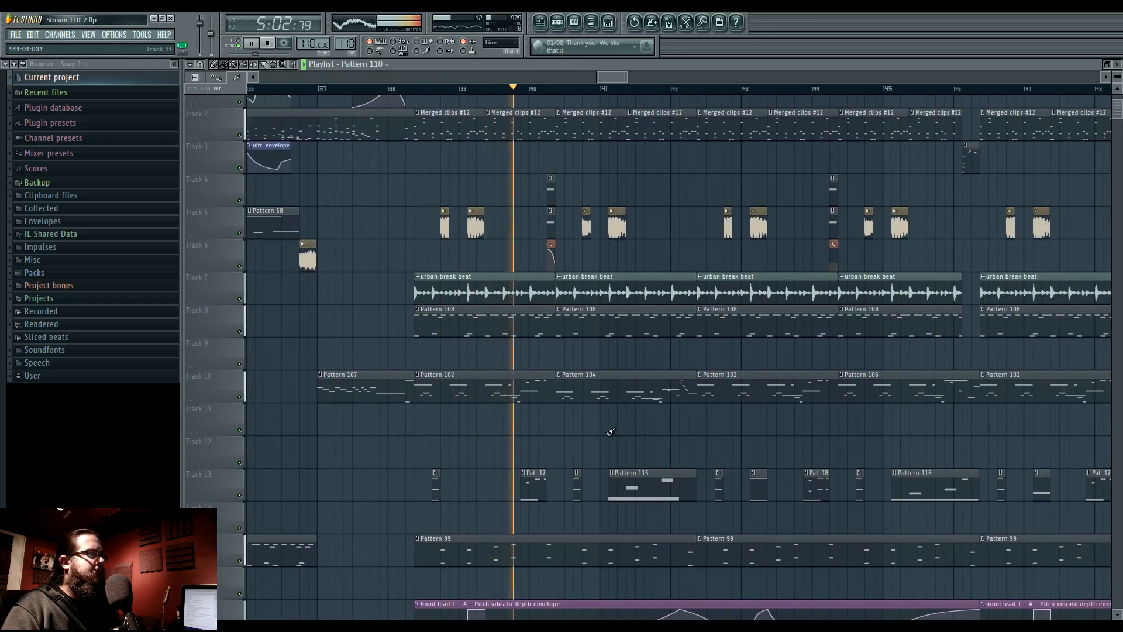
pyautogui.moveTo(654, 429)
pyautogui.mouseDown()
pyautogui.moveTo(630, 433)
pyautogui.moveTo(656, 433)
pyautogui.mouseUp()
pyautogui.moveTo(725, 432); pyautogui.dragTo(578, 433)
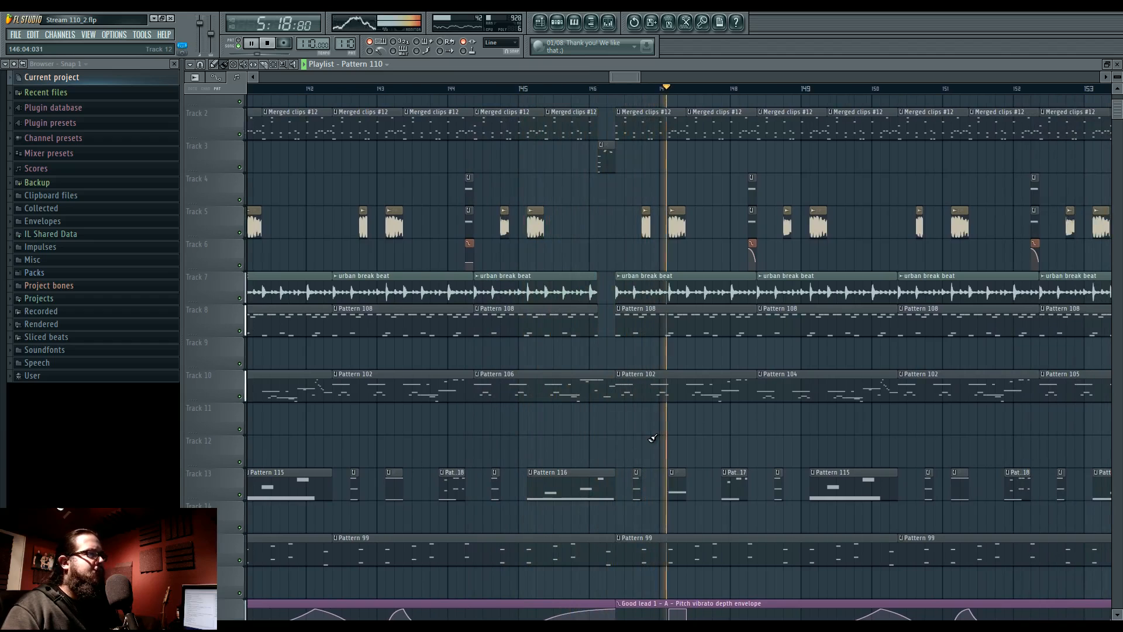
pyautogui.moveTo(685, 438); pyautogui.dragTo(628, 434)
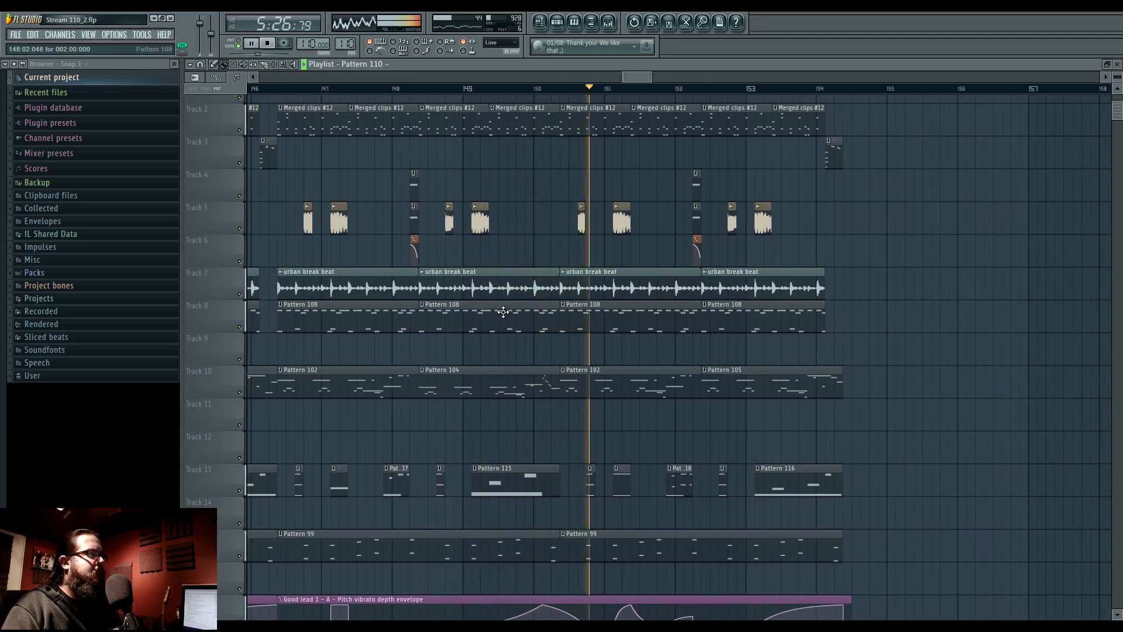
pyautogui.moveTo(489, 453); pyautogui.dragTo(690, 460)
pyautogui.scroll(-3, 614, 316)
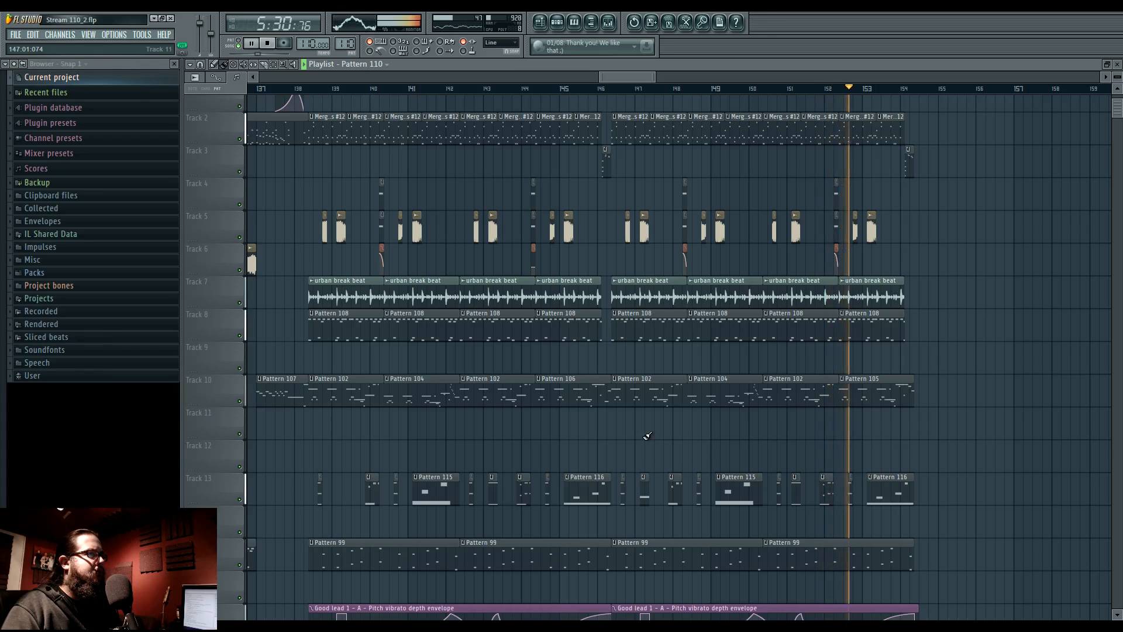
pyautogui.scroll(6, 939, 451)
pyautogui.moveTo(895, 269); pyautogui.dragTo(839, 286)
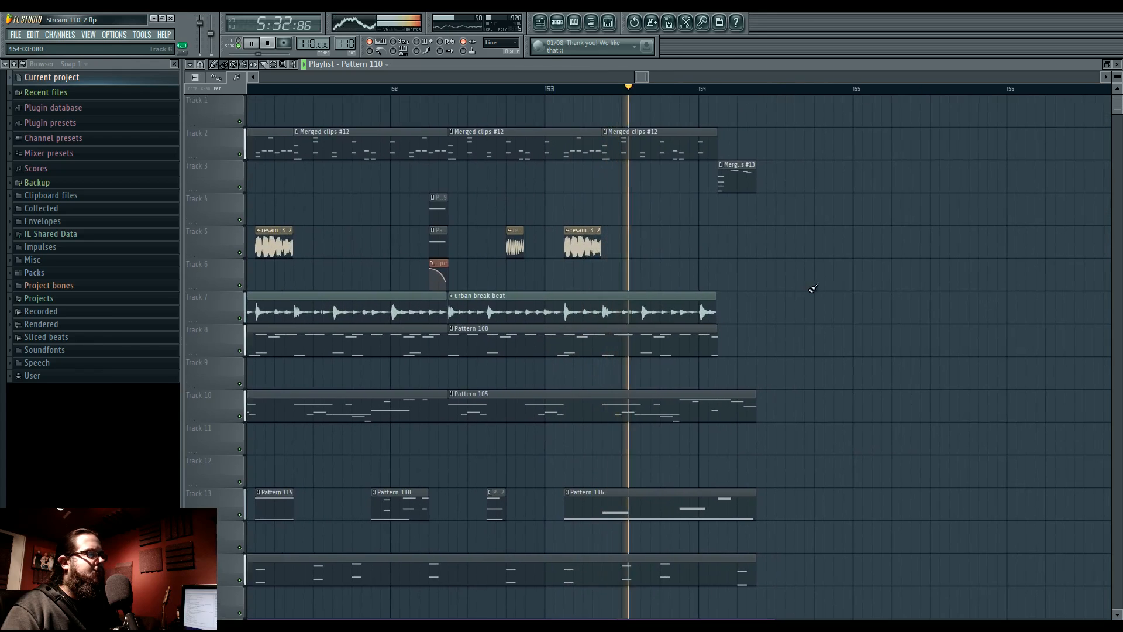
pyautogui.press('space')
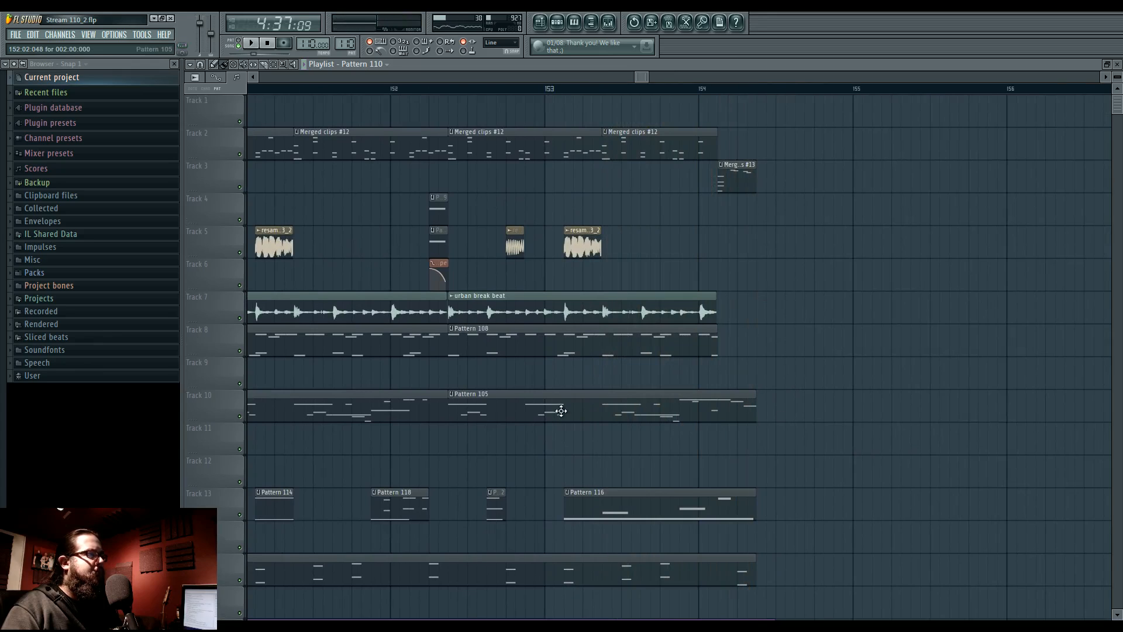
pyautogui.click(767, 407)
pyautogui.rightClick(766, 407)
pyautogui.click(452, 397)
pyautogui.click(485, 459)
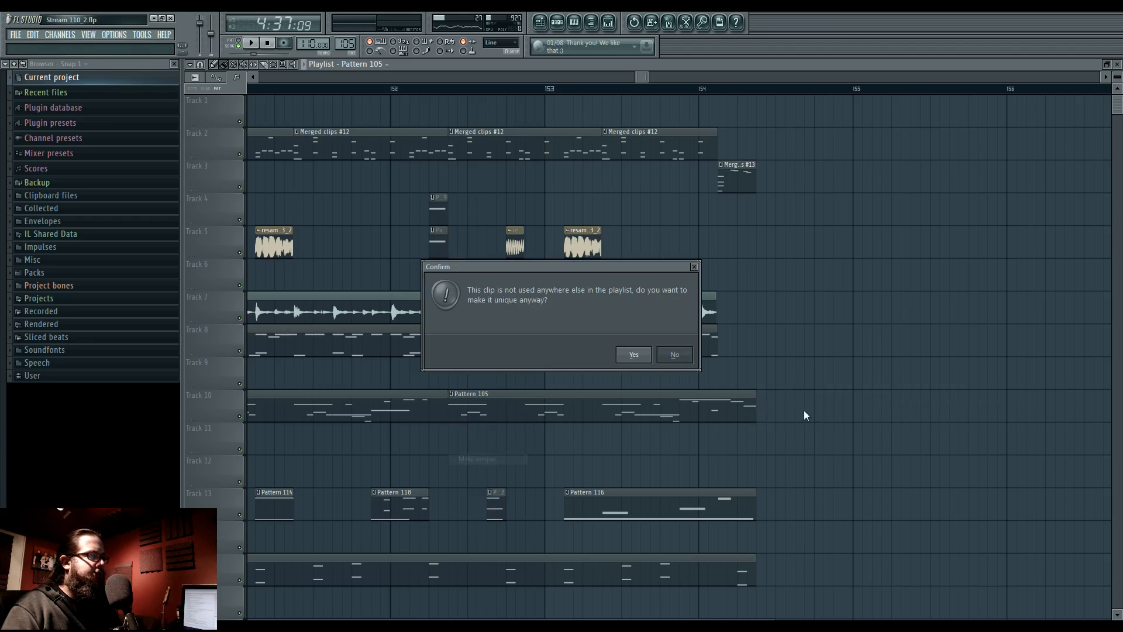
pyautogui.click(672, 358)
# Lengthen the Pattern 105 clip on Track 10 by about one bar, open its Plucky 3 #2 notes and switch playback to pattern mode.
pyautogui.moveTo(752, 405); pyautogui.dragTo(916, 406)
pyautogui.doubleClick(716, 413)
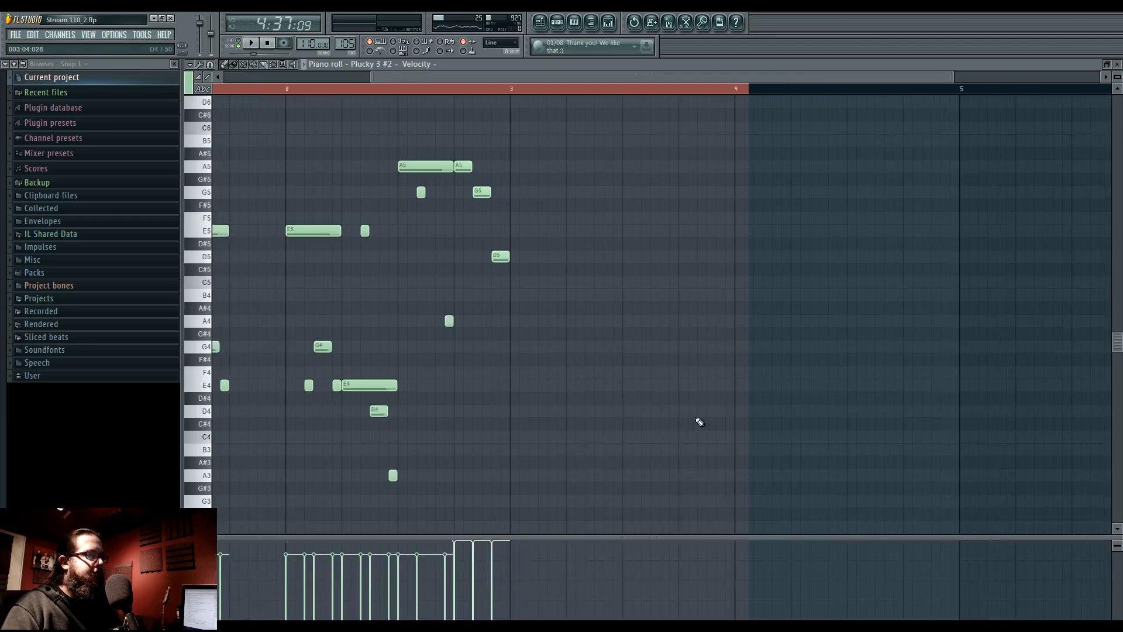
pyautogui.scroll(-2, 643, 411)
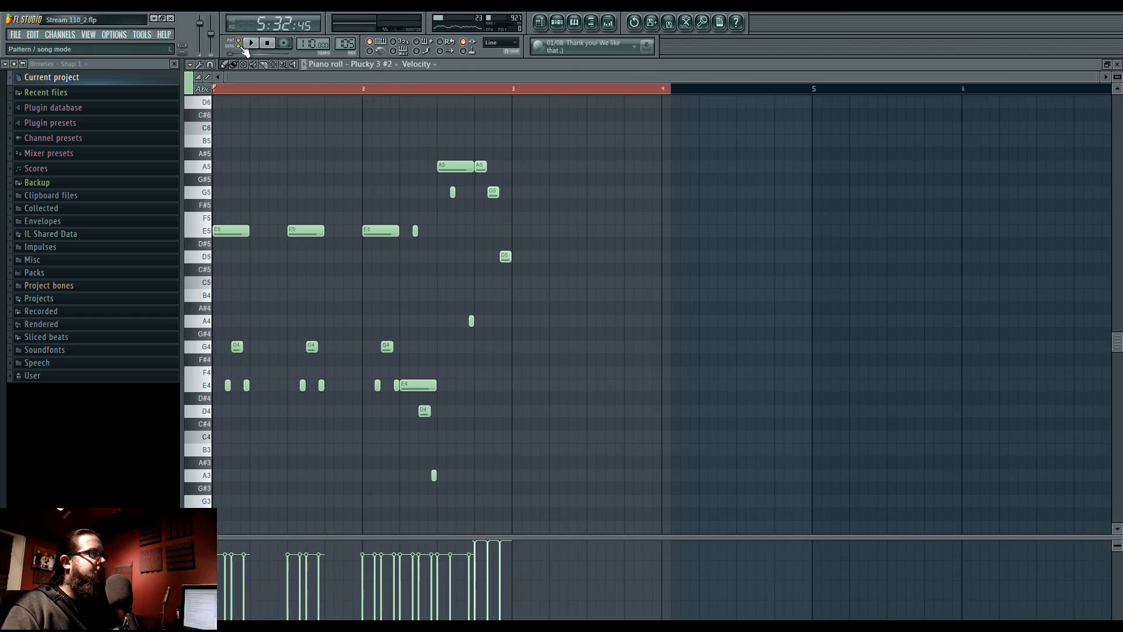
pyautogui.scroll(2, 471, 263)
# Write a run of short A5, G5 and D5 notes from bar 3, played twice and followed by a longer G5 and a sustained A4.
pyautogui.press('space')
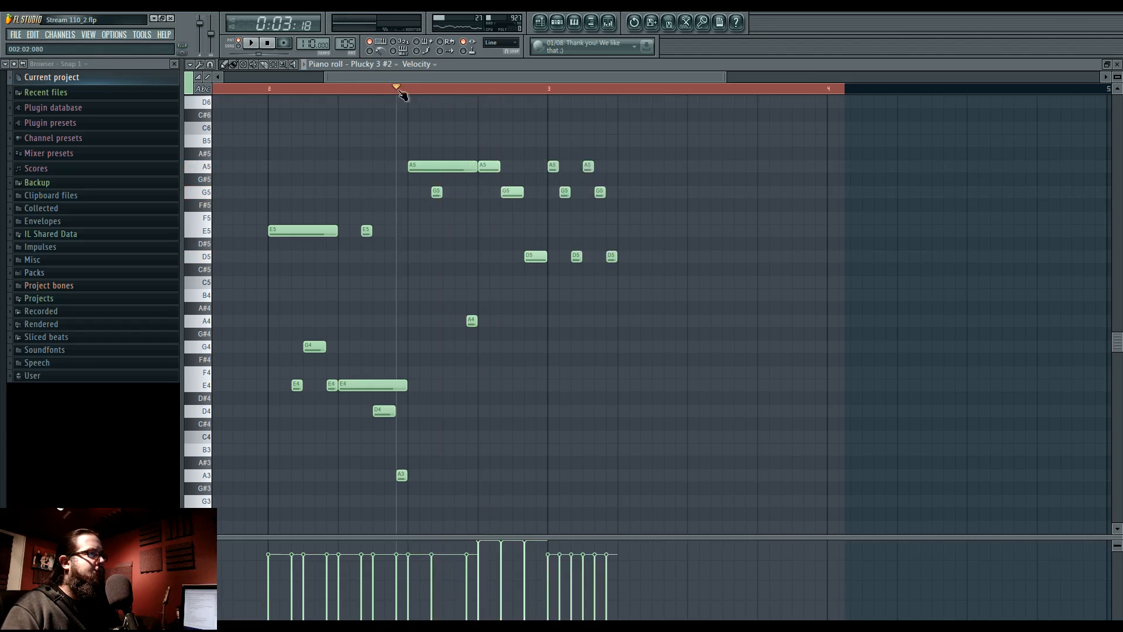
pyautogui.press('space')
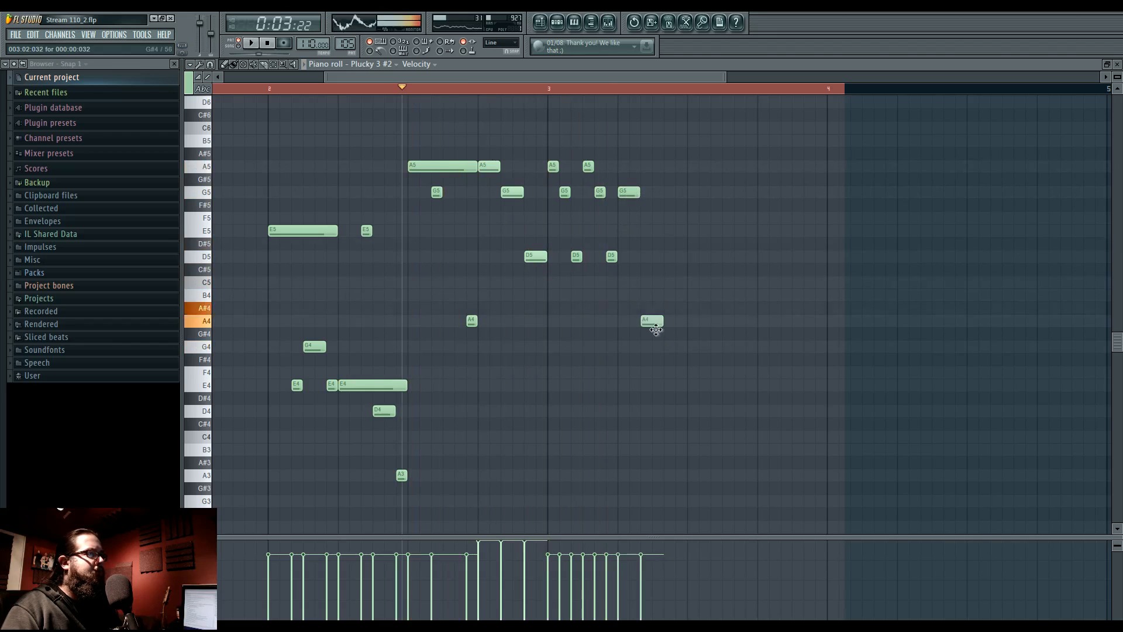
pyautogui.moveTo(659, 321); pyautogui.dragTo(682, 321)
pyautogui.press('space')
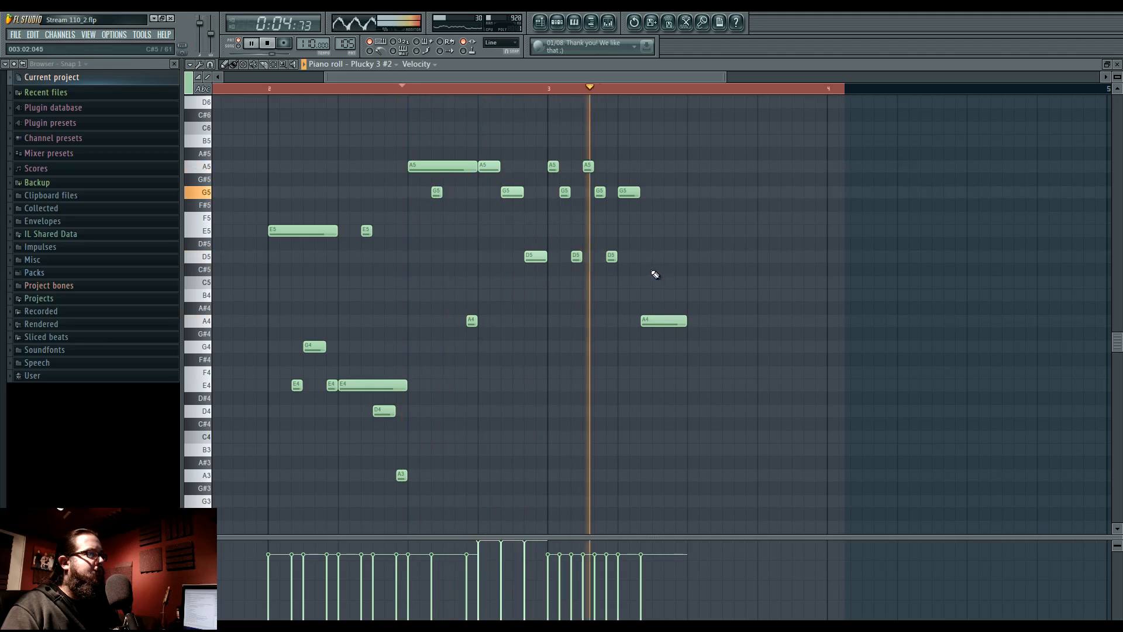
pyautogui.press('space')
# Audition the sustained last note of the bar 3 phrase at A#4, B4 and D5, and settle it on C5.
pyautogui.moveTo(658, 295); pyautogui.dragTo(657, 308)
pyautogui.press('space')
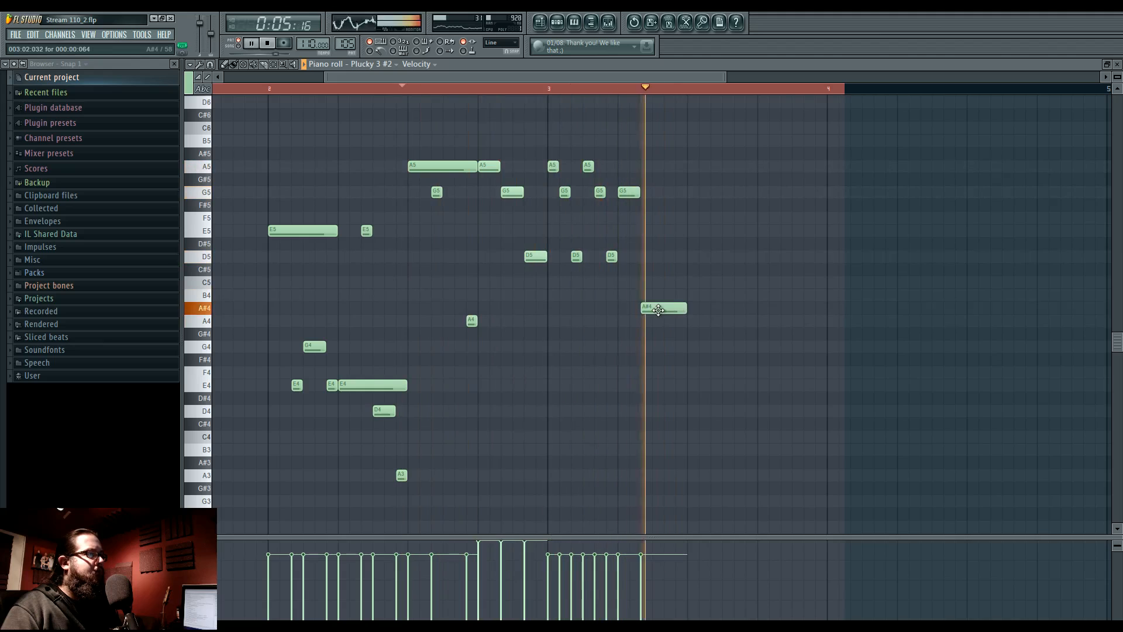
pyautogui.moveTo(658, 310); pyautogui.dragTo(659, 295)
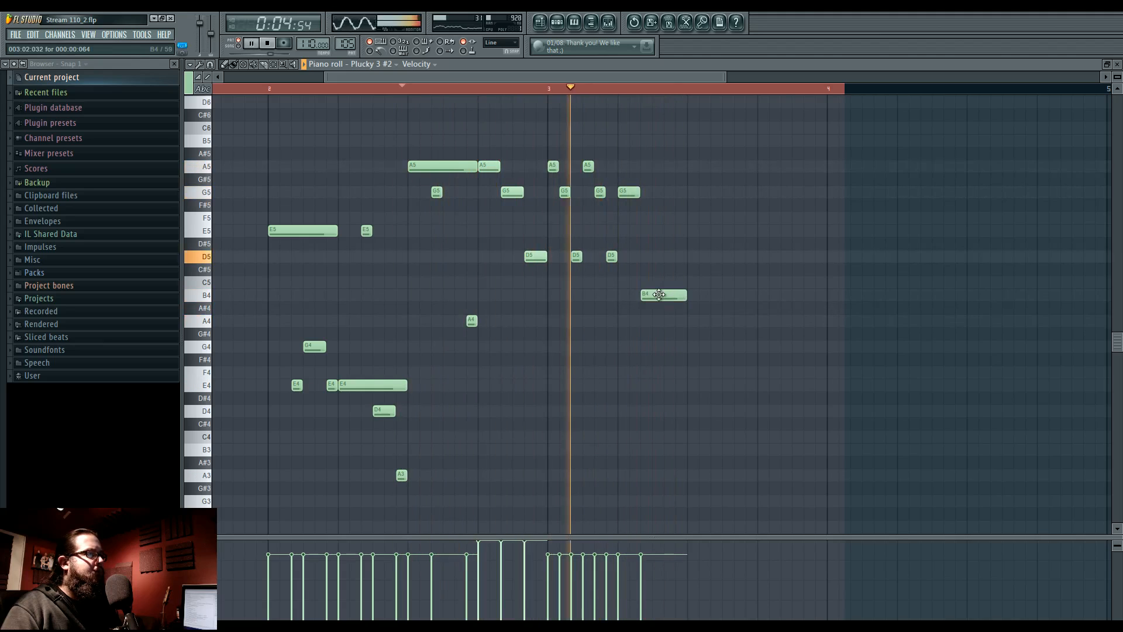
pyautogui.press('space')
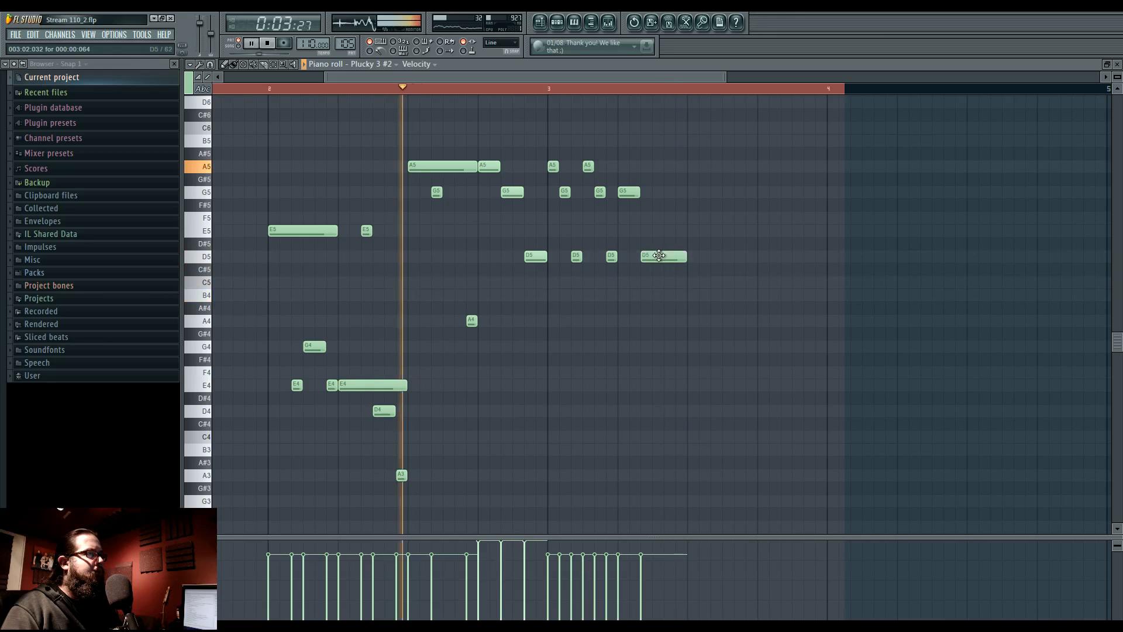
pyautogui.moveTo(658, 256); pyautogui.dragTo(658, 282)
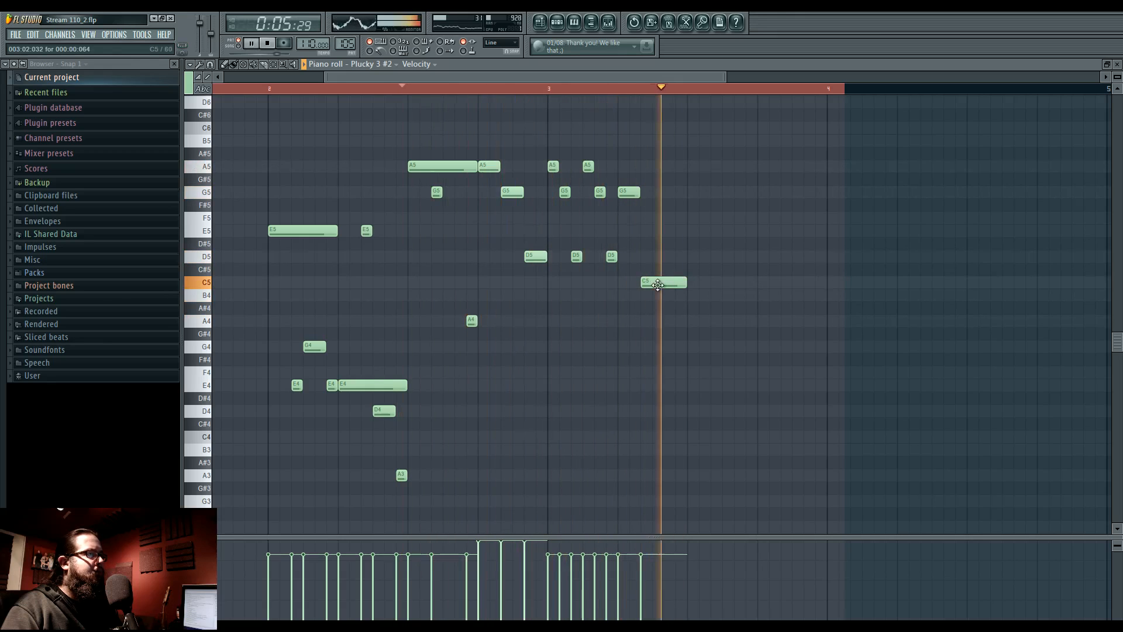
# Duplicate the half-bar phrase ending on C5 into the second half of bar 3.
pyautogui.hscroll(2, 611, 207)
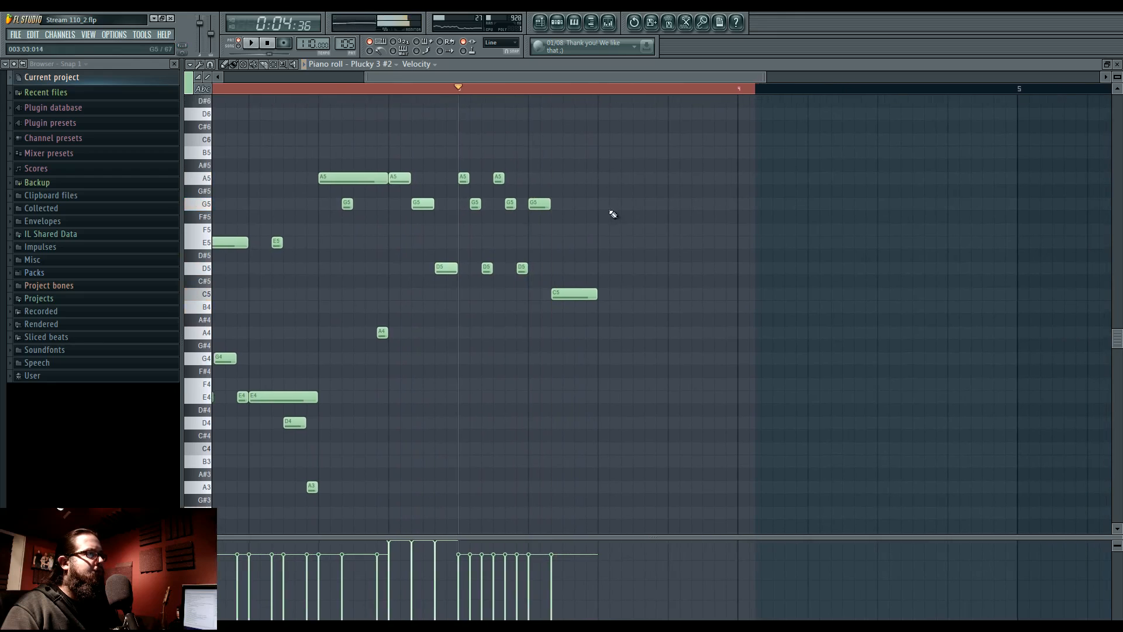
pyautogui.moveTo(462, 160); pyautogui.dragTo(616, 298)
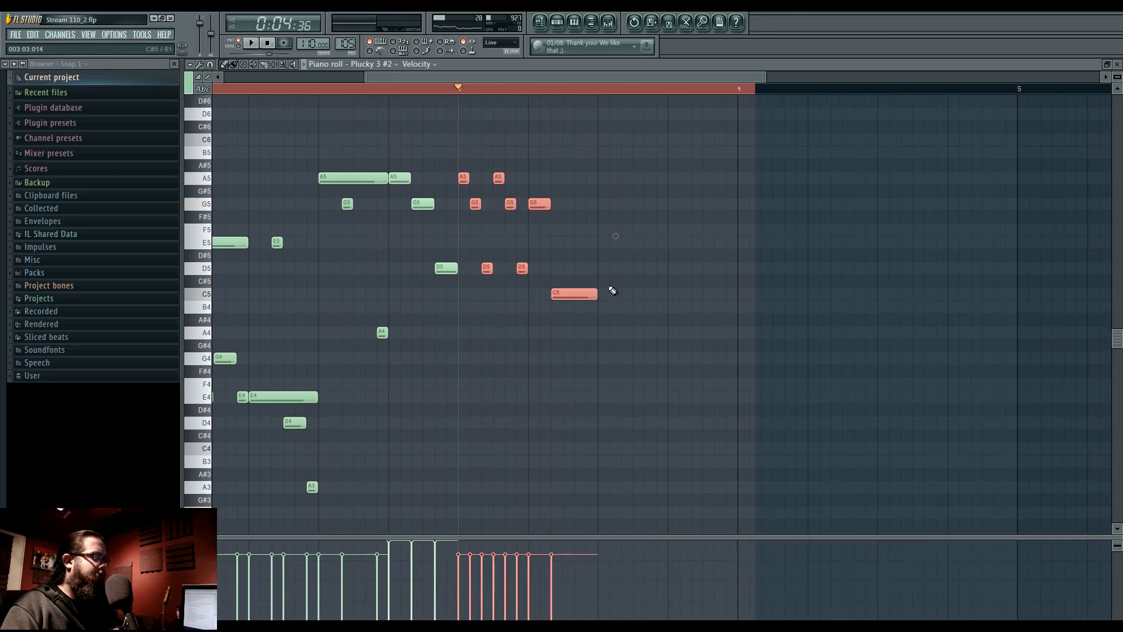
pyautogui.moveTo(464, 158); pyautogui.dragTo(634, 333)
pyautogui.hotkey('ctrl', 'b')
pyautogui.press('space')
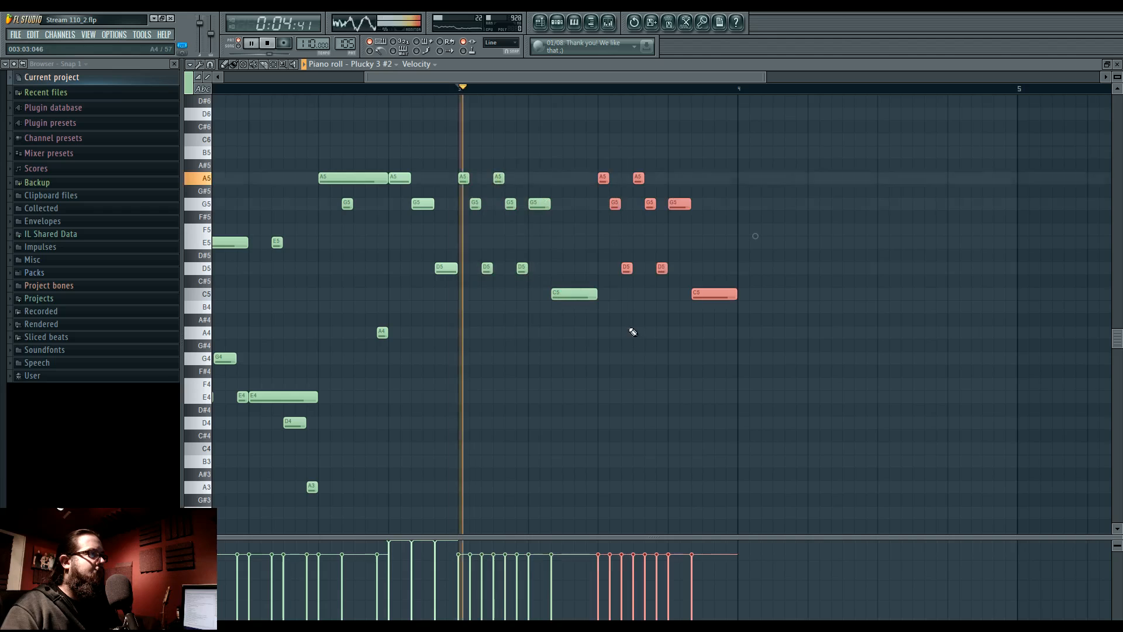
pyautogui.hotkey('ctrl', 'd')
# Duplicate the A5–G5–D5–C5 phrase once more at the start of bar 4 and deselect the copy.
pyautogui.hscroll(2, 658, 218)
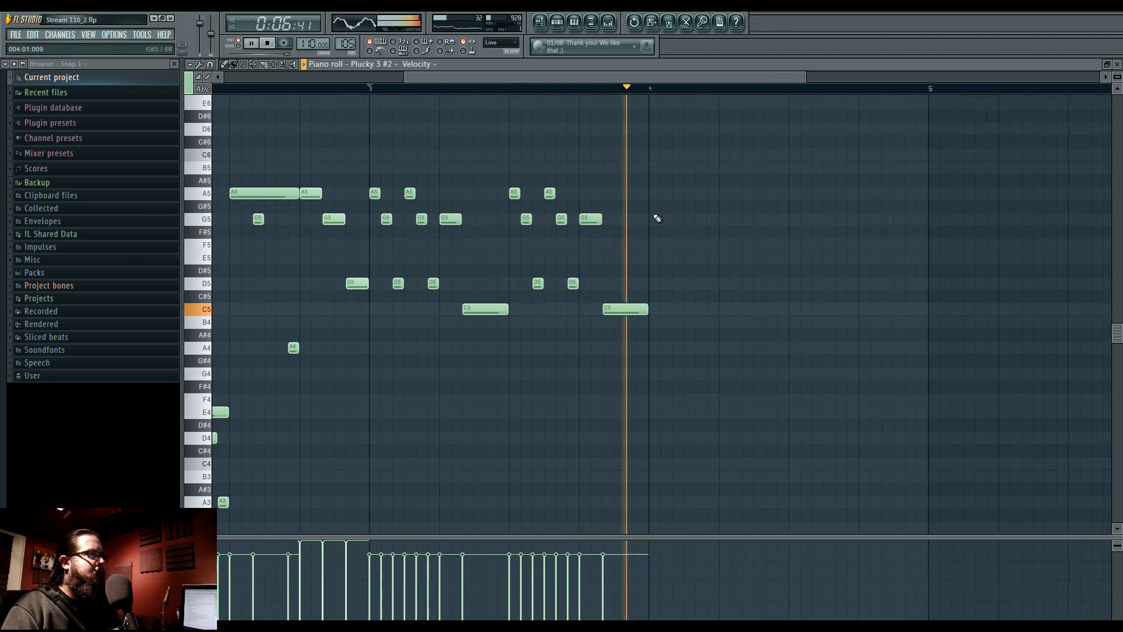
pyautogui.moveTo(519, 186); pyautogui.dragTo(701, 329)
pyautogui.hotkey('ctrl', 'b')
pyautogui.press('space')
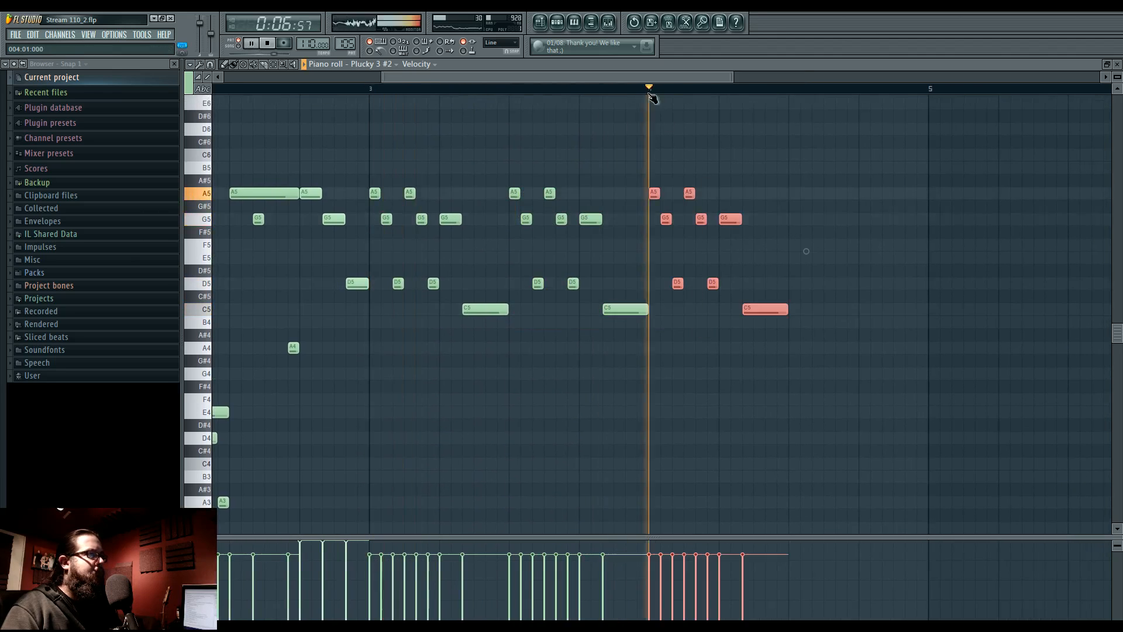
pyautogui.press('space')
pyautogui.hotkey('ctrl', 'd')
# End the bar 4 phrase with short E5 and D4 notes in place of its C5, followed by an E4 held to bar 5.
pyautogui.moveTo(781, 227); pyautogui.dragTo(742, 239)
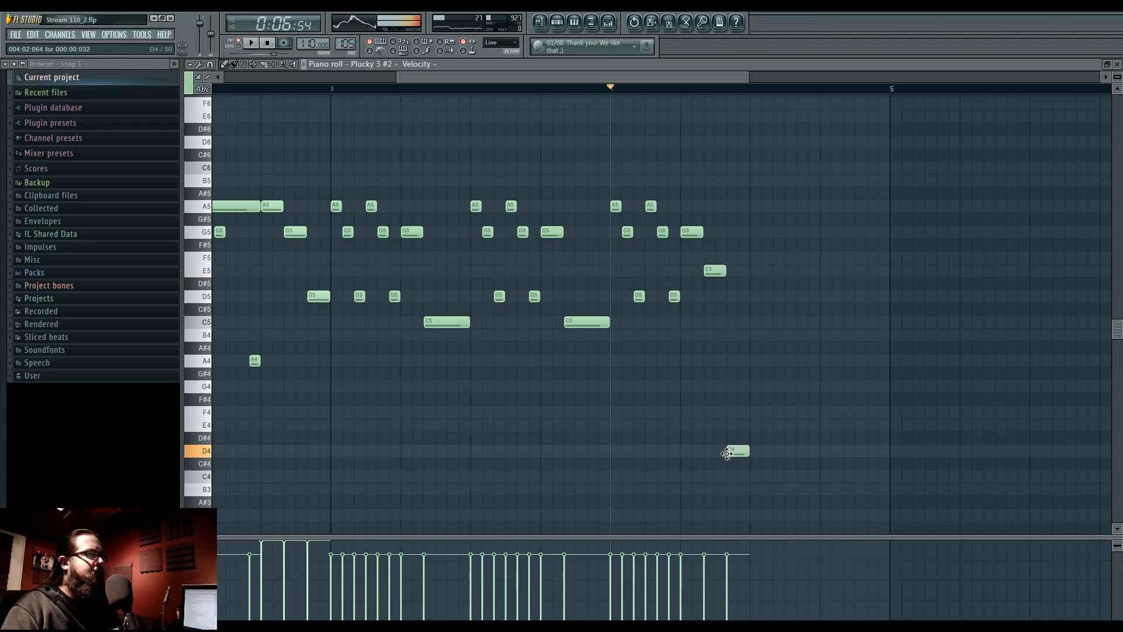
pyautogui.moveTo(765, 424); pyautogui.dragTo(759, 425)
pyautogui.press('space')
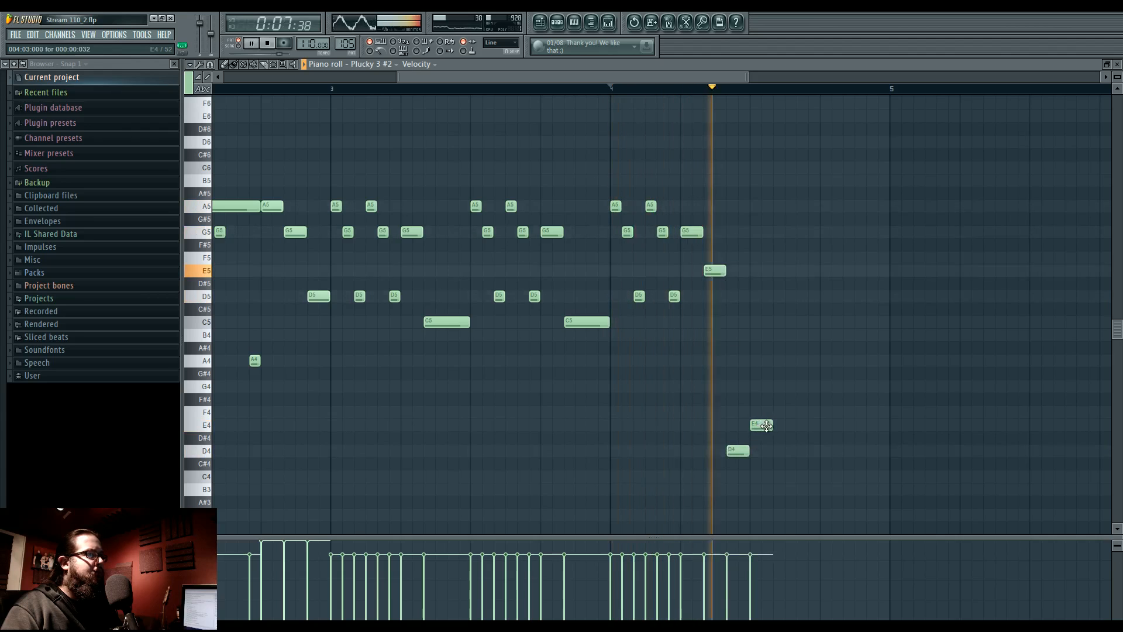
pyautogui.moveTo(771, 424); pyautogui.dragTo(887, 426)
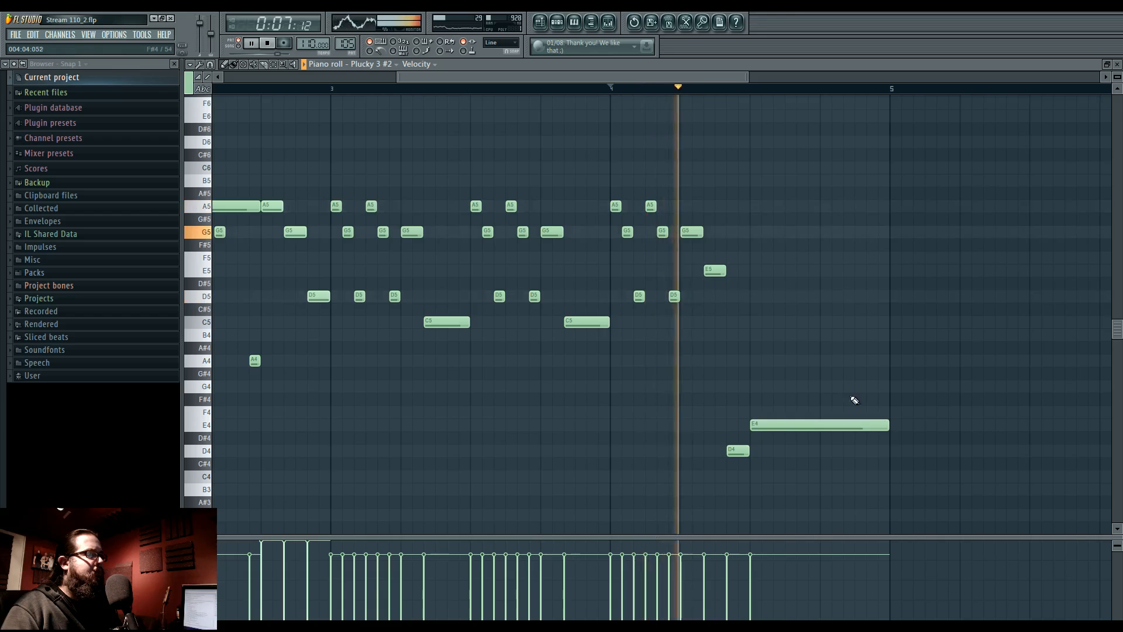
pyautogui.press('space')
# Lower the short E5 in bar 4 to C5, and audition the preceding note at A5 before returning it to G5.
pyautogui.press('space')
pyautogui.moveTo(714, 272); pyautogui.dragTo(713, 325)
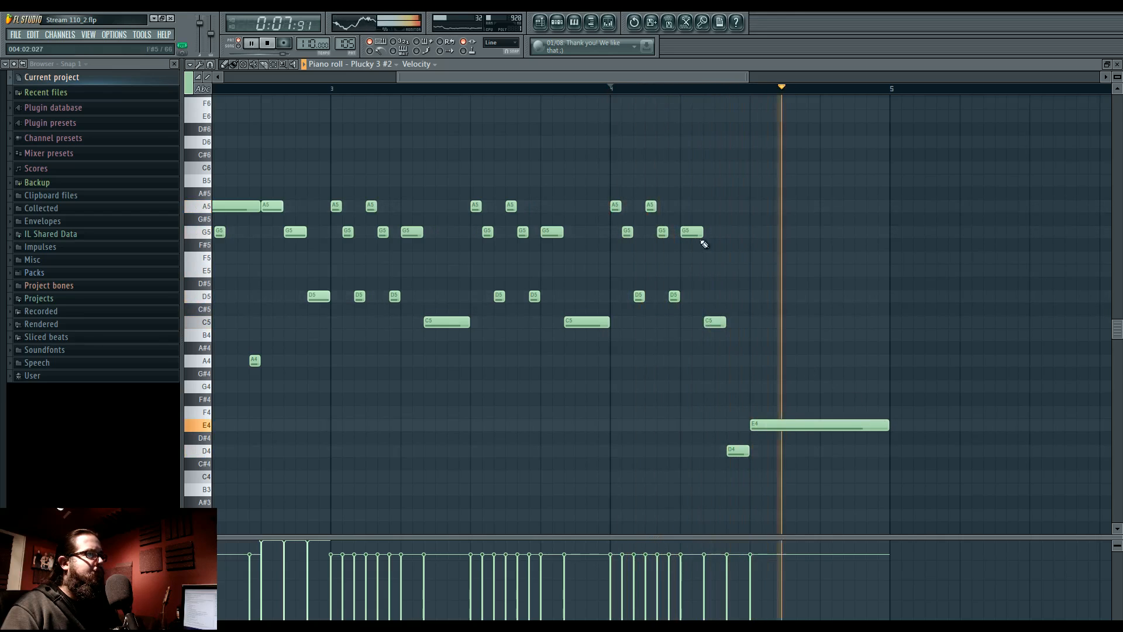
pyautogui.moveTo(692, 232); pyautogui.dragTo(691, 205)
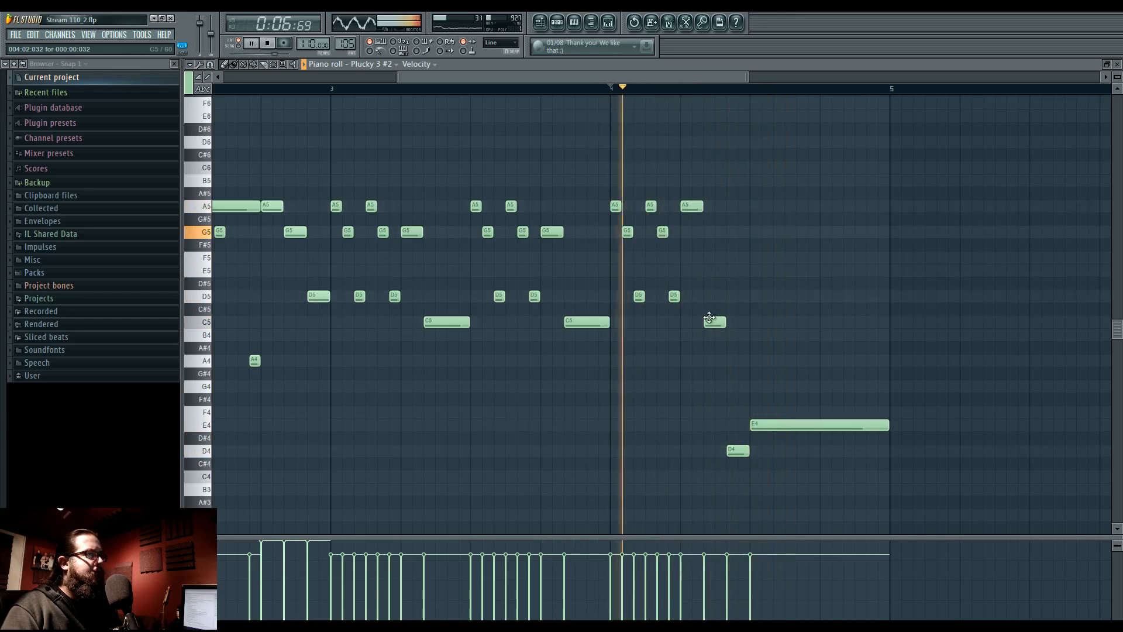
pyautogui.moveTo(693, 218); pyautogui.dragTo(693, 237)
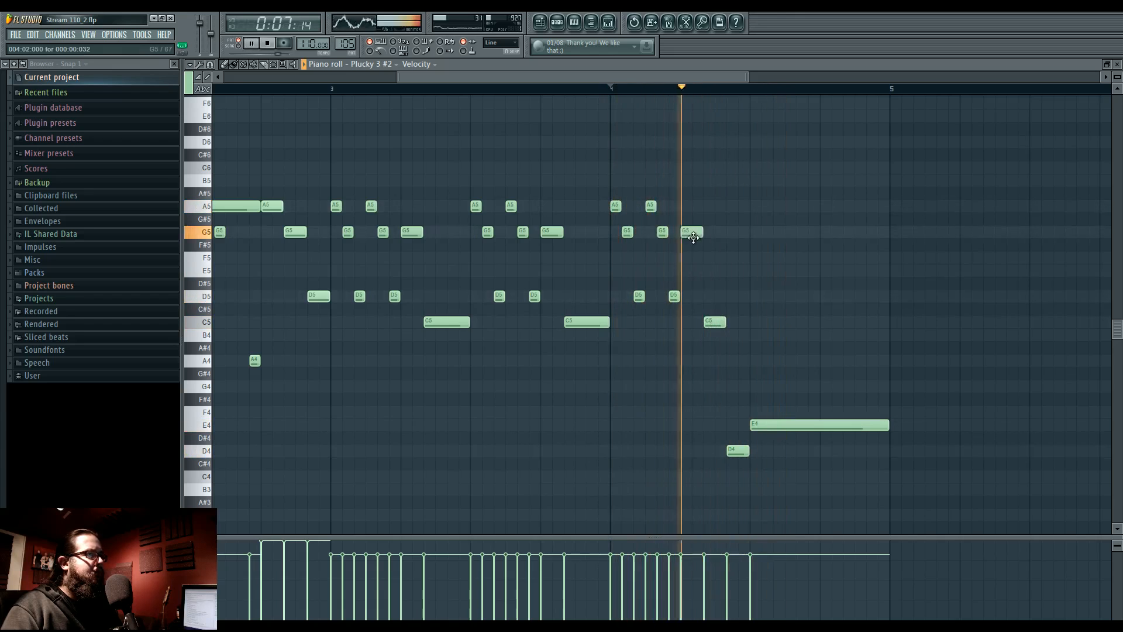
pyautogui.moveTo(597, 367); pyautogui.dragTo(664, 379)
# Try D5 for the first sustained C5 in bar 3 and A5 for the G5 before it, and return both to their pitches.
pyautogui.press('space')
pyautogui.scroll(-3, 665, 379)
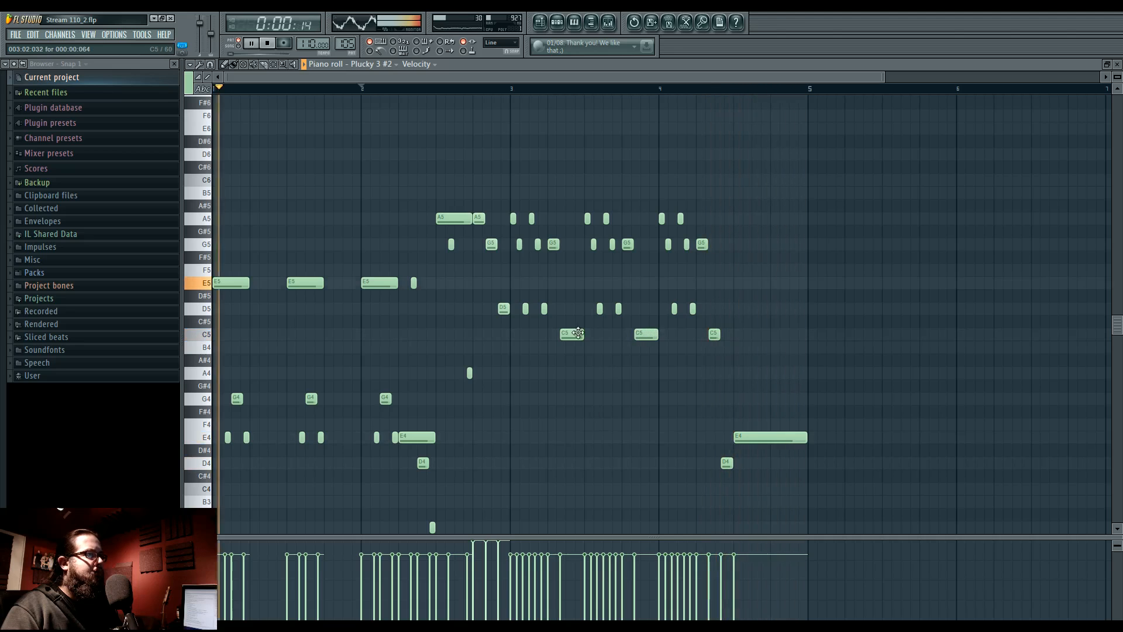
pyautogui.press('space')
pyautogui.press('space')
pyautogui.moveTo(575, 334); pyautogui.dragTo(569, 307)
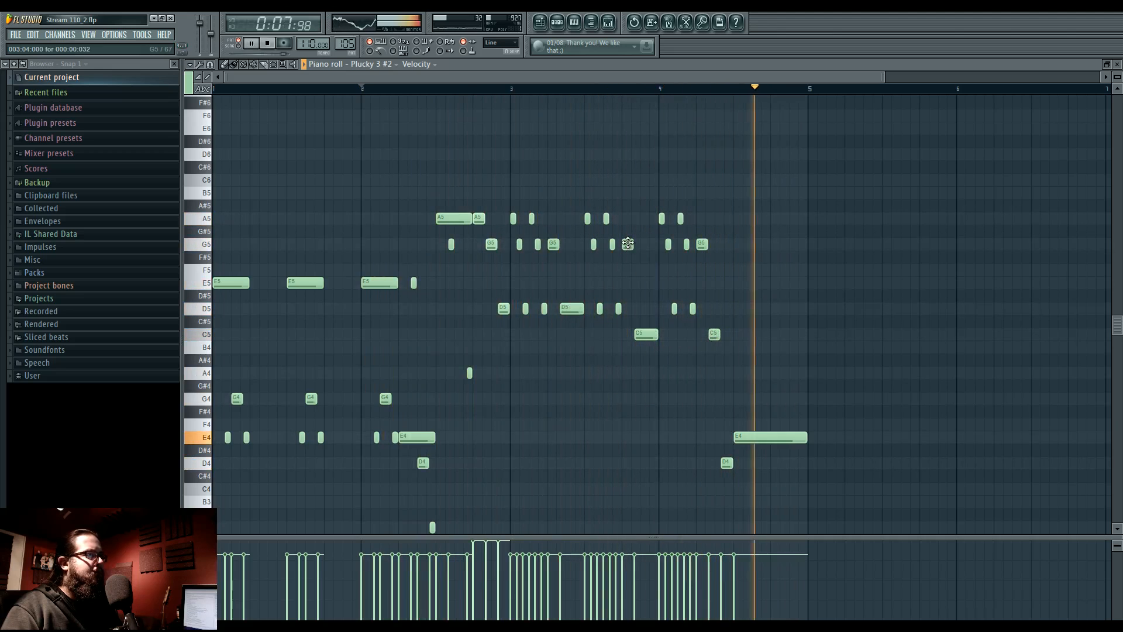
pyautogui.moveTo(630, 246)
pyautogui.mouseDown()
pyautogui.moveTo(627, 269)
pyautogui.moveTo(627, 246)
pyautogui.mouseUp()
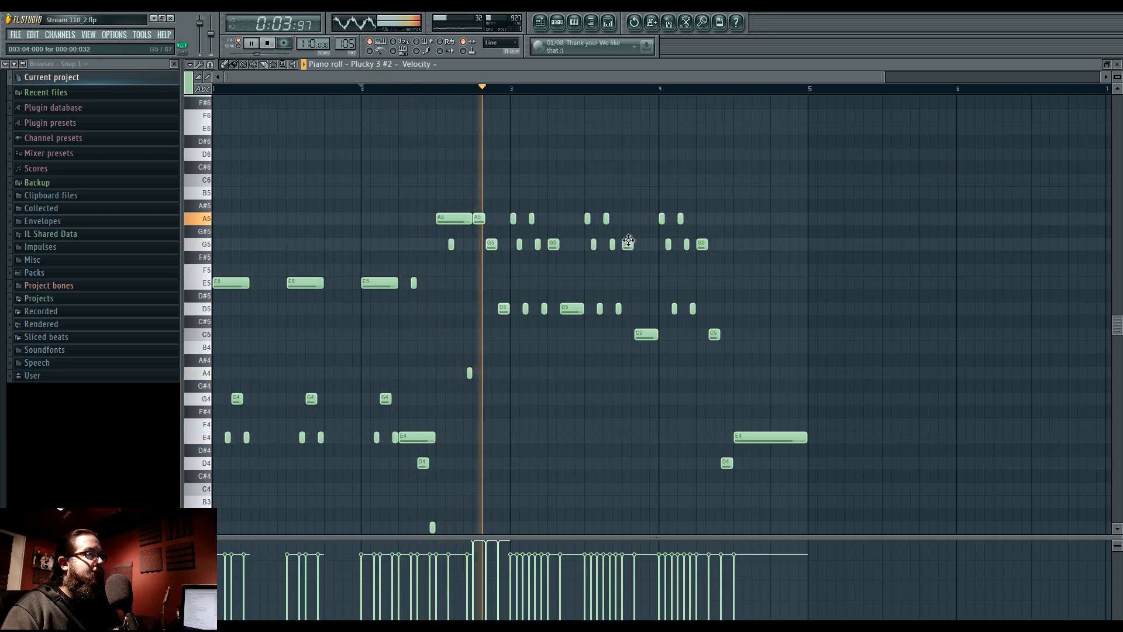
pyautogui.moveTo(554, 245); pyautogui.dragTo(554, 219)
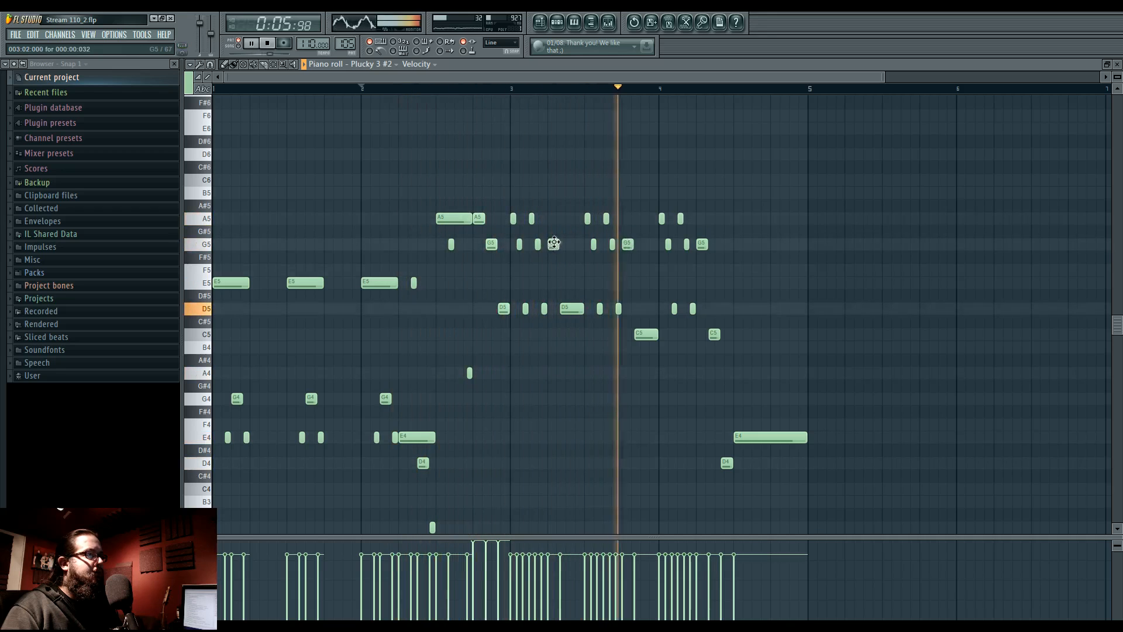
pyautogui.click(507, 88)
pyautogui.moveTo(572, 310); pyautogui.dragTo(573, 336)
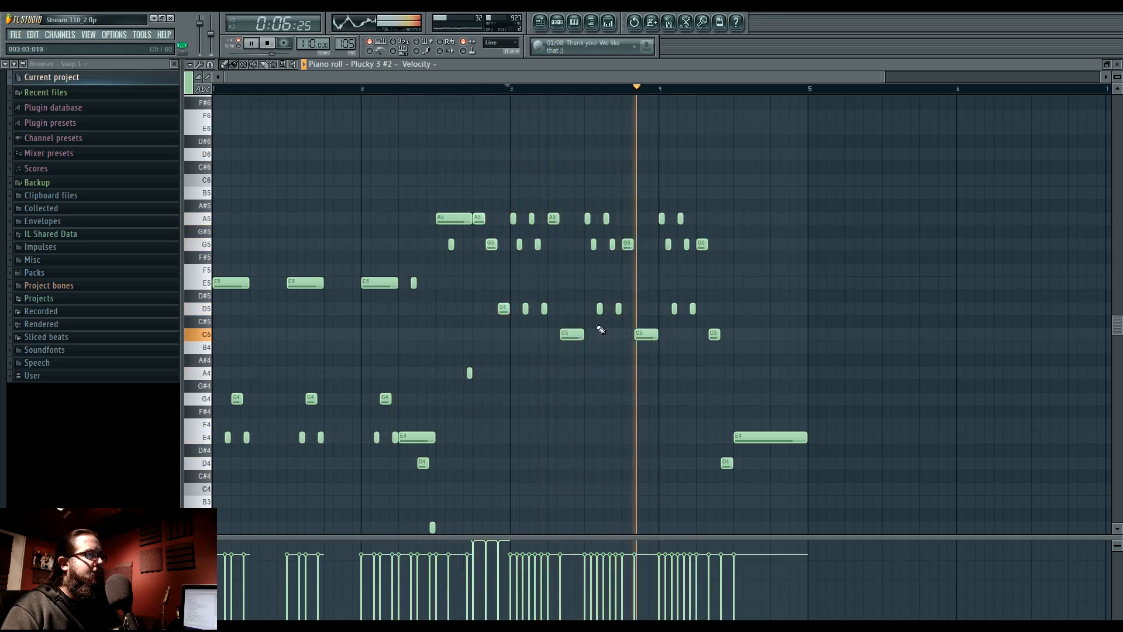
pyautogui.moveTo(554, 218); pyautogui.dragTo(552, 248)
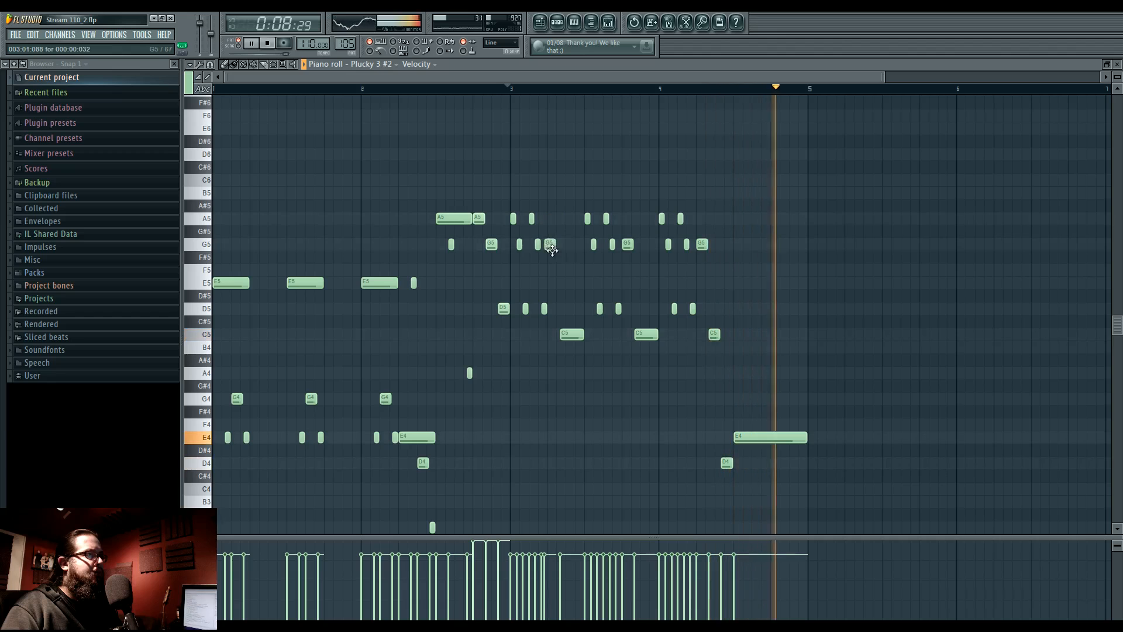
# Insert a very short E5 at beat 2 of bar 3 and start the following G5 just after it, ending at the C5.
pyautogui.press('space')
pyautogui.press('space')
pyautogui.press('space')
pyautogui.scroll(4, 534, 308)
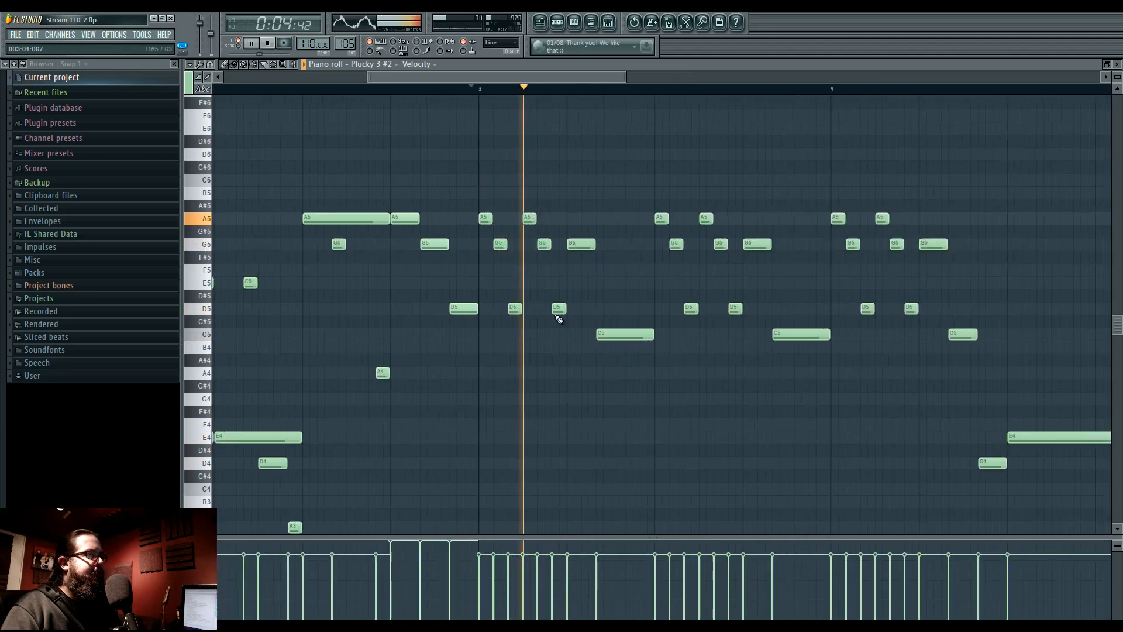
pyautogui.press('space')
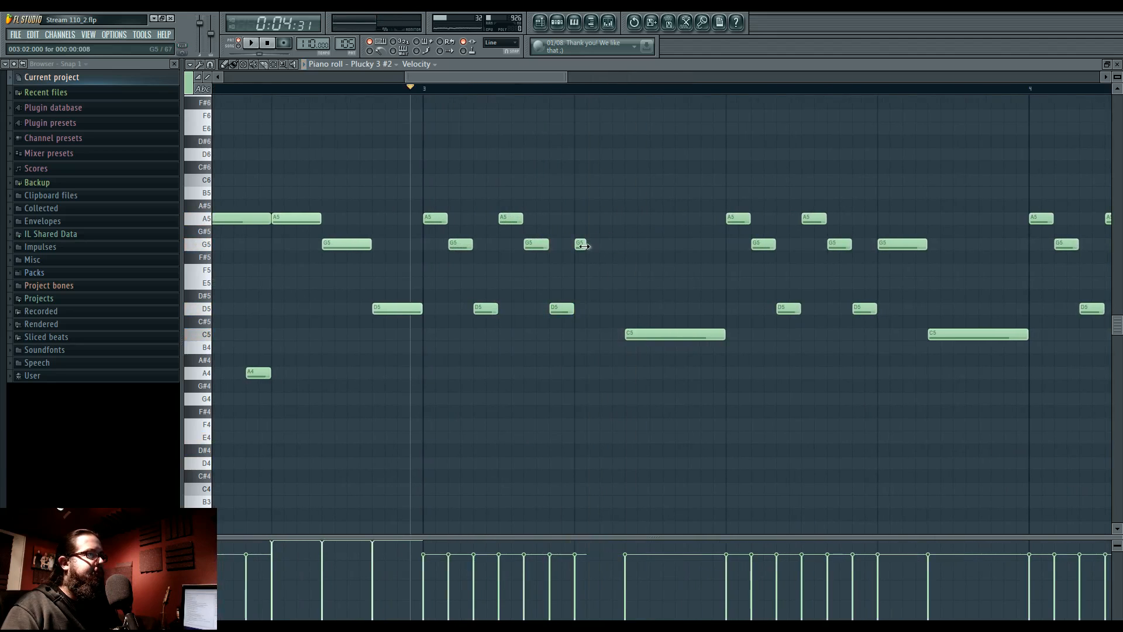
pyautogui.moveTo(597, 245); pyautogui.dragTo(620, 245)
pyautogui.press('space')
pyautogui.press('space')
pyautogui.moveTo(660, 282); pyautogui.dragTo(412, 285)
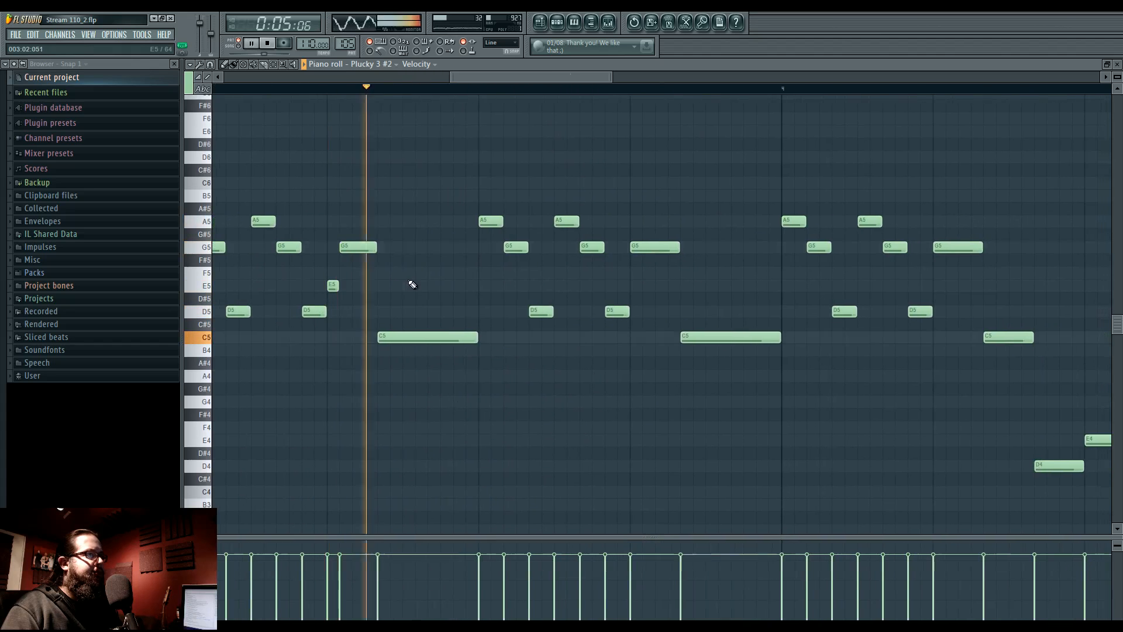
# Place the same very short E5 ahead of a slightly delayed G5 in the second phrase of bar 3.
pyautogui.moveTo(655, 246); pyautogui.dragTo(655, 285)
pyautogui.press('space')
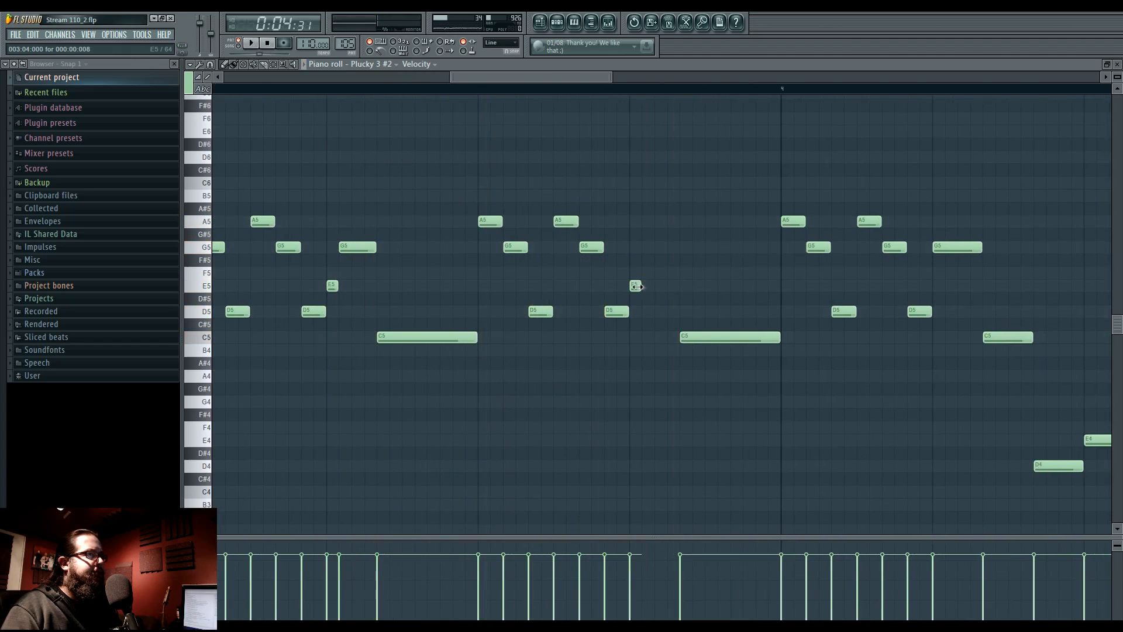
pyautogui.scroll(-5, 634, 313)
# Replace the G5 at beat 2 of bar 4 with very short E5 and A5 notes and a shorter G5 before the C5.
pyautogui.moveTo(721, 251); pyautogui.dragTo(726, 286)
pyautogui.press('space')
pyautogui.click(732, 250)
pyautogui.rightClick(732, 251)
pyautogui.click(732, 225)
pyautogui.click(739, 251)
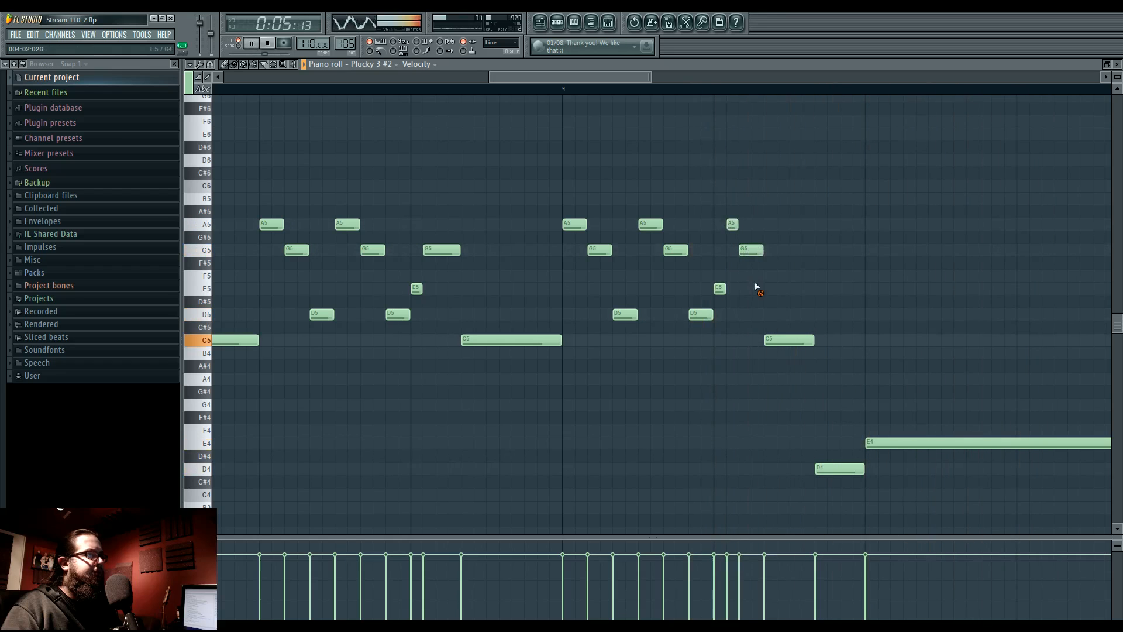
# Lengthen the short paired A5 notes in the three phrases of bars 3 and 4 so they sustain over the G5 and D5 notes.
pyautogui.hscroll(-2, 459, 431)
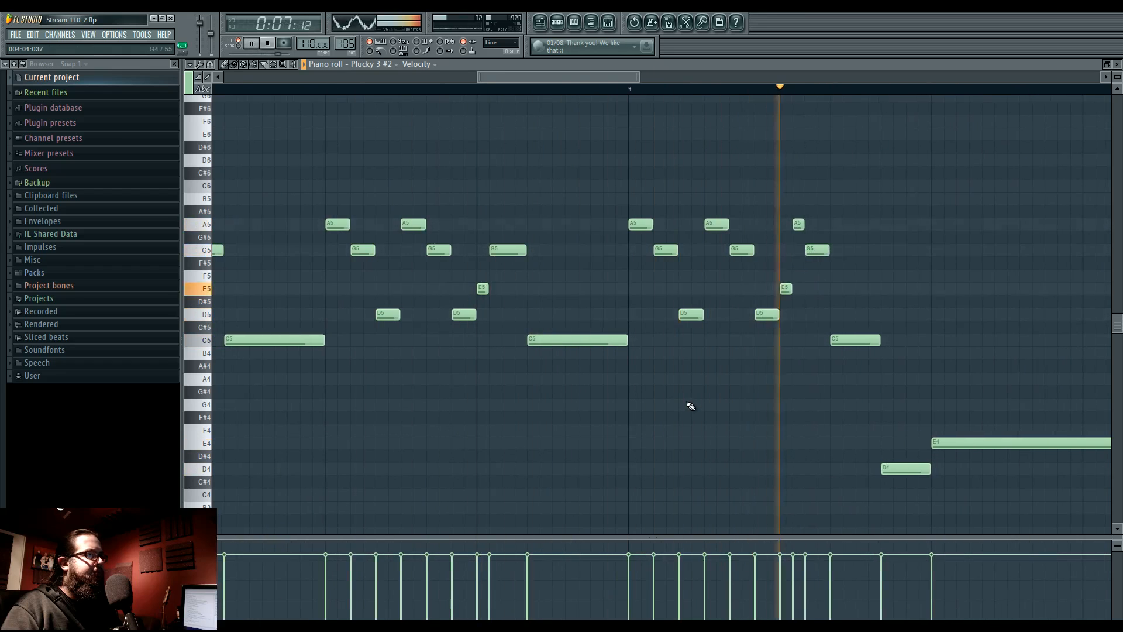
pyautogui.scroll(-5, 629, 386)
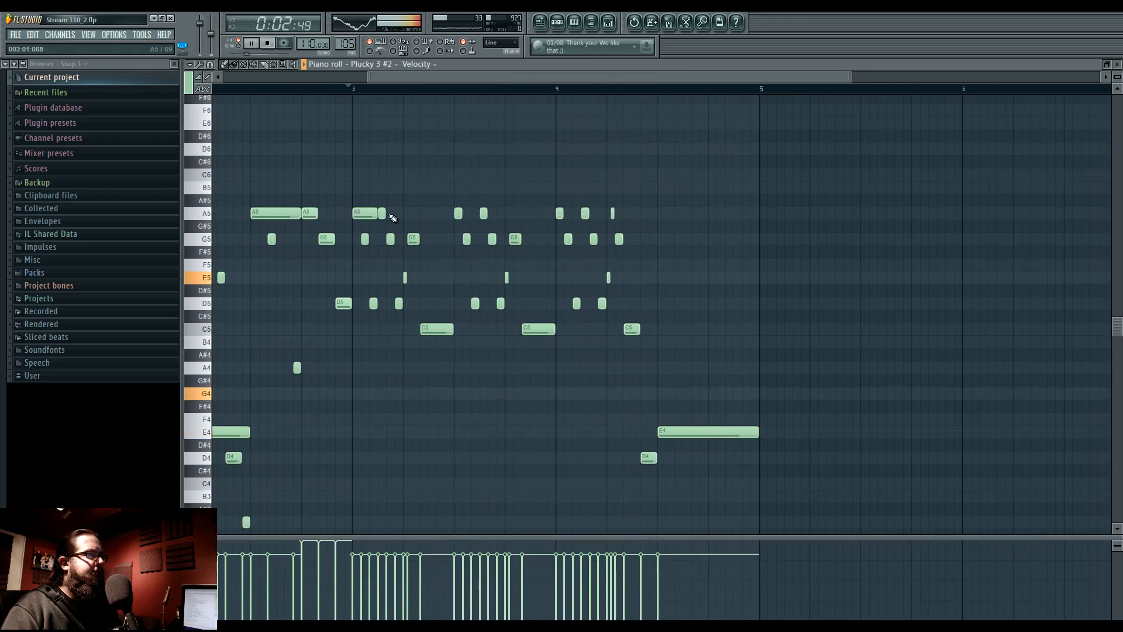
pyautogui.moveTo(385, 214); pyautogui.dragTo(606, 215)
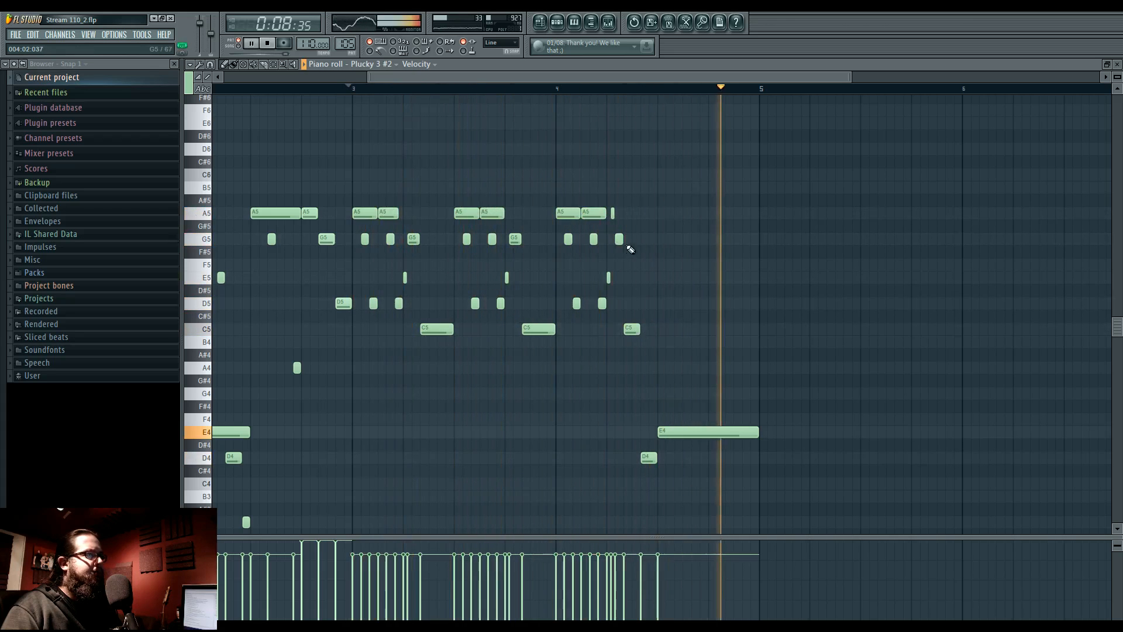
# Lengthen the very short E5 notes in the first two phrases of bar 3 so they overlap the start of the G5 notes.
pyautogui.scroll(5, 413, 273)
pyautogui.moveTo(393, 275); pyautogui.dragTo(407, 275)
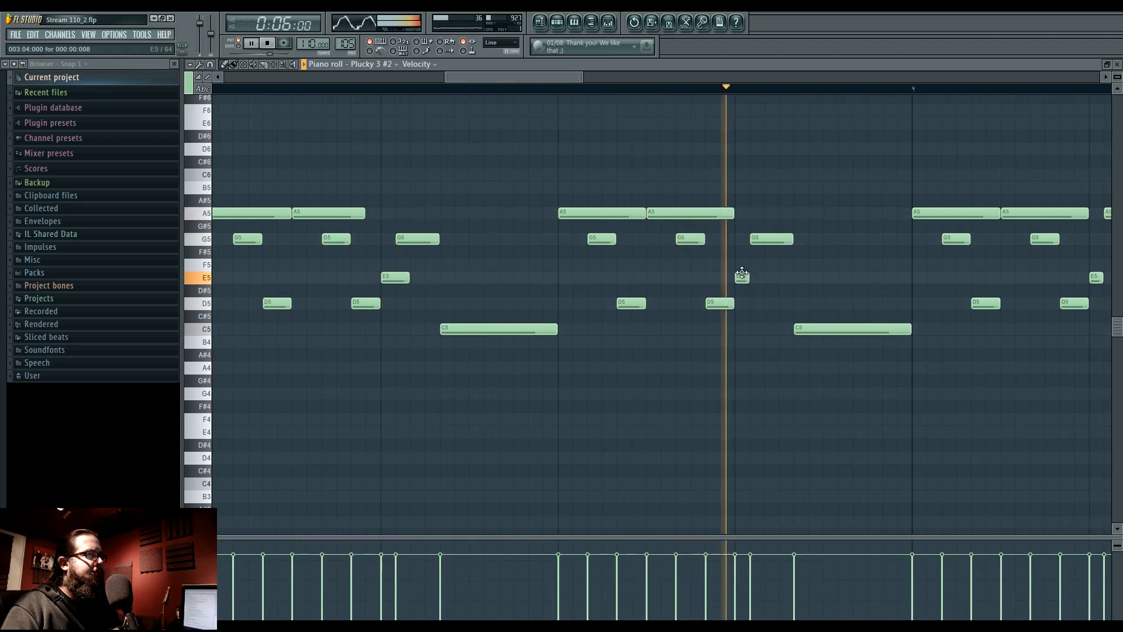
pyautogui.moveTo(771, 286); pyautogui.dragTo(627, 284)
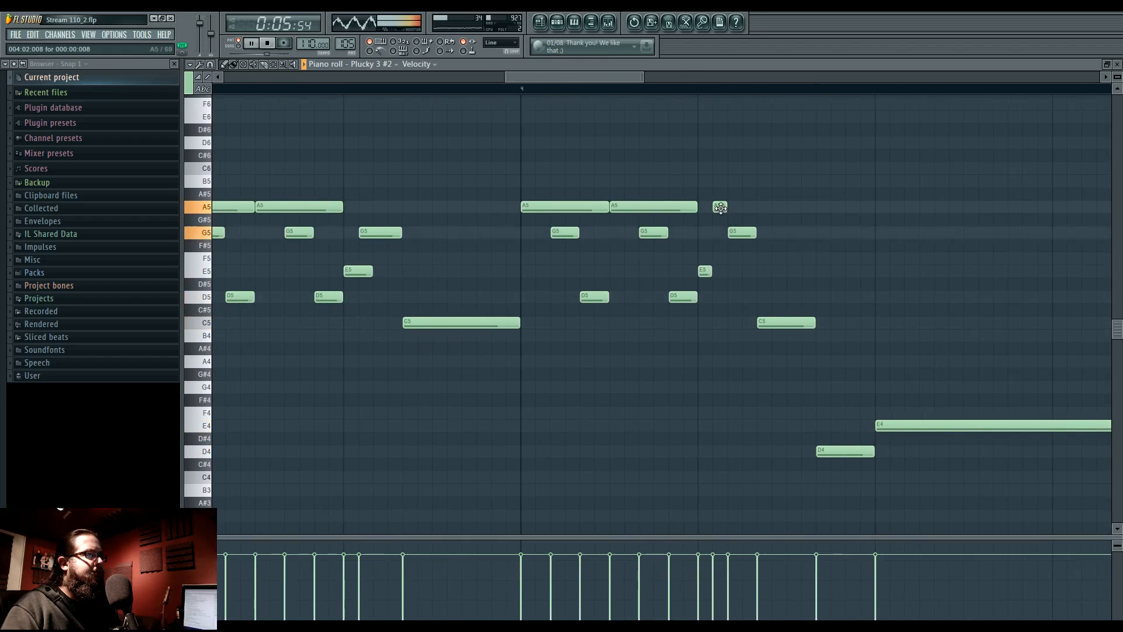
# Remove the very short A5 in bar 4, start the following G5 earlier, and lengthen the E5 and C5 notes.
pyautogui.rightClick(720, 208)
pyautogui.moveTo(710, 271); pyautogui.dragTo(724, 272)
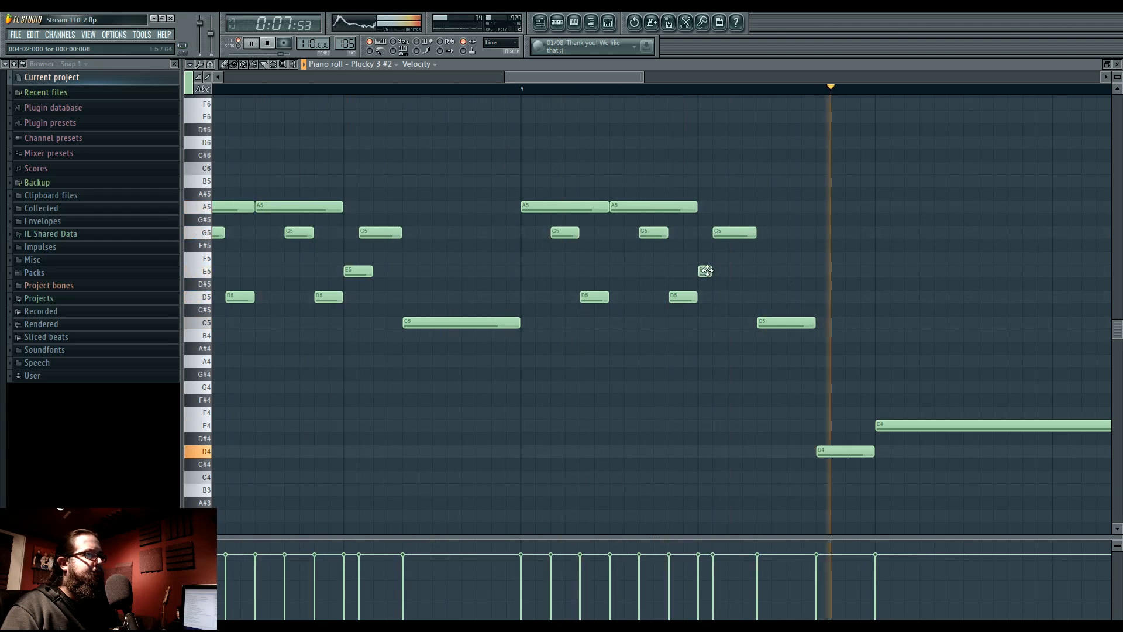
pyautogui.moveTo(712, 271); pyautogui.dragTo(727, 271)
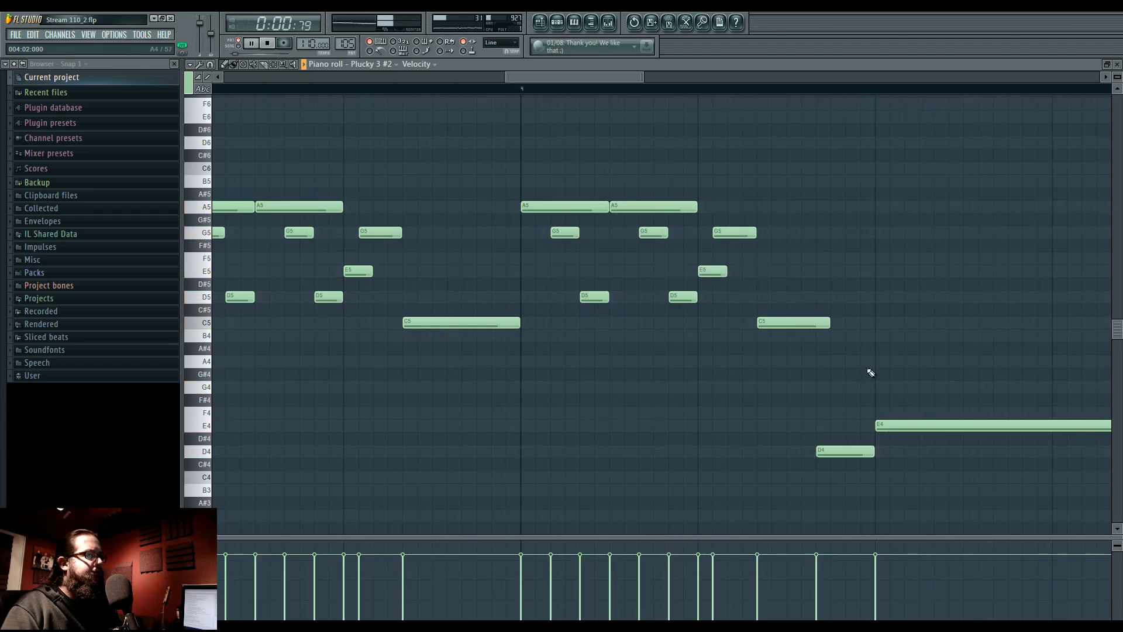
# Play the arrangement from just before bar 152 to check the revised melody in context.
pyautogui.scroll(-3, 625, 382)
pyautogui.click(539, 22)
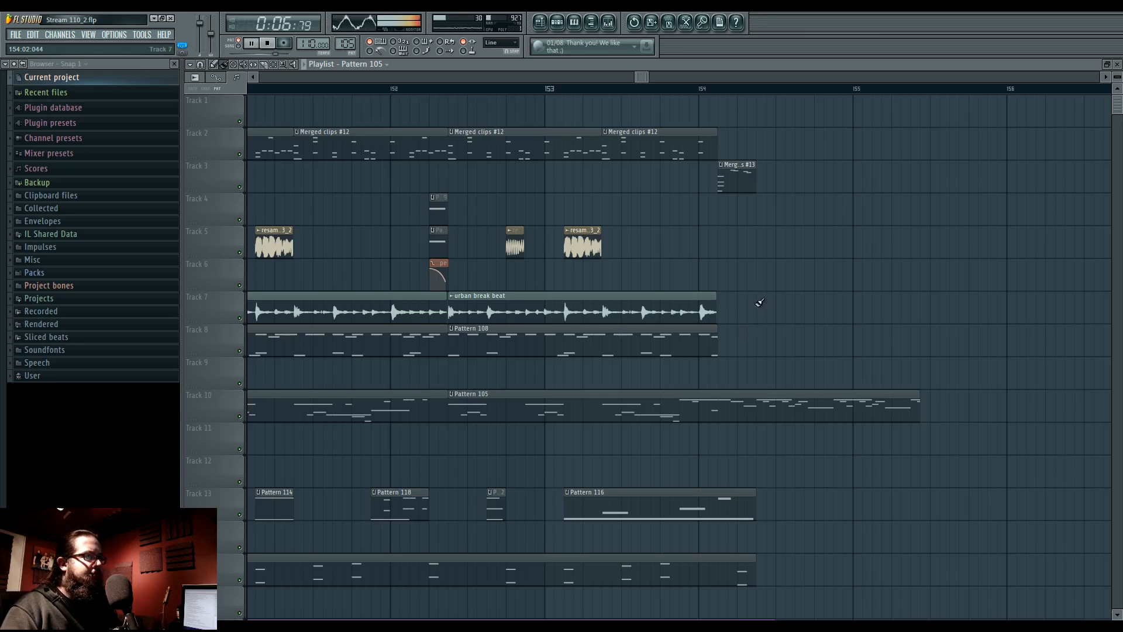
pyautogui.click(383, 89)
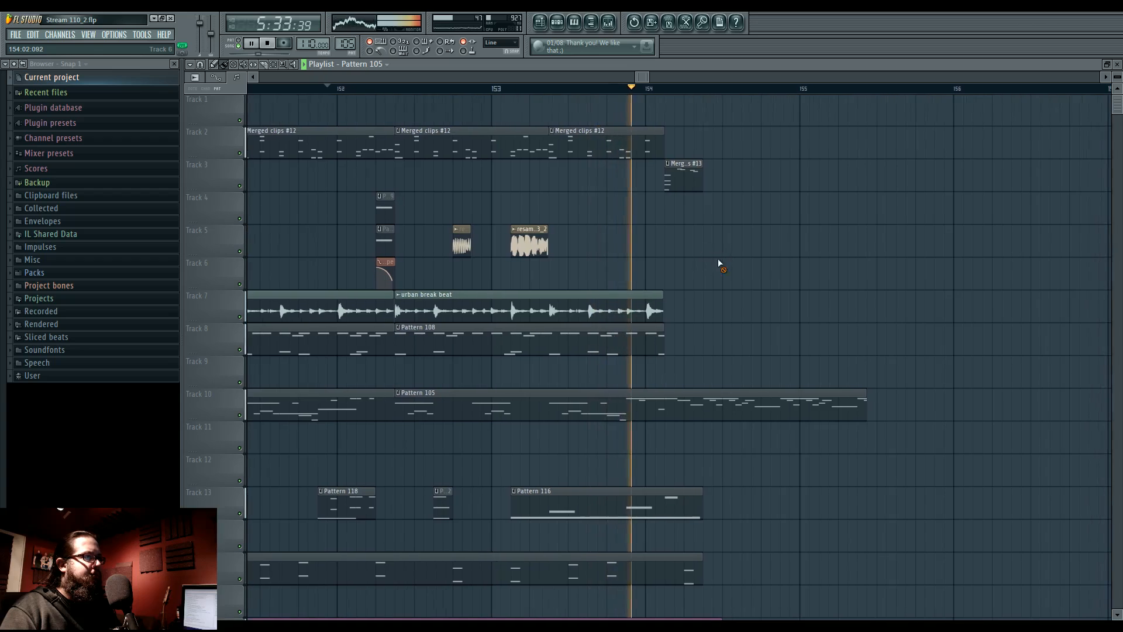
pyautogui.press('space')
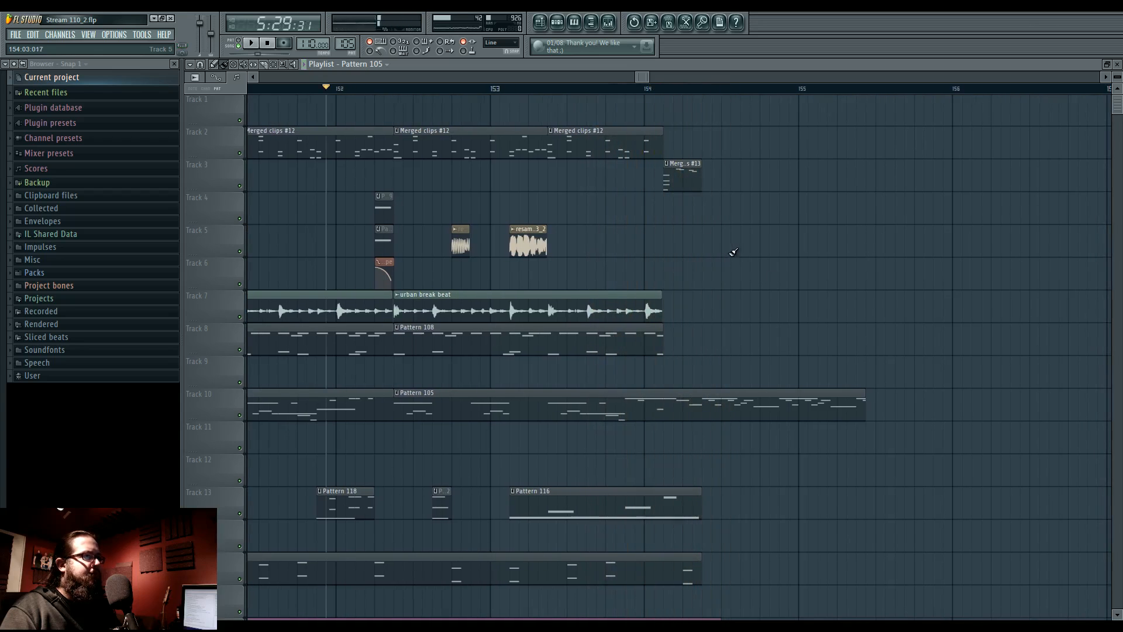
# Place a copy of the Merged clips #13 clip on Track 4 directly after the original and make it unique.
pyautogui.hscroll(1, 689, 250)
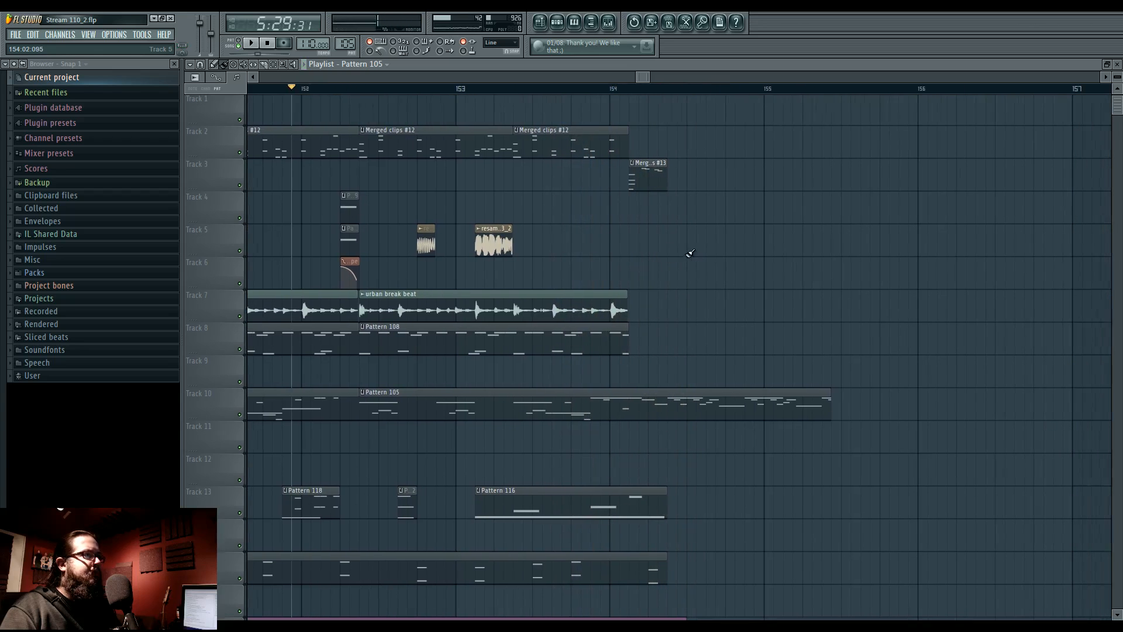
pyautogui.click(637, 175)
pyautogui.click(671, 197)
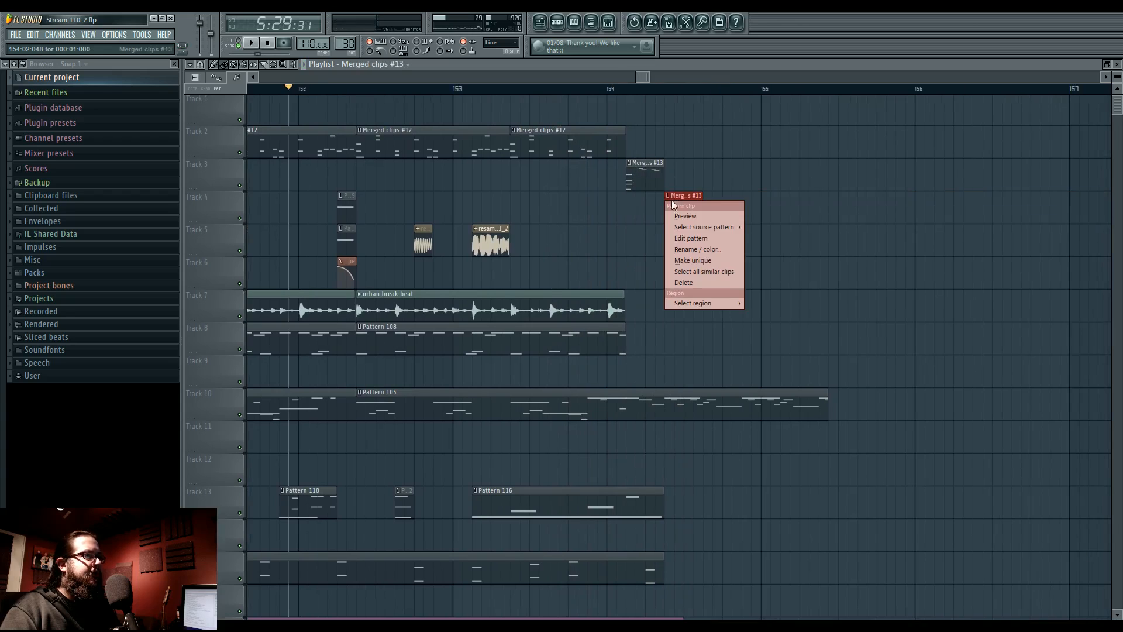
pyautogui.click(690, 260)
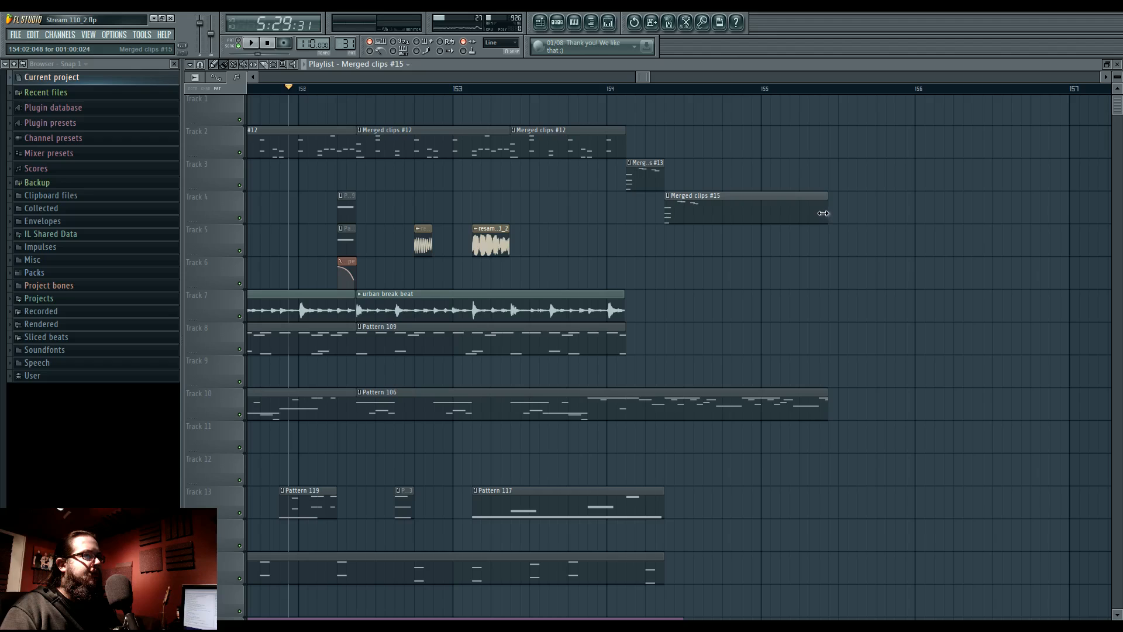
# Extend the Track 10 melody clip past bar 156 and stretch the new Track 4 clip to two bars.
pyautogui.moveTo(827, 399); pyautogui.dragTo(925, 400)
pyautogui.moveTo(1003, 400); pyautogui.dragTo(1031, 400)
pyautogui.moveTo(826, 202); pyautogui.dragTo(968, 207)
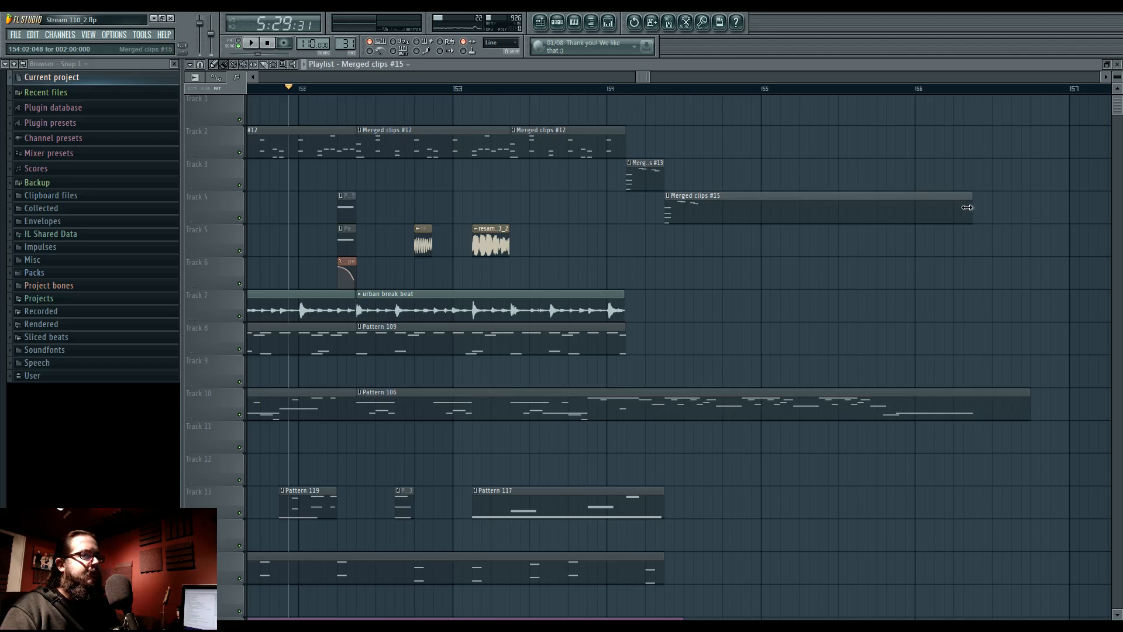
# Rewrite the Track 4 clip's Layer part with short B3, A3, G3, A3 and G3 notes, then E3 with A5 at beat 2, then C3.
pyautogui.rightClick(671, 203)
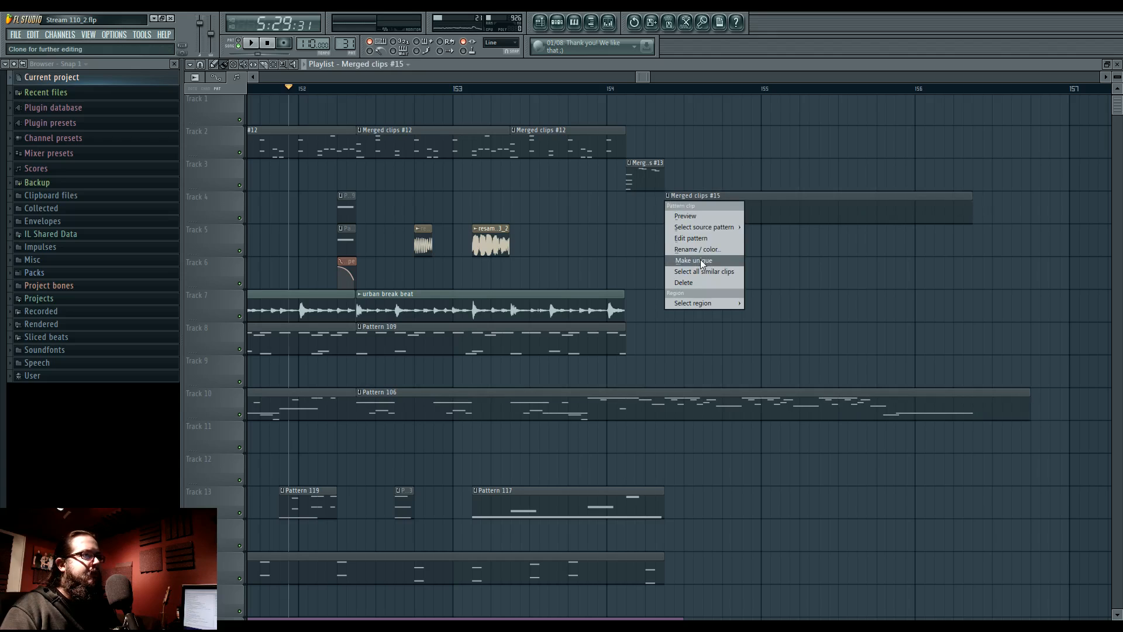
pyautogui.click(702, 262)
pyautogui.doubleClick(699, 211)
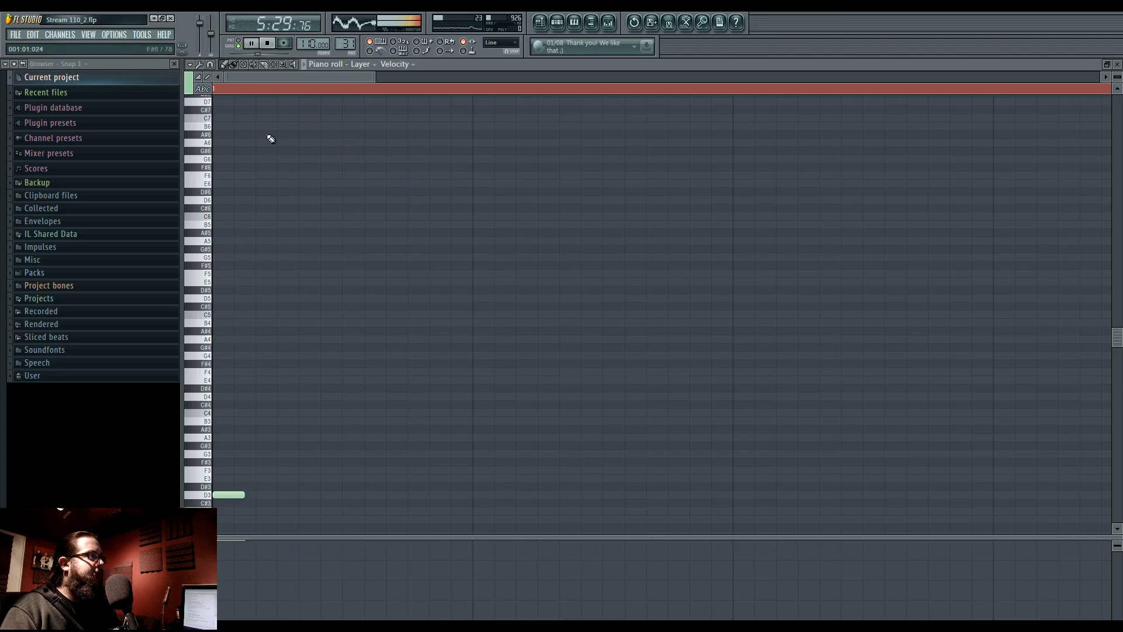
pyautogui.scroll(-4, 245, 353)
pyautogui.press('space')
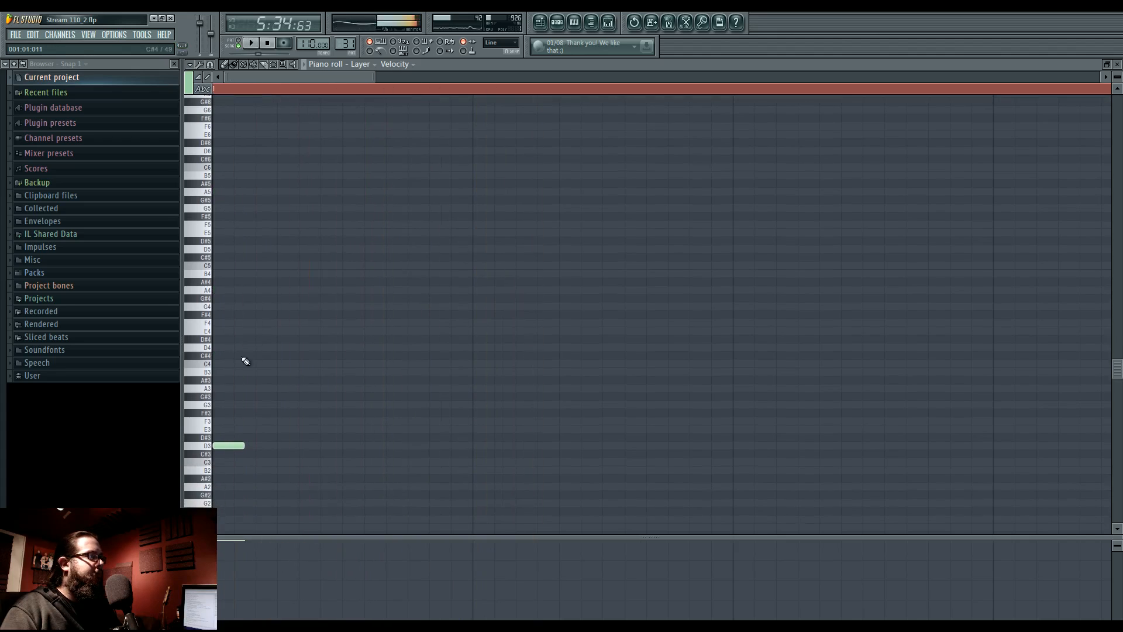
pyautogui.scroll(-1, 285, 273)
pyautogui.keyDown('ctrl'); pyautogui.scroll(-3, 231, 326); pyautogui.keyUp('ctrl')
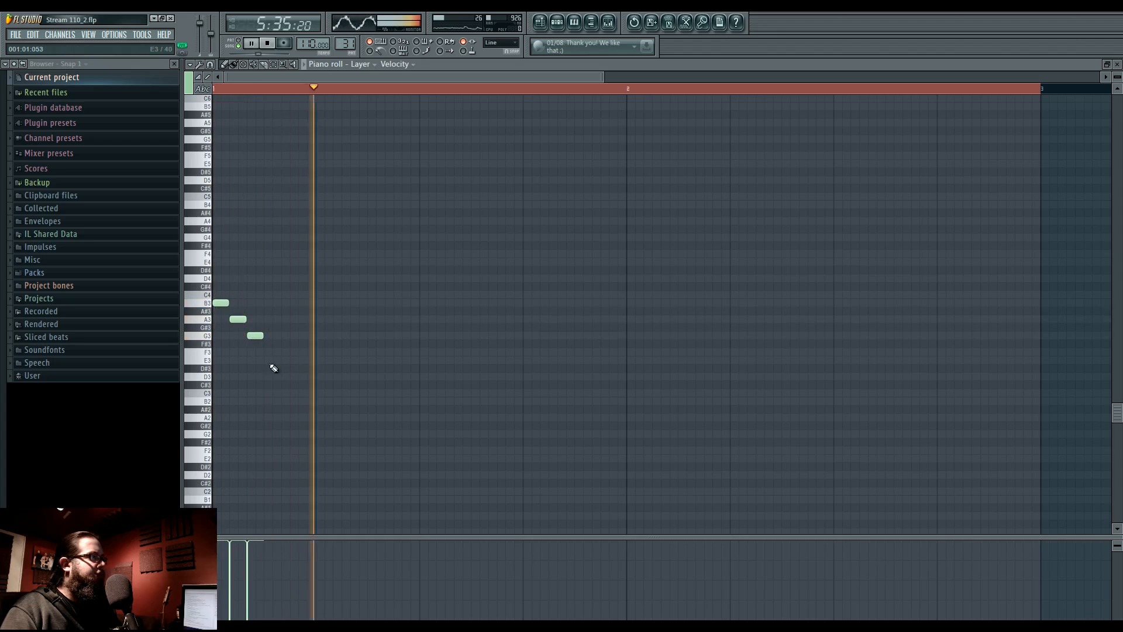
pyautogui.click(318, 360)
pyautogui.press('space')
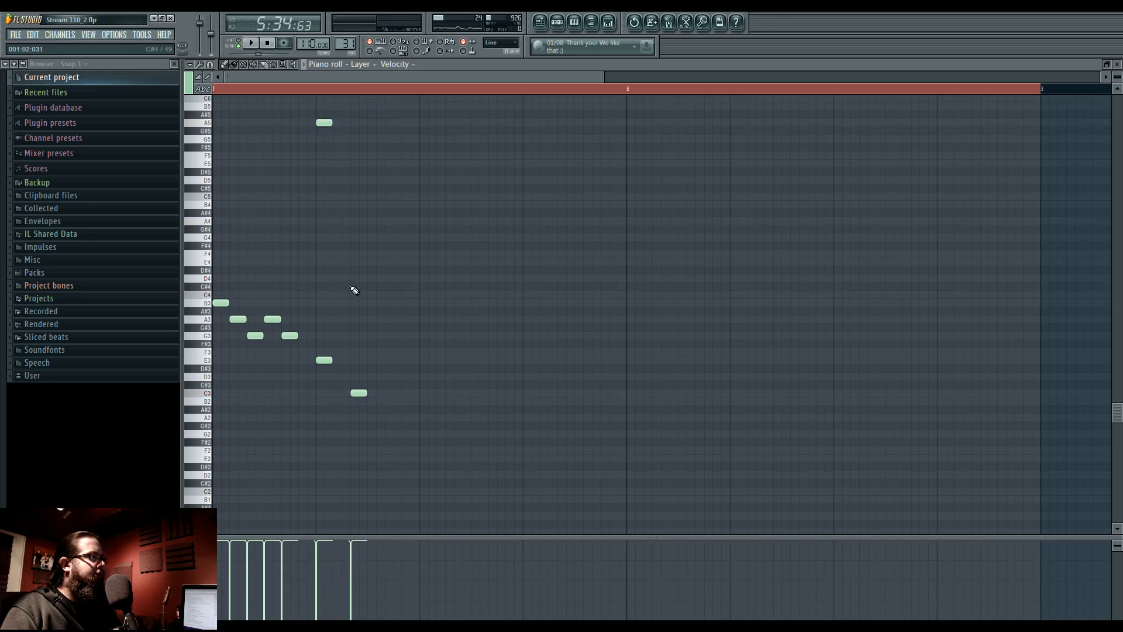
# Stack C#4 and A4 above the last C3, insert another short C3 just before beat 2, and play the phrase.
pyautogui.press('space')
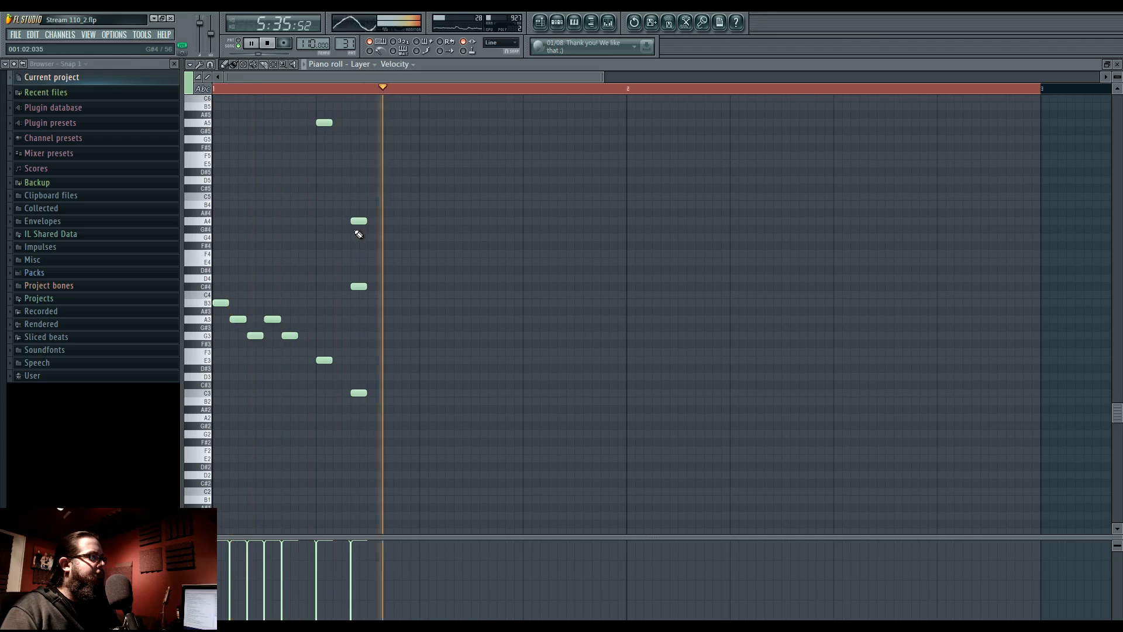
pyautogui.press('space')
pyautogui.moveTo(304, 381); pyautogui.dragTo(305, 392)
pyautogui.press('space')
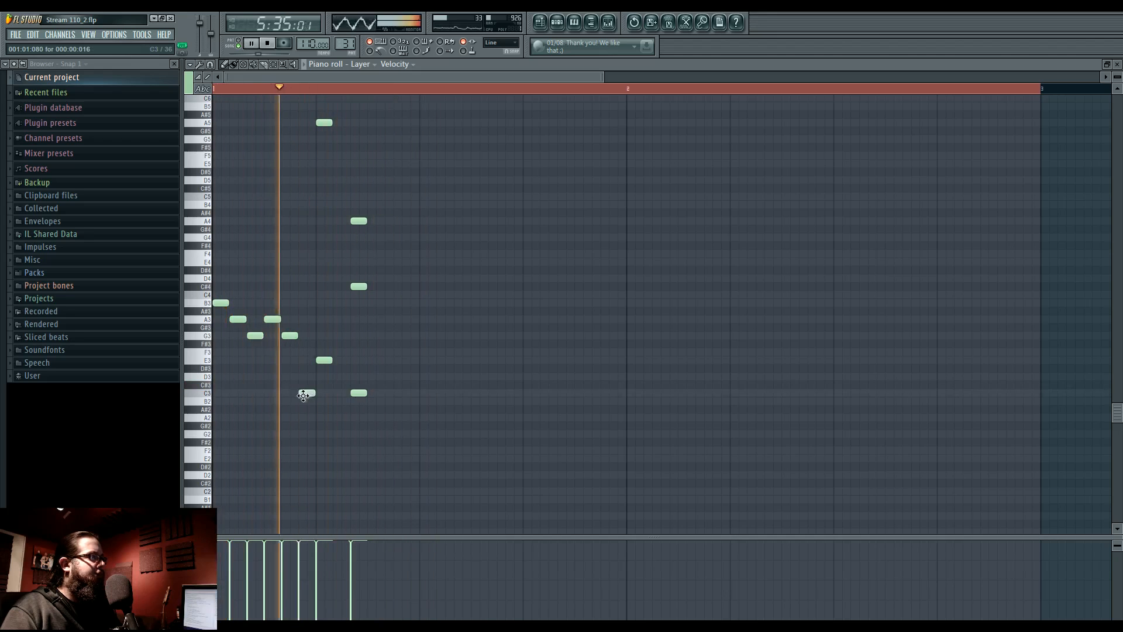
pyautogui.press('space')
pyautogui.press('space')
pyautogui.press('space')
# Copy the whole Layer phrase to beat 3 of bar 1 and play both phrases.
pyautogui.moveTo(435, 428); pyautogui.dragTo(217, 111)
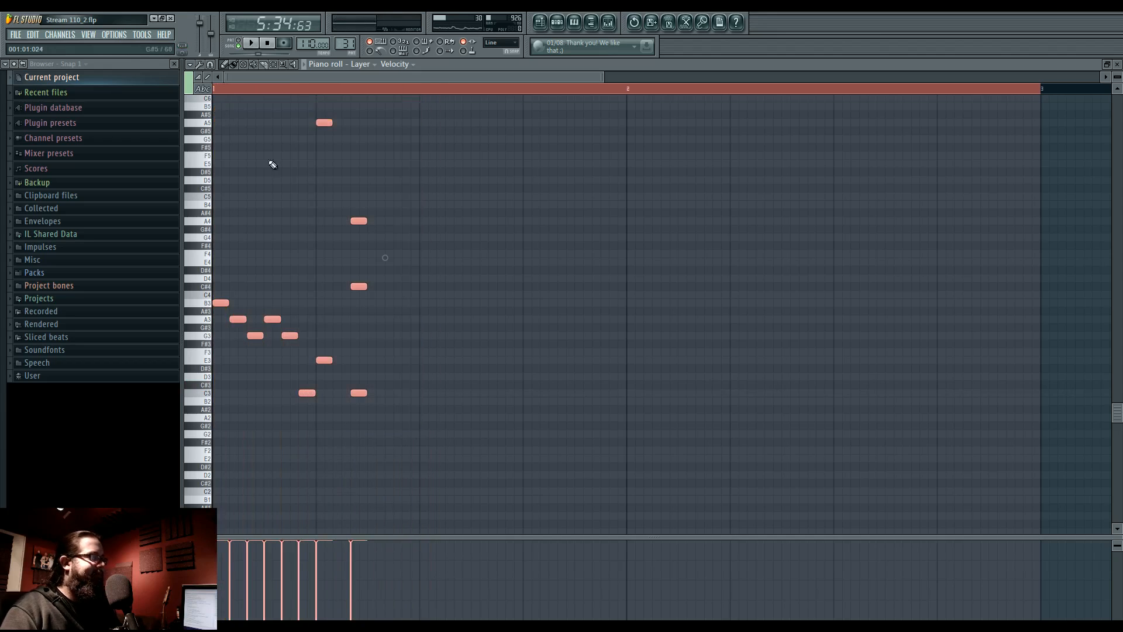
pyautogui.moveTo(218, 302); pyautogui.dragTo(427, 303)
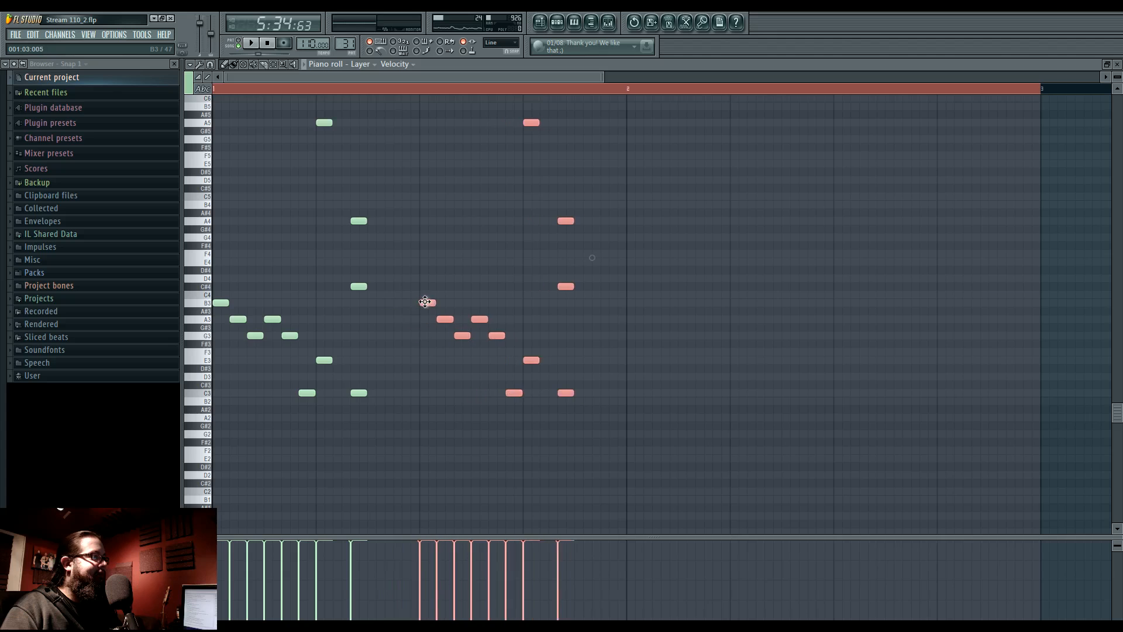
pyautogui.press('space')
pyautogui.hotkey('ctrl', 'd')
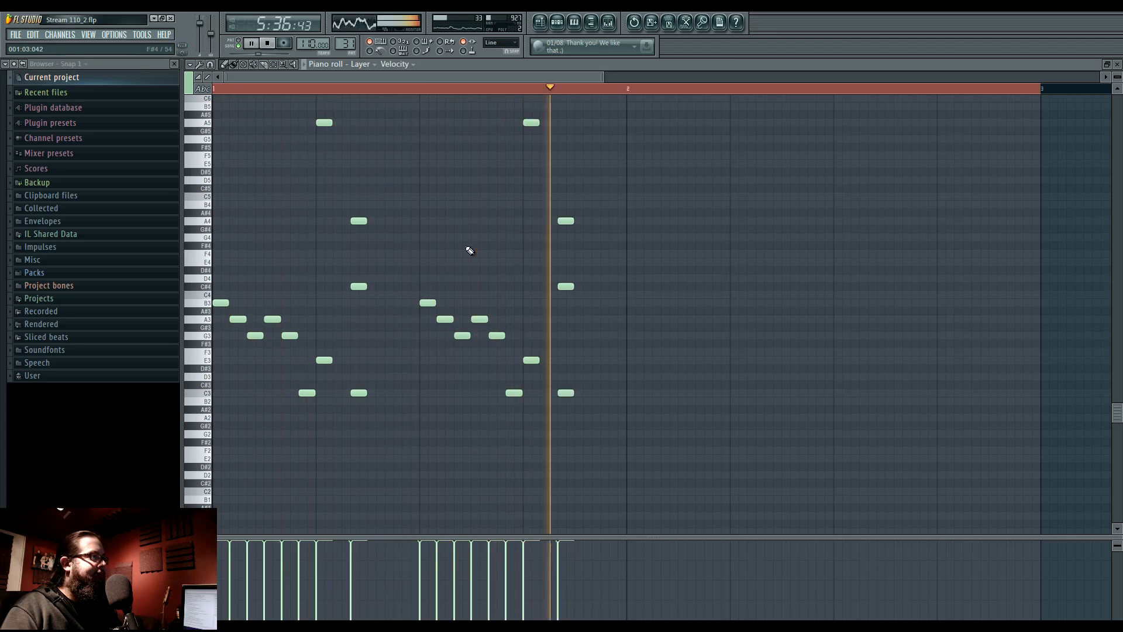
pyautogui.press('space')
pyautogui.moveTo(426, 95); pyautogui.dragTo(657, 415)
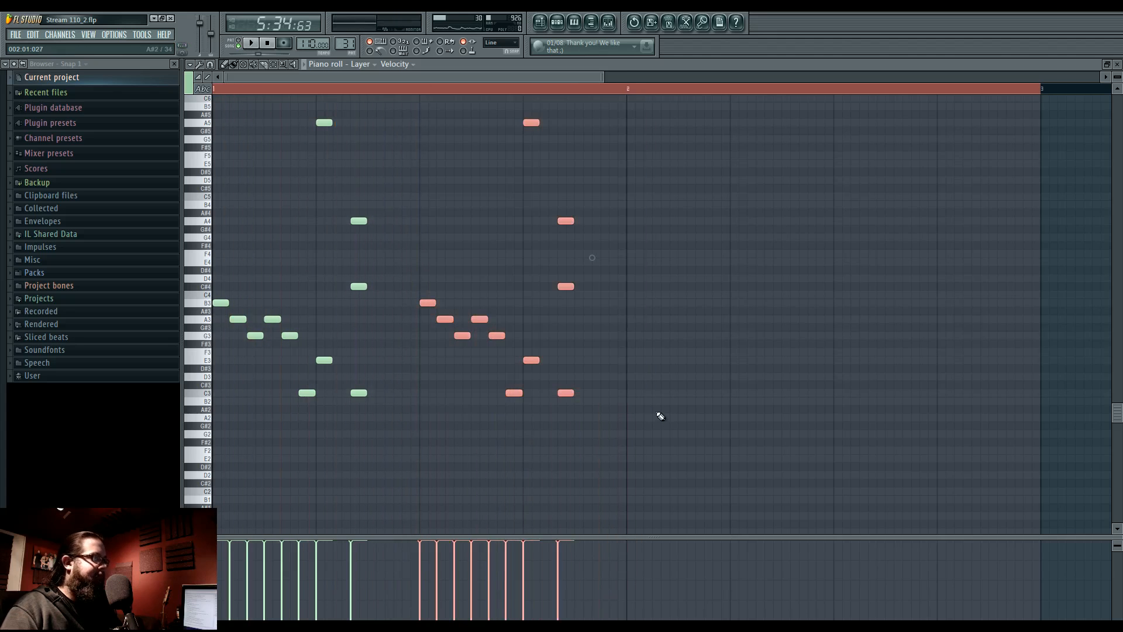
pyautogui.hotkey('ctrl', 'b')
pyautogui.press('Delete')
pyautogui.hotkey('ctrl', 'd')
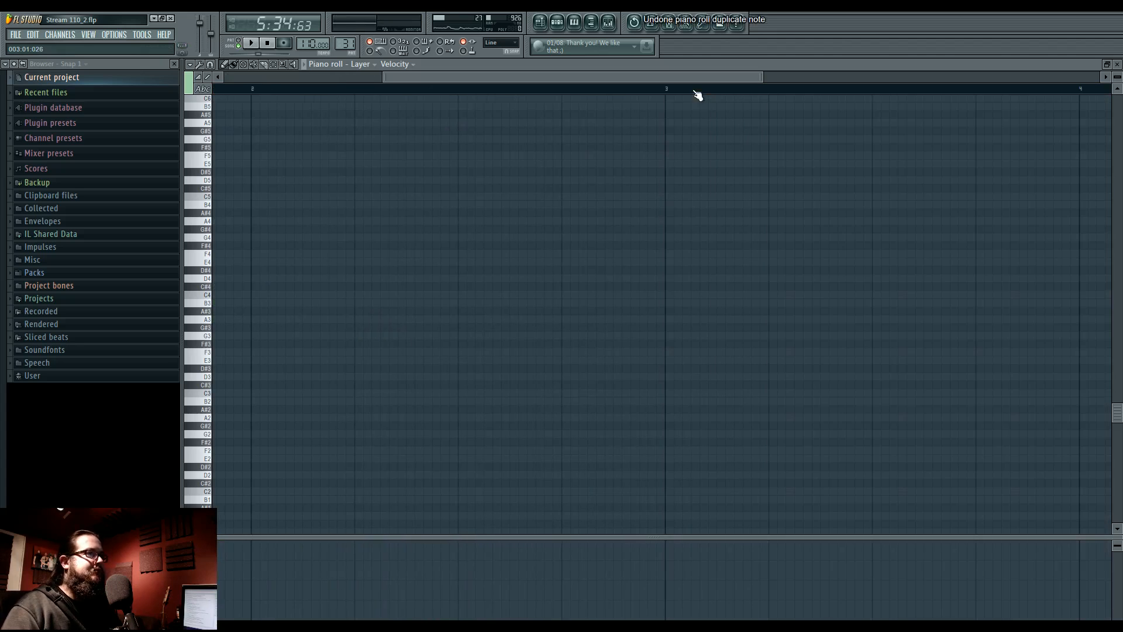
# Copy the second Layer phrase to the start of bar 2 and play the pattern.
pyautogui.scroll(-5, 446, 344)
pyautogui.moveTo(354, 185); pyautogui.dragTo(448, 246)
pyautogui.moveTo(327, 156); pyautogui.dragTo(553, 491)
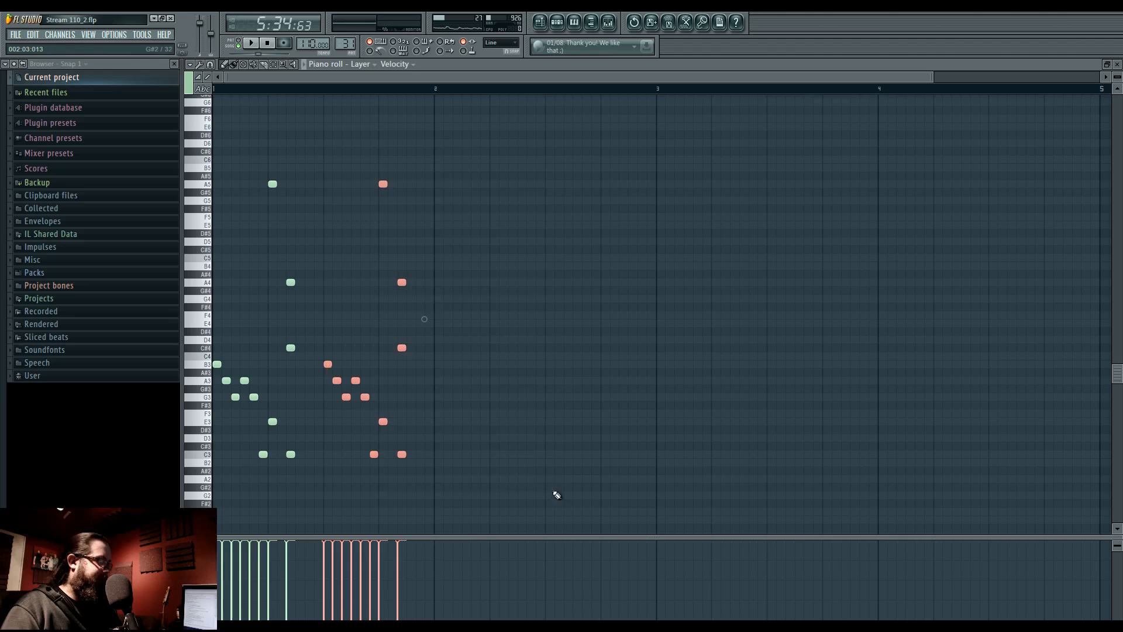
pyautogui.hotkey('ctrl', 'b')
pyautogui.moveTo(410, 364); pyautogui.dragTo(439, 364)
pyautogui.press('space')
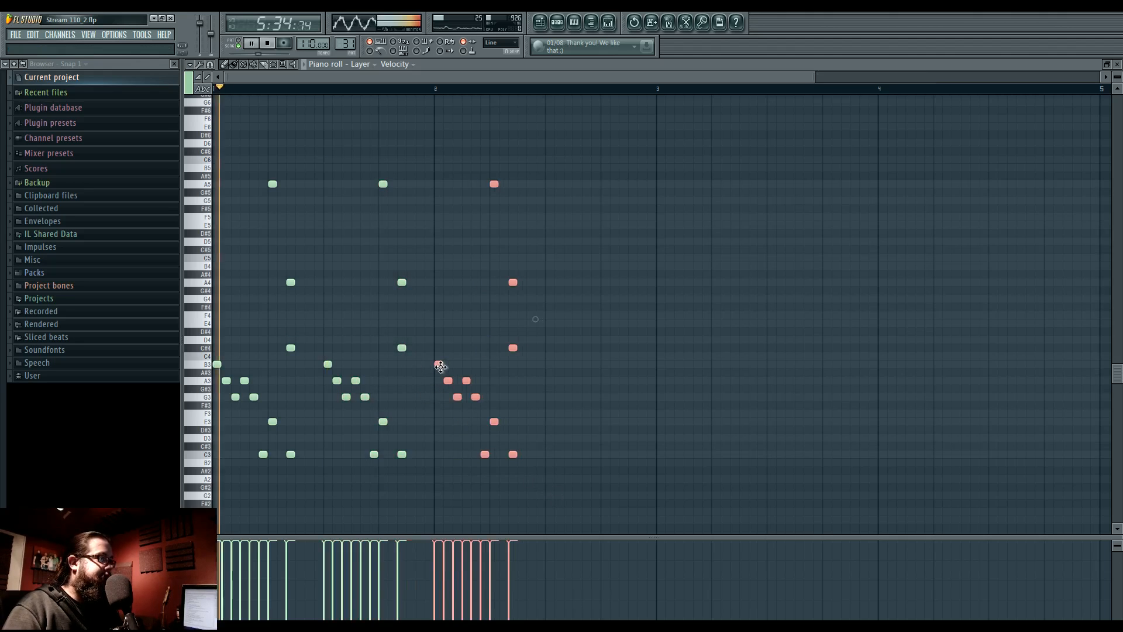
pyautogui.hotkey('ctrl', 'd')
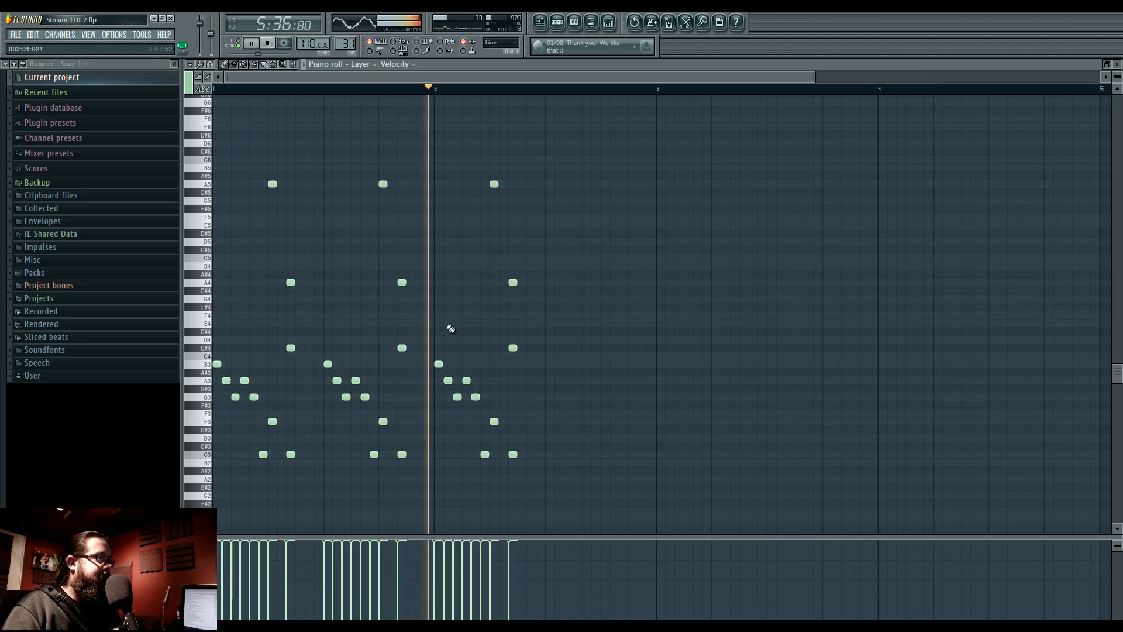
pyautogui.press('space')
# Repeat the closing C3, C#4 and A4 chord twice more, evenly spaced after the original, in the second half of bar 2's phrase.
pyautogui.scroll(3, 508, 386)
pyautogui.click(474, 87)
pyautogui.press('space')
pyautogui.press('space')
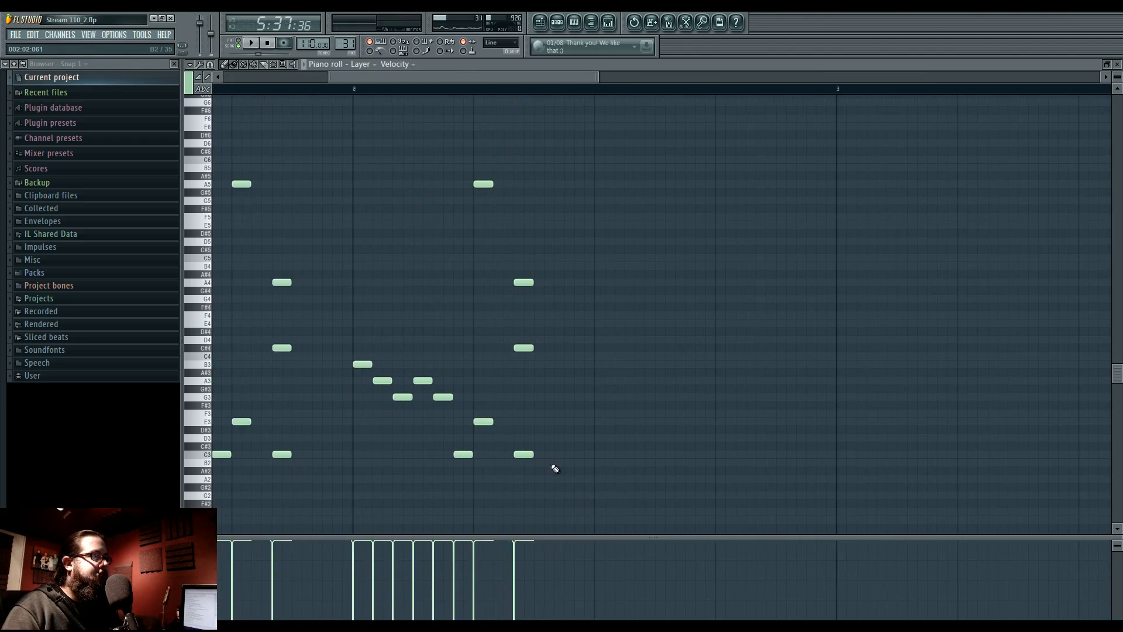
pyautogui.press('space')
pyautogui.press('space')
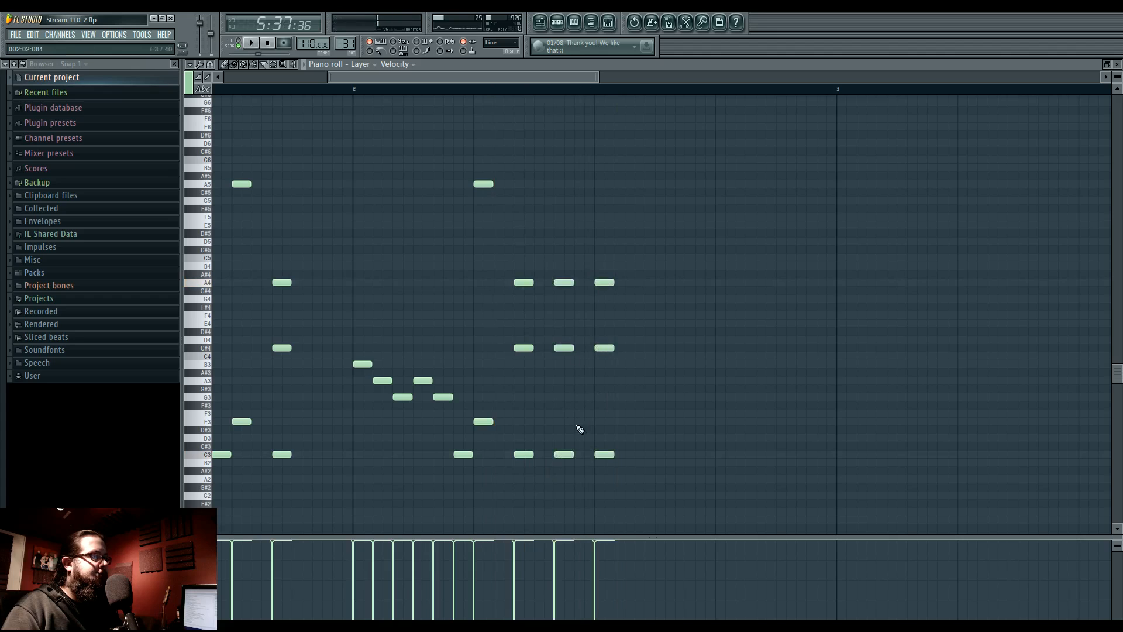
pyautogui.press('space')
# Replace the A4 in the middle closing chord with F4, remove its C#4, and play the pattern from its start.
pyautogui.rightClick(564, 438)
pyautogui.scroll(-2, 726, 413)
pyautogui.click(215, 89)
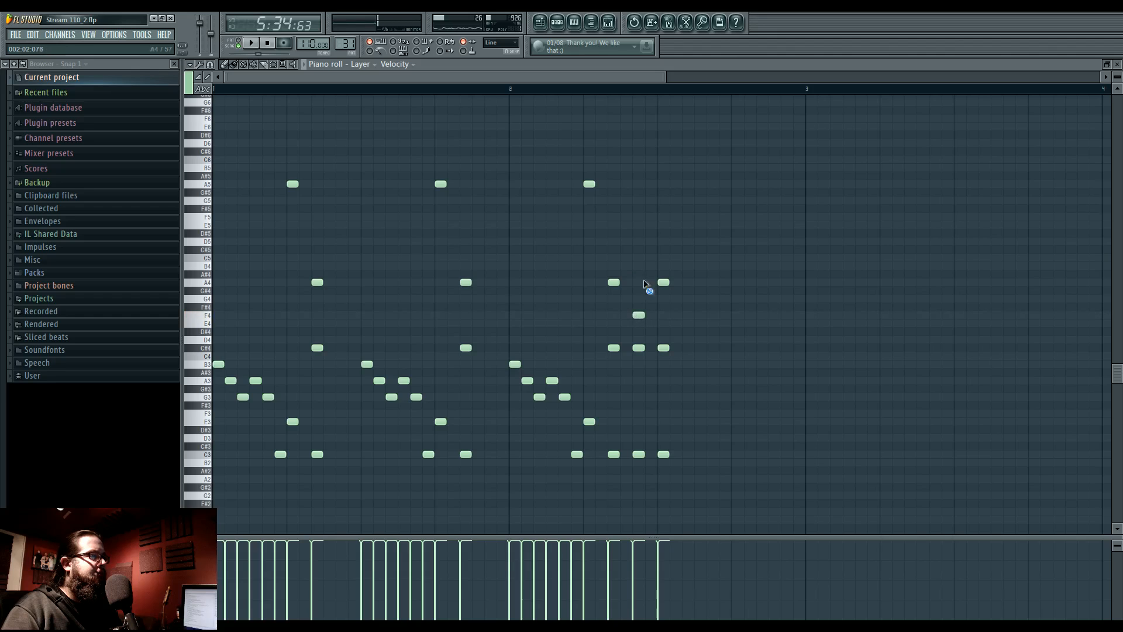
pyautogui.press('space')
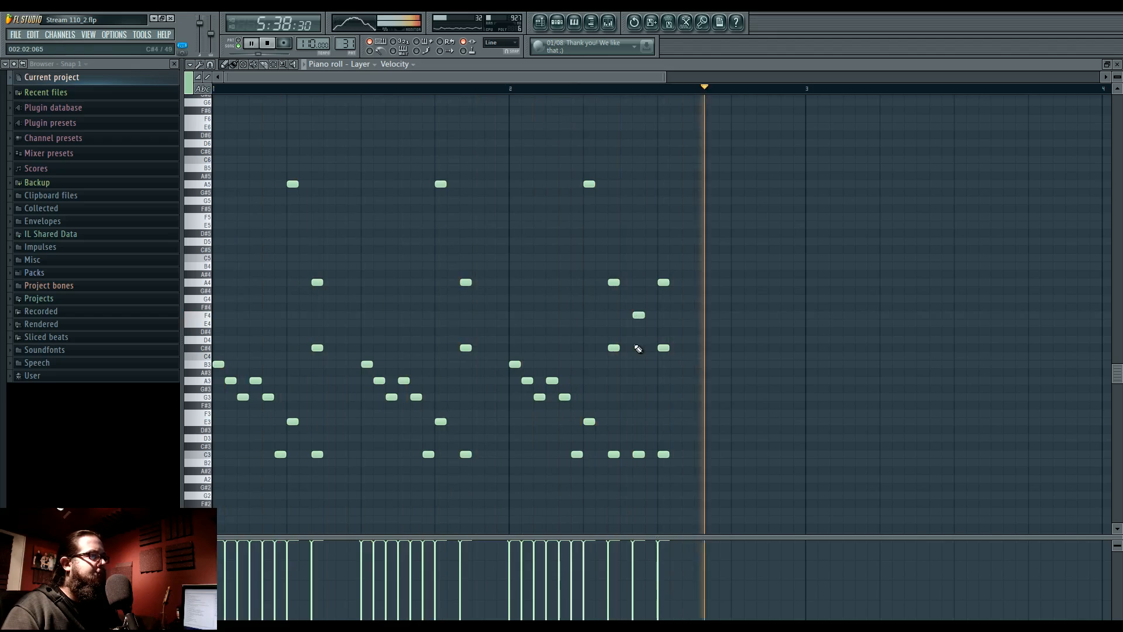
pyautogui.press('space')
# Paste the Layer notes of Merged clips #15 into the Superi...er 2 #2 channel and play the pattern on its own.
pyautogui.click(540, 22)
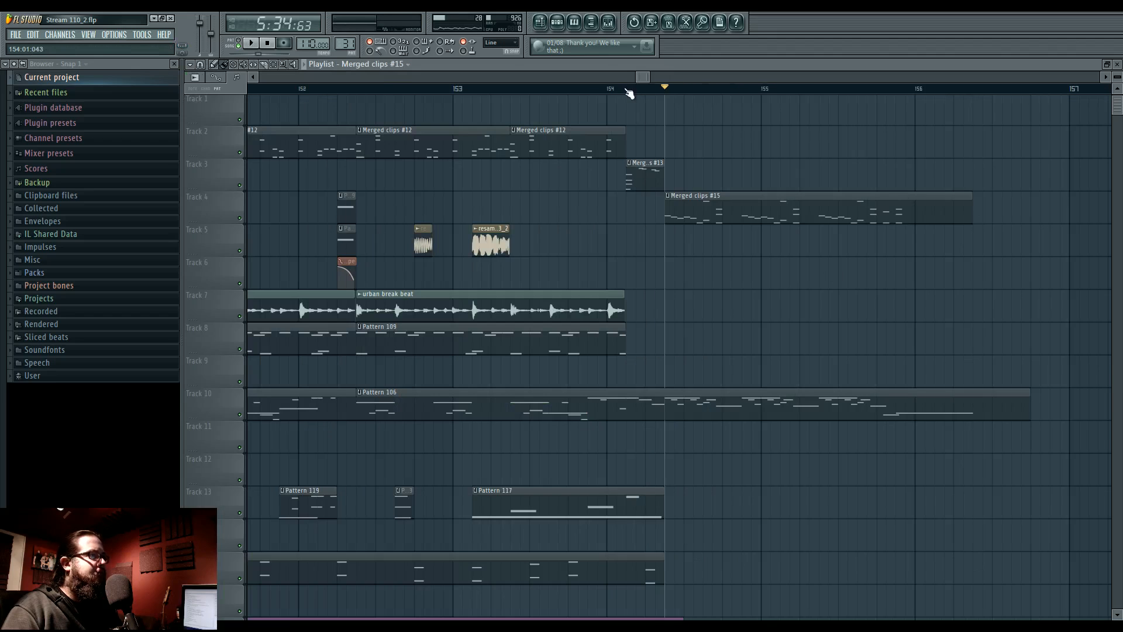
pyautogui.press('space')
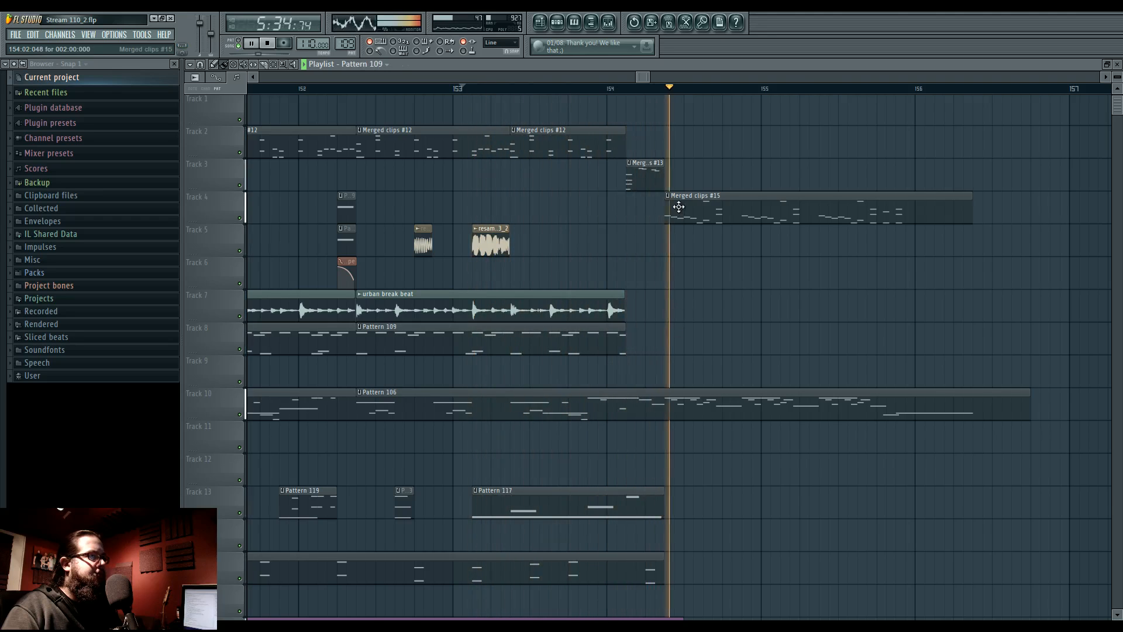
pyautogui.press('F7')
pyautogui.press('F6')
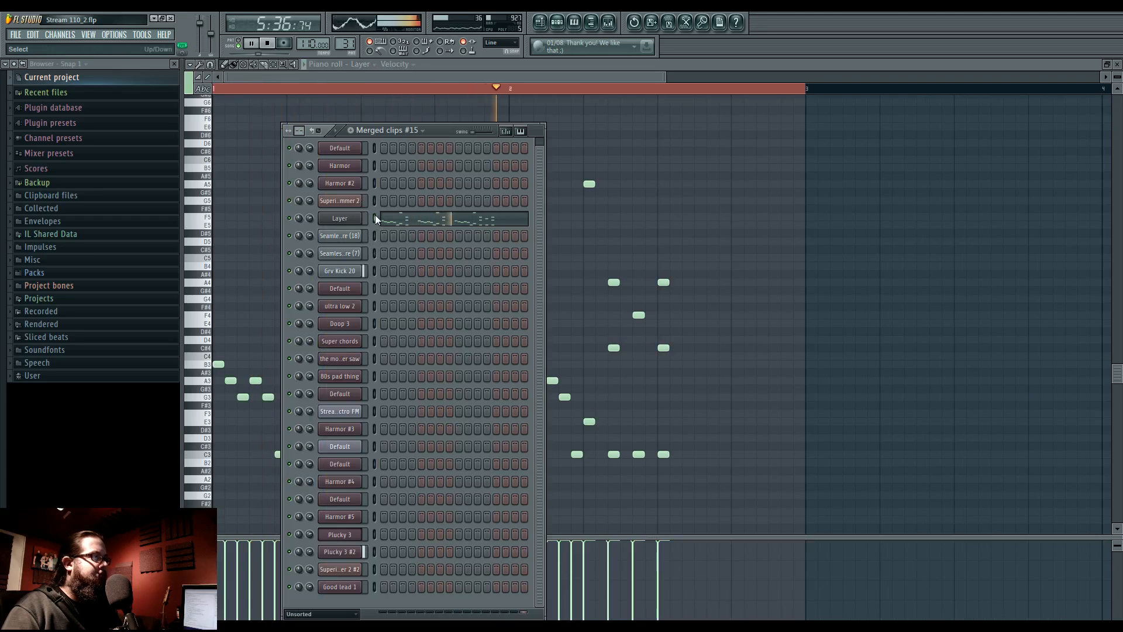
pyautogui.click(374, 570)
pyautogui.hotkey('ctrl', 'v')
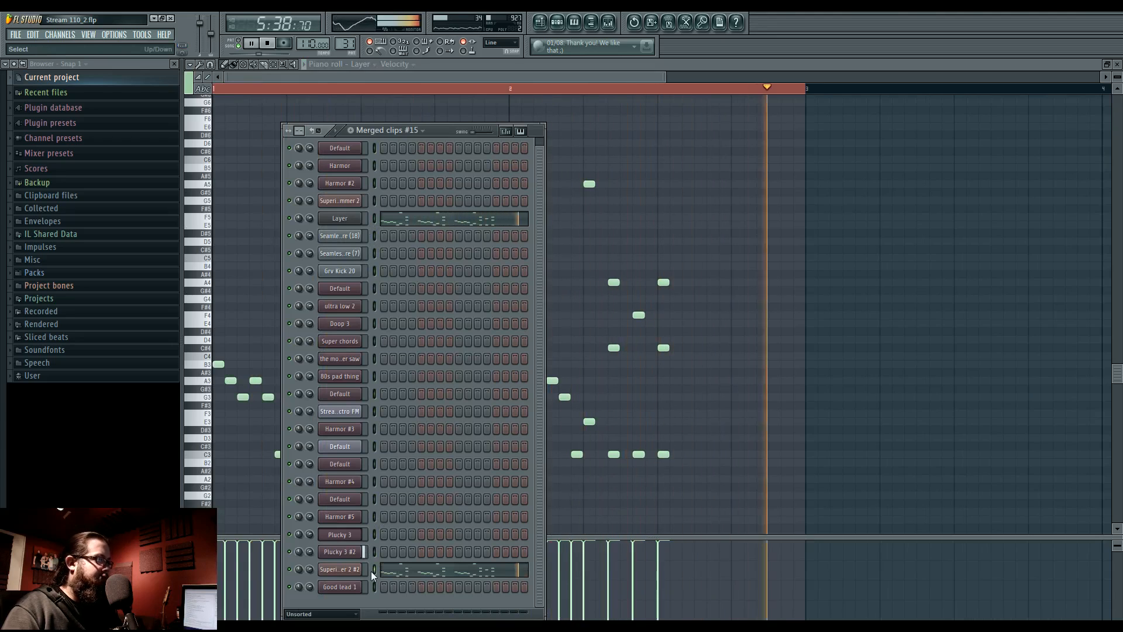
pyautogui.click(238, 45)
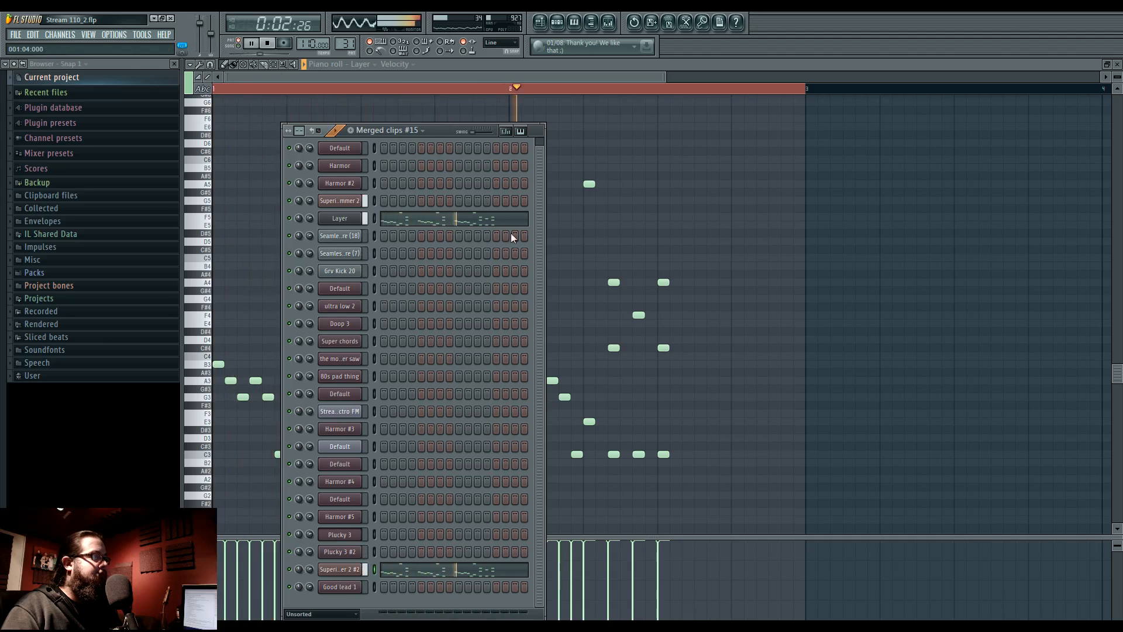
# Play the Merged clips #15 passage in the playlist and reopen that pattern's channels.
pyautogui.press('F5')
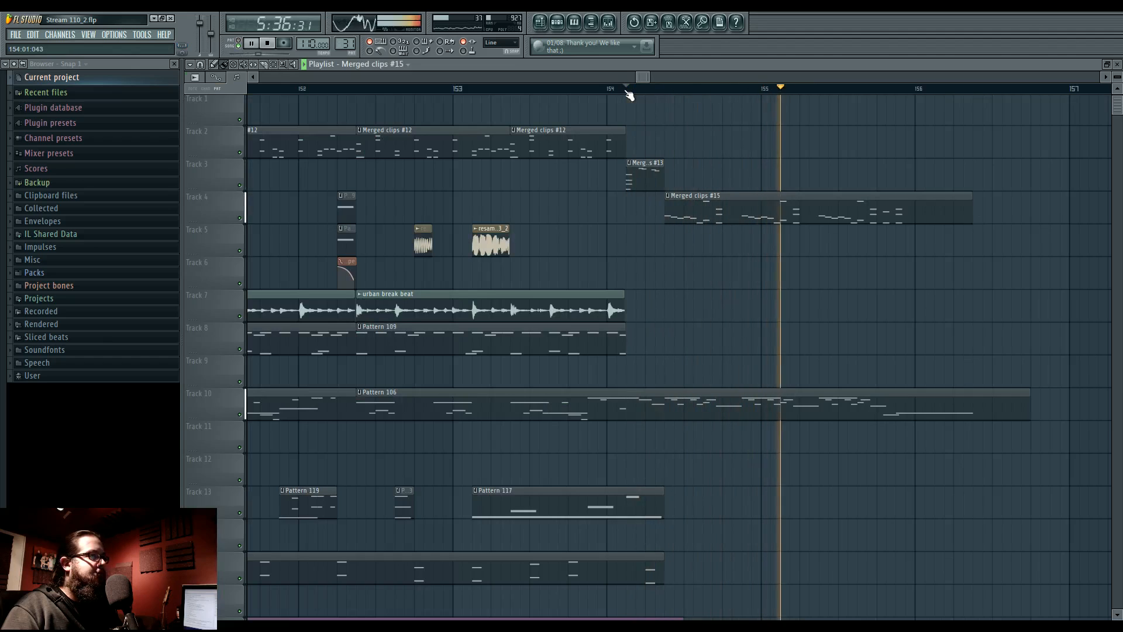
pyautogui.doubleClick(698, 220)
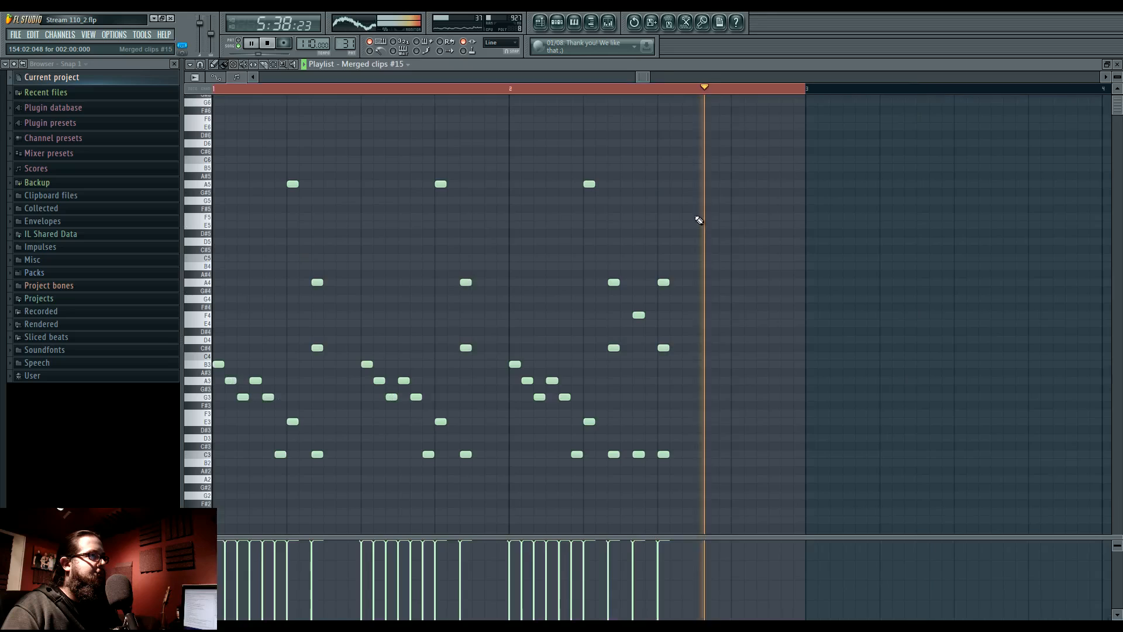
pyautogui.press('space')
pyautogui.click(557, 22)
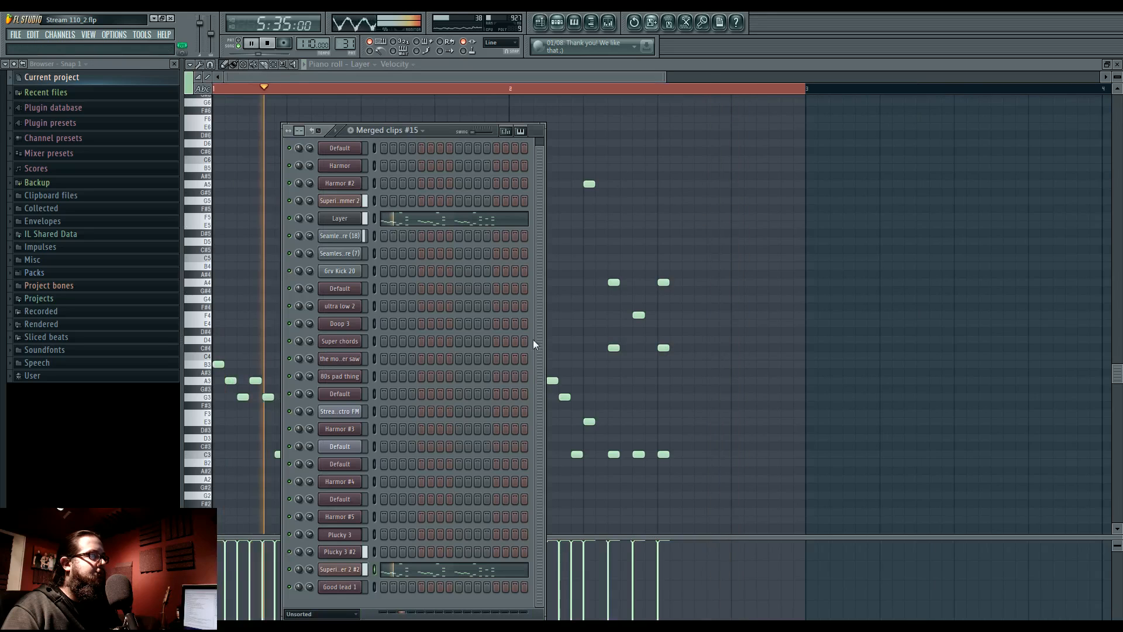
# Delete all the C#4 notes and the first three A4 notes from the Superior Drummer 2 #2 part and play the pattern.
pyautogui.click(474, 569)
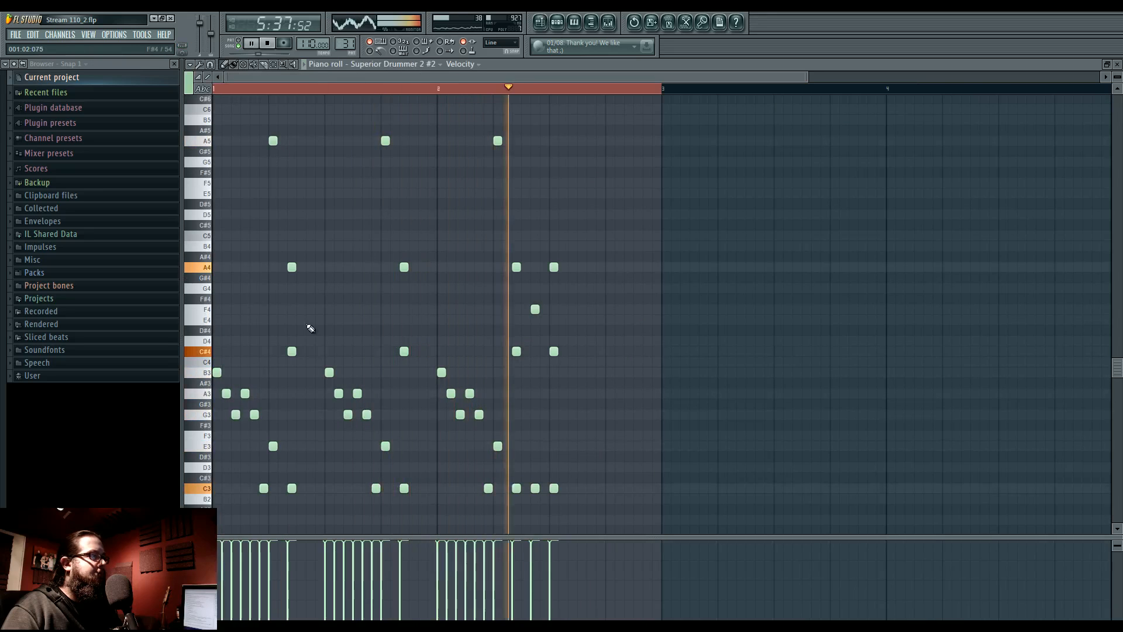
pyautogui.moveTo(291, 352)
pyautogui.mouseDown()
pyautogui.moveTo(542, 354)
pyautogui.moveTo(574, 277)
pyautogui.mouseUp()
pyautogui.press('space')
pyautogui.click(291, 266)
pyautogui.press('space')
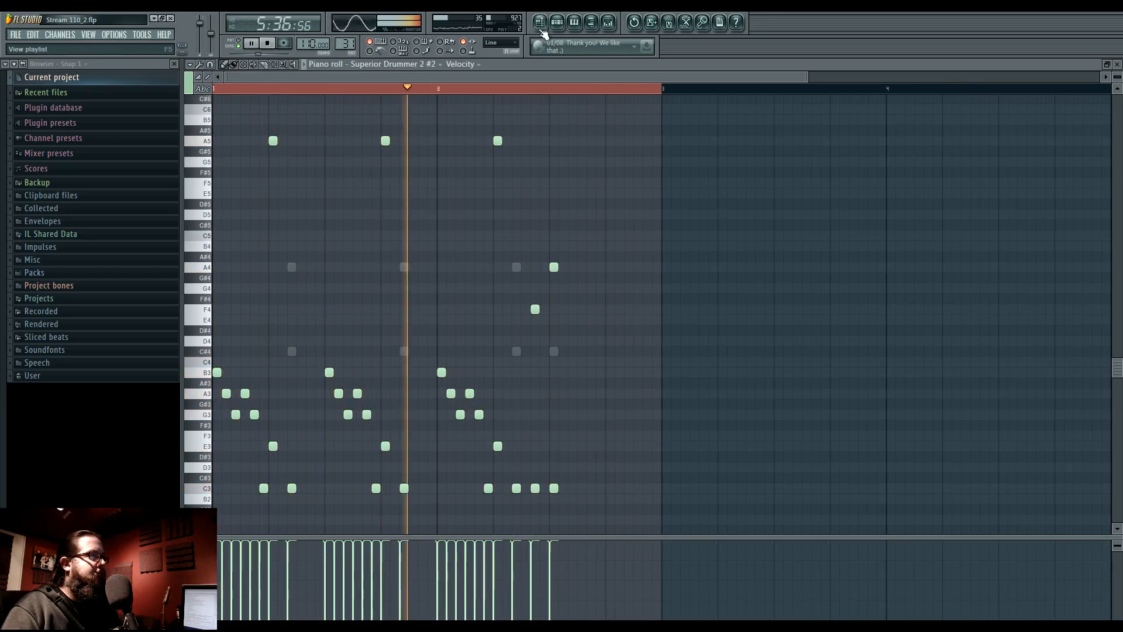
pyautogui.press('space')
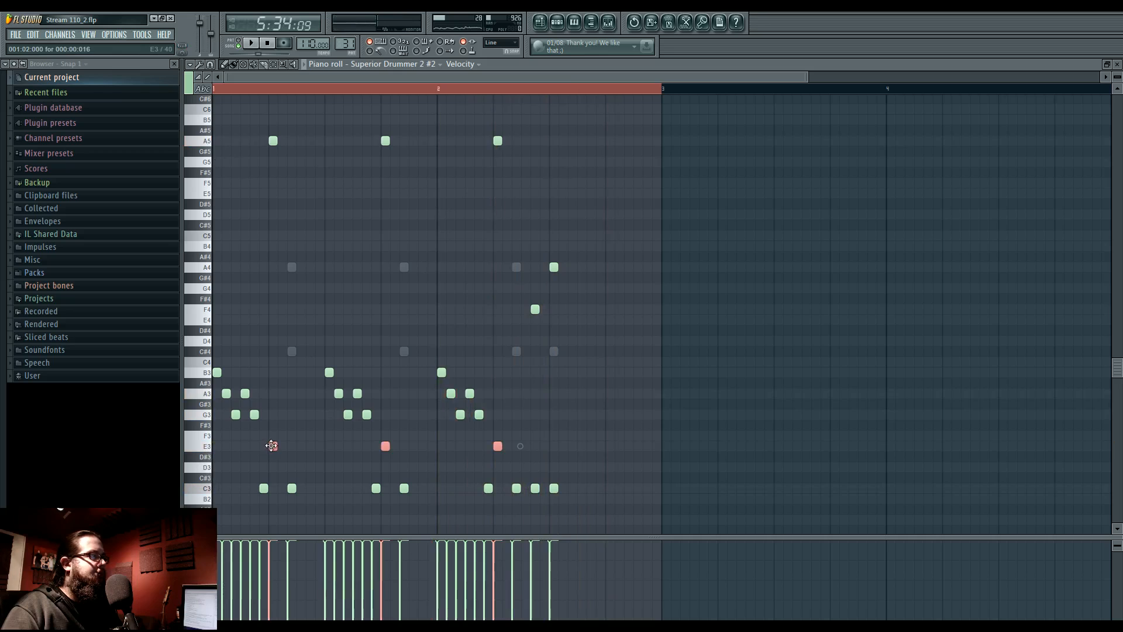
# Lower the three E3 notes to D3 in both the Superior Drummer 2 #2 and Layer parts, and play the passage in the playlist.
pyautogui.keyDown('ctrl'); pyautogui.click(207, 446); pyautogui.keyUp('ctrl')
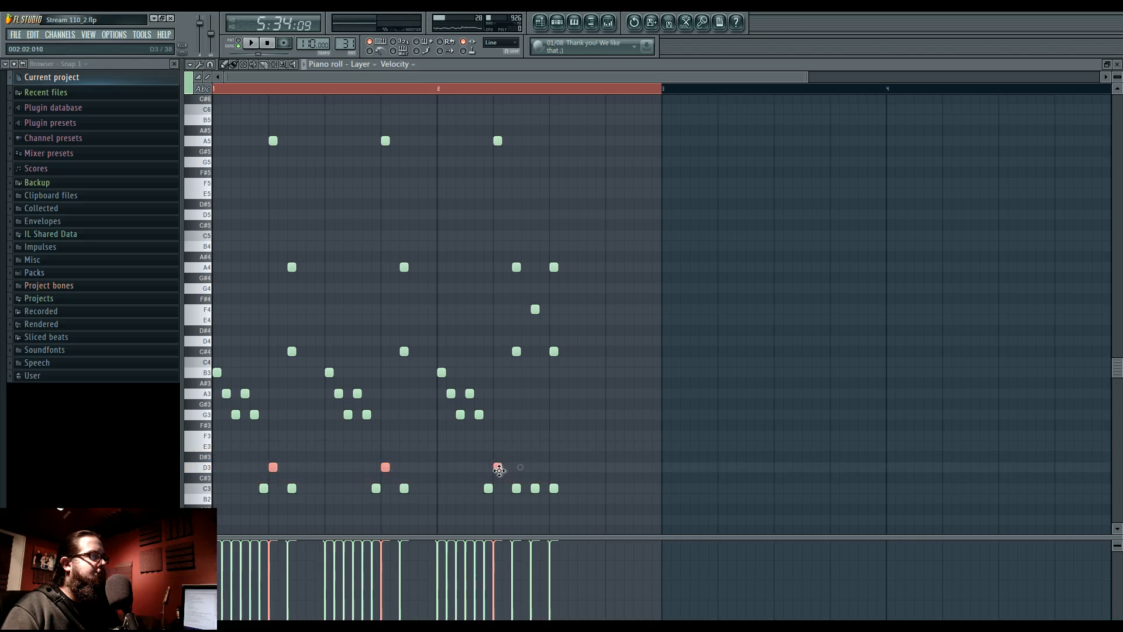
pyautogui.keyDown('ctrl'); pyautogui.click(374, 282); pyautogui.keyUp('ctrl')
pyautogui.click(561, 22)
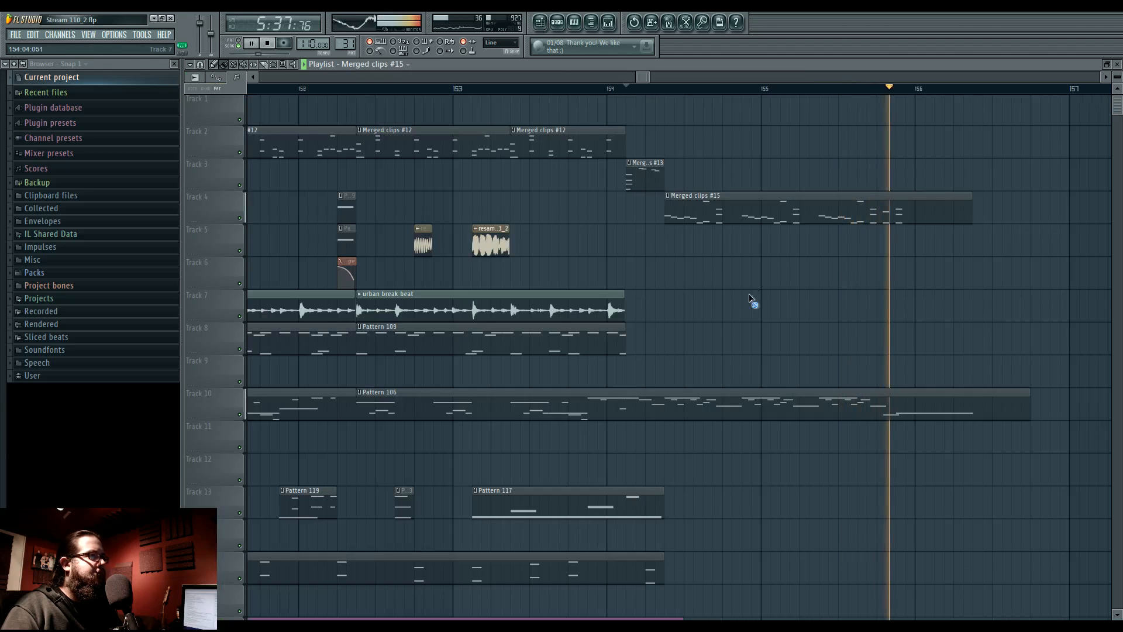
pyautogui.press('space')
# Copy the urban break beat clip on Track 7 to the start of Merged clips #15 and play the passage.
pyautogui.scroll(-2, 706, 374)
pyautogui.scroll(-2, 699, 363)
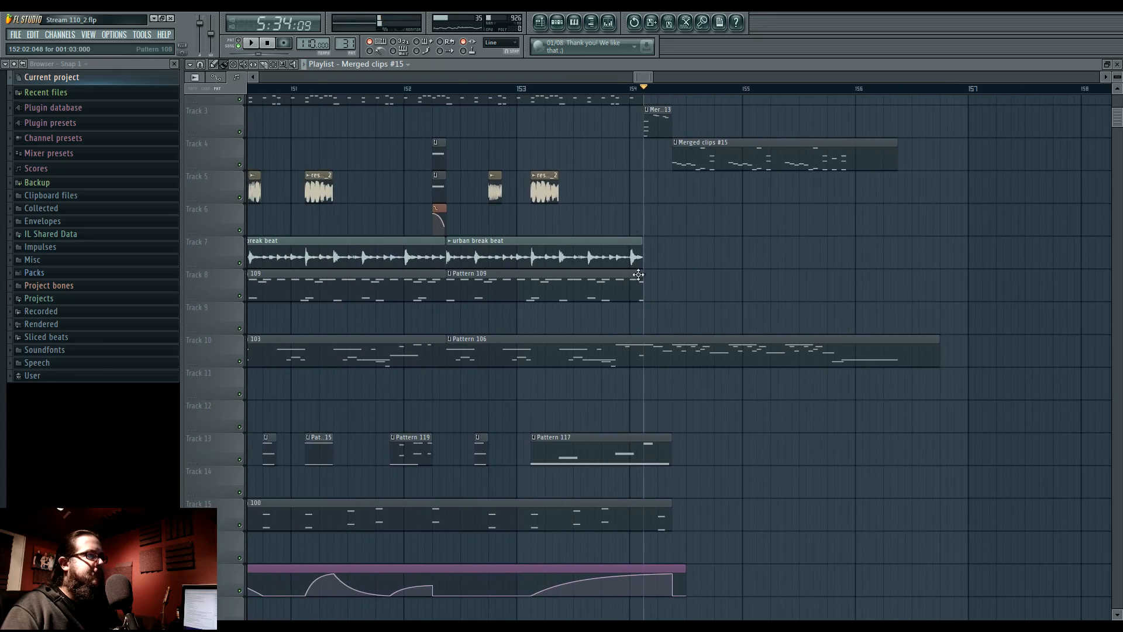
pyautogui.click(622, 252)
pyautogui.click(696, 255)
pyautogui.scroll(3, 754, 302)
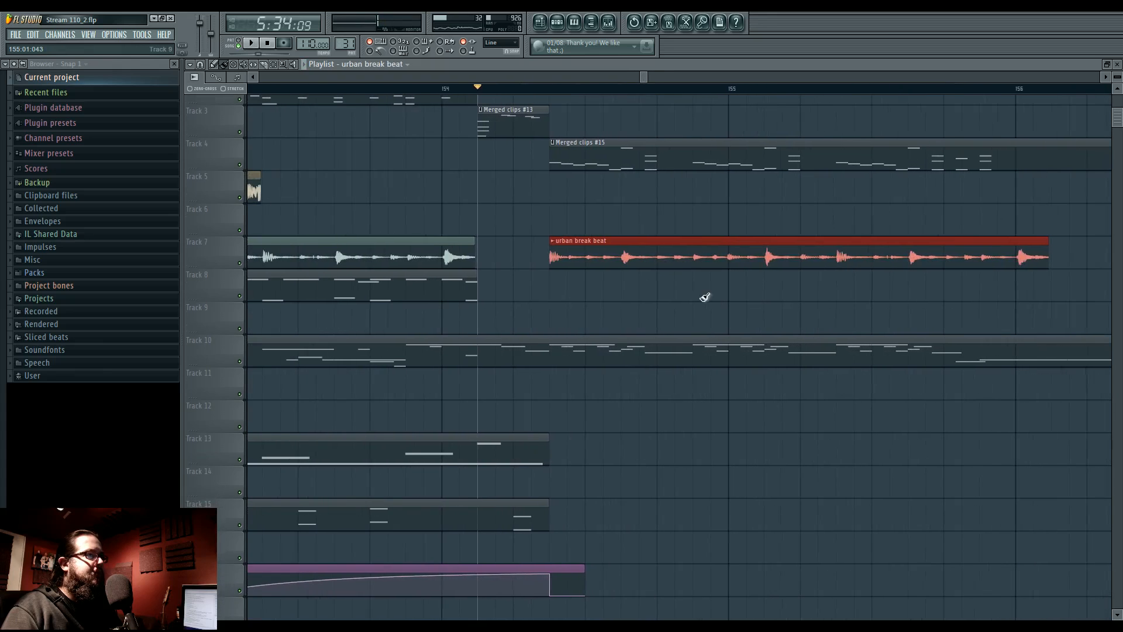
pyautogui.press('space')
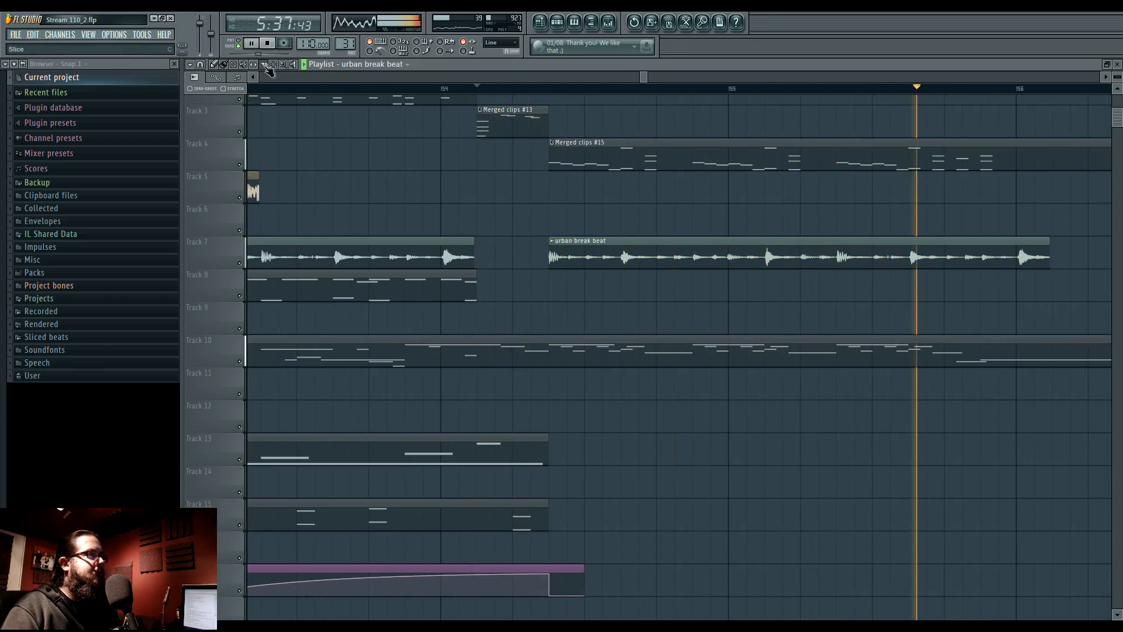
pyautogui.press('space')
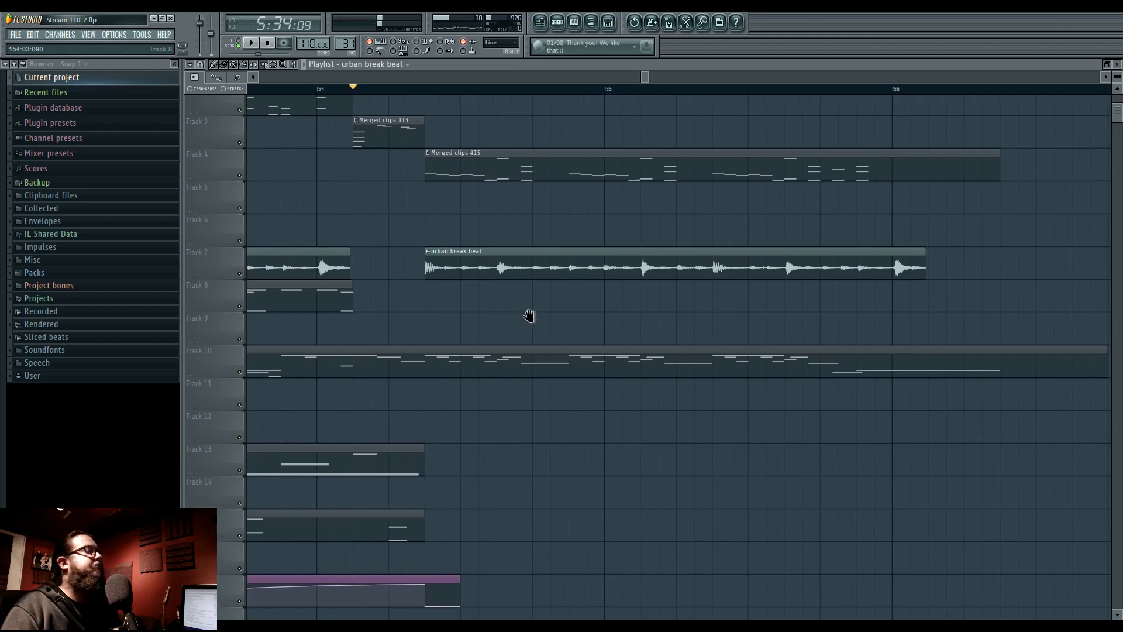
# Slice the copied break beat and repeat its opening so the beat restarts with each of the three Merged clips #15 phrases.
pyautogui.scroll(1, 532, 327)
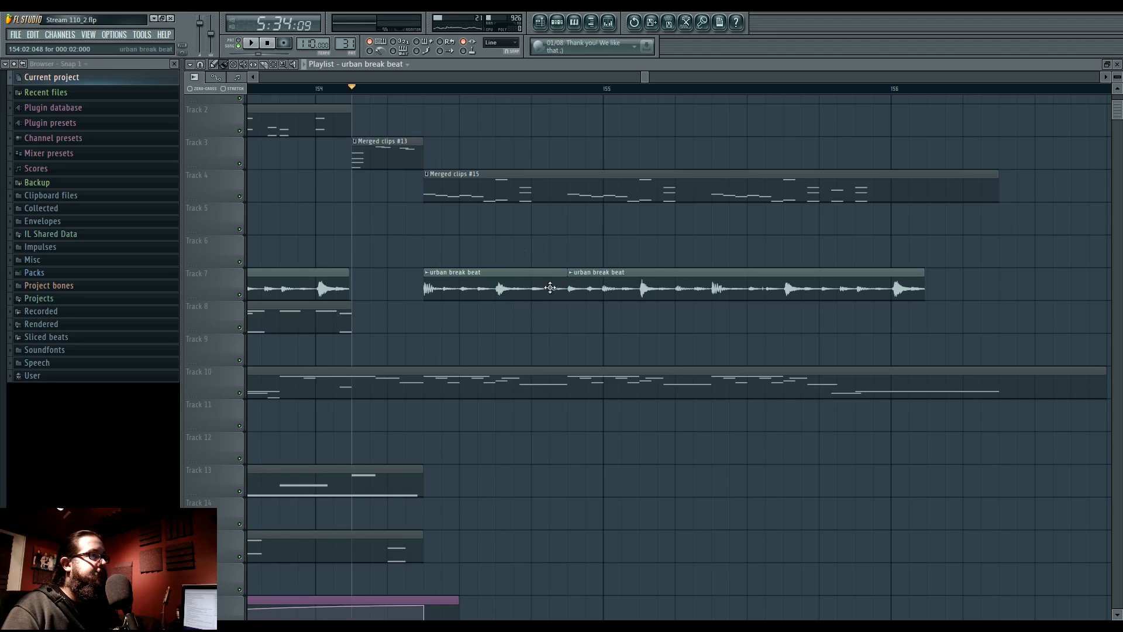
pyautogui.rightClick(620, 287)
pyautogui.click(616, 282)
pyautogui.moveTo(754, 286)
pyautogui.mouseDown()
pyautogui.moveTo(779, 287)
pyautogui.moveTo(763, 287)
pyautogui.mouseUp()
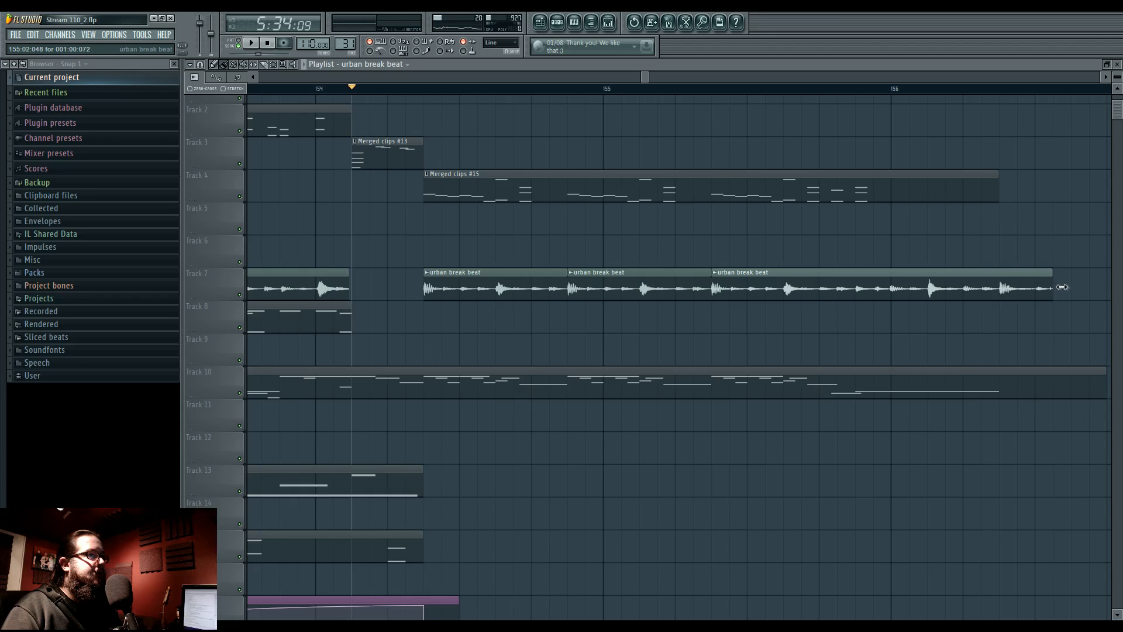
# Slice short break beat pieces at the end of Merged clips #15 and shorten the third repeat so it ends before the closing chords.
pyautogui.moveTo(1061, 287); pyautogui.dragTo(1079, 286)
pyautogui.press('space')
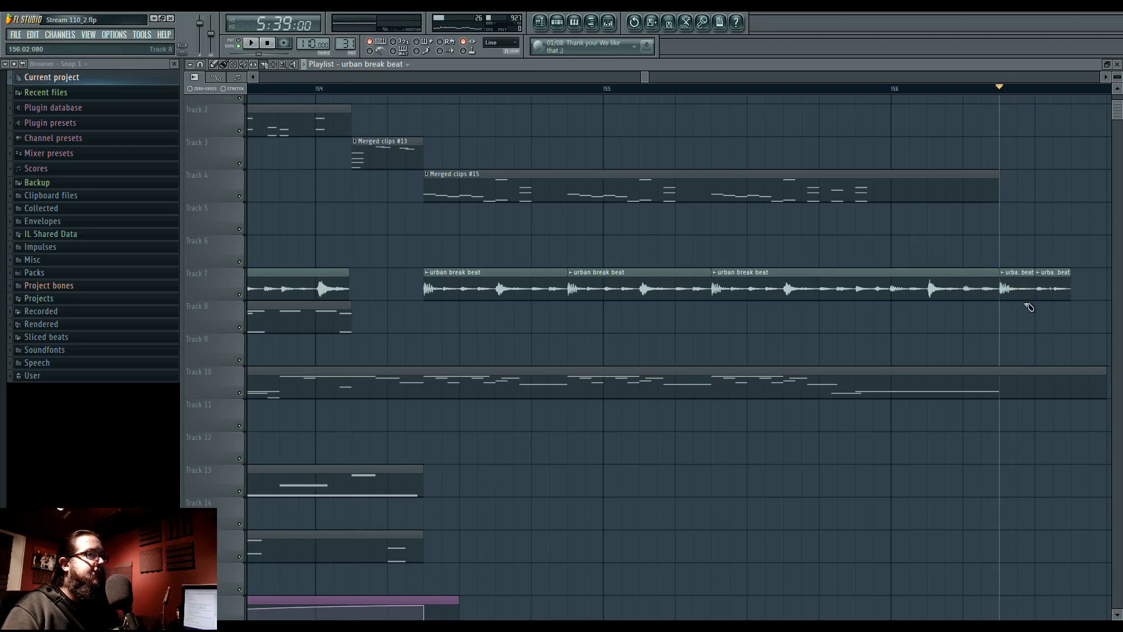
pyautogui.moveTo(995, 287); pyautogui.dragTo(819, 286)
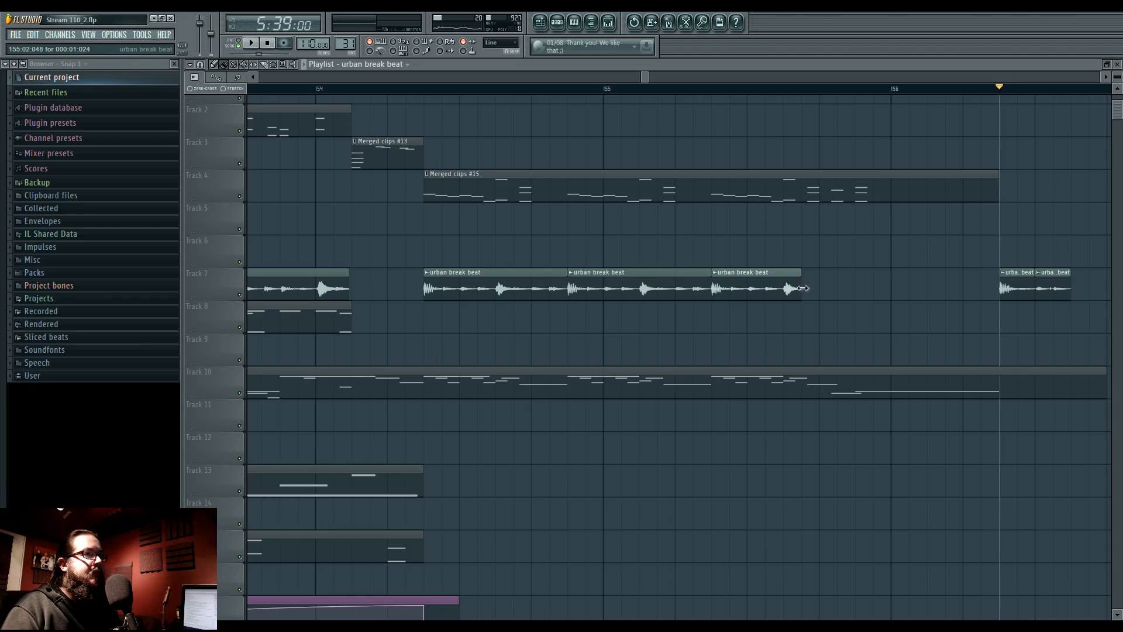
# With snap at 1/3 step, place three short break beat hits under the closing chords and delete the leftover slice.
pyautogui.keyDown('ctrl'); pyautogui.scroll(4, 817, 316); pyautogui.keyUp('ctrl')
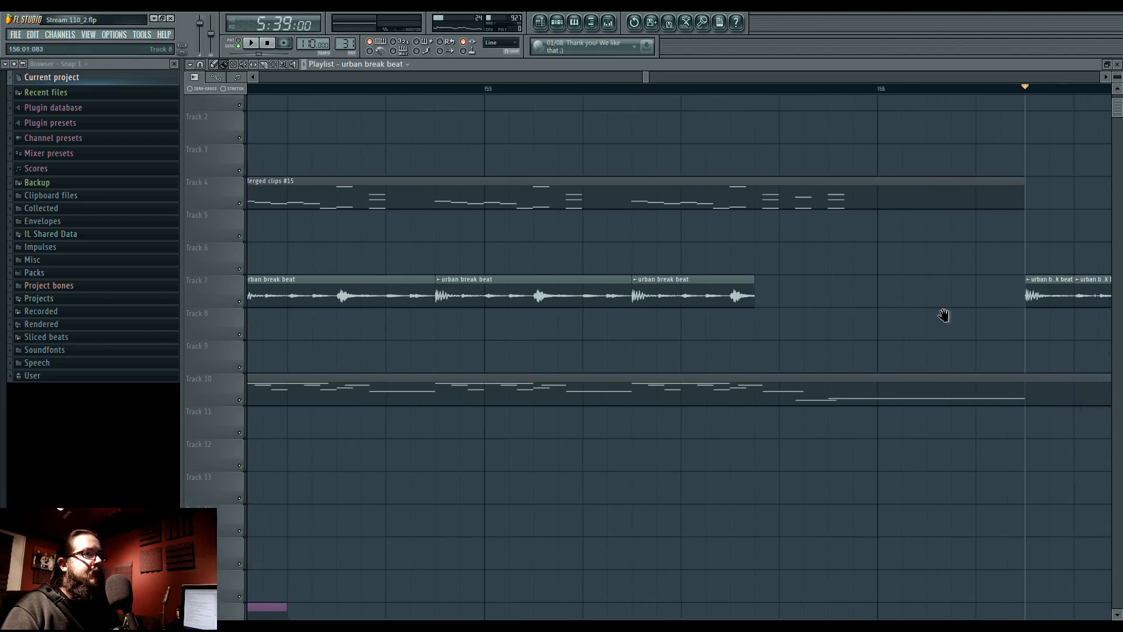
pyautogui.click(498, 43)
pyautogui.click(500, 113)
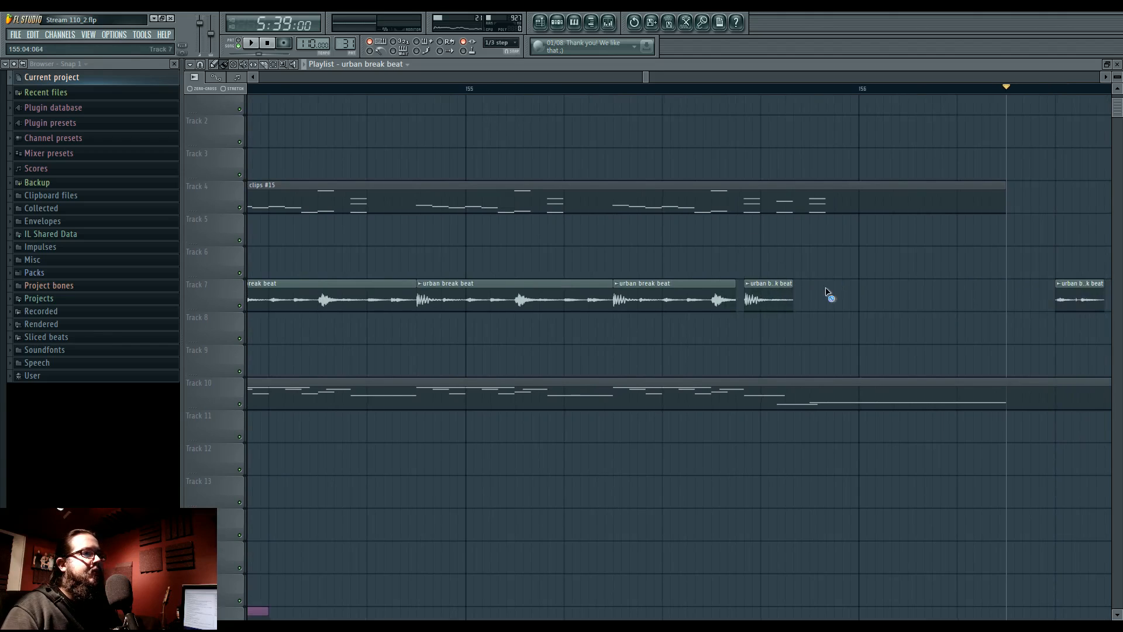
pyautogui.rightClick(1074, 293)
pyautogui.press('space')
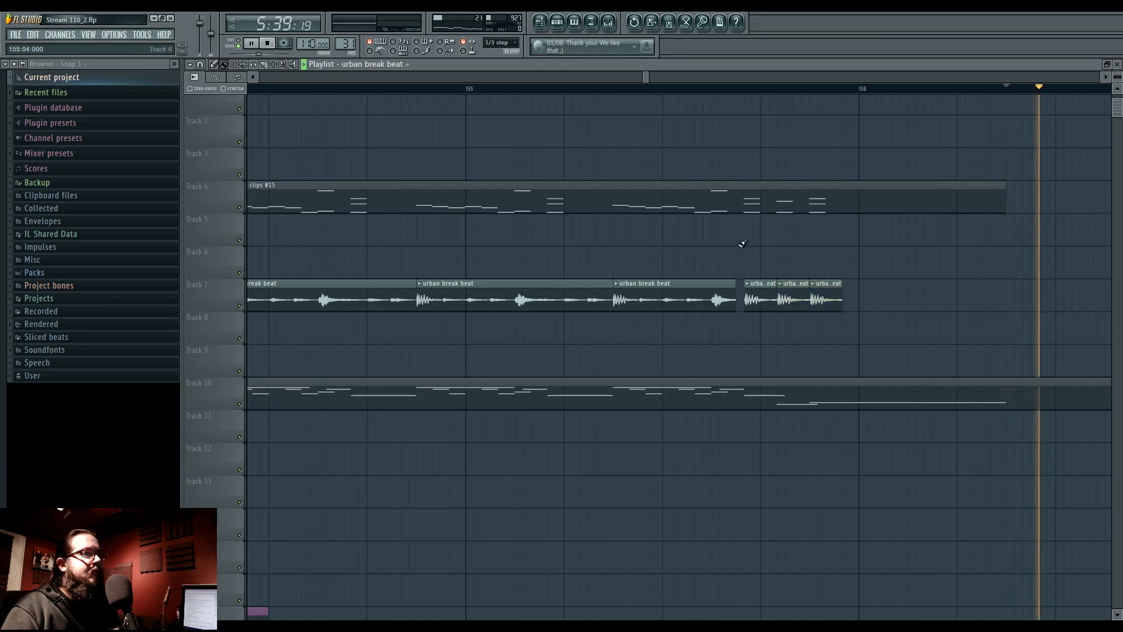
# Shorten the first two new urban break beat clips to leave a gap after each, and play the passage.
pyautogui.click(643, 93)
pyautogui.scroll(-5, 504, 258)
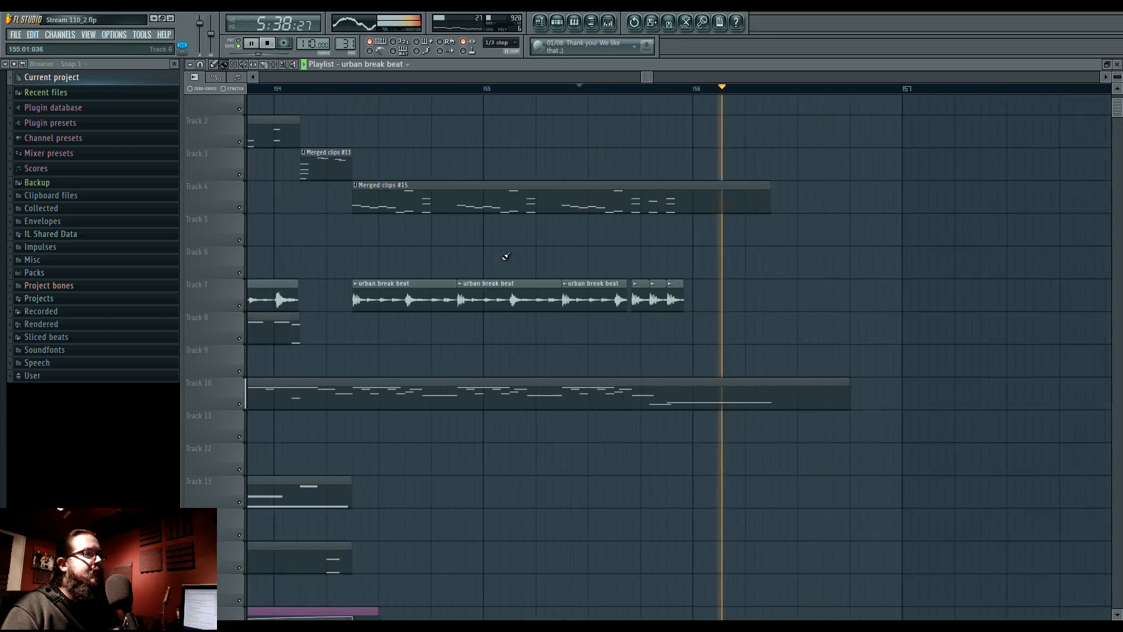
pyautogui.click(386, 91)
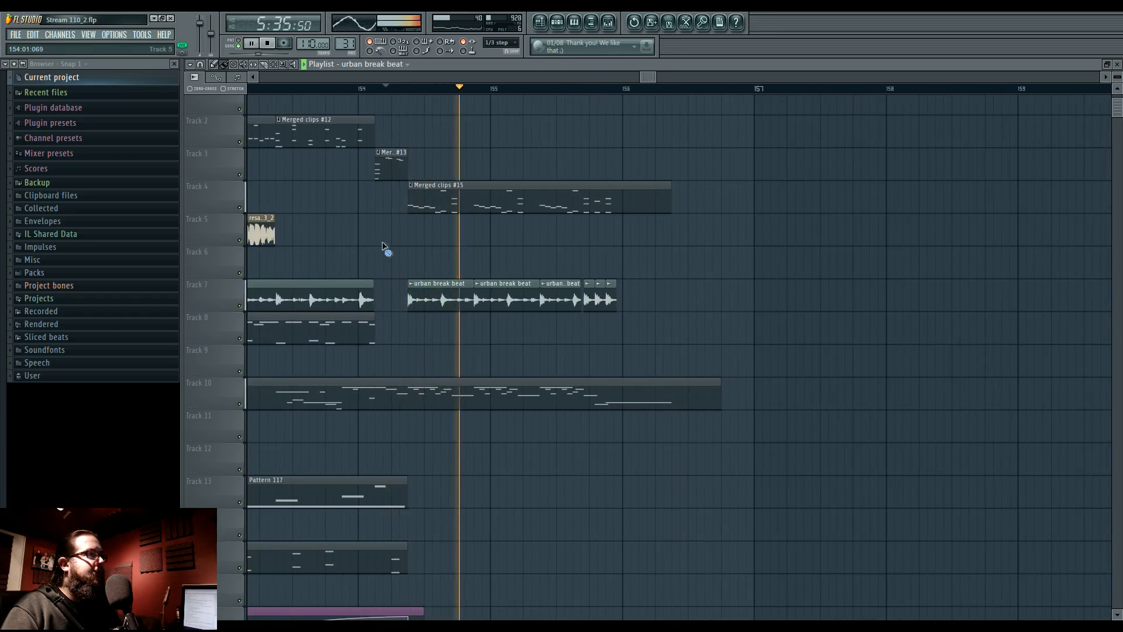
pyautogui.moveTo(416, 249); pyautogui.dragTo(499, 261)
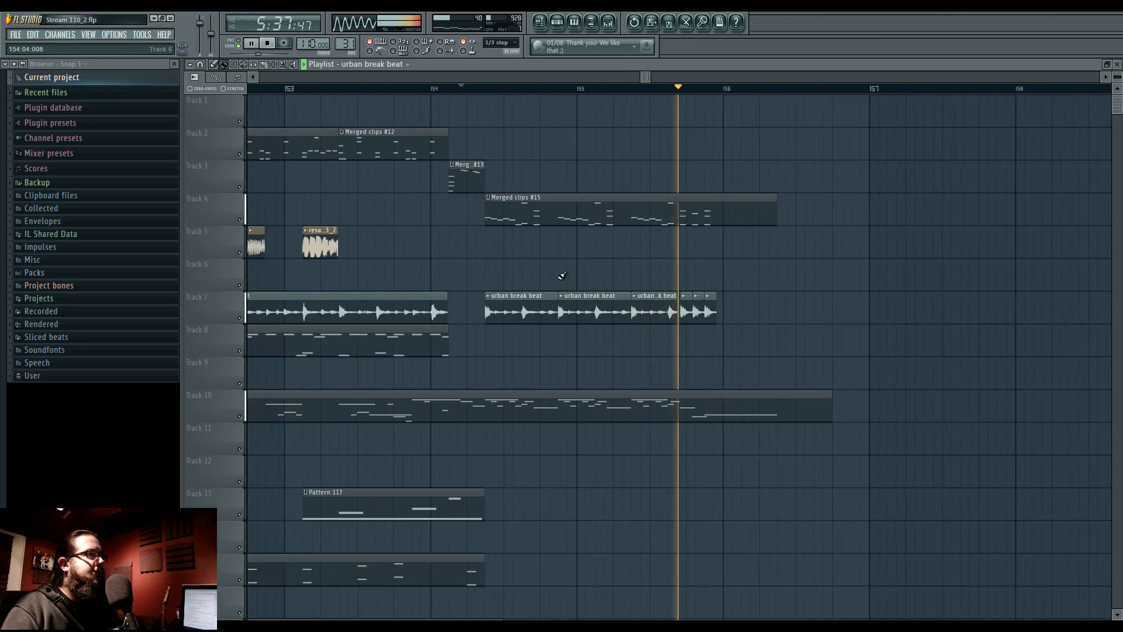
pyautogui.scroll(3, 552, 304)
pyautogui.press('space')
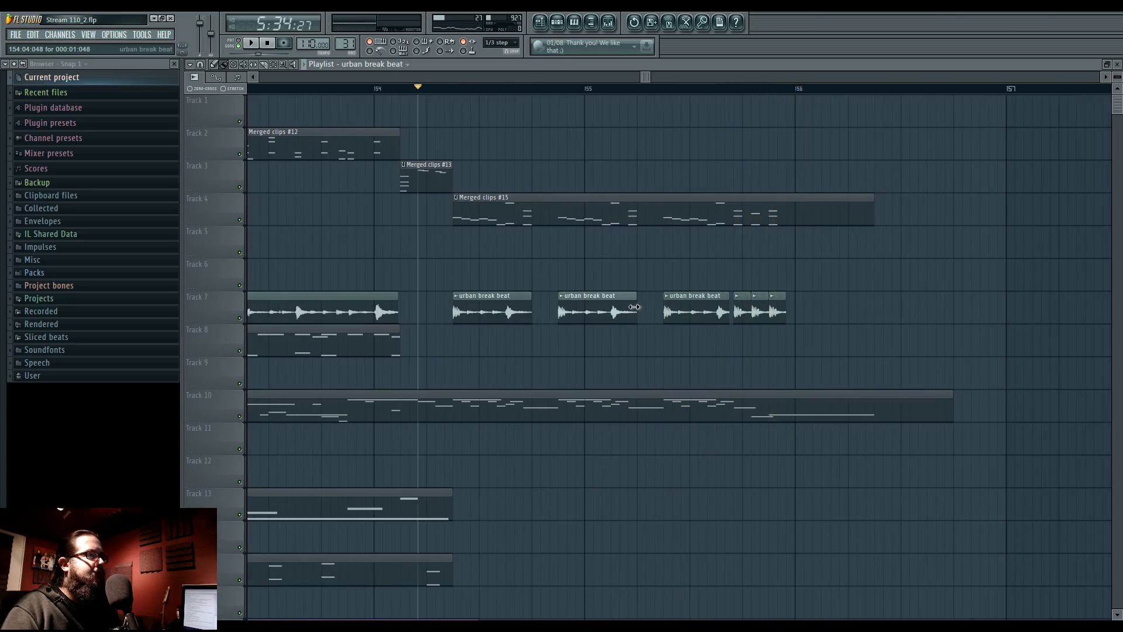
pyautogui.press('space')
pyautogui.click(300, 87)
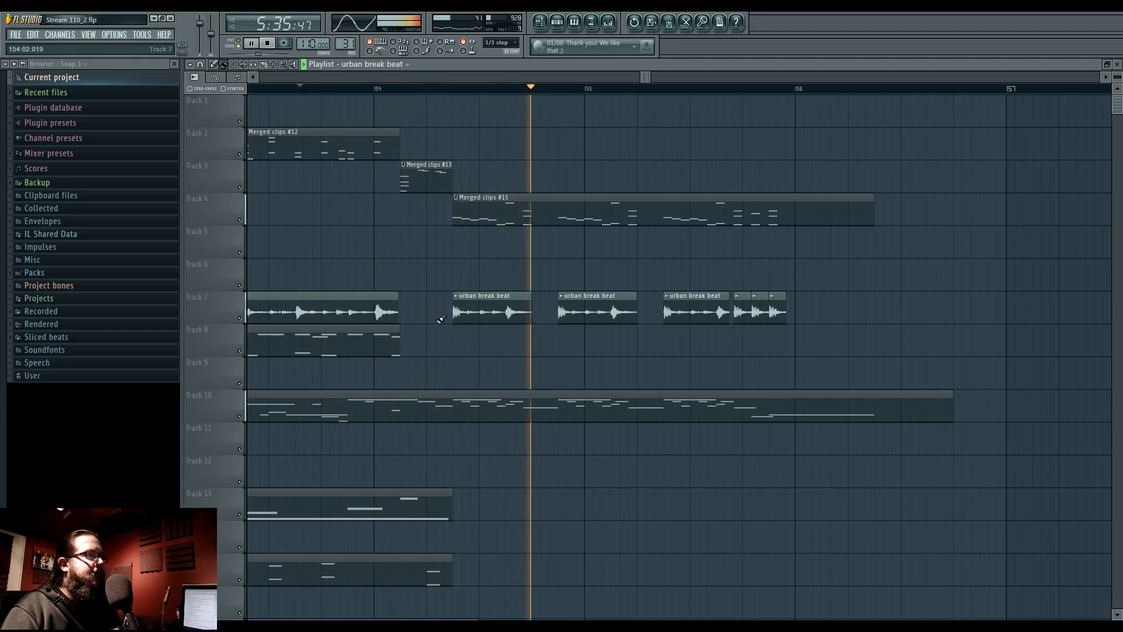
# Copy the final phrase from bar 4 onward of the Plucky 3 #2 part in Pattern 106.
pyautogui.scroll(-3, 462, 293)
pyautogui.hscroll(-2, 581, 353)
pyautogui.moveTo(585, 360); pyautogui.dragTo(585, 212)
pyautogui.scroll(-3, 596, 403)
pyautogui.press('space')
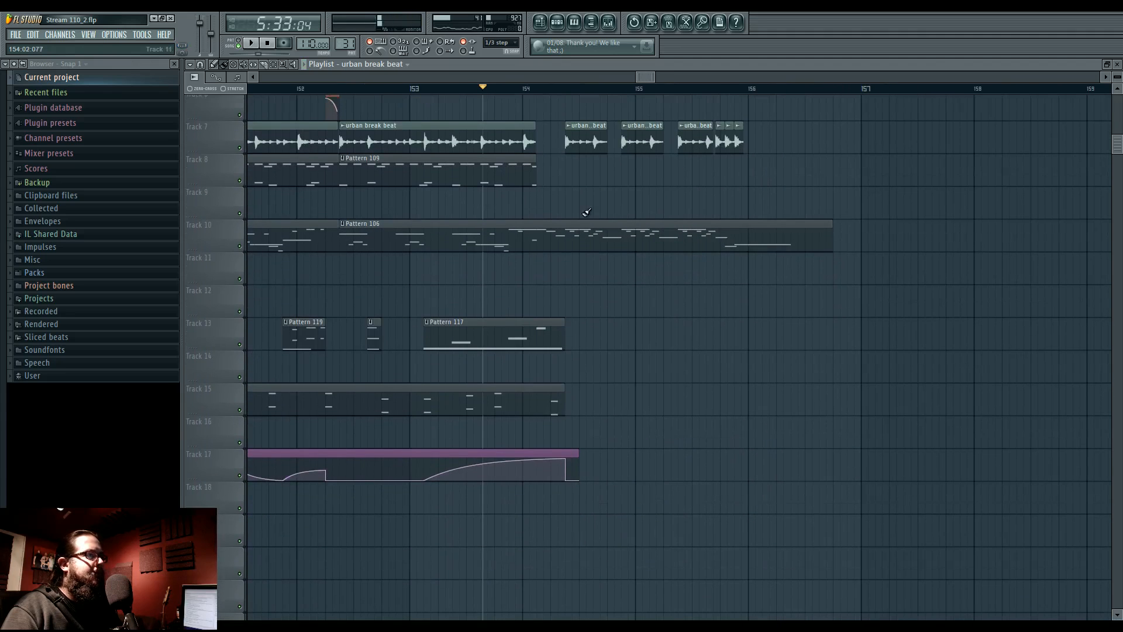
pyautogui.doubleClick(585, 239)
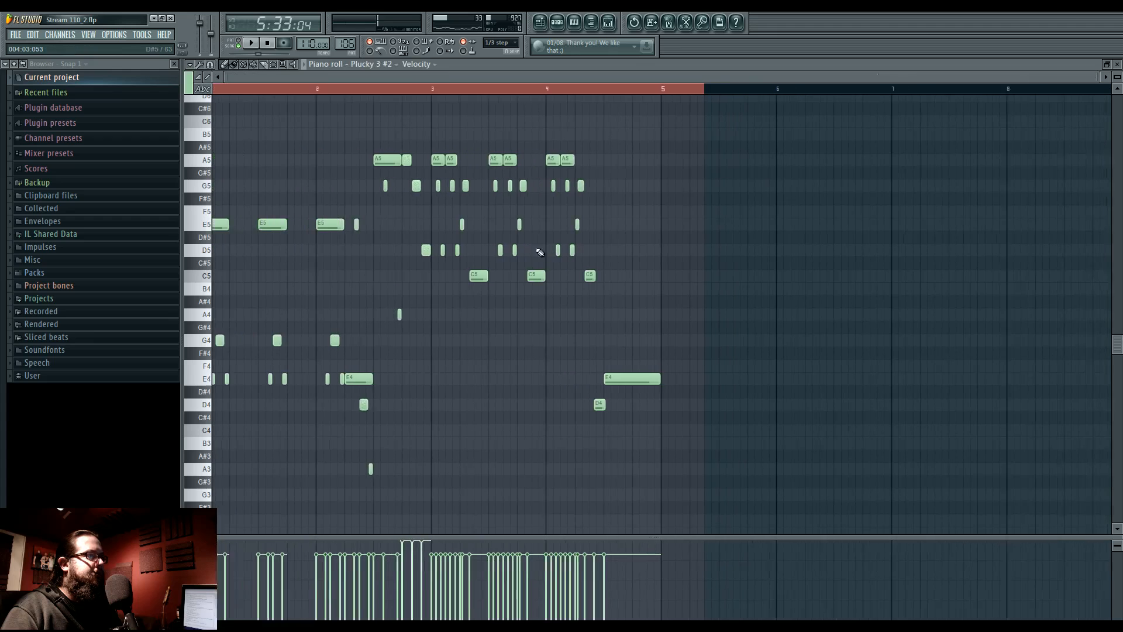
pyautogui.moveTo(555, 143); pyautogui.dragTo(745, 435)
pyautogui.click(552, 27)
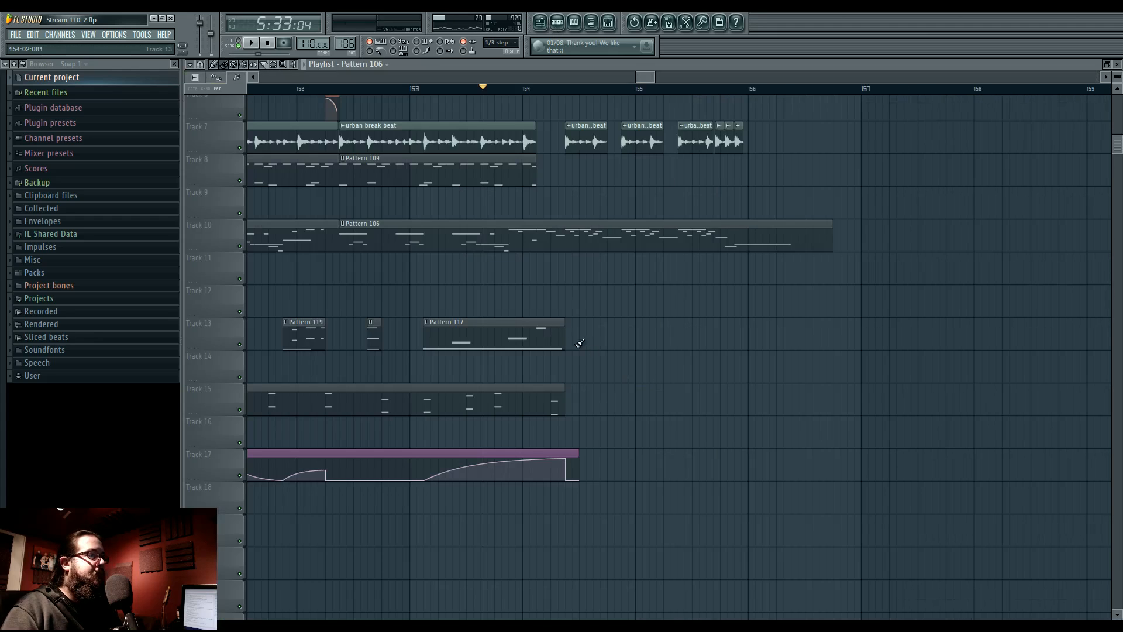
# Extend the Pattern 117 clip on Track 13 to about midway through bar 156 and make it unique.
pyautogui.moveTo(561, 328); pyautogui.dragTo(801, 329)
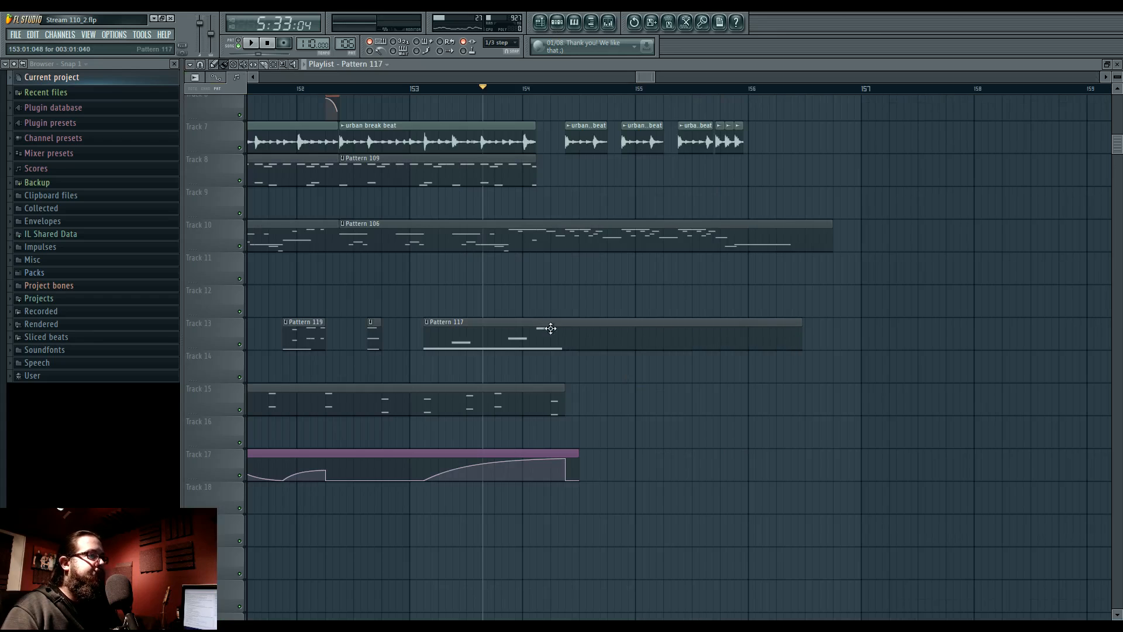
pyautogui.click(428, 322)
pyautogui.click(470, 387)
# Paste the copied phrase into the extended clip's Good lead 1 part, starting one beat into bar 3.
pyautogui.doubleClick(540, 341)
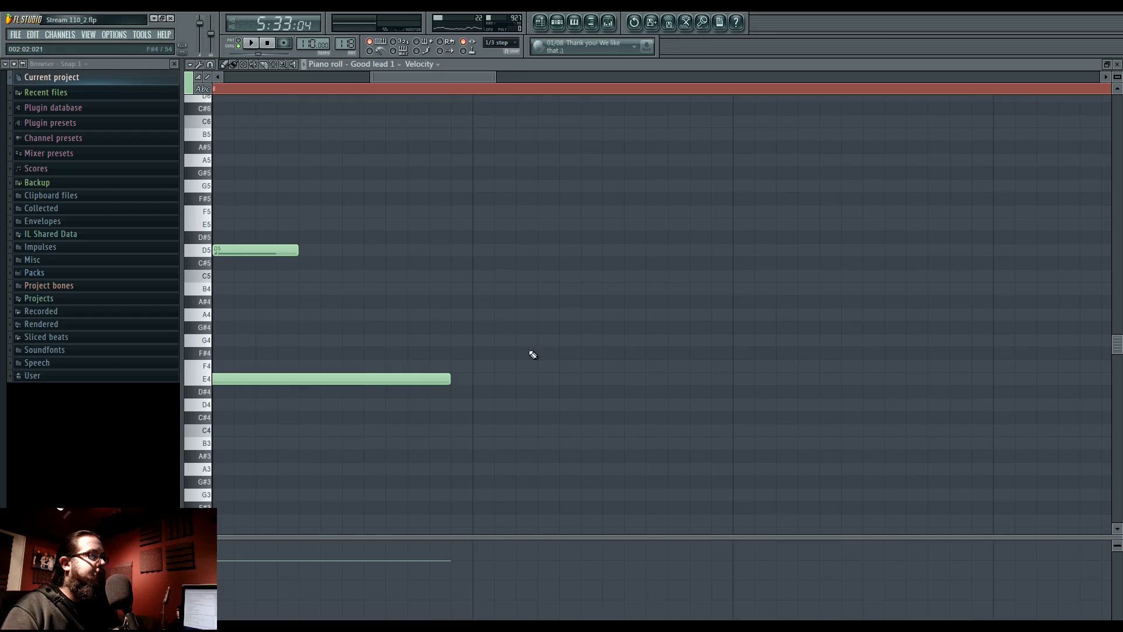
pyautogui.scroll(-4, 531, 356)
pyautogui.hotkey('ctrl', 'v')
pyautogui.press('space')
pyautogui.moveTo(452, 162); pyautogui.dragTo(738, 172)
pyautogui.keyDown('ctrl'); pyautogui.click(684, 283); pyautogui.keyUp('ctrl')
pyautogui.moveTo(684, 283); pyautogui.dragTo(636, 287)
pyautogui.moveTo(655, 146); pyautogui.dragTo(878, 464)
pyautogui.press('space')
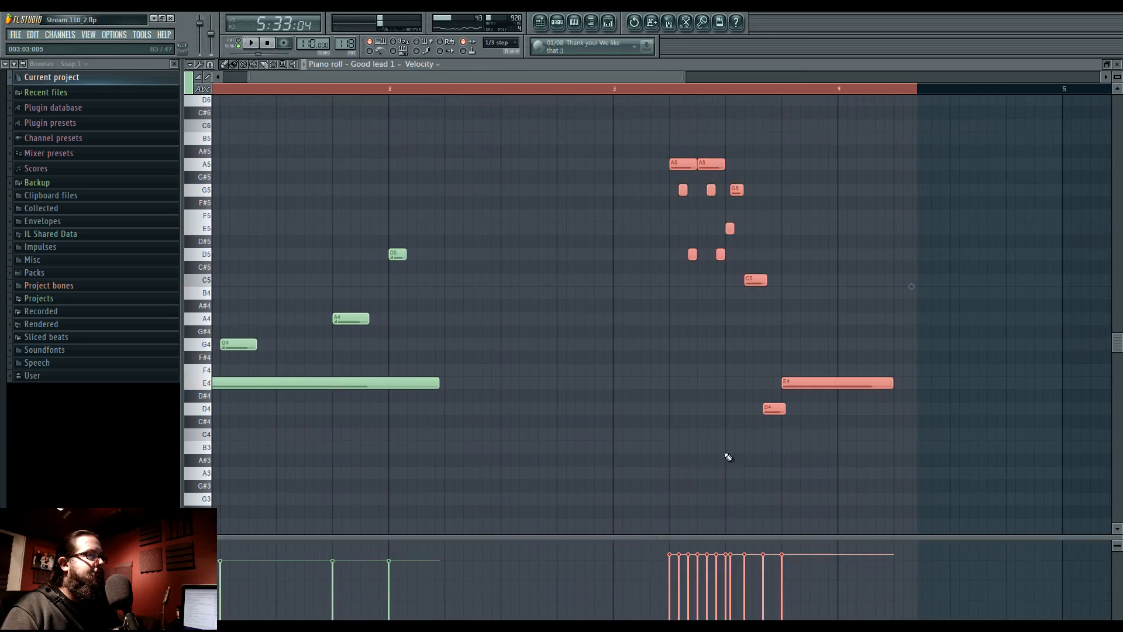
# Lower the pasted phrase's opening A5, G5 and D5 notes by one octave and play the phrase.
pyautogui.moveTo(656, 146); pyautogui.dragTo(725, 266)
pyautogui.moveTo(679, 188); pyautogui.dragTo(679, 317)
pyautogui.press('space')
pyautogui.click(678, 86)
pyautogui.click(693, 263)
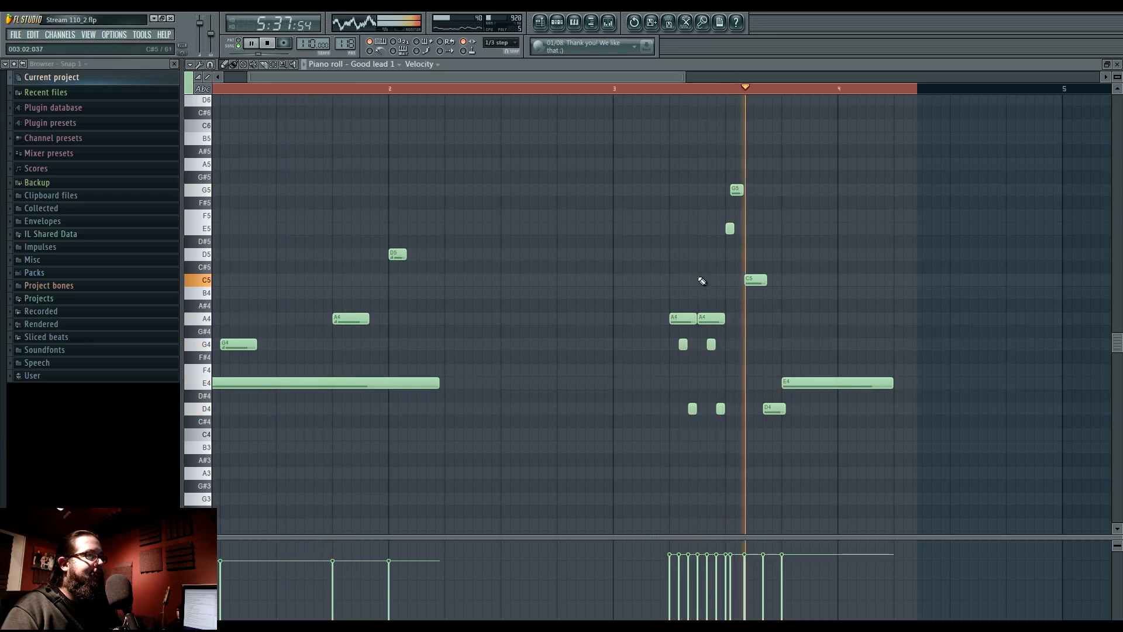
pyautogui.press('space')
pyautogui.press('space')
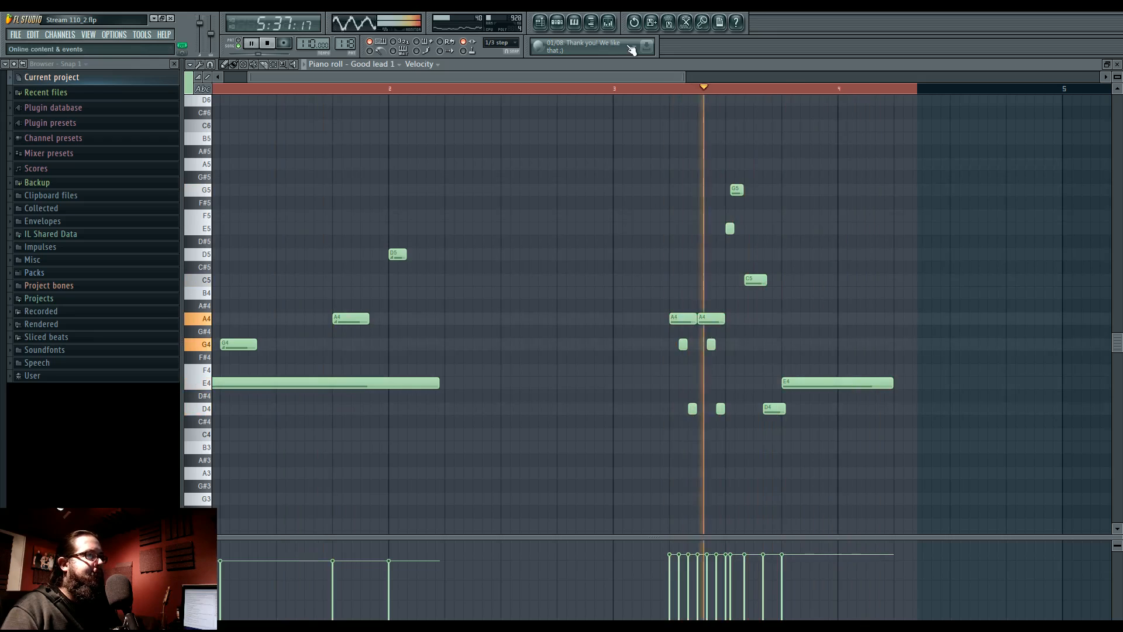
# Extend the Good lead 1 pitch vibrato depth automation clip on Track 17 past the lead clip's end and make it unique.
pyautogui.press('F5')
pyautogui.press('space')
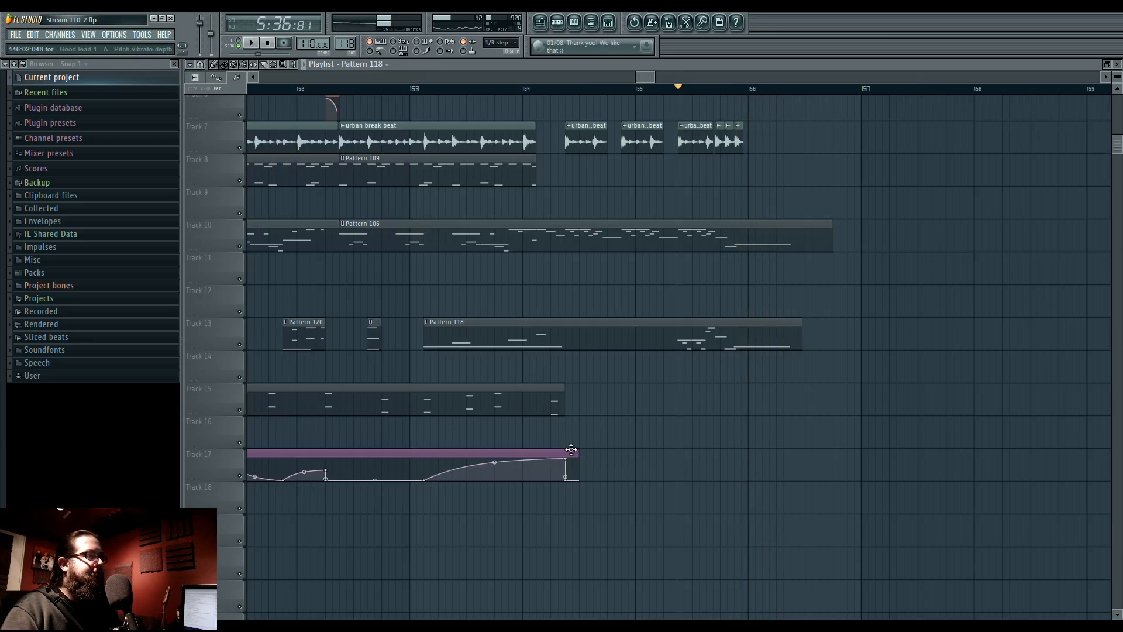
pyautogui.moveTo(579, 454); pyautogui.dragTo(828, 454)
pyautogui.scroll(-3, 531, 463)
pyautogui.moveTo(455, 459); pyautogui.dragTo(781, 421)
pyautogui.click(462, 418)
pyautogui.click(506, 481)
# Keep the Track 17 vibrato automation flat after bar 154, curve it up under the final long lead note, and trim the clip's end.
pyautogui.scroll(3, 1022, 366)
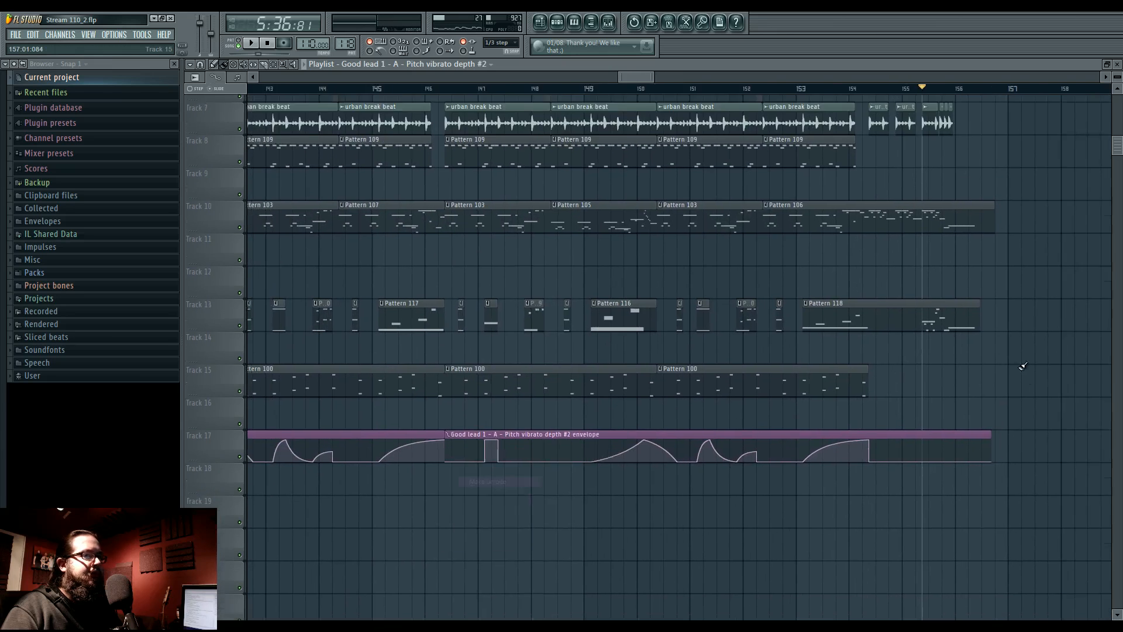
pyautogui.scroll(2, 950, 388)
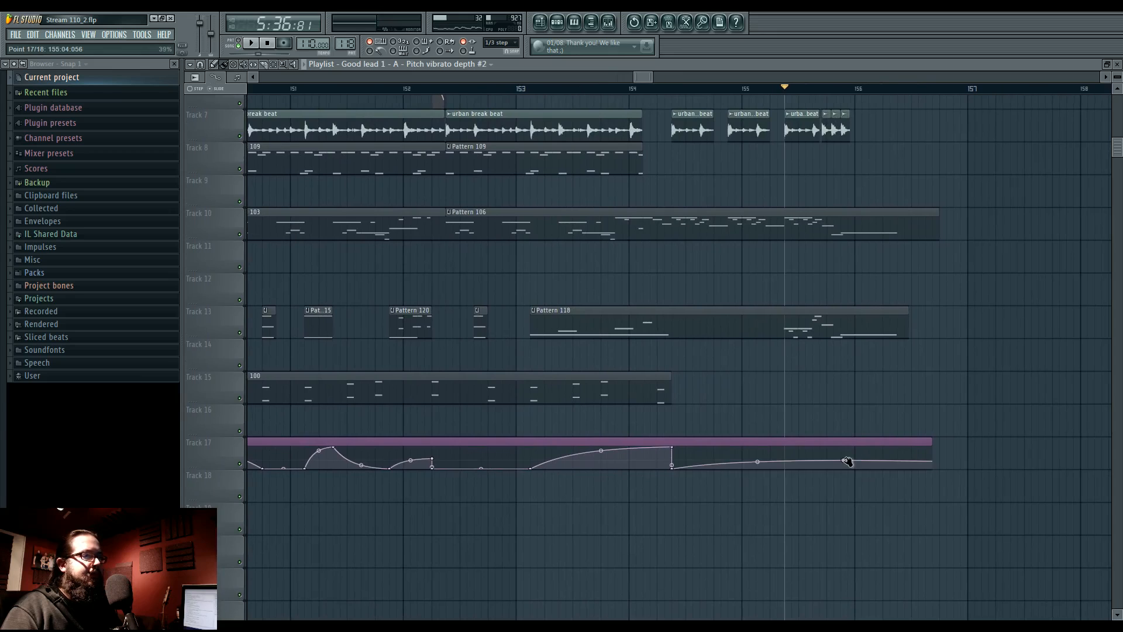
pyautogui.press('space')
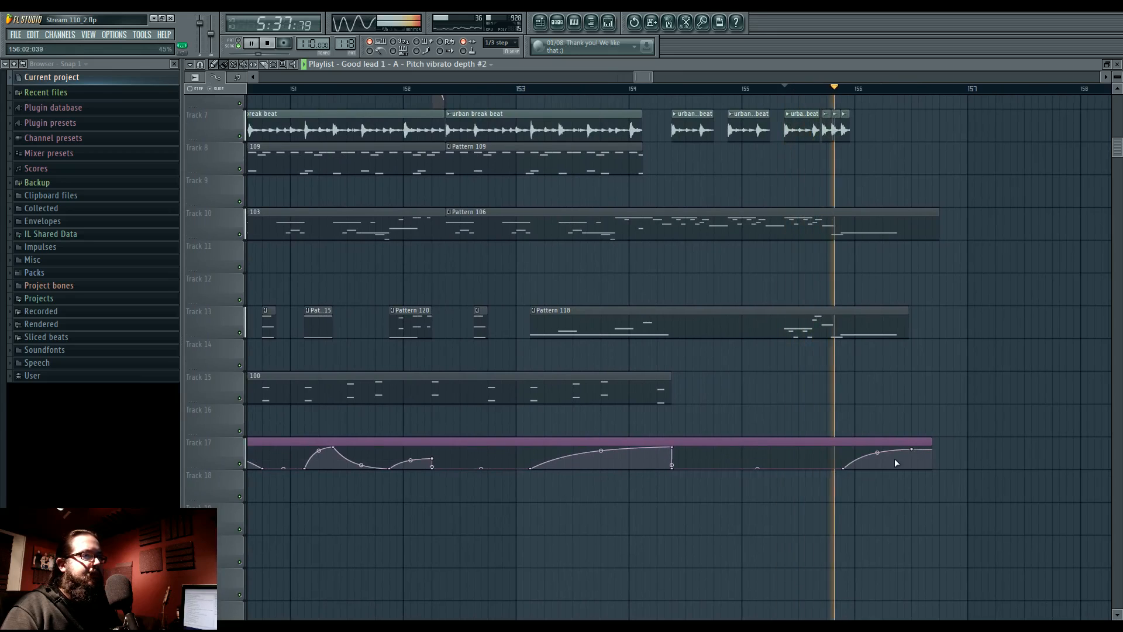
pyautogui.press('space')
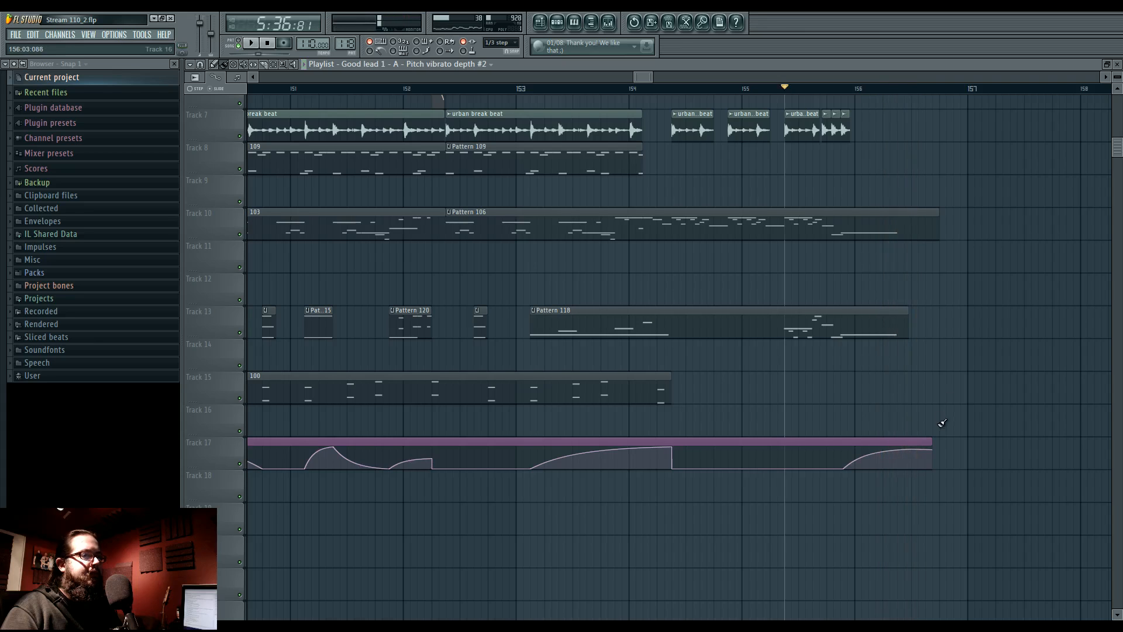
pyautogui.moveTo(929, 440); pyautogui.dragTo(915, 439)
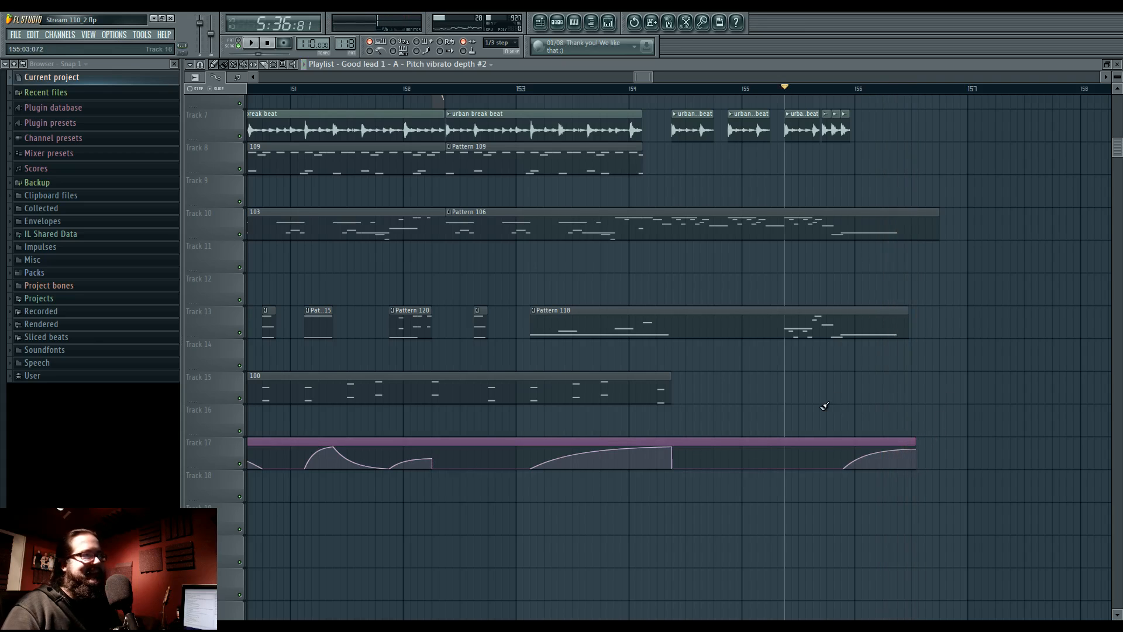
# Play the arrangement from about bar 119 through the extended ending and set the global snap to Line.
pyautogui.scroll(-8, 824, 406)
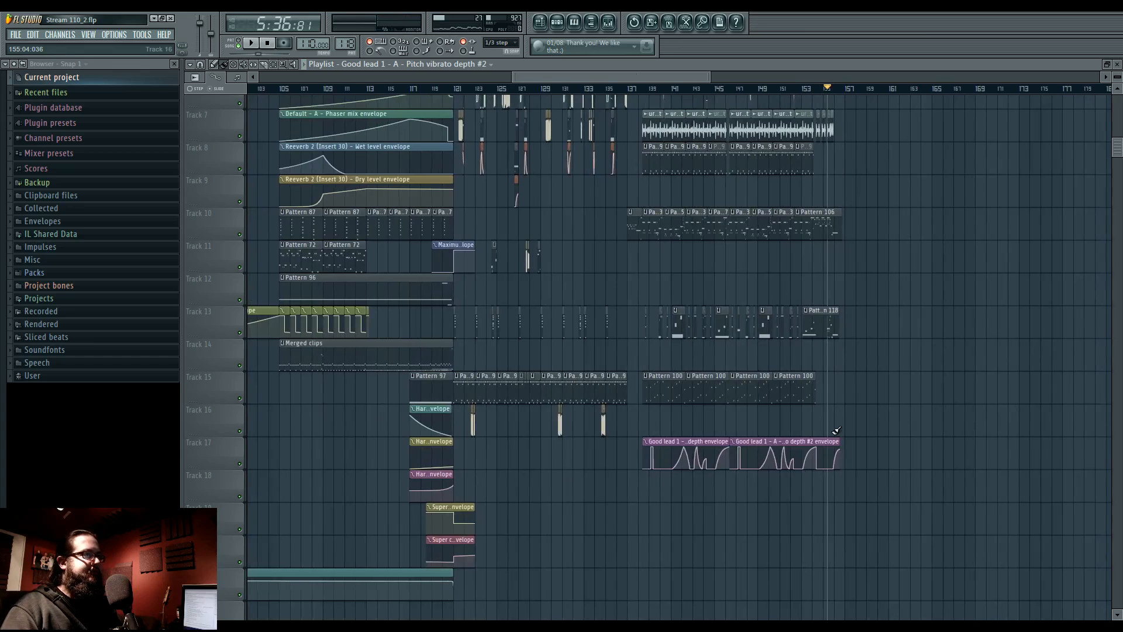
pyautogui.scroll(3, 836, 430)
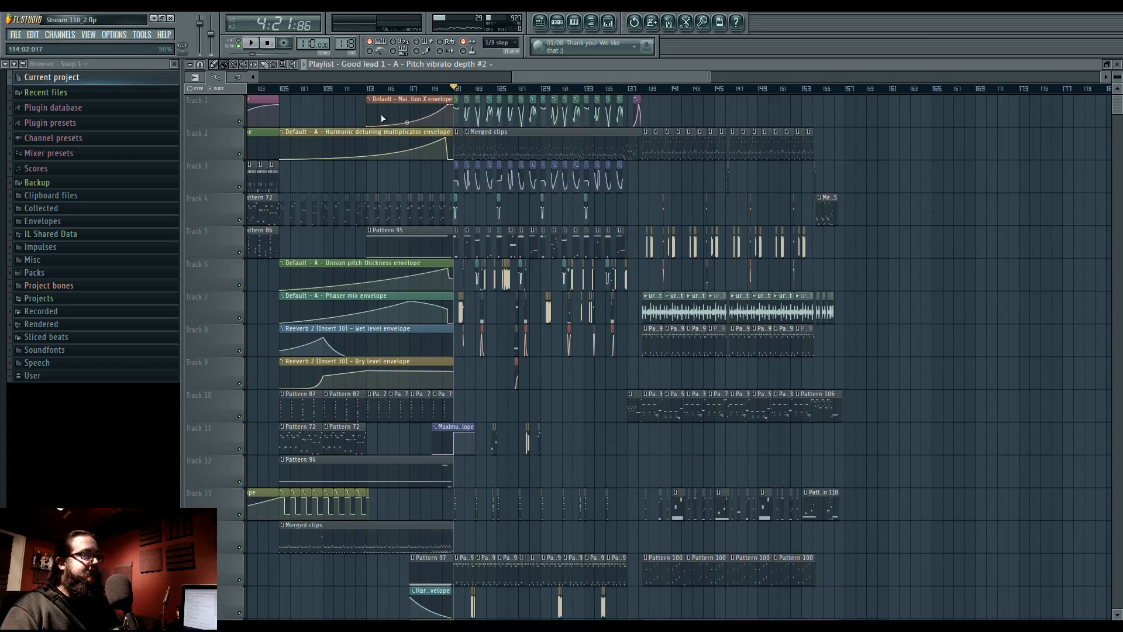
pyautogui.press('space')
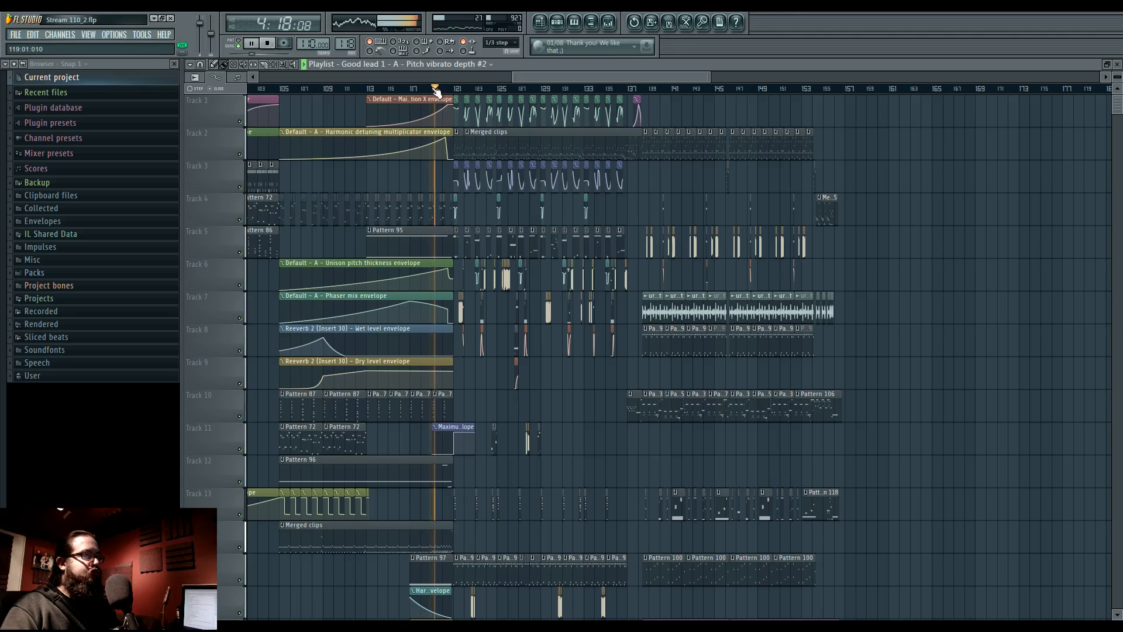
pyautogui.click(502, 43)
pyautogui.click(497, 98)
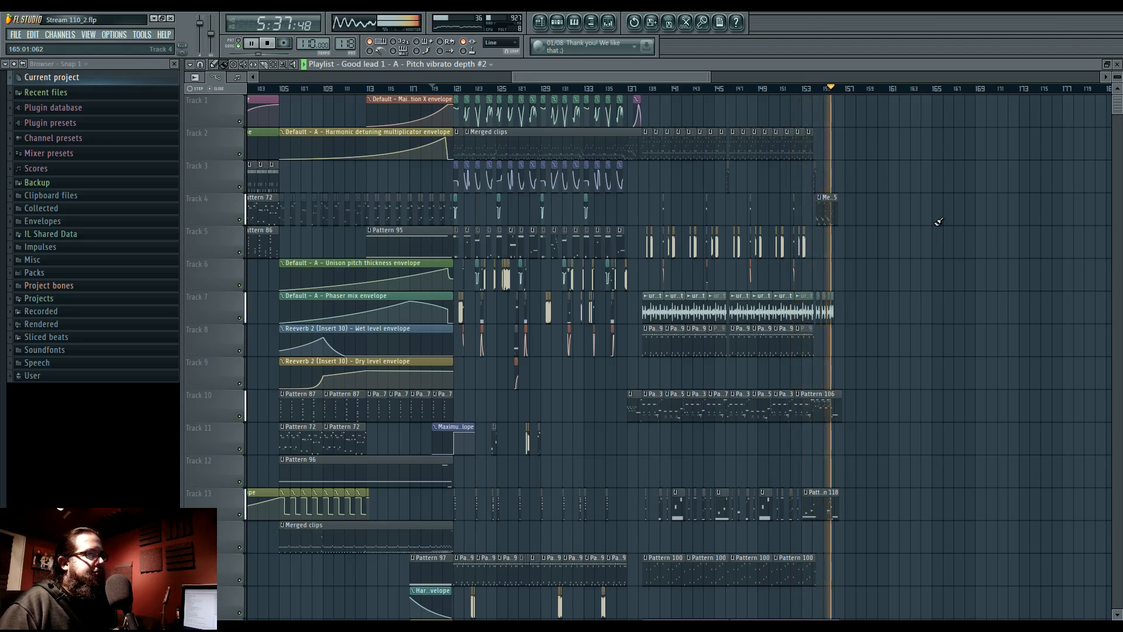
# Play the extended ending with its break beat edits from just before bar 153.
pyautogui.scroll(5, 876, 342)
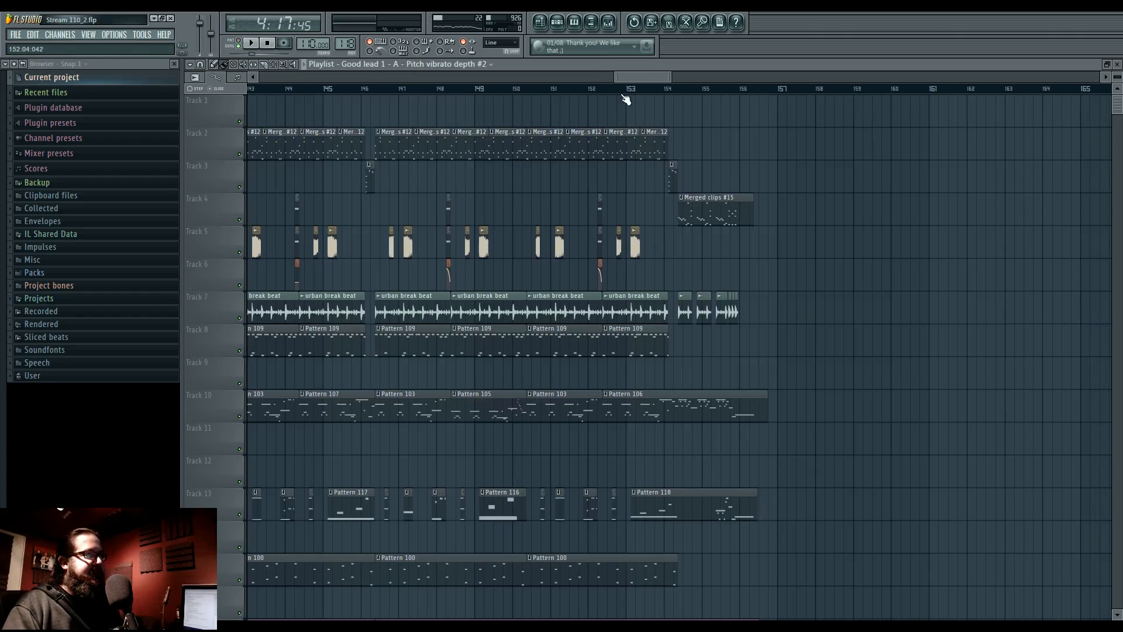
pyautogui.click(624, 94)
pyautogui.press('space')
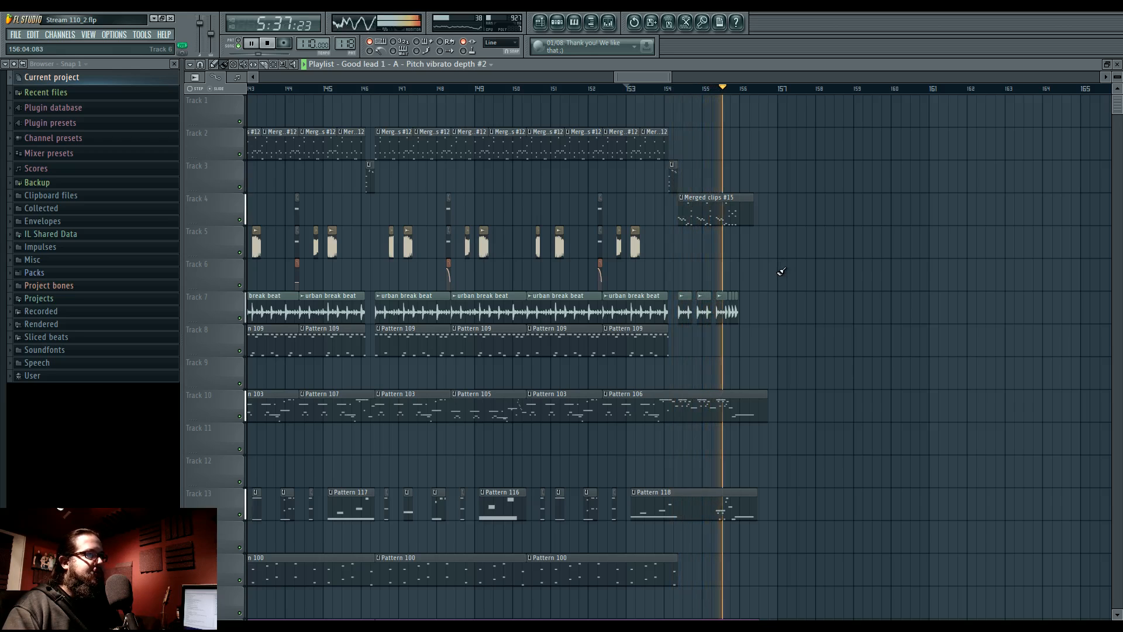
pyautogui.press('space')
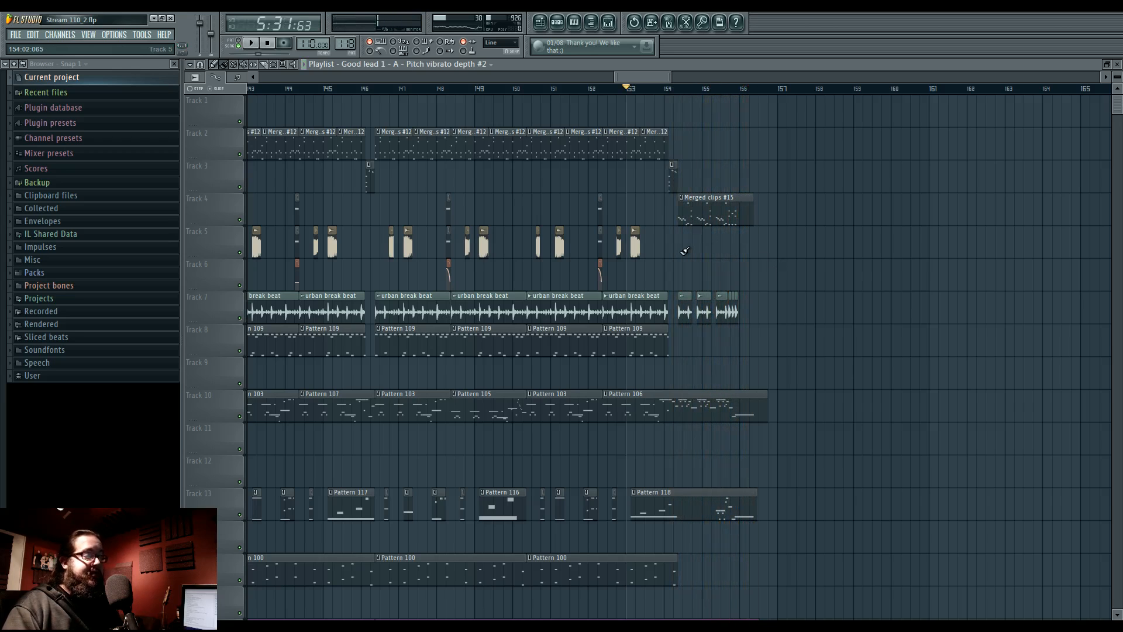
# Look over the clips between about bars 125 and 157, and replay the ending from around bar 153.
pyautogui.moveTo(778, 396); pyautogui.dragTo(745, 391)
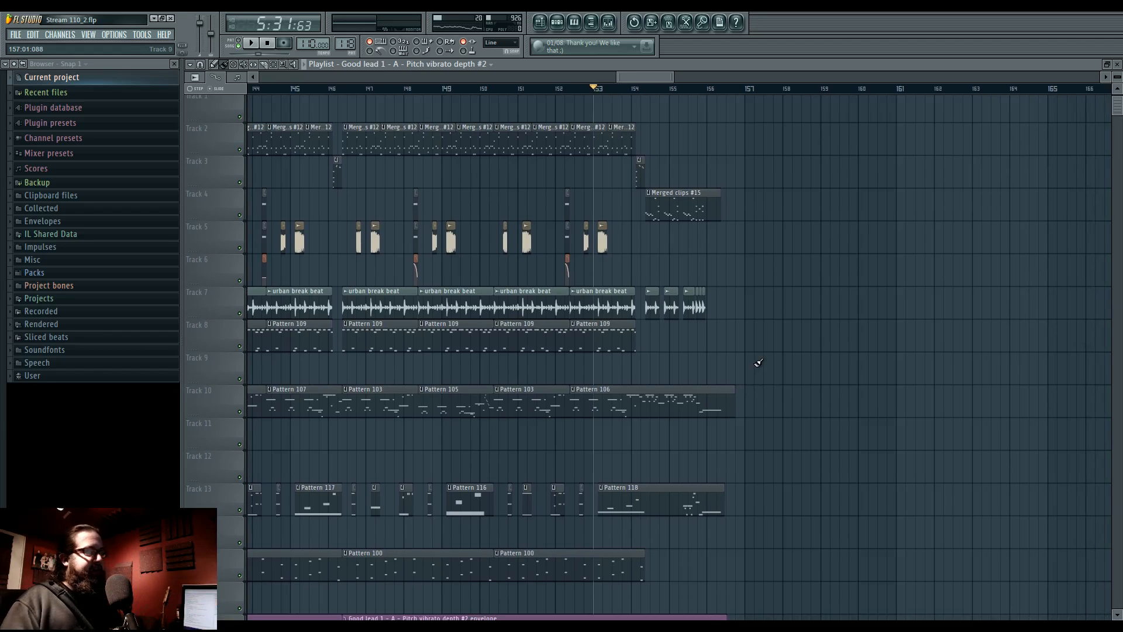
pyautogui.scroll(-3, 758, 362)
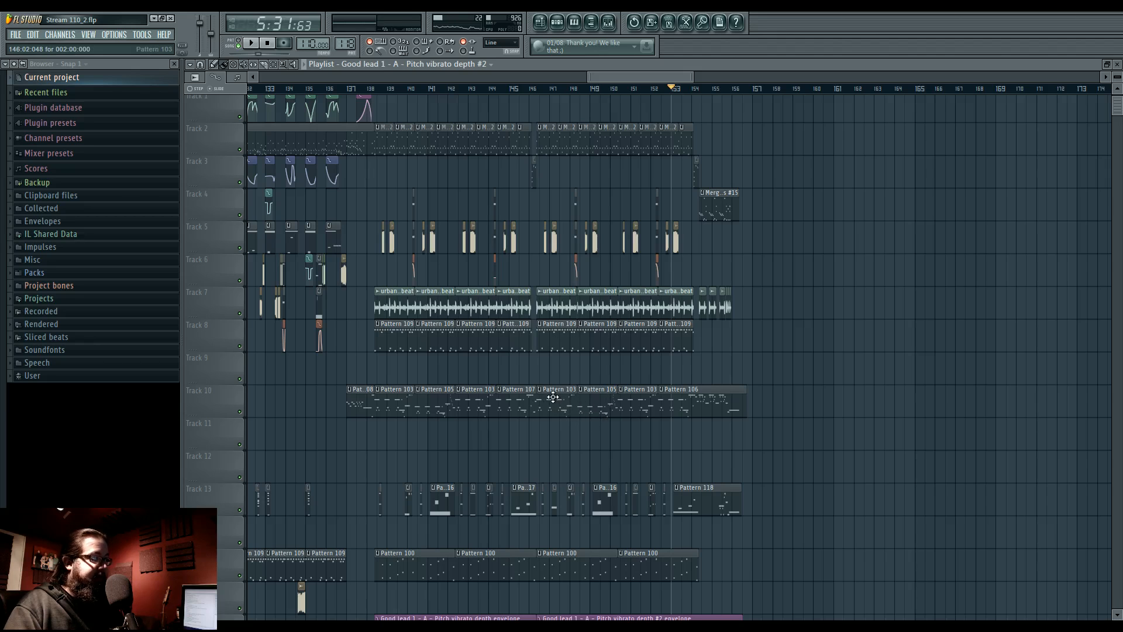
pyautogui.scroll(-6, 482, 401)
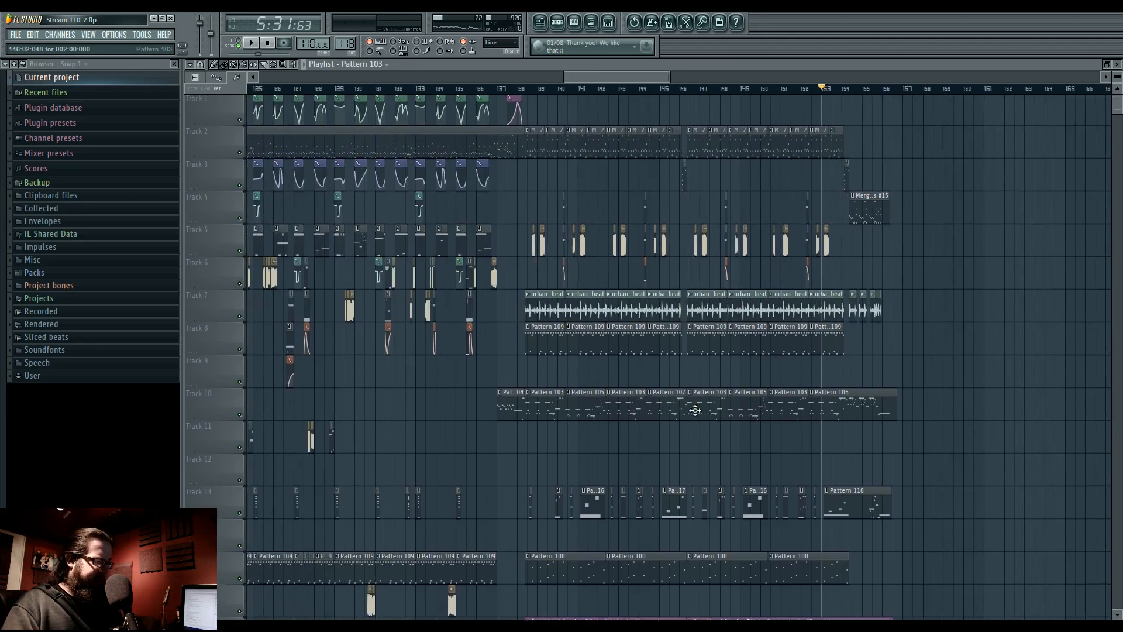
pyautogui.scroll(9, 718, 418)
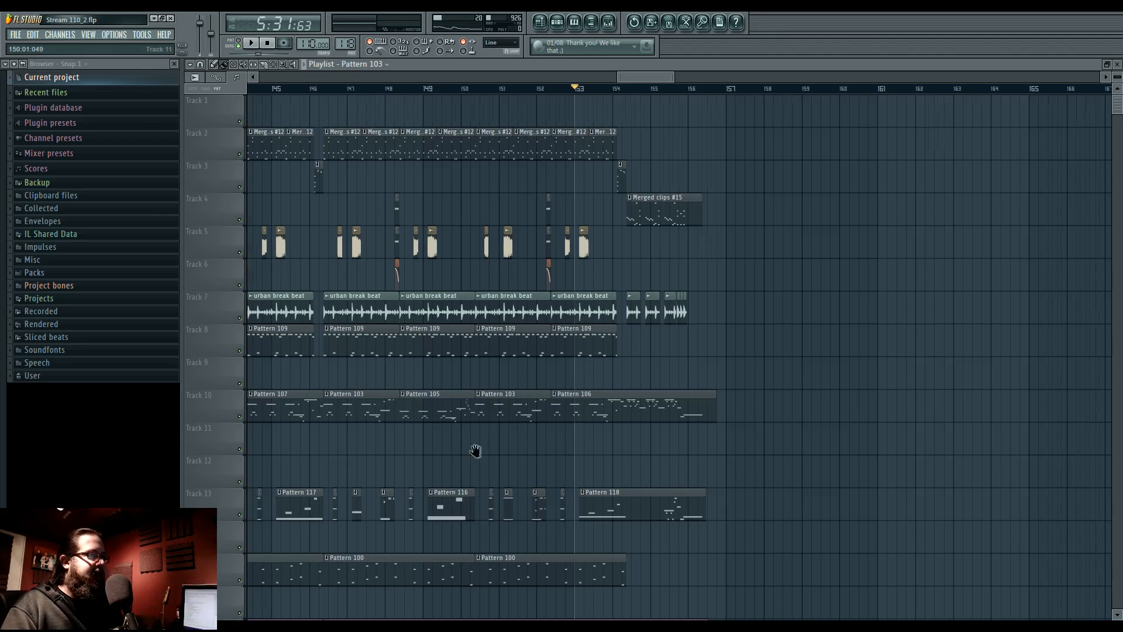
pyautogui.keyDown('ctrl'); pyautogui.scroll(-3, 469, 450); pyautogui.keyUp('ctrl')
pyautogui.moveTo(616, 443); pyautogui.dragTo(556, 233)
pyautogui.moveTo(588, 310); pyautogui.dragTo(577, 438)
pyautogui.click(421, 88)
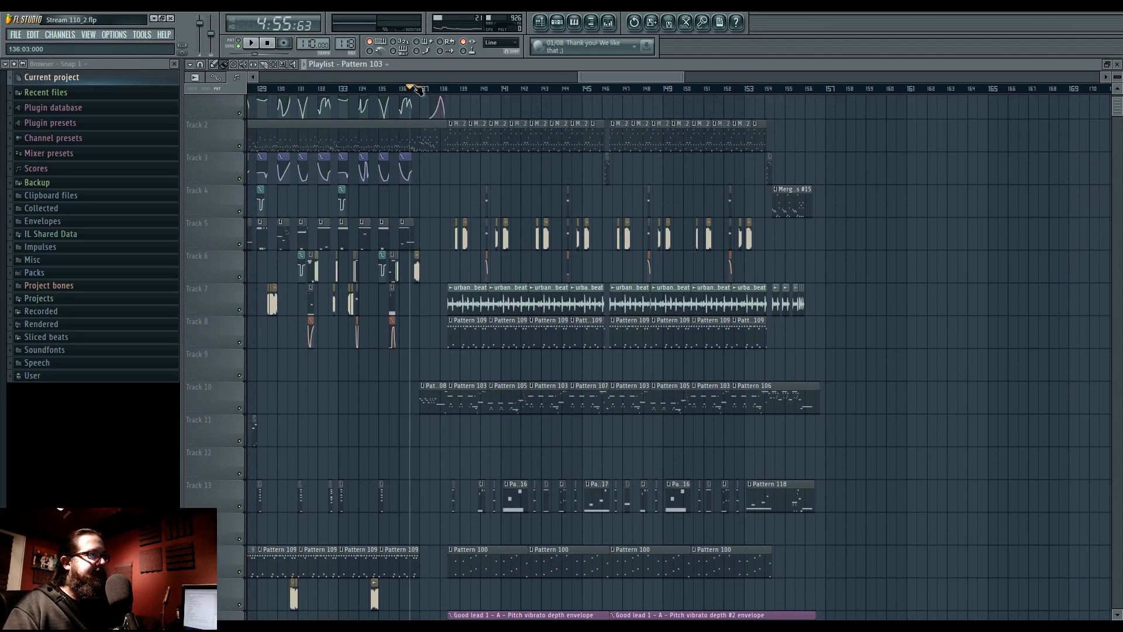
pyautogui.click(747, 88)
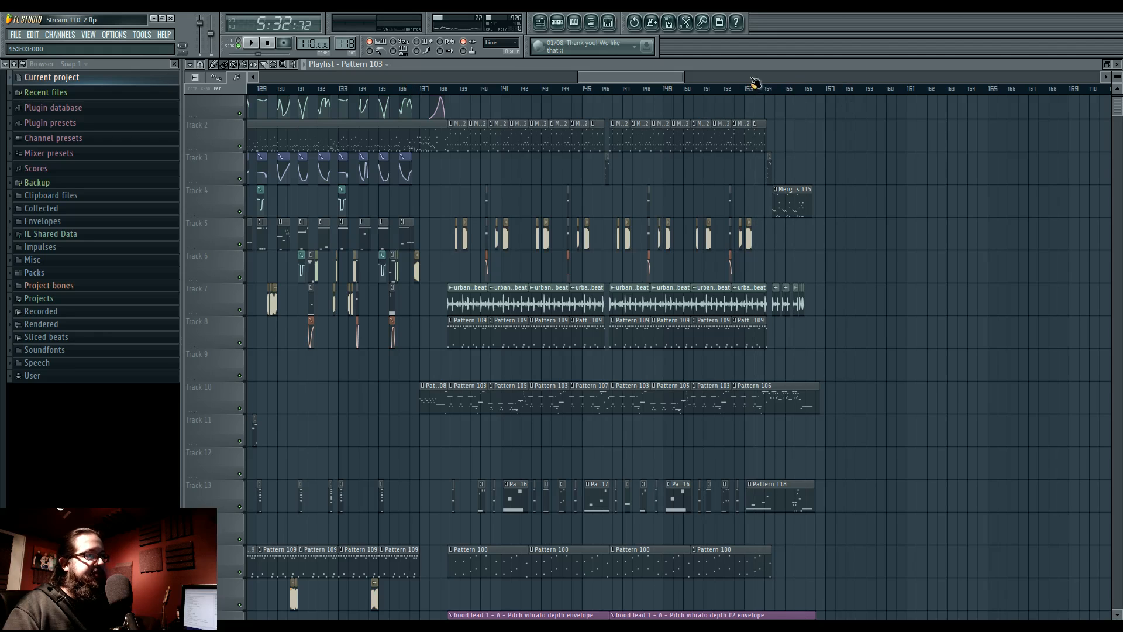
pyautogui.press('space')
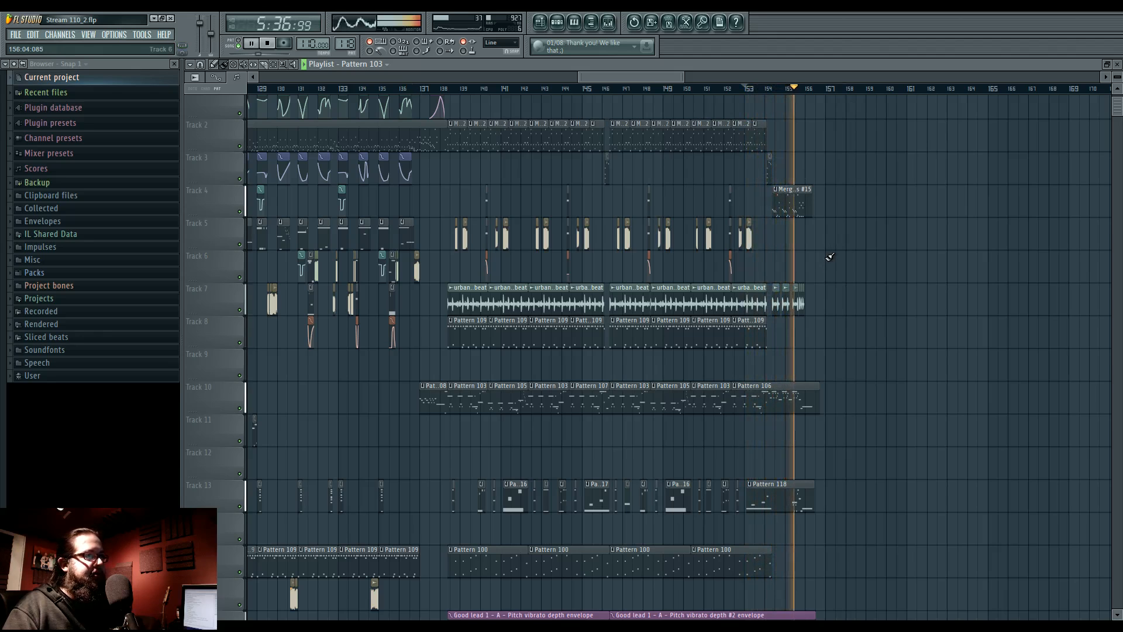
pyautogui.press('space')
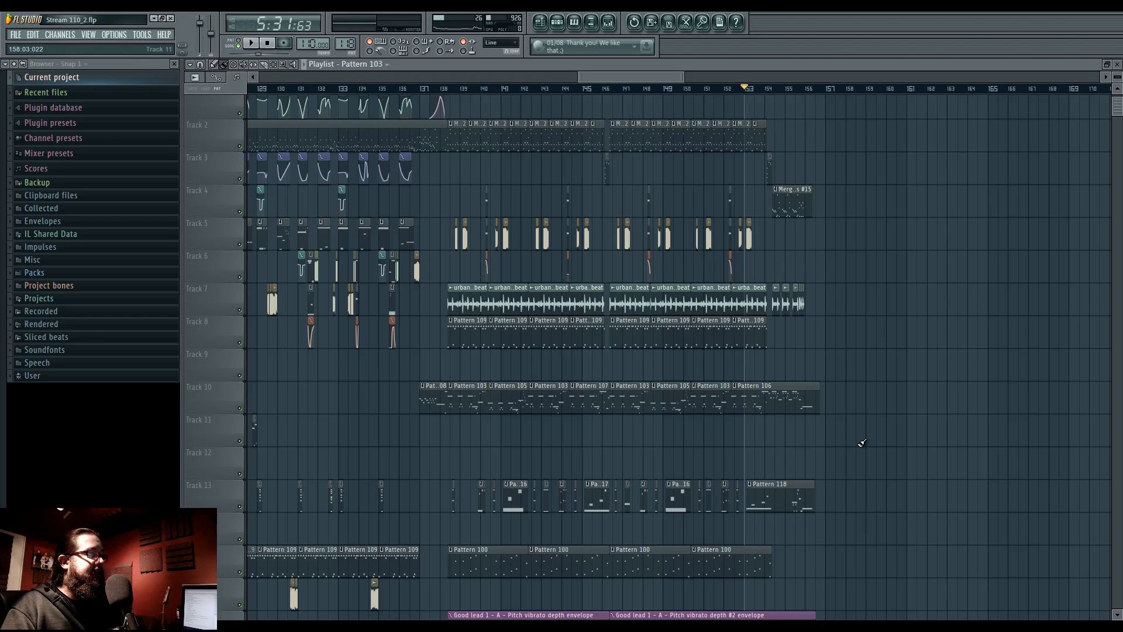
# Survey the arrangement from about bar 89 onward and place the playhead at bar 157.
pyautogui.scroll(-3, 861, 442)
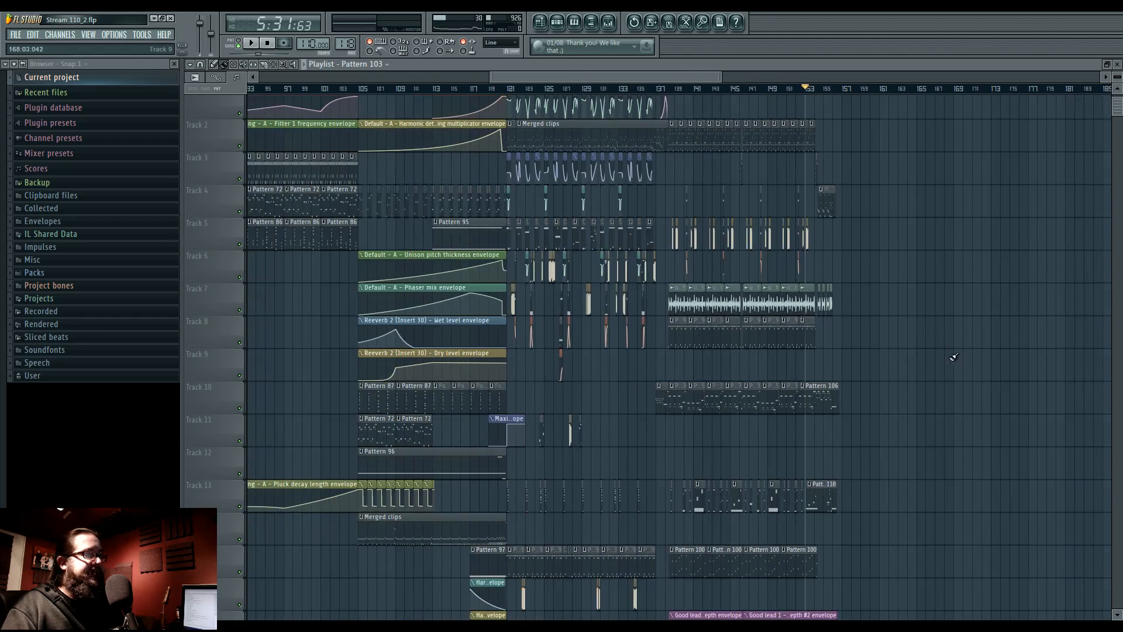
pyautogui.scroll(1, 932, 333)
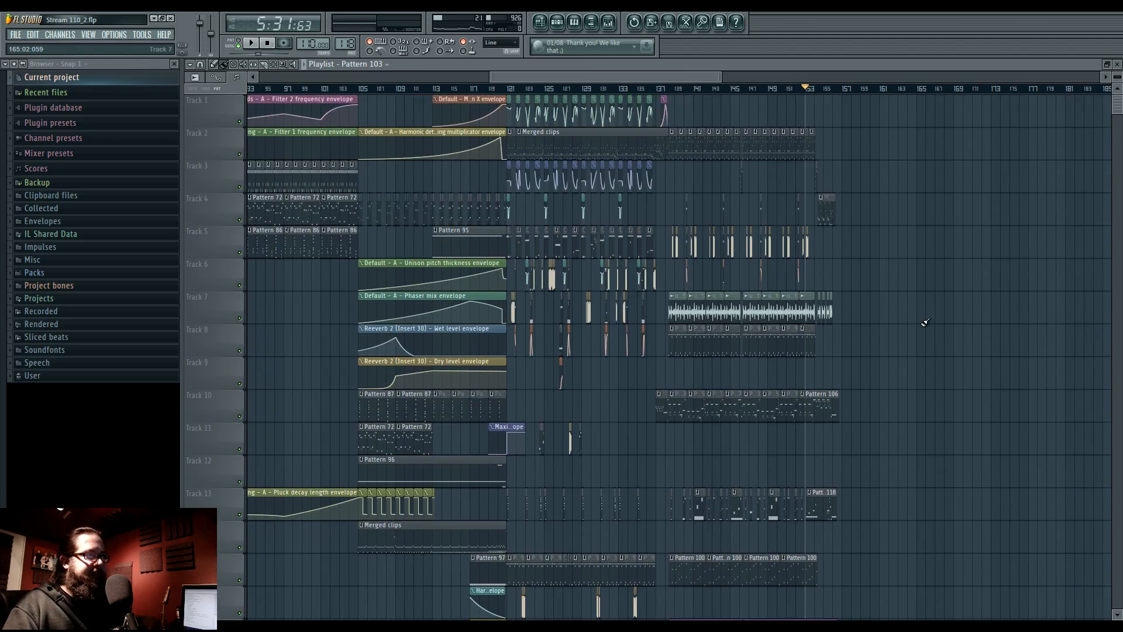
pyautogui.moveTo(924, 322); pyautogui.dragTo(990, 334)
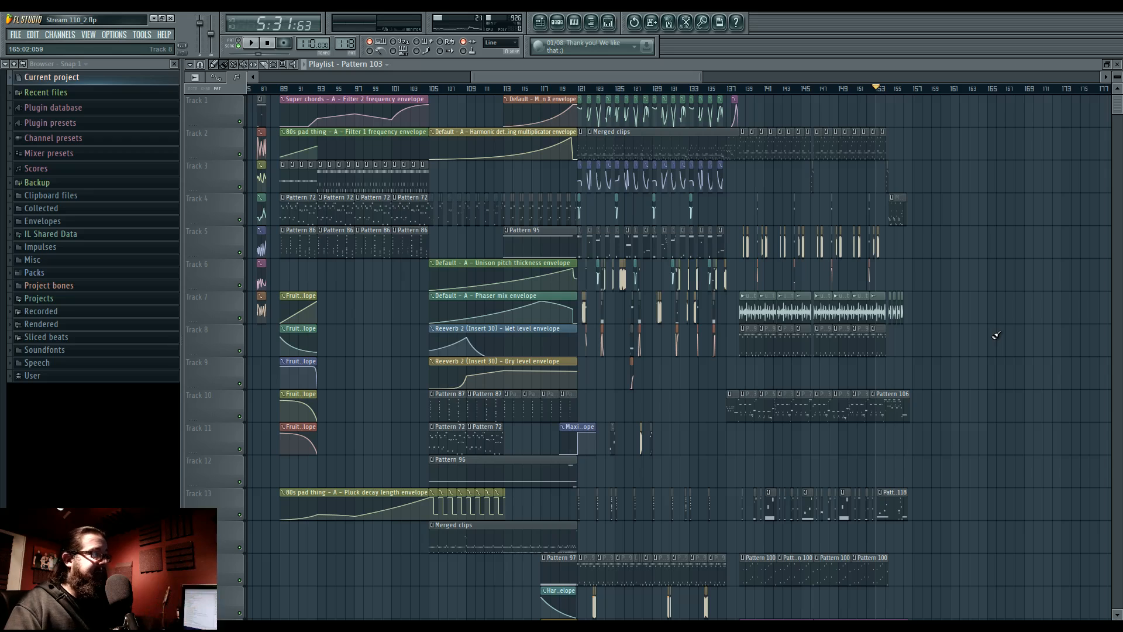
pyautogui.click(505, 89)
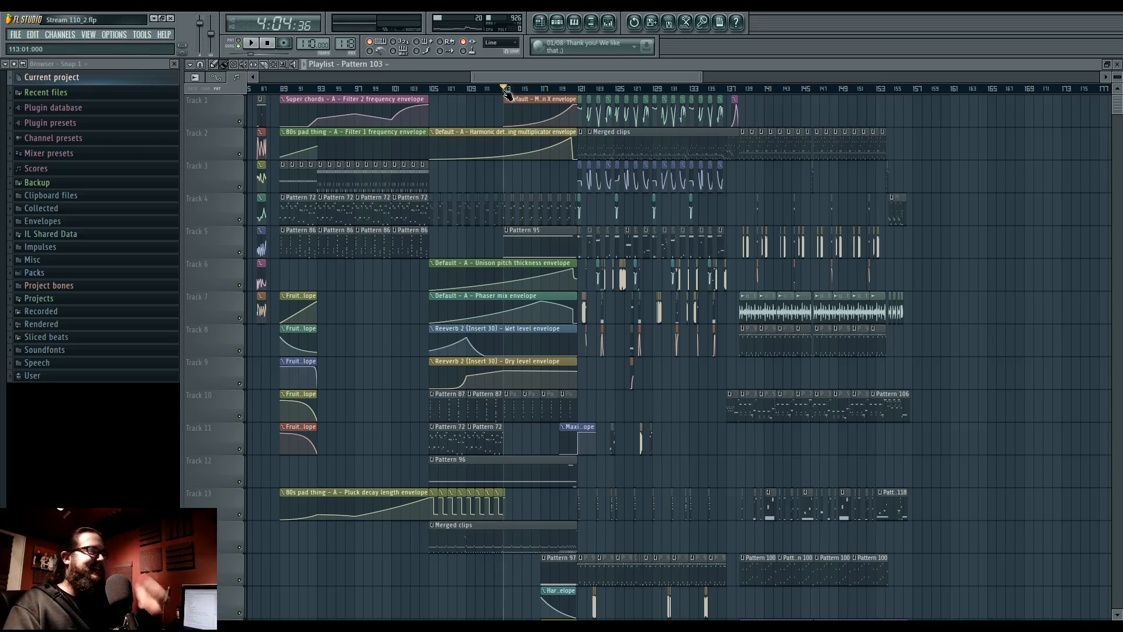
pyautogui.click(763, 89)
pyautogui.moveTo(746, 88); pyautogui.dragTo(914, 90)
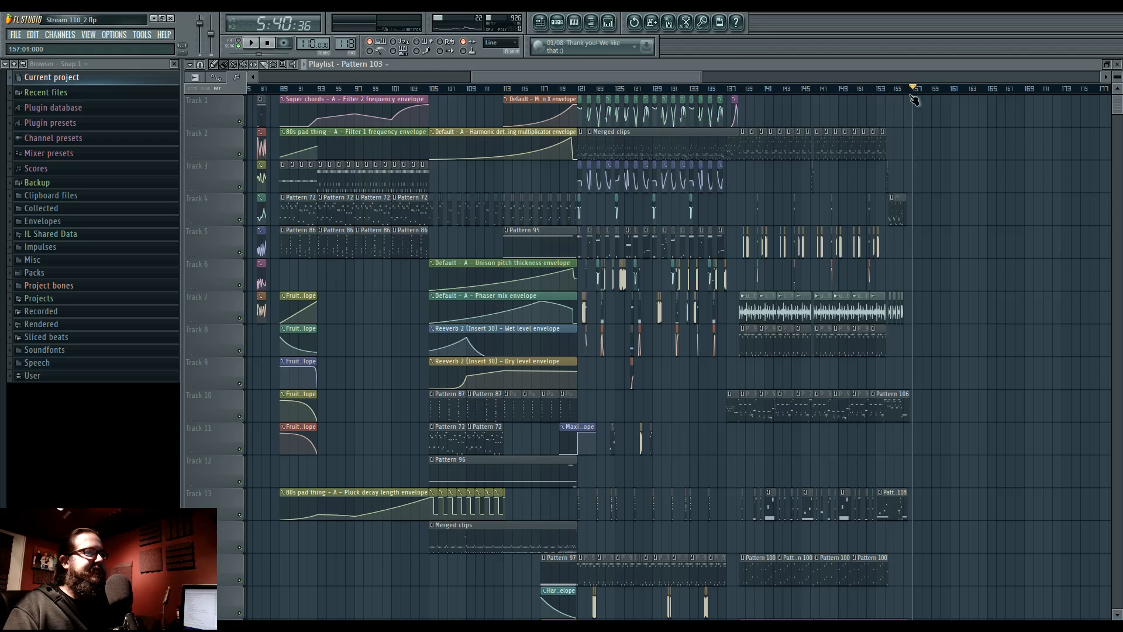
pyautogui.moveTo(963, 245)
pyautogui.mouseDown()
pyautogui.moveTo(884, 262)
pyautogui.moveTo(928, 278)
pyautogui.mouseUp()
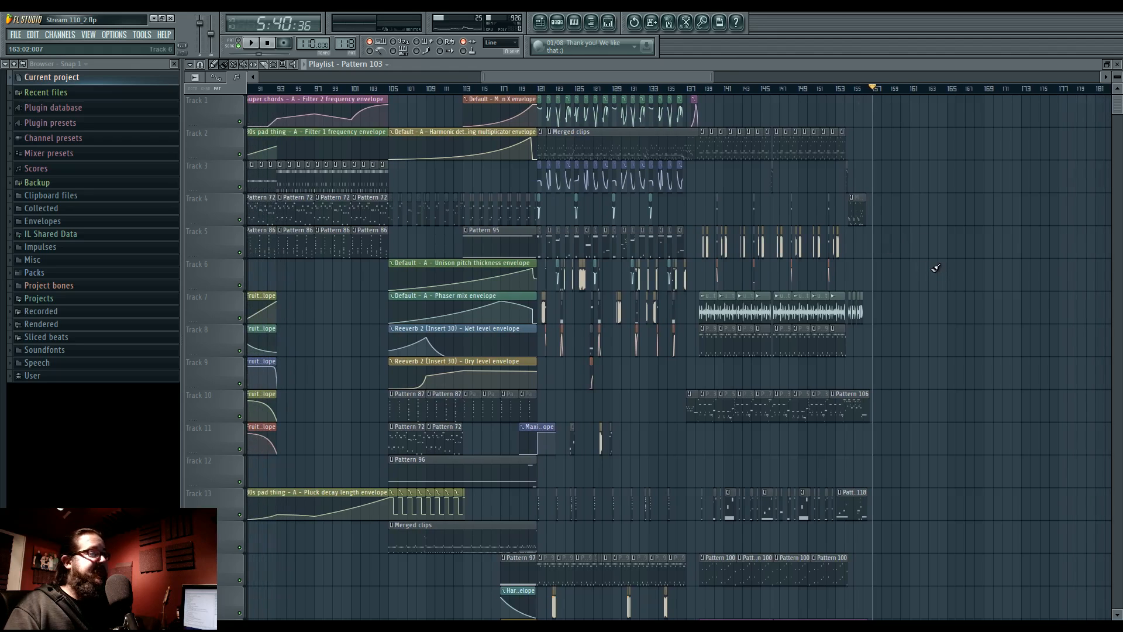
pyautogui.moveTo(912, 352); pyautogui.dragTo(910, 293)
pyautogui.moveTo(934, 375); pyautogui.dragTo(930, 401)
pyautogui.scroll(1, 929, 401)
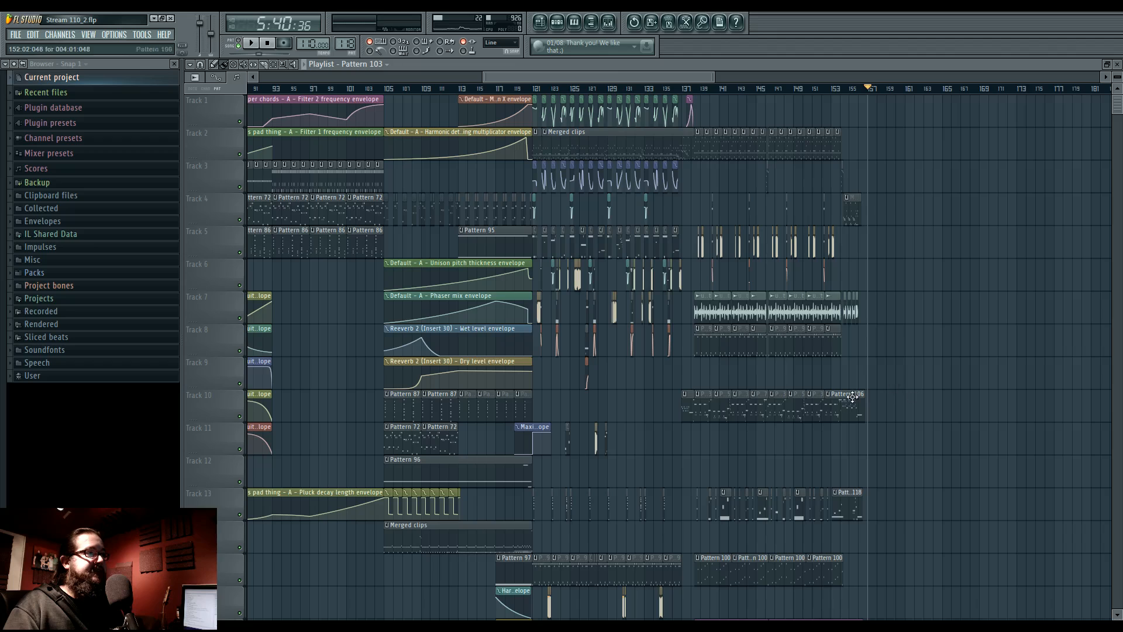
pyautogui.moveTo(980, 243); pyautogui.dragTo(826, 243)
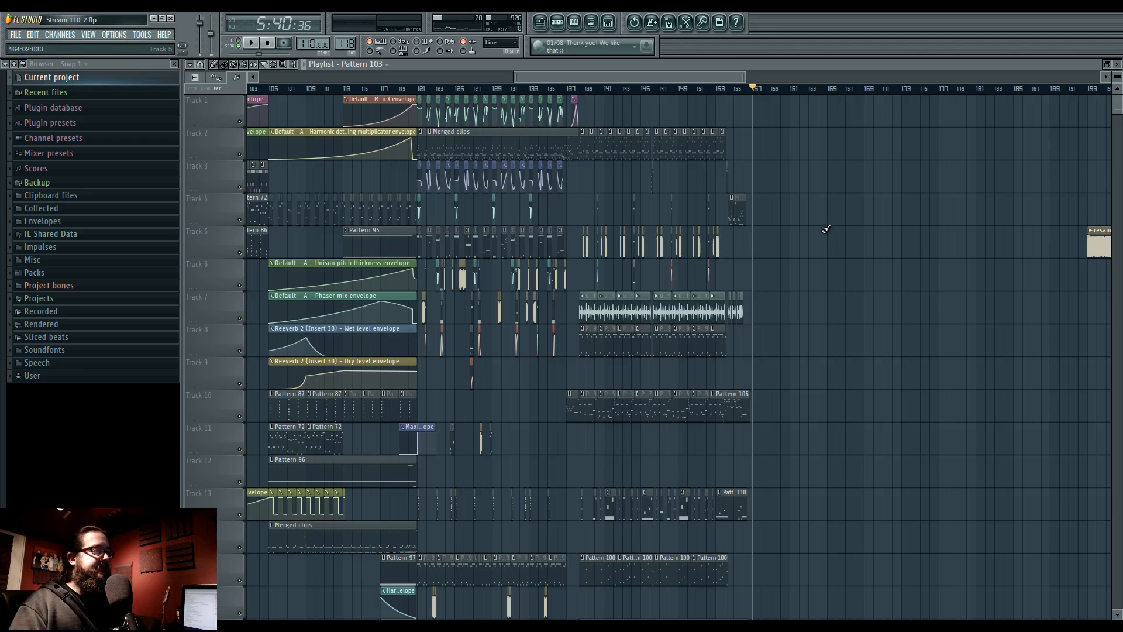
pyautogui.moveTo(829, 238); pyautogui.dragTo(947, 370)
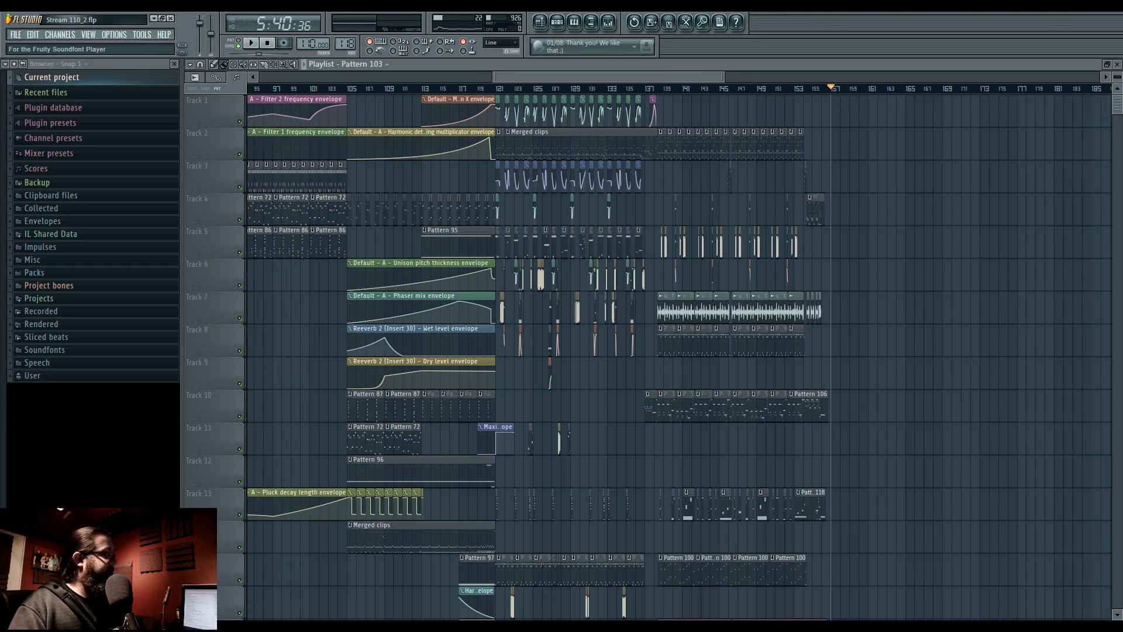